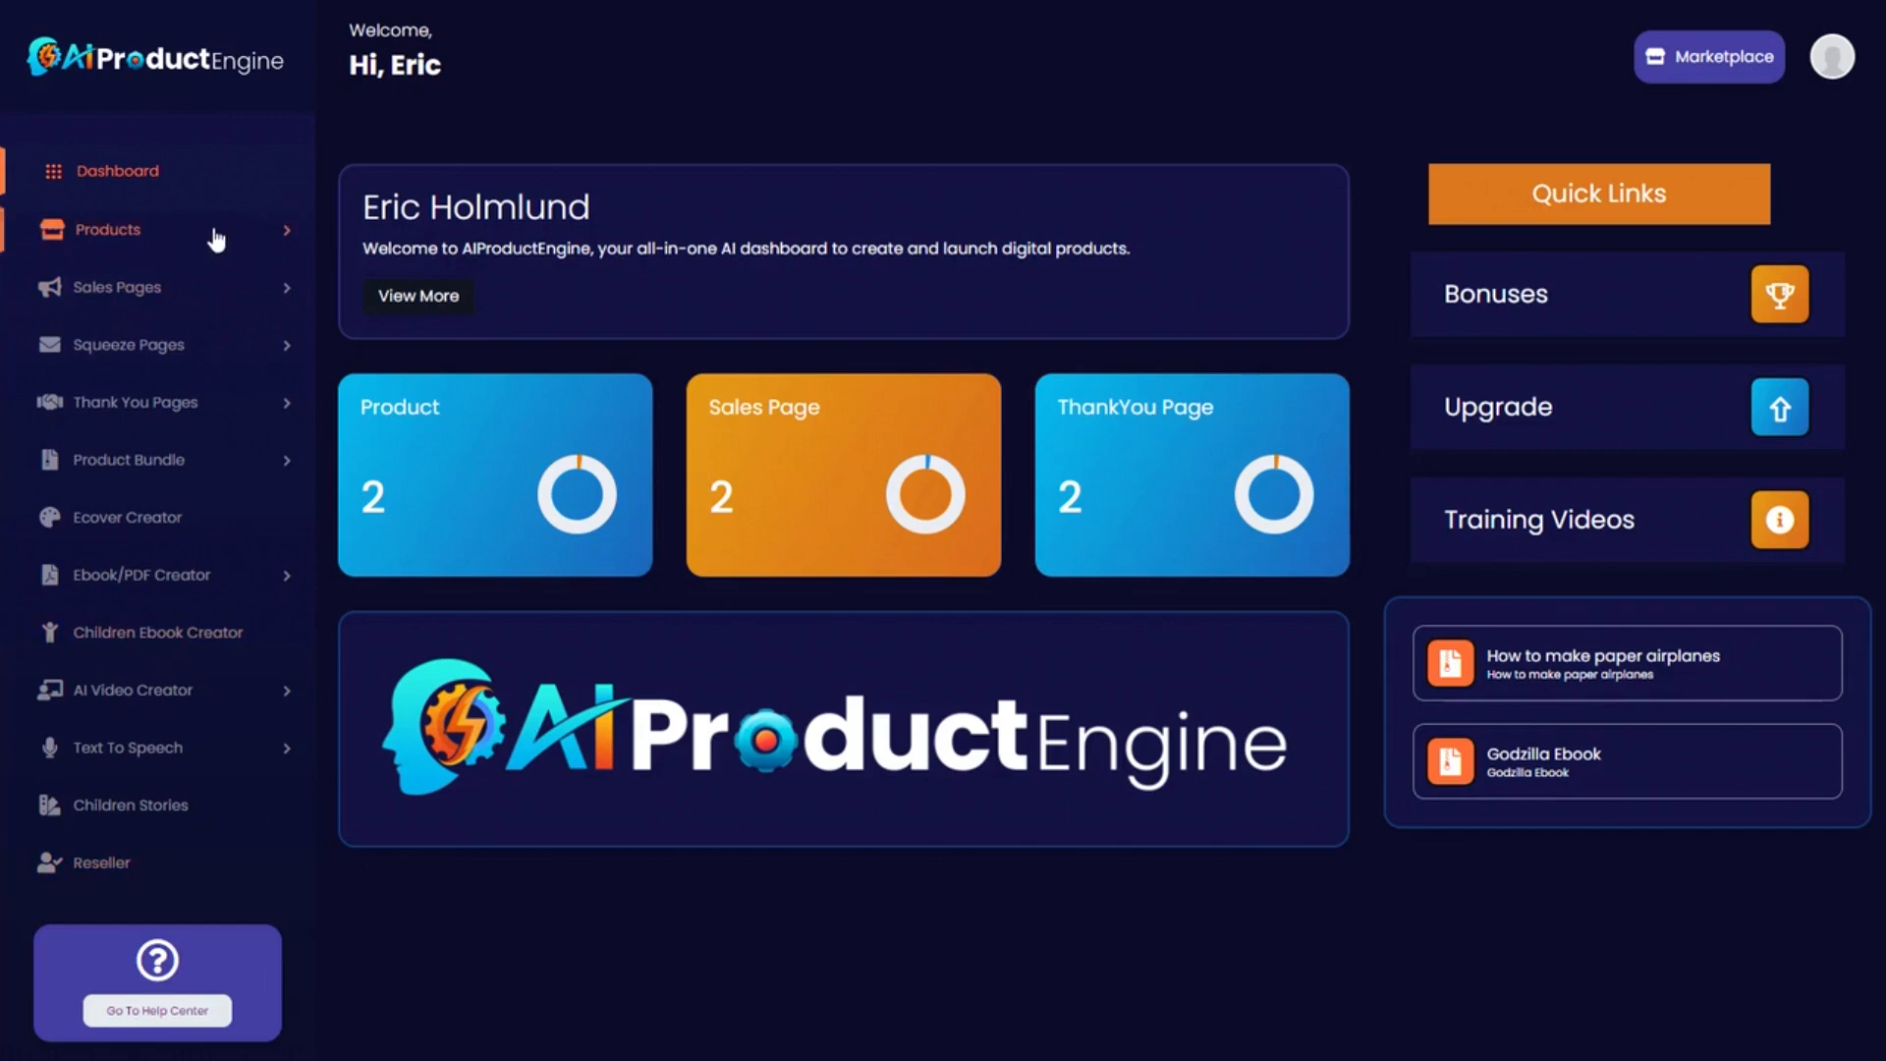
# Open the Add Product form from the Products section of the sidebar.
pyautogui.click(288, 236)
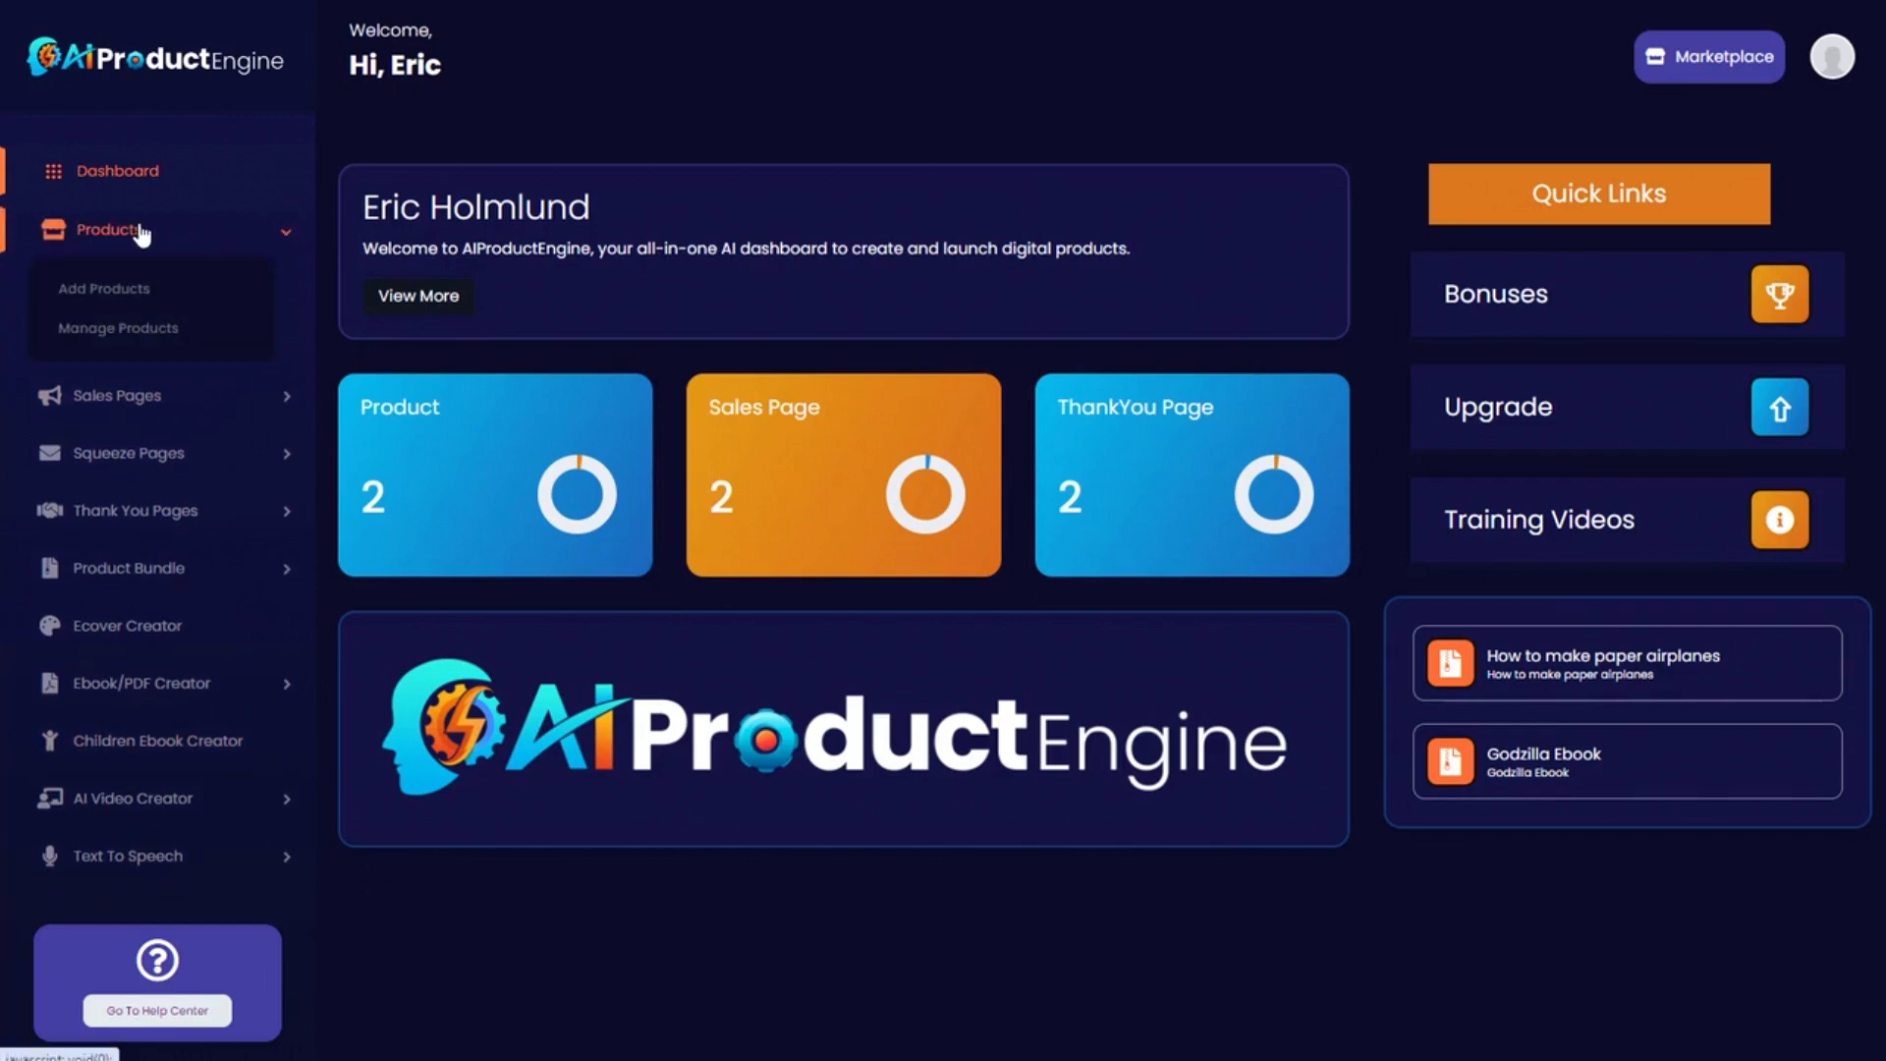
pyautogui.click(120, 292)
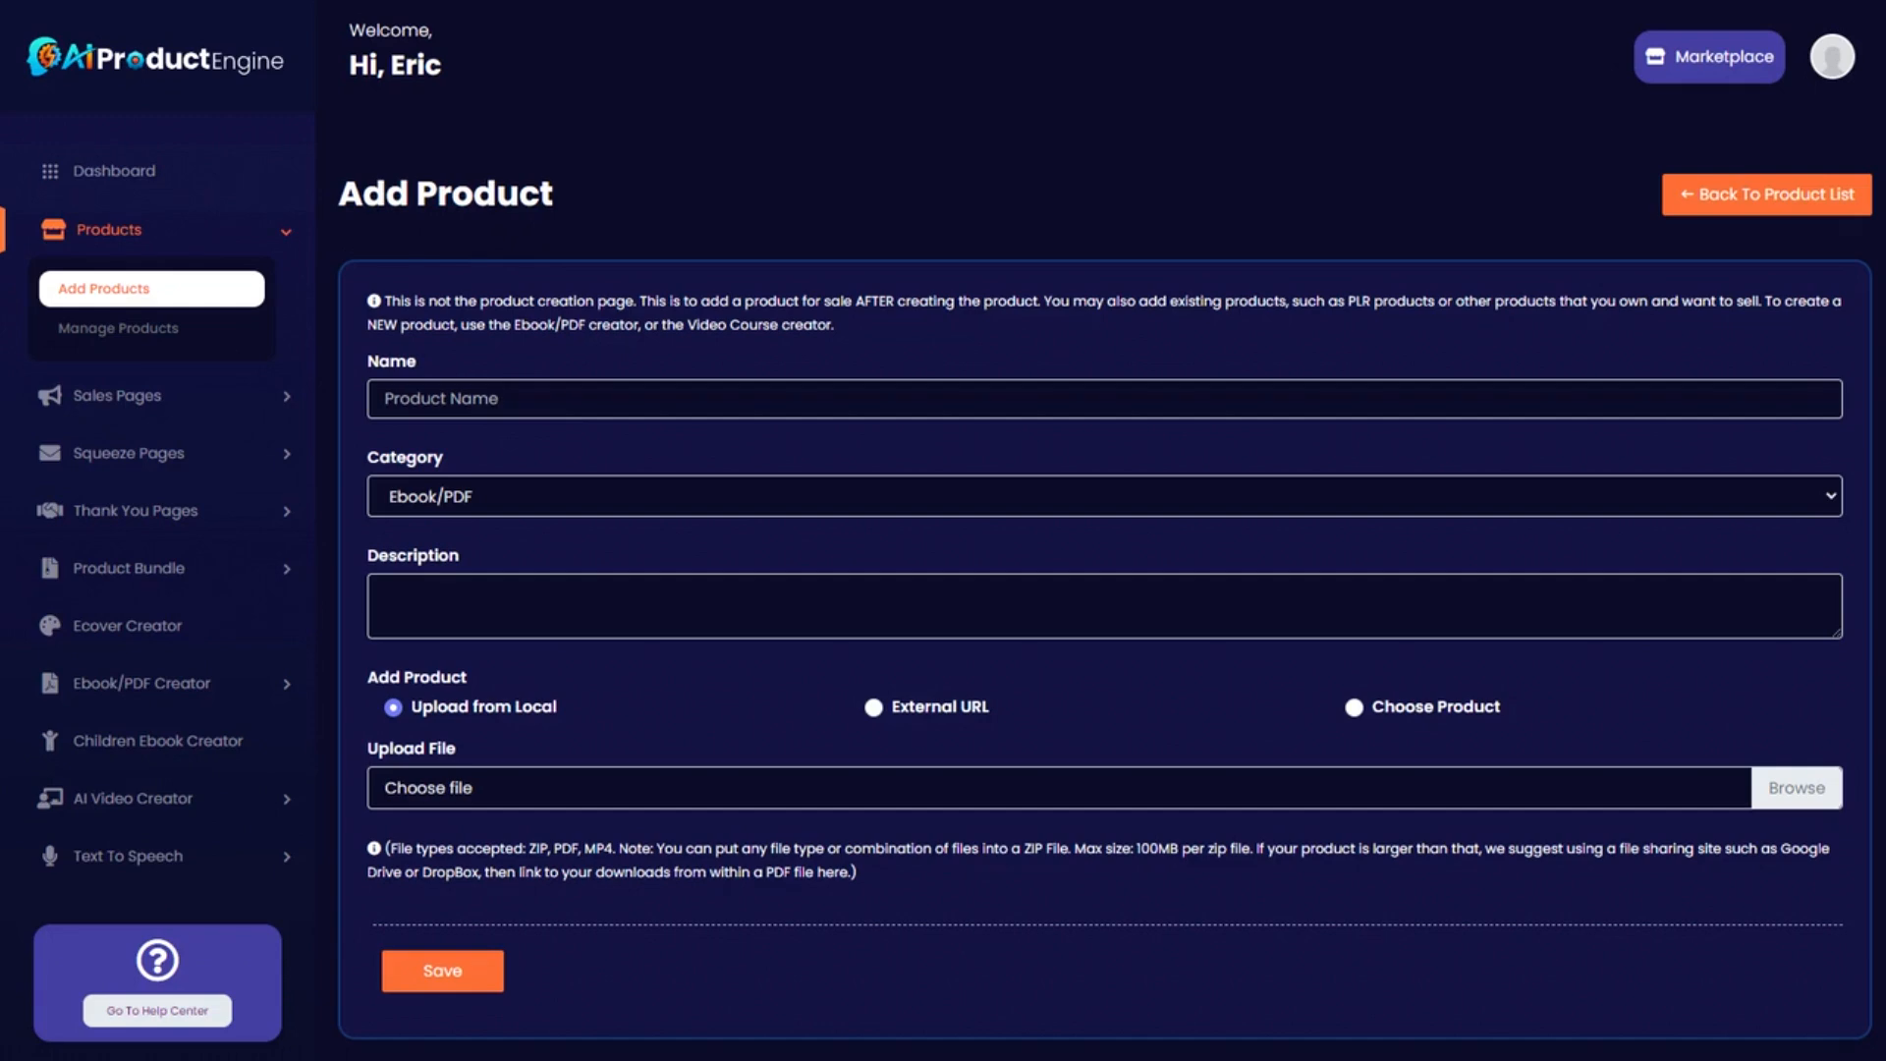
# Name the product 'Hack Your Sleep', keep the Ebook/PDF category, and add a short description.
pyautogui.write('Hack Your Sleep')
pyautogui.click(520, 499)
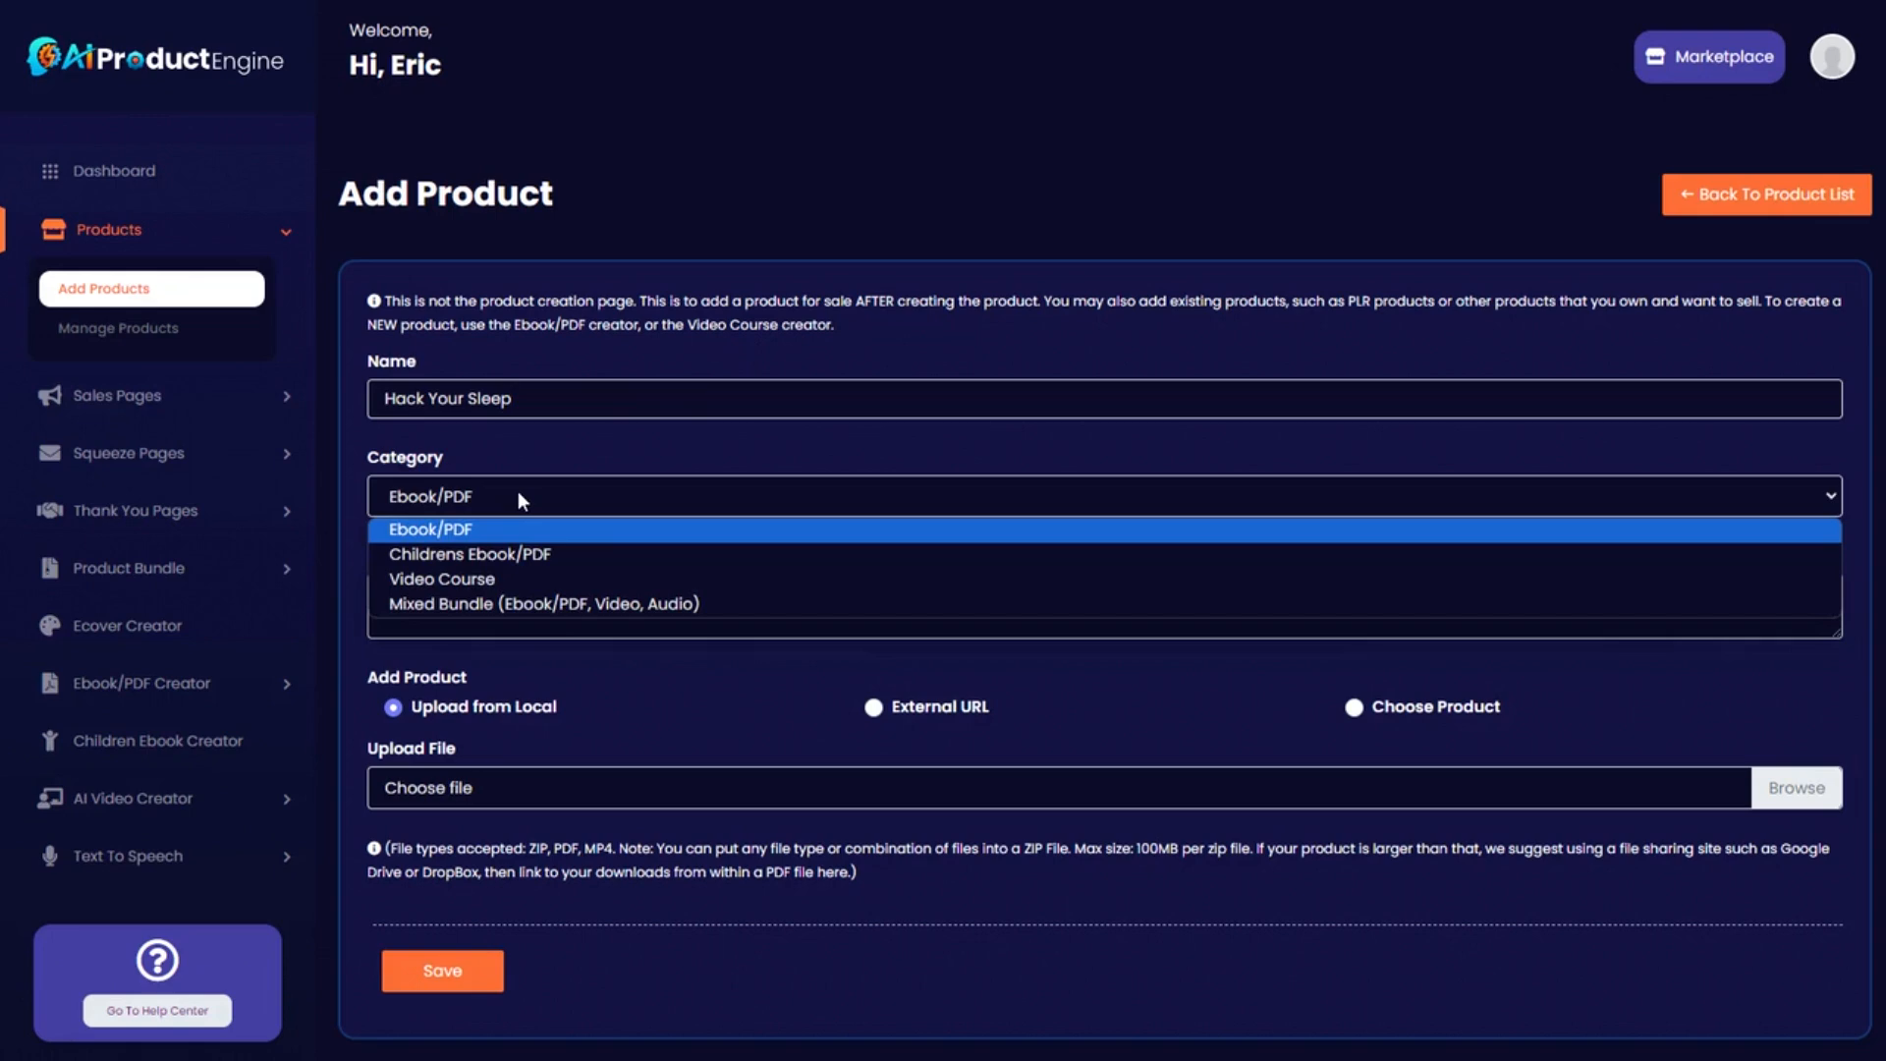
pyautogui.click(442, 532)
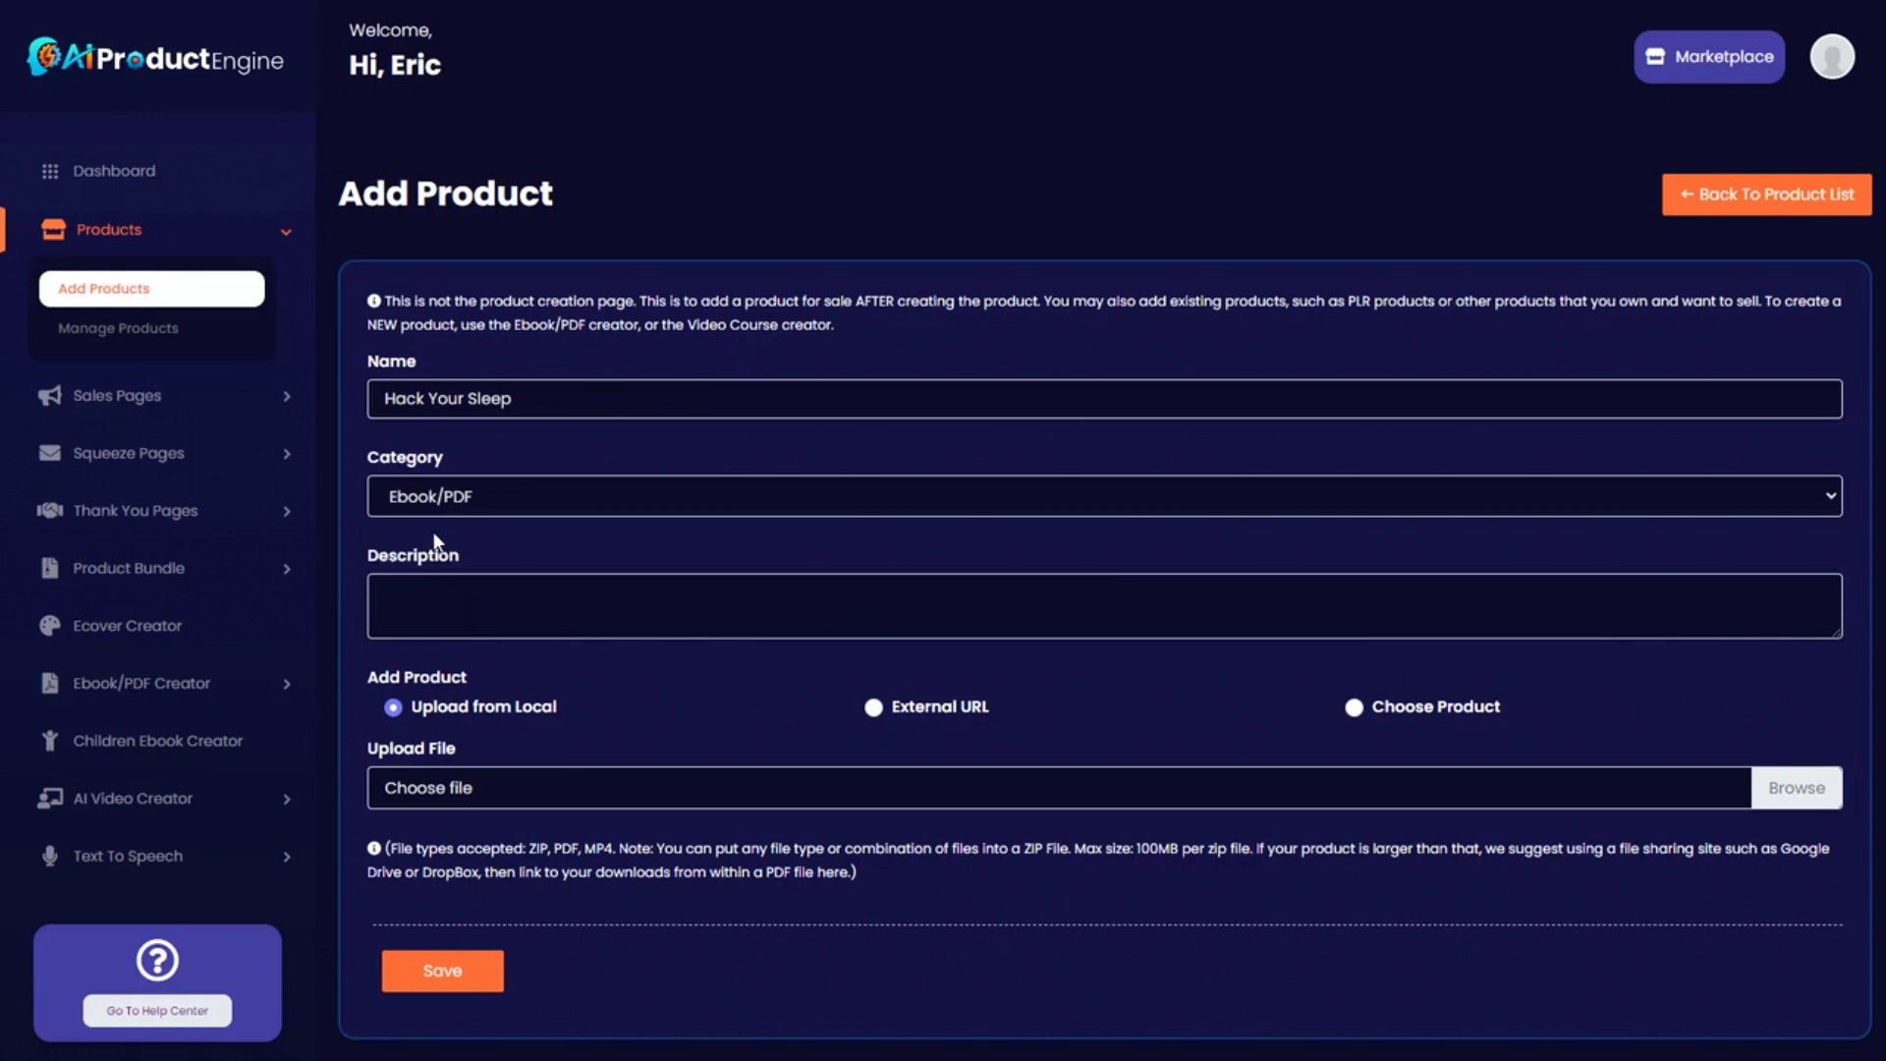
pyautogui.write('An ebook about how to hack your sleep to get better rest every night.')
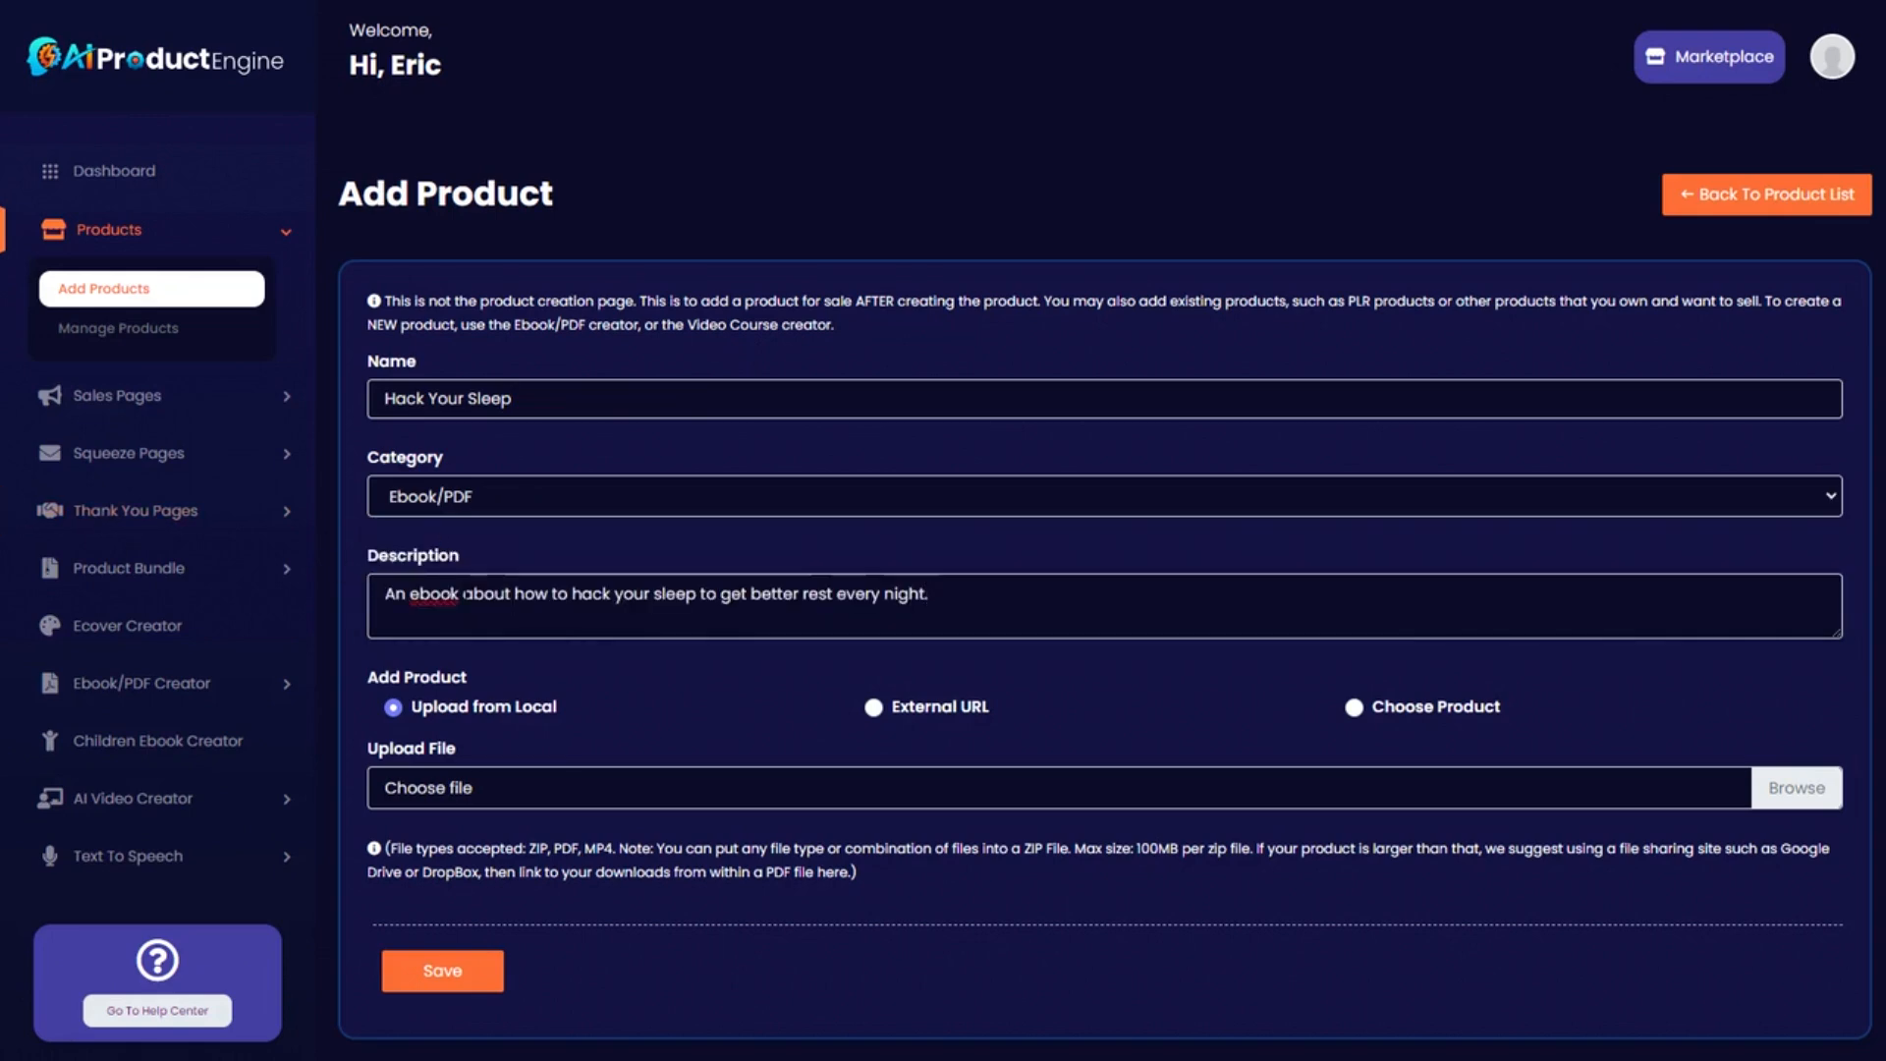
# Try the external URL and existing-product sources, then return to local upload and choose a file.
pyautogui.scroll(-1, 397, 700)
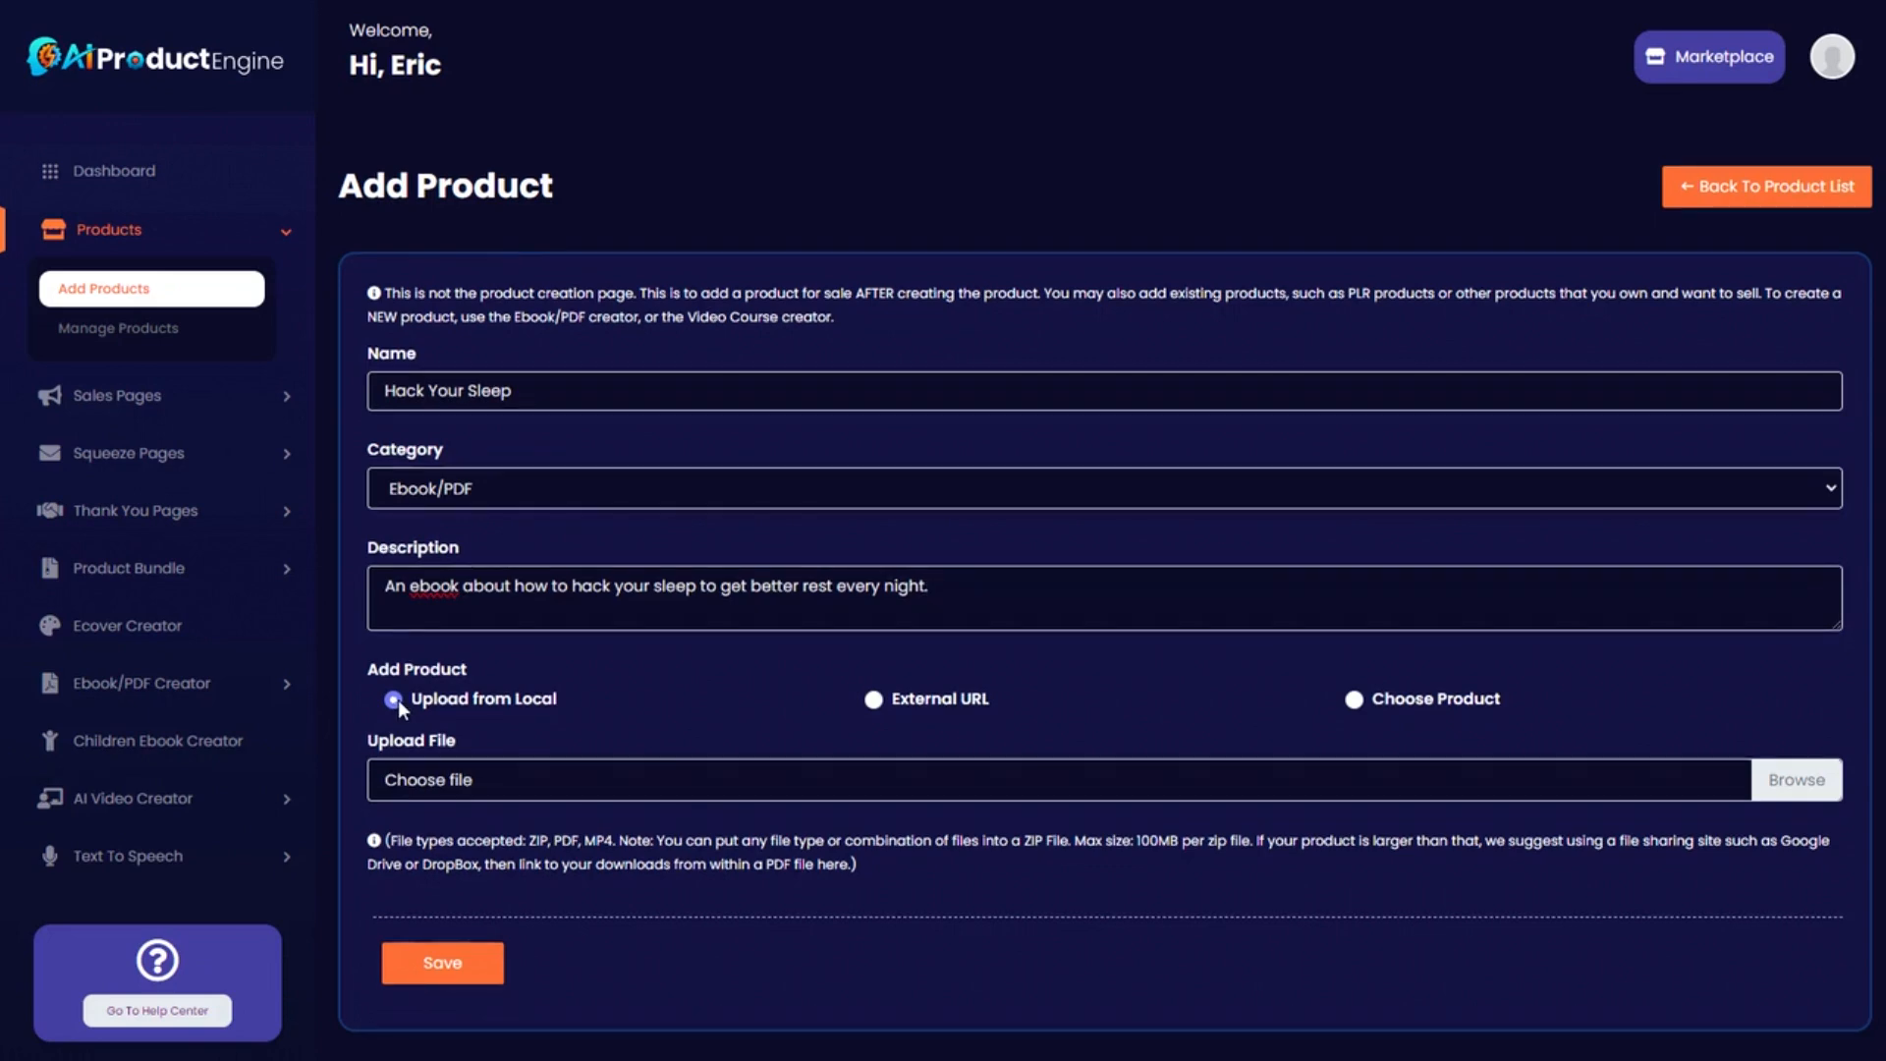
pyautogui.click(873, 700)
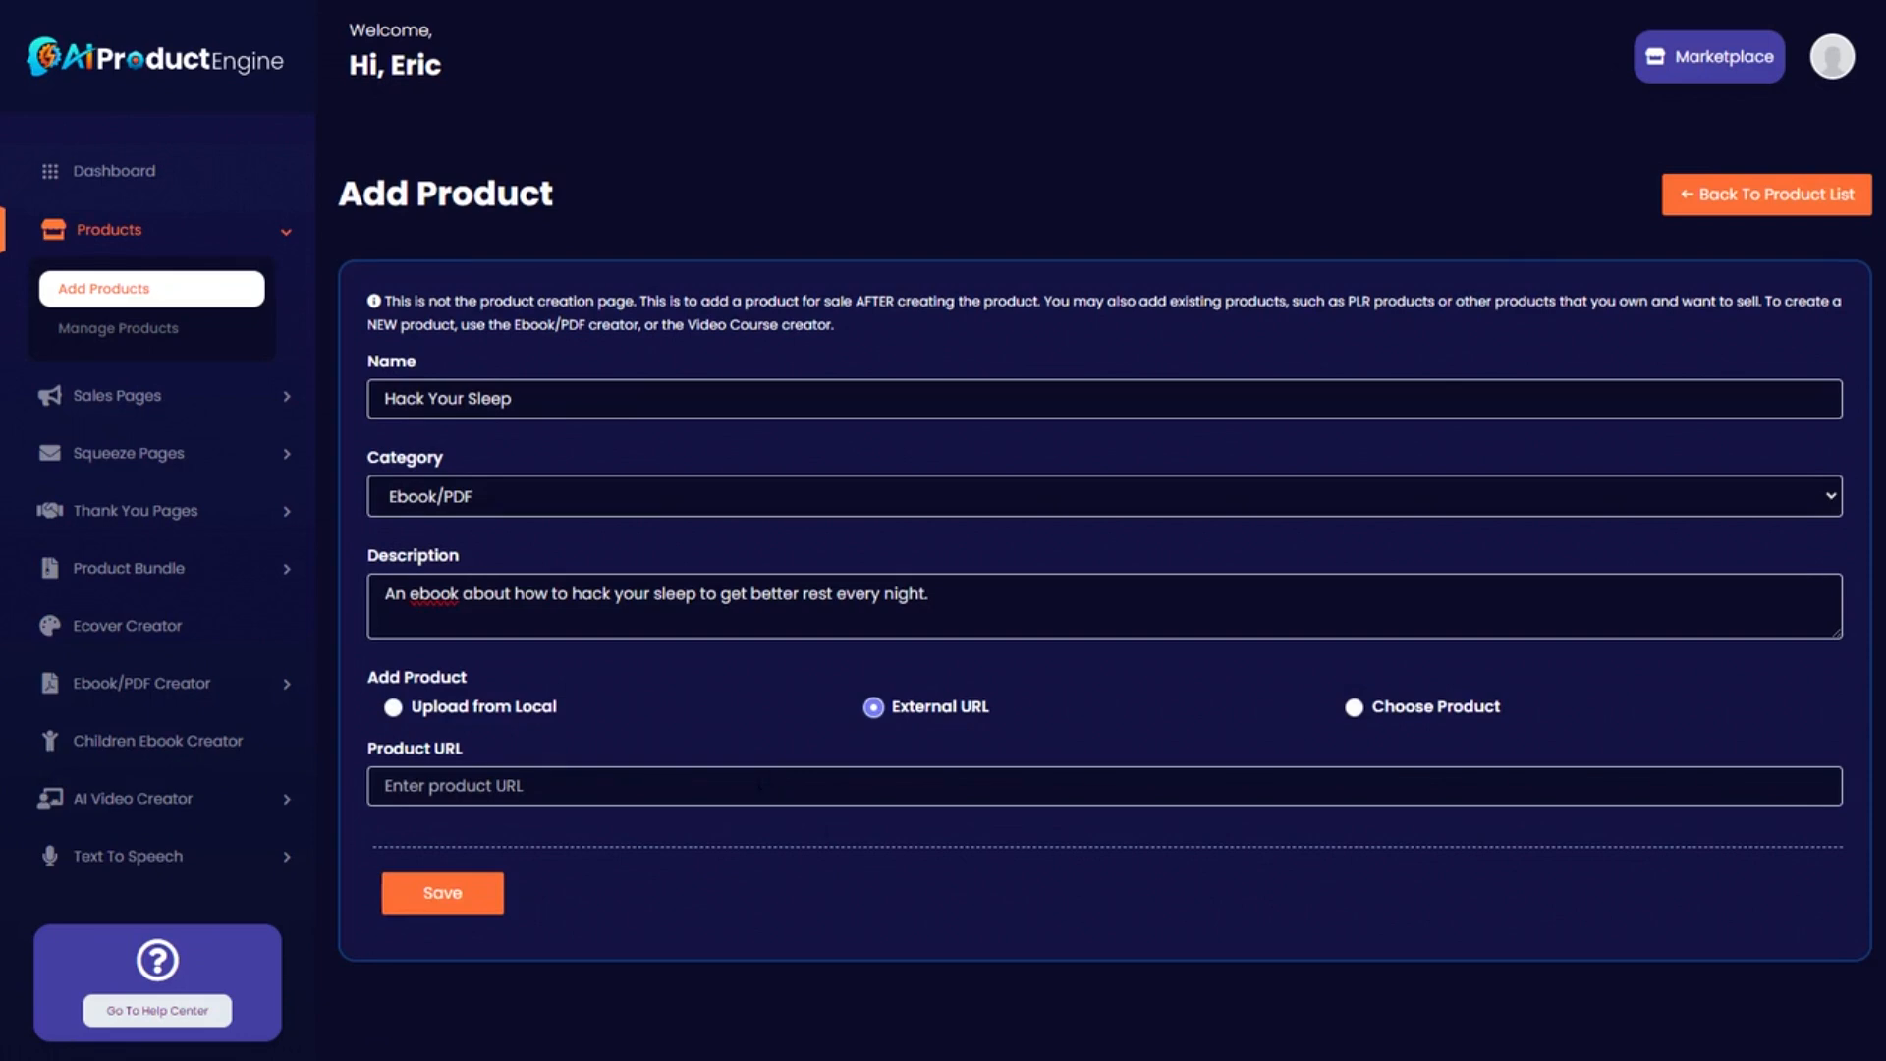
pyautogui.click(1355, 708)
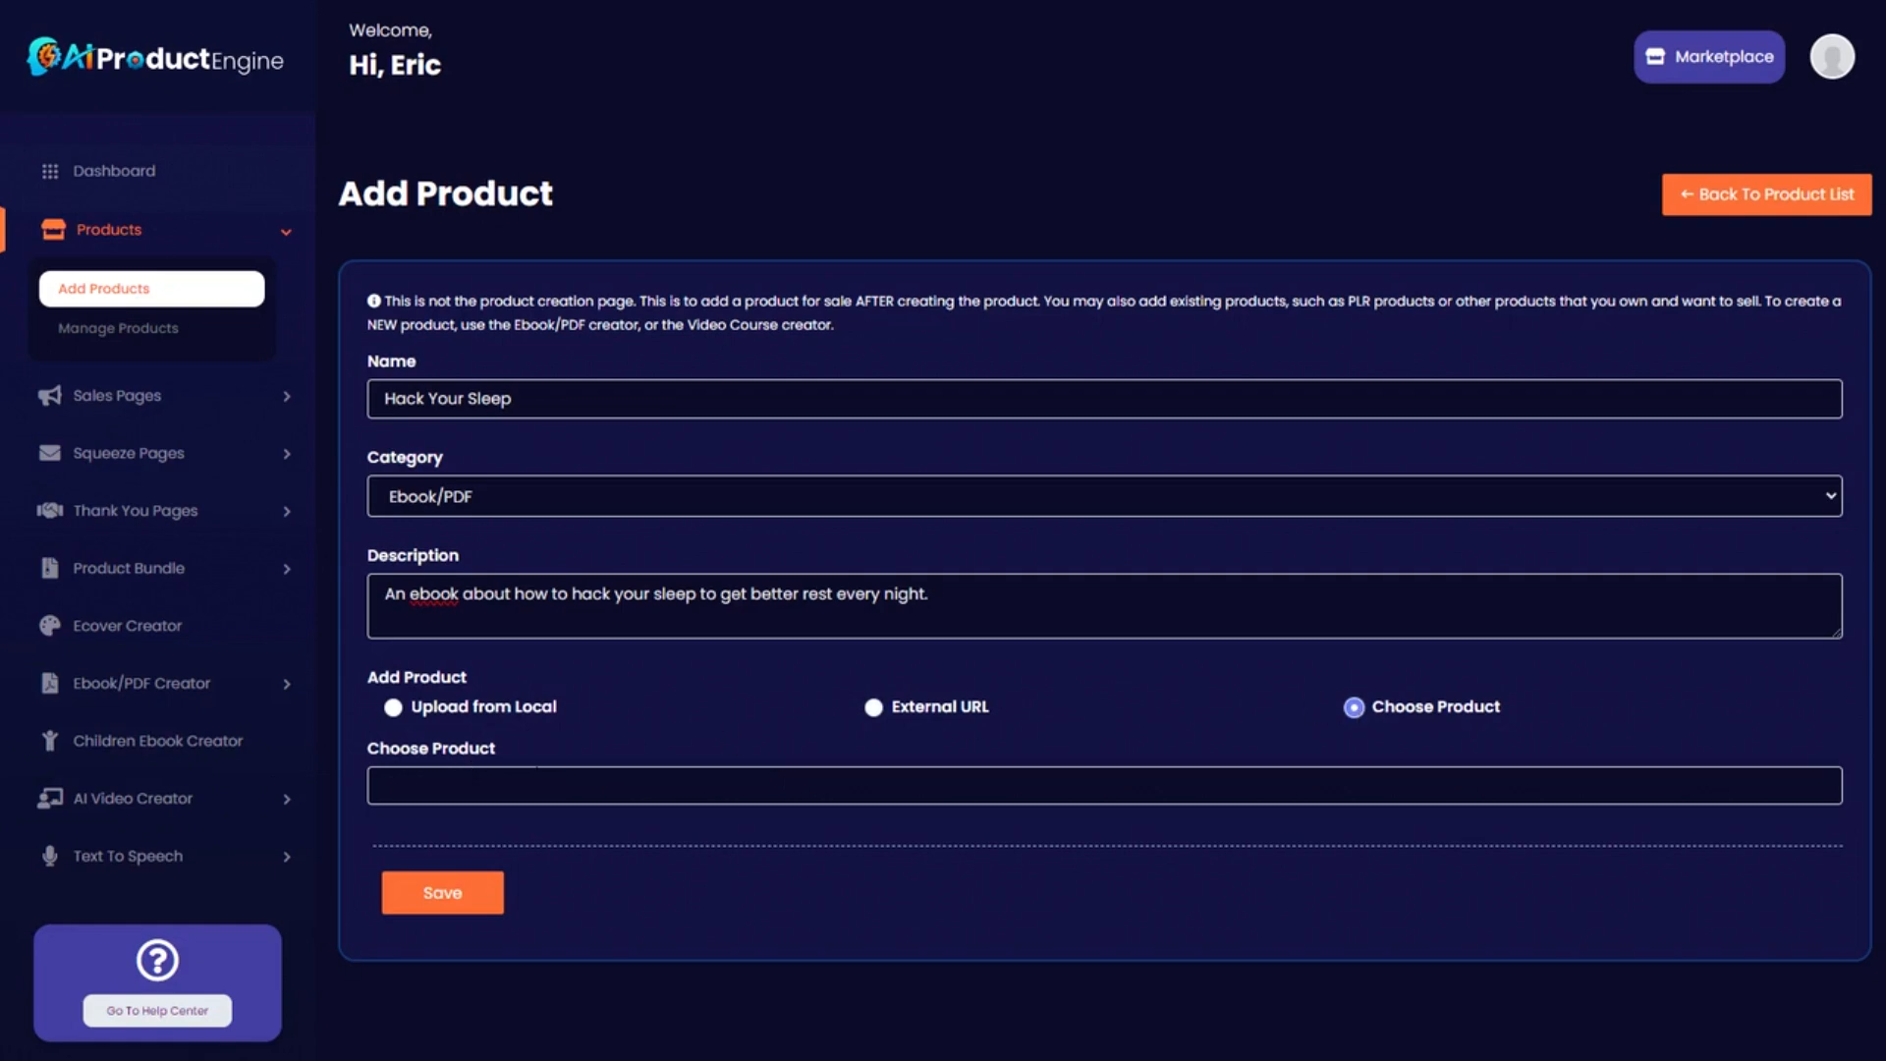
pyautogui.click(878, 776)
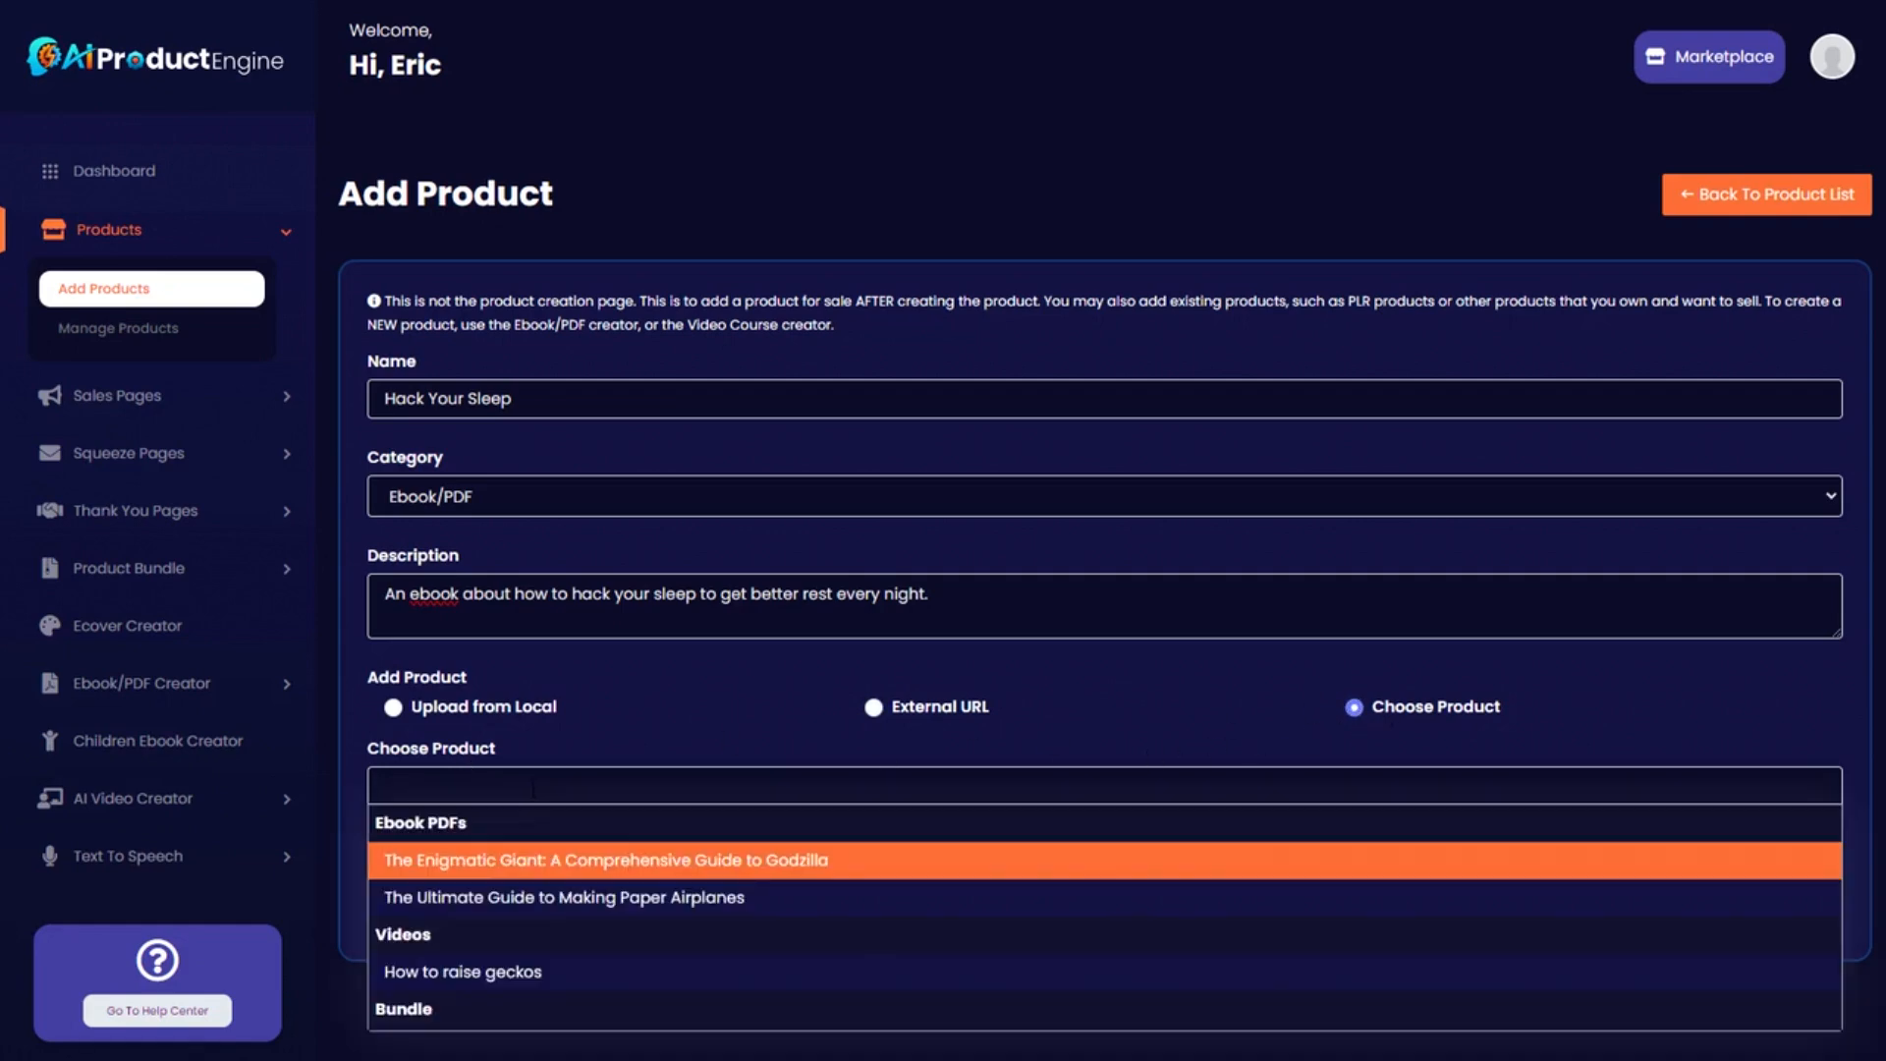
pyautogui.click(615, 699)
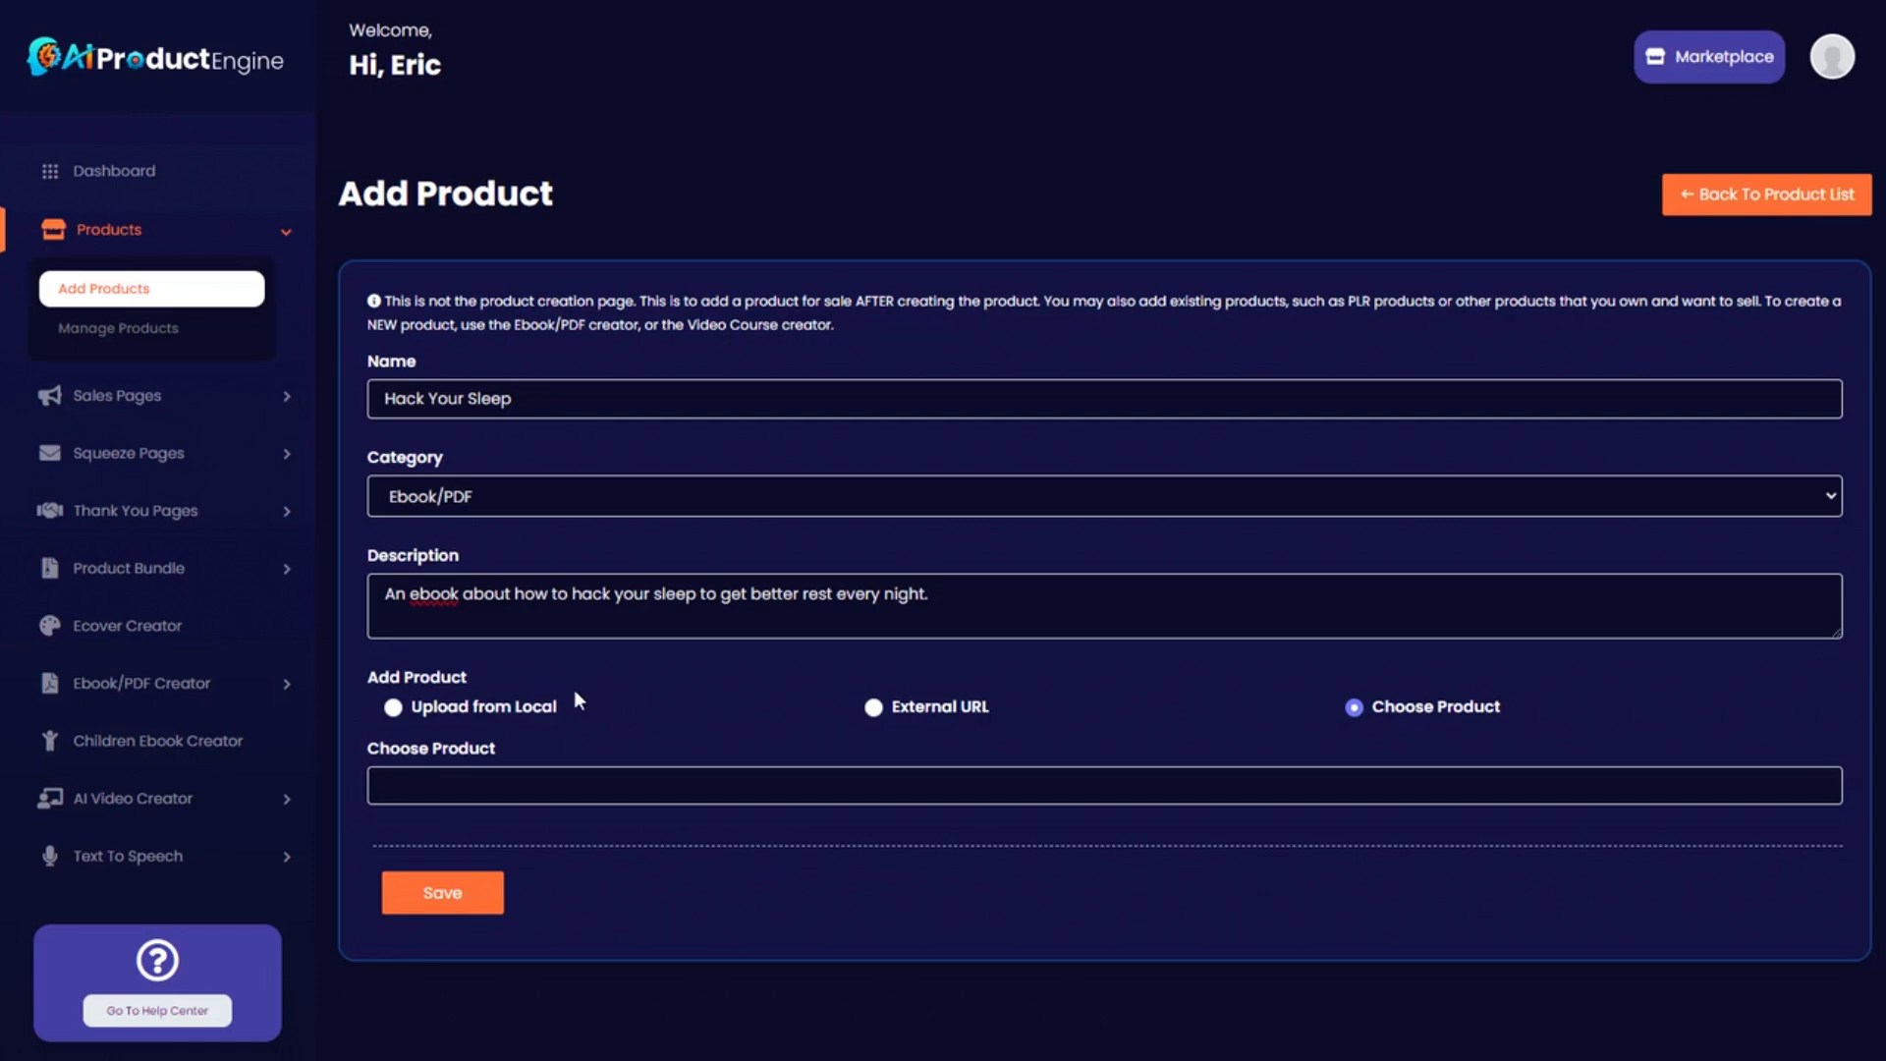
pyautogui.click(443, 707)
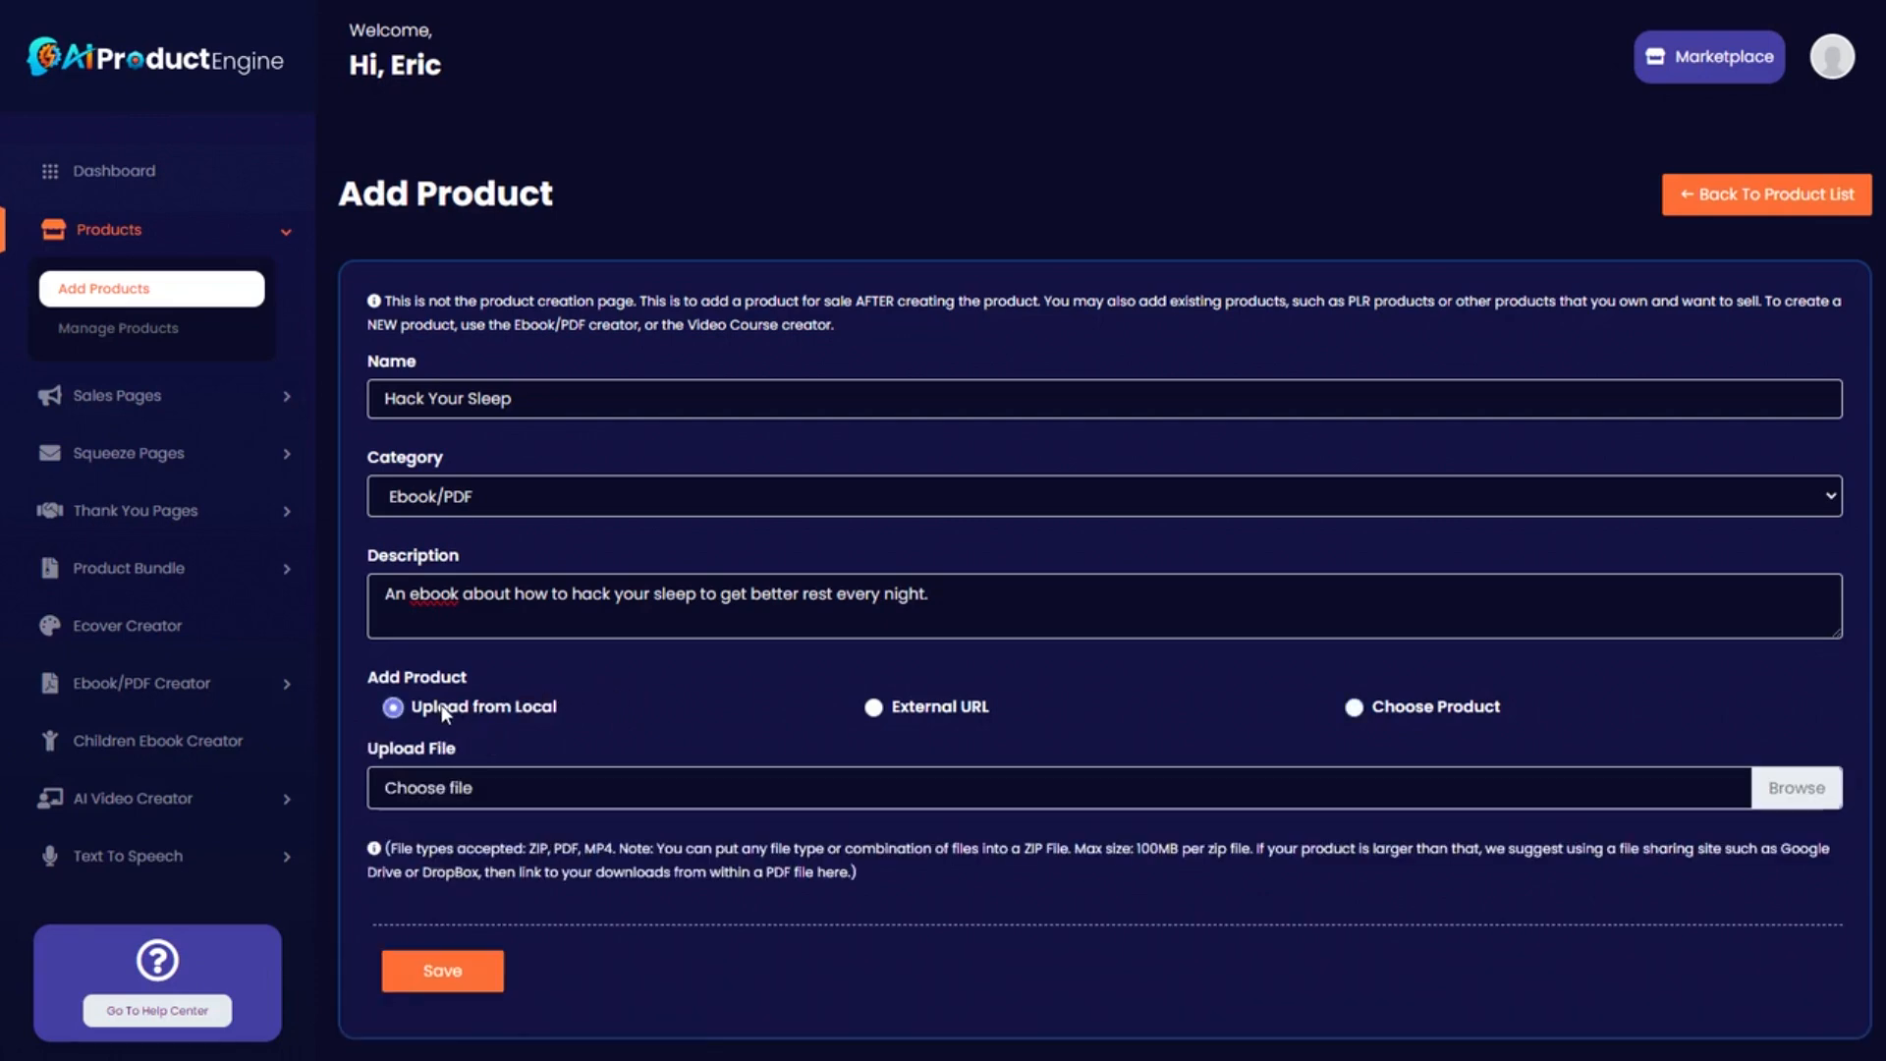
pyautogui.click(479, 784)
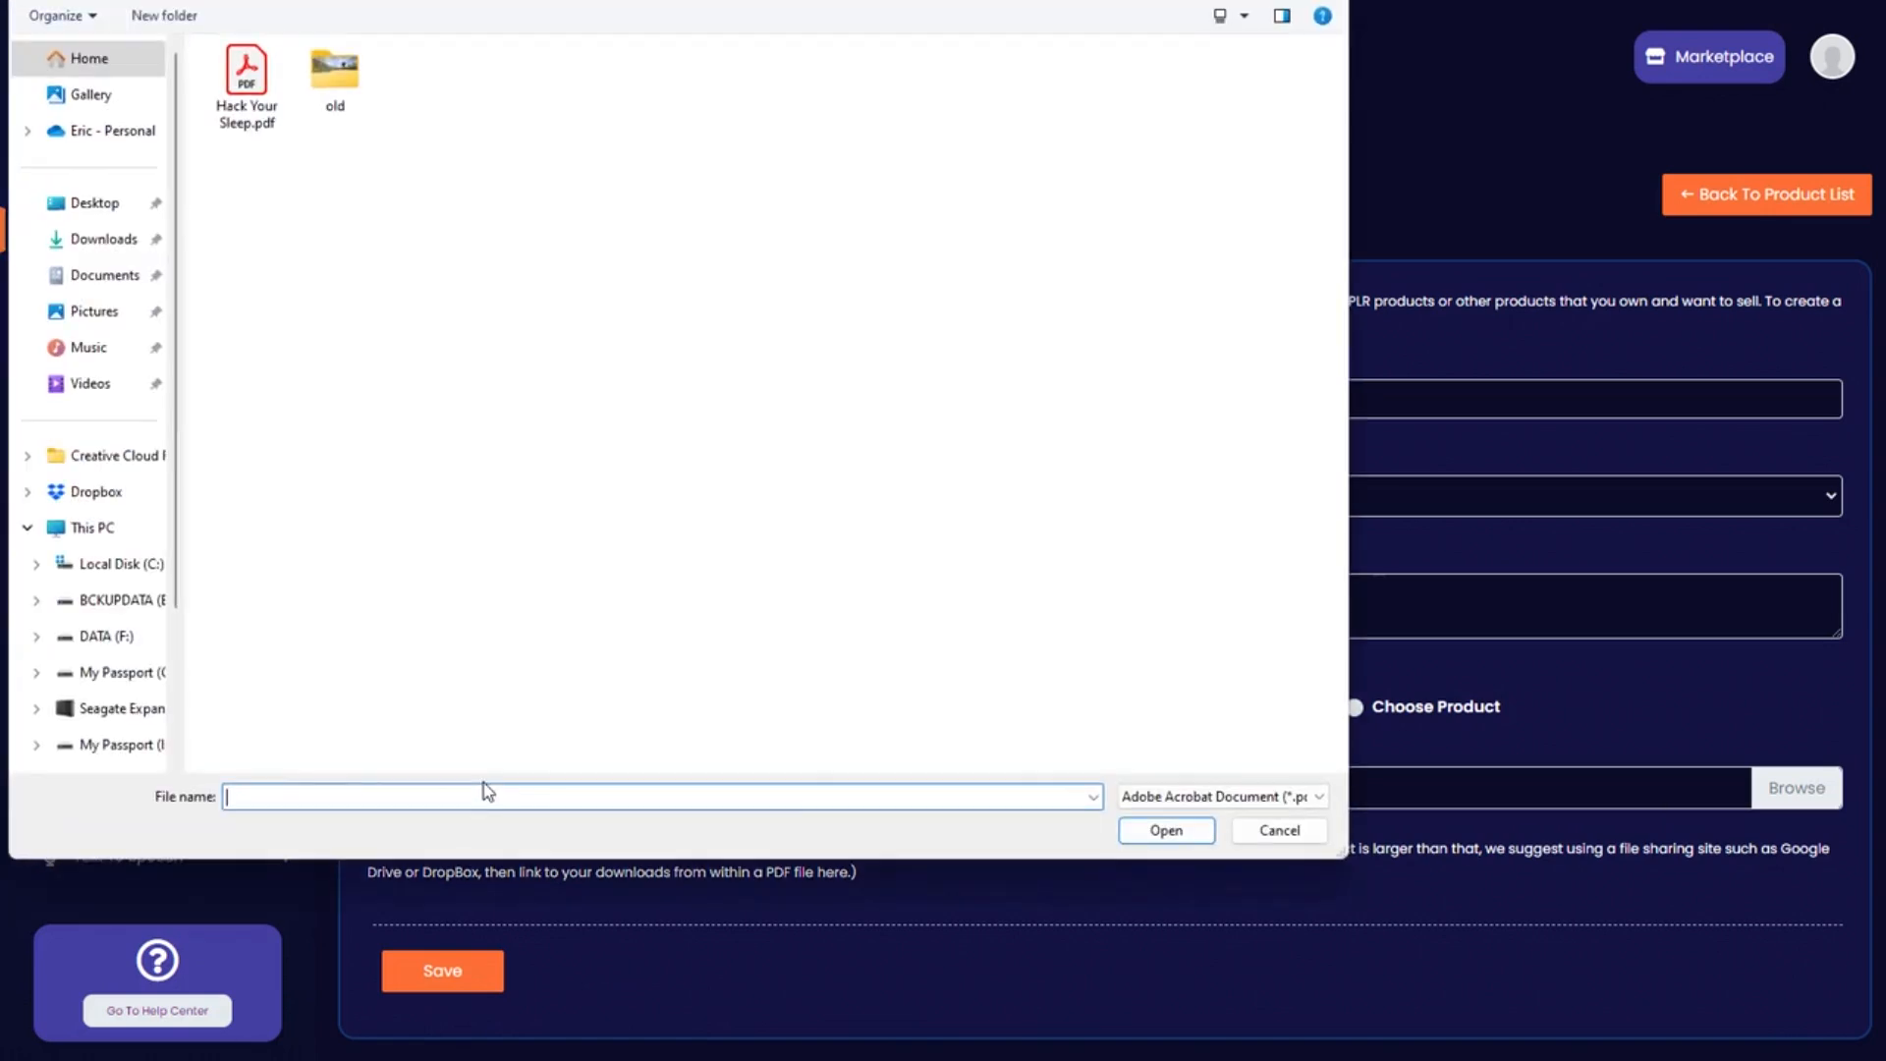
# Attach Hack Your Sleep.pdf as the product file and save the product.
pyautogui.moveTo(401, 0); pyautogui.dragTo(536, 114)
pyautogui.click(382, 279)
pyautogui.doubleClick(382, 279)
pyautogui.click(454, 976)
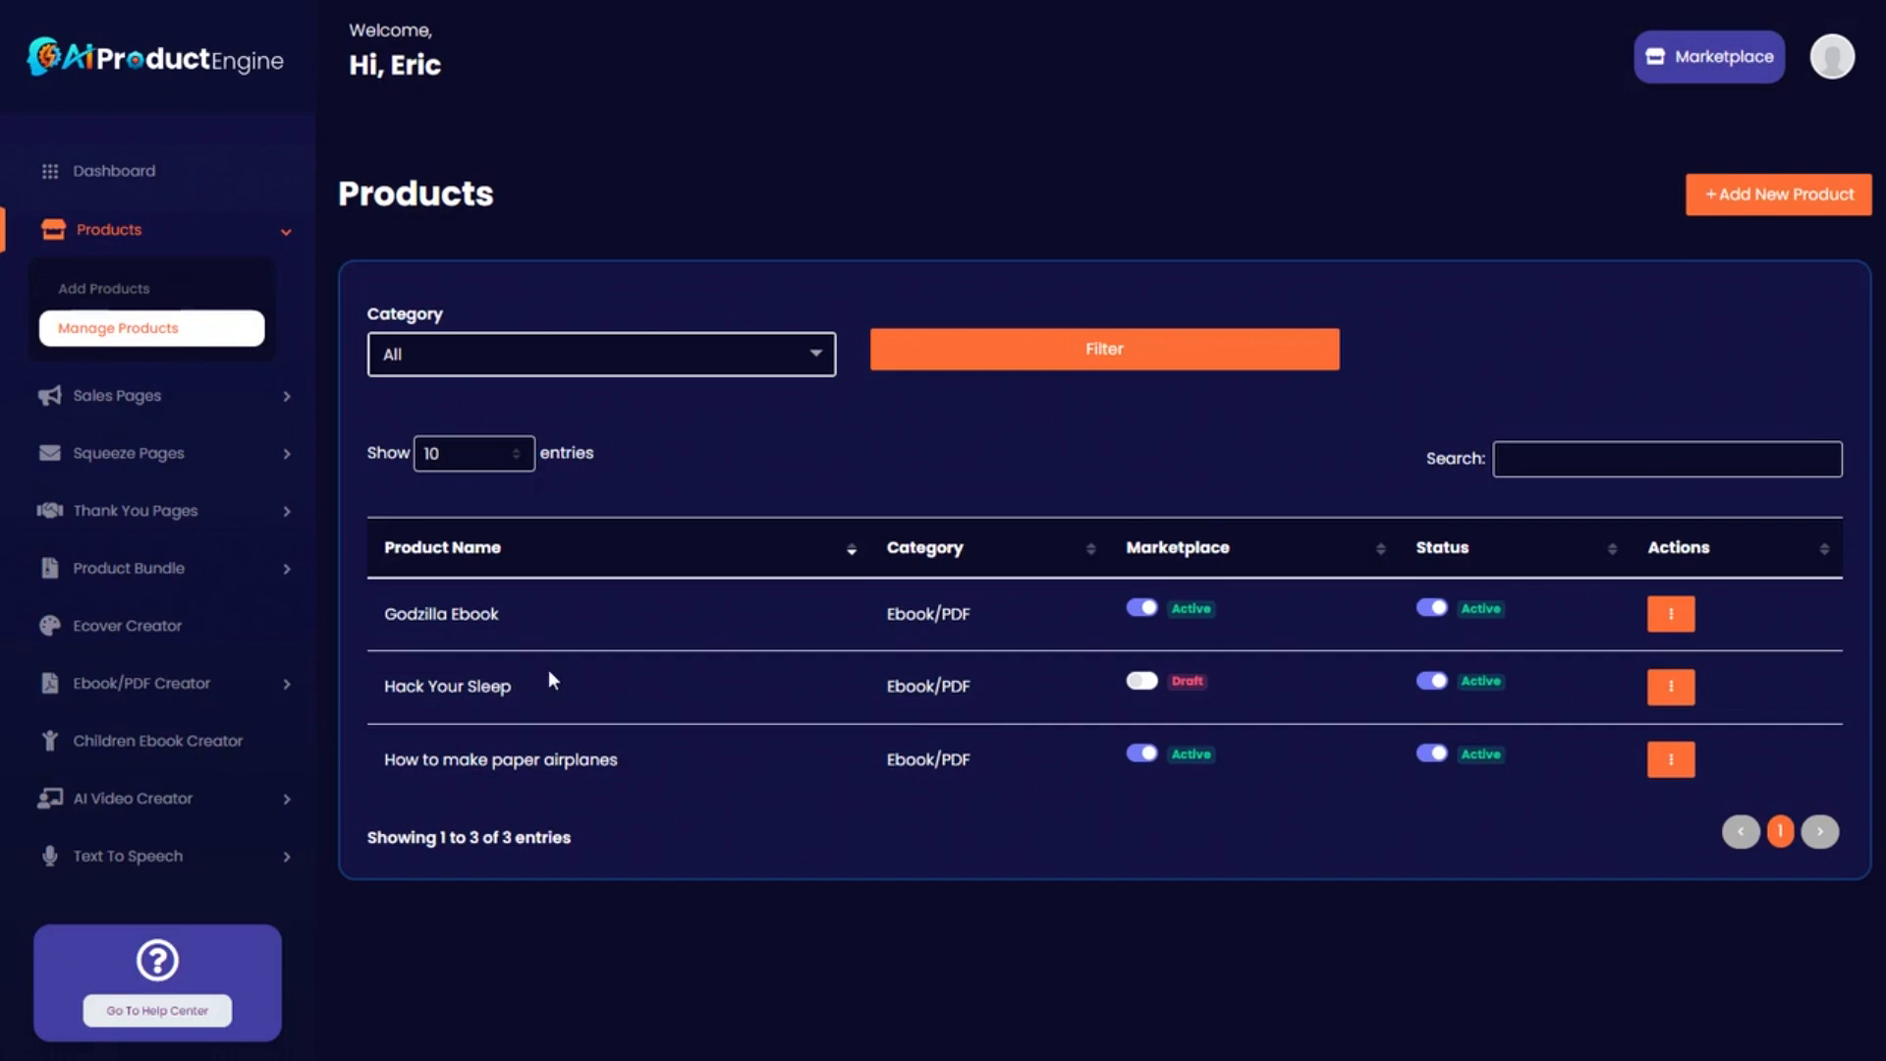
# Check the new Hack Your Sleep entry in the product list, then open Sales Pages > Add Pages.
pyautogui.moveTo(386, 686); pyautogui.dragTo(582, 688)
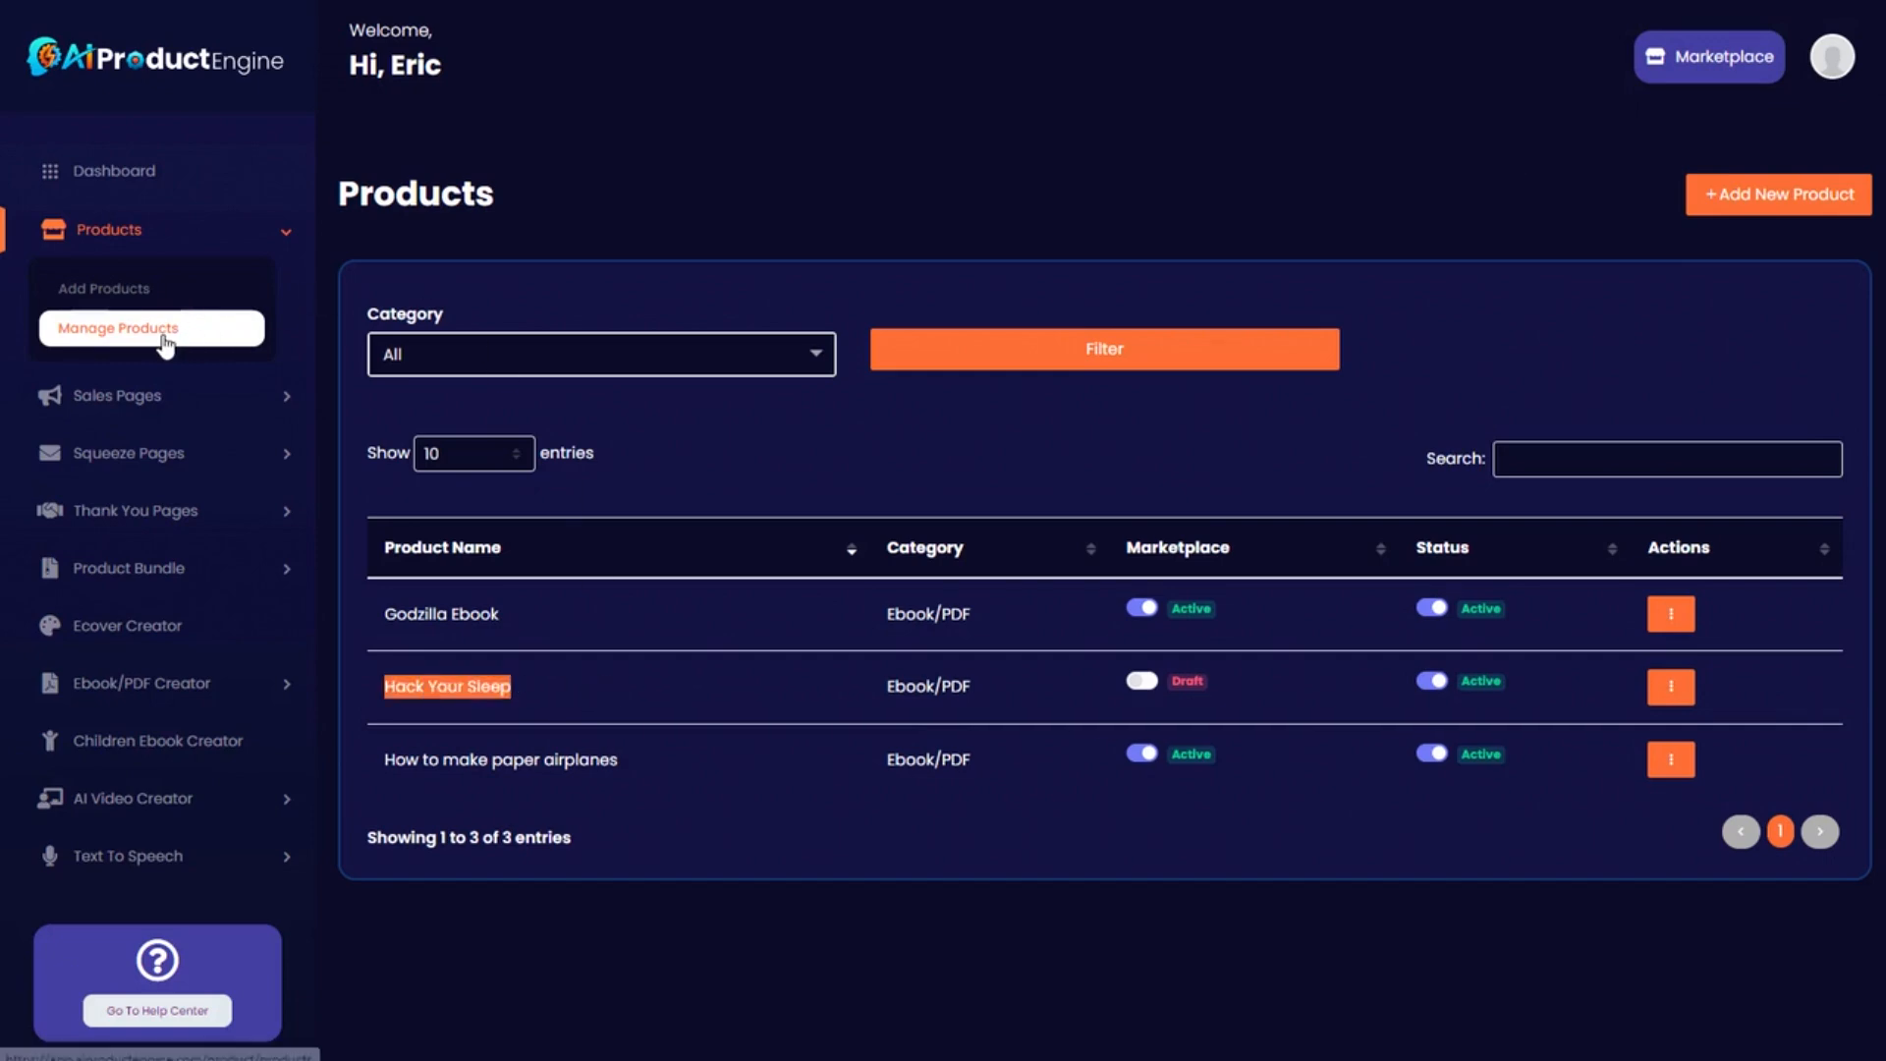
pyautogui.click(820, 668)
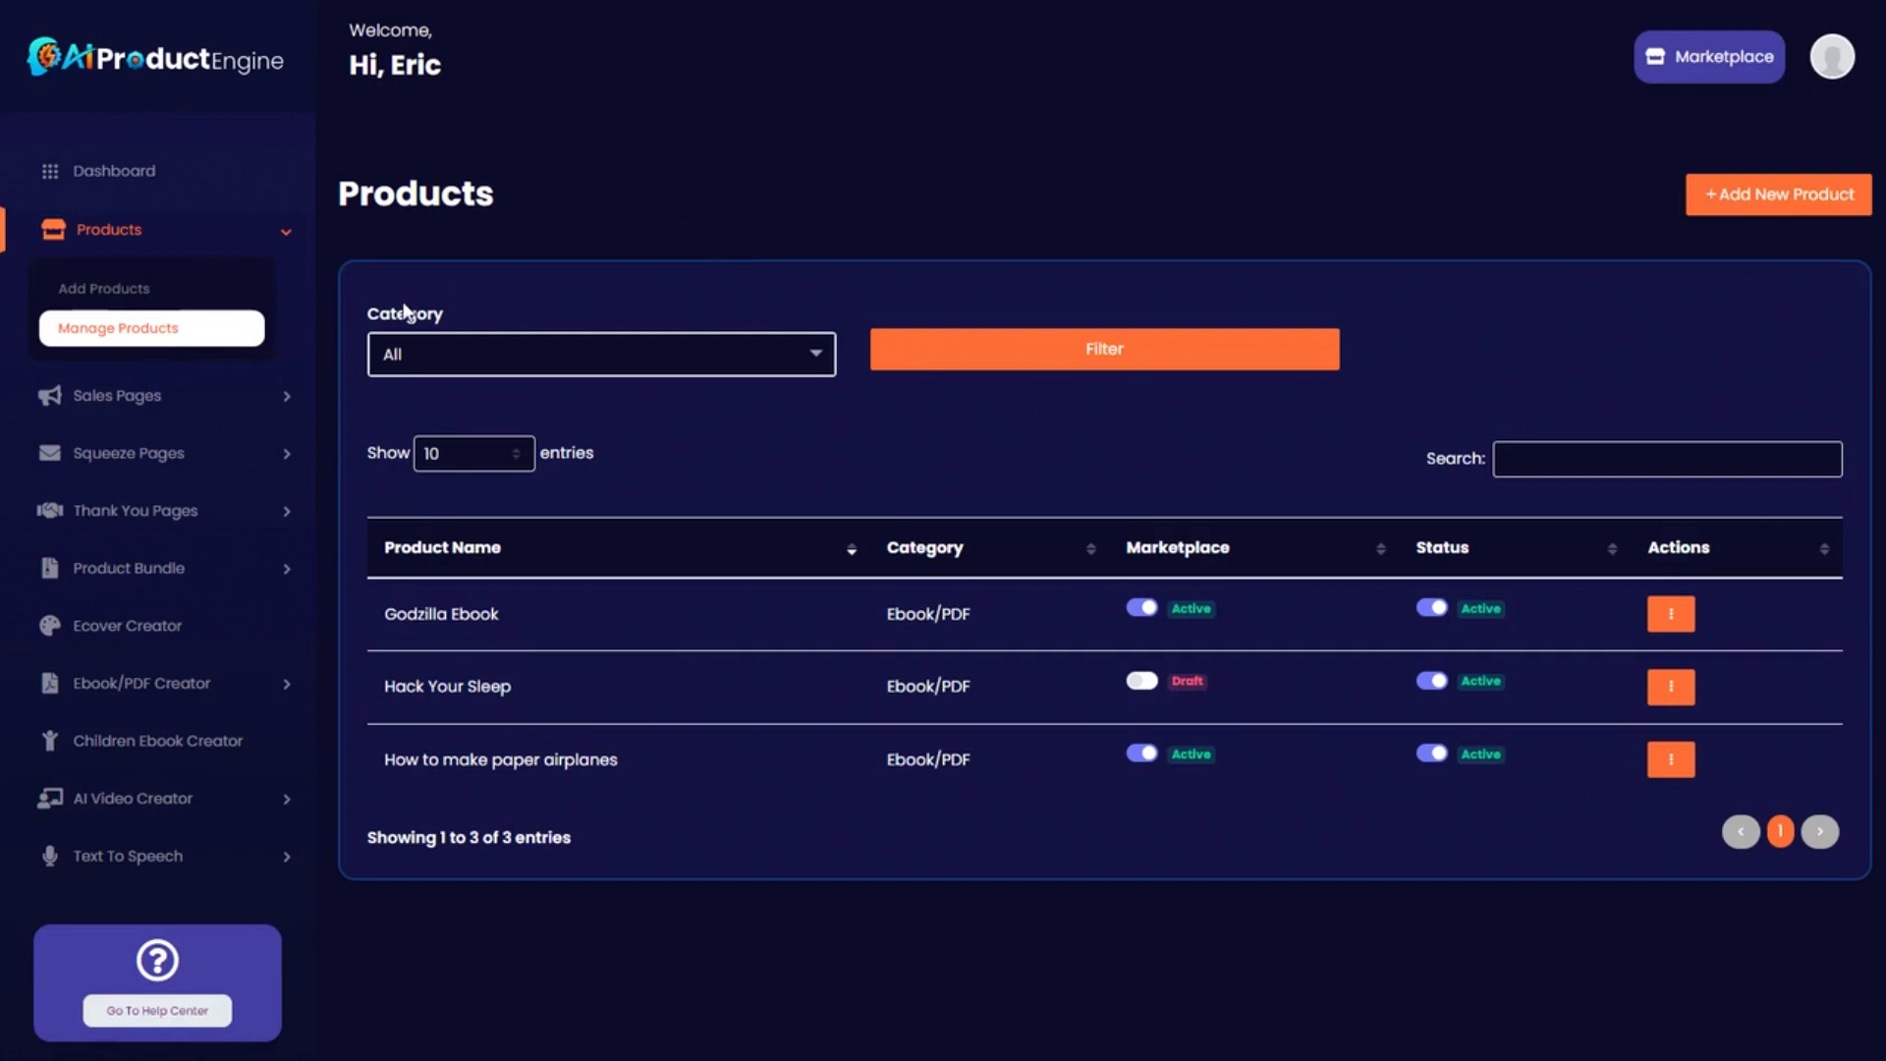
pyautogui.click(177, 396)
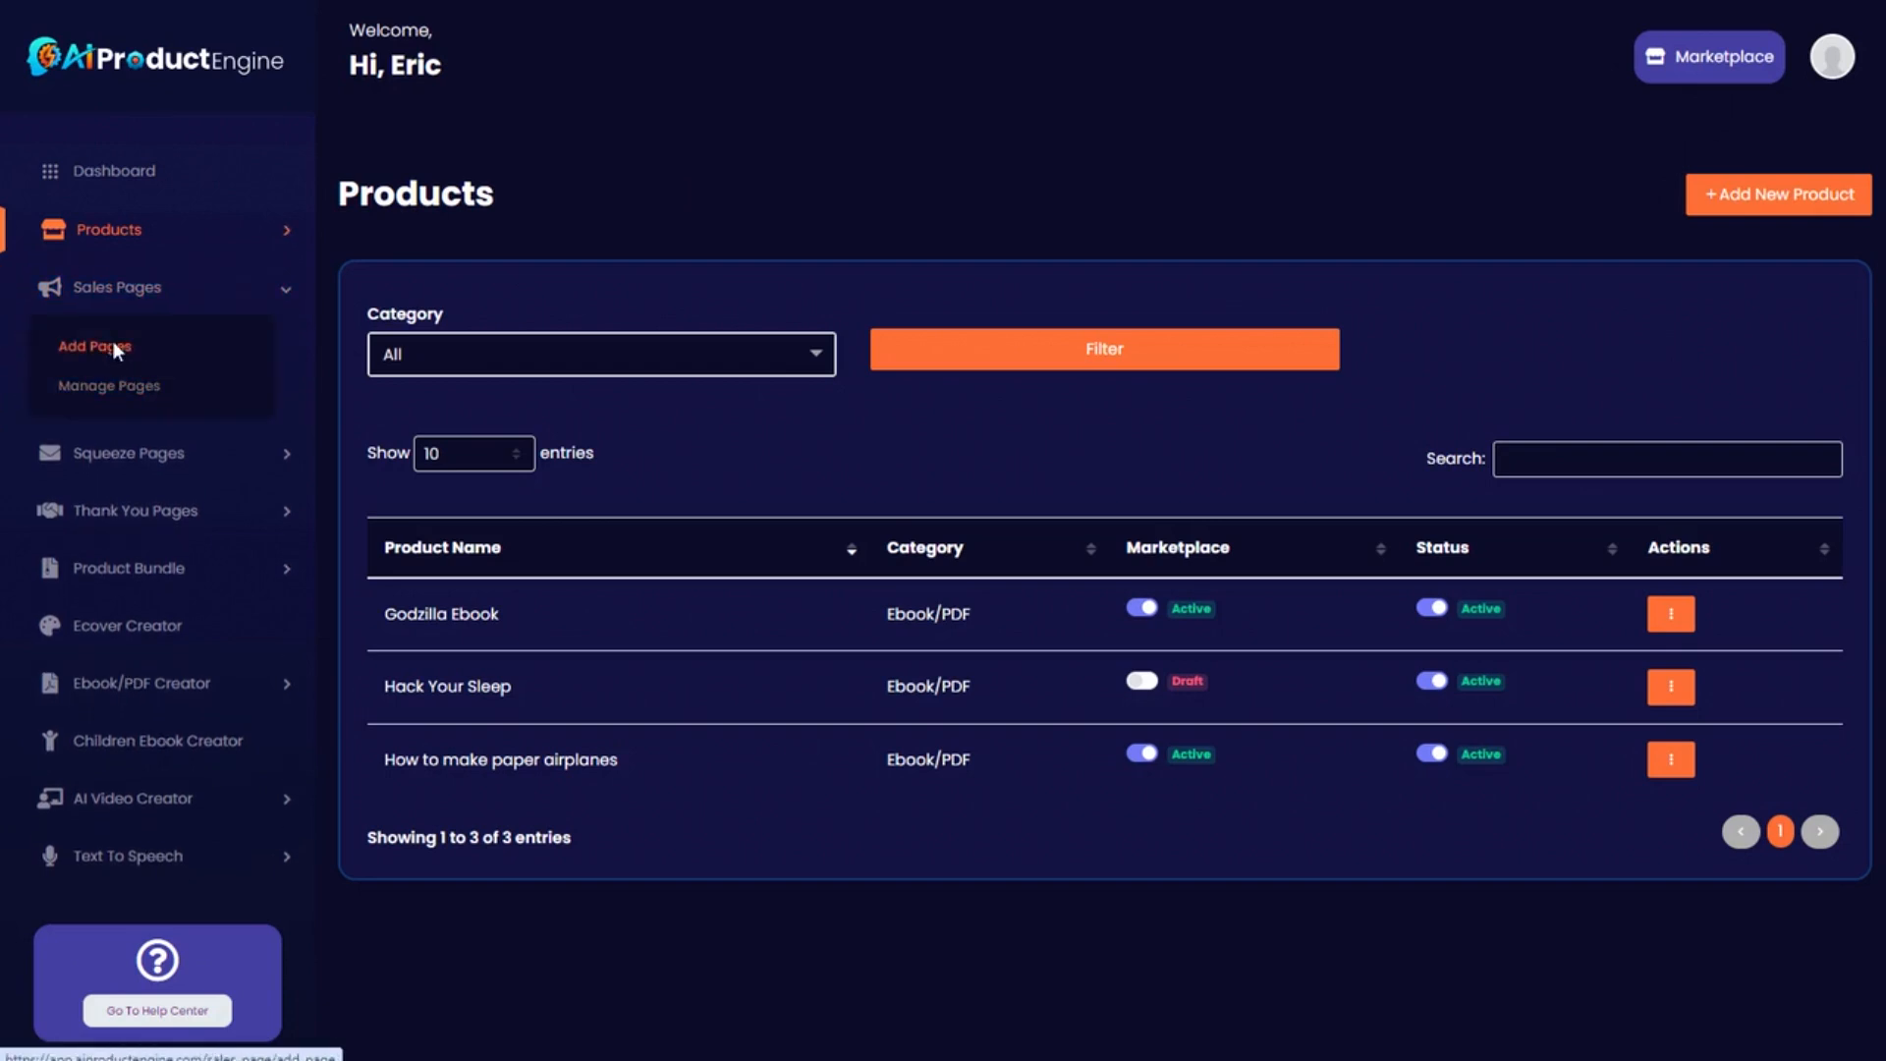
pyautogui.click(111, 346)
# Choose Hack Your Sleep as the sales page product and look over the form.
pyautogui.click(563, 353)
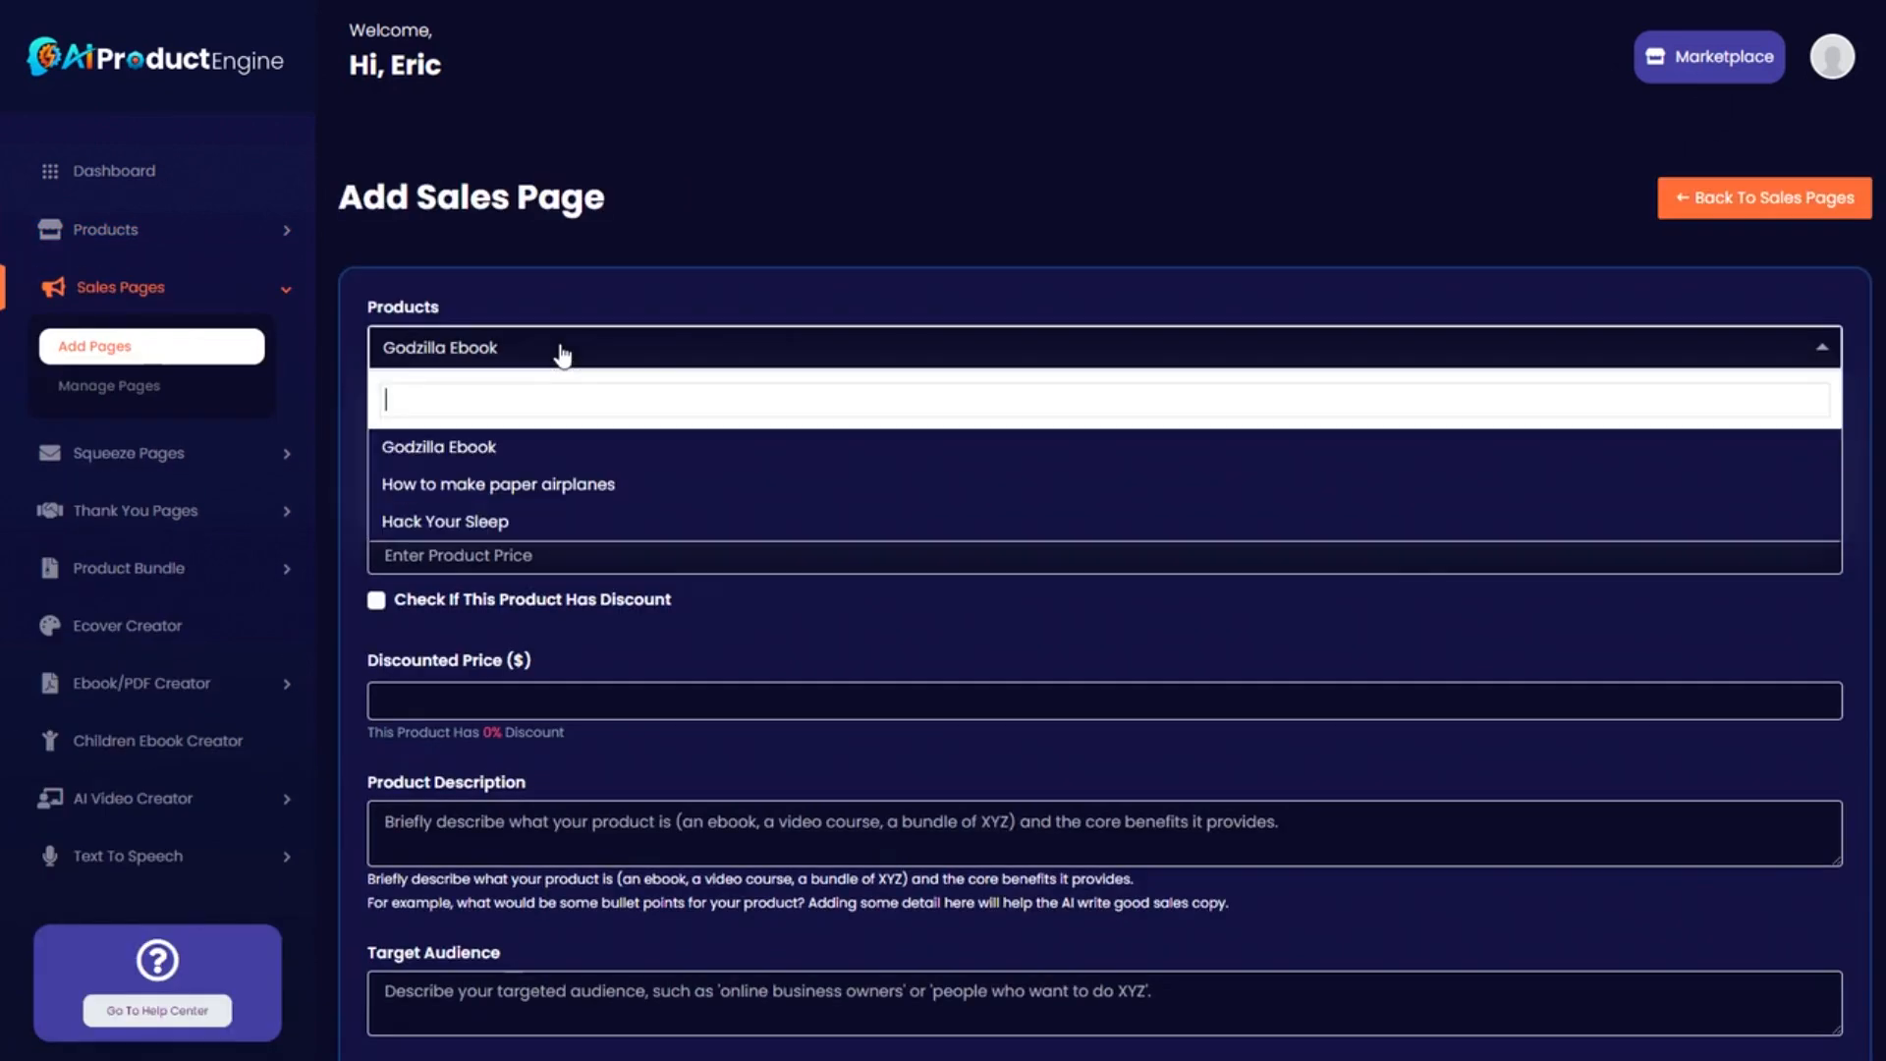
pyautogui.click(488, 520)
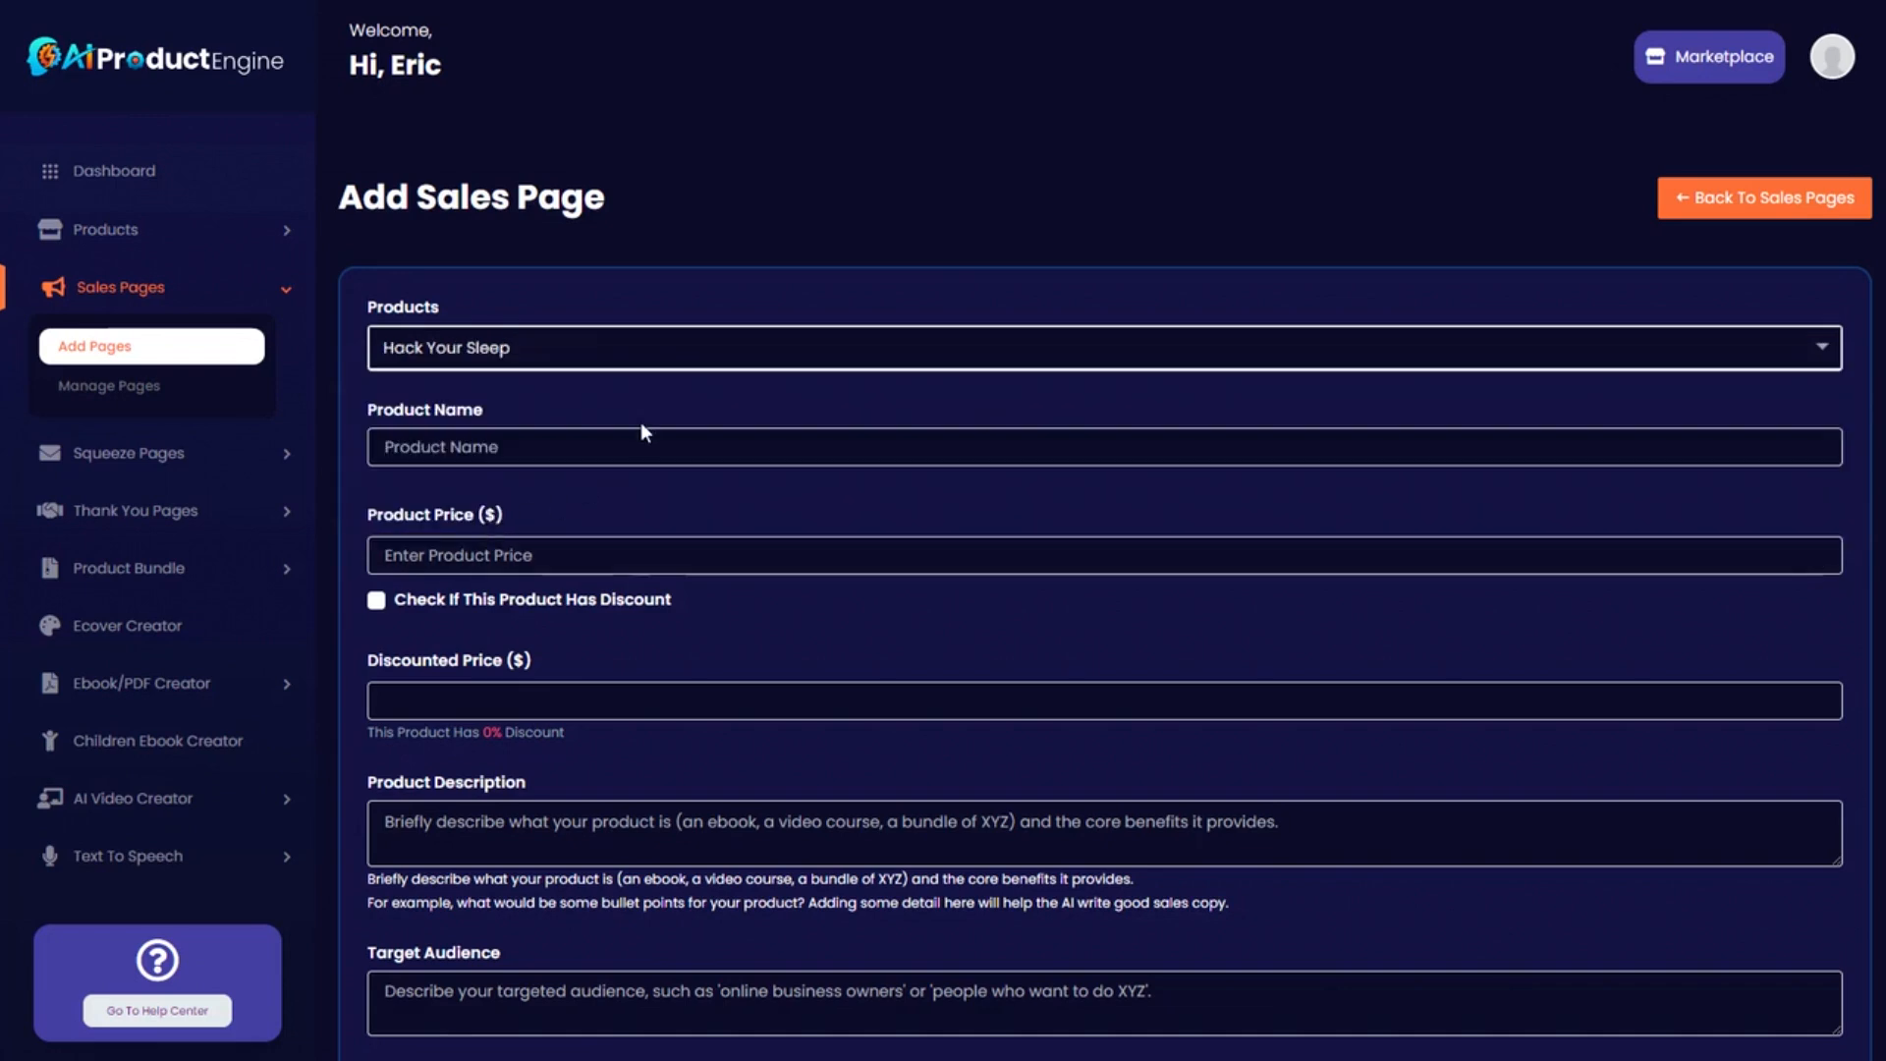
pyautogui.scroll(-8, 685, 420)
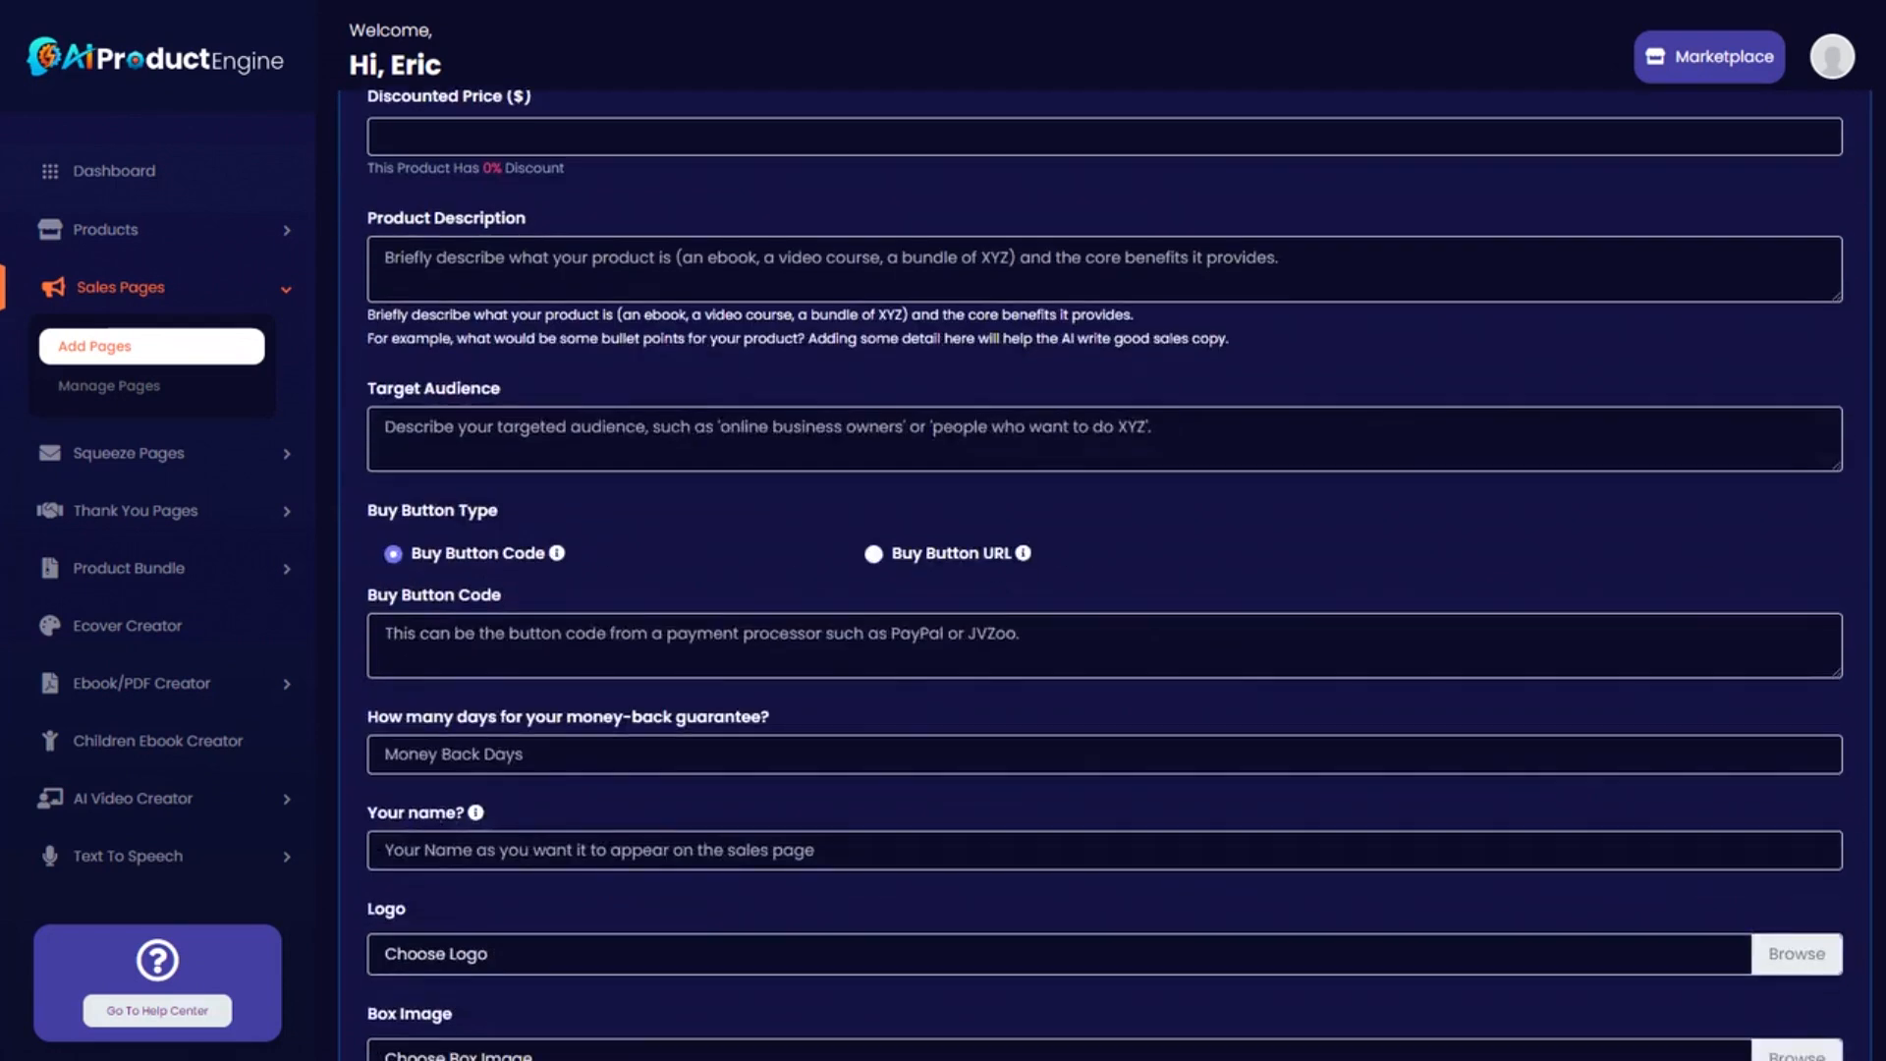
pyautogui.scroll(8, 776, 521)
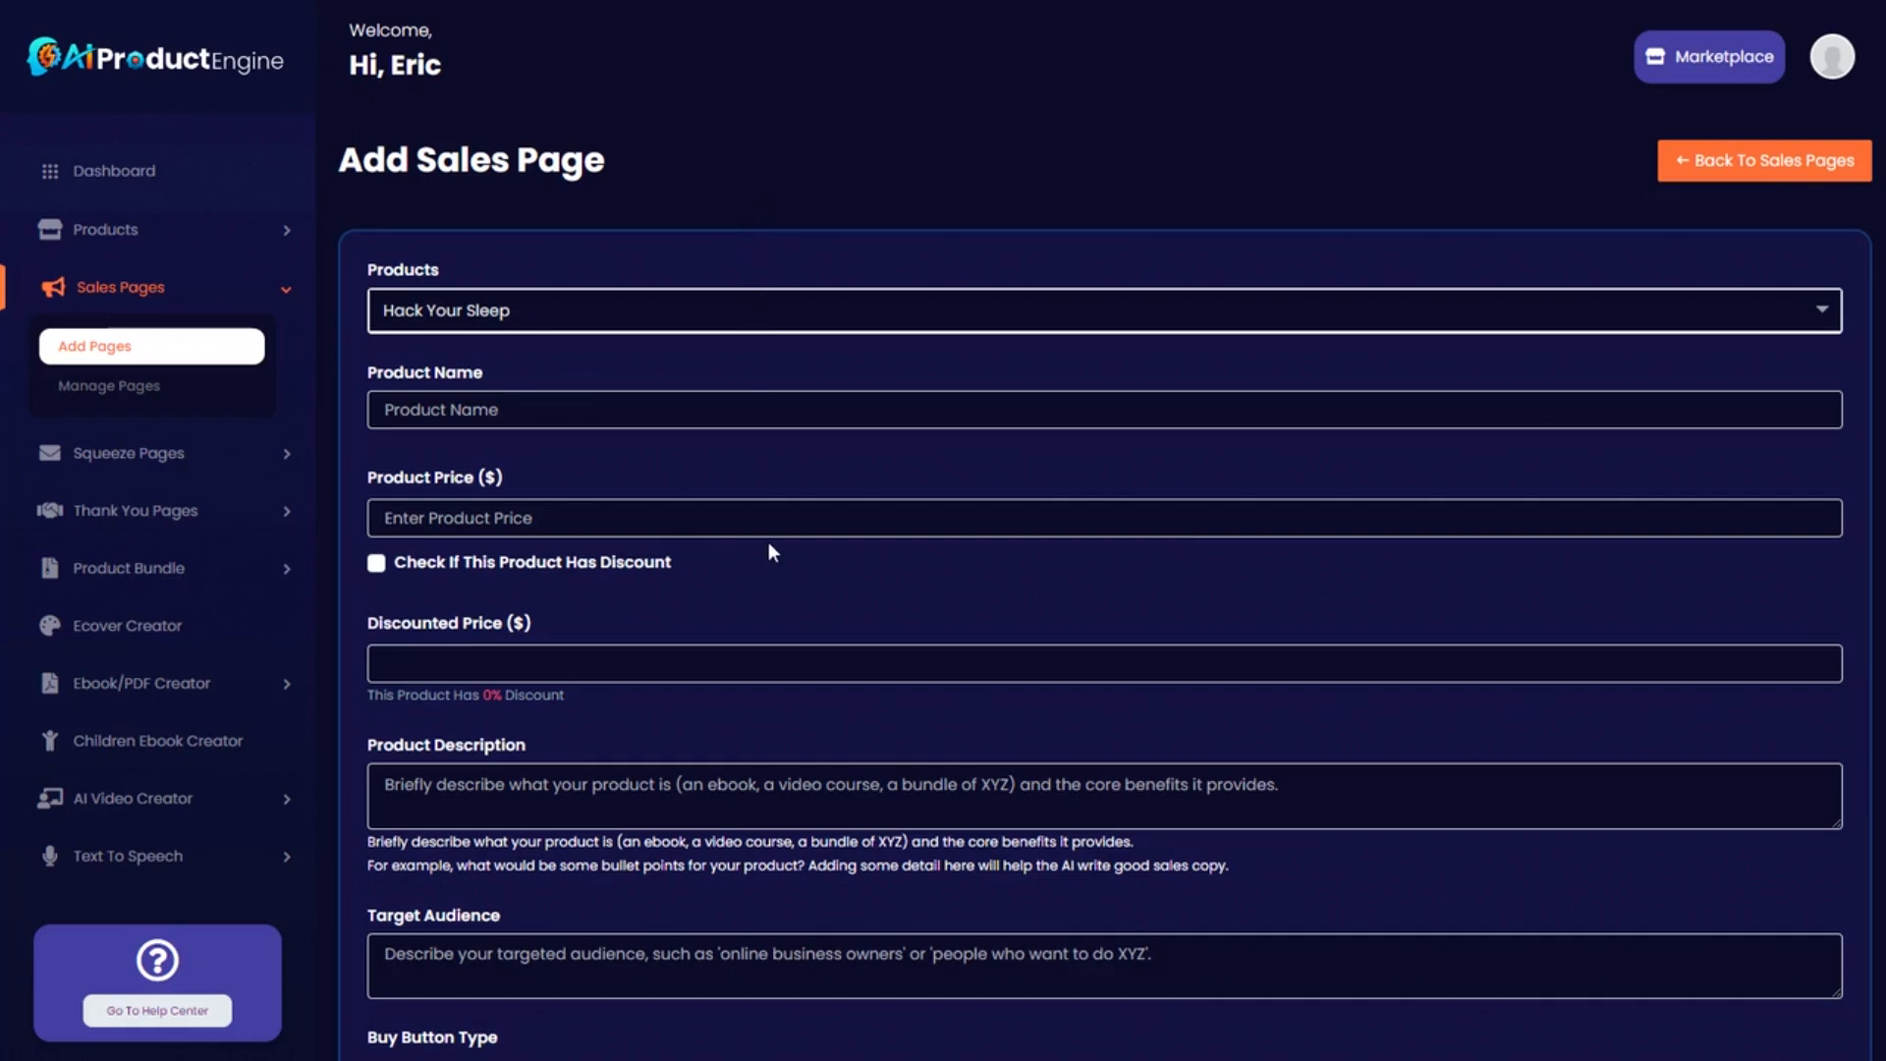
pyautogui.scroll(1, 768, 540)
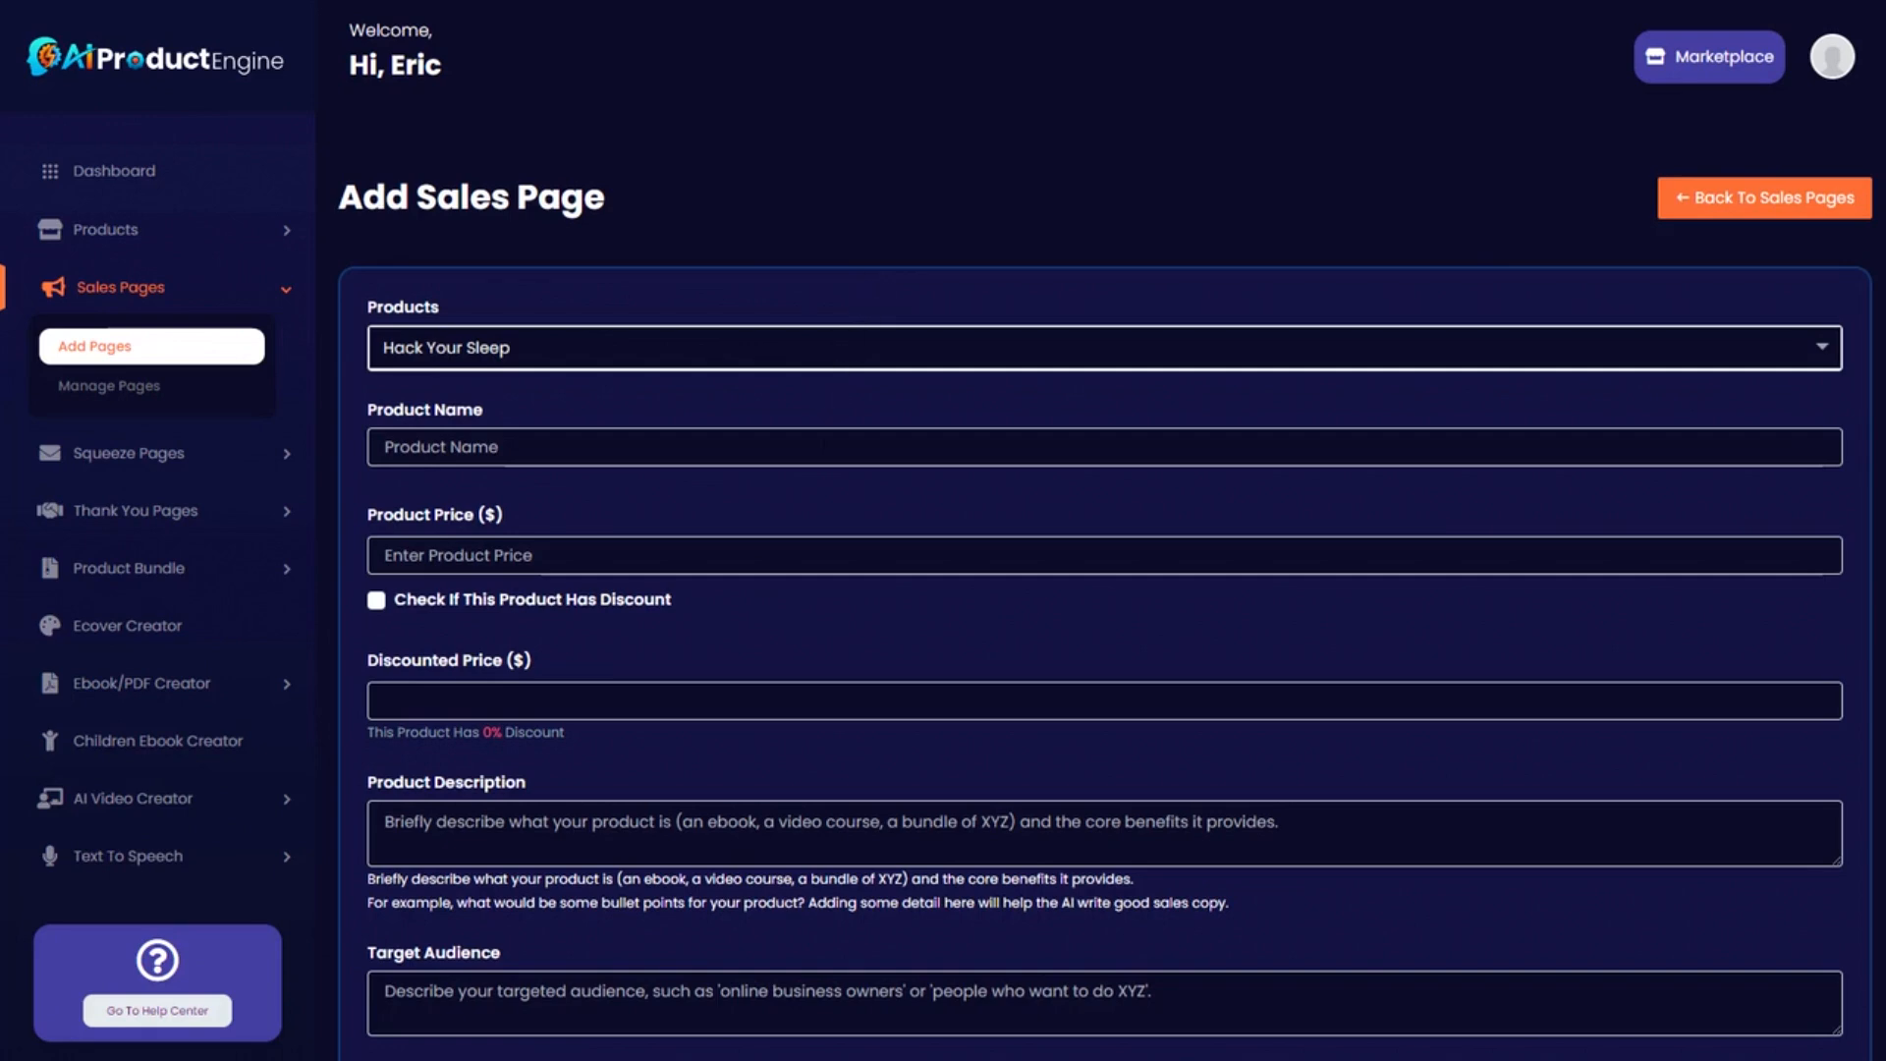
pyautogui.scroll(-3, 811, 456)
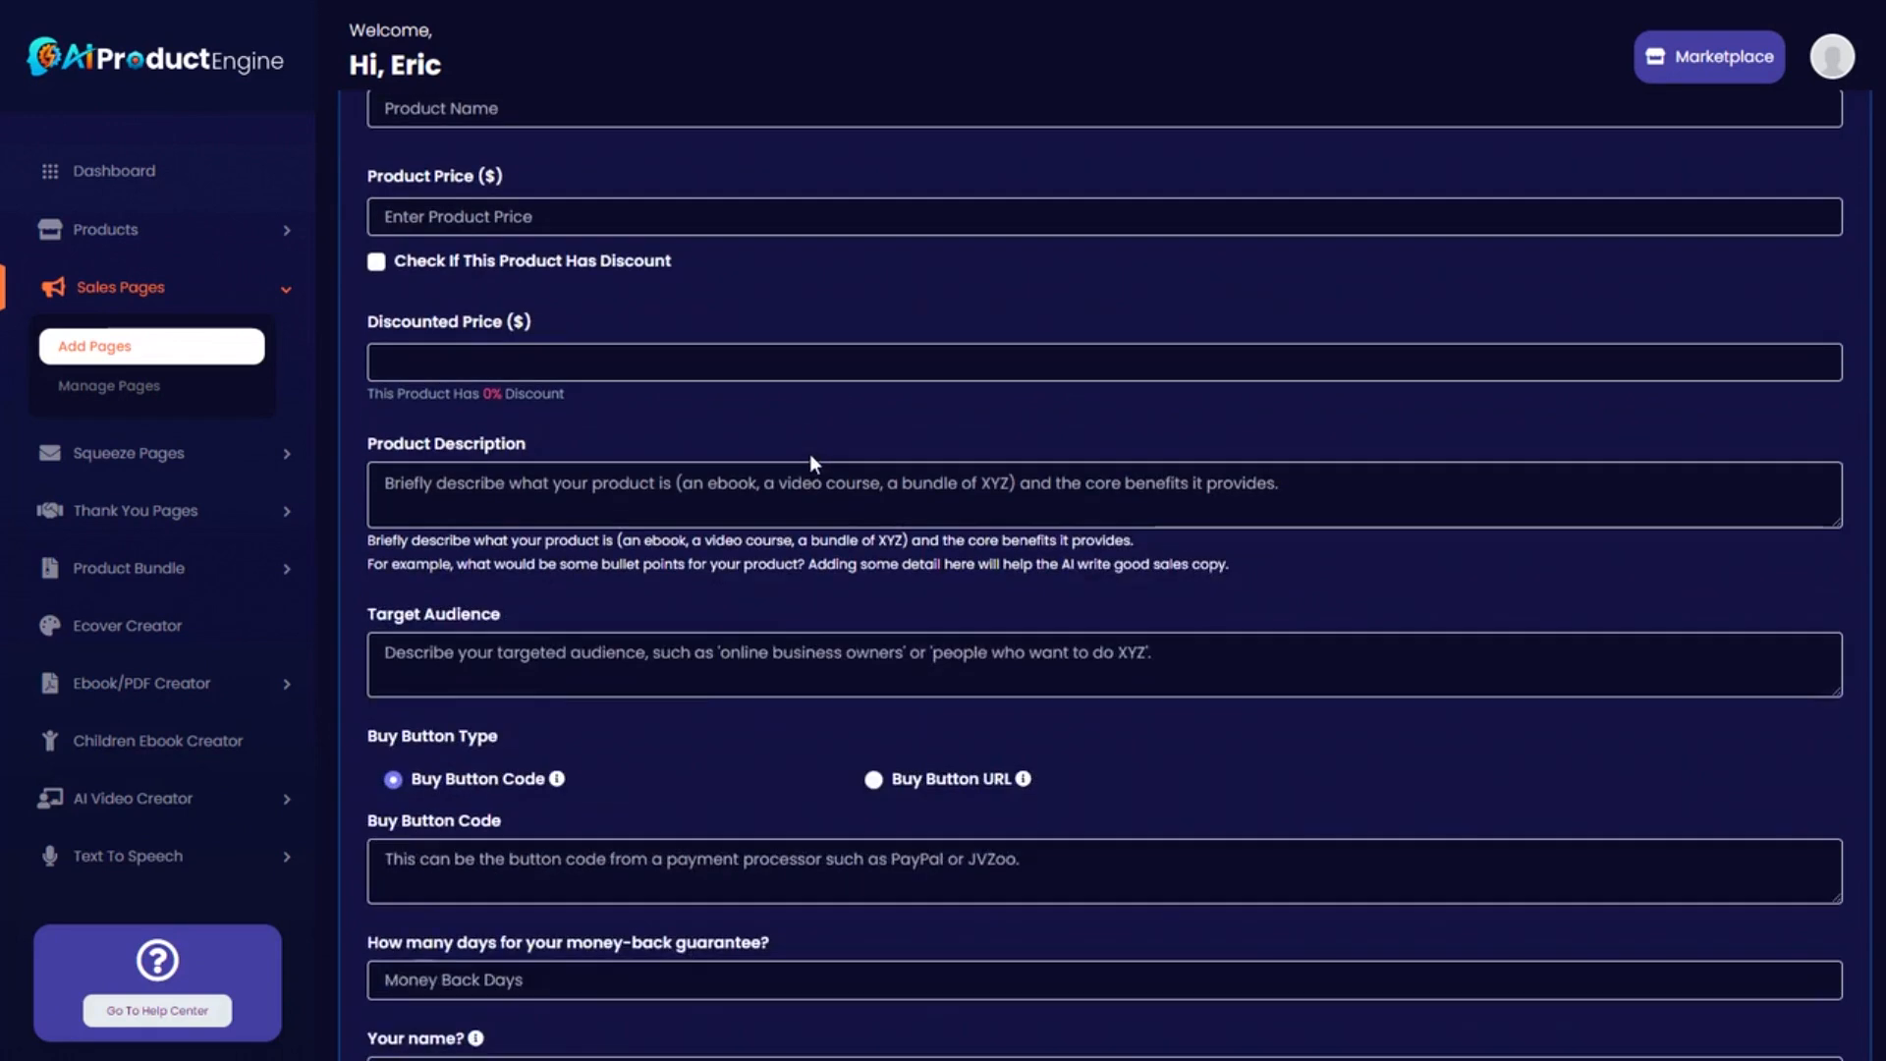
pyautogui.scroll(3, 800, 426)
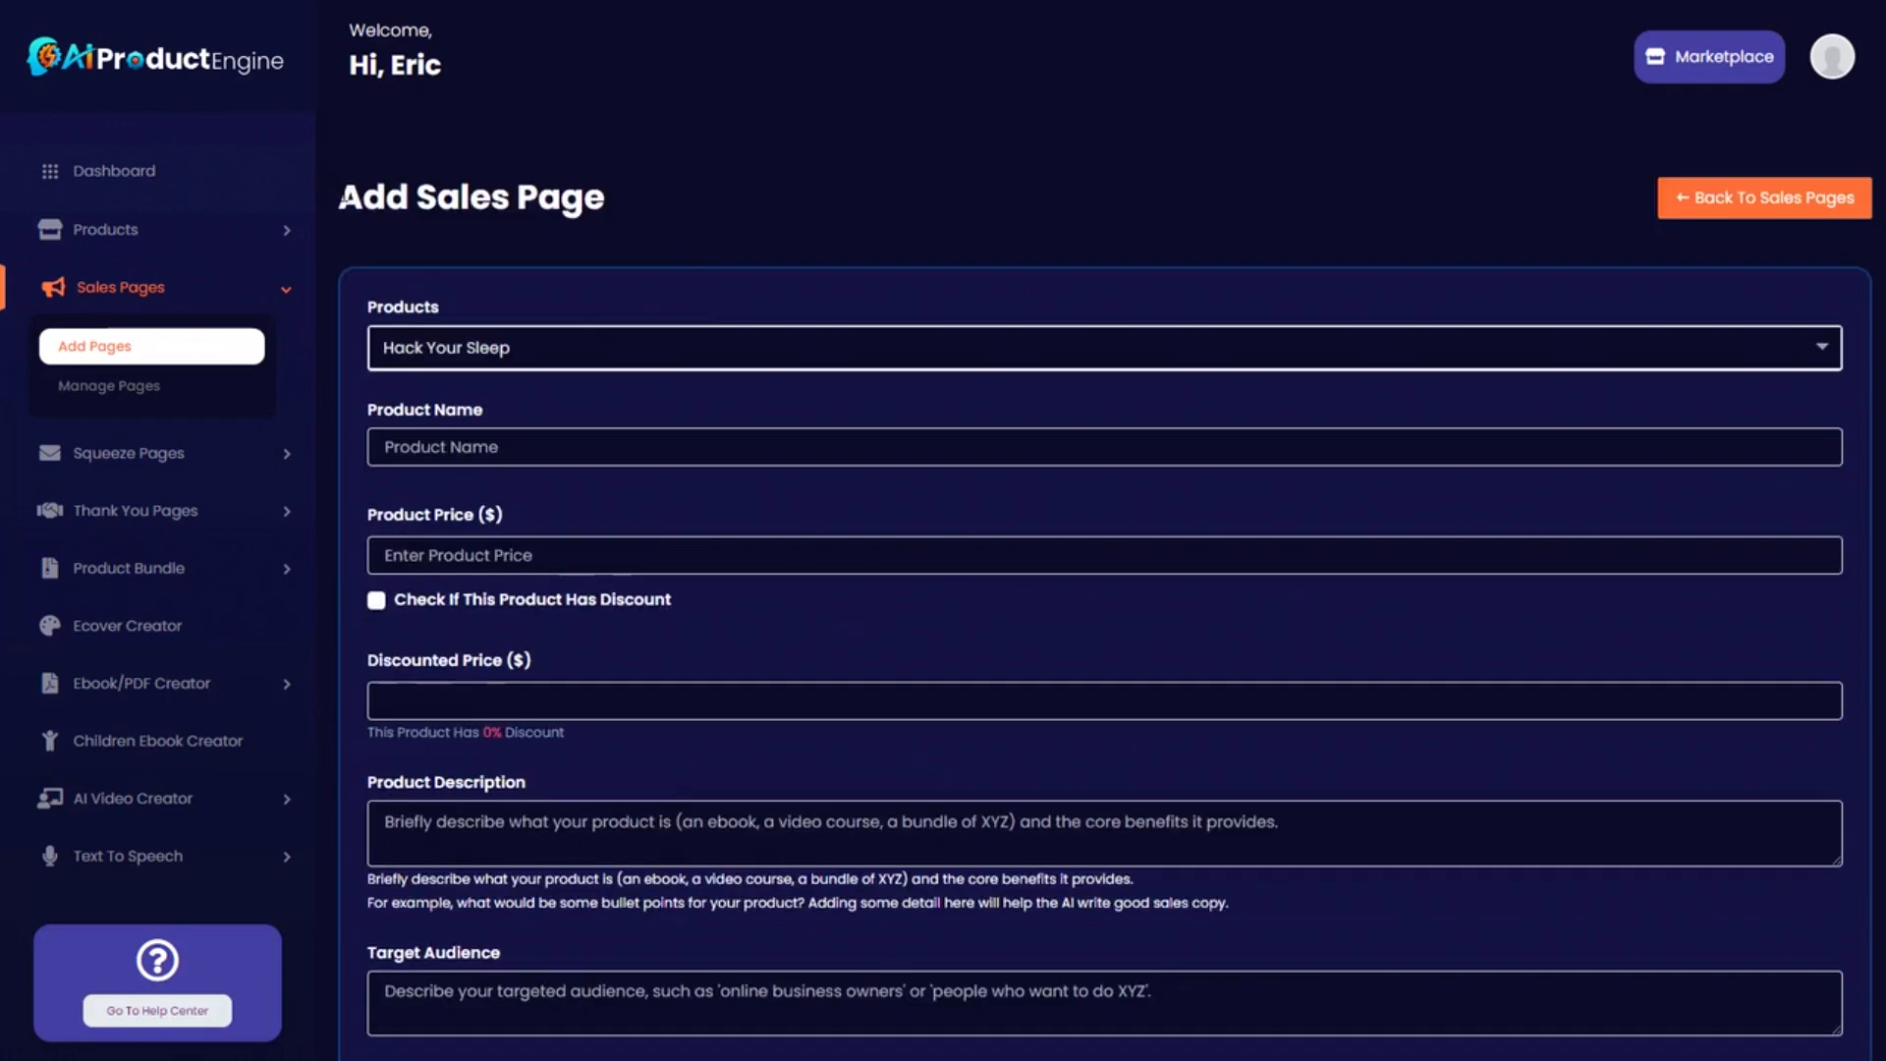
# Highlight the Add Sales Page heading, then expand the Ebook/PDF Creator menu.
pyautogui.moveTo(340, 197); pyautogui.dragTo(666, 194)
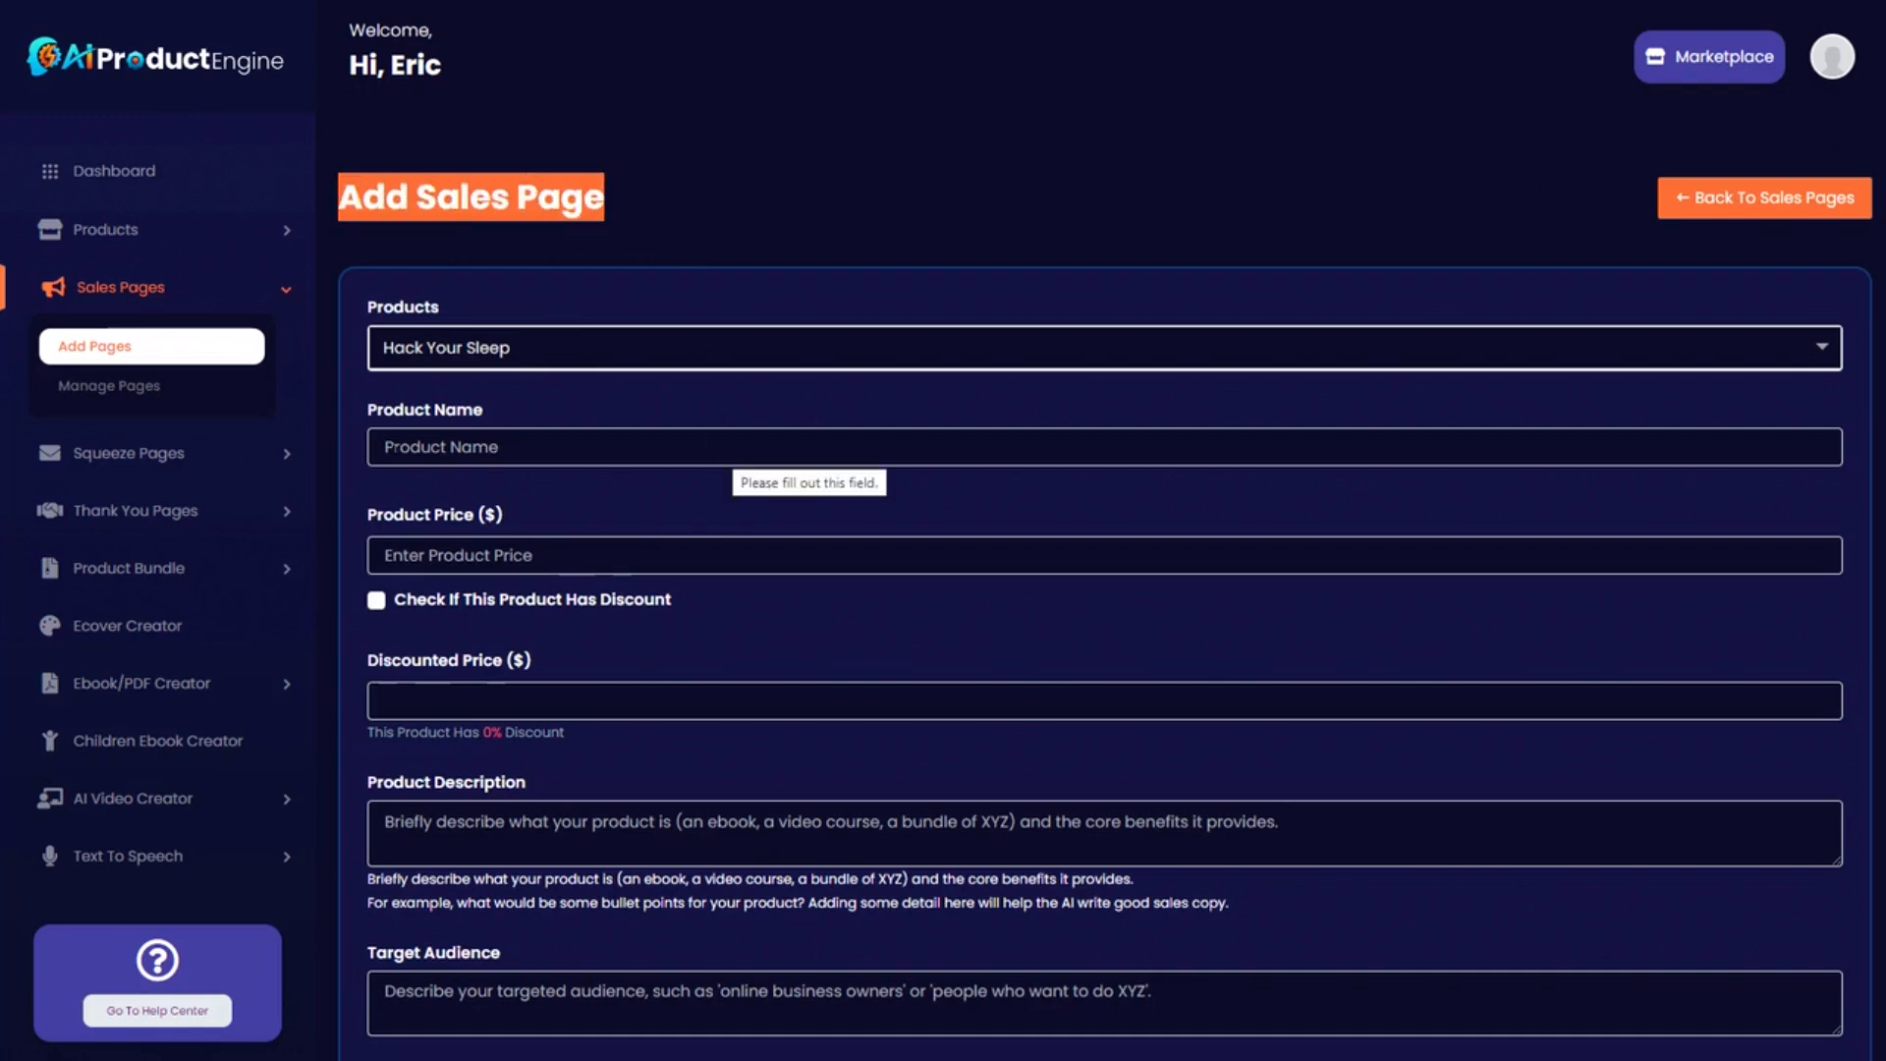
pyautogui.click(662, 192)
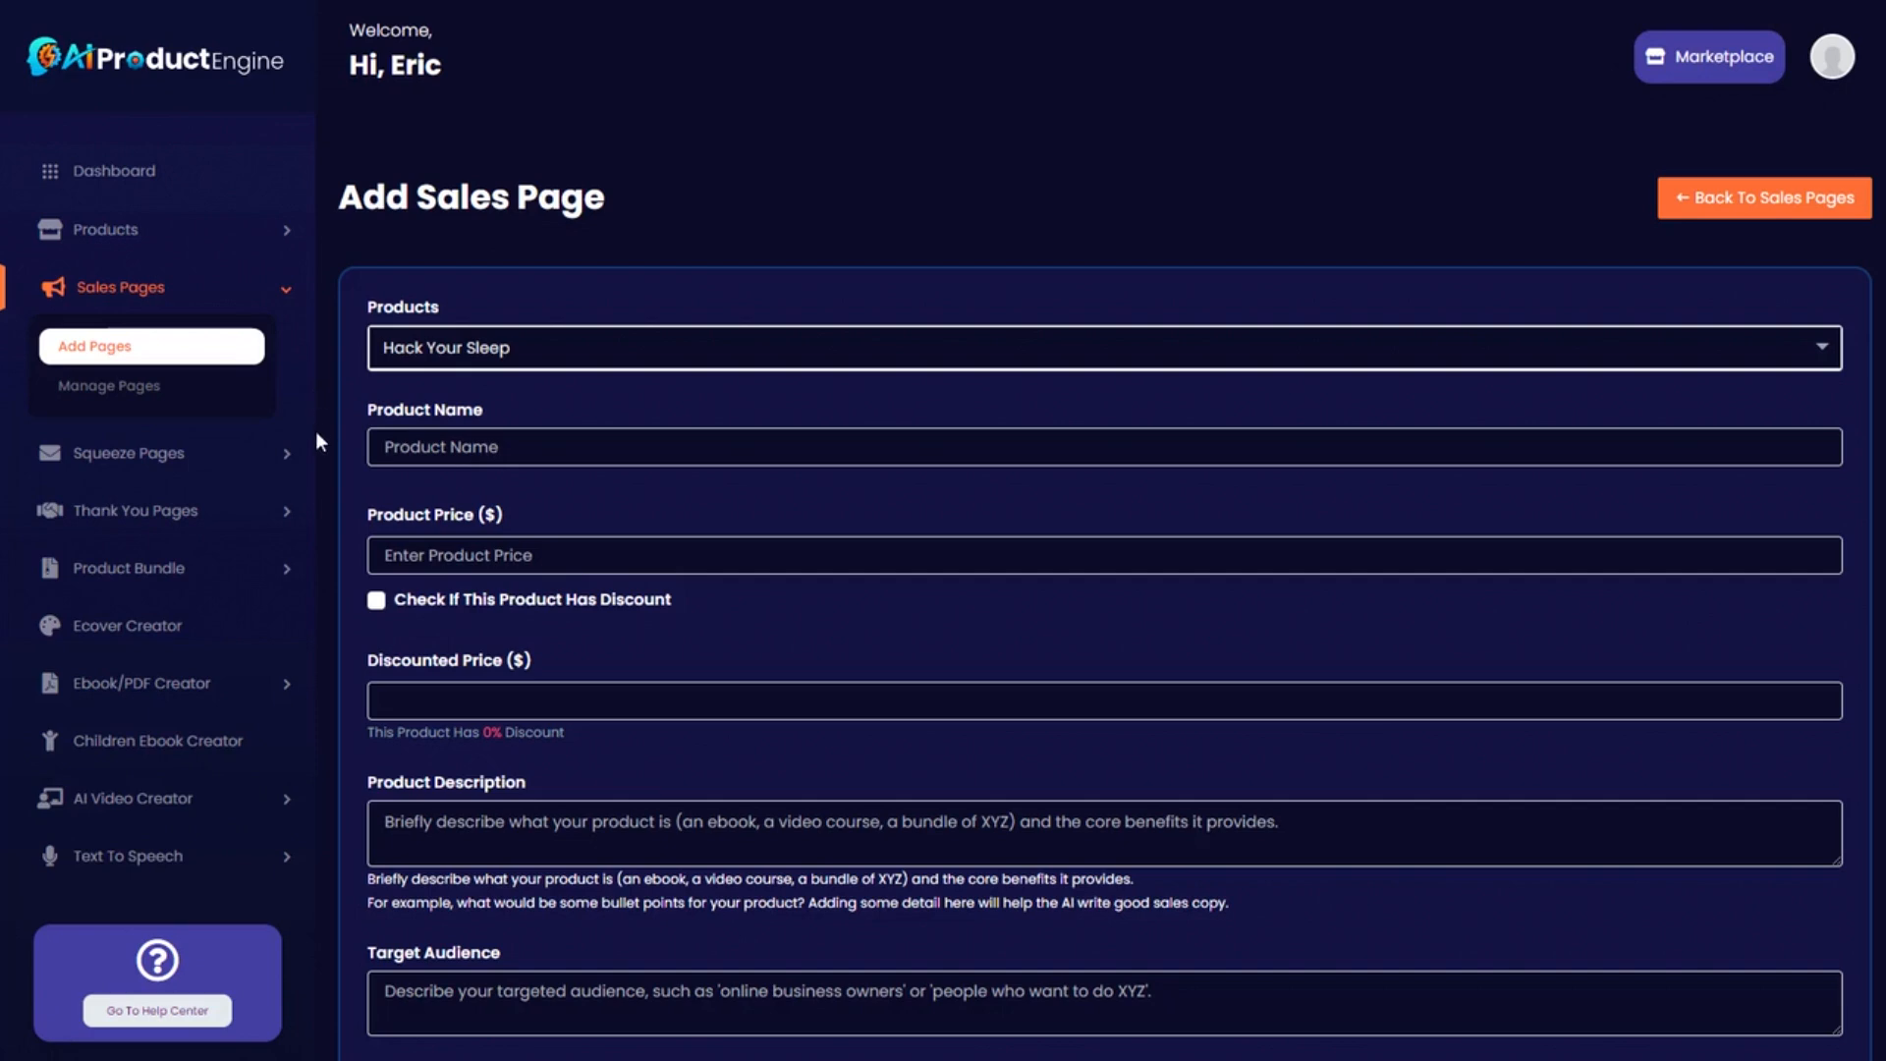
pyautogui.scroll(-1, 286, 644)
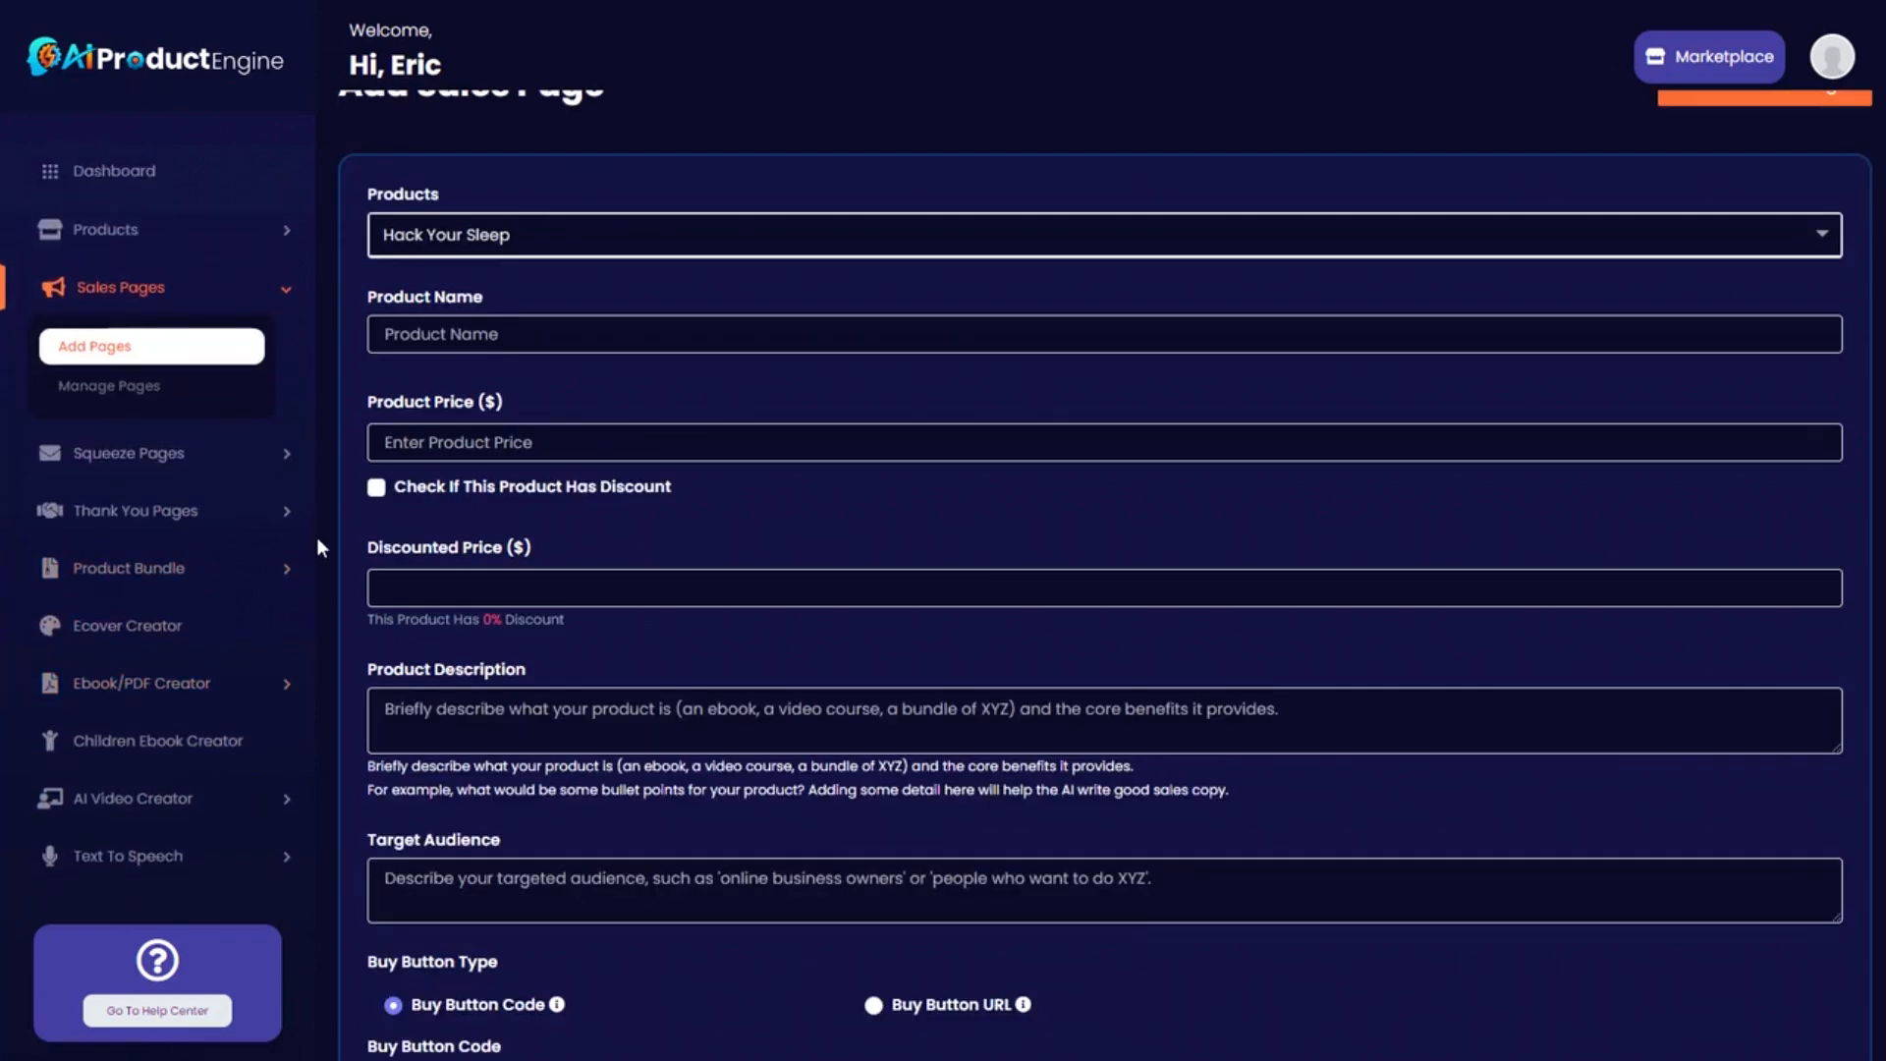
pyautogui.click(284, 687)
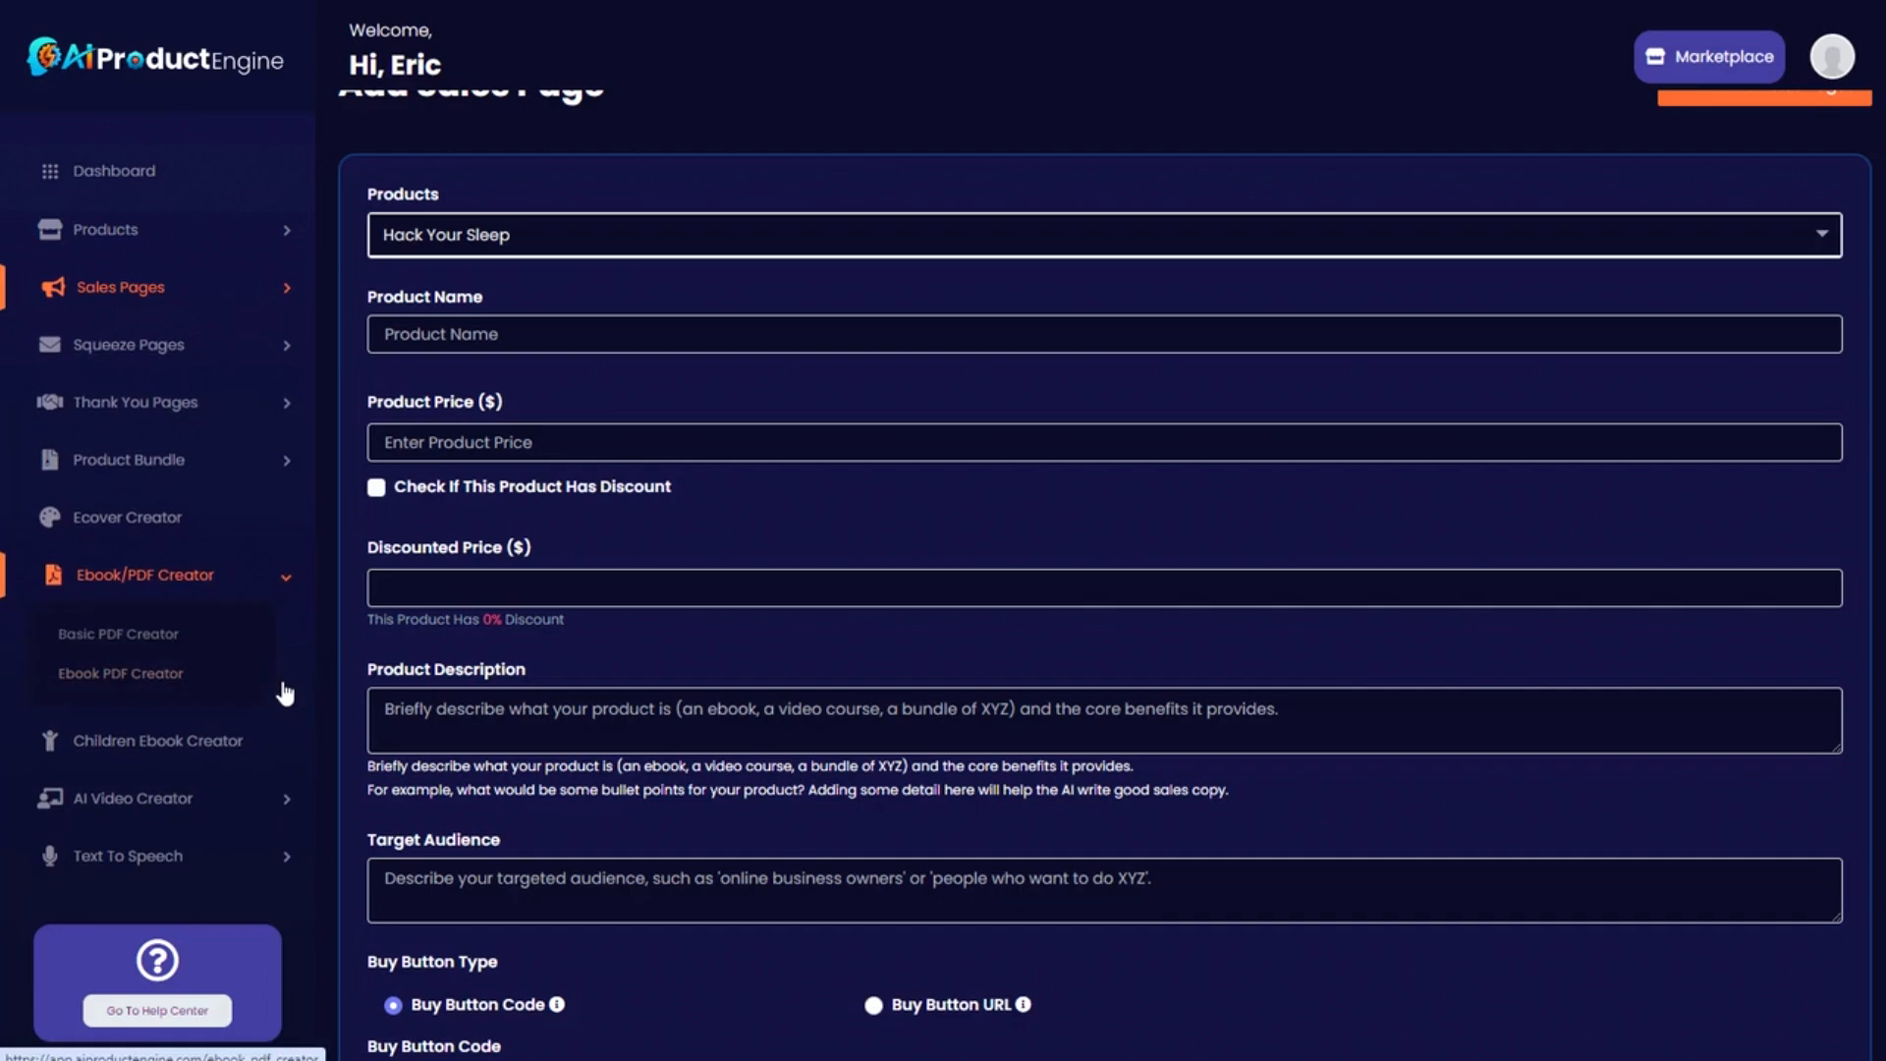
# Open the Basic PDF Creator's PDF list and start a new PDF.
pyautogui.click(138, 640)
pyautogui.moveTo(386, 284); pyautogui.dragTo(1402, 282)
pyautogui.click(1405, 284)
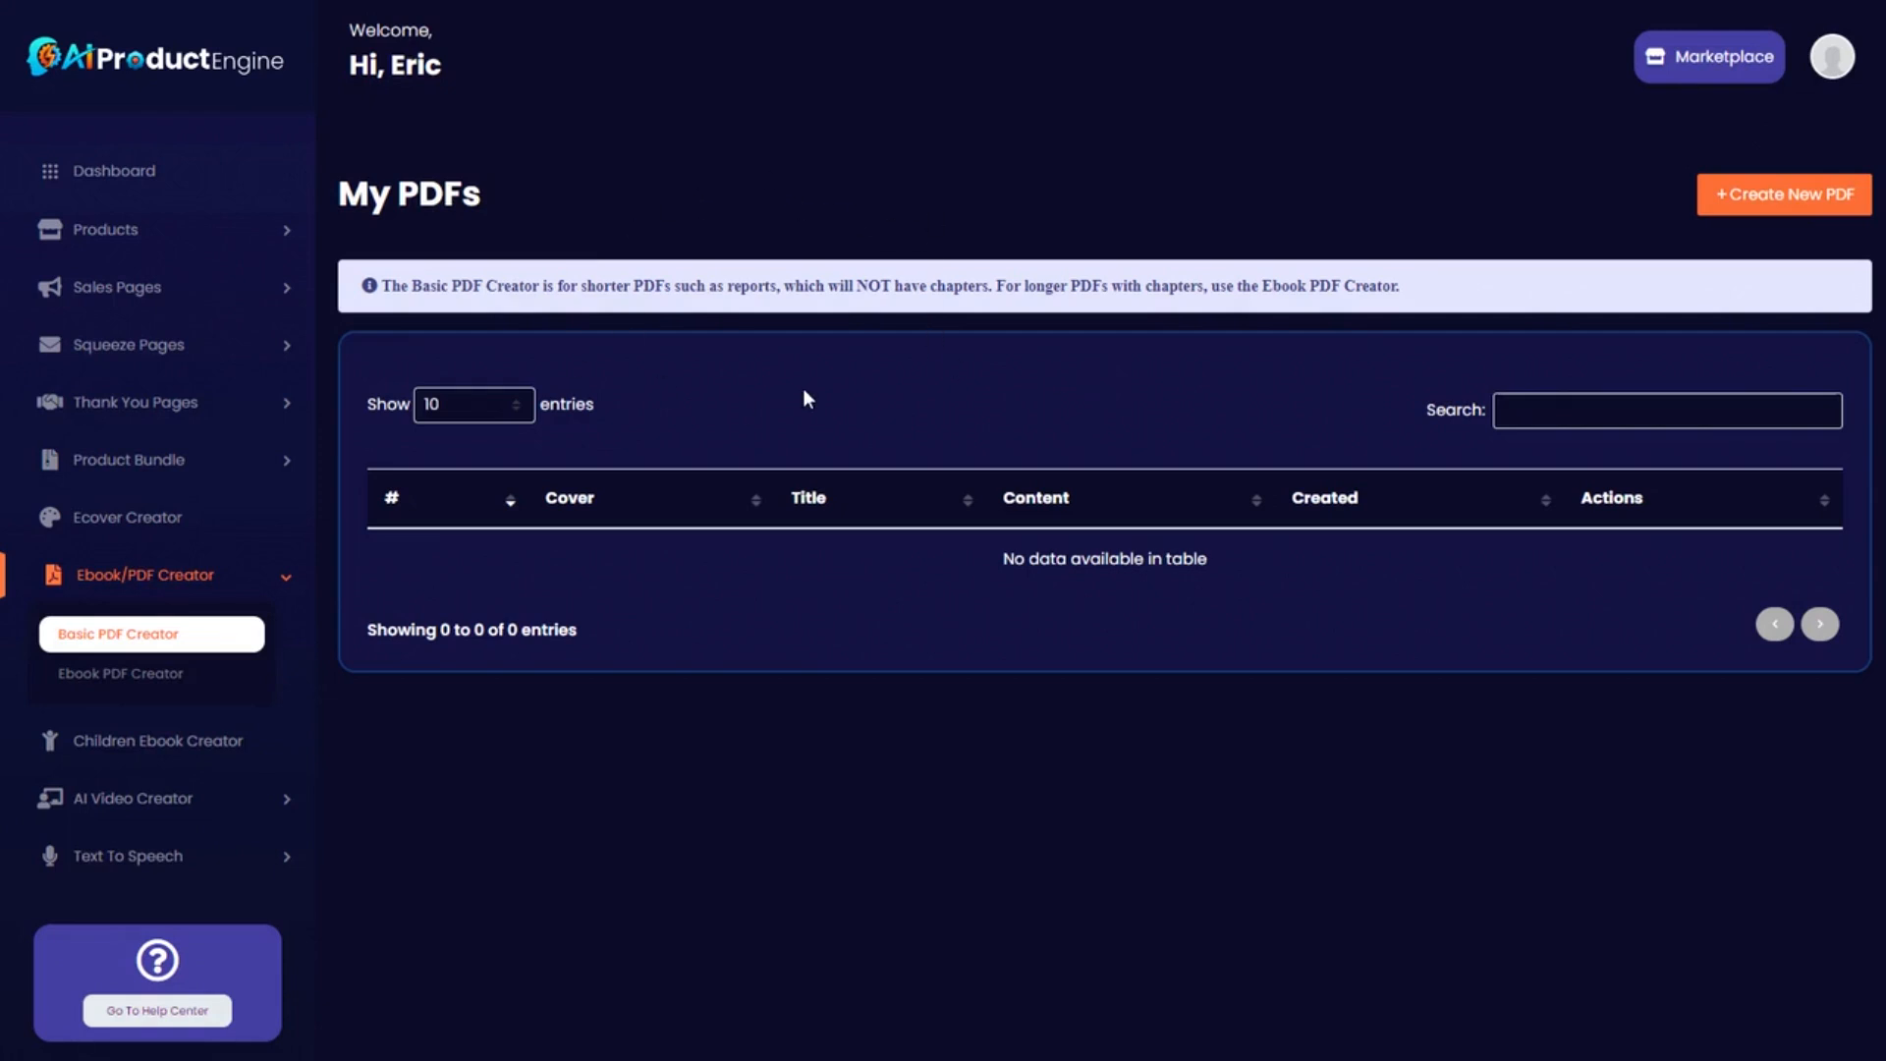
pyautogui.click(1798, 196)
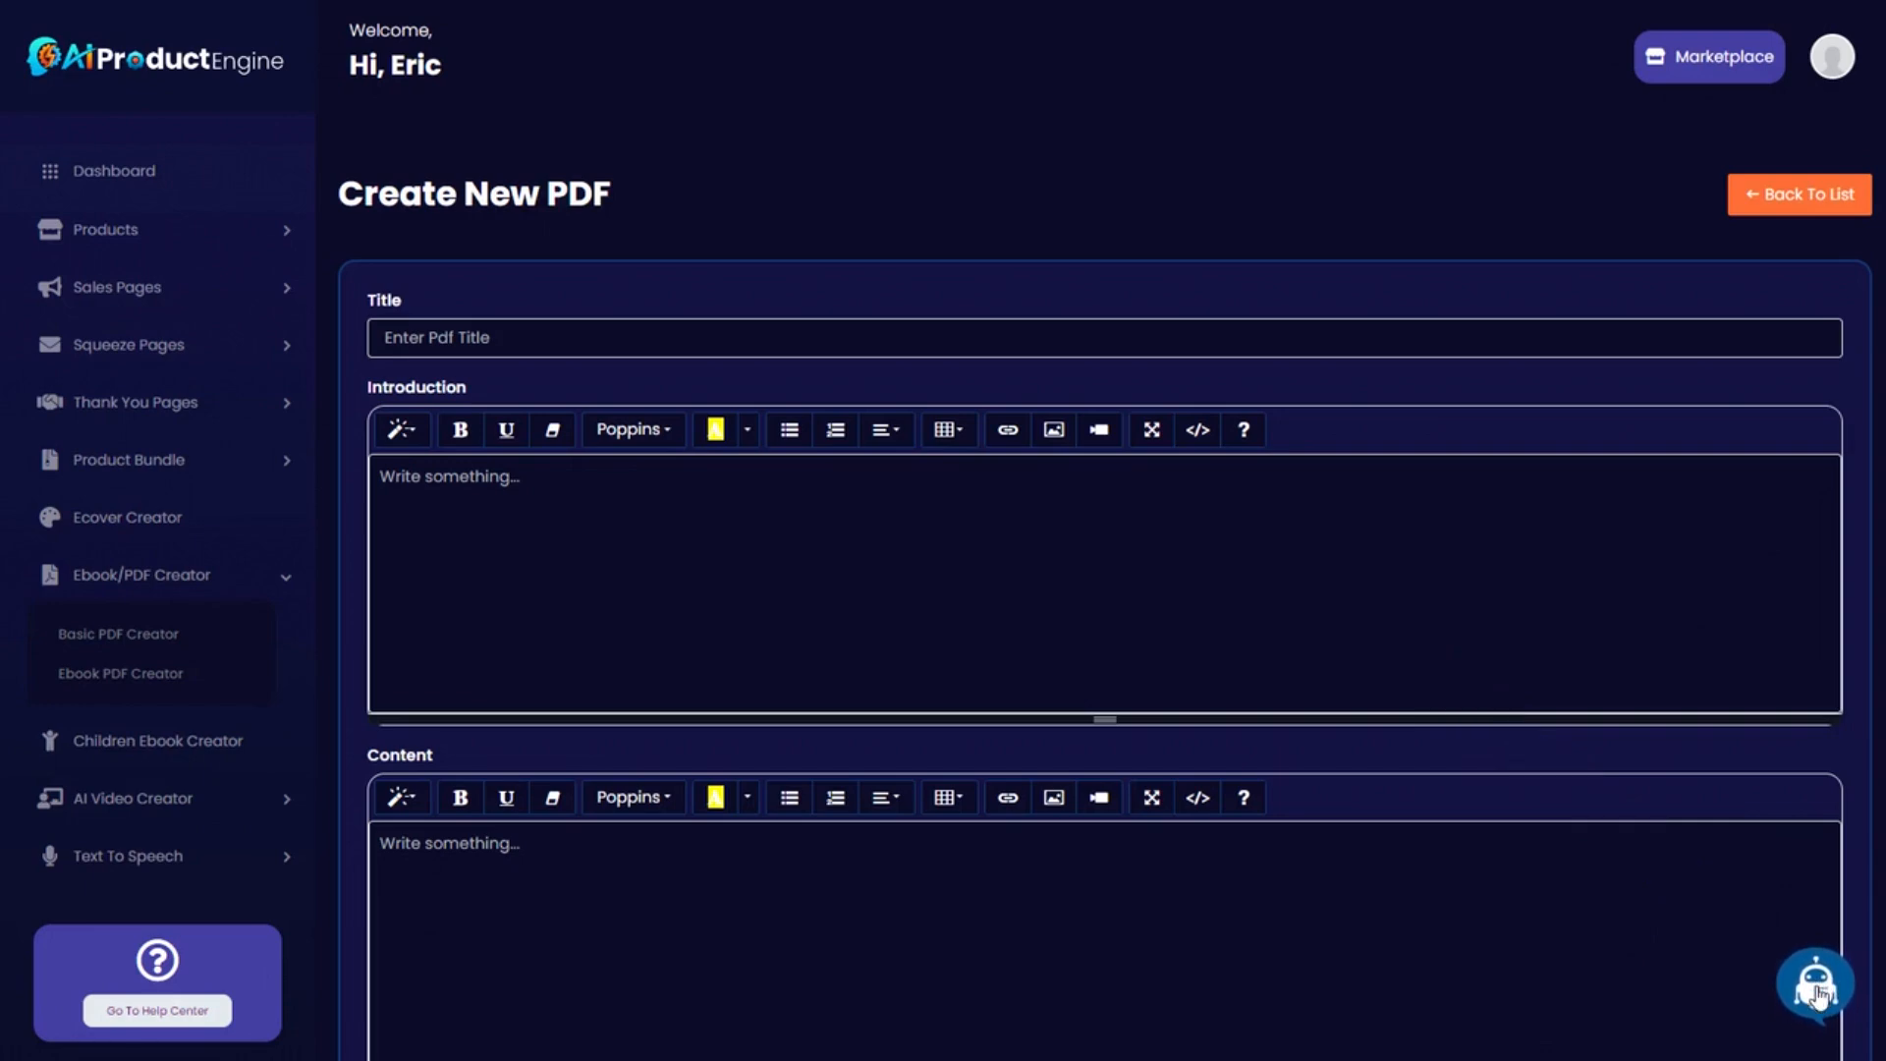
# Open the AI writer and keep its service set to Title.
pyautogui.click(1817, 991)
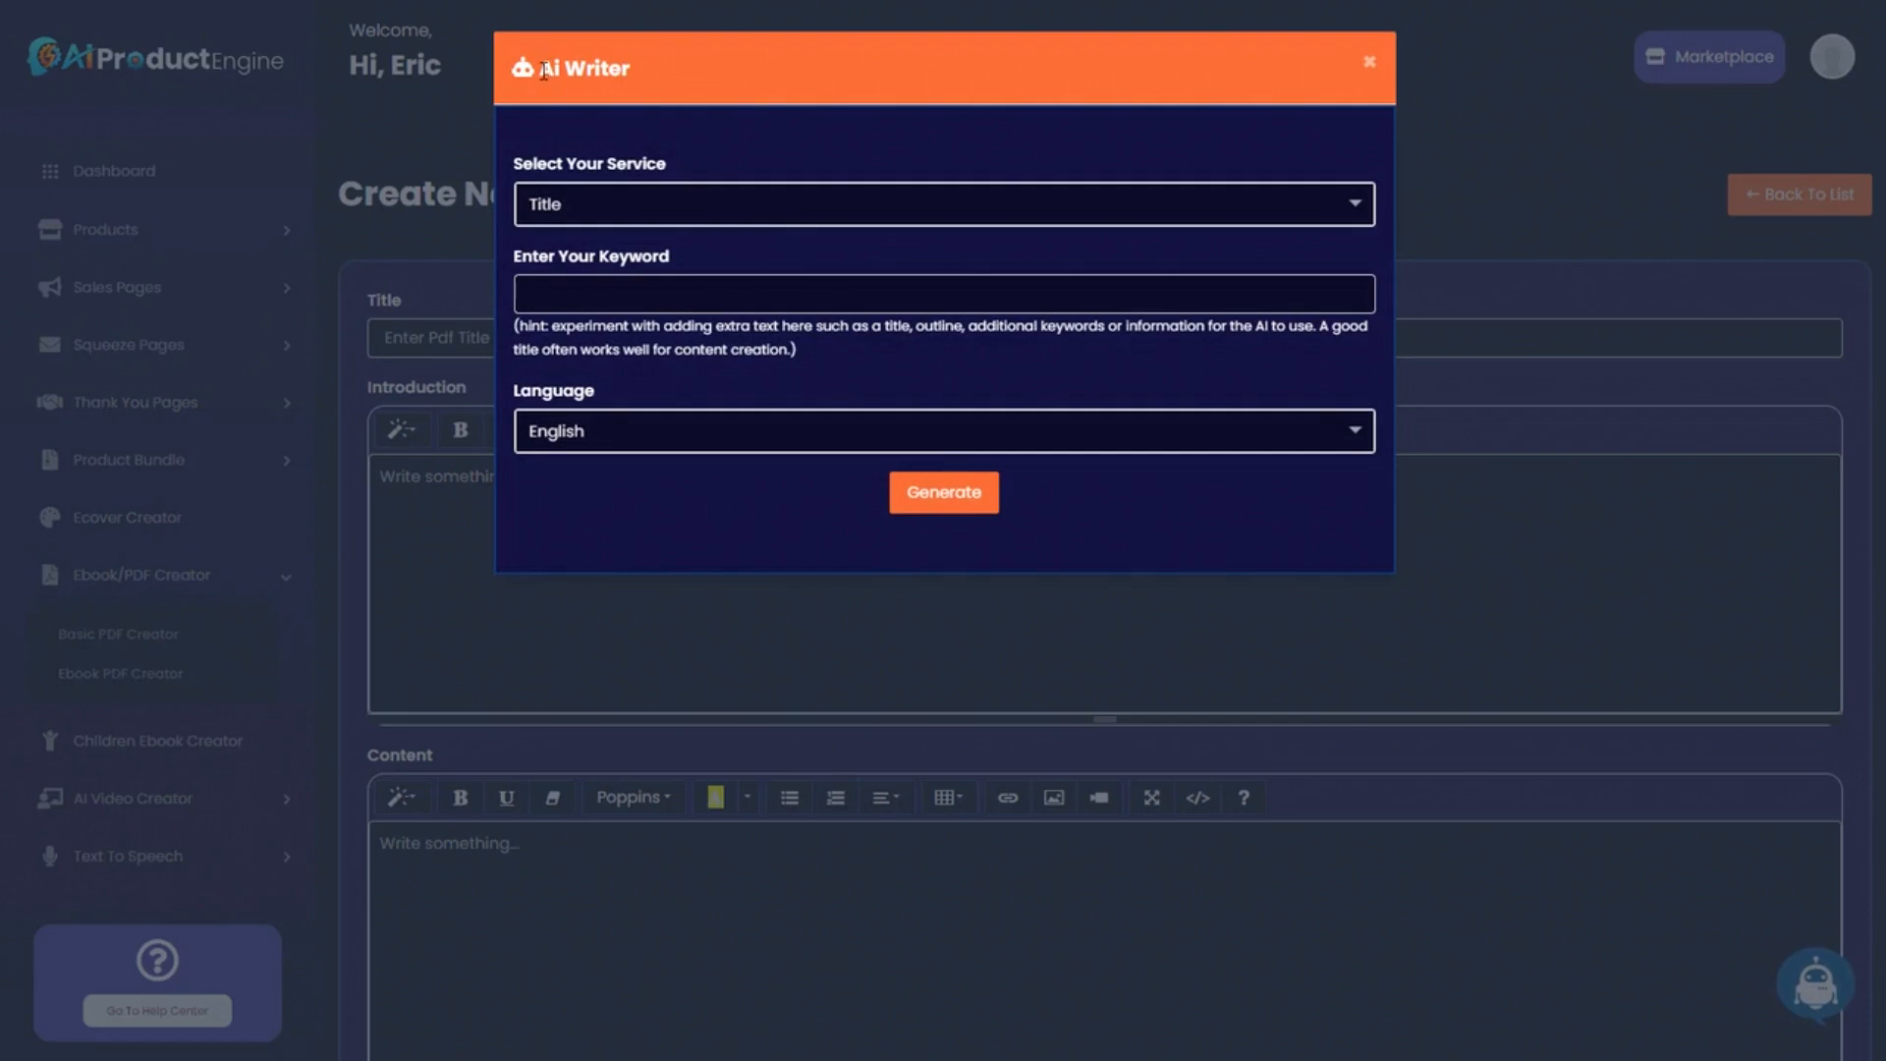
pyautogui.click(721, 208)
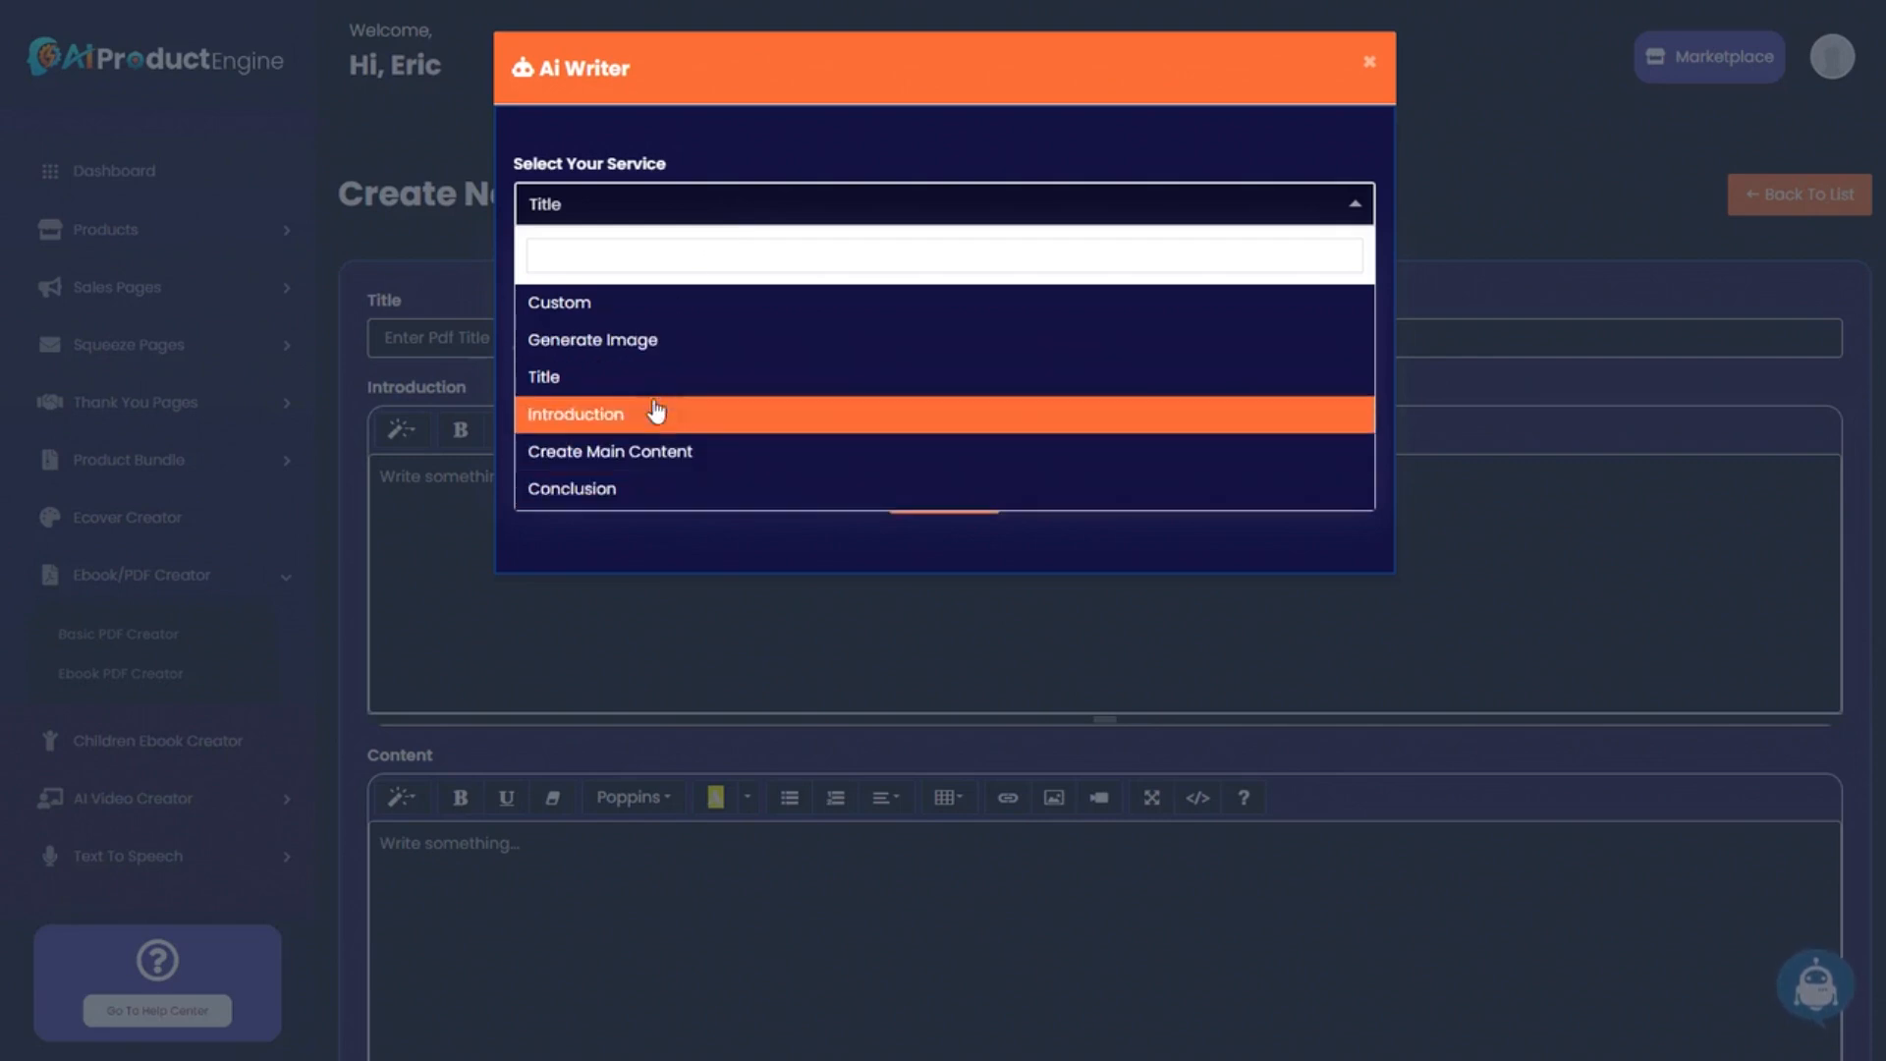
pyautogui.click(690, 152)
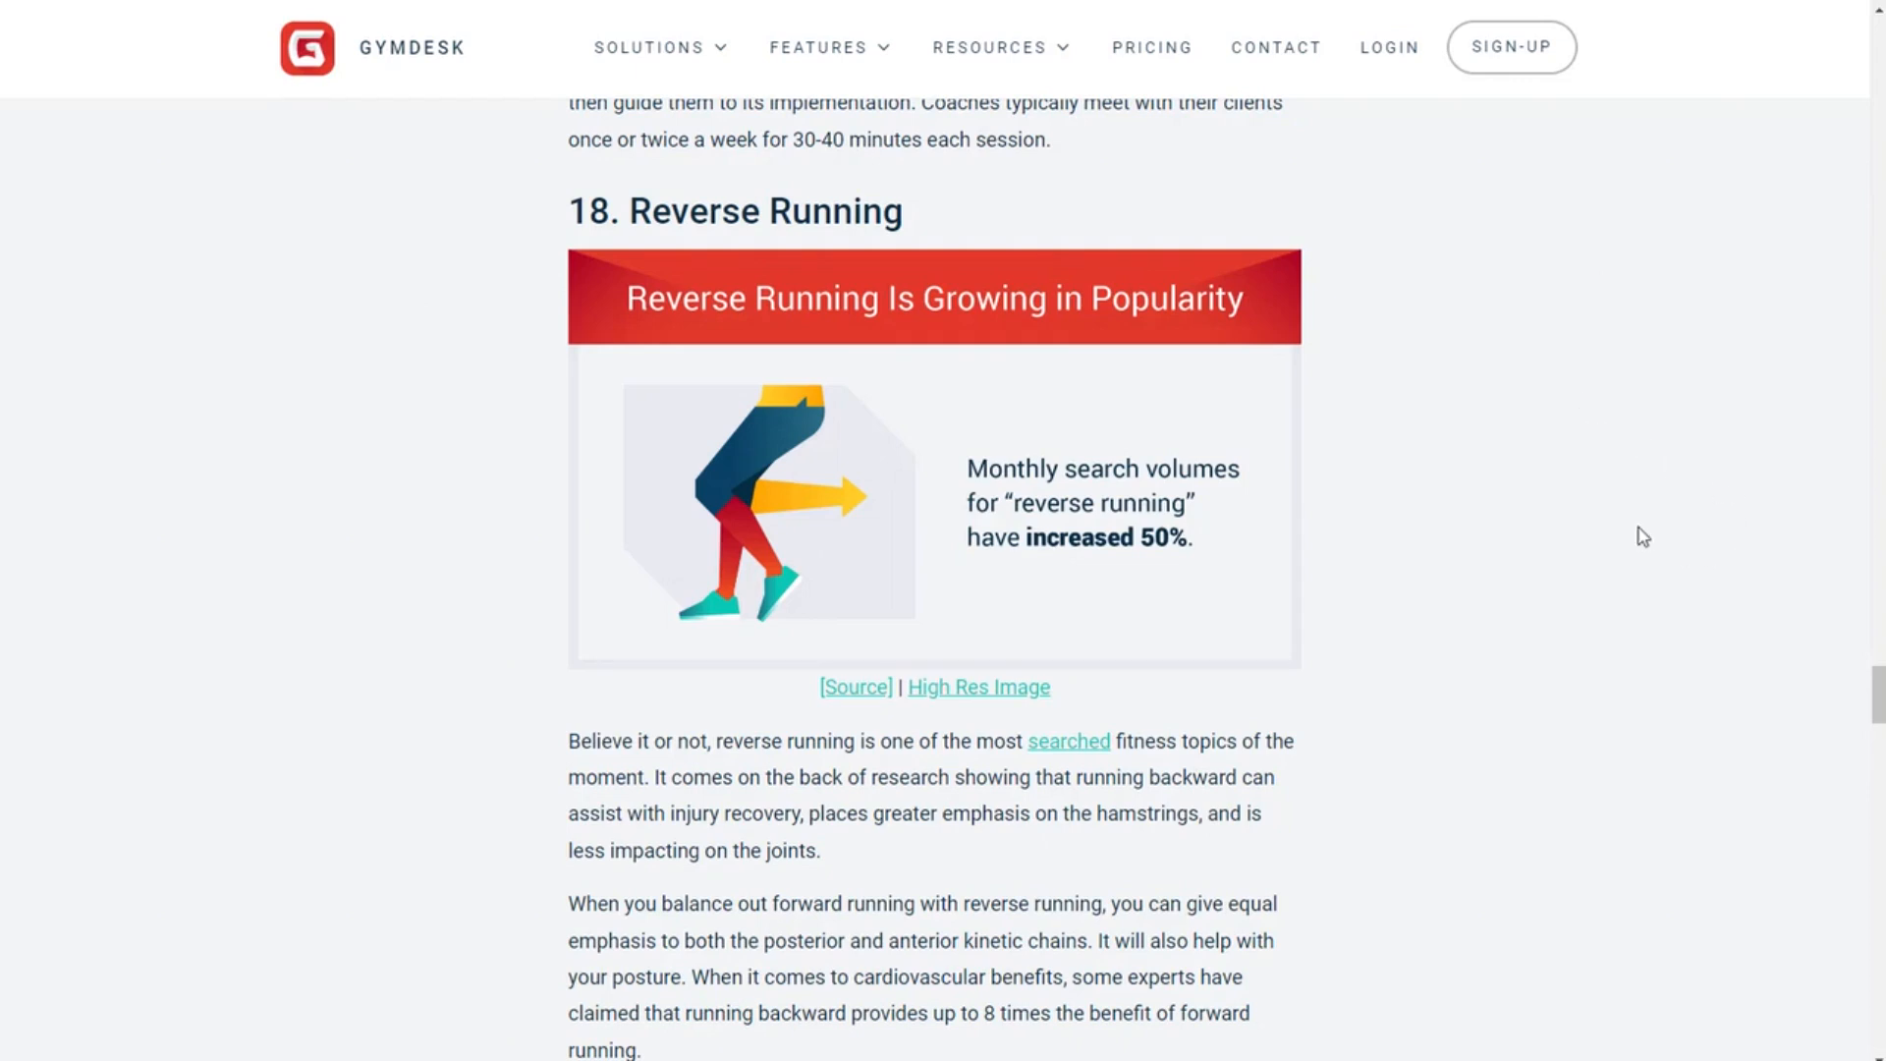
# Select the '18. Reverse Running' heading in the Gymdesk article and scroll through that section.
pyautogui.moveTo(904, 211); pyautogui.dragTo(509, 232)
pyautogui.scroll(-2, 469, 601)
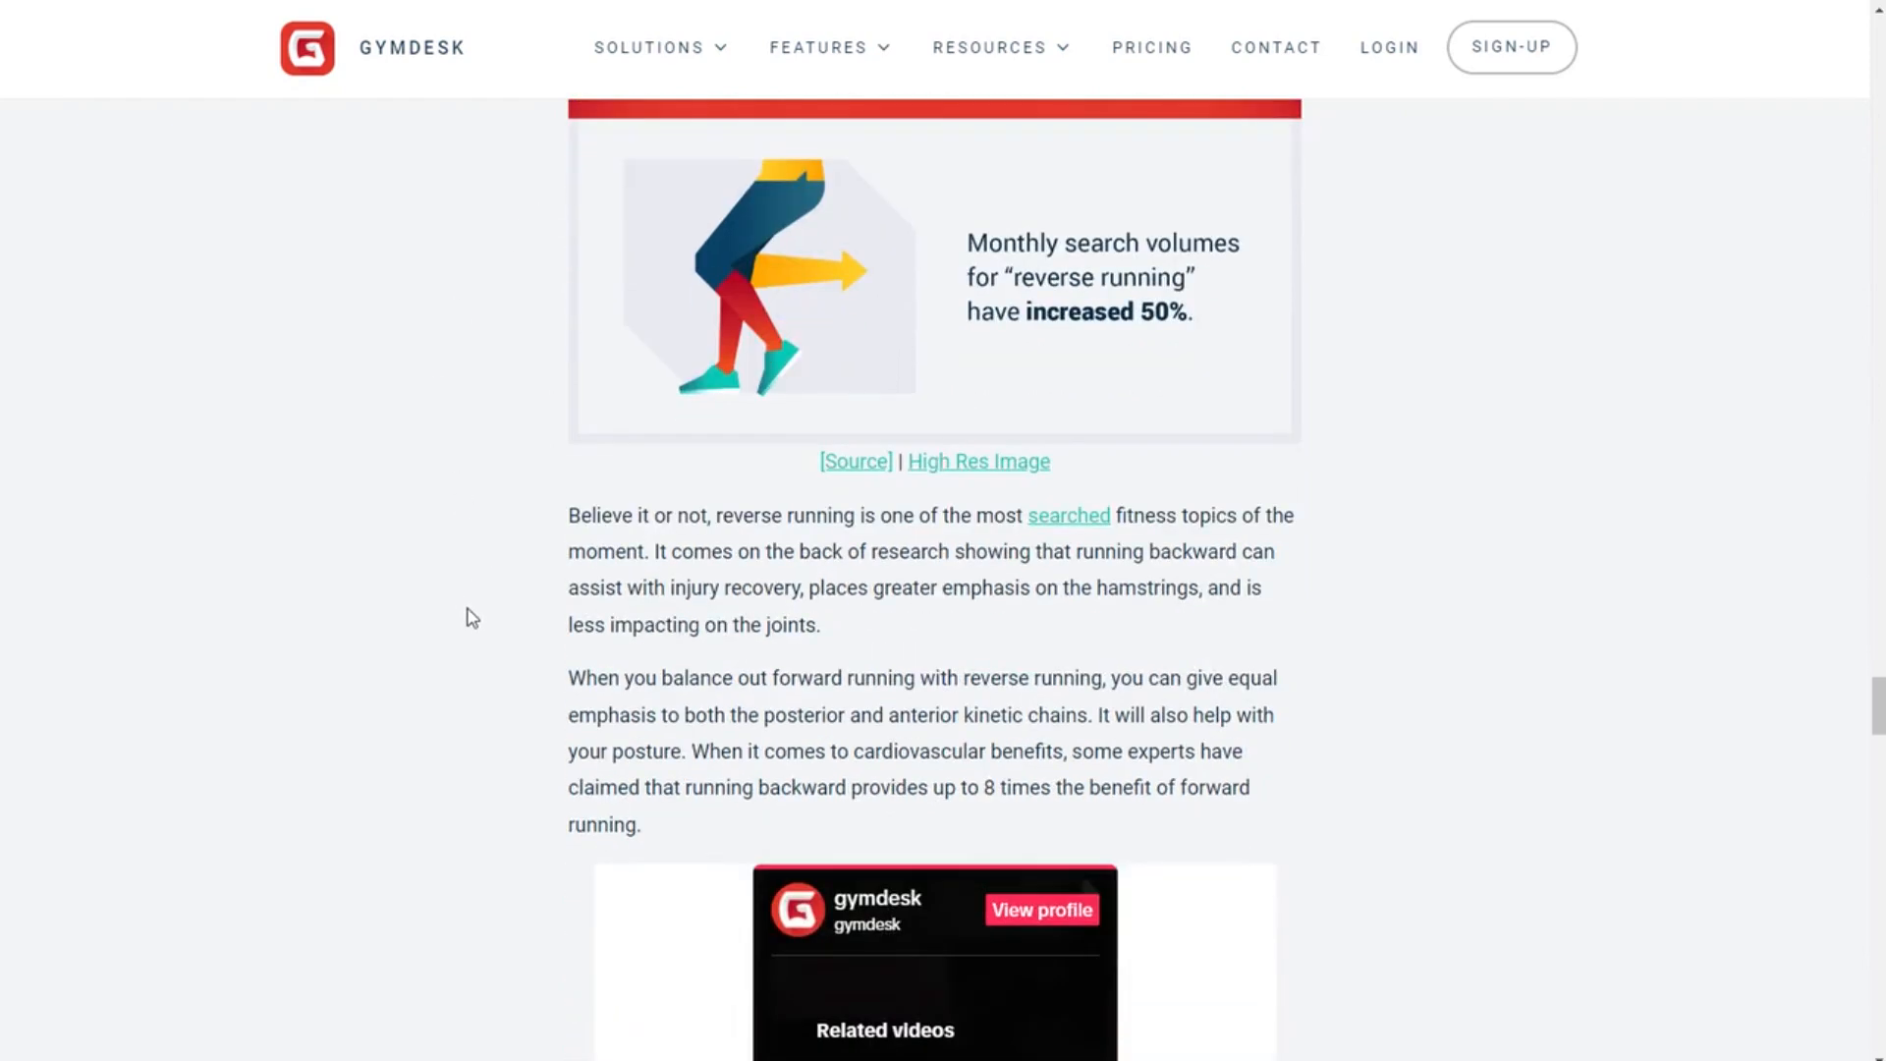
pyautogui.scroll(2, 471, 604)
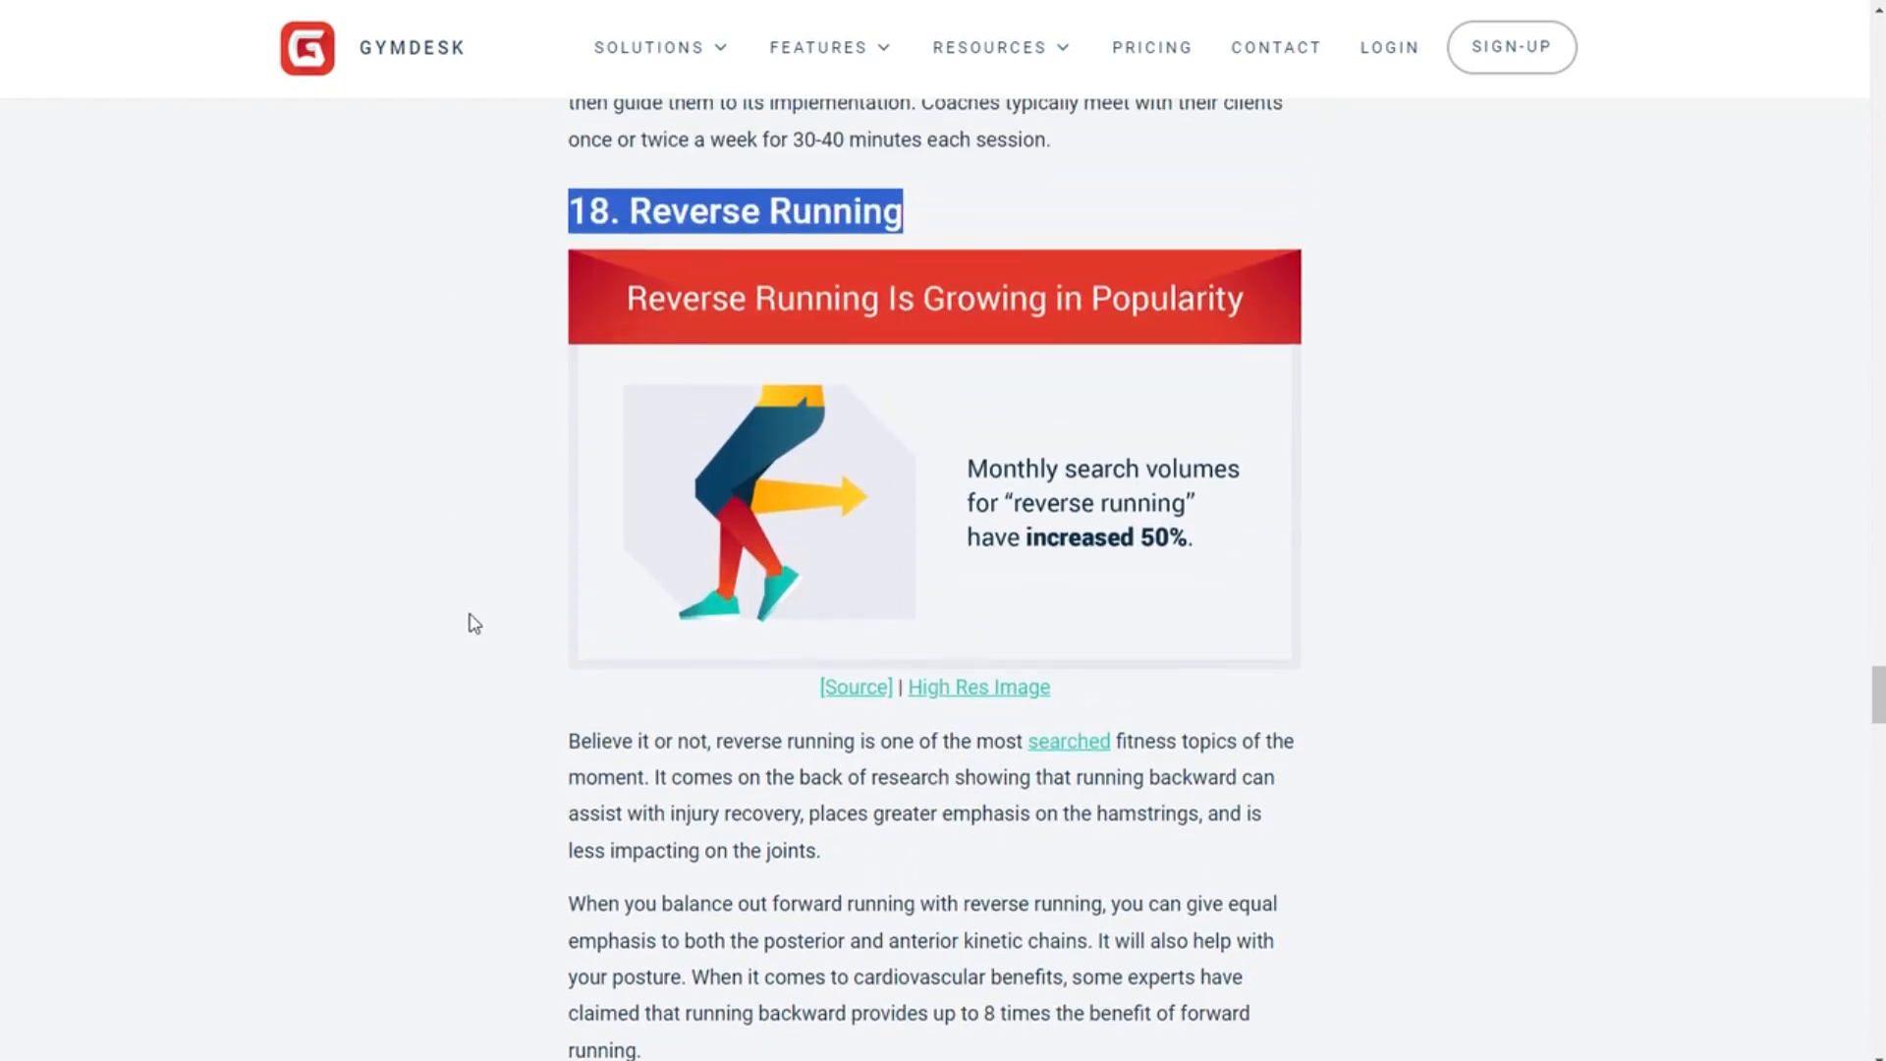
pyautogui.scroll(-1, 471, 625)
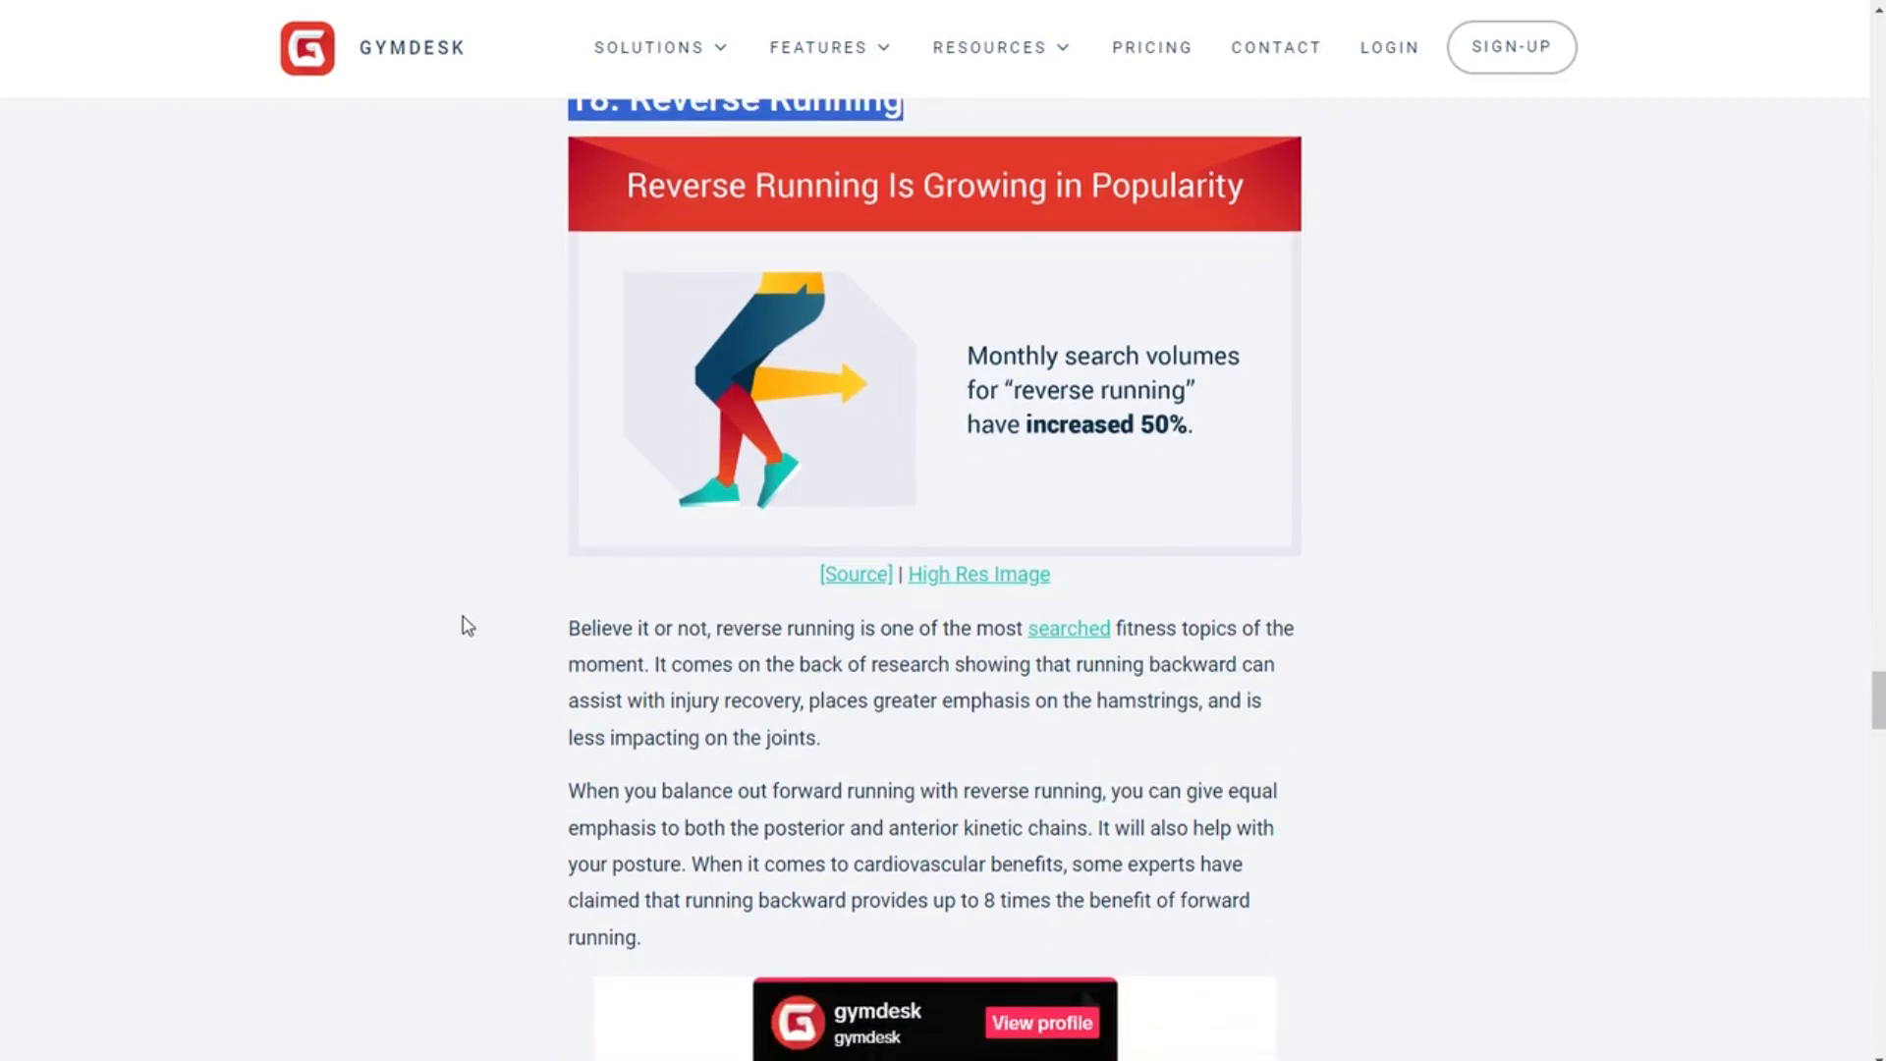
pyautogui.scroll(1, 466, 629)
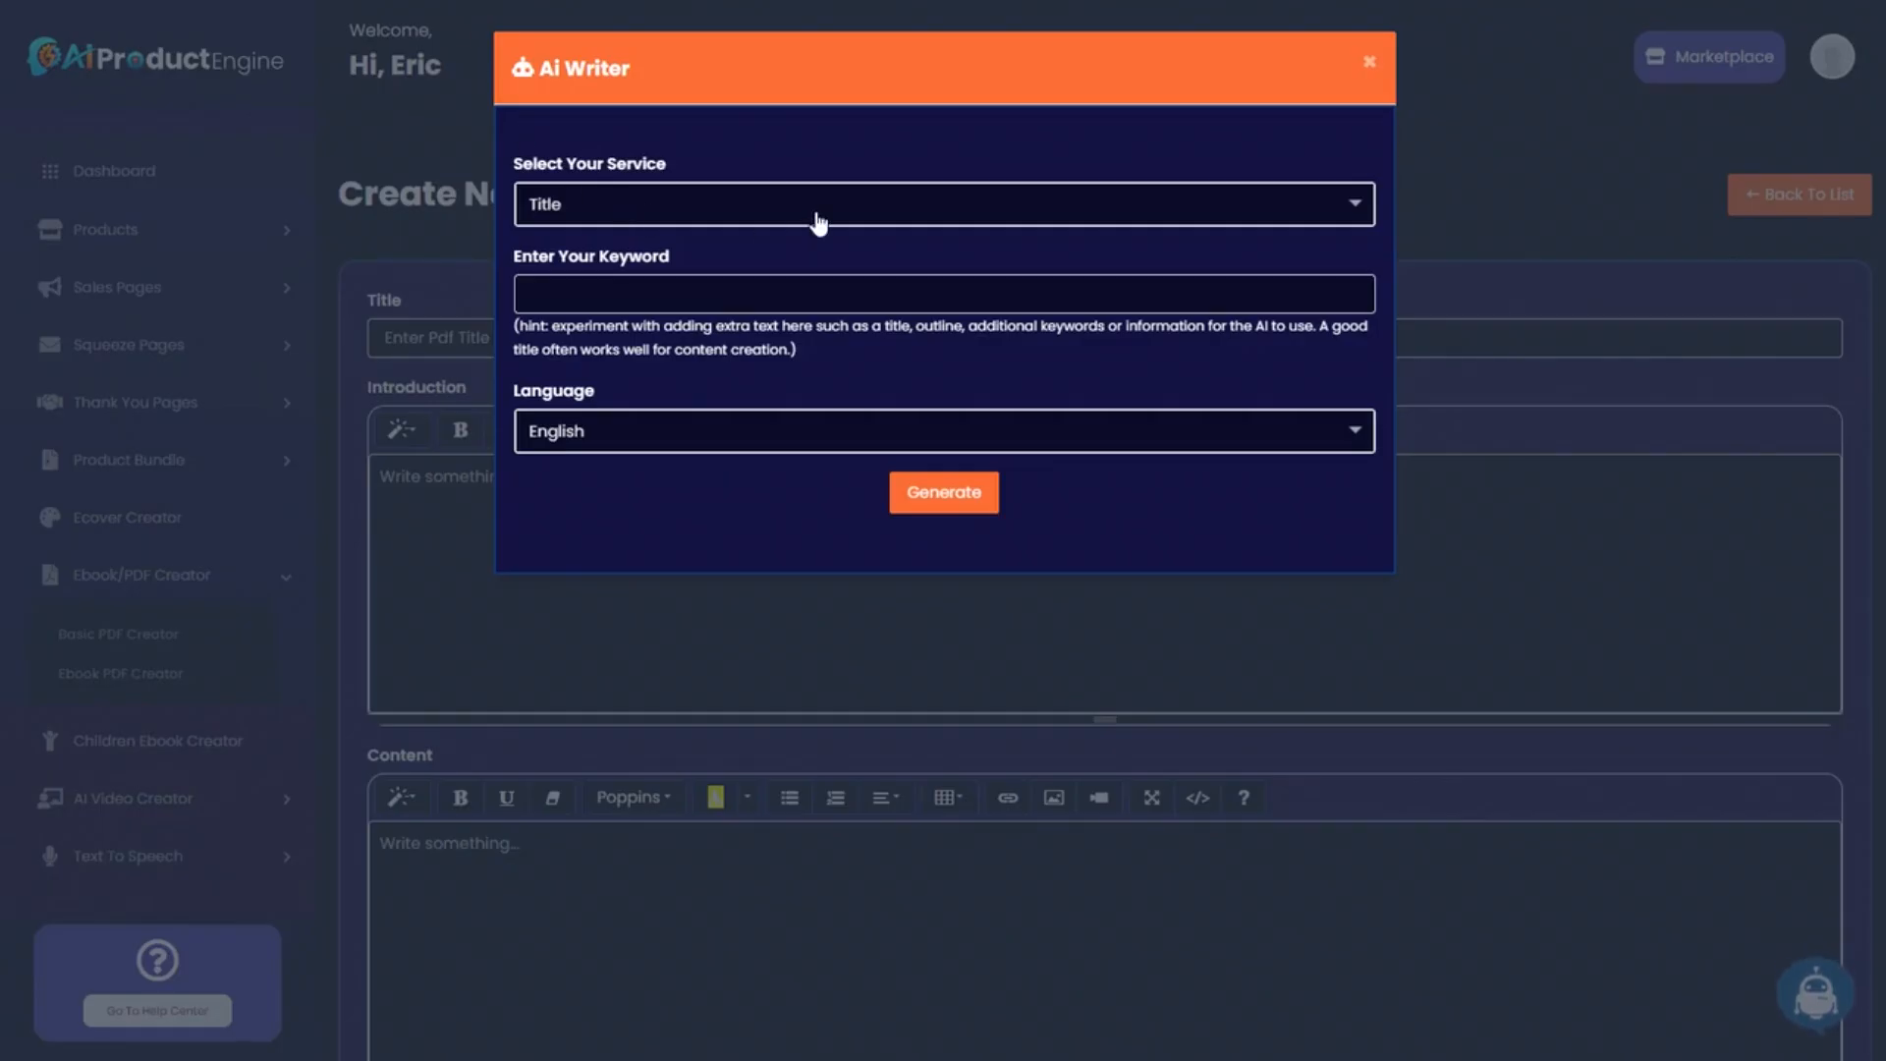
# Generate a title from the running-backwards-for-fitness keyword and paste it into the PDF Title.
pyautogui.click(681, 283)
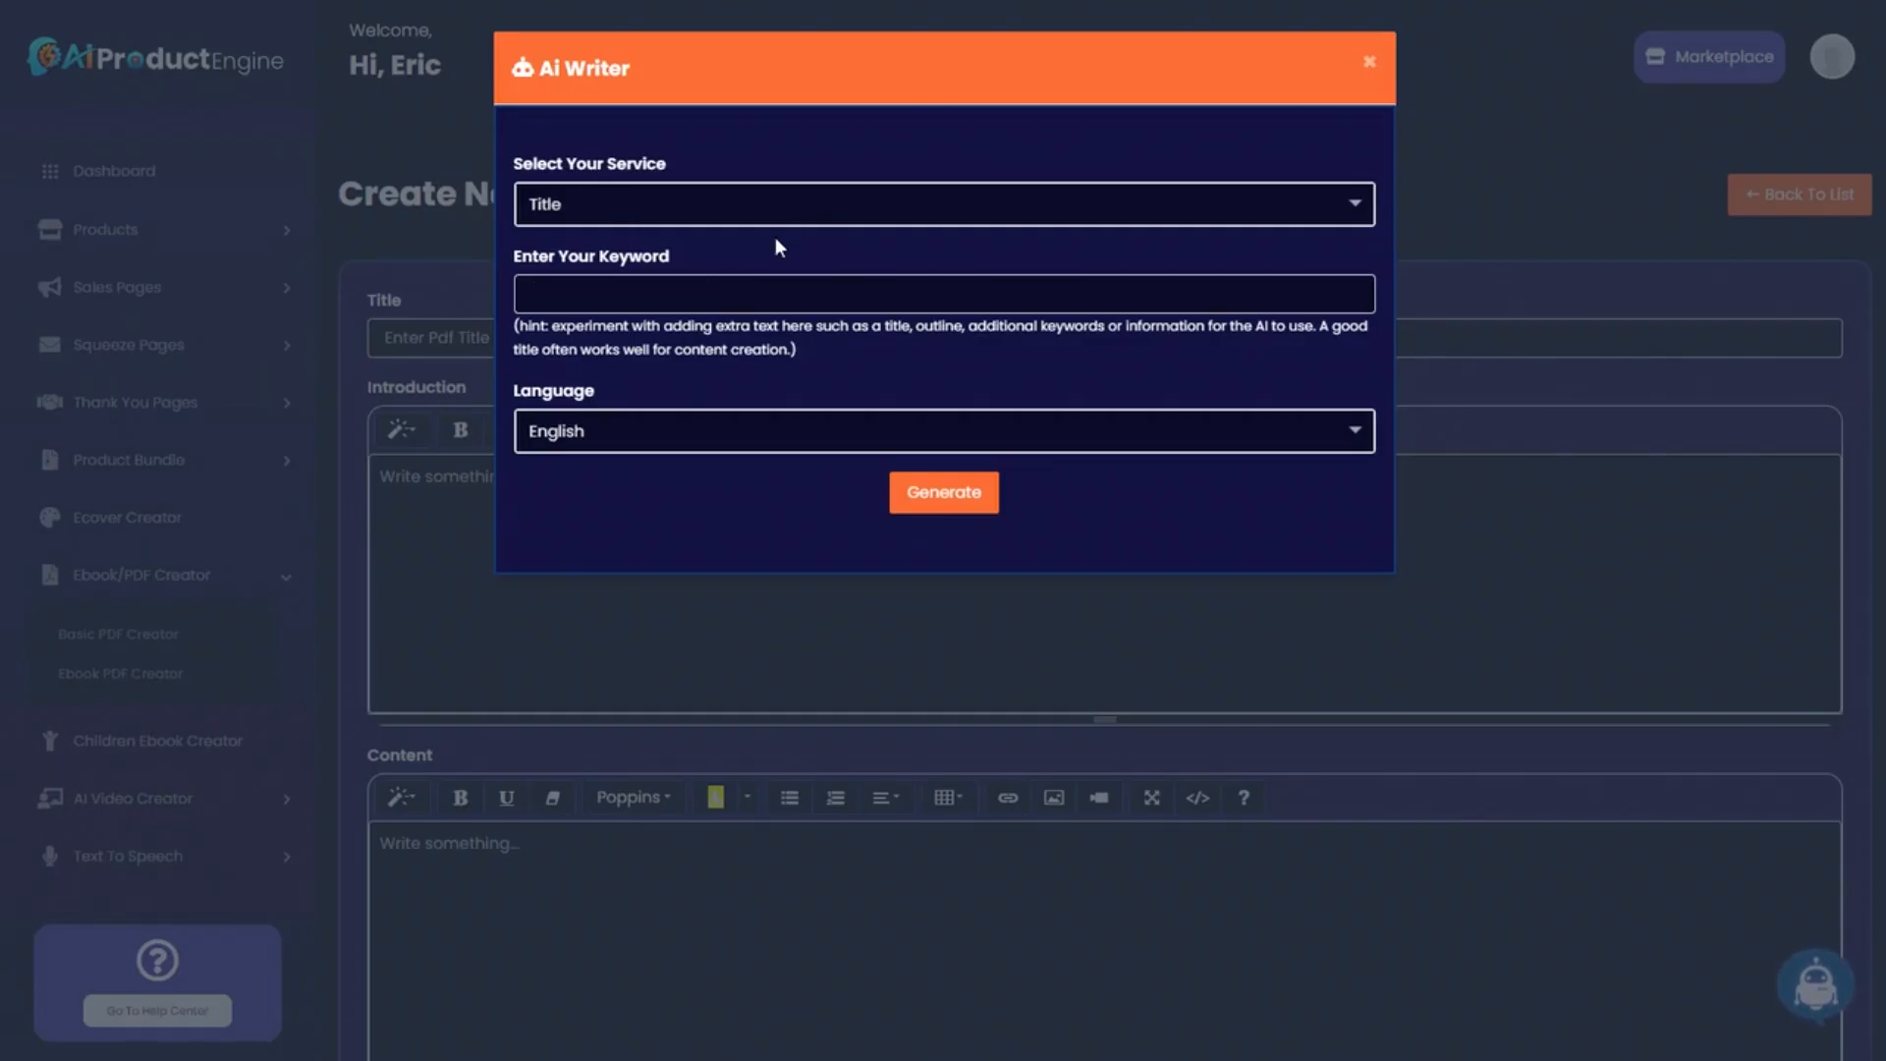
pyautogui.write('running backwards for fitness')
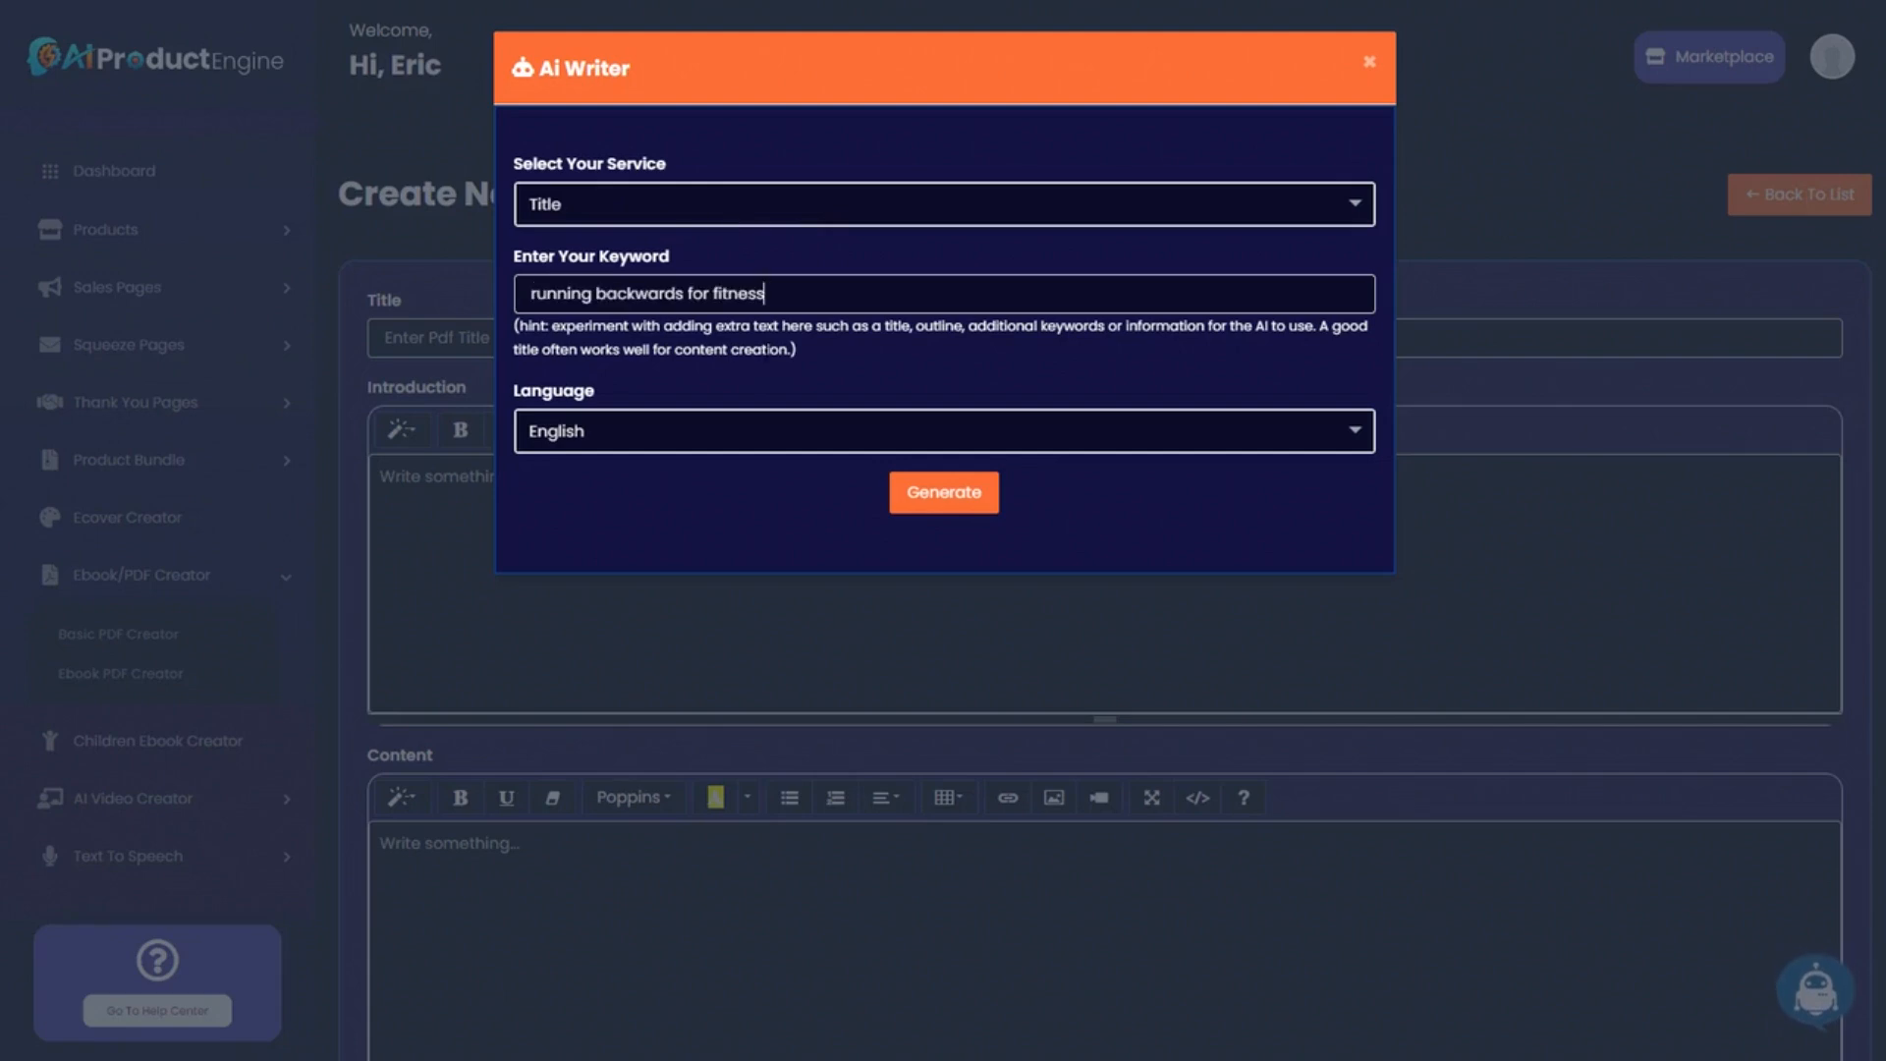
pyautogui.click(955, 498)
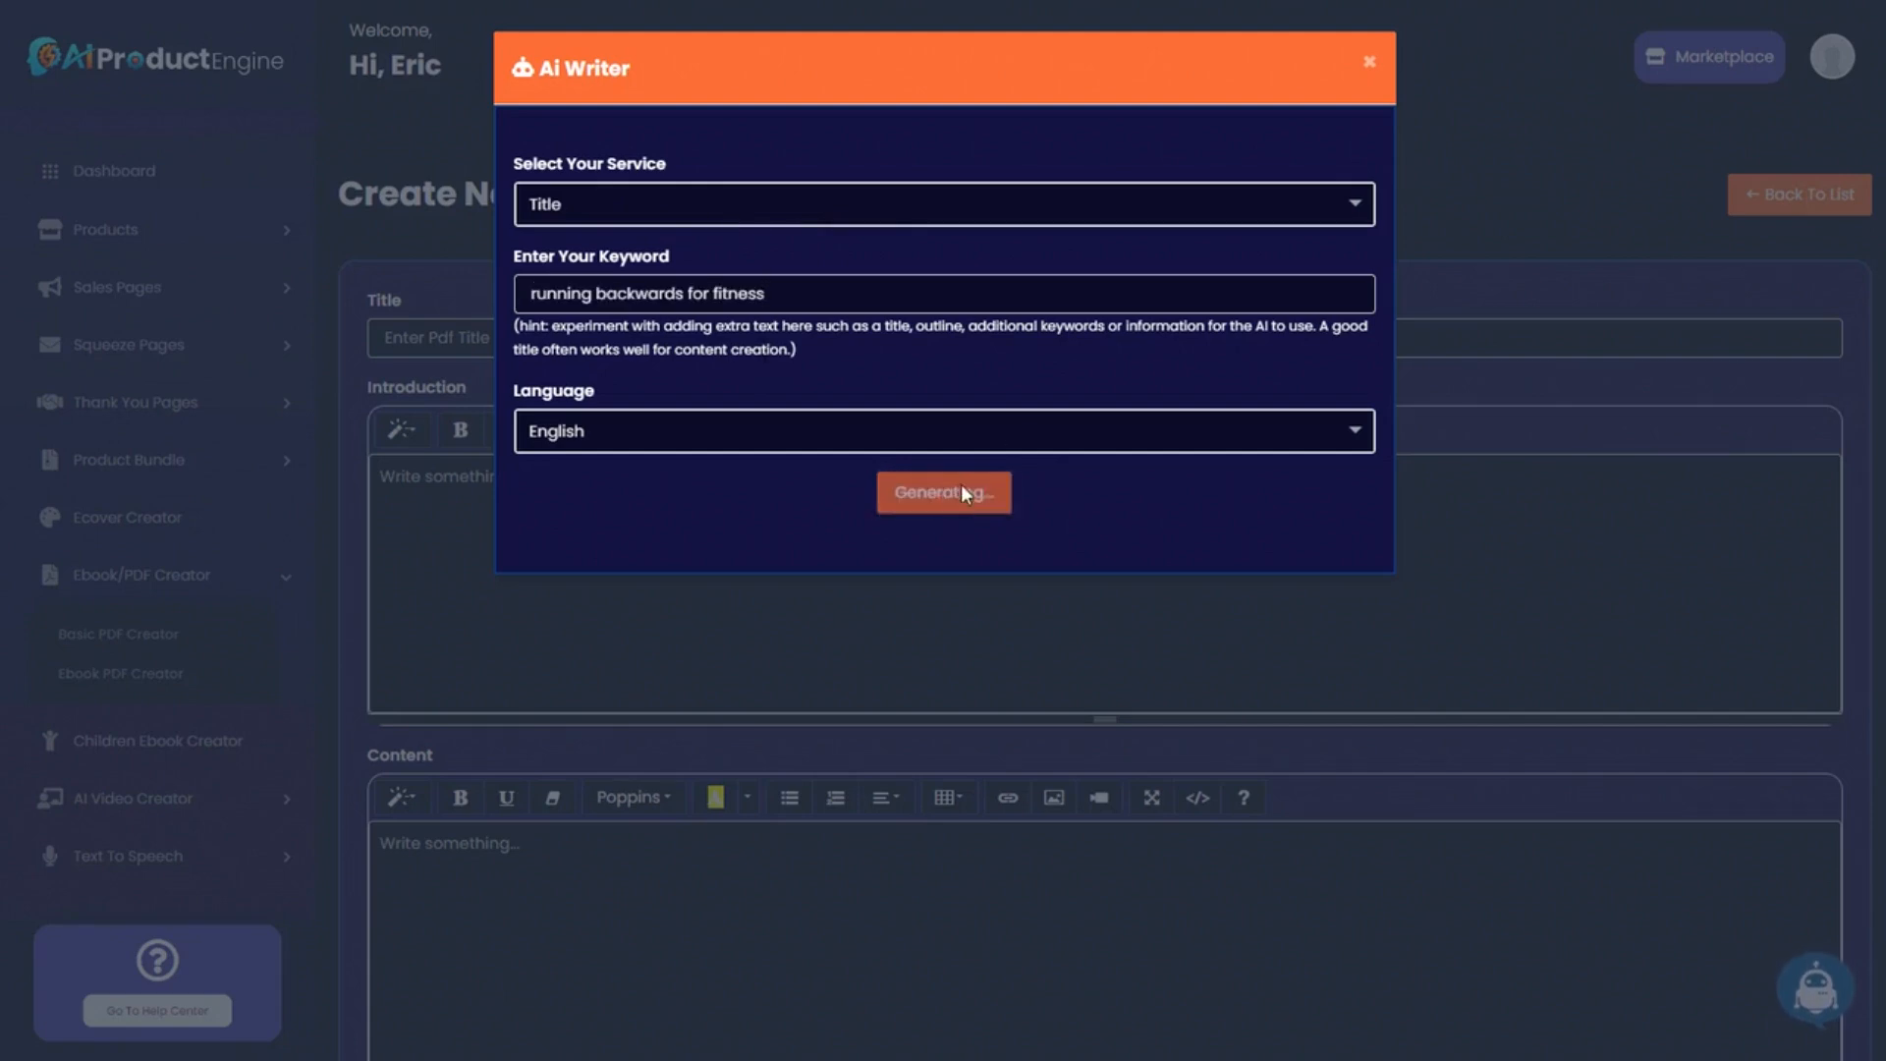
pyautogui.moveTo(518, 596); pyautogui.dragTo(1015, 595)
pyautogui.hotkey('ctrl', 'c')
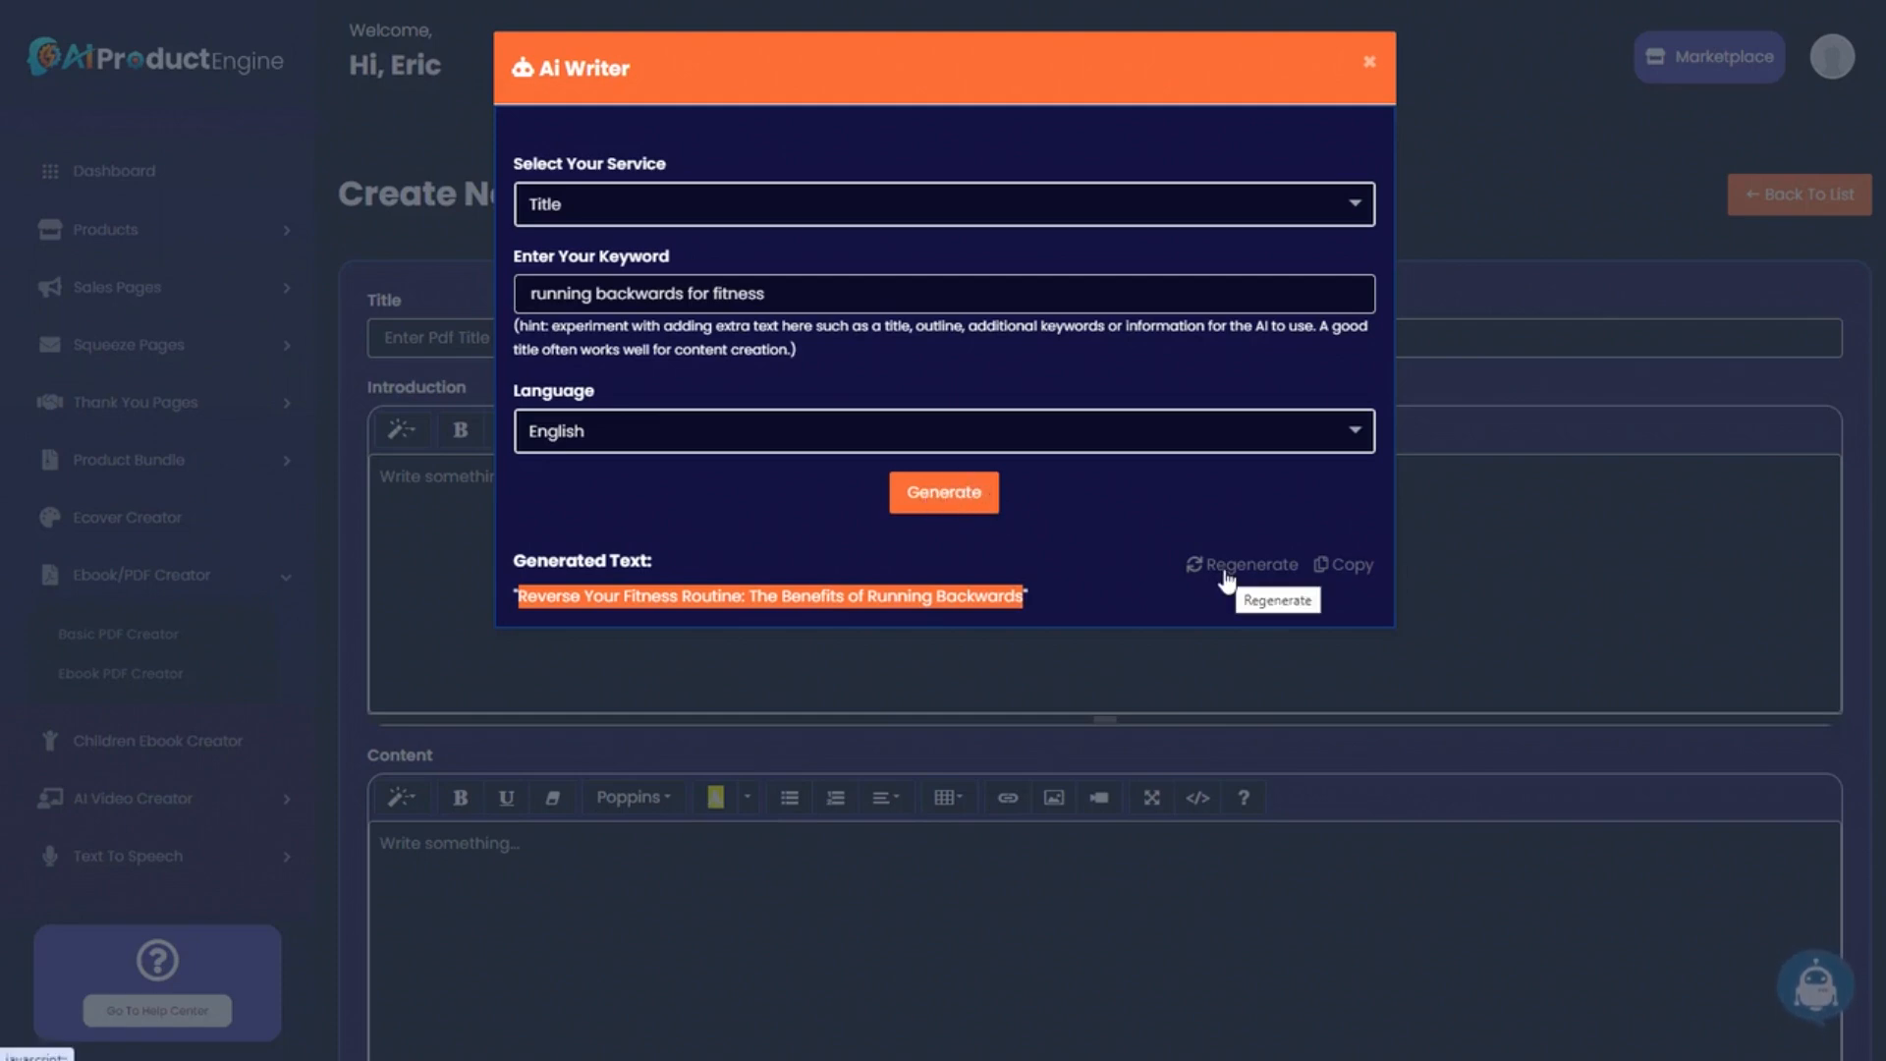
pyautogui.click(1368, 62)
pyautogui.click(439, 338)
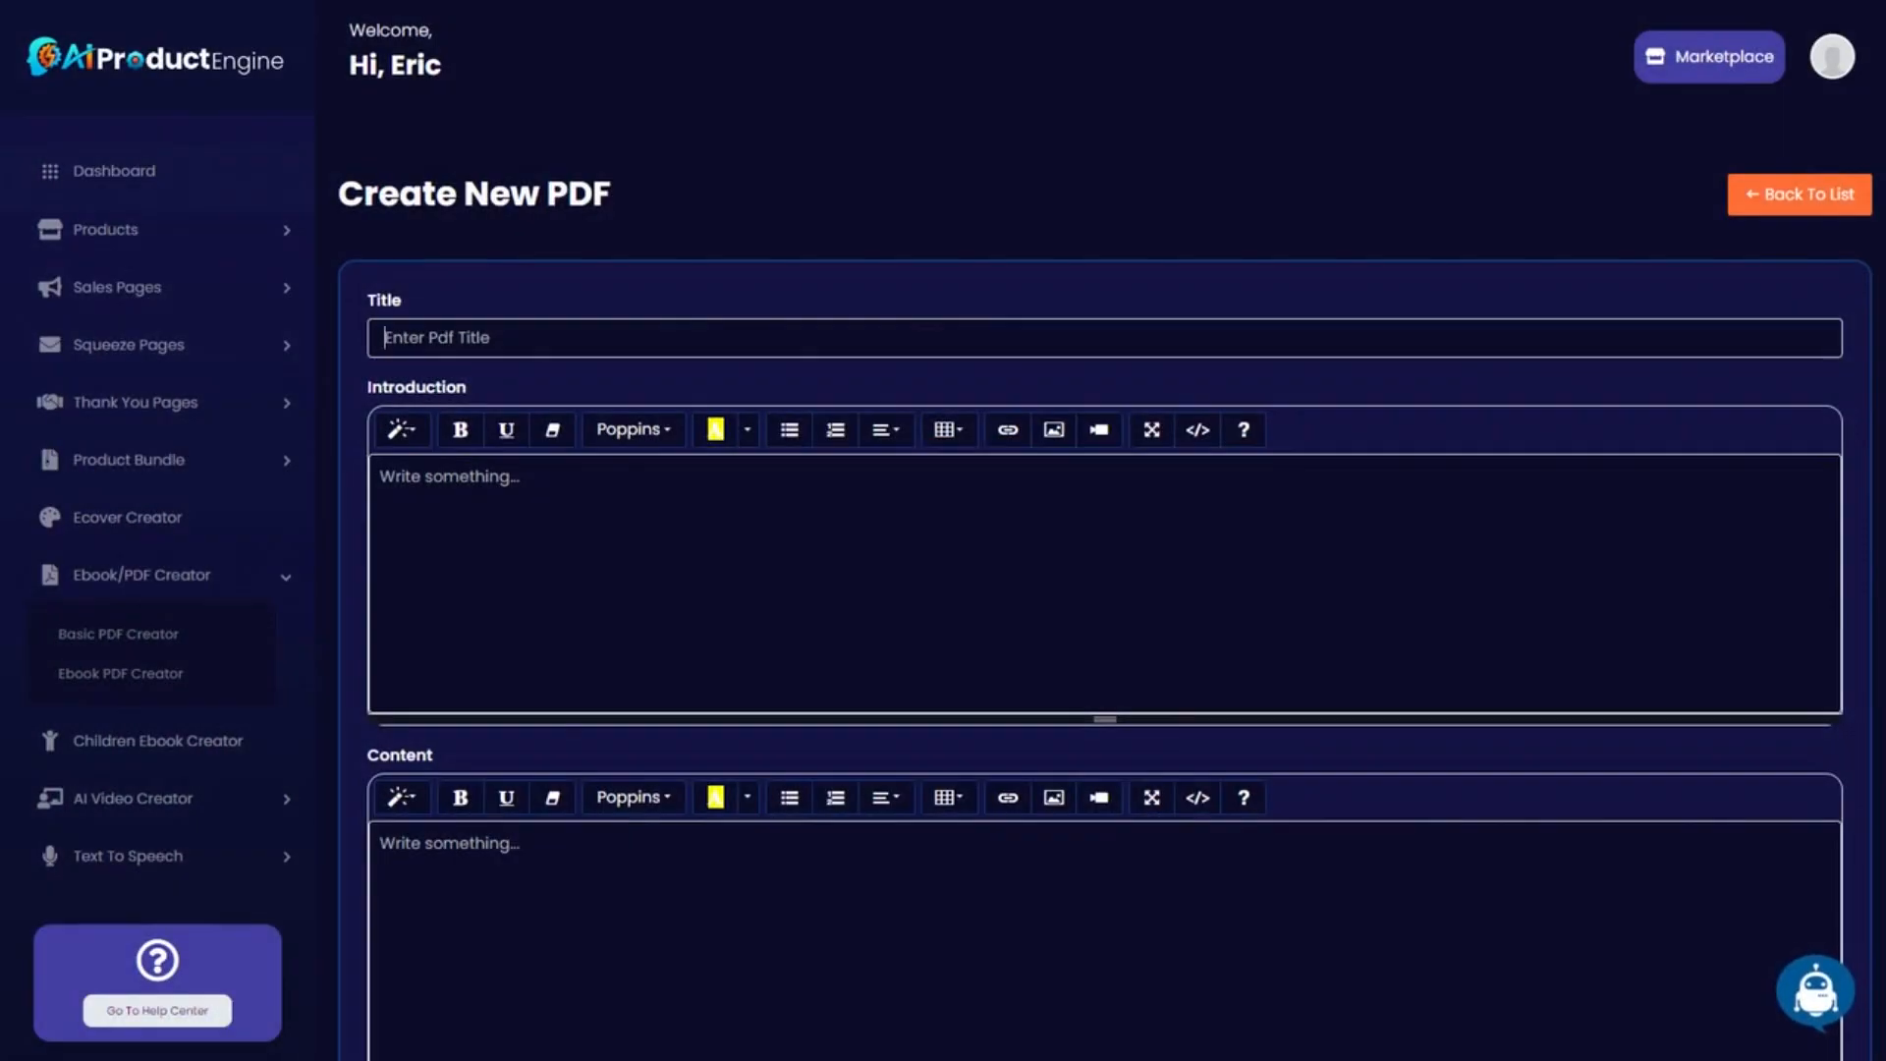
pyautogui.hotkey('ctrl', 'v')
pyautogui.scroll(-1, 541, 475)
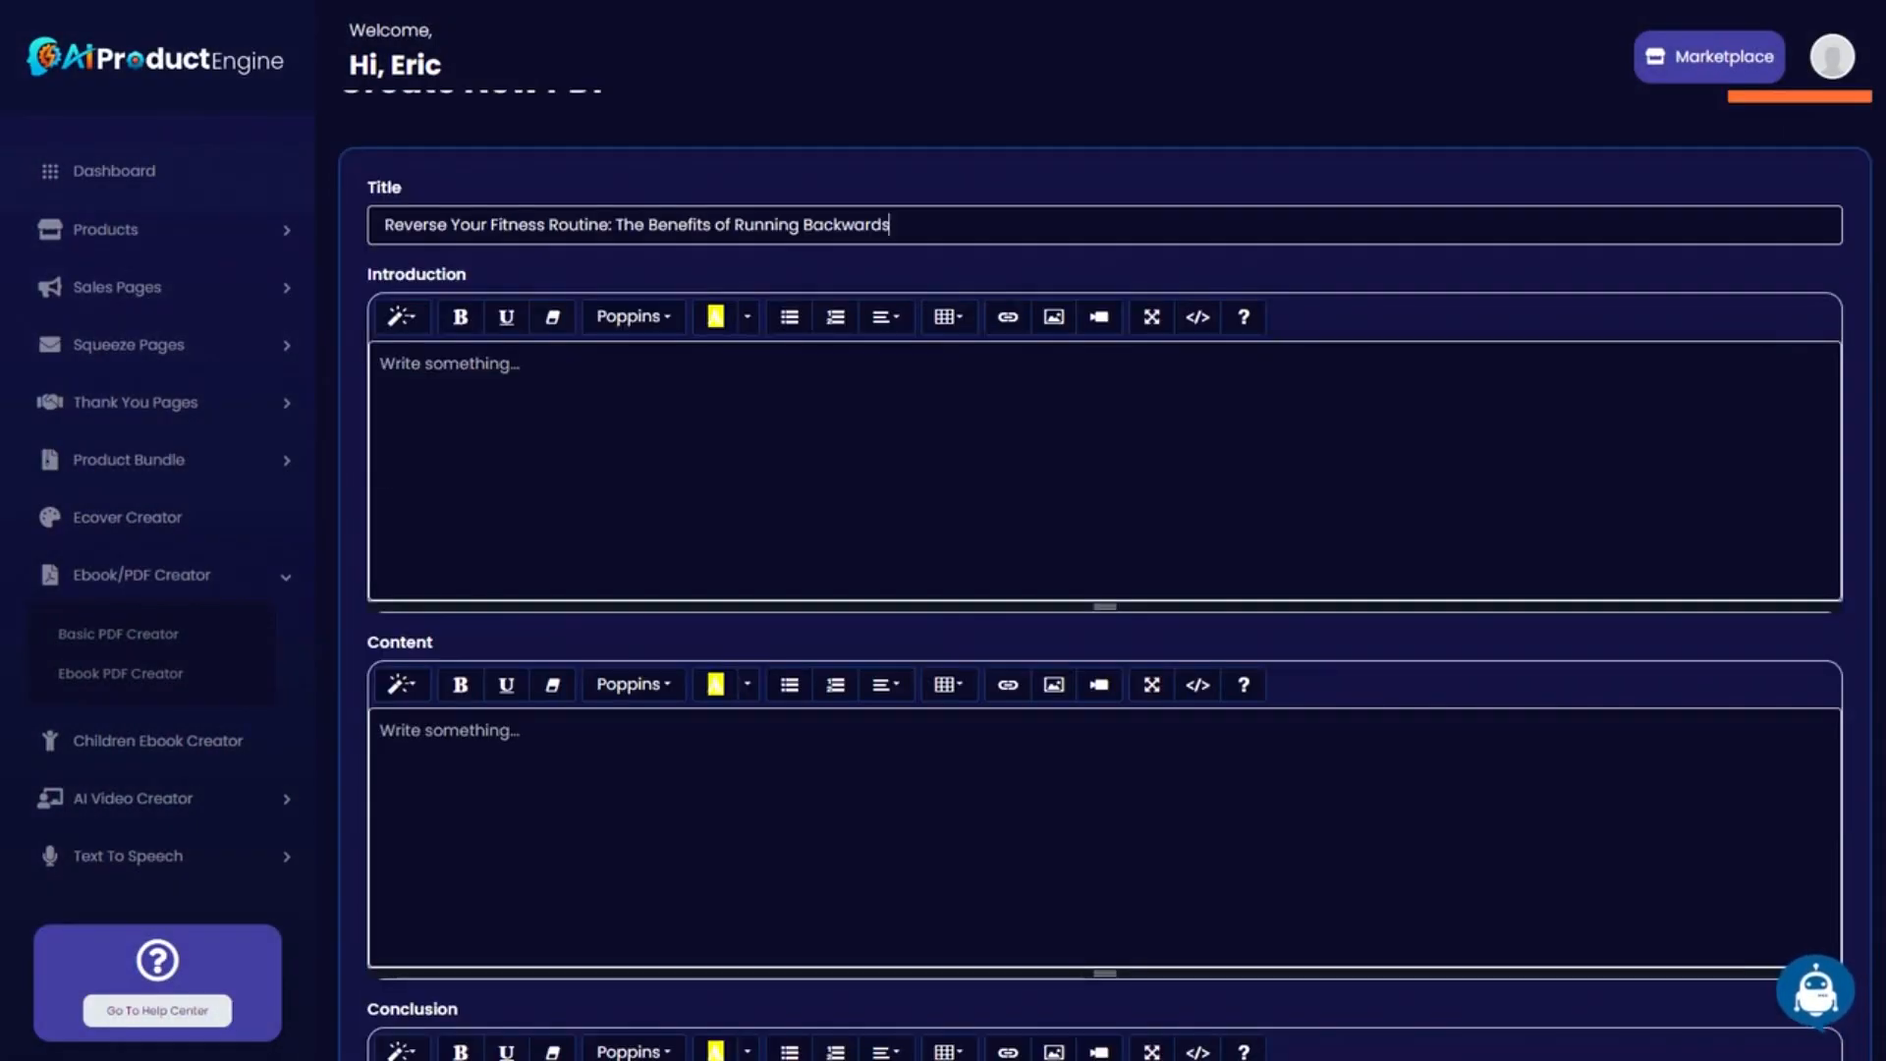
# Reopen the AI writer and switch its service to Introduction.
pyautogui.click(1806, 982)
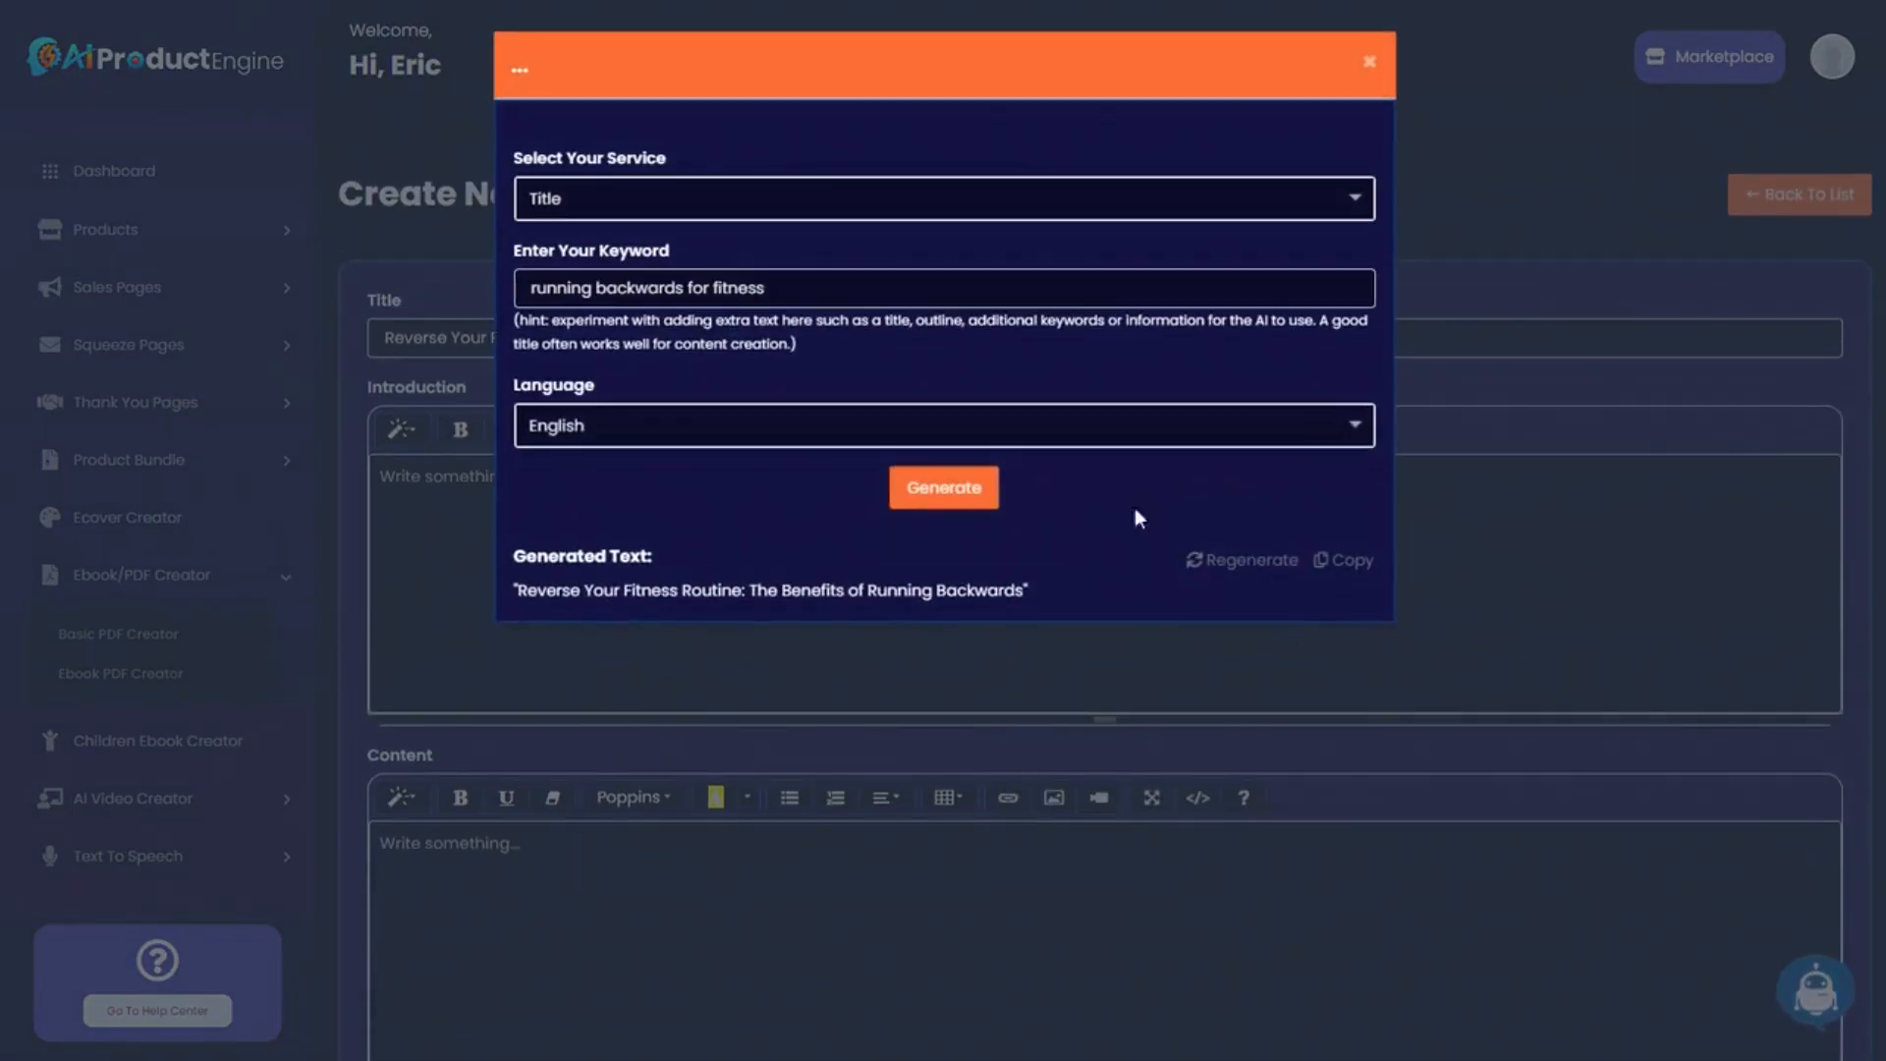
pyautogui.click(675, 210)
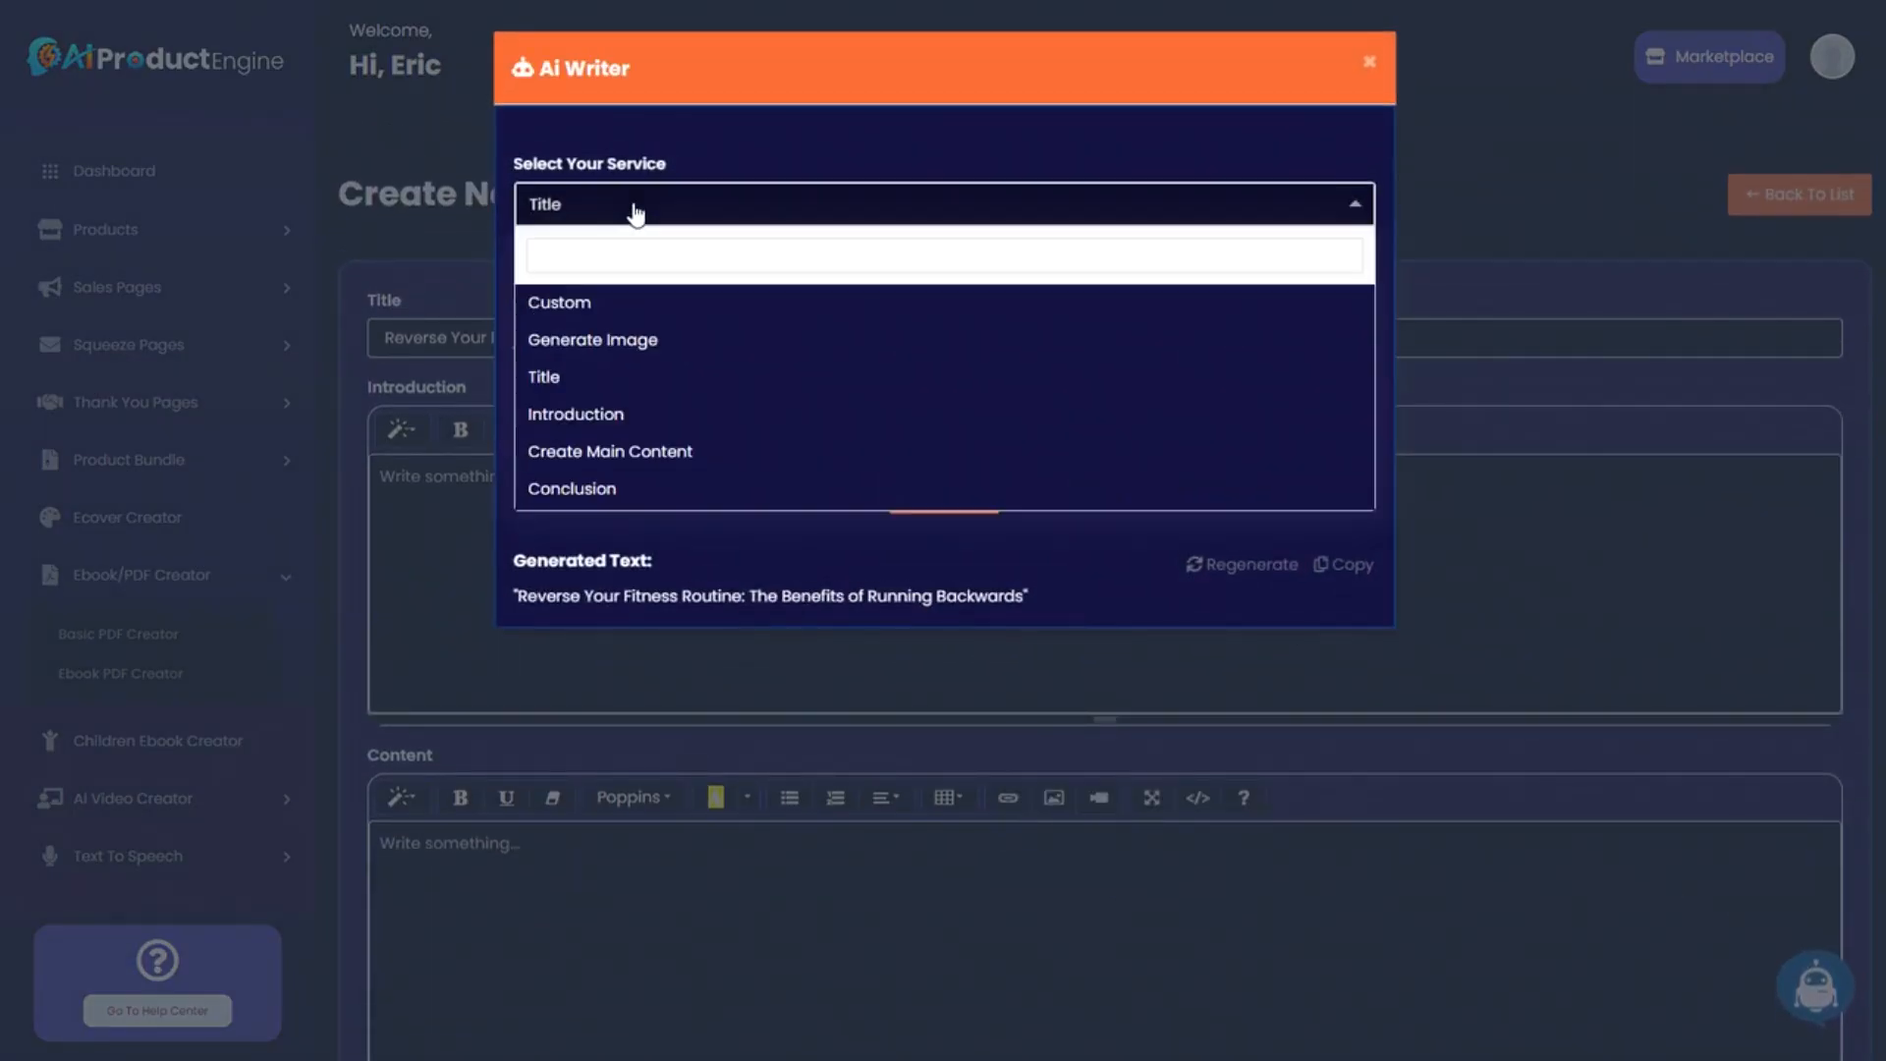
pyautogui.click(612, 416)
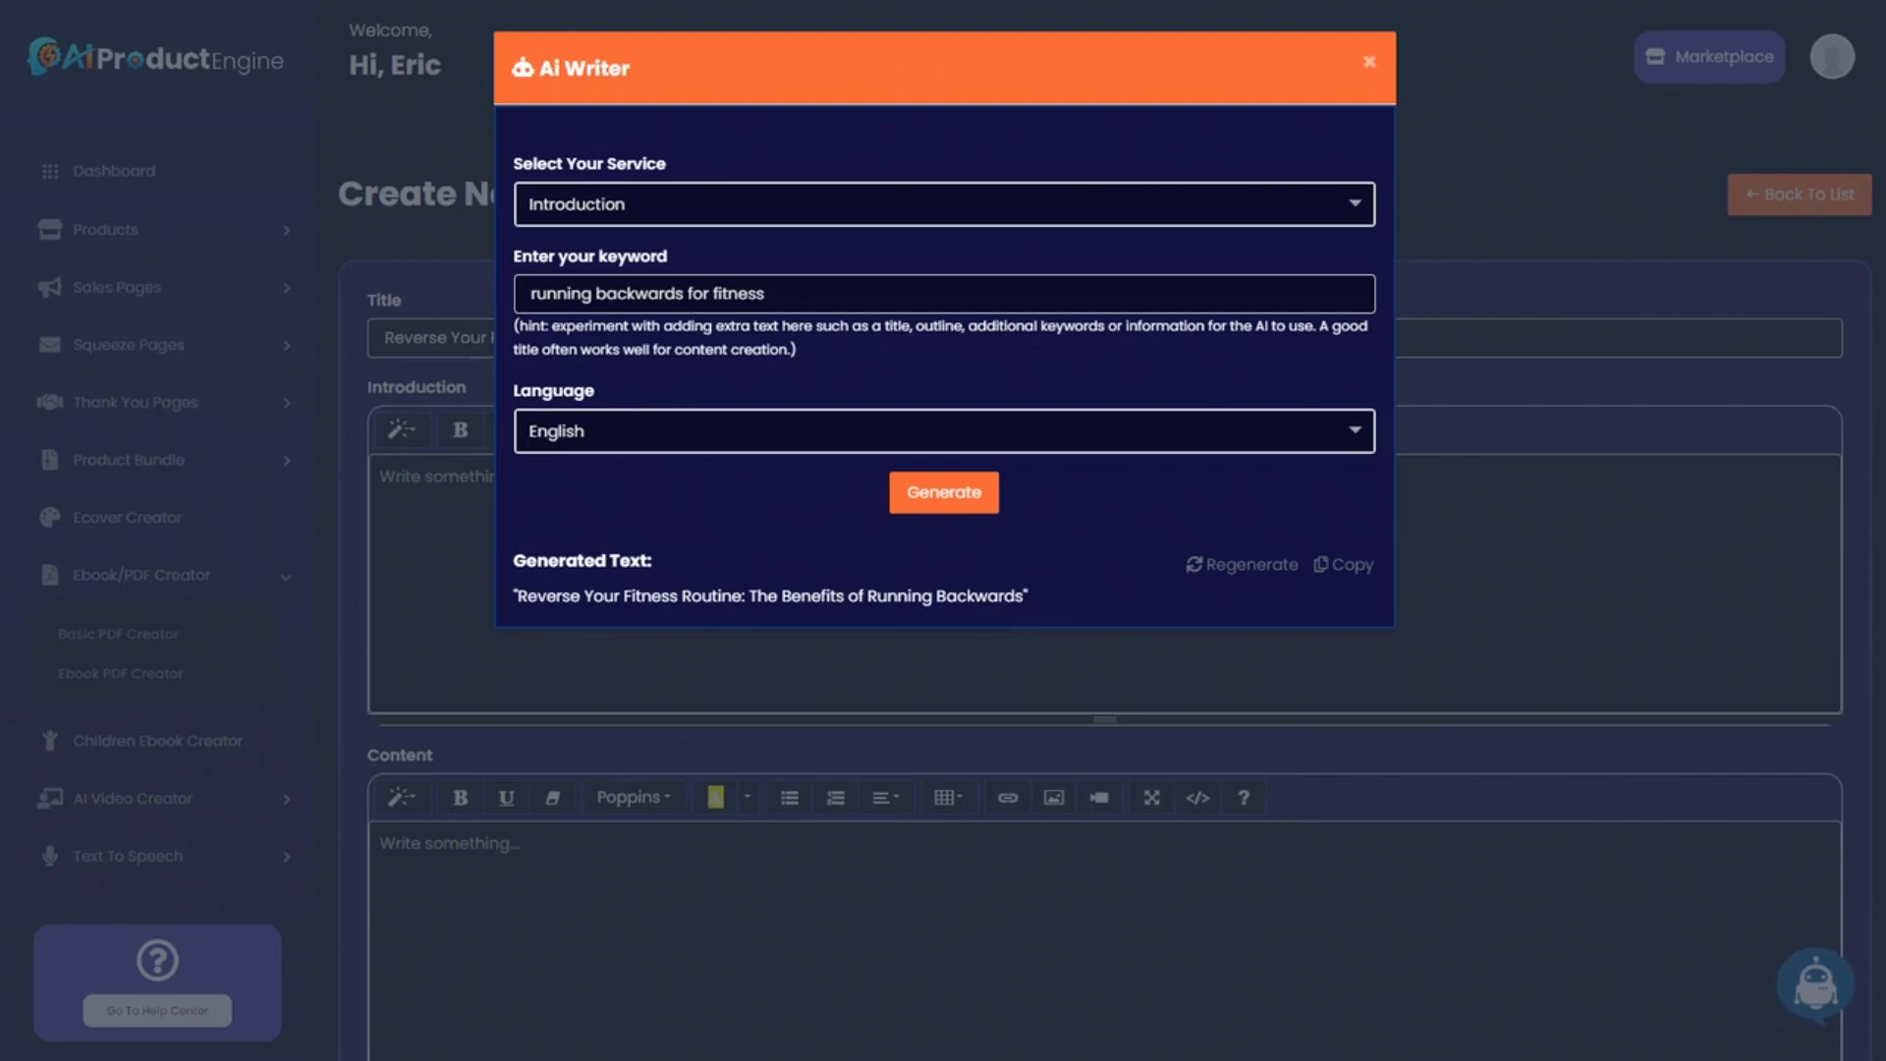
# Generate an introduction from the new title as keyword and paste it into the Introduction field.
pyautogui.hotkey('ctrl', 'a')
pyautogui.write('Reverse Your Fitness Routine: The Benefits of Running Backwards')
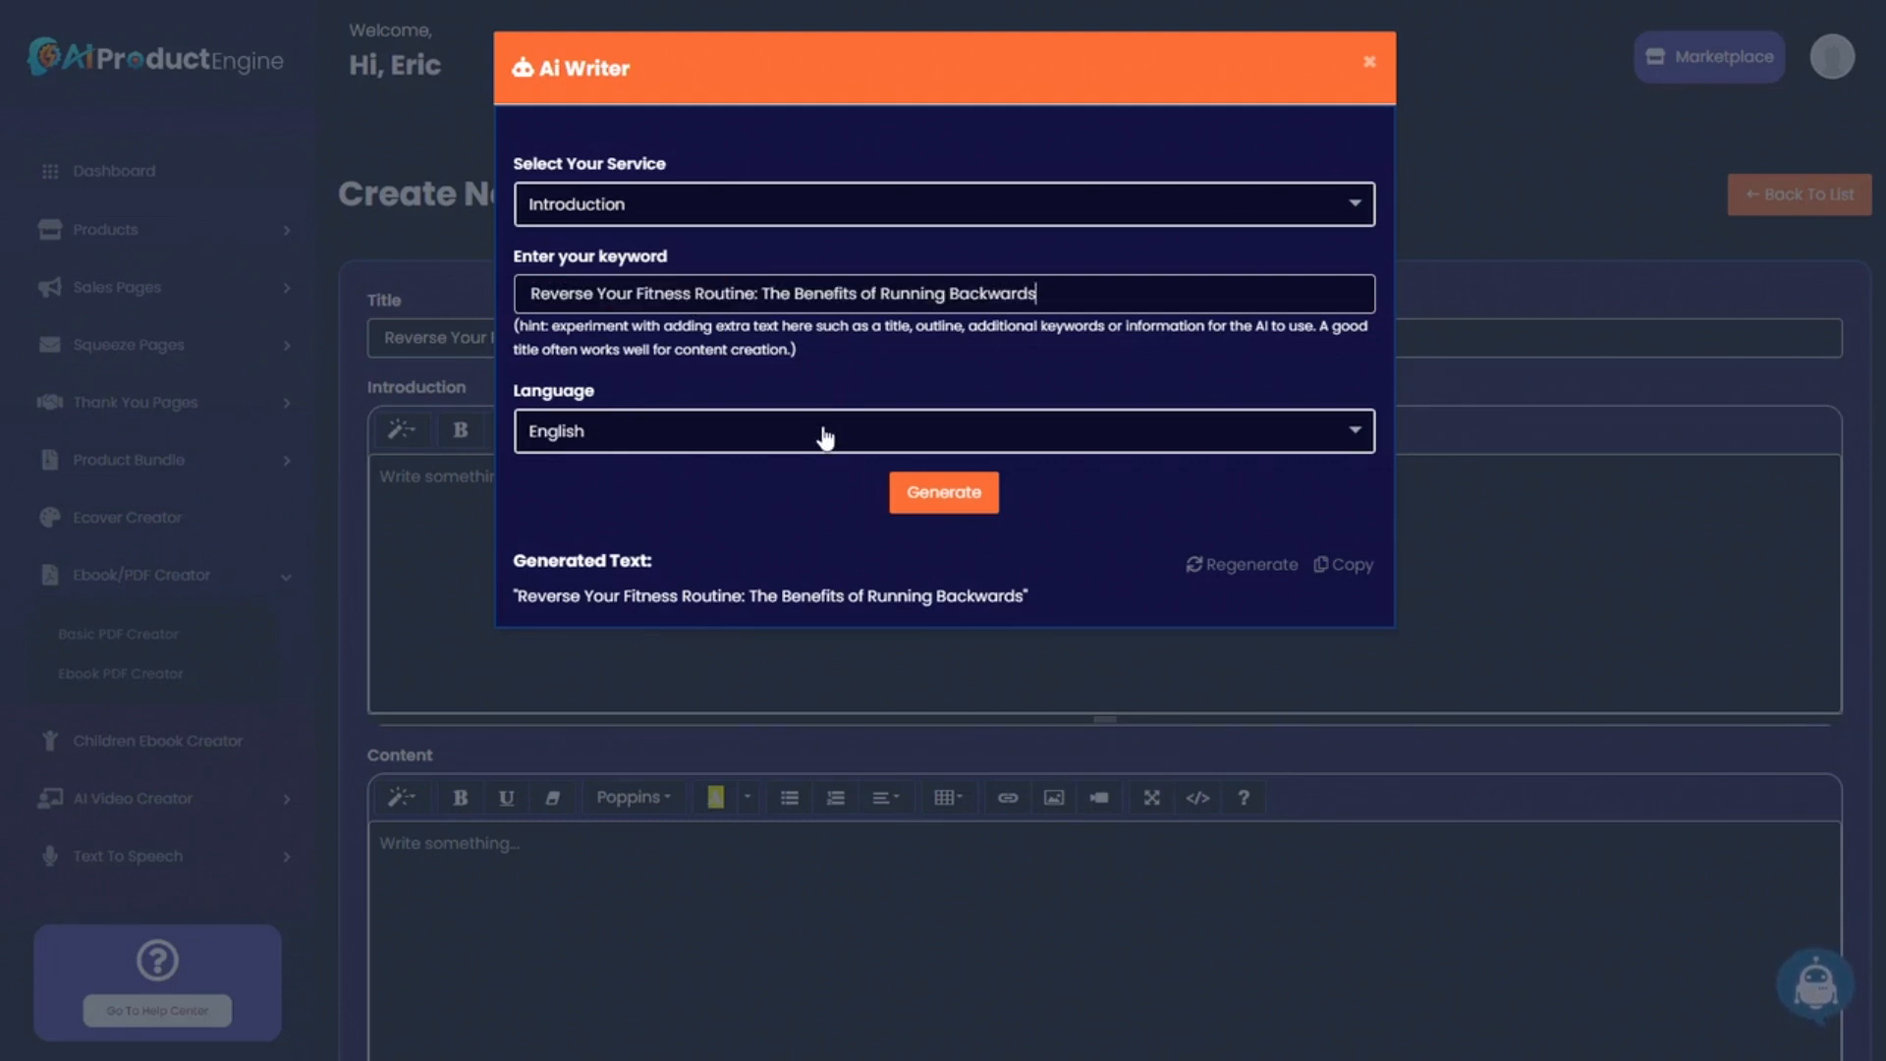
pyautogui.moveTo(539, 294); pyautogui.dragTo(1049, 296)
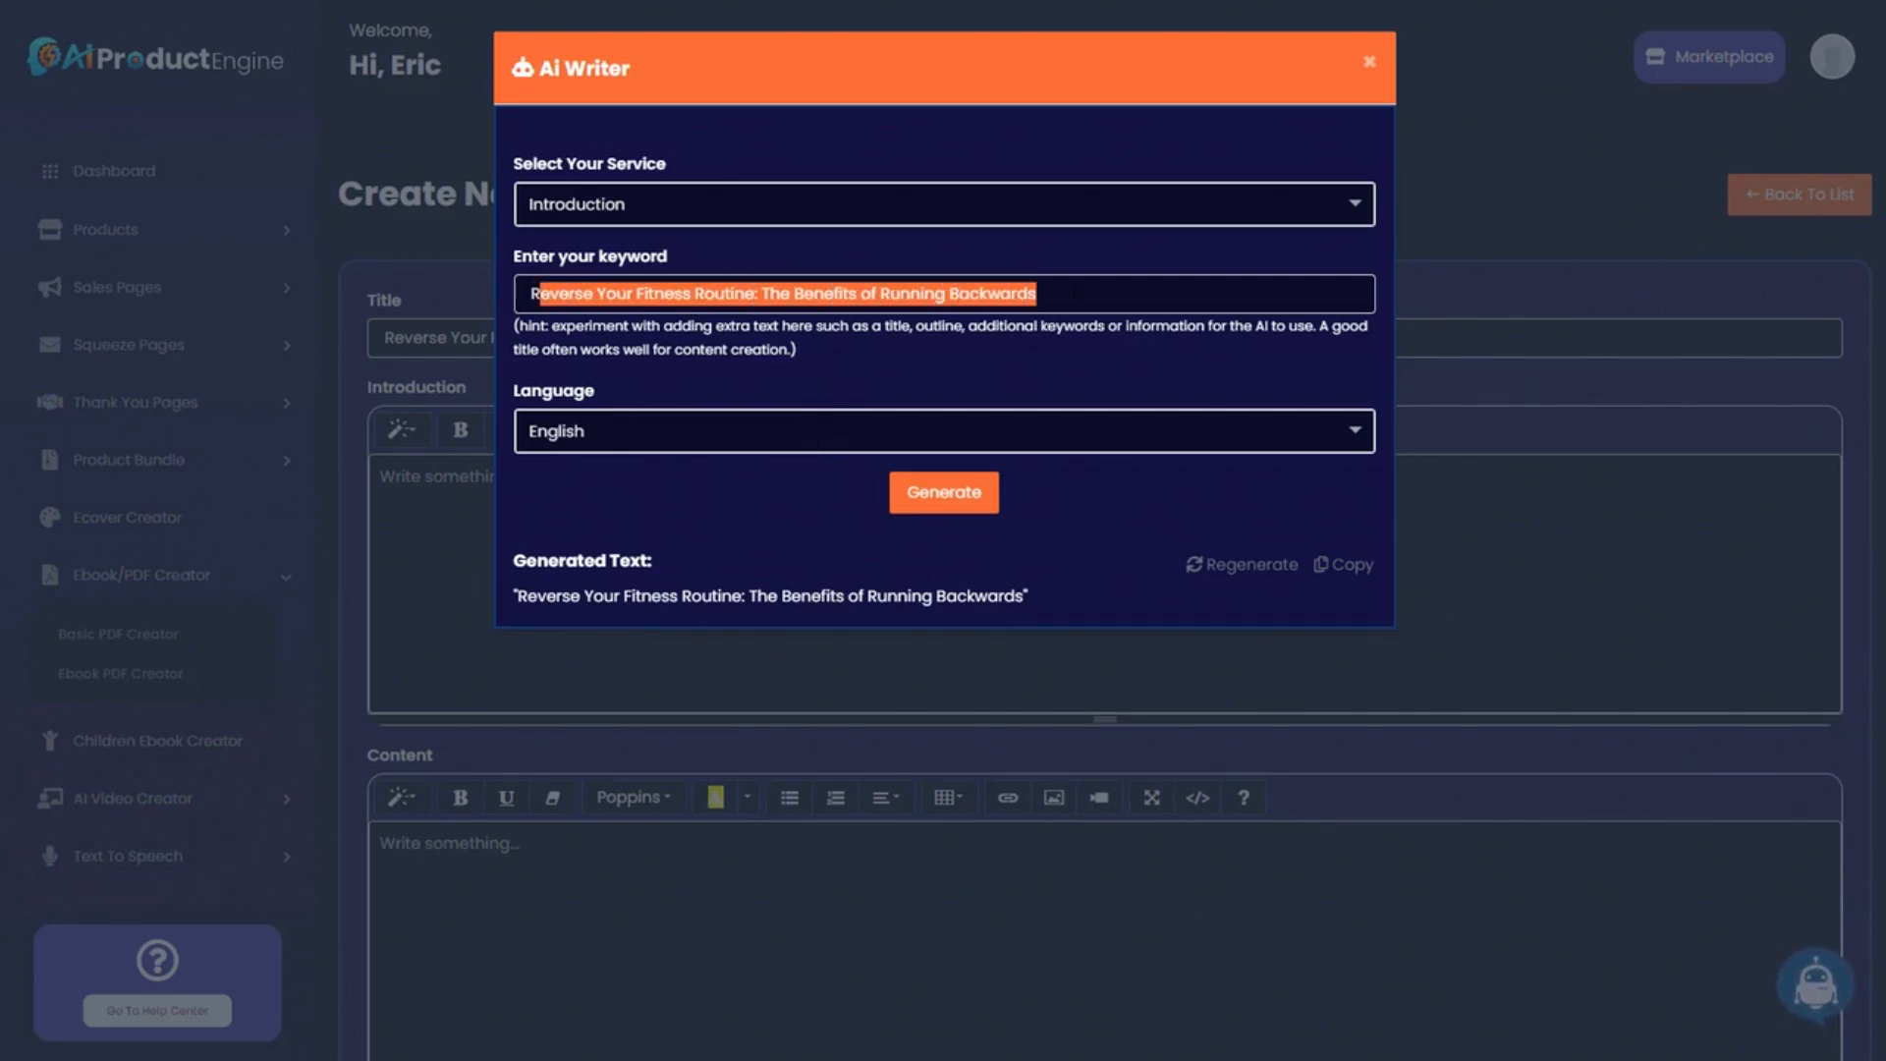
pyautogui.click(1051, 297)
pyautogui.click(953, 493)
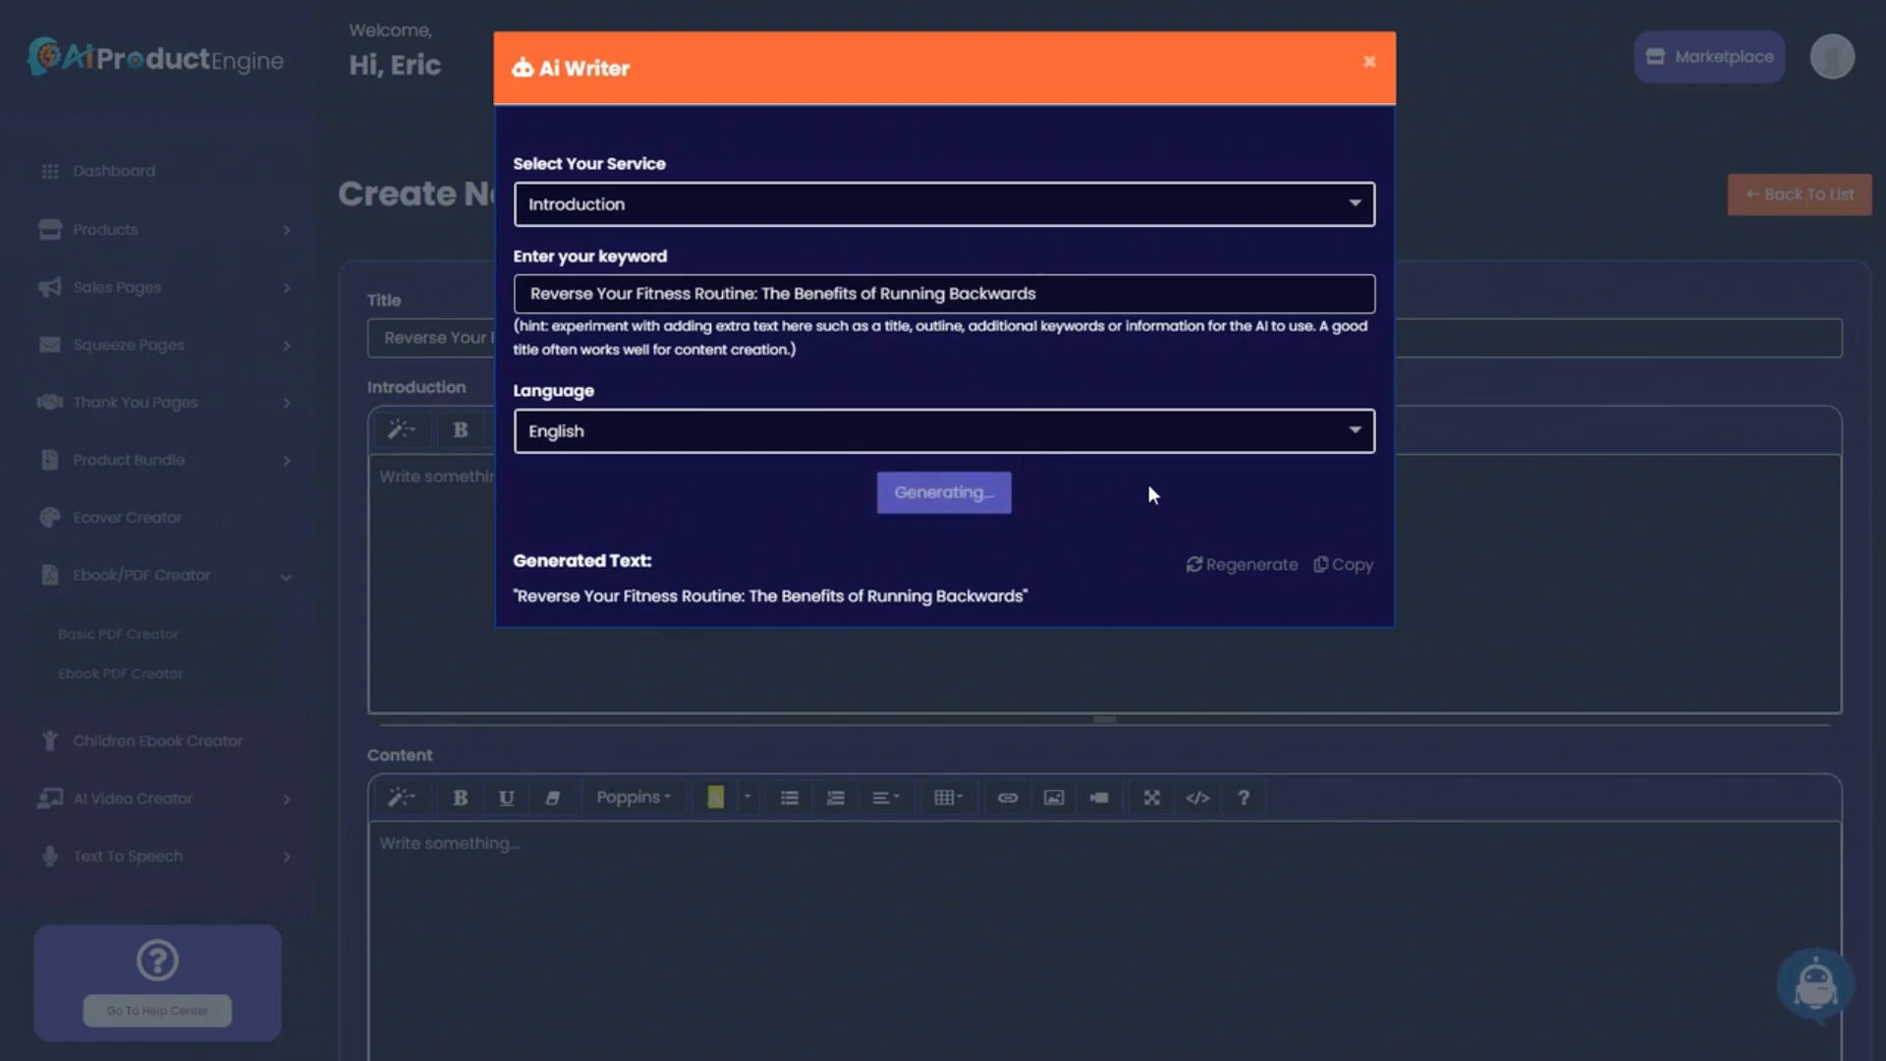
pyautogui.click(1342, 567)
pyautogui.click(1470, 516)
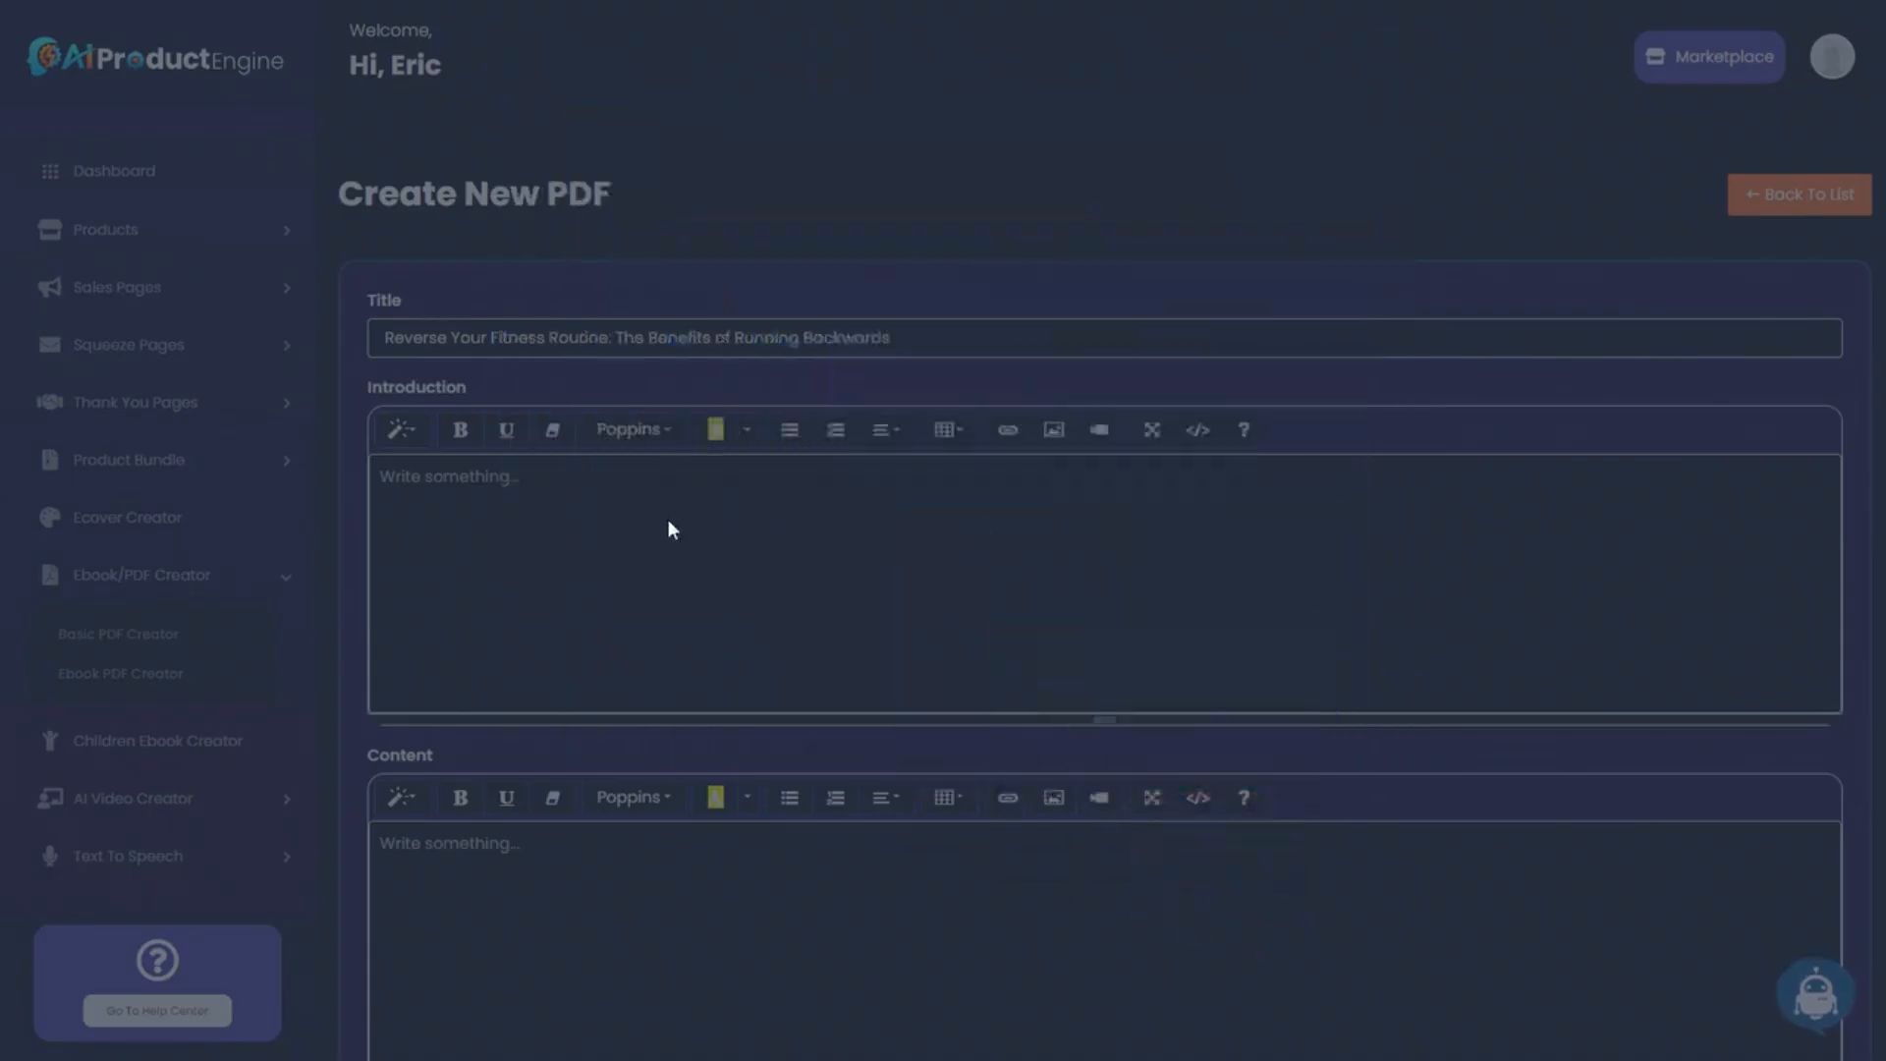
pyautogui.click(686, 518)
pyautogui.hotkey('ctrl', 'v')
pyautogui.scroll(-3, 586, 687)
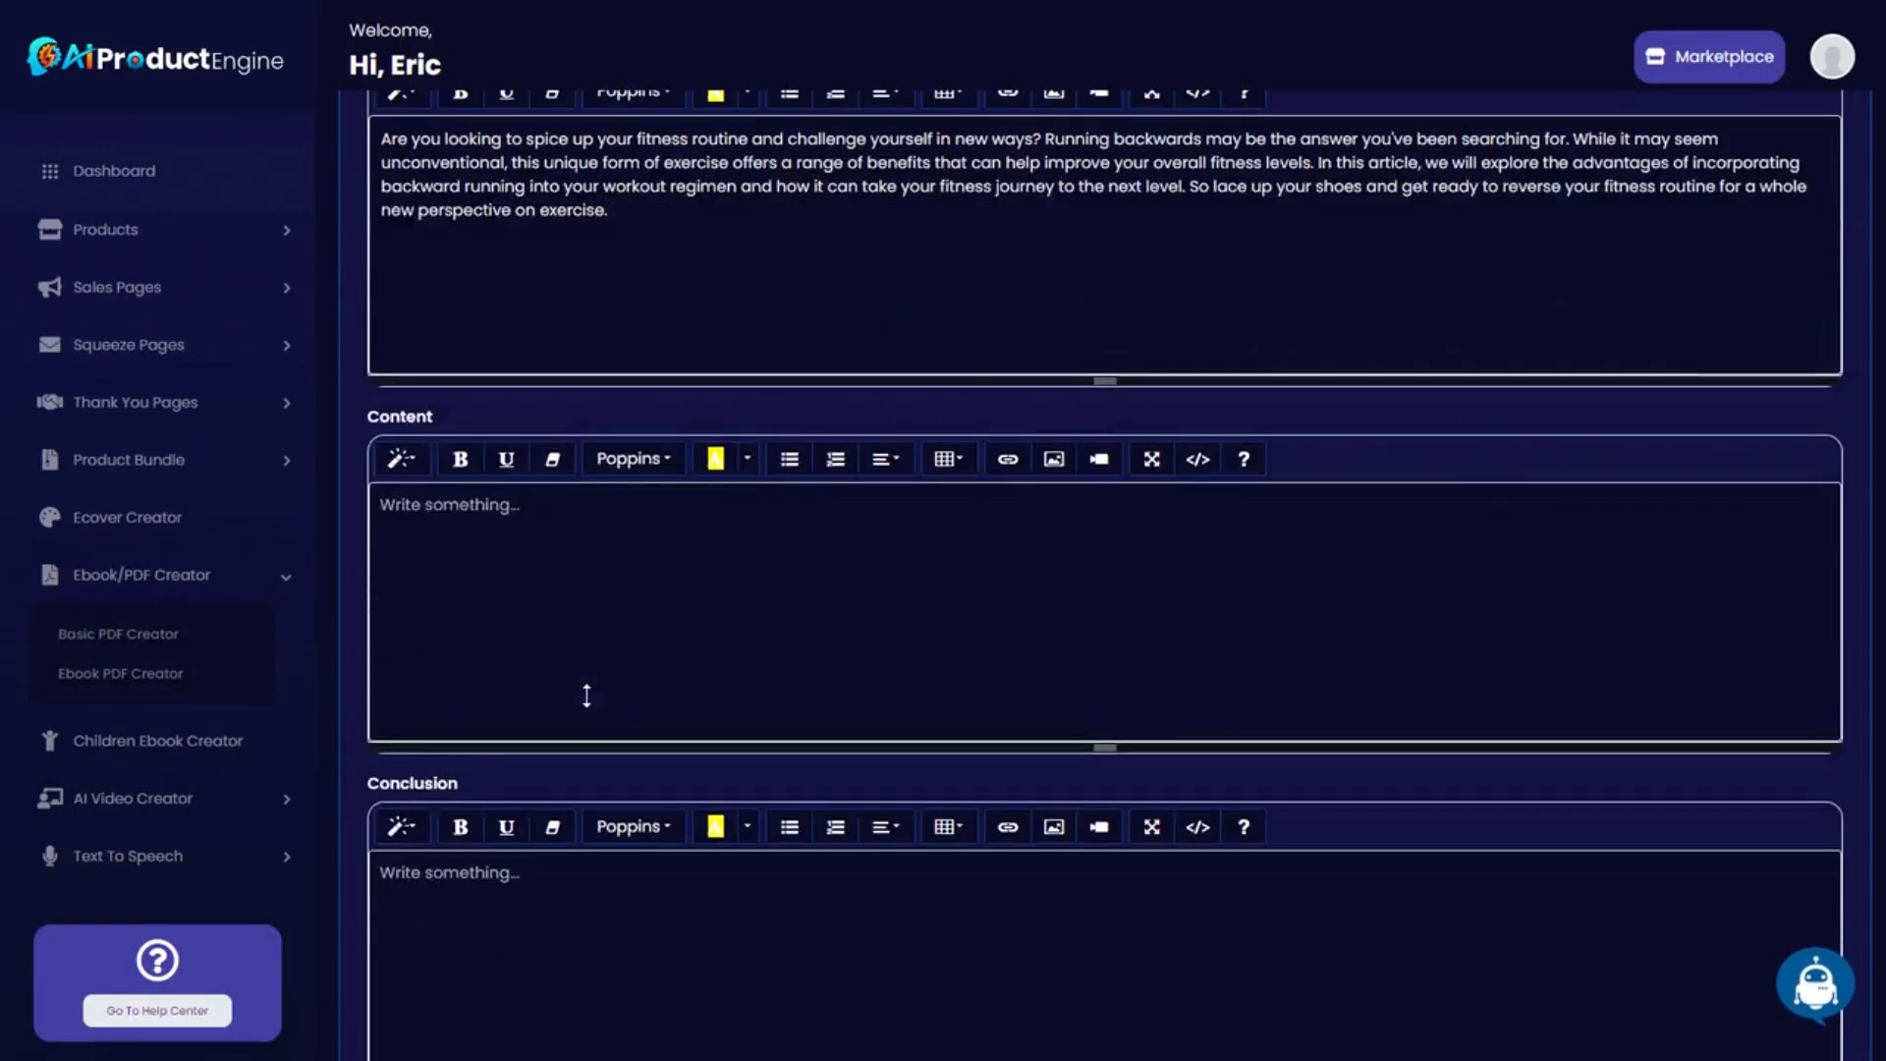
pyautogui.scroll(-1, 593, 693)
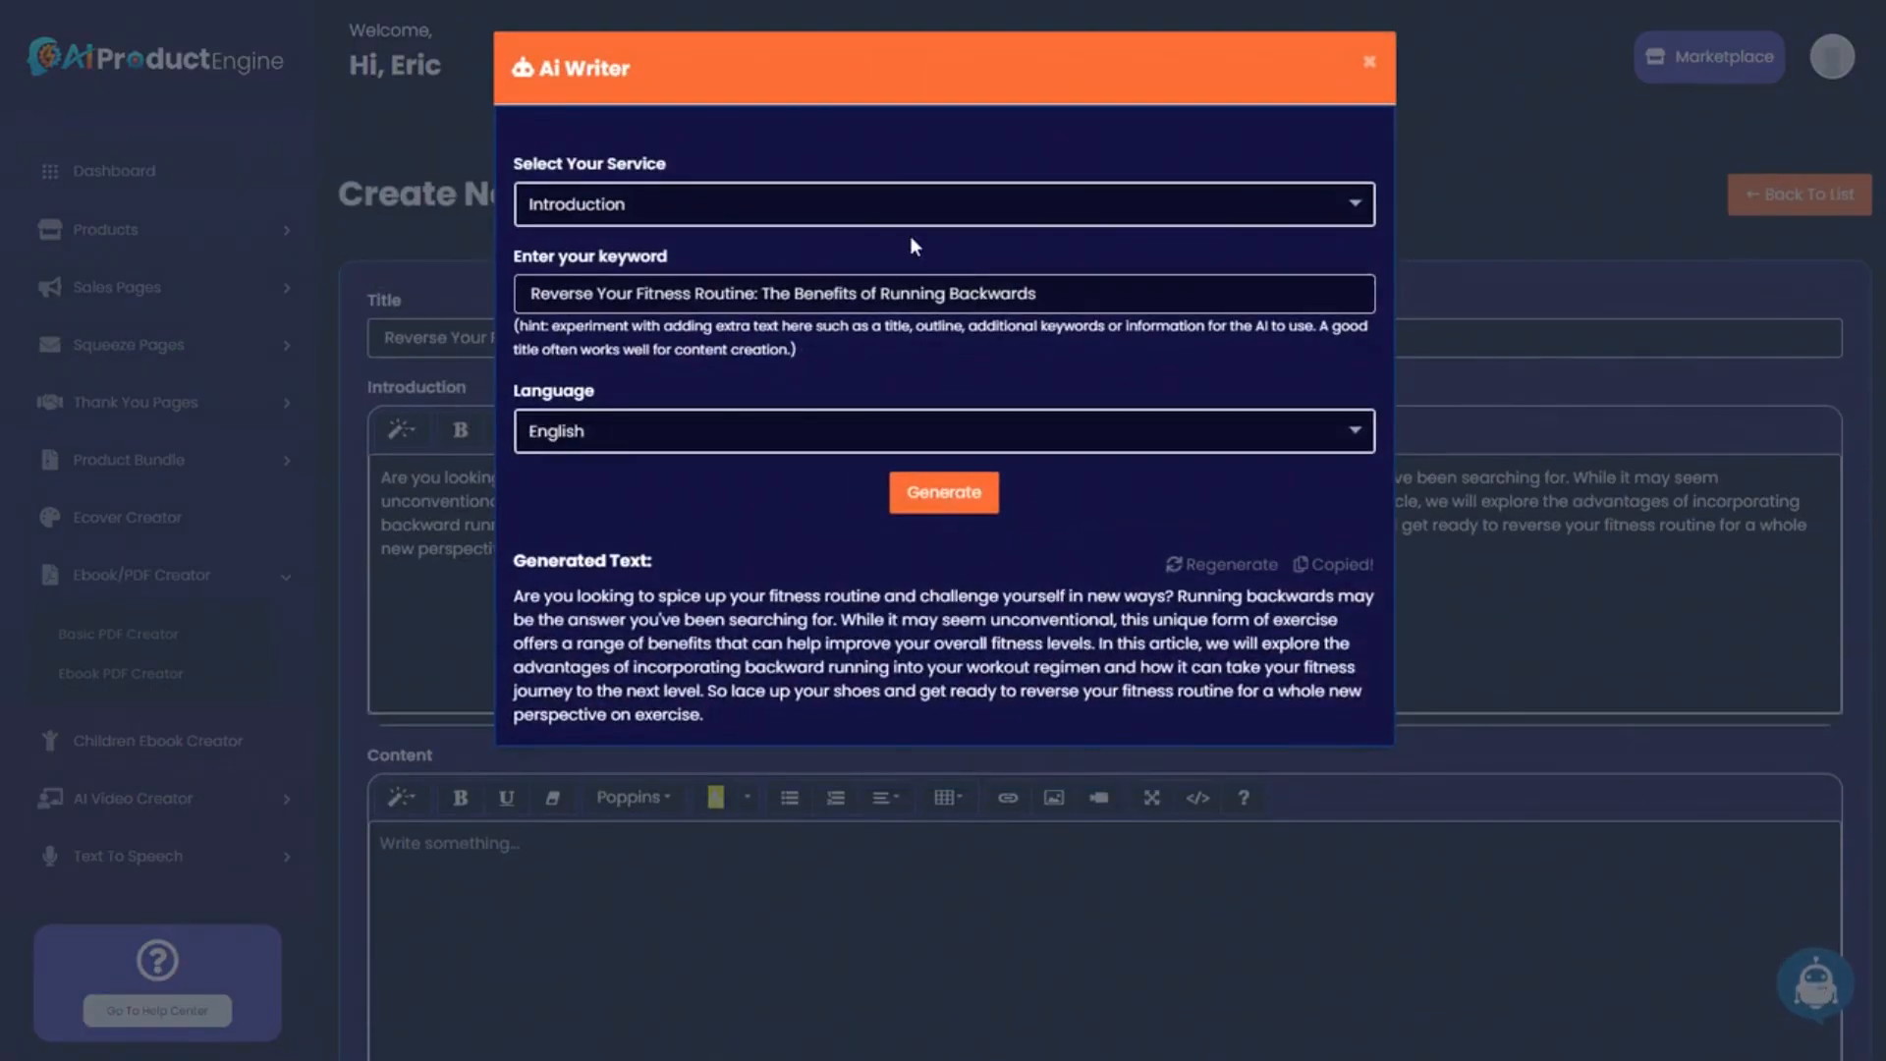
# Generate the main article with Create Main Content and paste it into the Content field.
pyautogui.click(716, 204)
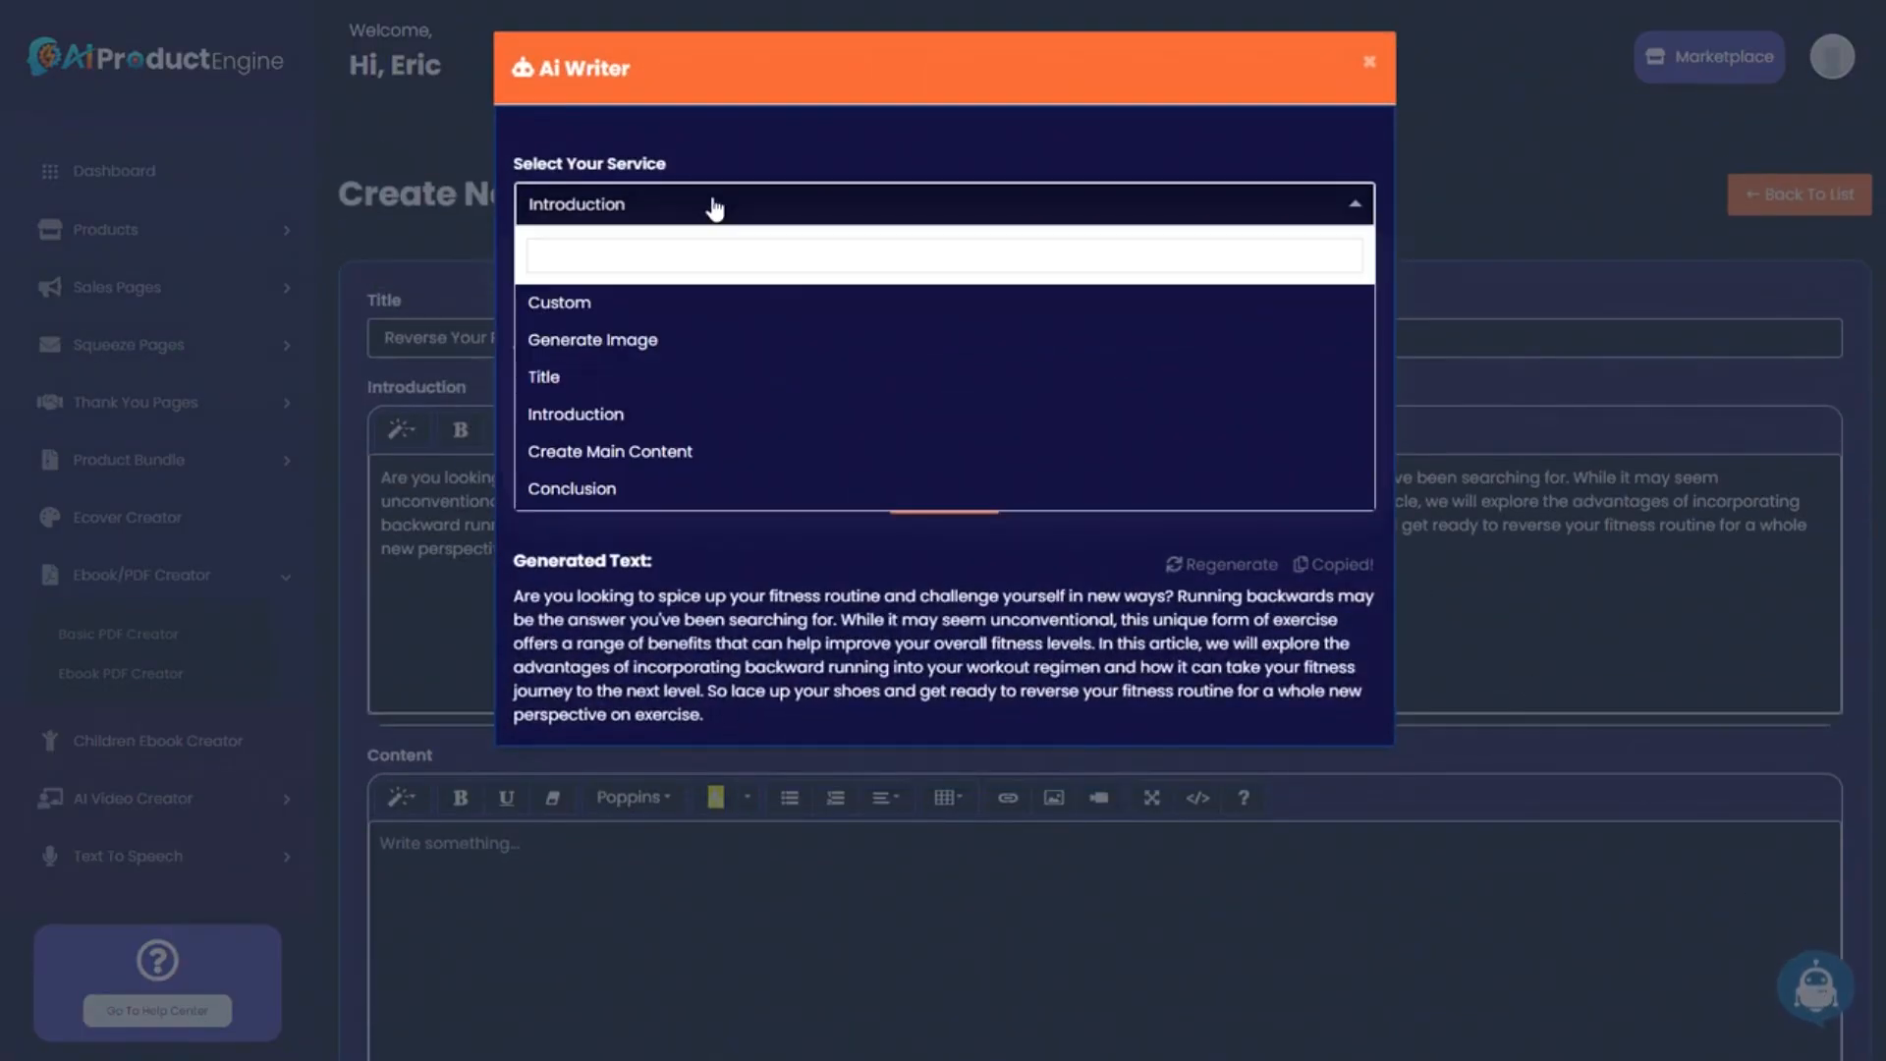
pyautogui.click(674, 452)
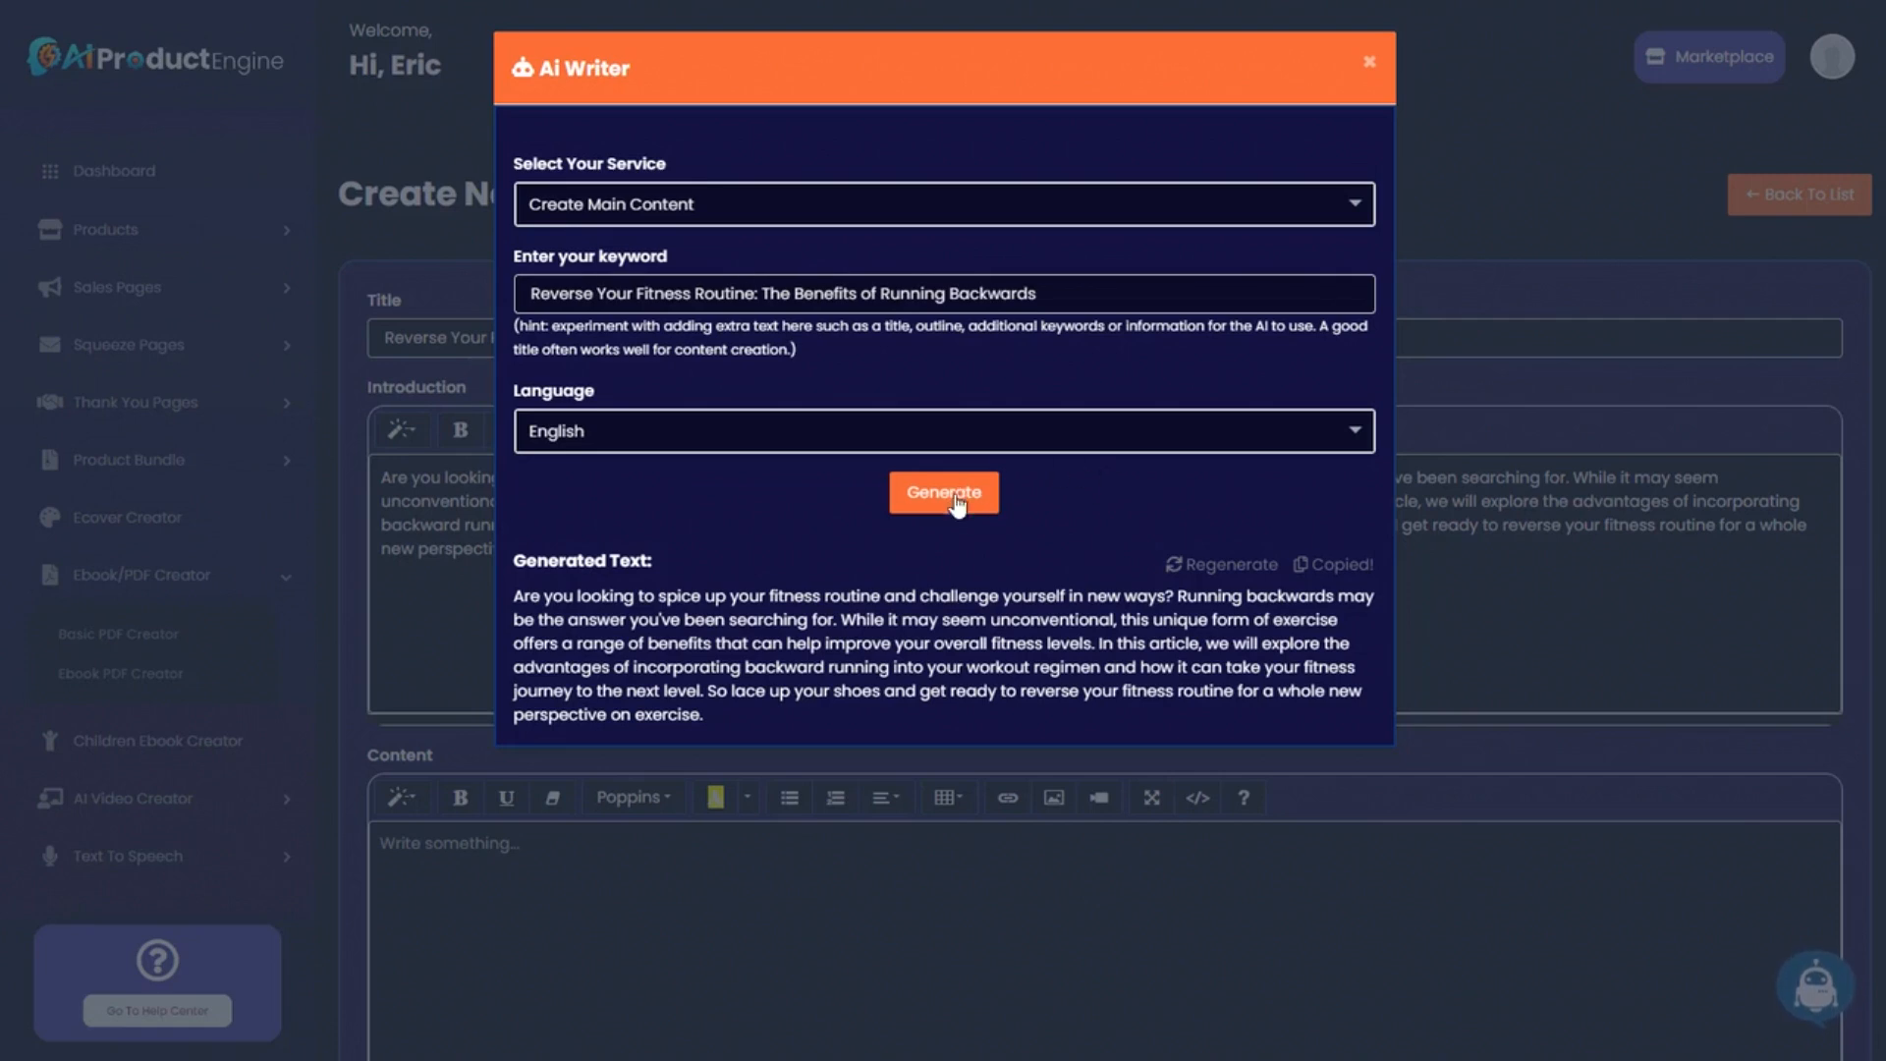
pyautogui.click(959, 494)
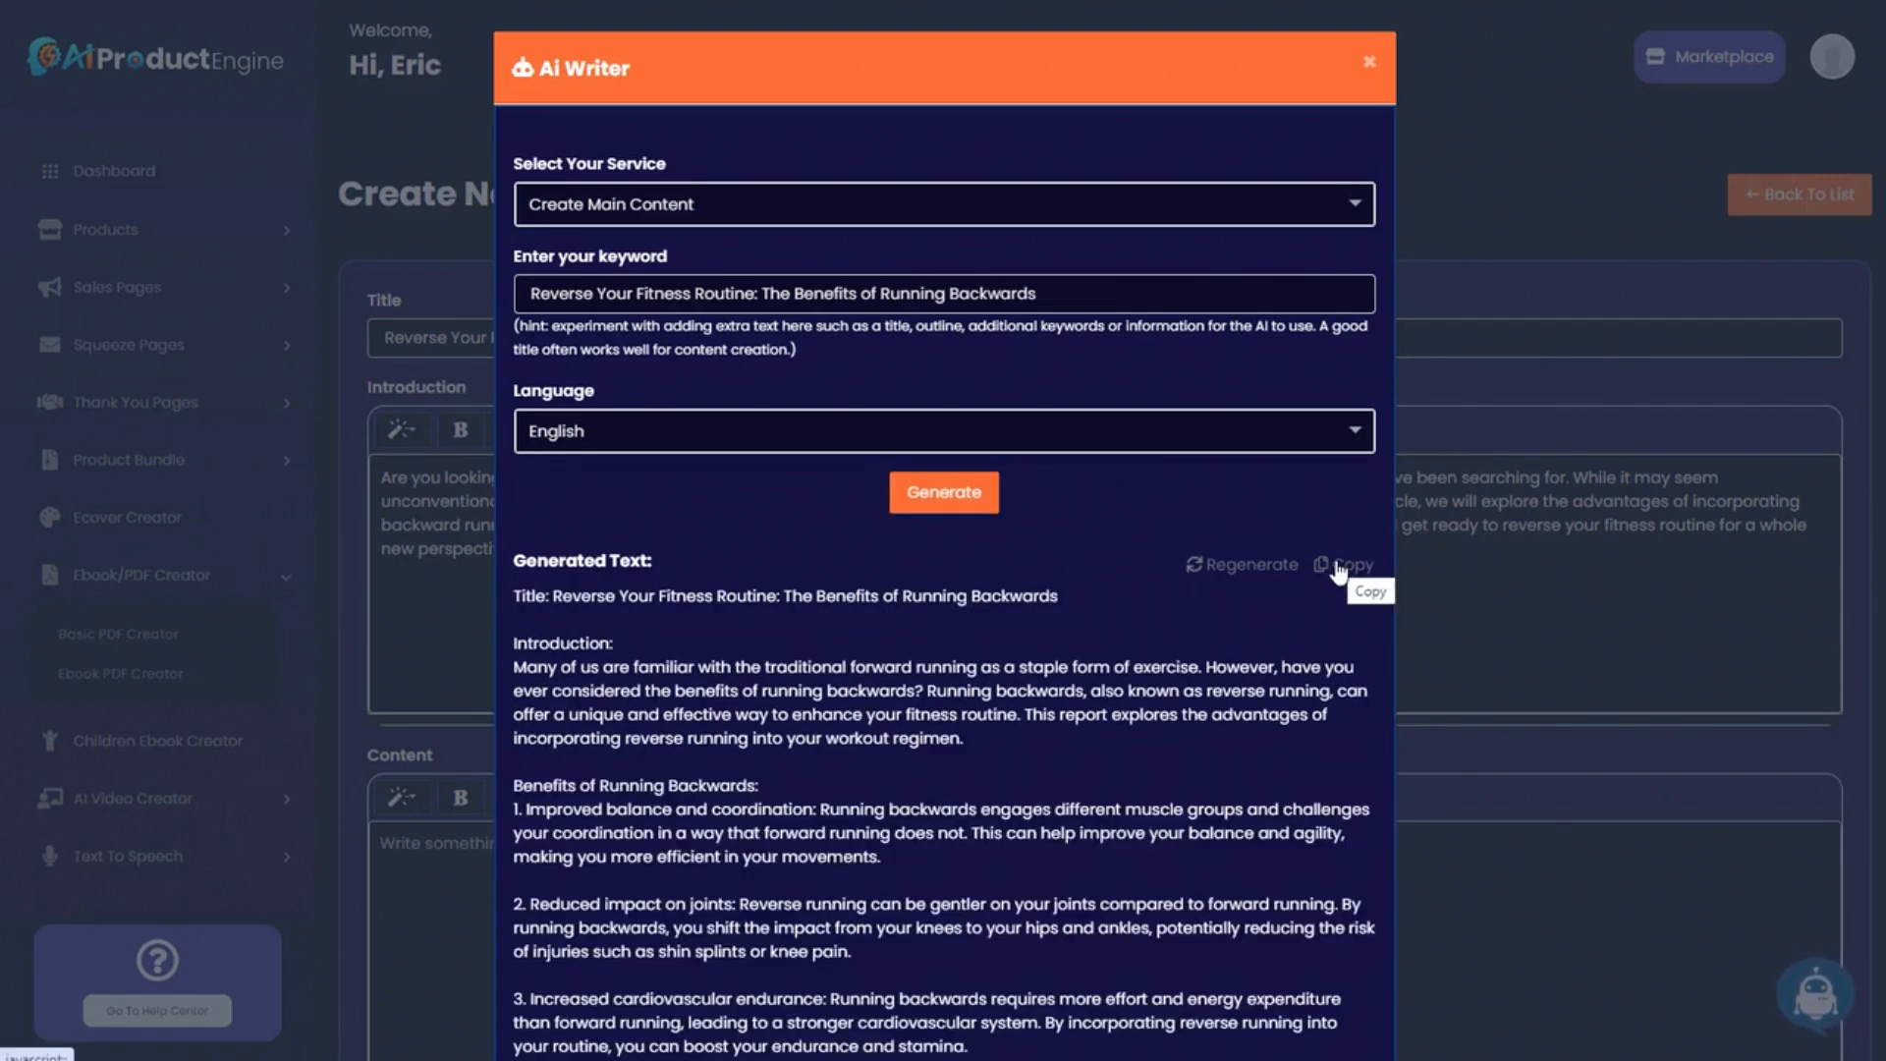
pyautogui.click(1340, 568)
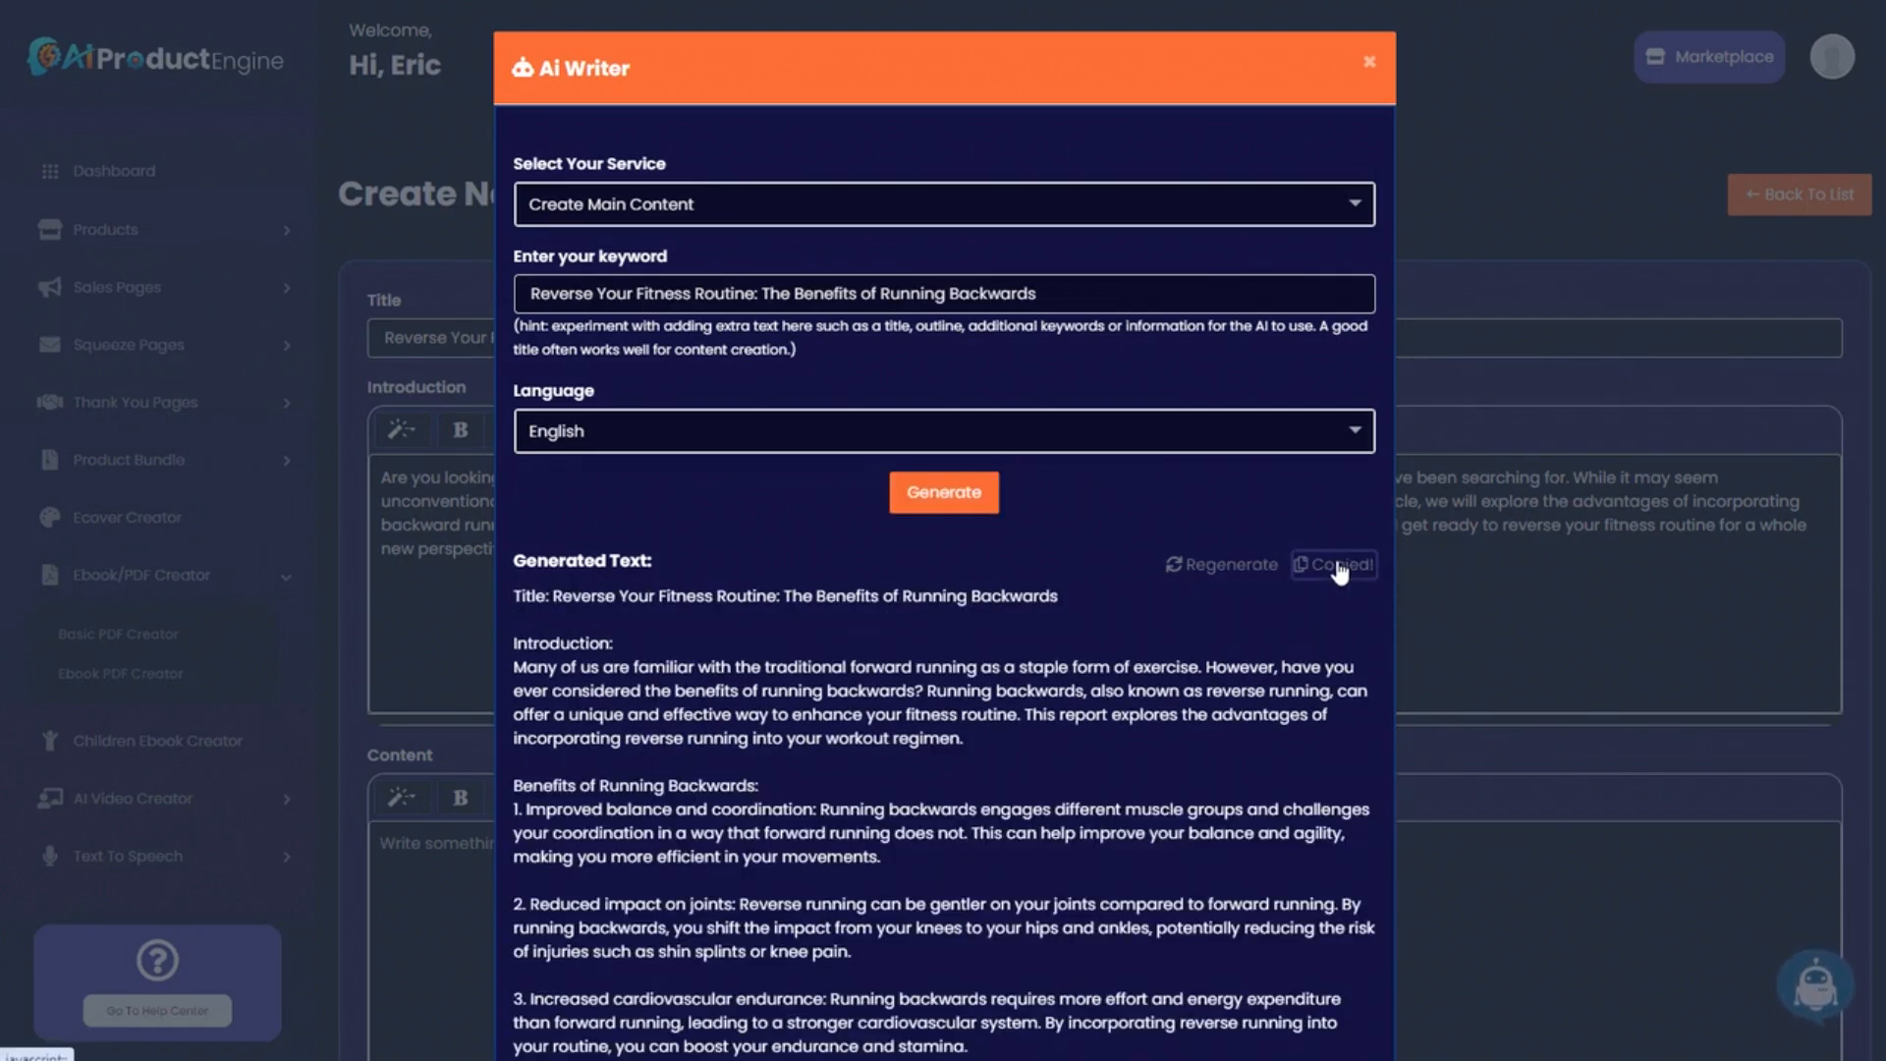
pyautogui.click(1460, 566)
pyautogui.scroll(-3, 590, 757)
pyautogui.click(472, 537)
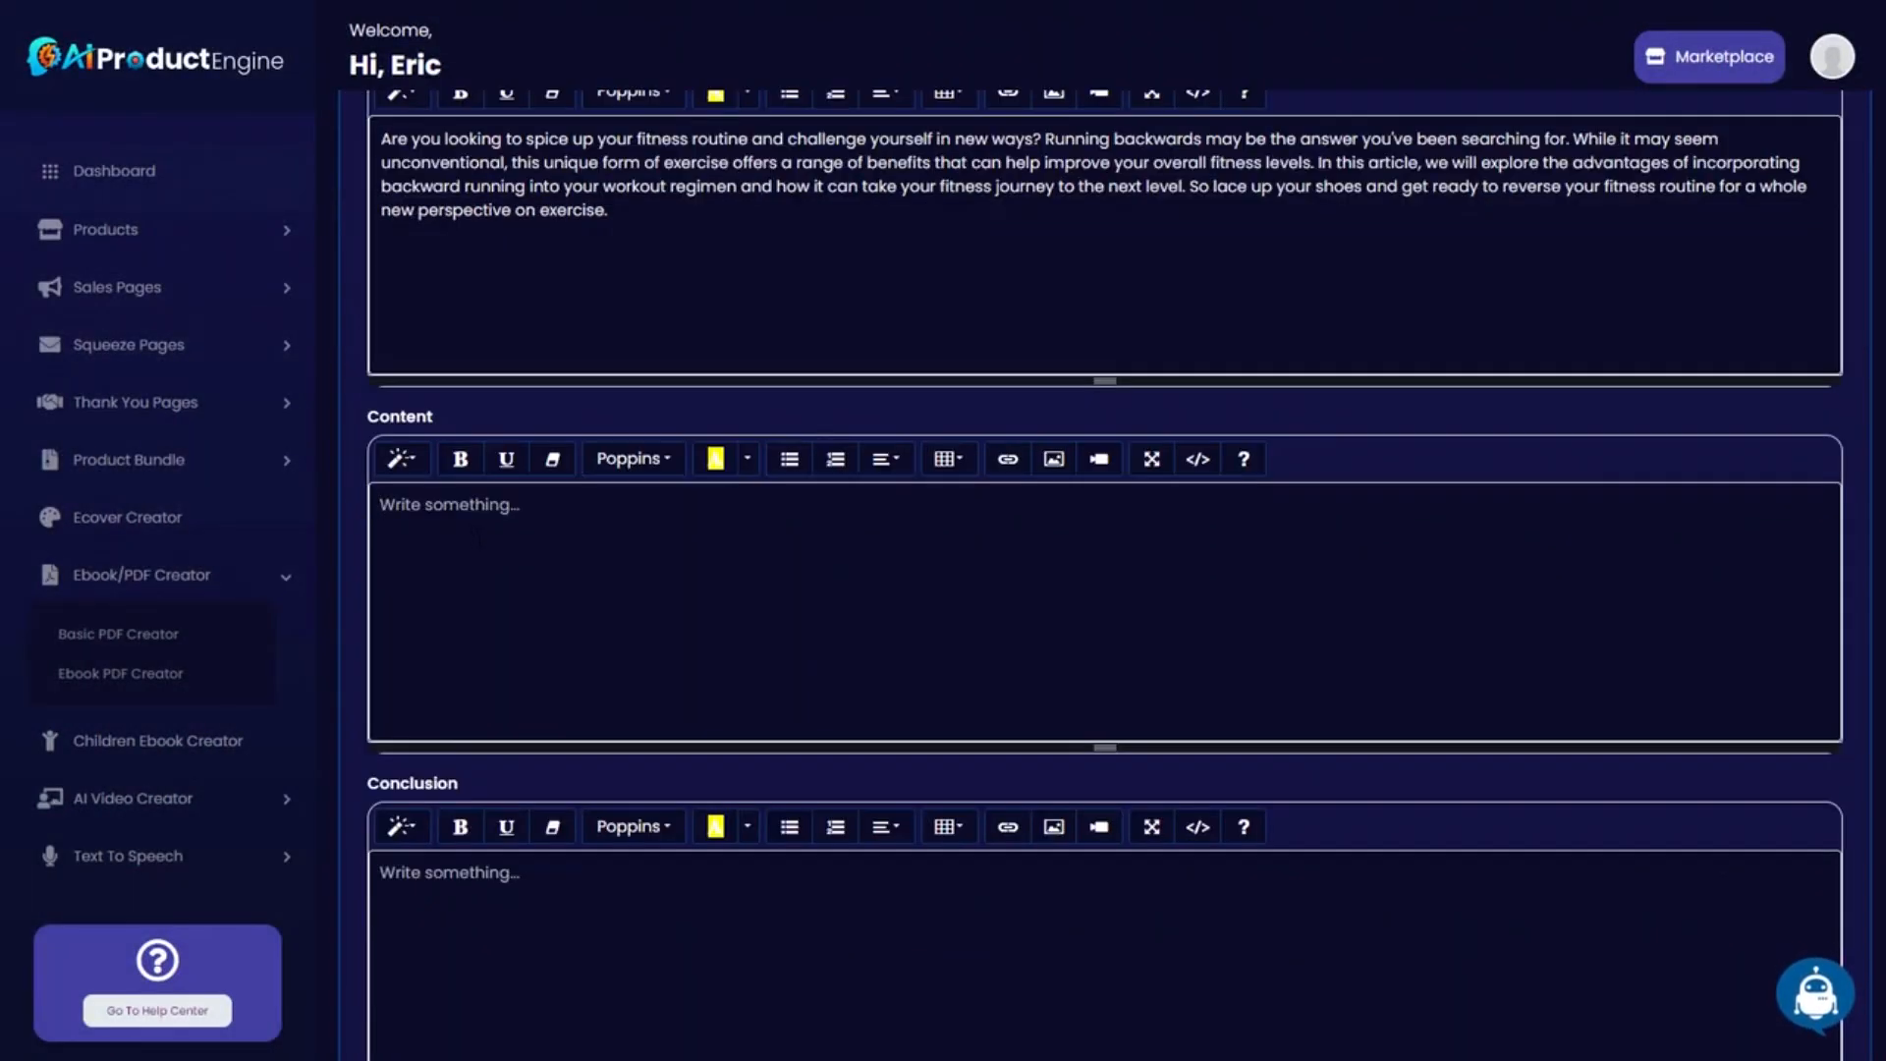
pyautogui.hotkey('ctrl', 'v')
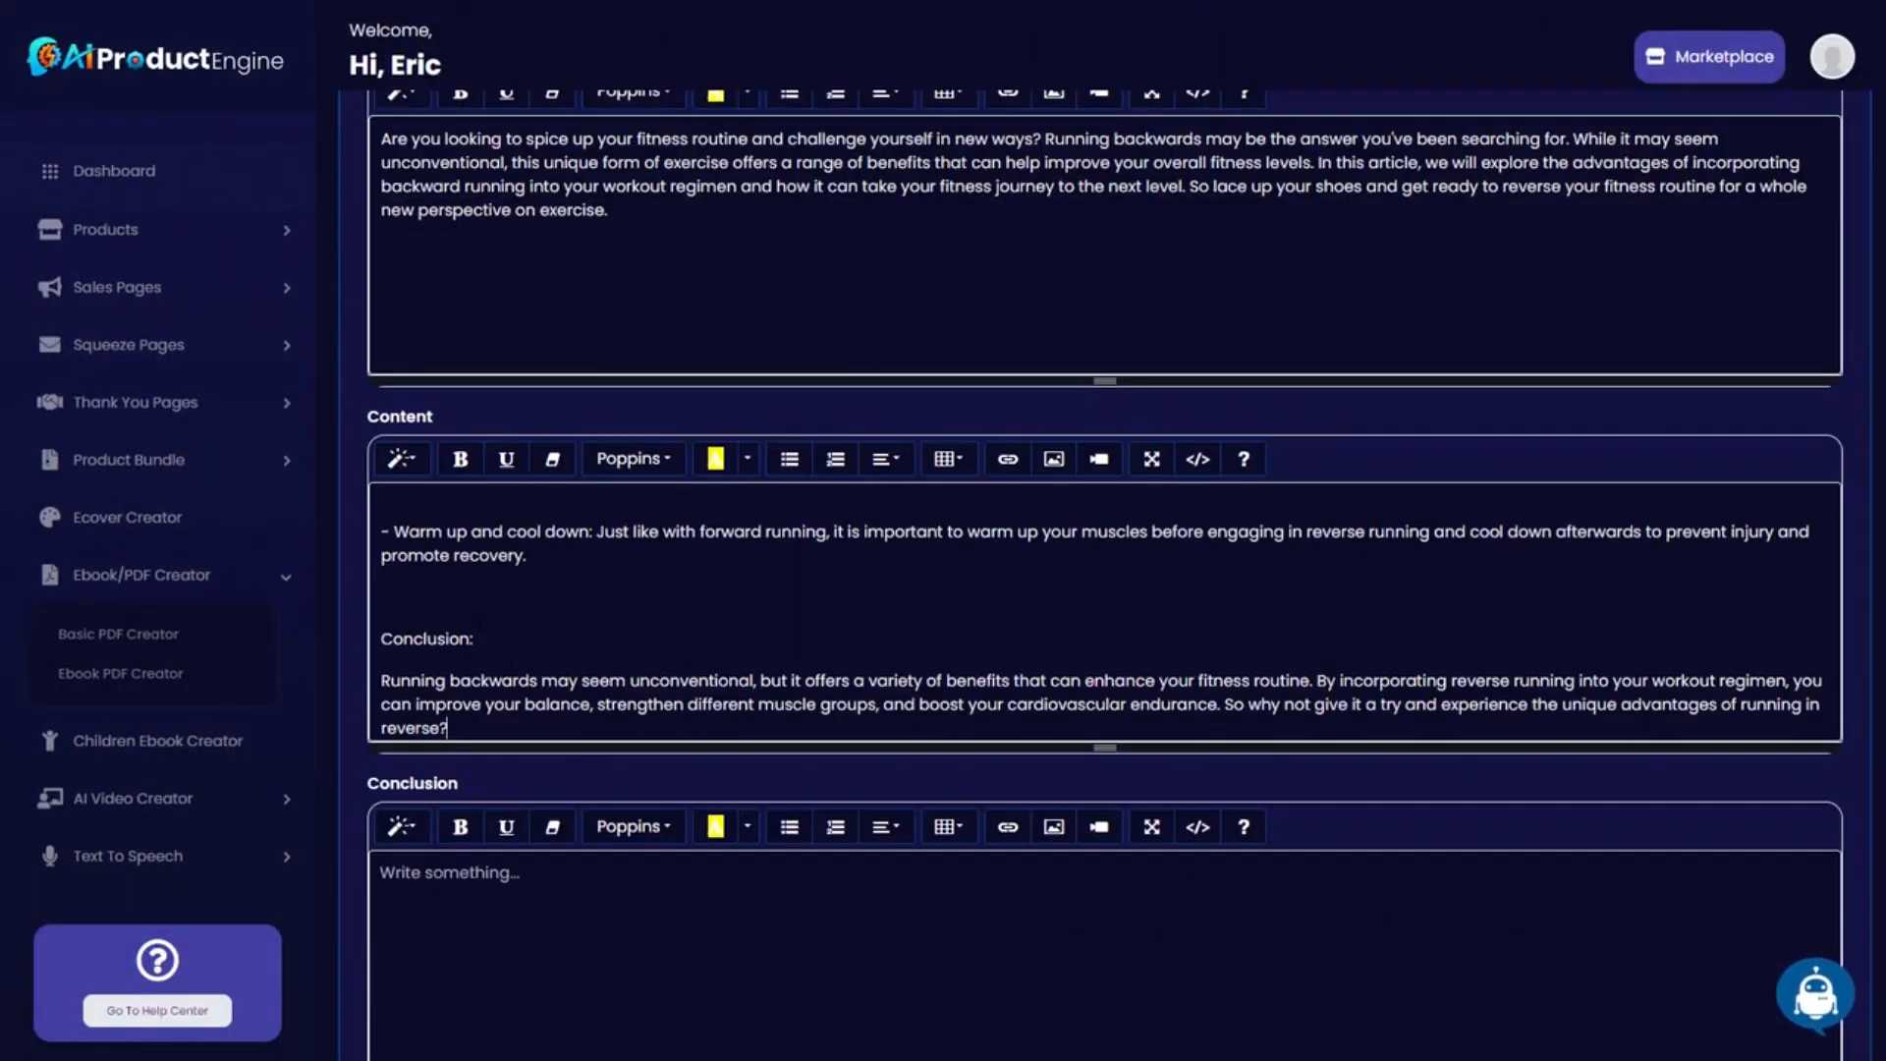
# Delete the Conclusion:, Introduction: and Title labels from the pasted Content text.
pyautogui.moveTo(488, 640); pyautogui.dragTo(381, 640)
pyautogui.press('BackSpace')
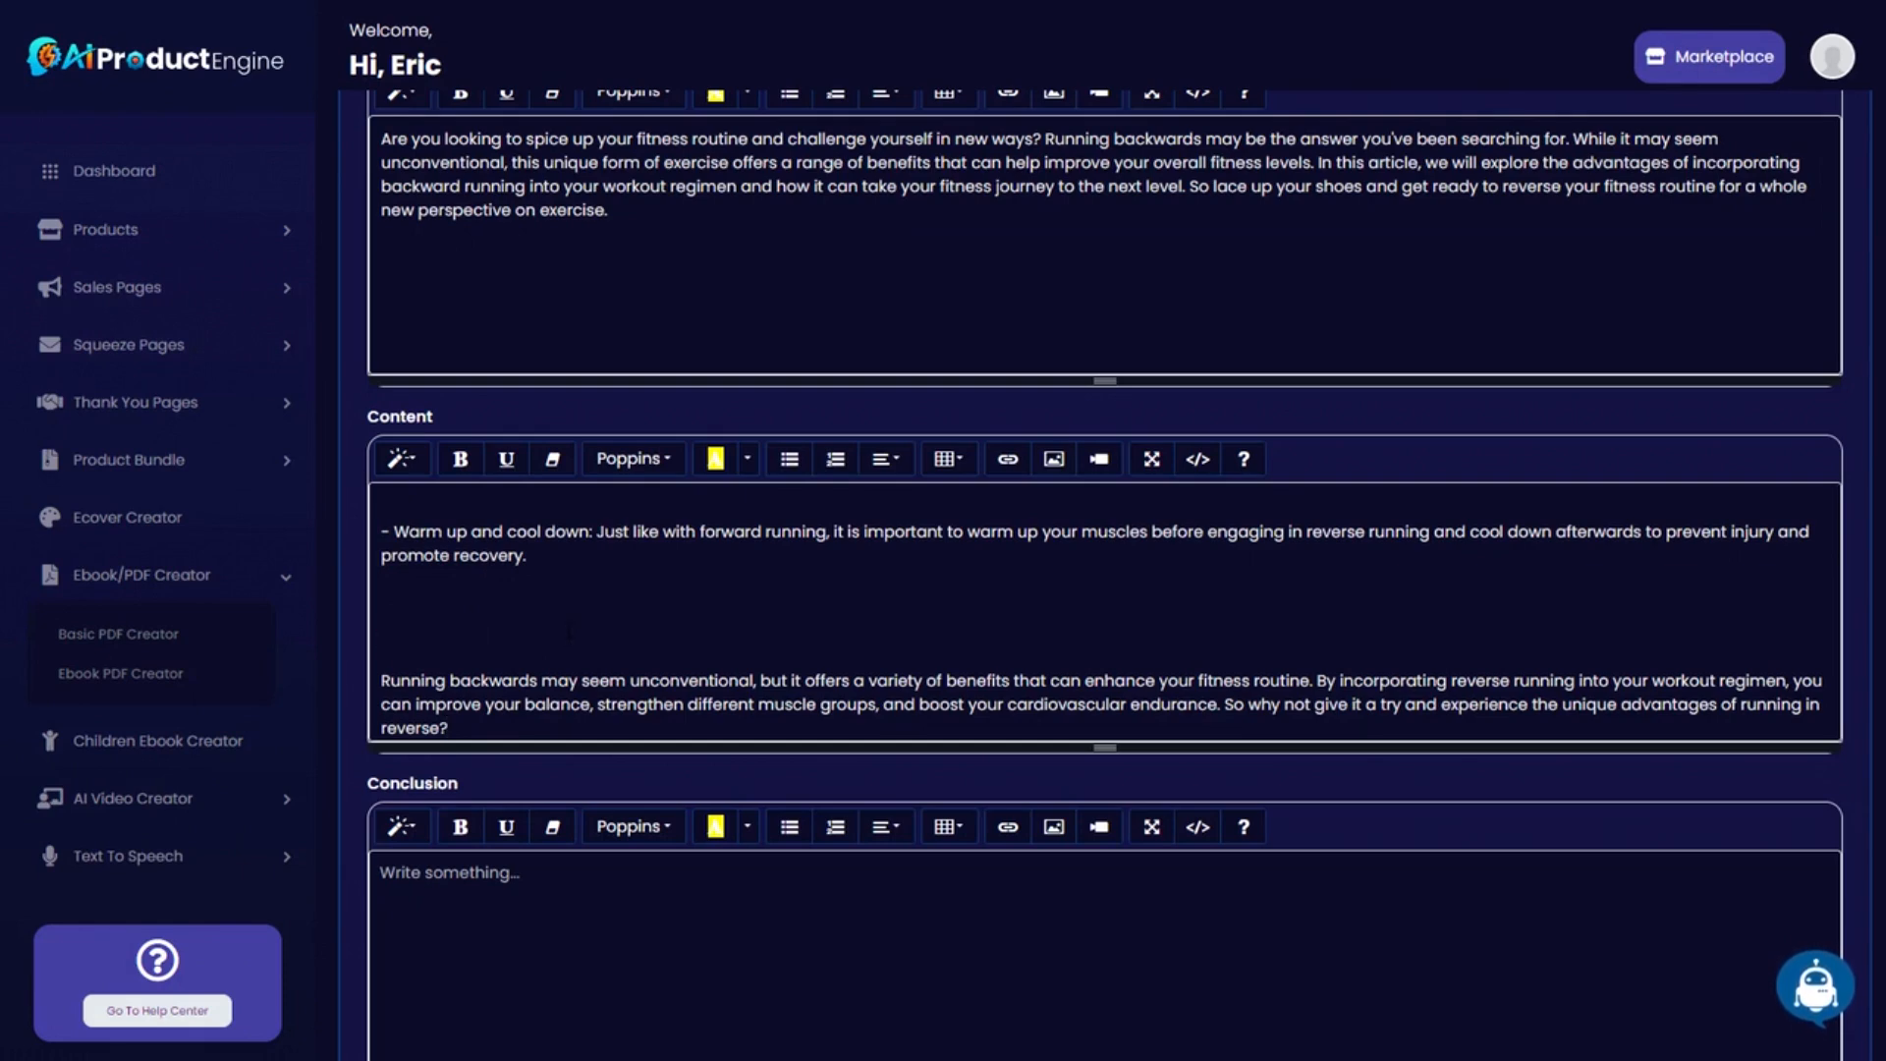
pyautogui.press('BackSpace')
pyautogui.scroll(10, 569, 626)
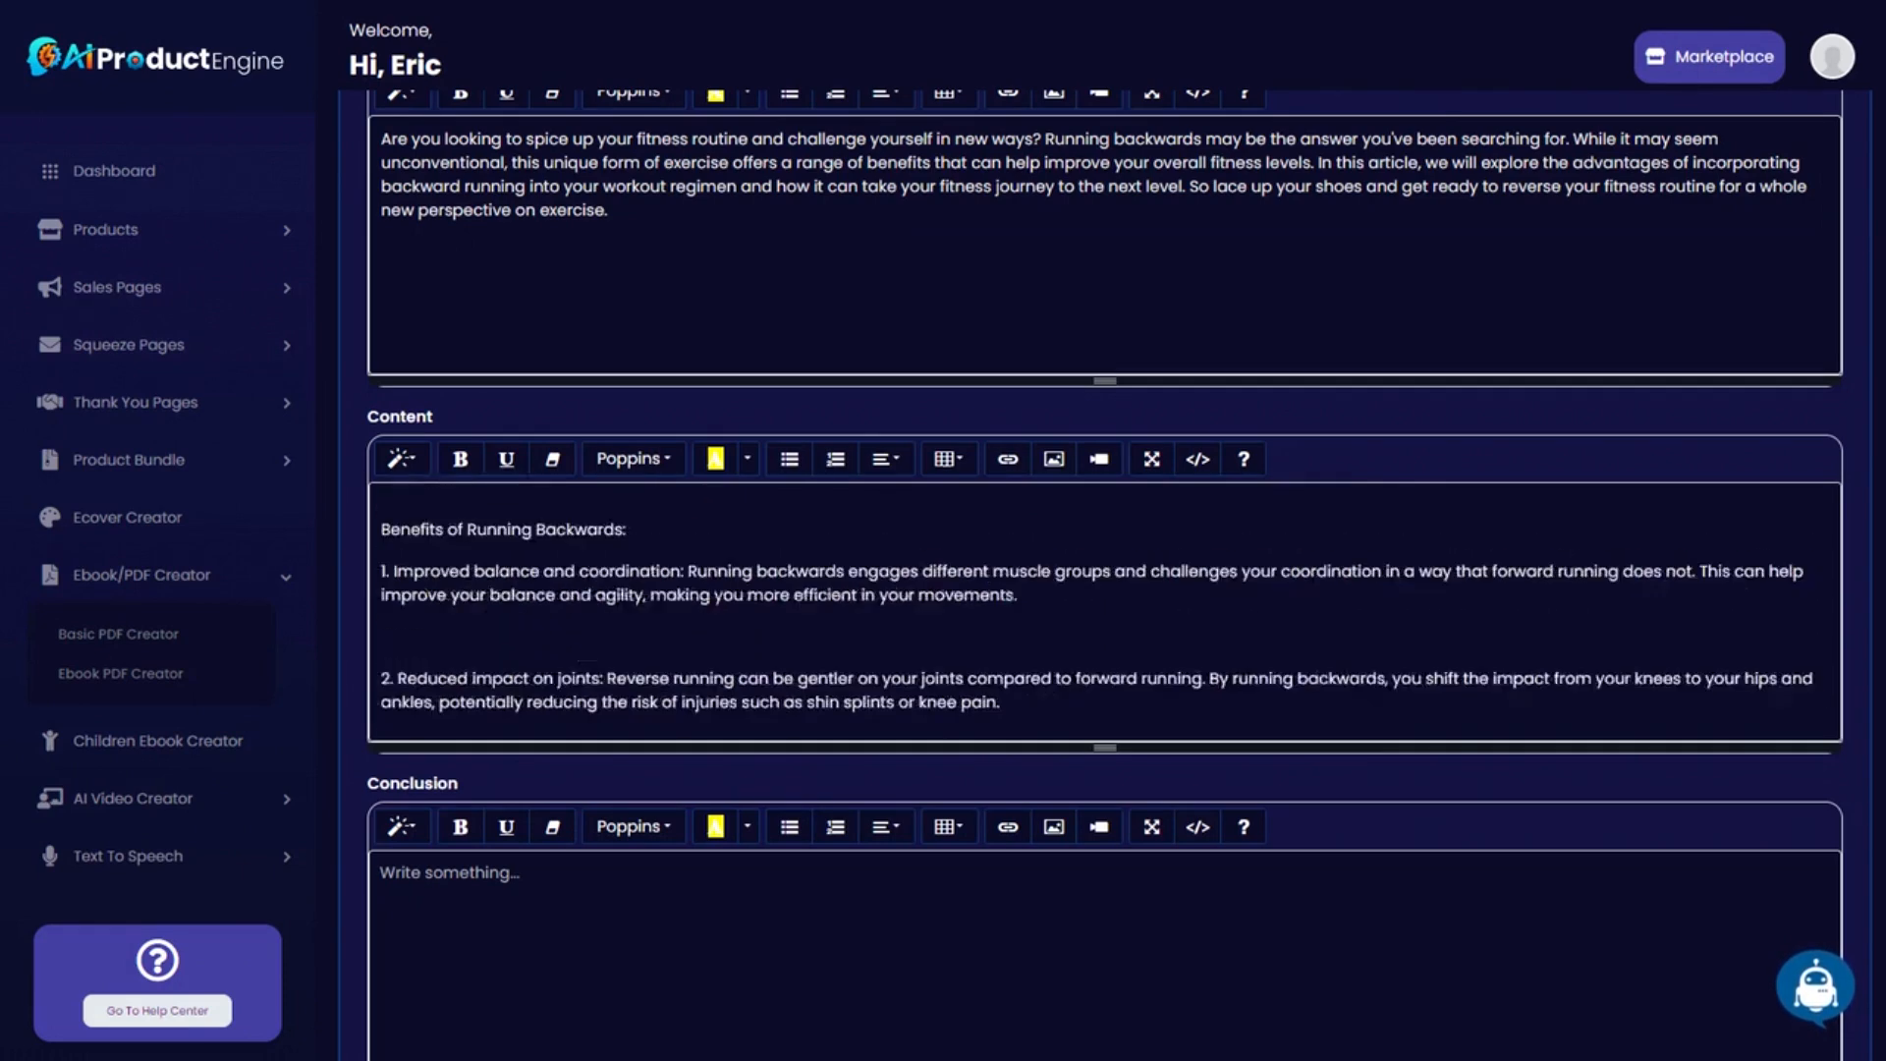
pyautogui.moveTo(507, 929); pyautogui.dragTo(381, 928)
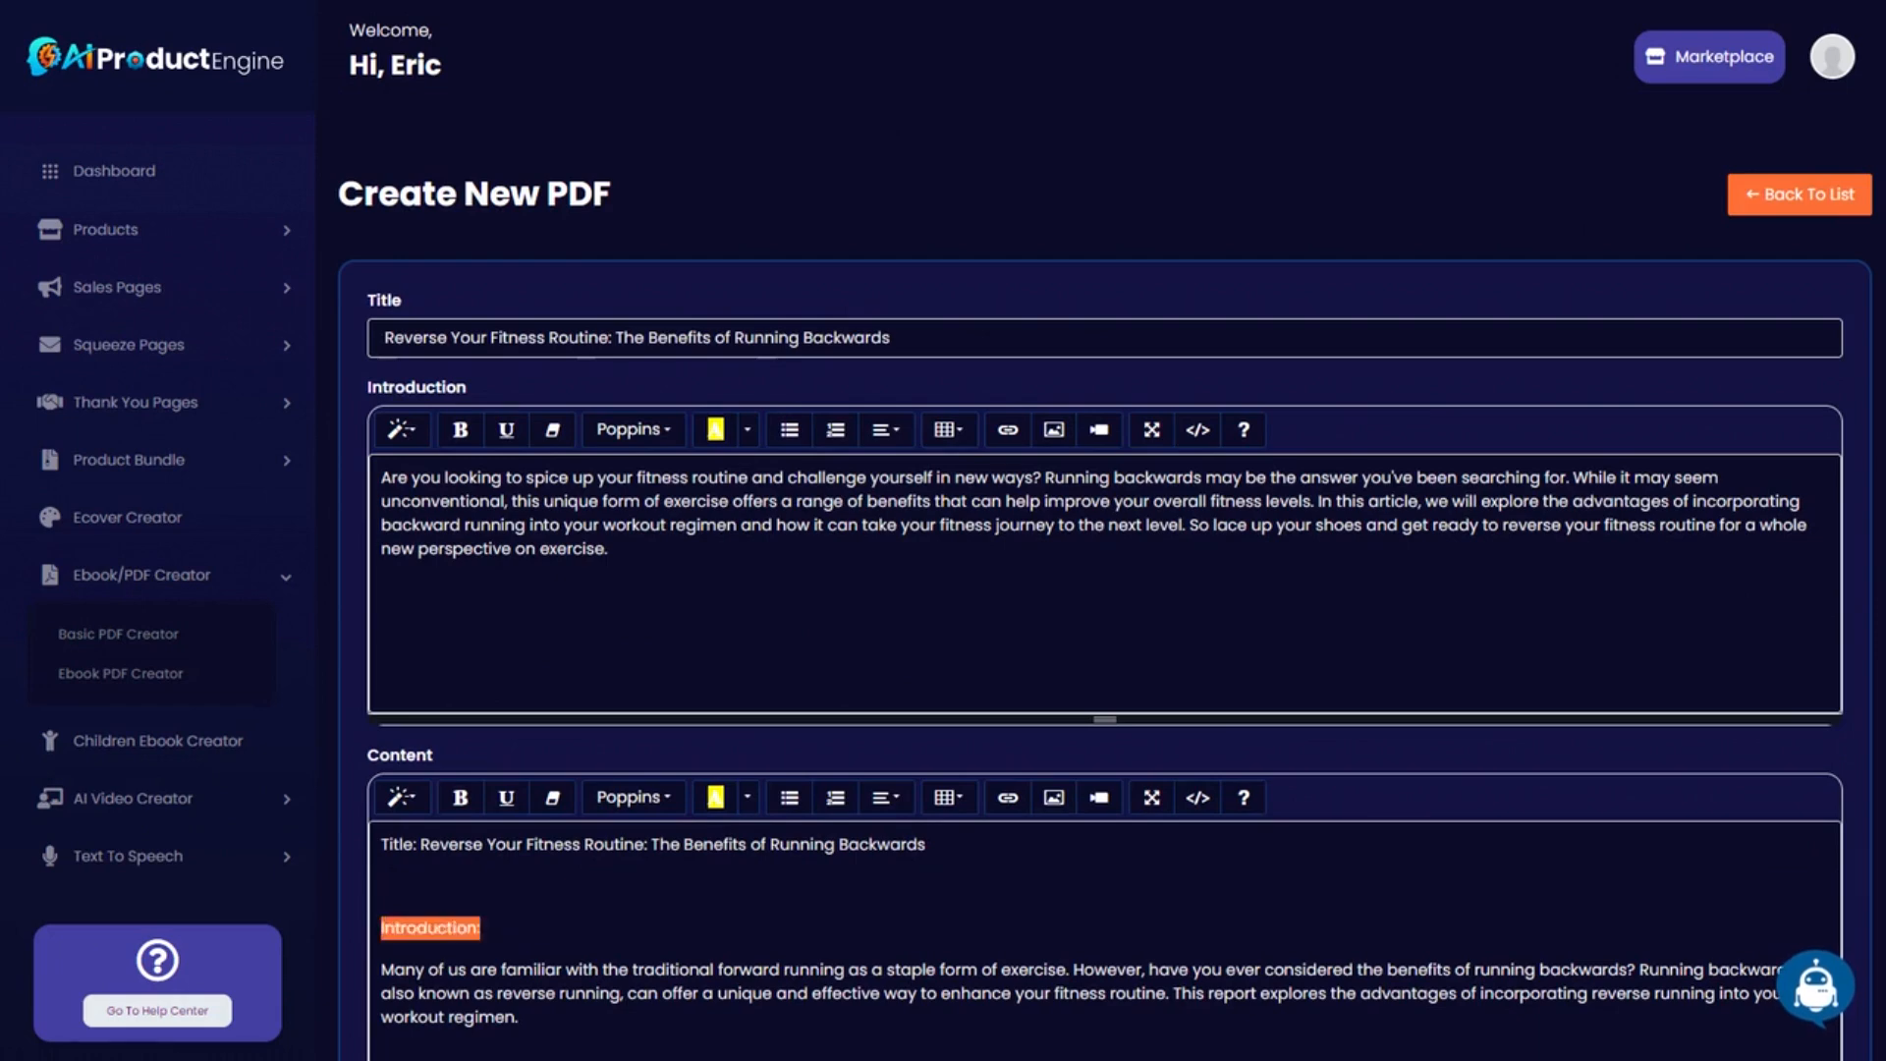
pyautogui.press('BackSpace')
pyautogui.press('BackSpace')
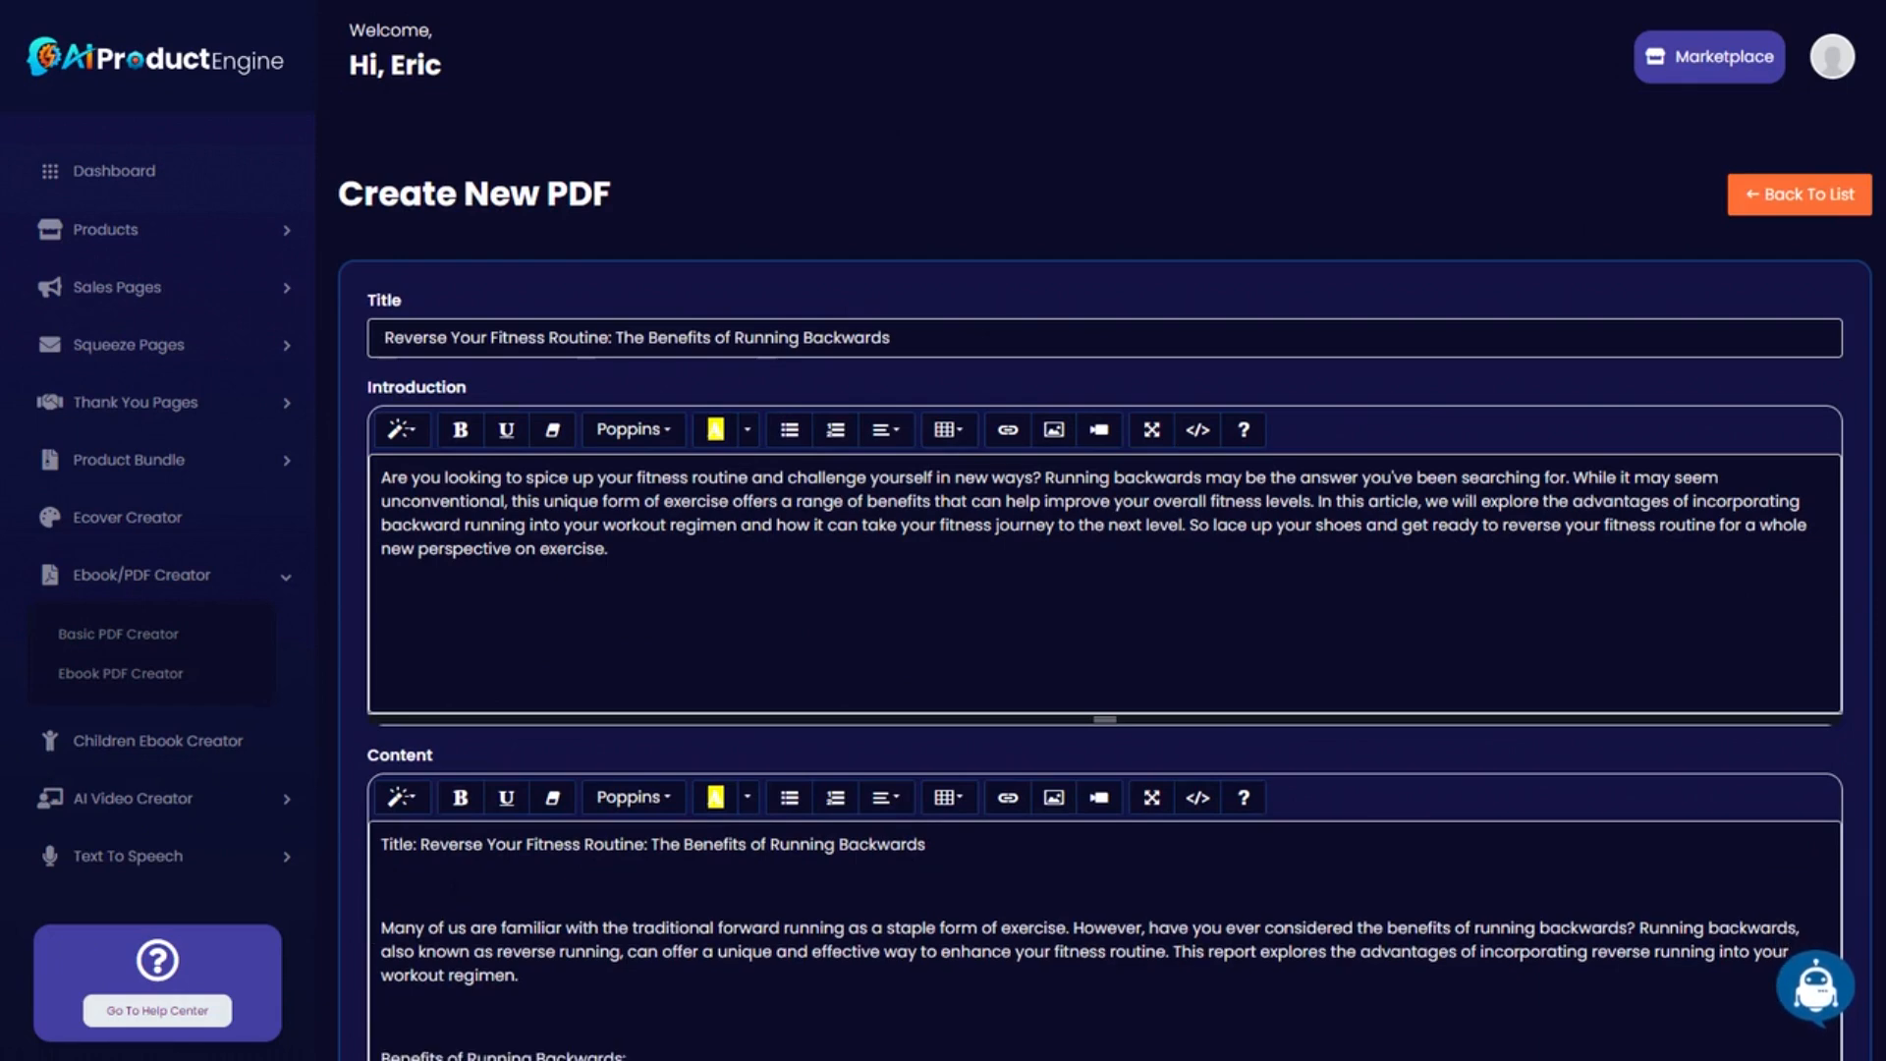
pyautogui.moveTo(927, 845); pyautogui.dragTo(381, 845)
pyautogui.press('BackSpace')
# Make the 'Benefits of Running Backwards:' heading bold and underlined.
pyautogui.scroll(-1, 1105, 590)
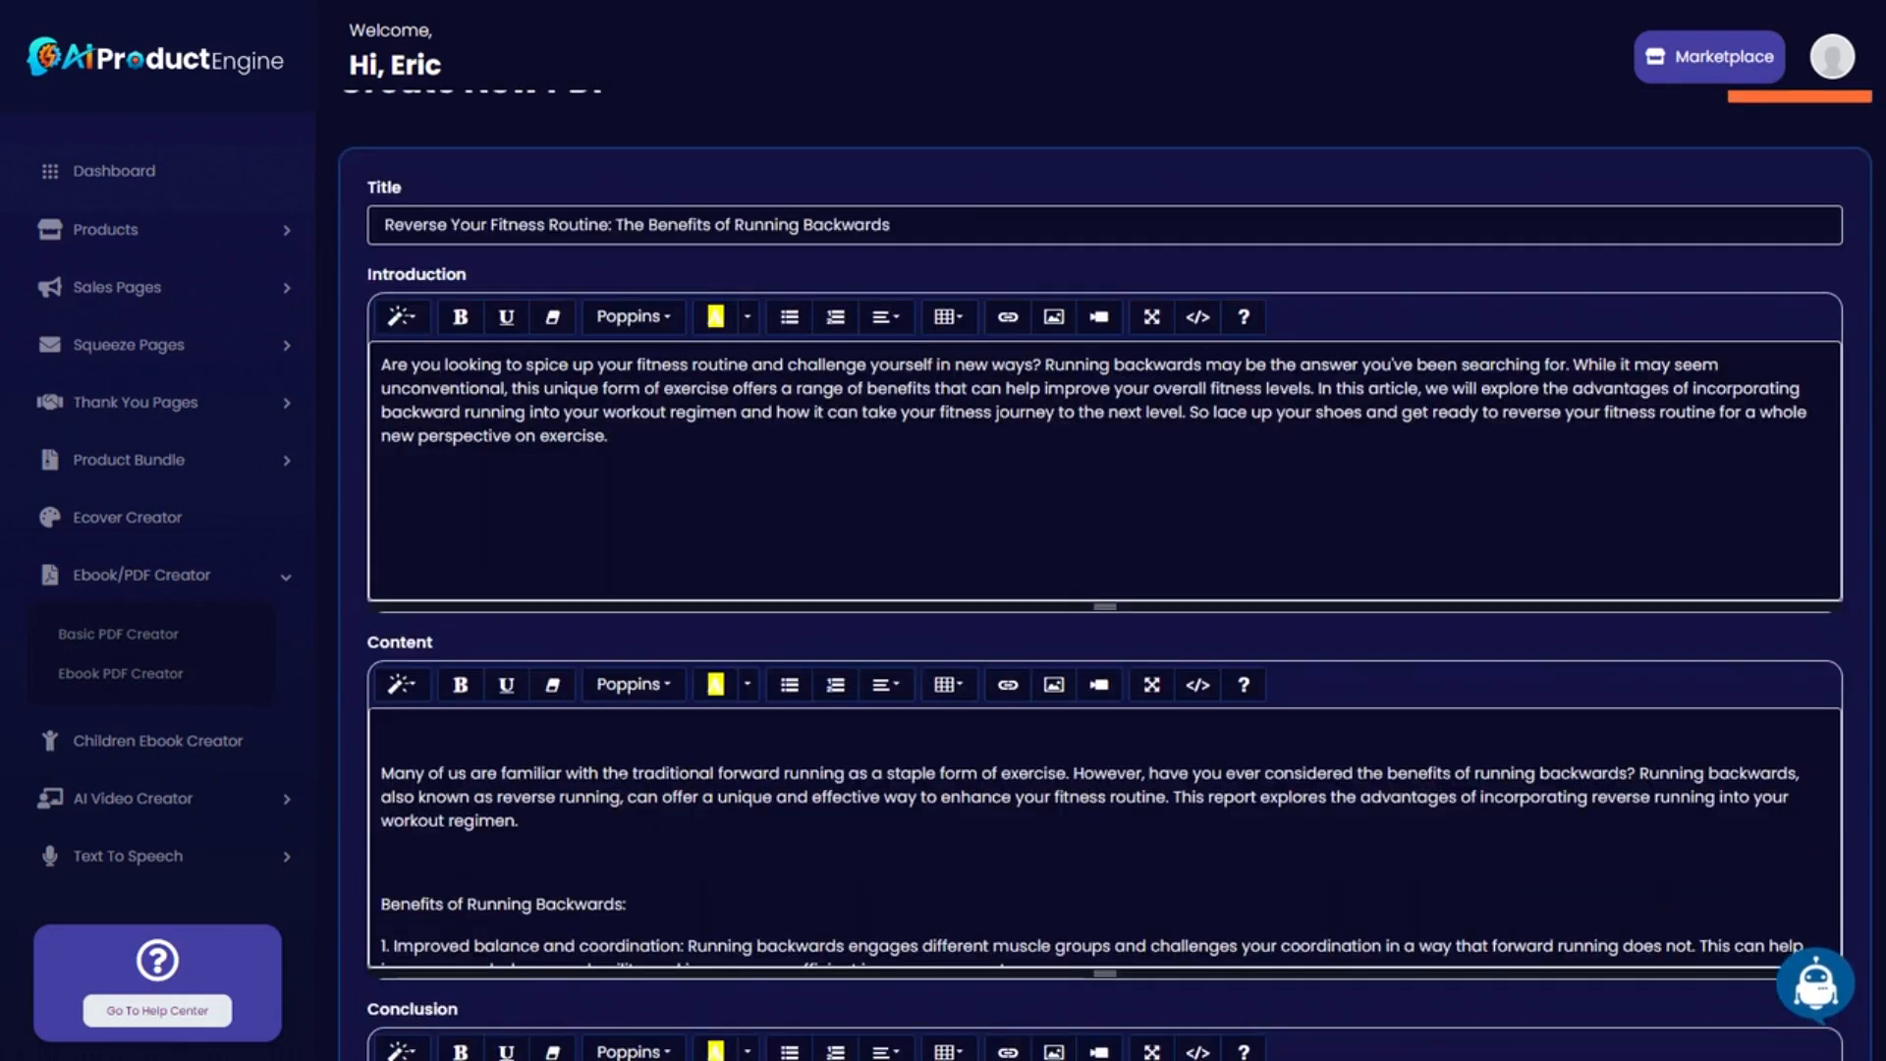
pyautogui.scroll(-12, 1105, 727)
pyautogui.scroll(6, 1105, 628)
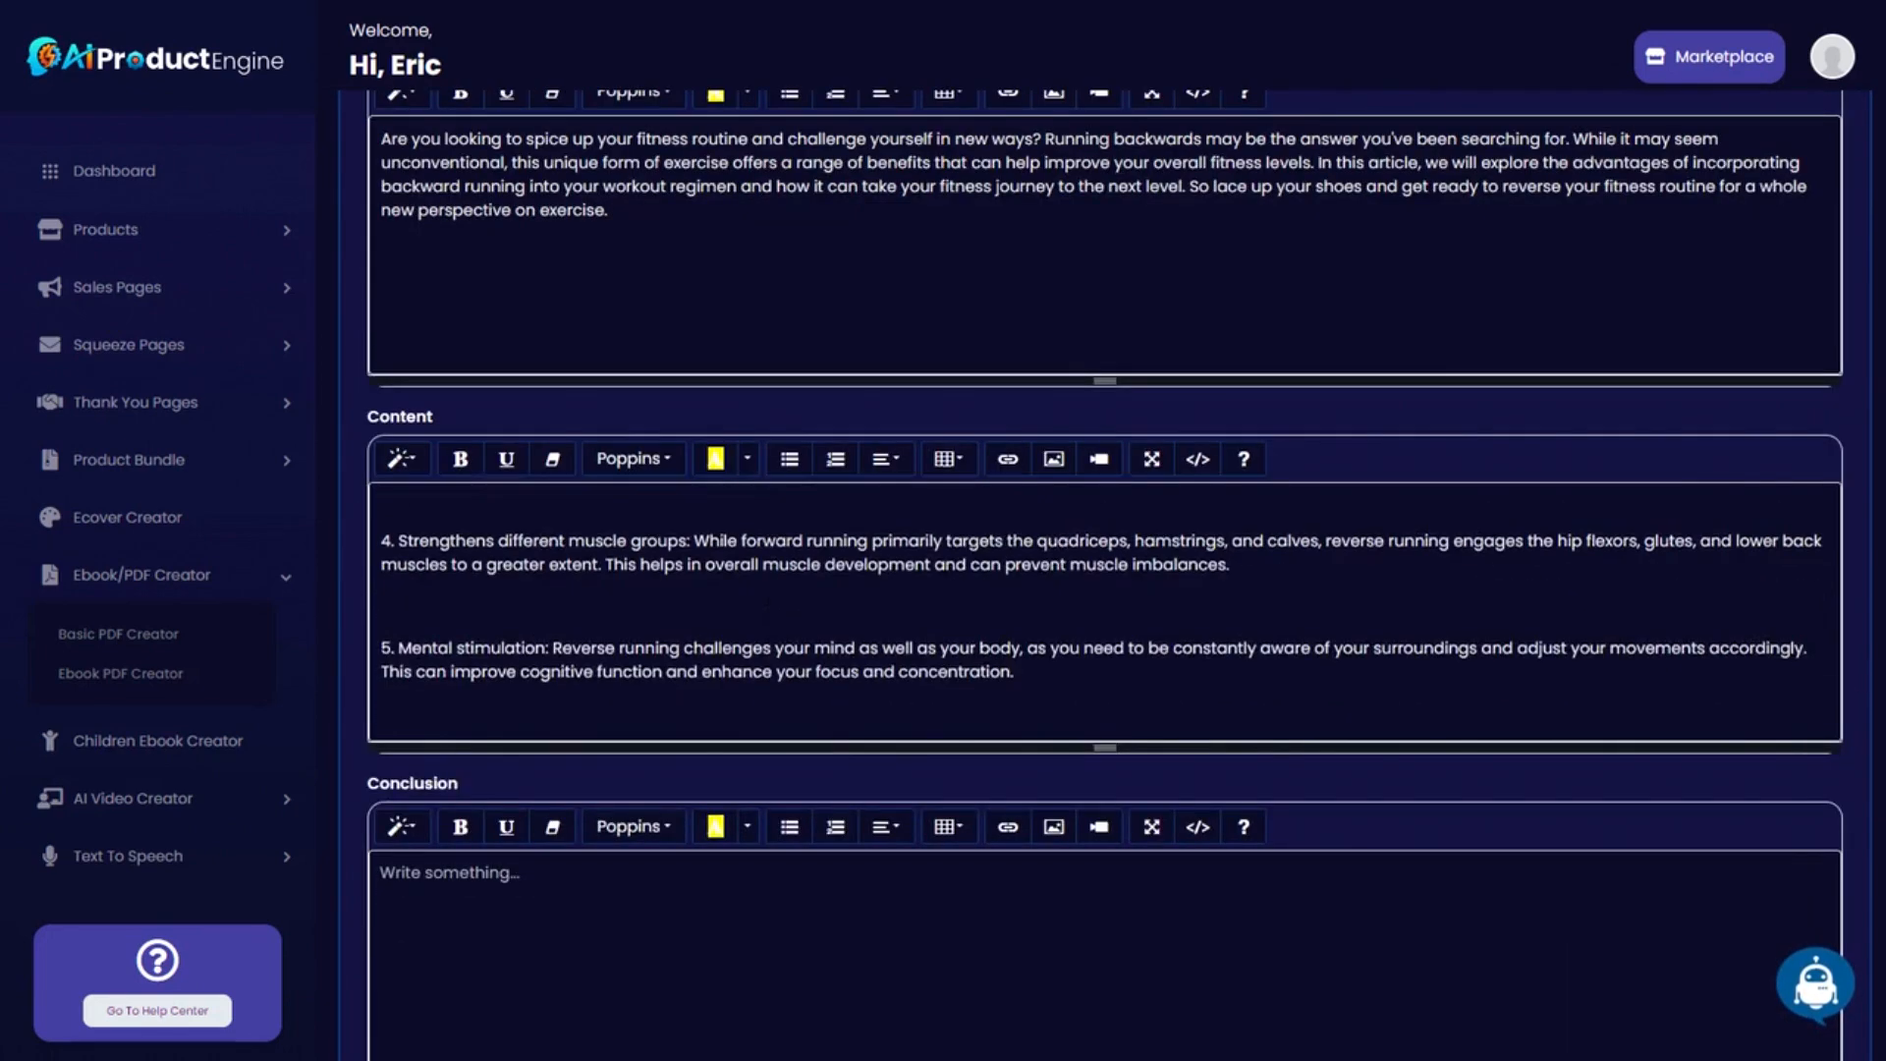
pyautogui.scroll(5, 698, 609)
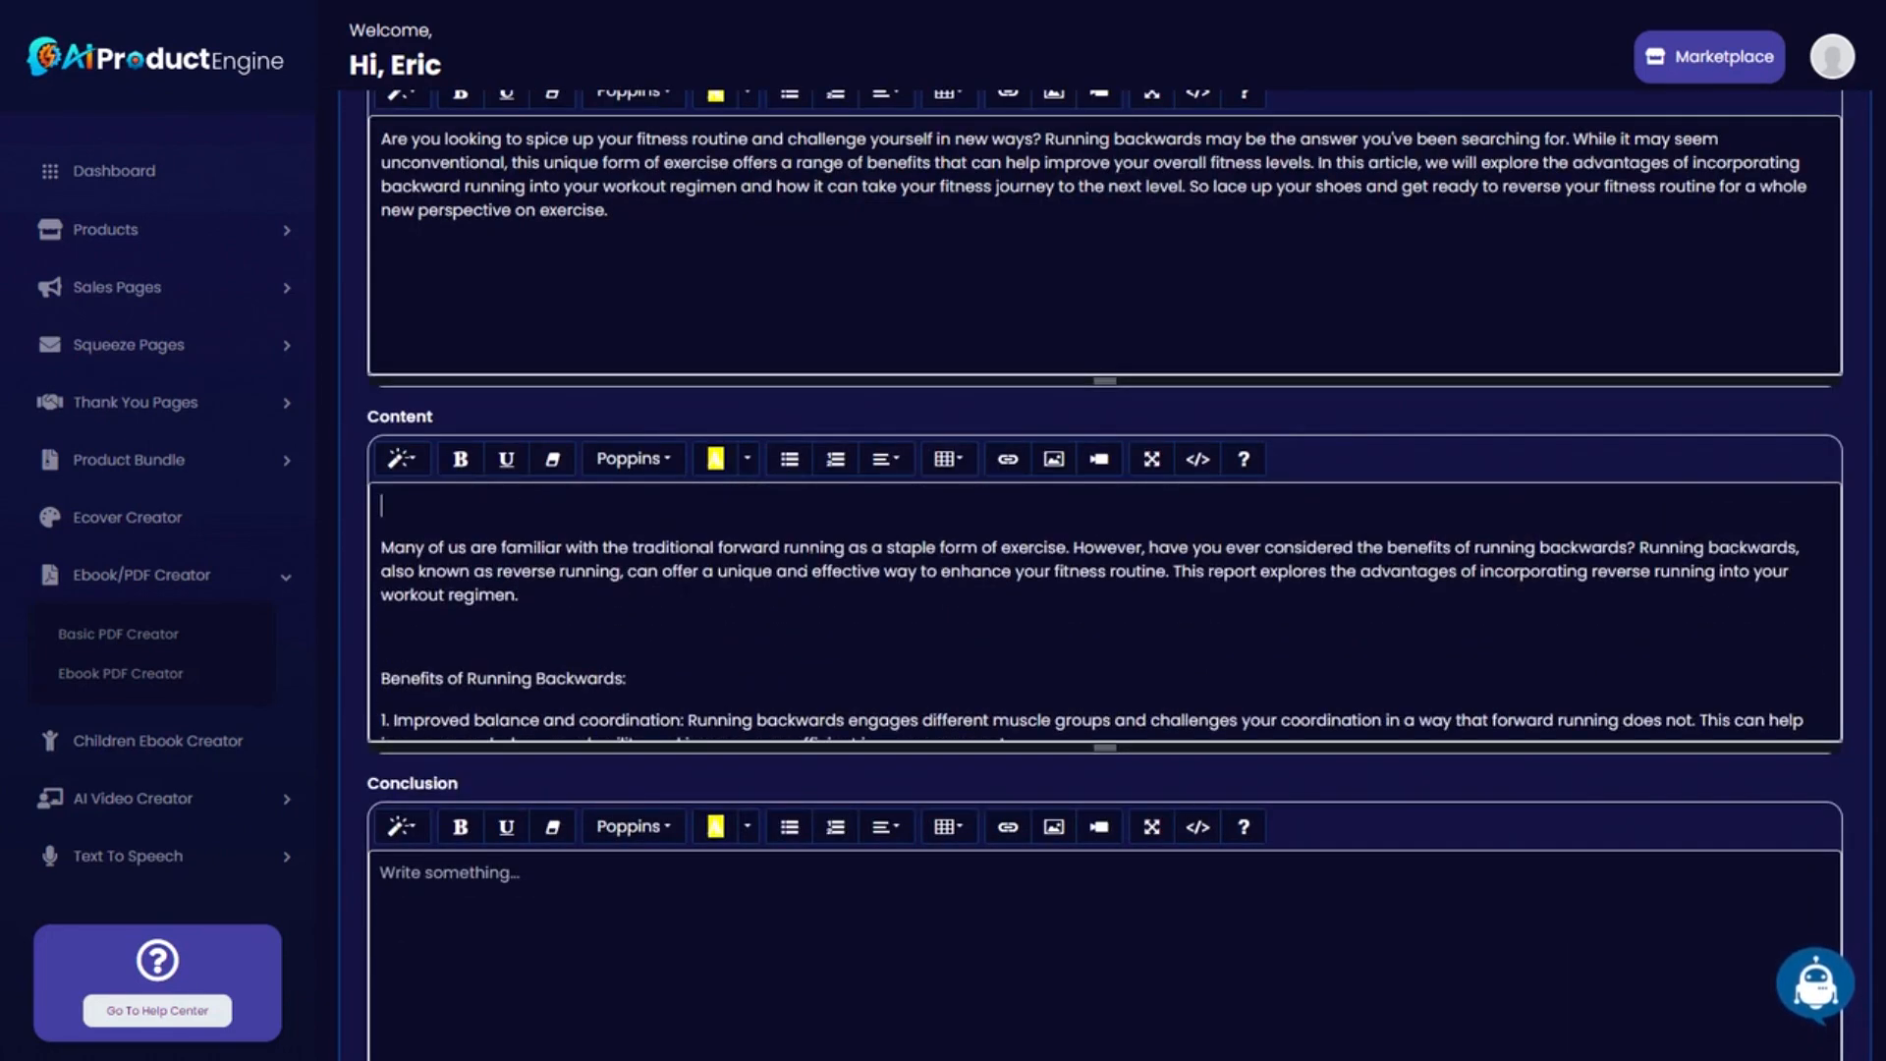
pyautogui.scroll(2, 821, 632)
pyautogui.scroll(-2, 349, 721)
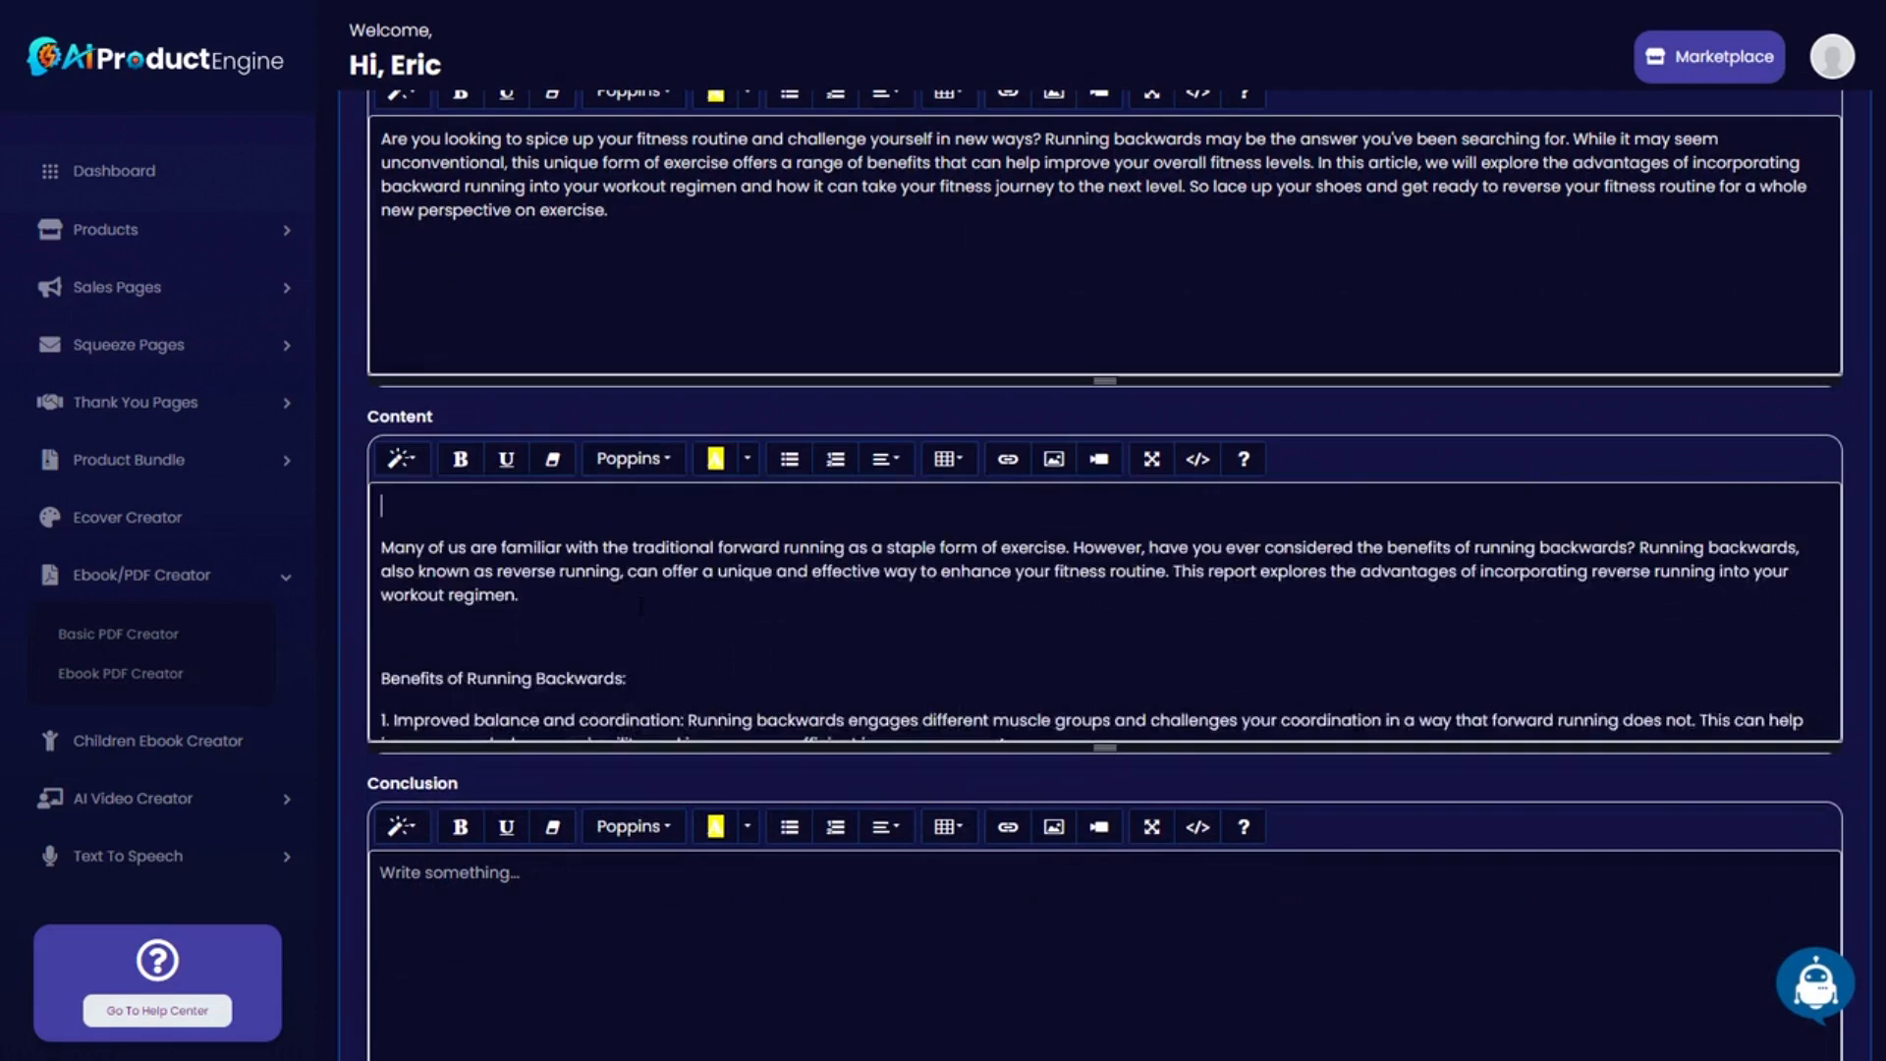
pyautogui.scroll(-5, 1106, 609)
pyautogui.scroll(5, 593, 616)
pyautogui.moveTo(626, 678); pyautogui.dragTo(381, 678)
pyautogui.click(460, 459)
pyautogui.click(507, 458)
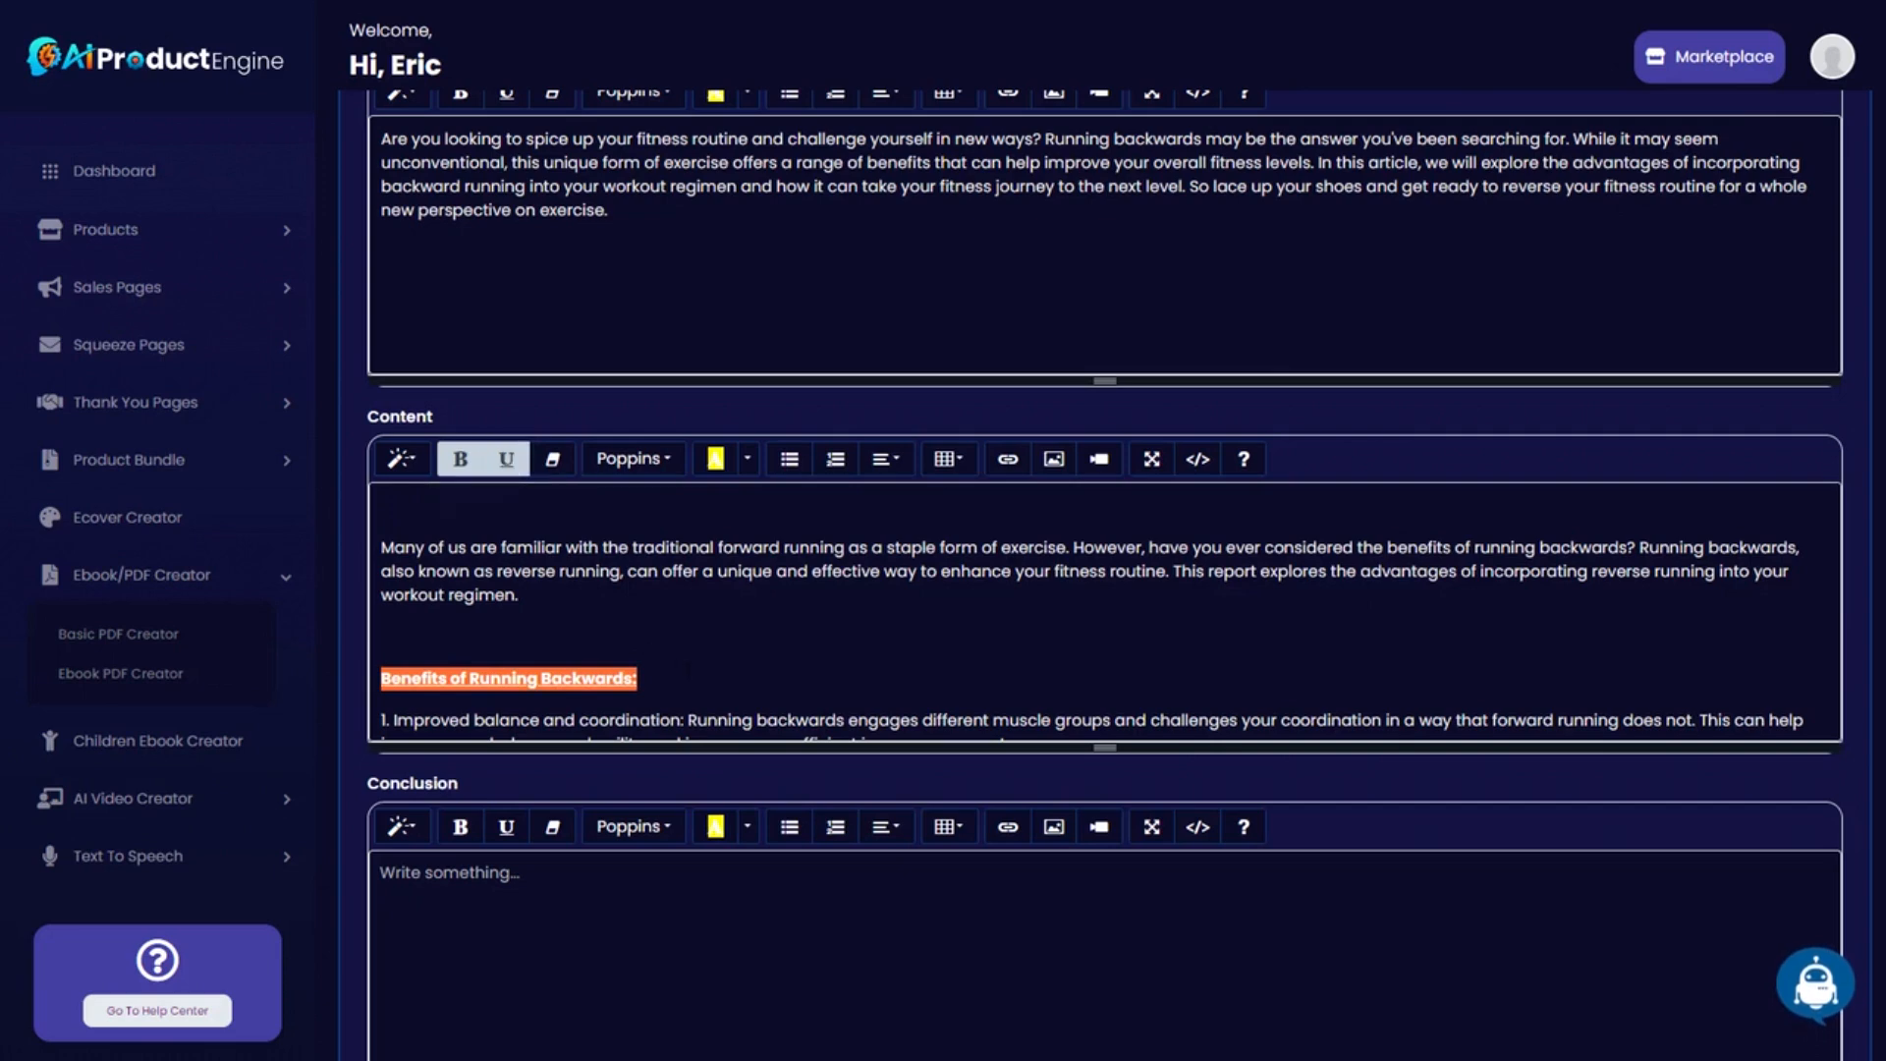
pyautogui.scroll(-1, 1105, 550)
pyautogui.scroll(-1, 1105, 501)
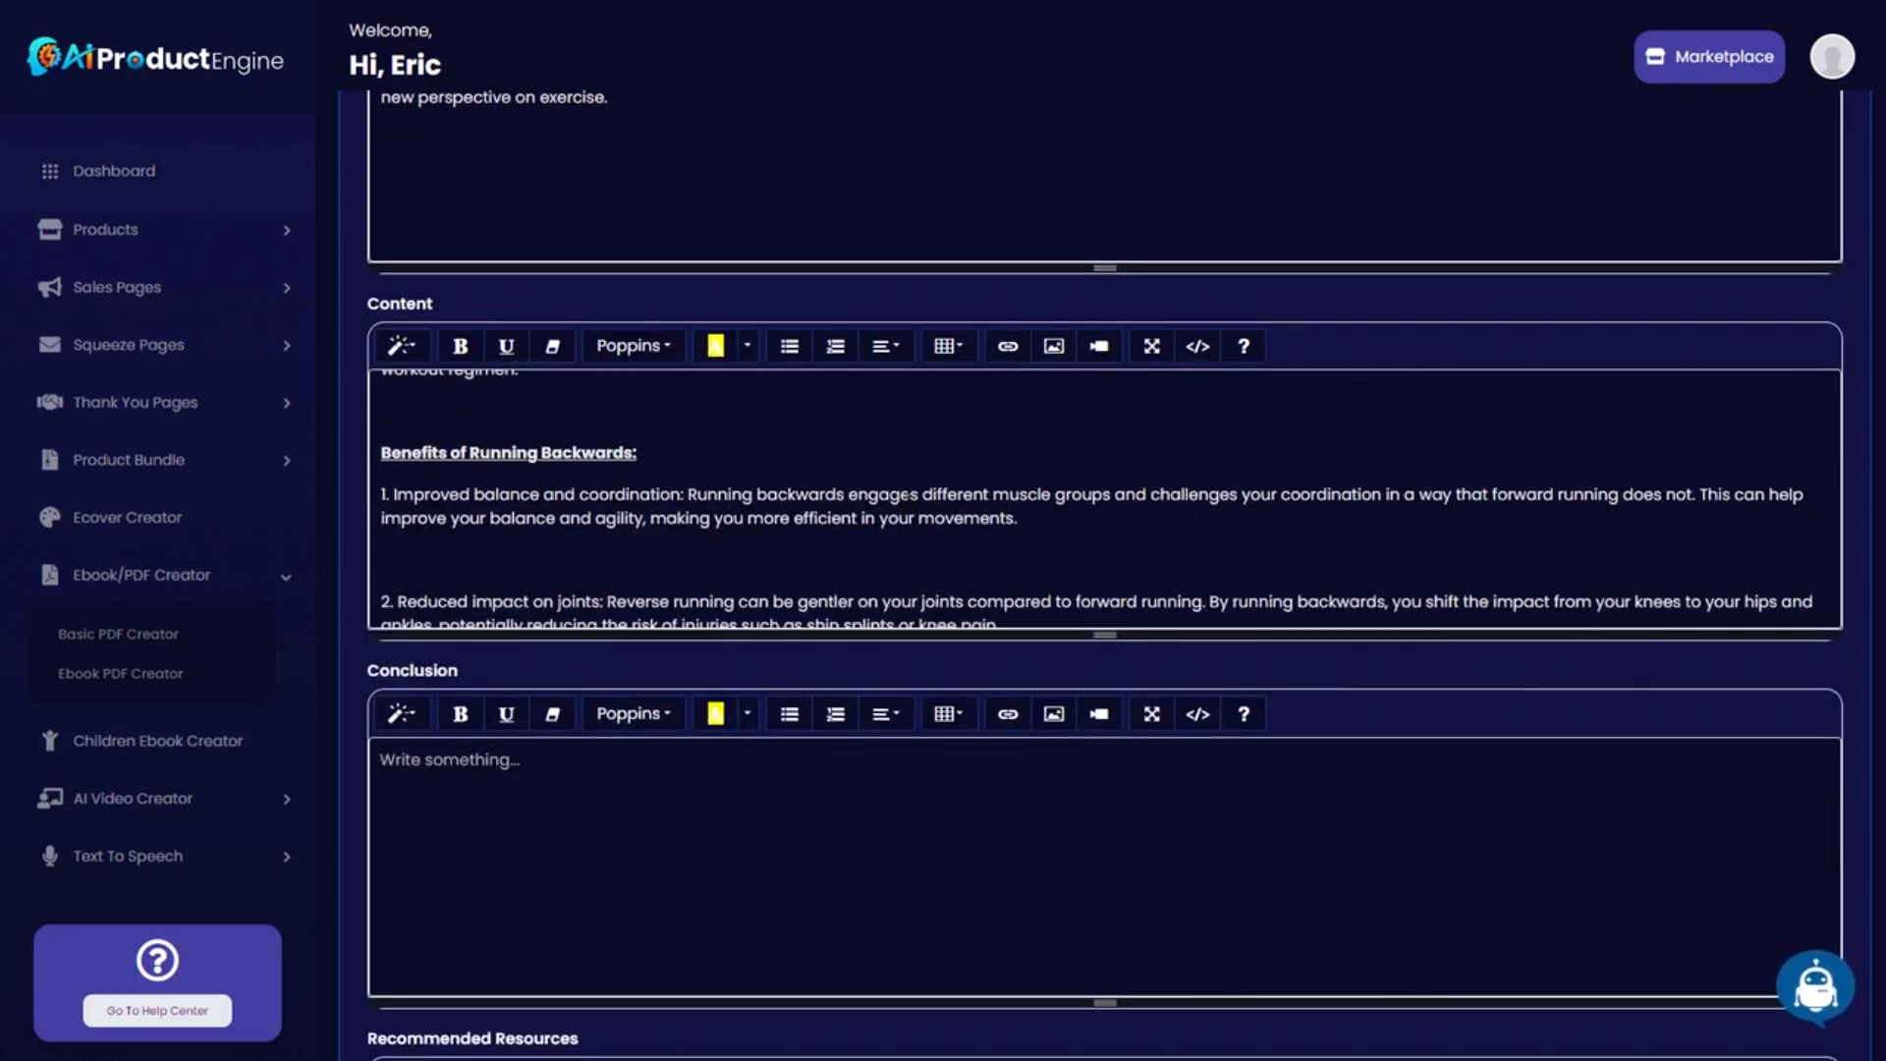
pyautogui.scroll(-5, 884, 511)
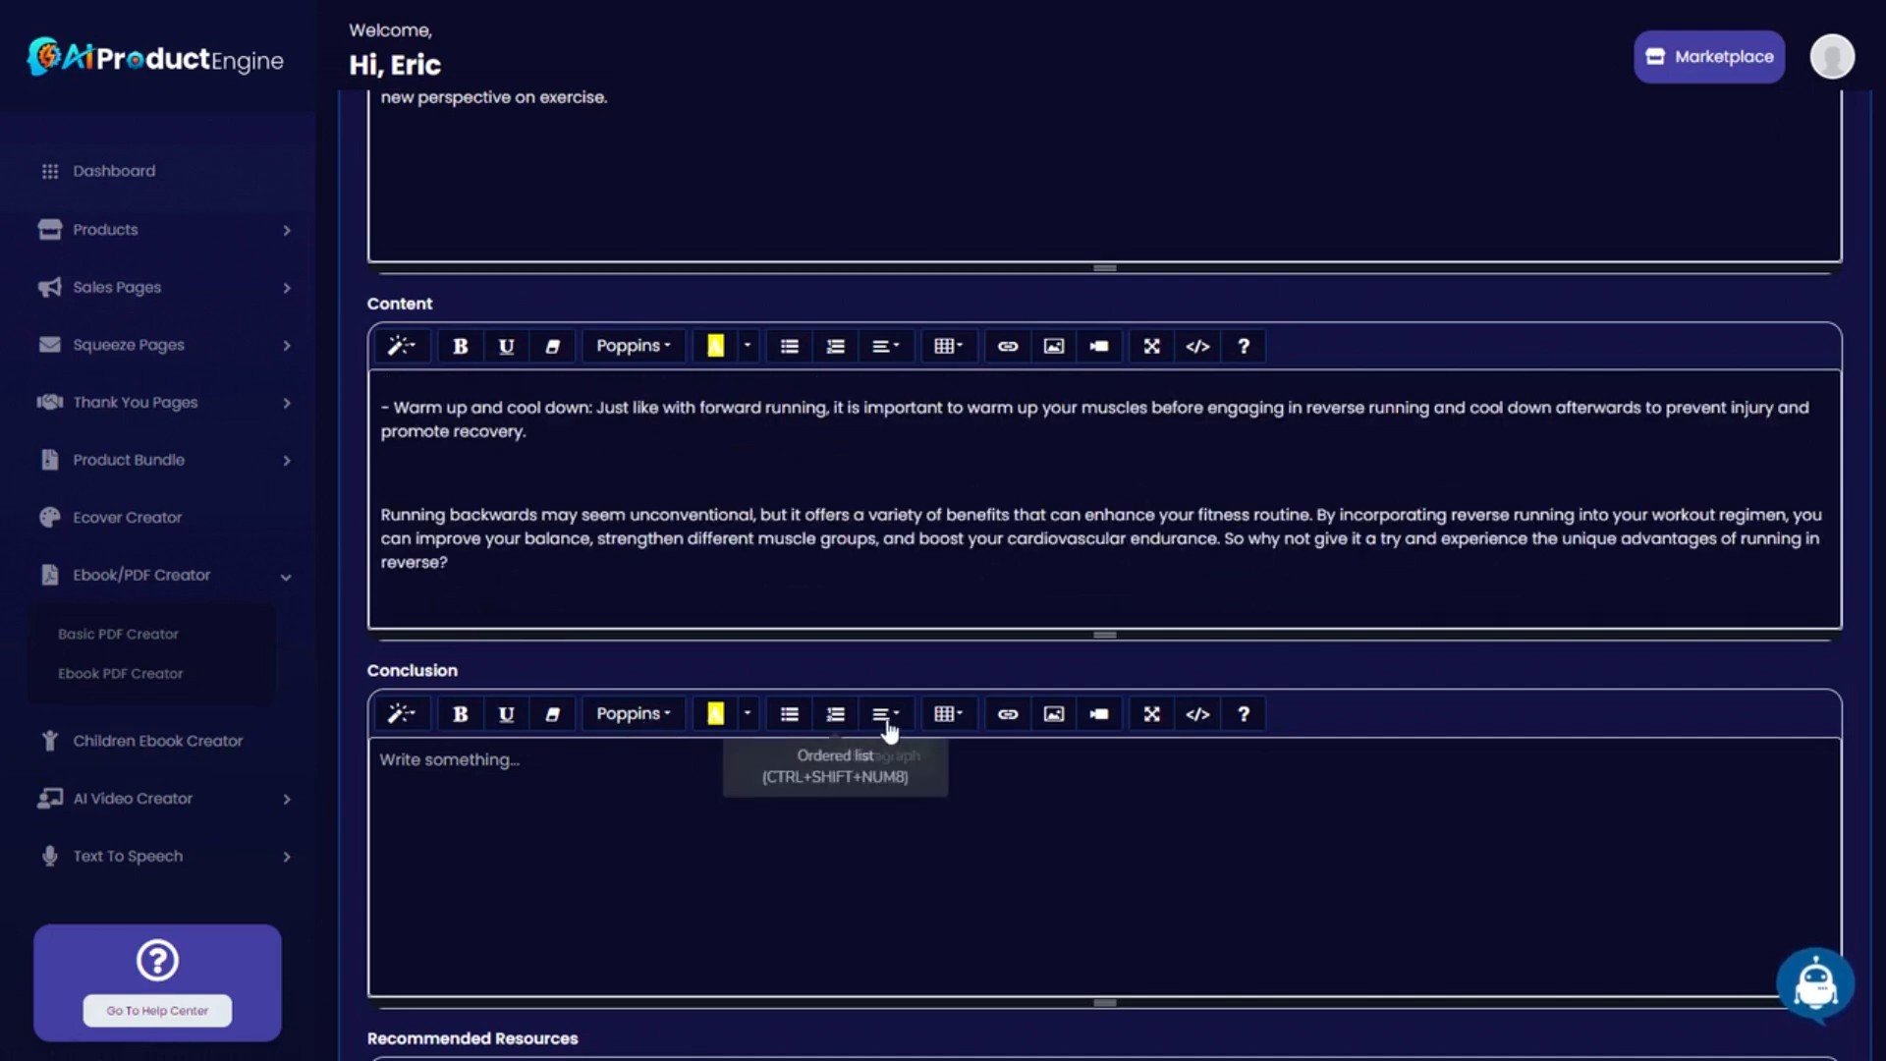
# Generate and copy an AI conclusion on the benefits of running backwards for the Conclusion field.
pyautogui.scroll(-2, 1818, 983)
pyautogui.click(1816, 987)
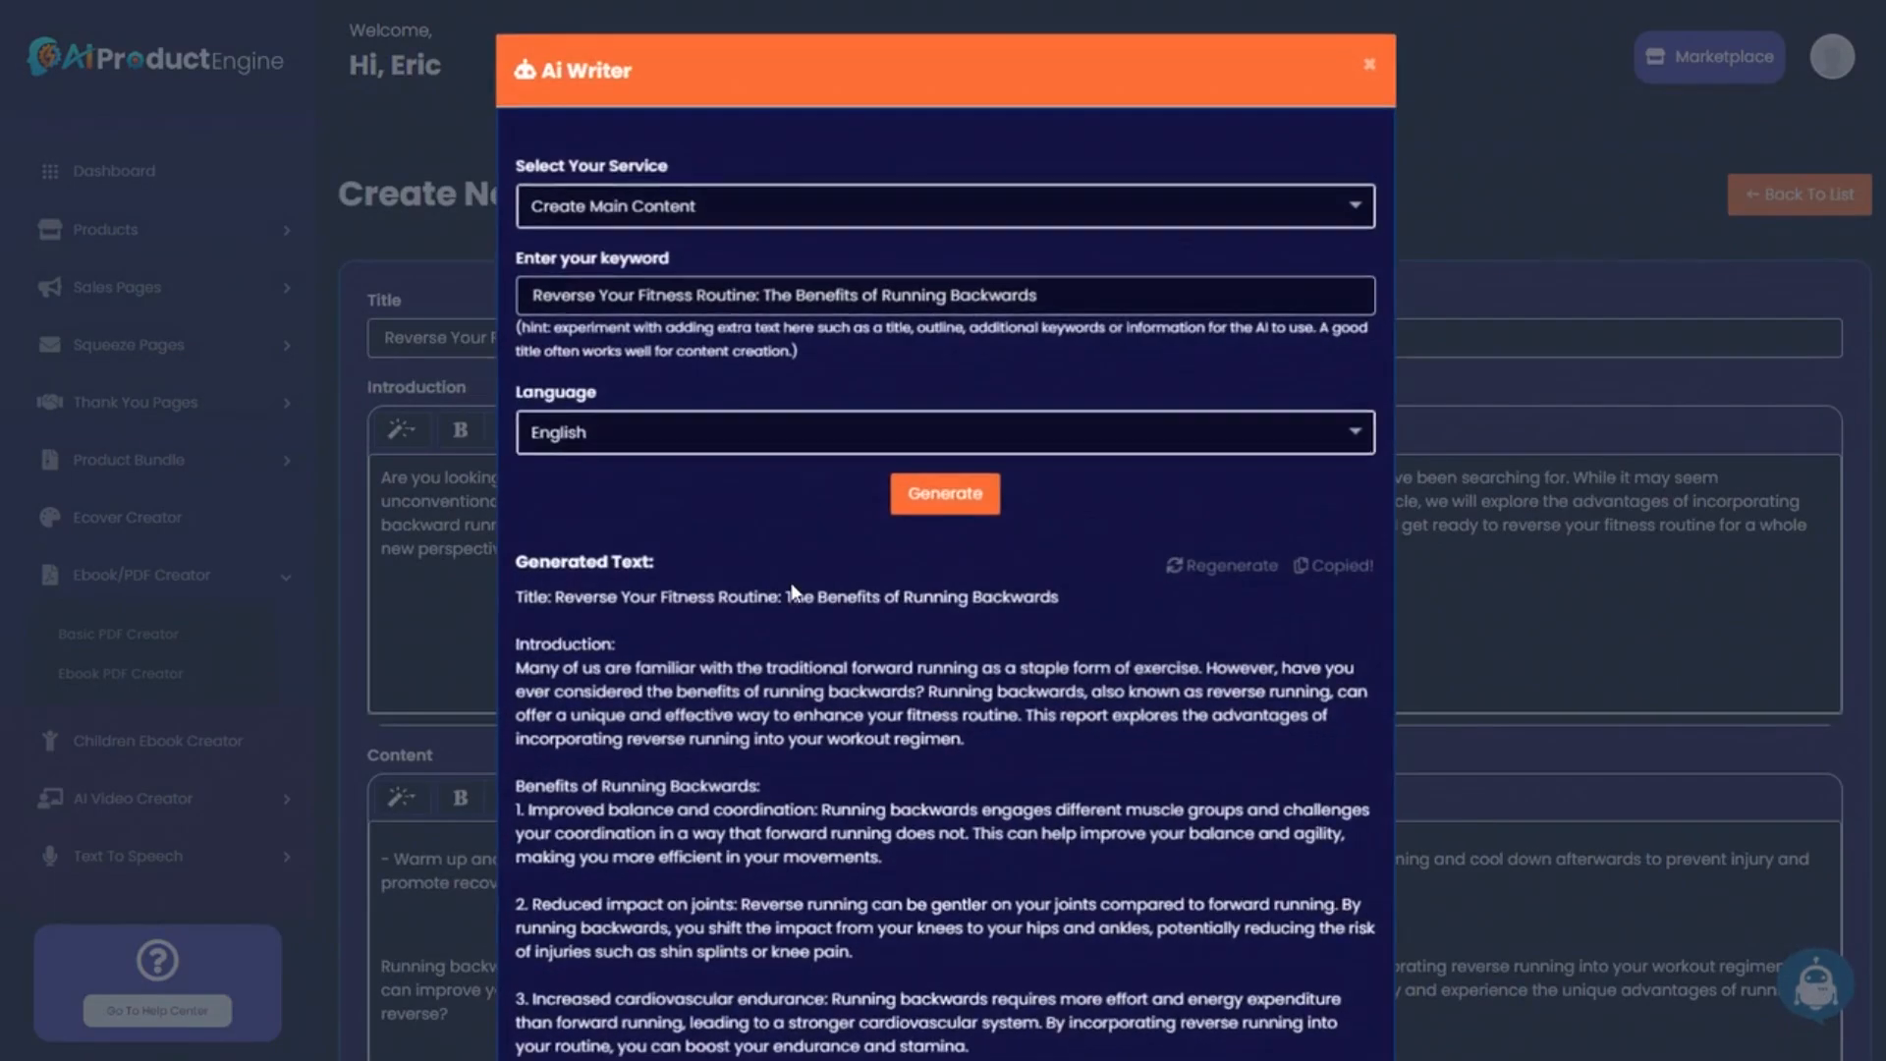
pyautogui.click(662, 208)
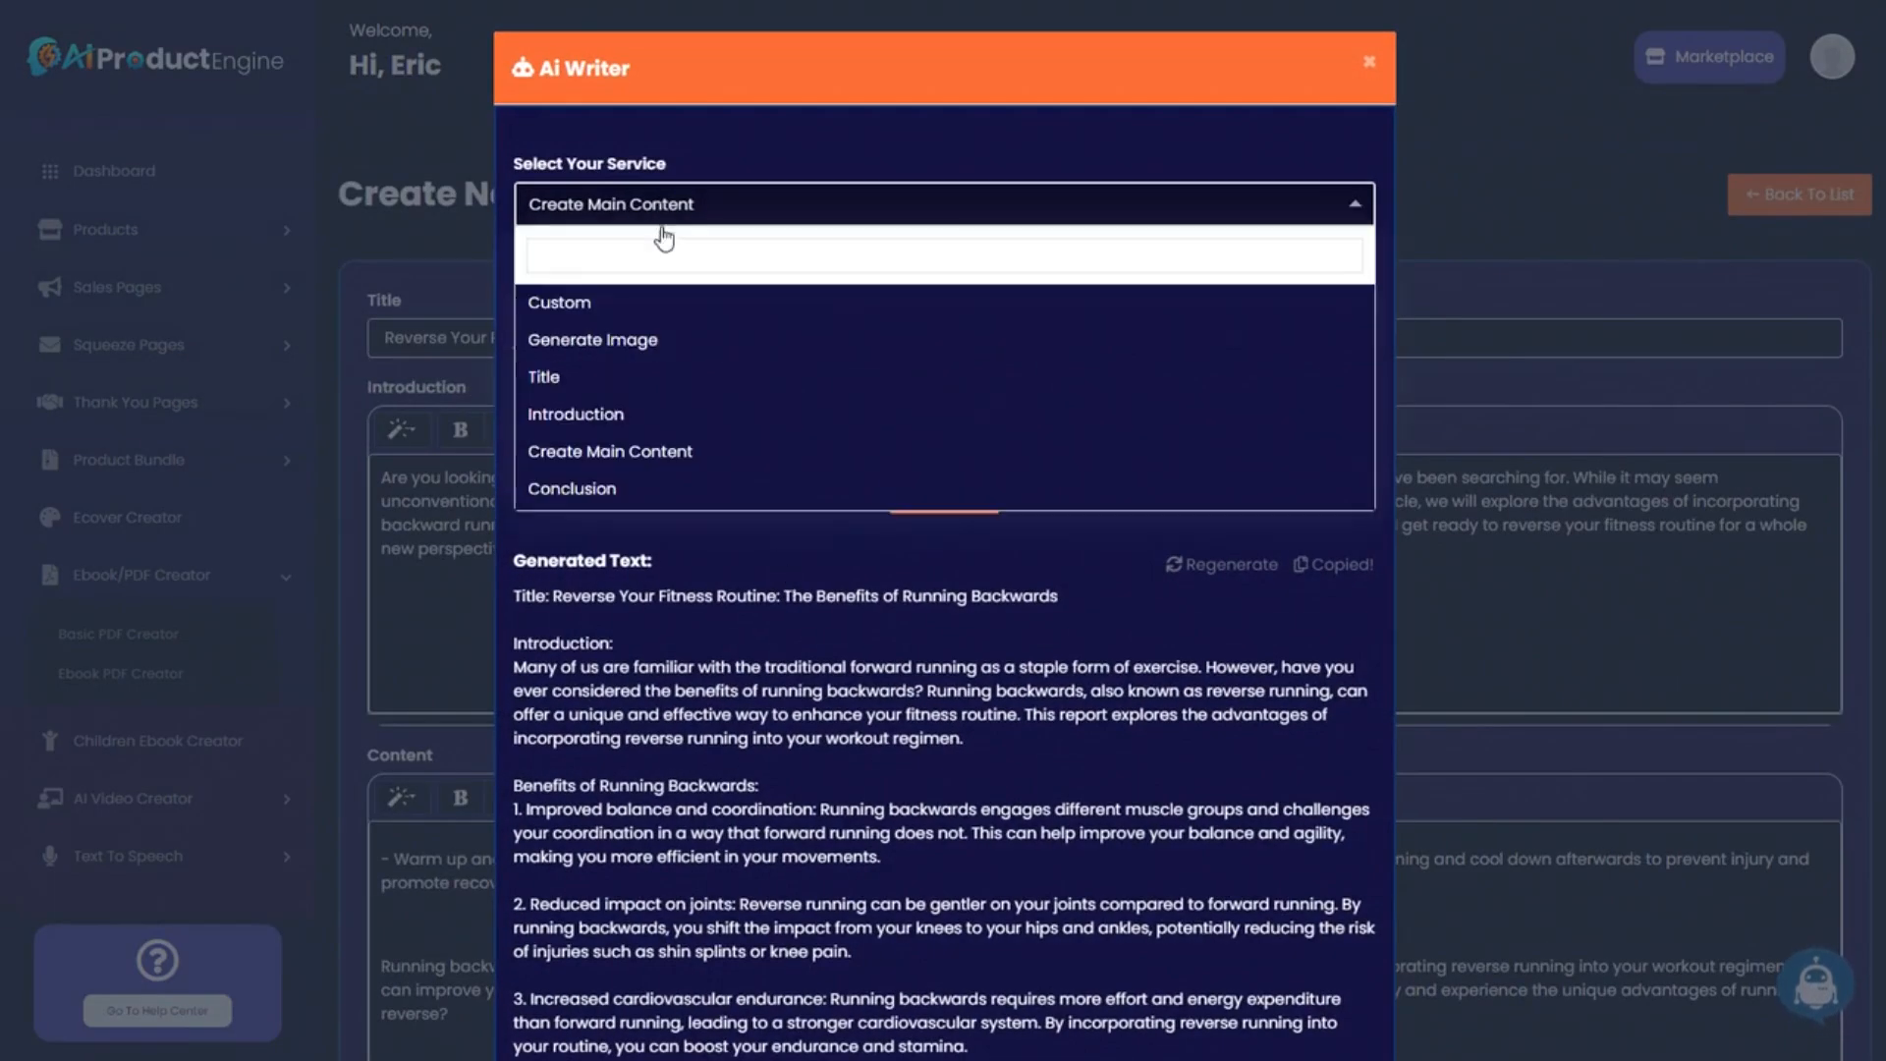
pyautogui.click(595, 488)
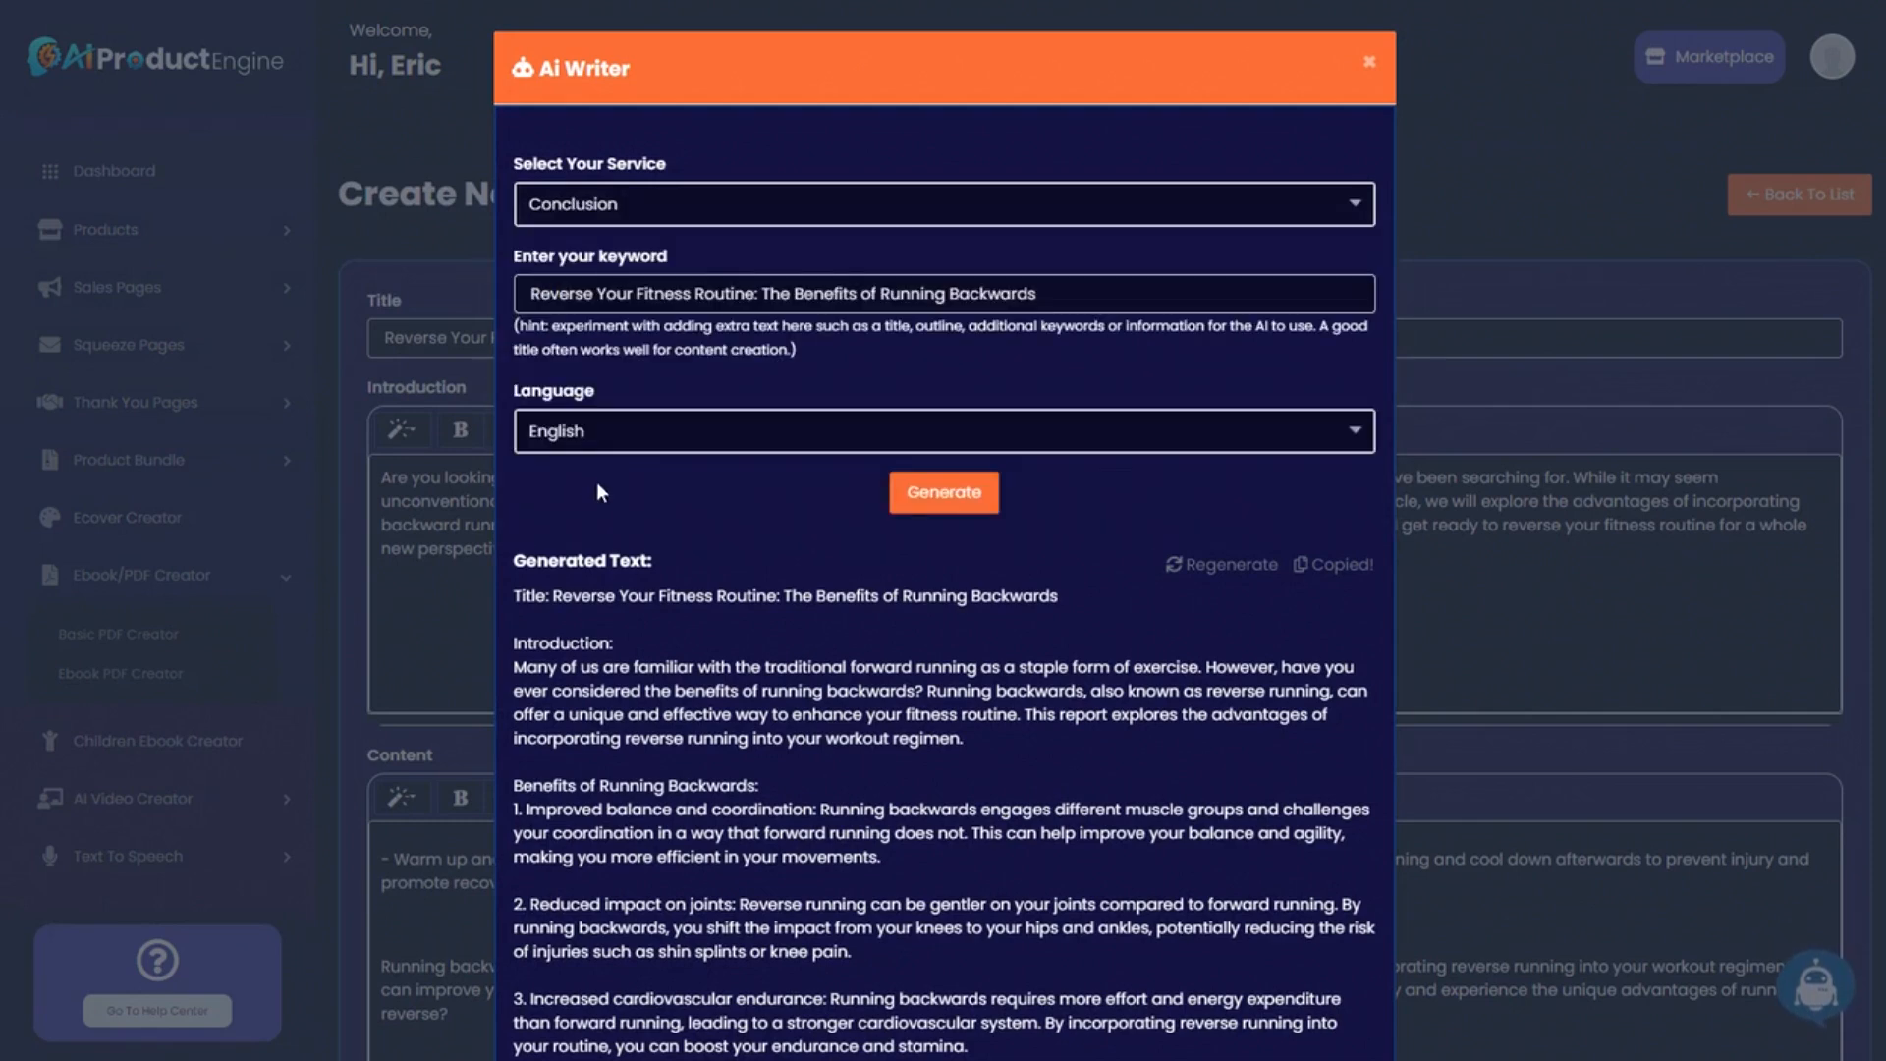
pyautogui.click(919, 492)
pyautogui.click(1338, 567)
pyautogui.click(670, 868)
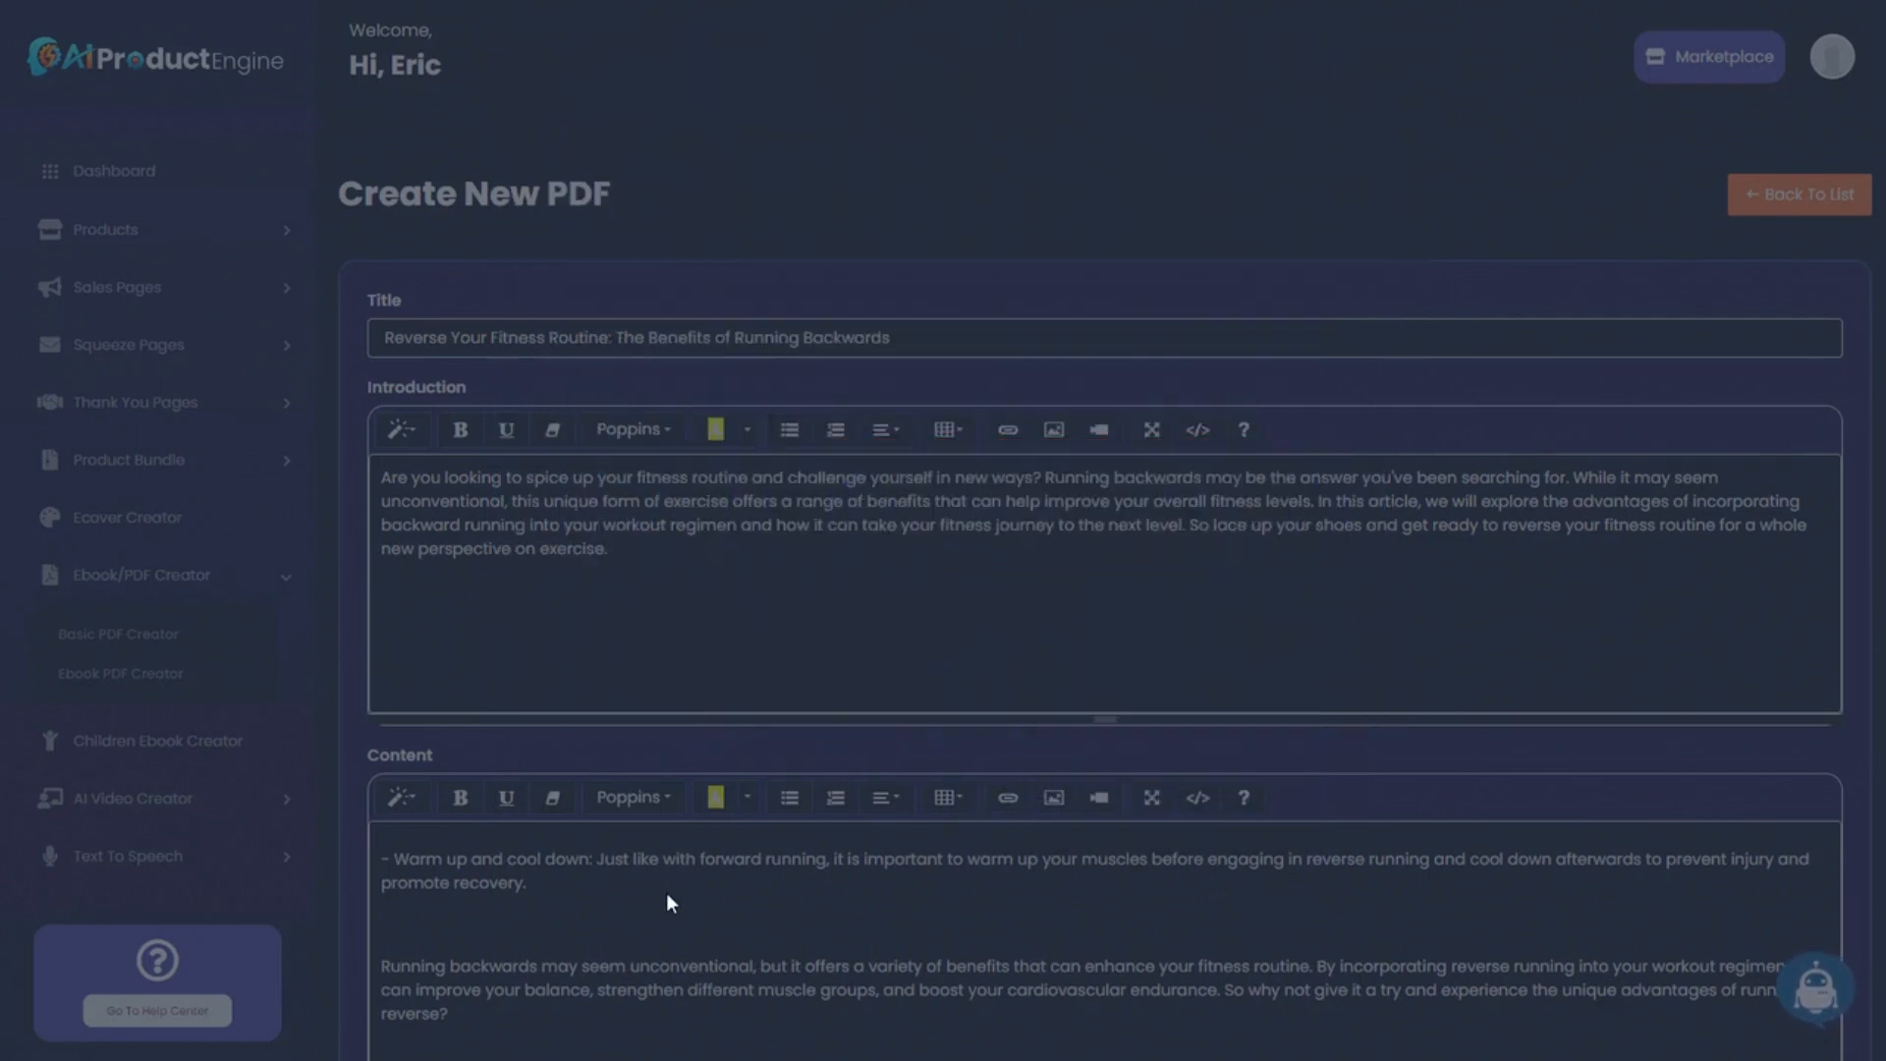
pyautogui.scroll(-7, 666, 892)
pyautogui.scroll(-4, 837, 693)
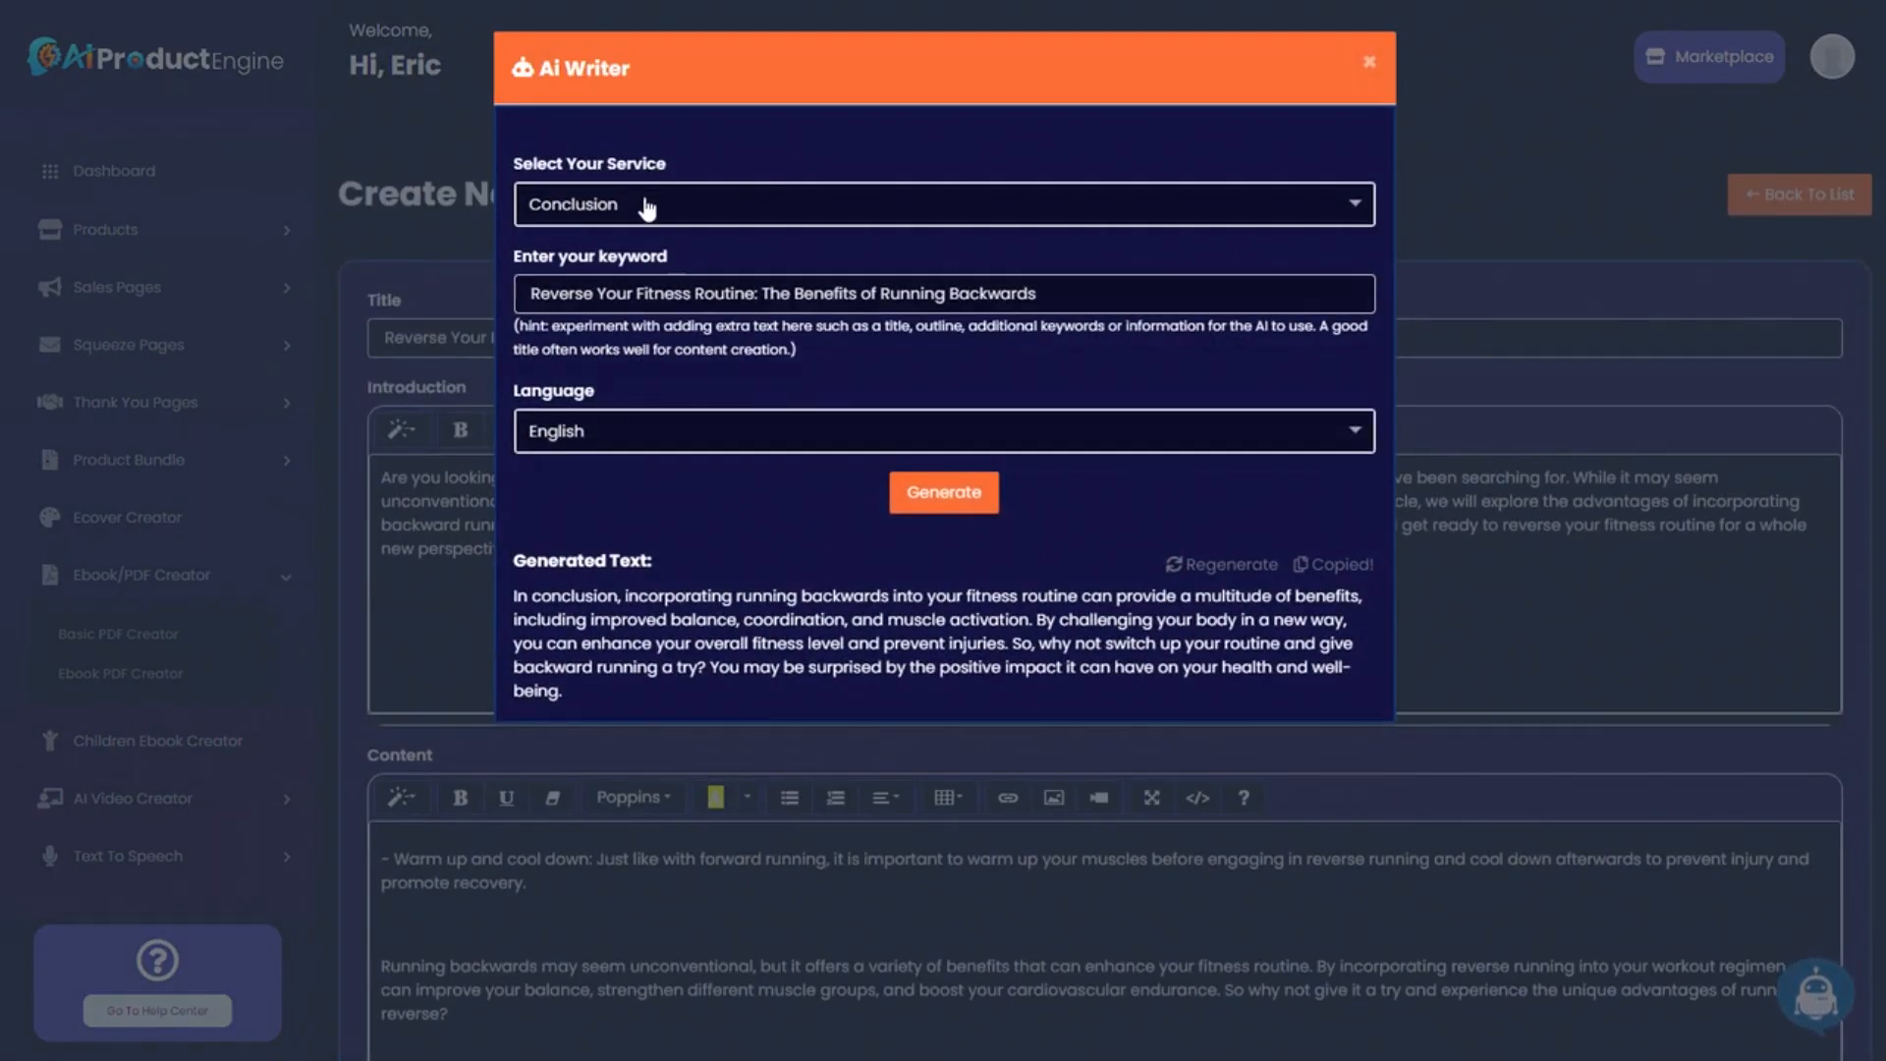
# Generate and copy a five-item AI list of articles and videos on running backwards.
pyautogui.click(646, 206)
pyautogui.click(623, 492)
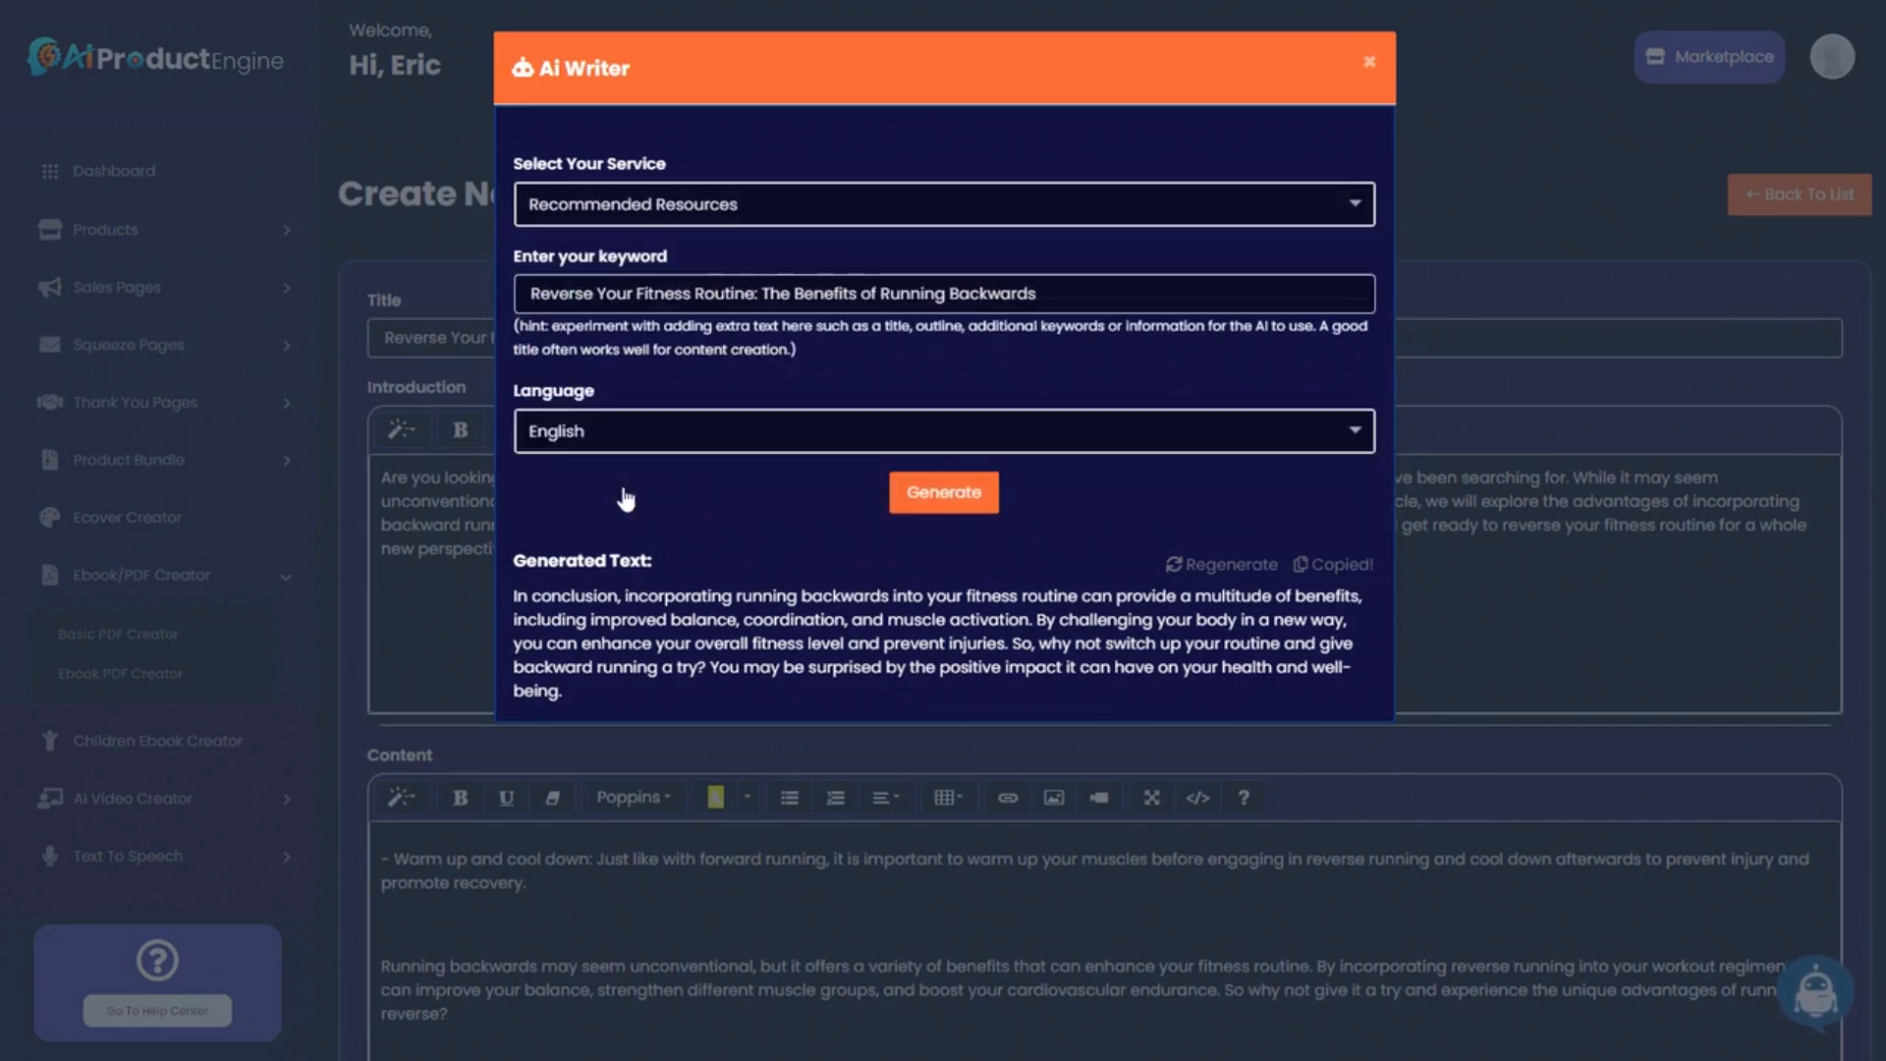
pyautogui.click(949, 496)
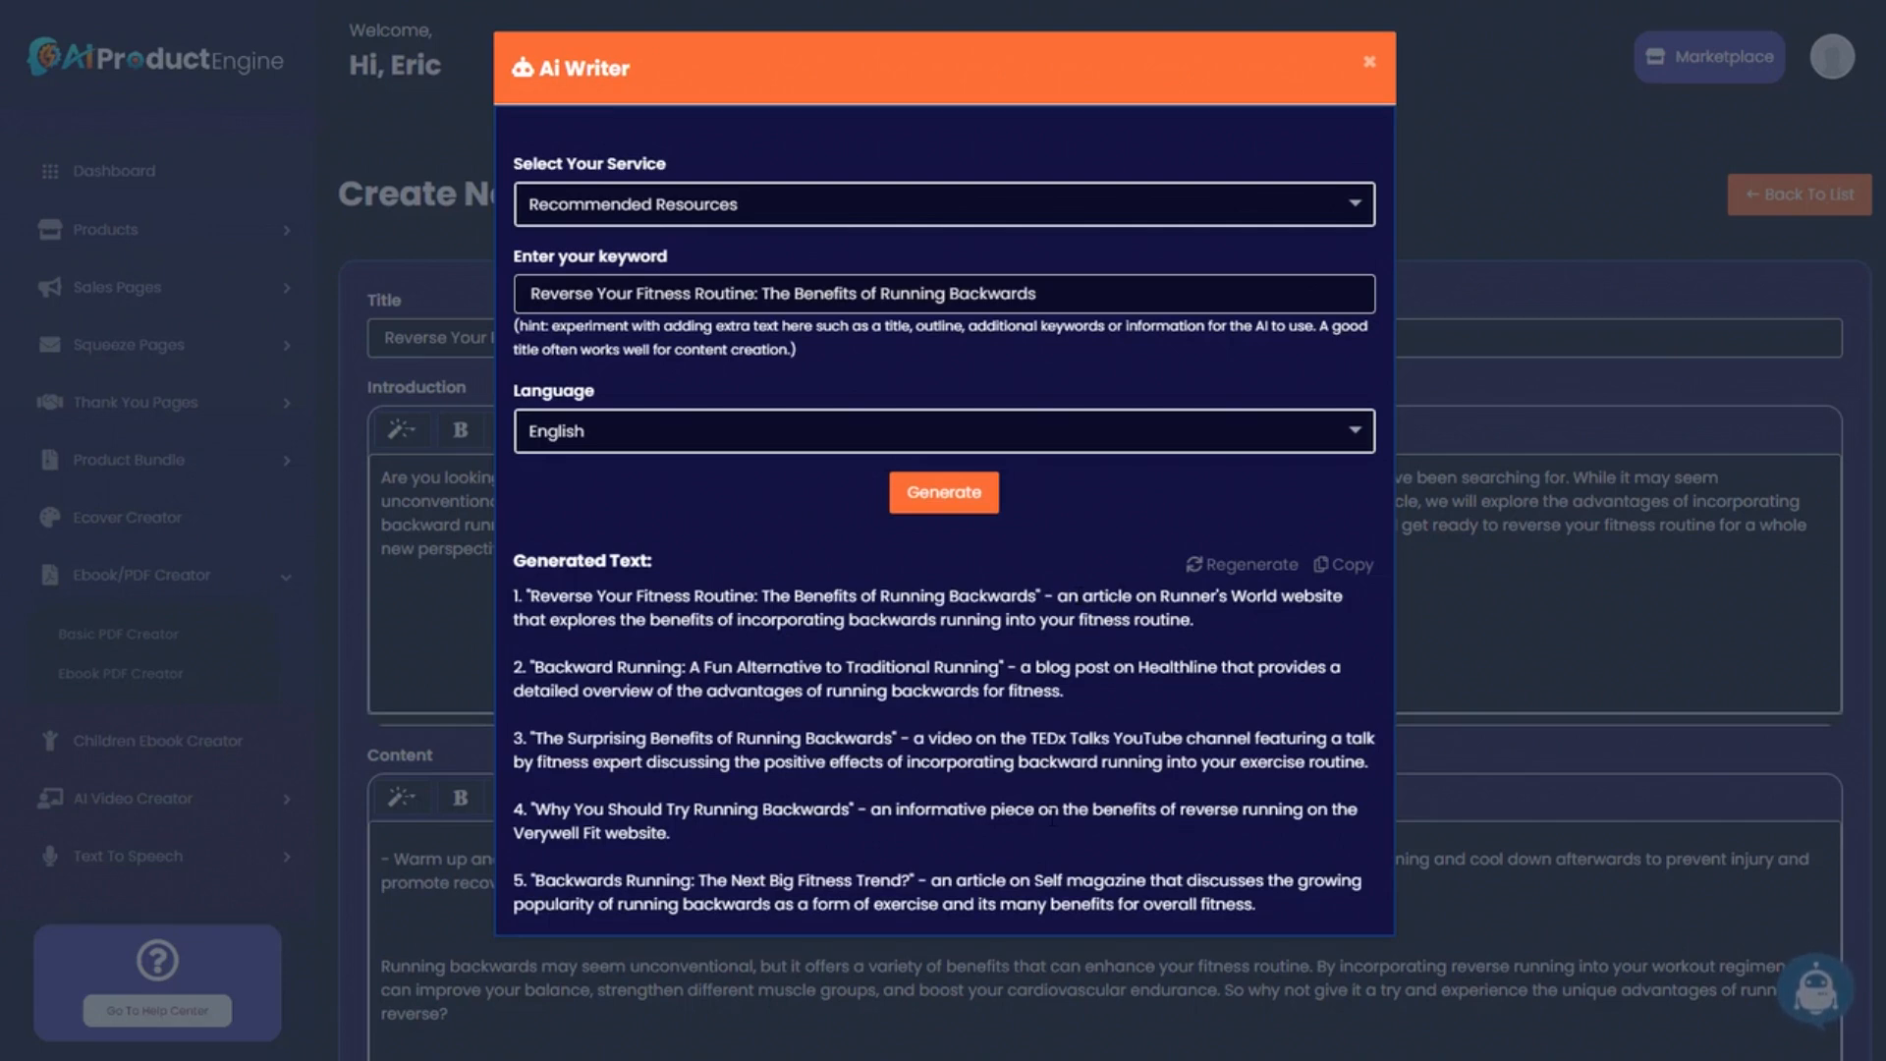
pyautogui.click(1326, 568)
pyautogui.click(1470, 599)
# Paste the resource list into the Recommended Resources field.
pyautogui.scroll(-15, 983, 590)
pyautogui.click(494, 385)
pyautogui.hotkey('ctrl', 'v')
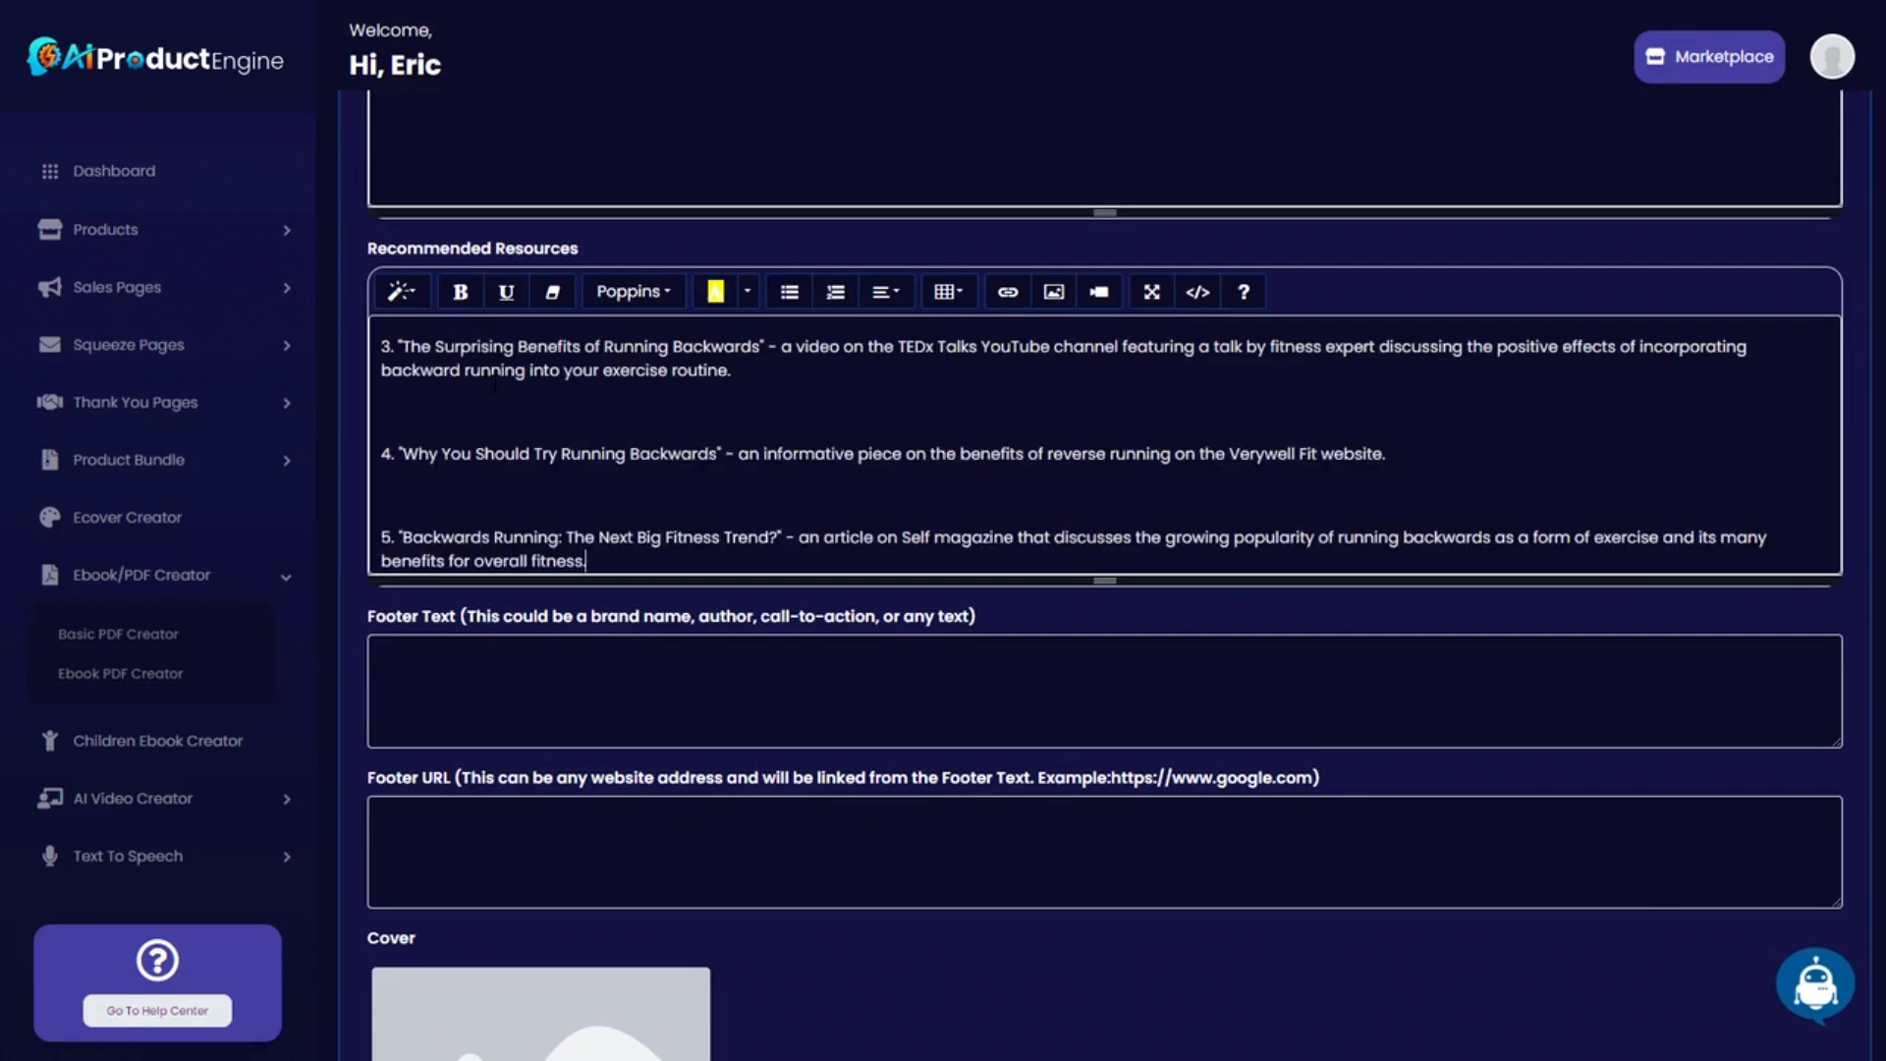
pyautogui.scroll(3, 718, 485)
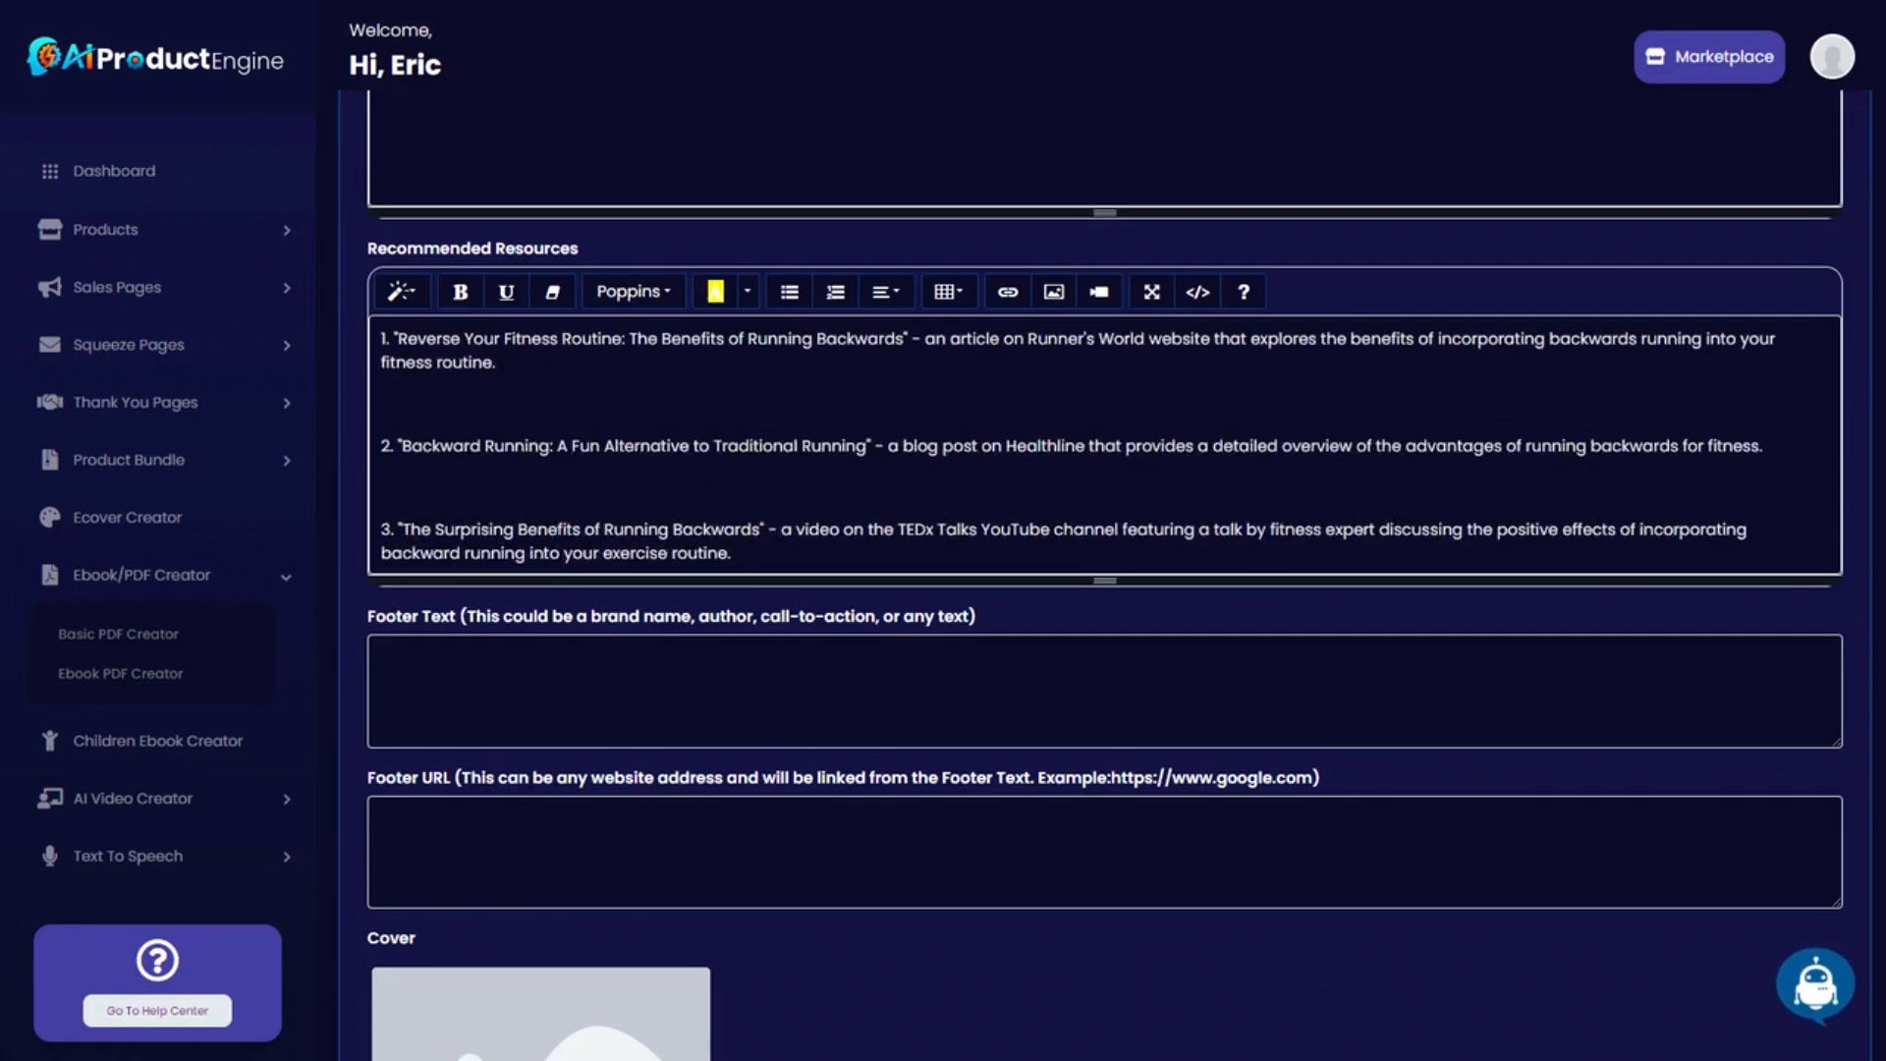
pyautogui.scroll(-3, 1106, 445)
pyautogui.scroll(5, 1105, 445)
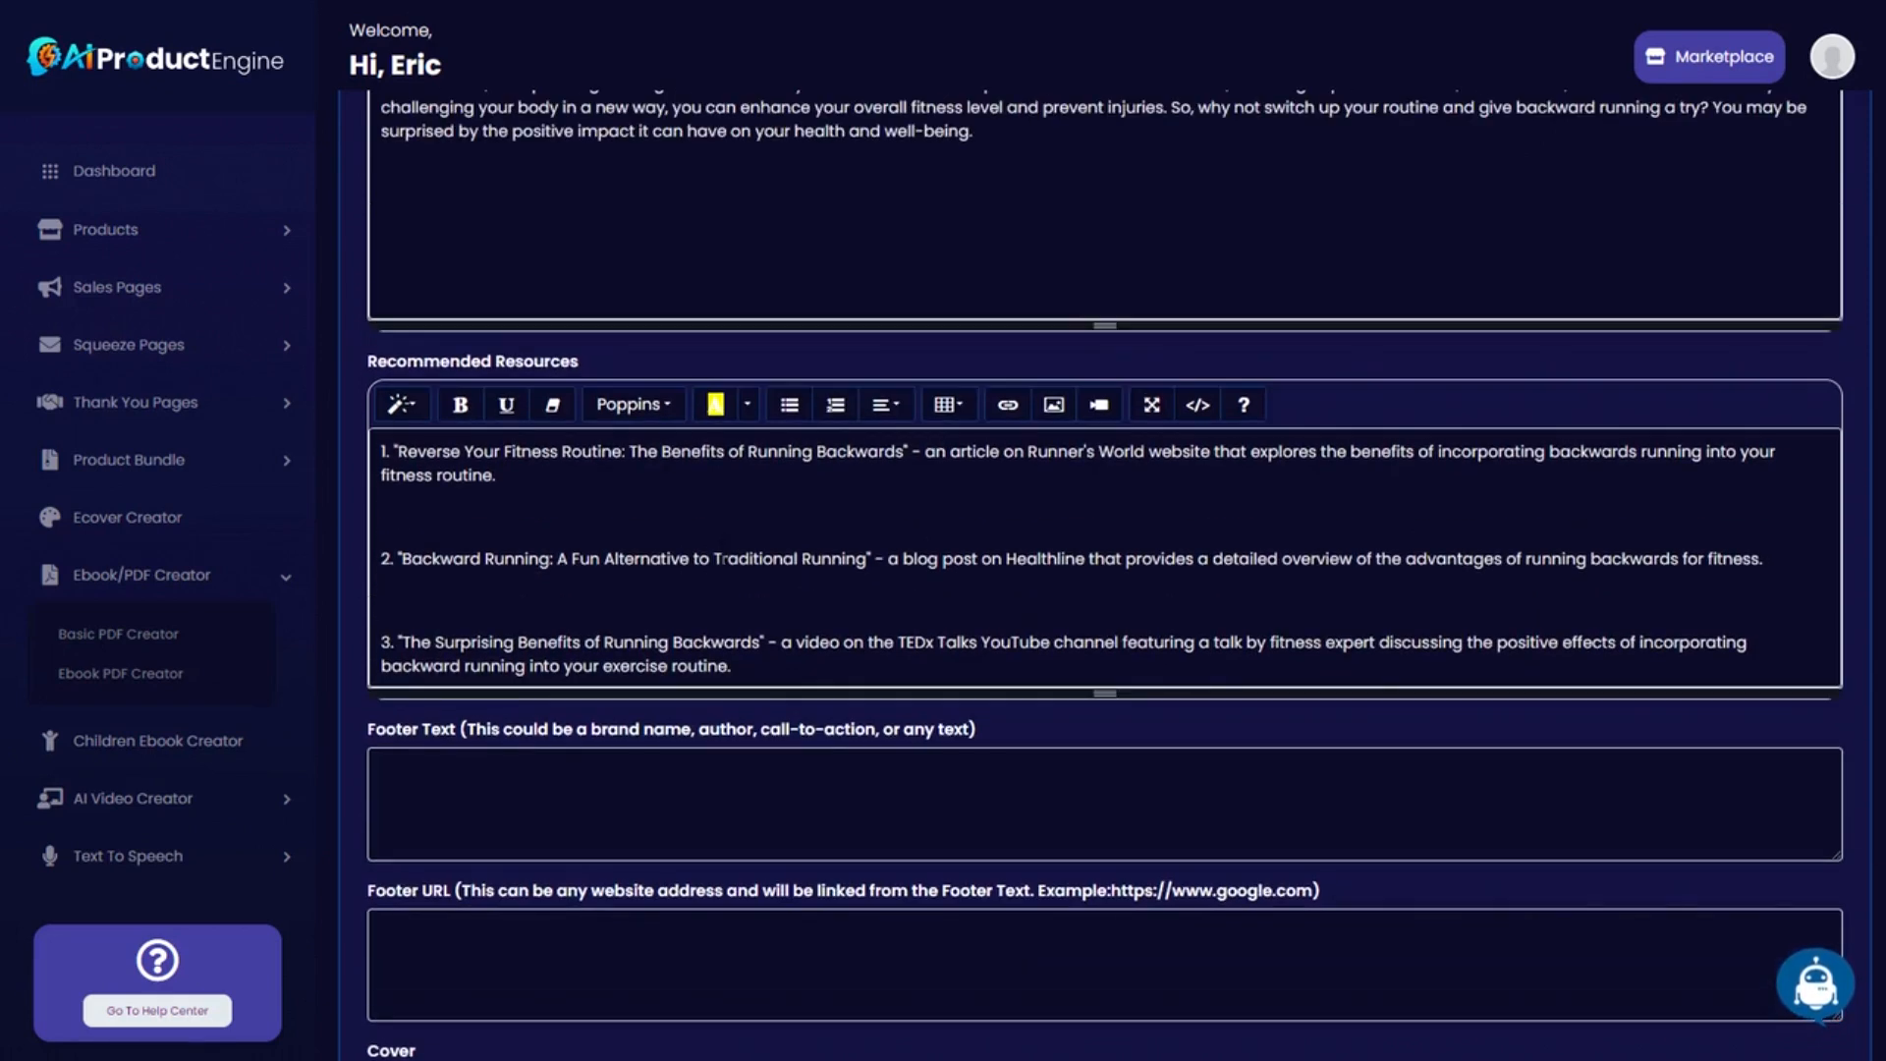
pyautogui.scroll(-3, 1078, 557)
pyautogui.scroll(-3, 1105, 575)
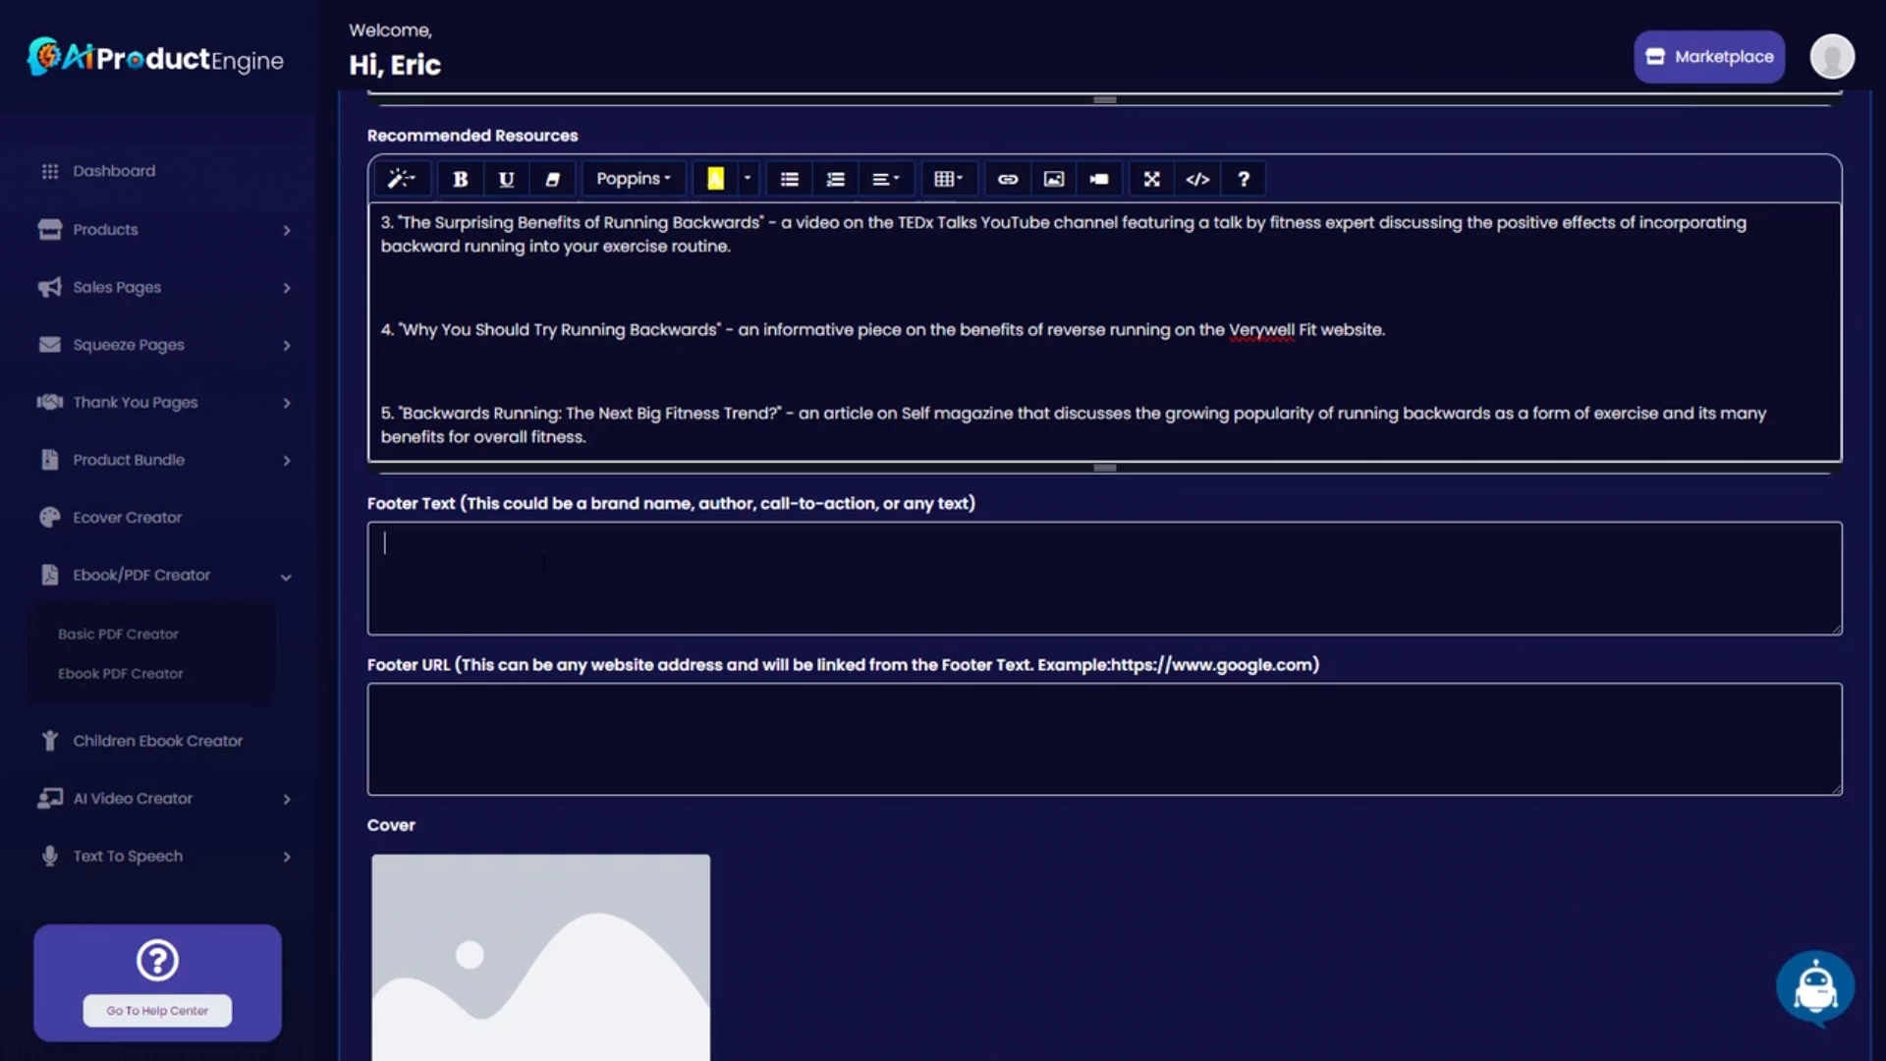
# Paste the Backward Running Blueprint line into Footer Text and fill in the Footer URL website address.
pyautogui.hotkey('ctrl', 'v')
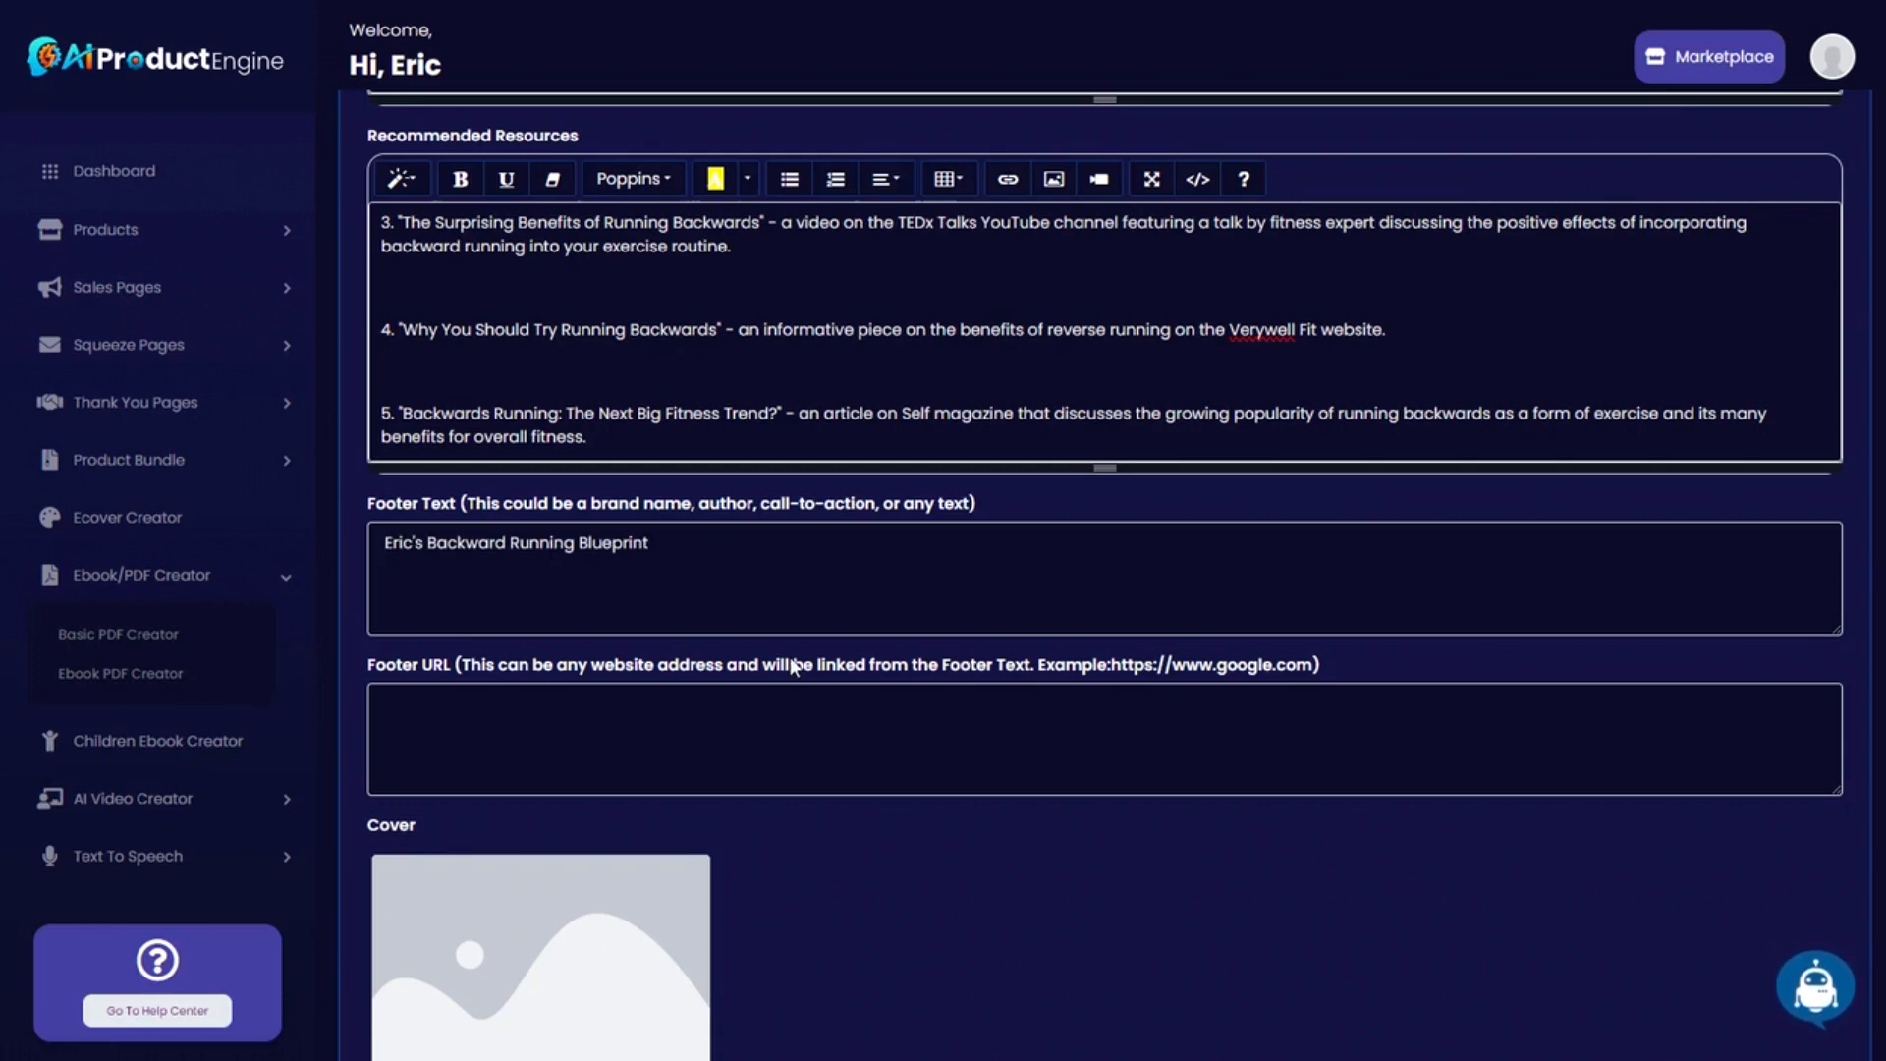
pyautogui.scroll(12, 1066, 833)
pyautogui.scroll(-14, 904, 676)
pyautogui.scroll(-2, 1003, 699)
pyautogui.scroll(1, 980, 703)
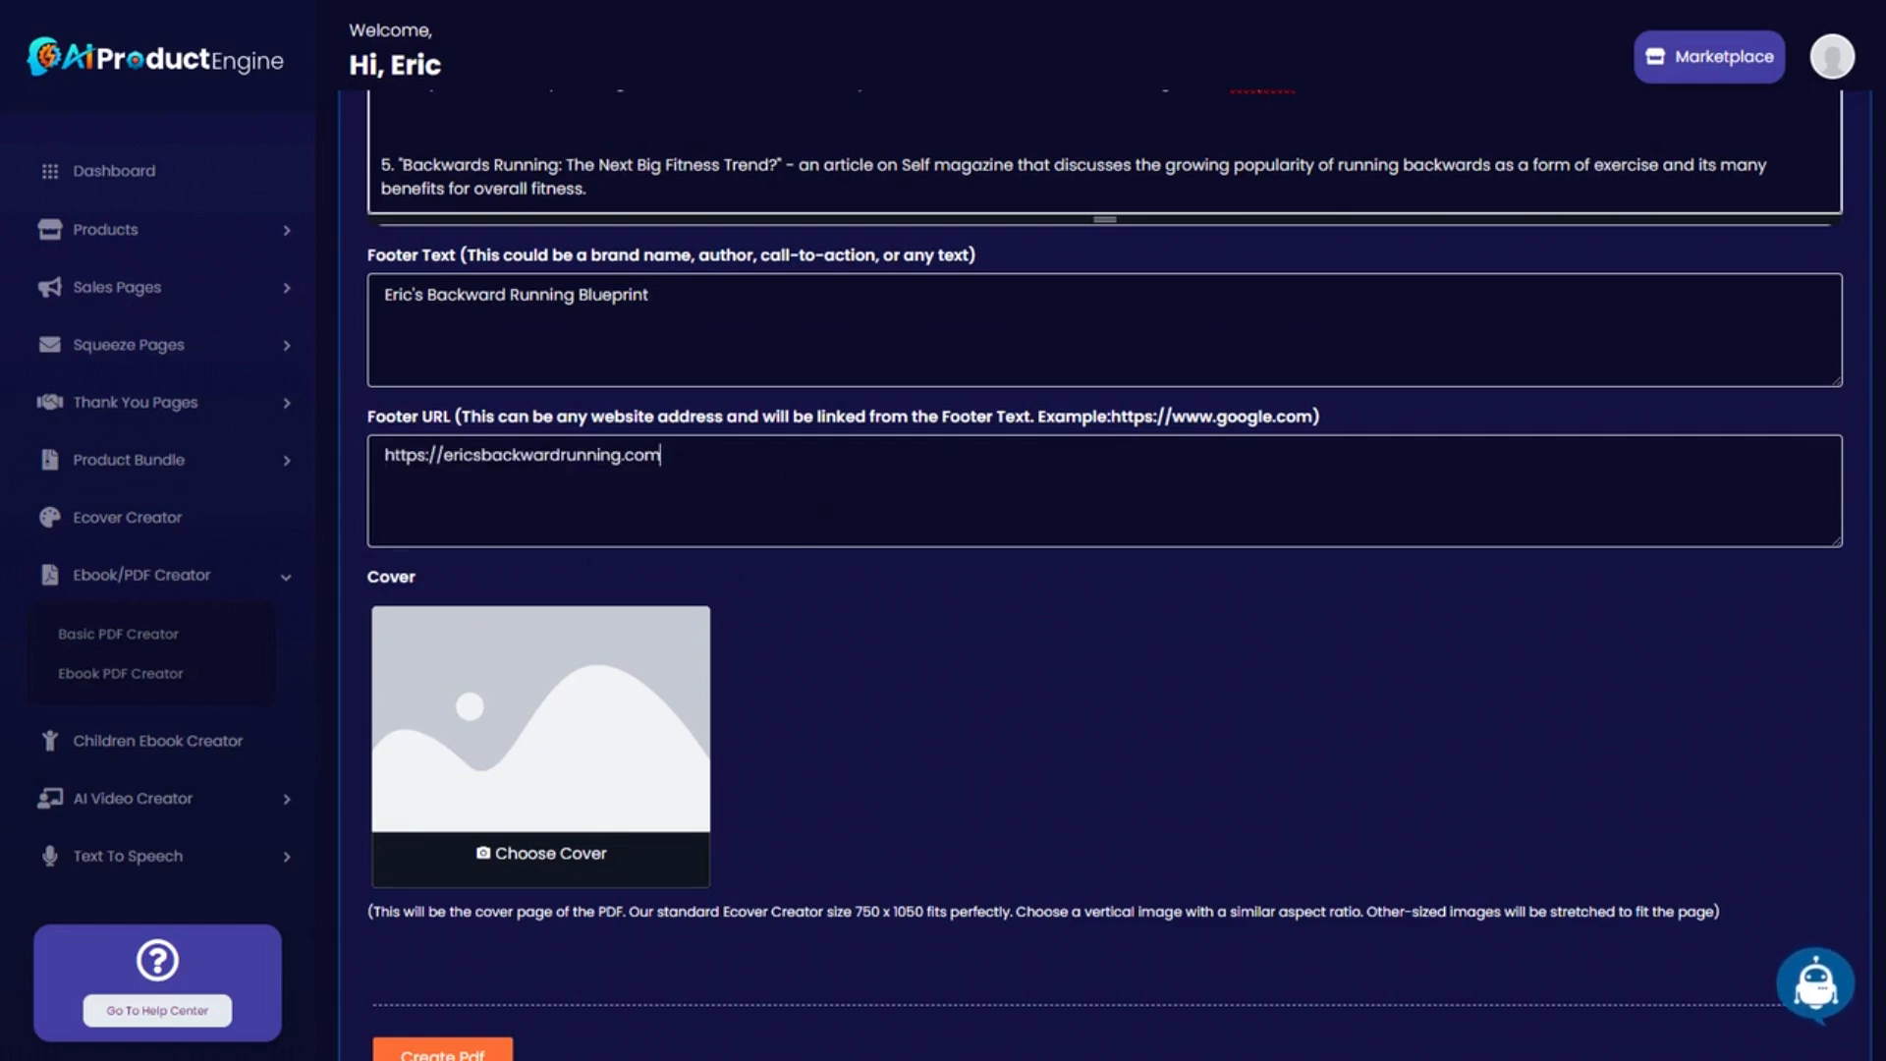
pyautogui.moveTo(663, 455); pyautogui.dragTo(432, 454)
pyautogui.click(576, 455)
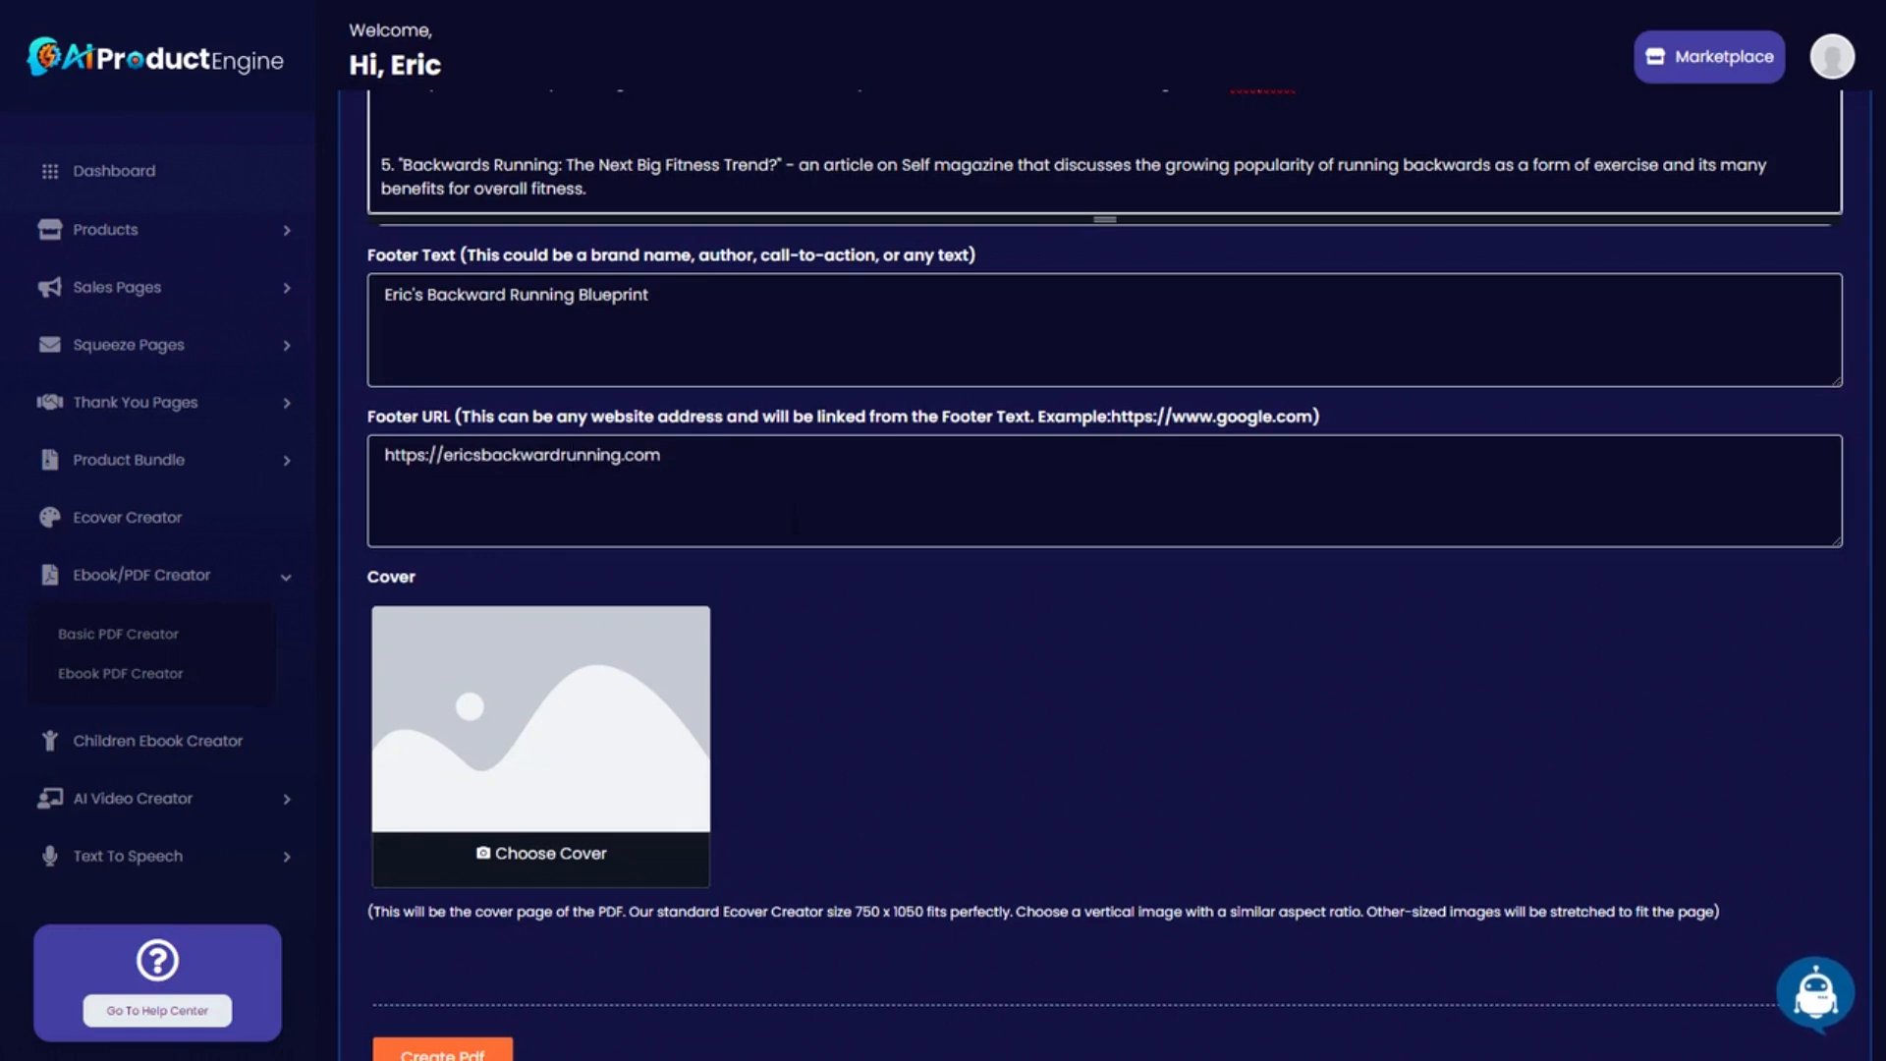
pyautogui.scroll(-2, 851, 716)
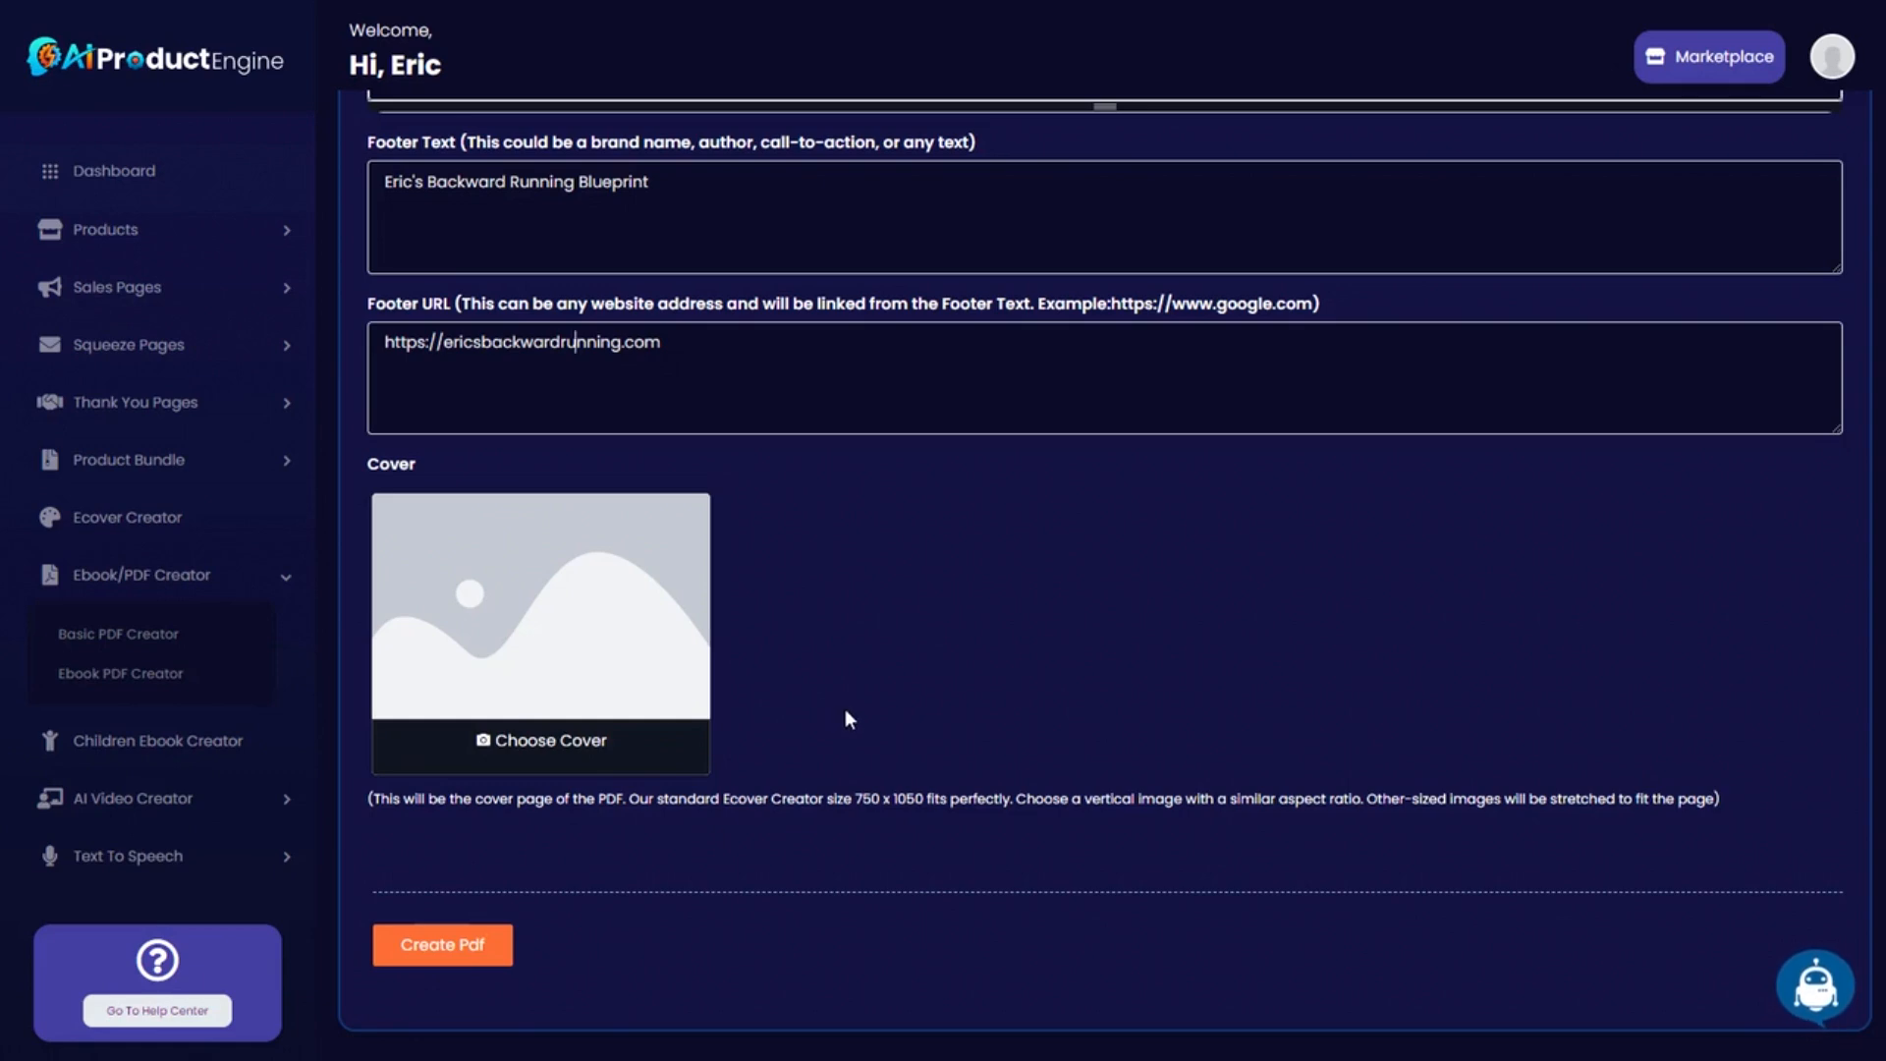
# Open Ecover Creator in a new browser tab and switch to it.
pyautogui.rightClick(149, 525)
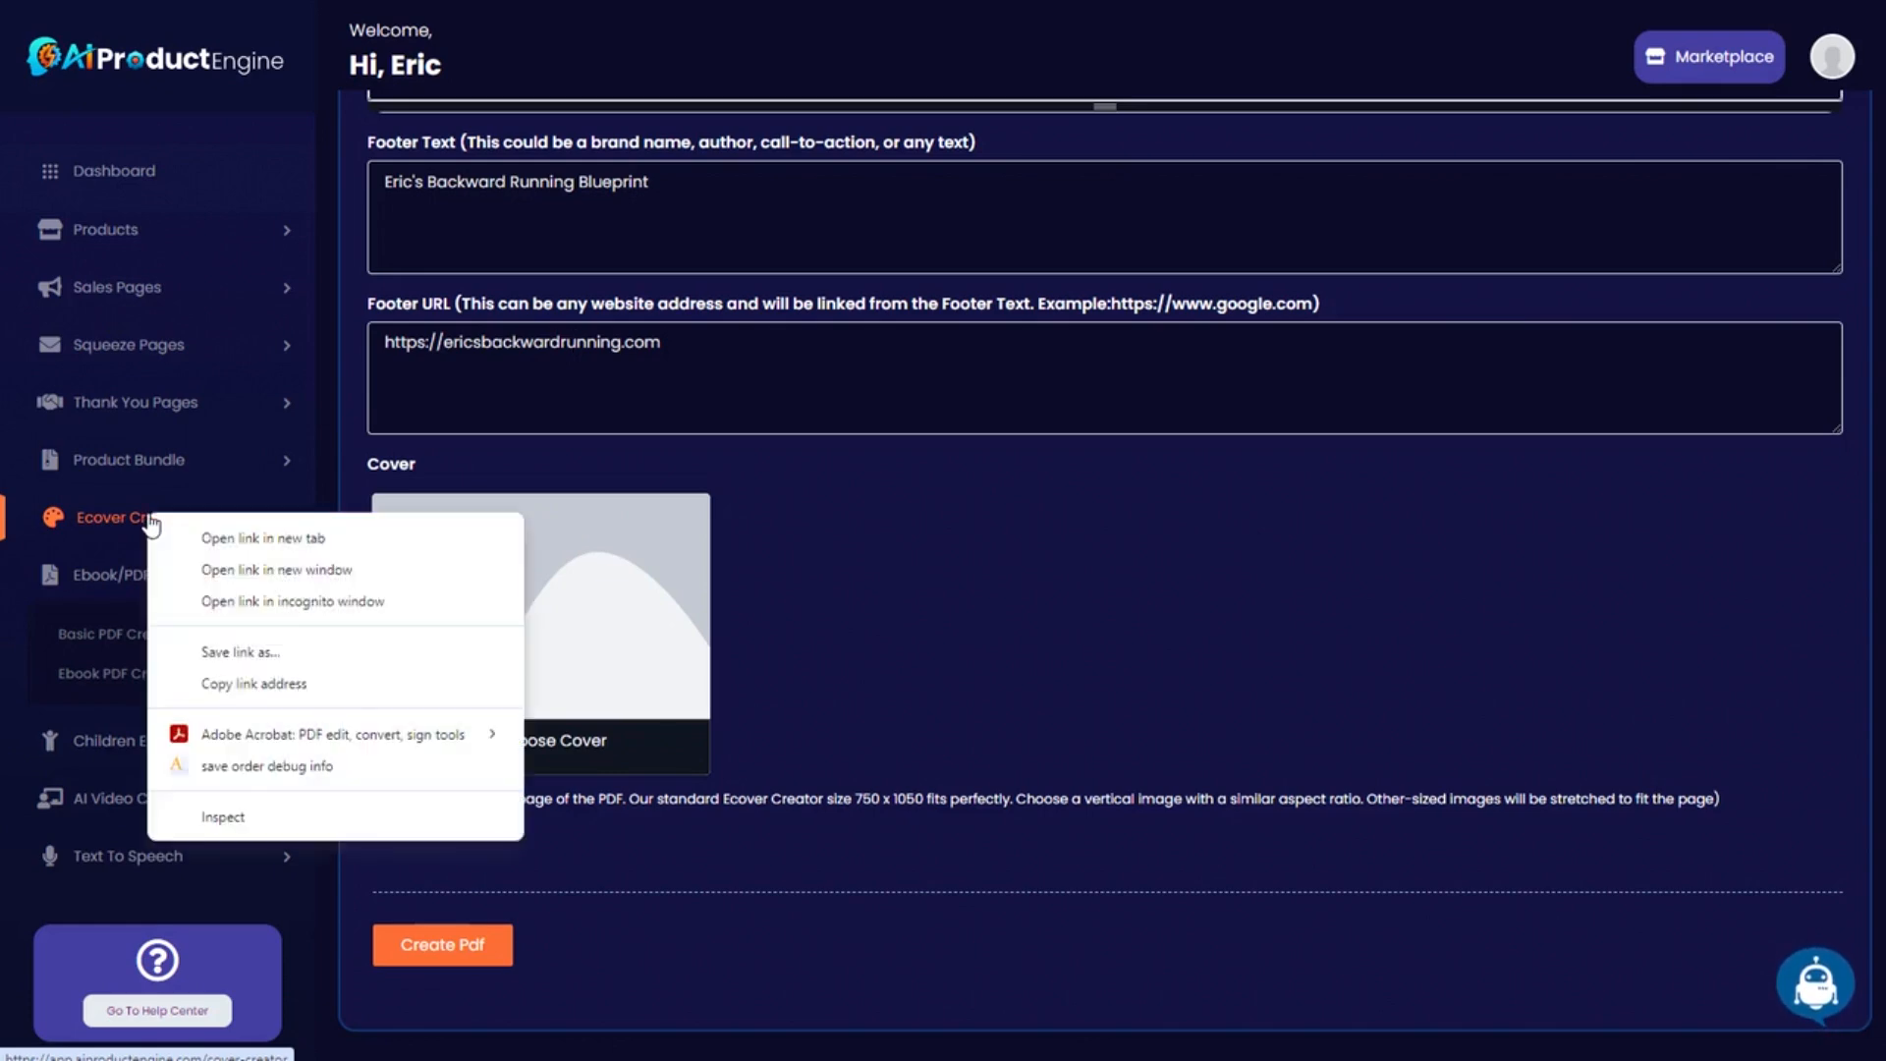
pyautogui.click(247, 534)
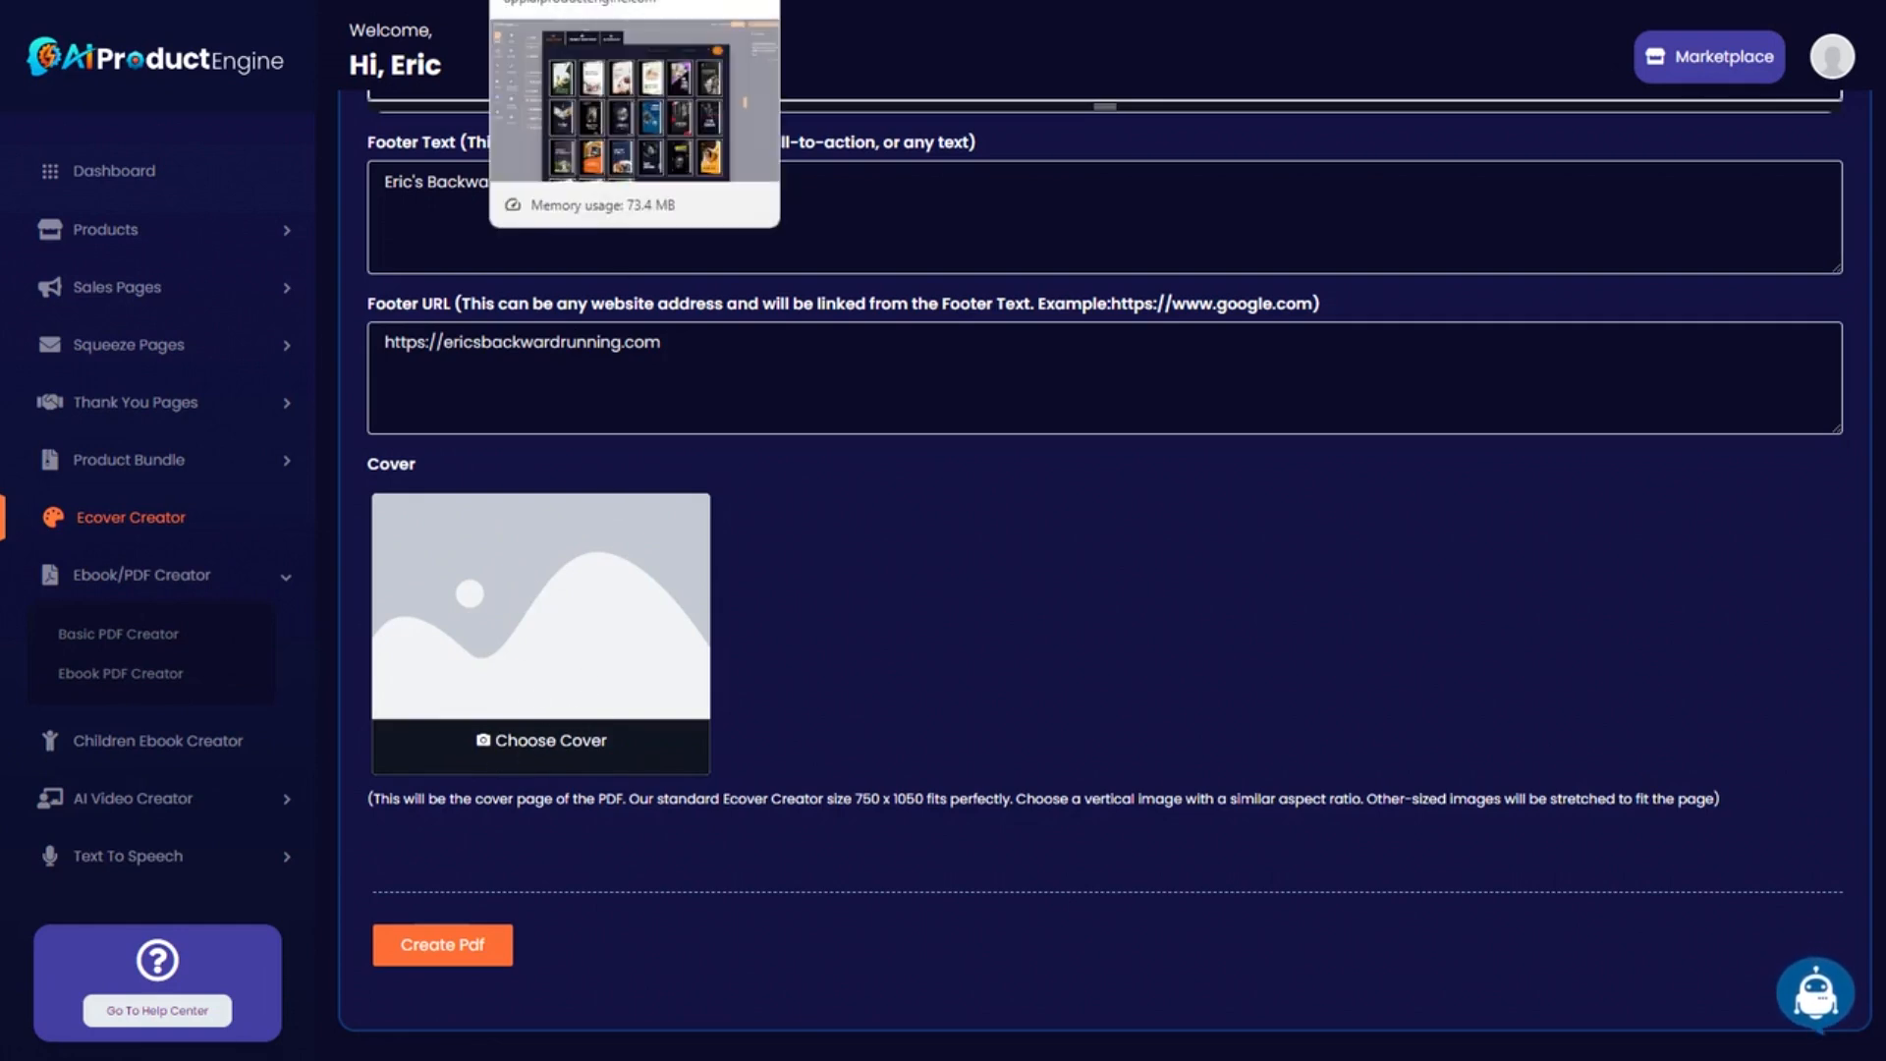
pyautogui.click(590, 0)
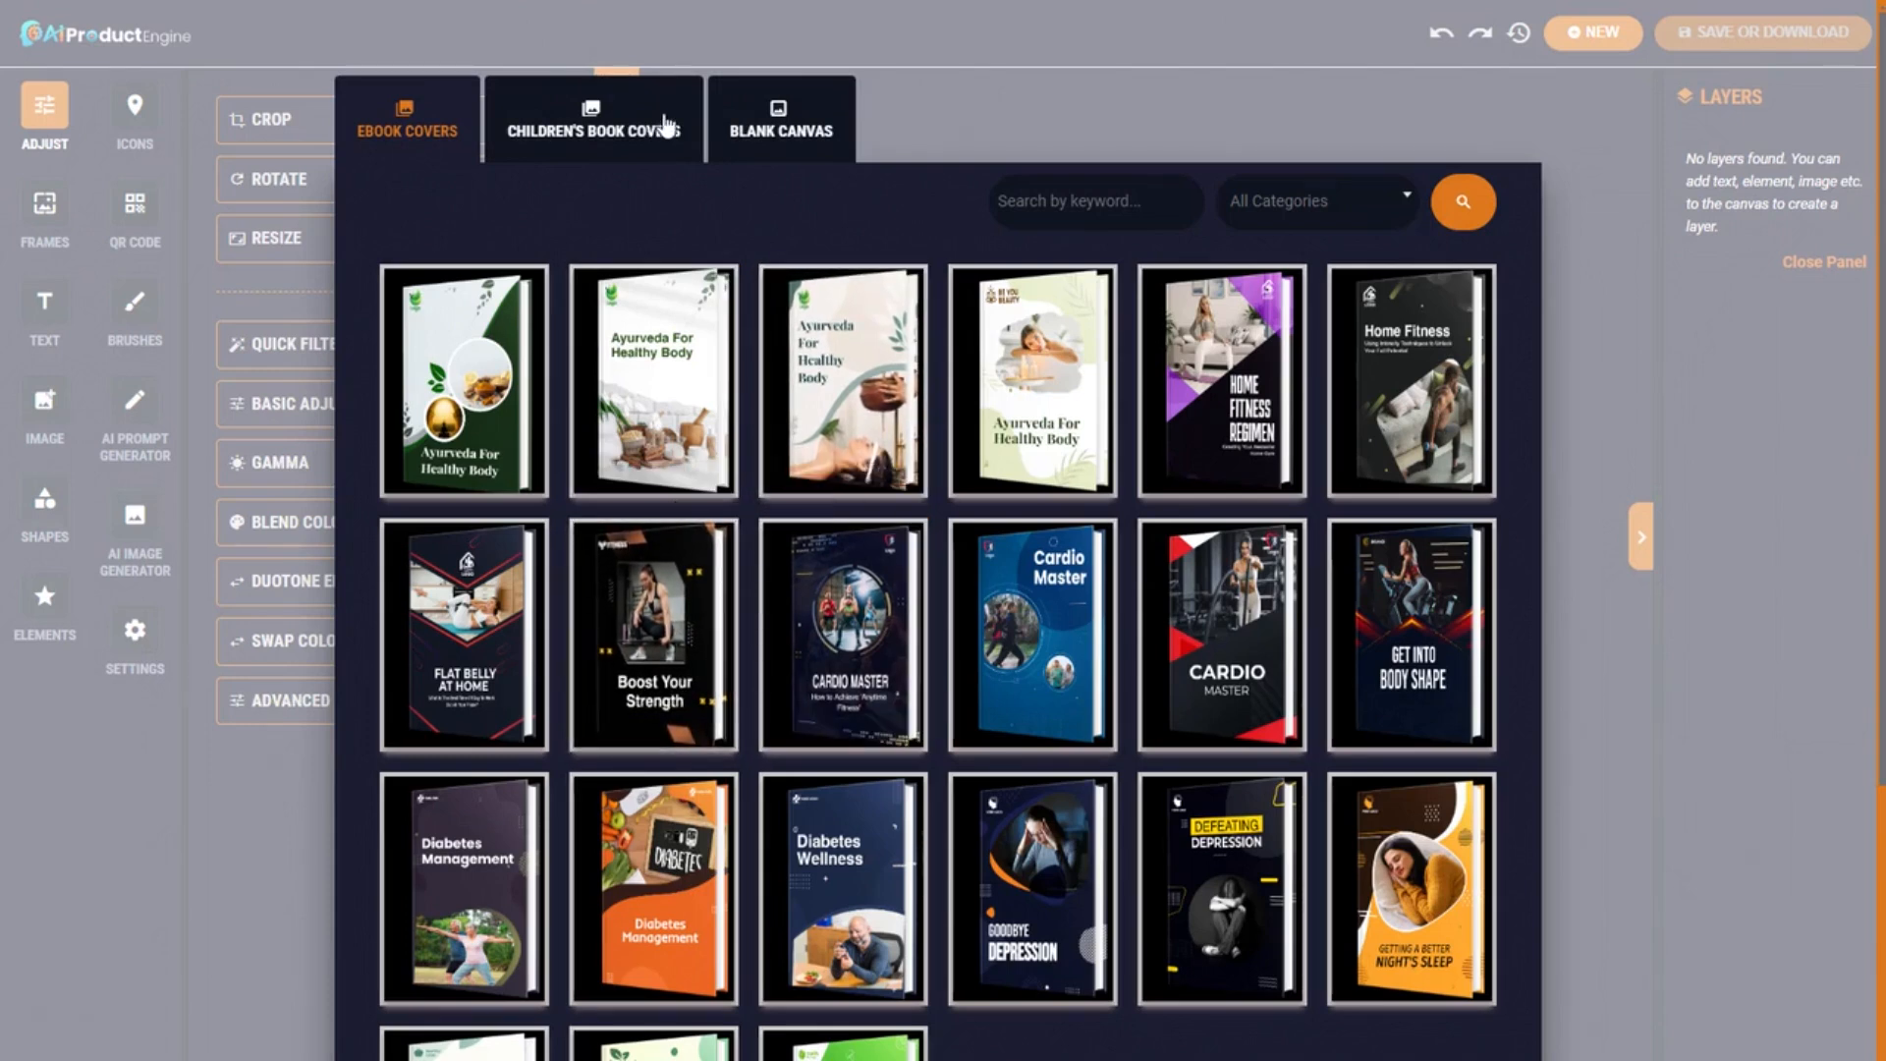
# Filter covers to the Cardio Master category and load the blue Cardio Master template.
pyautogui.click(1294, 202)
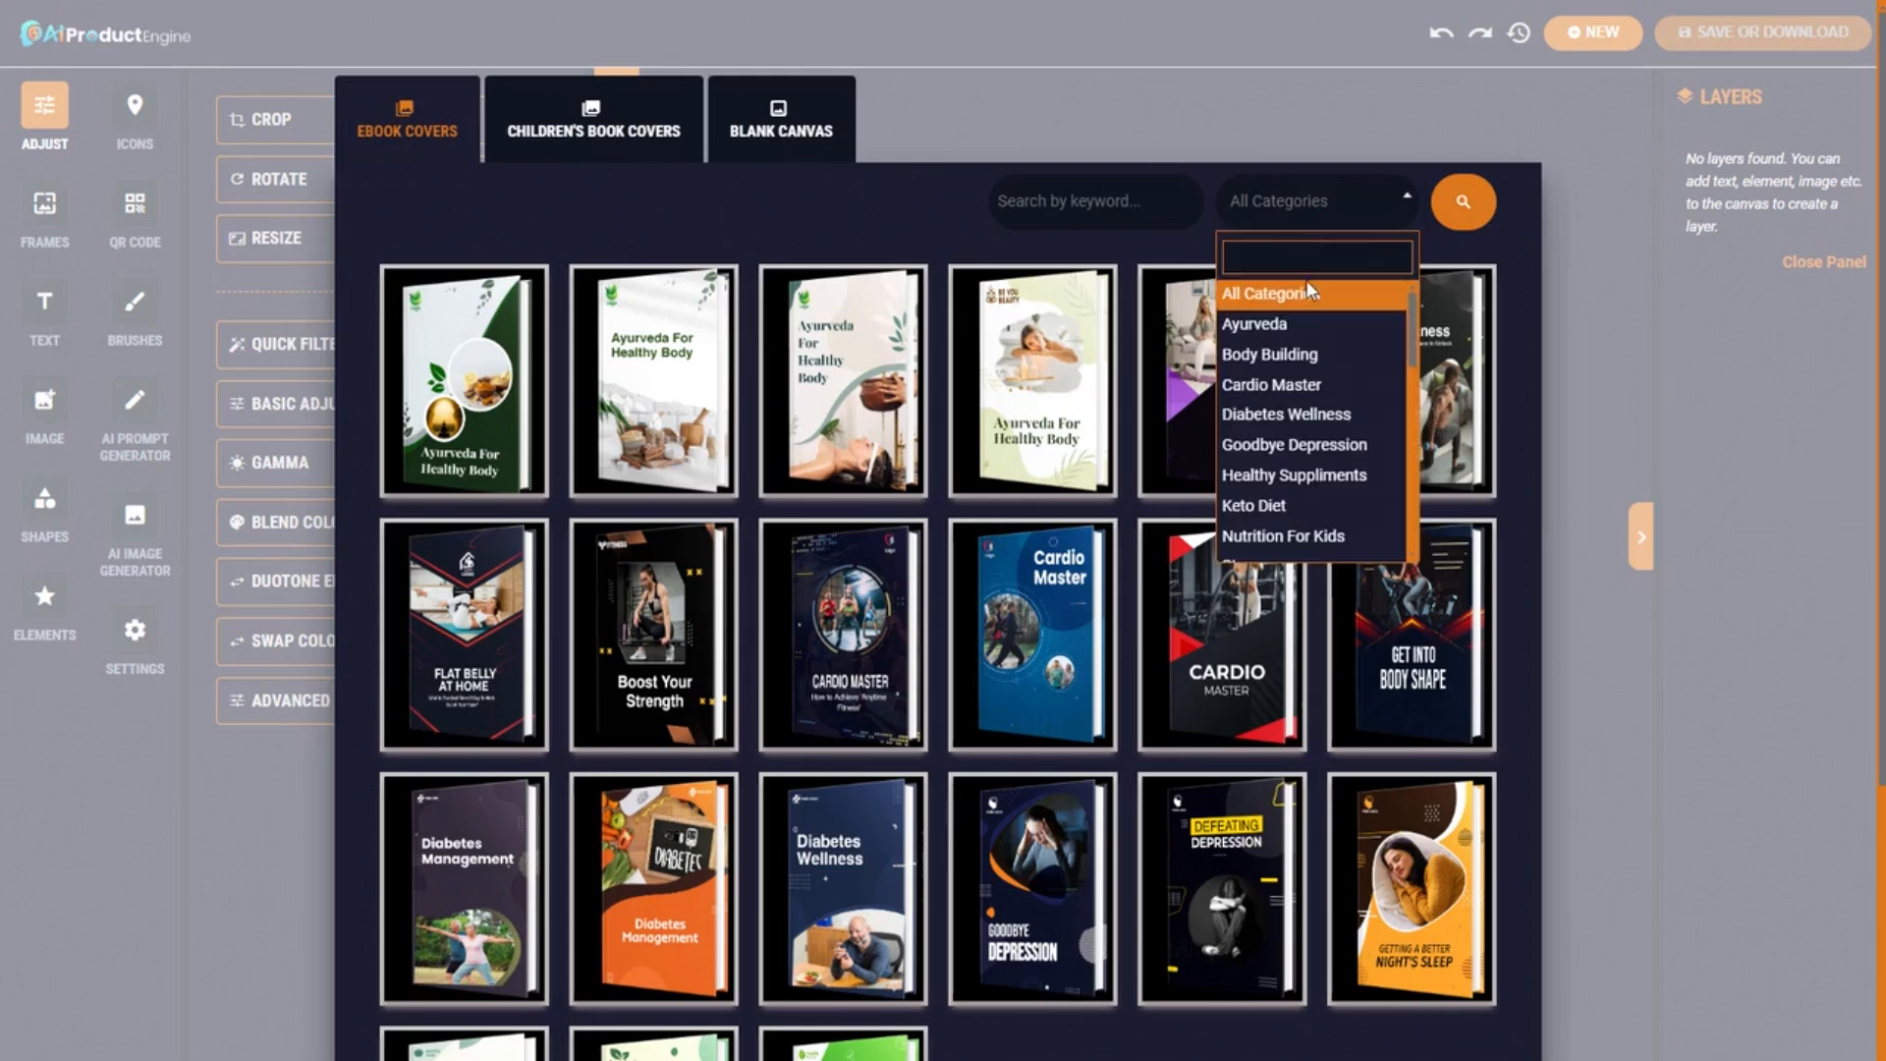
pyautogui.click(1258, 386)
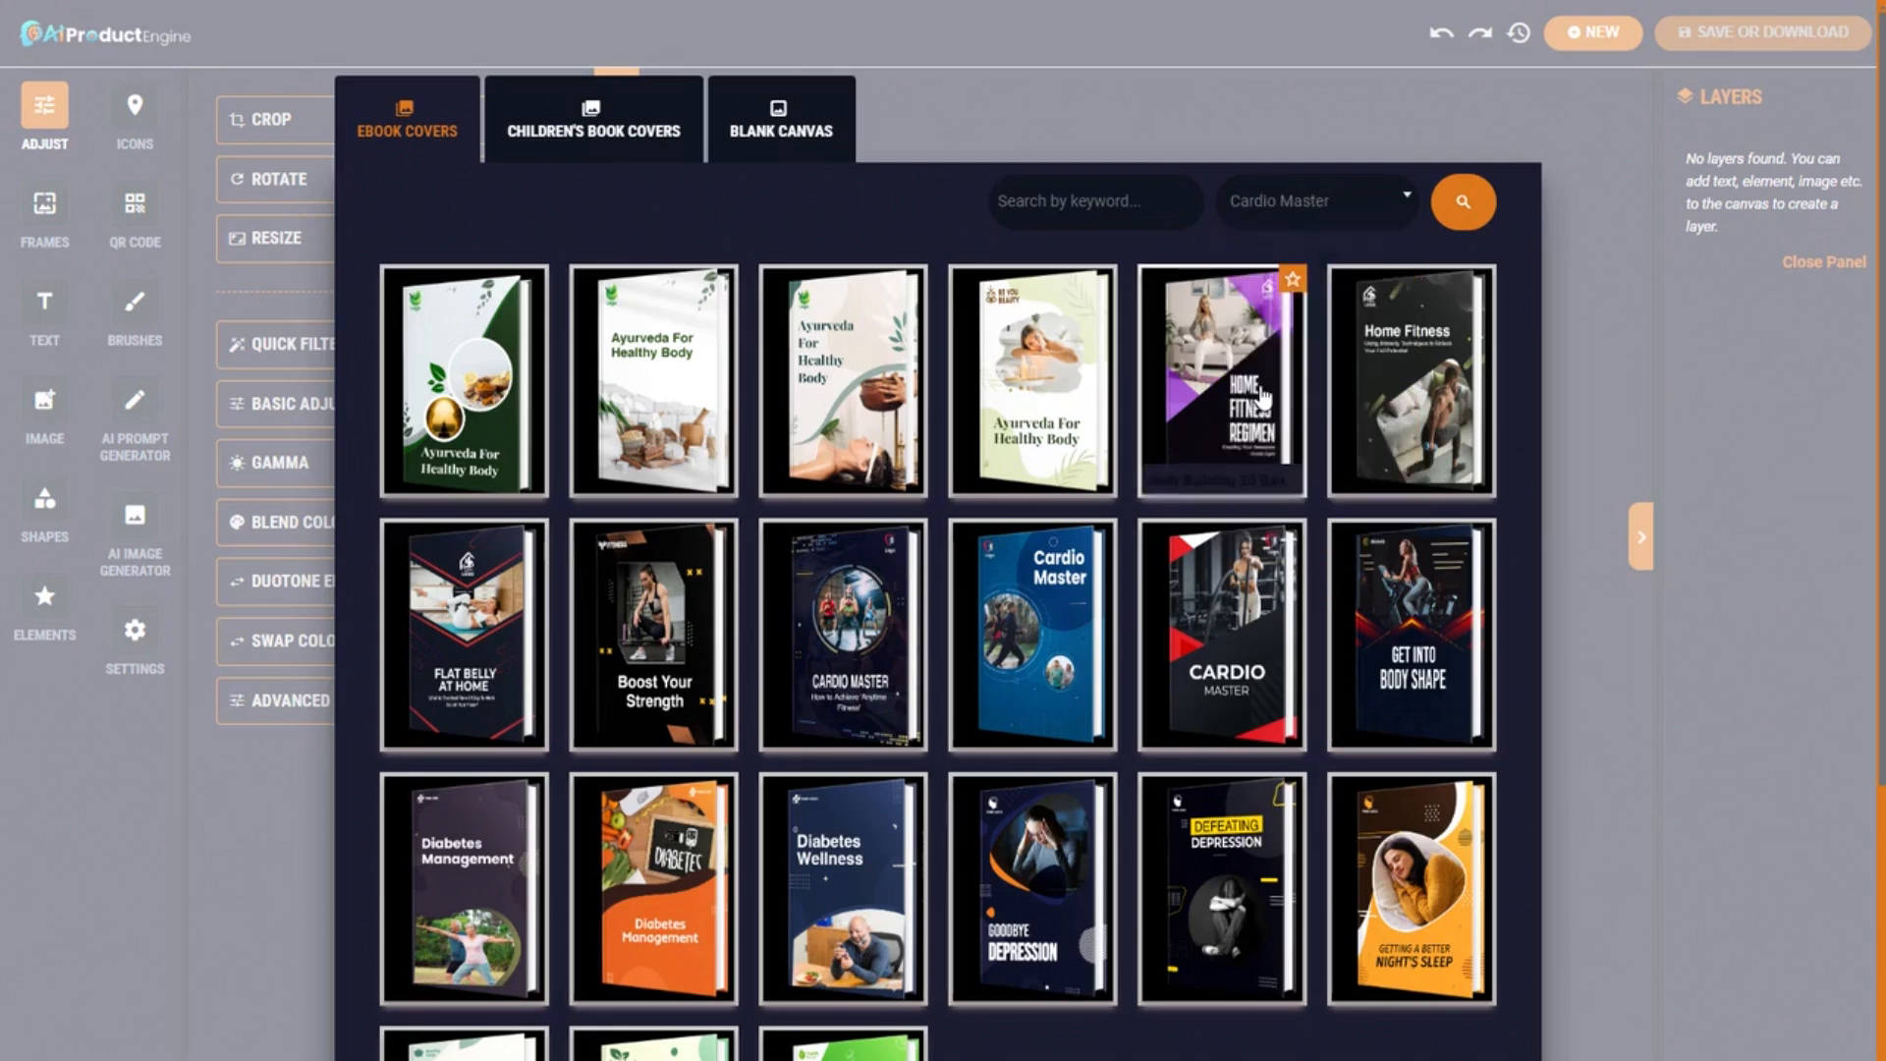
pyautogui.click(1462, 201)
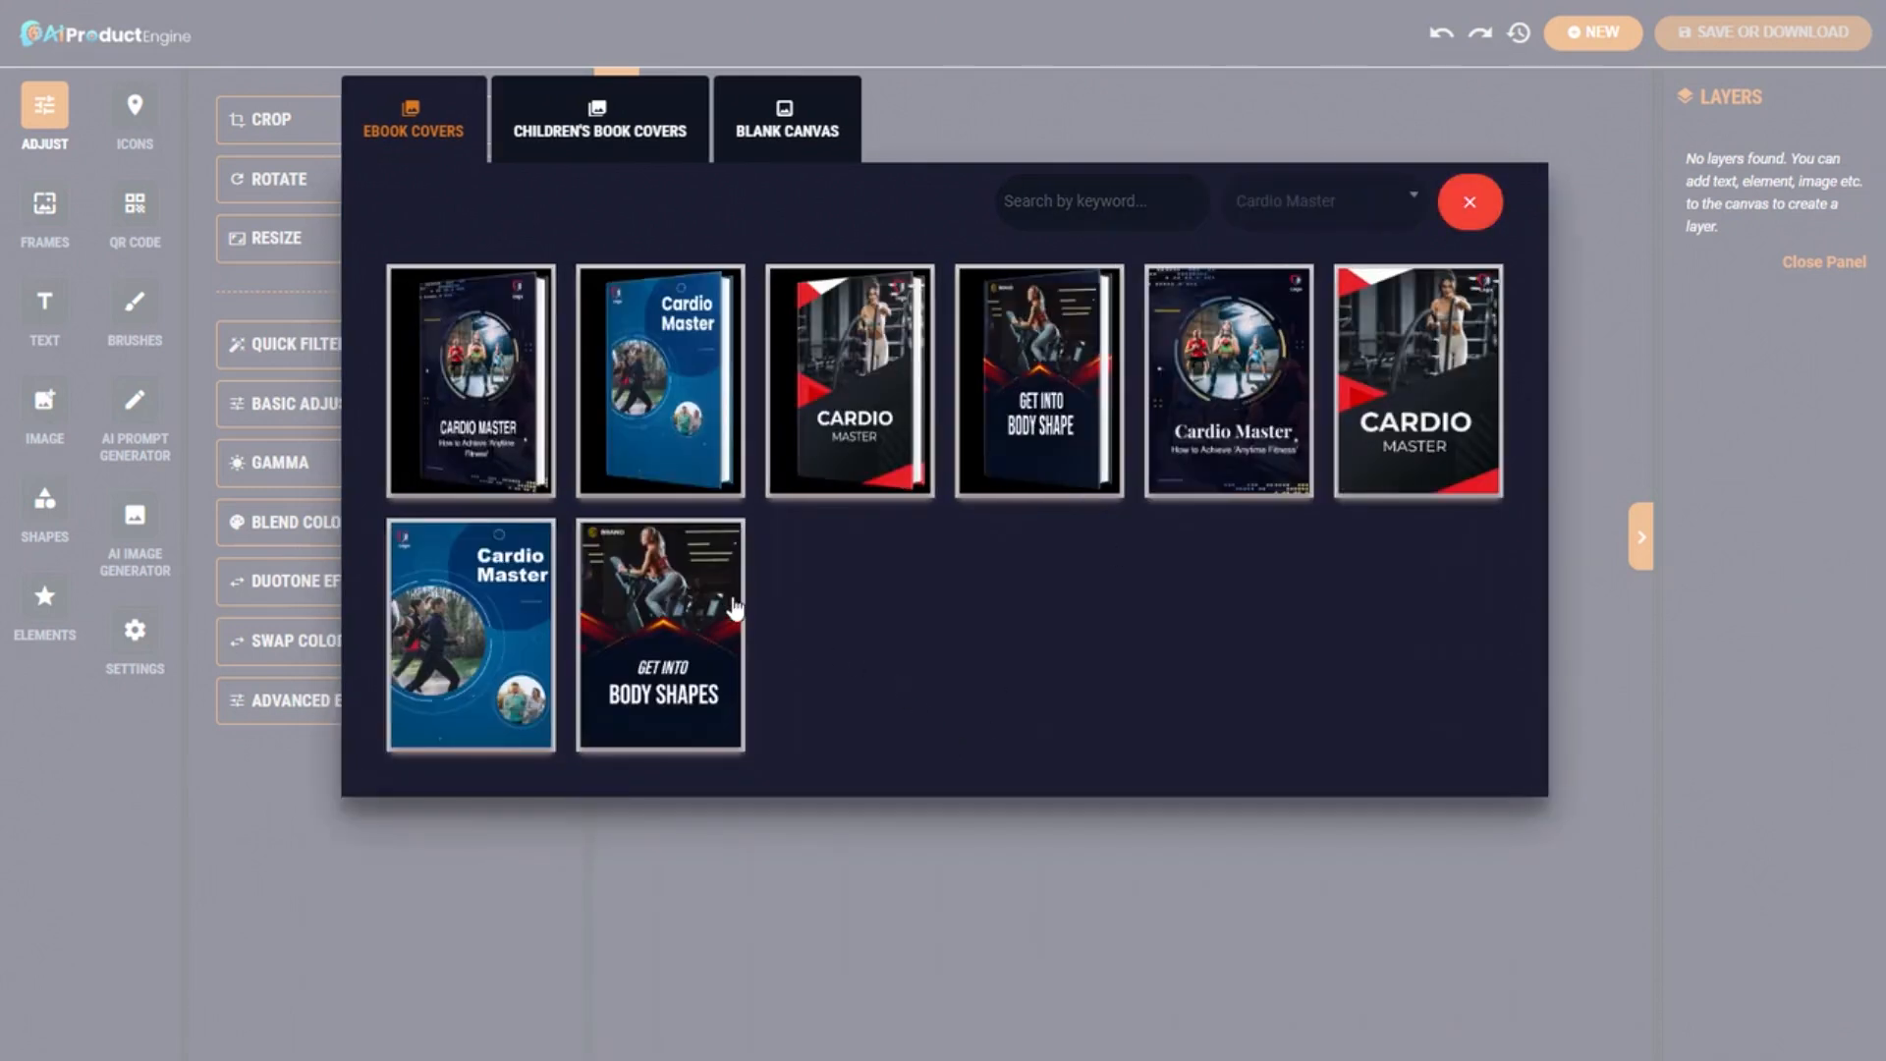
pyautogui.click(456, 621)
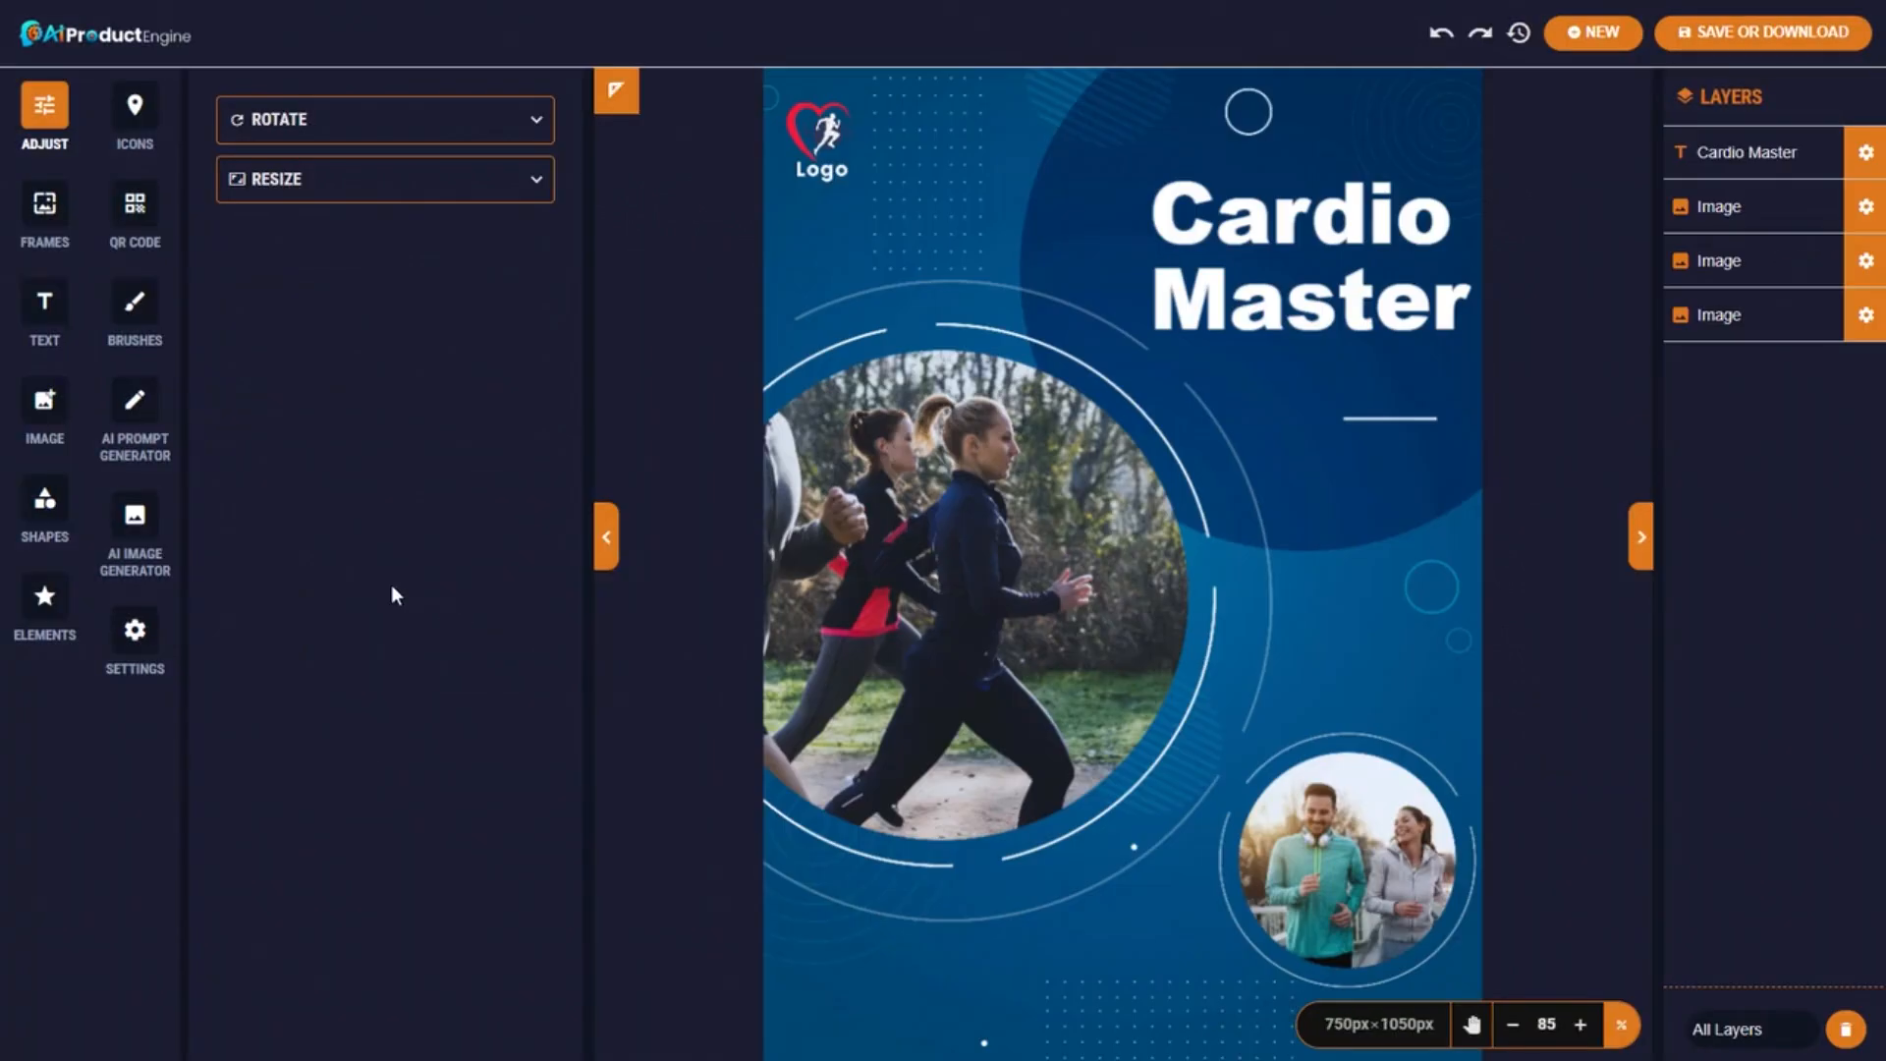
# After viewing the AI prompt and image forms, flip the photo group horizontally and shift it left-down.
pyautogui.click(135, 400)
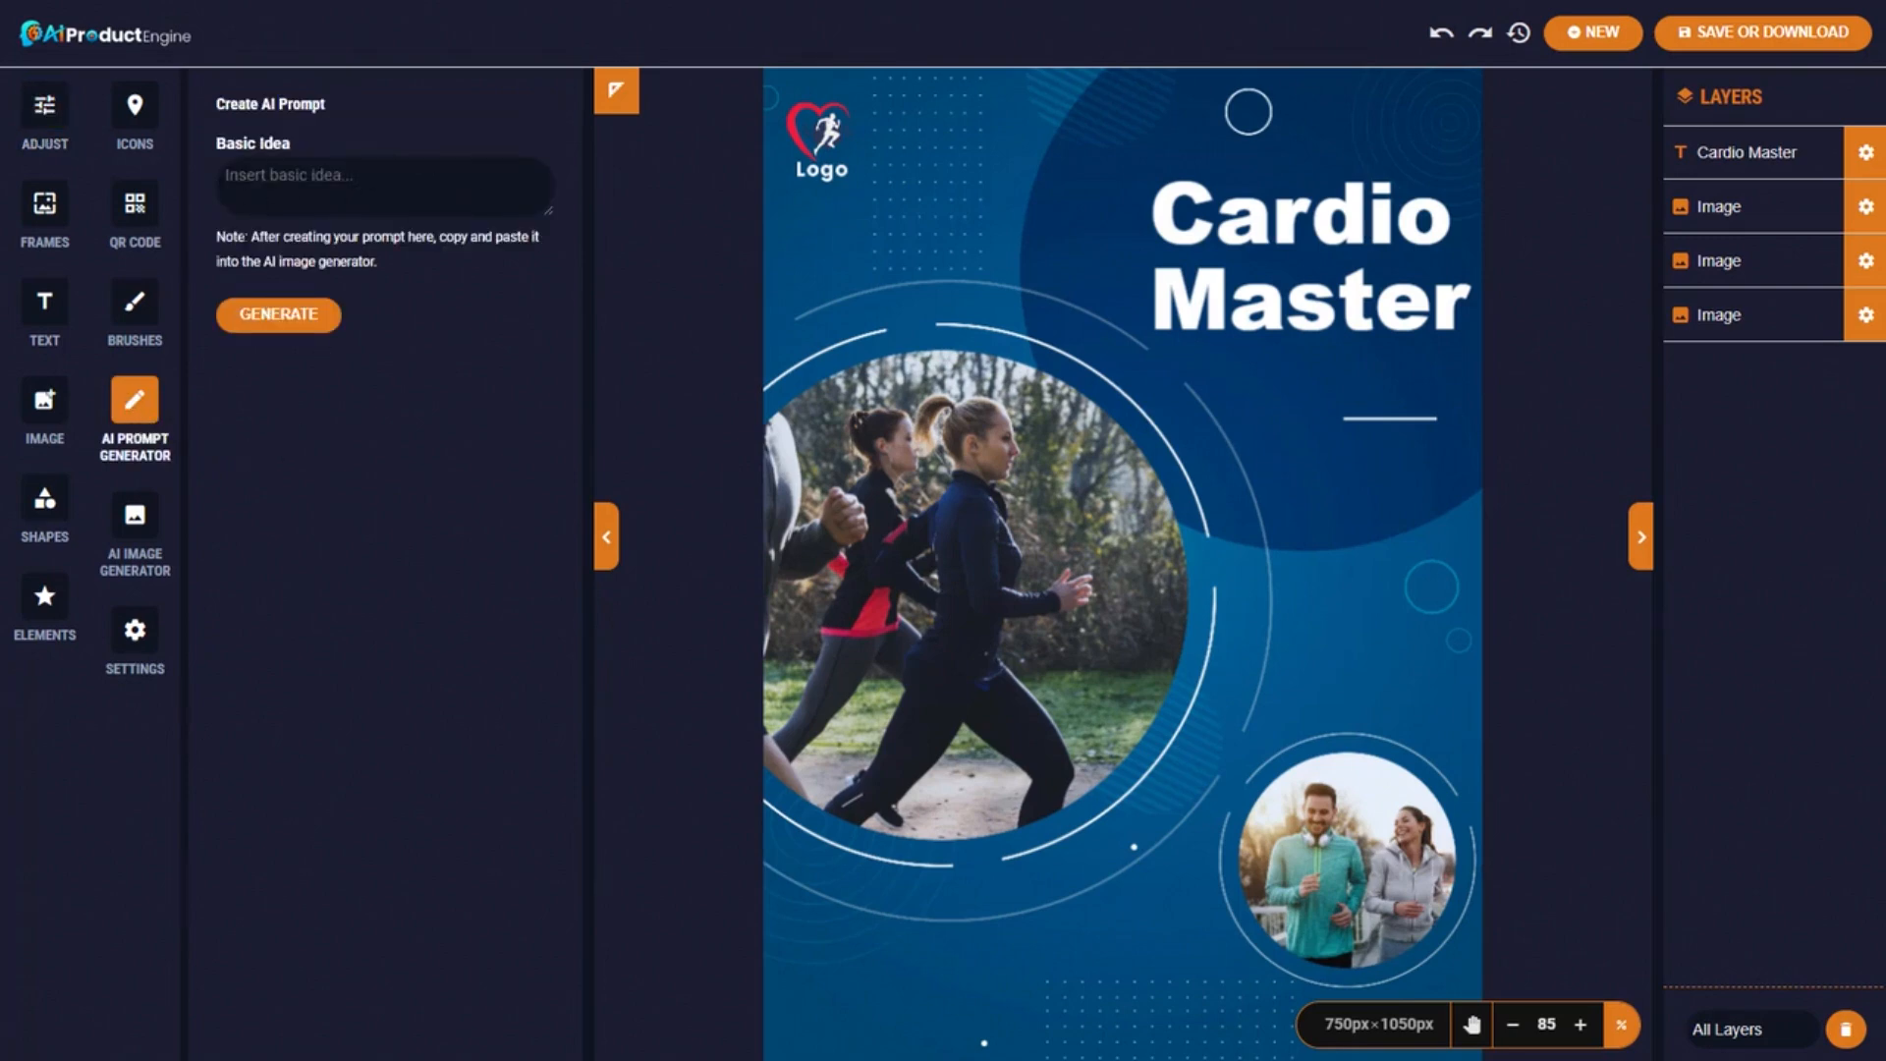
pyautogui.click(135, 515)
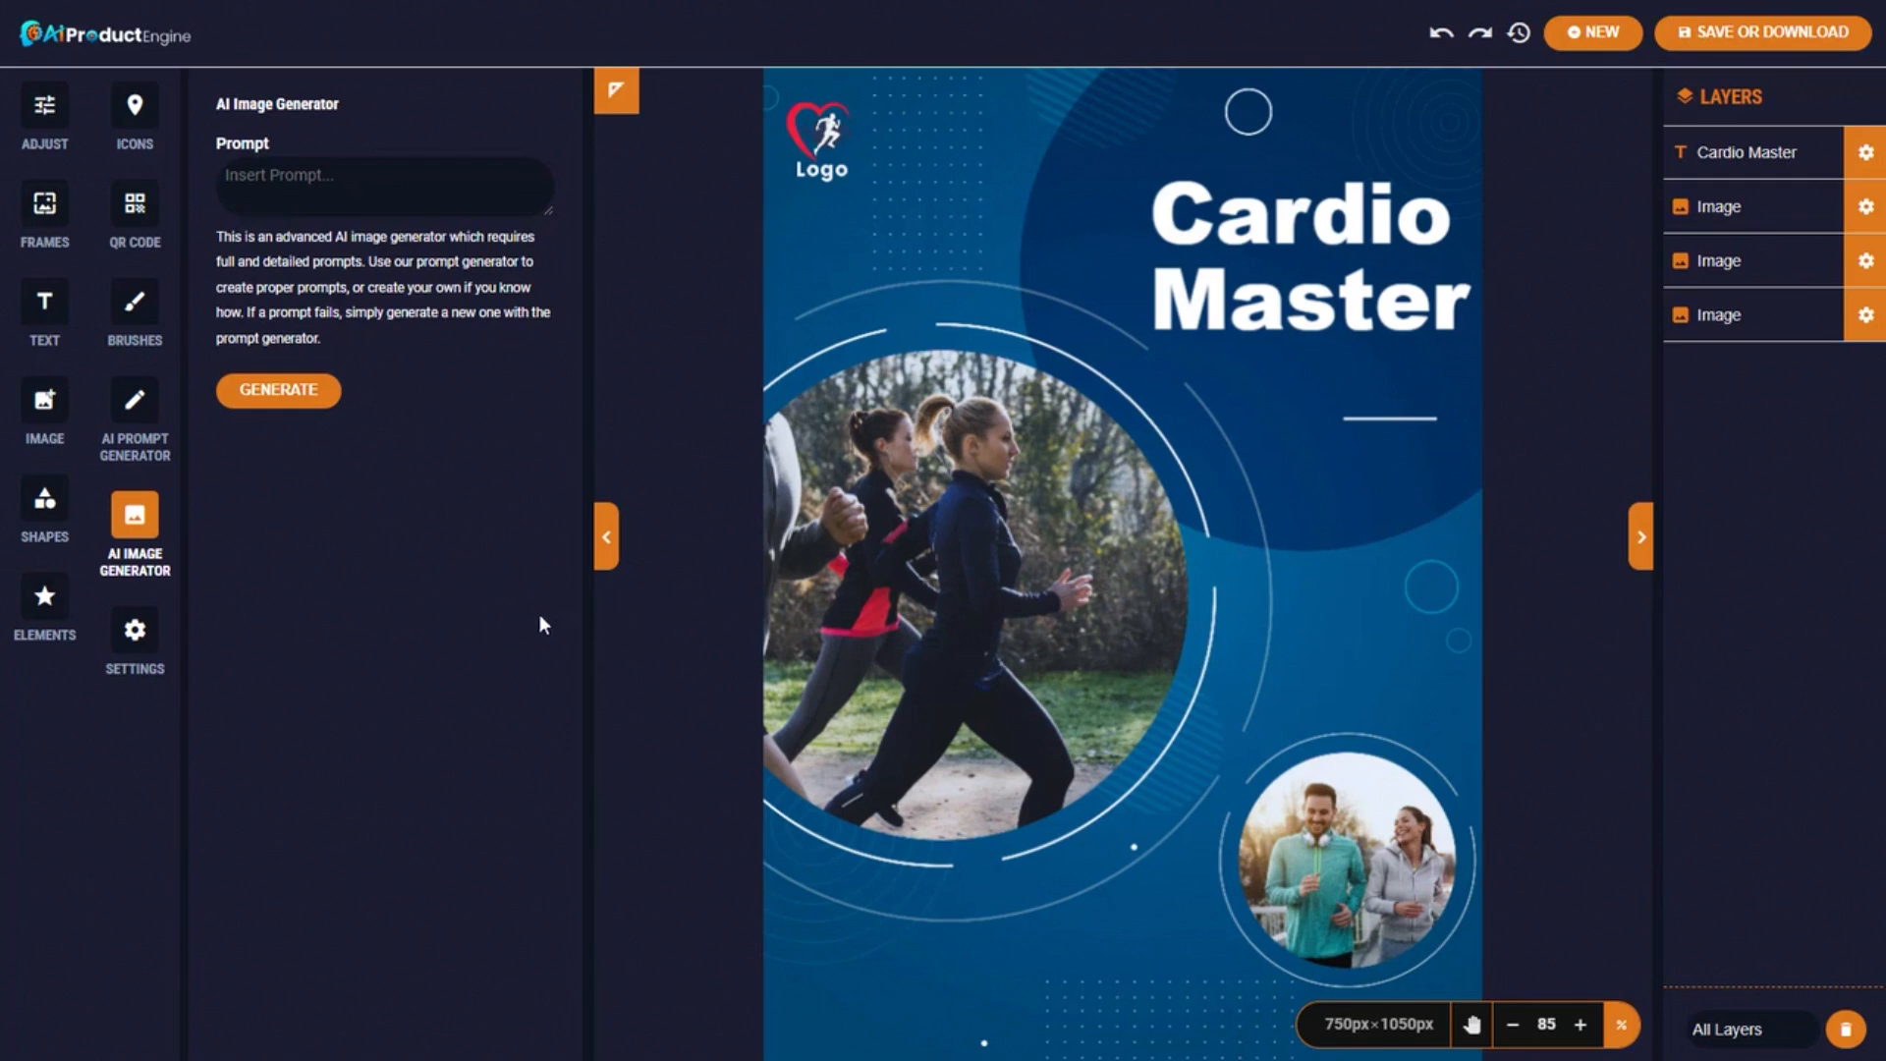
pyautogui.click(927, 481)
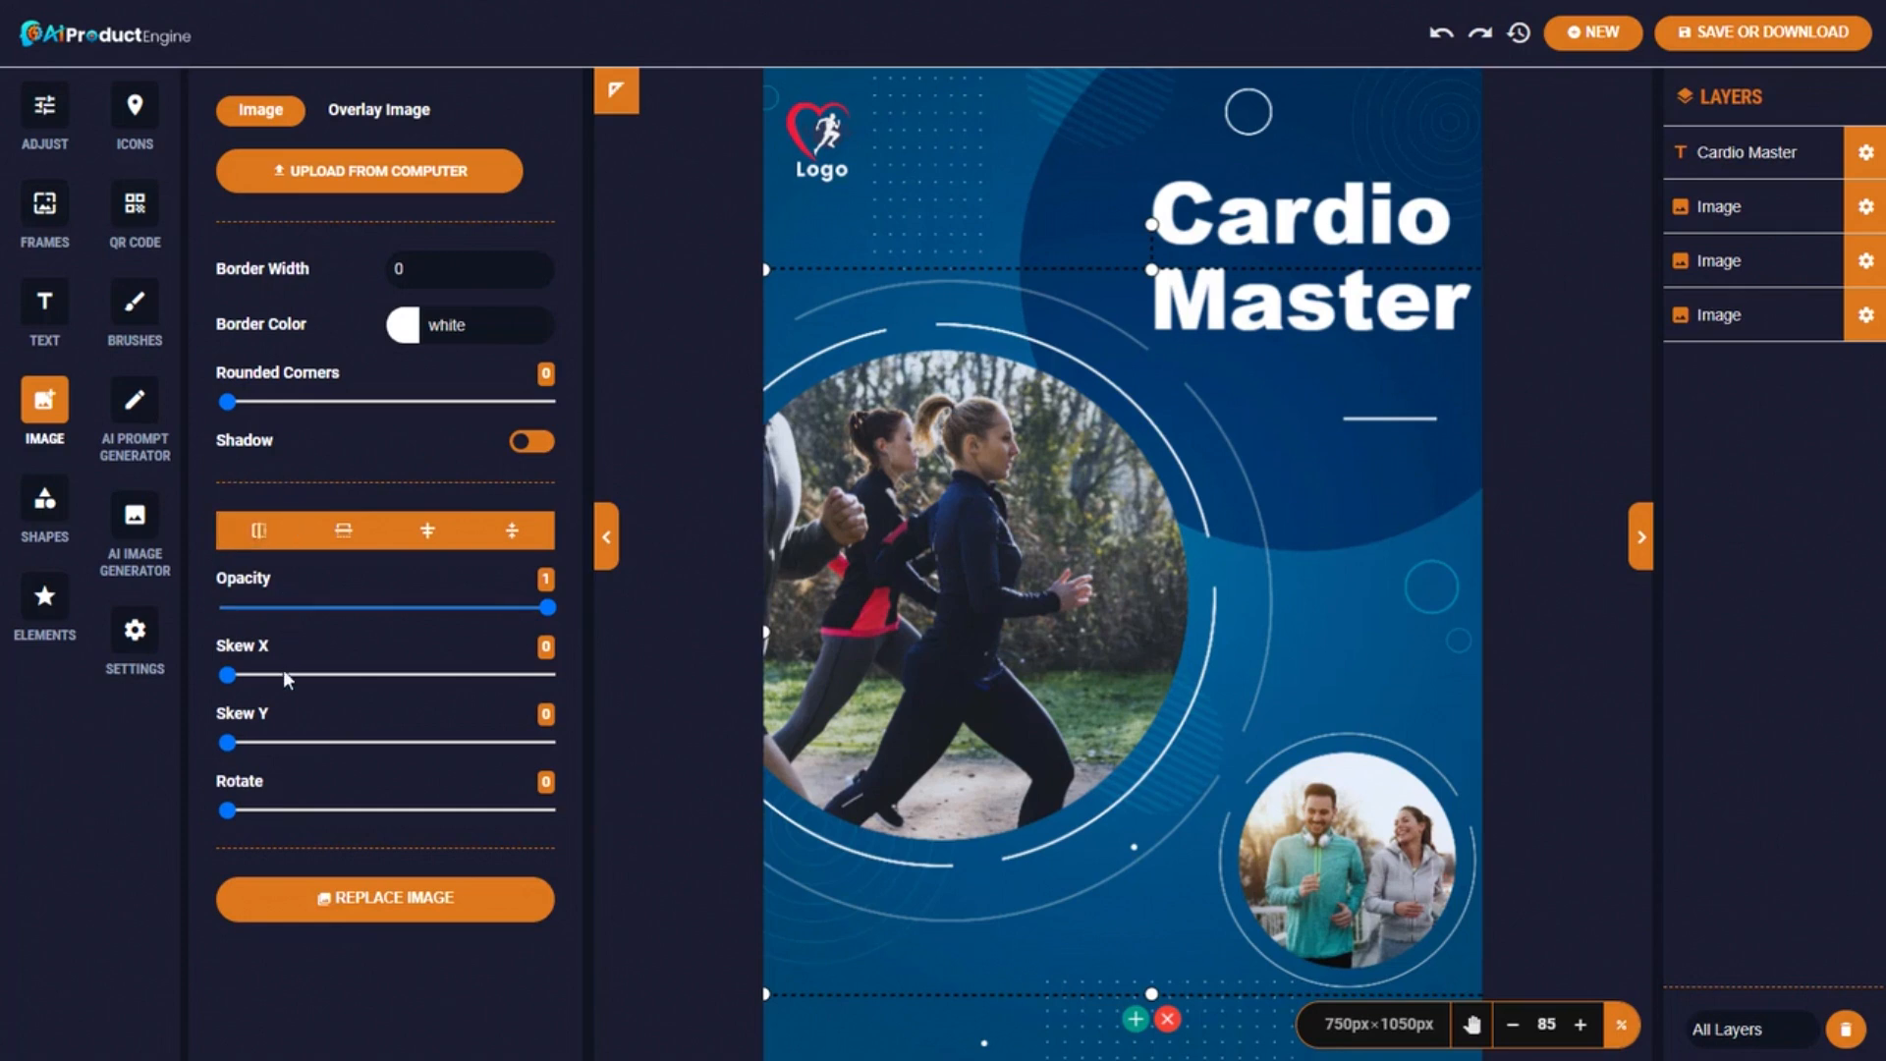
pyautogui.click(259, 532)
pyautogui.moveTo(1246, 516); pyautogui.dragTo(1223, 556)
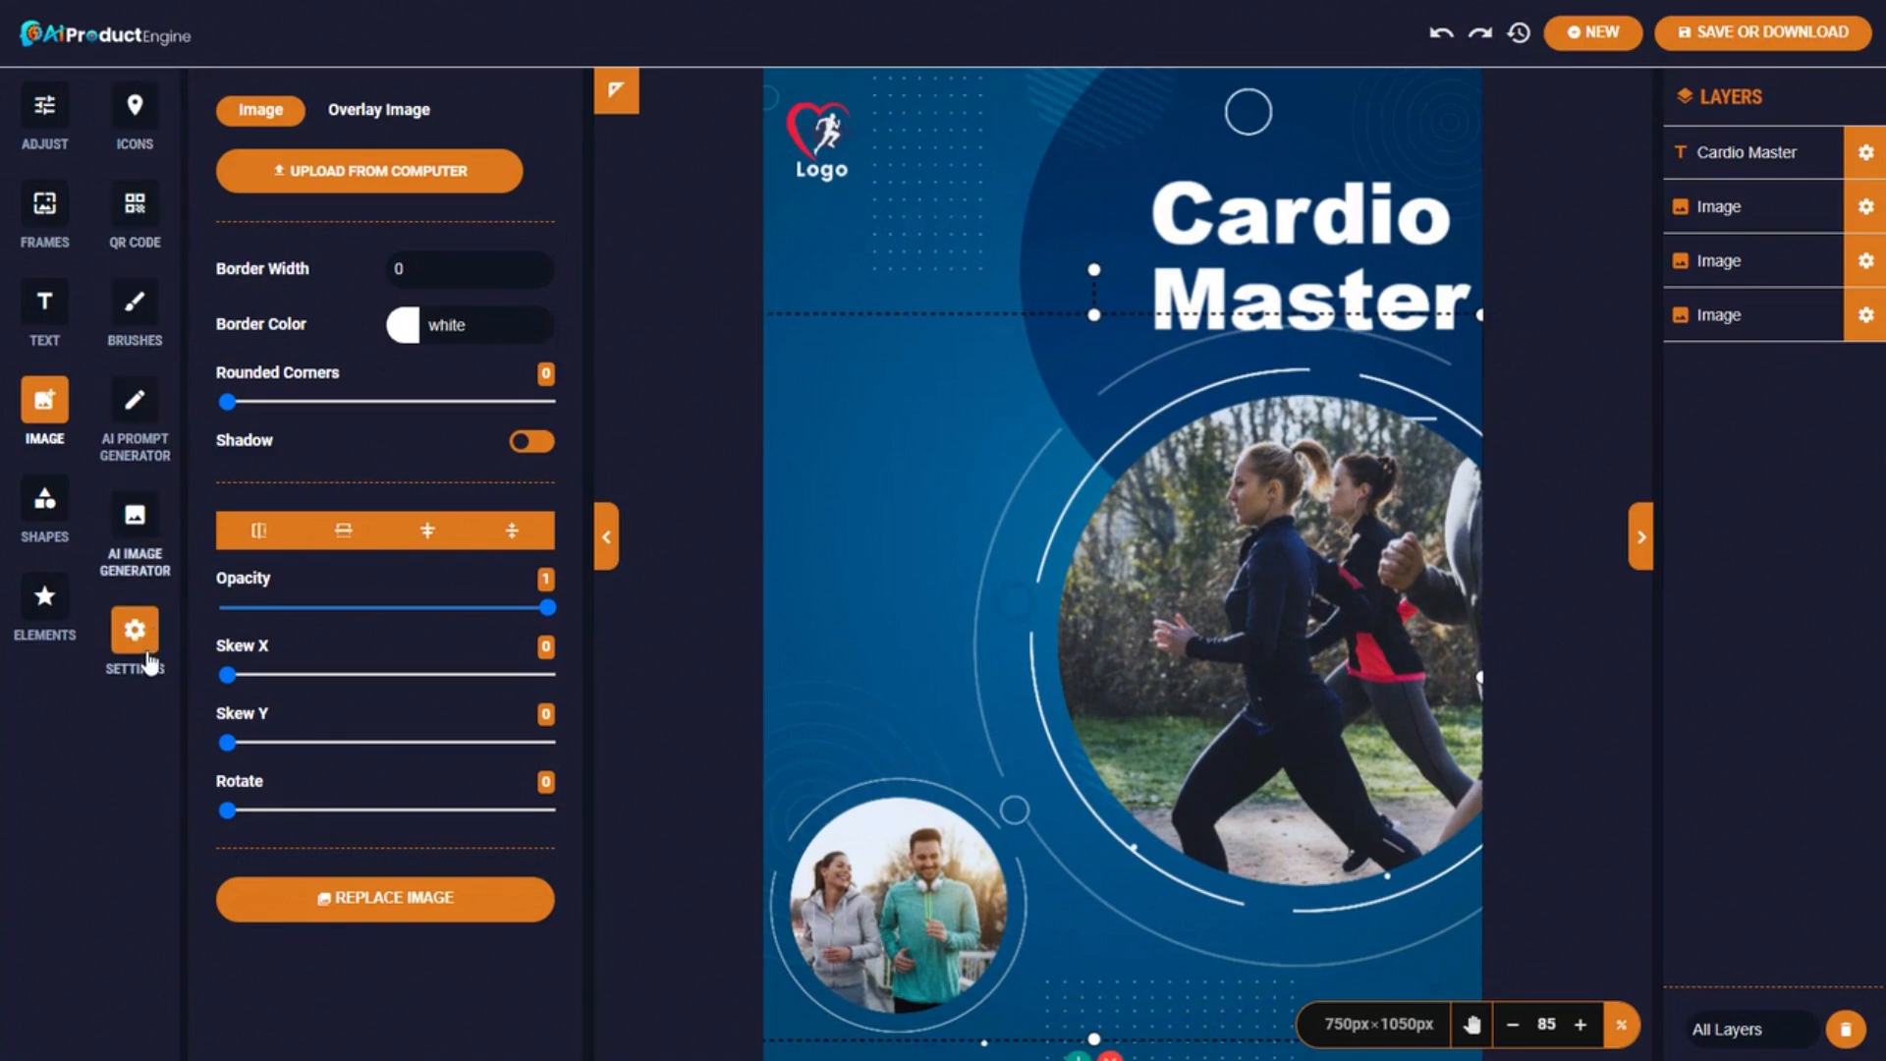
# Add an 'arrow' icon from the icon search and enlarge it to point at the runners.
pyautogui.click(139, 114)
pyautogui.click(373, 266)
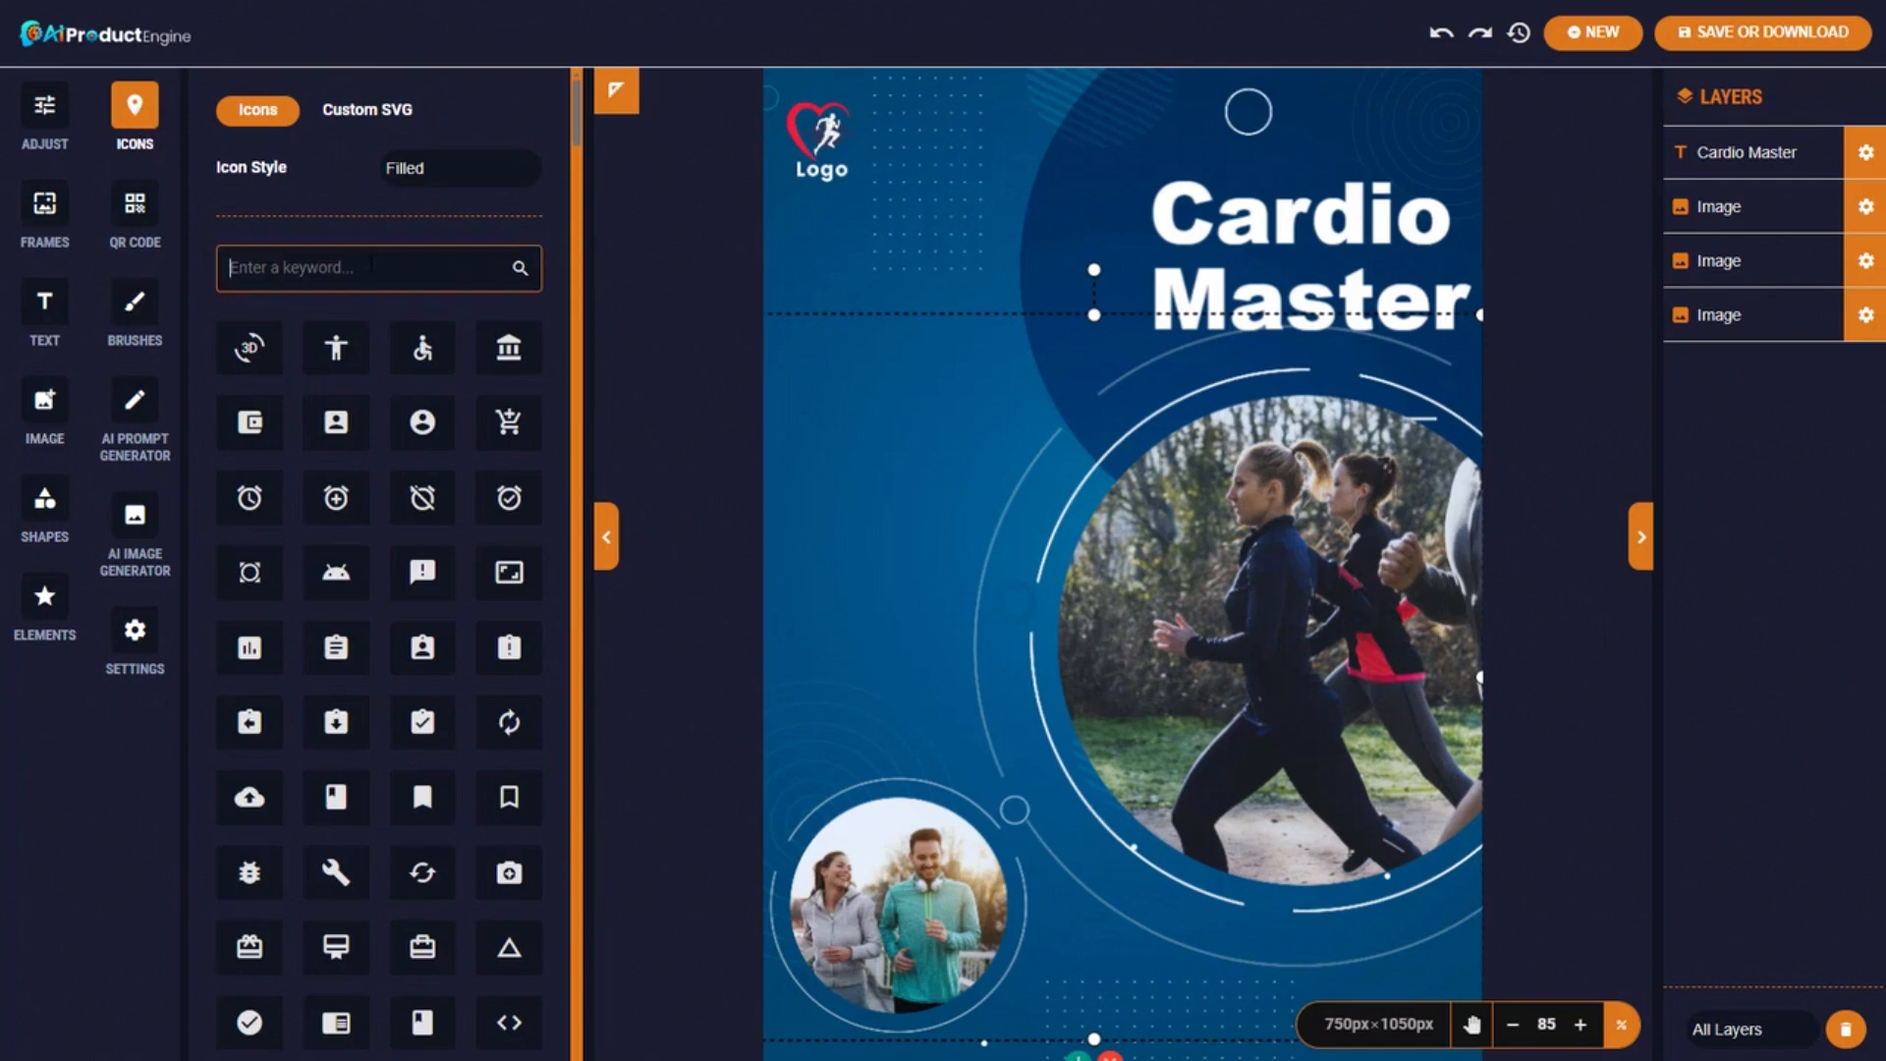
pyautogui.write('arrow')
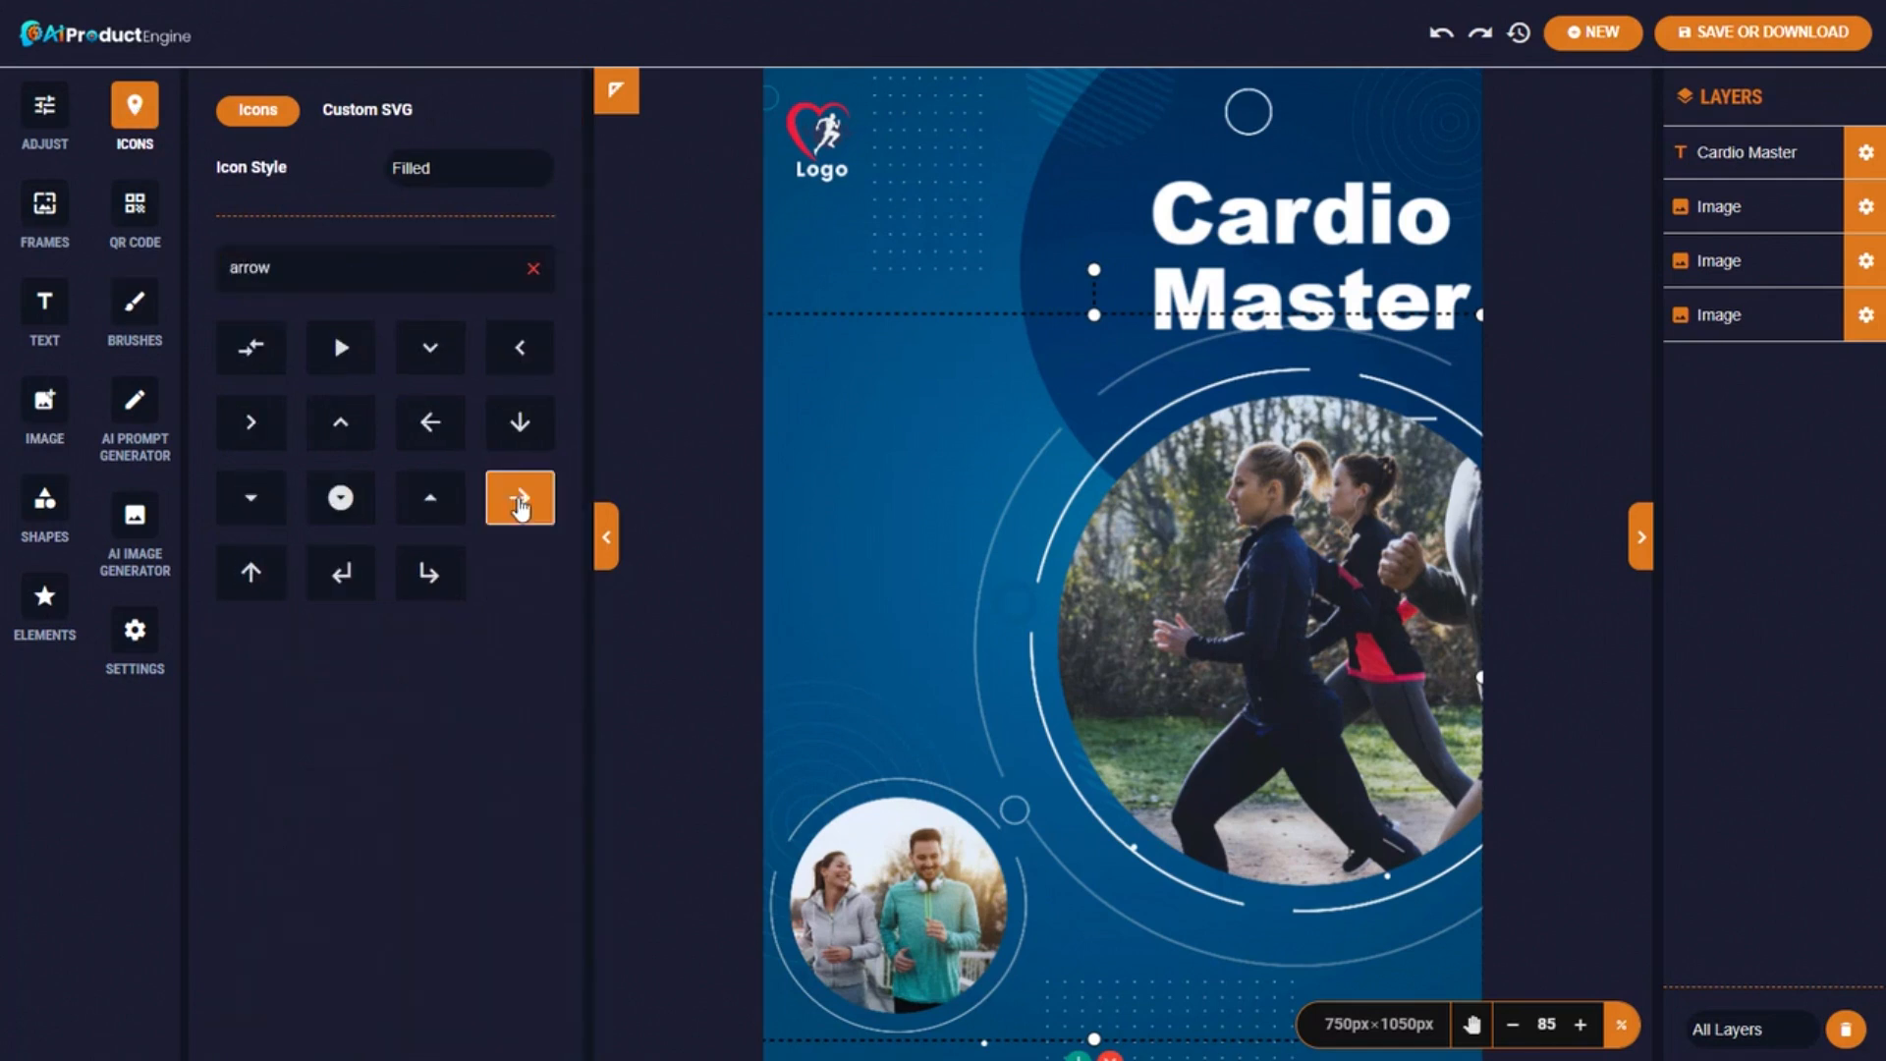
pyautogui.click(511, 498)
pyautogui.moveTo(1070, 569); pyautogui.dragTo(792, 569)
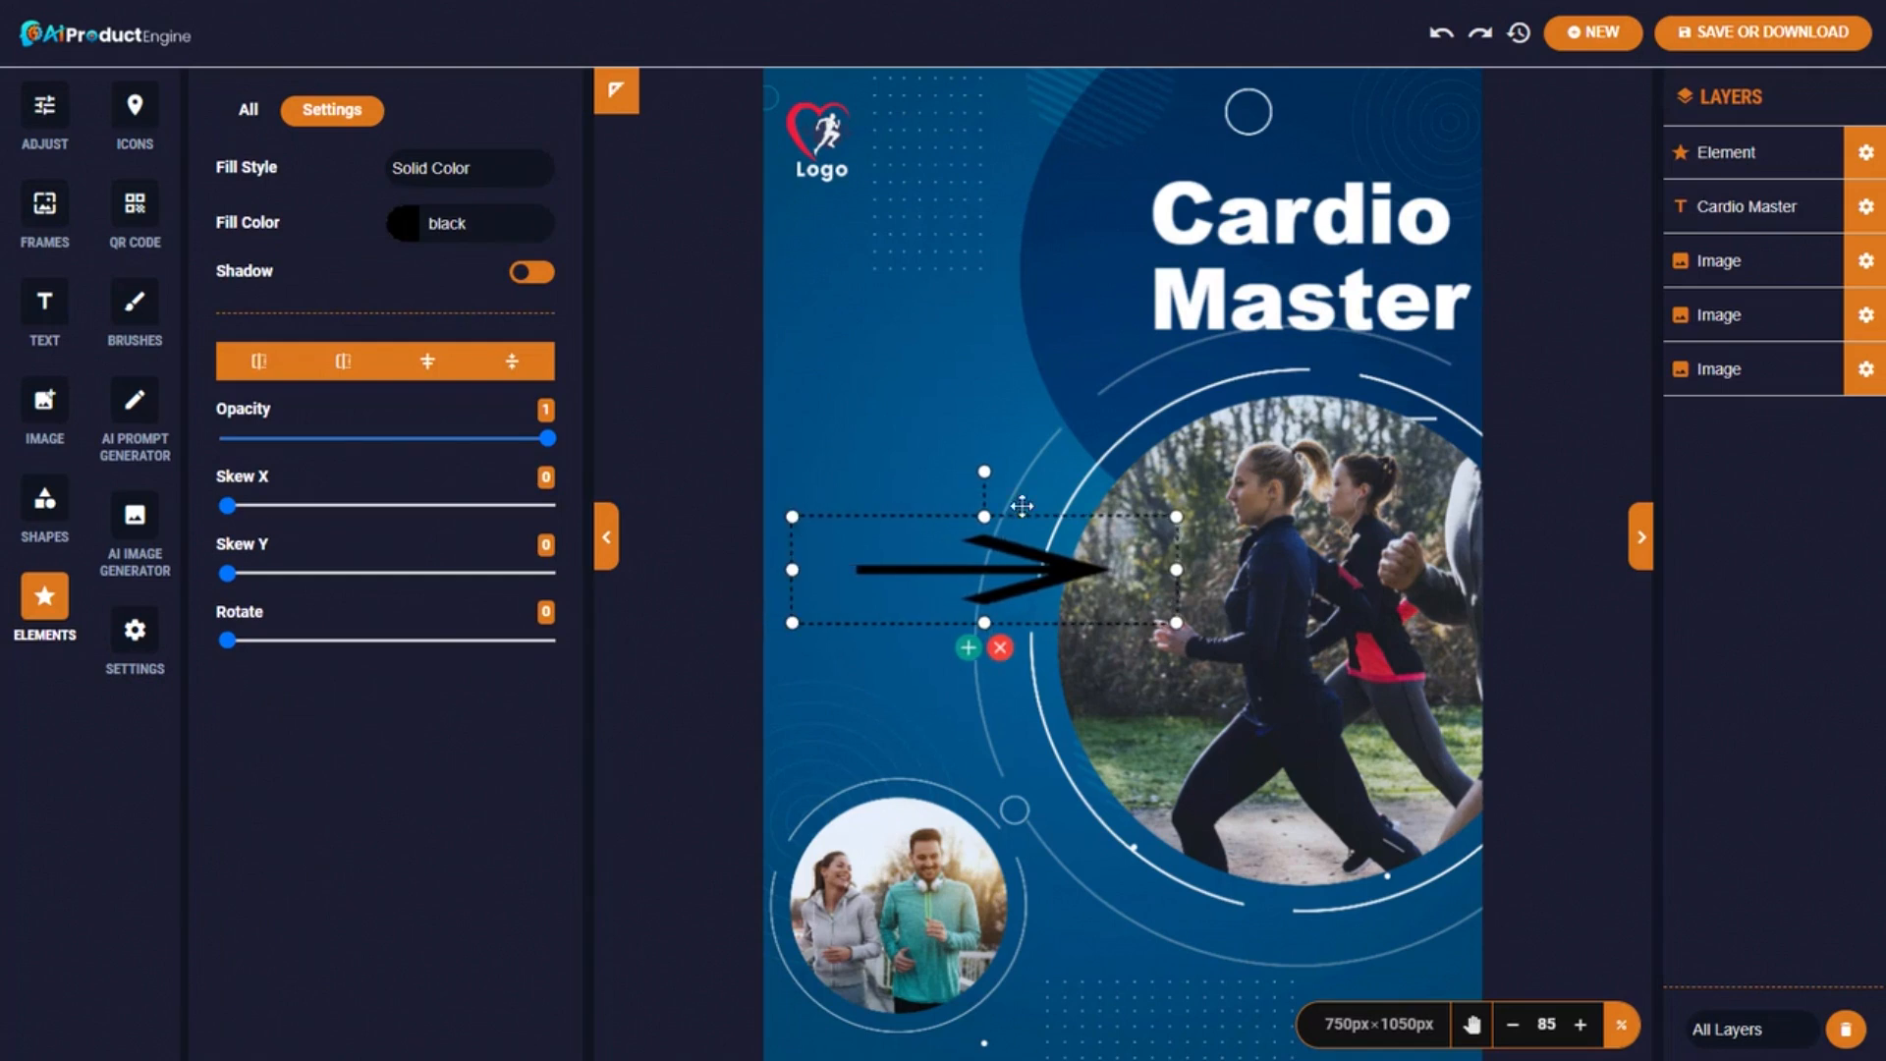
pyautogui.moveTo(985, 517); pyautogui.dragTo(985, 354)
pyautogui.moveTo(791, 488); pyautogui.dragTo(611, 486)
pyautogui.moveTo(894, 623); pyautogui.dragTo(893, 700)
pyautogui.moveTo(846, 511); pyautogui.dragTo(982, 614)
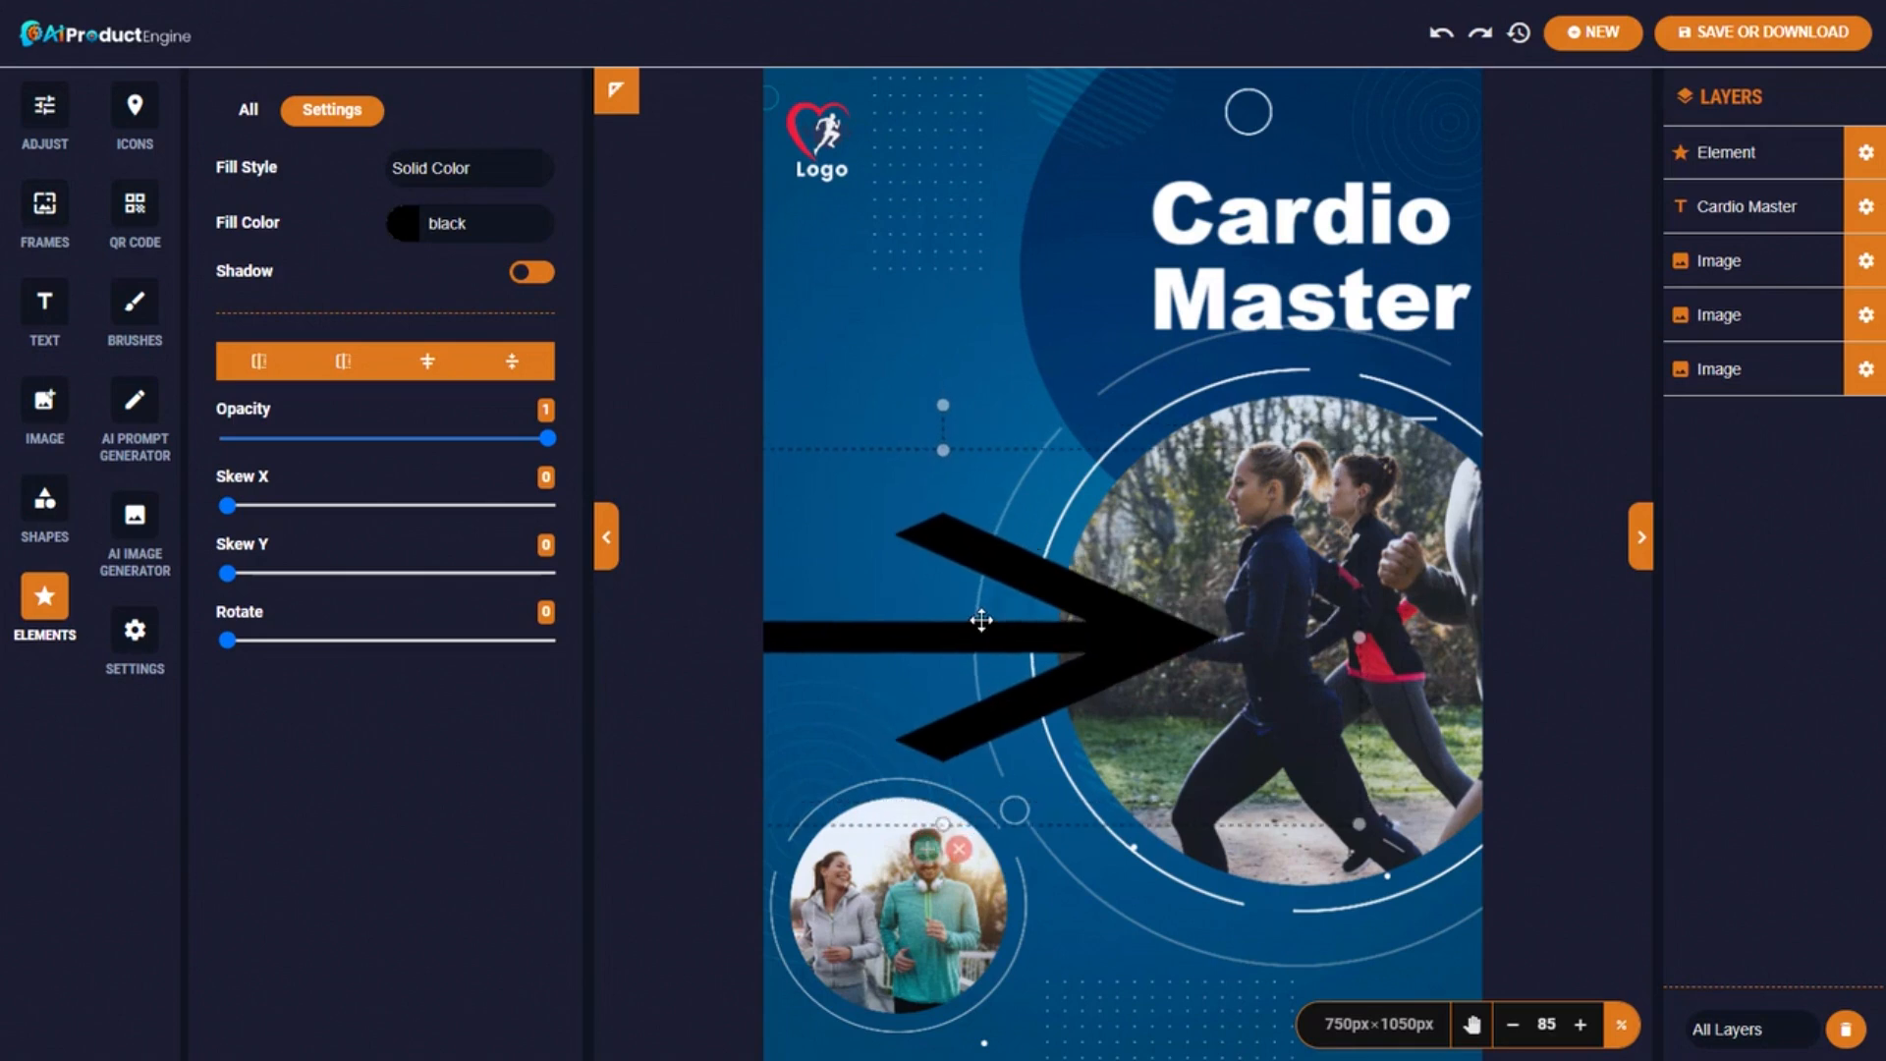
# Fill the arrow red (#f44336) and delete the Logo image from the cover.
pyautogui.click(447, 224)
pyautogui.click(444, 292)
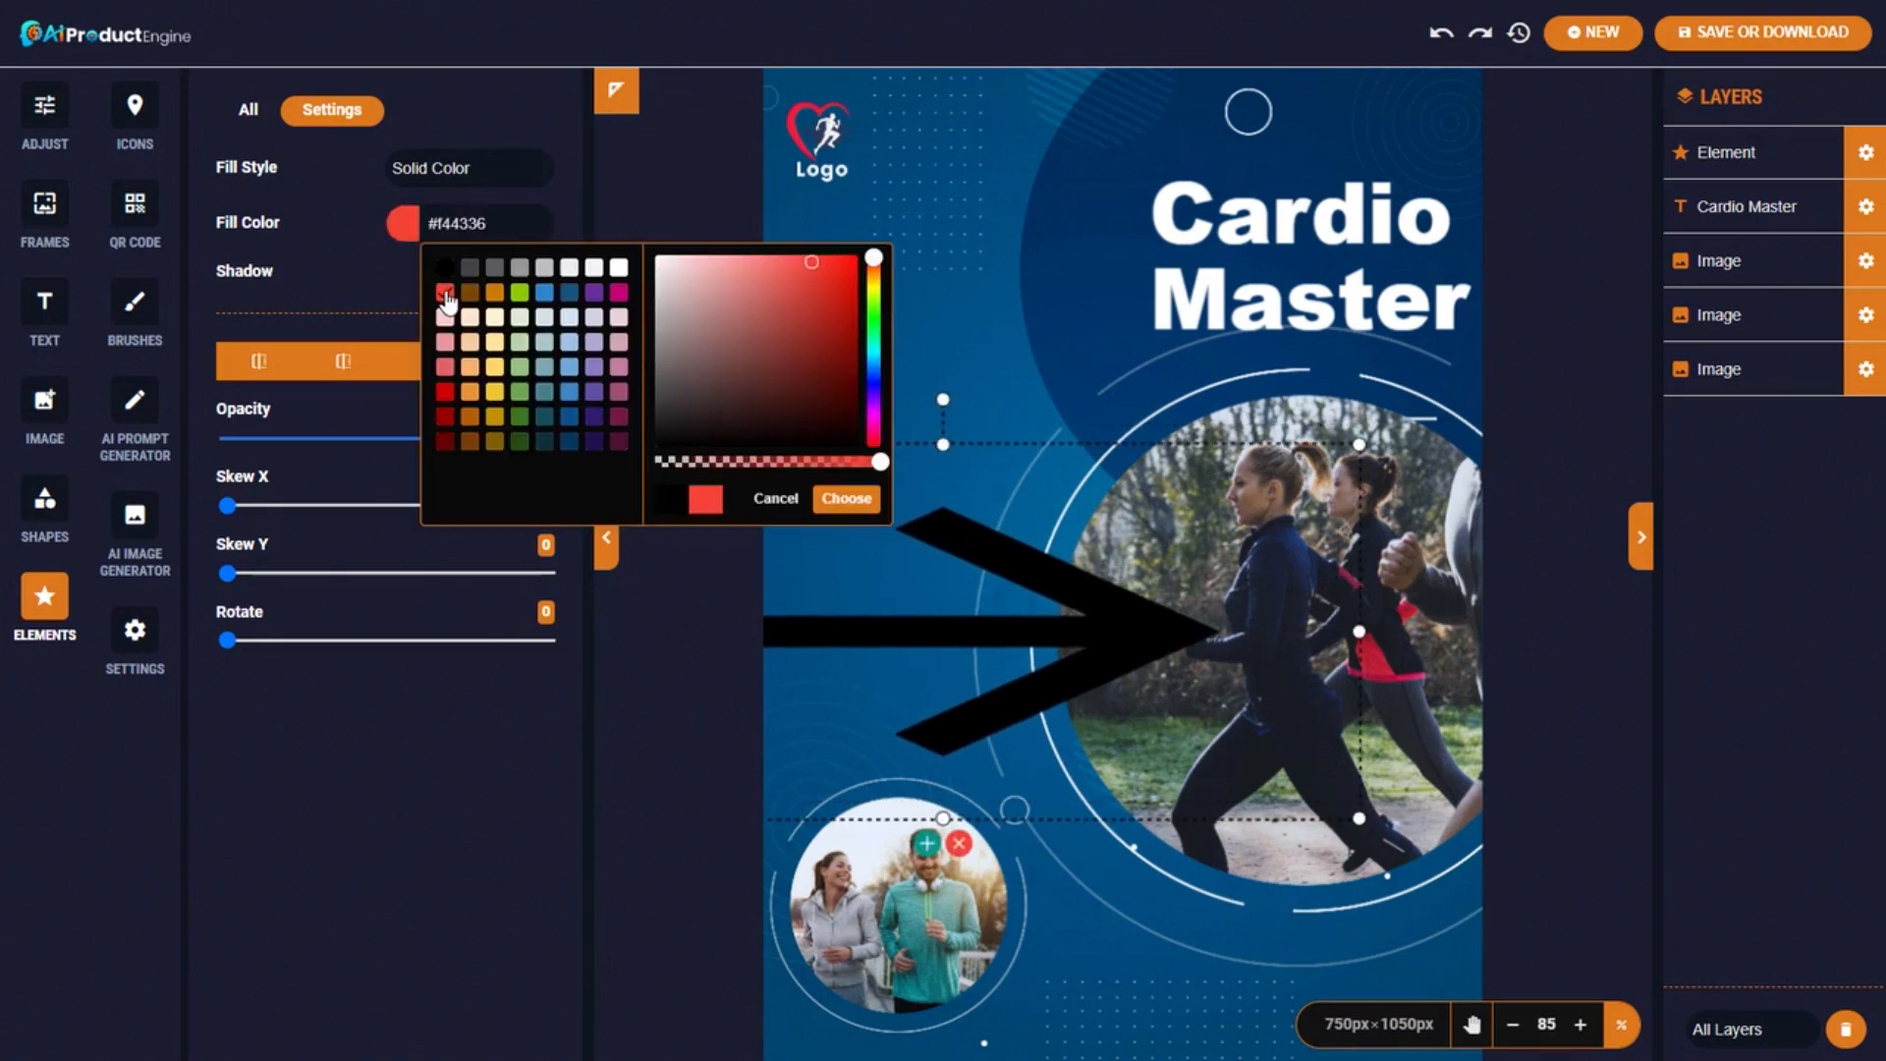
pyautogui.click(846, 498)
pyautogui.click(823, 142)
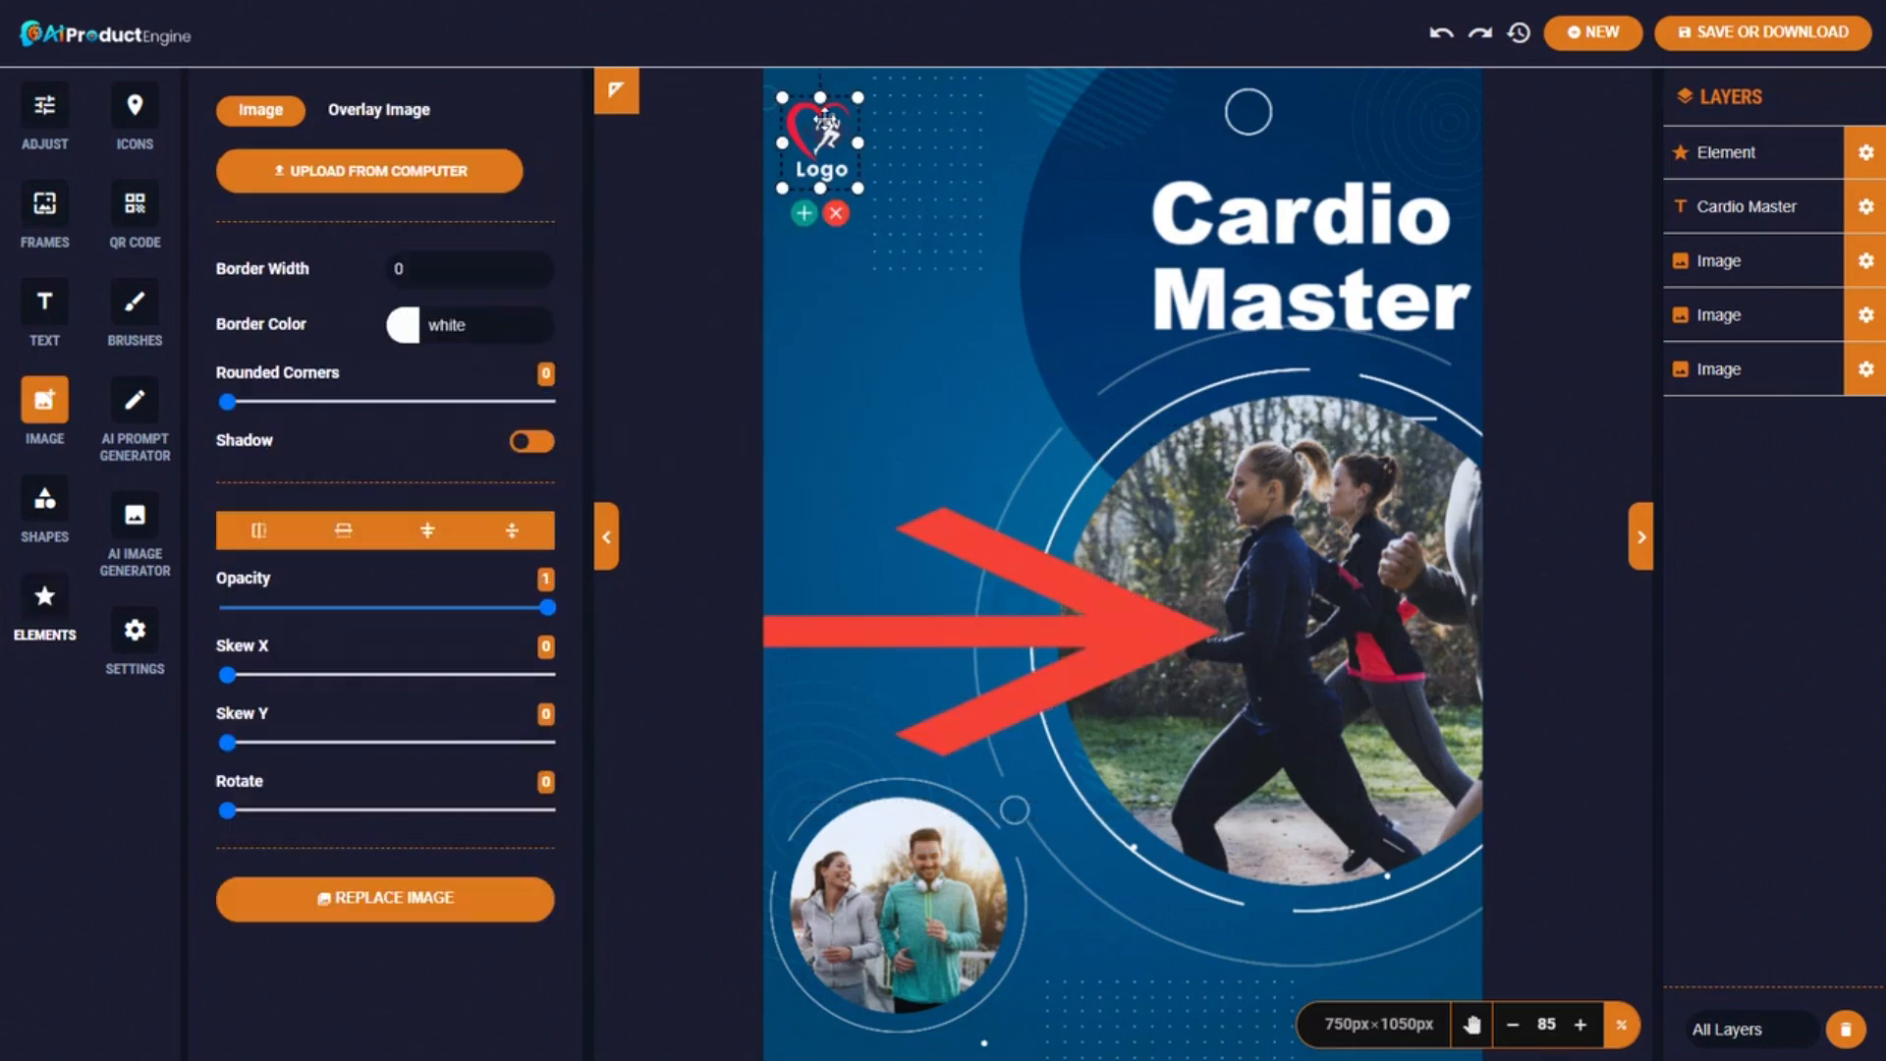
pyautogui.click(836, 213)
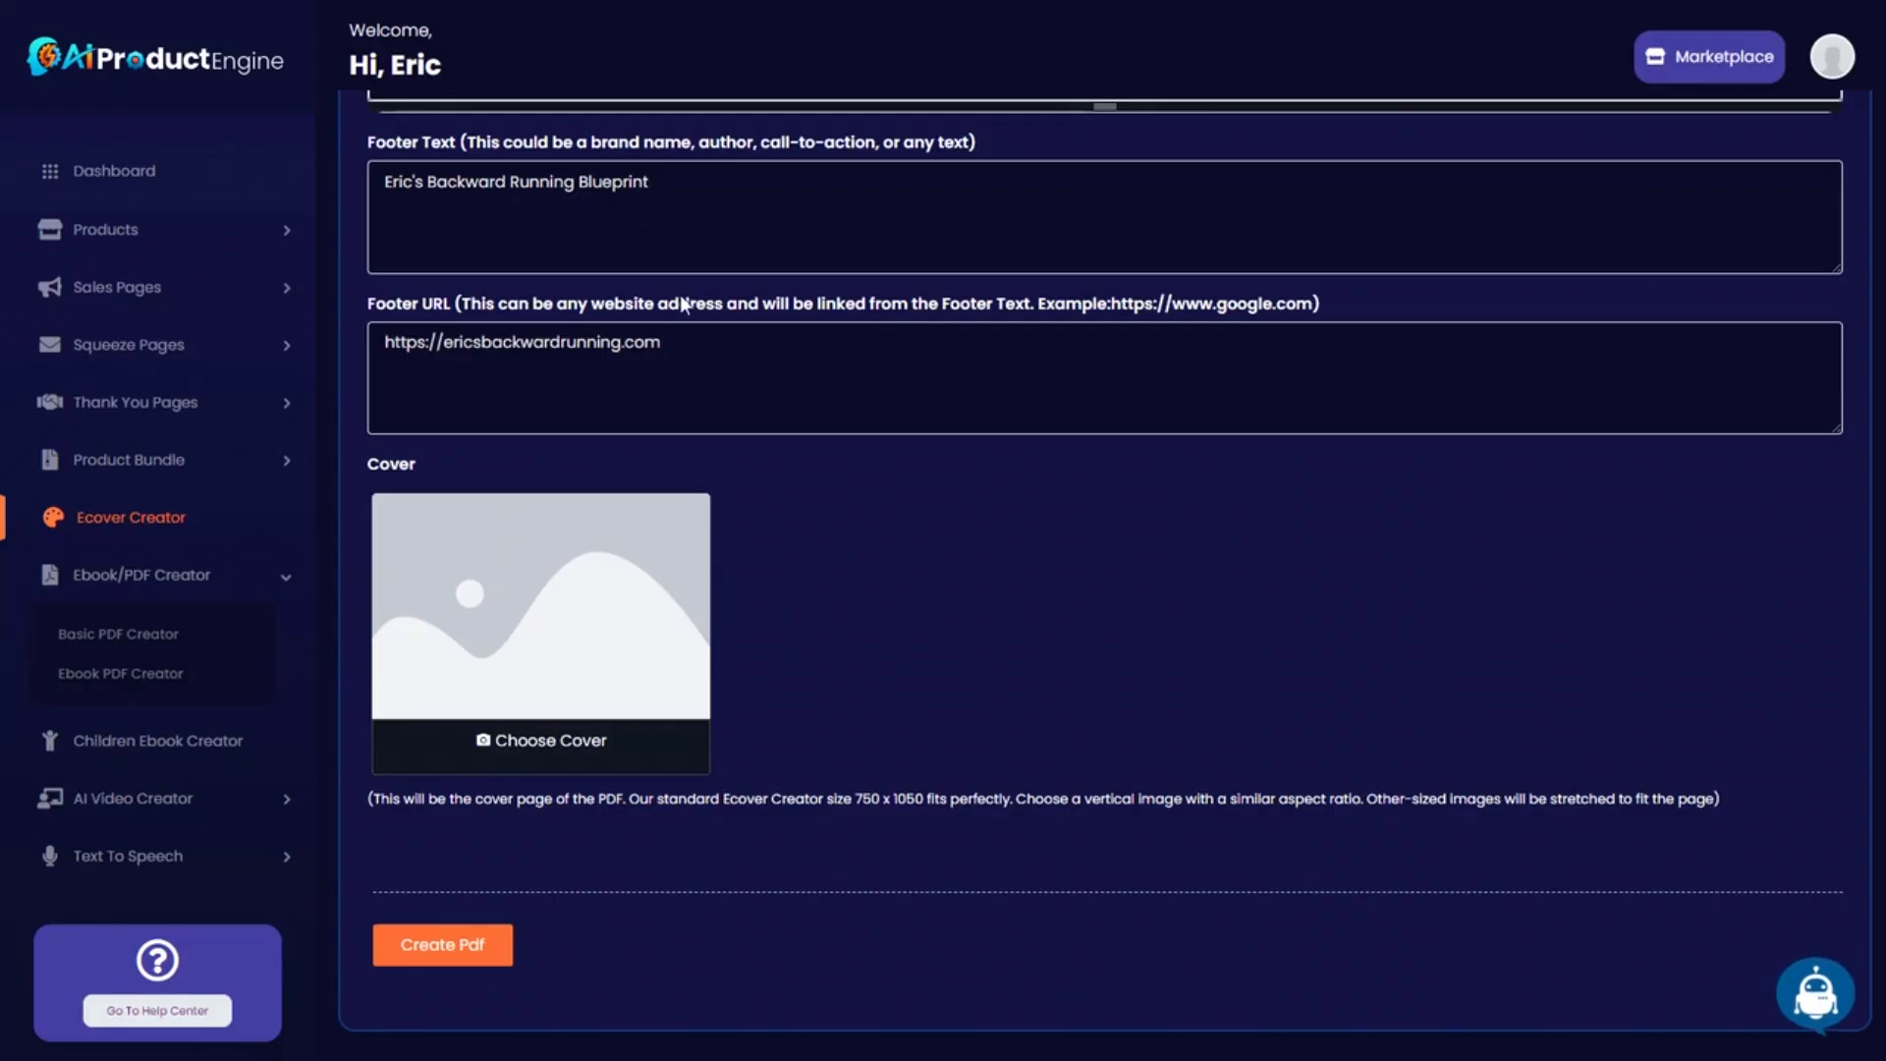
# Copy the ebook title and paste it over the Cardio Master heading text.
pyautogui.scroll(8, 677, 334)
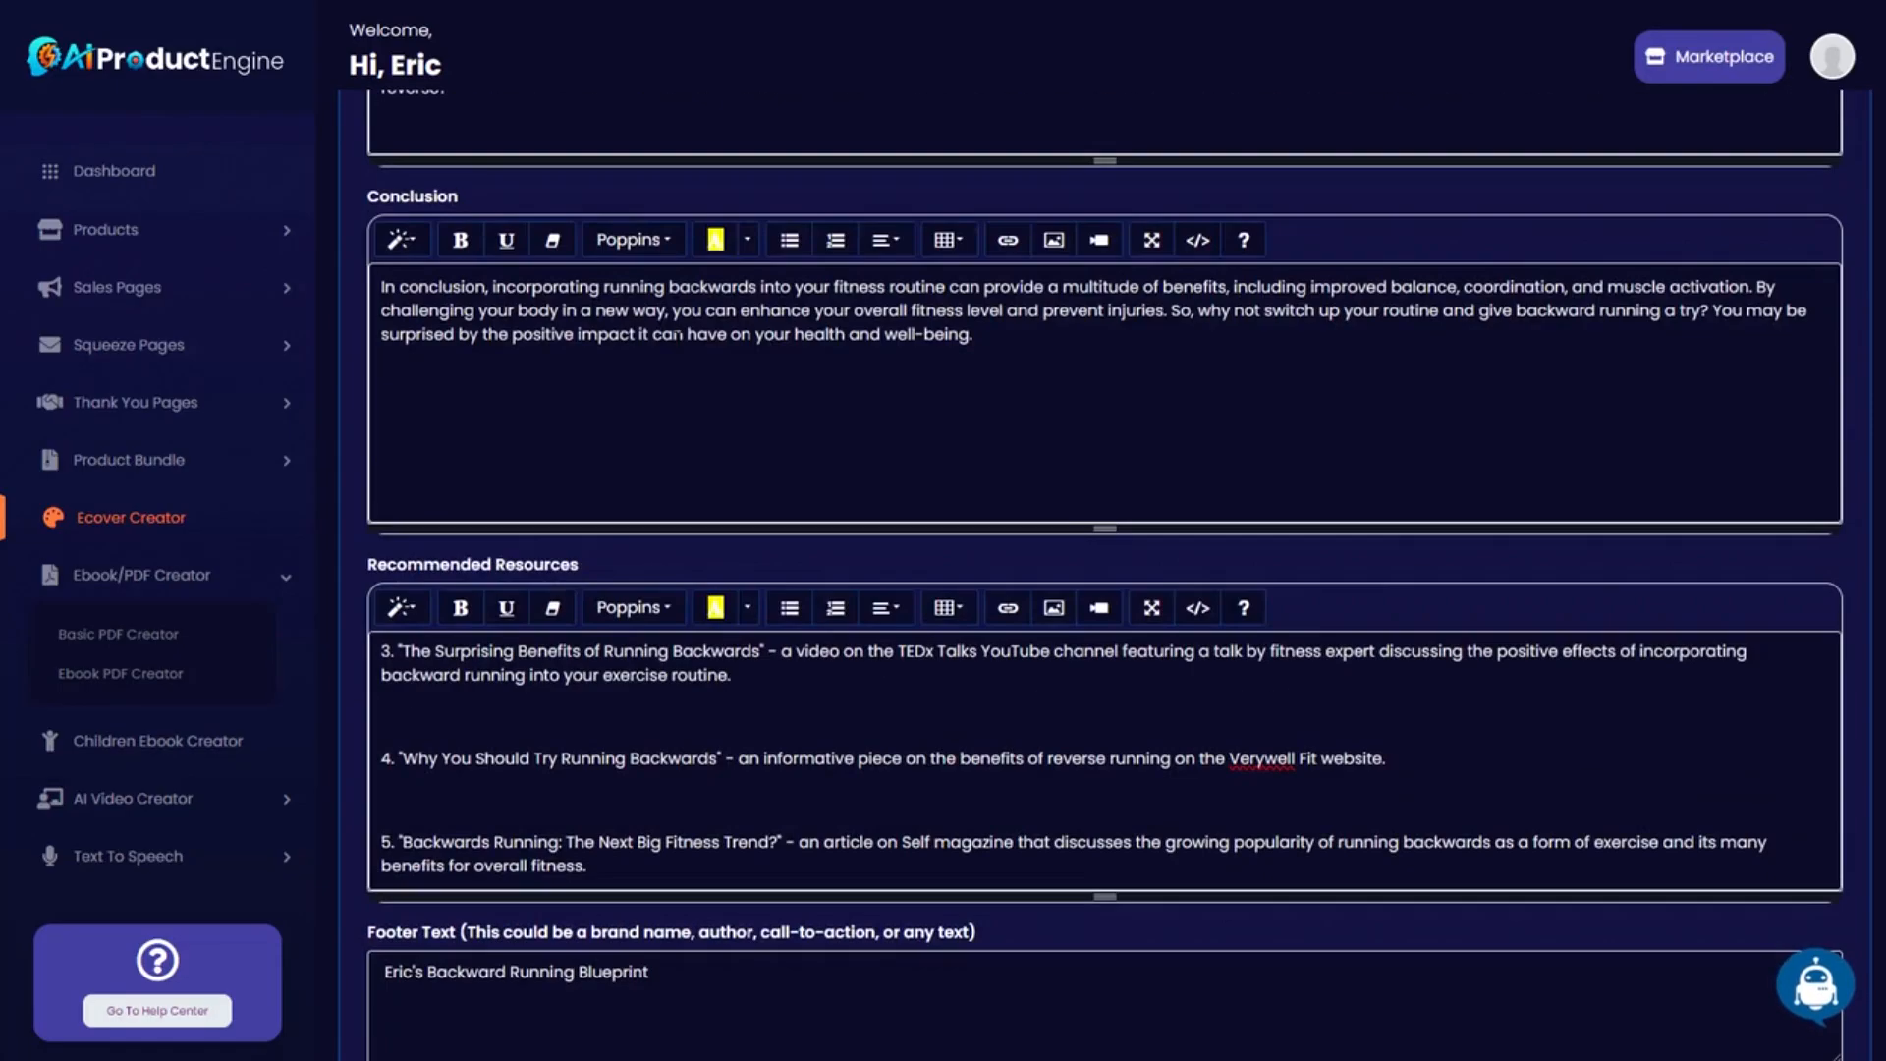
pyautogui.scroll(9, 678, 334)
pyautogui.tripleClick(678, 337)
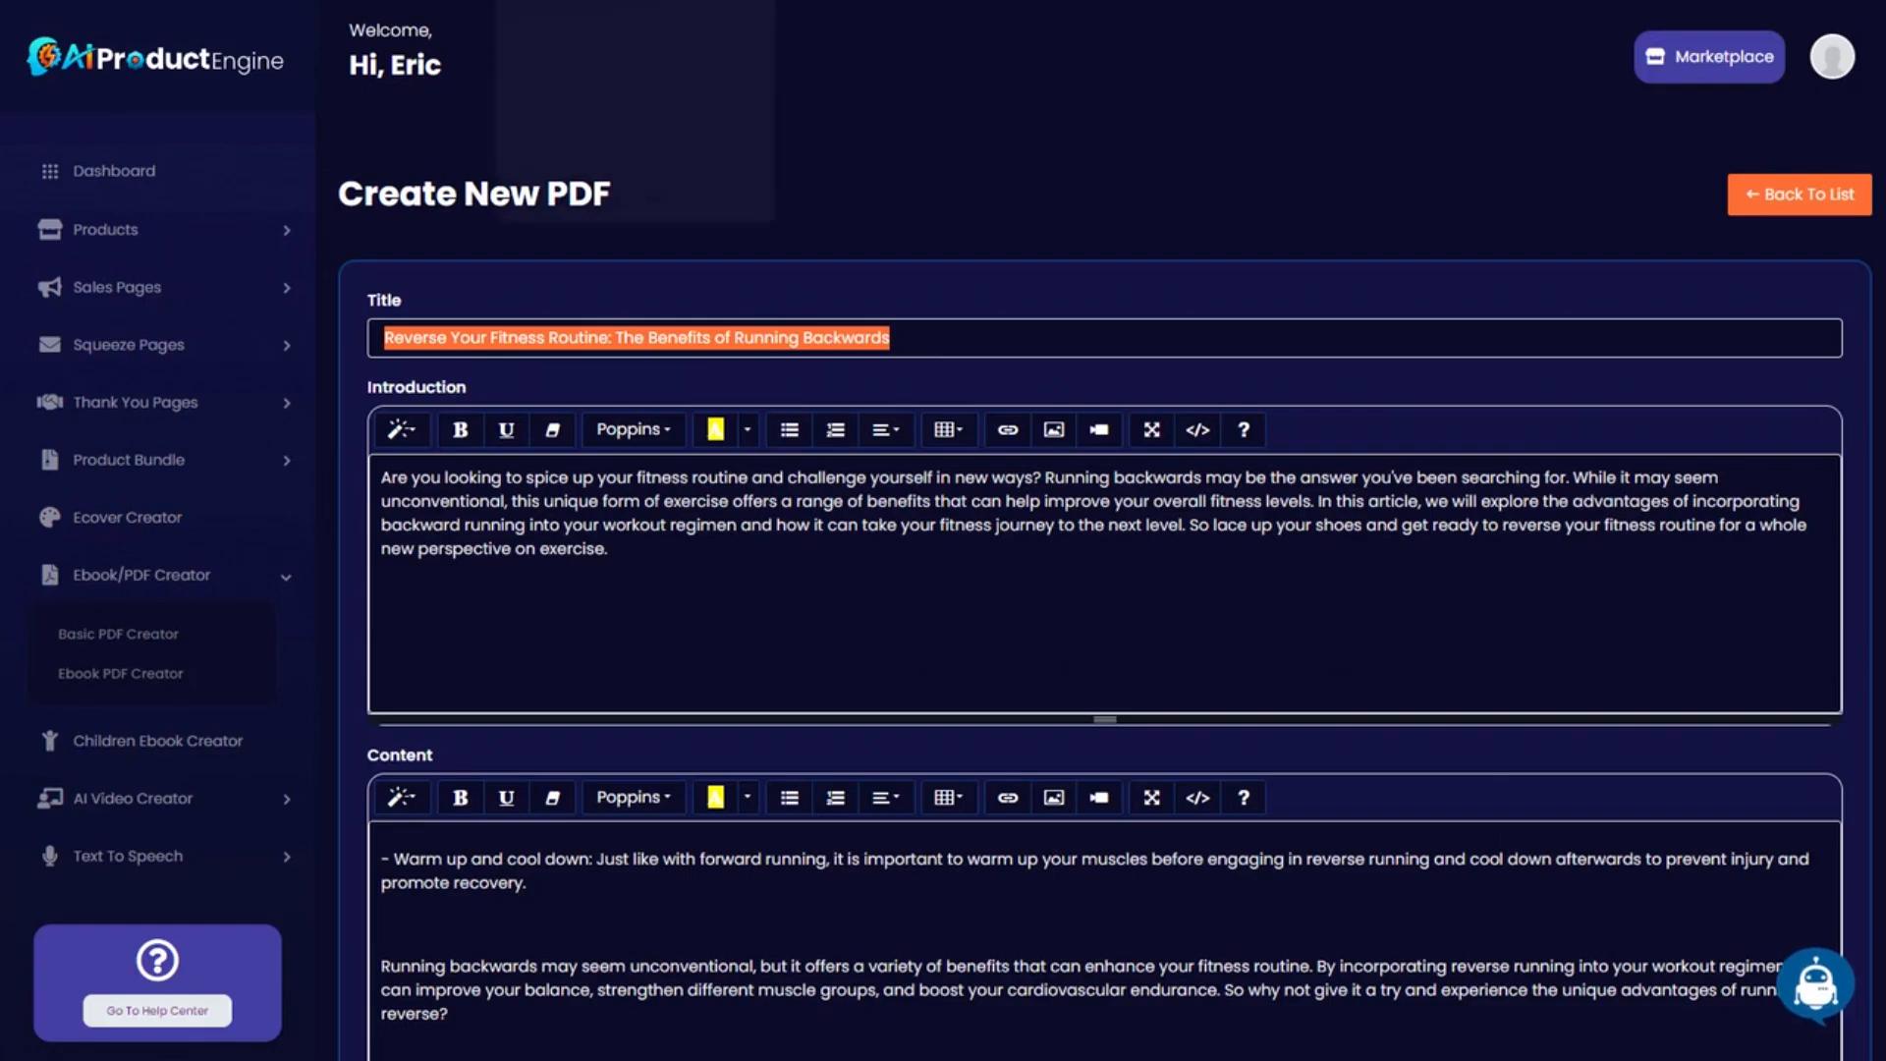
pyautogui.click(590, 2)
pyautogui.doubleClick(1223, 216)
pyautogui.click(1228, 306)
pyautogui.hotkey('ctrl', 'a')
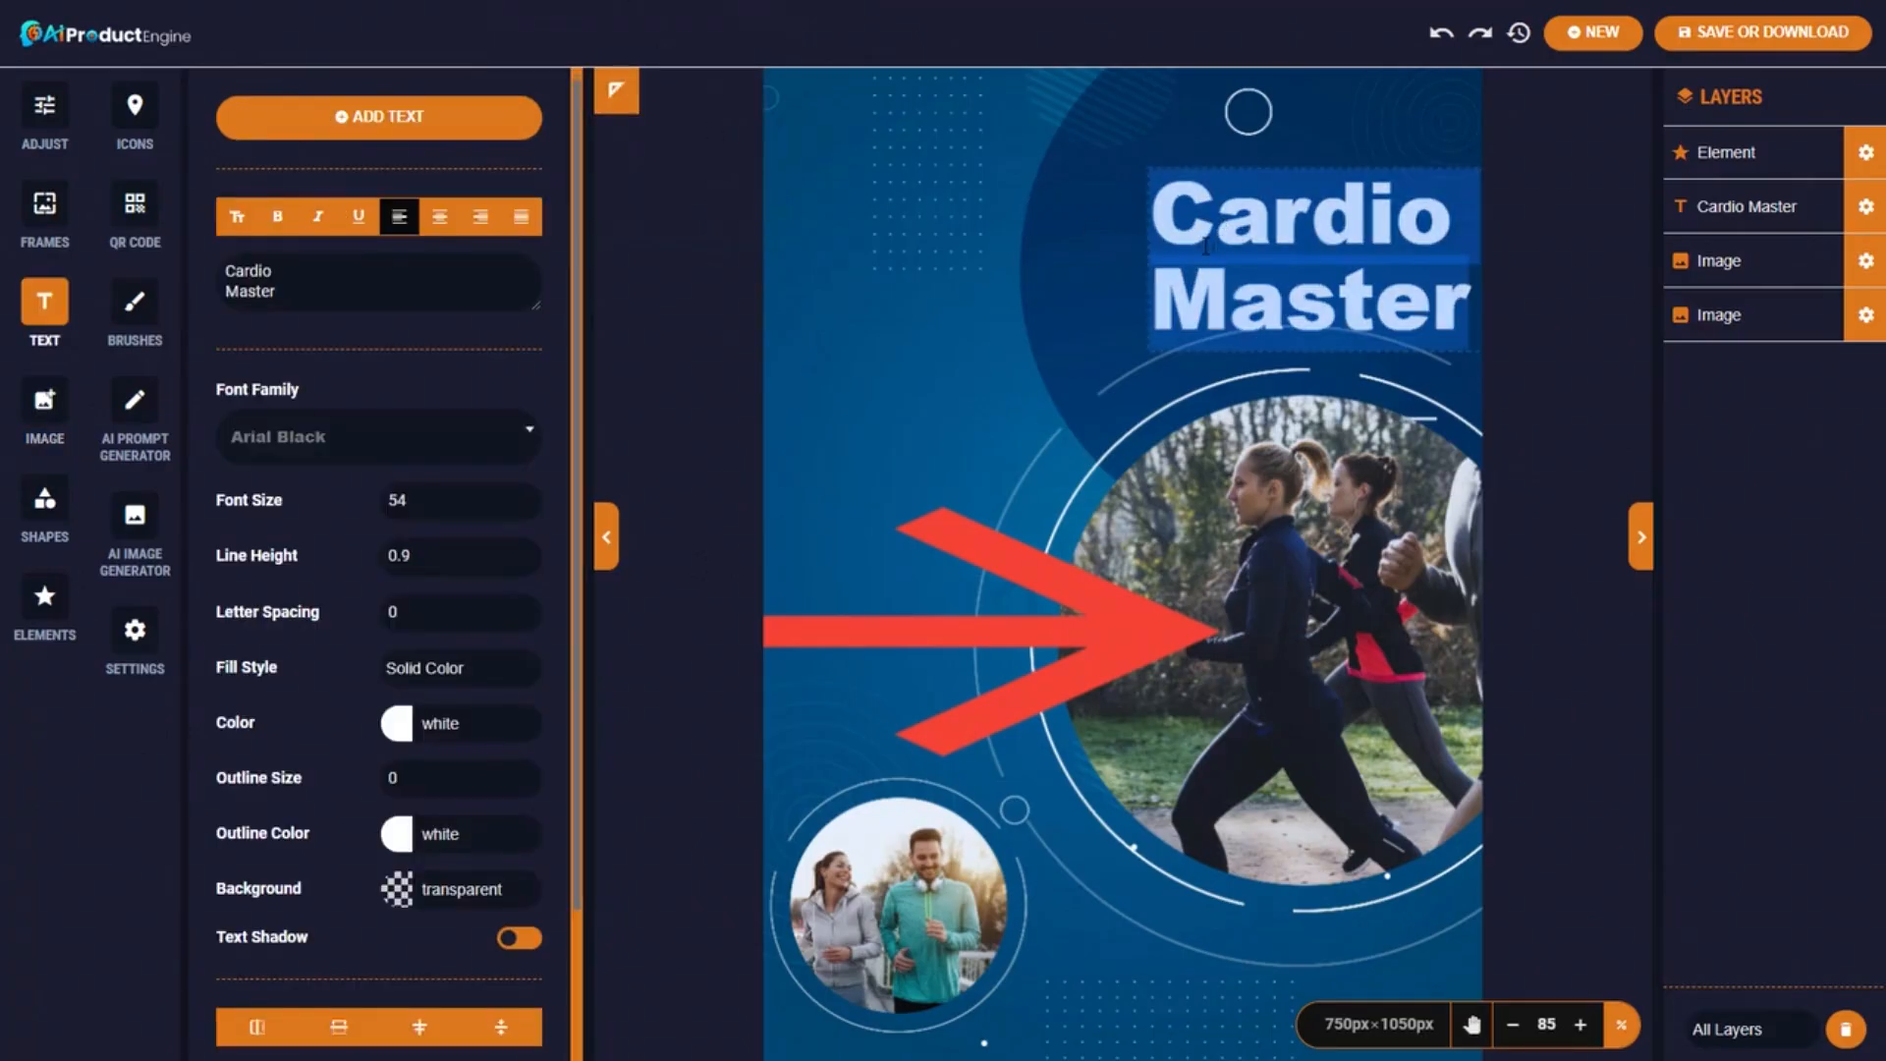
pyautogui.hotkey('ctrl', 'v')
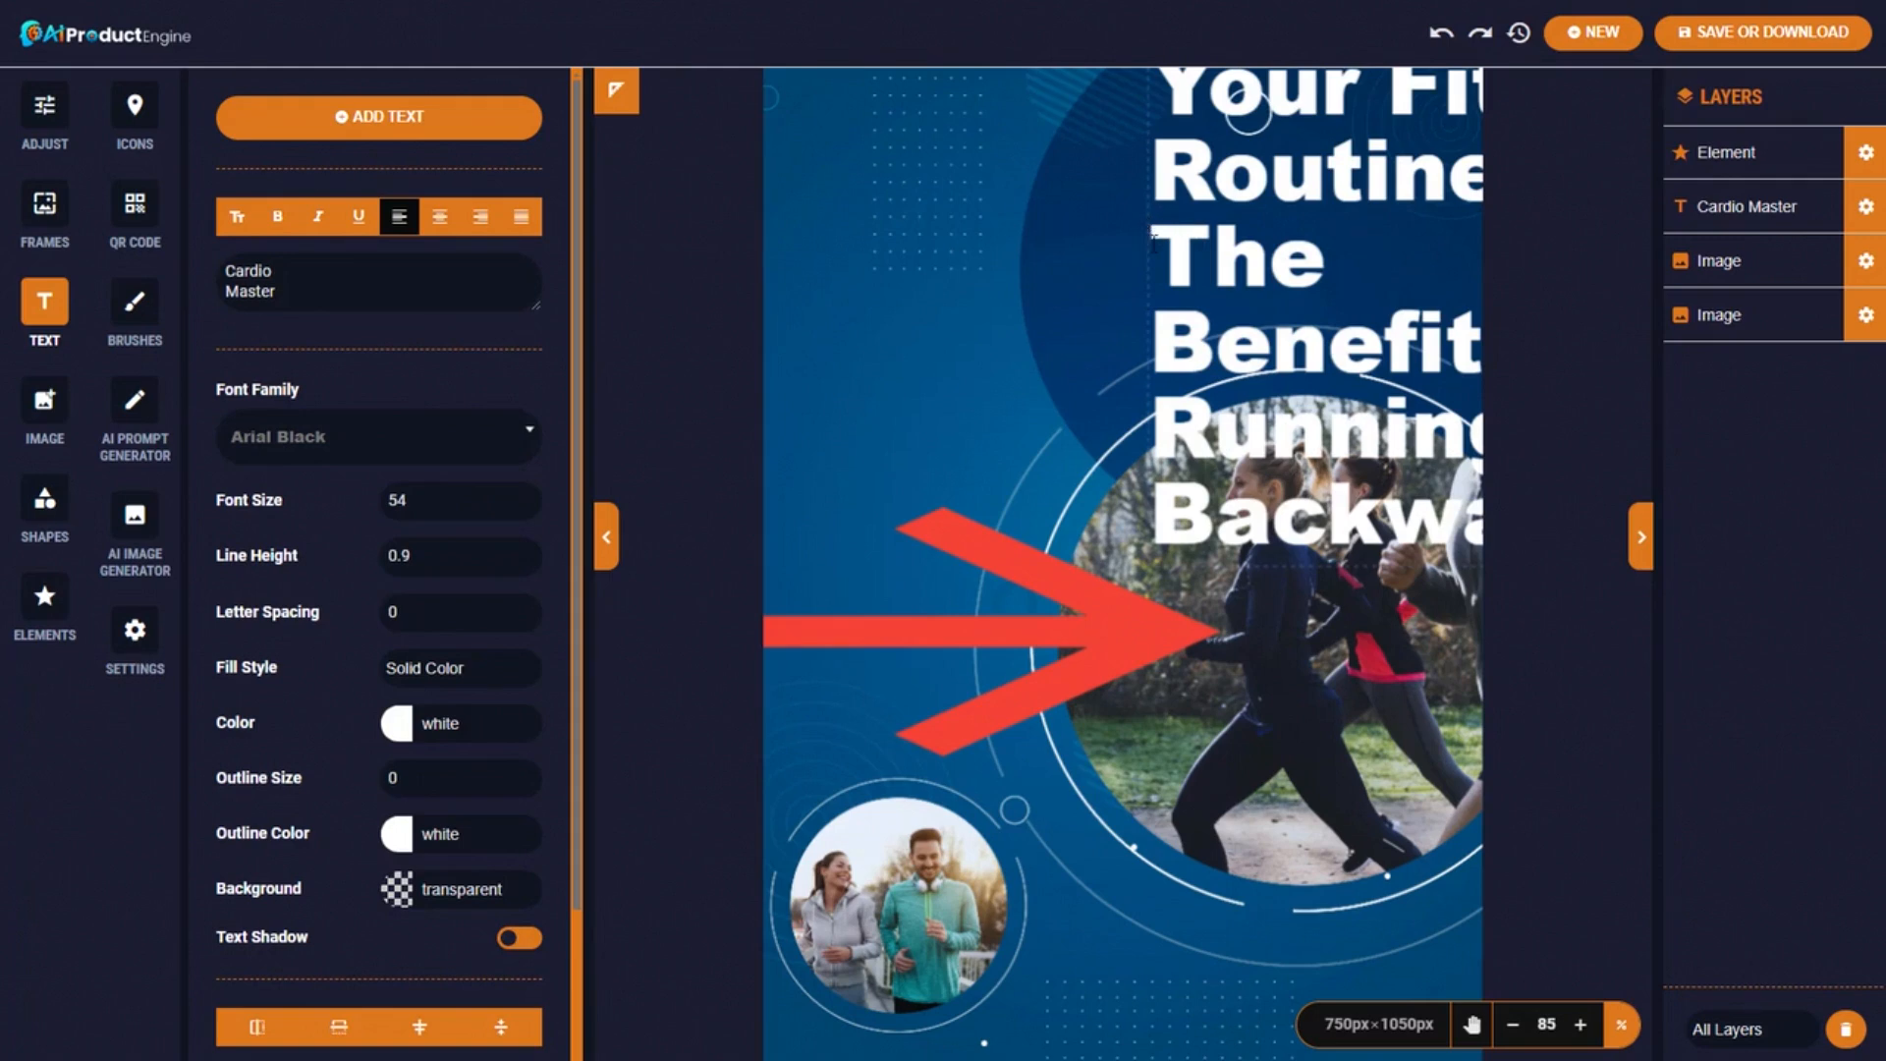
# Set the heading font size to 32, widen the box and move it up and left.
pyautogui.moveTo(410, 500); pyautogui.dragTo(349, 495)
pyautogui.write('32')
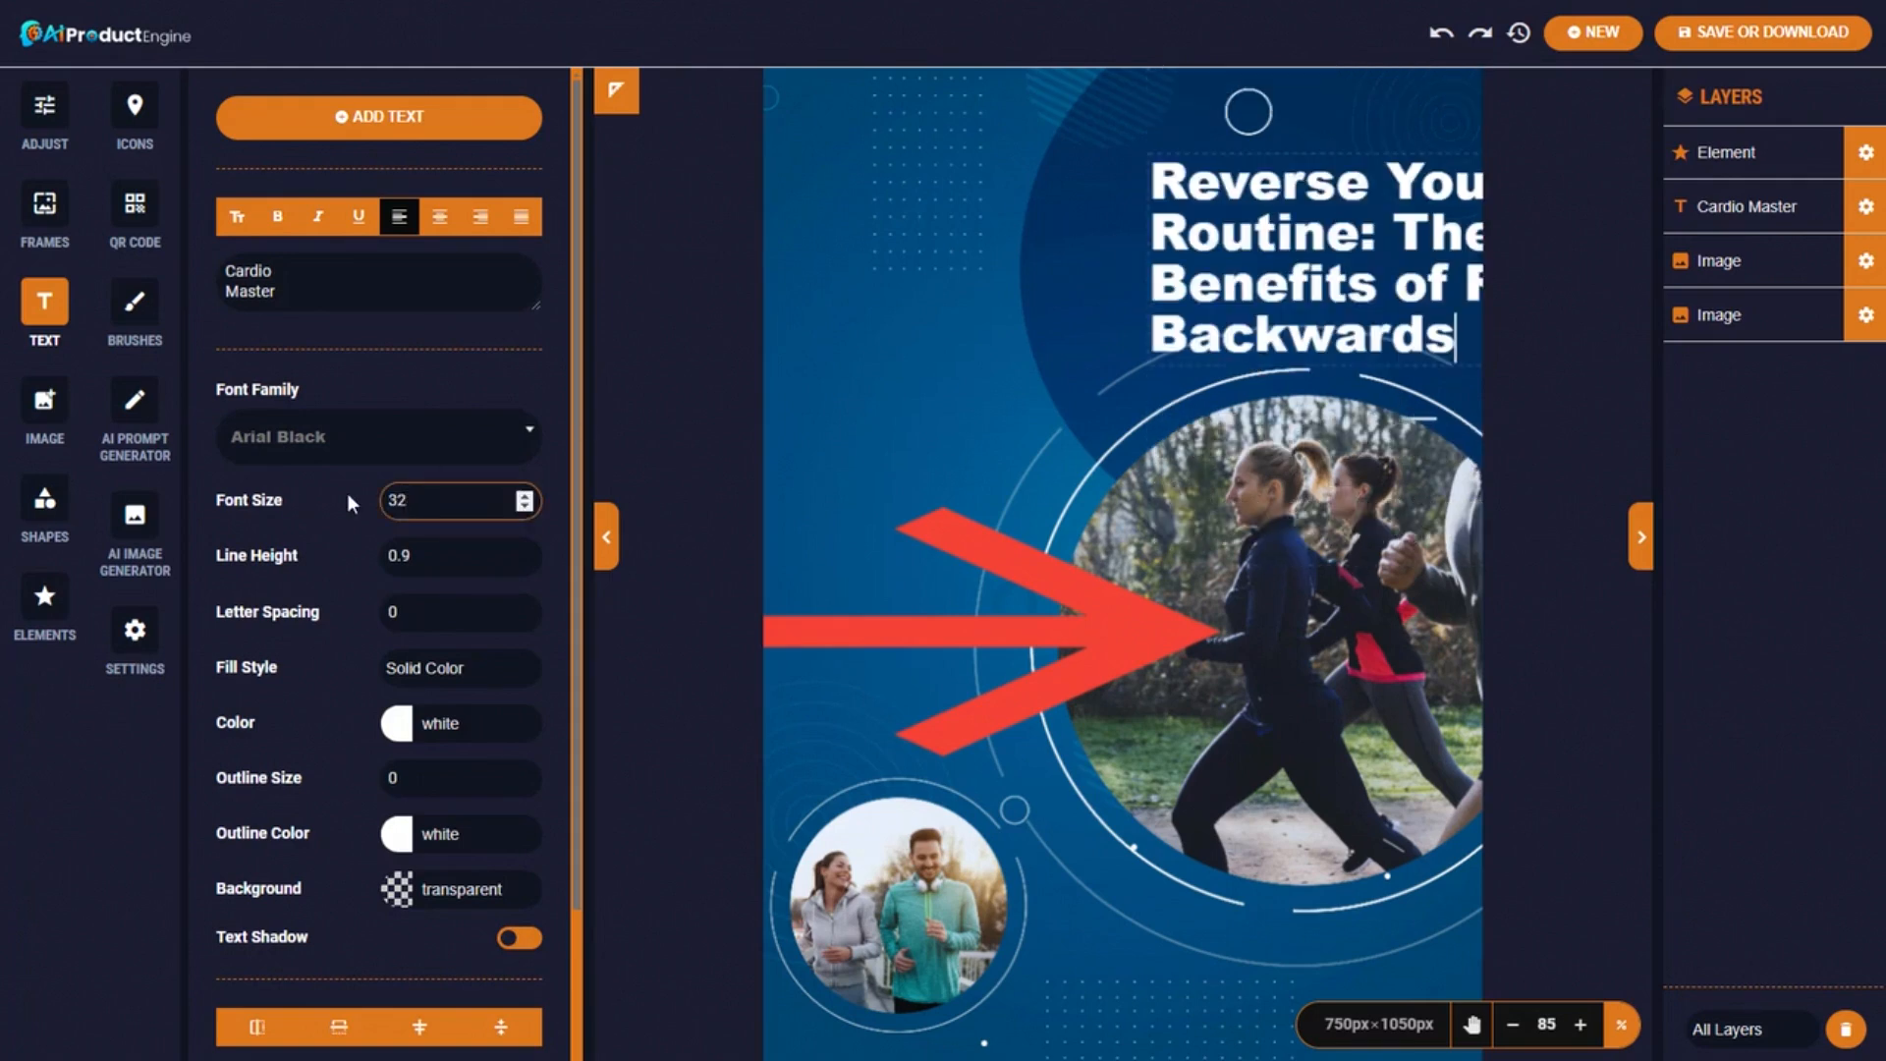
pyautogui.click(1179, 271)
pyautogui.moveTo(1179, 271); pyautogui.dragTo(966, 240)
pyautogui.moveTo(1414, 260); pyautogui.dragTo(1457, 257)
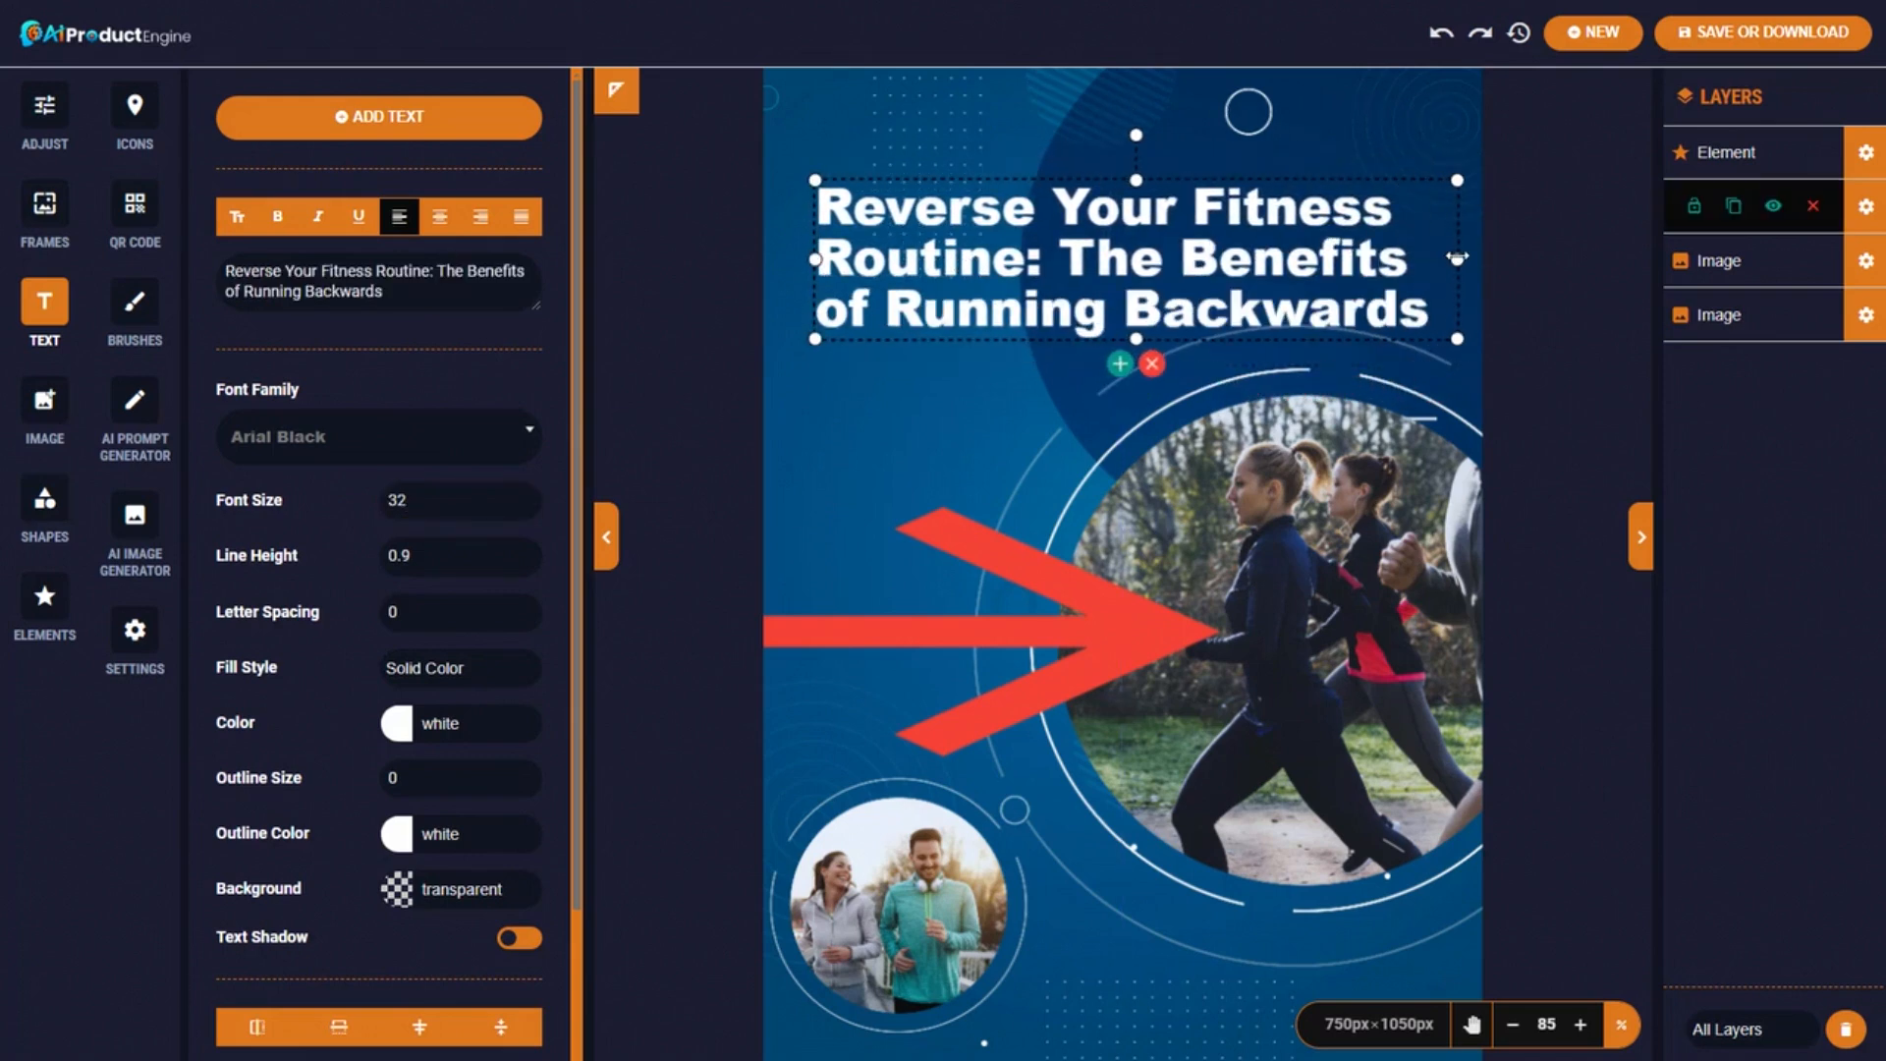
pyautogui.moveTo(1178, 182); pyautogui.dragTo(1179, 148)
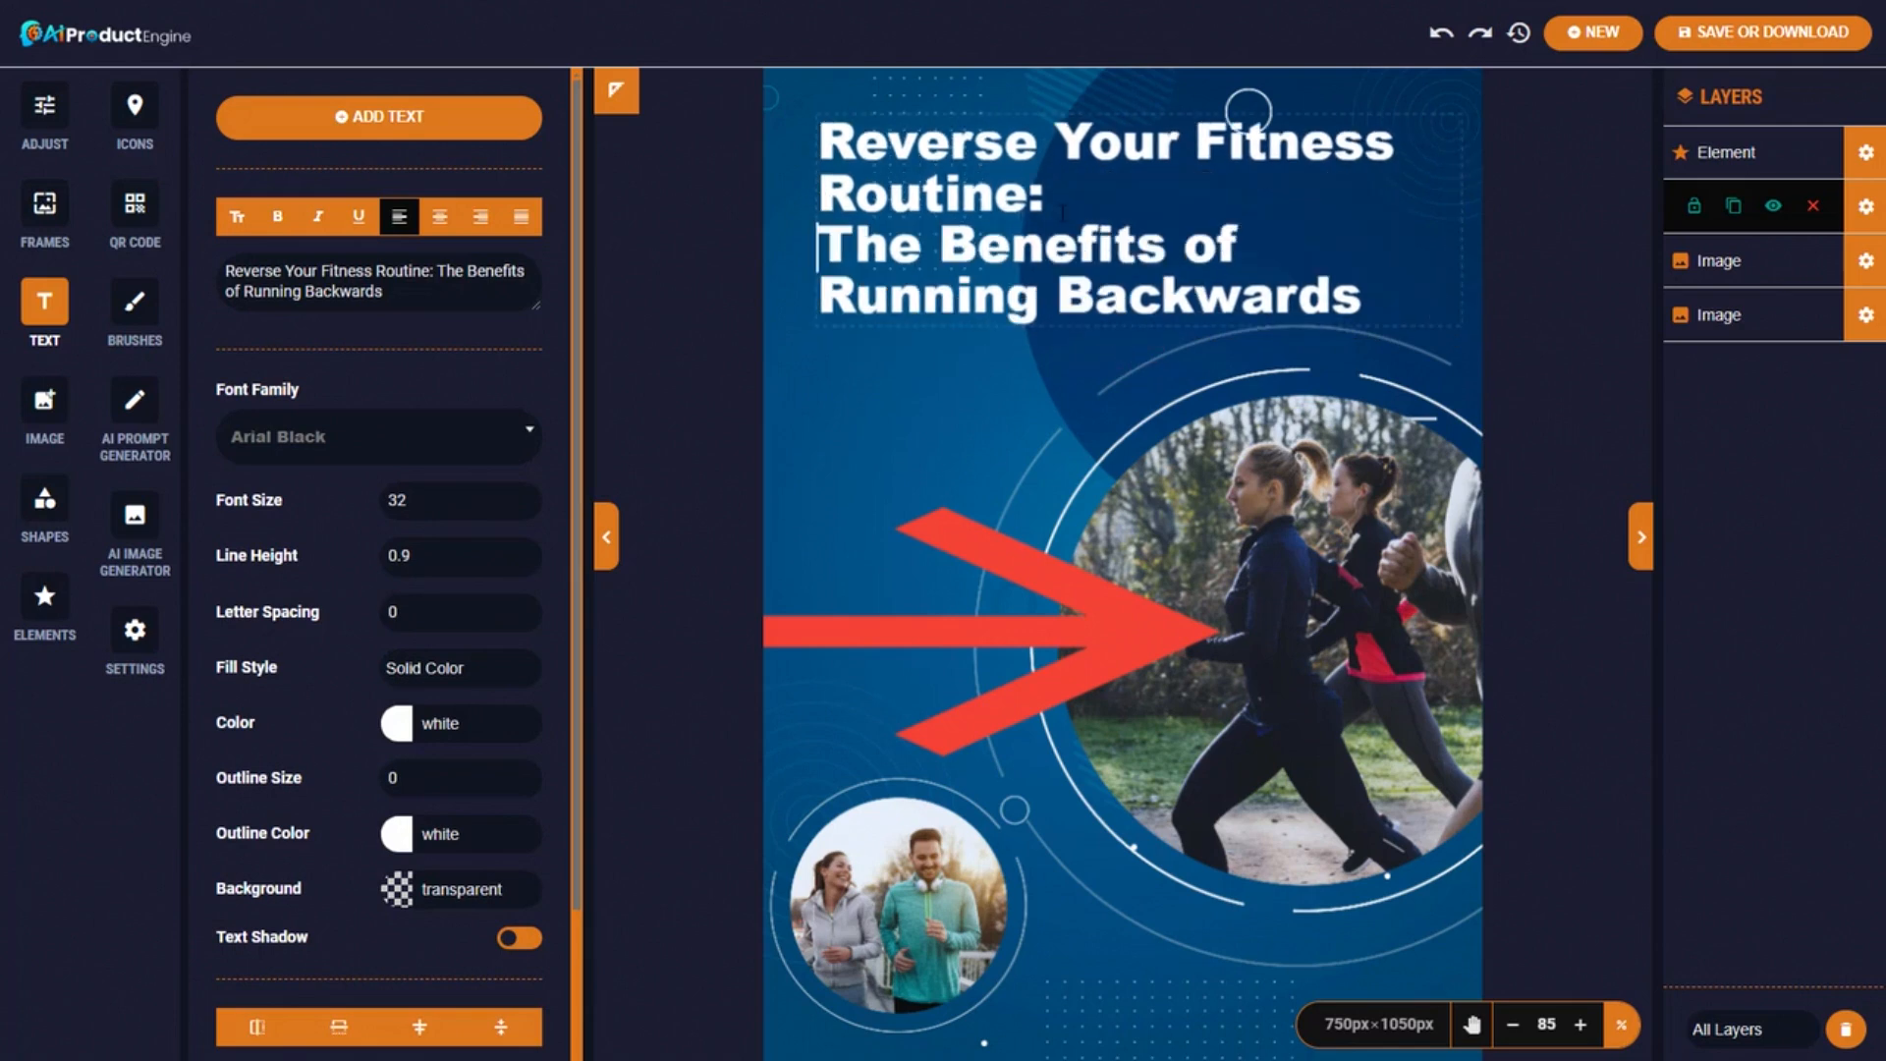
# Reduce the heading font size to 25.
pyautogui.moveTo(1062, 213); pyautogui.dragTo(820, 128)
pyautogui.click(526, 505)
pyautogui.click(525, 506)
pyautogui.click(526, 506)
pyautogui.click(525, 506)
pyautogui.click(525, 506)
pyautogui.click(526, 506)
pyautogui.click(526, 506)
pyautogui.click(1072, 267)
# Trim the heading to 'Reverse Your Fitness Routine:', move it to the top, and add a text box.
pyautogui.moveTo(1072, 266); pyautogui.dragTo(816, 239)
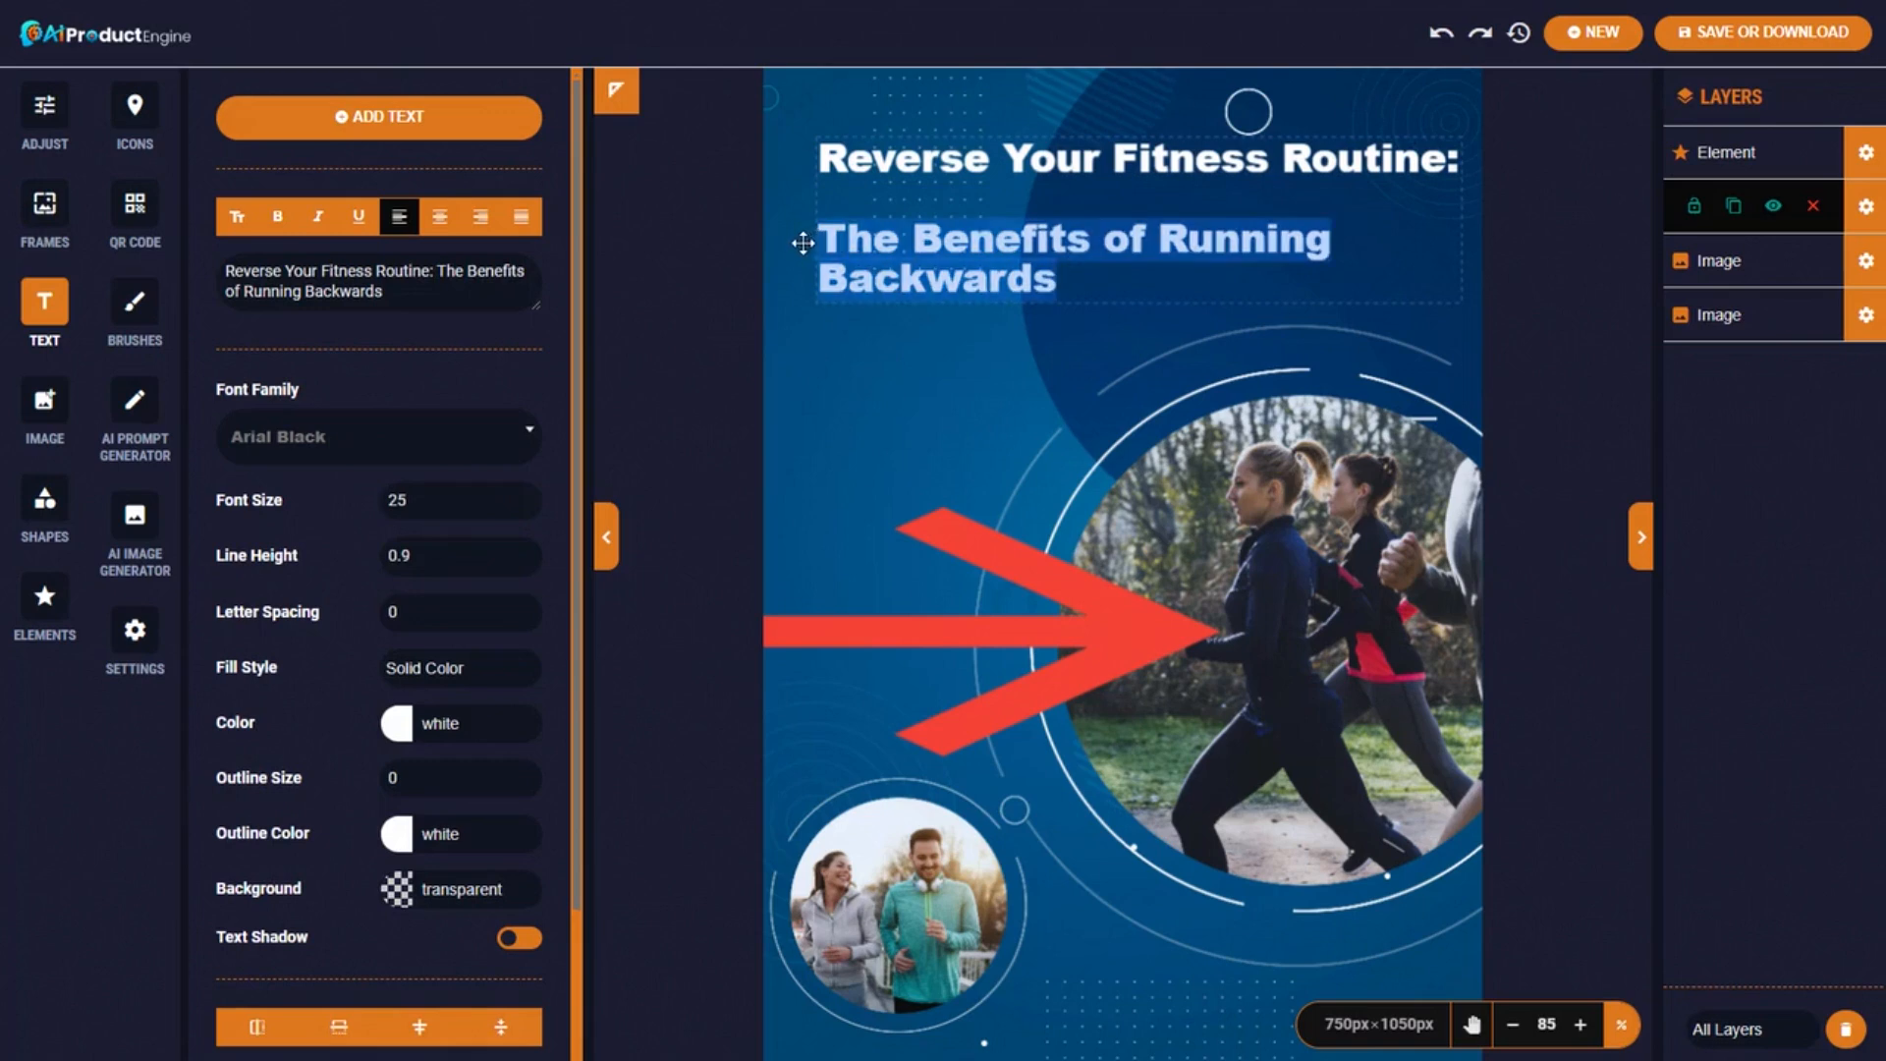
pyautogui.press('BackSpace')
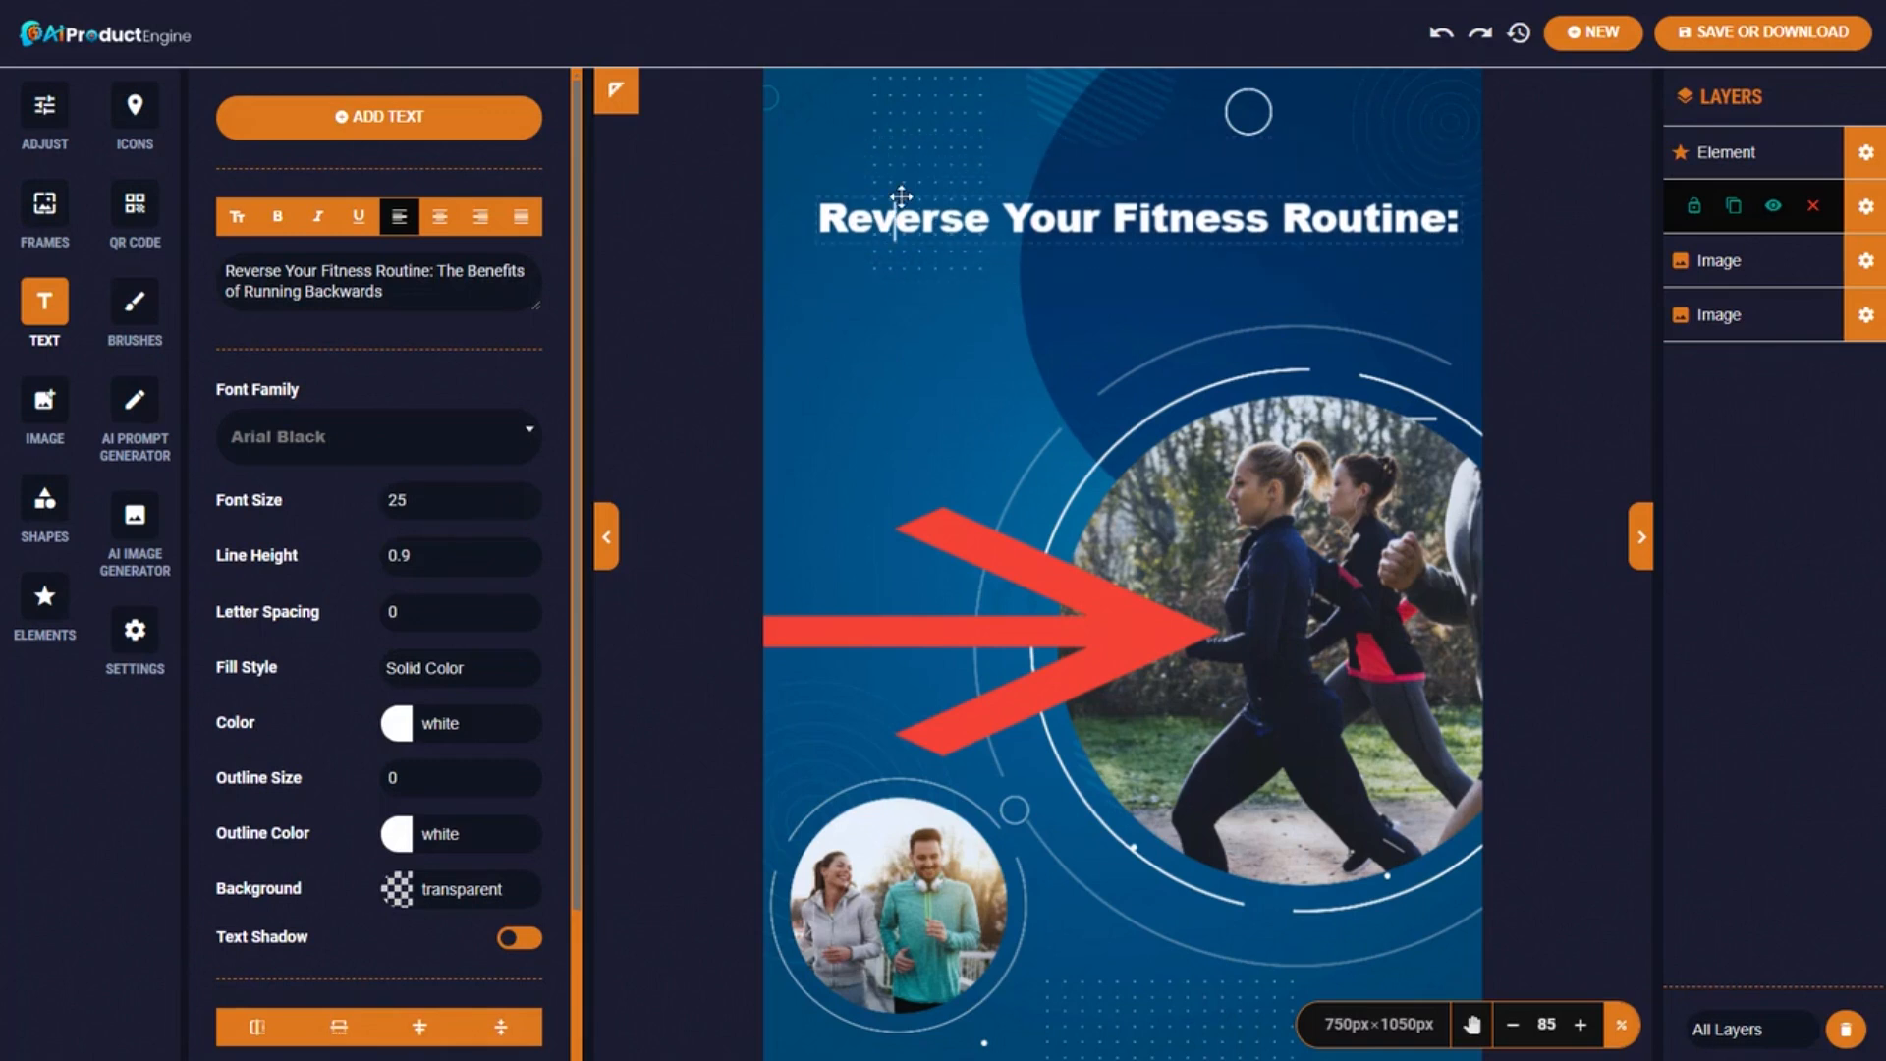
pyautogui.click(901, 194)
pyautogui.moveTo(1192, 217); pyautogui.dragTo(1180, 160)
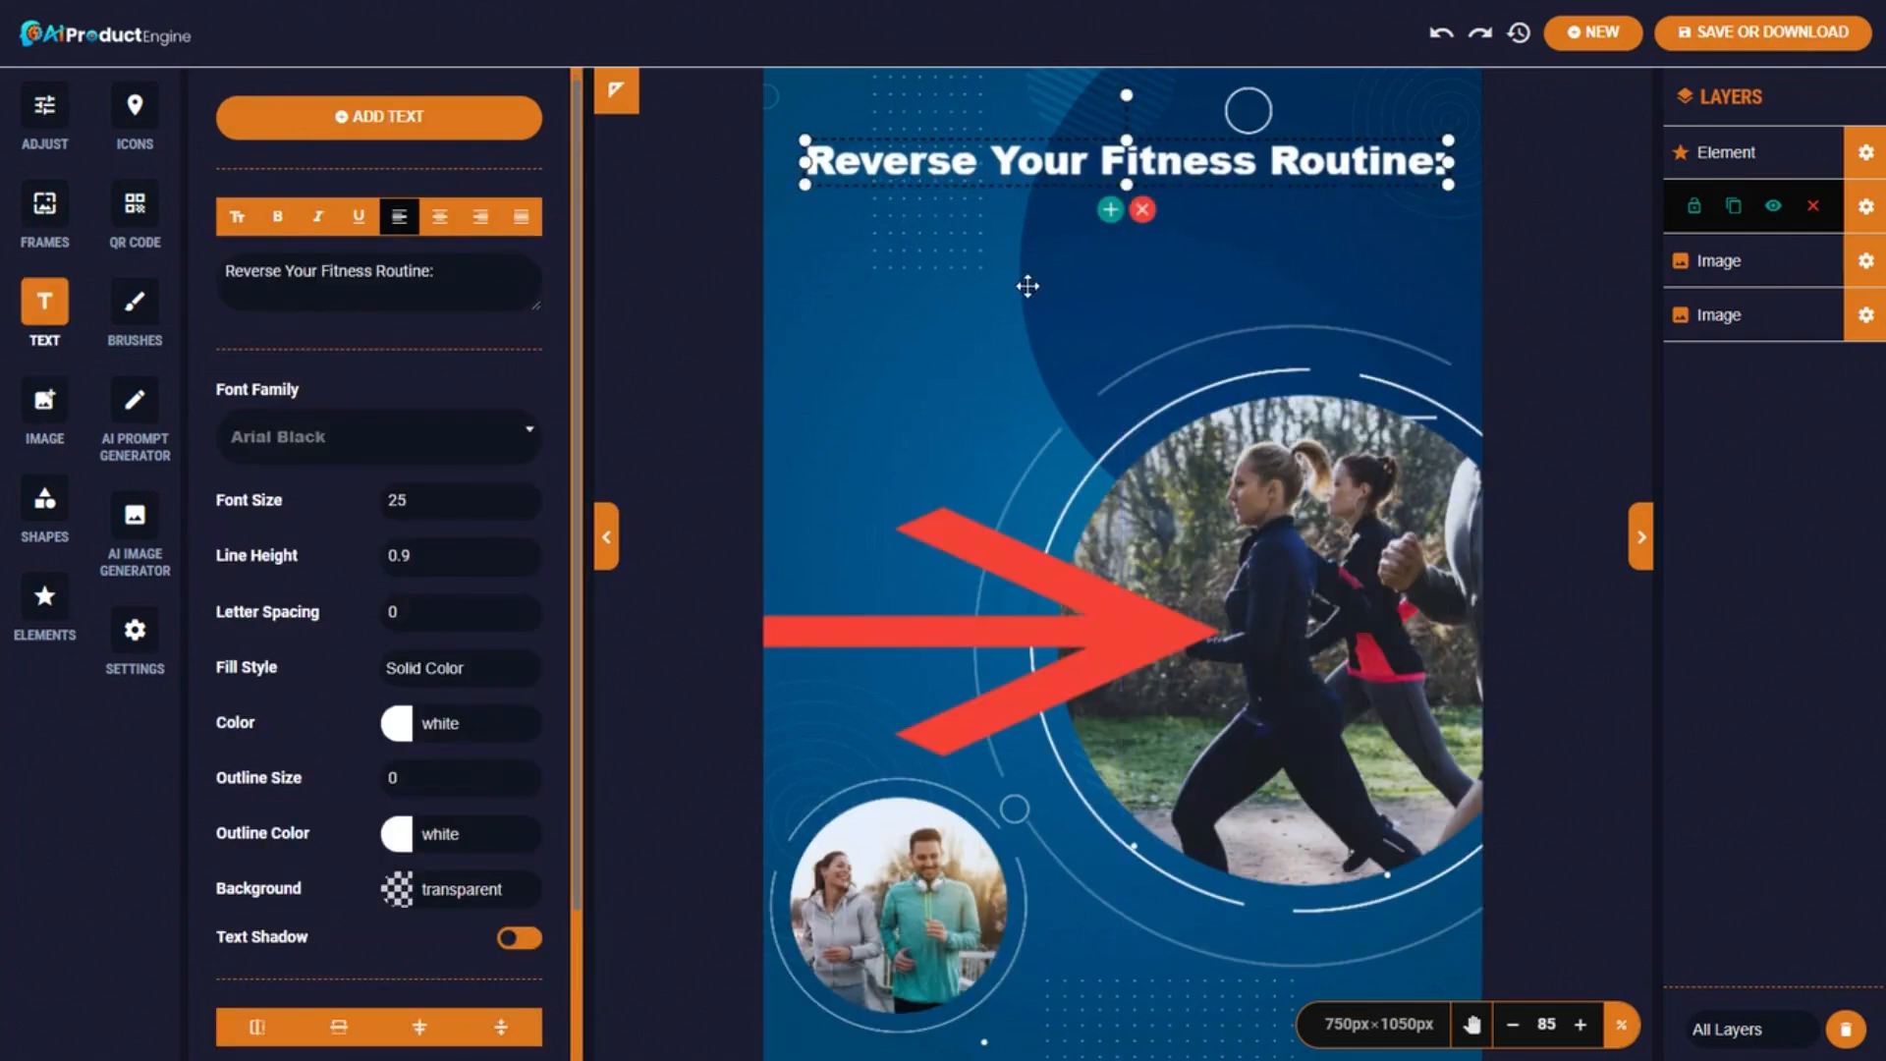
pyautogui.click(378, 116)
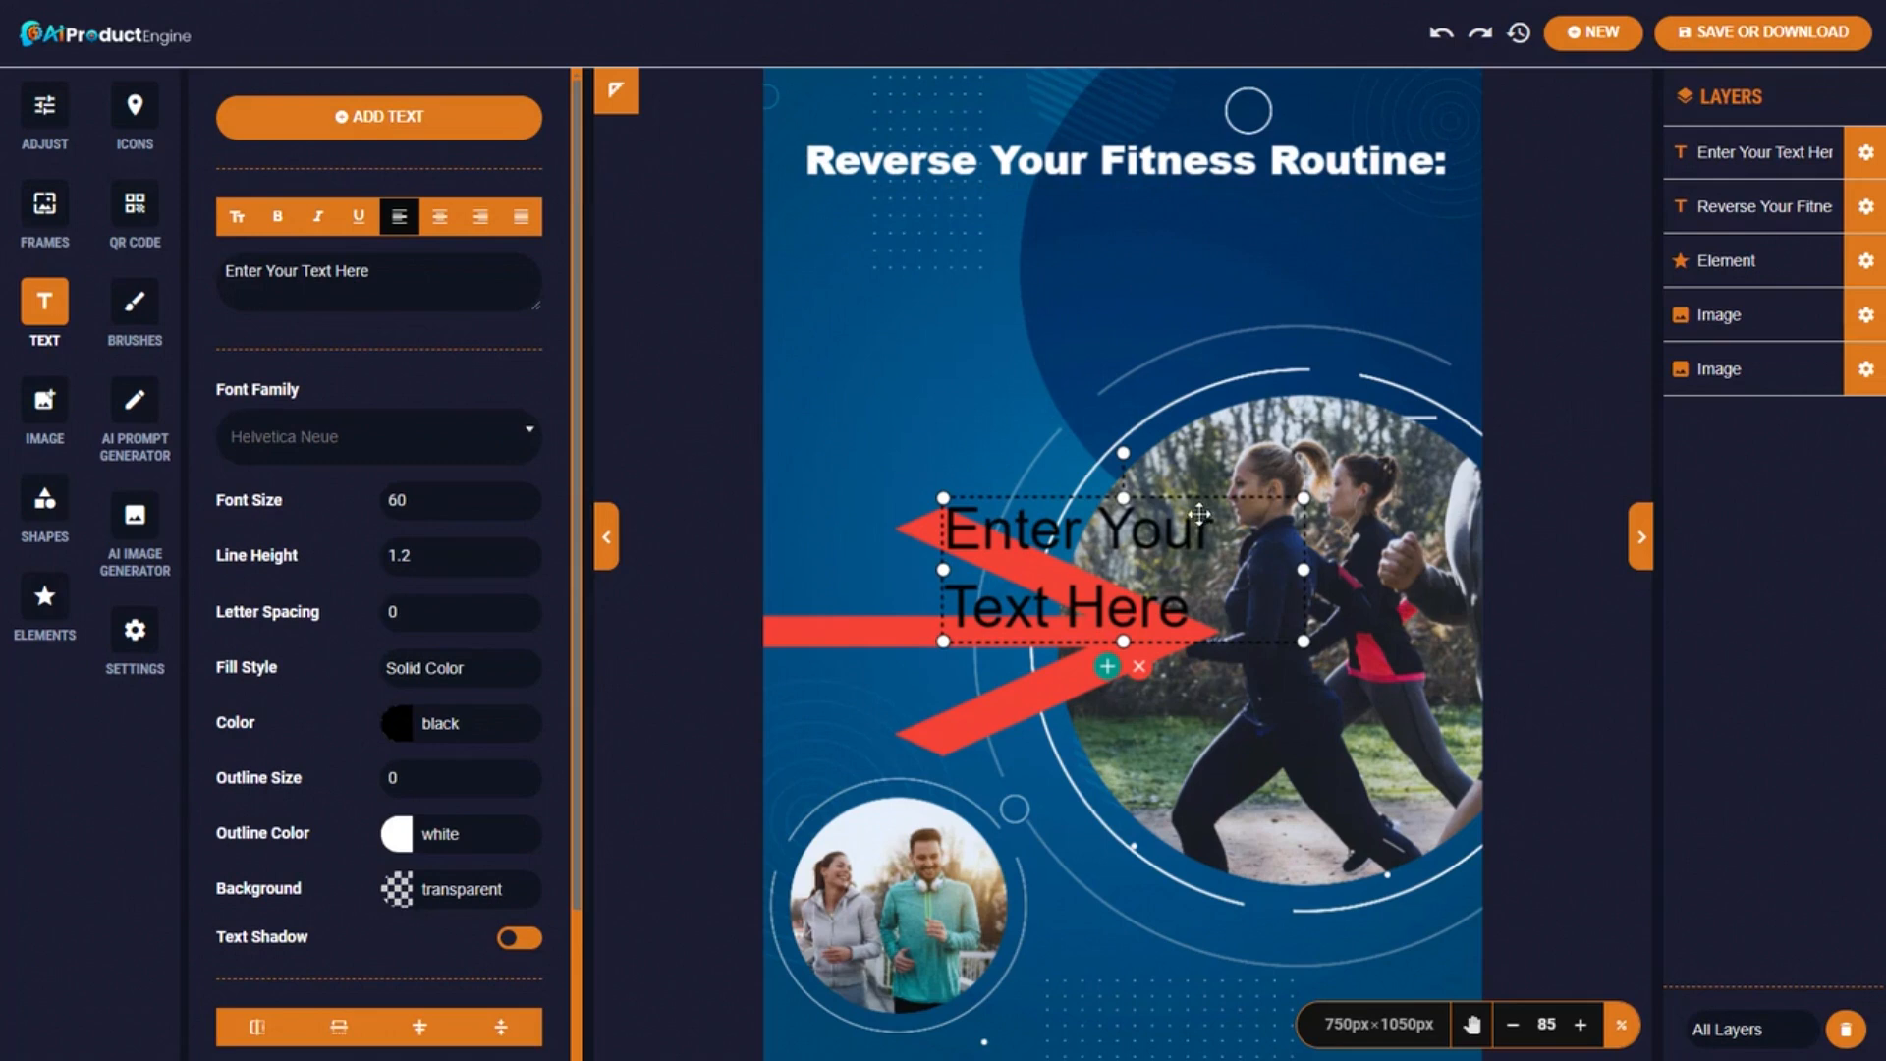
# Paste the title into the new text box, keeping only 'The Benefits of Running Backwards'.
pyautogui.doubleClick(1100, 519)
pyautogui.write('Reverse Your Fitness Routine: The Benefits of Running Backwards')
pyautogui.moveTo(1174, 530); pyautogui.dragTo(947, 362)
pyautogui.press('BackSpace')
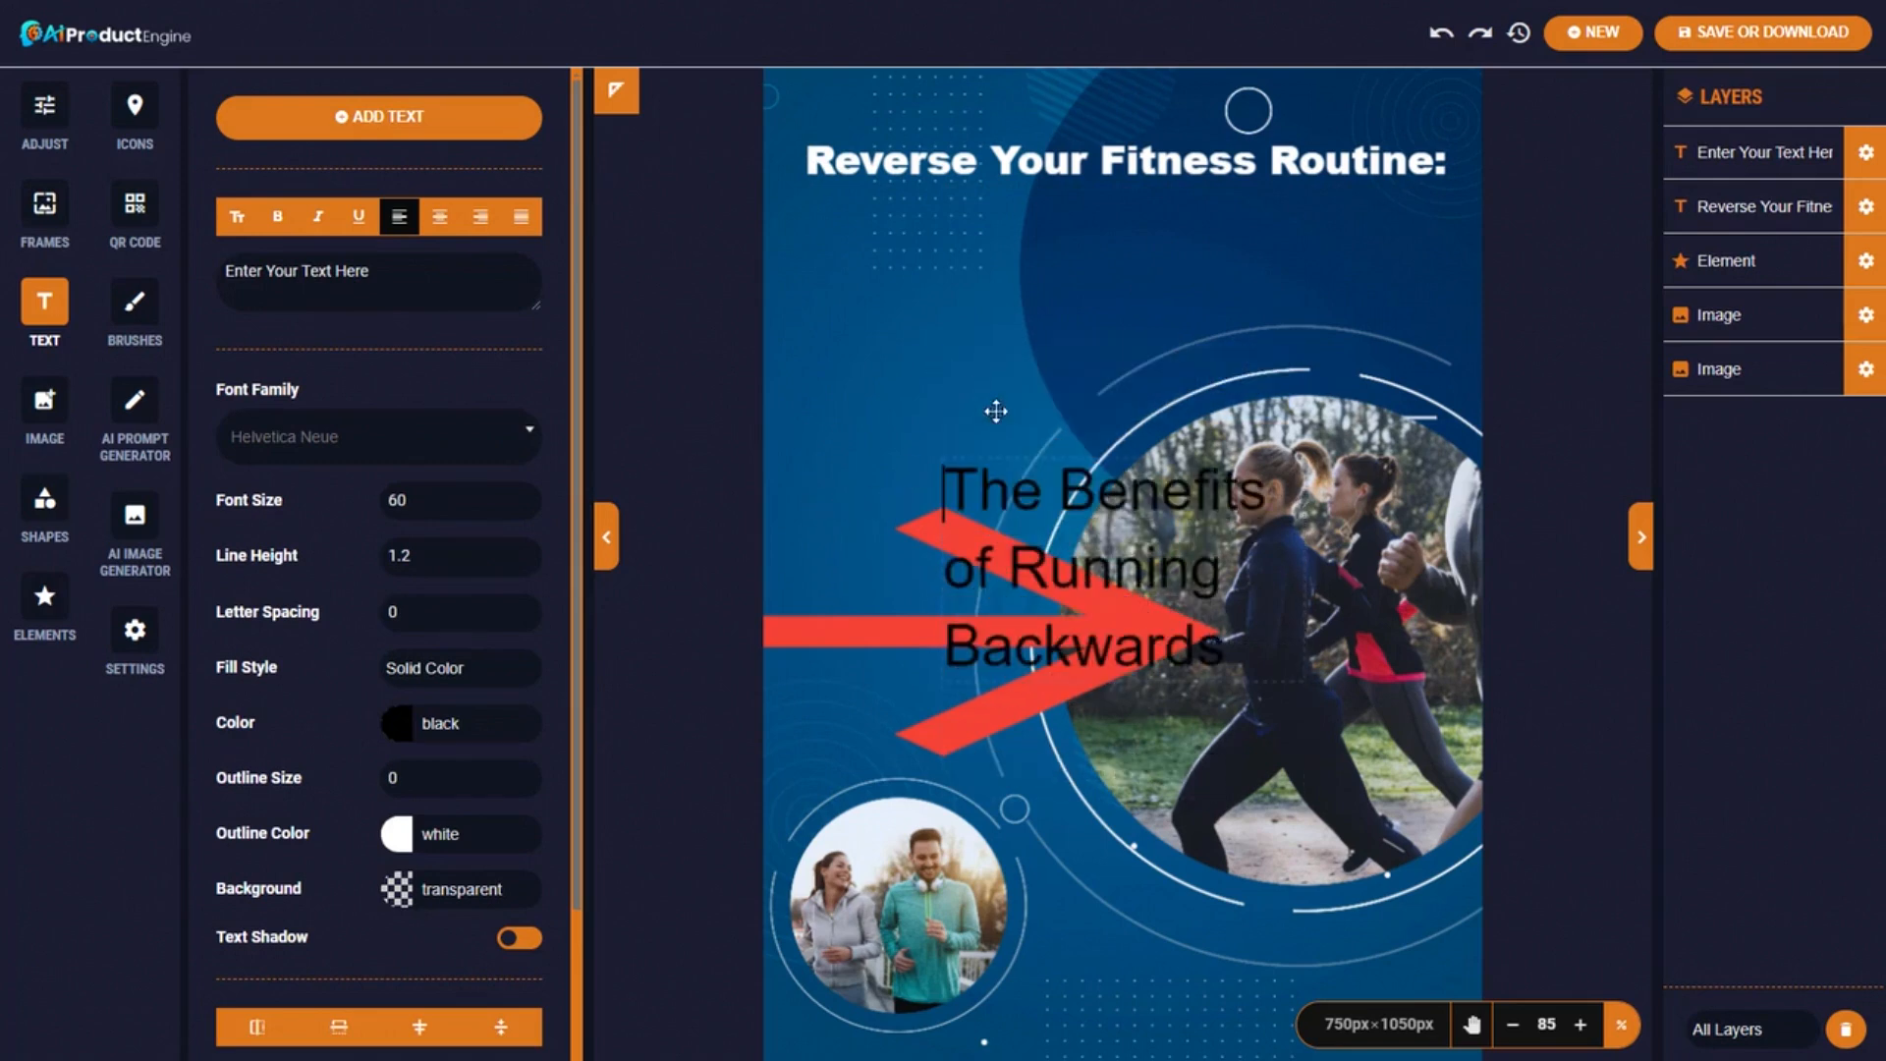
pyautogui.hotkey('ctrl', 'a')
# Style the subtitle at font size 67, bold, light grey #eeeeee.
pyautogui.click(528, 496)
pyautogui.click(528, 496)
pyautogui.click(528, 496)
pyautogui.click(529, 496)
pyautogui.click(529, 496)
pyautogui.click(528, 496)
pyautogui.click(528, 496)
pyautogui.click(276, 217)
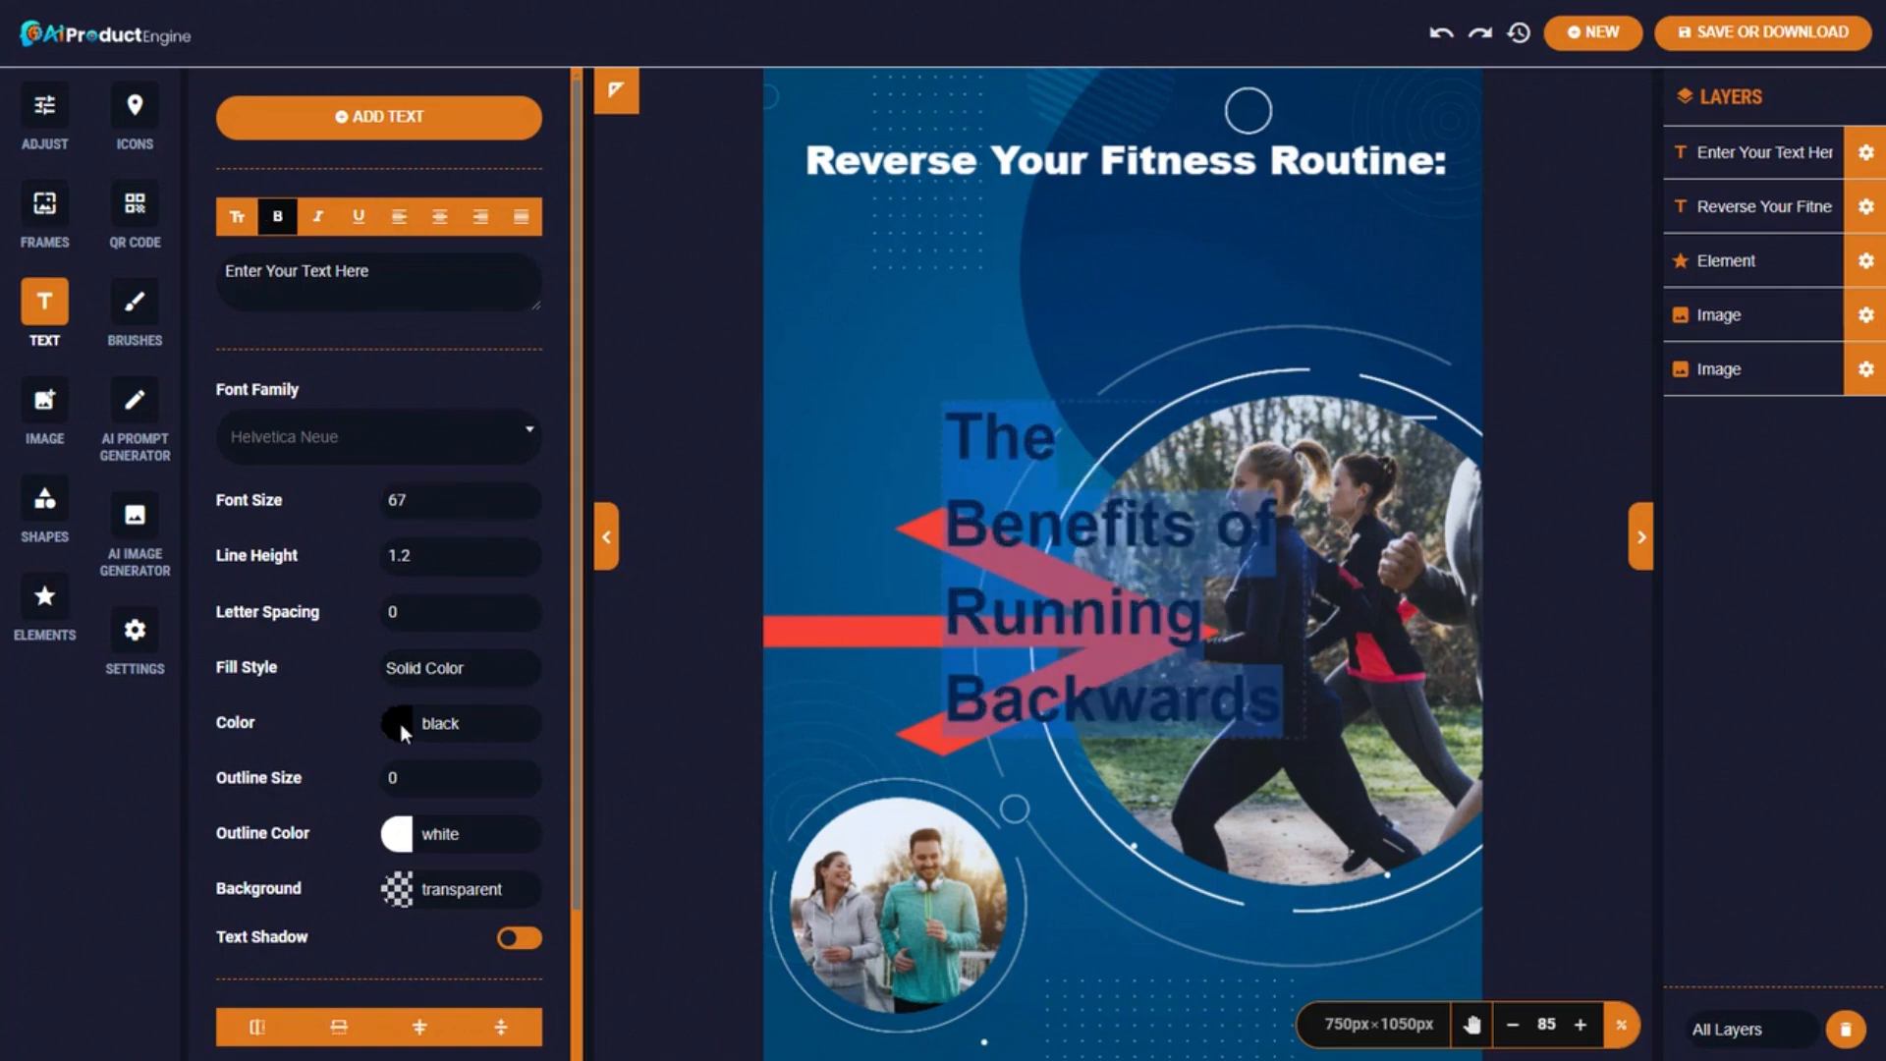
pyautogui.click(399, 723)
pyautogui.click(562, 767)
pyautogui.click(840, 999)
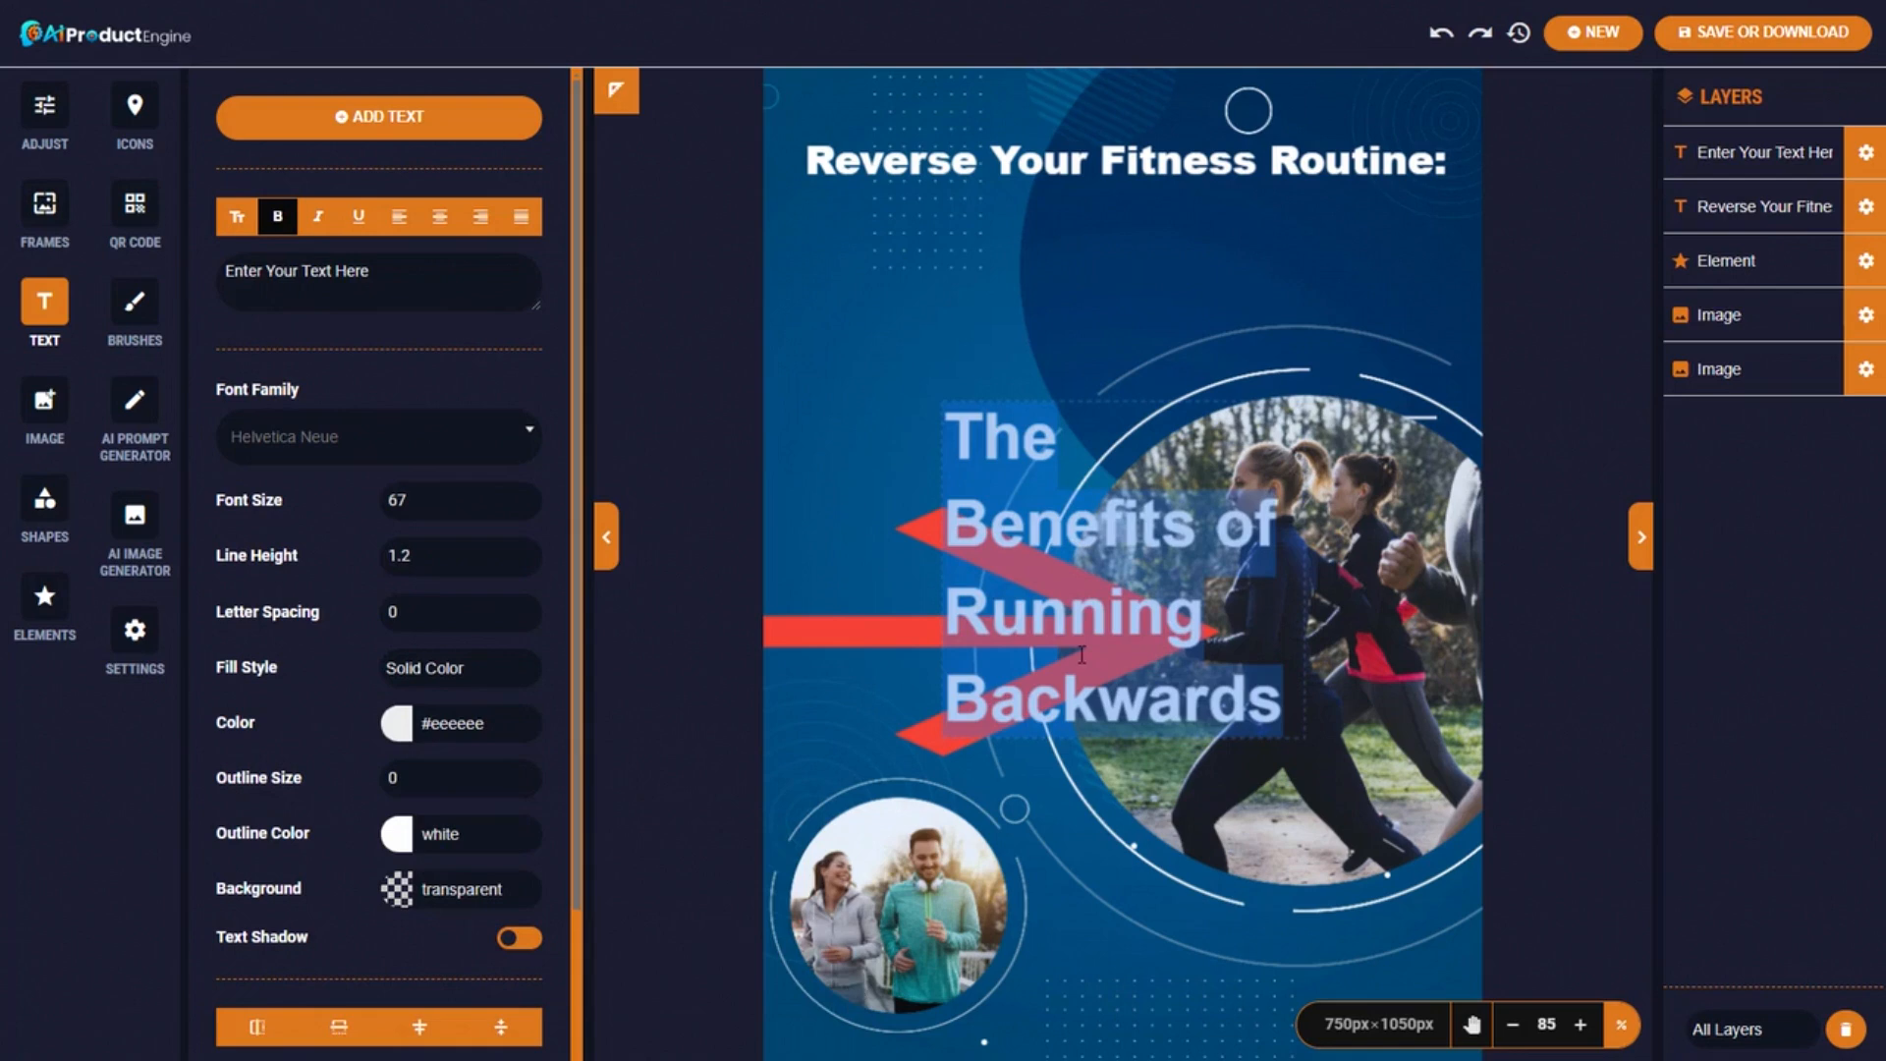
# Widen the subtitle to two lines, centre-align it, and place it just under the heading.
pyautogui.click(1866, 156)
pyautogui.click(1866, 206)
pyautogui.click(1866, 152)
pyautogui.moveTo(941, 568); pyautogui.dragTo(801, 567)
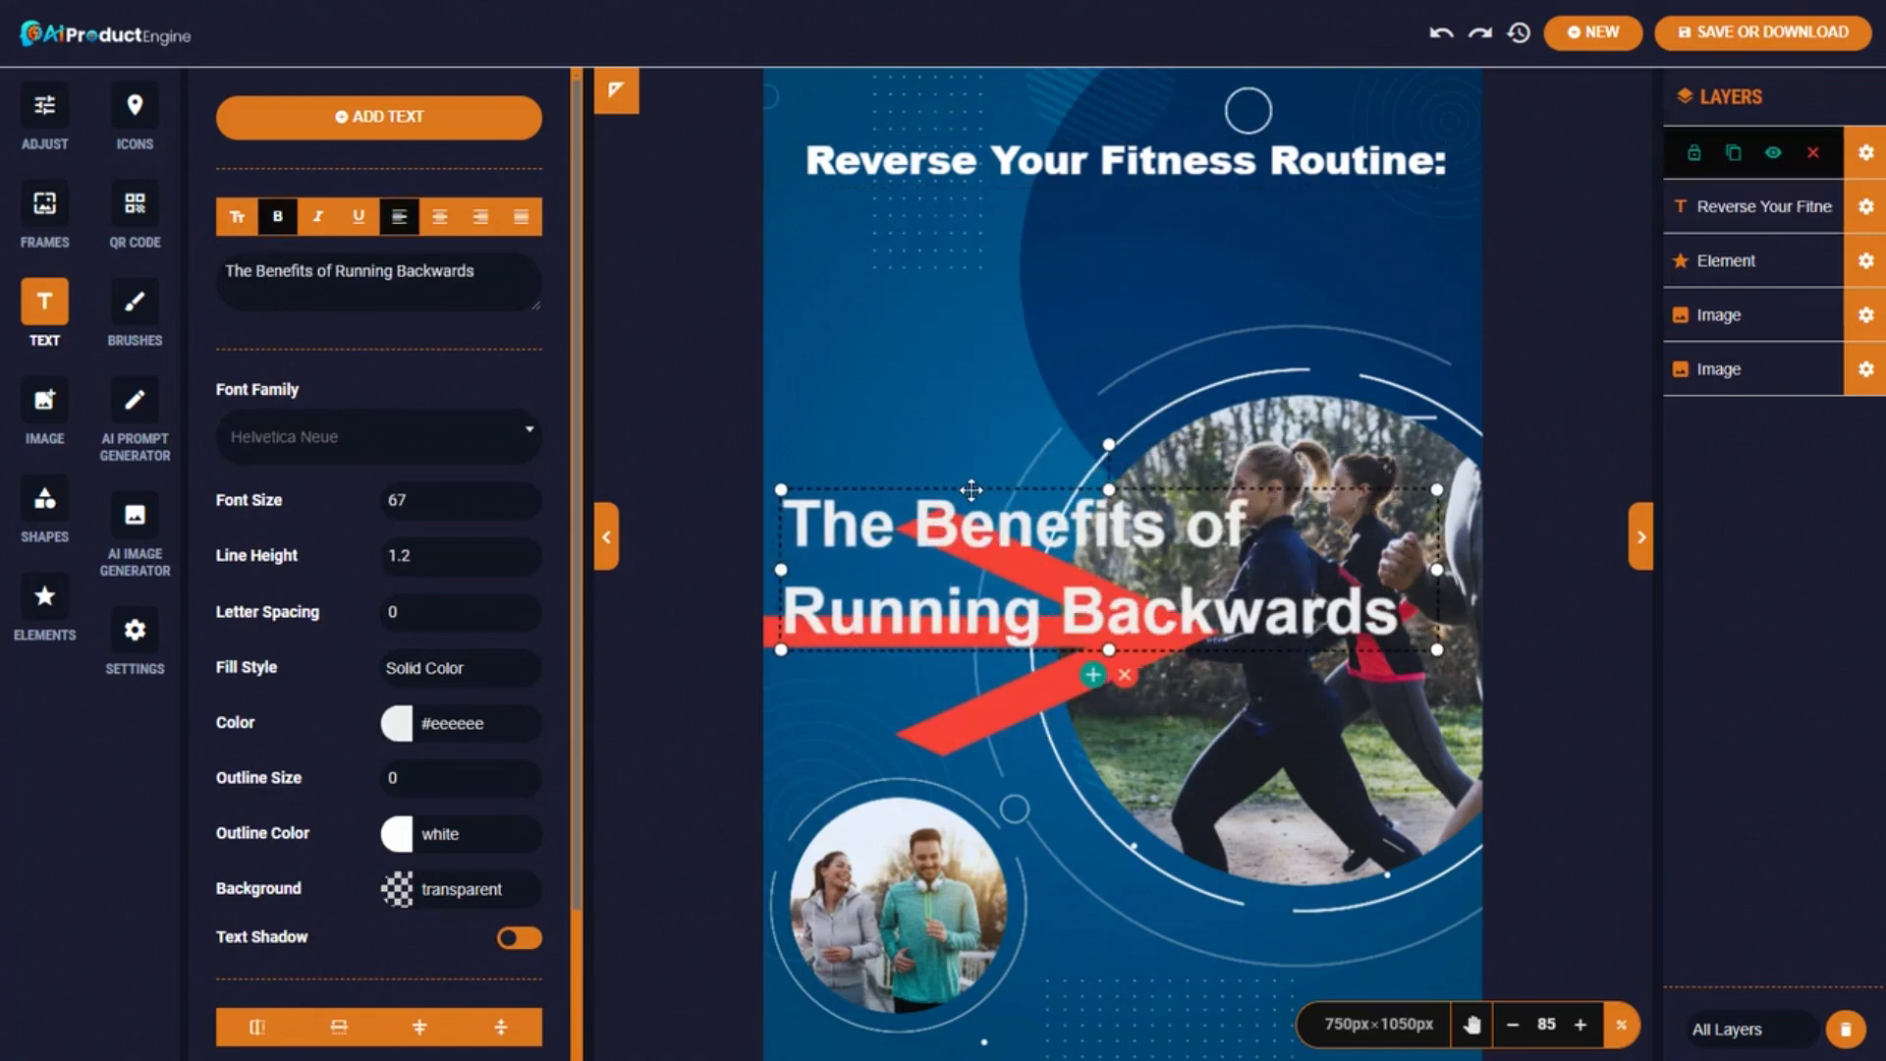
pyautogui.moveTo(962, 482); pyautogui.dragTo(974, 185)
pyautogui.click(442, 218)
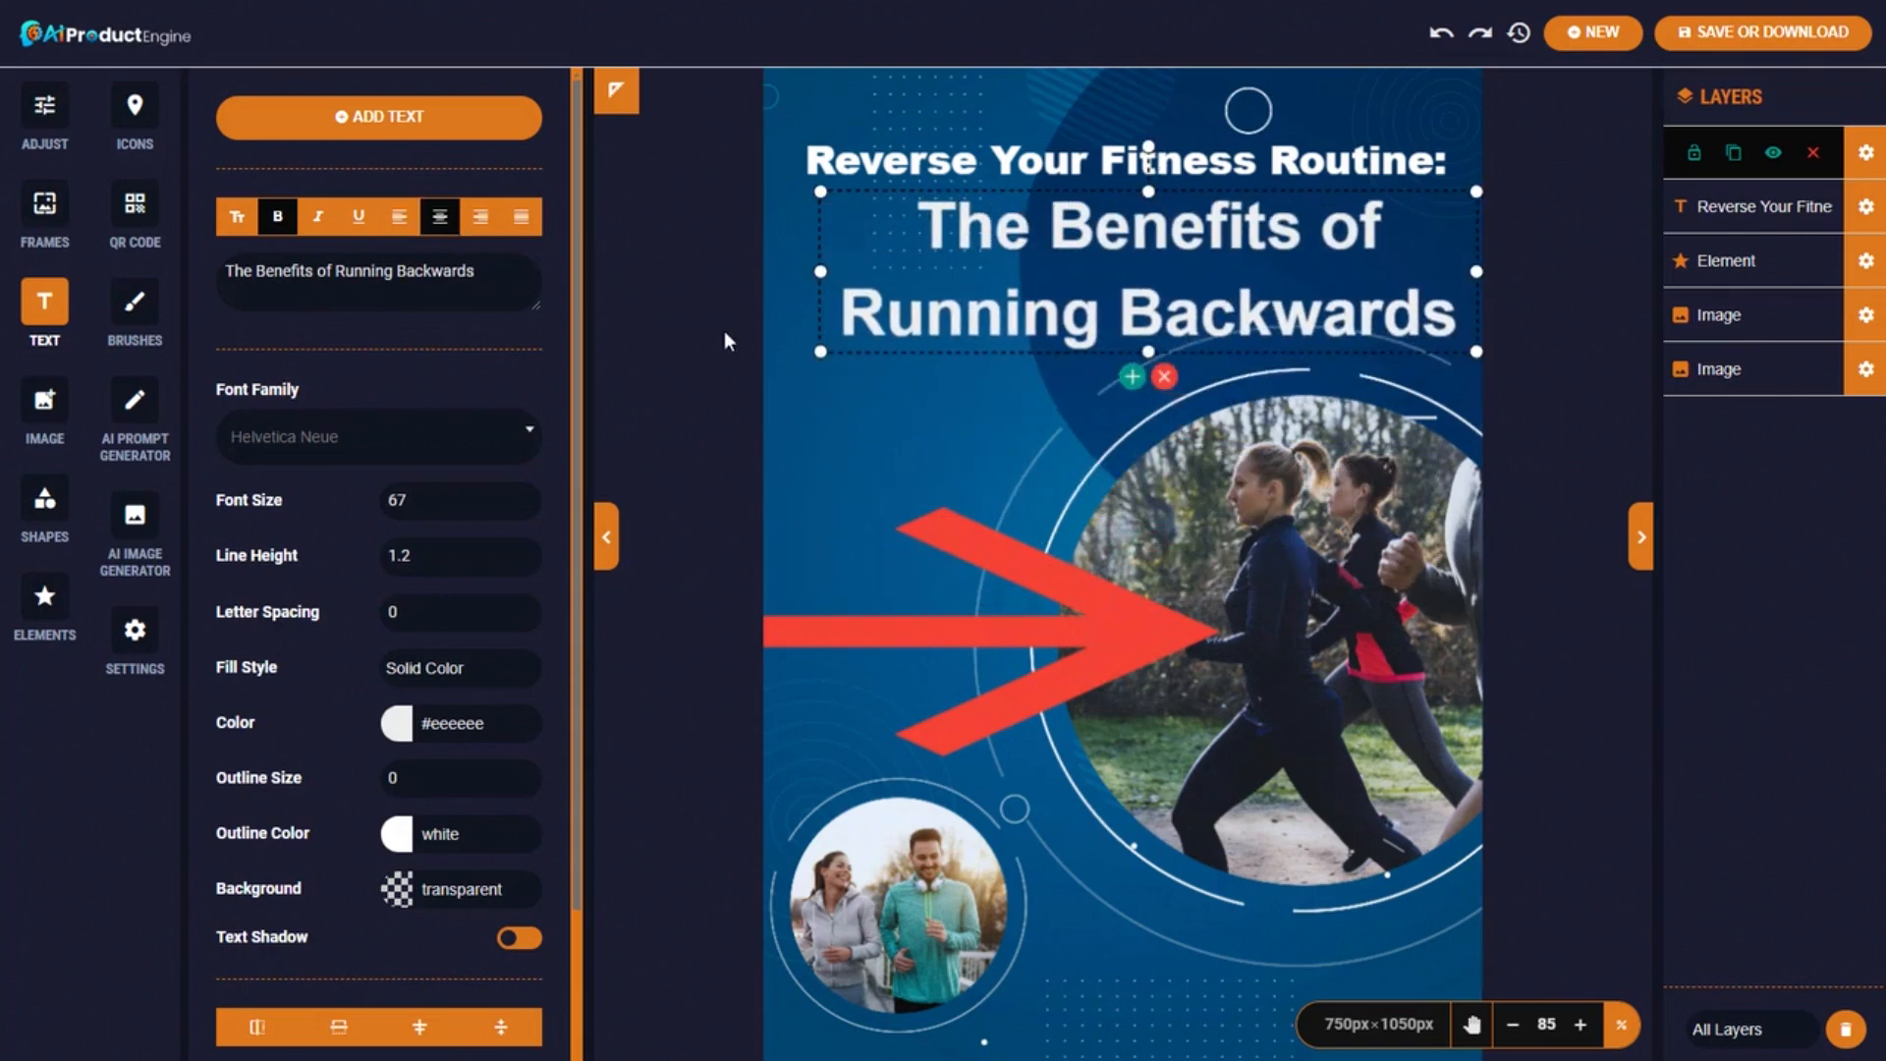
pyautogui.moveTo(974, 352); pyautogui.dragTo(960, 360)
# Italicise the words 'Running Backwards' in the subtitle.
pyautogui.doubleClick(960, 354)
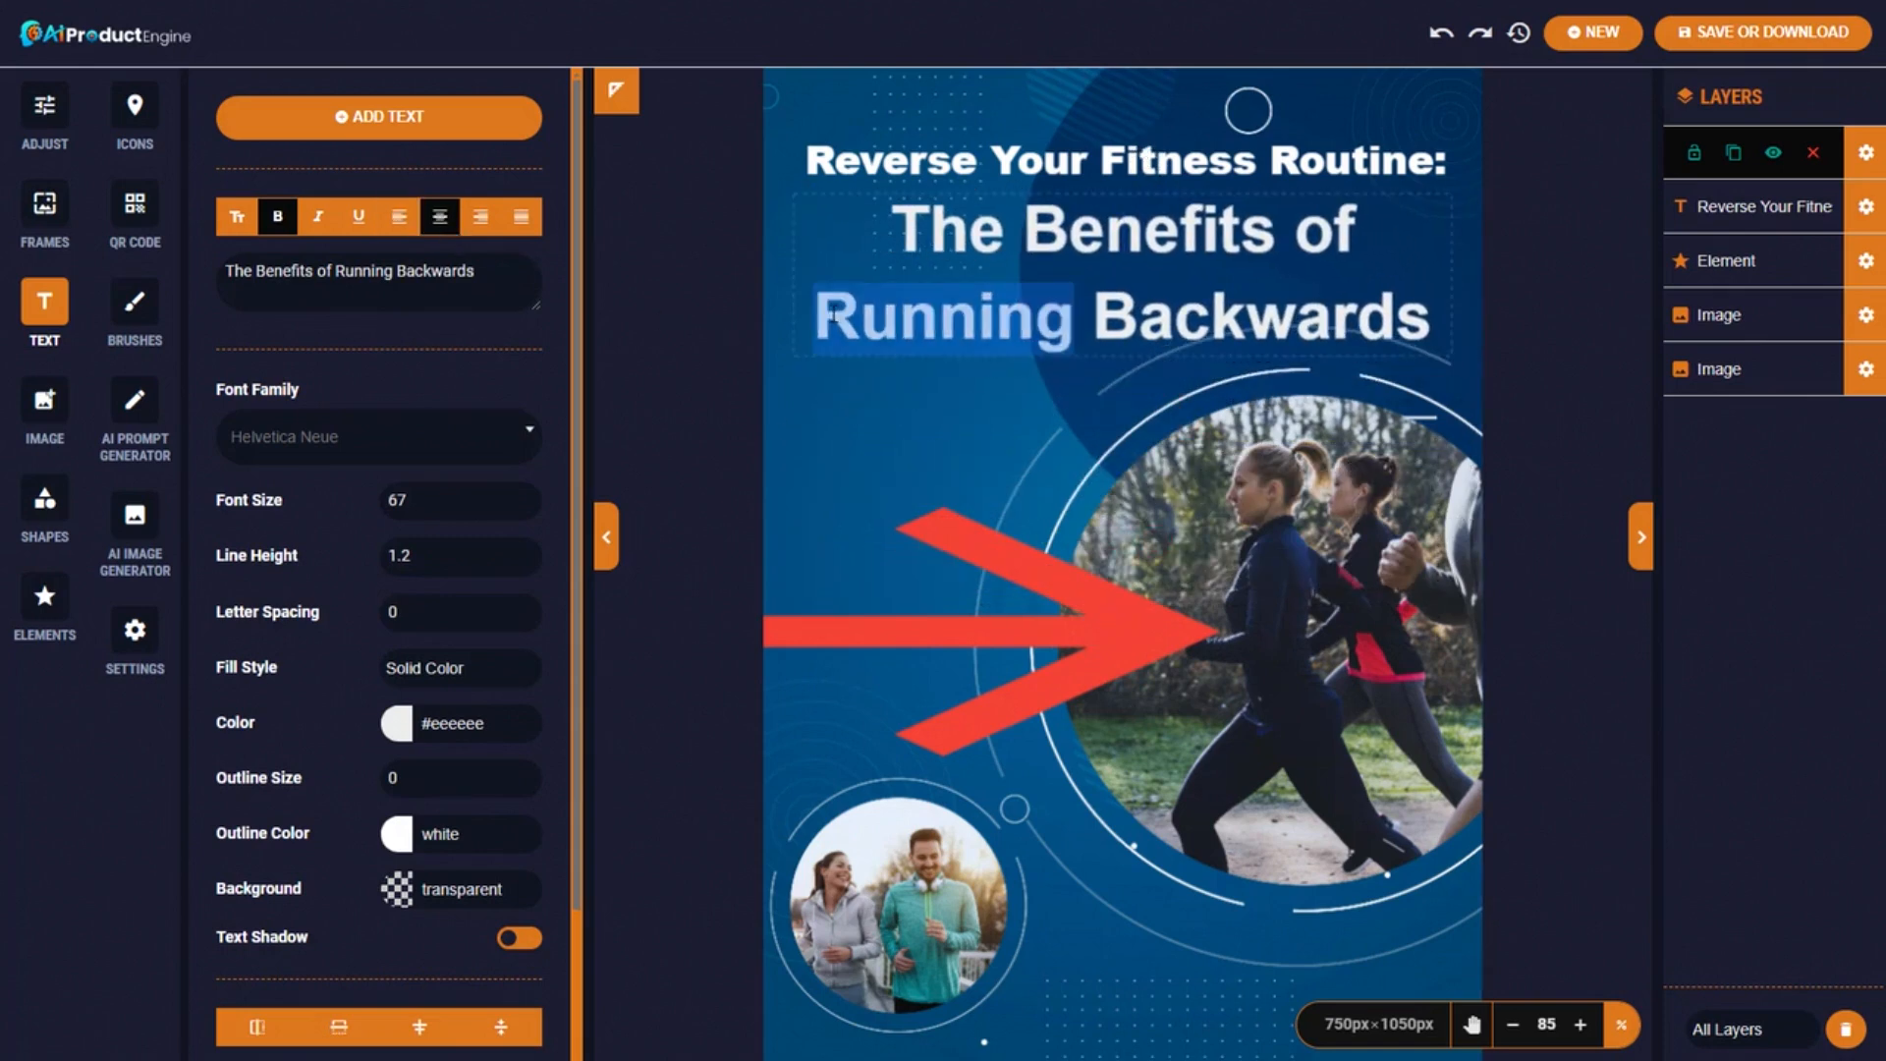
pyautogui.moveTo(816, 320); pyautogui.dragTo(1421, 307)
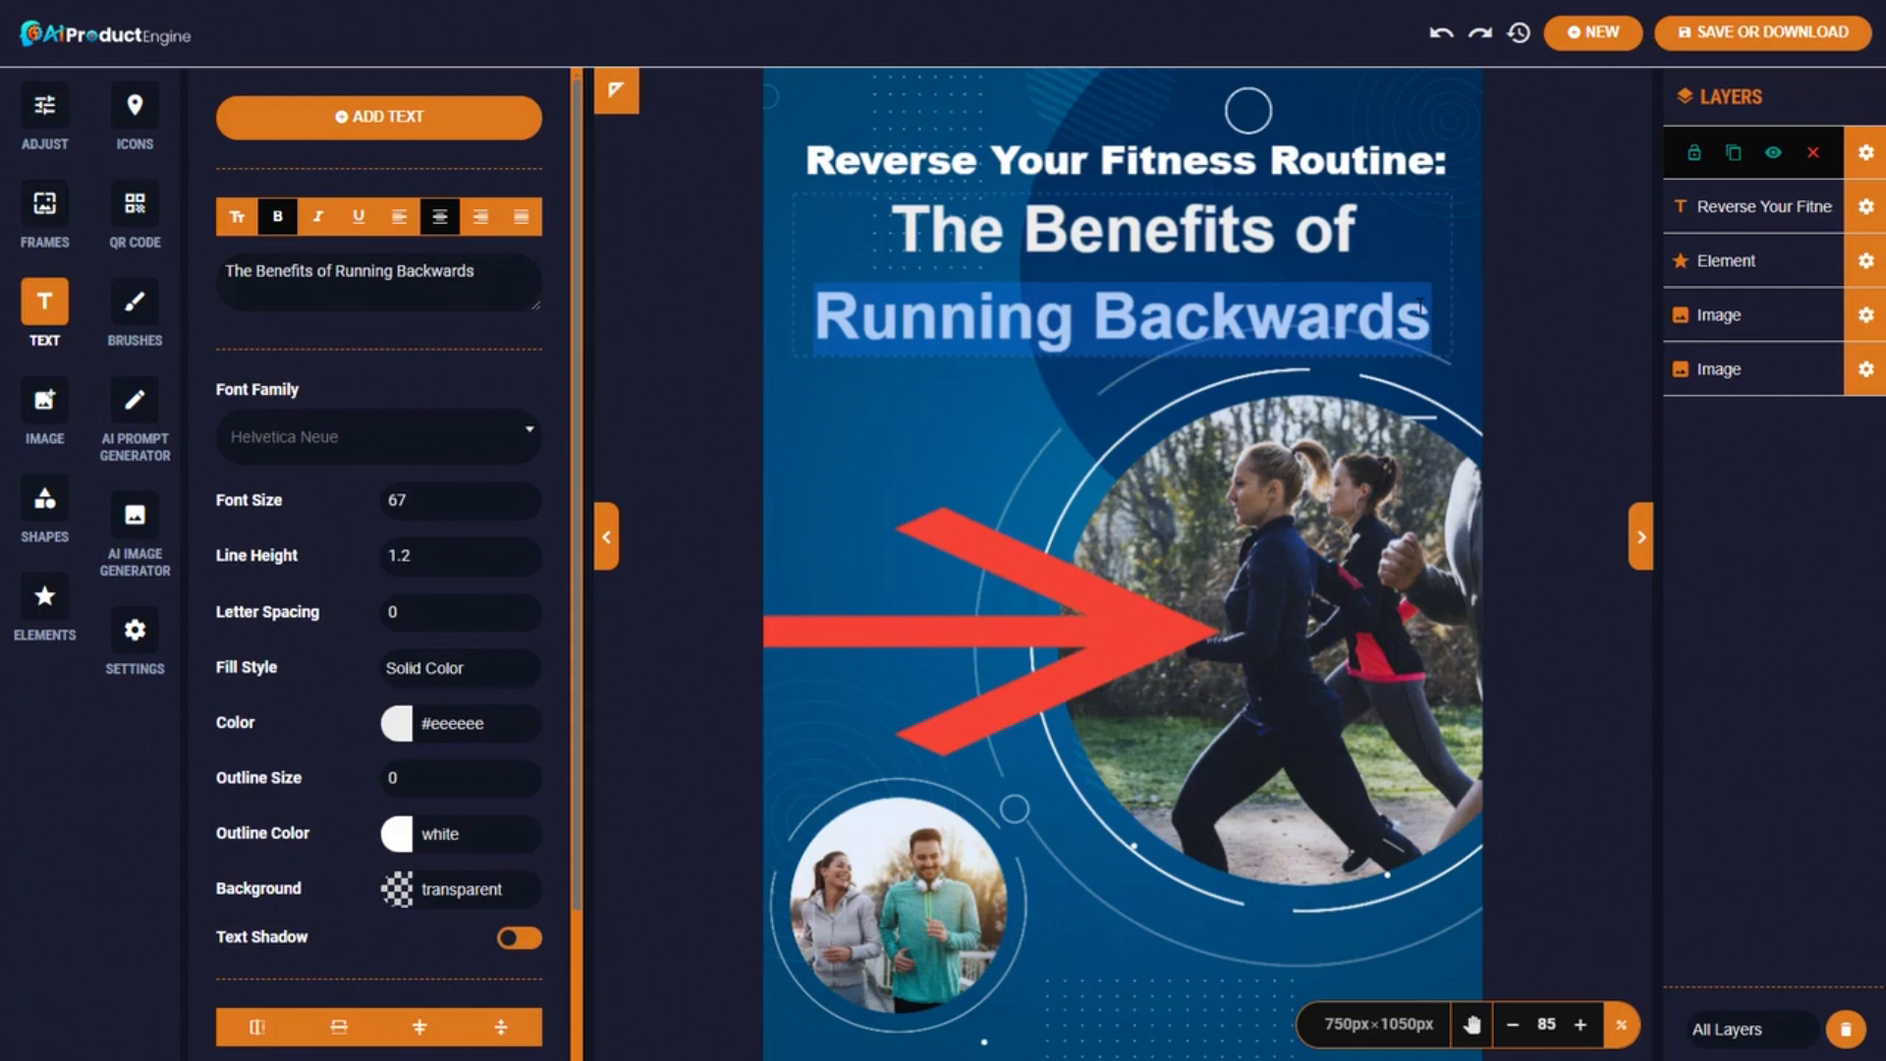
pyautogui.click(317, 218)
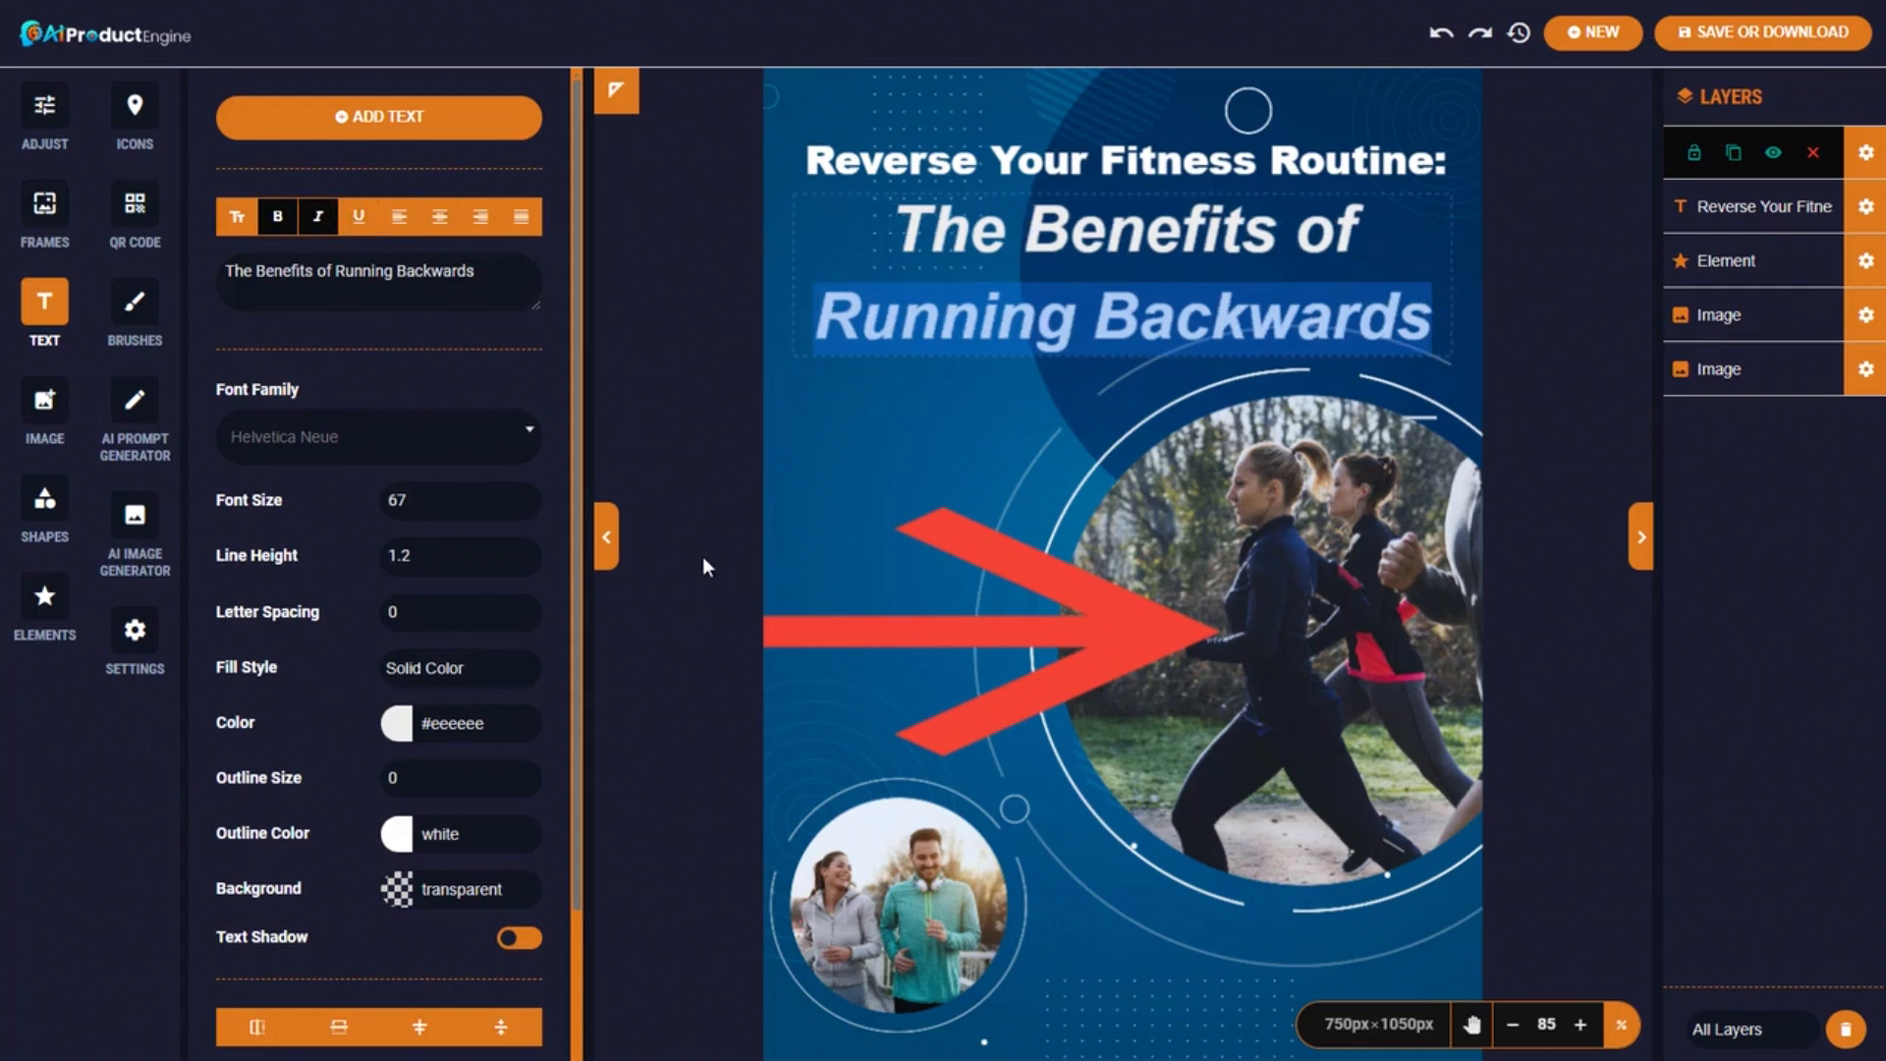
# Download the cover as running1 in PNG format at 72 DPI.
pyautogui.click(1740, 36)
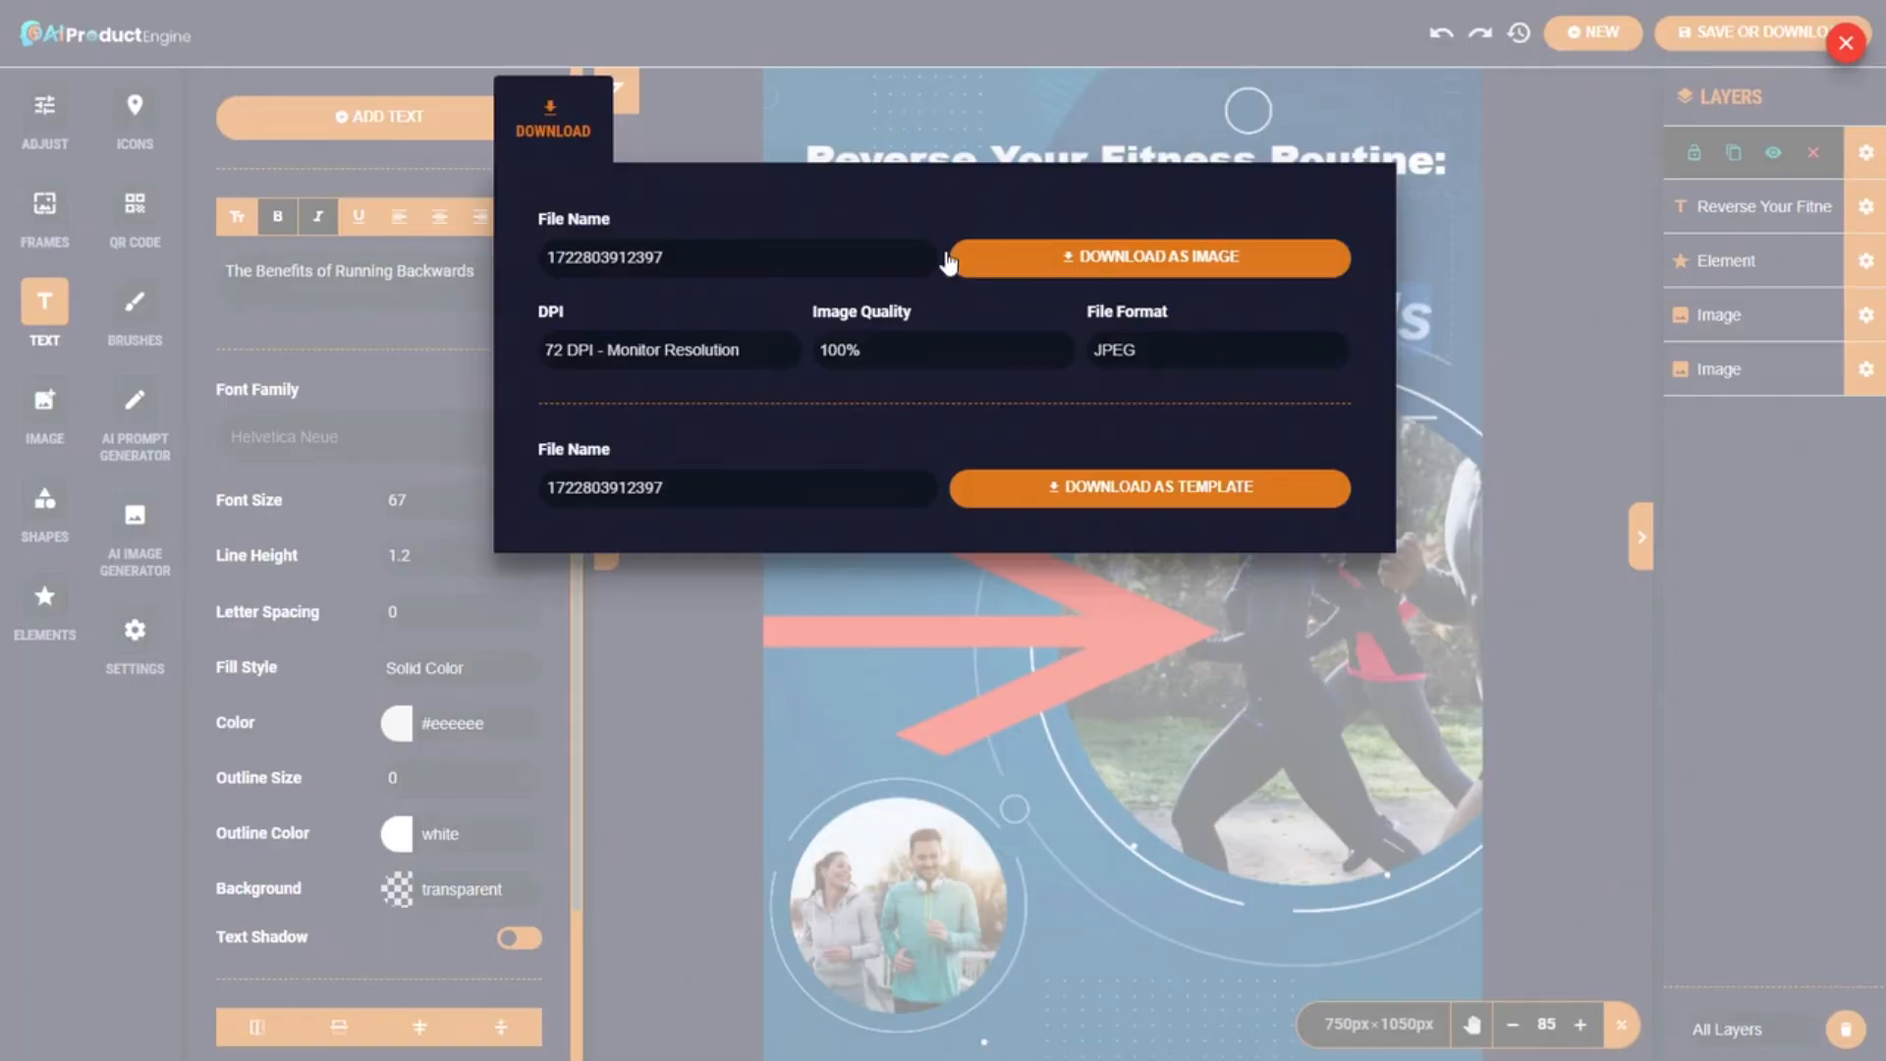
pyautogui.tripleClick(859, 265)
pyautogui.write('running1')
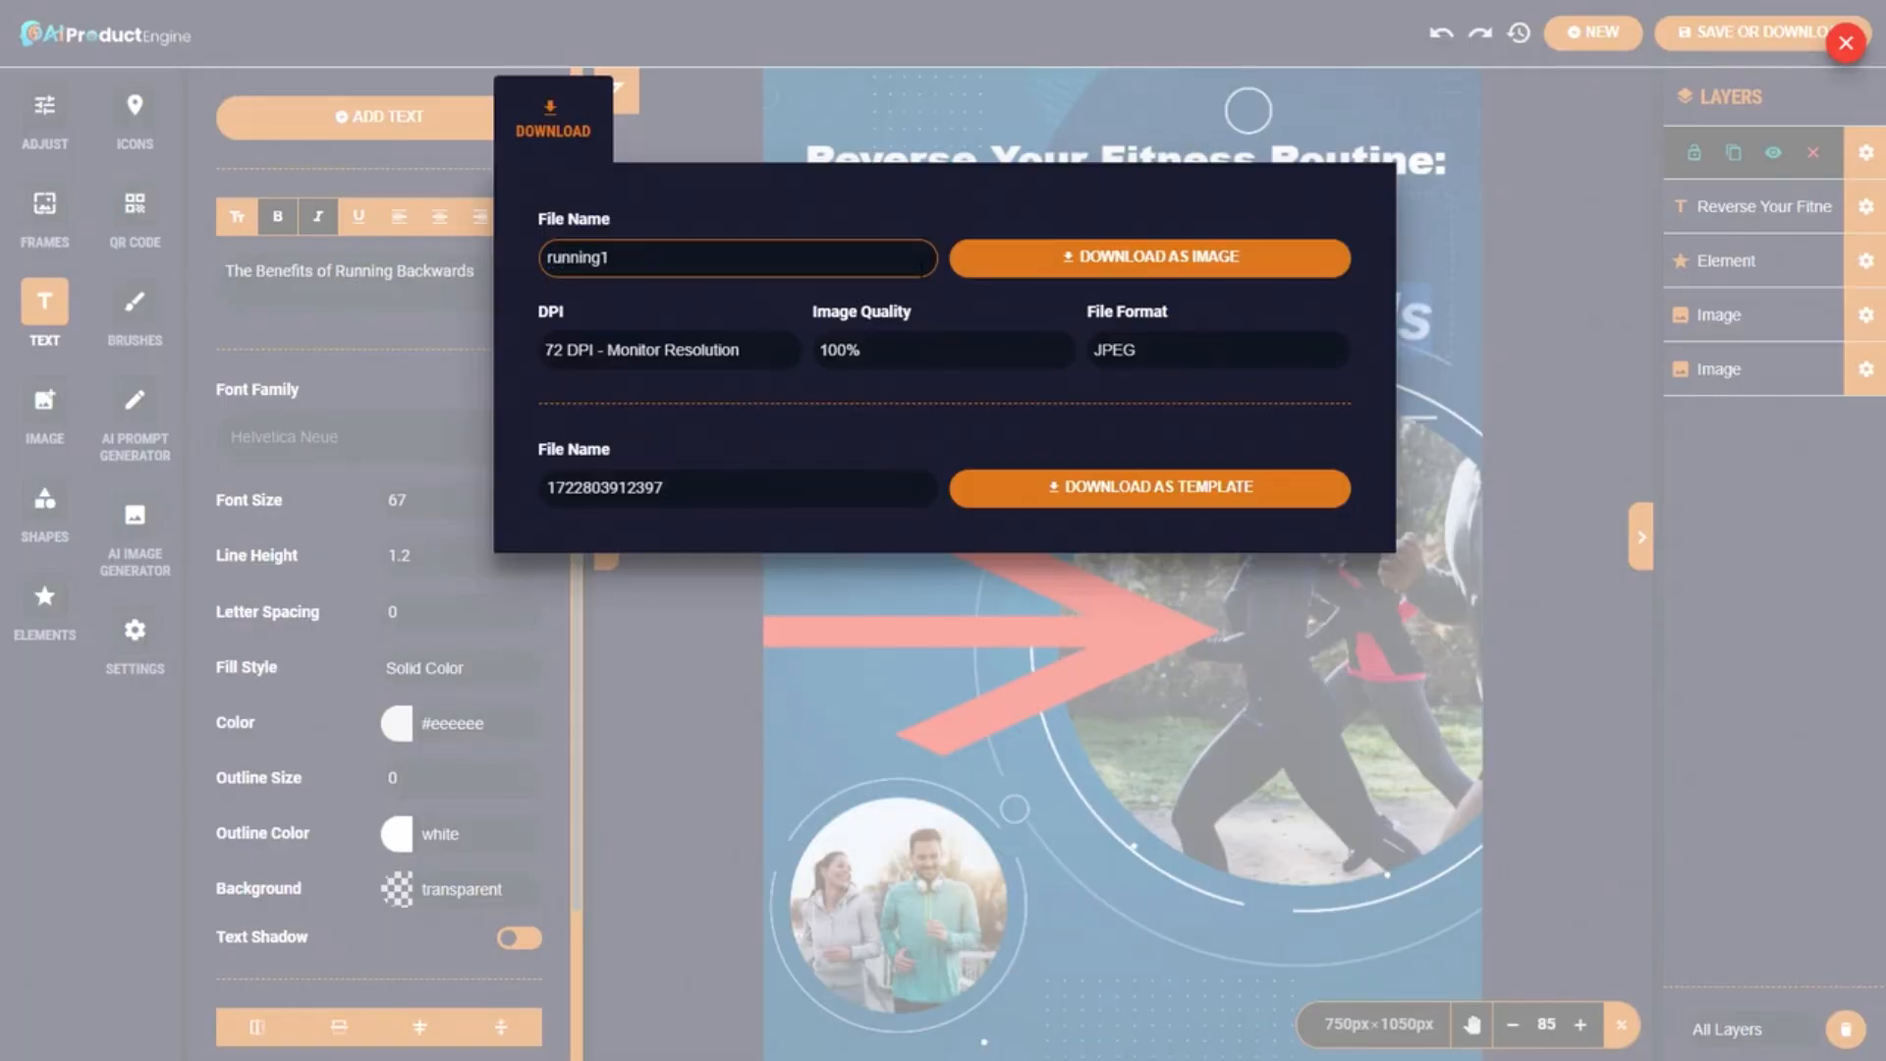
pyautogui.click(1166, 350)
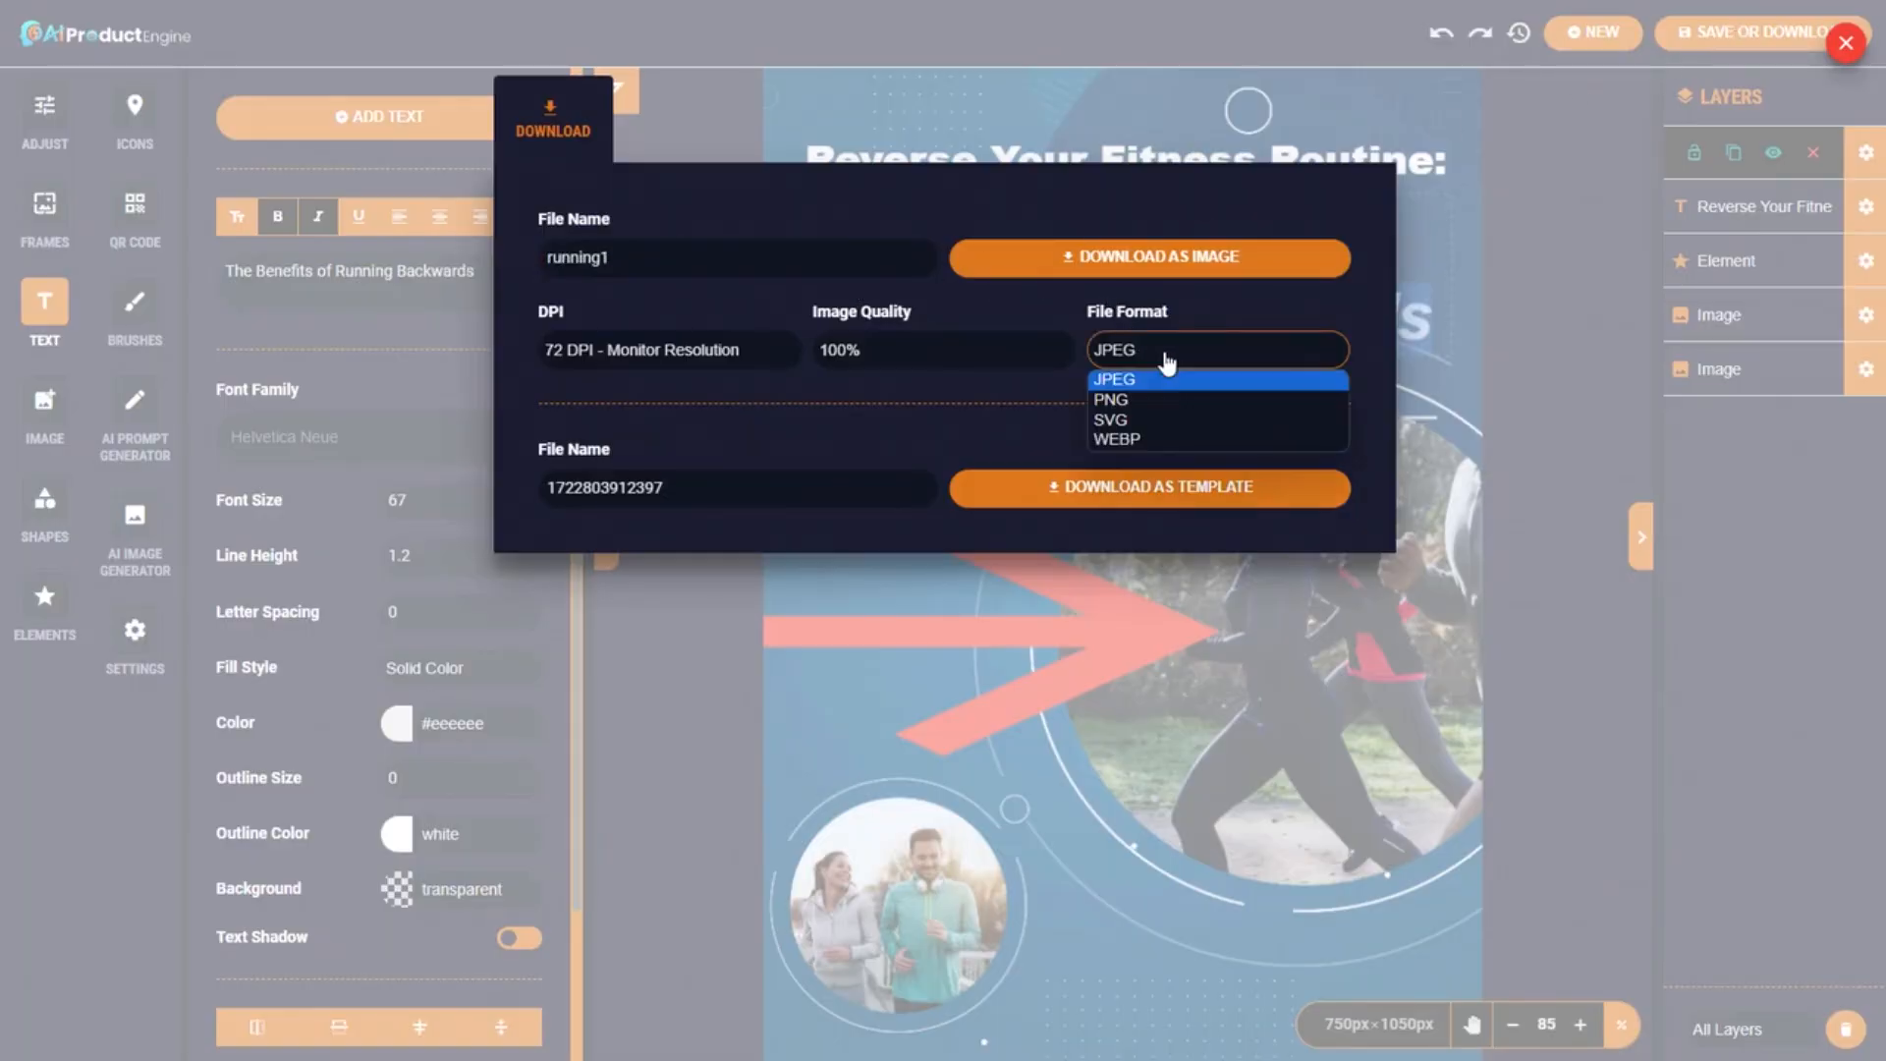
pyautogui.click(1124, 399)
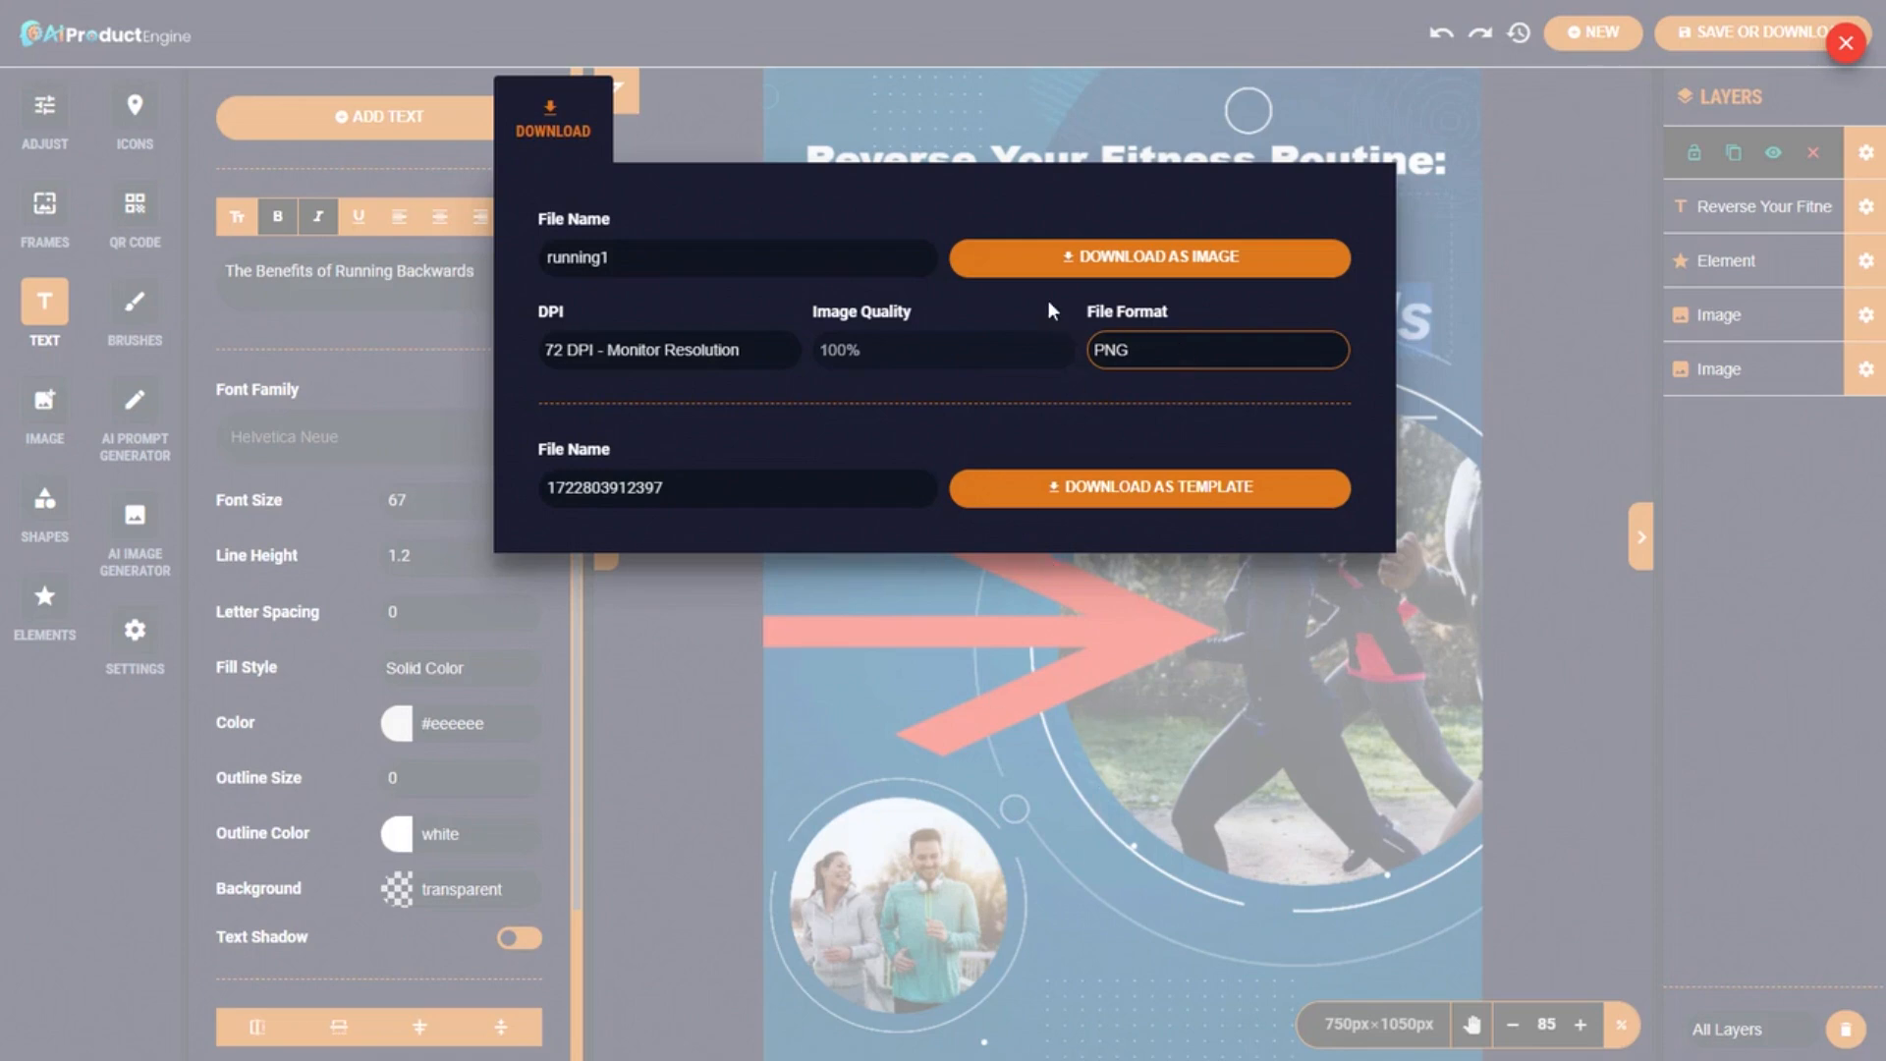
pyautogui.click(625, 354)
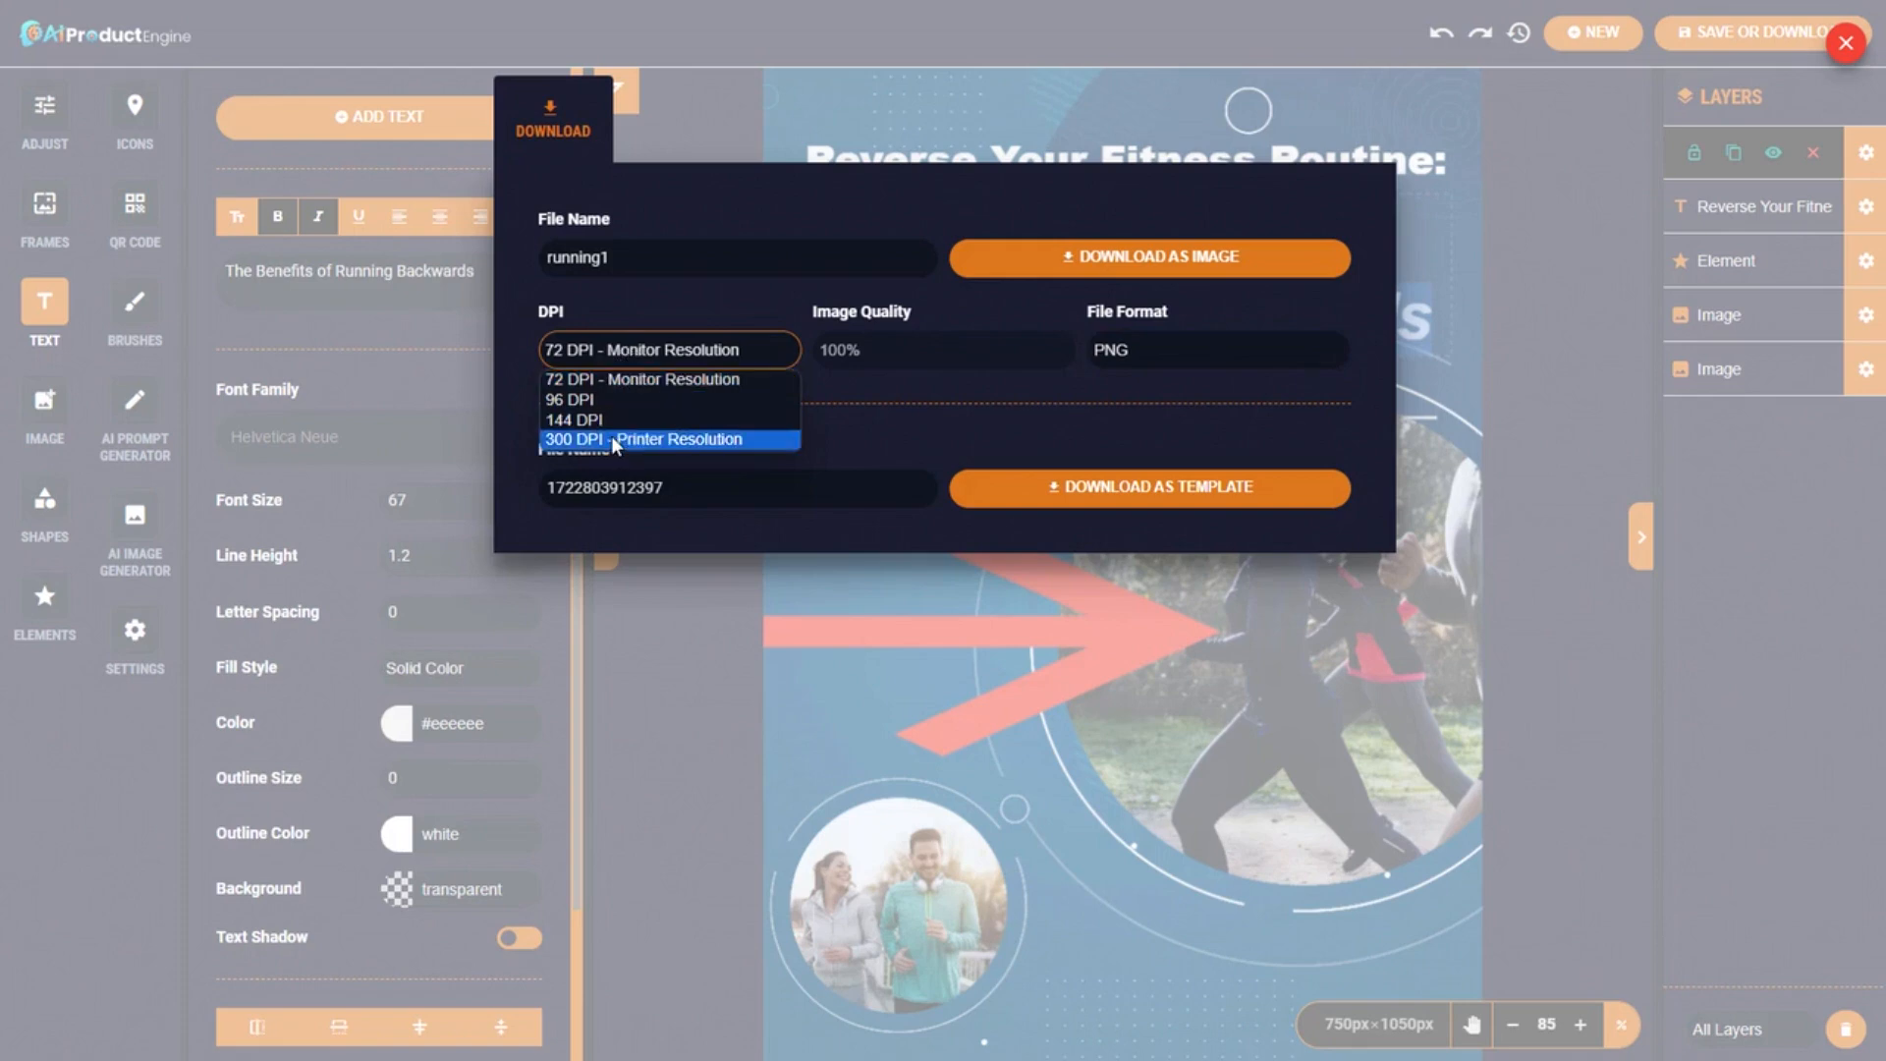
pyautogui.click(657, 318)
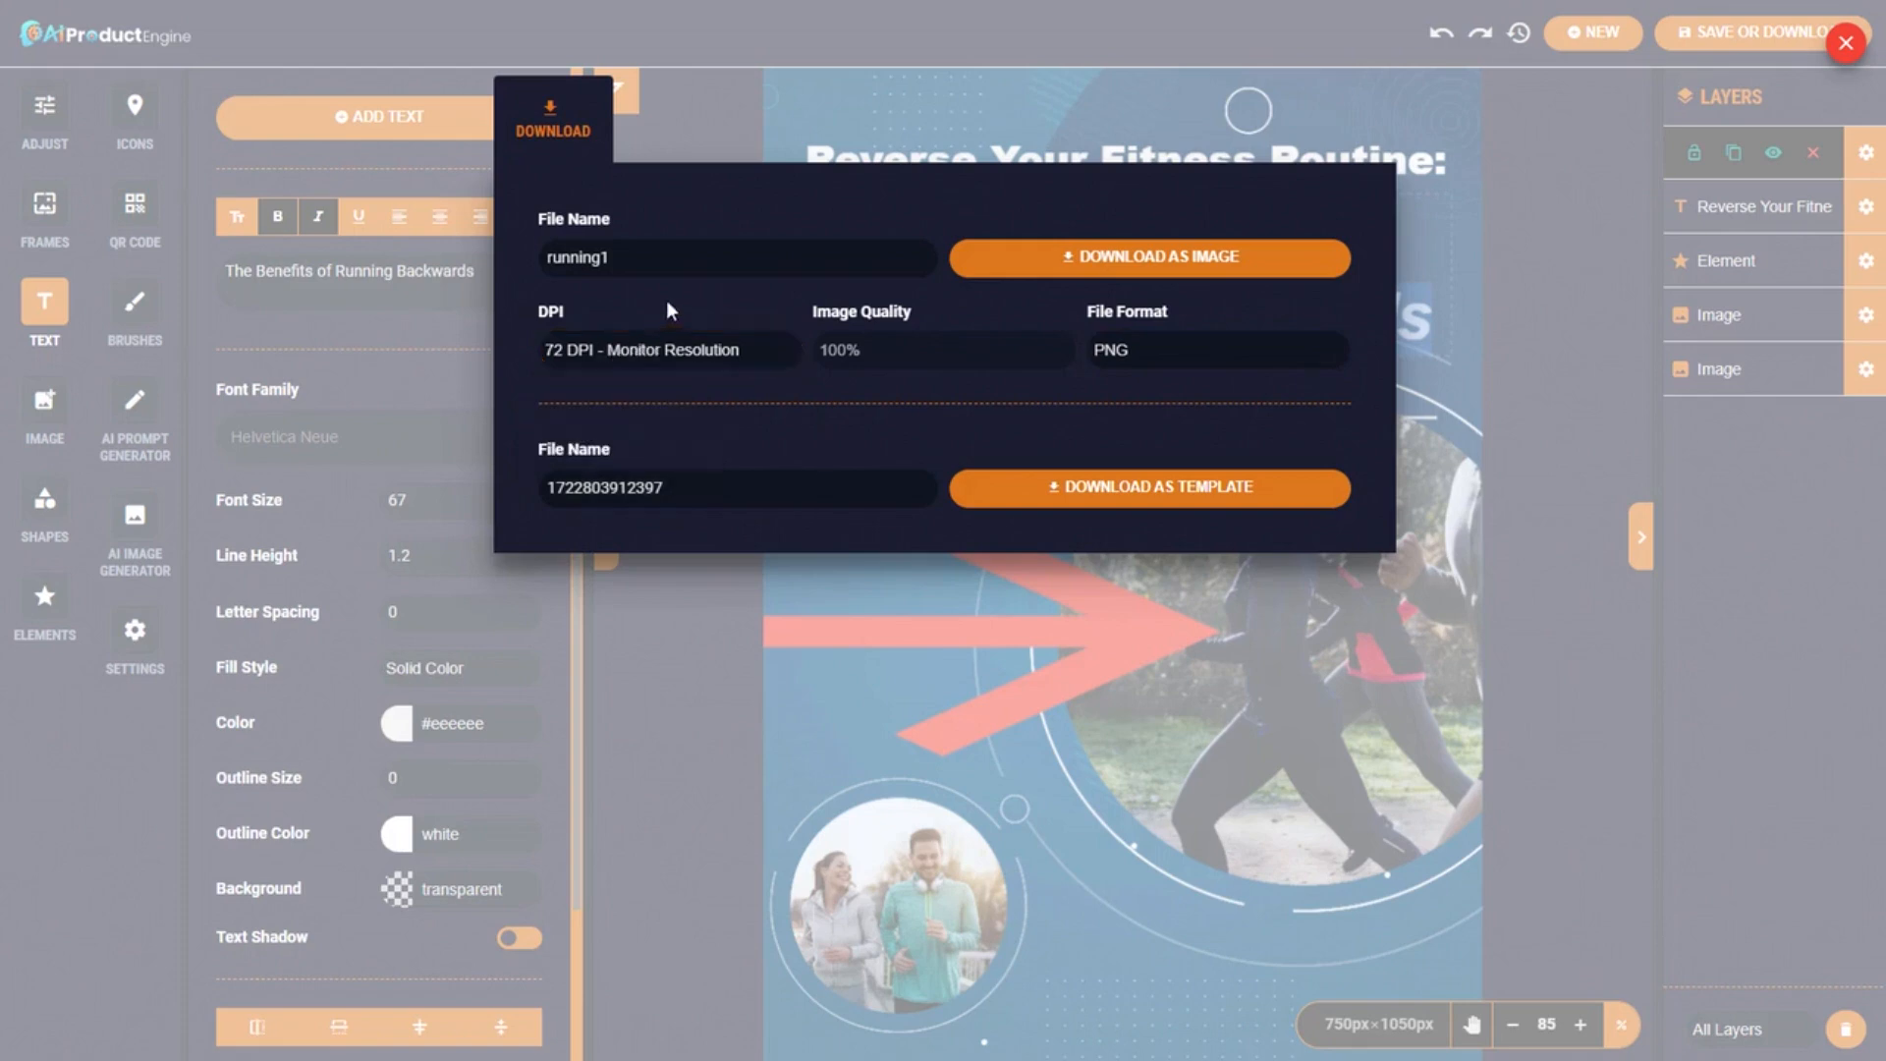
pyautogui.click(1155, 263)
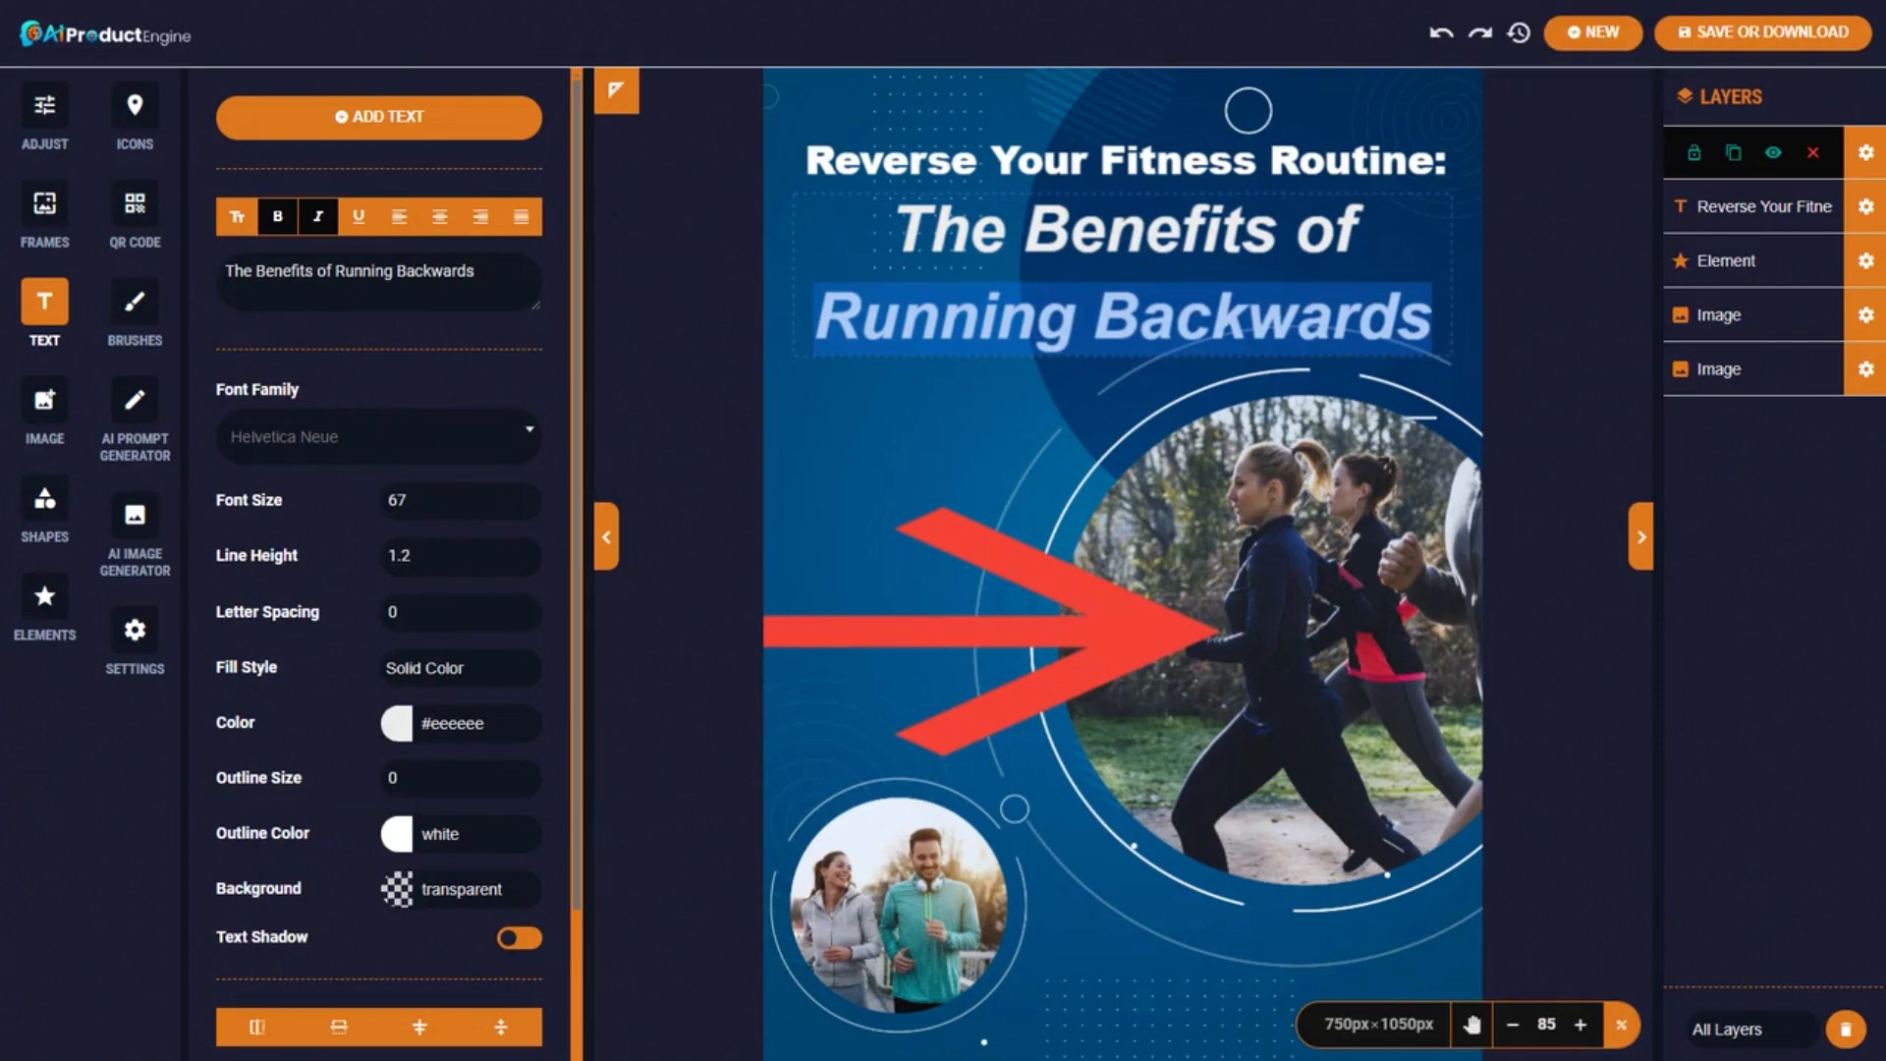
# Attach running1 from Downloads as the PDF cover and create the PDF.
pyautogui.click(373, 1)
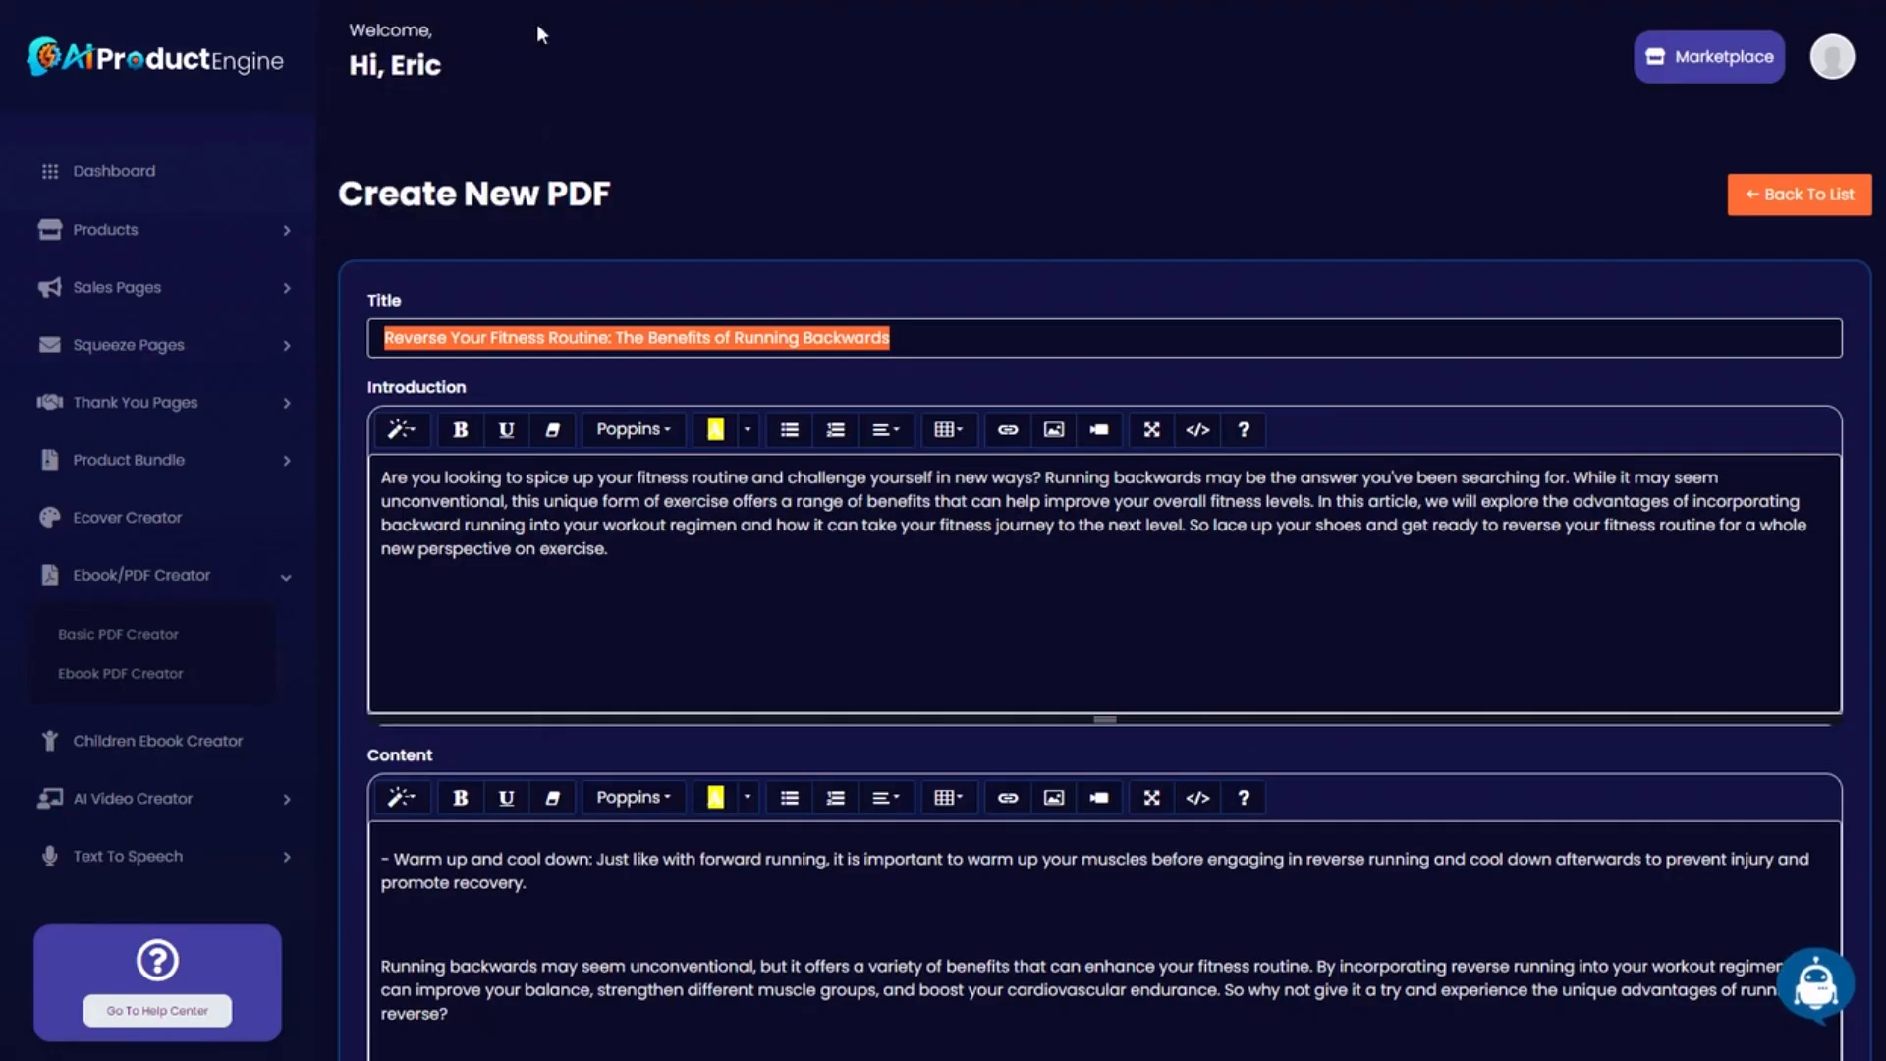
pyautogui.scroll(-20, 701, 528)
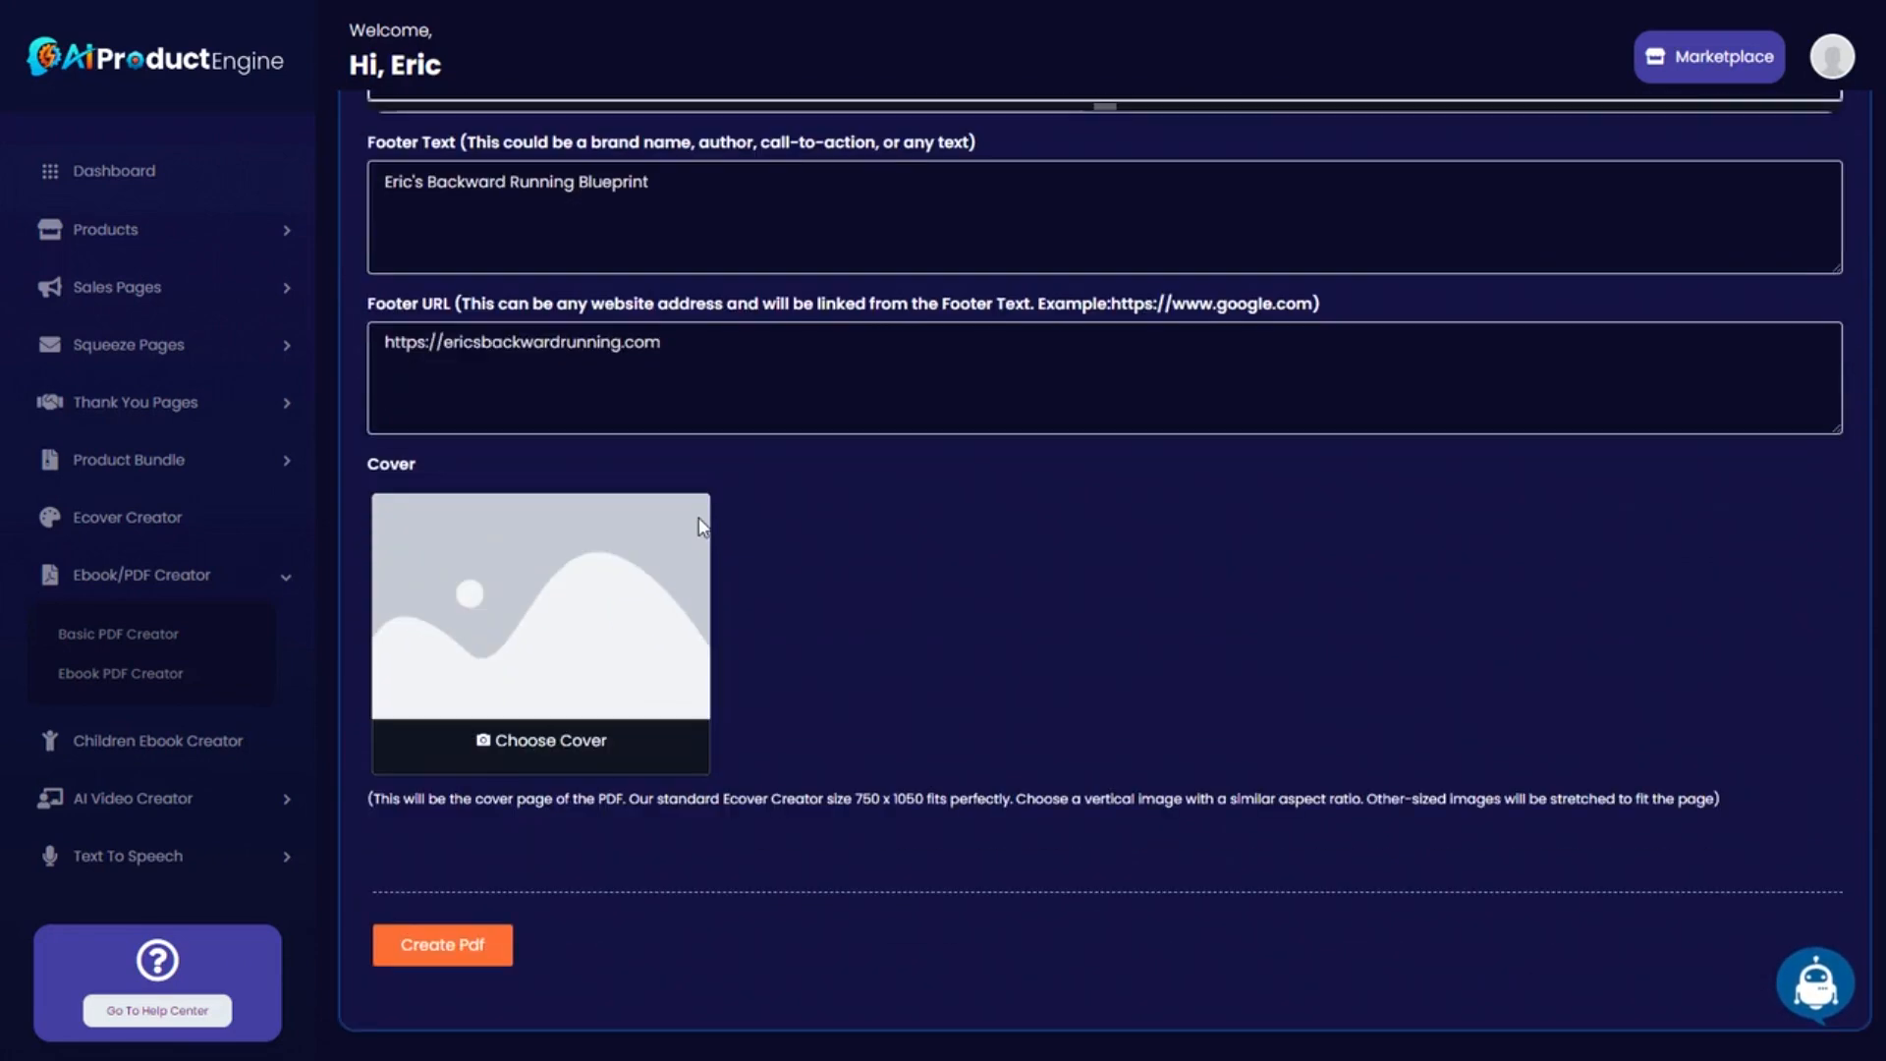
pyautogui.click(563, 752)
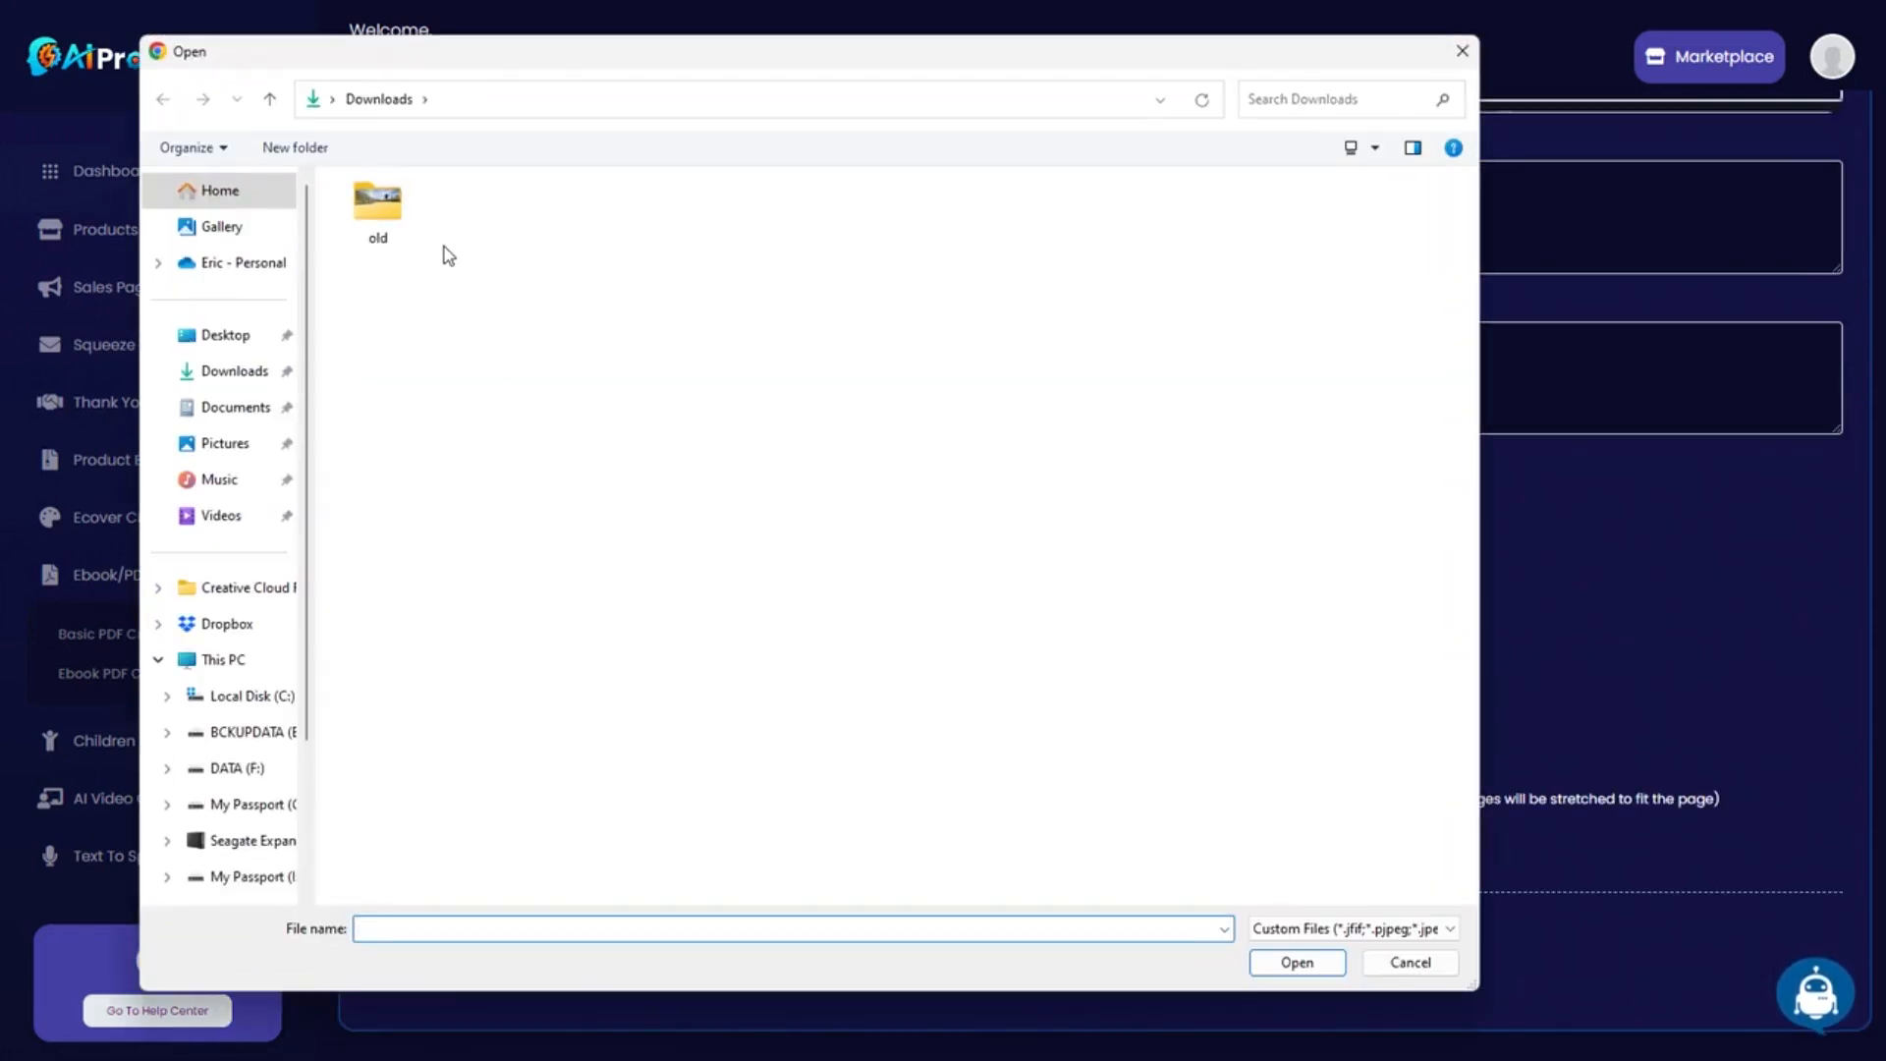
pyautogui.click(1318, 927)
pyautogui.click(1297, 968)
pyautogui.doubleClick(374, 208)
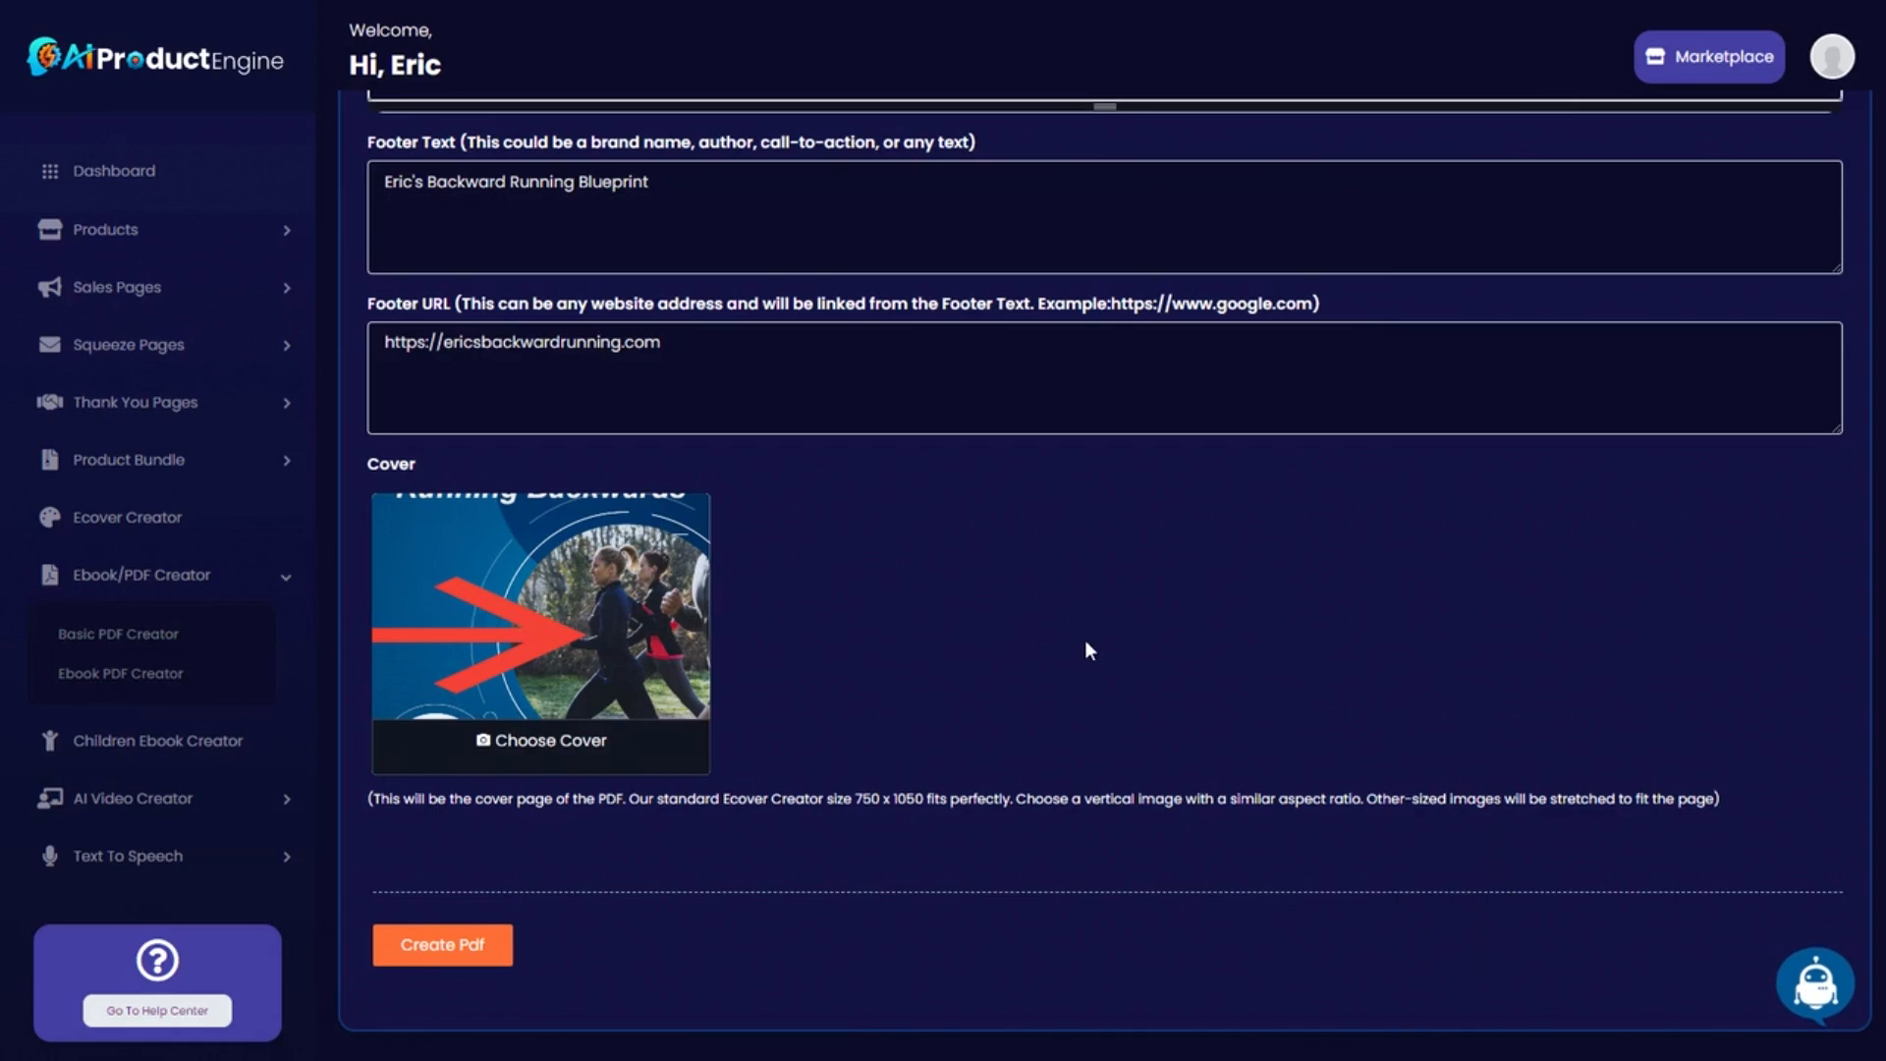
pyautogui.click(458, 947)
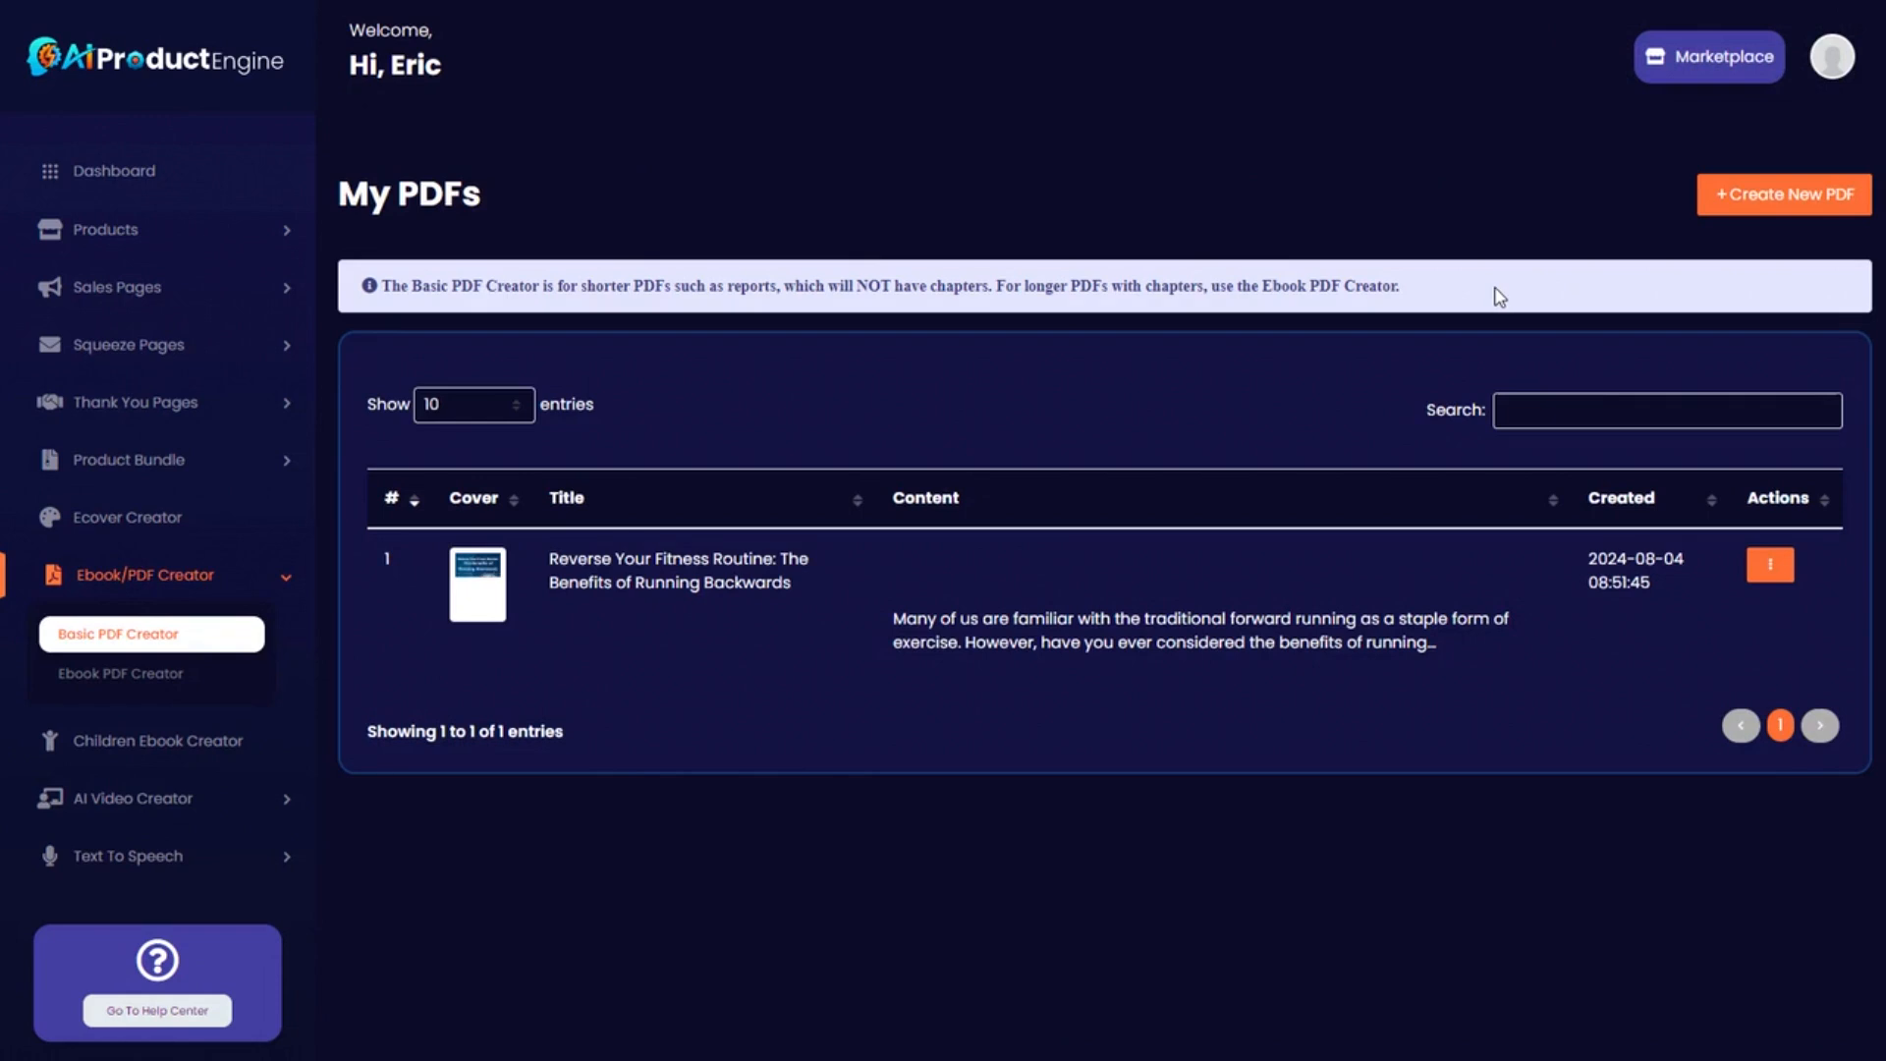
# Check the new PDF's actions list, then go to the Ebook PDF Creator list.
pyautogui.click(1770, 567)
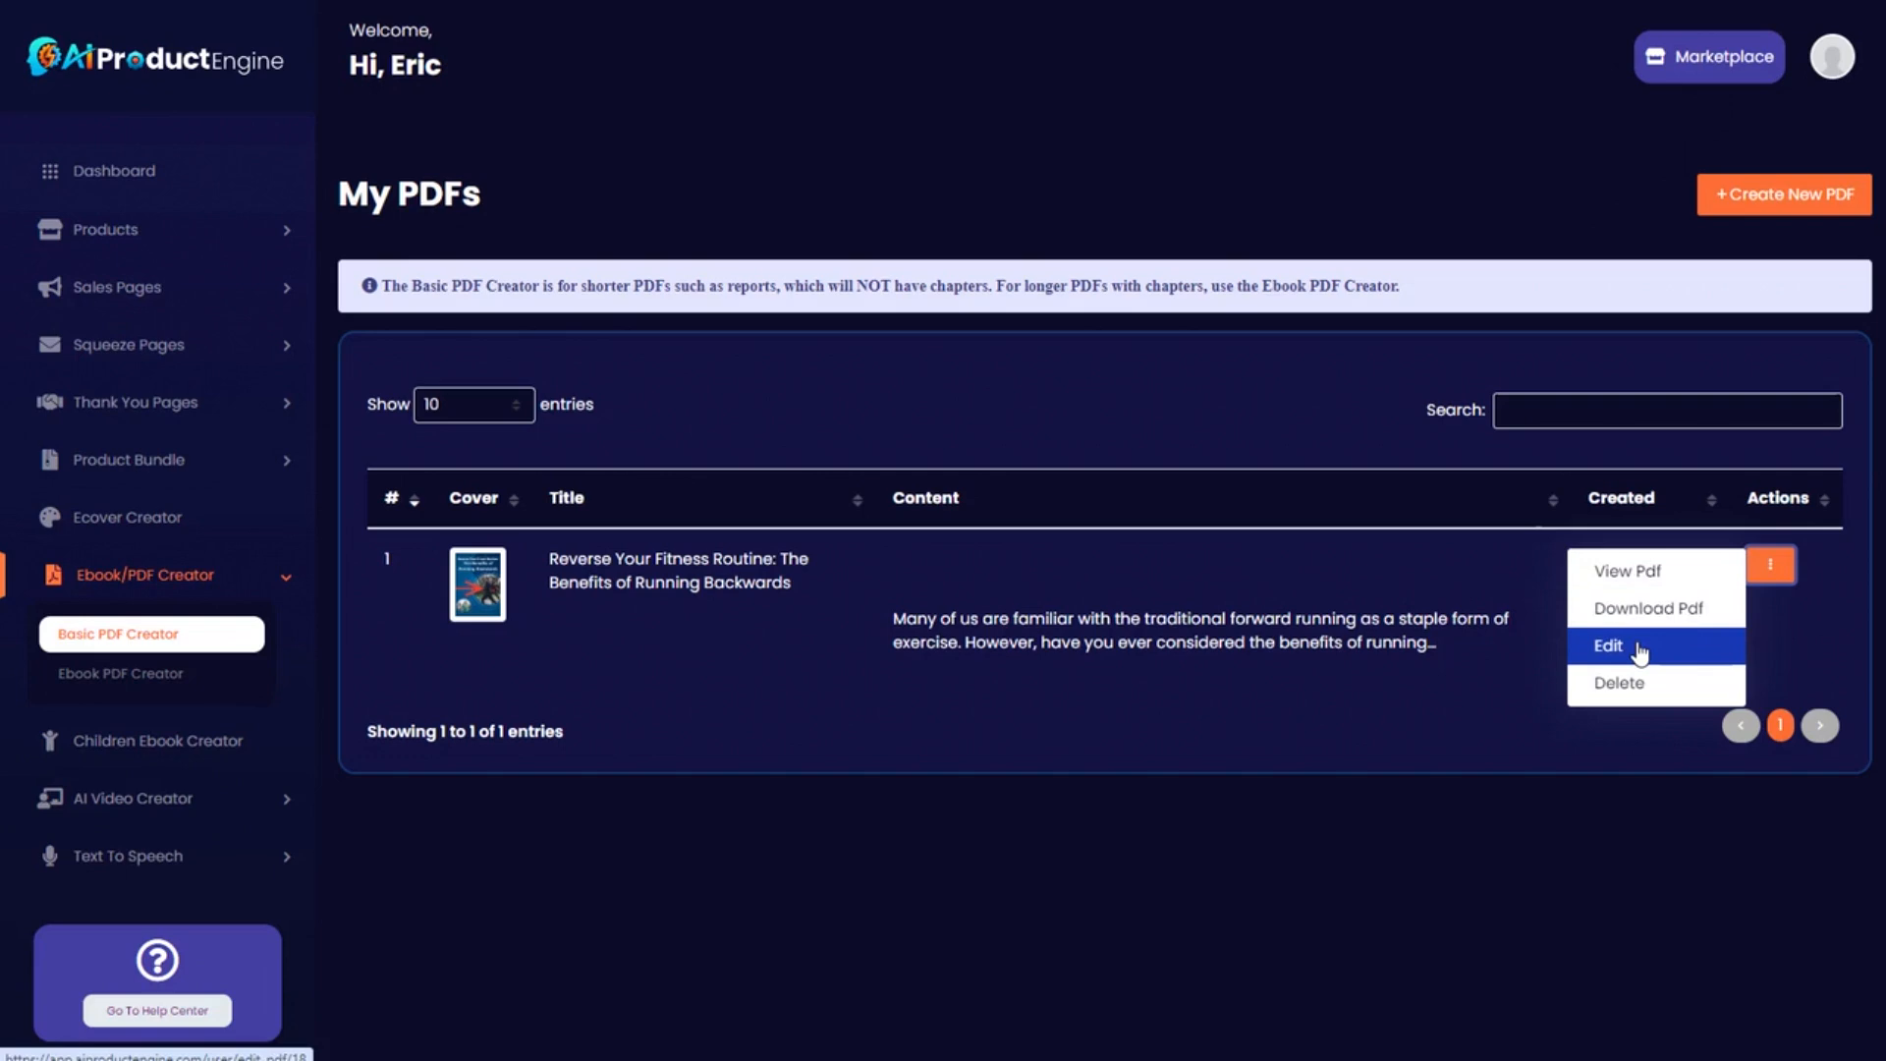
pyautogui.click(1300, 682)
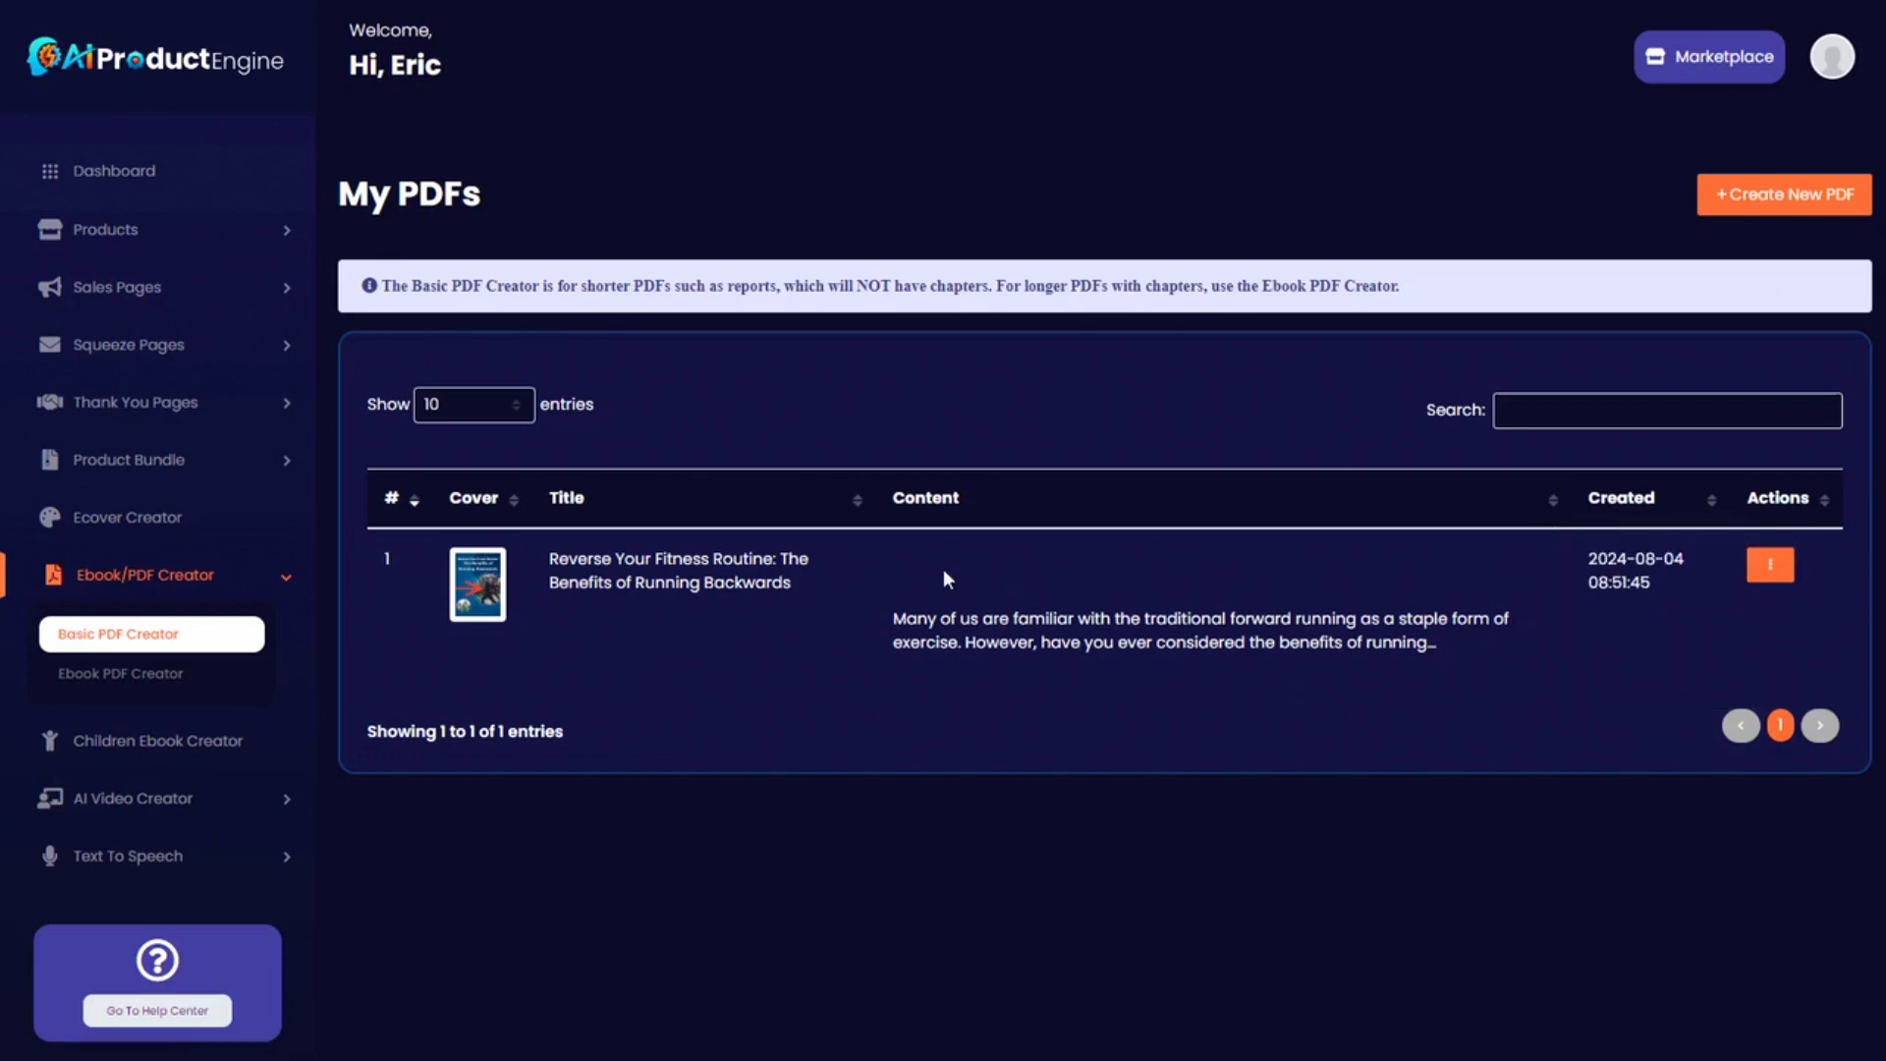
pyautogui.click(114, 682)
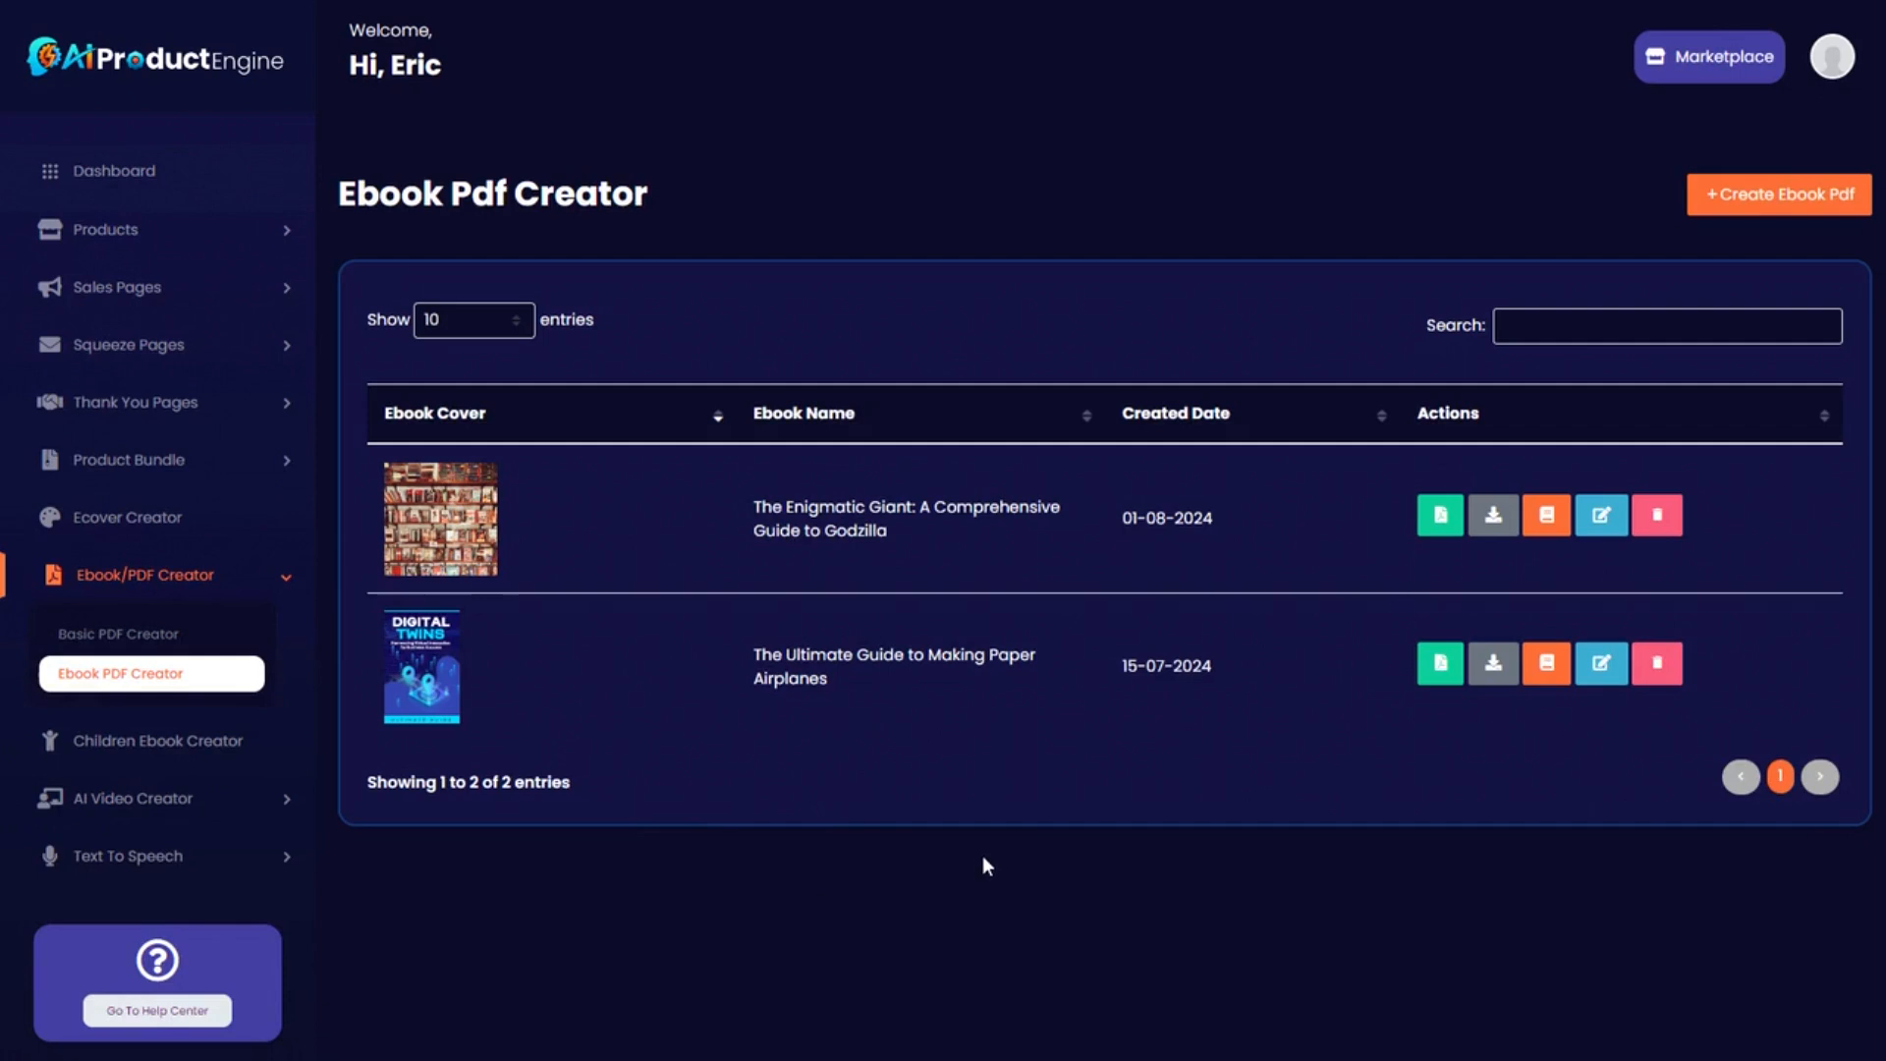
# Start a new ebook PDF and enter an AI writer keyword ending in 'the full guide blueprint'.
pyautogui.click(1728, 200)
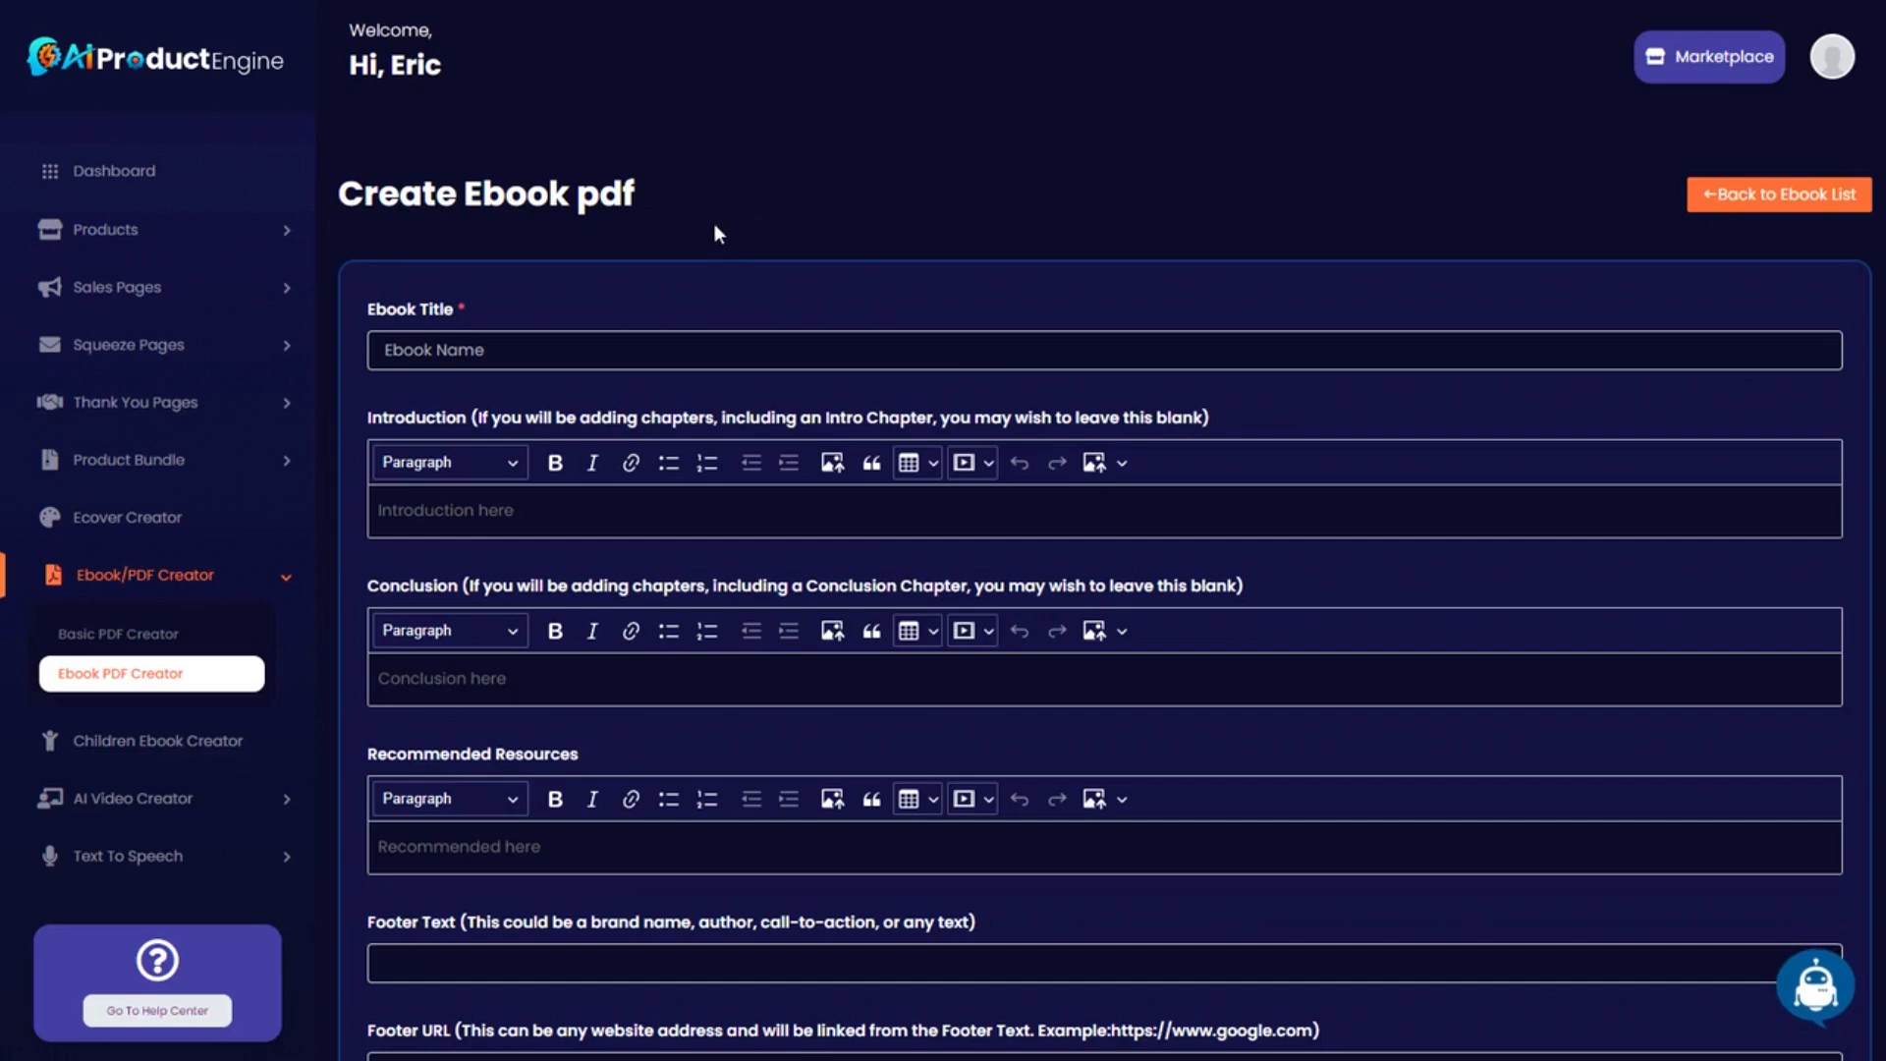
pyautogui.scroll(-1, 884, 393)
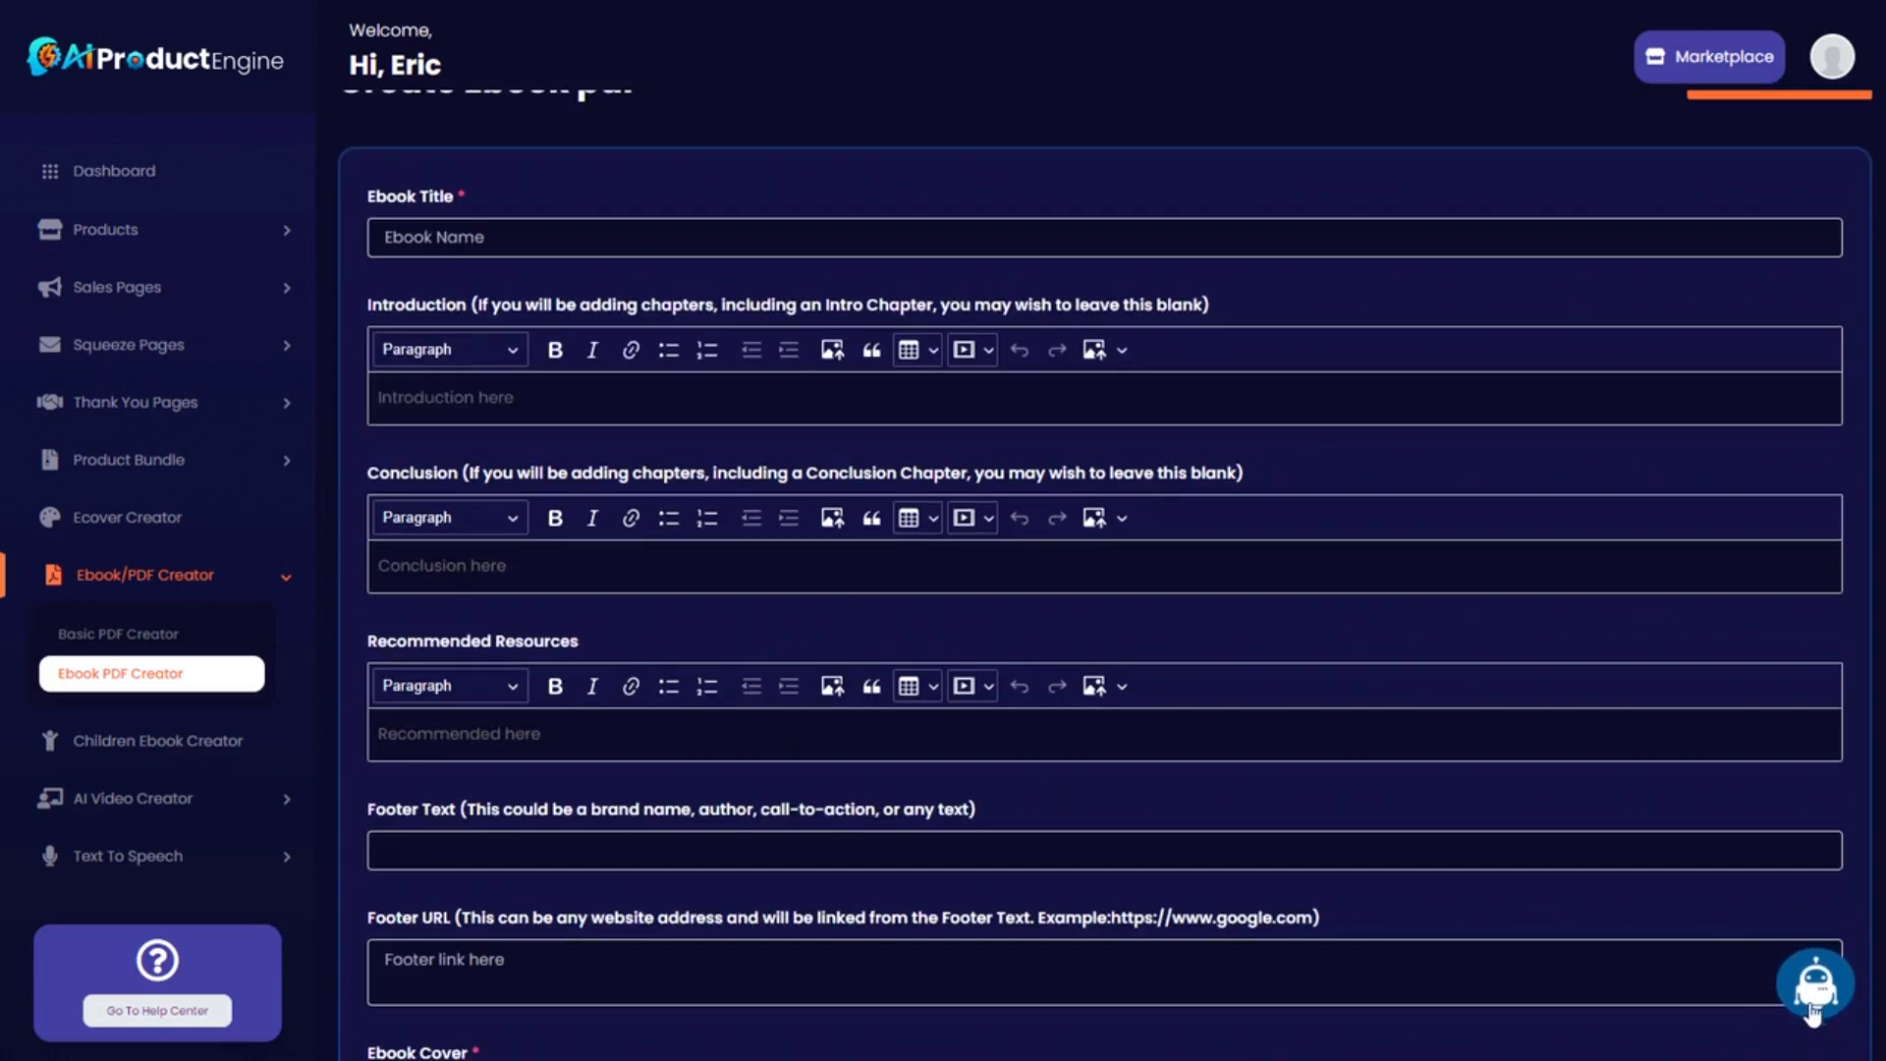
pyautogui.click(1813, 1012)
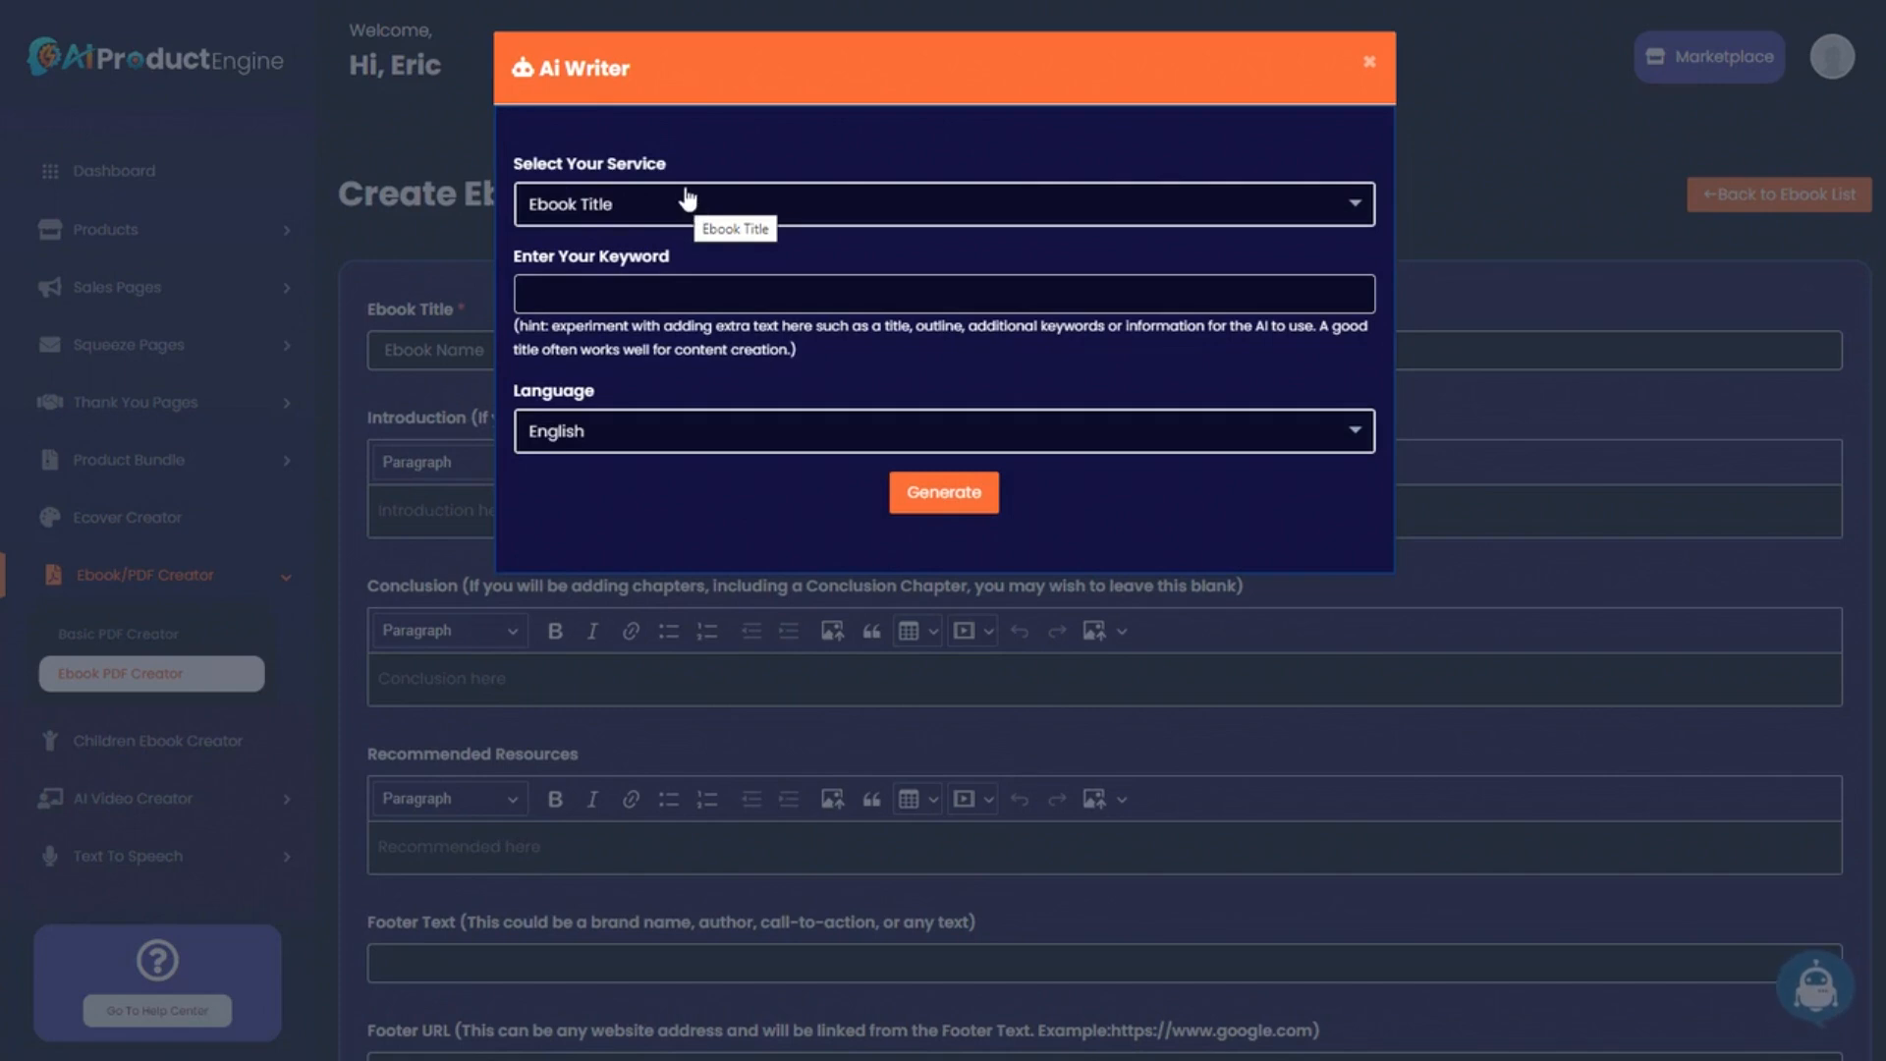
pyautogui.click(661, 287)
pyautogui.click(651, 349)
pyautogui.moveTo(533, 287); pyautogui.dragTo(1091, 295)
pyautogui.click(1088, 297)
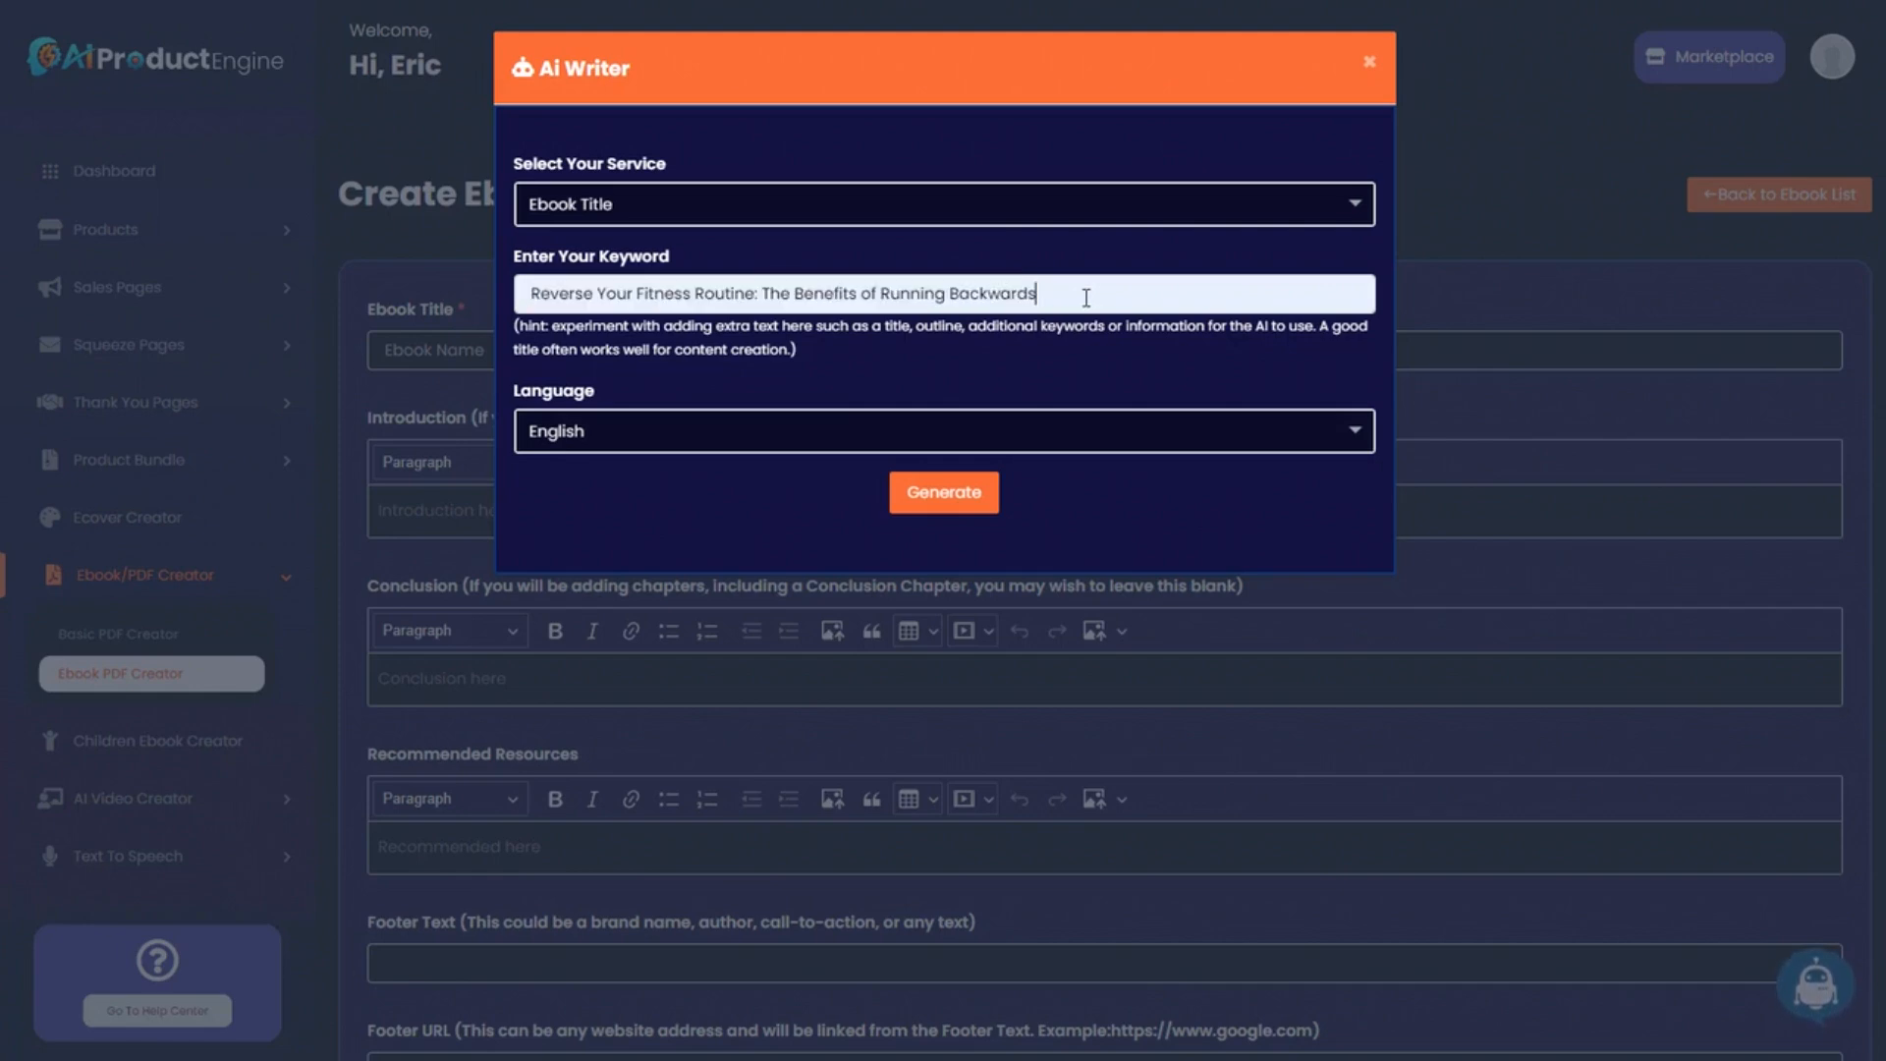
pyautogui.write('the full ')
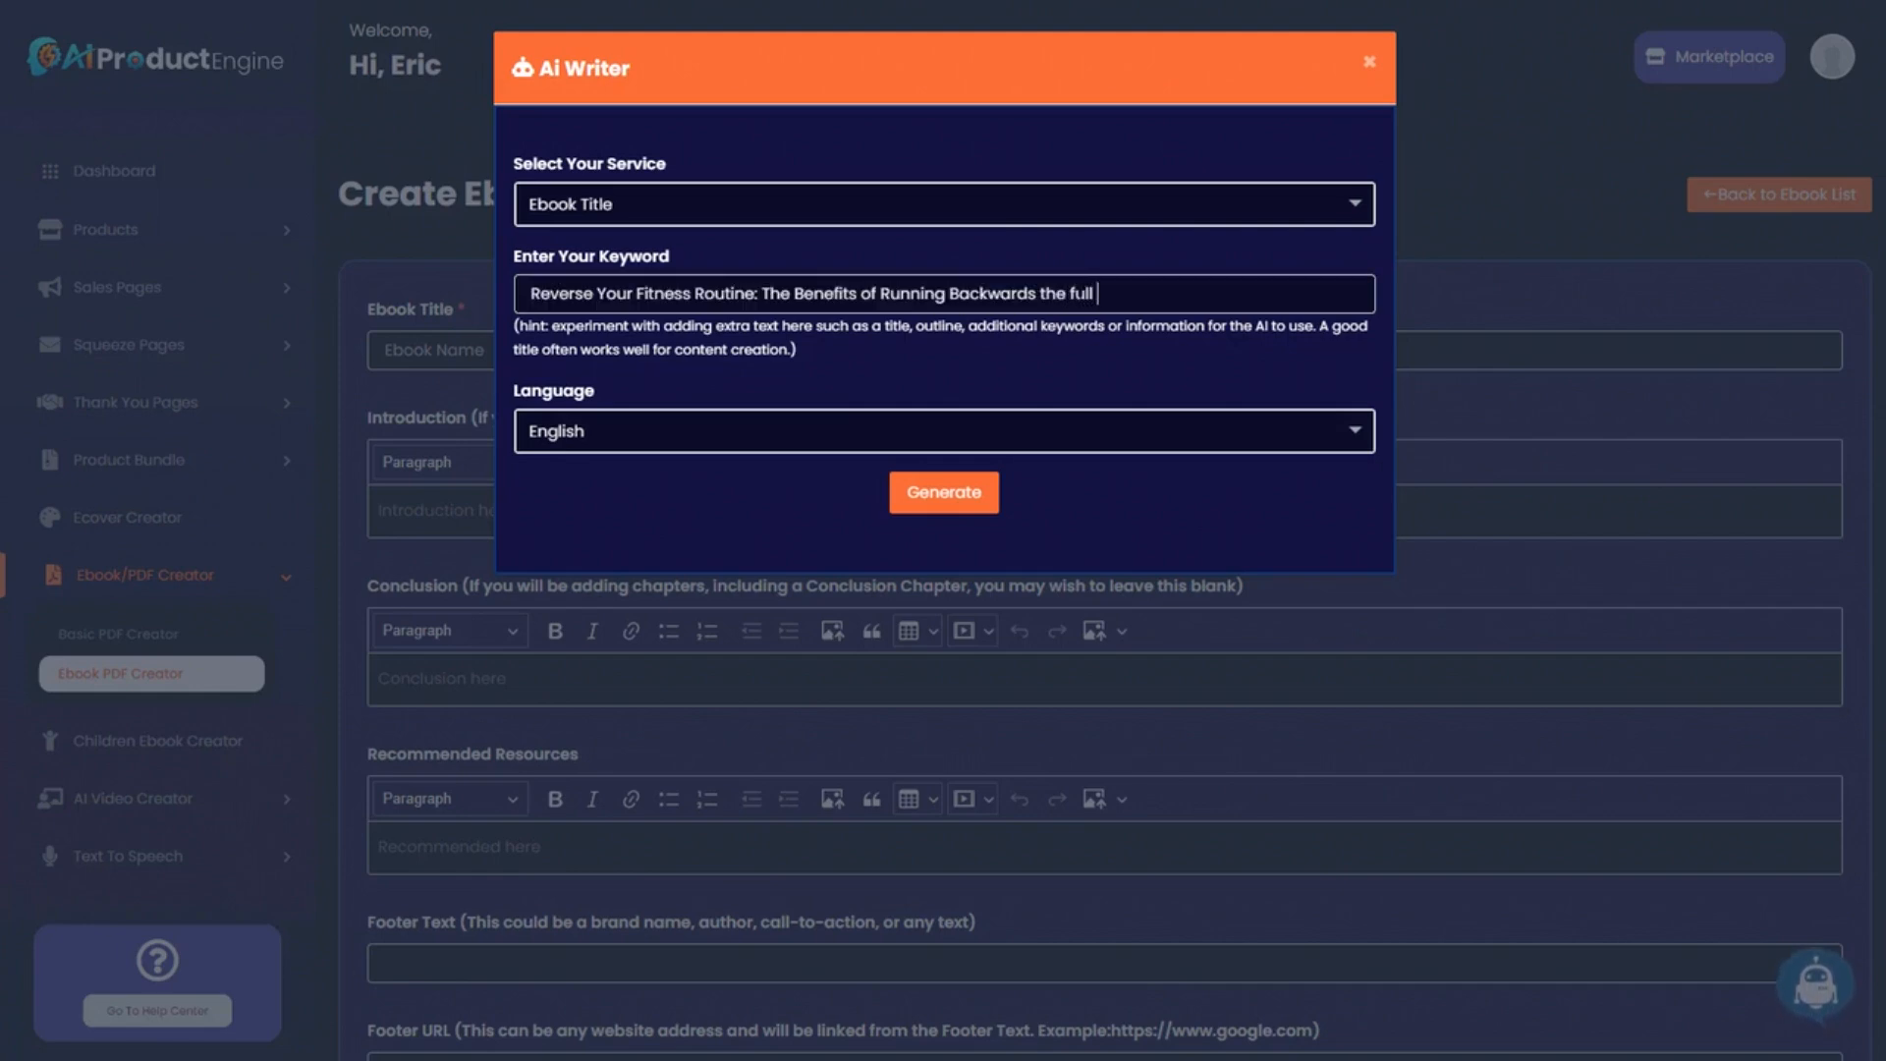
pyautogui.write('guide blueprint')
# Generate an ebook title from the keyword, regenerate once, and select the new suggestion.
pyautogui.click(946, 501)
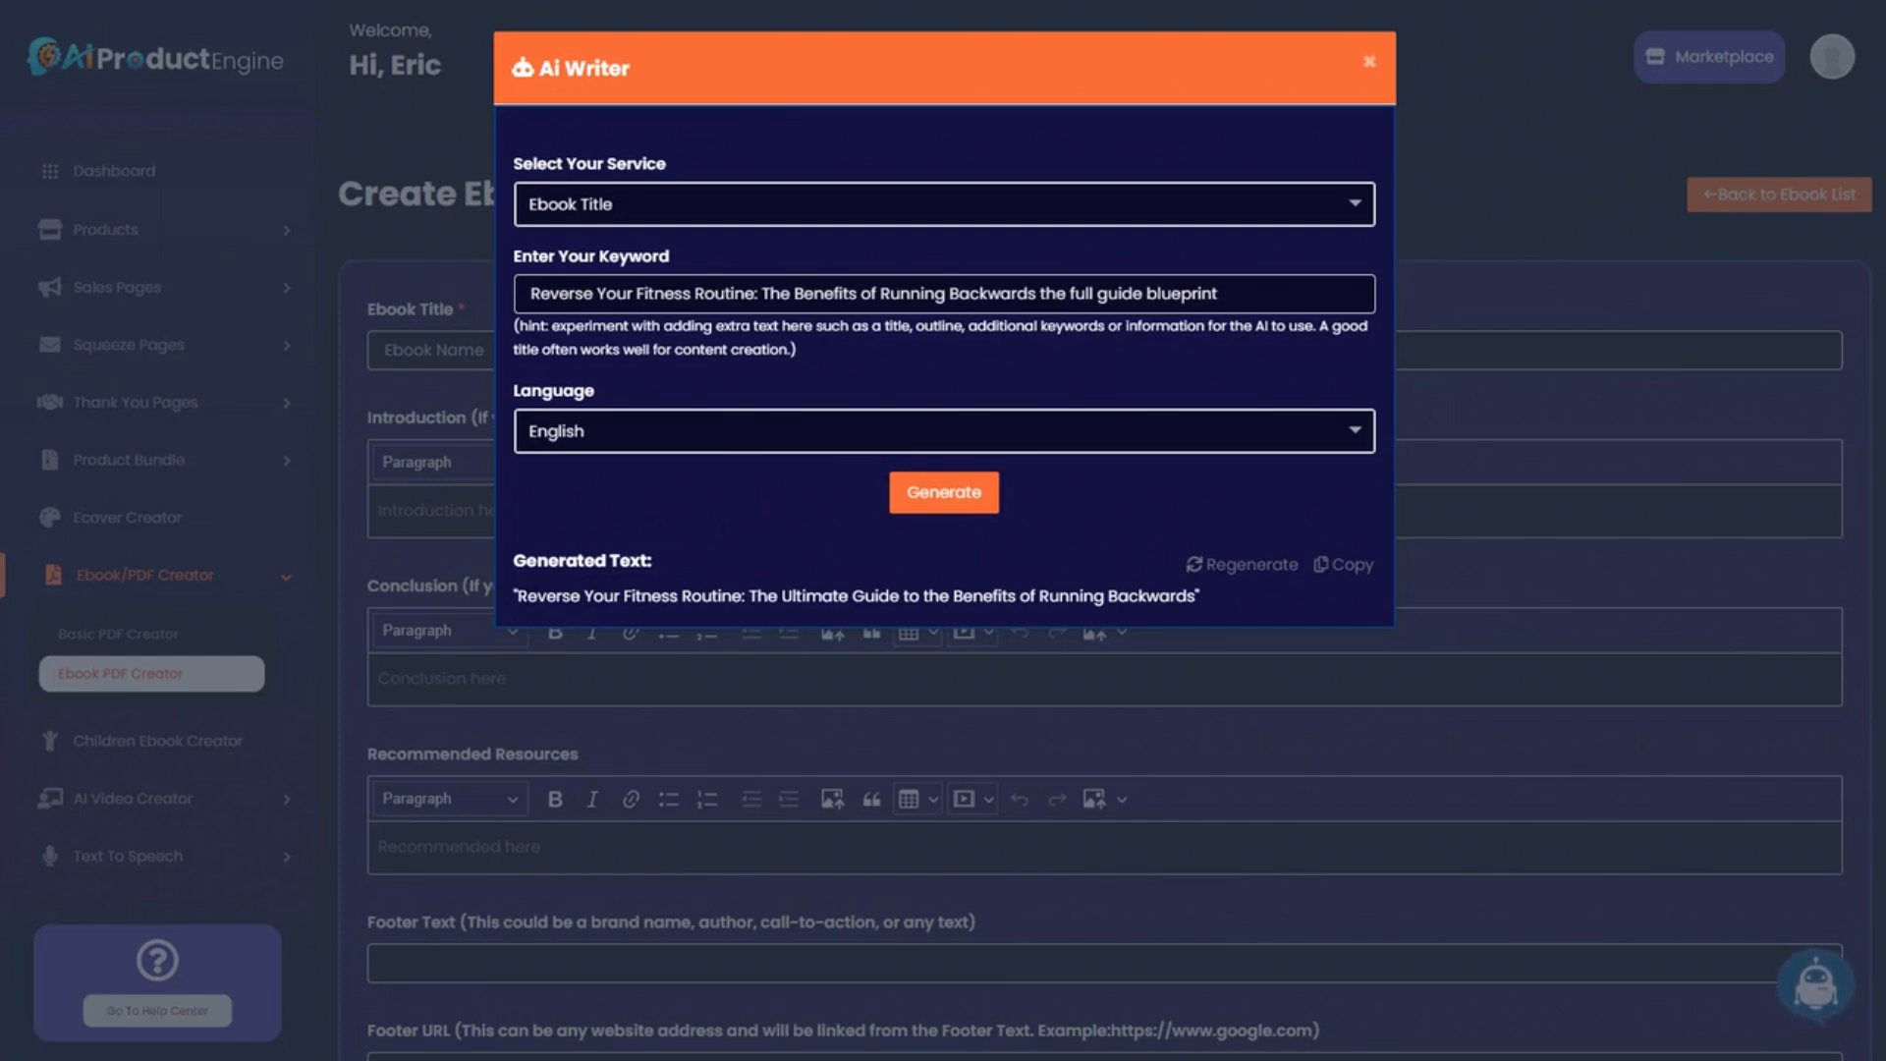
pyautogui.moveTo(518, 596); pyautogui.dragTo(1196, 596)
pyautogui.click(1084, 590)
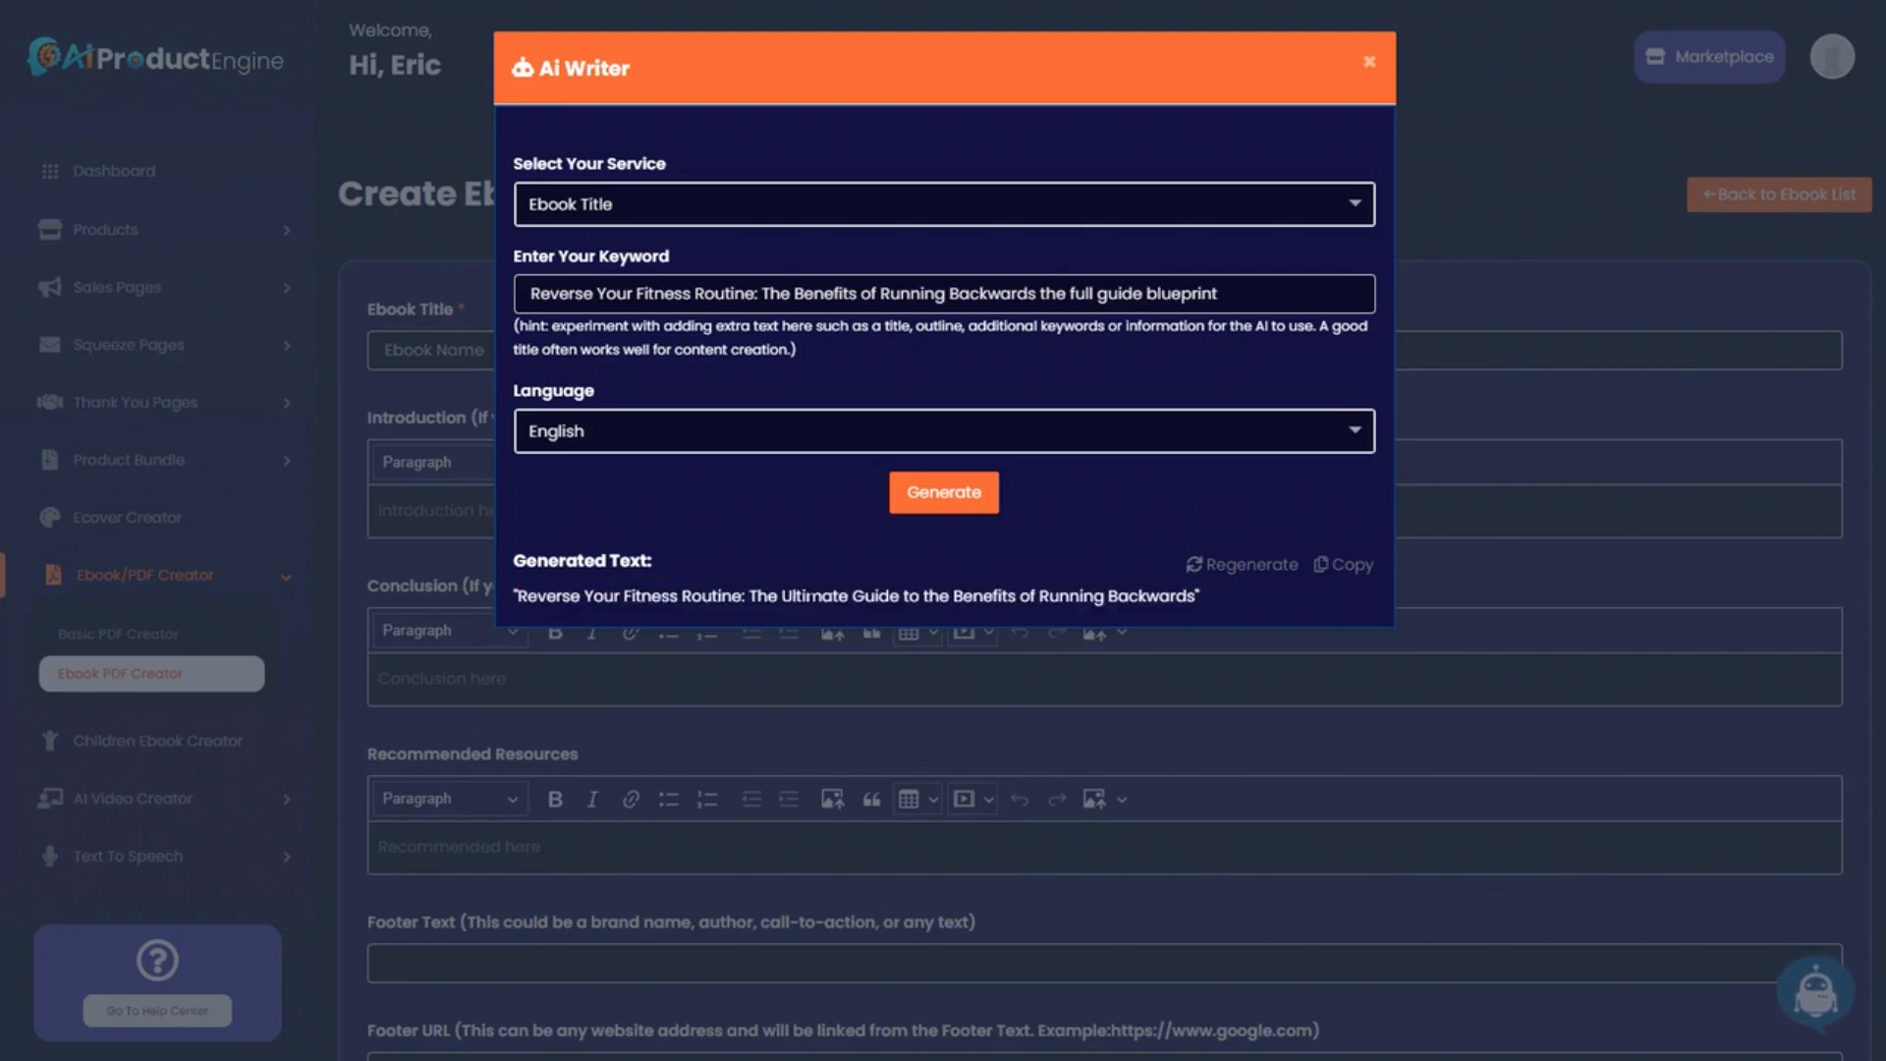
pyautogui.moveTo(749, 595); pyautogui.dragTo(899, 595)
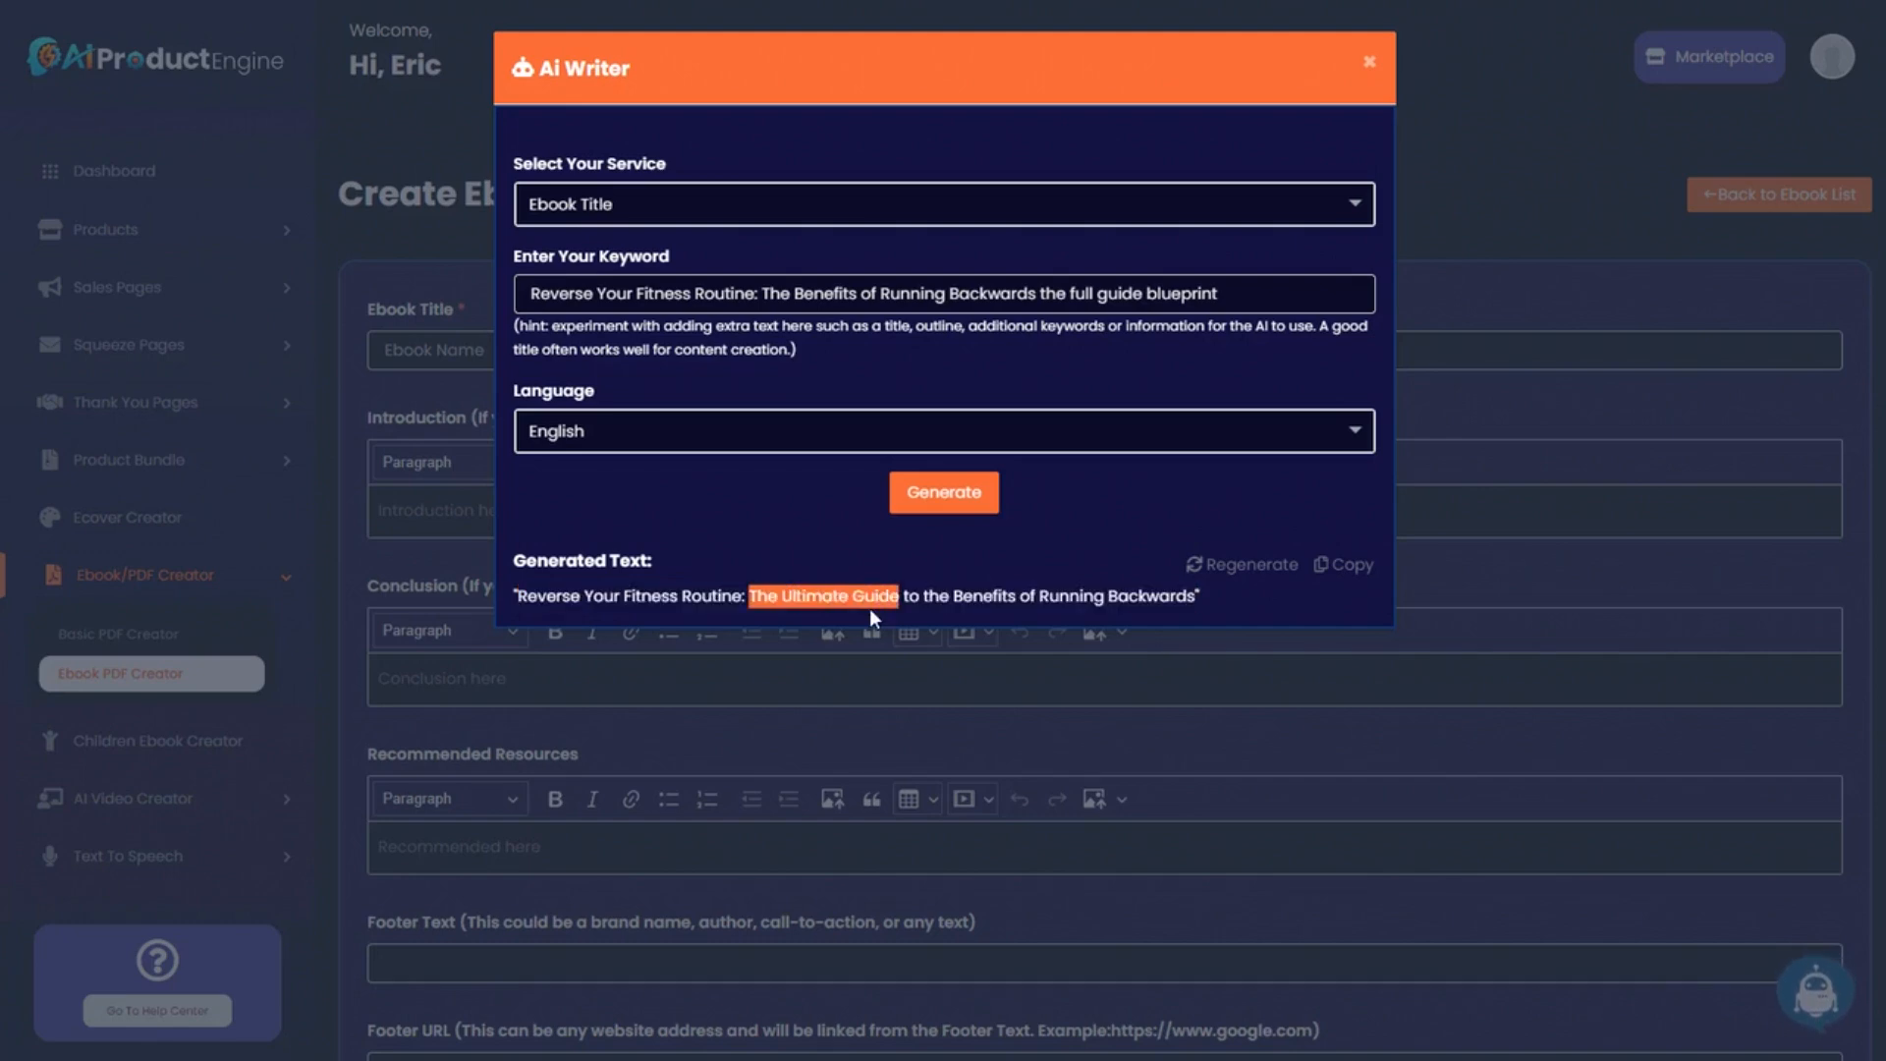
pyautogui.click(826, 610)
pyautogui.moveTo(518, 596); pyautogui.dragTo(1195, 595)
pyautogui.hotkey('ctrl', 'c')
pyautogui.click(1234, 578)
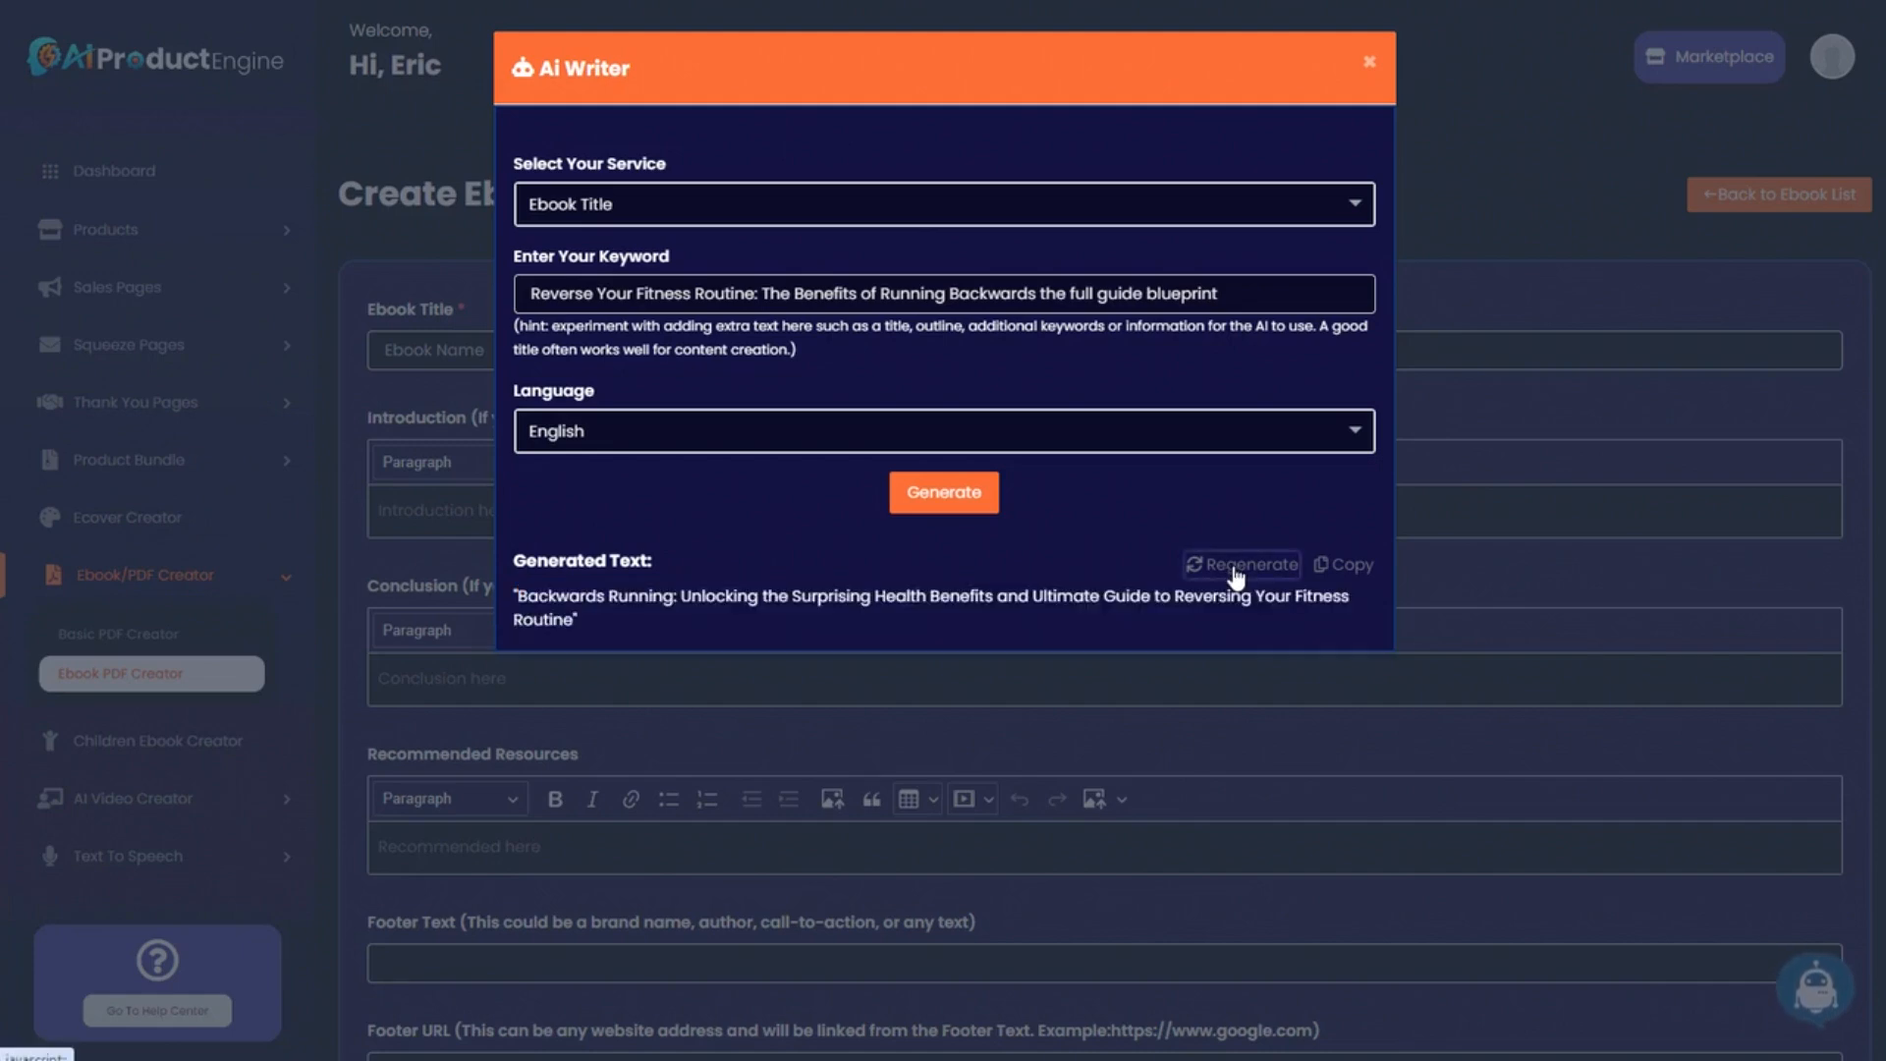
pyautogui.moveTo(518, 596); pyautogui.dragTo(591, 621)
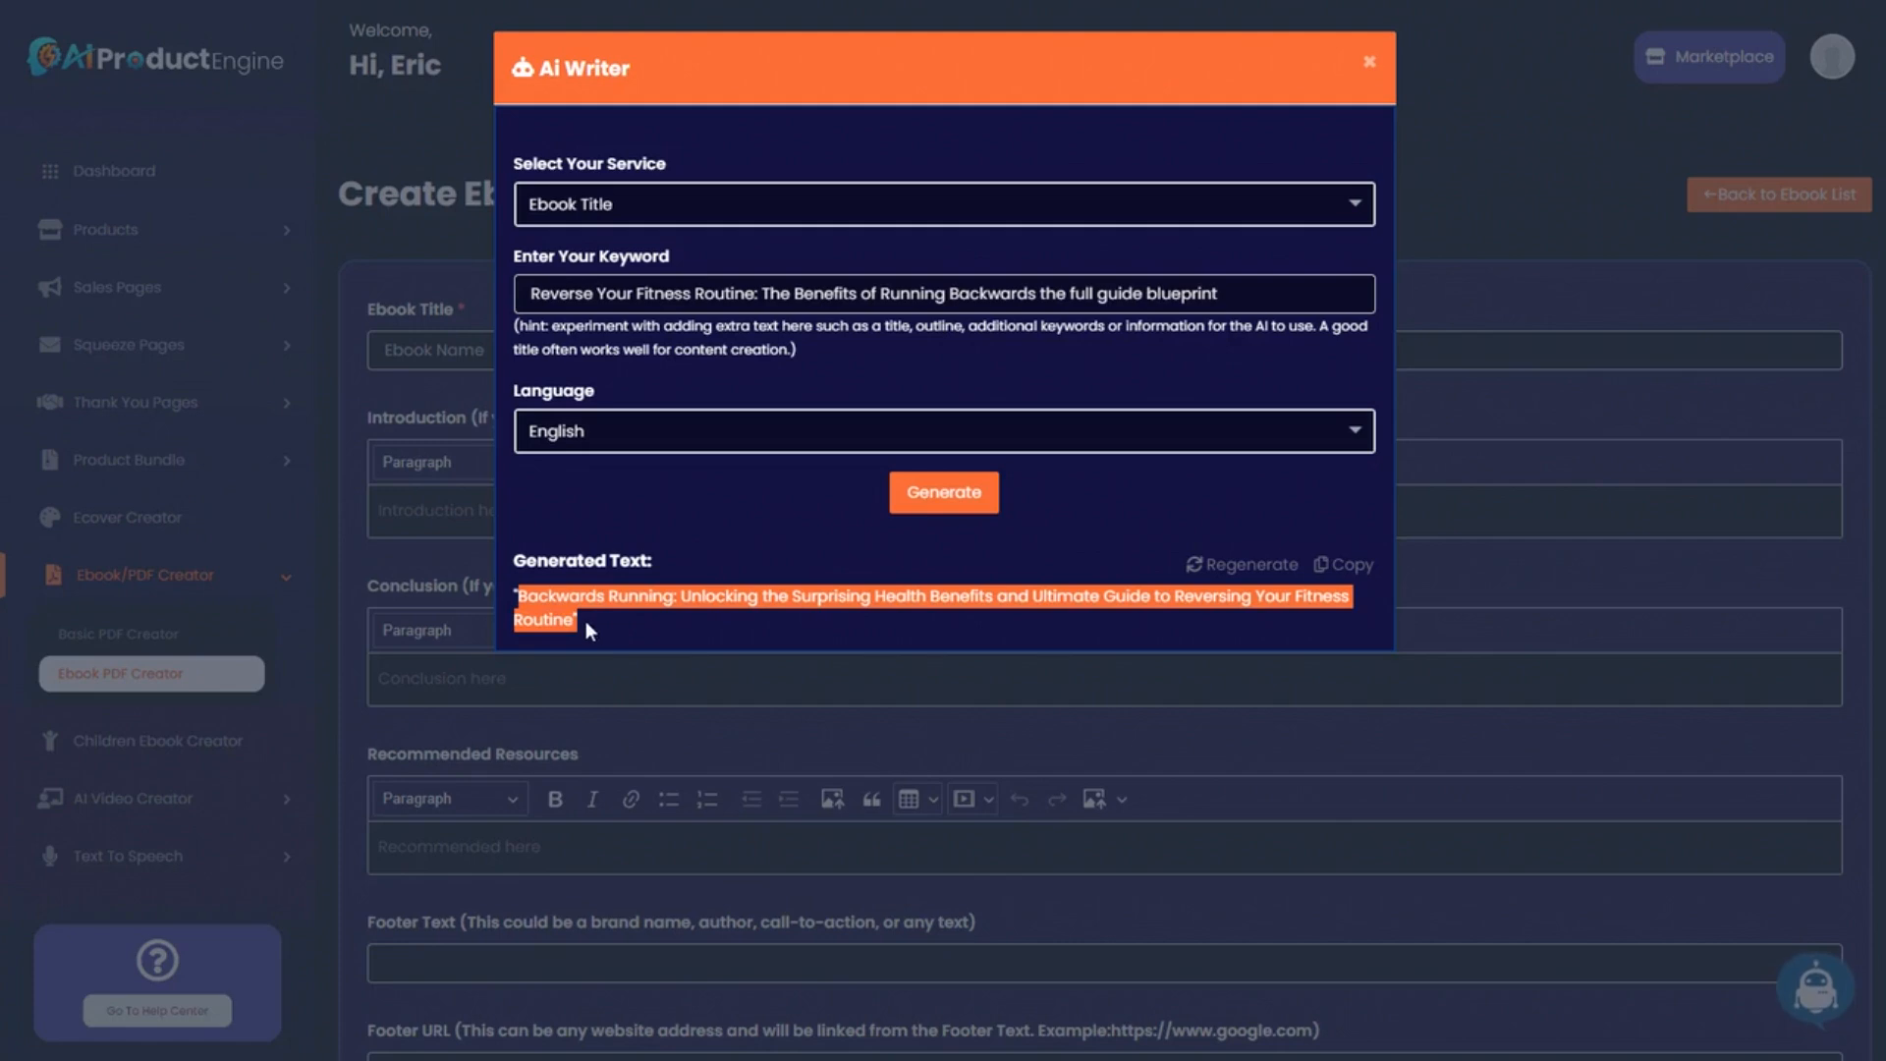
# Paste the generated title into Ebook Title, prefixed with 'The Running Backwards Blueprint:'.
pyautogui.click(1368, 62)
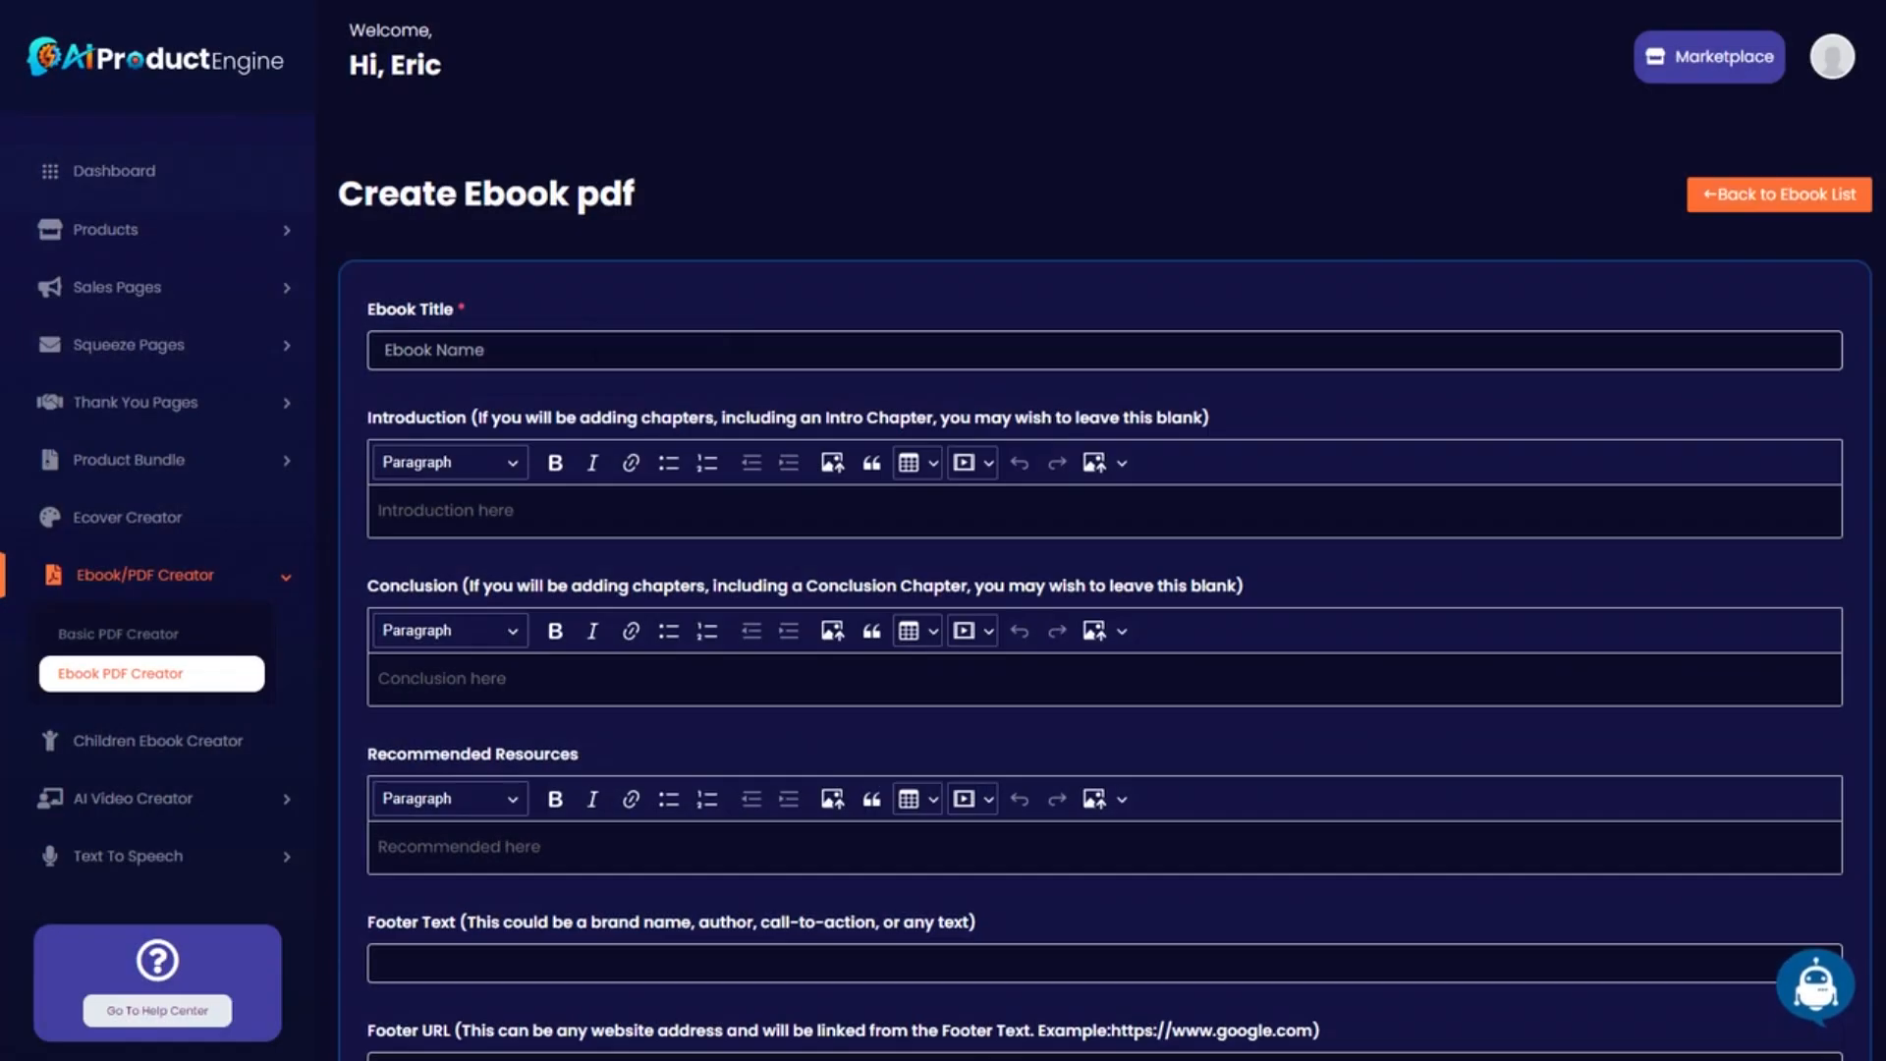
pyautogui.hotkey('ctrl', 'v')
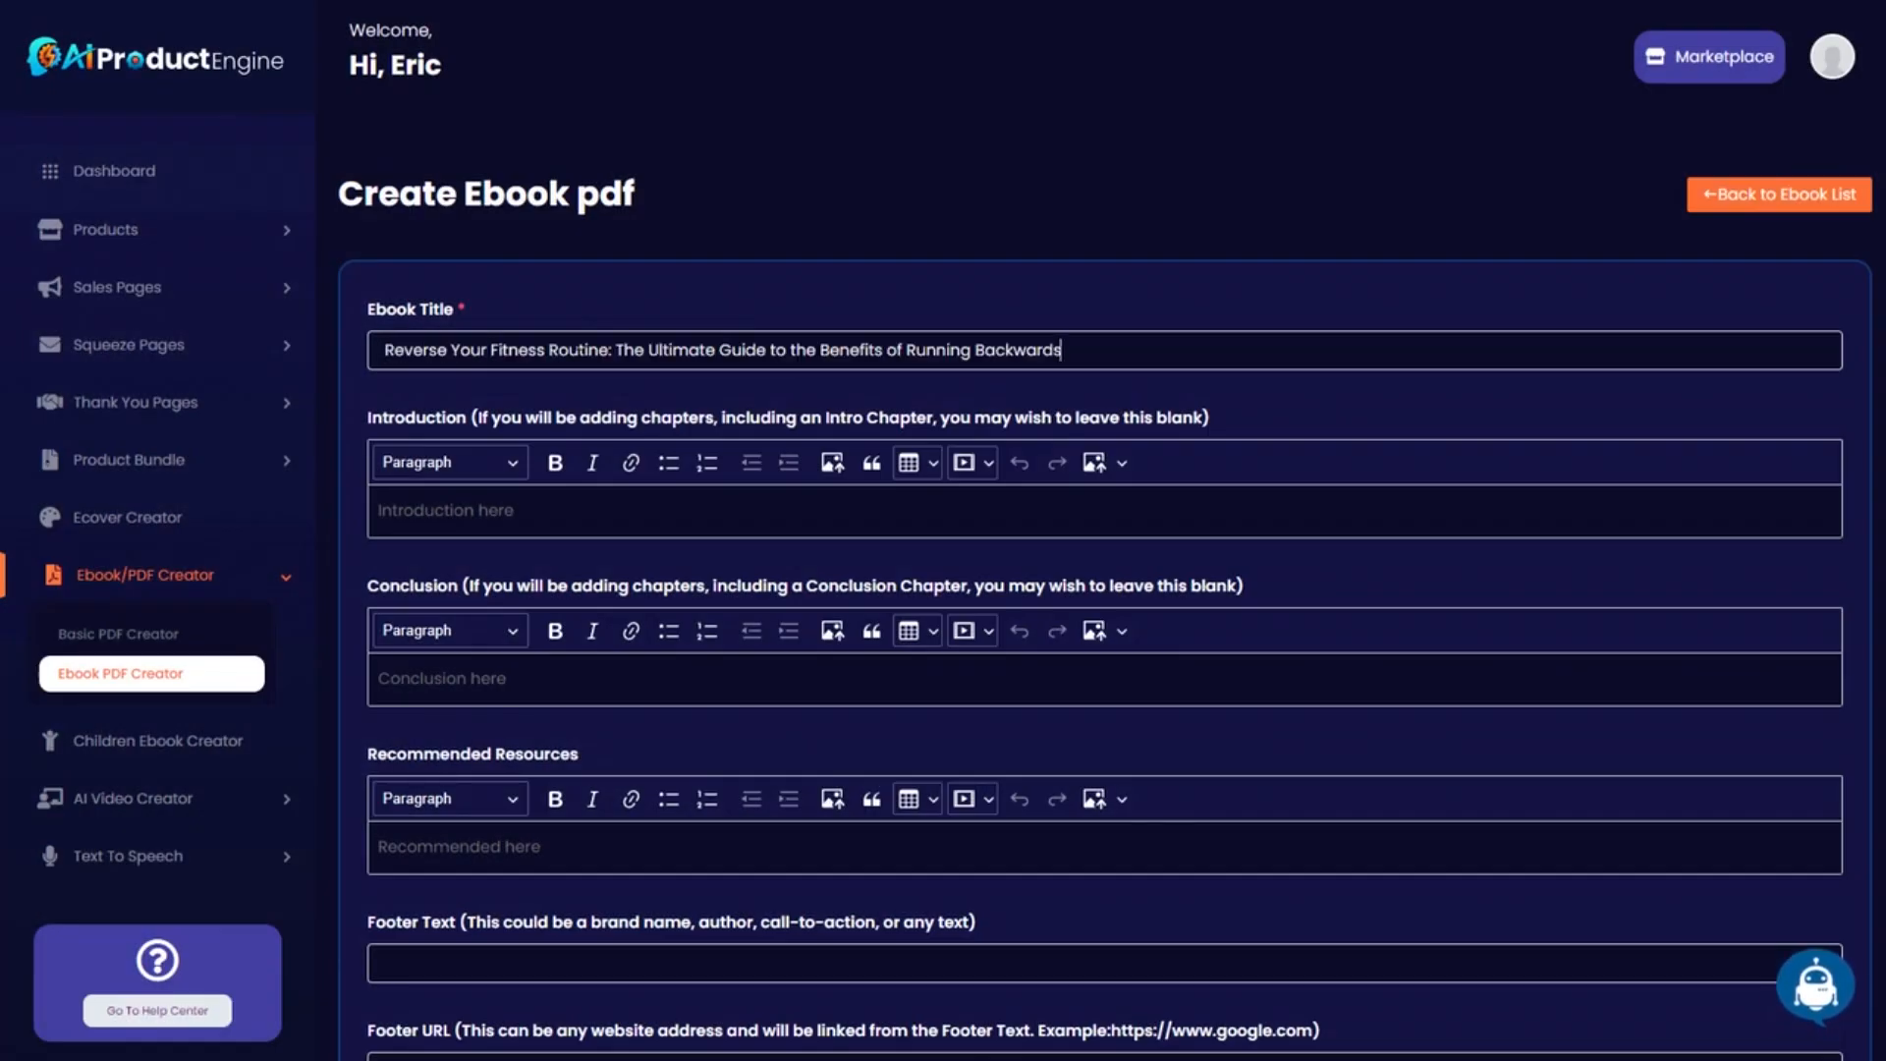
pyautogui.hotkey('ctrl', 'shift', 'Left')
pyautogui.hotkey('ctrl', 'shift', 'Left')
pyautogui.press('Home')
pyautogui.write('The Running Backwards Blueprint:')
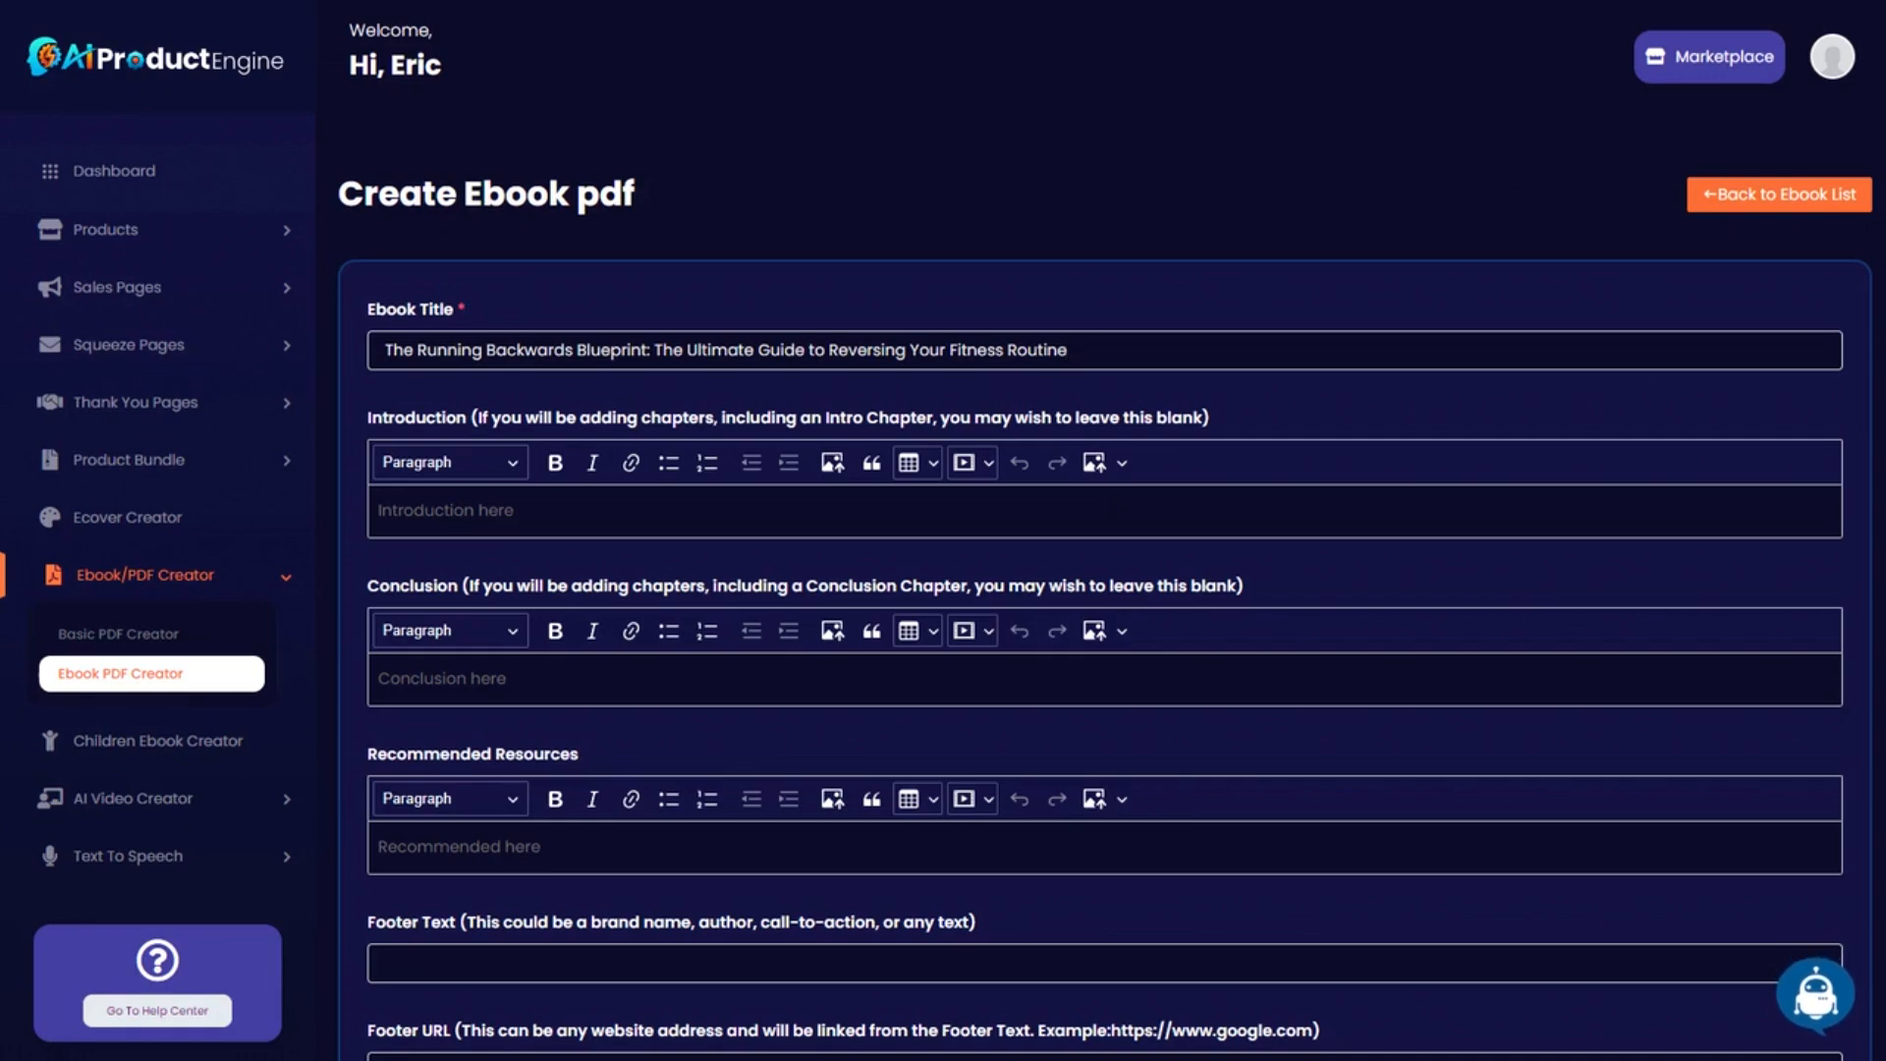
pyautogui.moveTo(1069, 350); pyautogui.dragTo(350, 351)
pyautogui.hotkey('ctrl', 'c')
pyautogui.click(1817, 995)
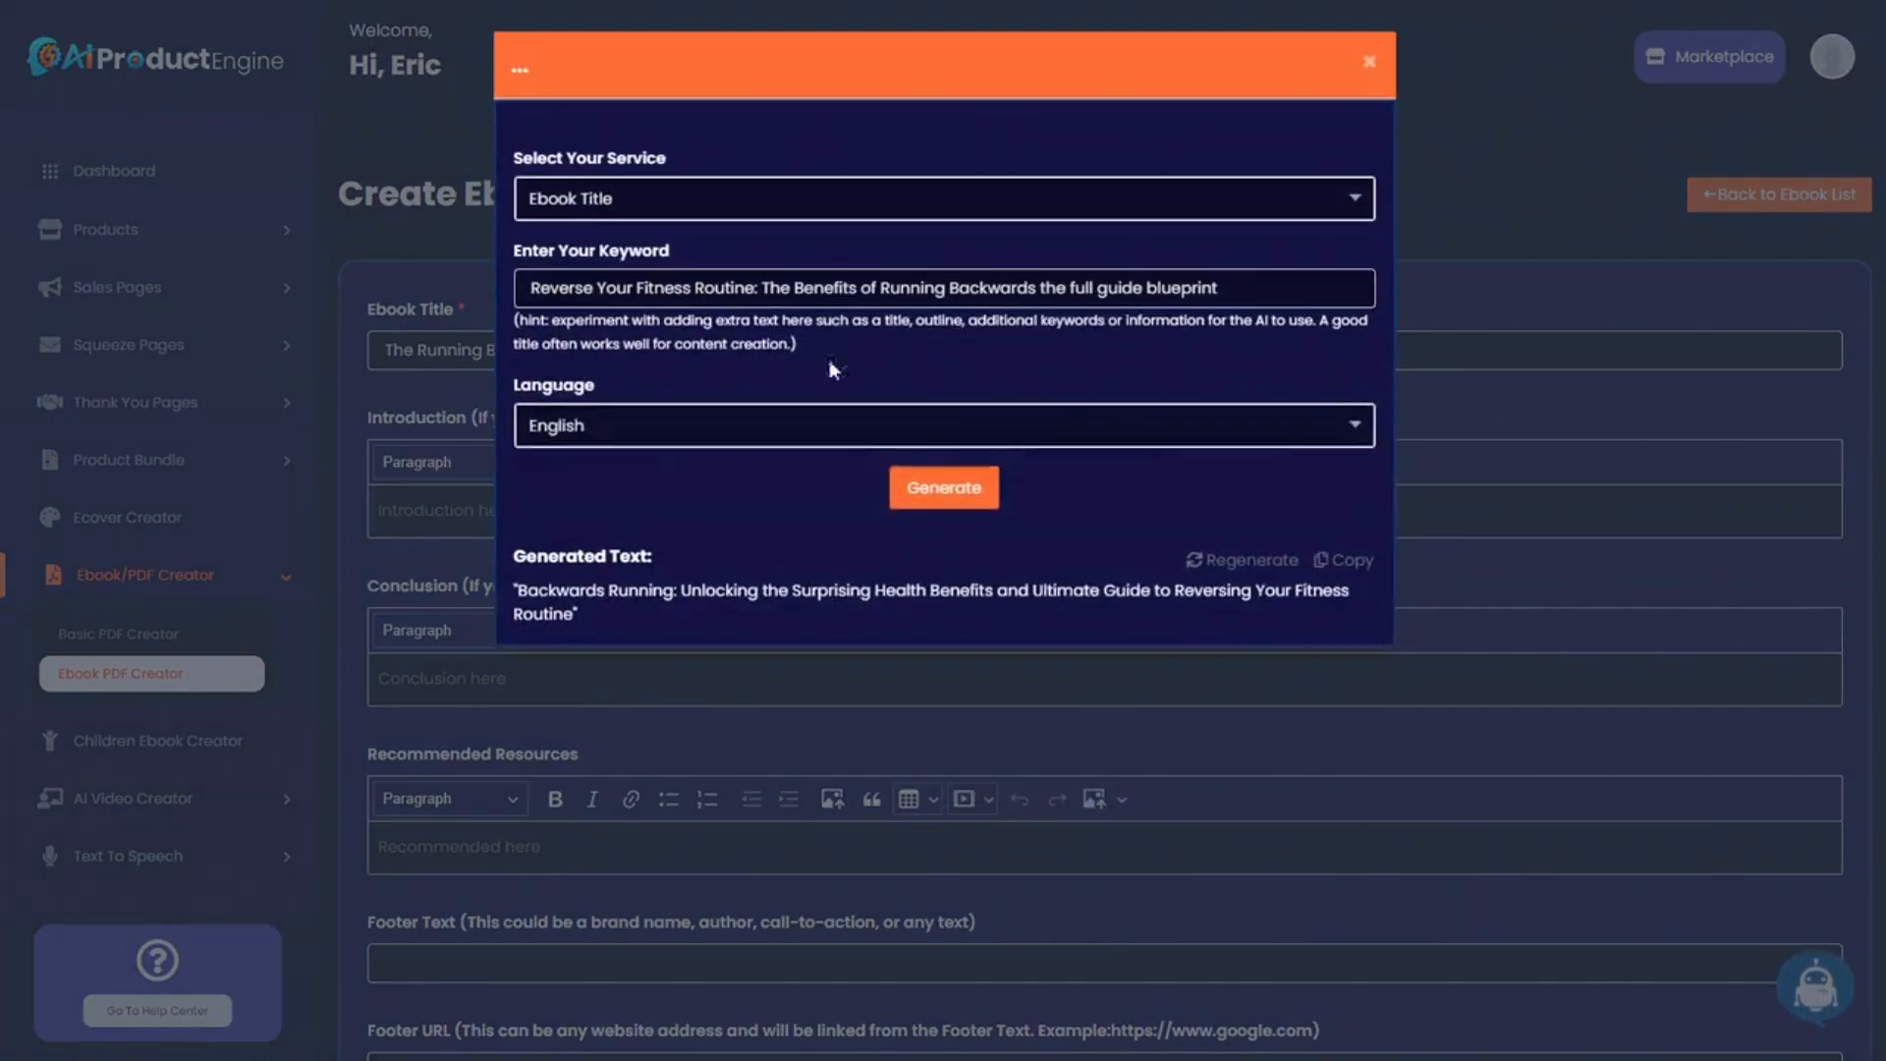
# Select the Outline Of Chapters service, paste the ebook title, and generate an outline.
pyautogui.click(646, 206)
pyautogui.scroll(-1, 623, 393)
pyautogui.click(627, 385)
pyautogui.moveTo(1218, 293); pyautogui.dragTo(457, 293)
pyautogui.hotkey('ctrl', 'v')
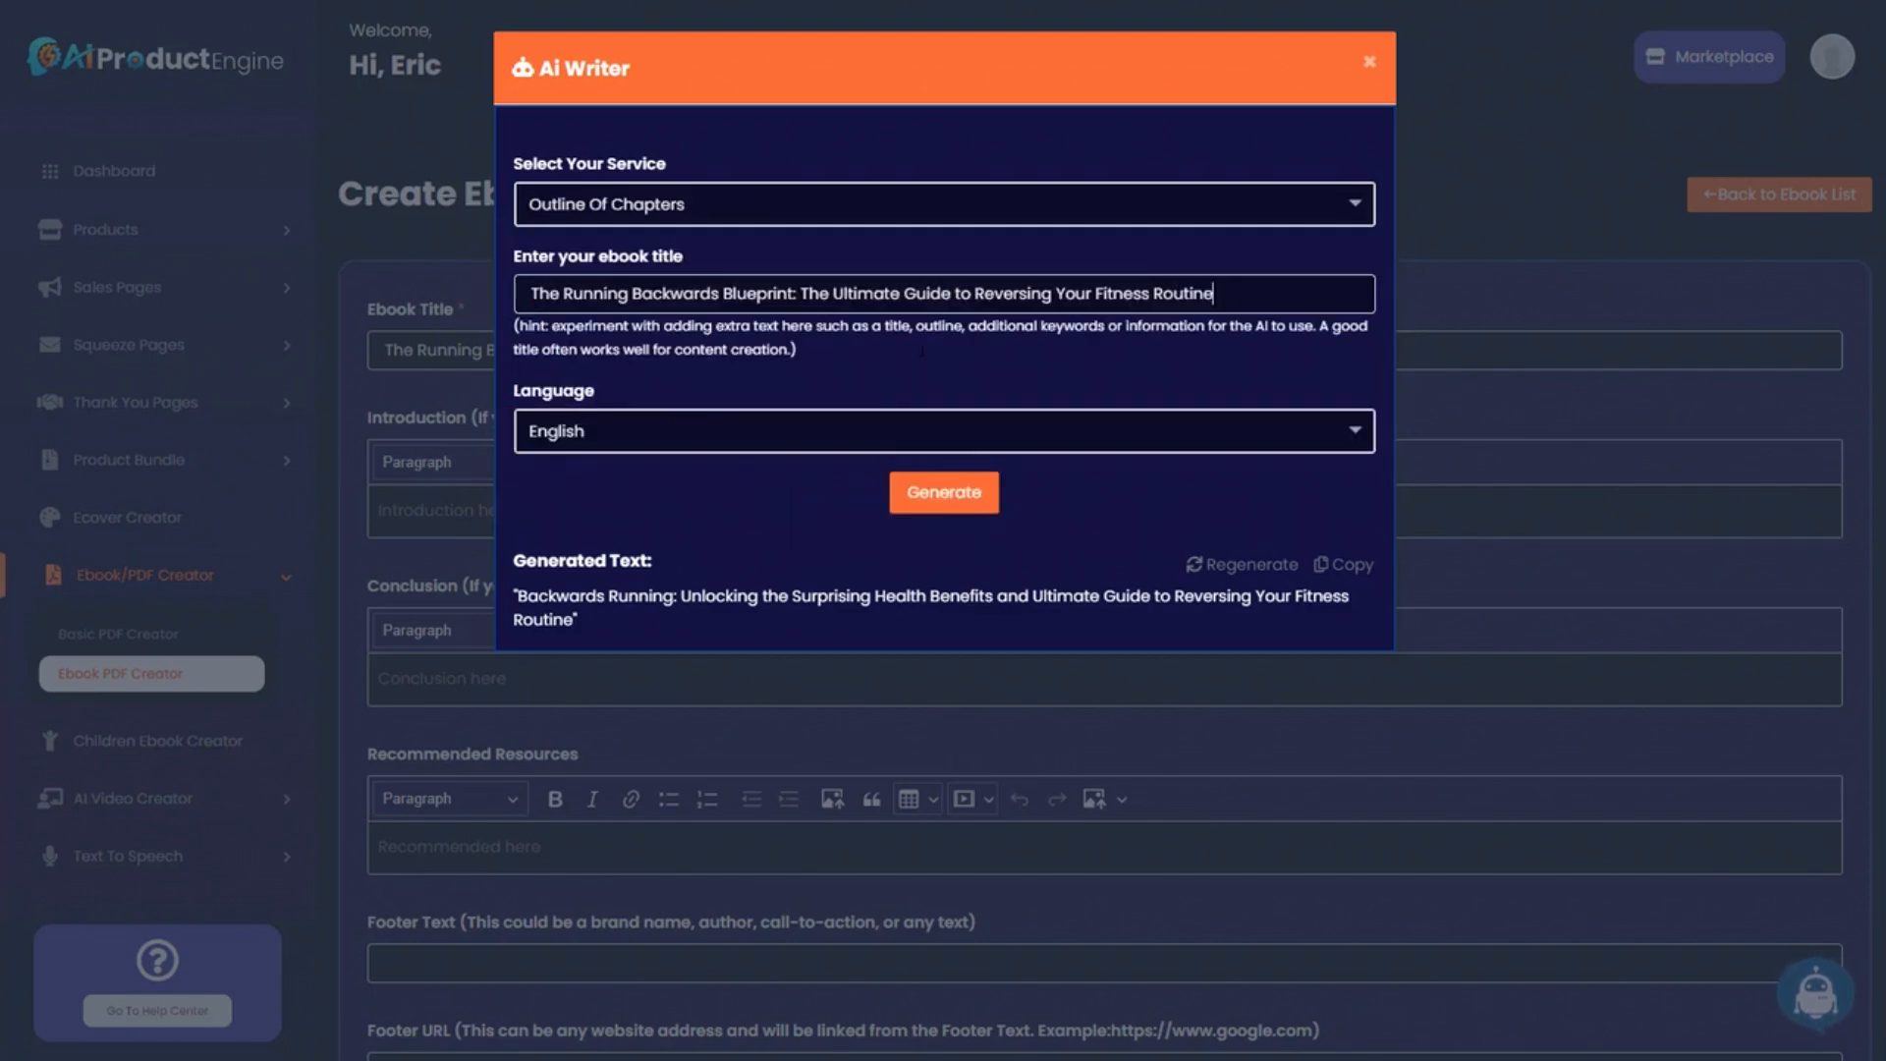
pyautogui.click(951, 494)
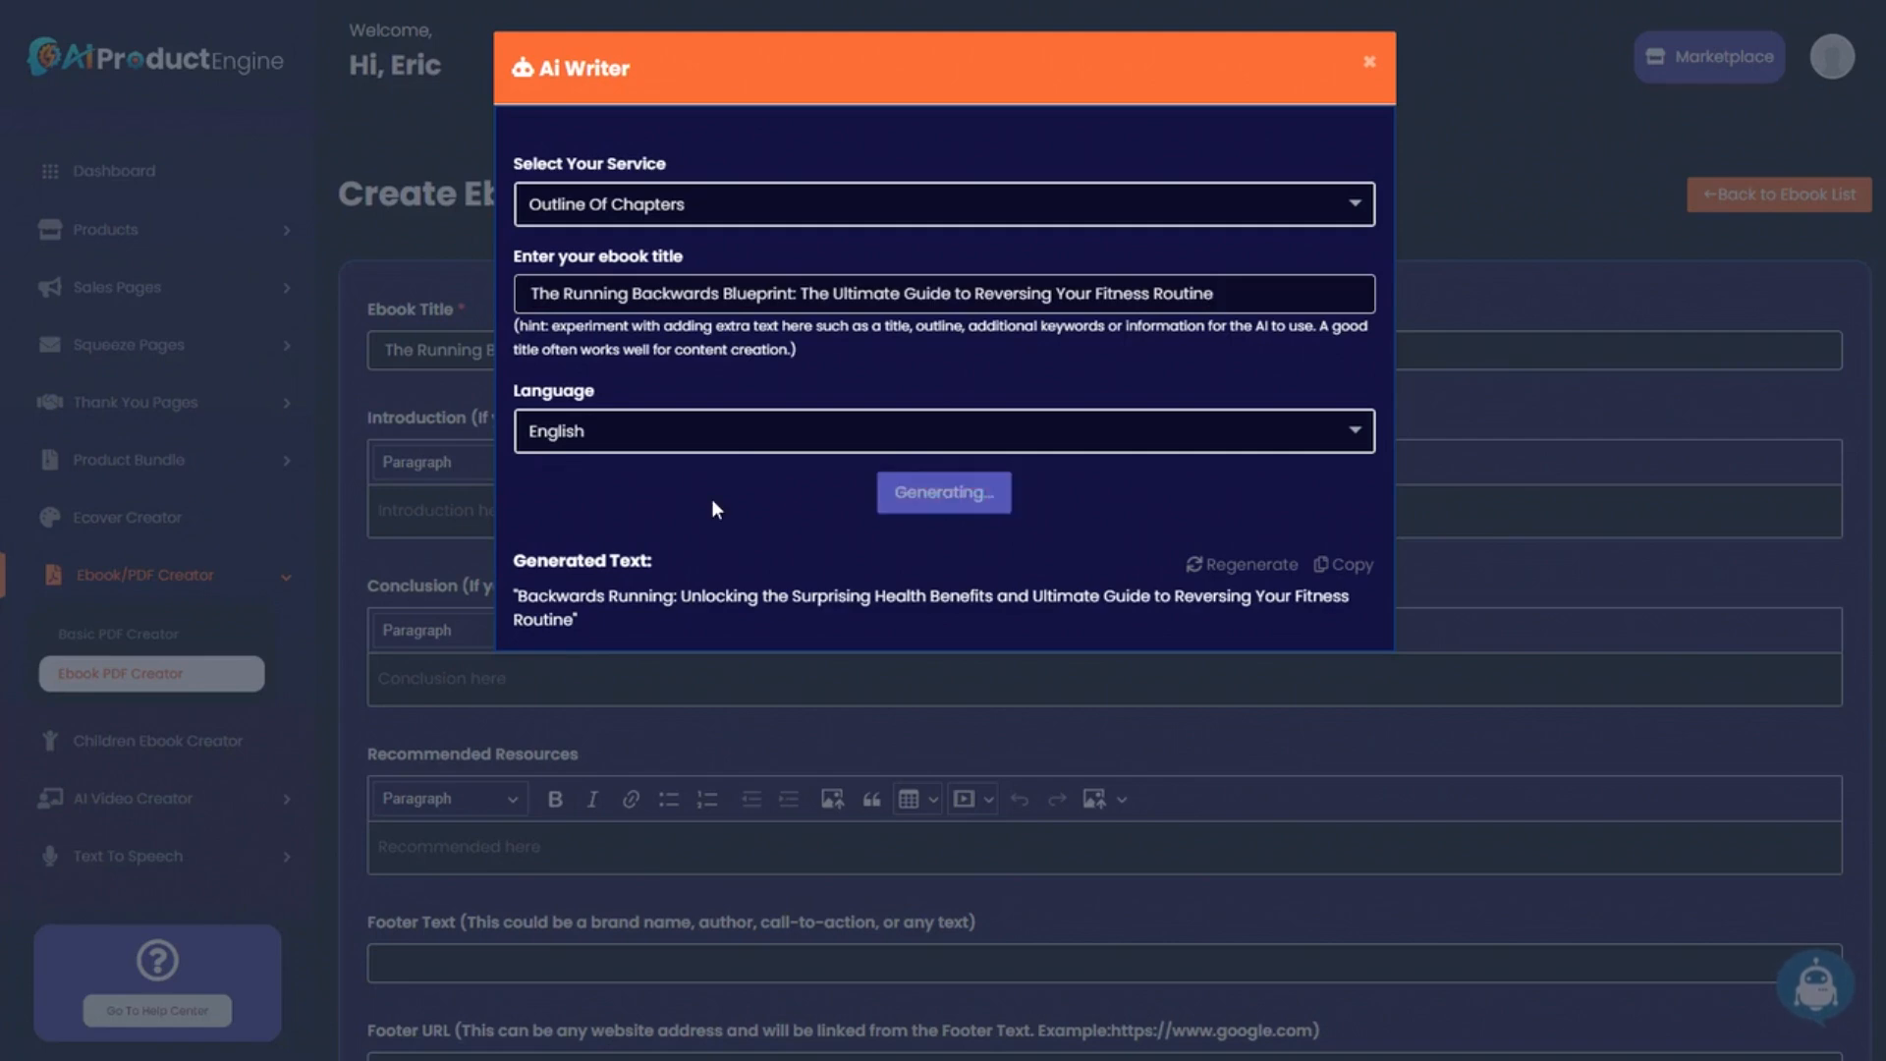
pyautogui.scroll(-3, 946, 677)
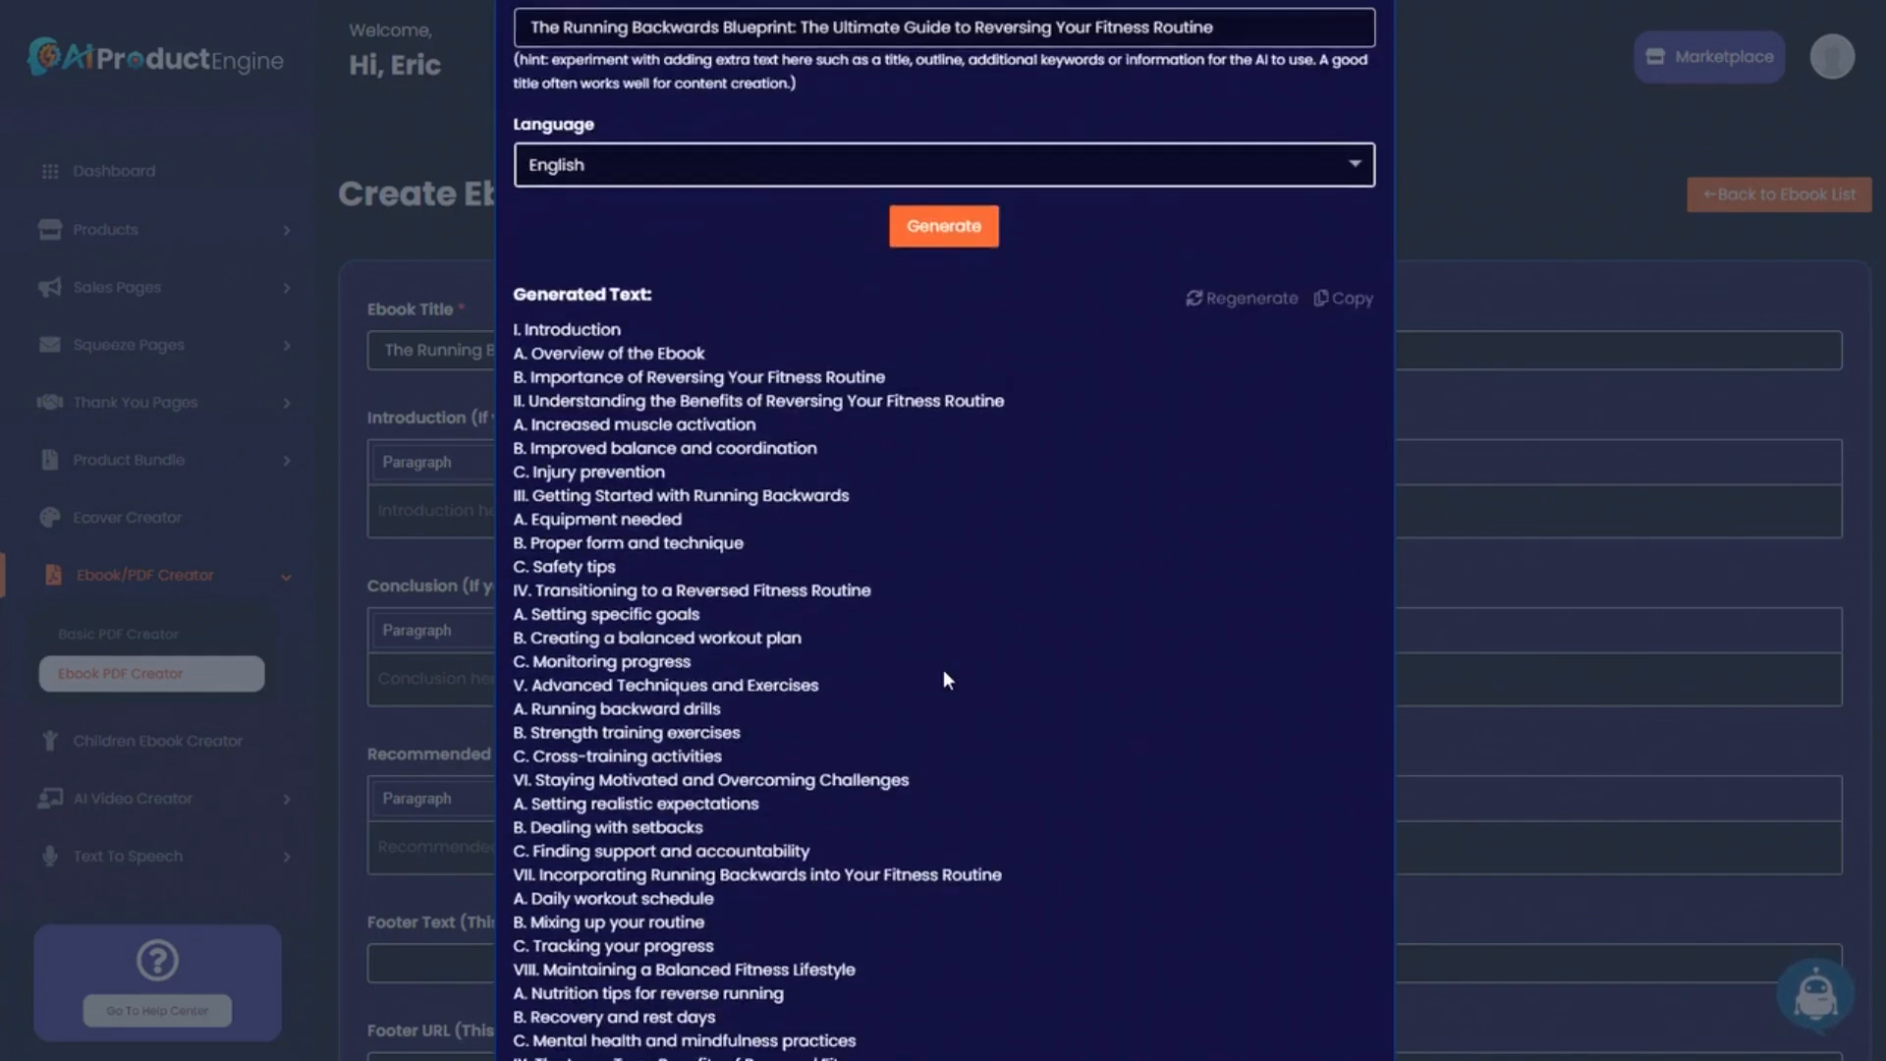
pyautogui.scroll(-3, 943, 671)
pyautogui.scroll(3, 978, 710)
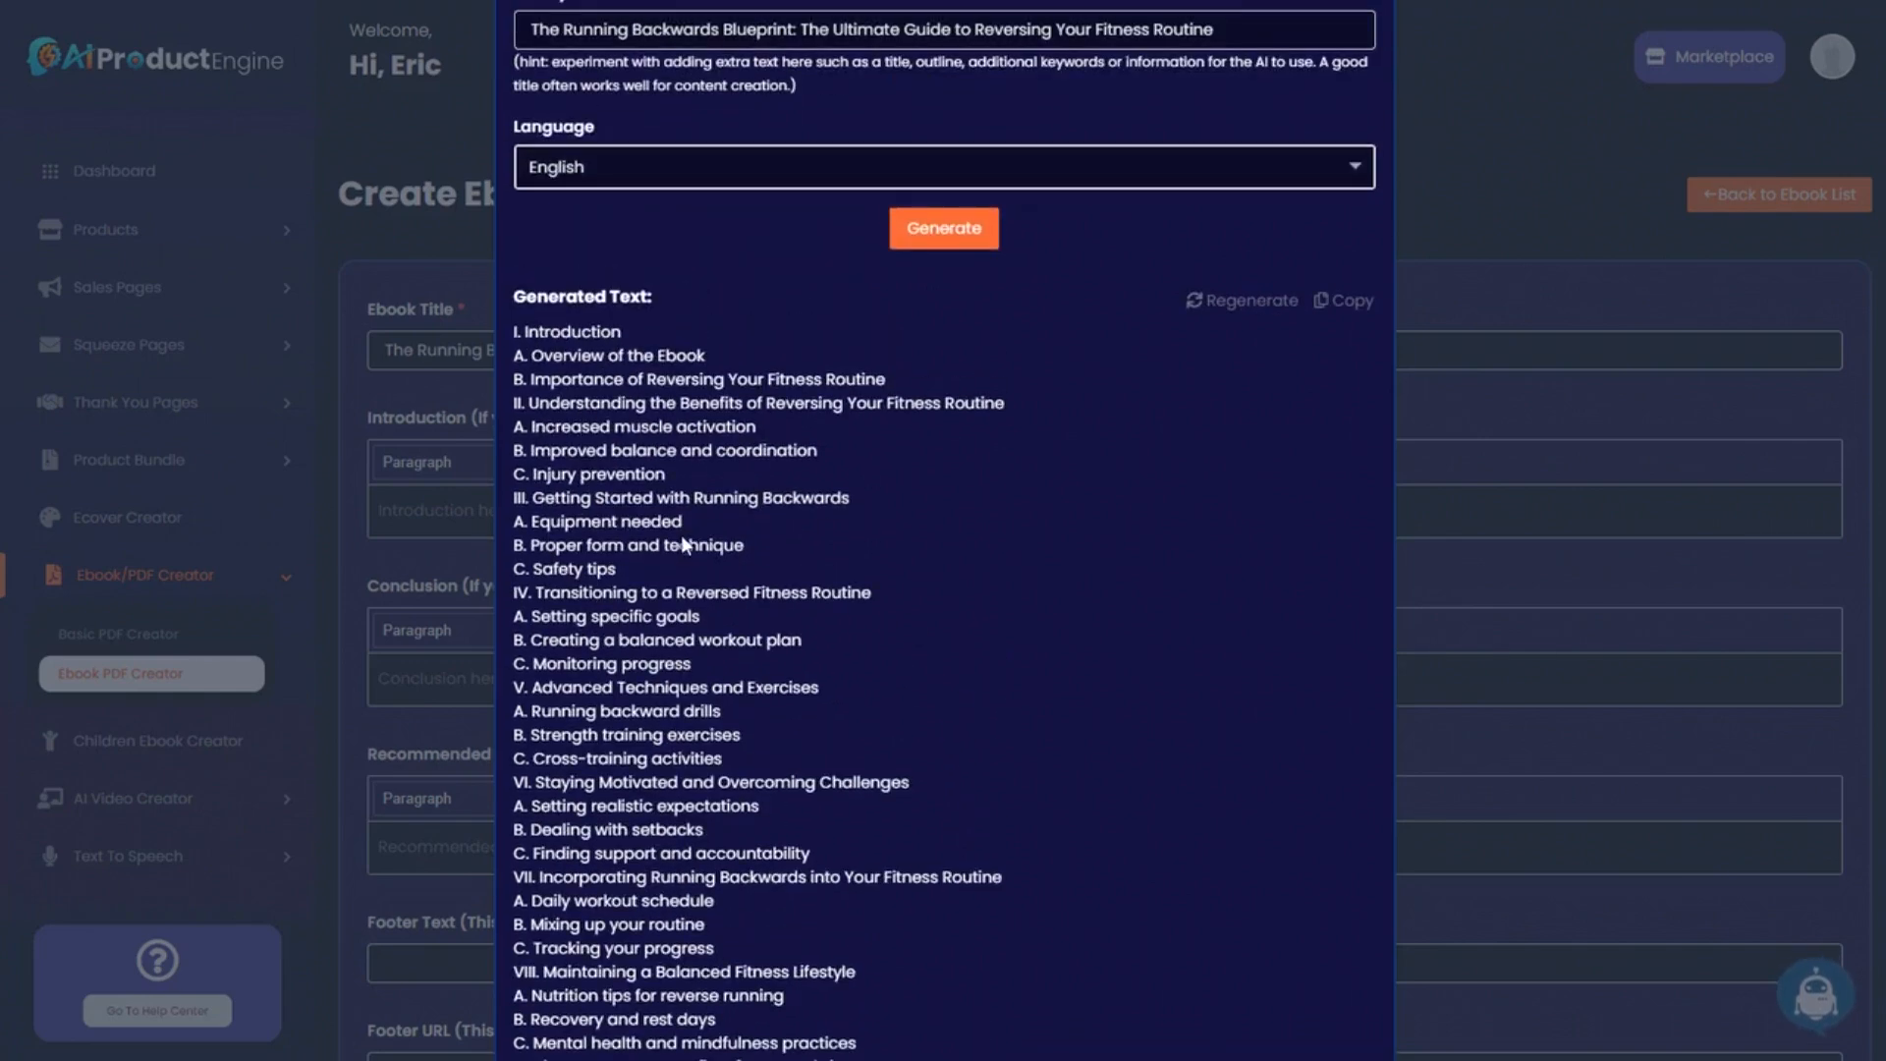
pyautogui.scroll(-3, 688, 539)
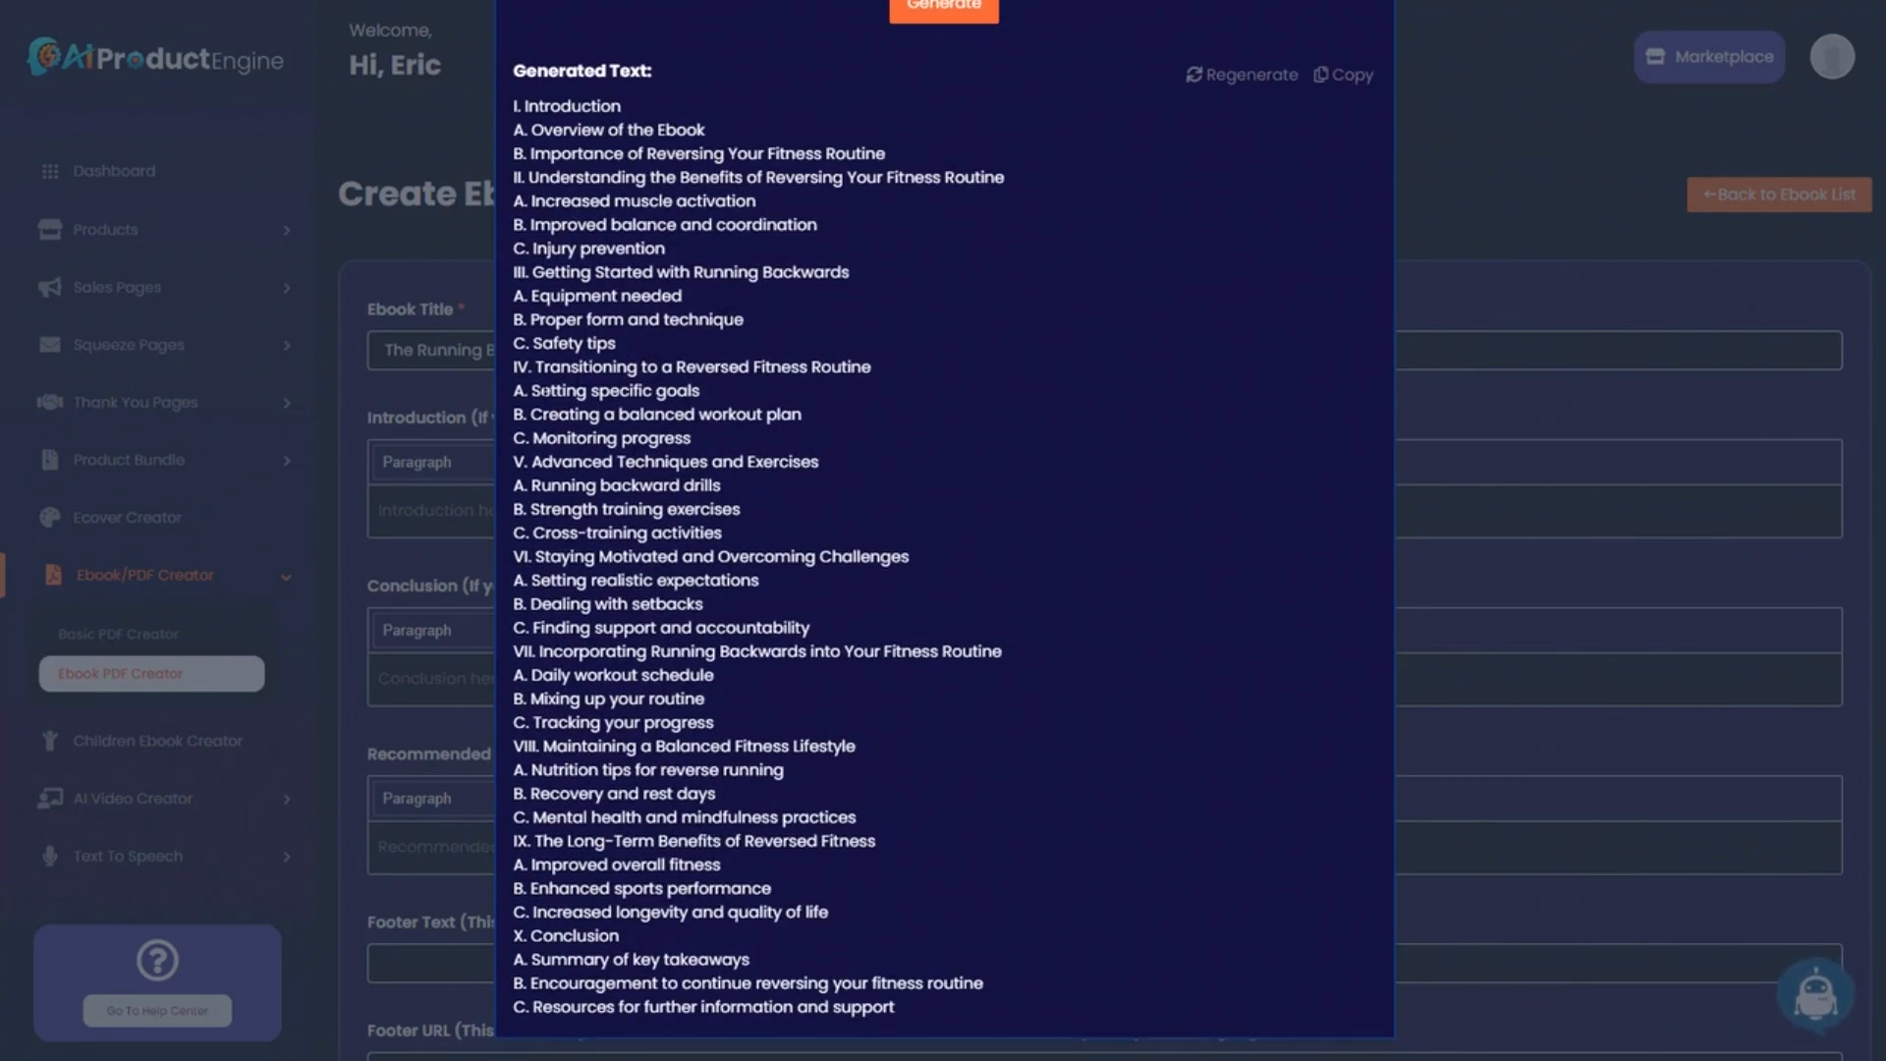
pyautogui.scroll(6, 923, 823)
pyautogui.scroll(-5, 942, 751)
pyautogui.scroll(5, 968, 736)
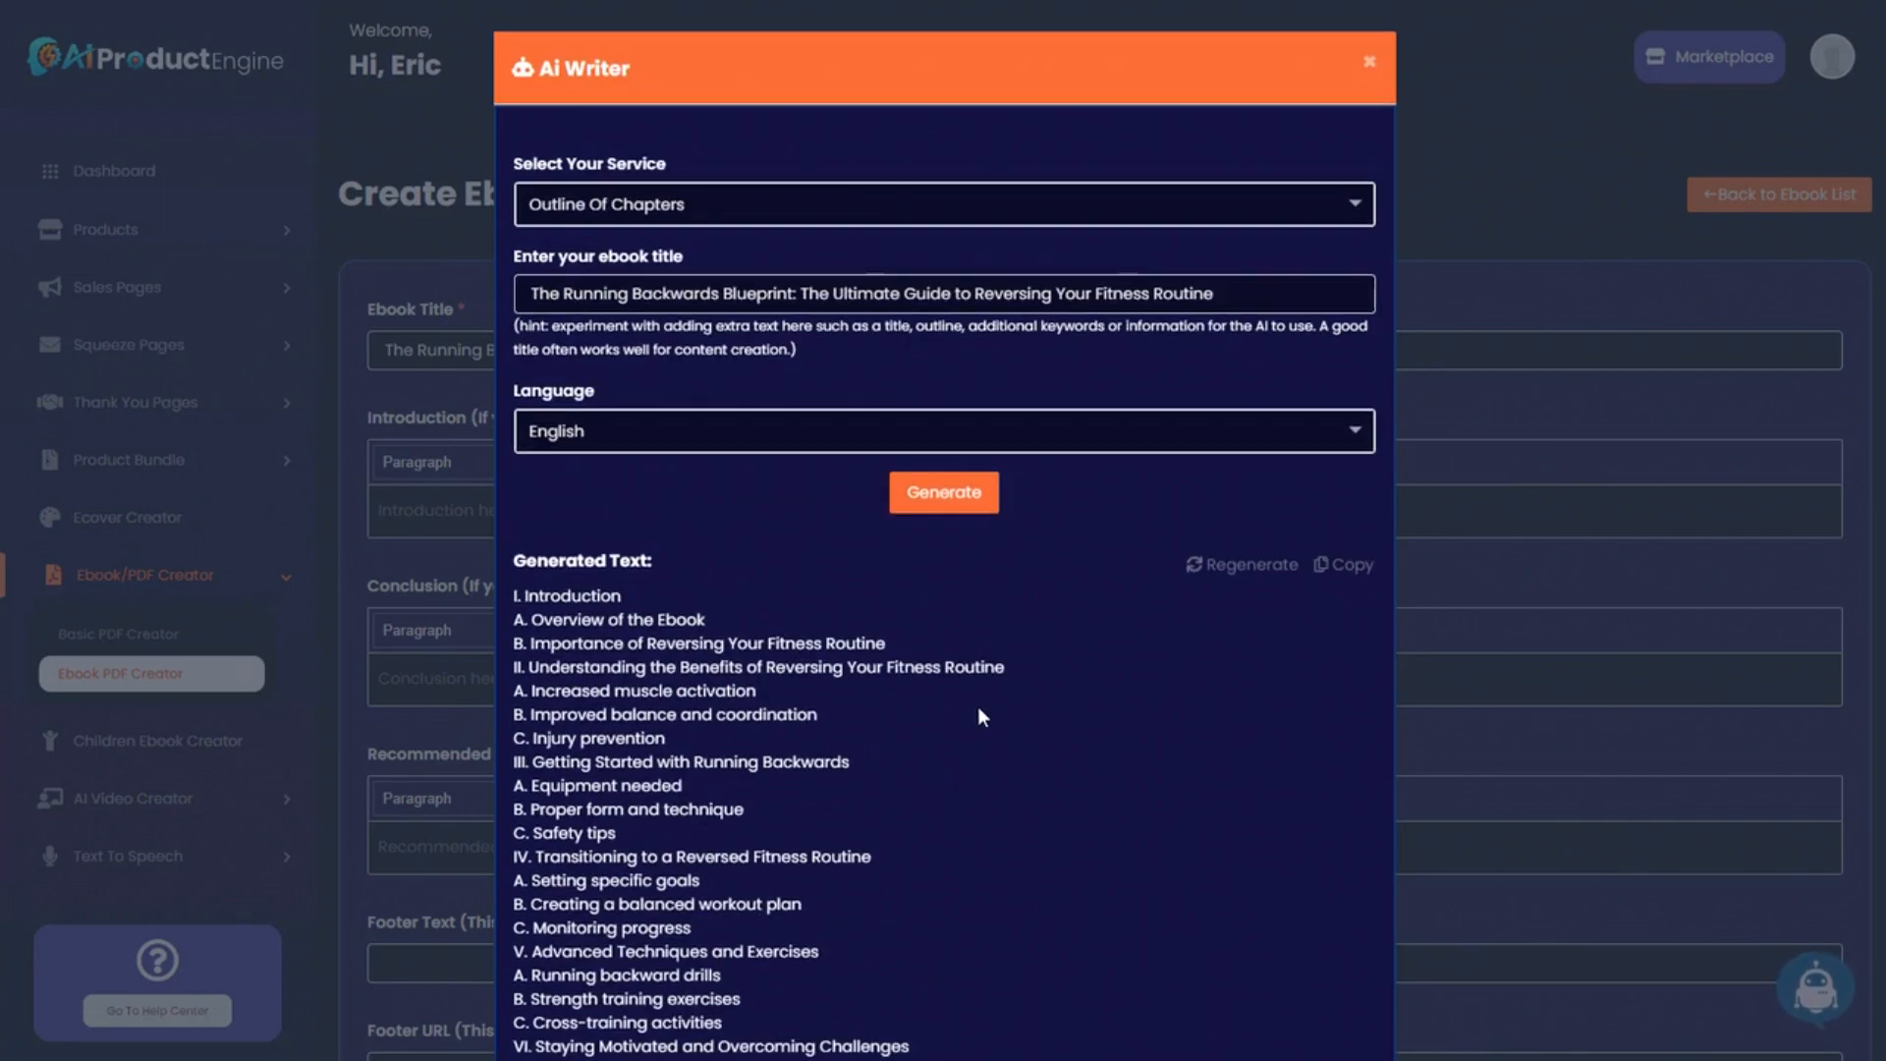
# Regenerate the outline twice, reviewing each new version.
pyautogui.click(1216, 567)
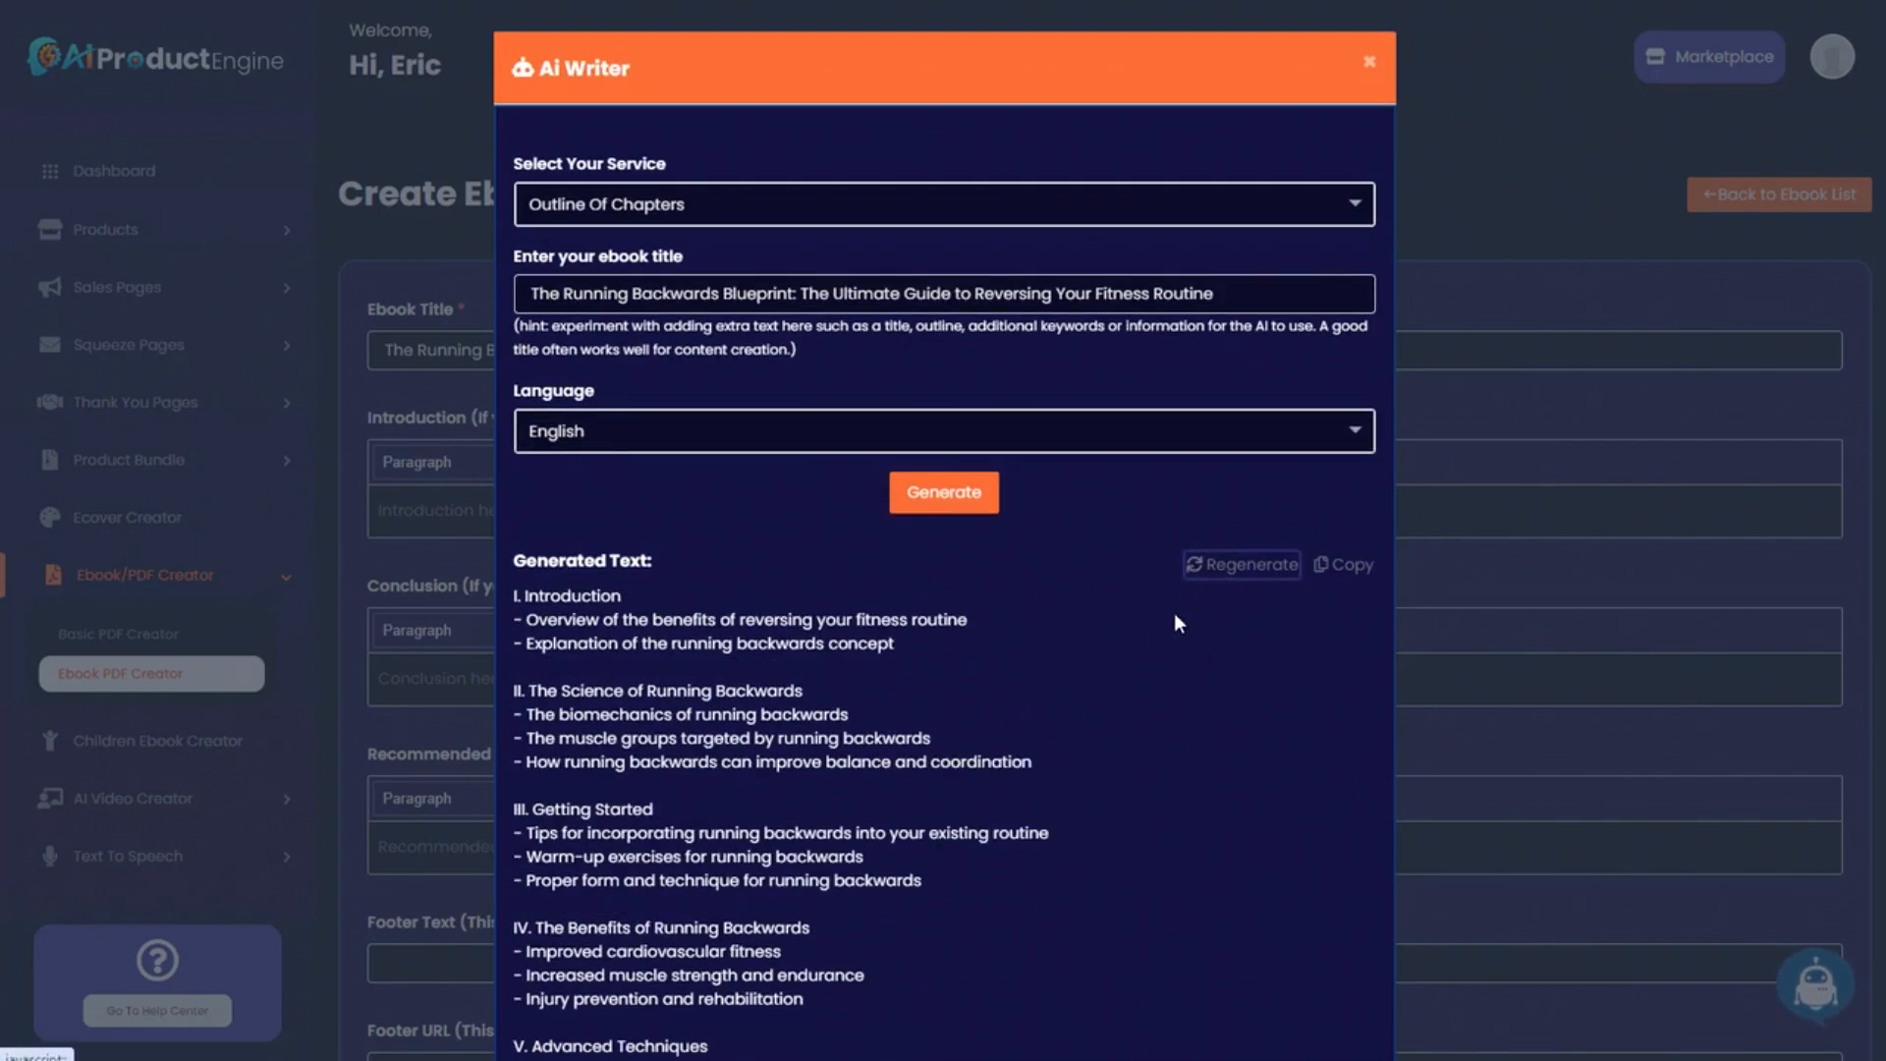
pyautogui.scroll(-4, 1045, 707)
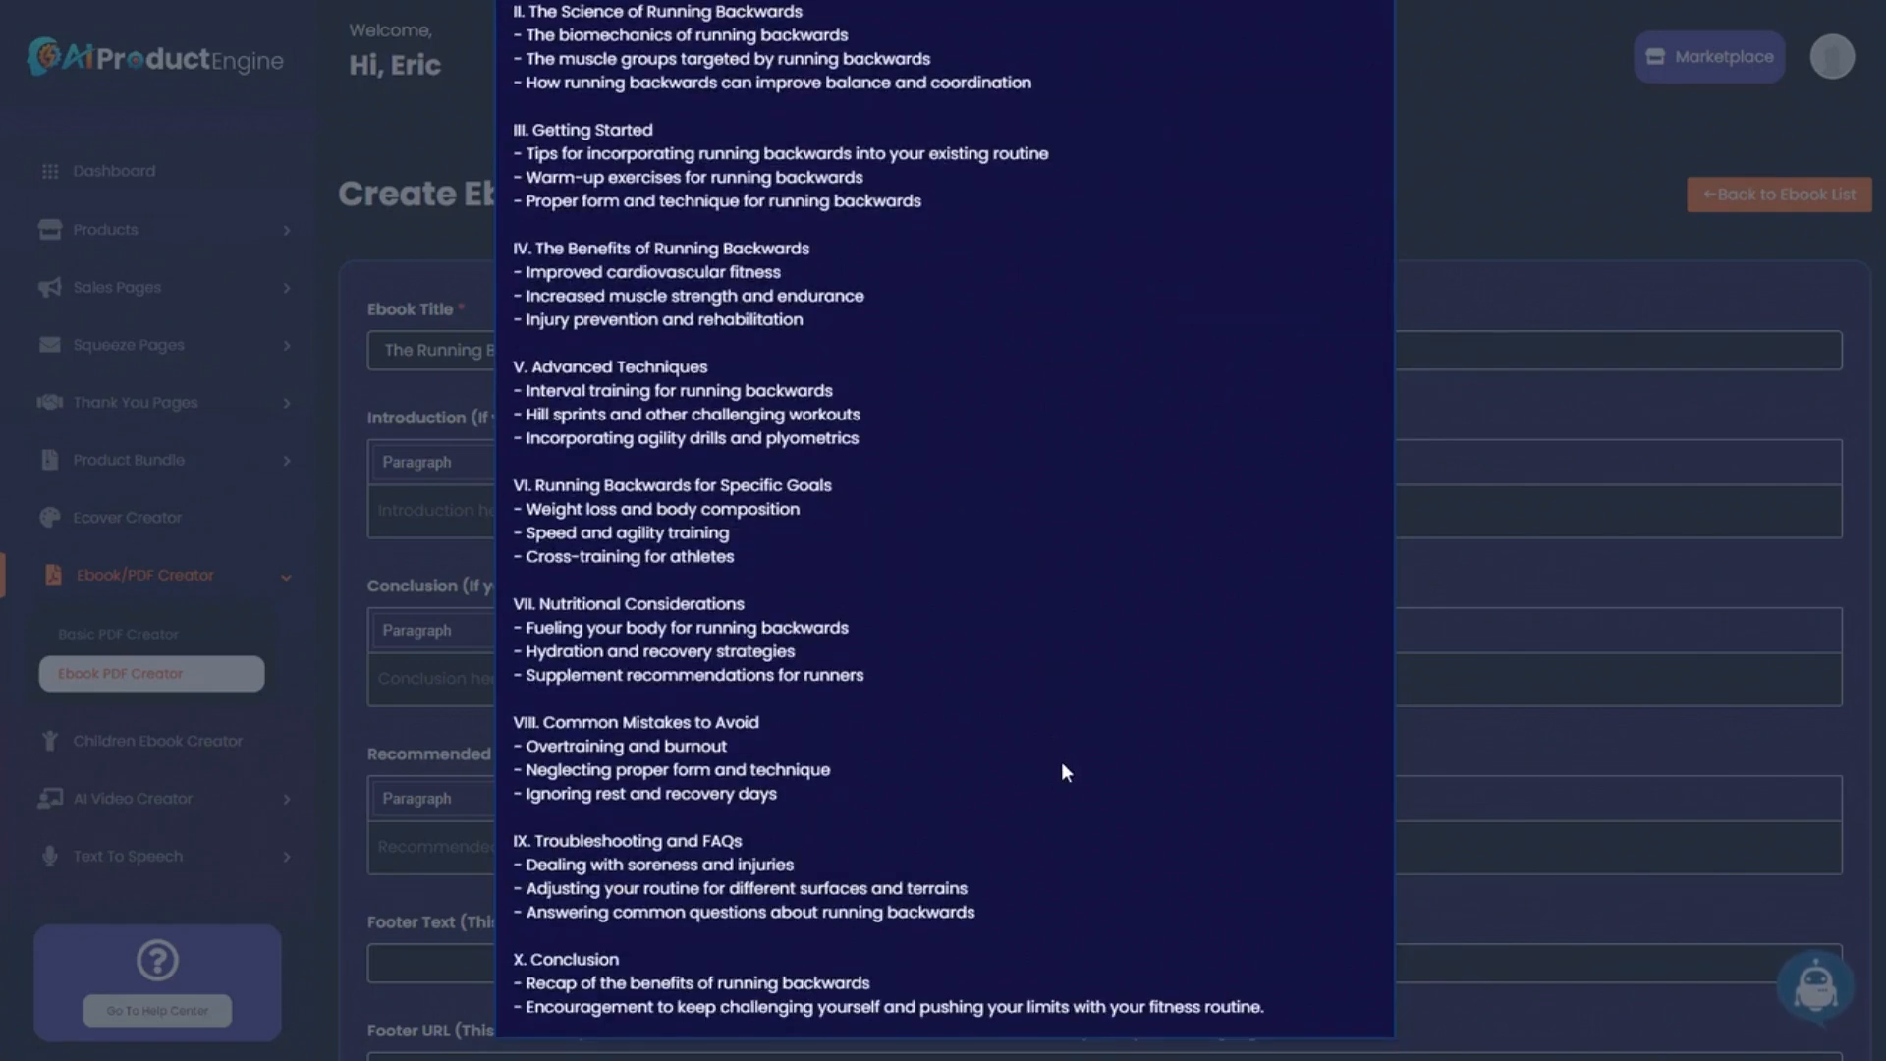
pyautogui.scroll(3, 1059, 762)
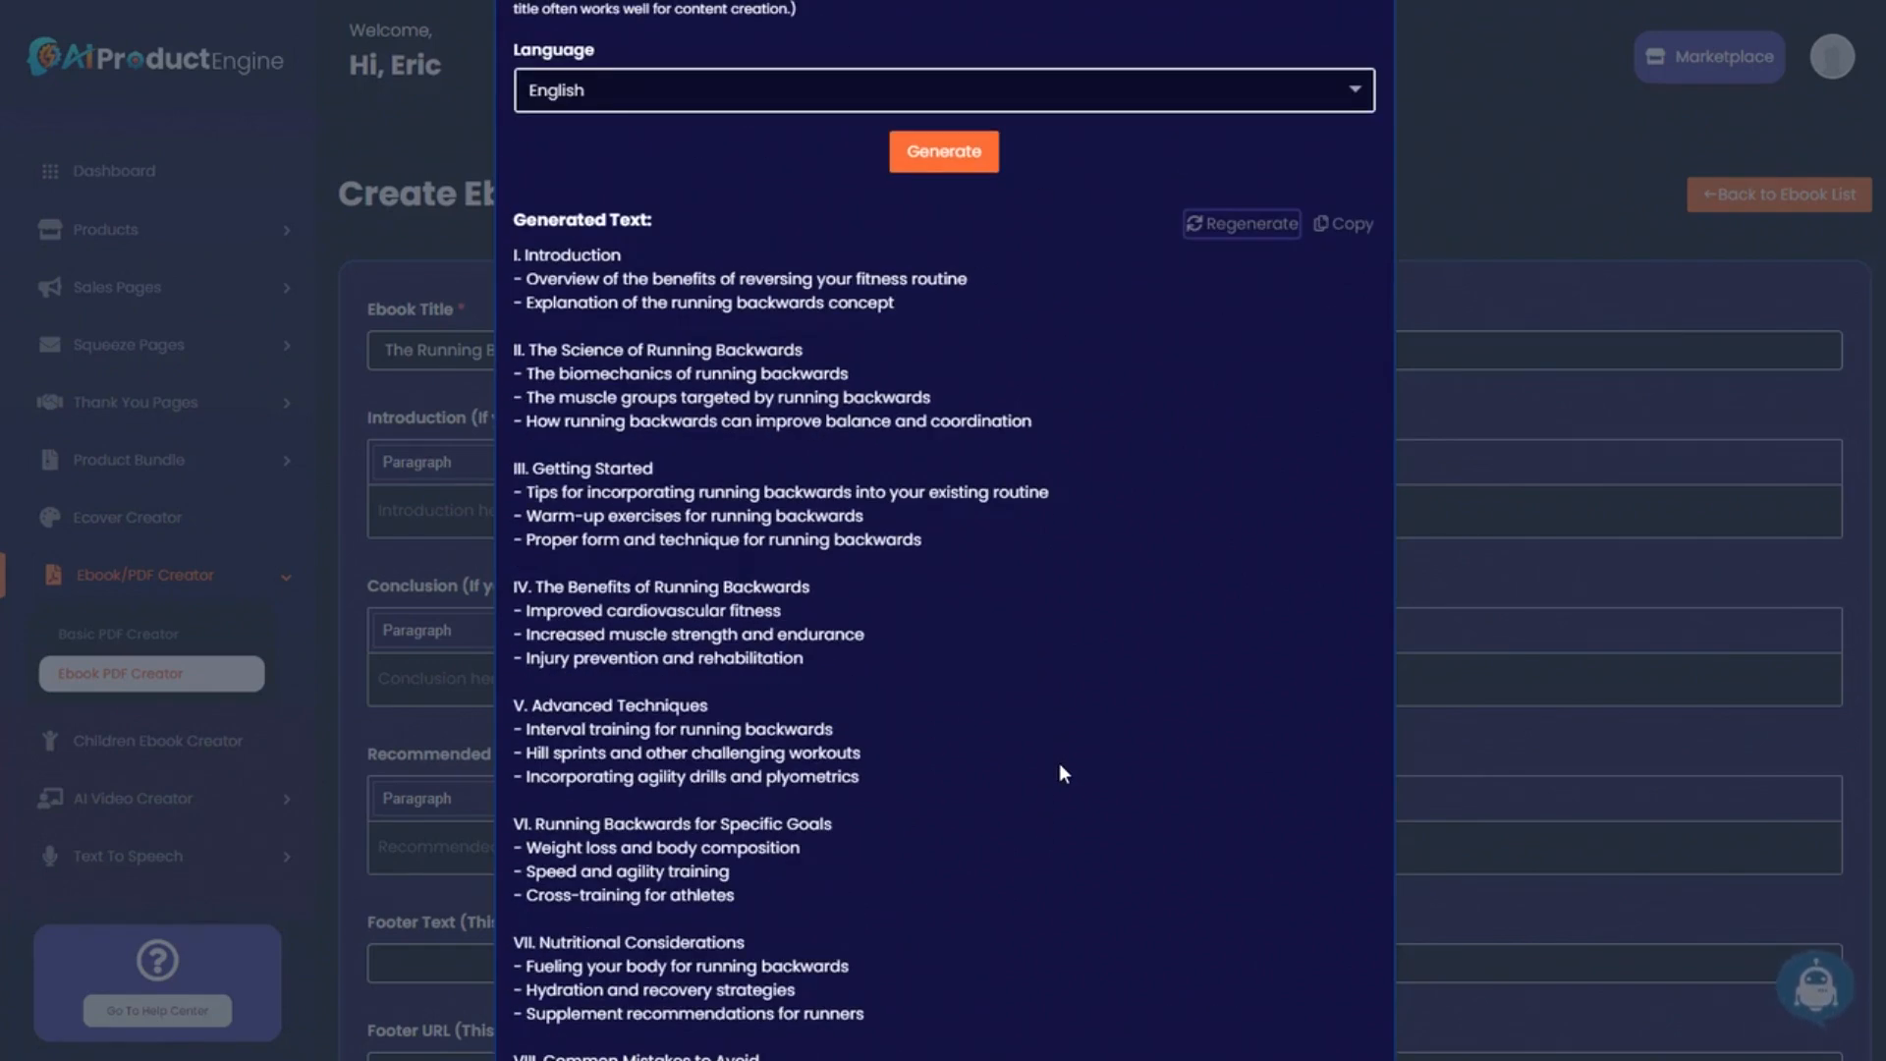
pyautogui.scroll(4, 1059, 762)
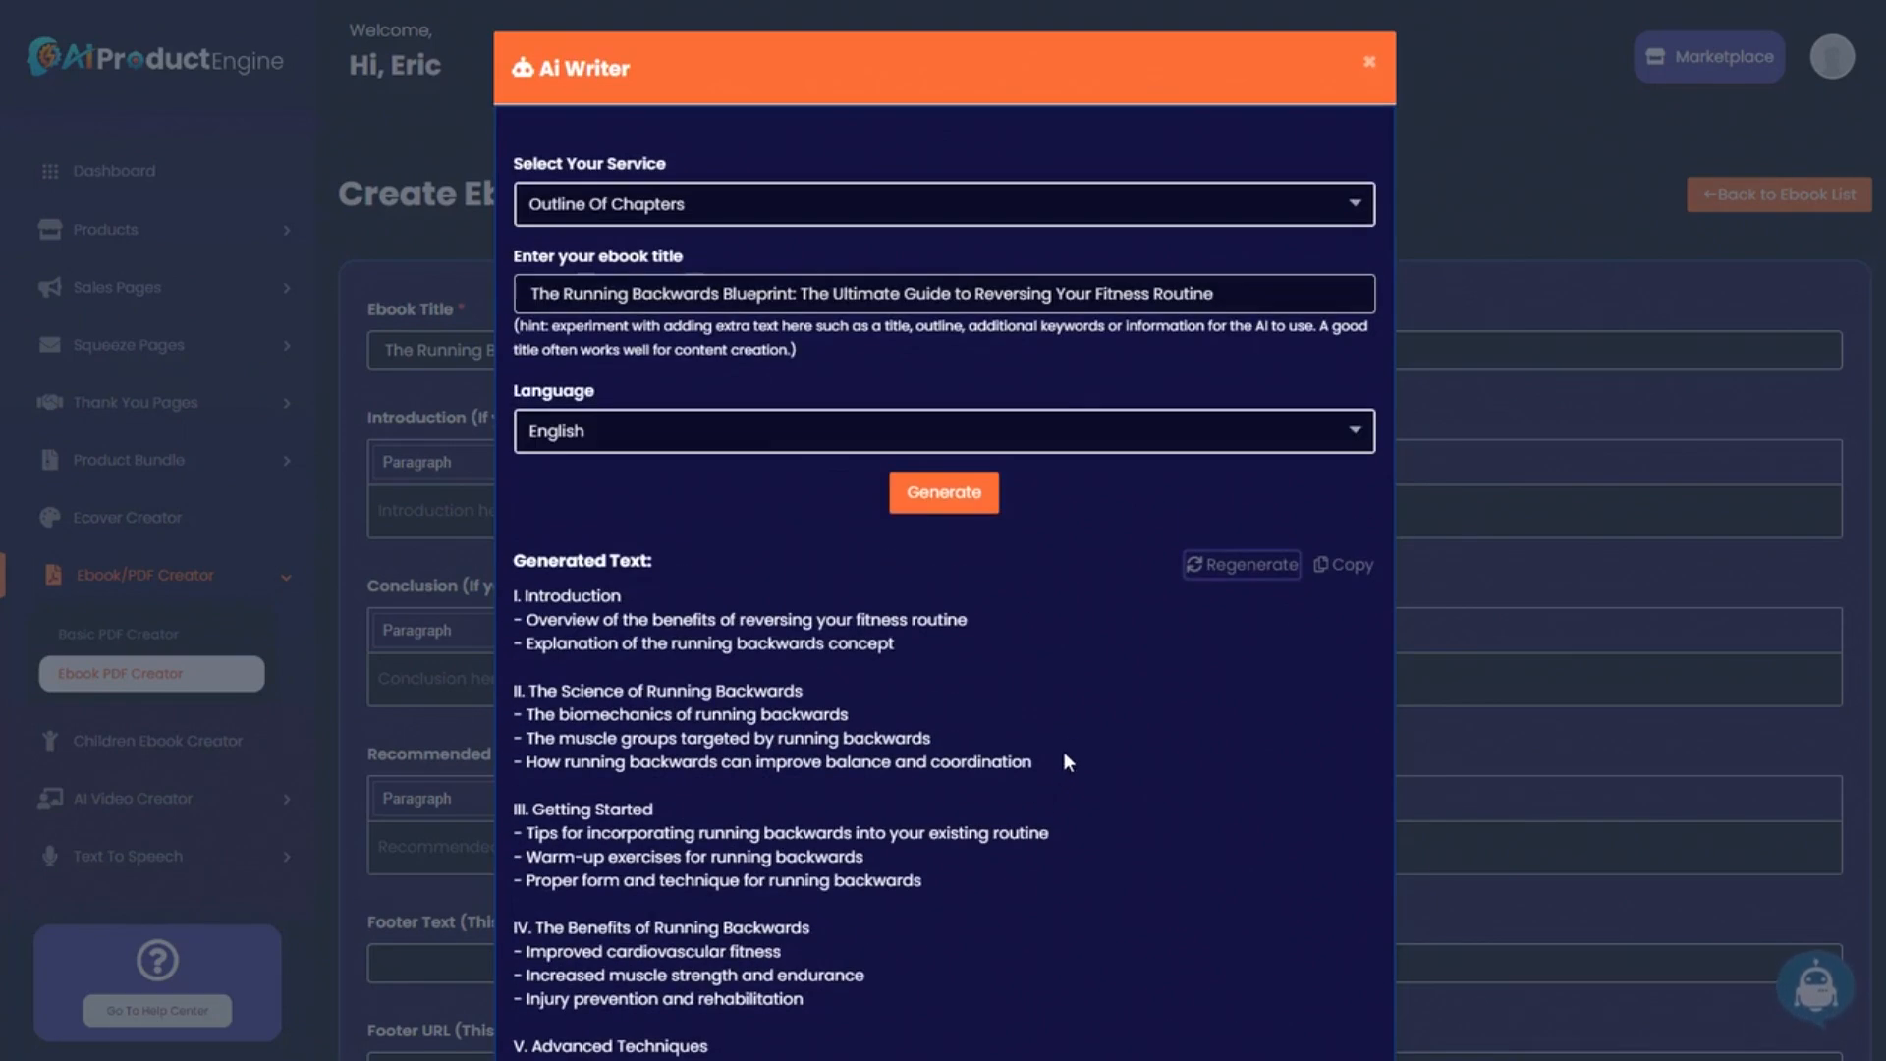
pyautogui.click(1208, 575)
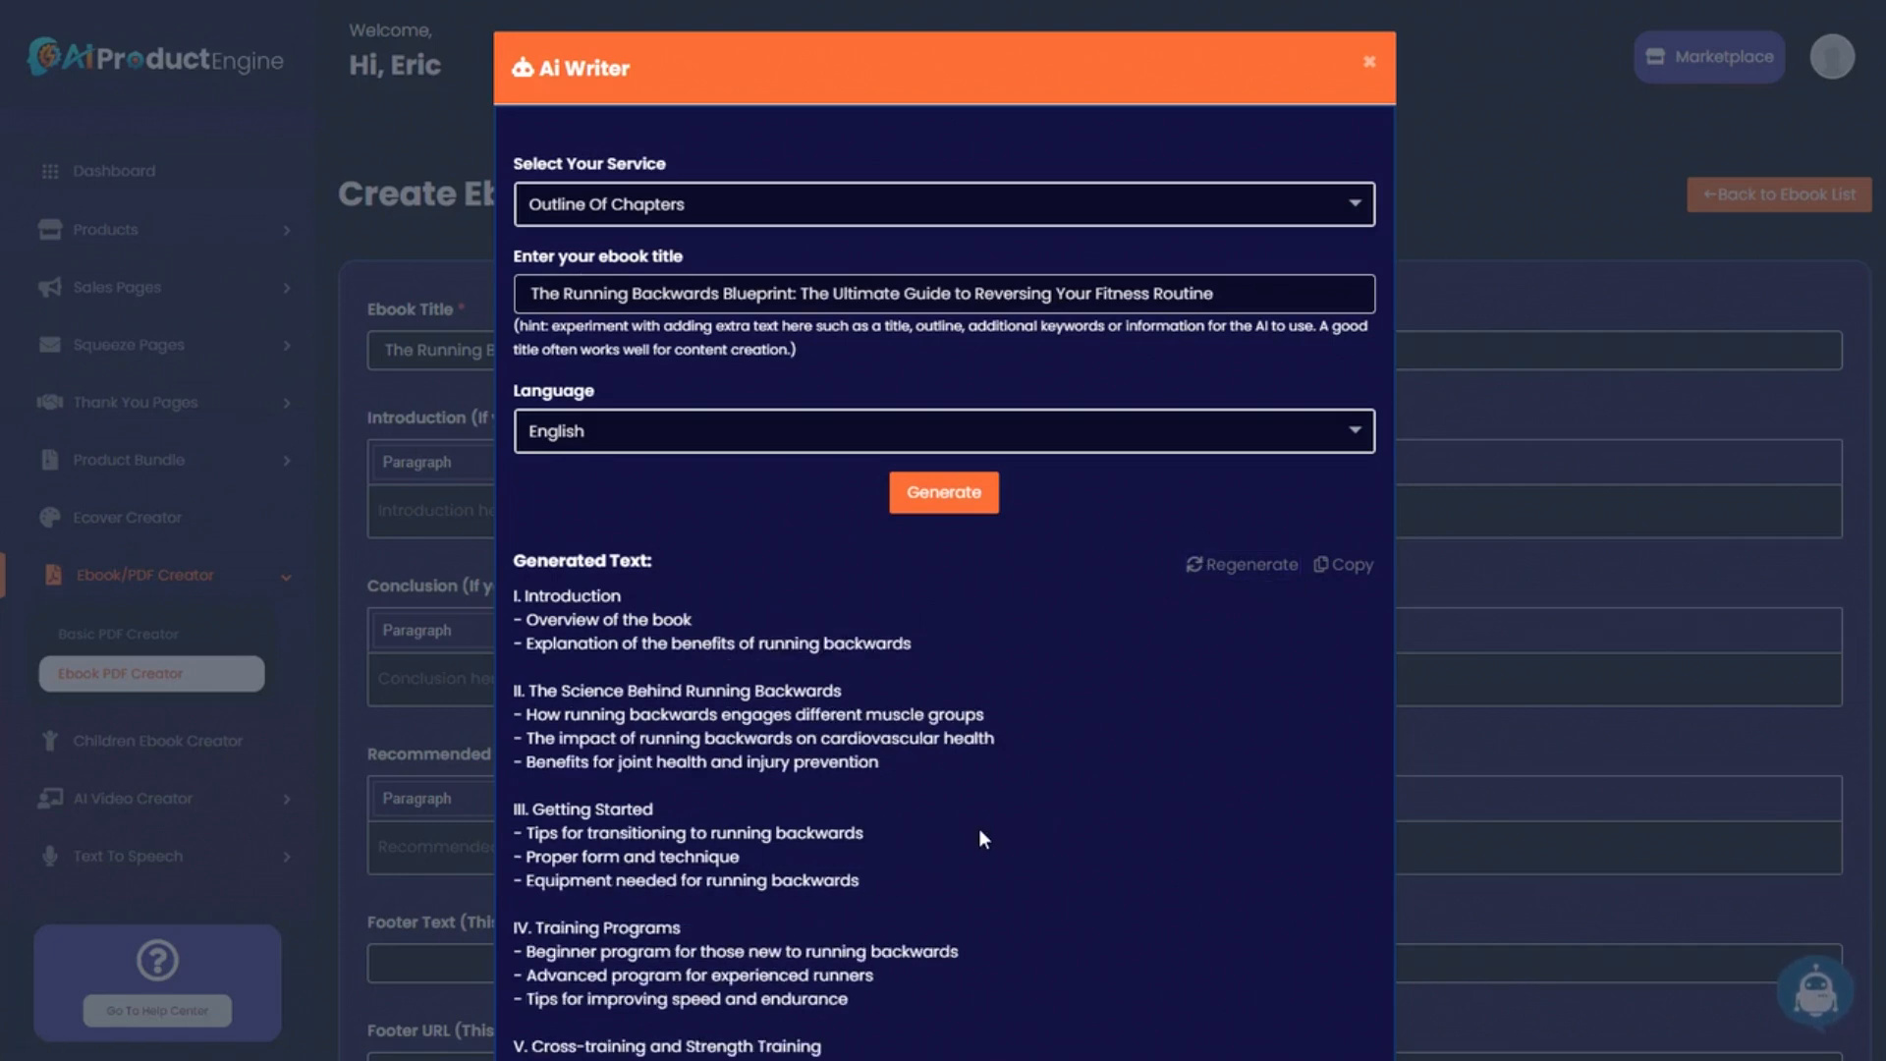
pyautogui.scroll(-3, 979, 829)
pyautogui.scroll(2, 979, 833)
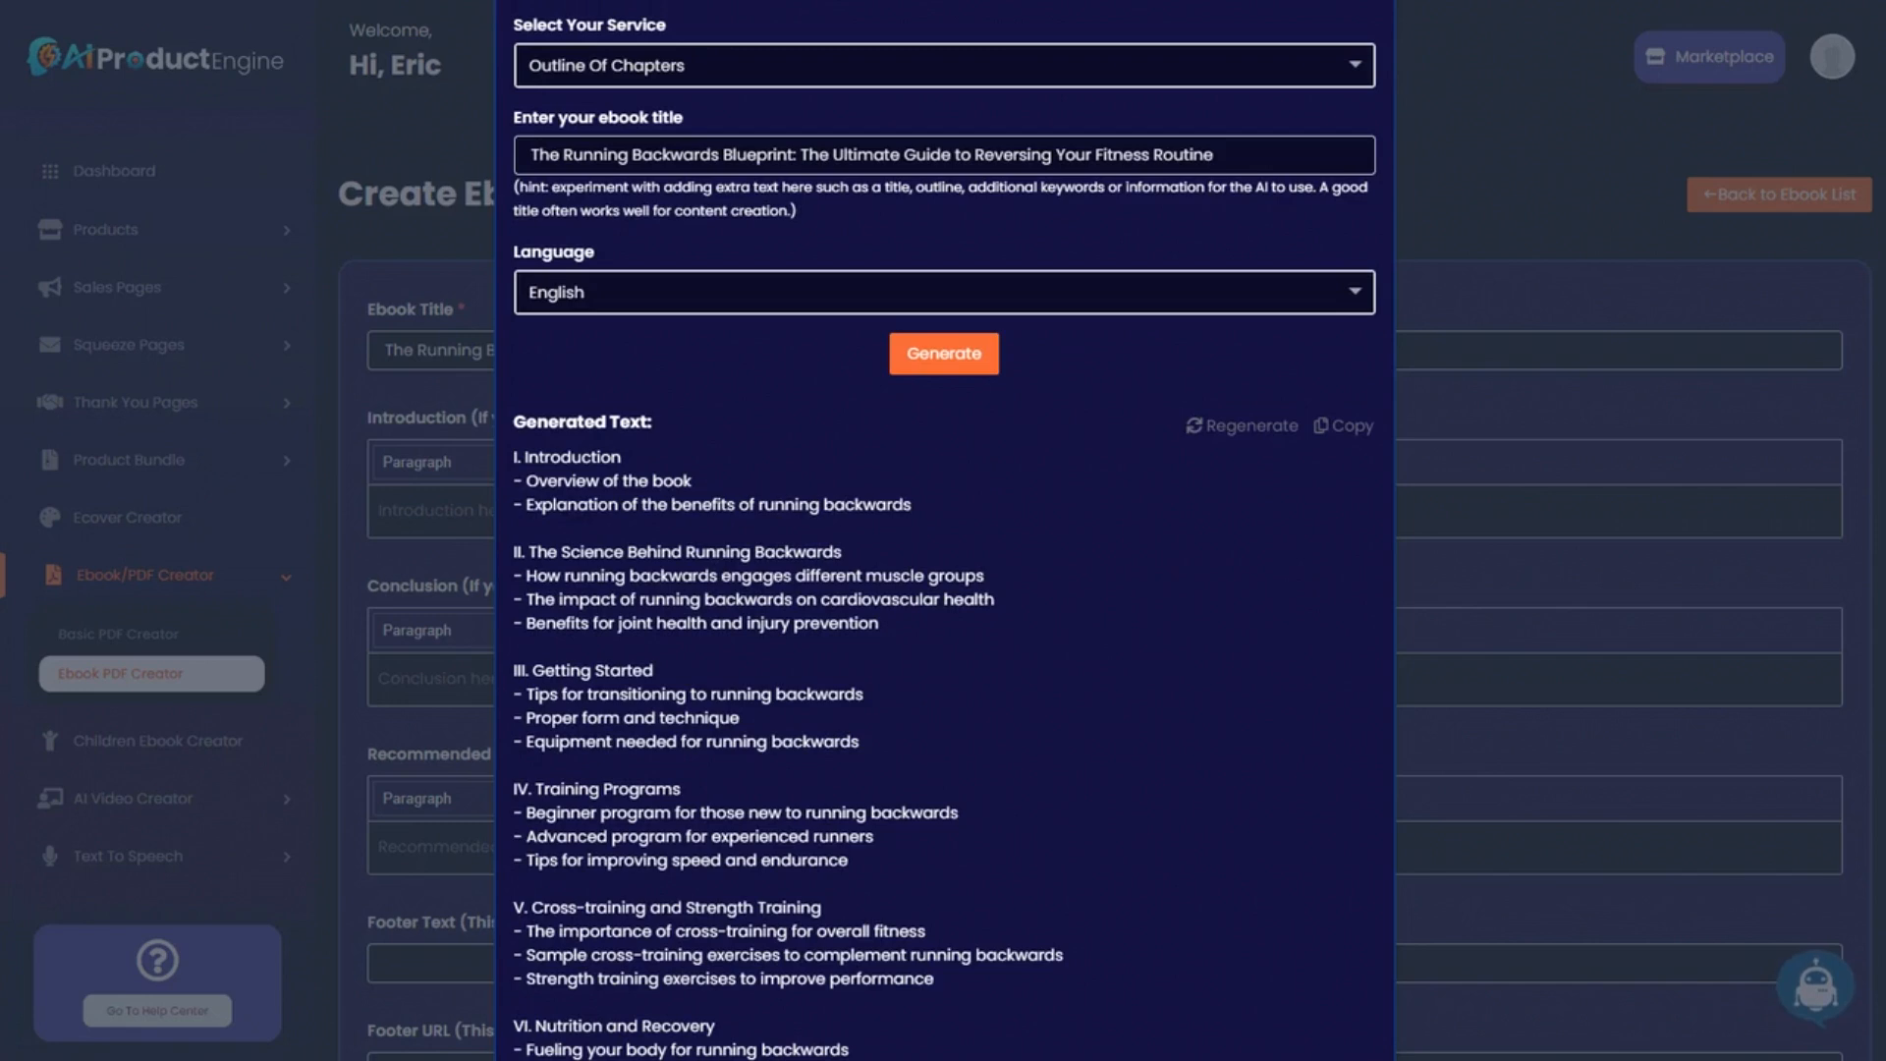
pyautogui.scroll(-6, 1120, 633)
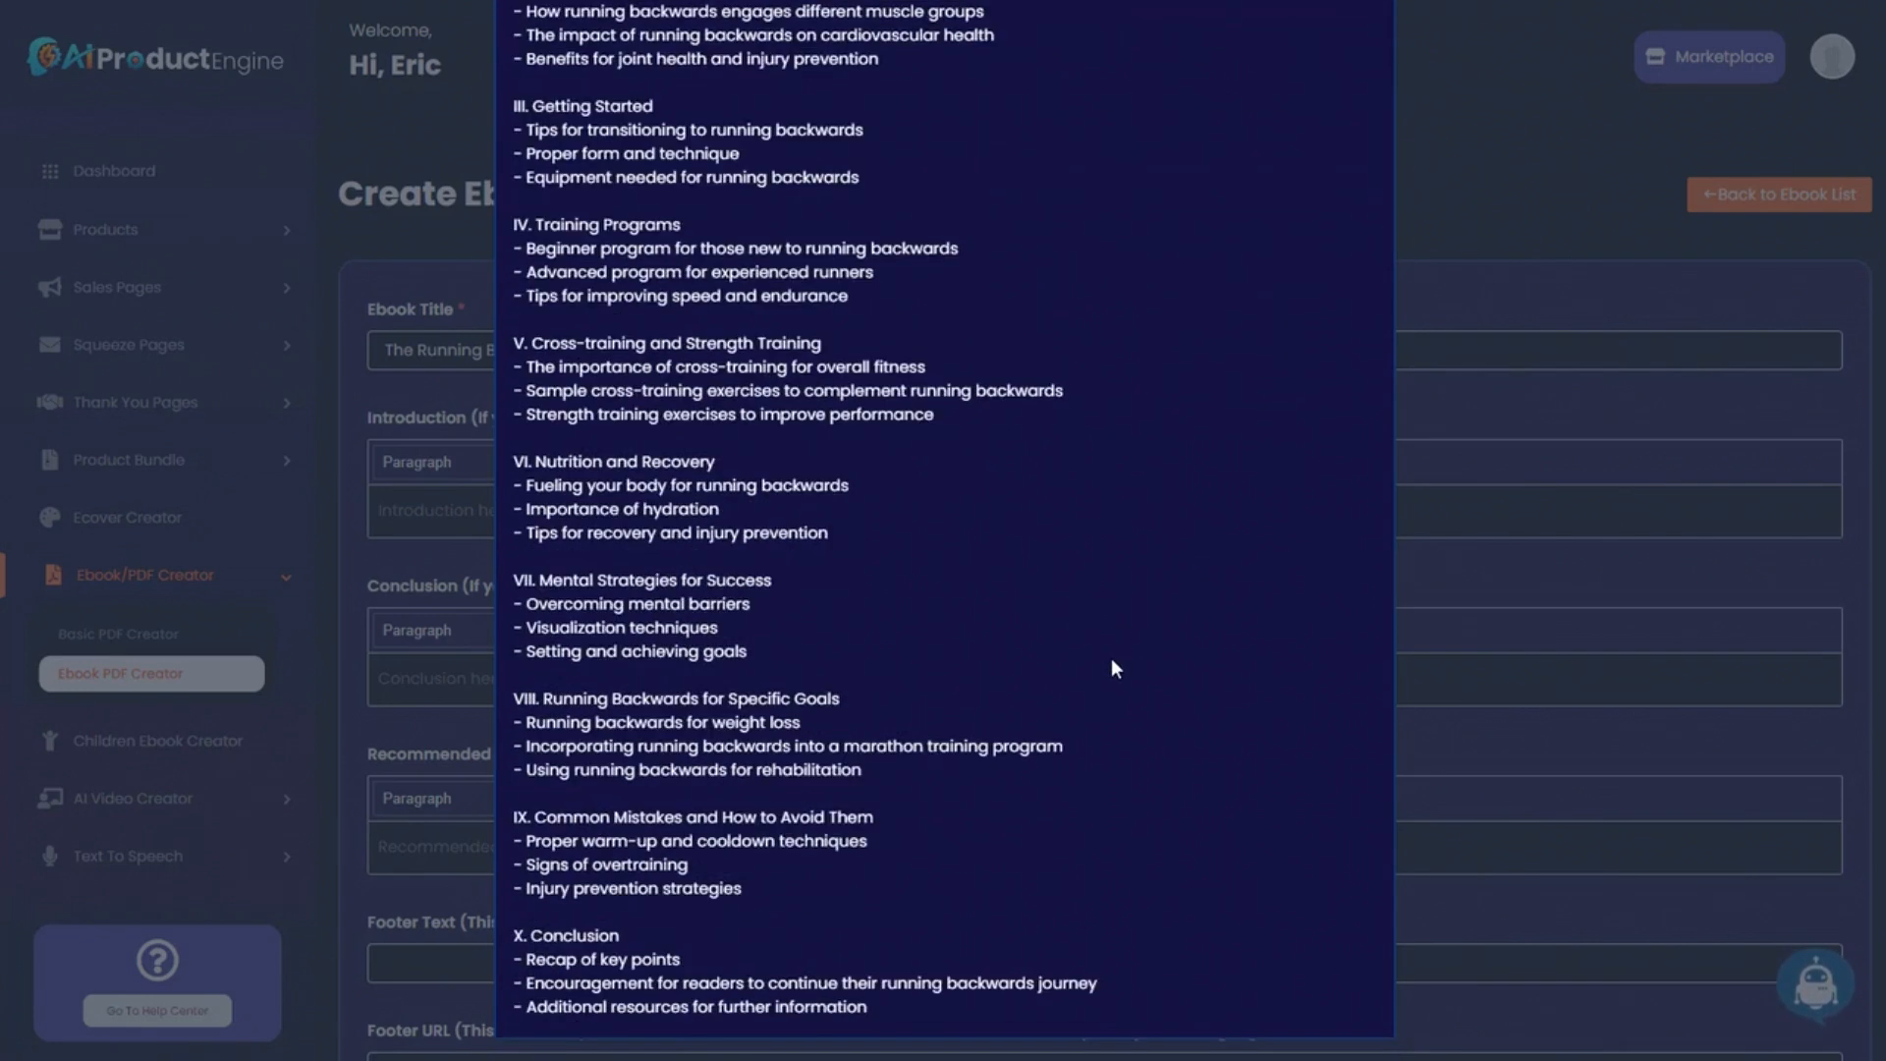
pyautogui.scroll(7, 1111, 658)
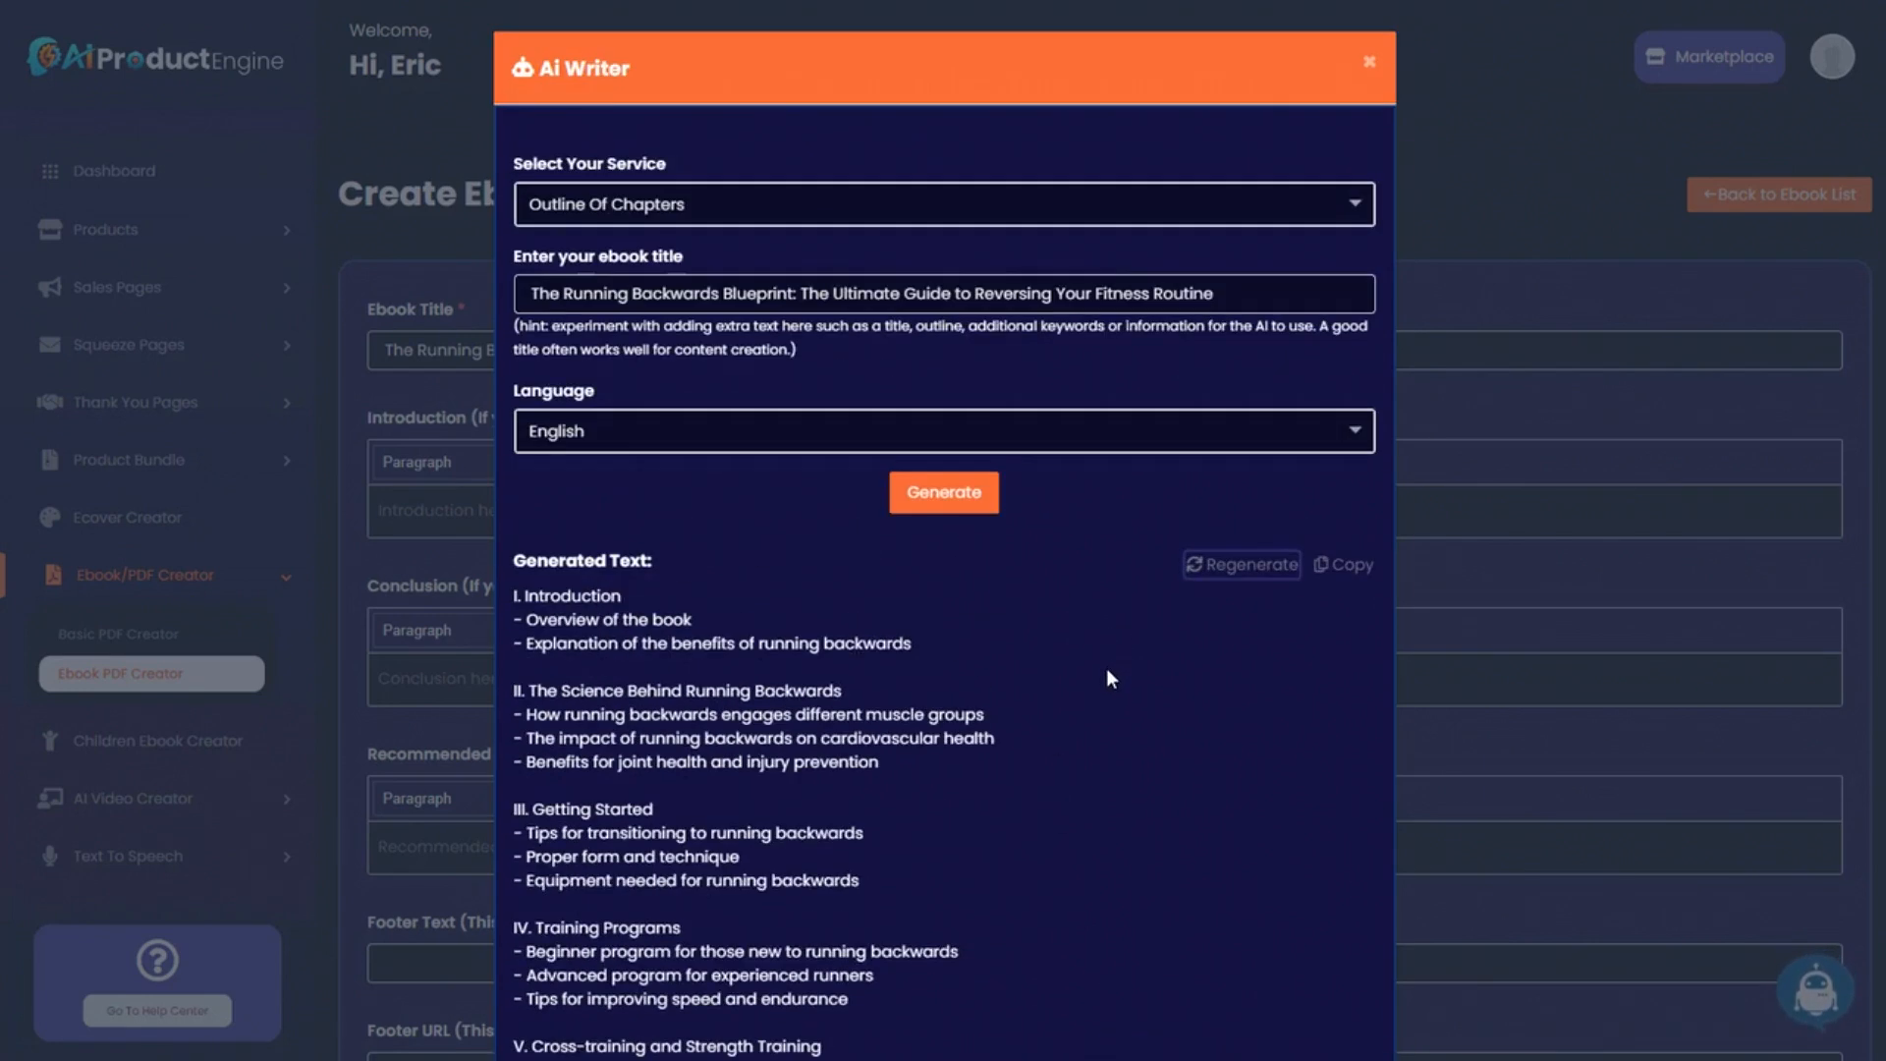
# Regenerate until a Chapter 1–9 outline appears, then copy it.
pyautogui.click(944, 502)
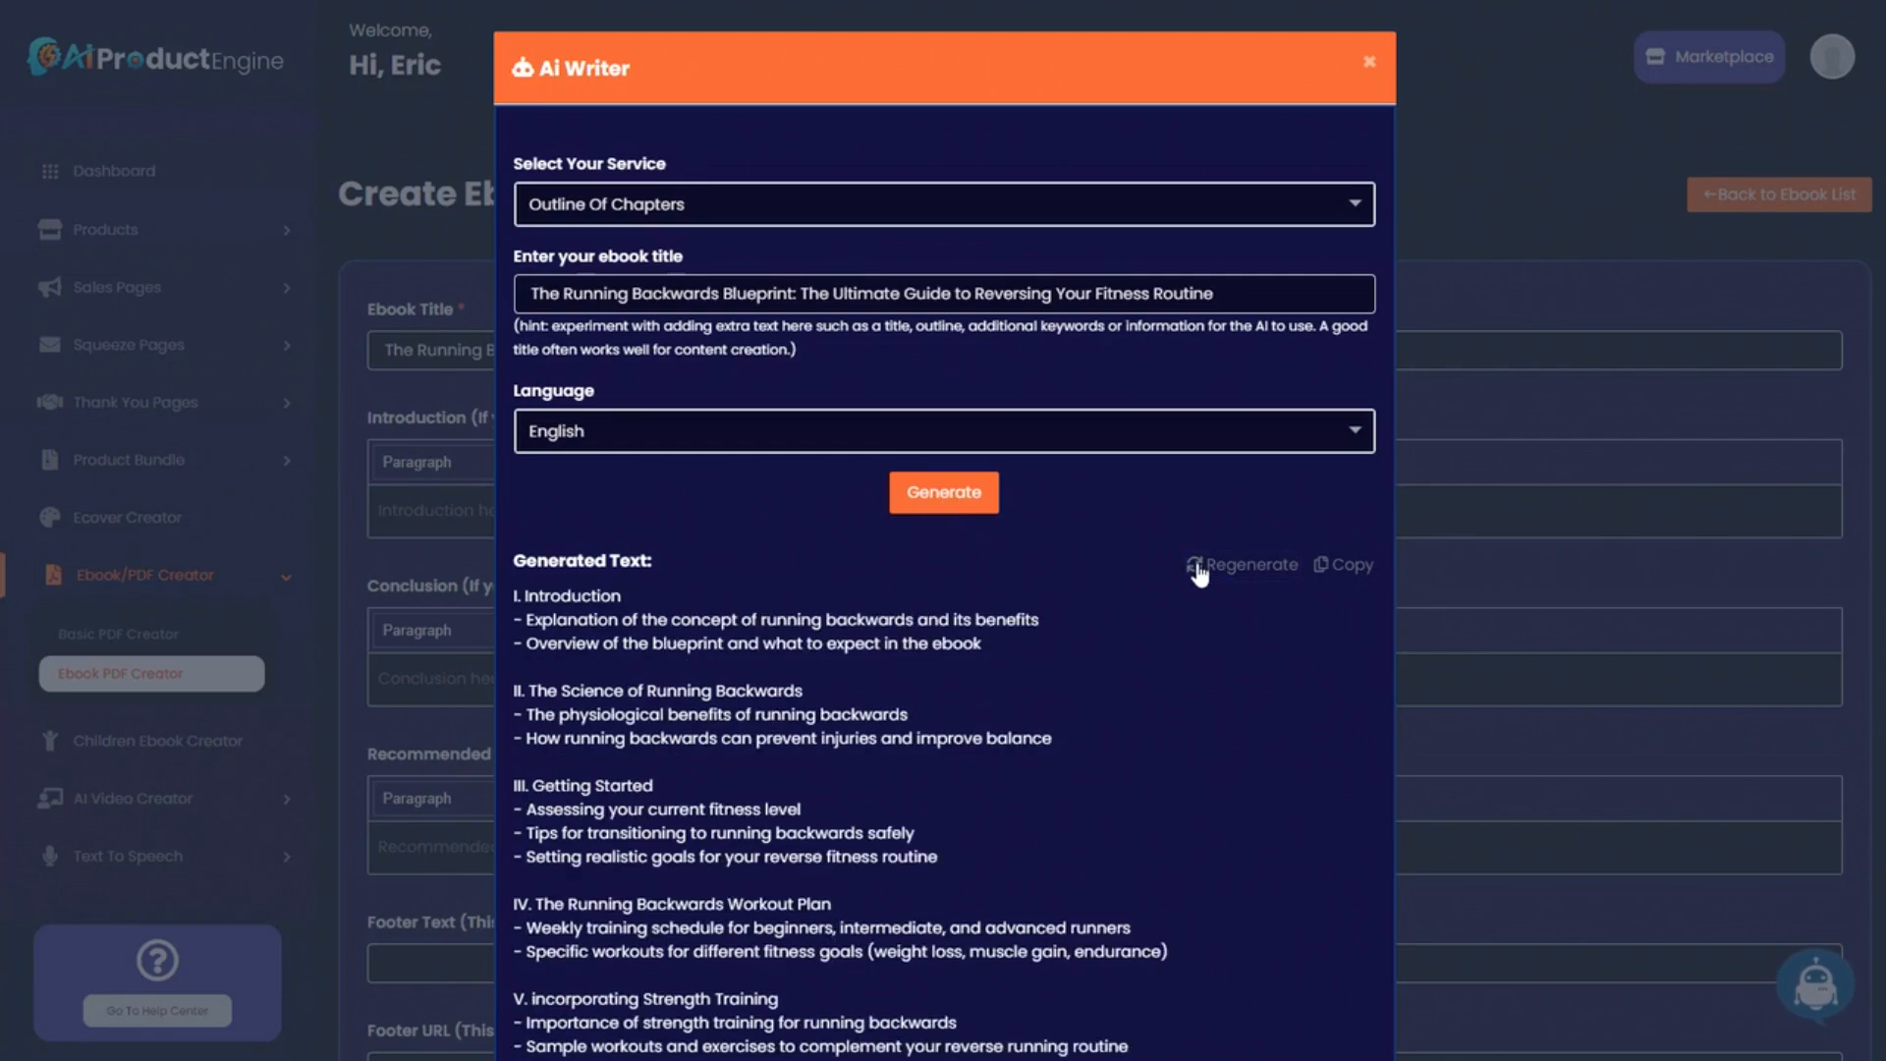
pyautogui.click(1198, 568)
pyautogui.scroll(-6, 1128, 845)
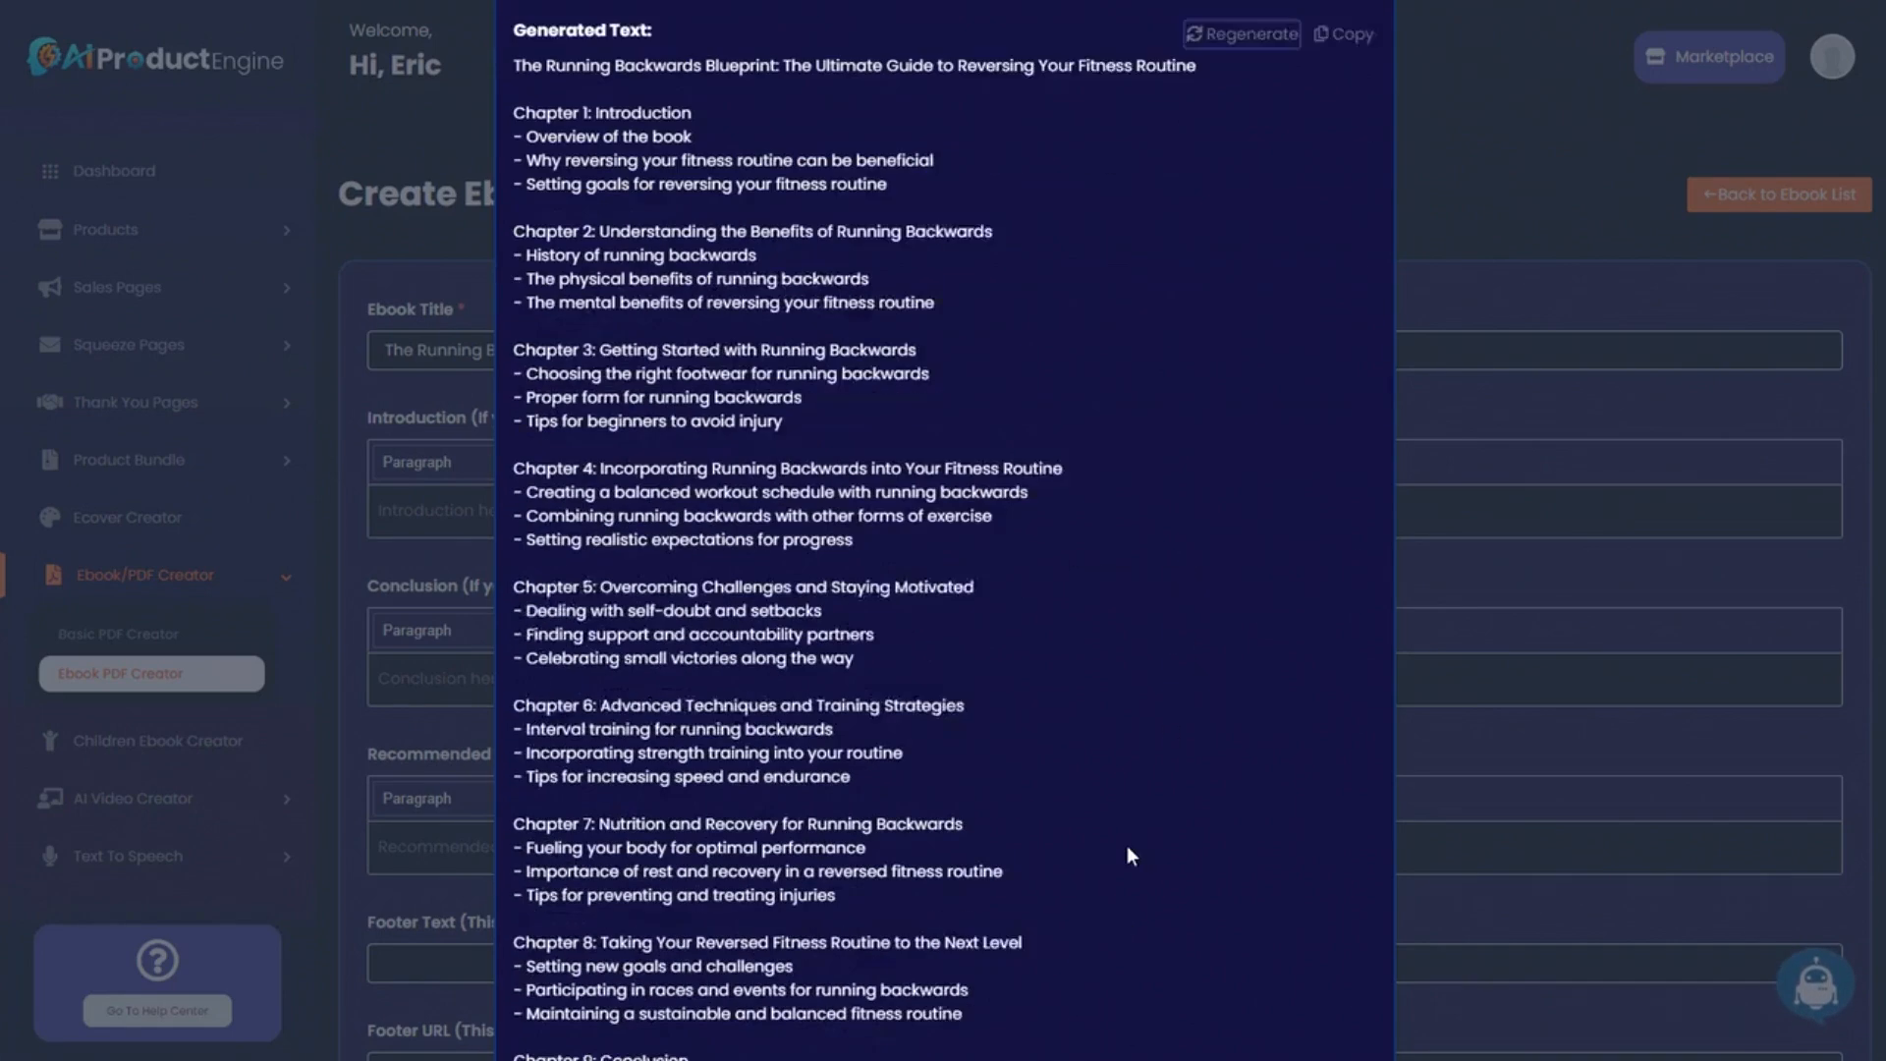
pyautogui.scroll(6, 1157, 816)
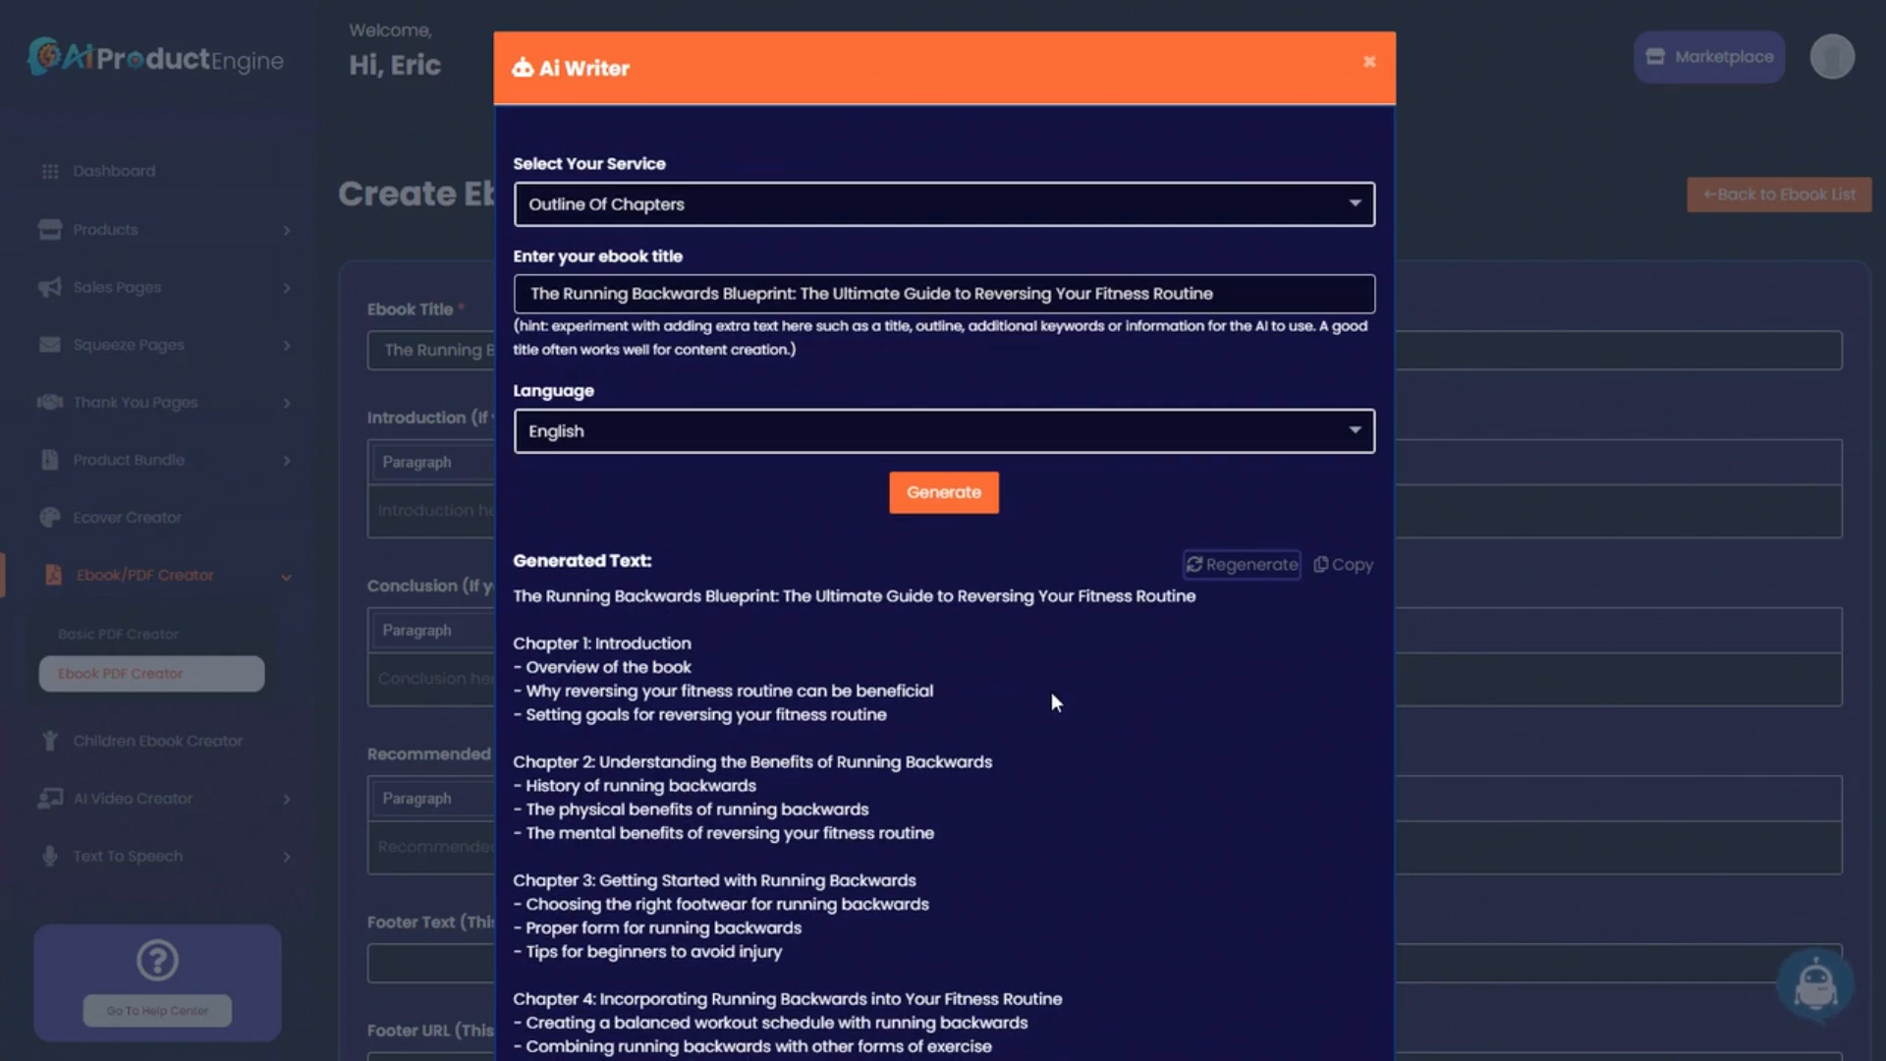
pyautogui.scroll(-6, 1042, 702)
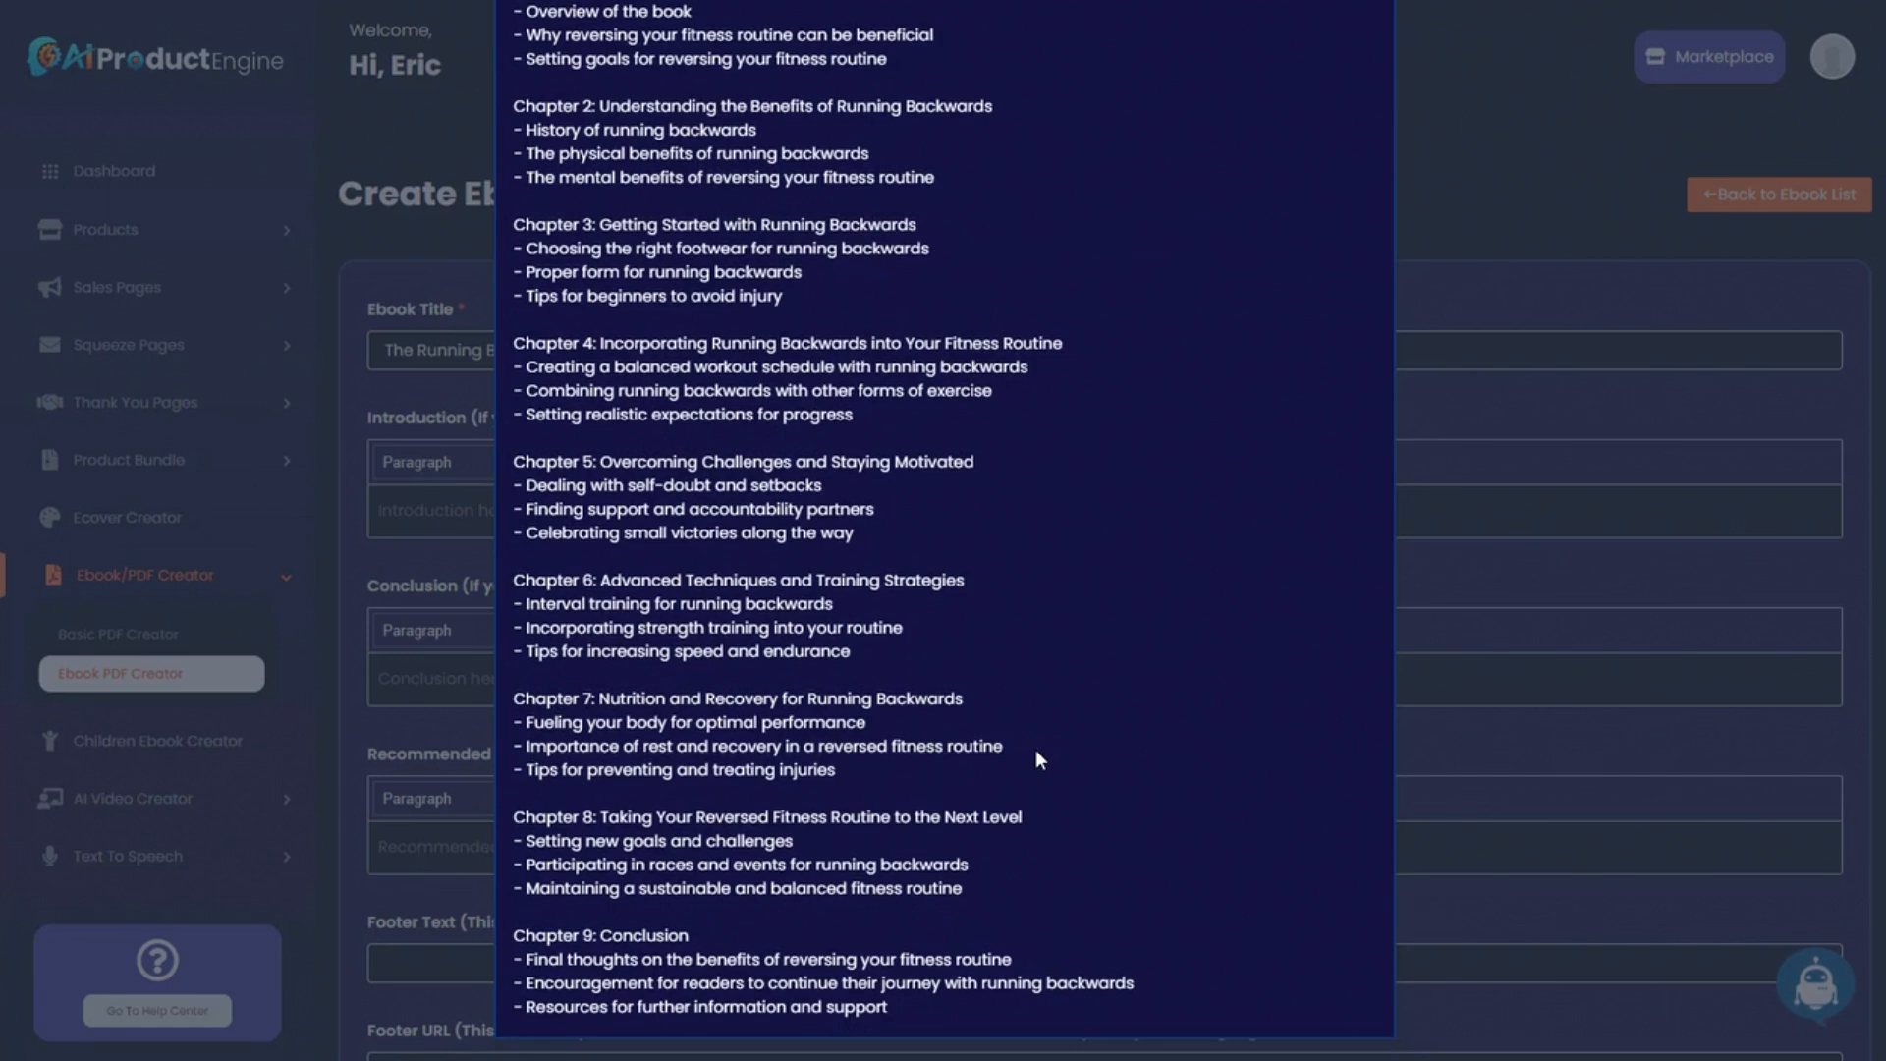
pyautogui.scroll(6, 1110, 766)
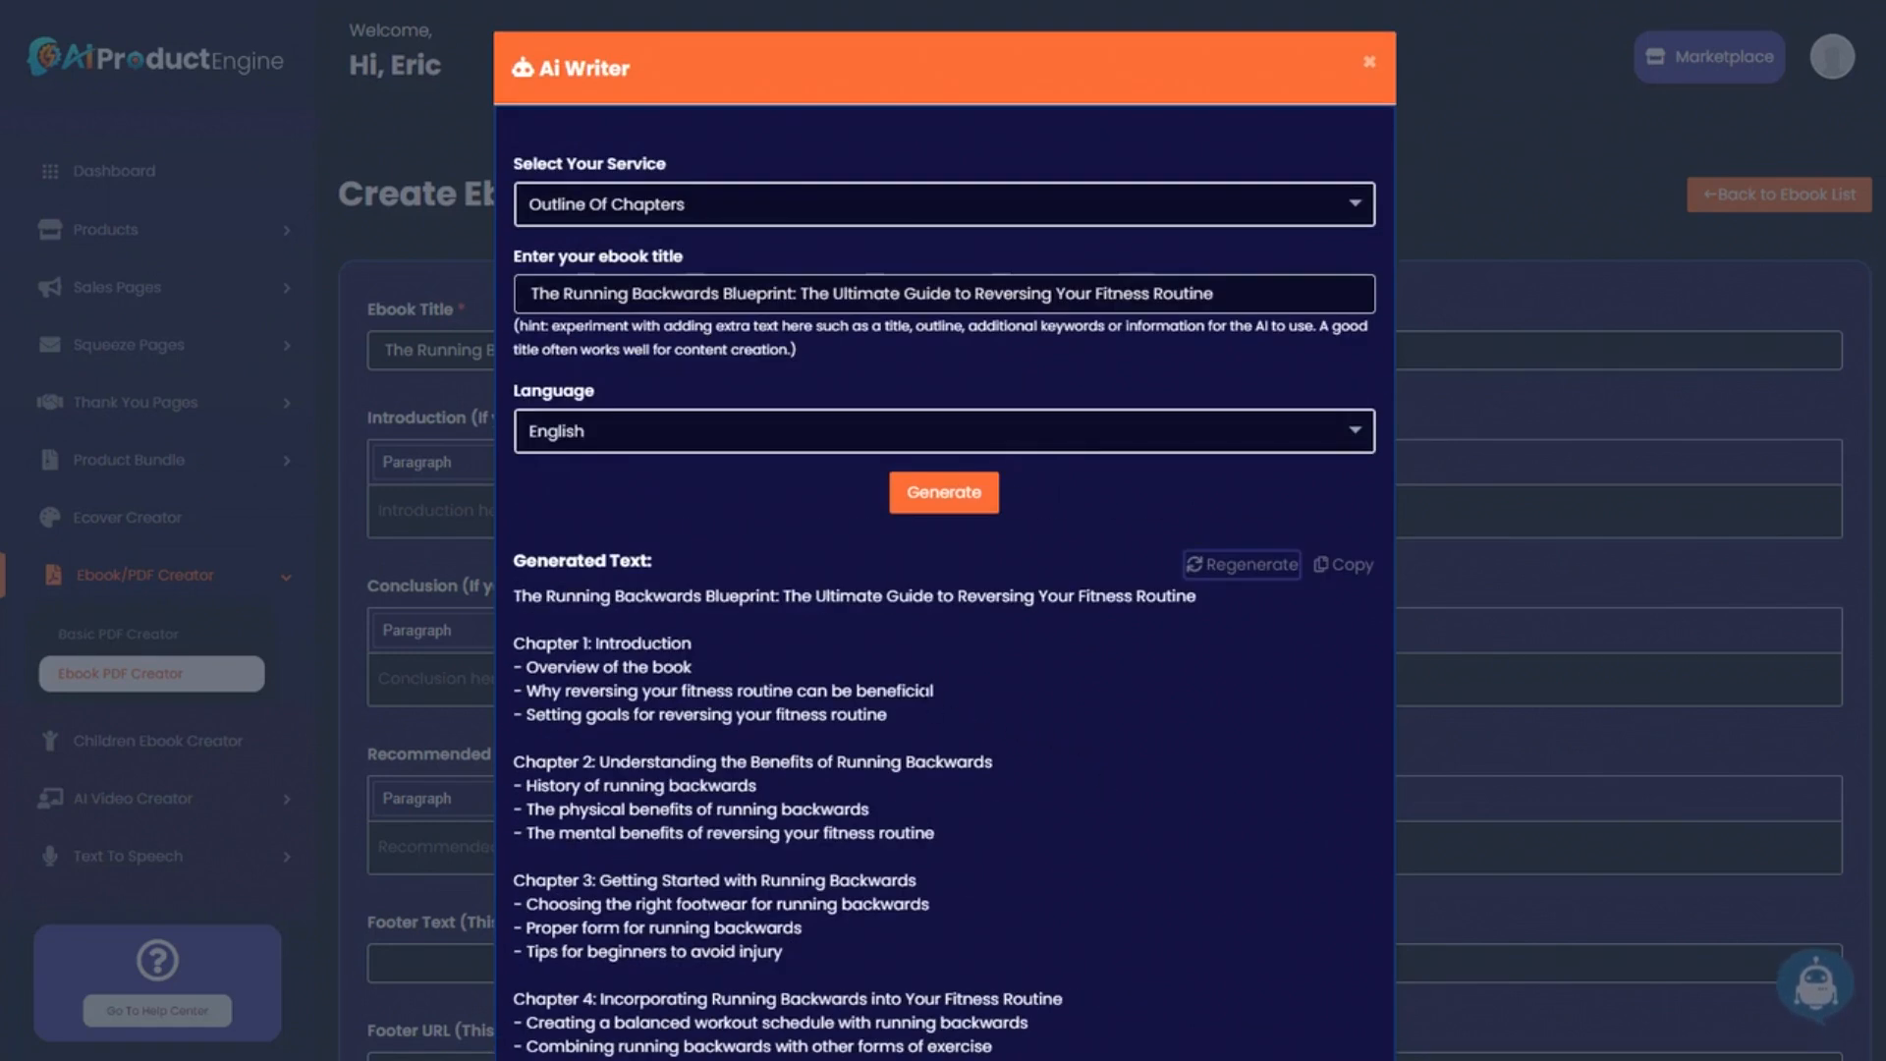
pyautogui.click(1344, 566)
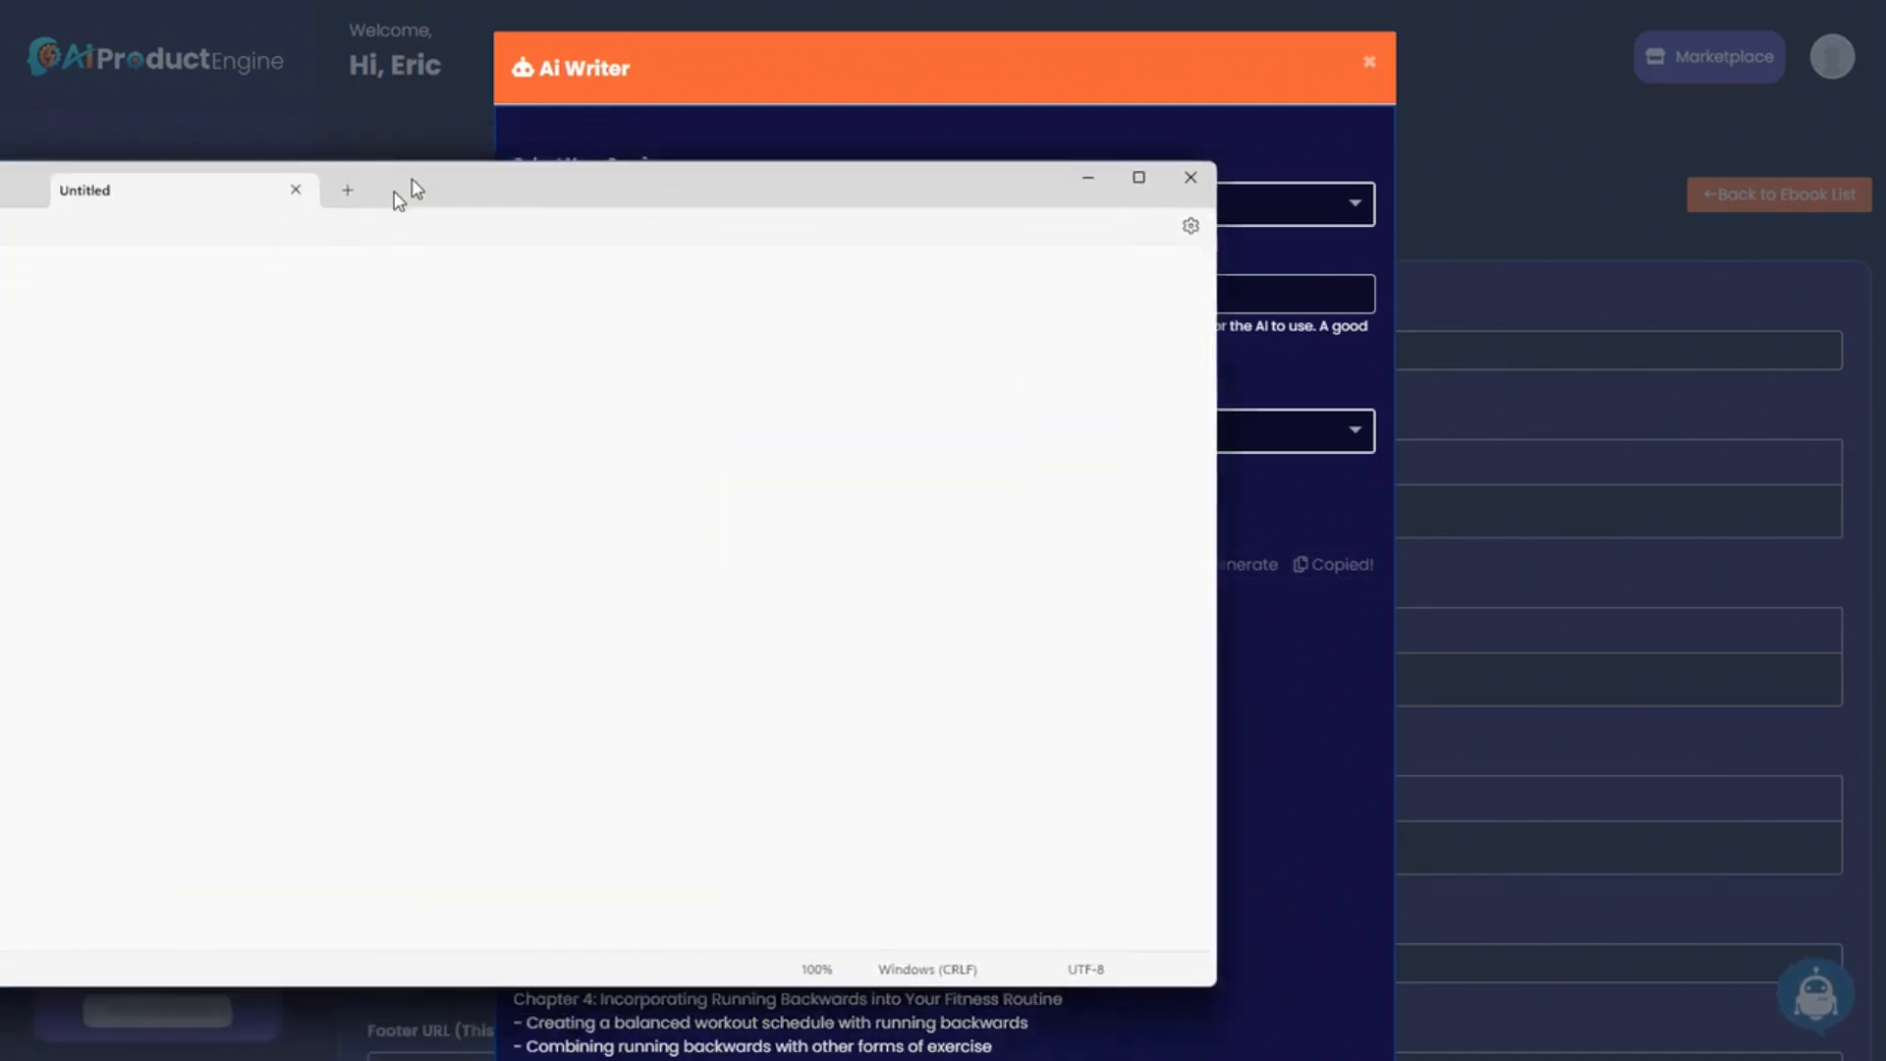
# Paste the chapter outline into a new Untitled Notepad tab and slide Notepad off screen.
pyautogui.moveTo(409, 181); pyautogui.dragTo(834, 180)
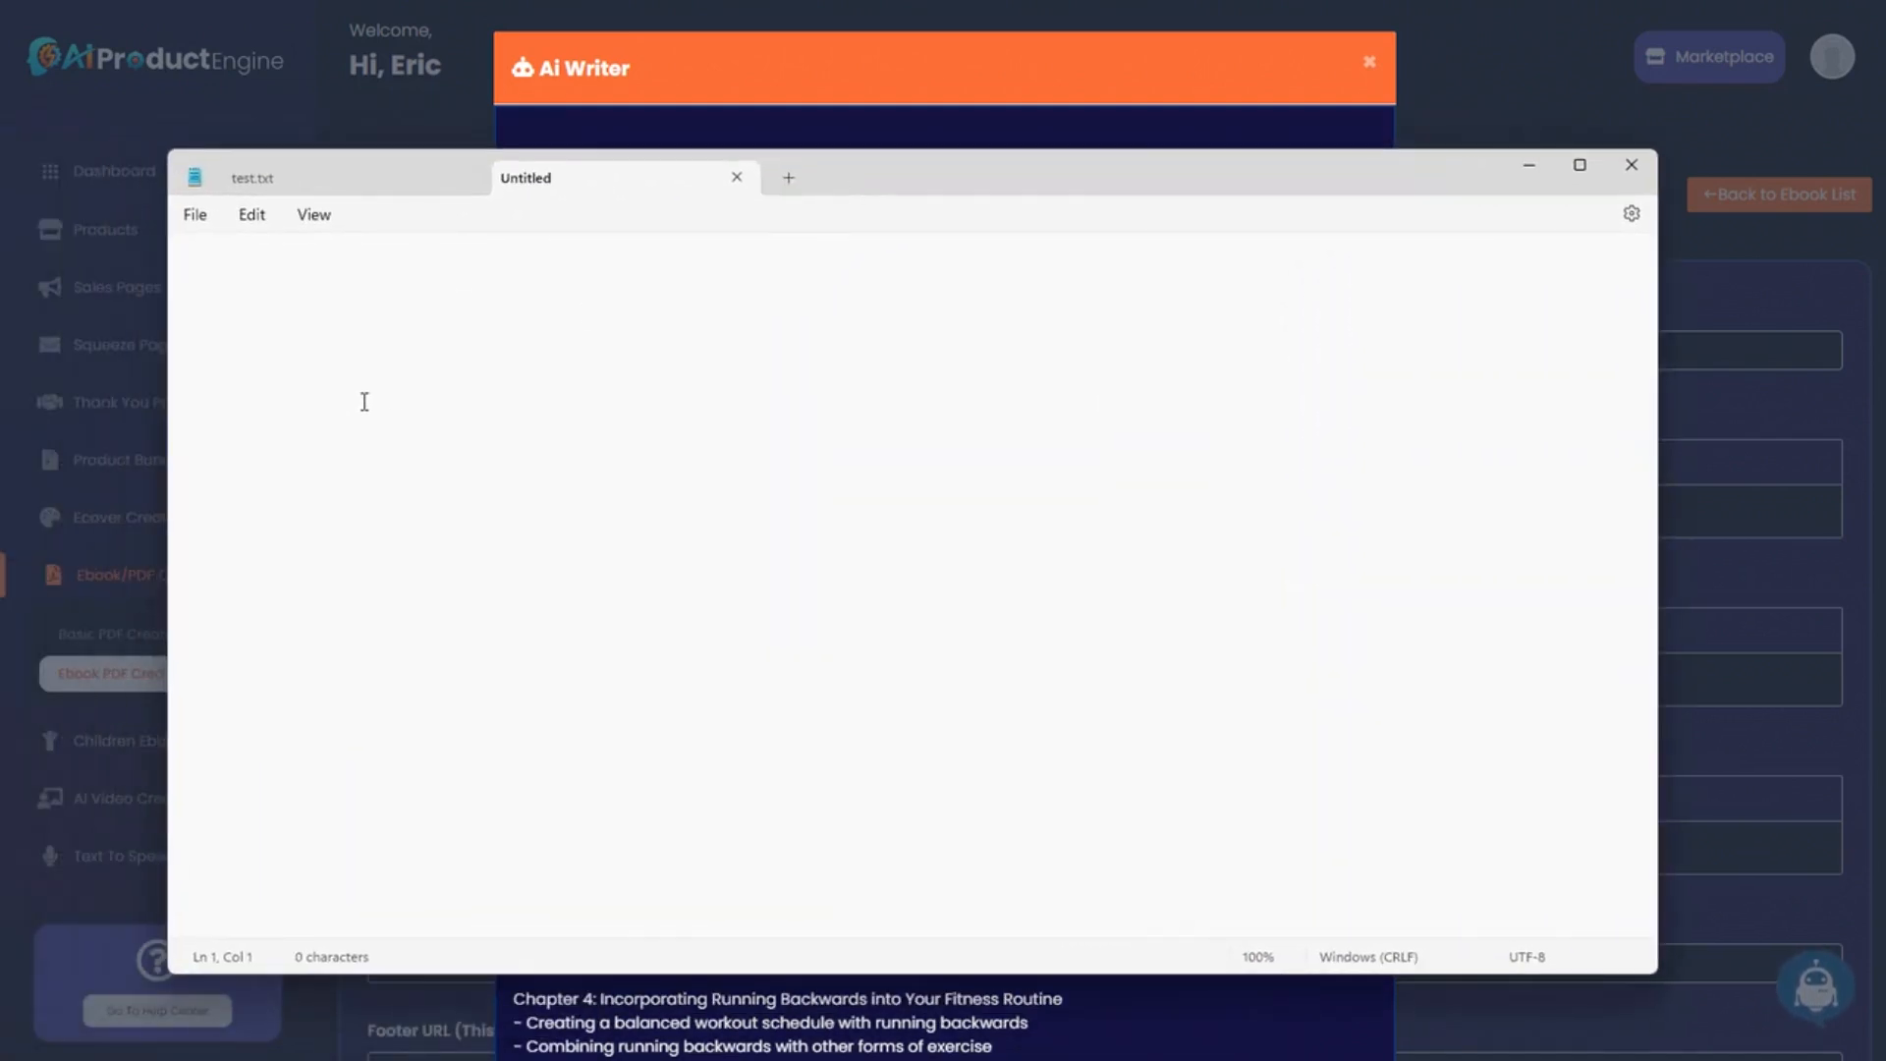
pyautogui.hotkey('ctrl', 'v')
pyautogui.scroll(4, 762, 627)
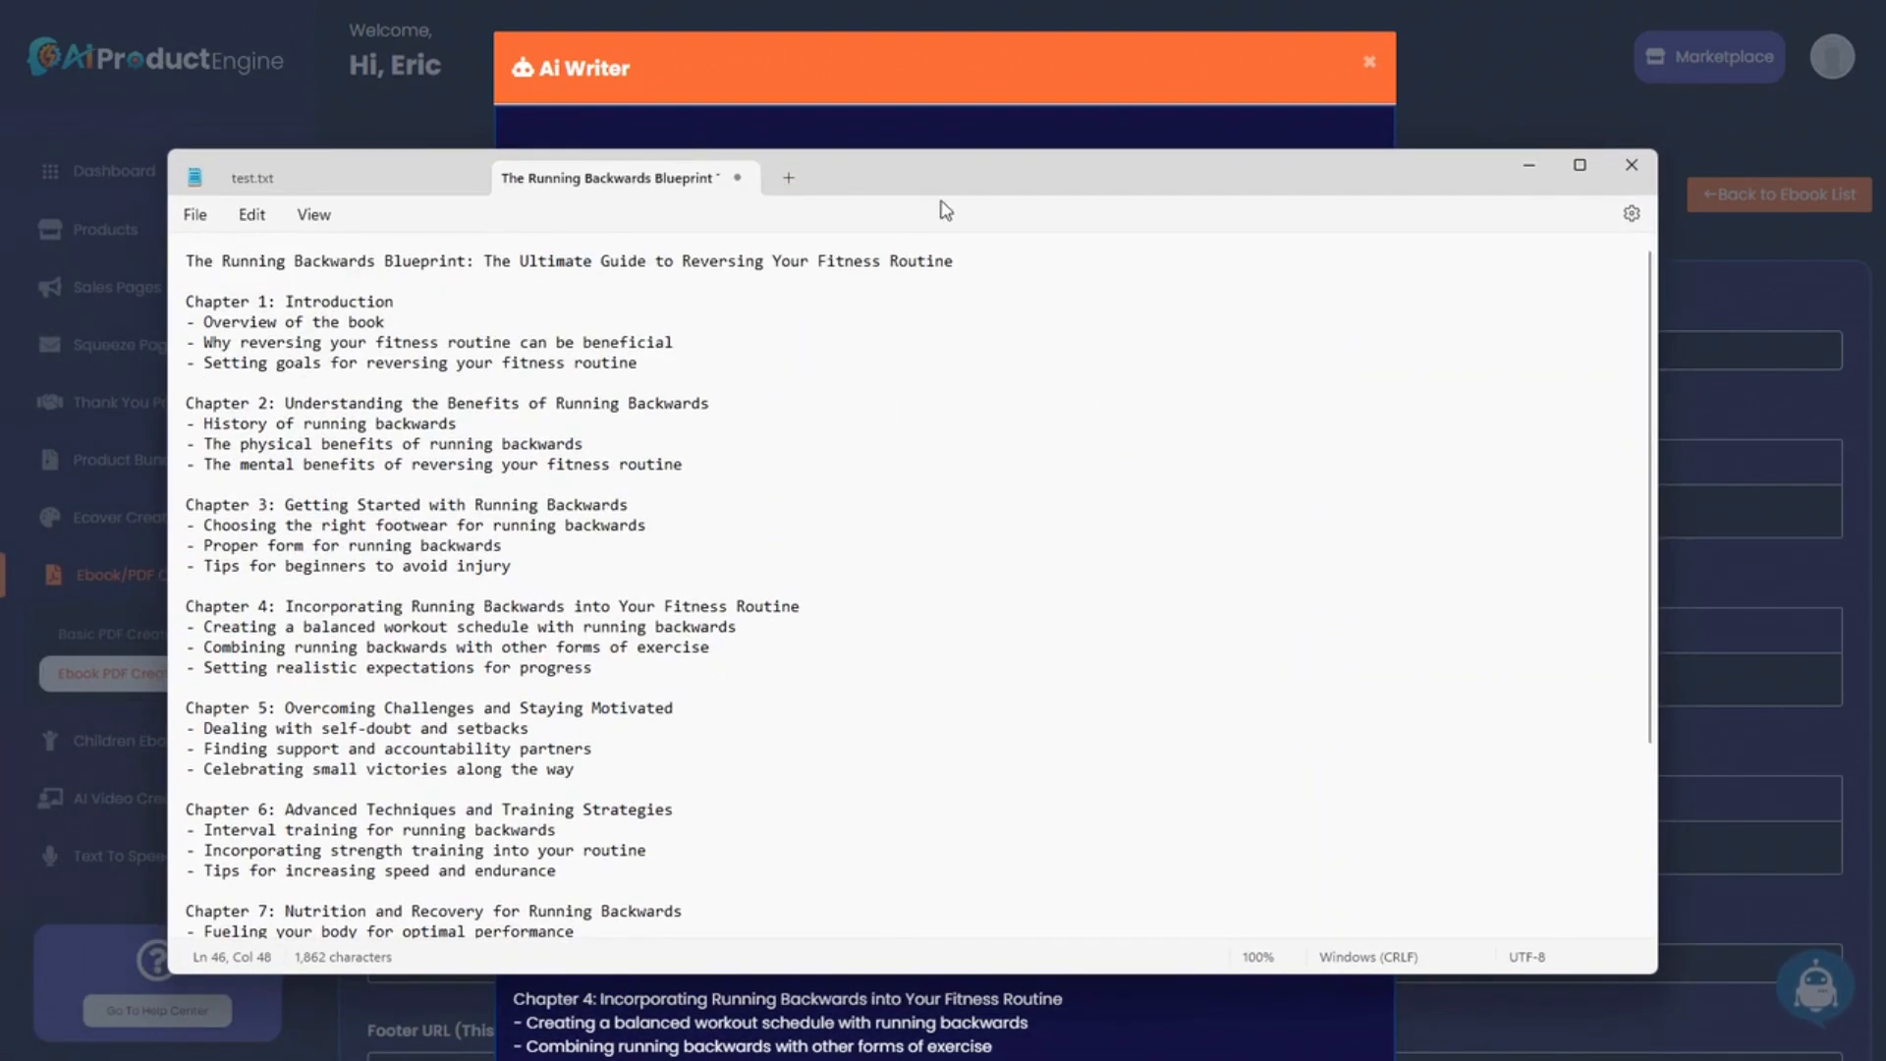
pyautogui.scroll(-4, 688, 506)
pyautogui.scroll(4, 716, 595)
pyautogui.moveTo(1107, 168); pyautogui.dragTo(0, 167)
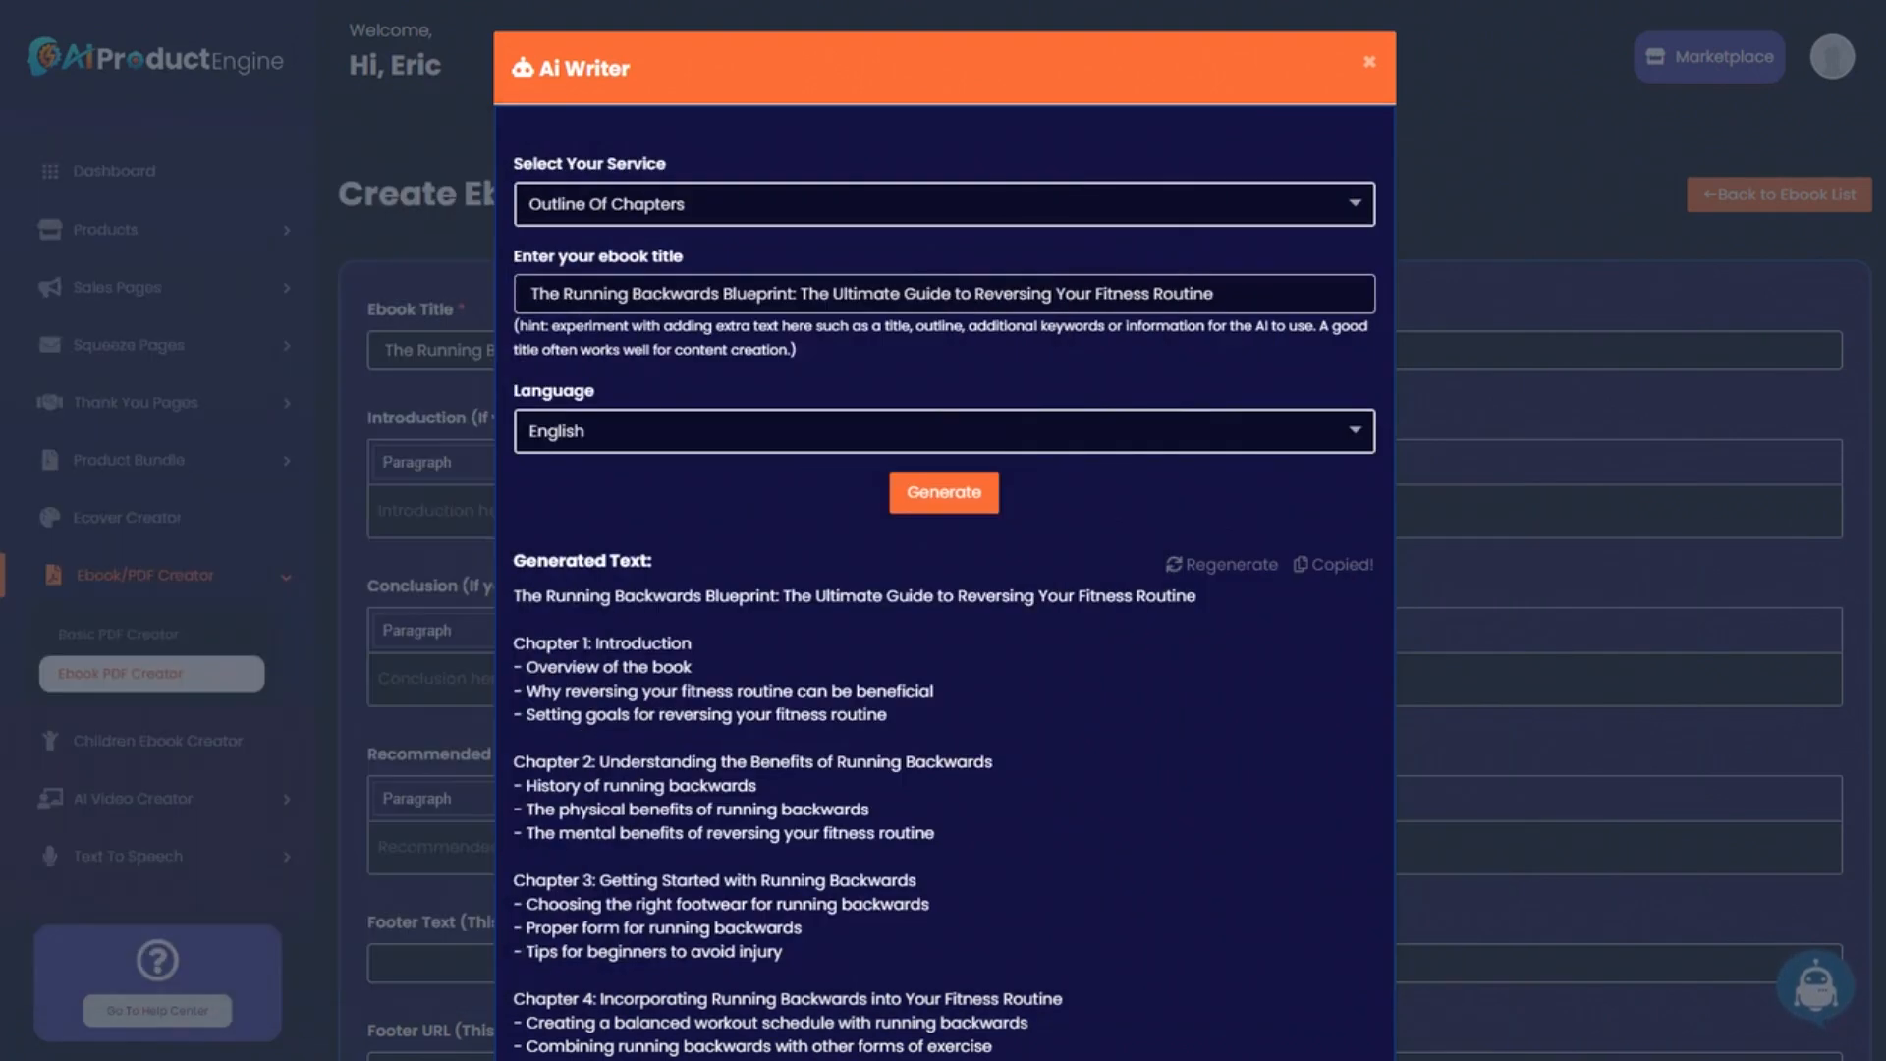
pyautogui.scroll(-5, 1036, 629)
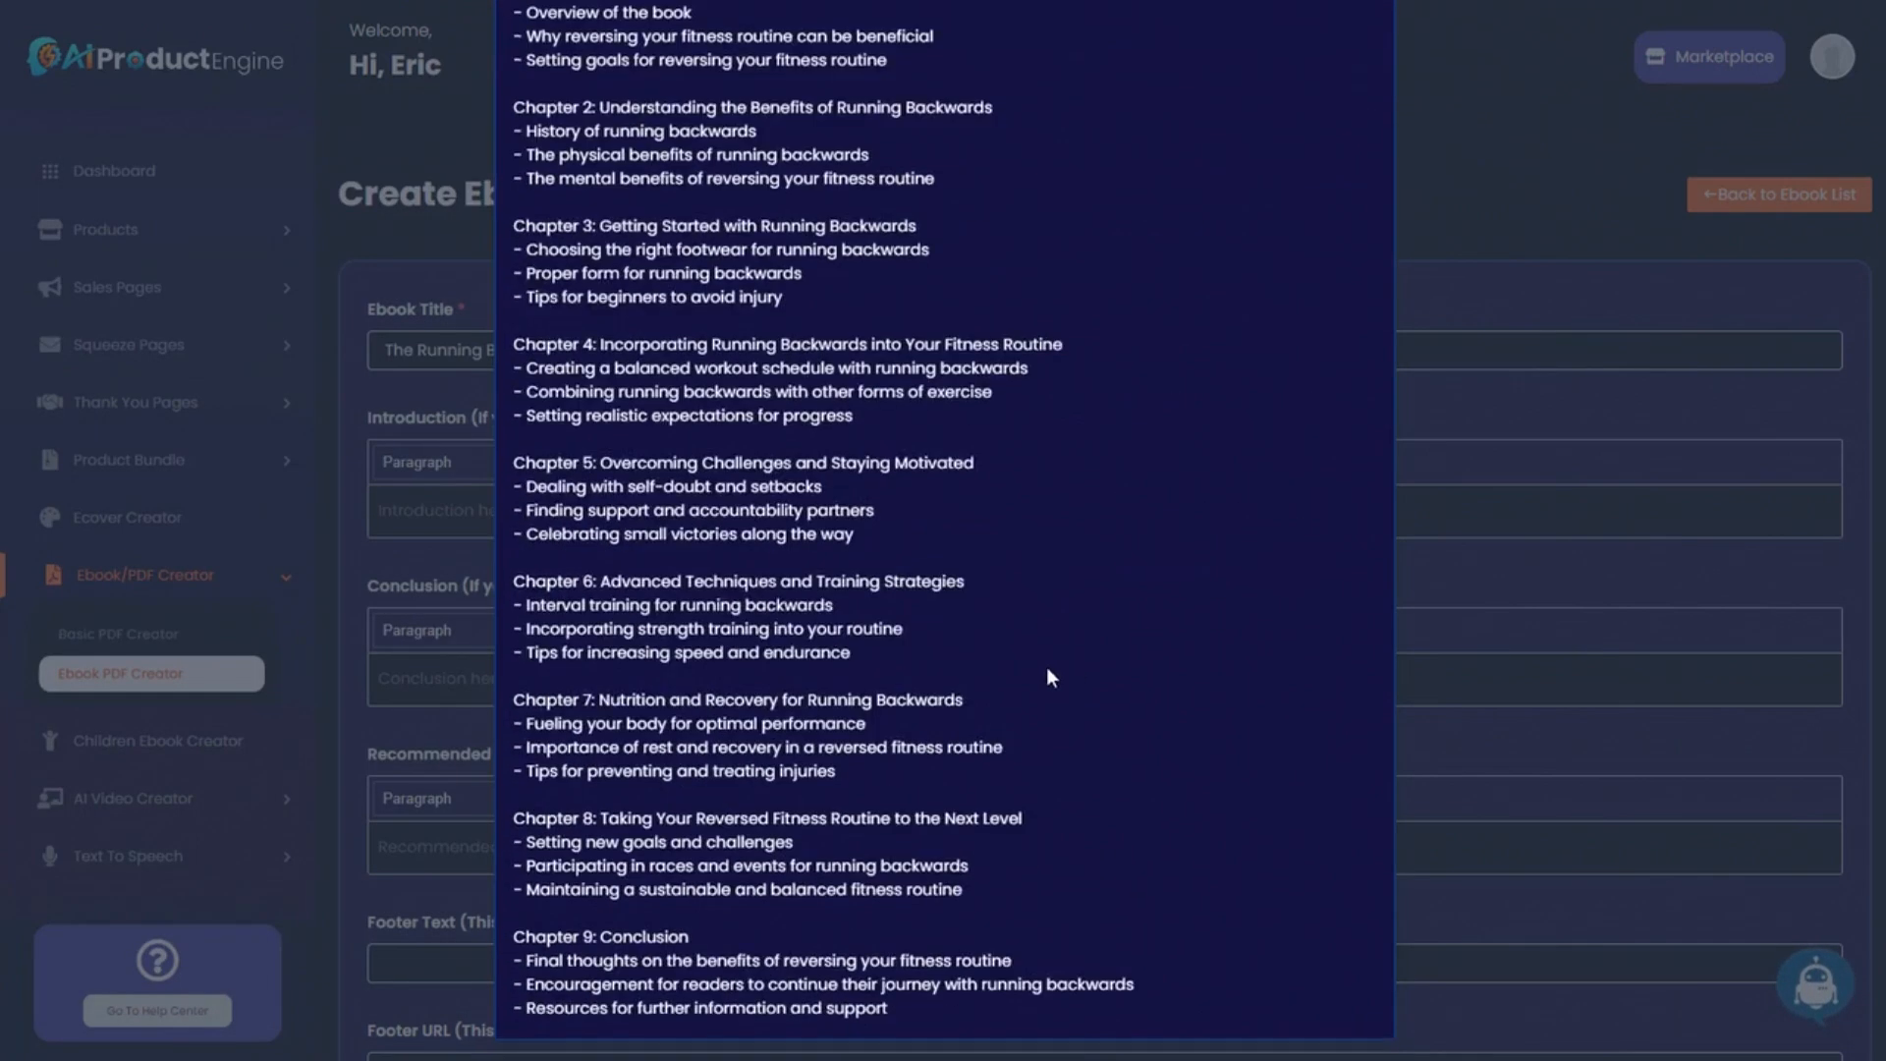
pyautogui.scroll(5, 1046, 668)
# Generate ten recommended running books with the Ebook Recommended Resources service and paste them into Recommended Resources.
pyautogui.click(1369, 63)
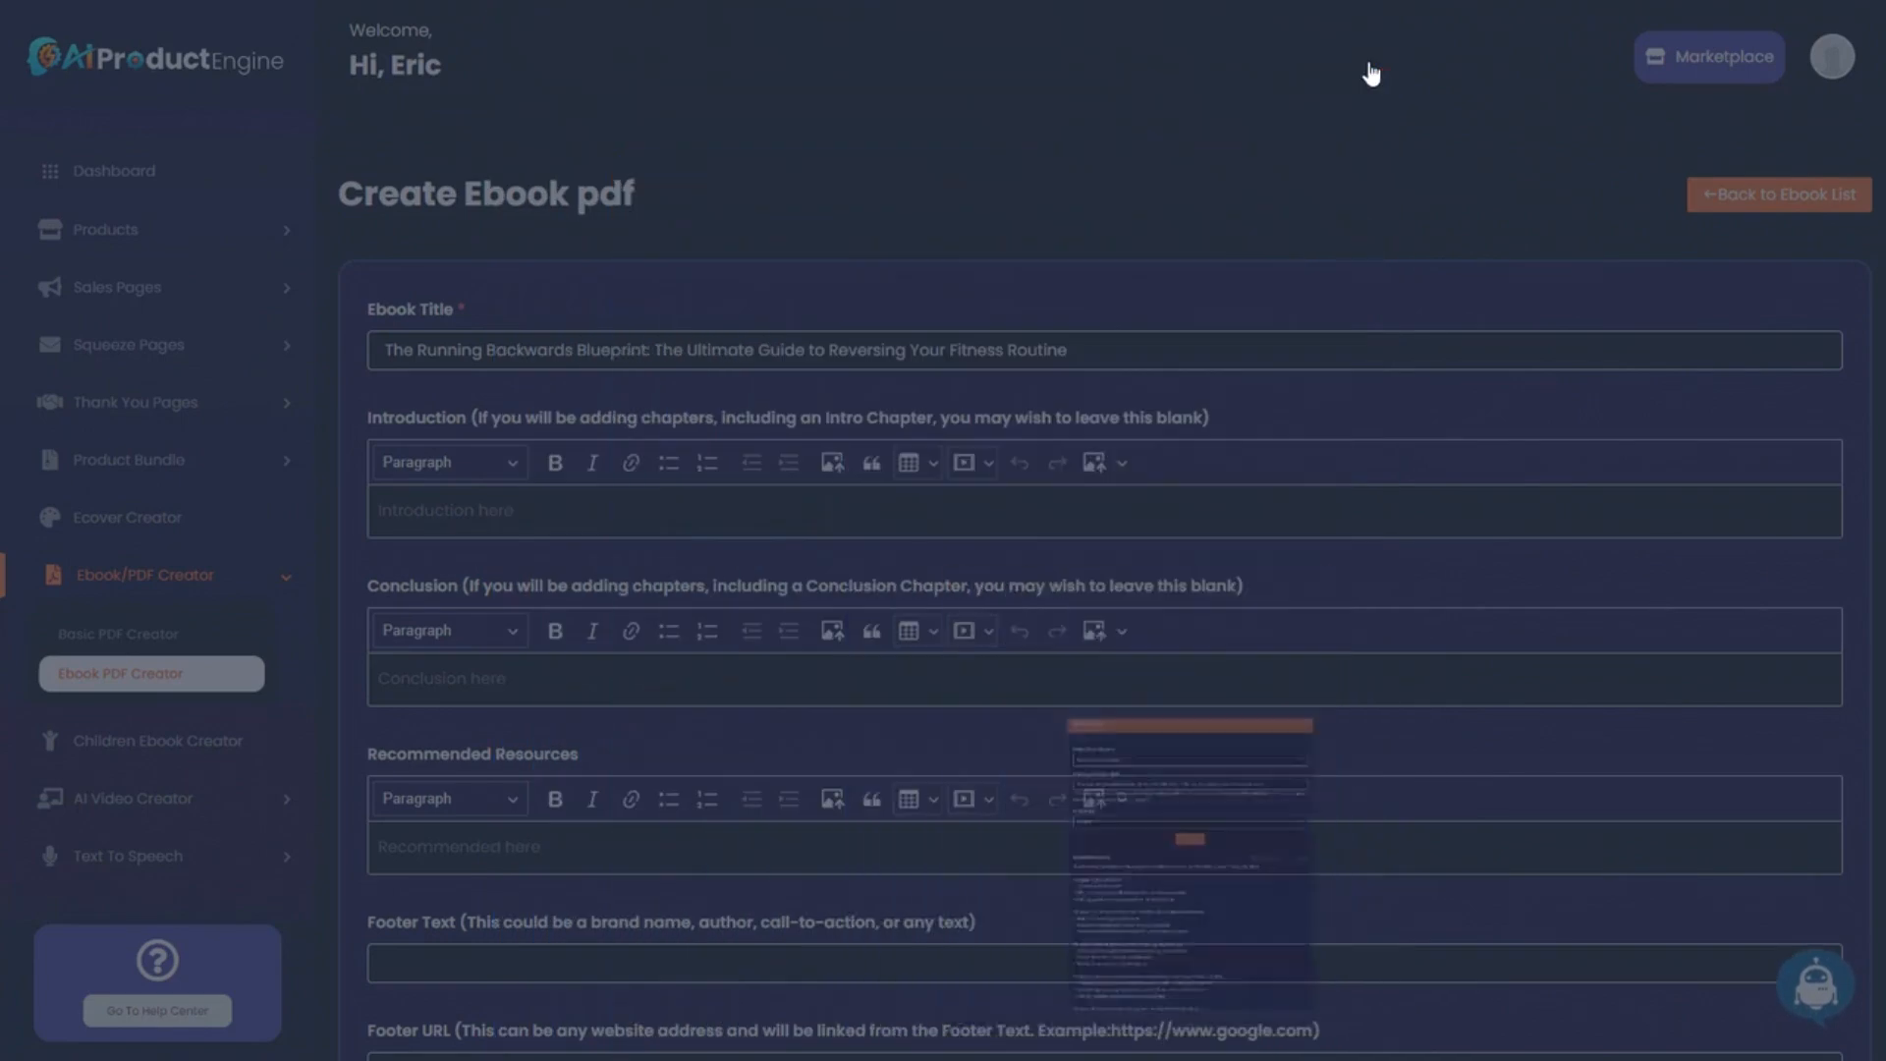
pyautogui.click(463, 526)
pyautogui.click(471, 688)
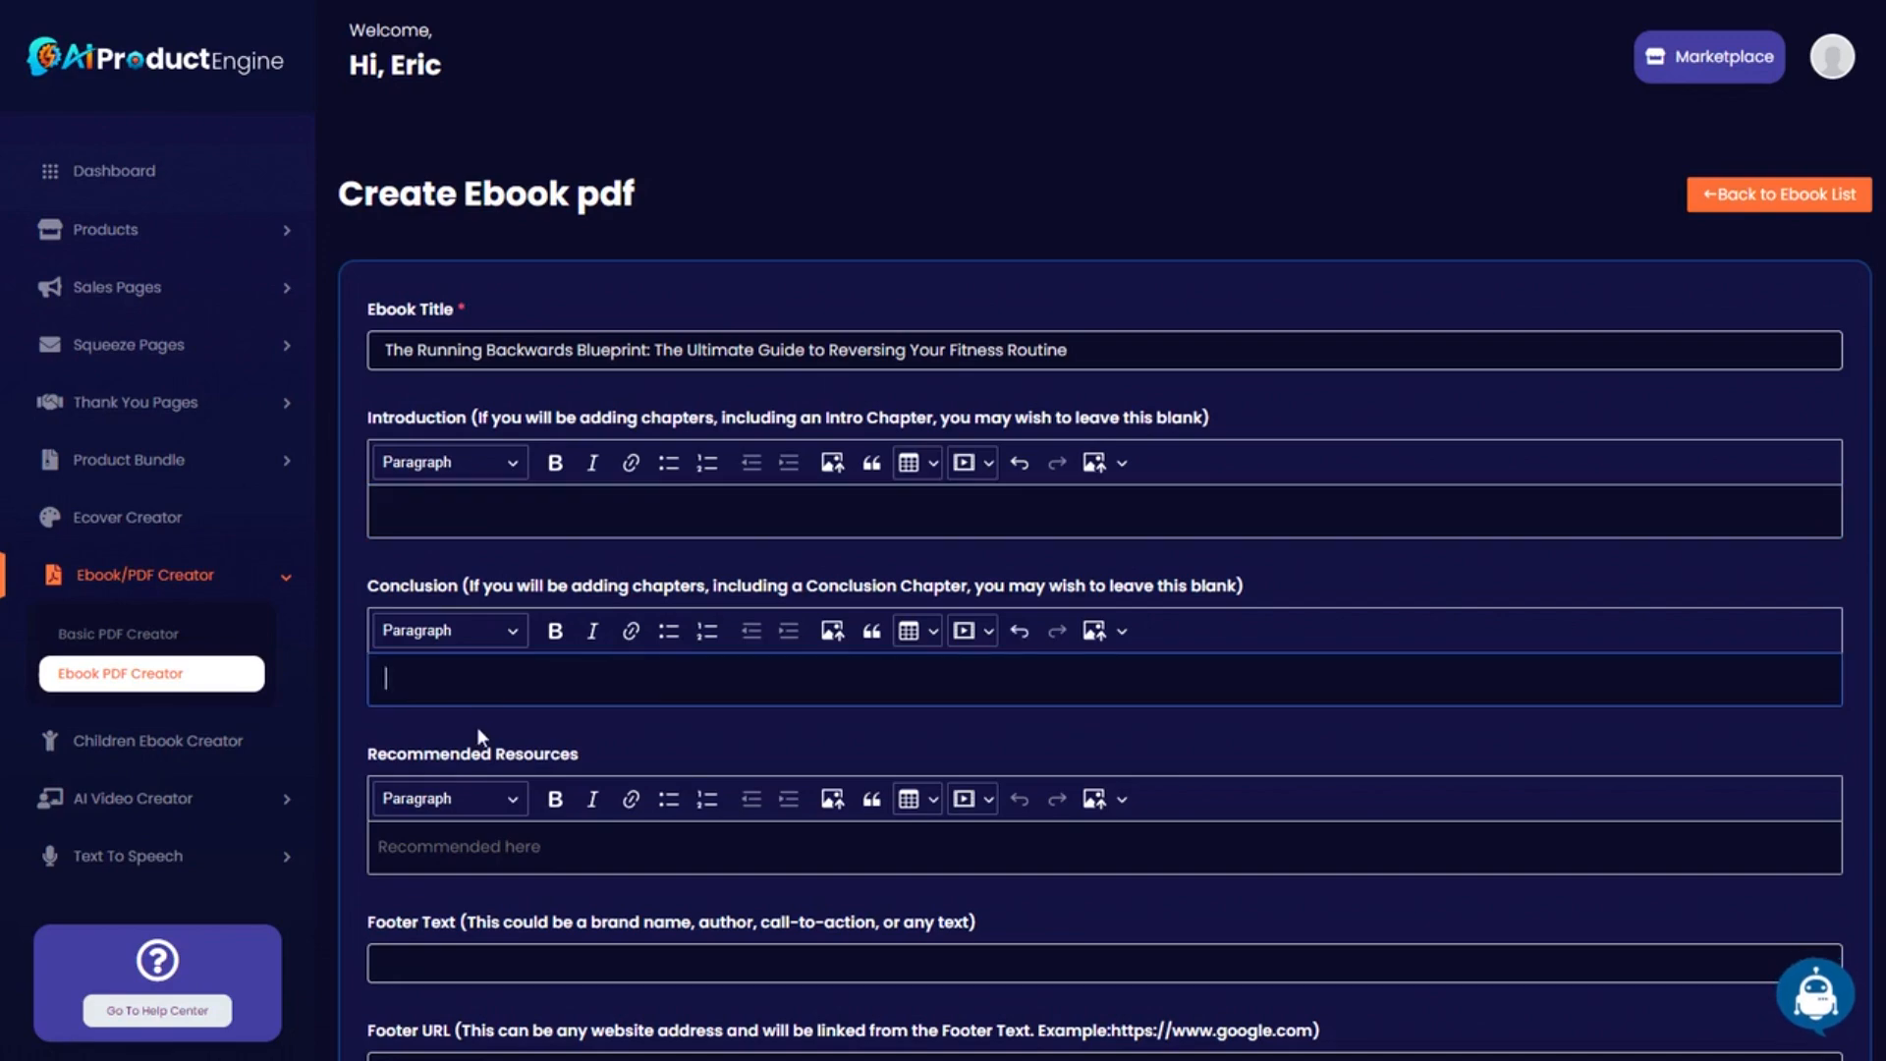
pyautogui.scroll(-5, 481, 716)
pyautogui.scroll(3, 504, 680)
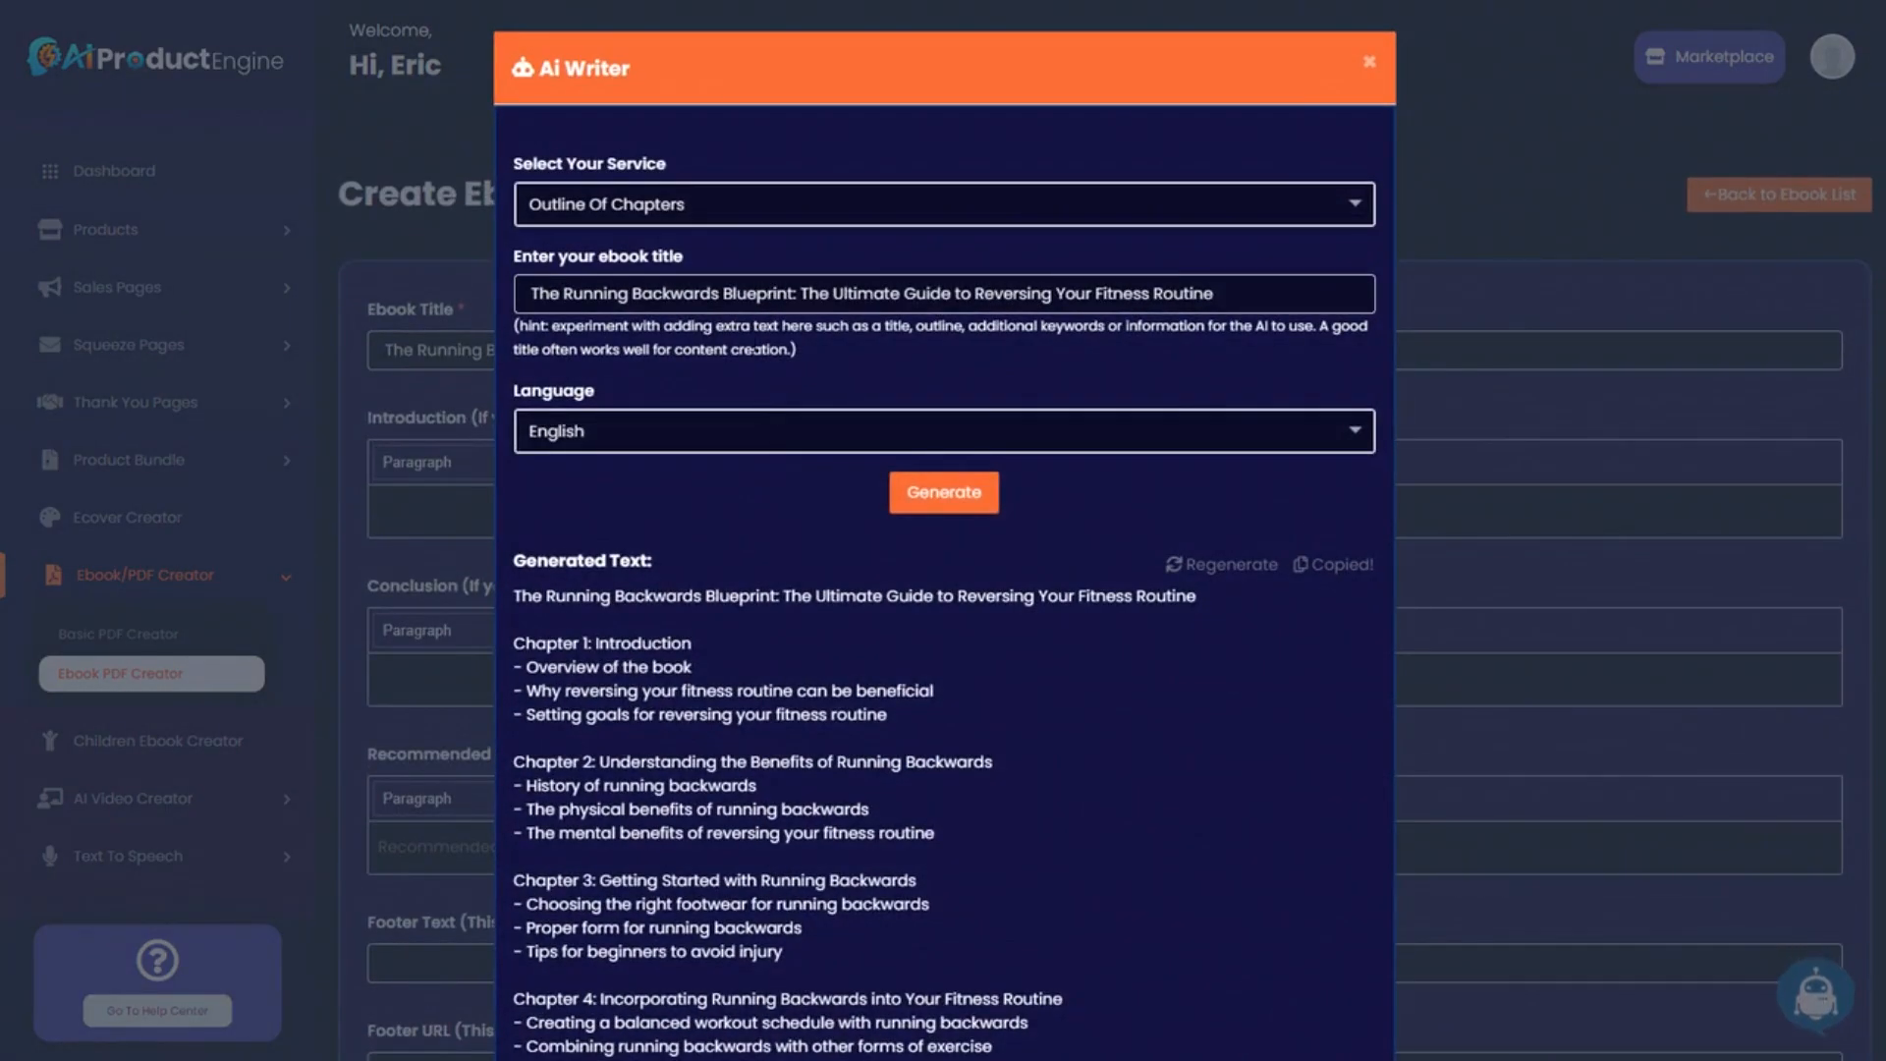
pyautogui.click(724, 201)
pyautogui.scroll(-1, 703, 462)
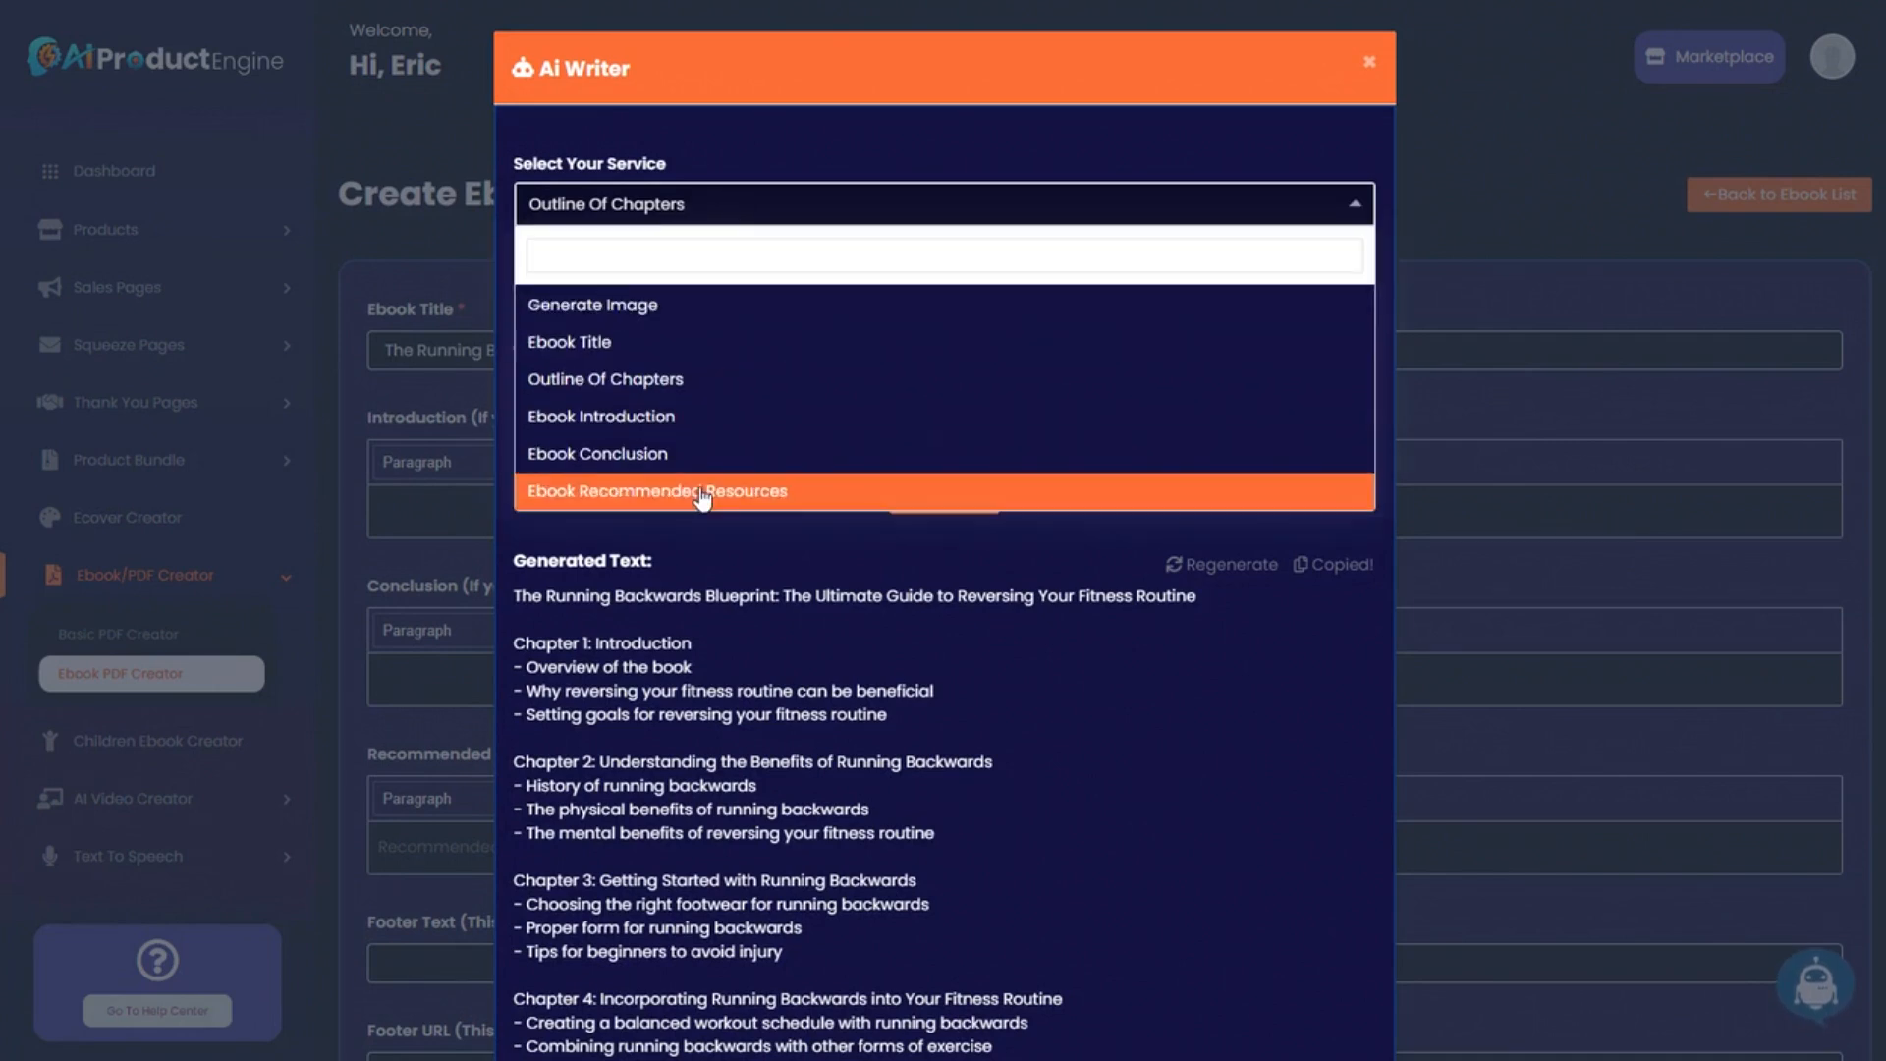
pyautogui.click(698, 486)
pyautogui.click(933, 503)
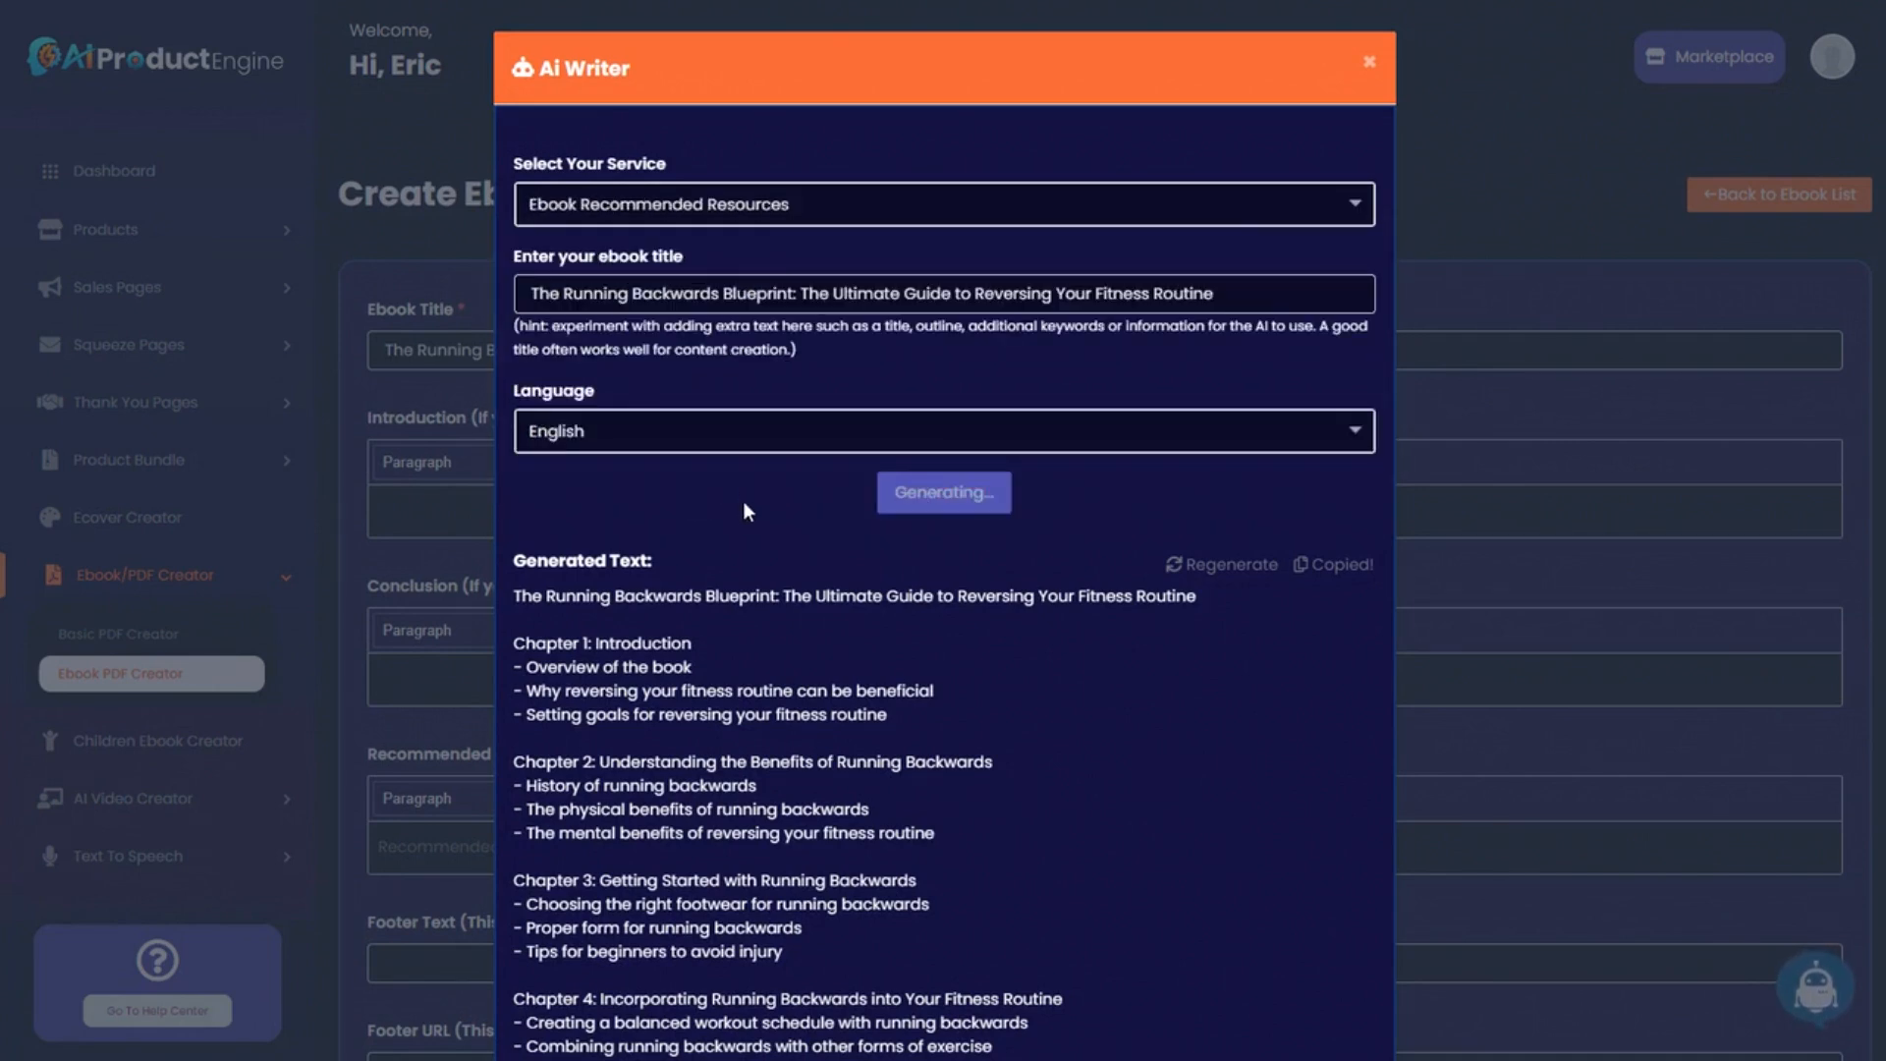
pyautogui.click(1336, 565)
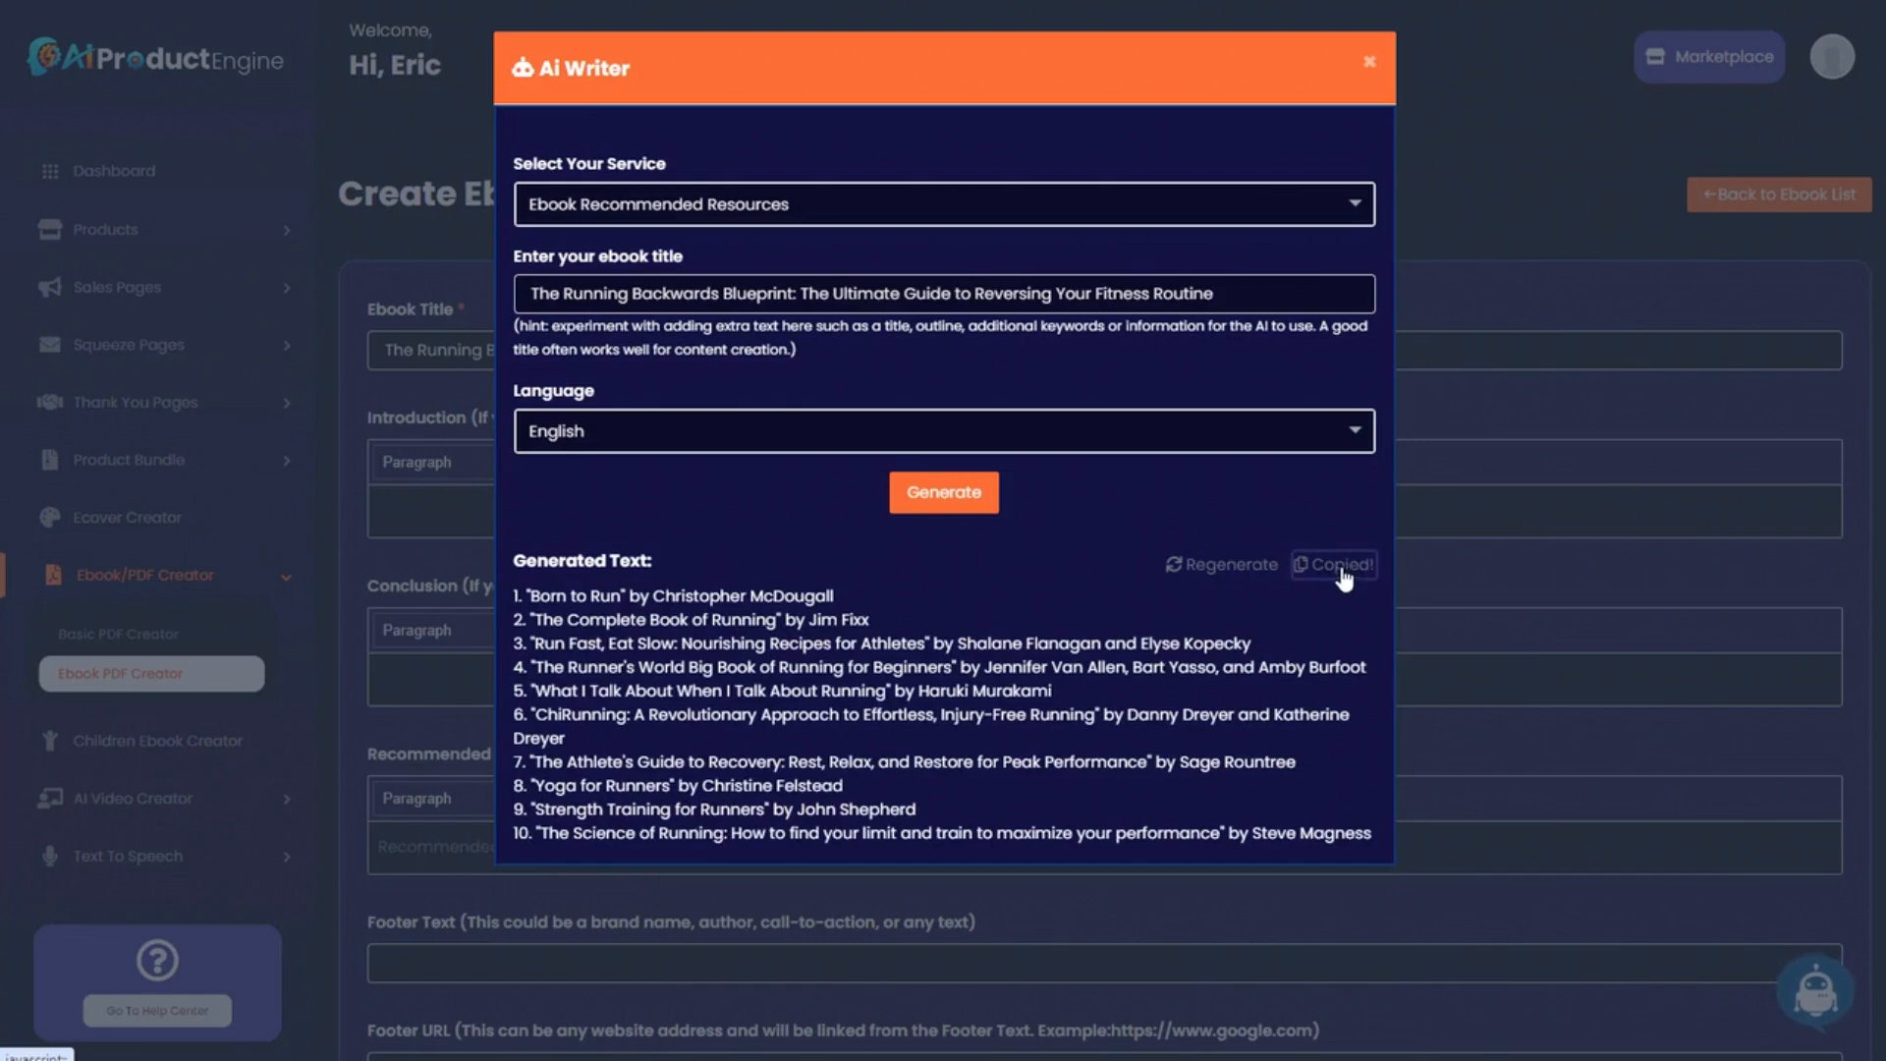
pyautogui.click(1368, 71)
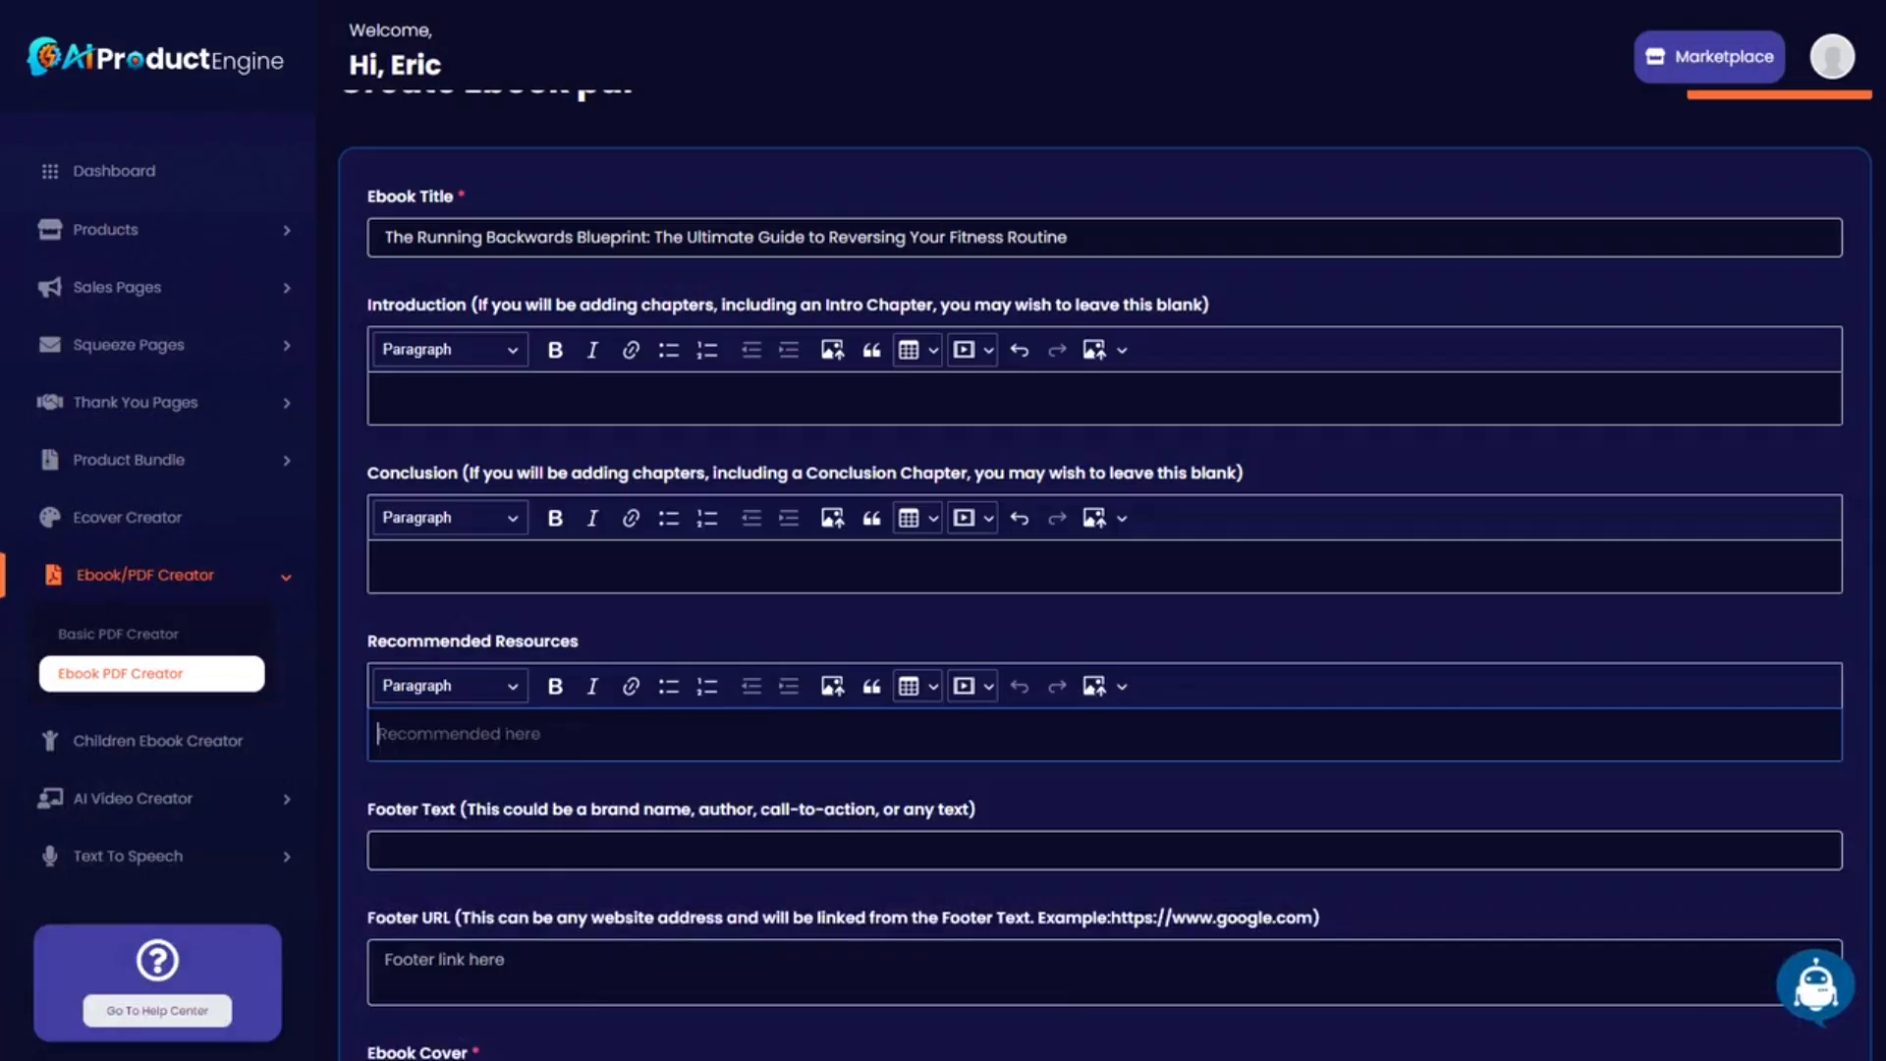
pyautogui.hotkey('ctrl', 'v')
# Move down the form to the Footer URL field.
pyautogui.scroll(-5, 1105, 589)
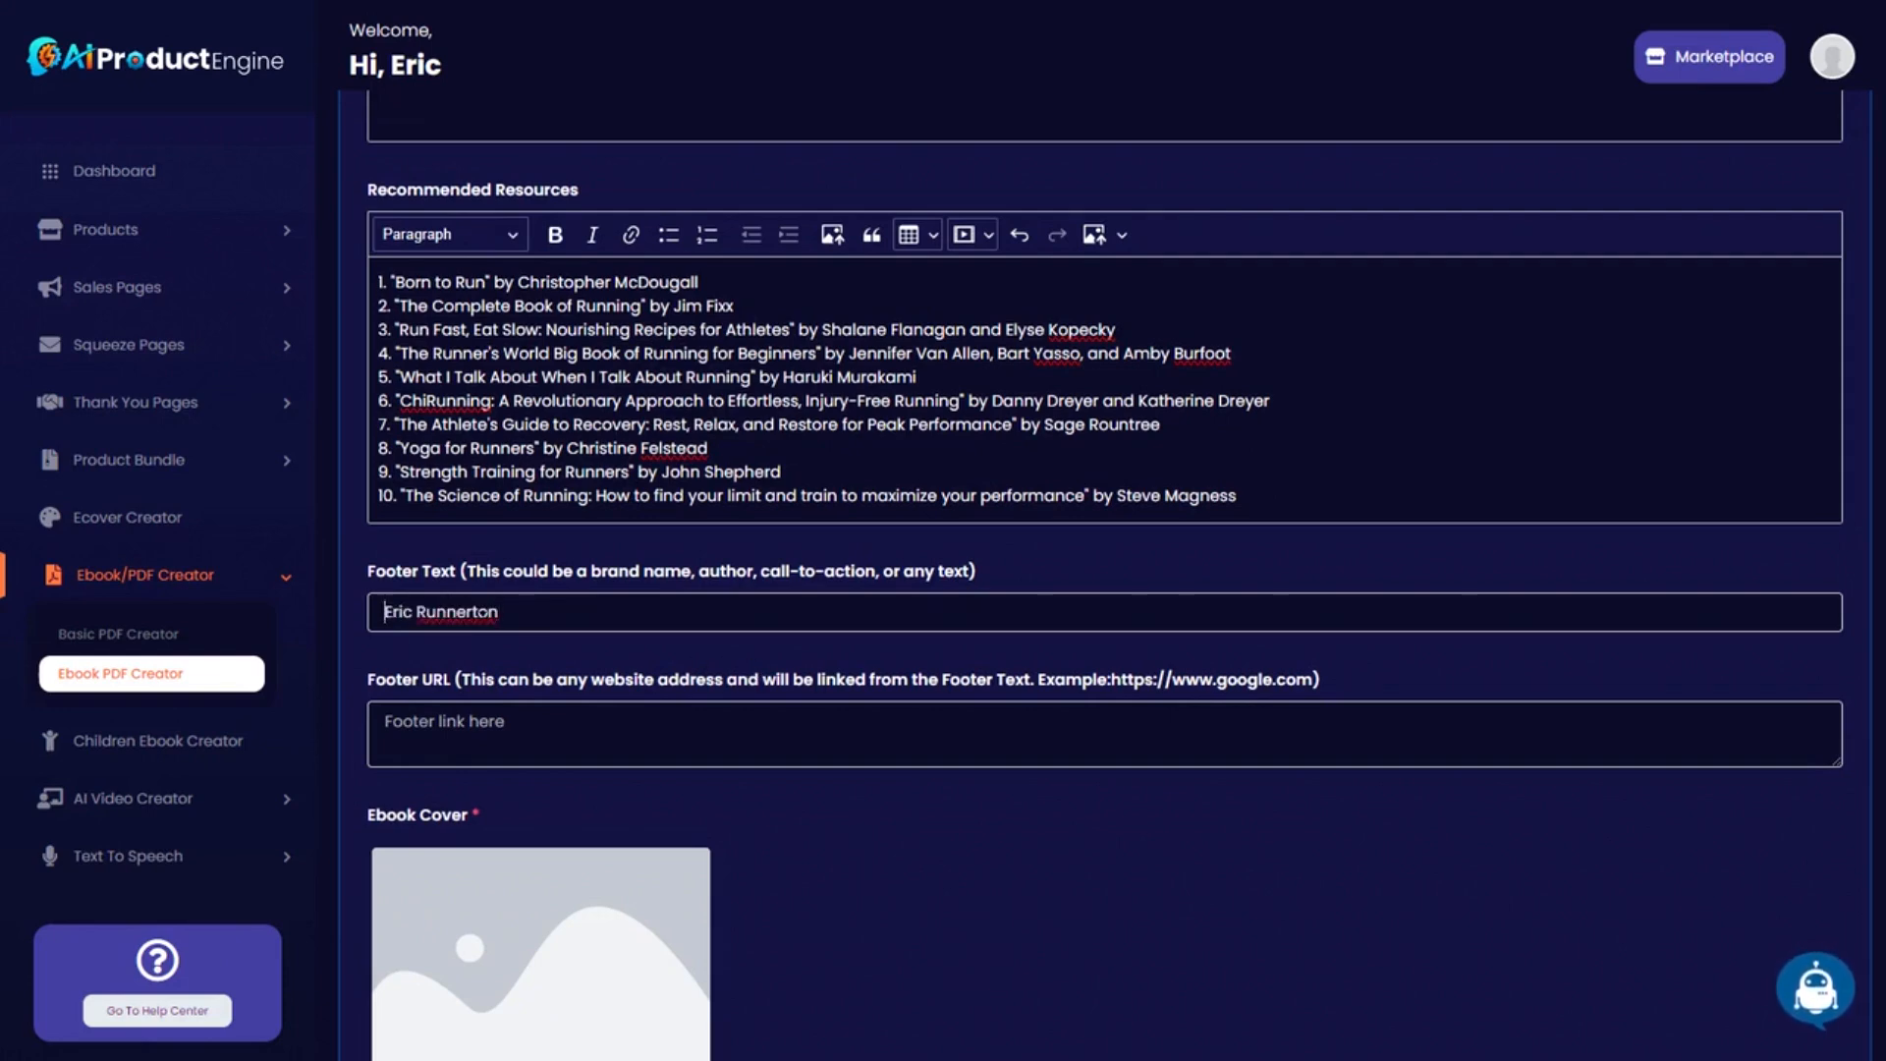
pyautogui.click(587, 729)
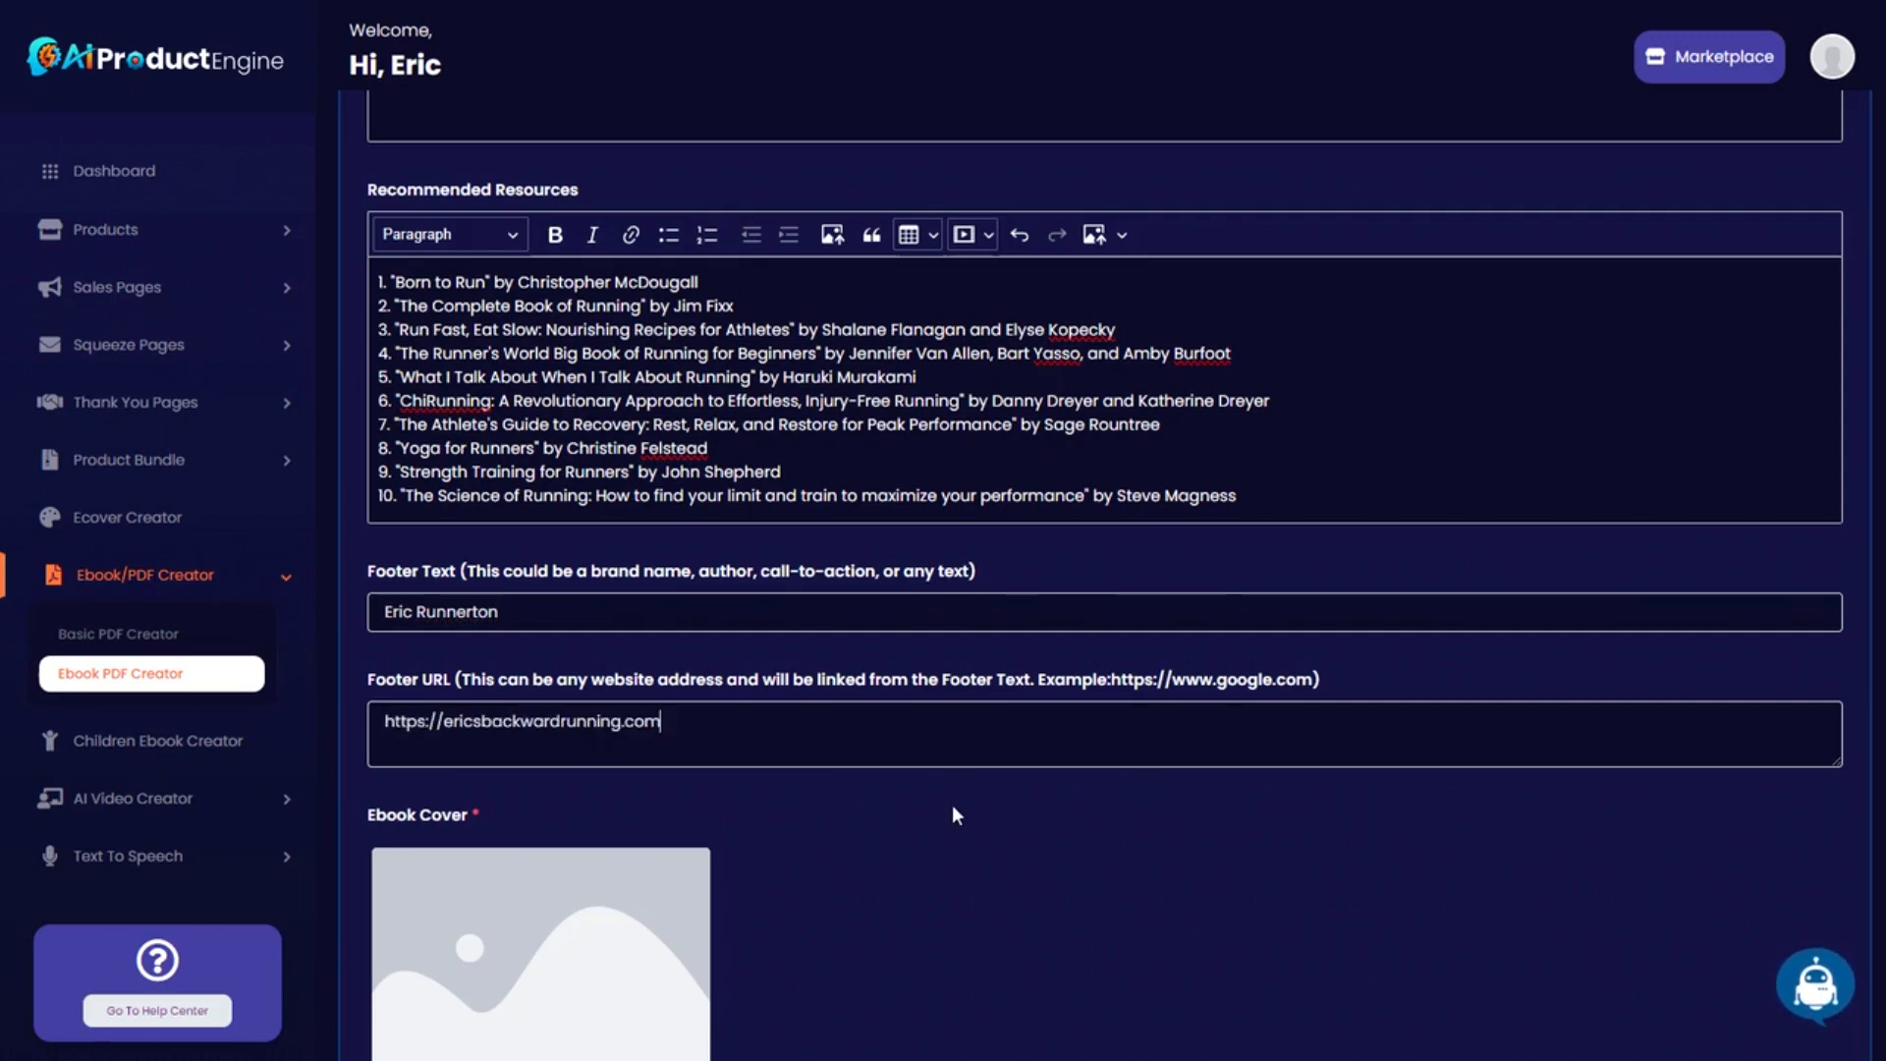
pyautogui.scroll(-4, 953, 805)
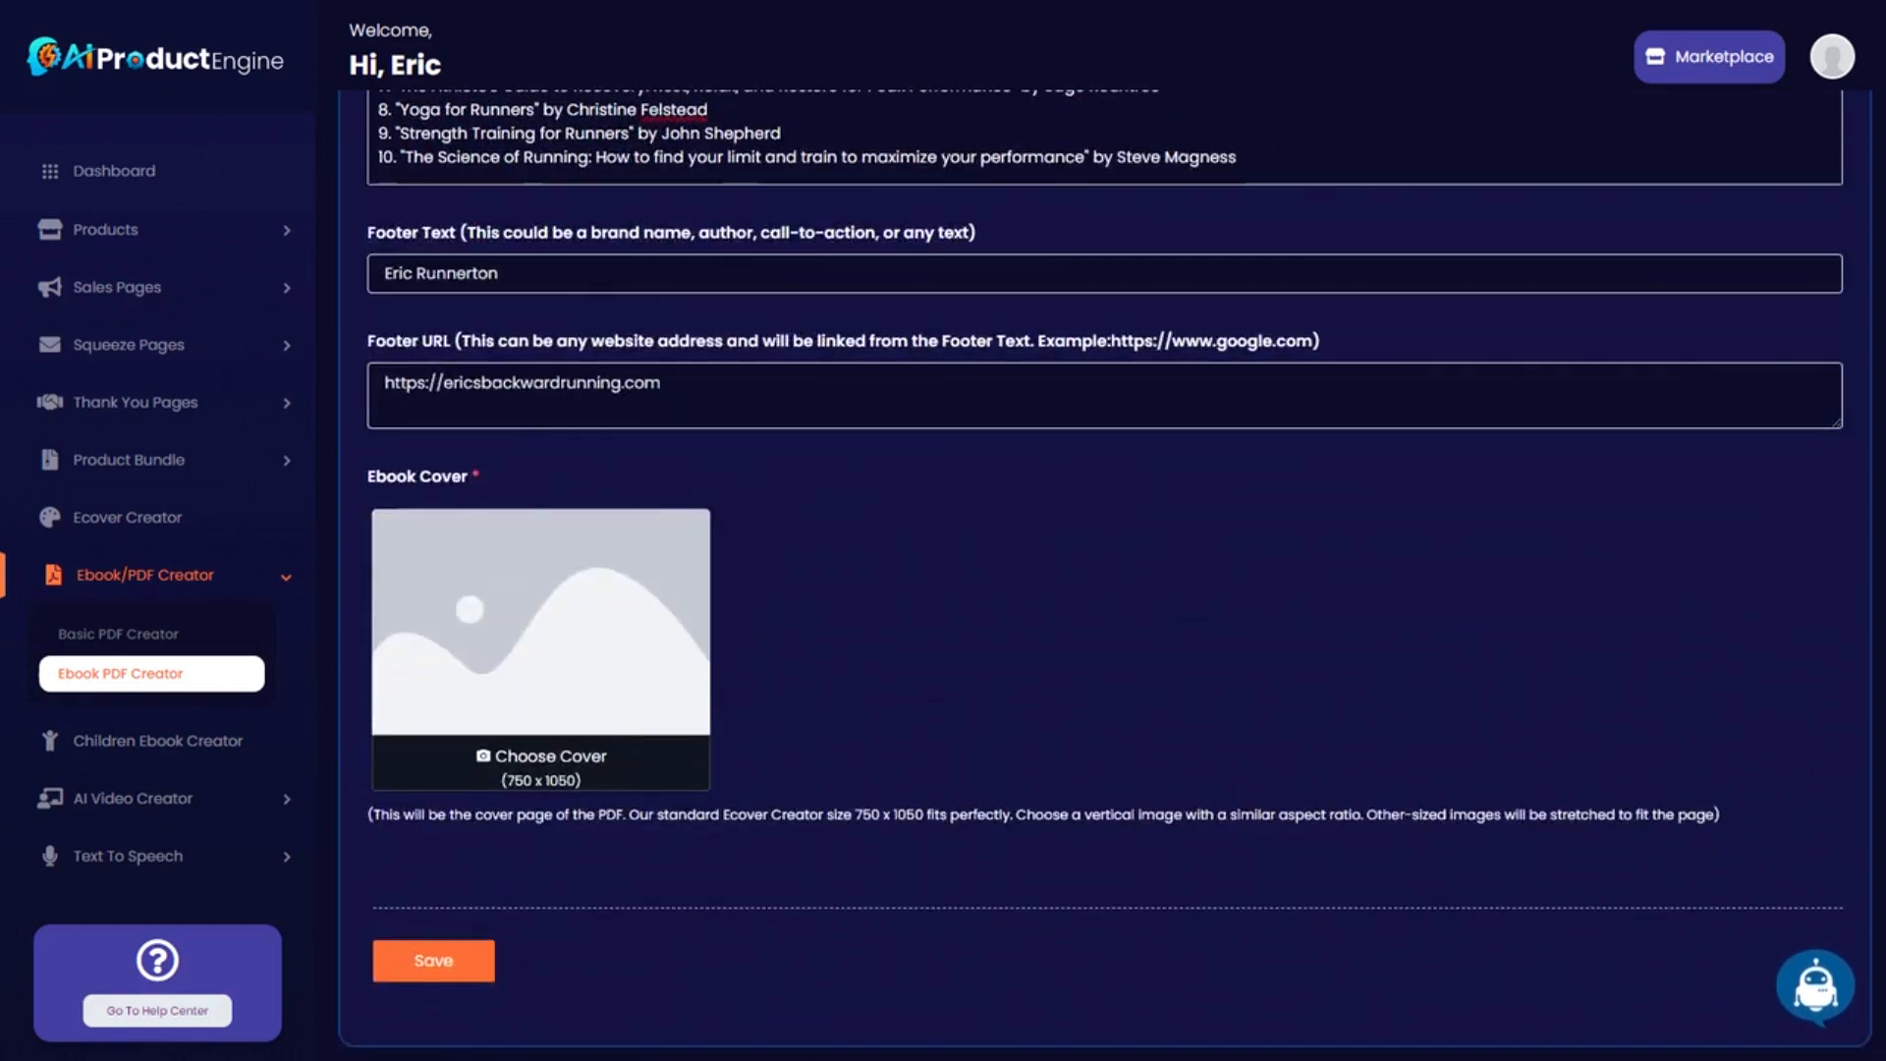
pyautogui.scroll(10, 1012, 727)
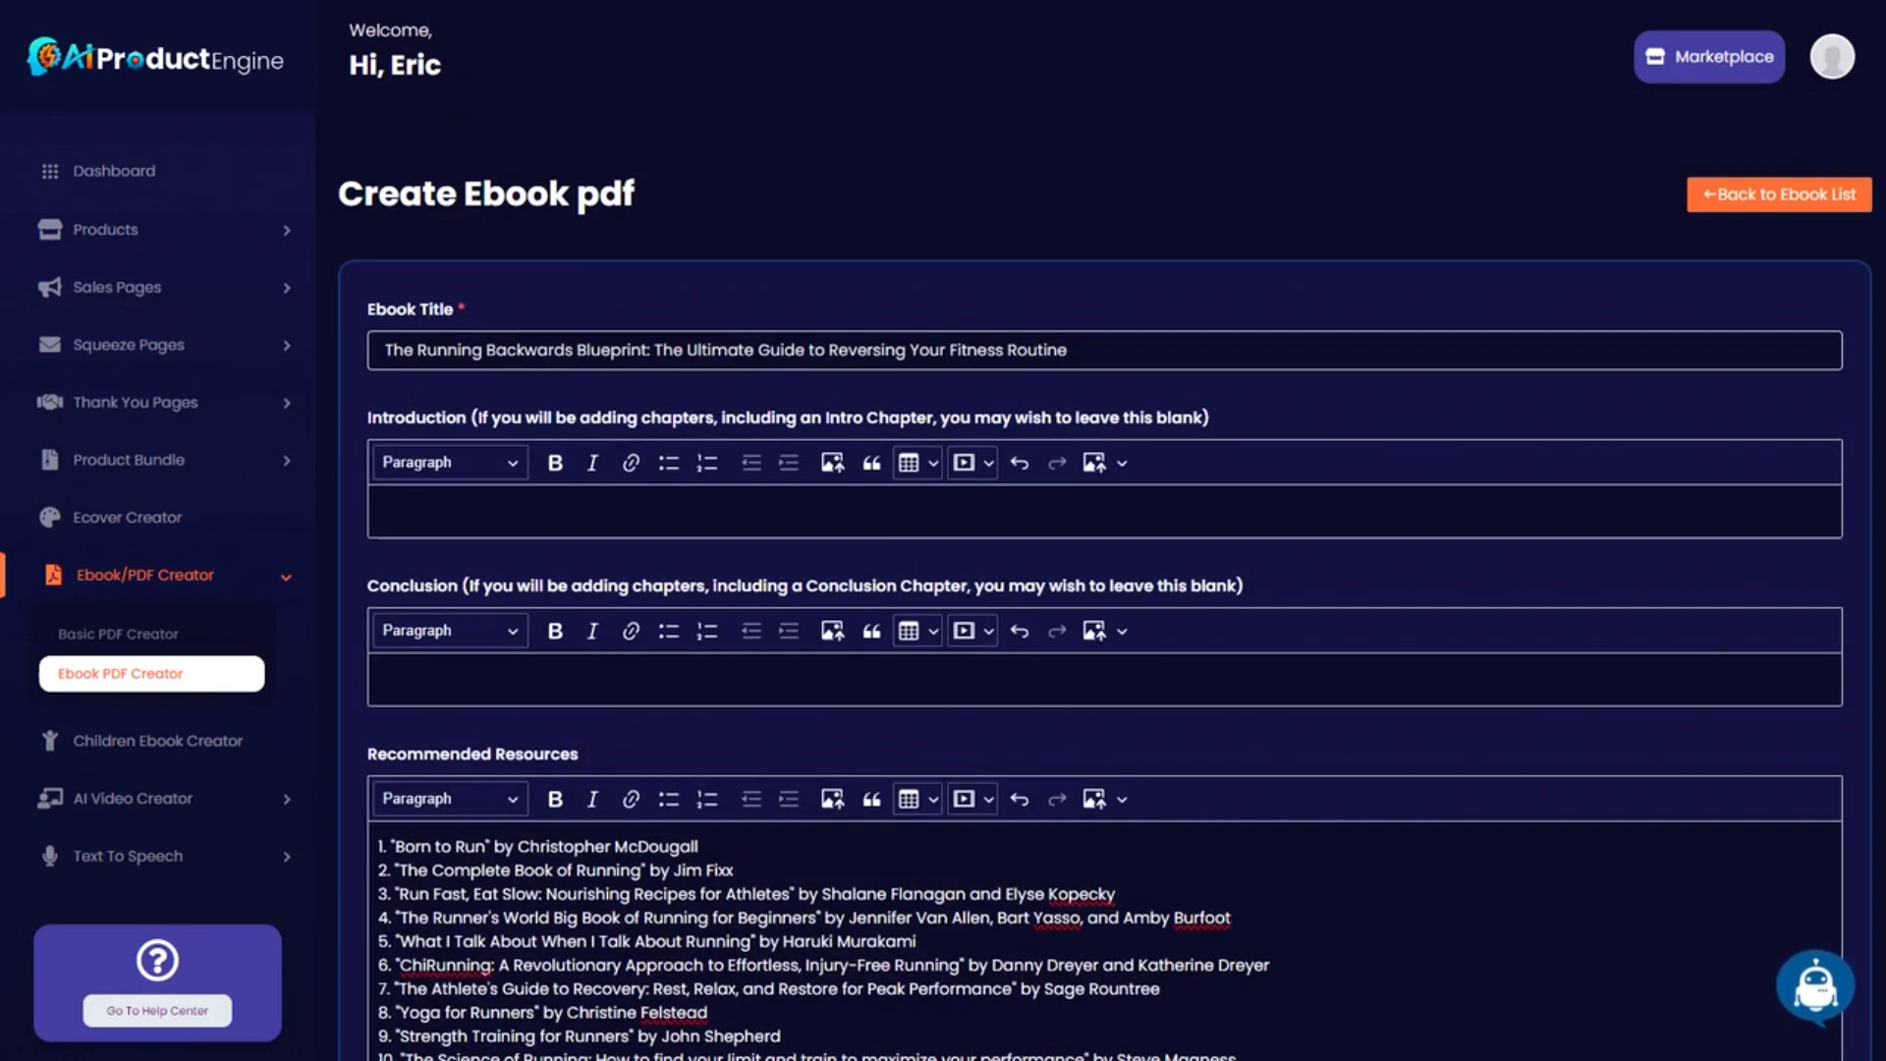
# Replace the cover's top text with 'The Running Backwards Blueprint:' and shrink its font size to fit.
pyautogui.moveTo(1073, 350); pyautogui.dragTo(328, 343)
pyautogui.click(566, 350)
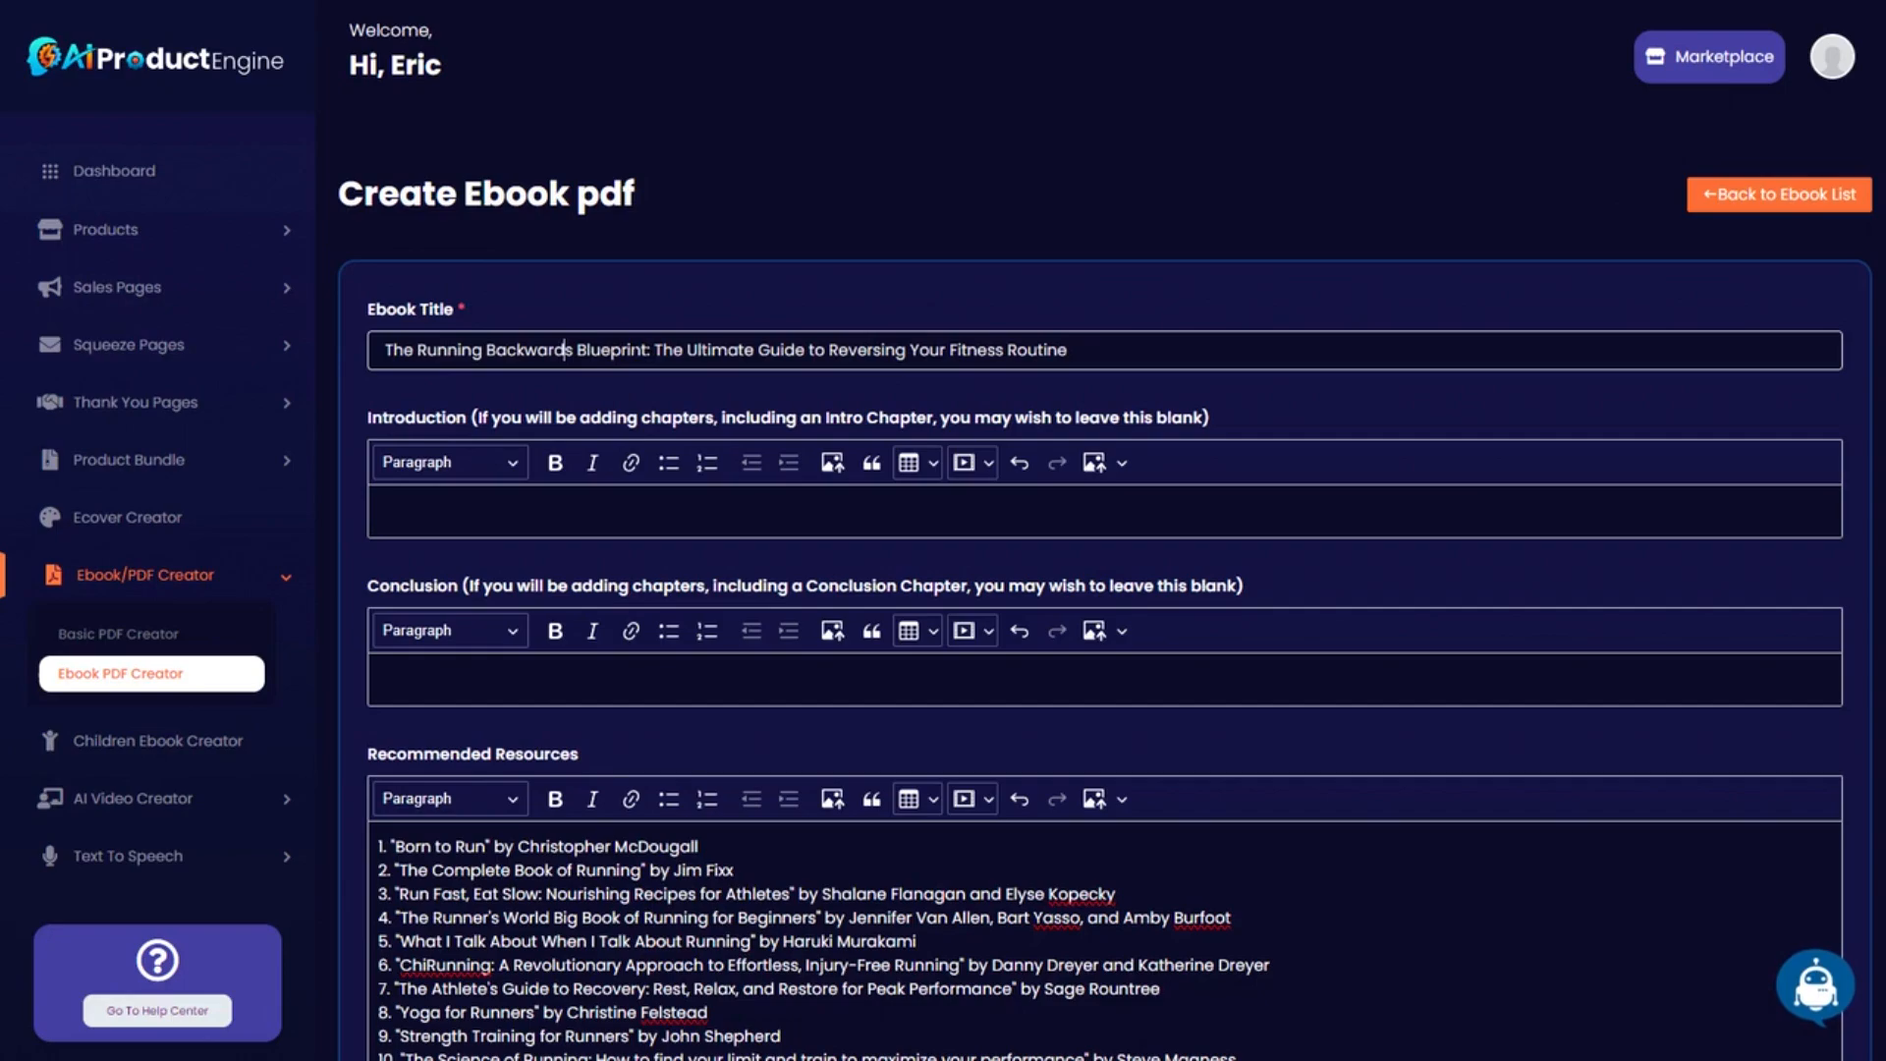
pyautogui.moveTo(654, 350); pyautogui.dragTo(321, 347)
pyautogui.hotkey('ctrl', 'c')
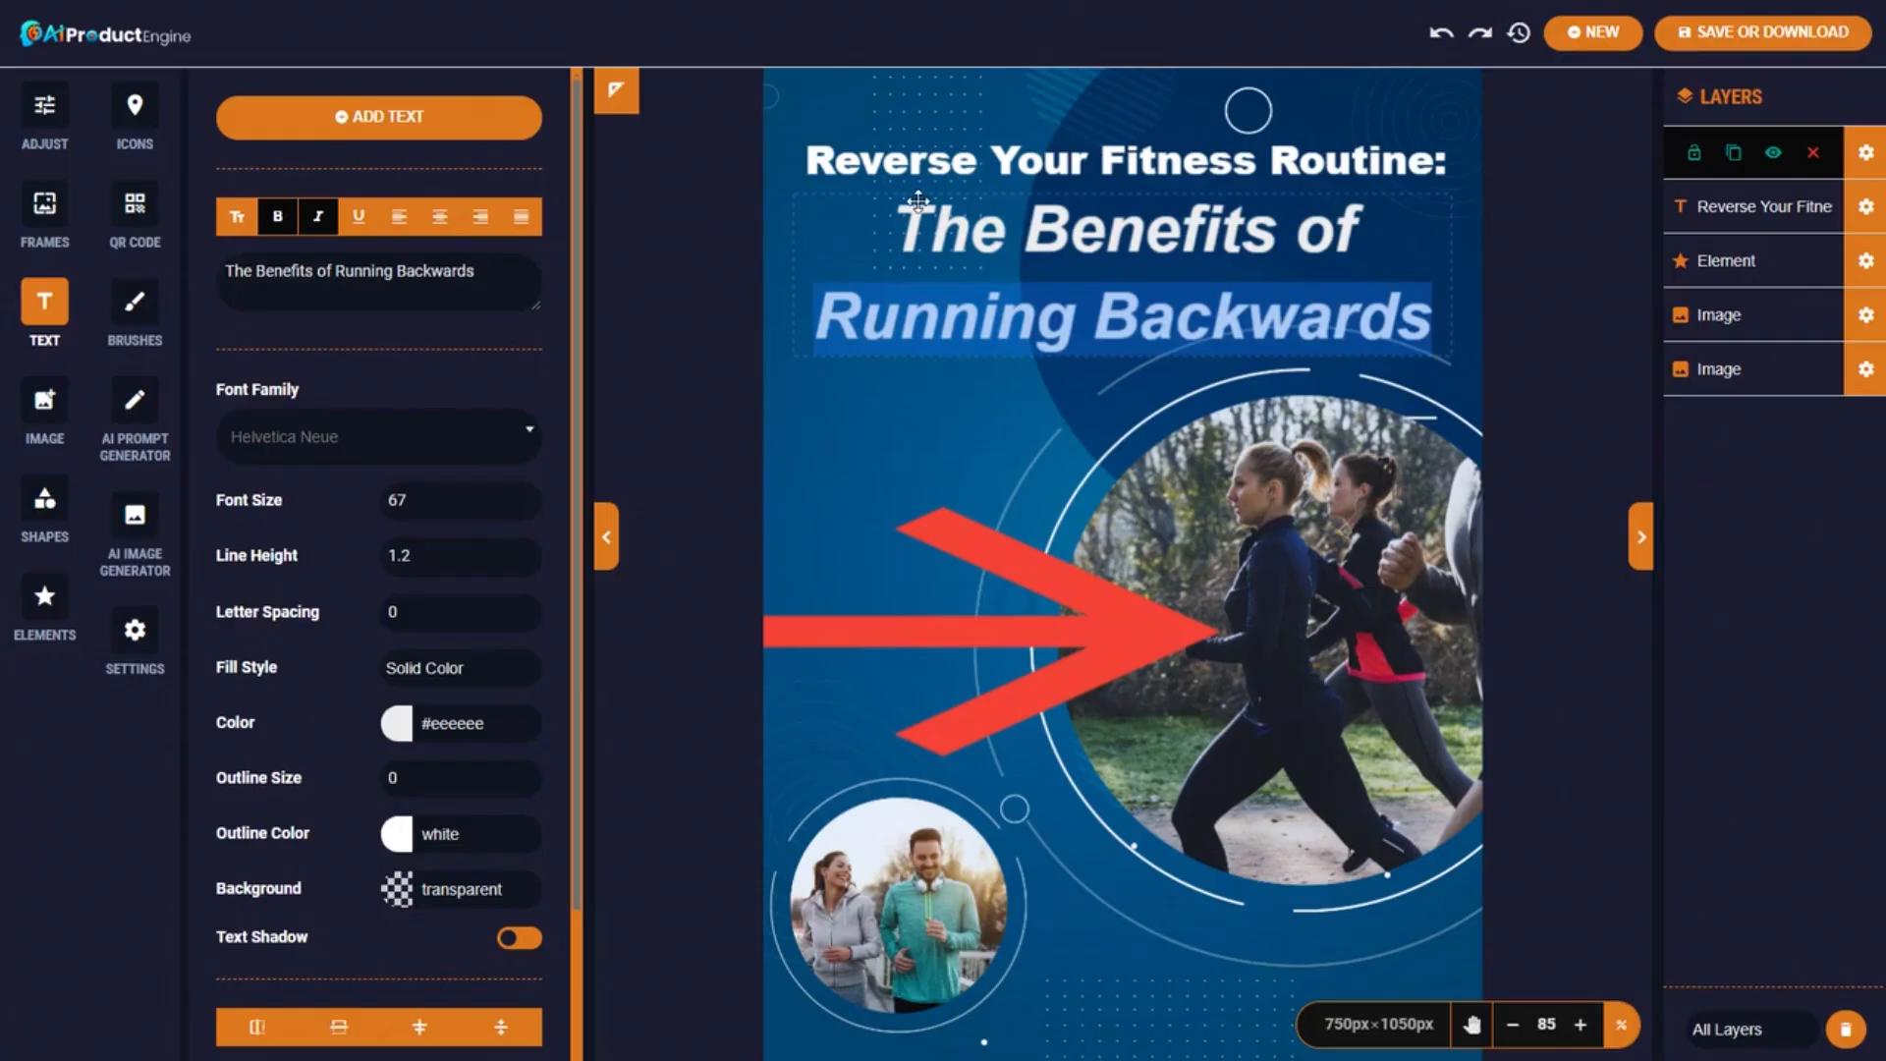
pyautogui.click(1025, 164)
pyautogui.doubleClick(1025, 164)
pyautogui.hotkey('ctrl', 'a')
pyautogui.hotkey('ctrl', 'v')
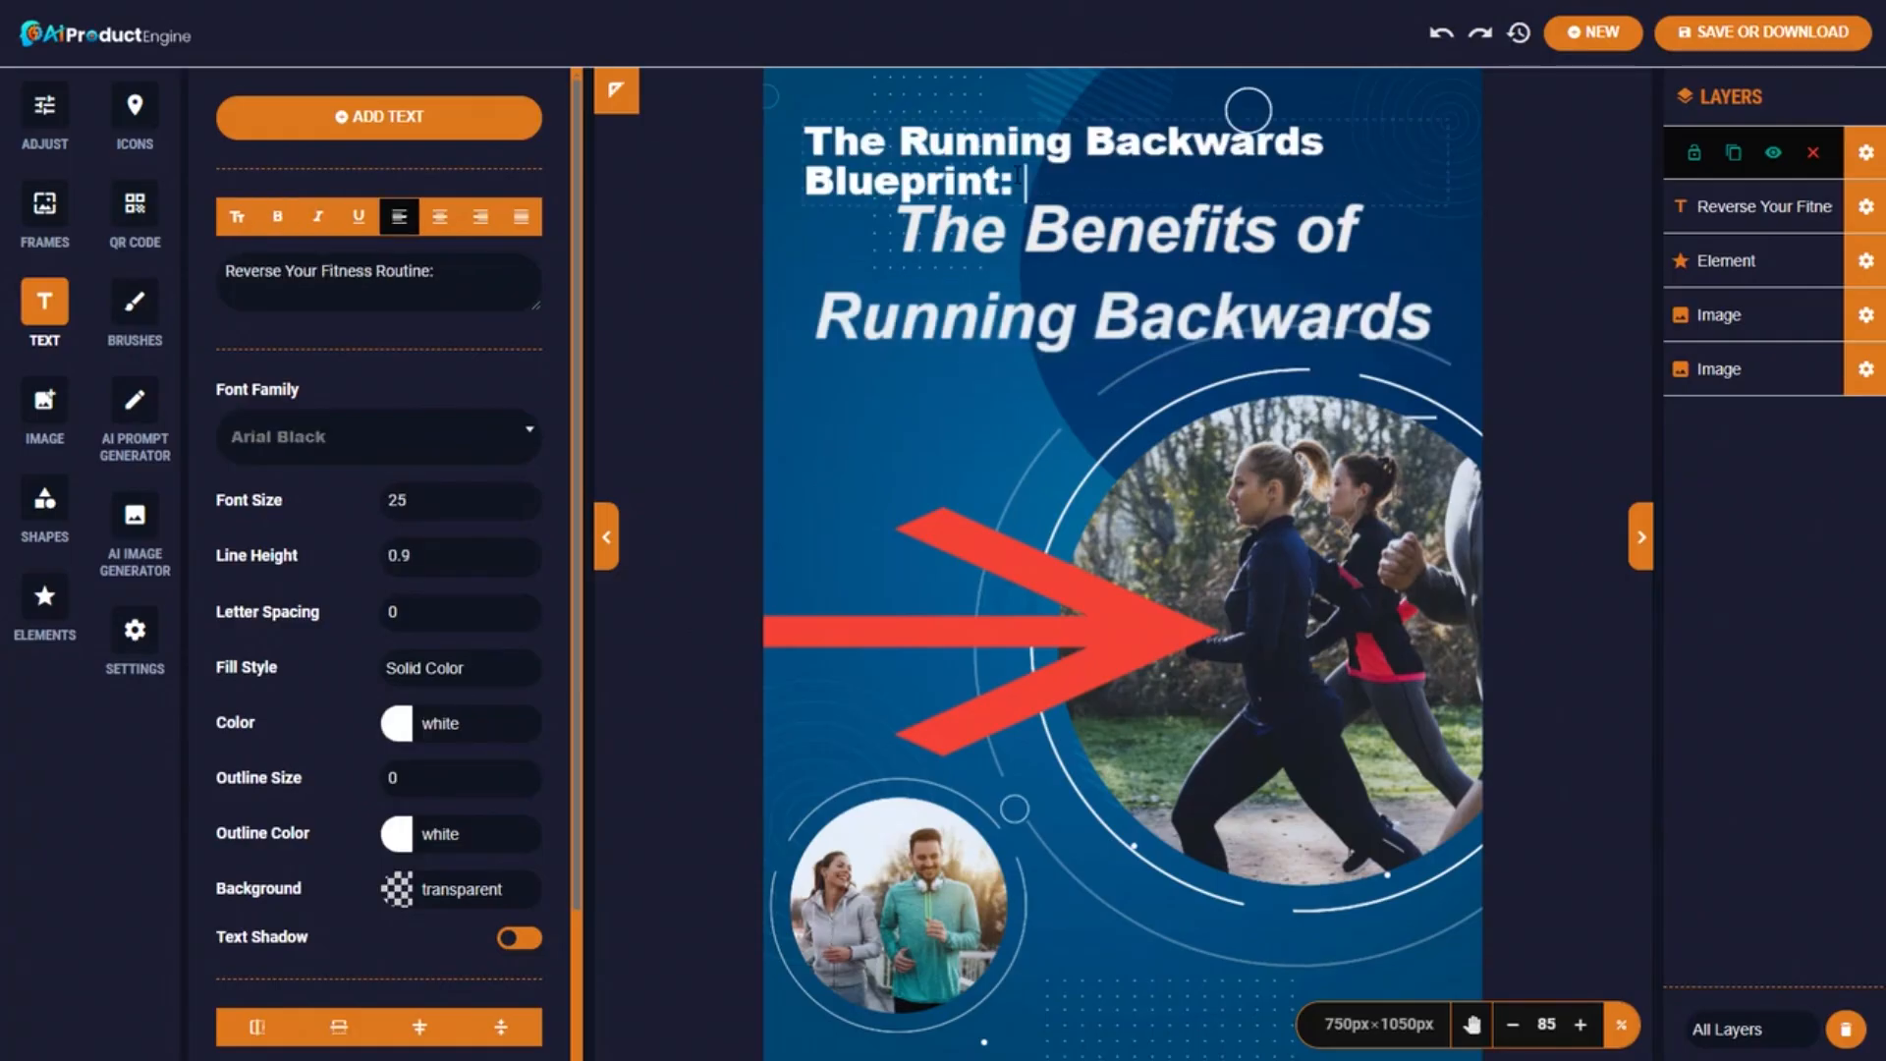
pyautogui.click(524, 505)
pyautogui.click(524, 505)
pyautogui.click(524, 505)
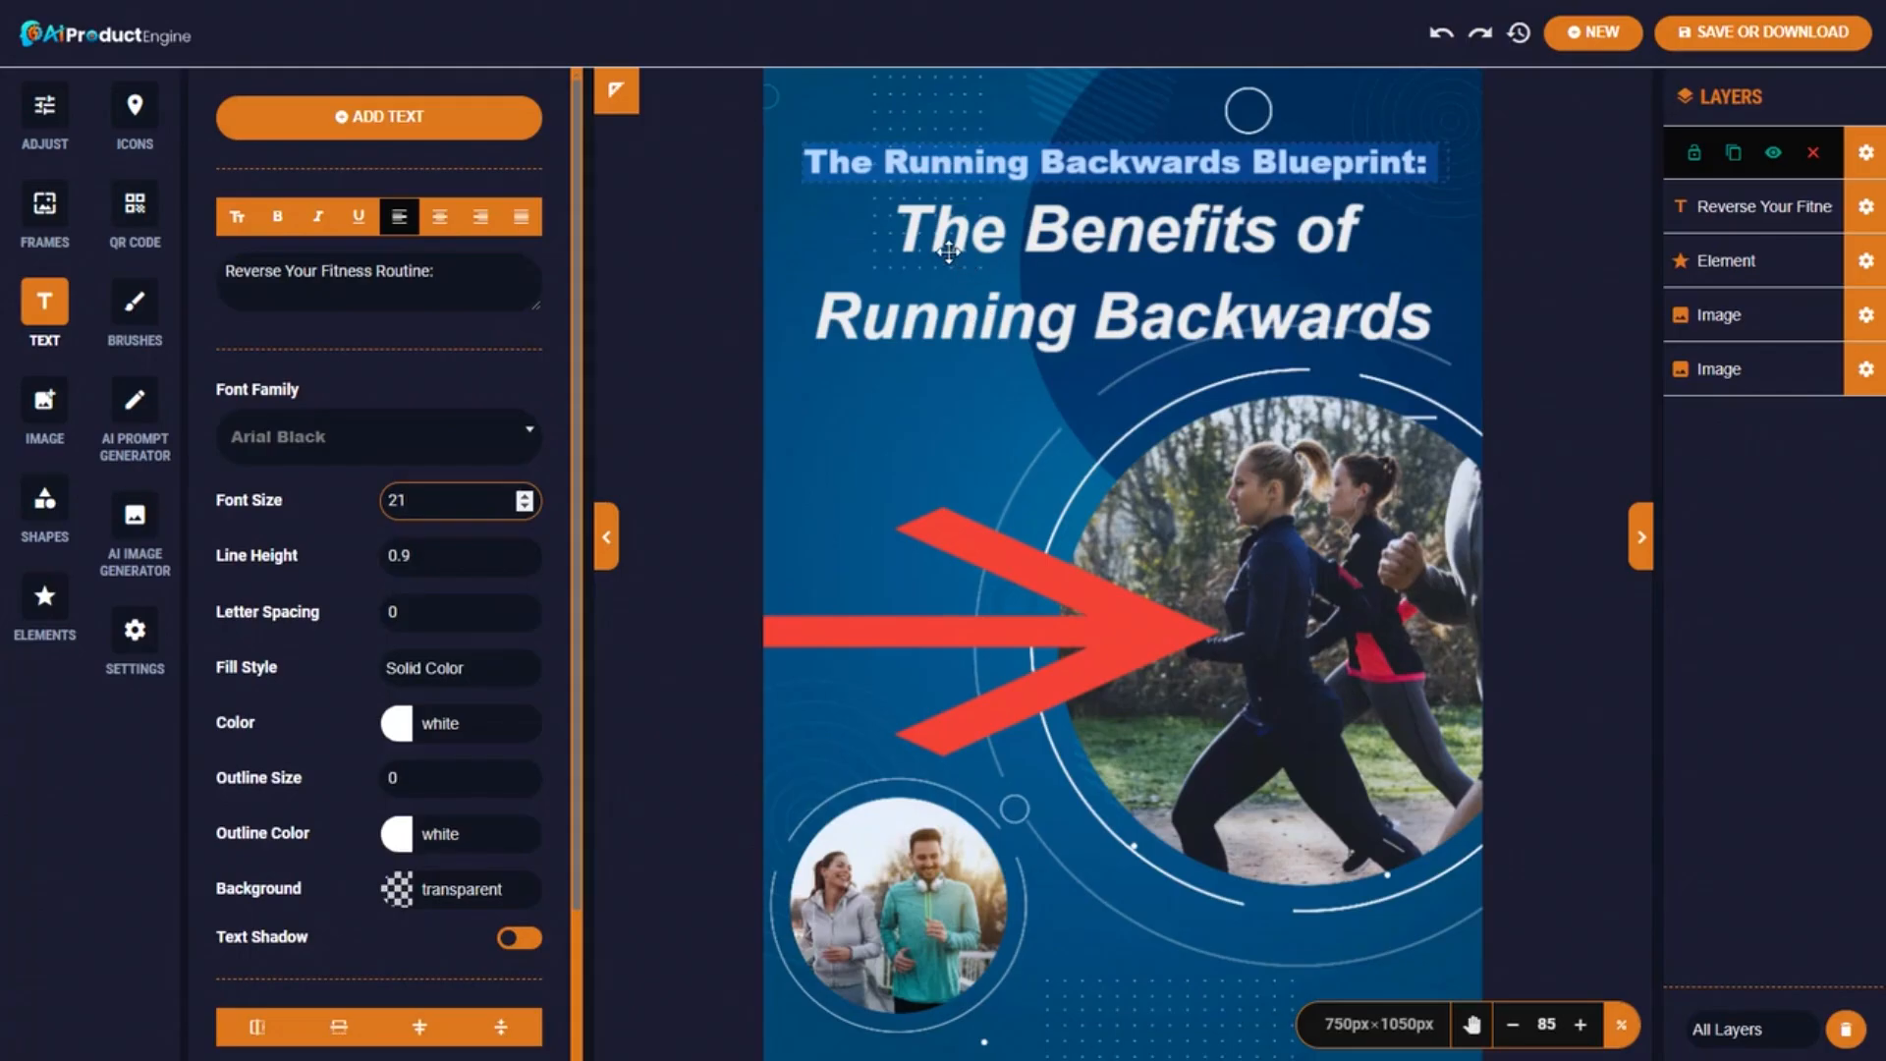
# Replace the cover headline with the subtitle, reduce its line height, and move it under the title.
pyautogui.click(1123, 162)
pyautogui.doubleClick(945, 240)
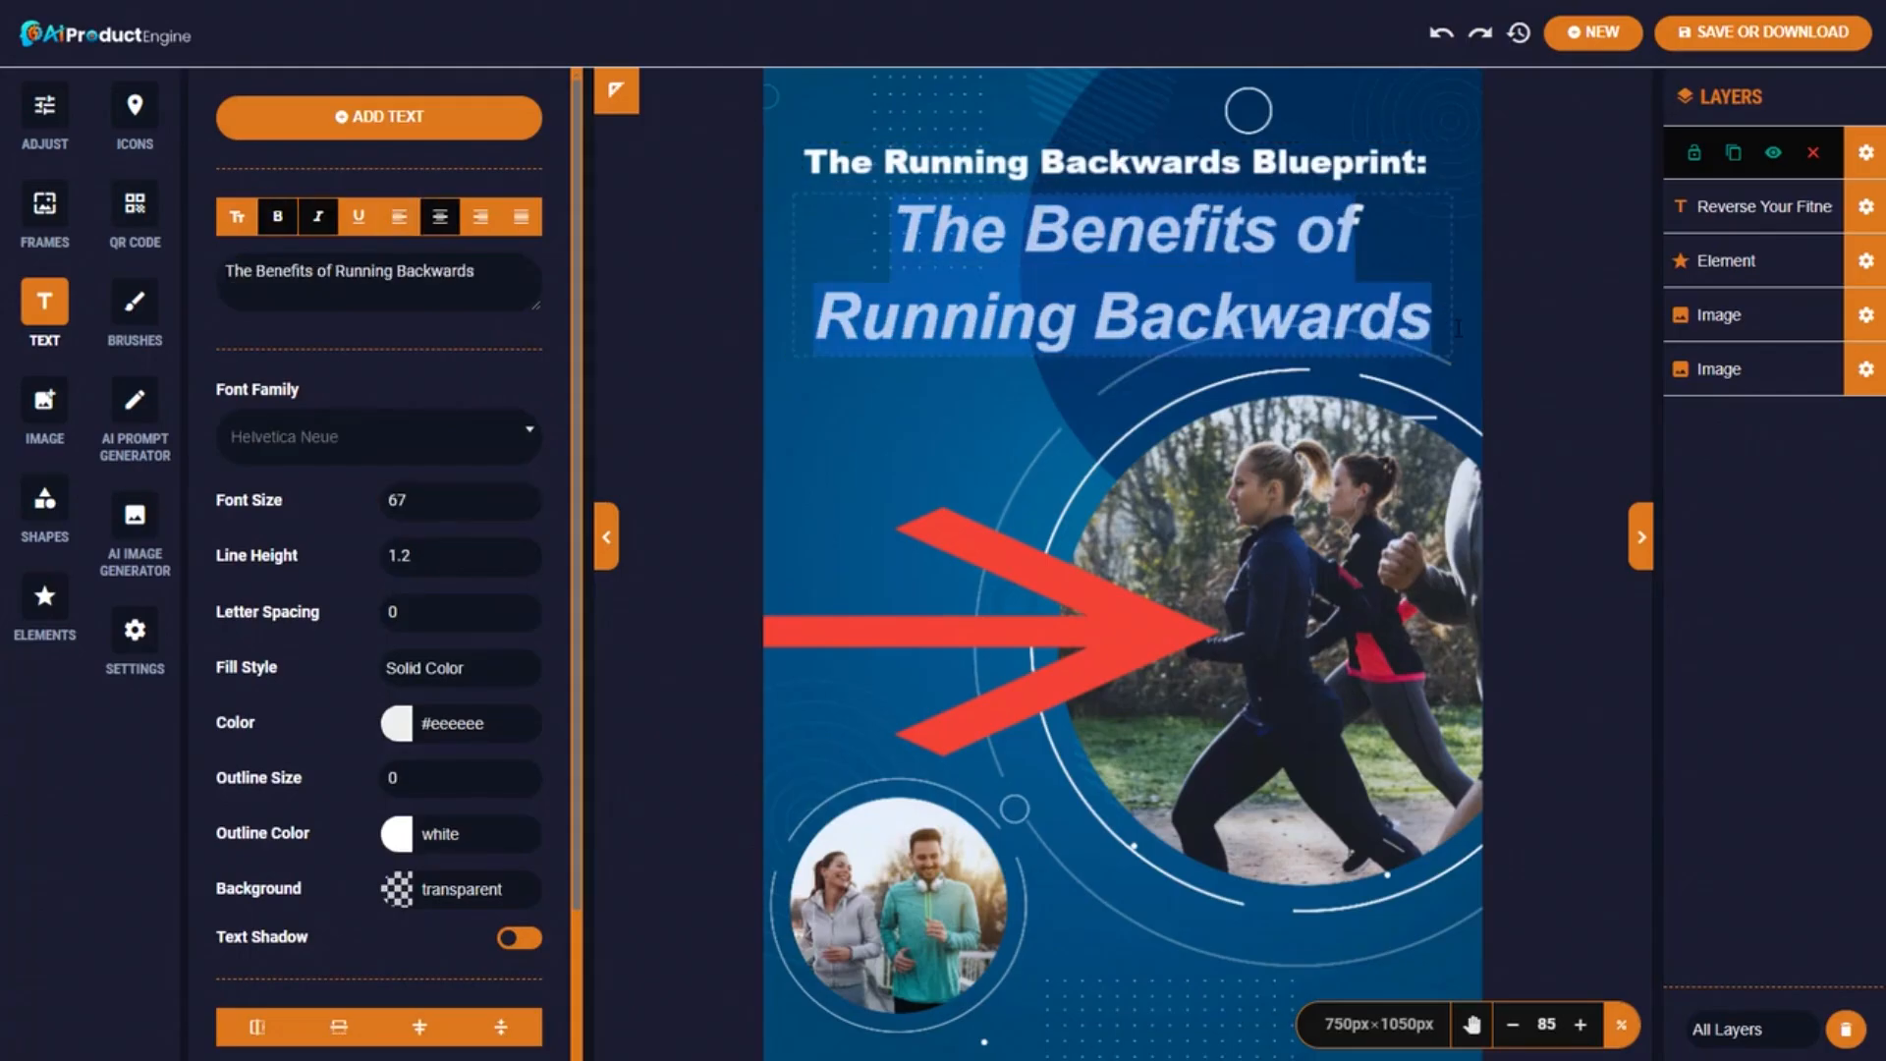
pyautogui.write('The Ultimate Guide to Reversing Your Fitness Routine')
pyautogui.moveTo(1057, 380); pyautogui.dragTo(1049, 419)
pyautogui.click(523, 562)
pyautogui.click(522, 562)
pyautogui.click(522, 562)
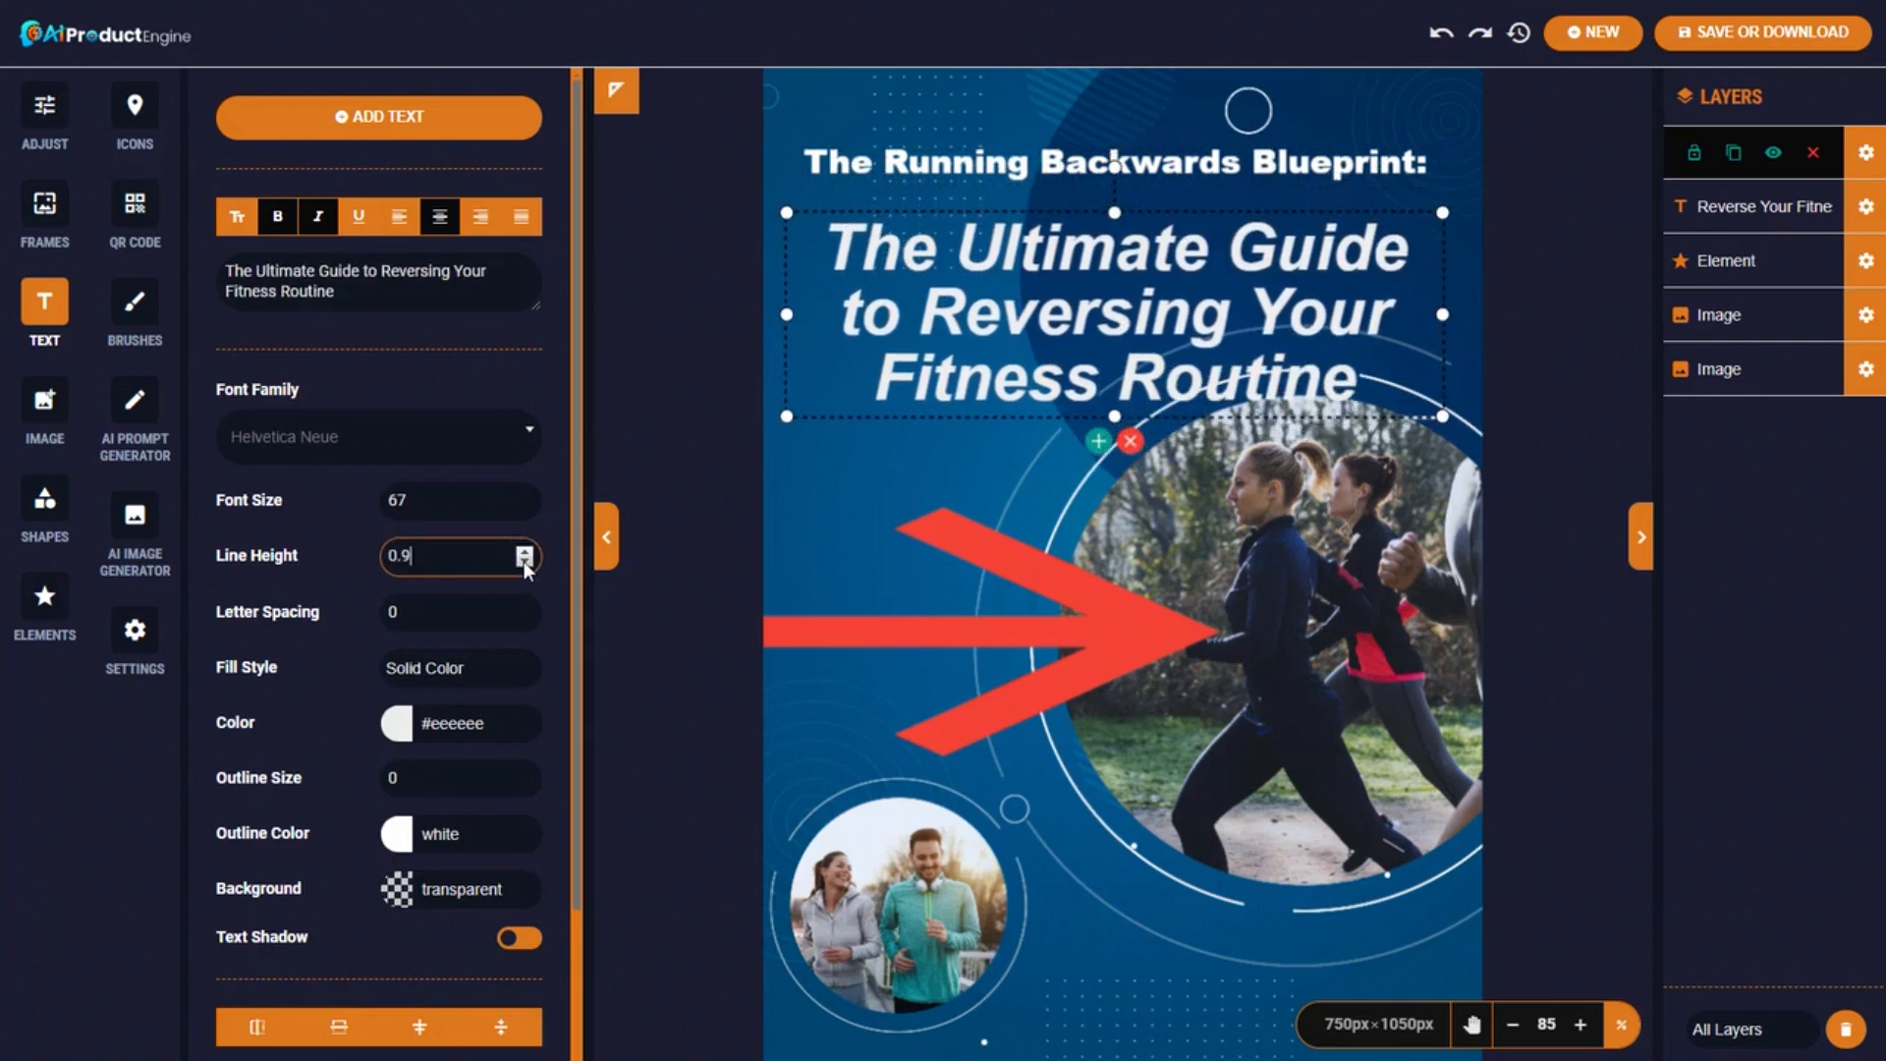
pyautogui.moveTo(1046, 272); pyautogui.dragTo(1052, 252)
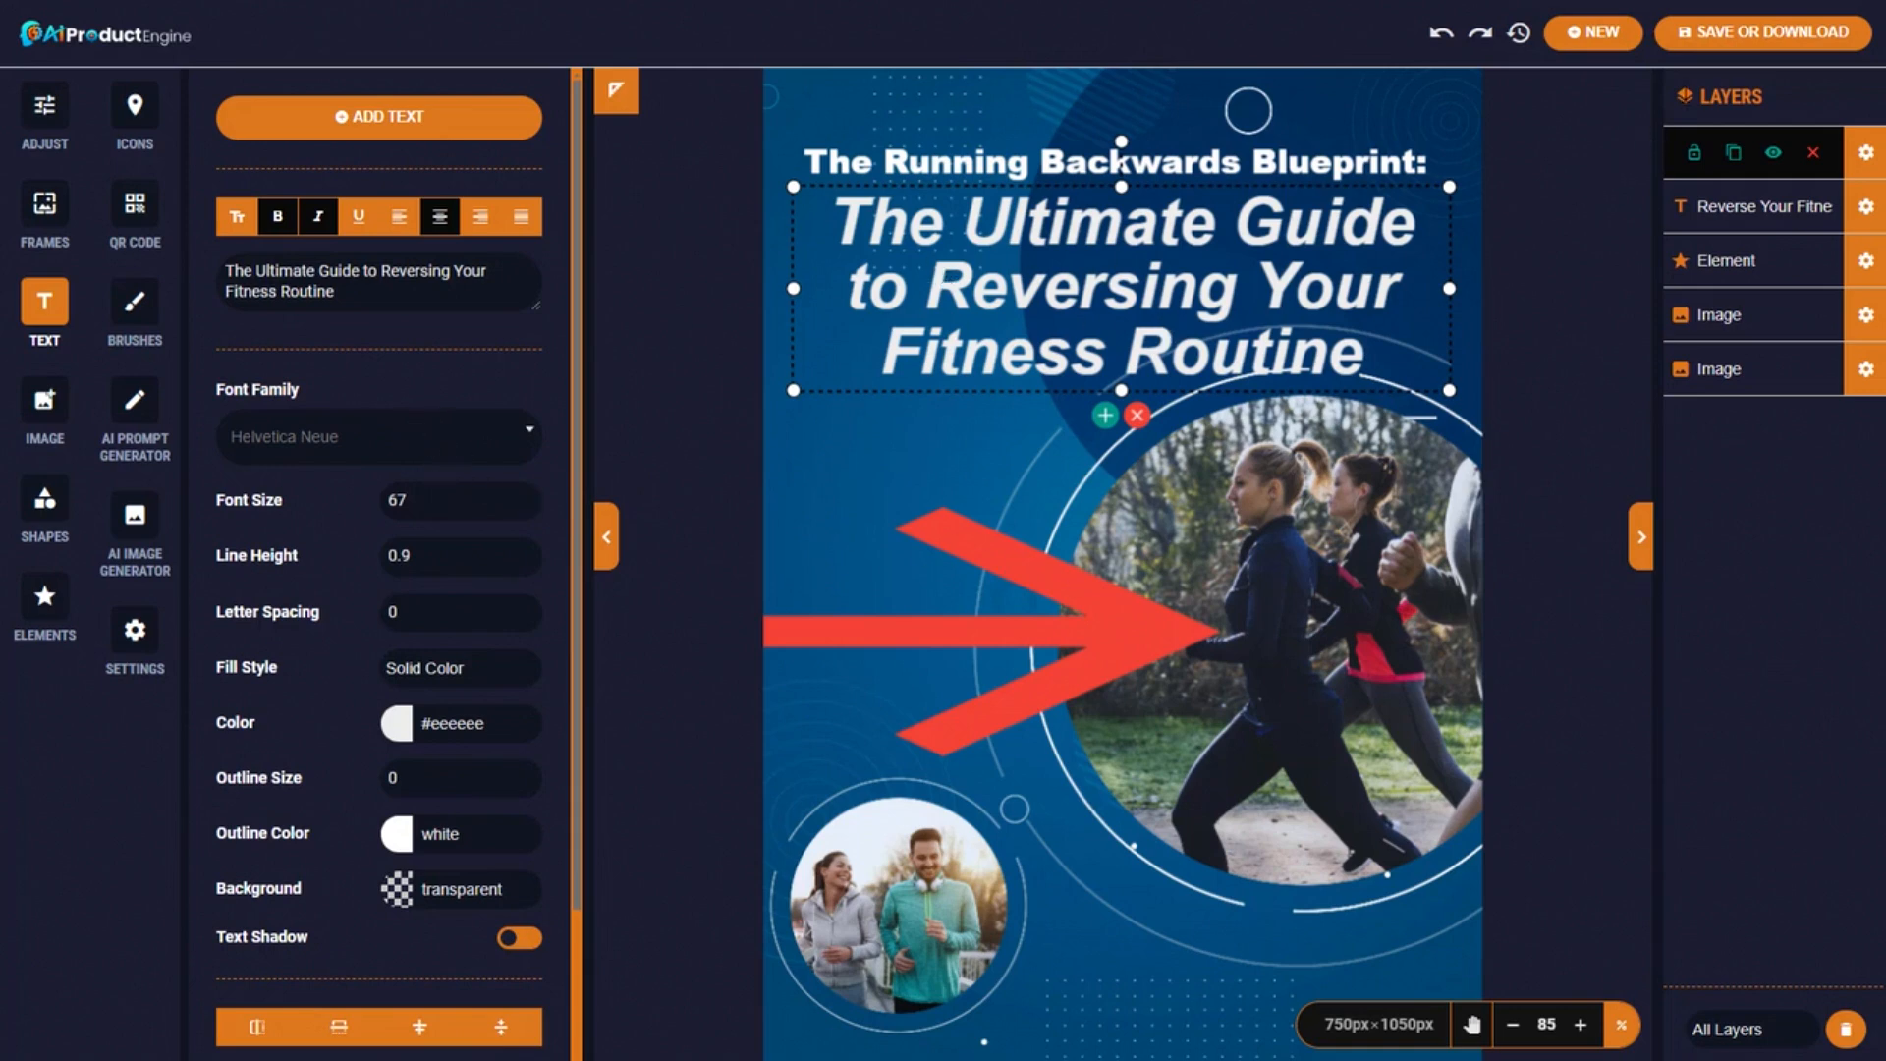
# Download the cover as an image with the file name number changed to 2.
pyautogui.click(1763, 38)
pyautogui.click(692, 259)
pyautogui.press('BackSpace')
pyautogui.write('2')
pyautogui.click(1164, 257)
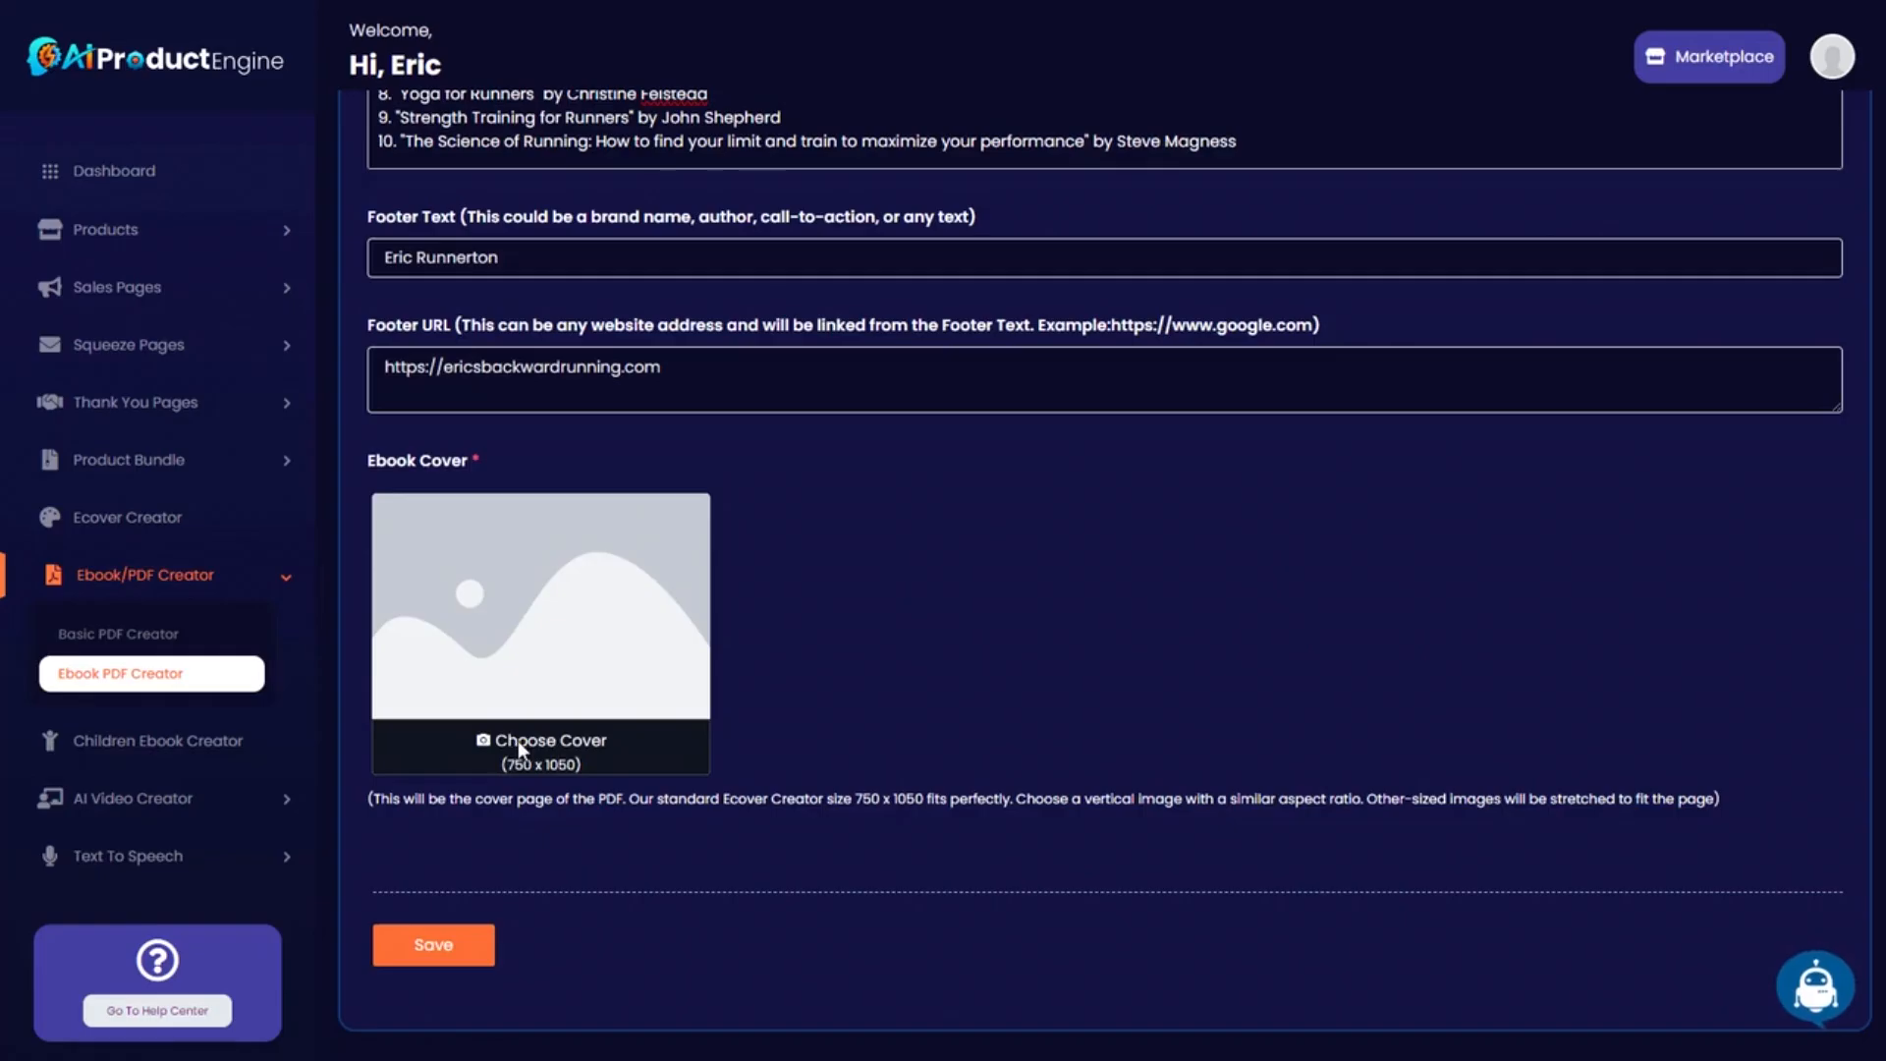
# Load running2.png as the ebook cover using the All Files filter, then save the ebook.
pyautogui.click(523, 751)
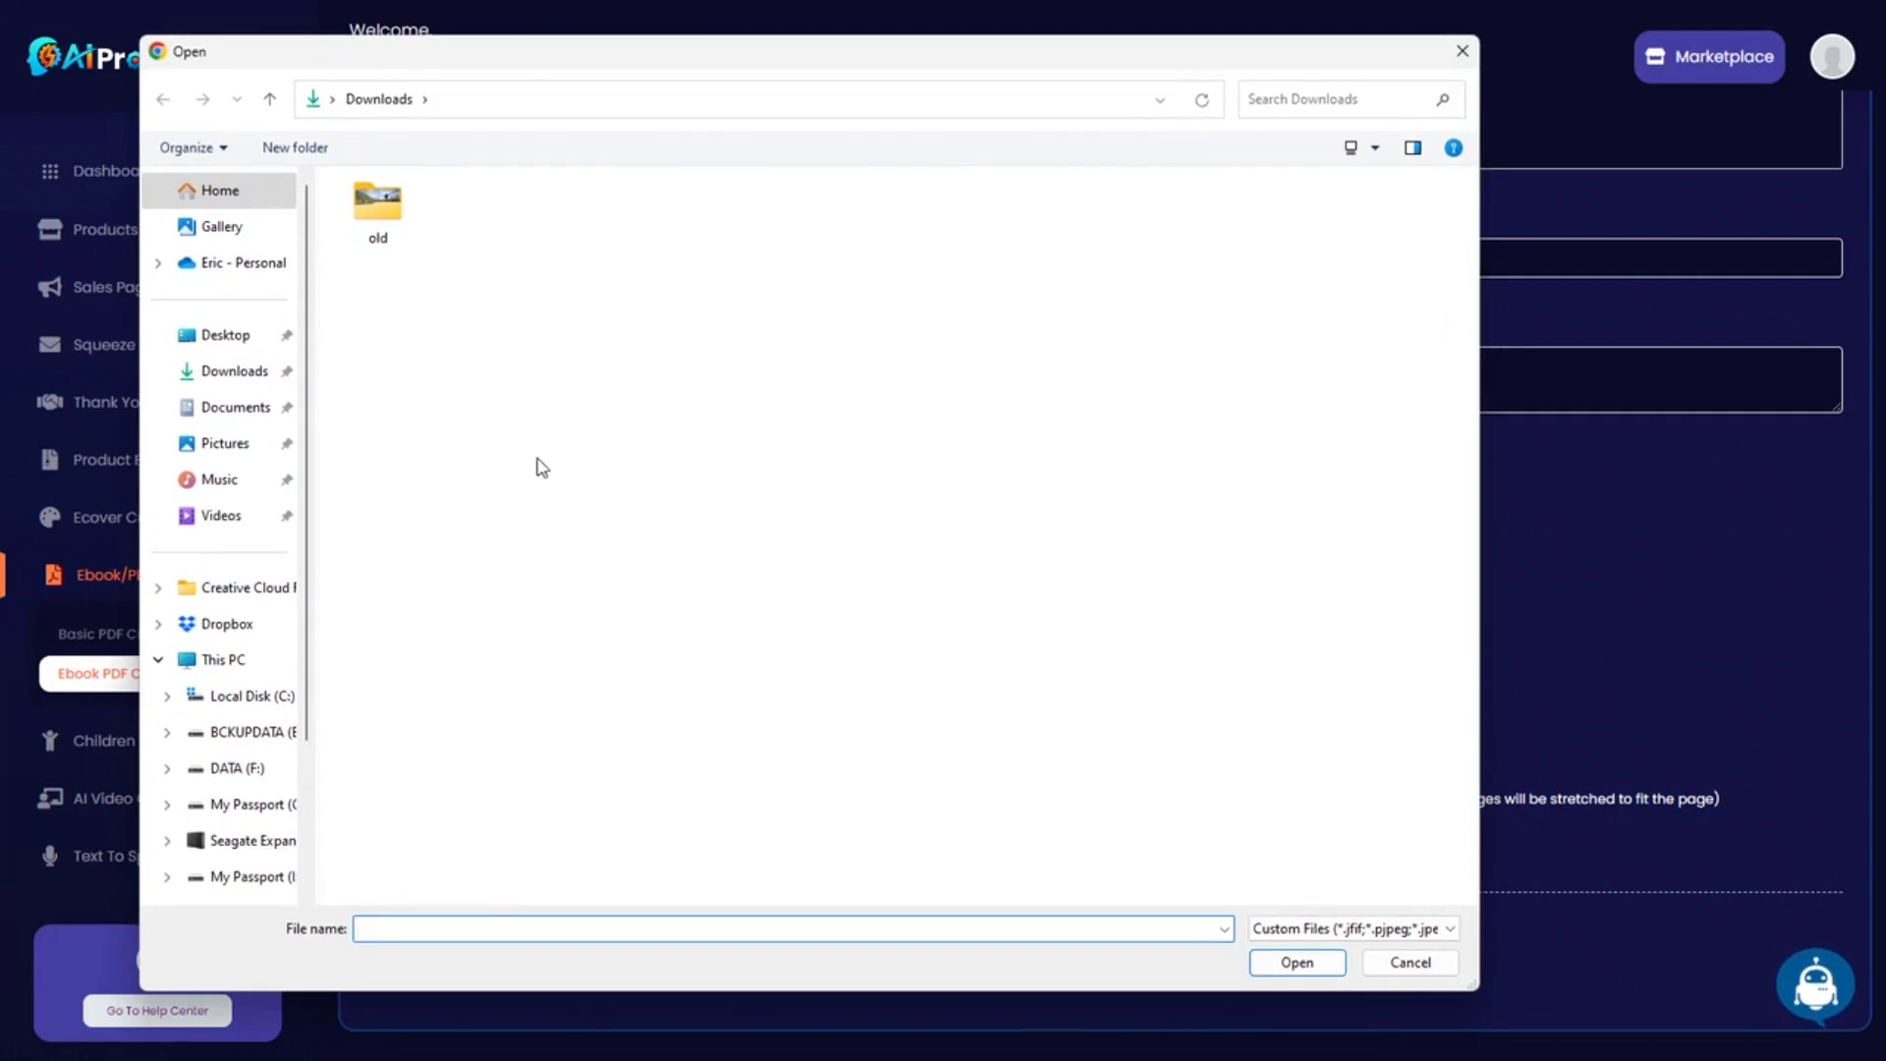
pyautogui.click(1434, 929)
pyautogui.click(1290, 970)
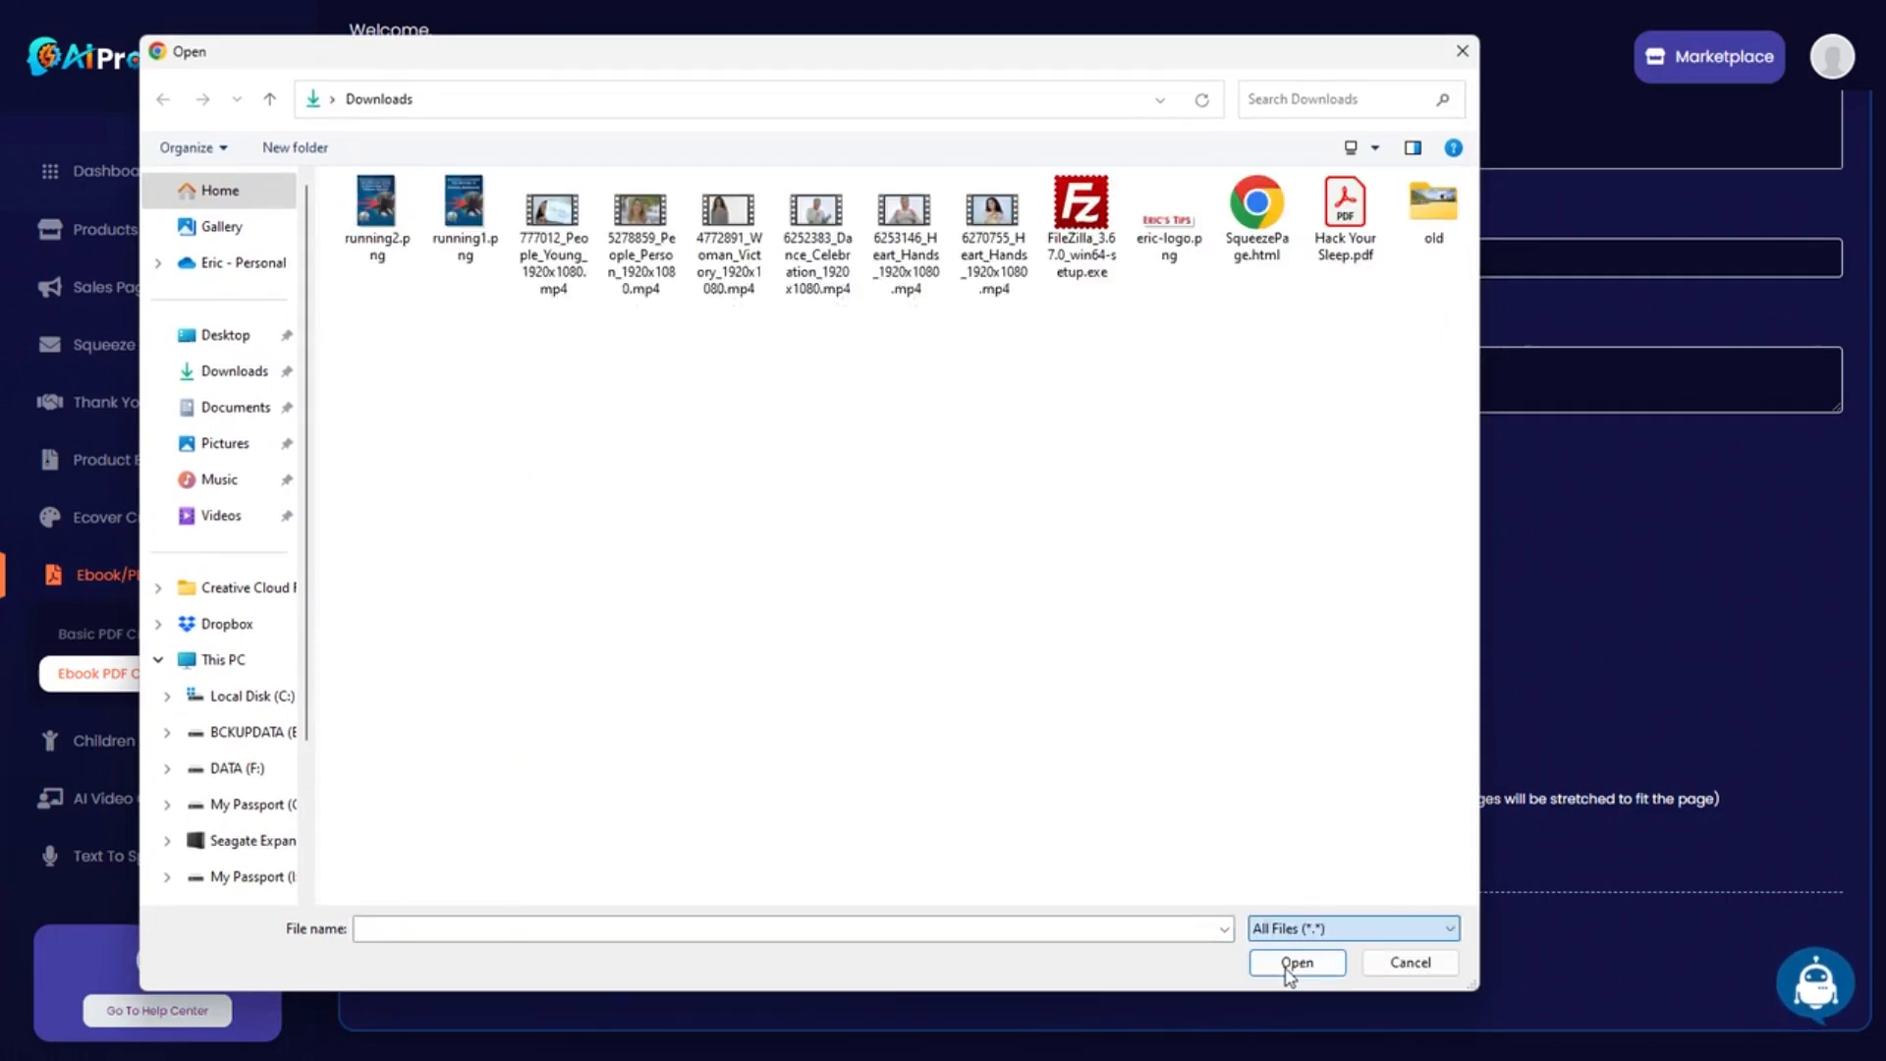
pyautogui.doubleClick(377, 206)
pyautogui.click(434, 947)
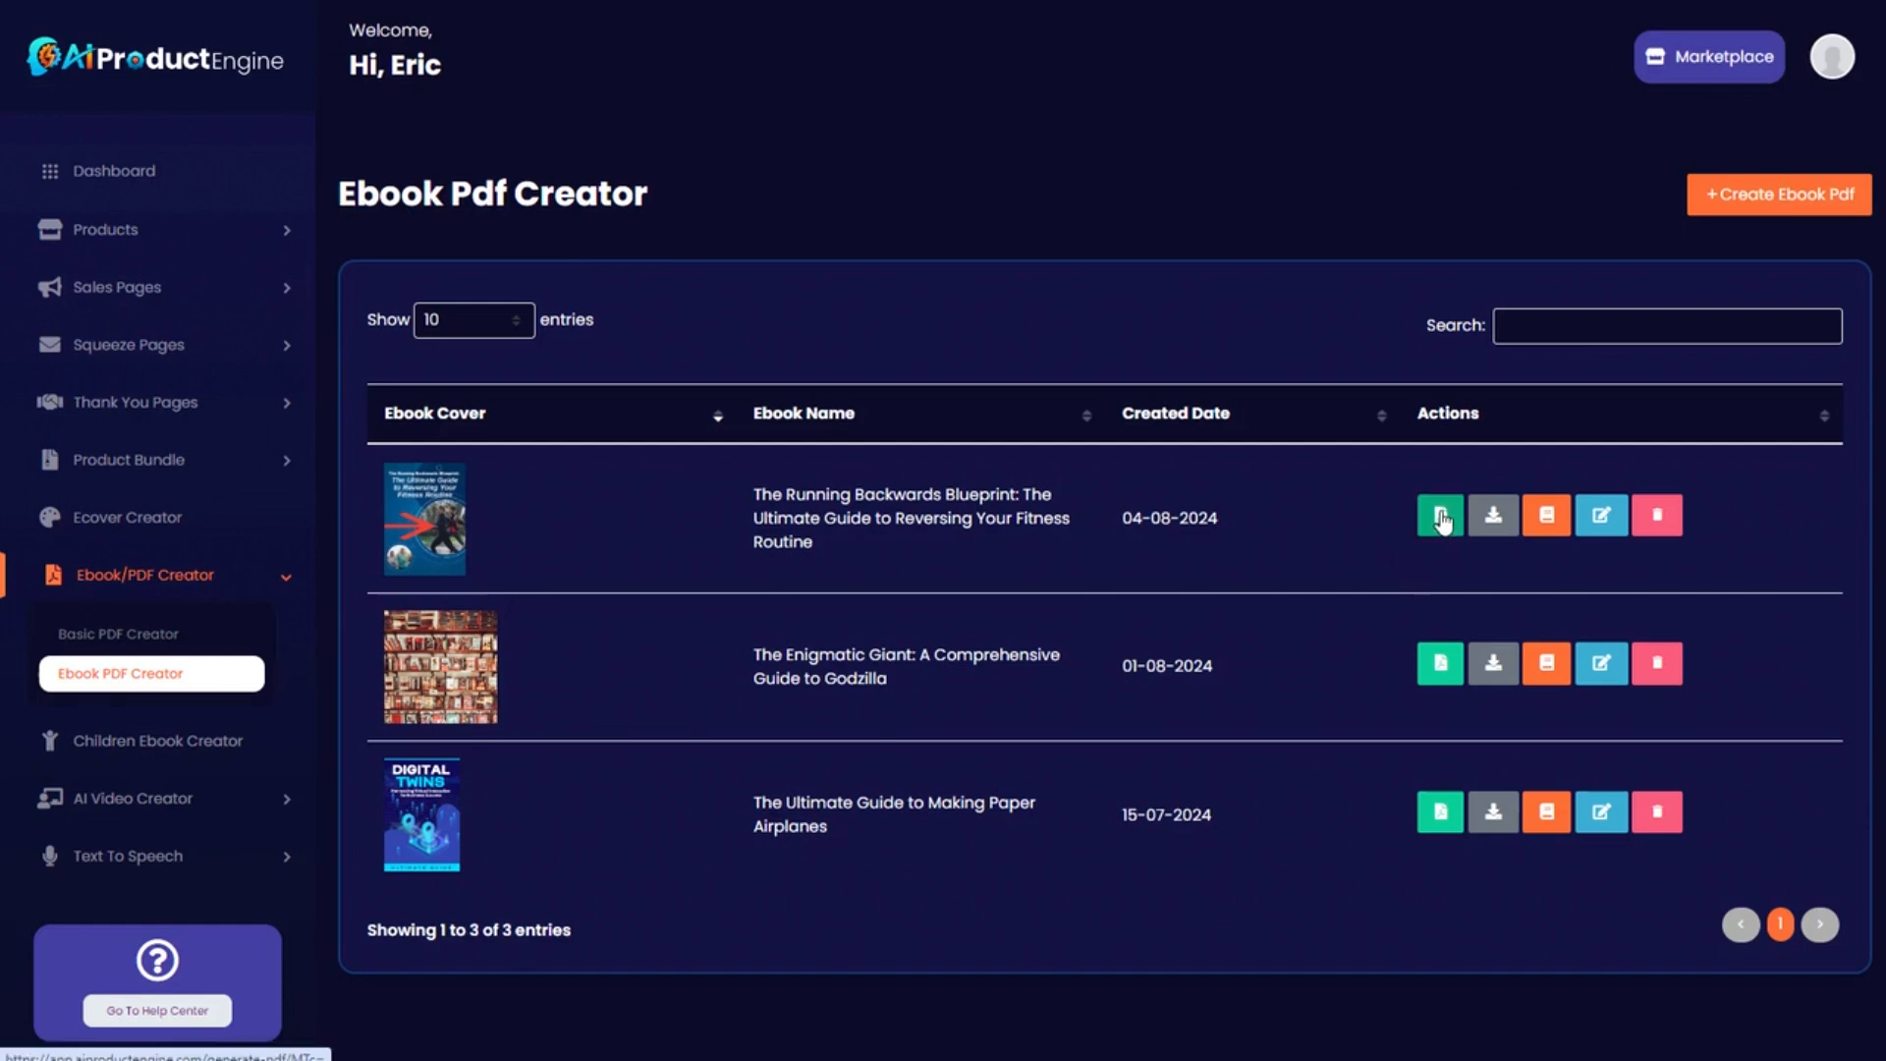
# Add a new chapter to the ebook and paste 'Chapter 1: Introduction' from Notepad as its title.
pyautogui.click(1548, 527)
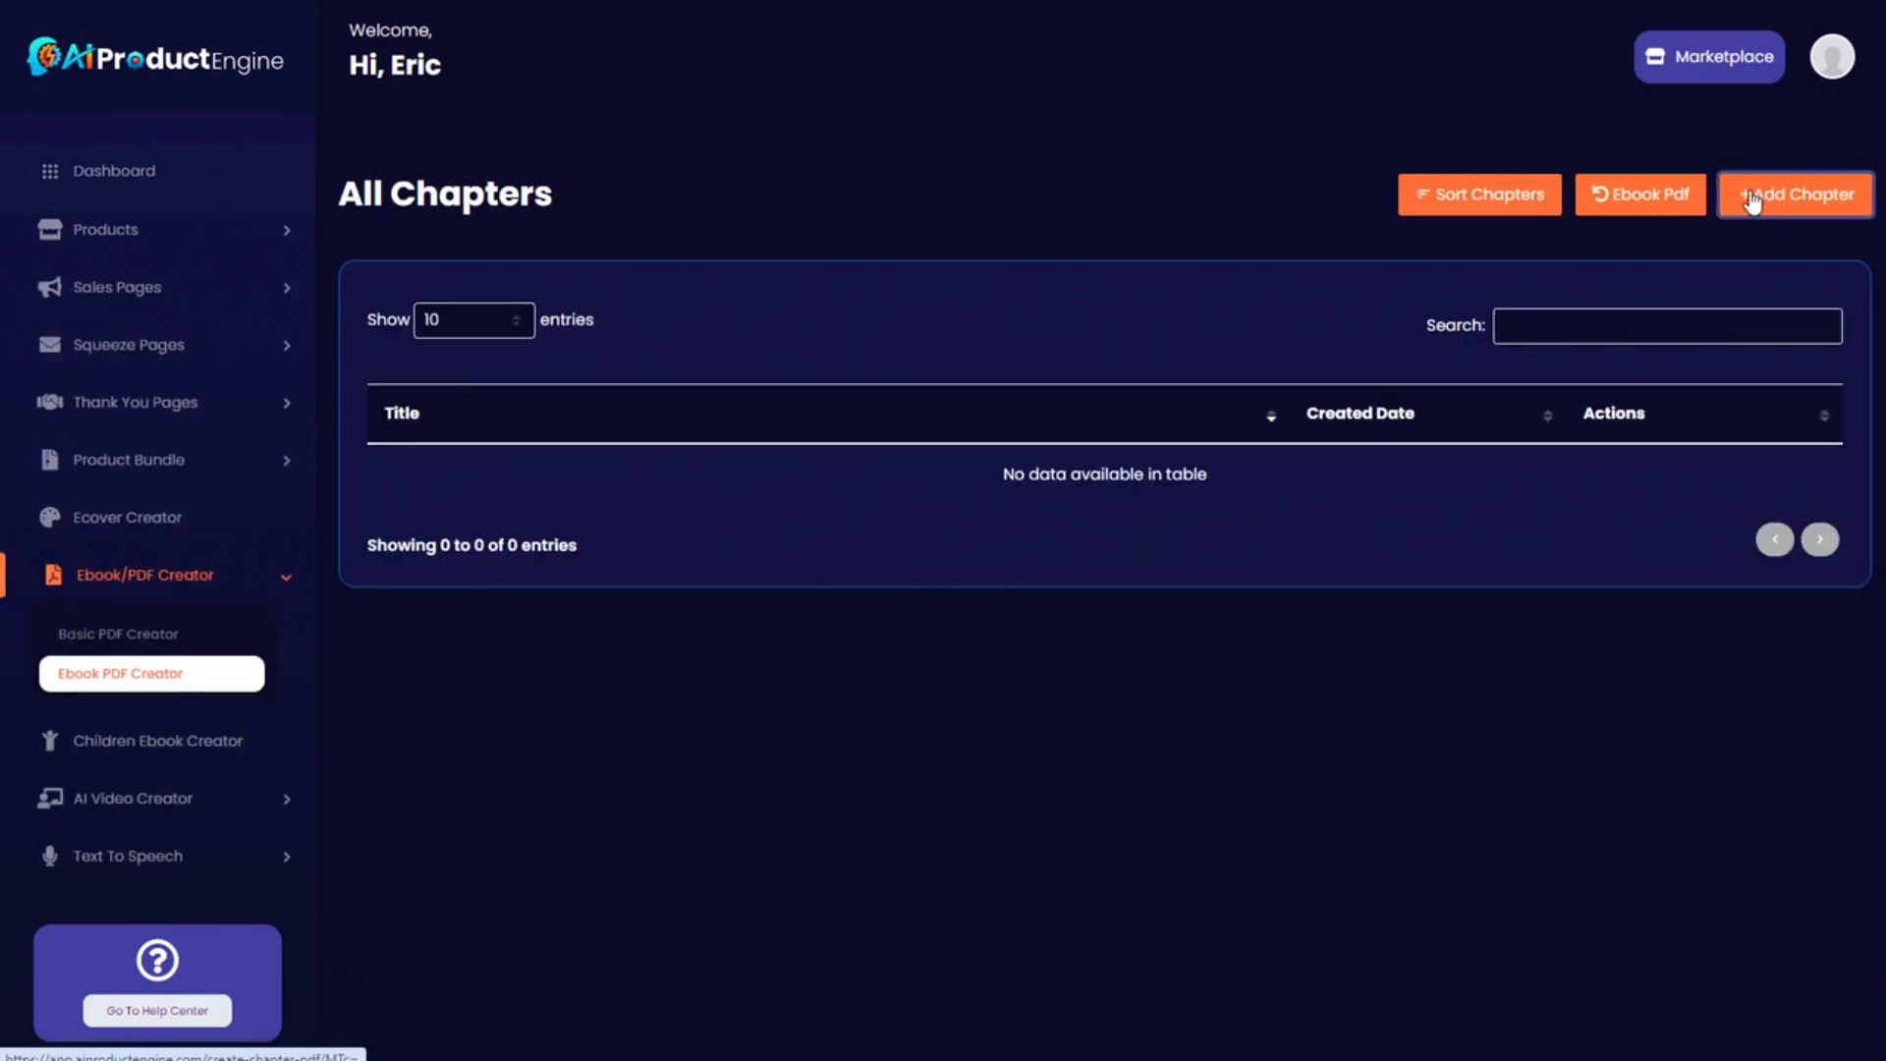
pyautogui.click(1752, 197)
pyautogui.hotkey('alt', 'Tab')
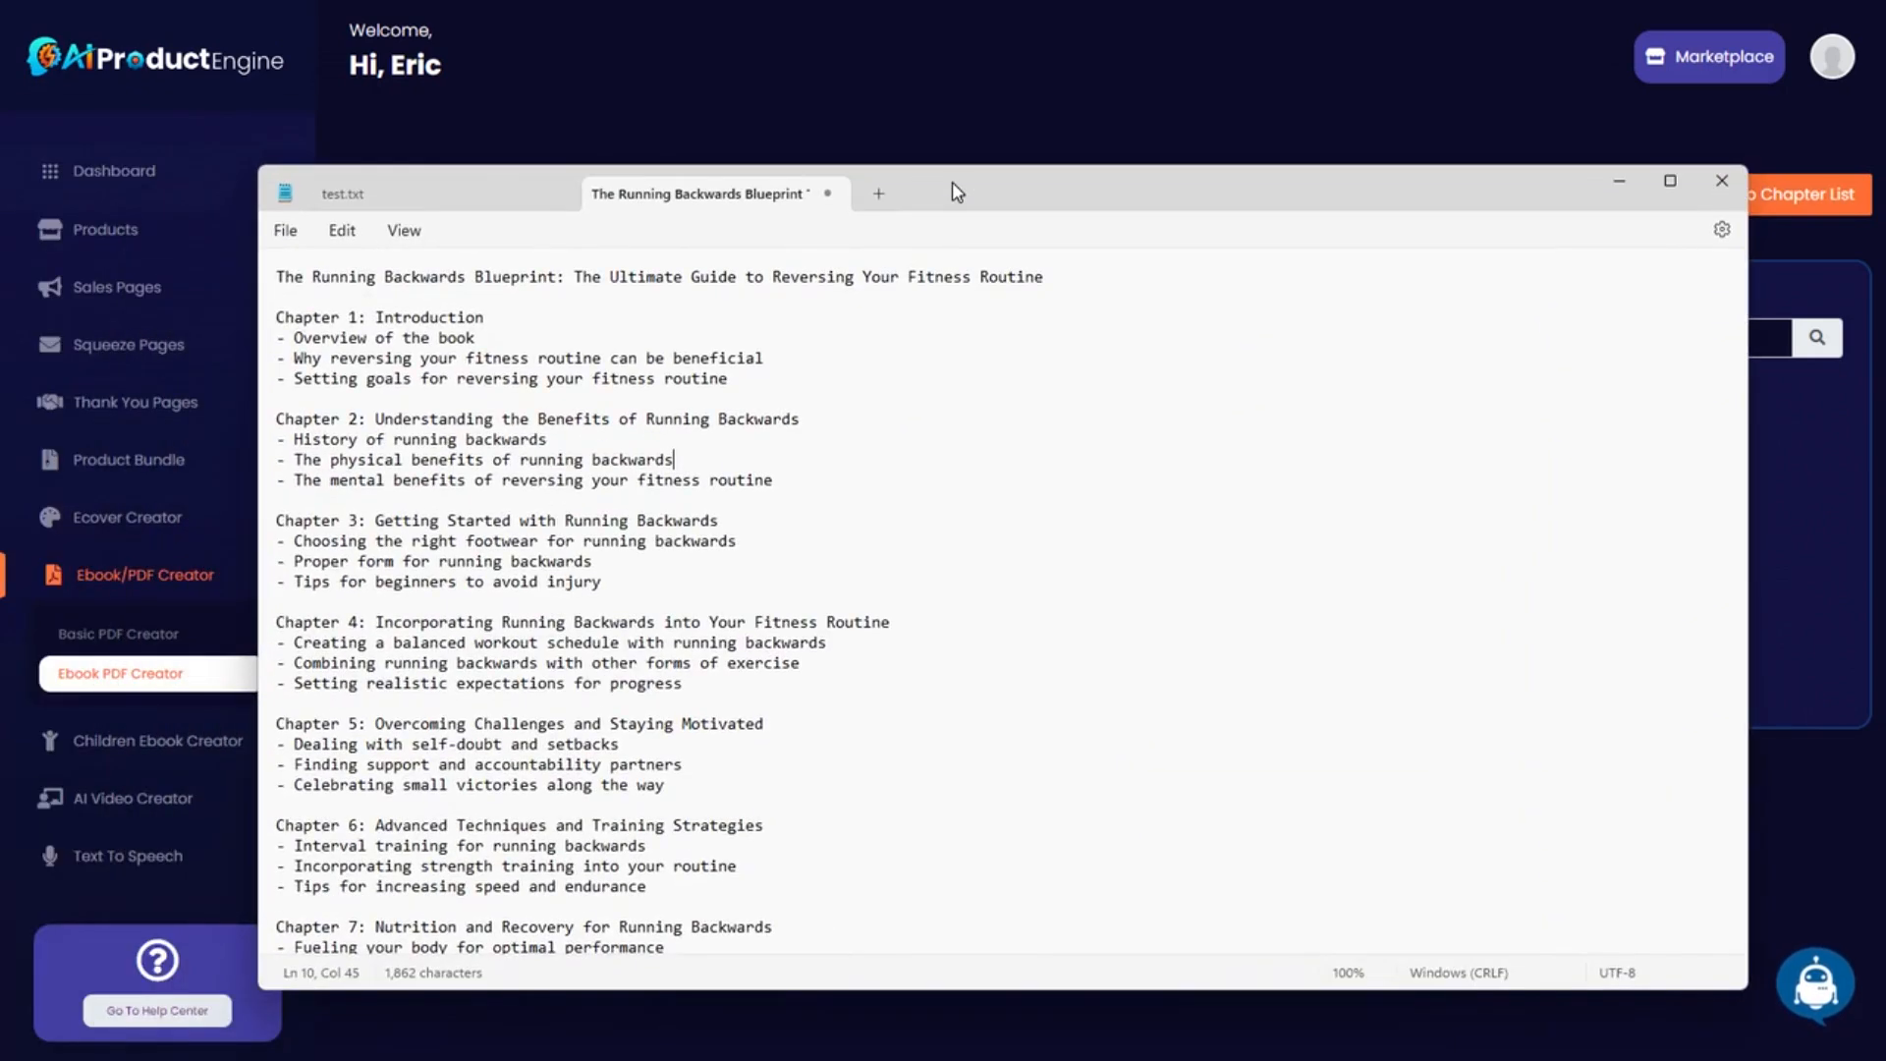
pyautogui.moveTo(1023, 186); pyautogui.dragTo(1624, 152)
pyautogui.moveTo(472, 273); pyautogui.dragTo(261, 274)
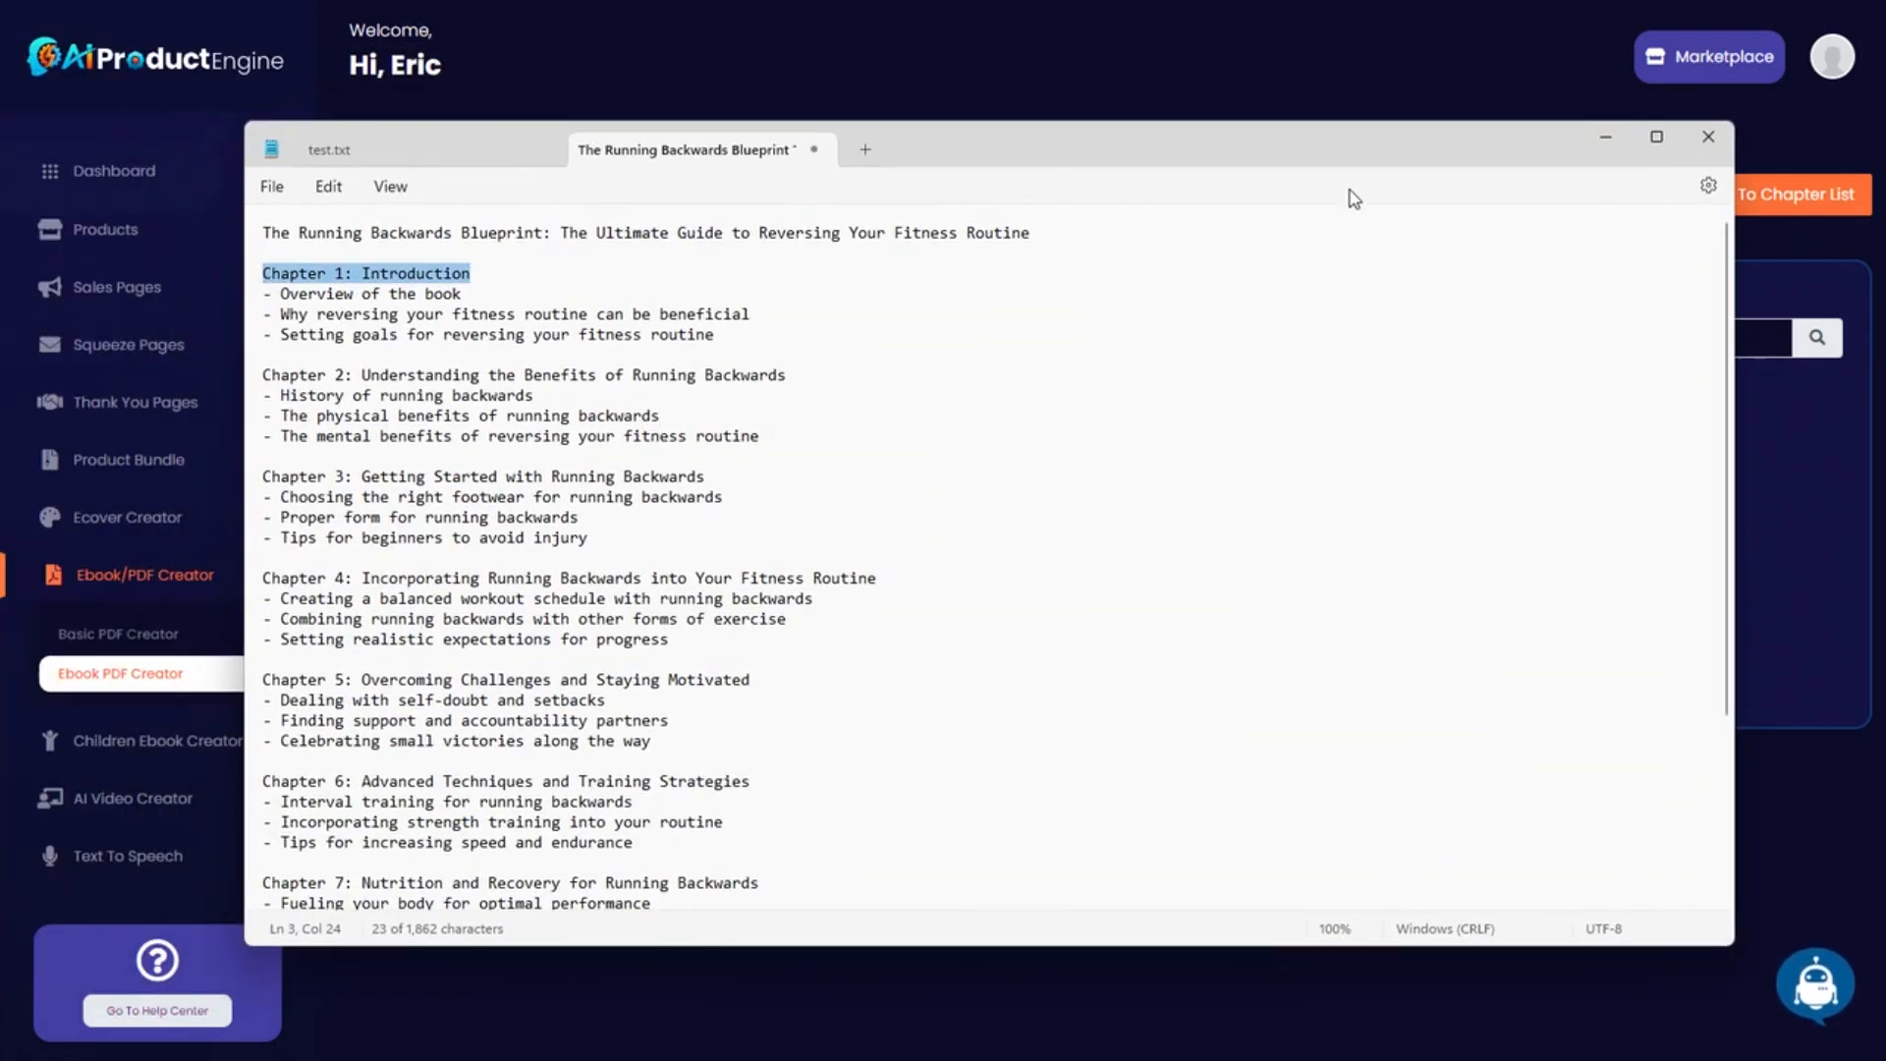
pyautogui.hotkey('ctrl', 'c')
pyautogui.click(1605, 137)
pyautogui.click(793, 356)
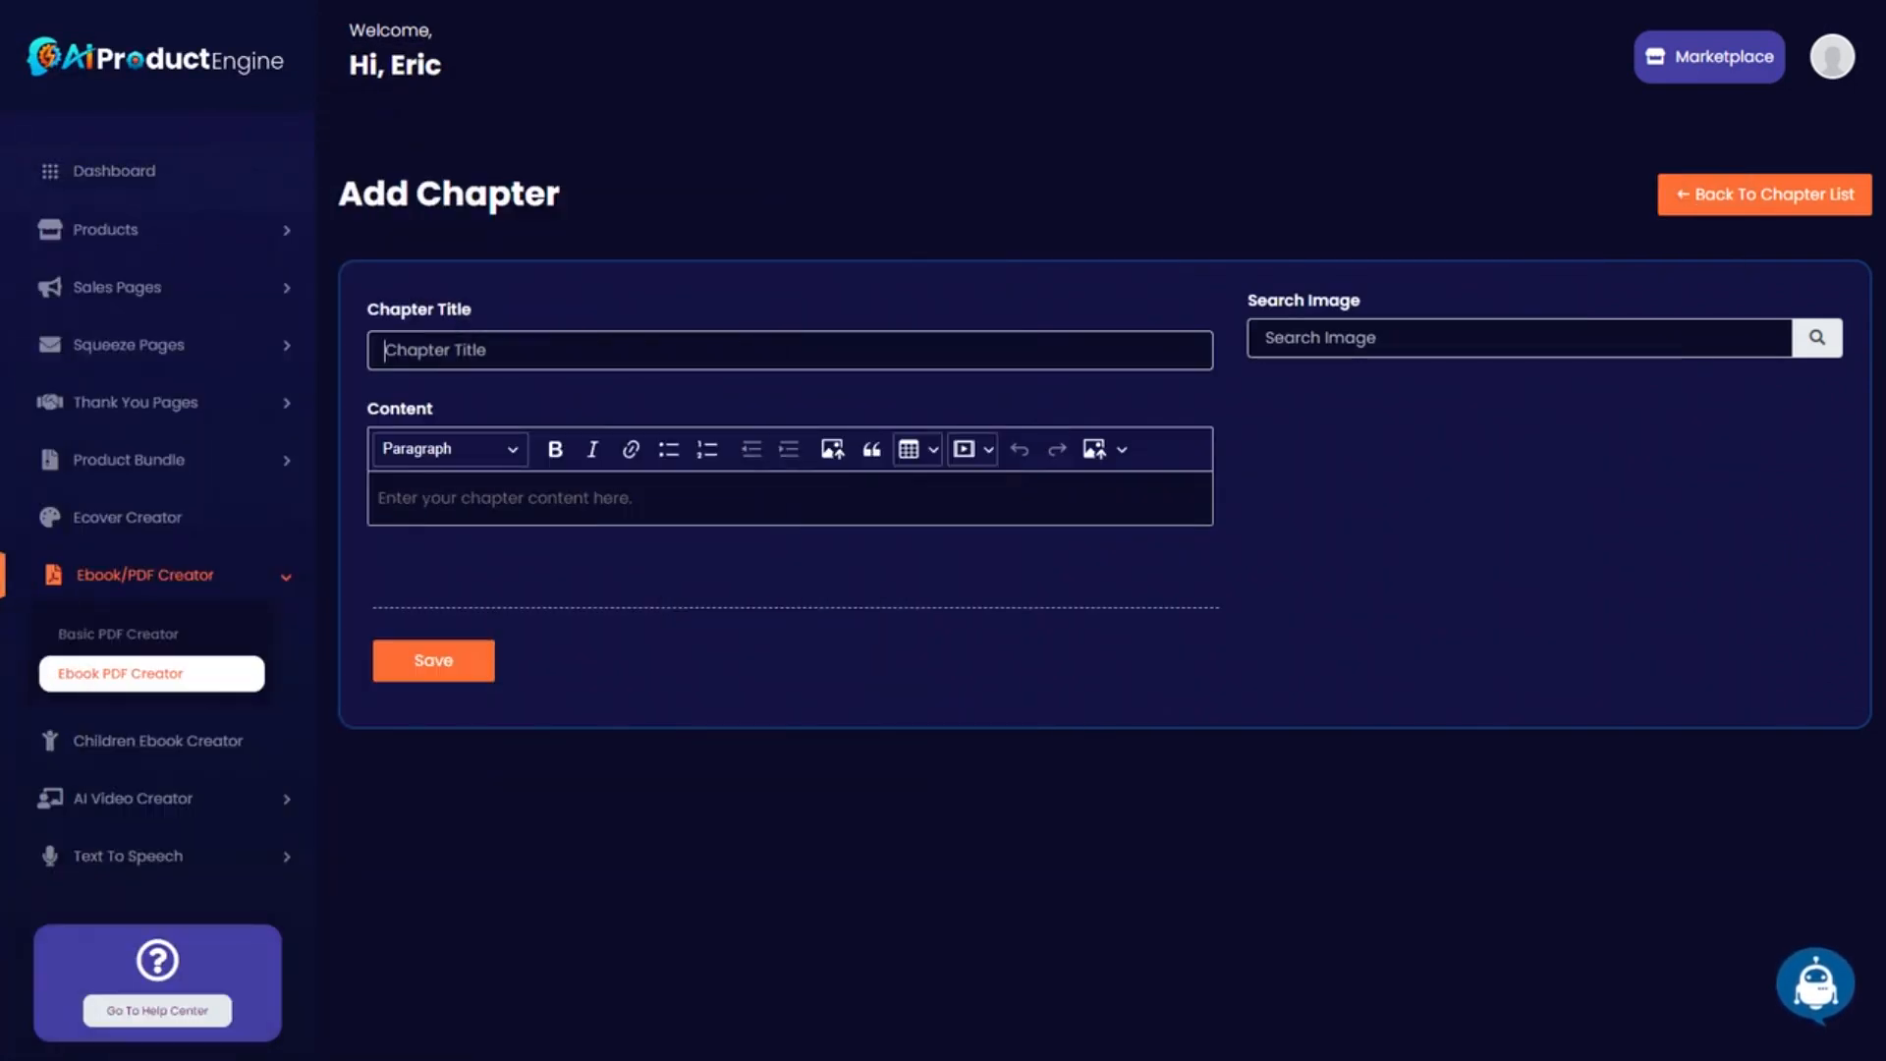
pyautogui.hotkey('ctrl', 'v')
# Choose the Write a Chapter service and copy the book title through the Chapter 1 outline from Notepad.
pyautogui.click(1813, 988)
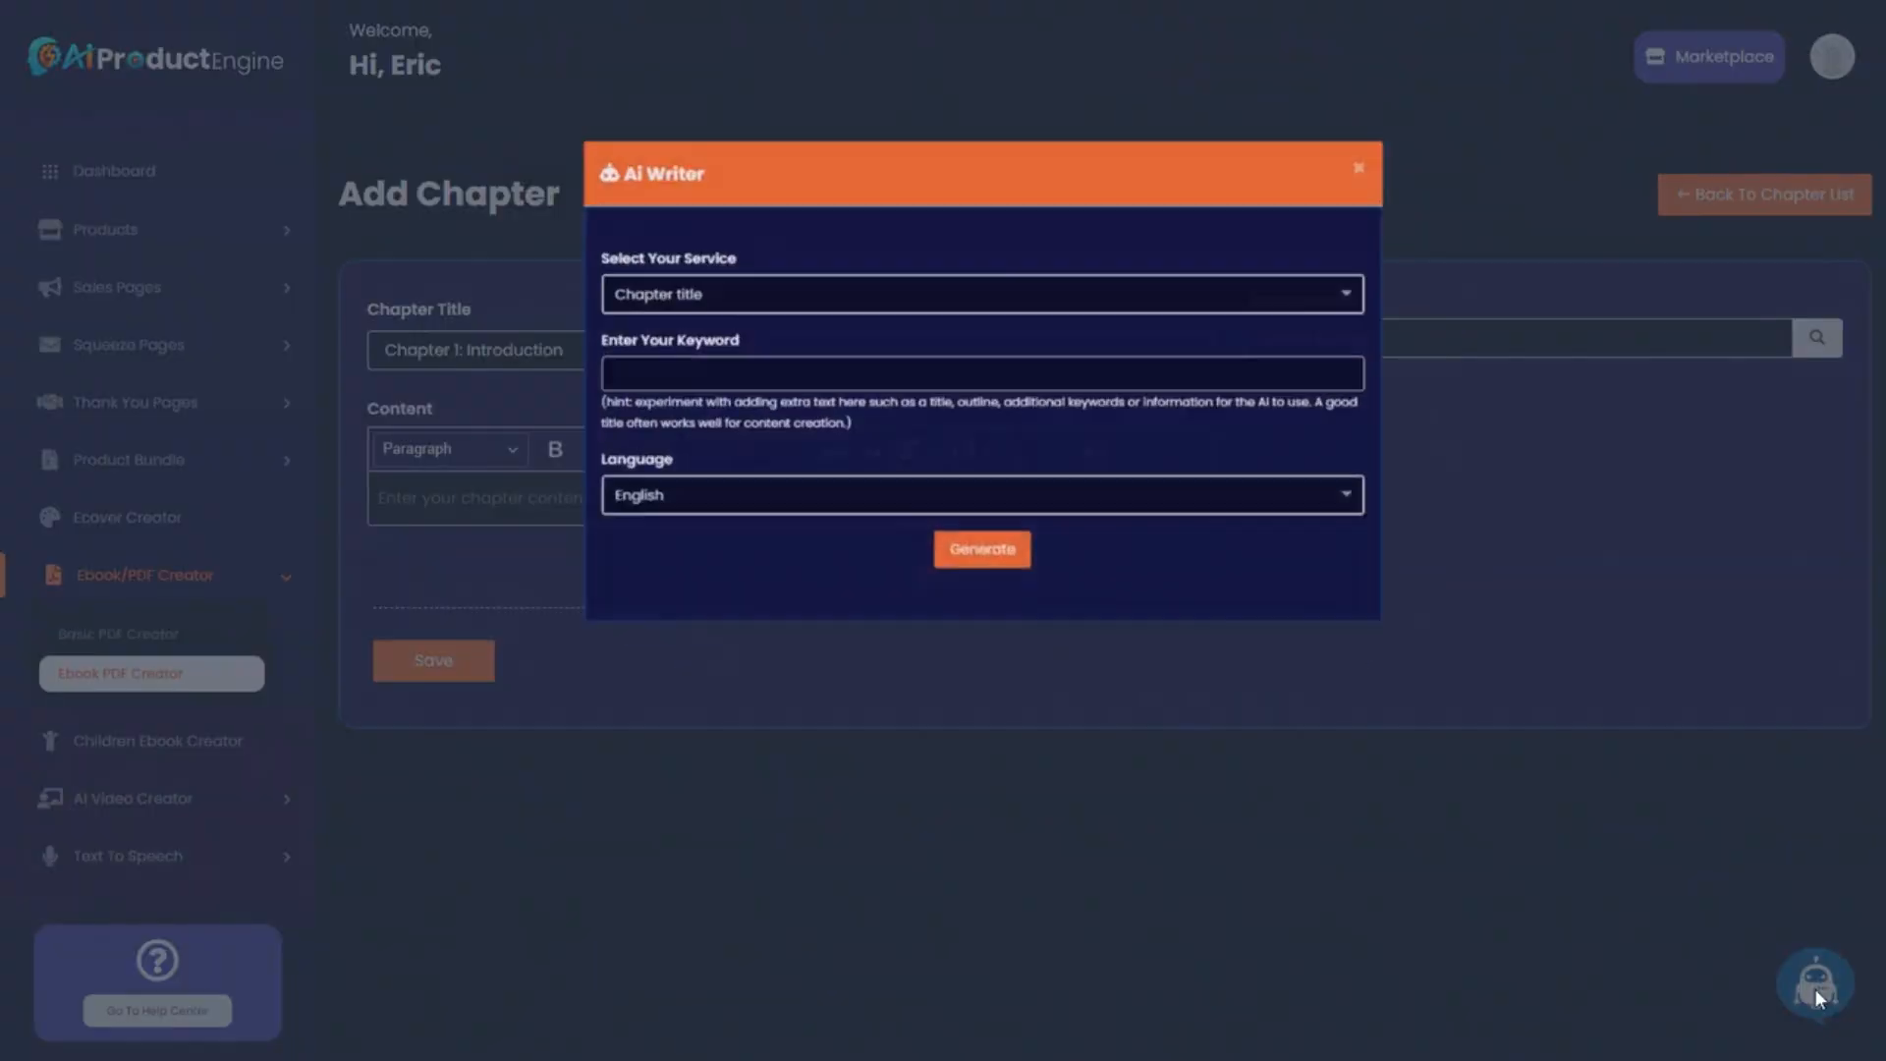
pyautogui.click(707, 209)
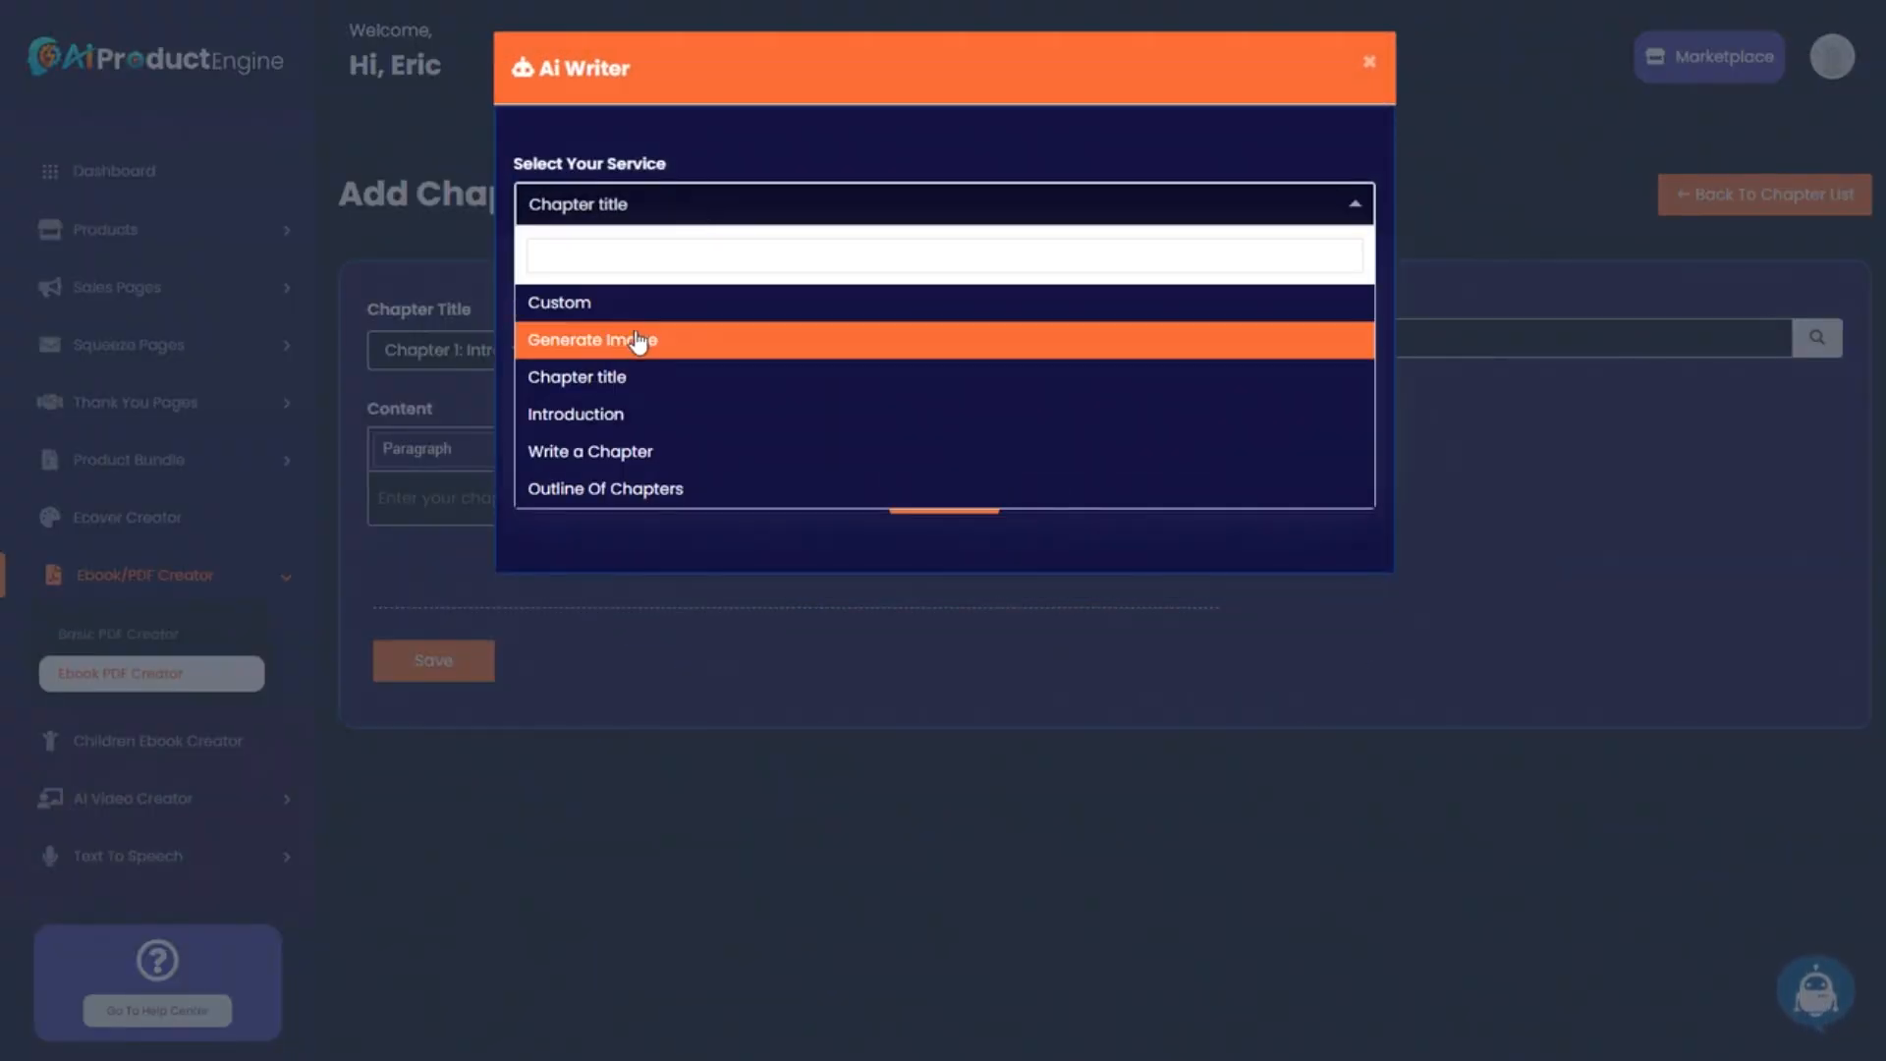
pyautogui.click(595, 454)
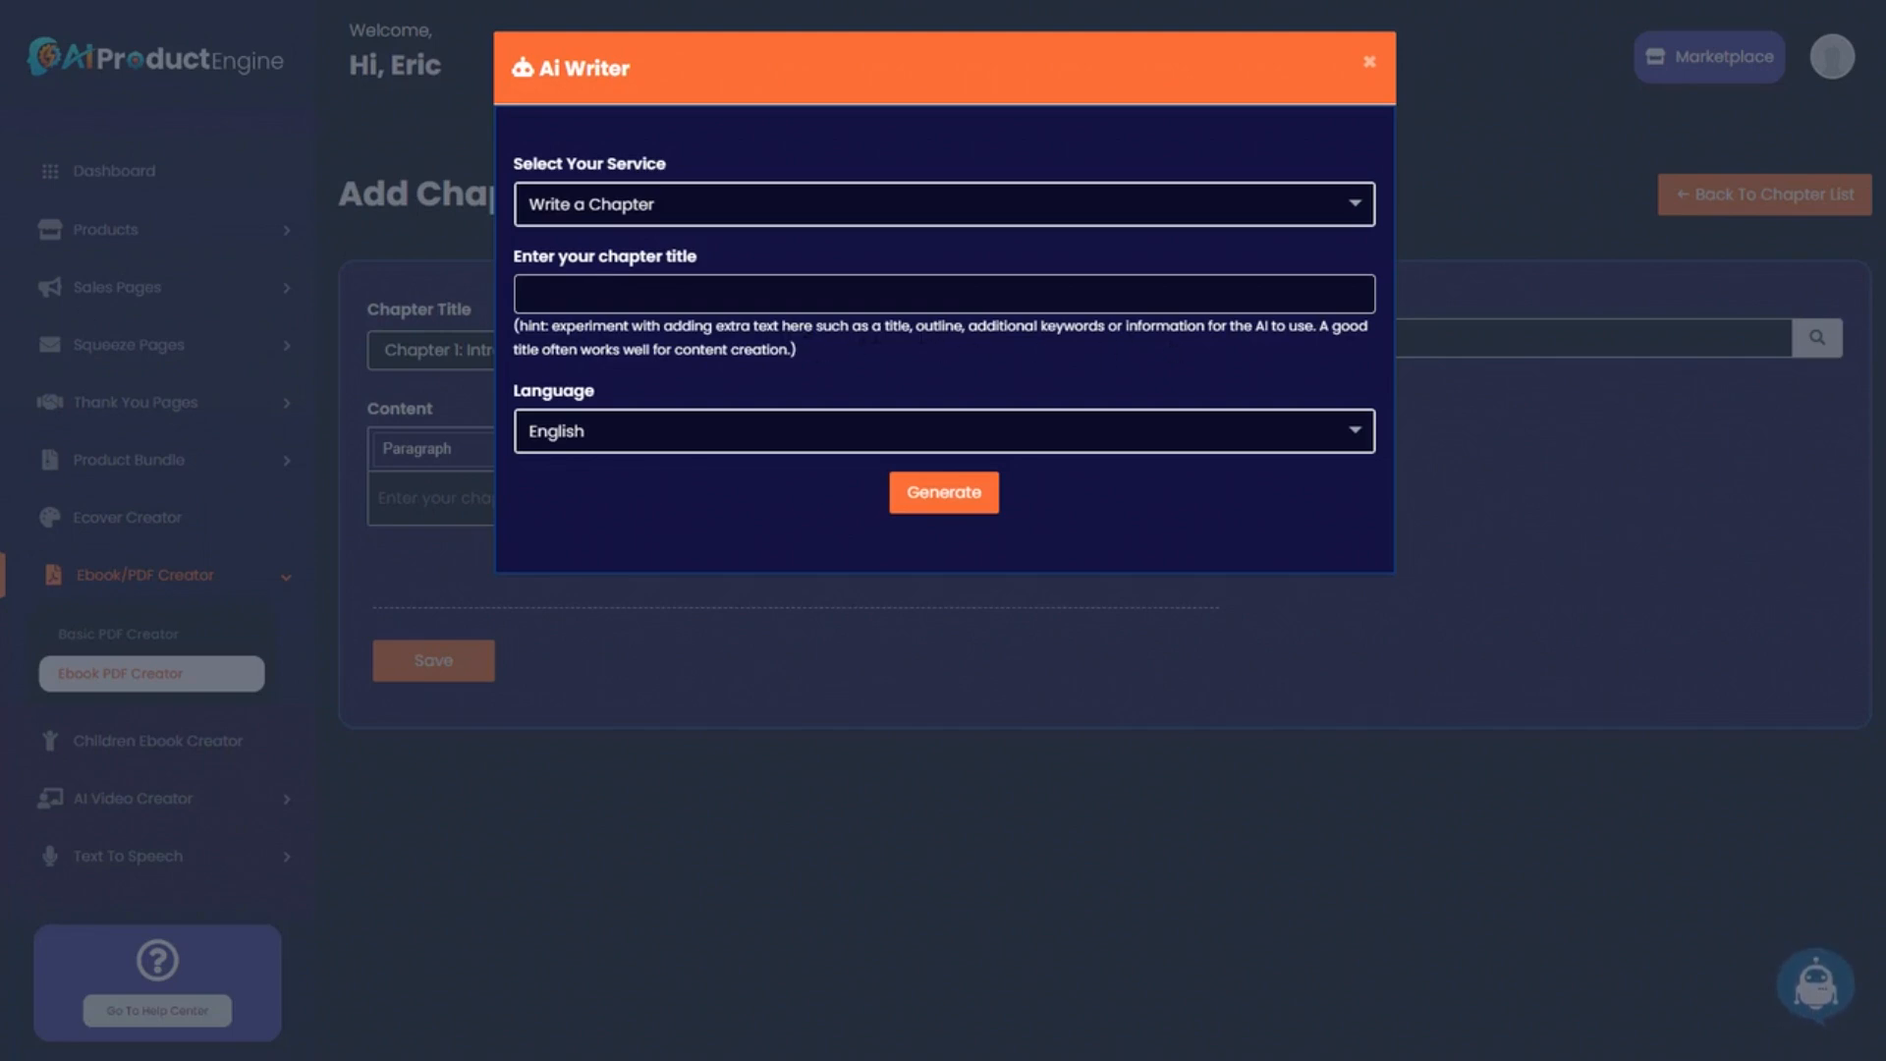
pyautogui.moveTo(0, 143); pyautogui.dragTo(966, 173)
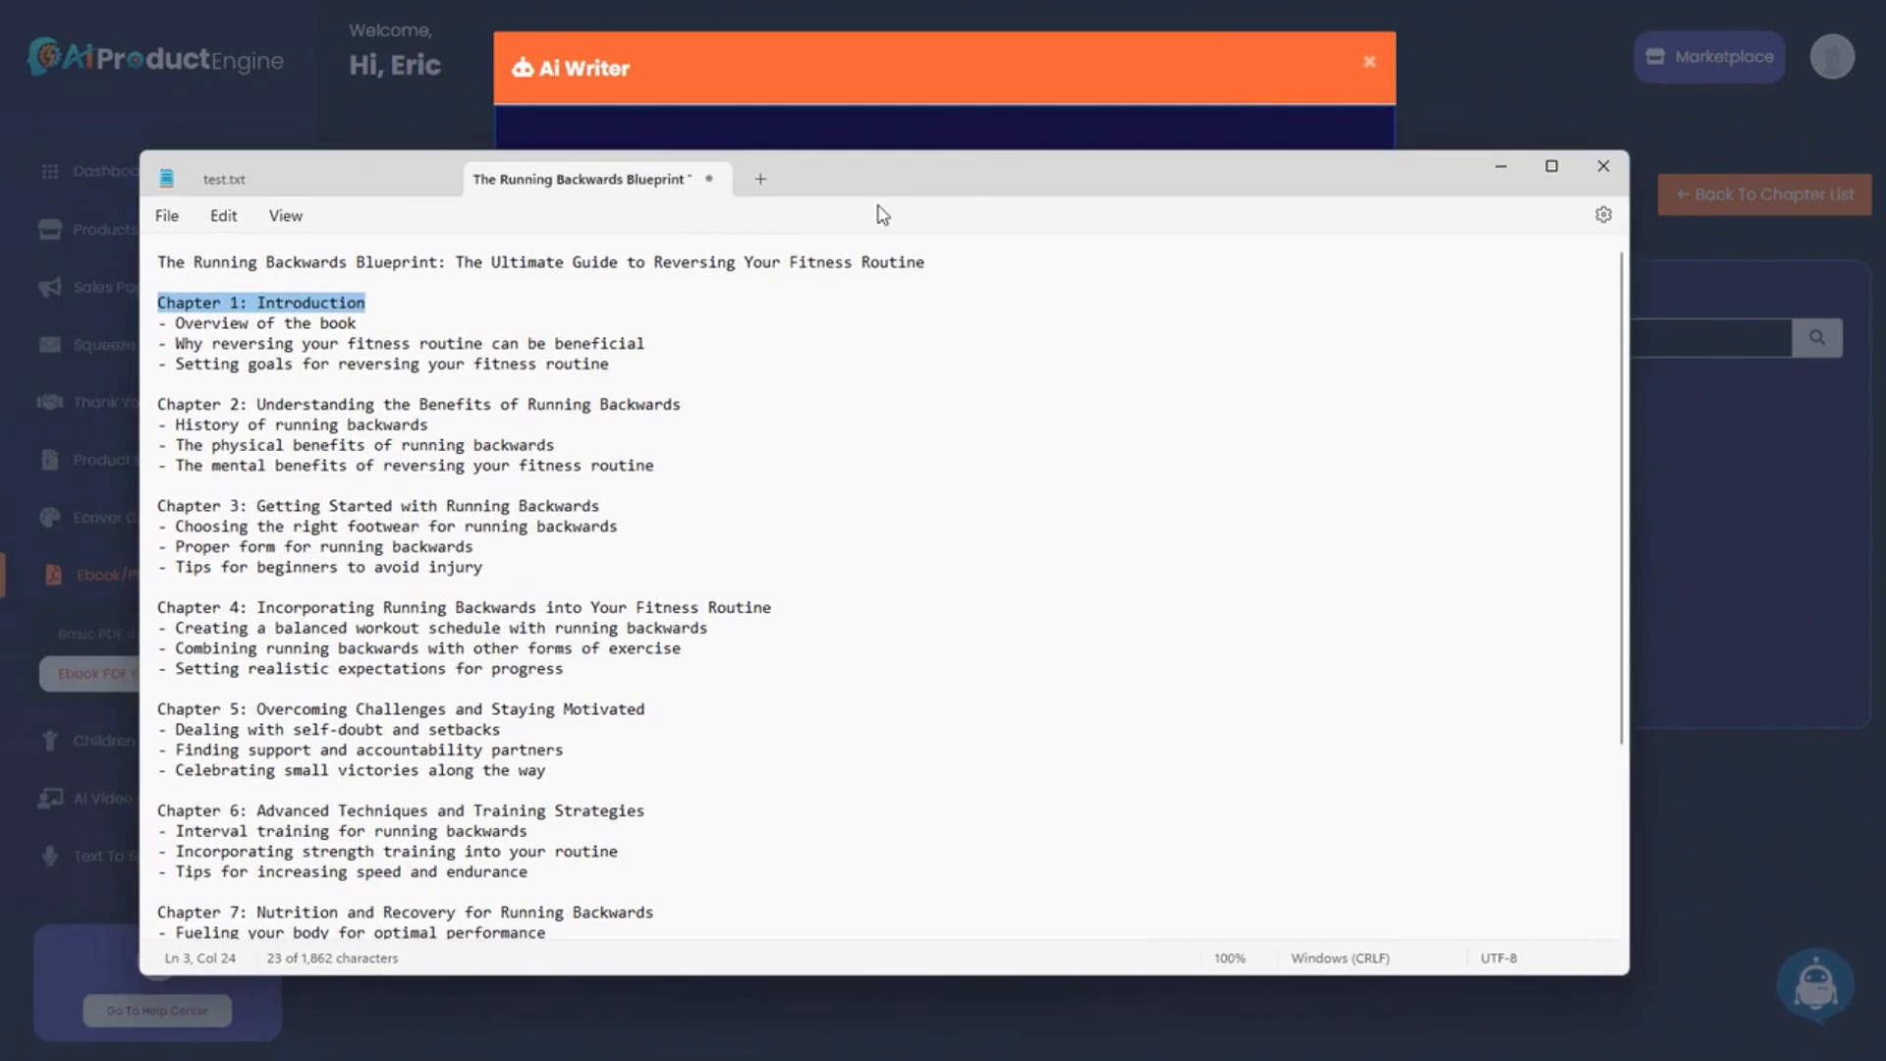
pyautogui.click(335, 327)
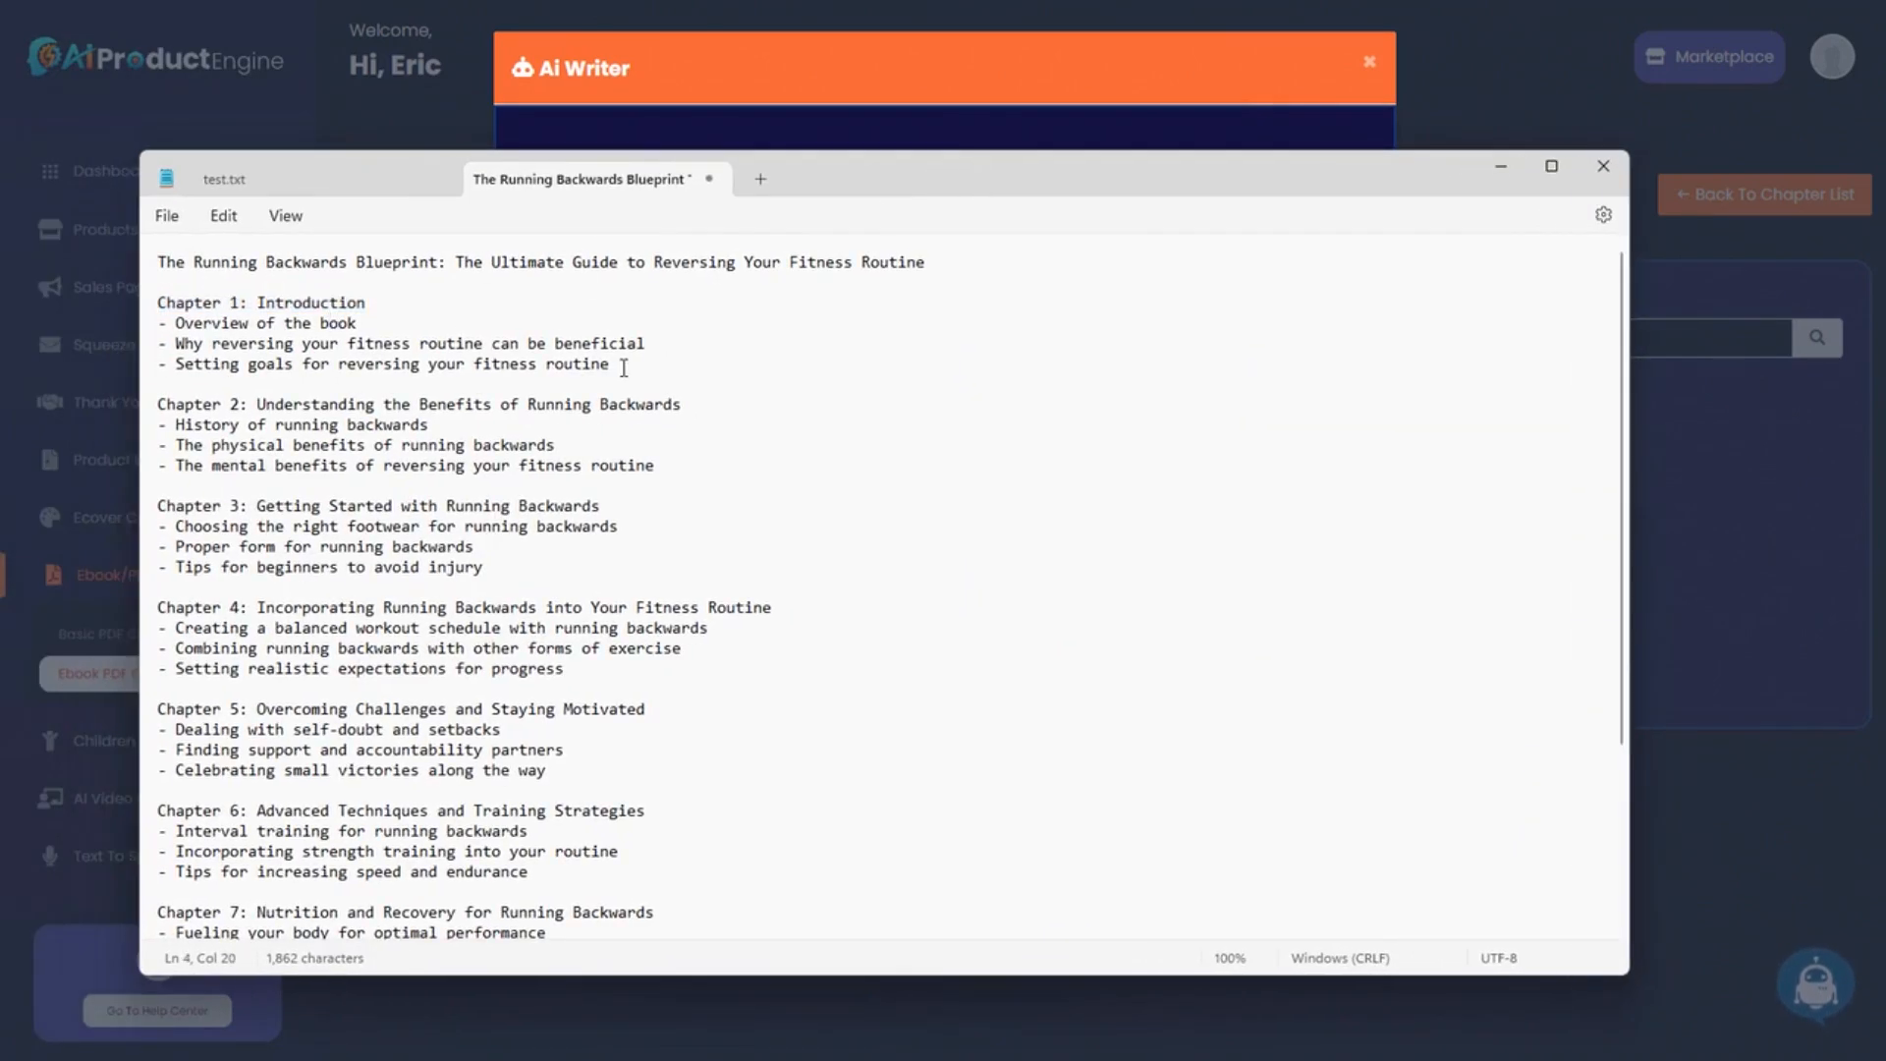
pyautogui.moveTo(623, 368); pyautogui.dragTo(159, 307)
pyautogui.click(328, 328)
pyautogui.moveTo(157, 263); pyautogui.dragTo(685, 367)
pyautogui.hotkey('ctrl', 'c')
# Paste the title and Chapter 1 outline into the prompt, generate the chapter, and copy it.
pyautogui.moveTo(1139, 178); pyautogui.dragTo(0, 180)
pyautogui.click(678, 294)
pyautogui.hotkey('ctrl', 'v')
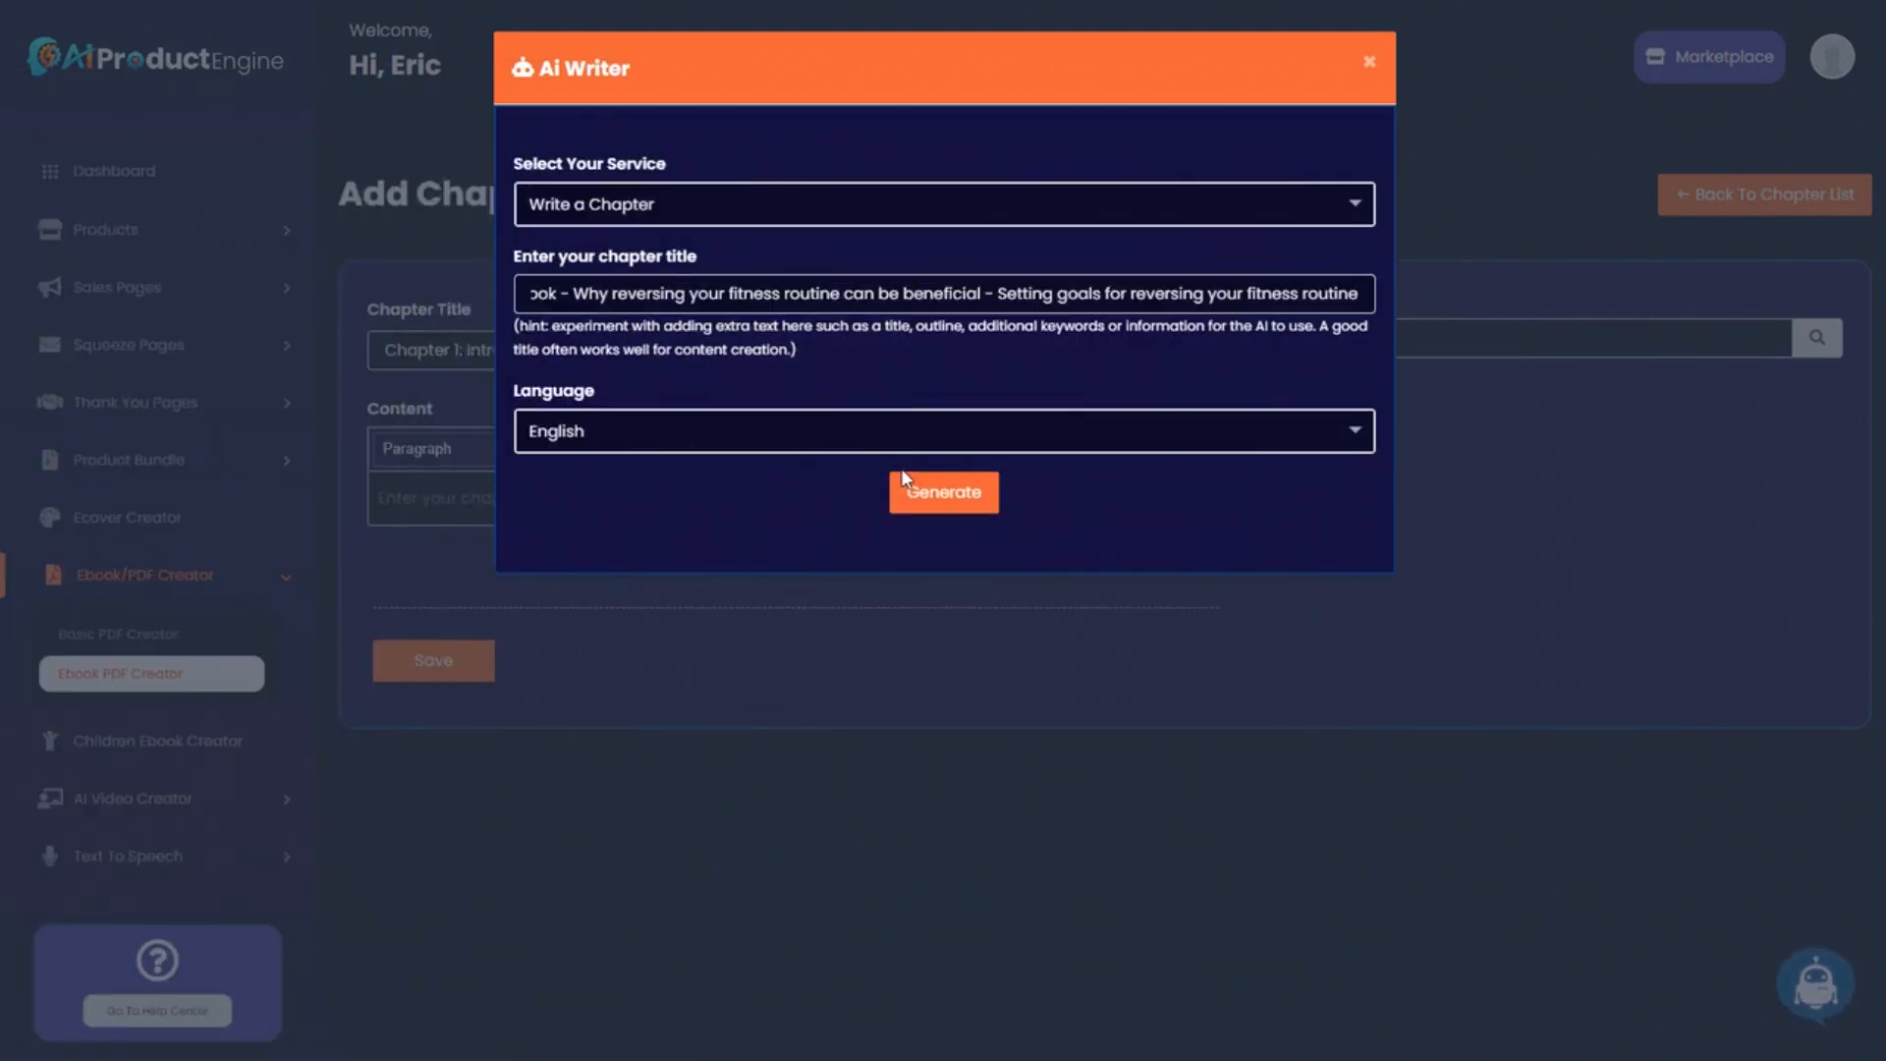
pyautogui.click(956, 495)
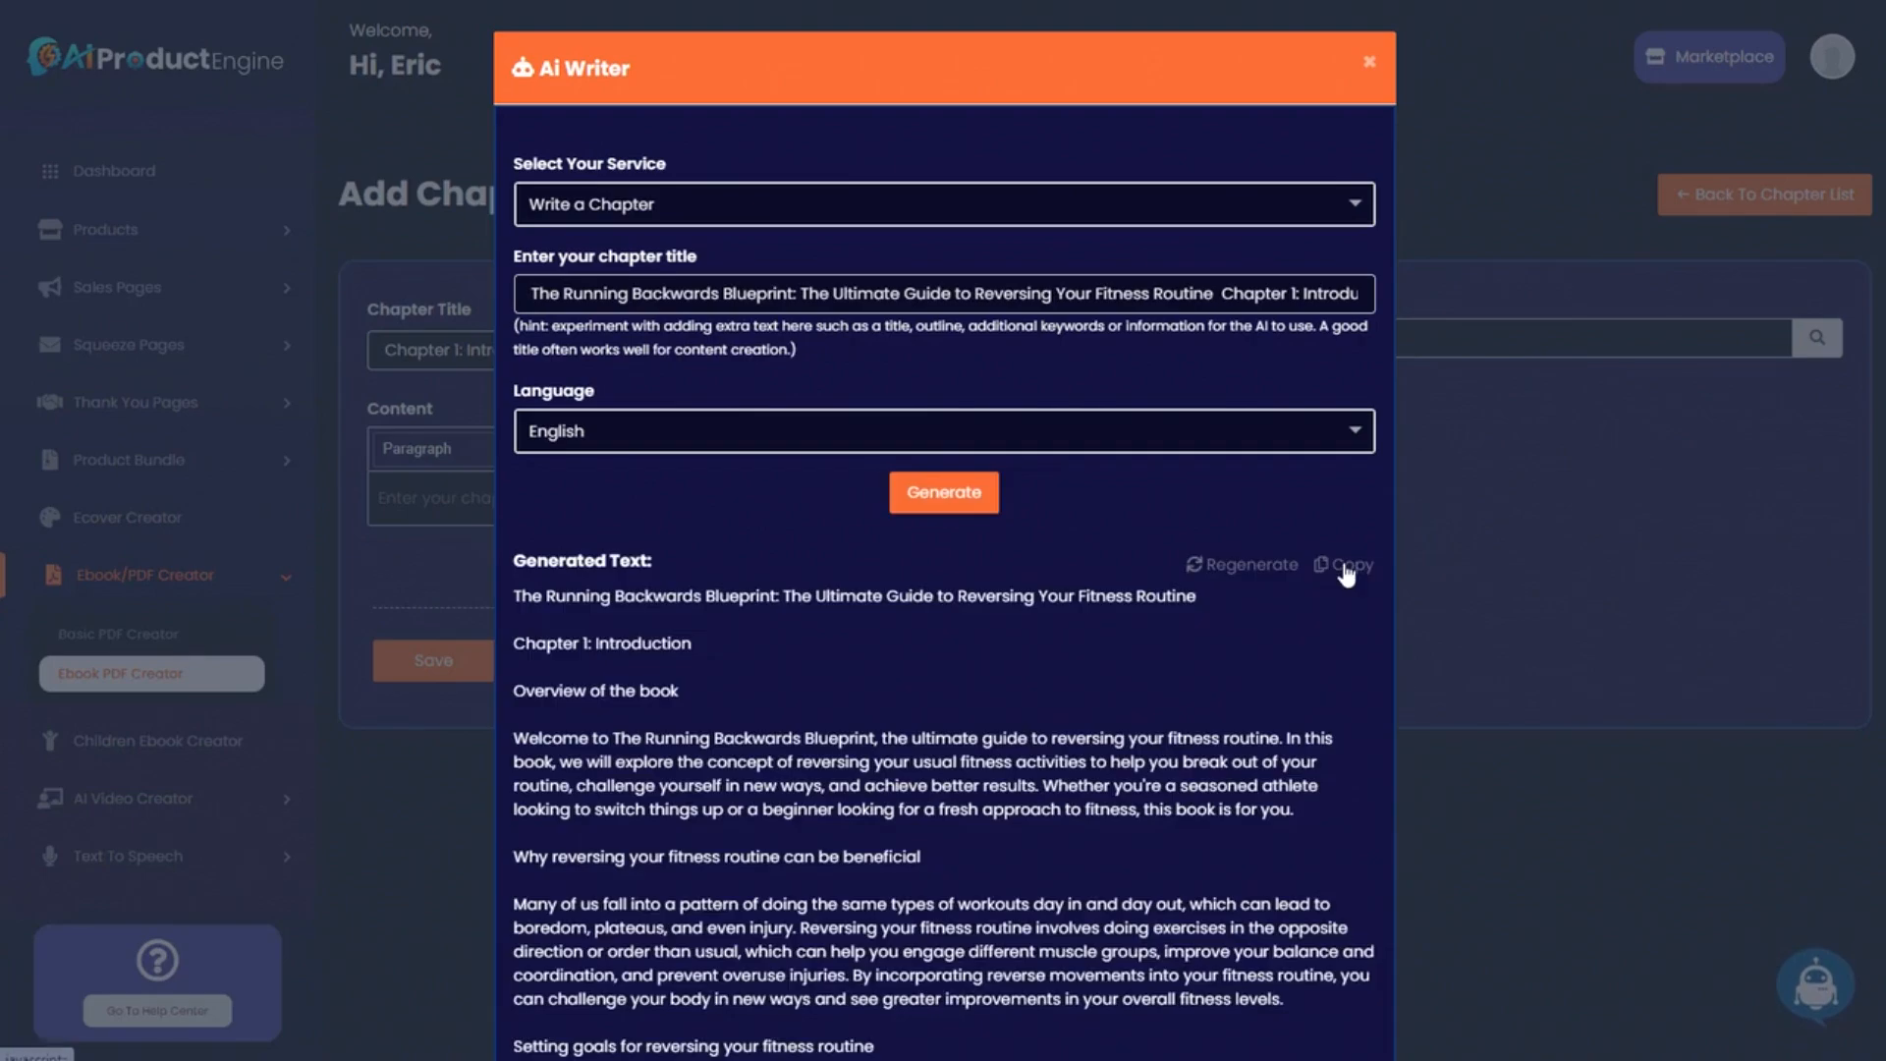
pyautogui.click(1350, 448)
# Paste the generated Chapter 1 text into the Content editor.
pyautogui.click(1433, 472)
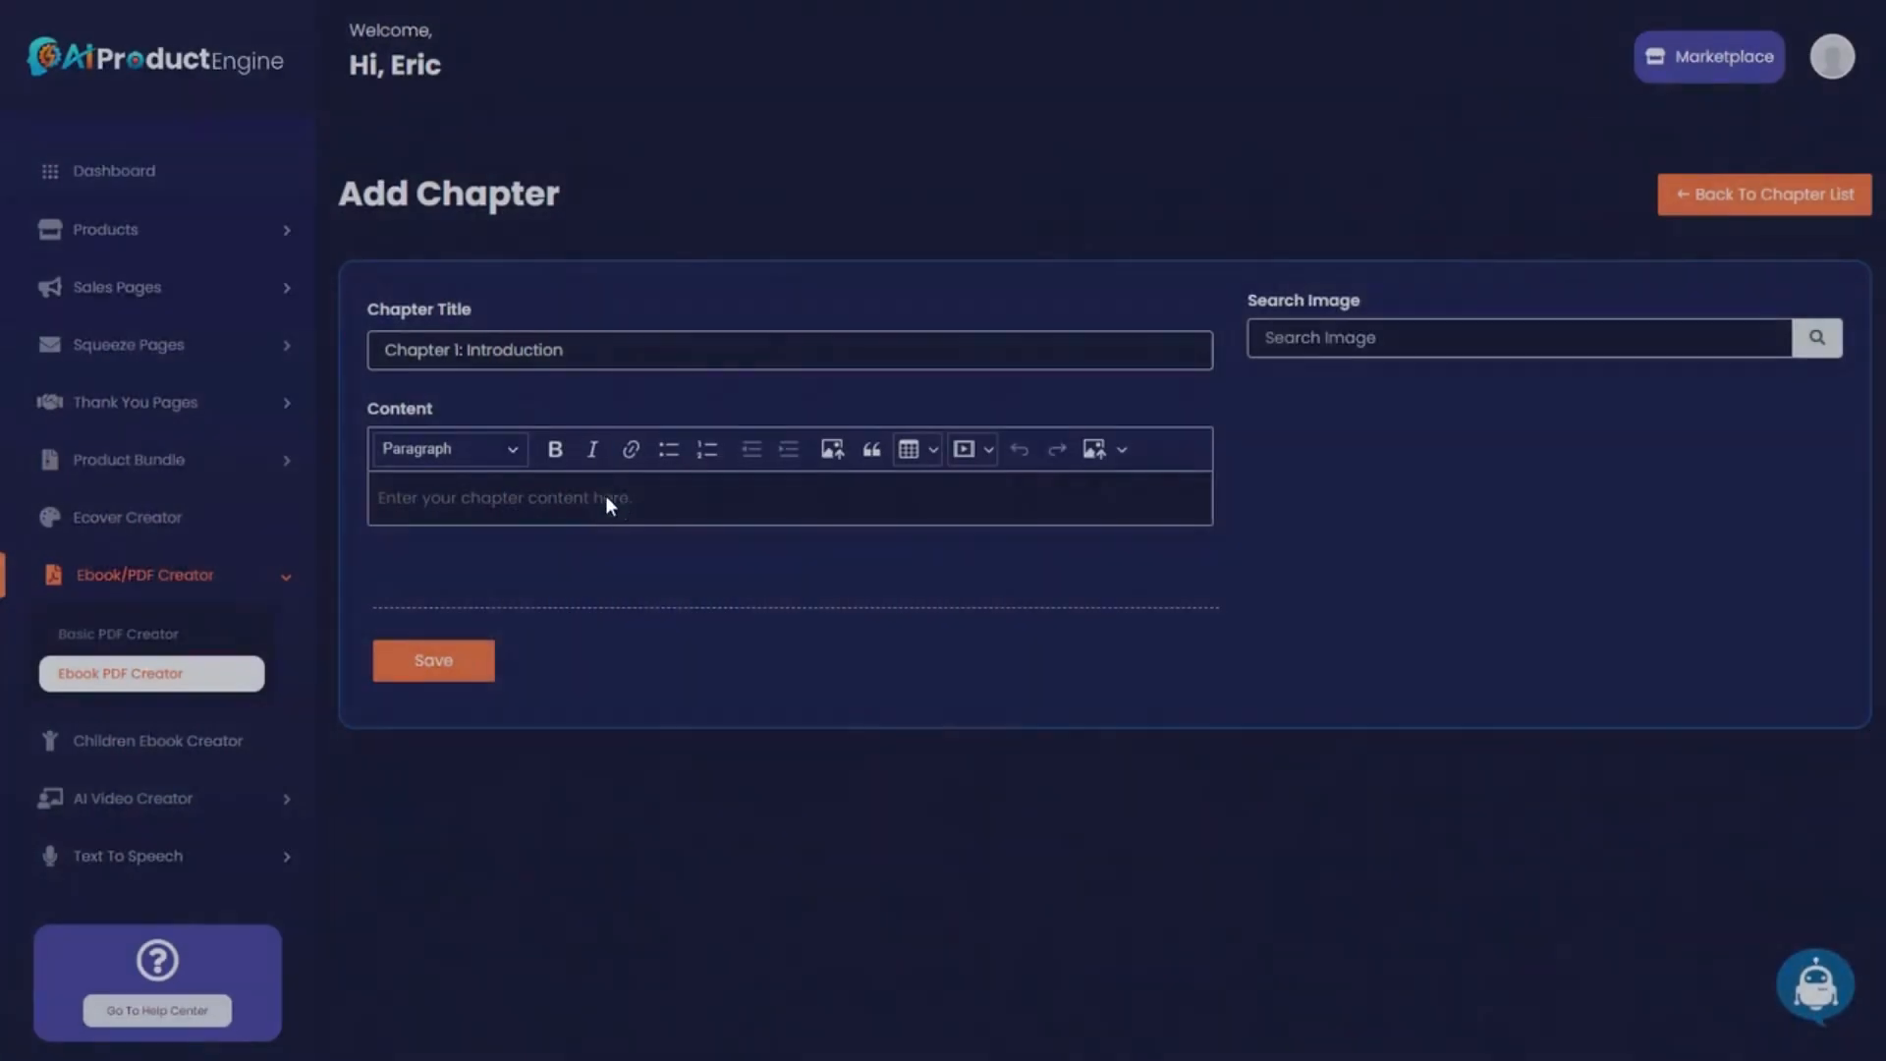
pyautogui.click(605, 498)
pyautogui.hotkey('ctrl', 'v')
pyautogui.scroll(-3, 790, 590)
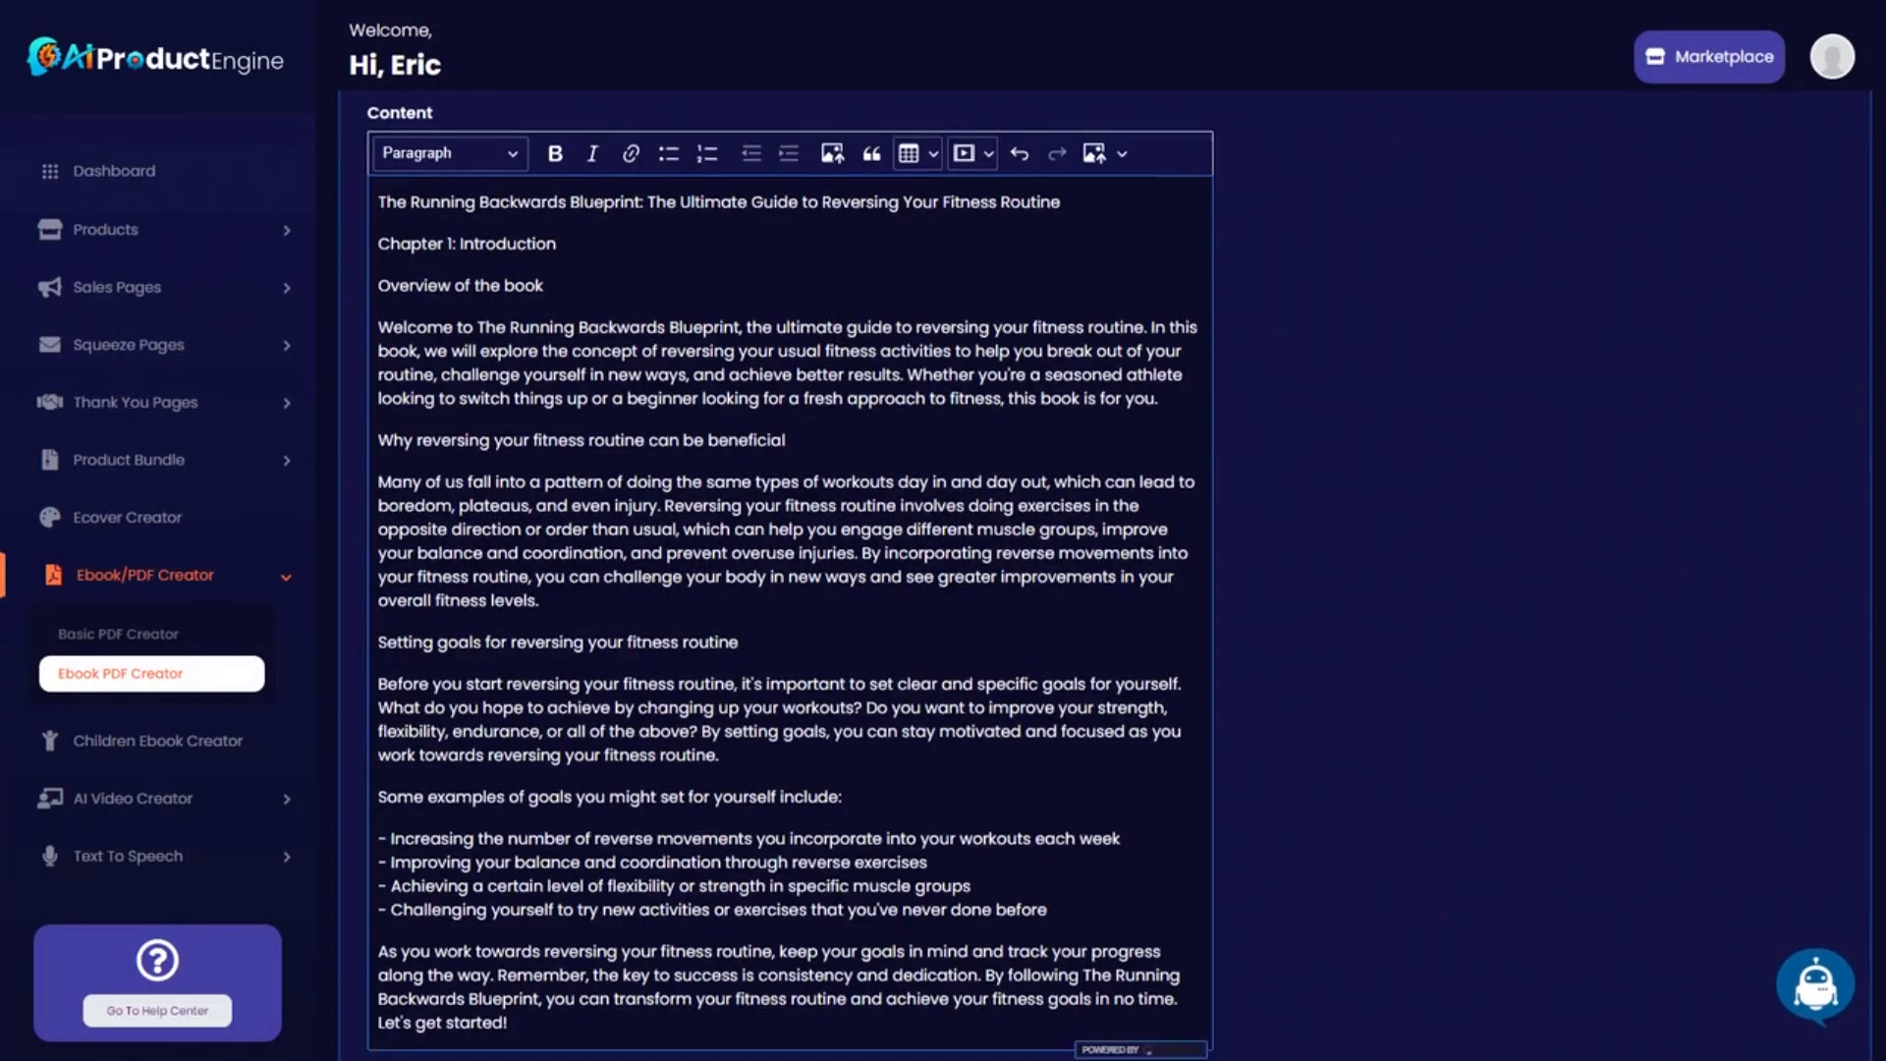
pyautogui.scroll(5, 790, 590)
# Delete the book title and two heading lines at the top, then save Chapter 1.
pyautogui.click(379, 623)
pyautogui.hotkey('shift', 'Up')
pyautogui.hotkey('shift', 'Up')
pyautogui.hotkey('shift', 'Up')
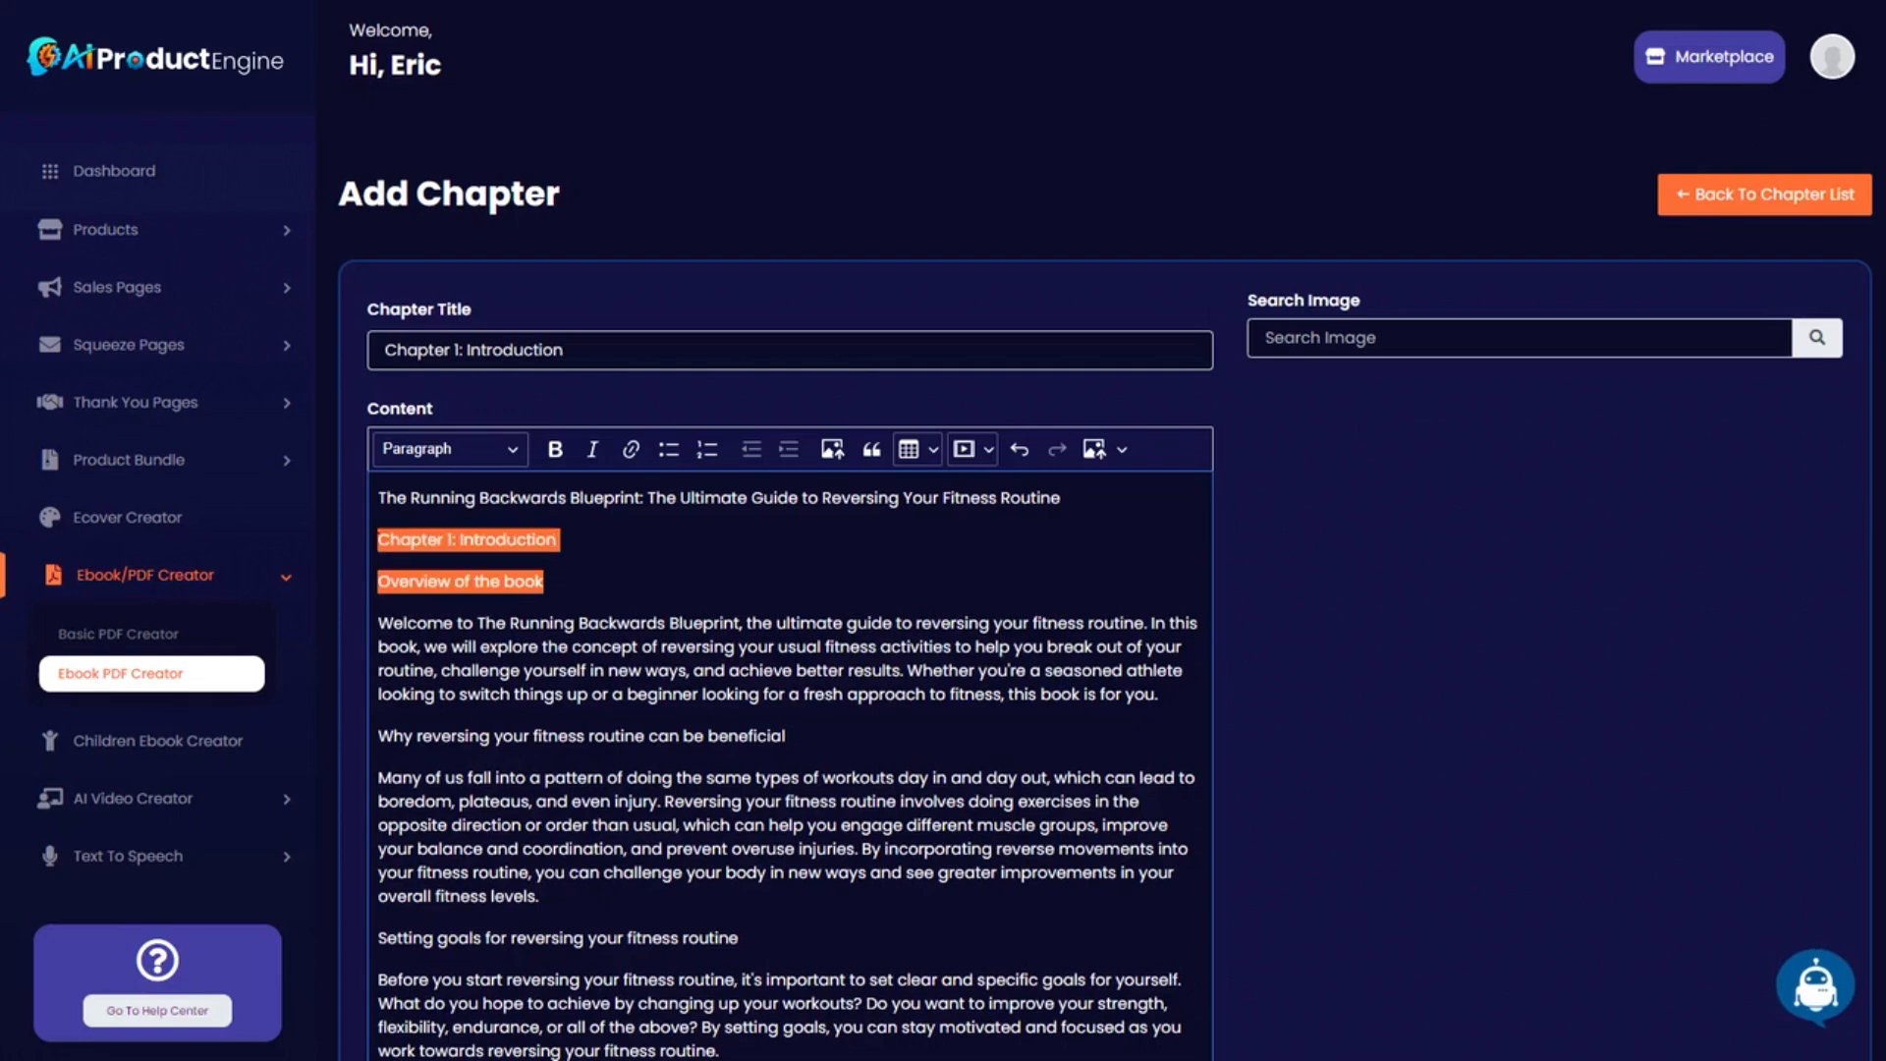
pyautogui.click(541, 548)
pyautogui.moveTo(383, 498); pyautogui.dragTo(638, 499)
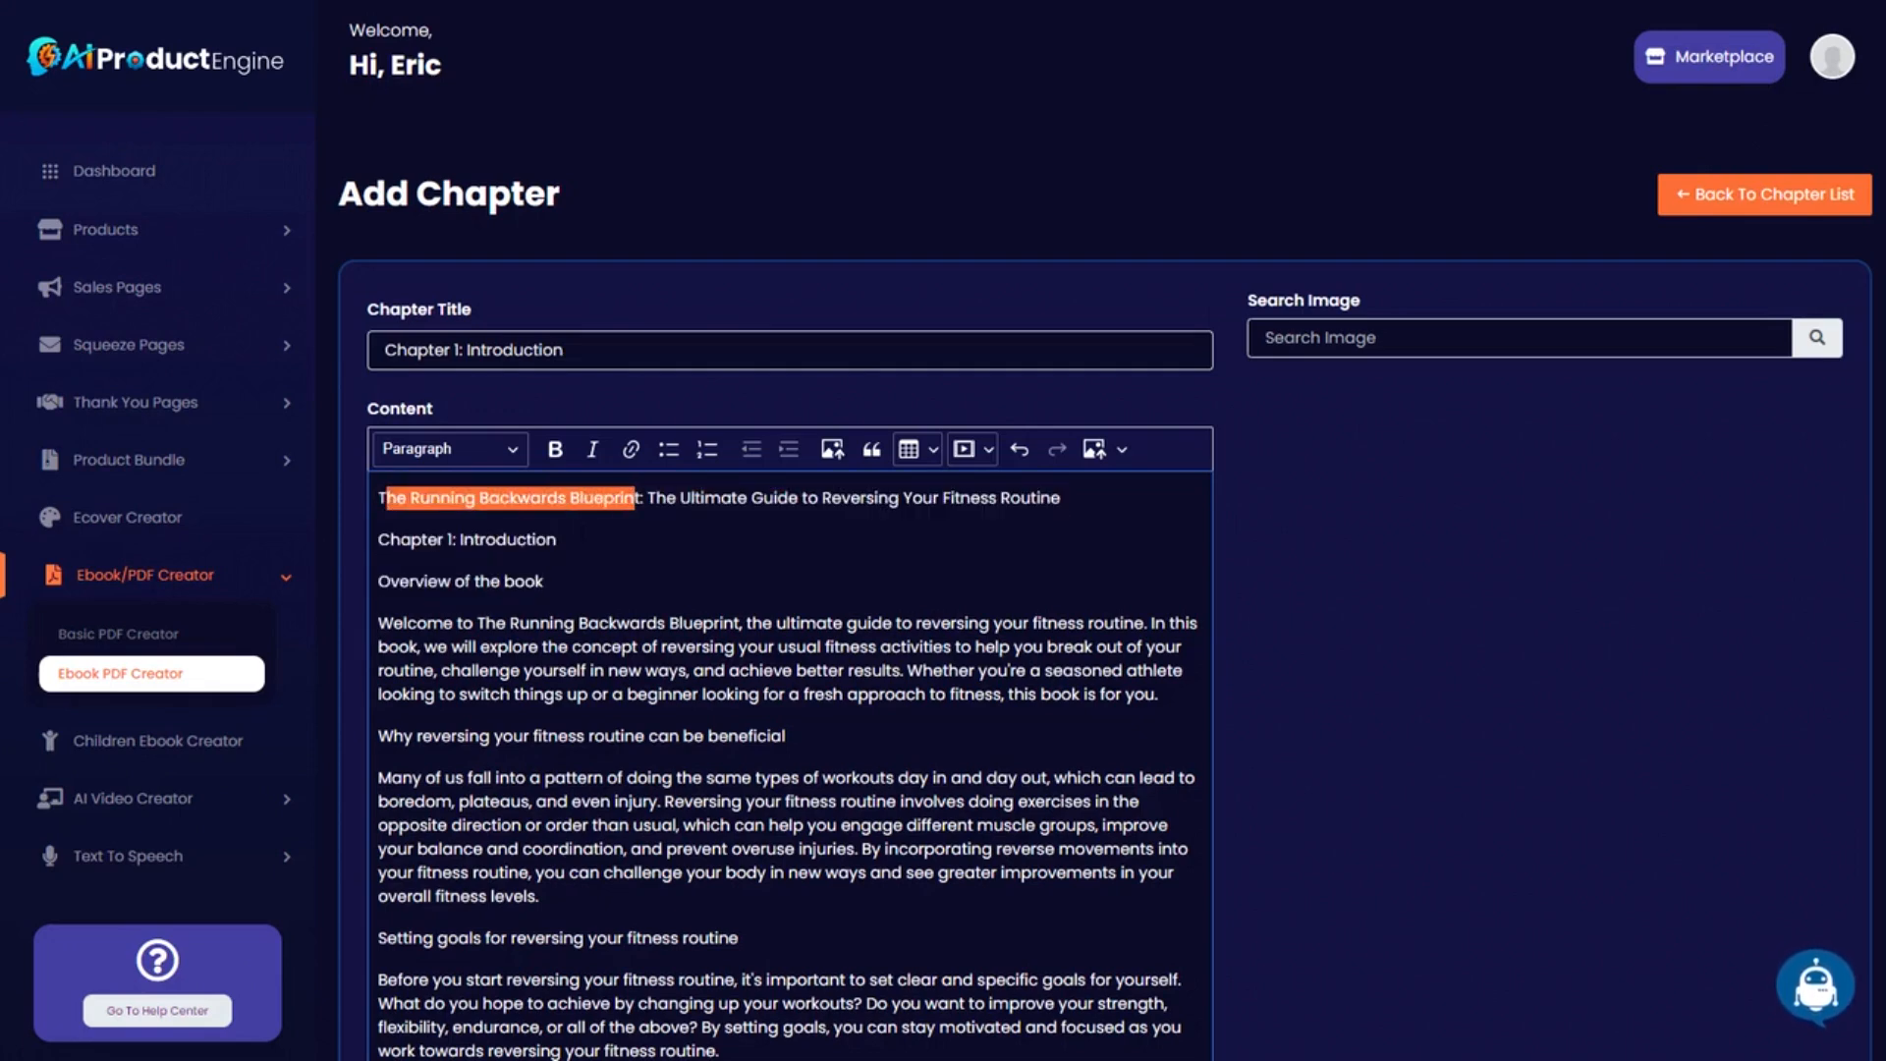
pyautogui.click(572, 538)
pyautogui.hotkey('ctrl', 'a')
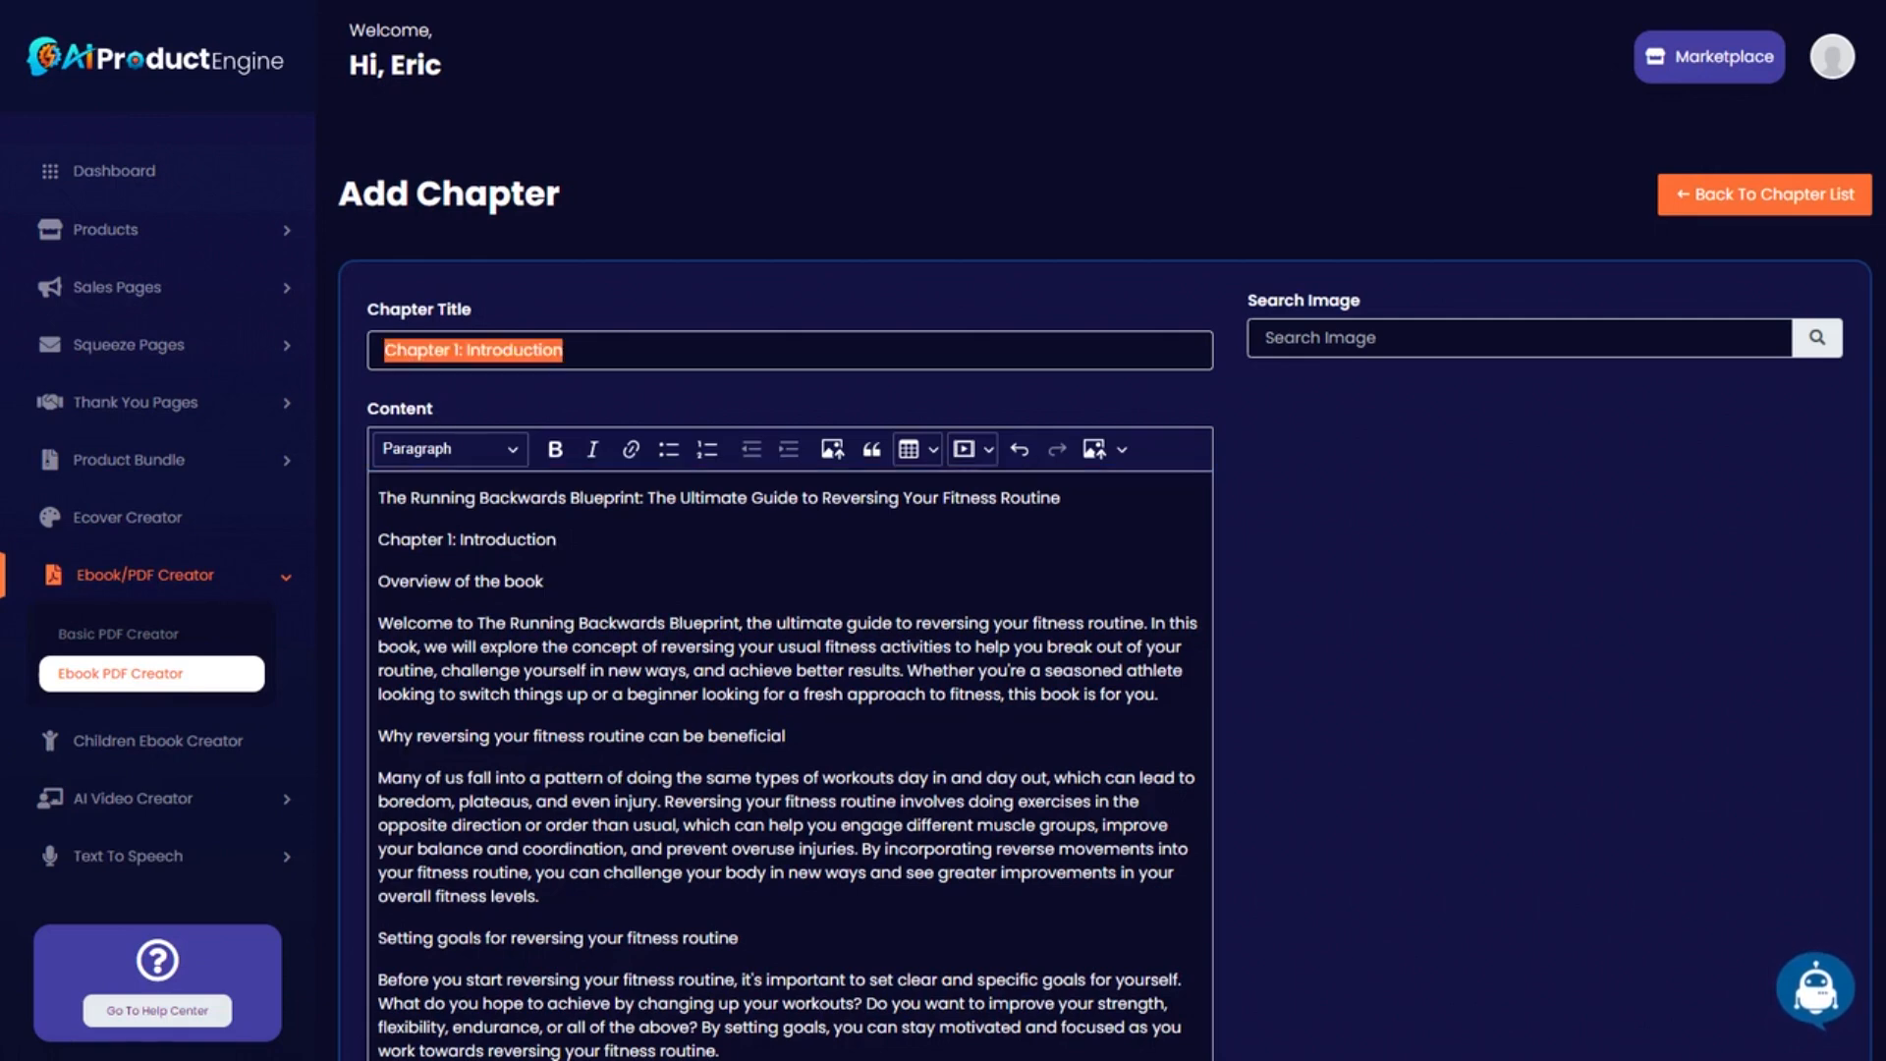
pyautogui.moveTo(380, 623); pyautogui.dragTo(380, 498)
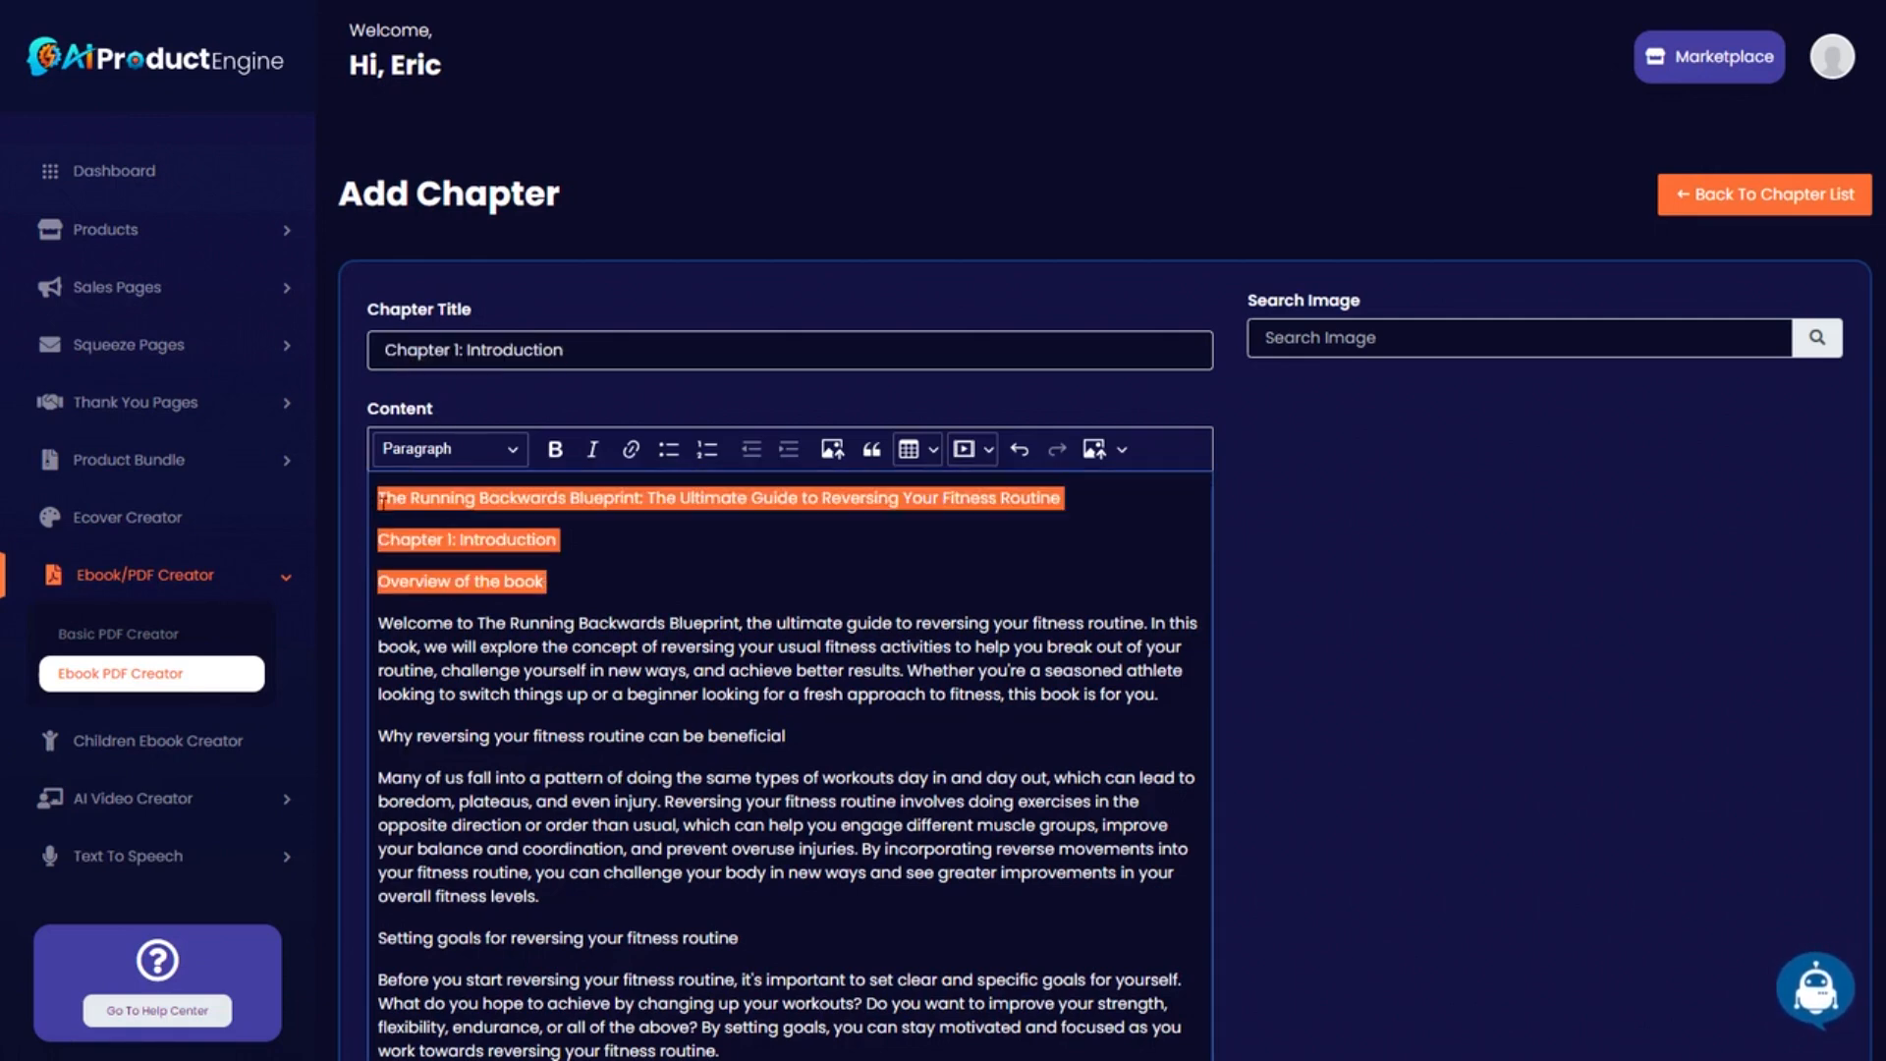
pyautogui.press('BackSpace')
pyautogui.press('BackSpace')
pyautogui.scroll(-4, 1423, 780)
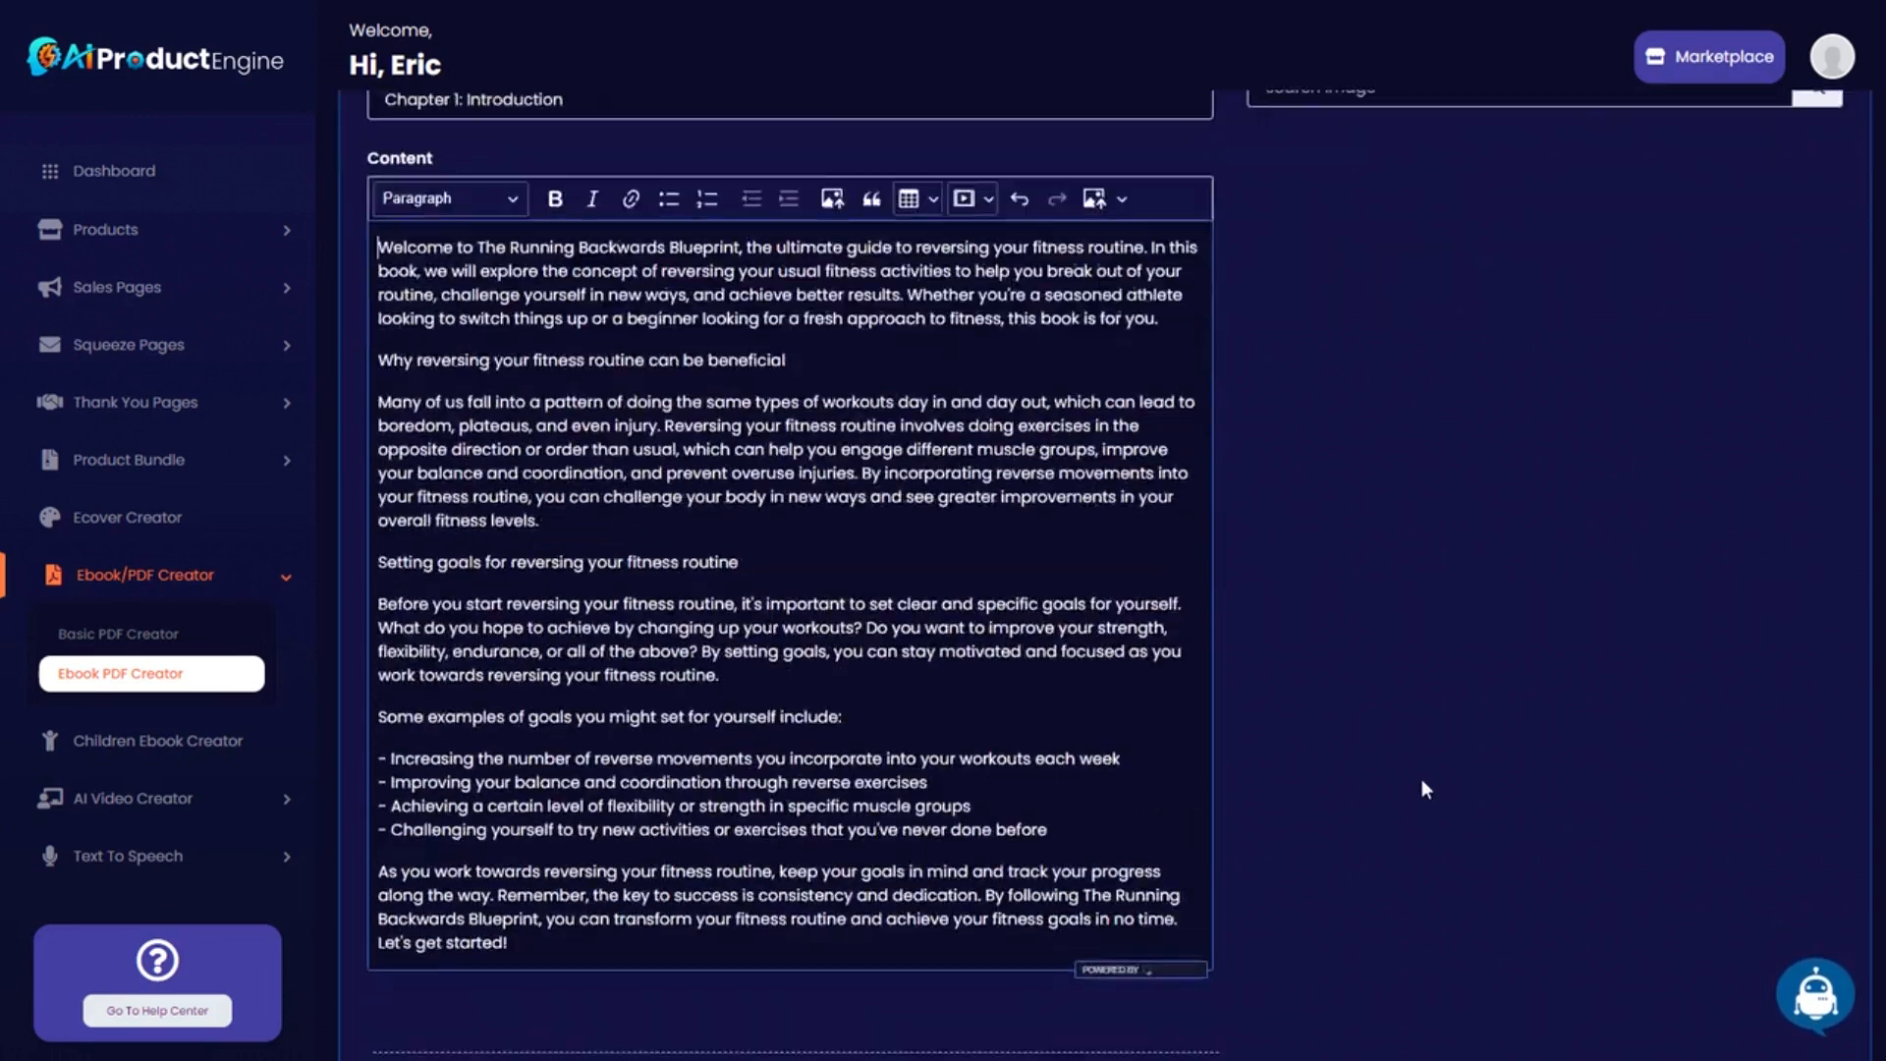
pyautogui.click(454, 967)
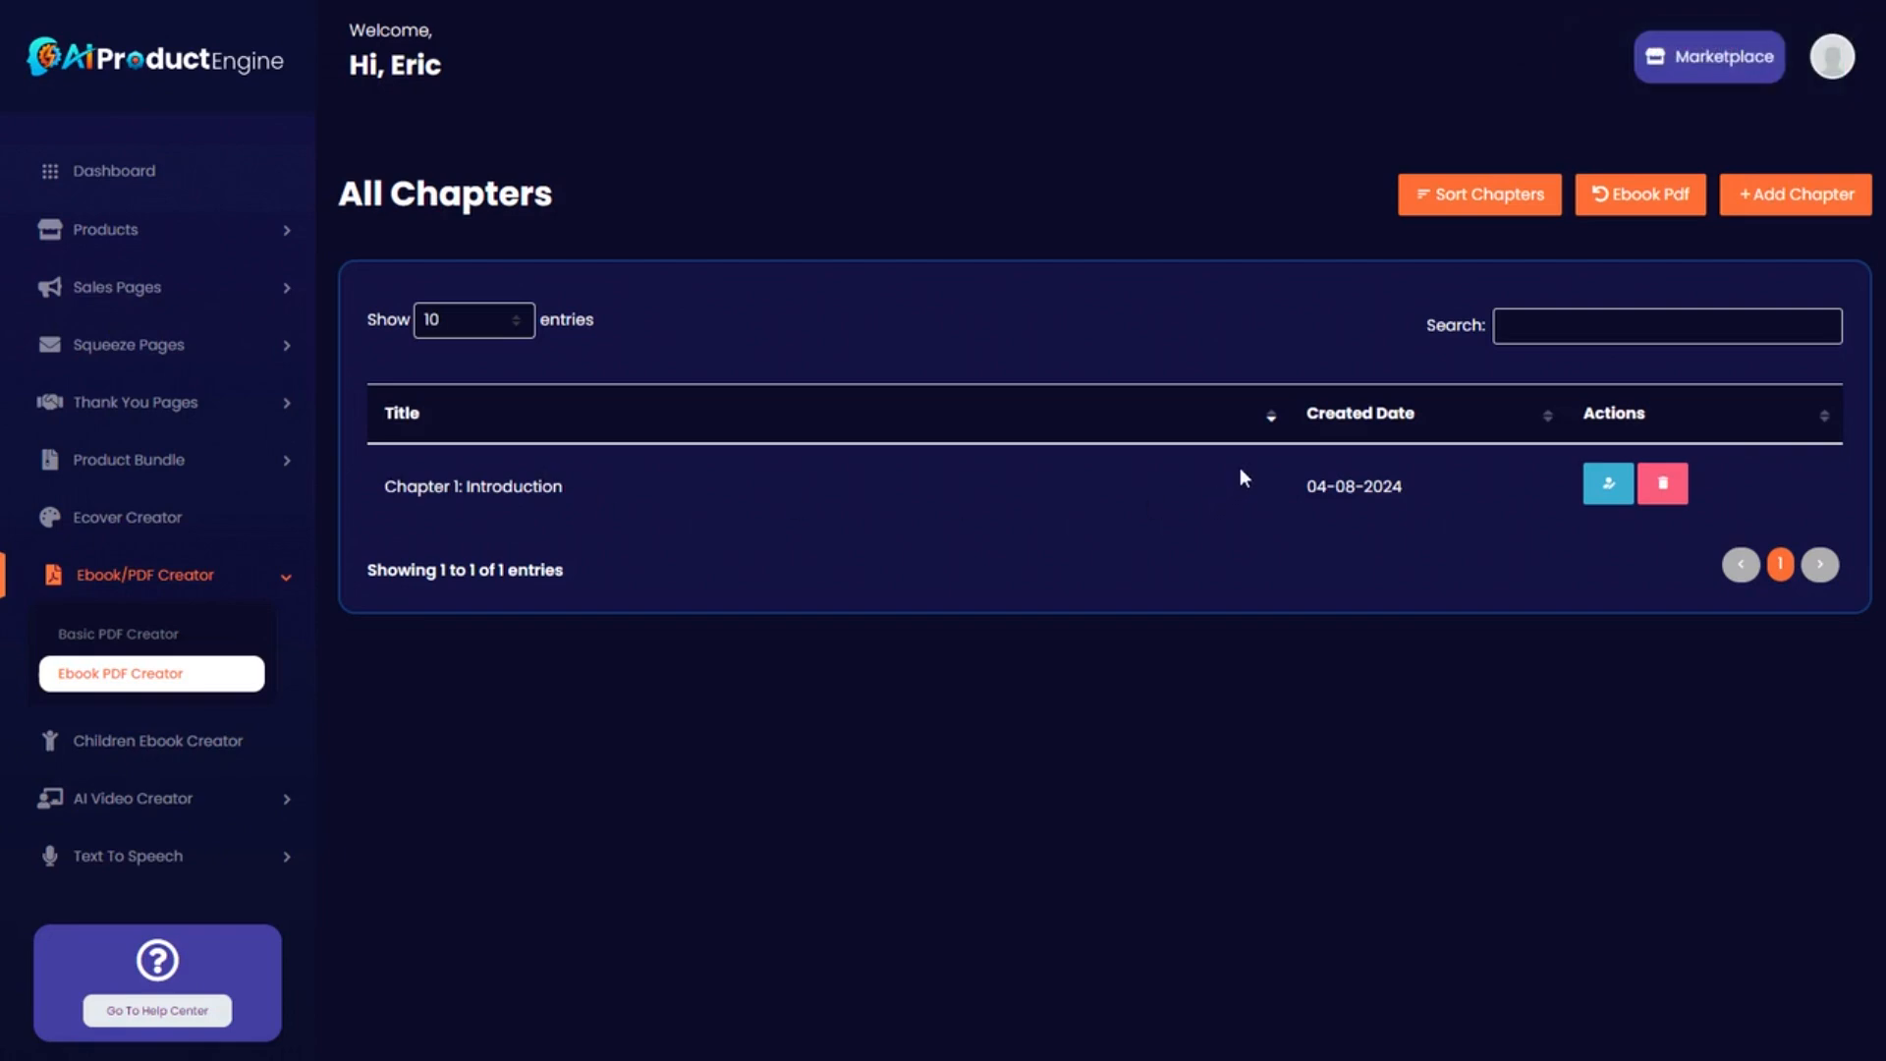
# Start a new chapter titled 'Chapter 2: Understanding the Benefits of Running Backwards' from the outline.
pyautogui.click(1788, 202)
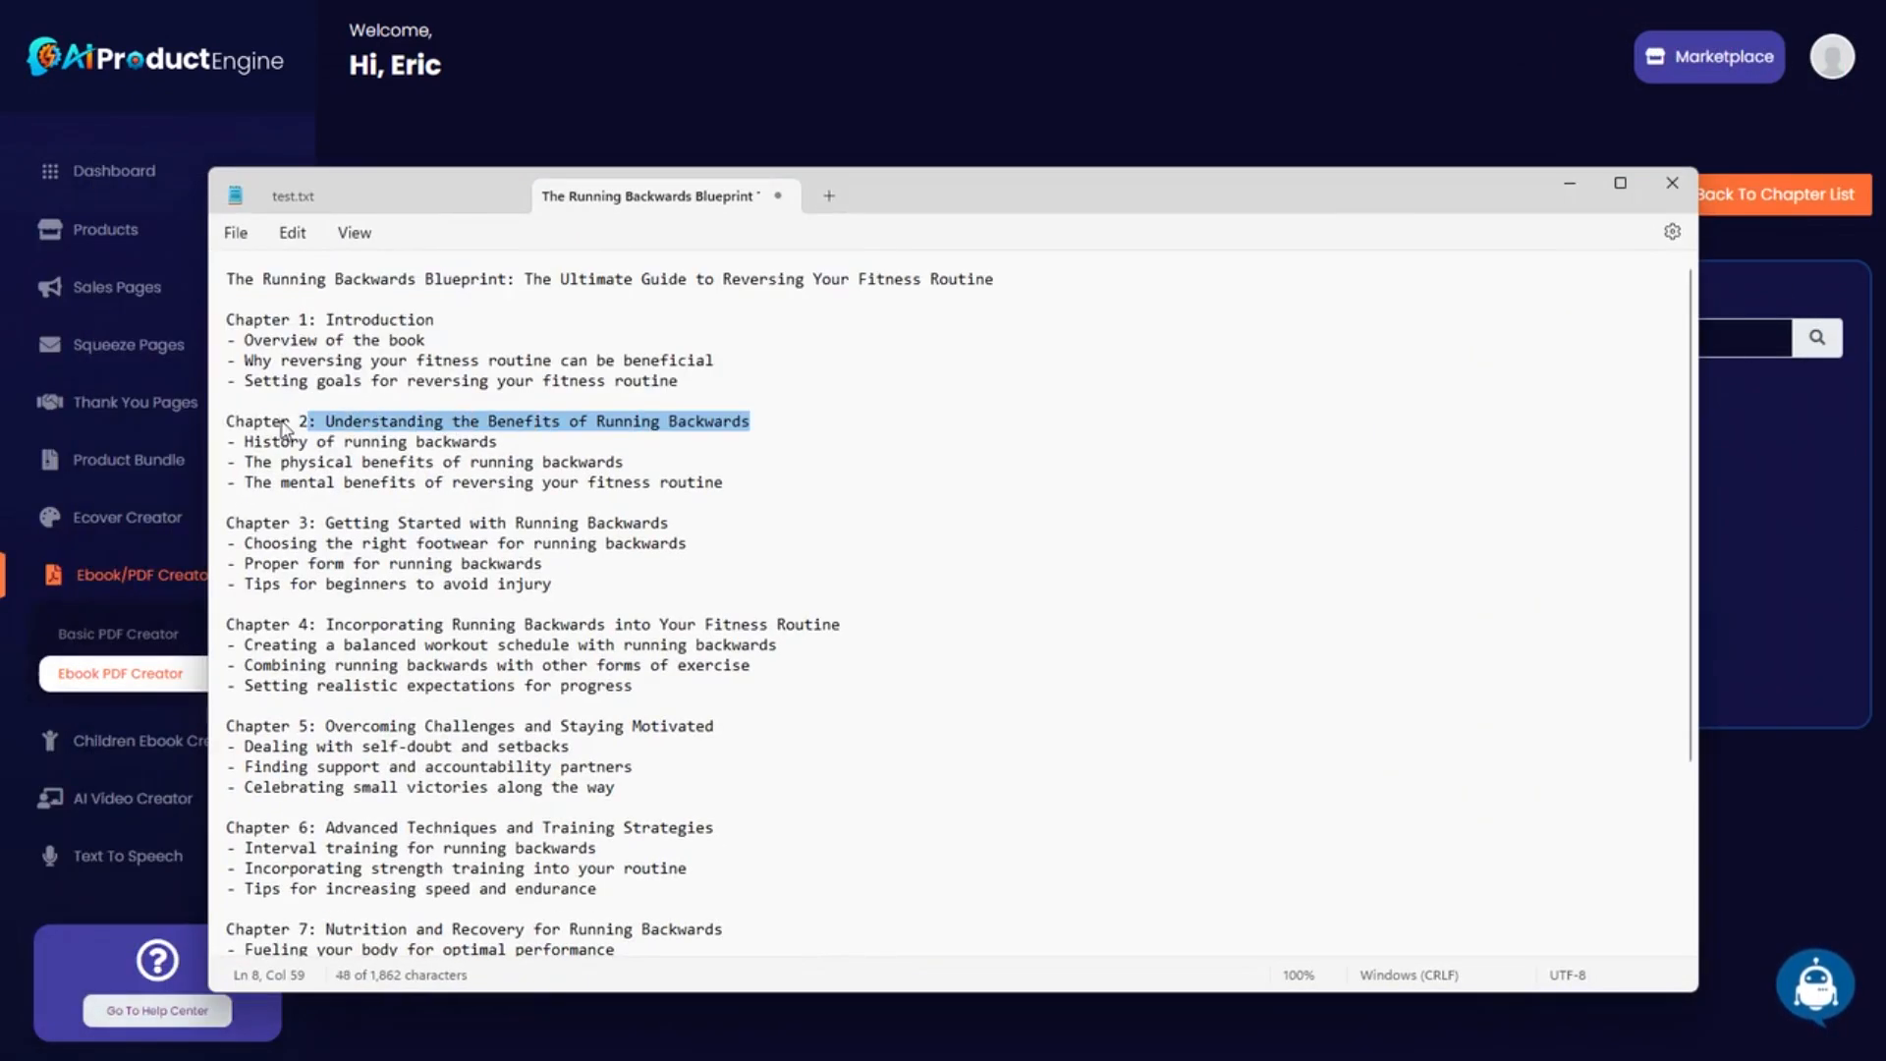
pyautogui.moveTo(303, 421); pyautogui.dragTo(226, 421)
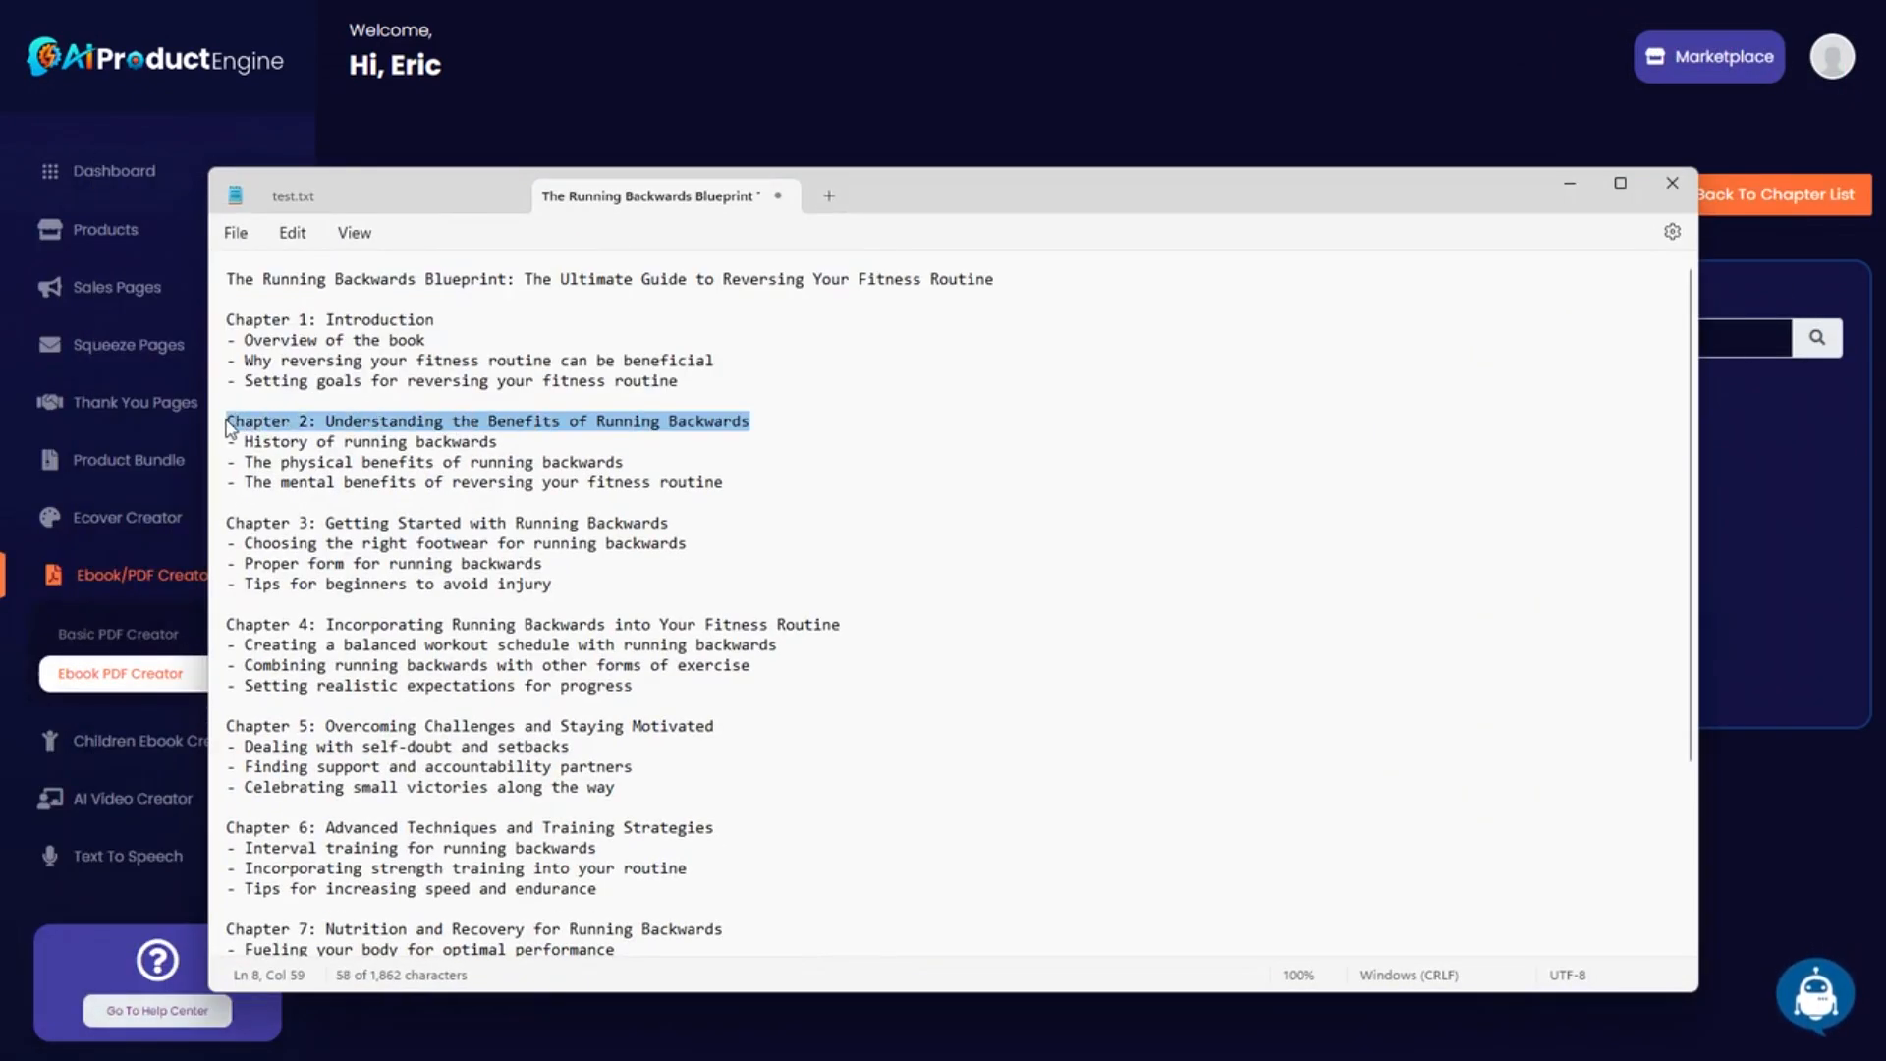
pyautogui.moveTo(1320, 181); pyautogui.dragTo(0, 202)
pyautogui.click(450, 343)
pyautogui.write('Chapter 2: Understanding the Benefits of Running Backwards')
# Generate the Chapter 2 text with AI Writer's Write a Chapter service.
pyautogui.click(1816, 988)
pyautogui.click(710, 212)
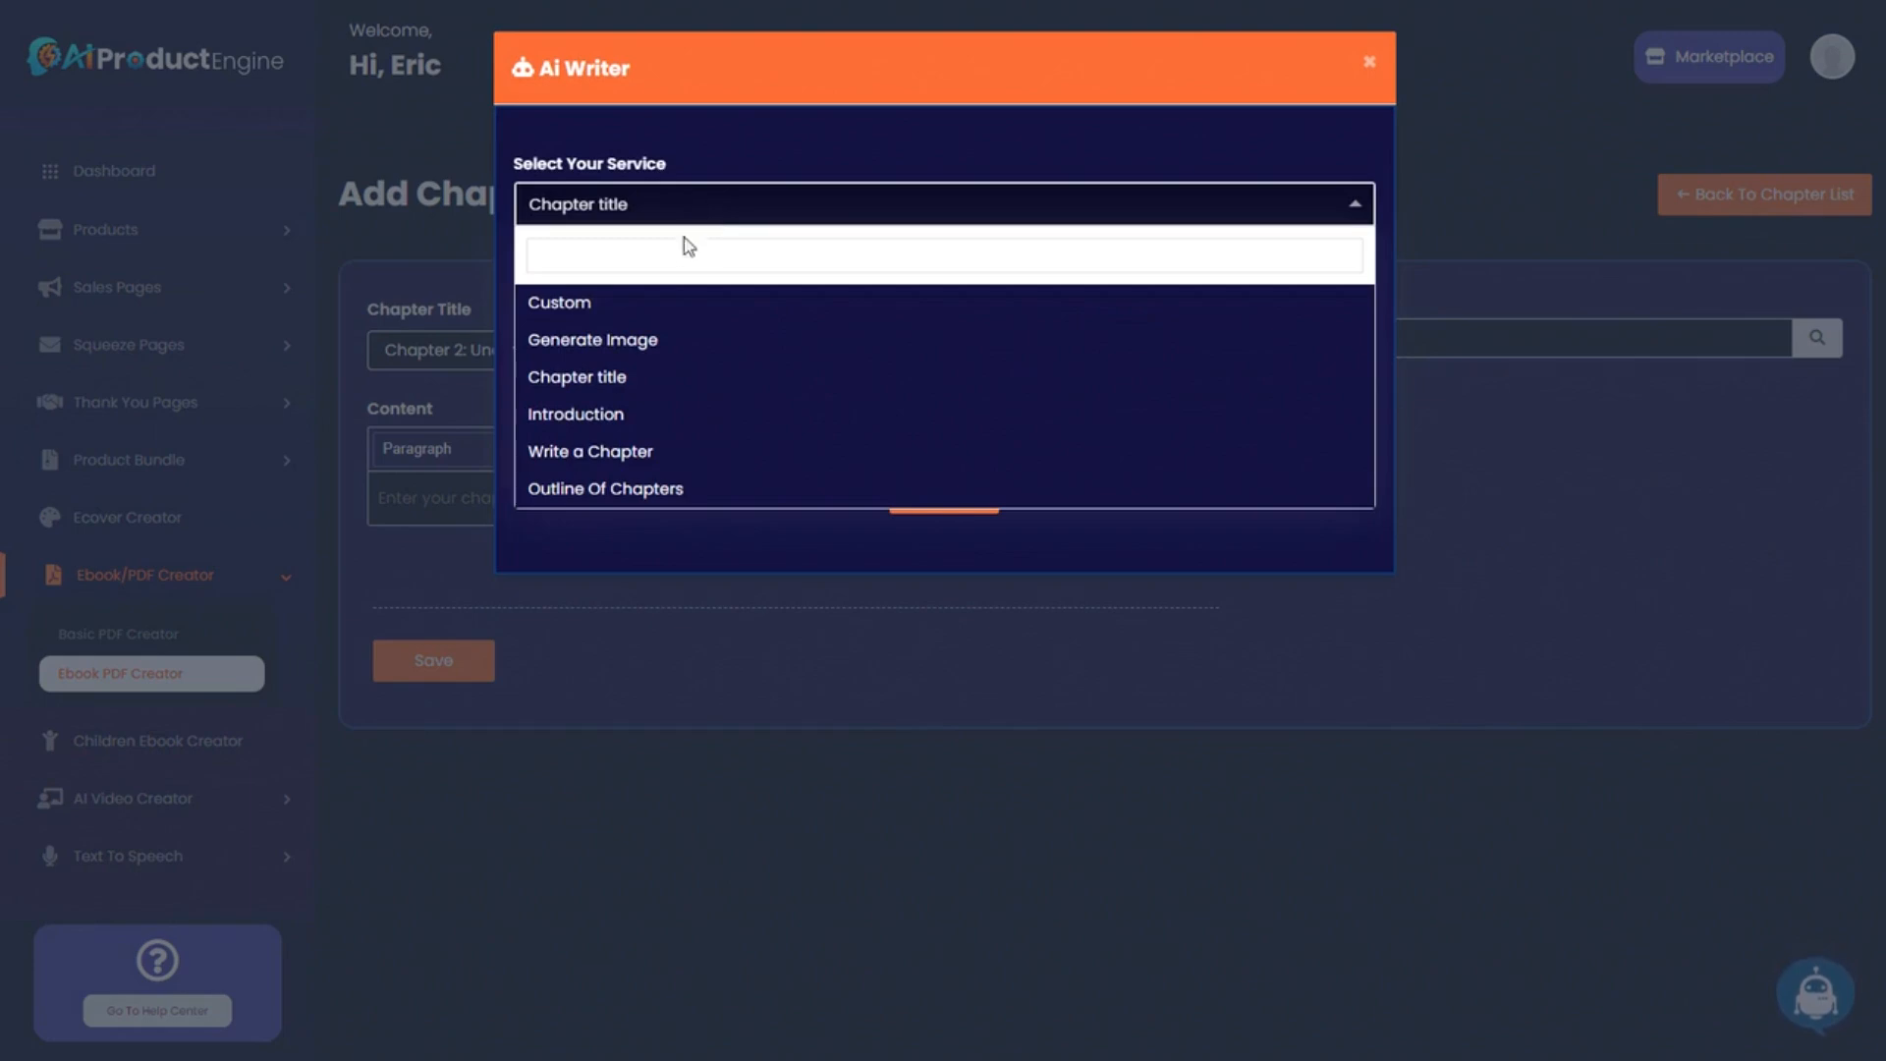
pyautogui.click(653, 450)
pyautogui.click(648, 293)
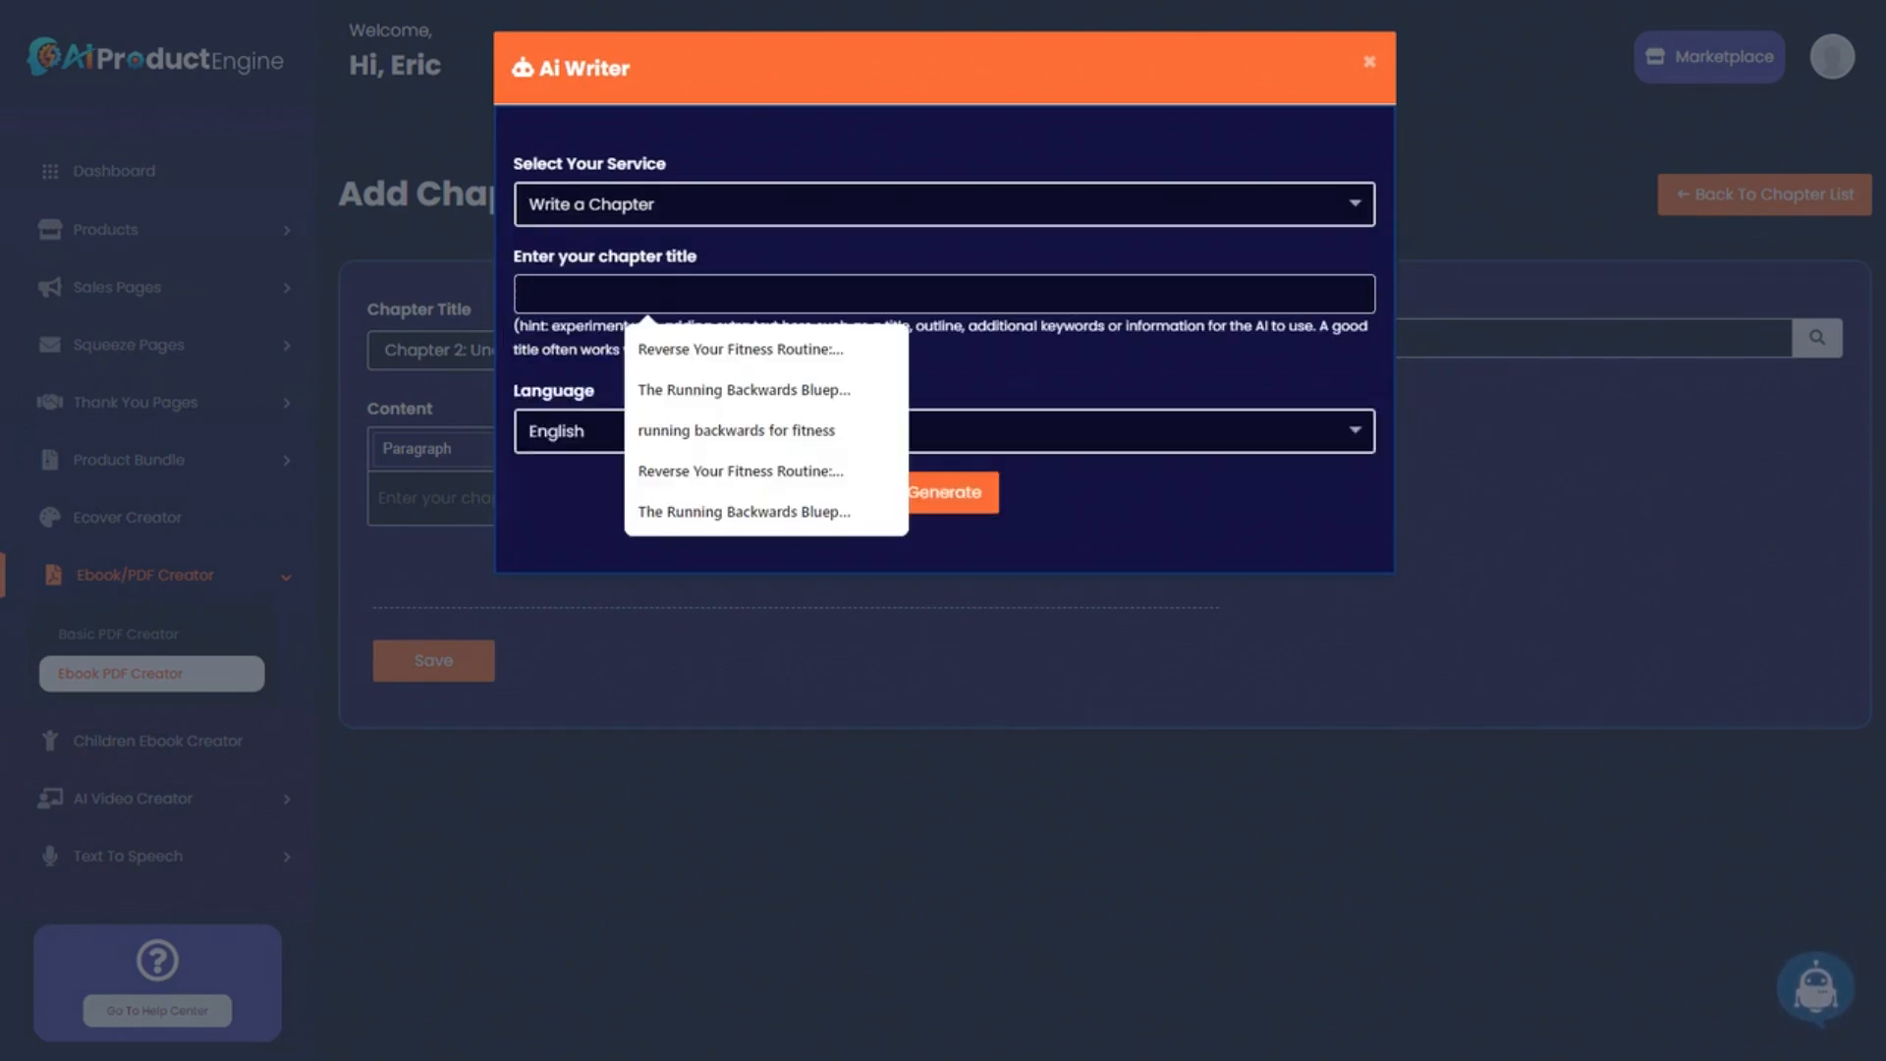
pyautogui.write('Chapter 2: Understanding the Benefits of Running Backwards')
pyautogui.click(945, 501)
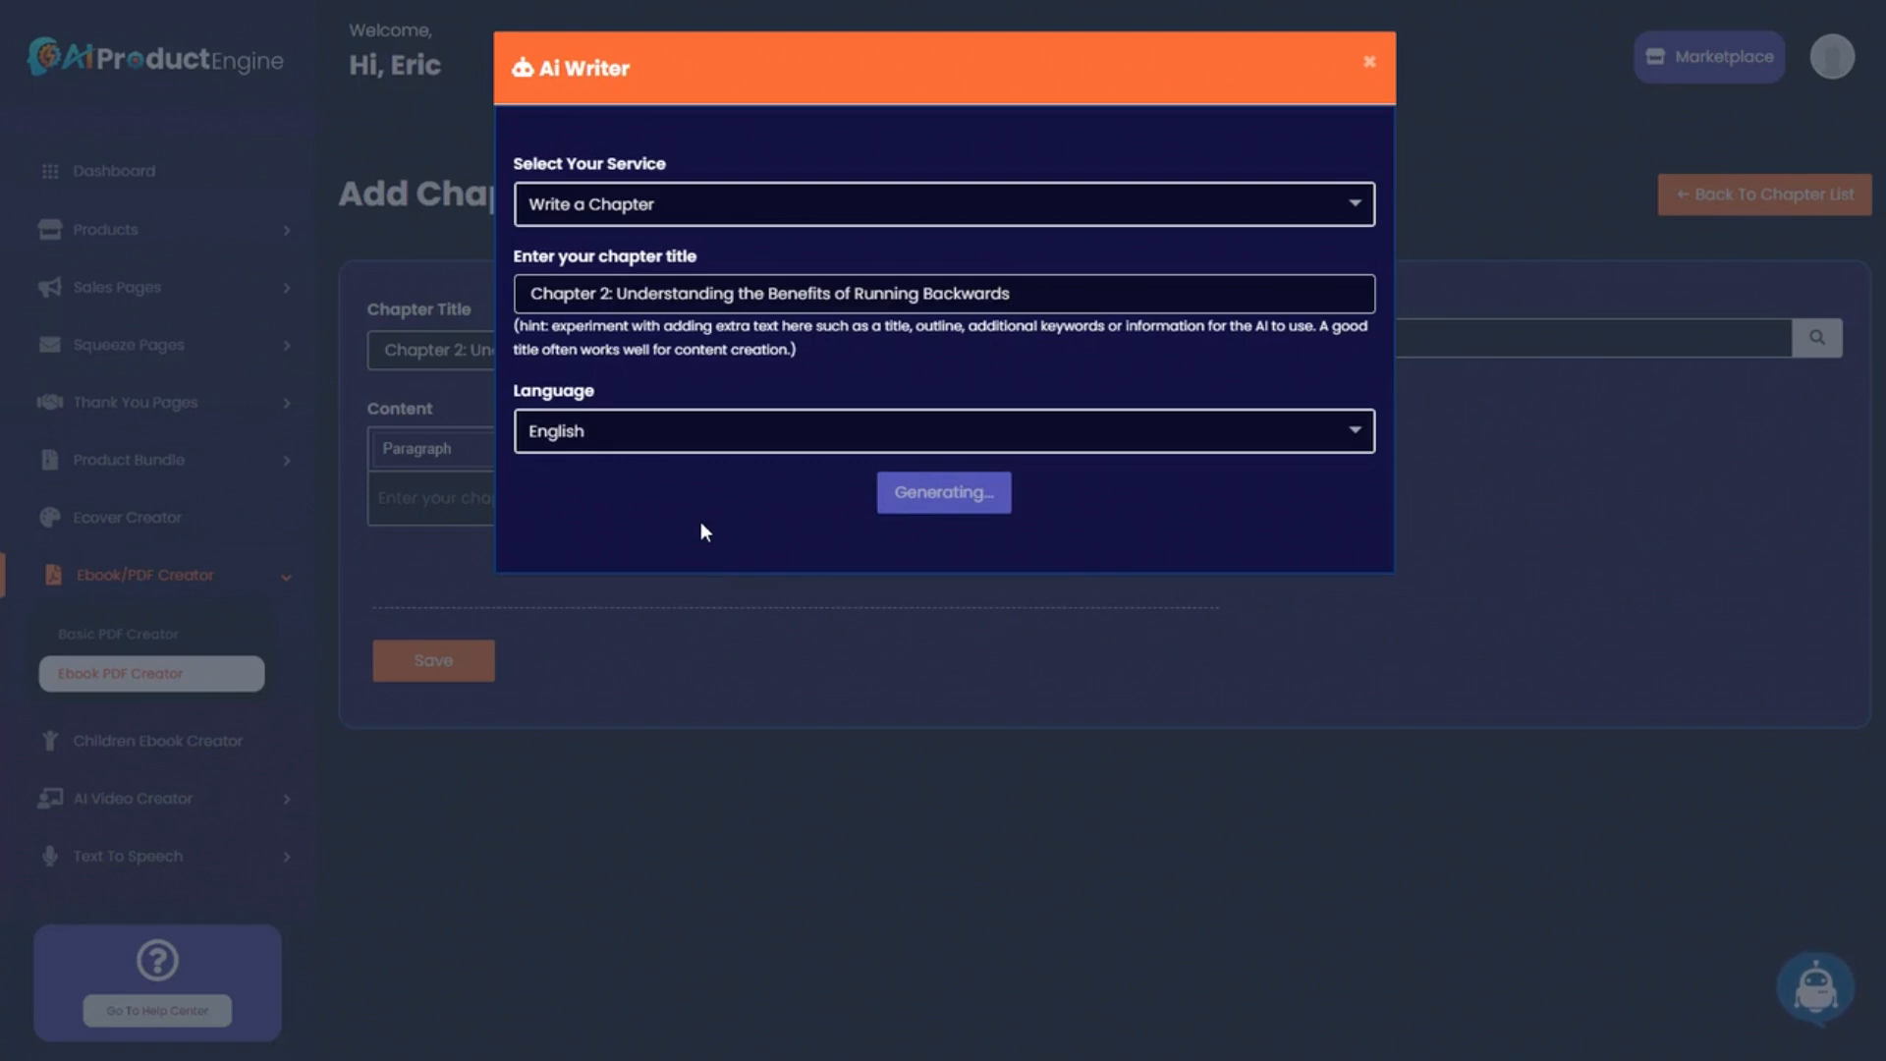
# Paste the generated text into Content, remove the stray top lines, and add a blank paragraph after paragraph one.
pyautogui.click(1342, 563)
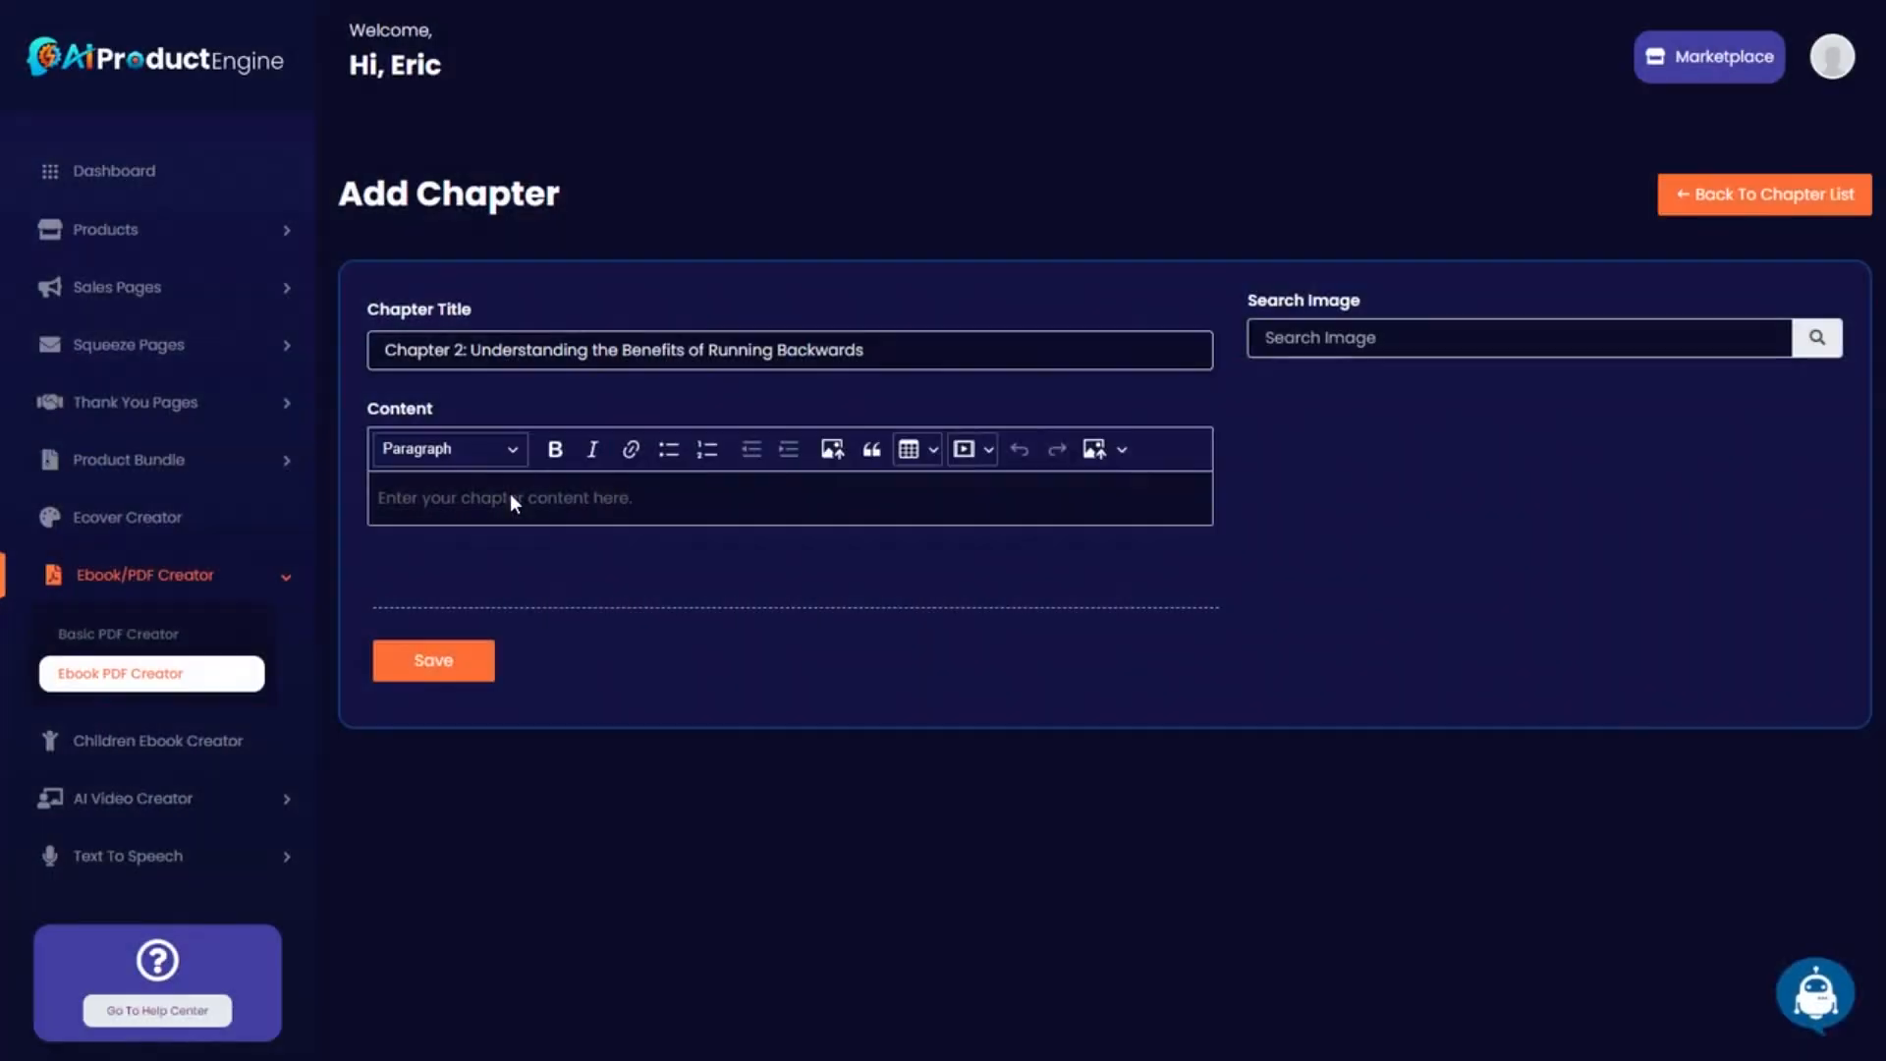
pyautogui.click(510, 496)
pyautogui.hotkey('ctrl', 'v')
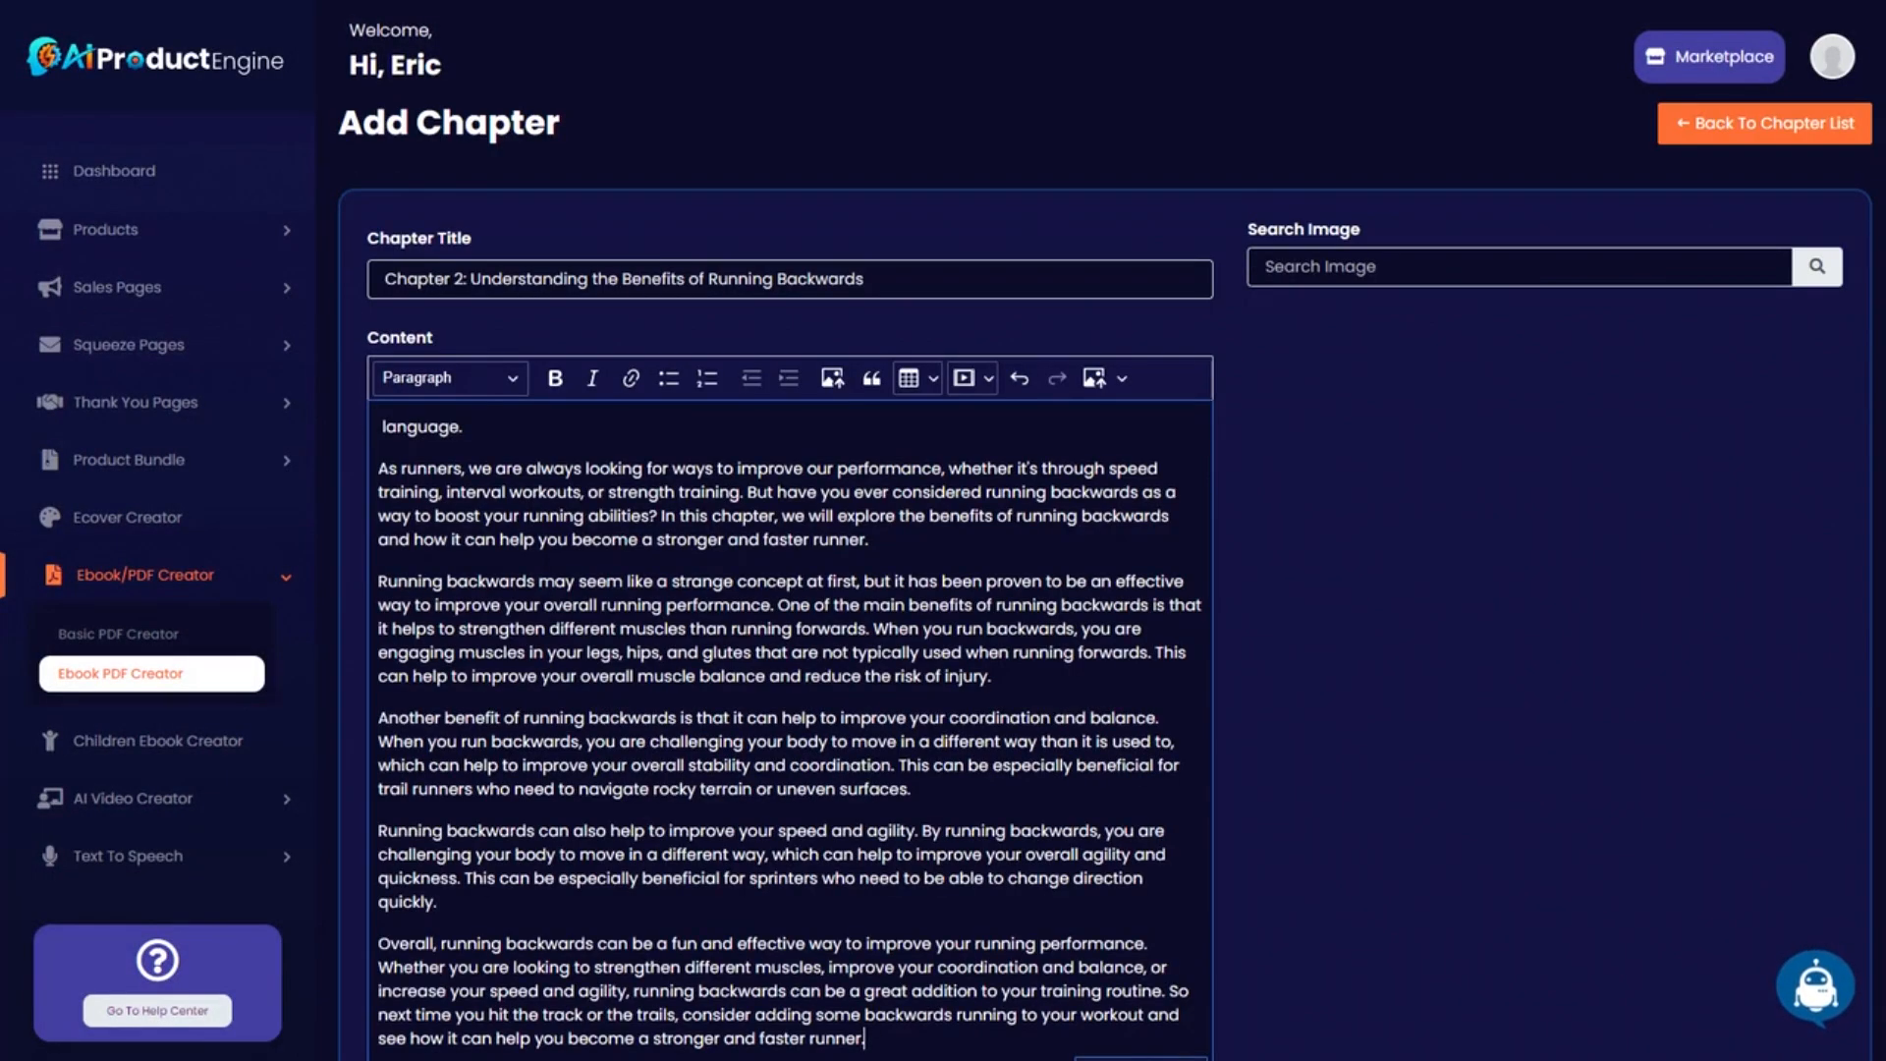
pyautogui.press('BackSpace')
pyautogui.press('BackSpace')
pyautogui.press('BackSpace')
pyautogui.press('BackSpace')
pyautogui.press('BackSpace')
pyautogui.press('BackSpace')
pyautogui.press('BackSpace')
pyautogui.press('BackSpace')
pyautogui.press('BackSpace')
pyautogui.press('BackSpace')
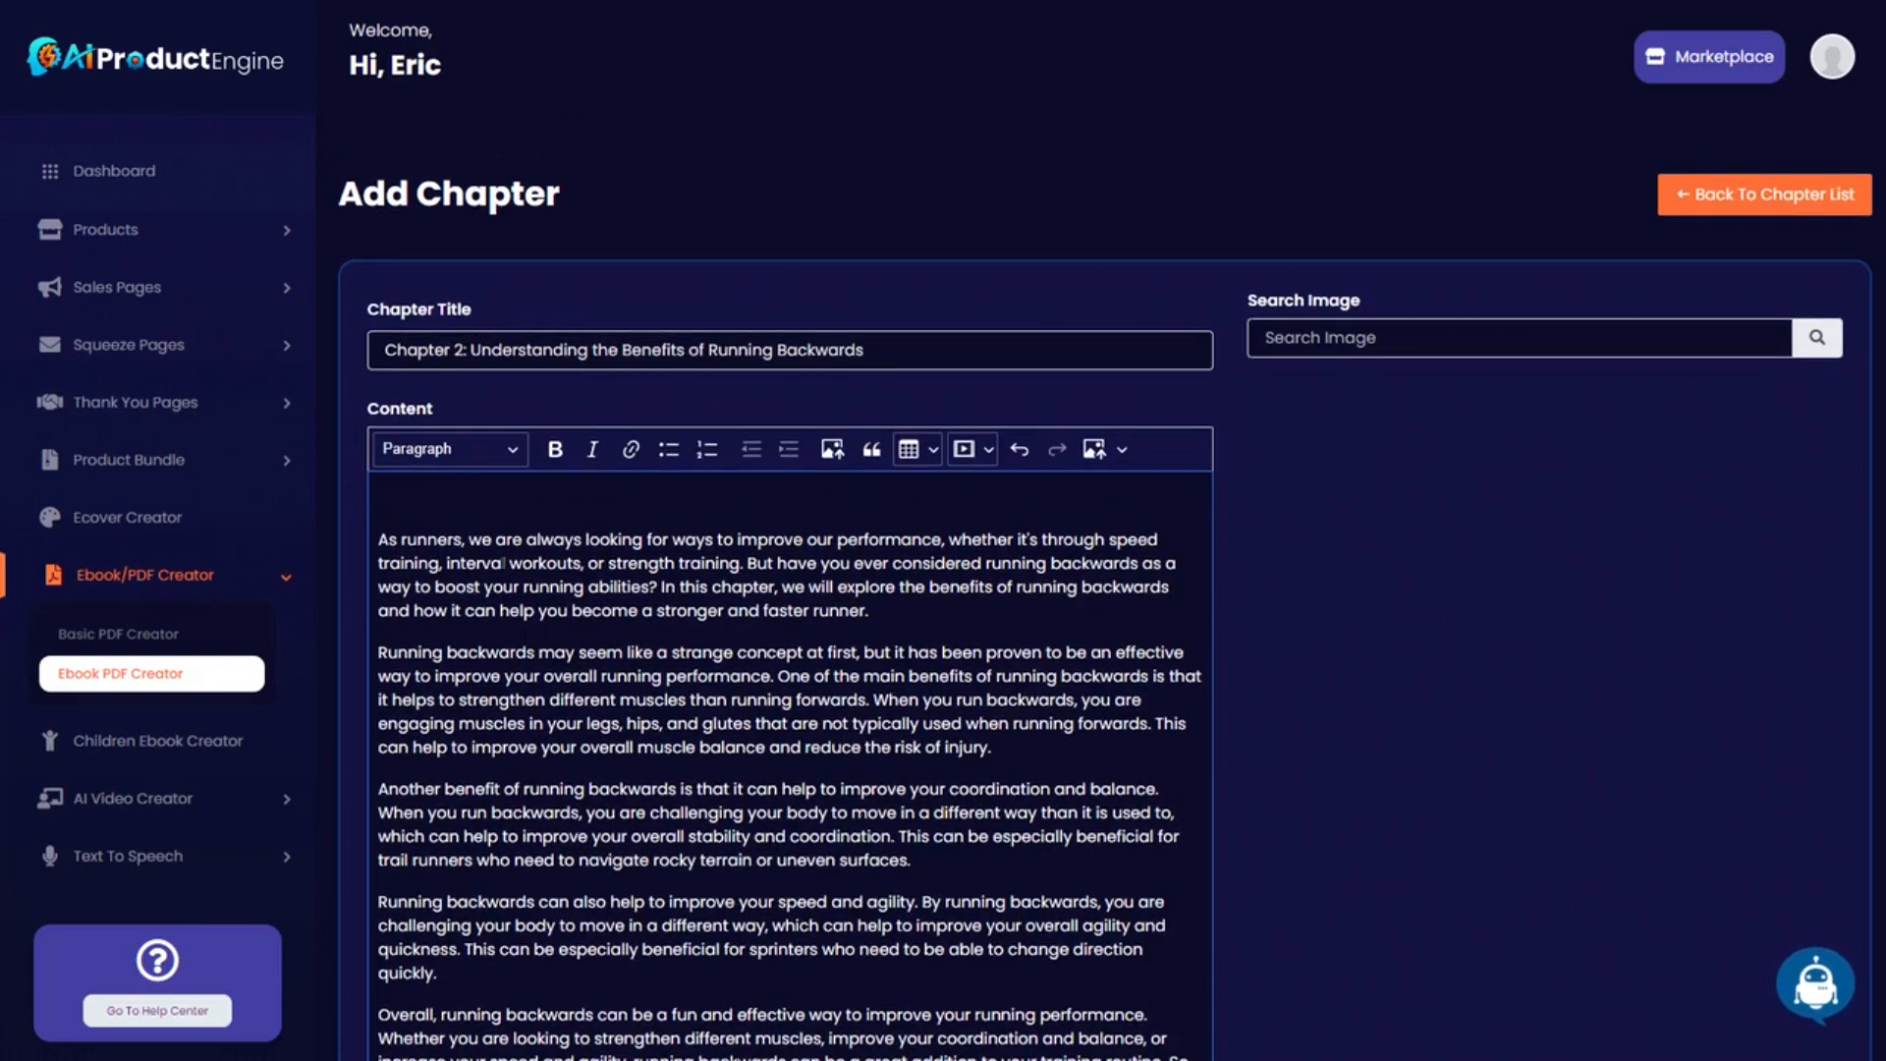
pyautogui.scroll(-1, 943, 589)
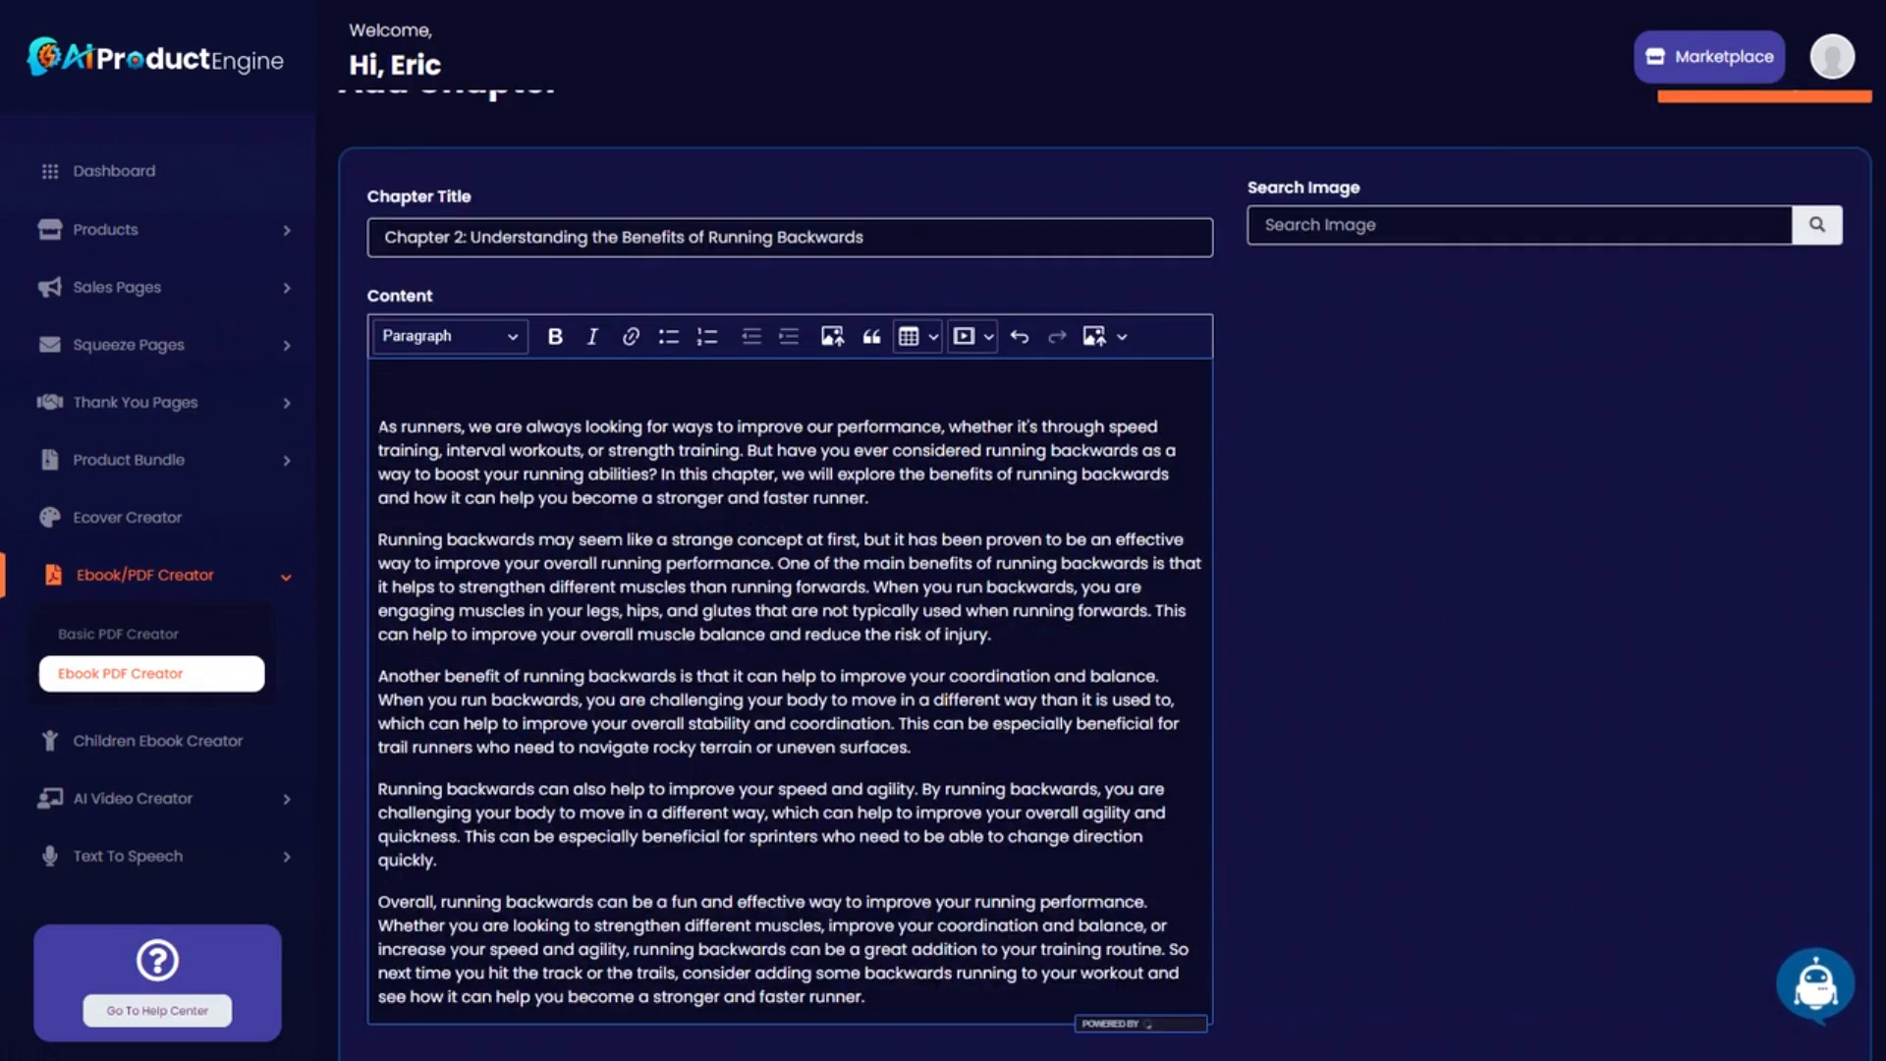
pyautogui.press('Delete')
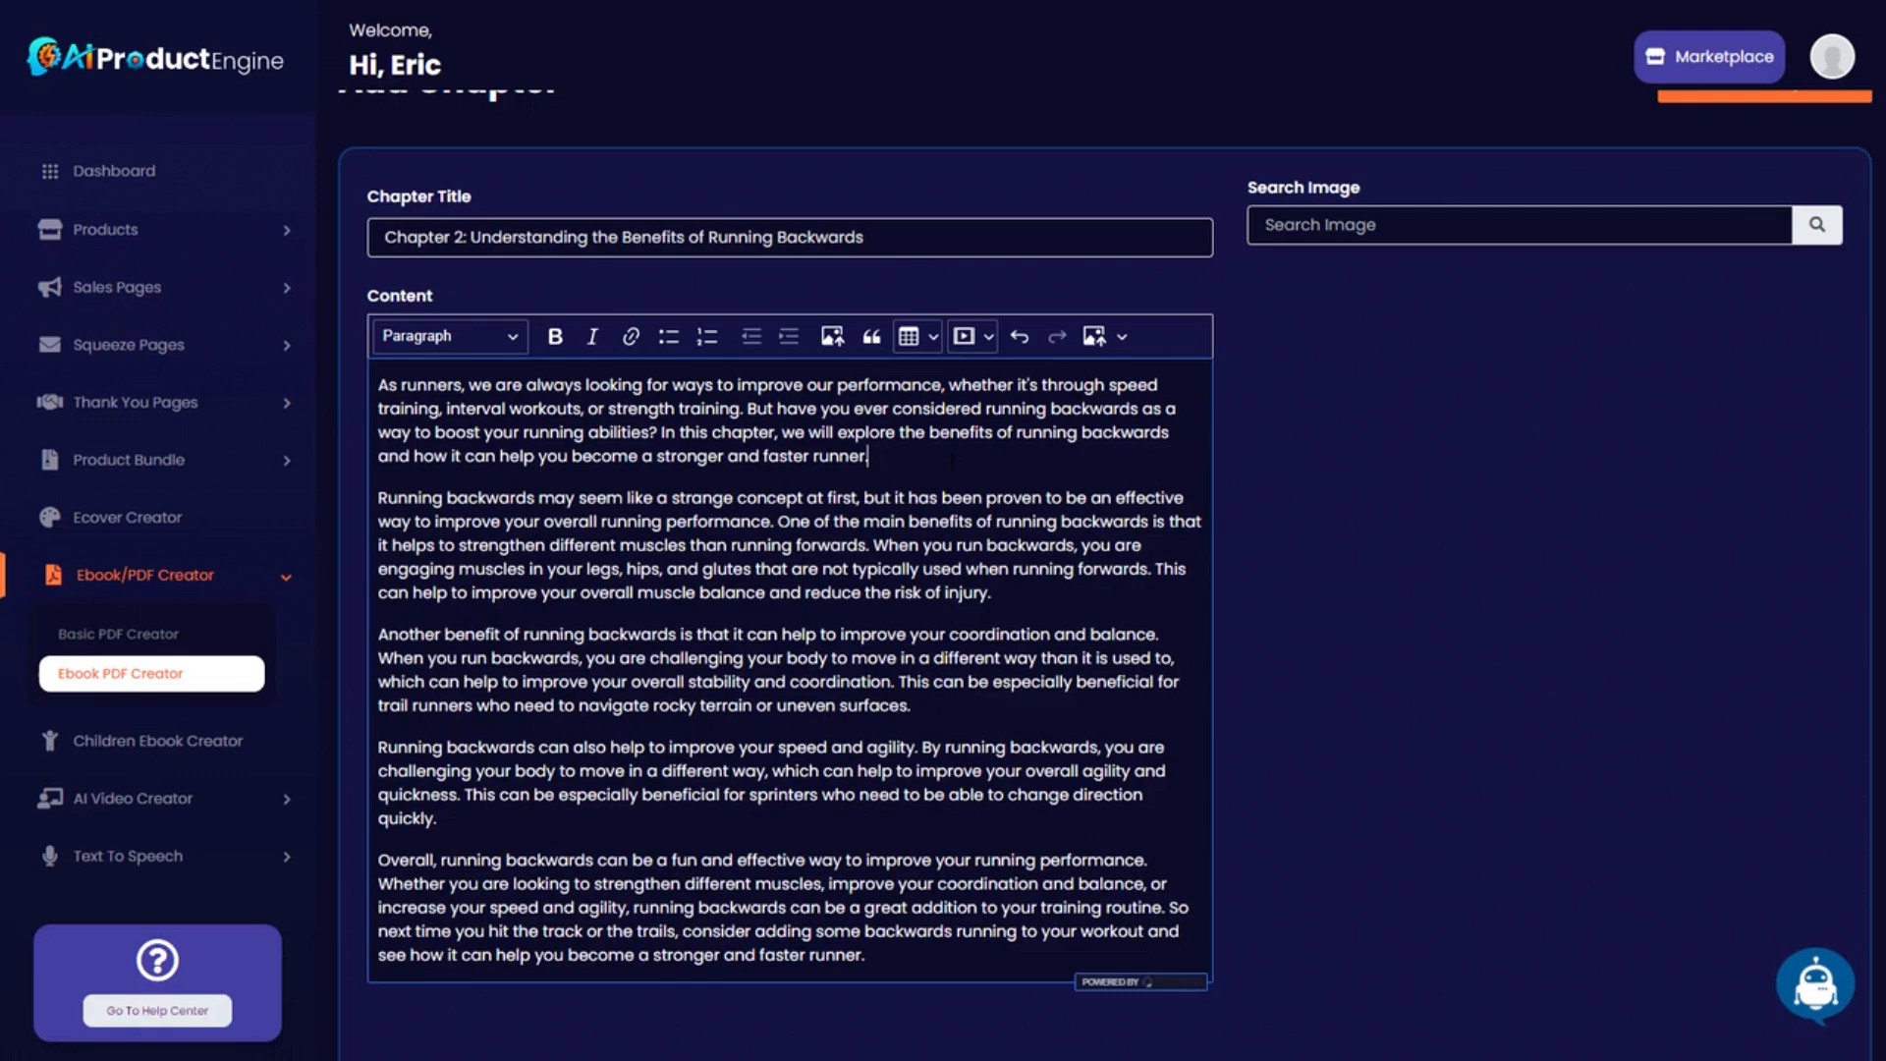
pyautogui.click(952, 457)
pyautogui.press('Return')
# Search images for 'runner', place the road runner photo after the first paragraph, and save.
pyautogui.click(1265, 225)
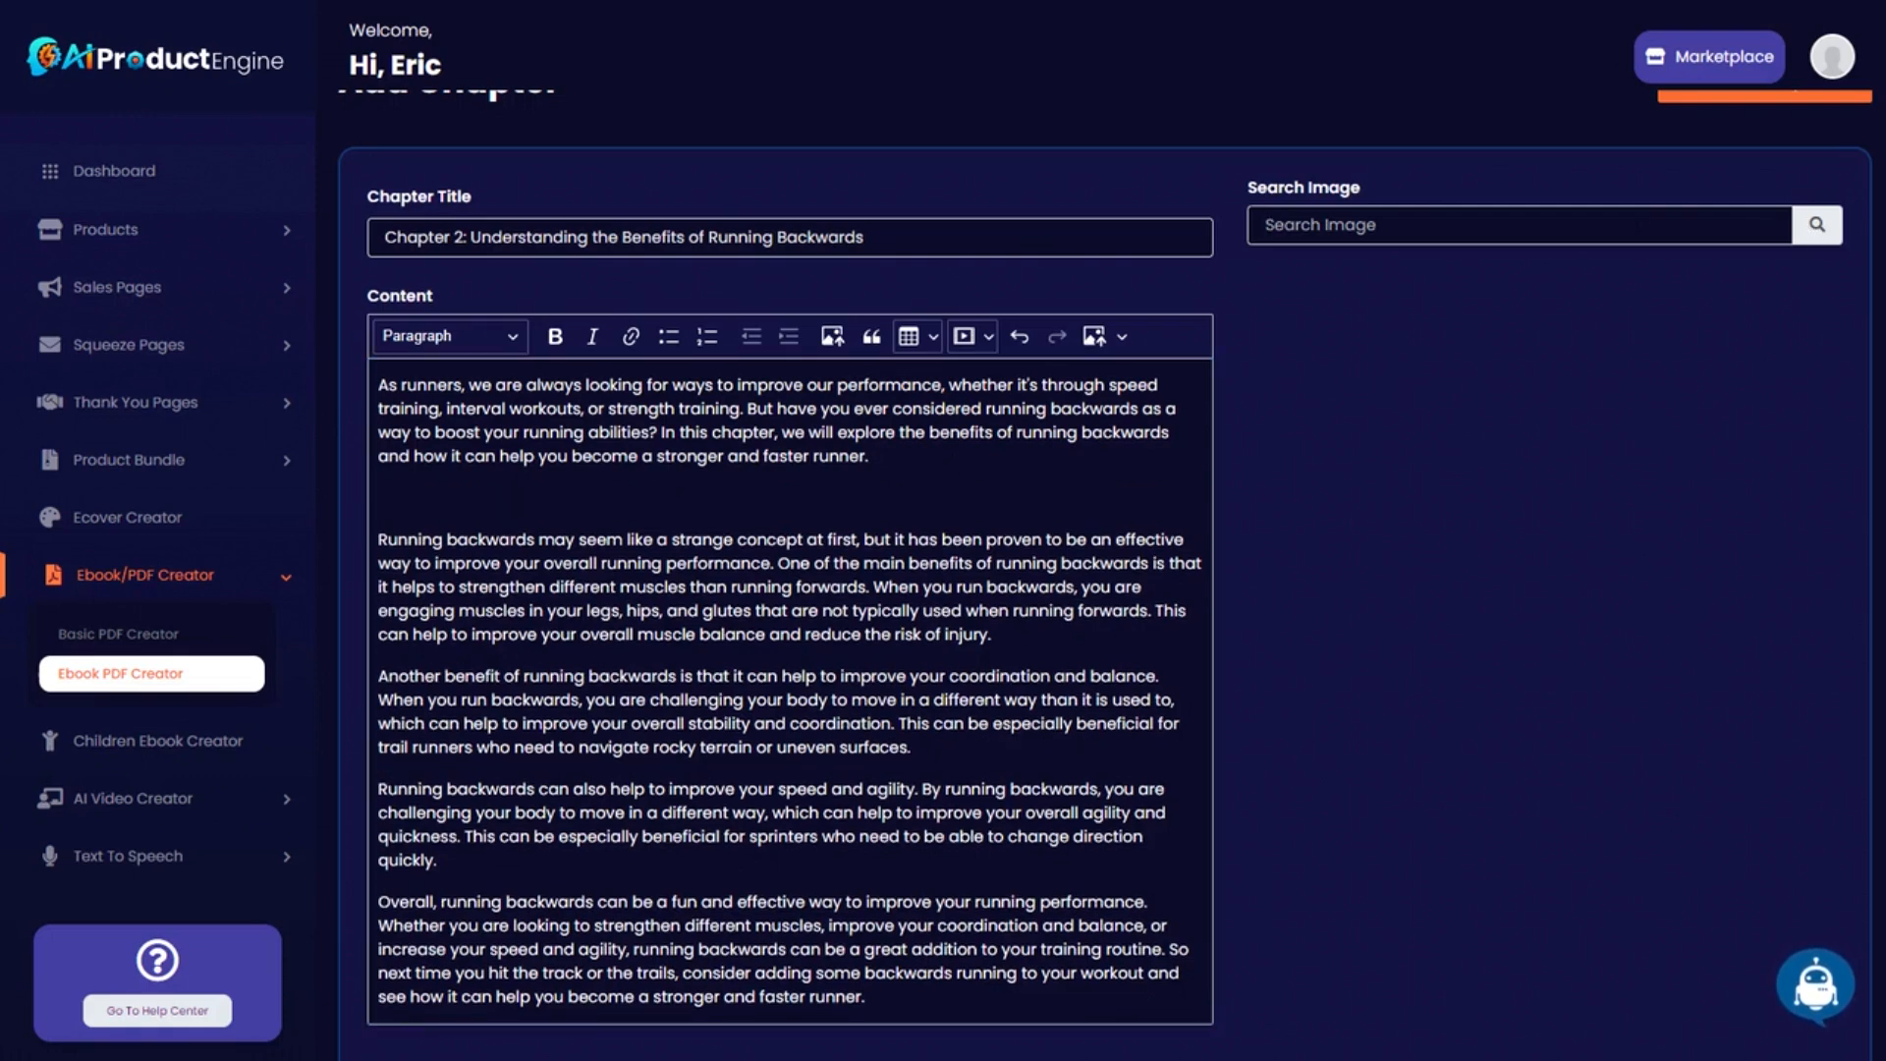
pyautogui.write('runner')
pyautogui.click(1808, 236)
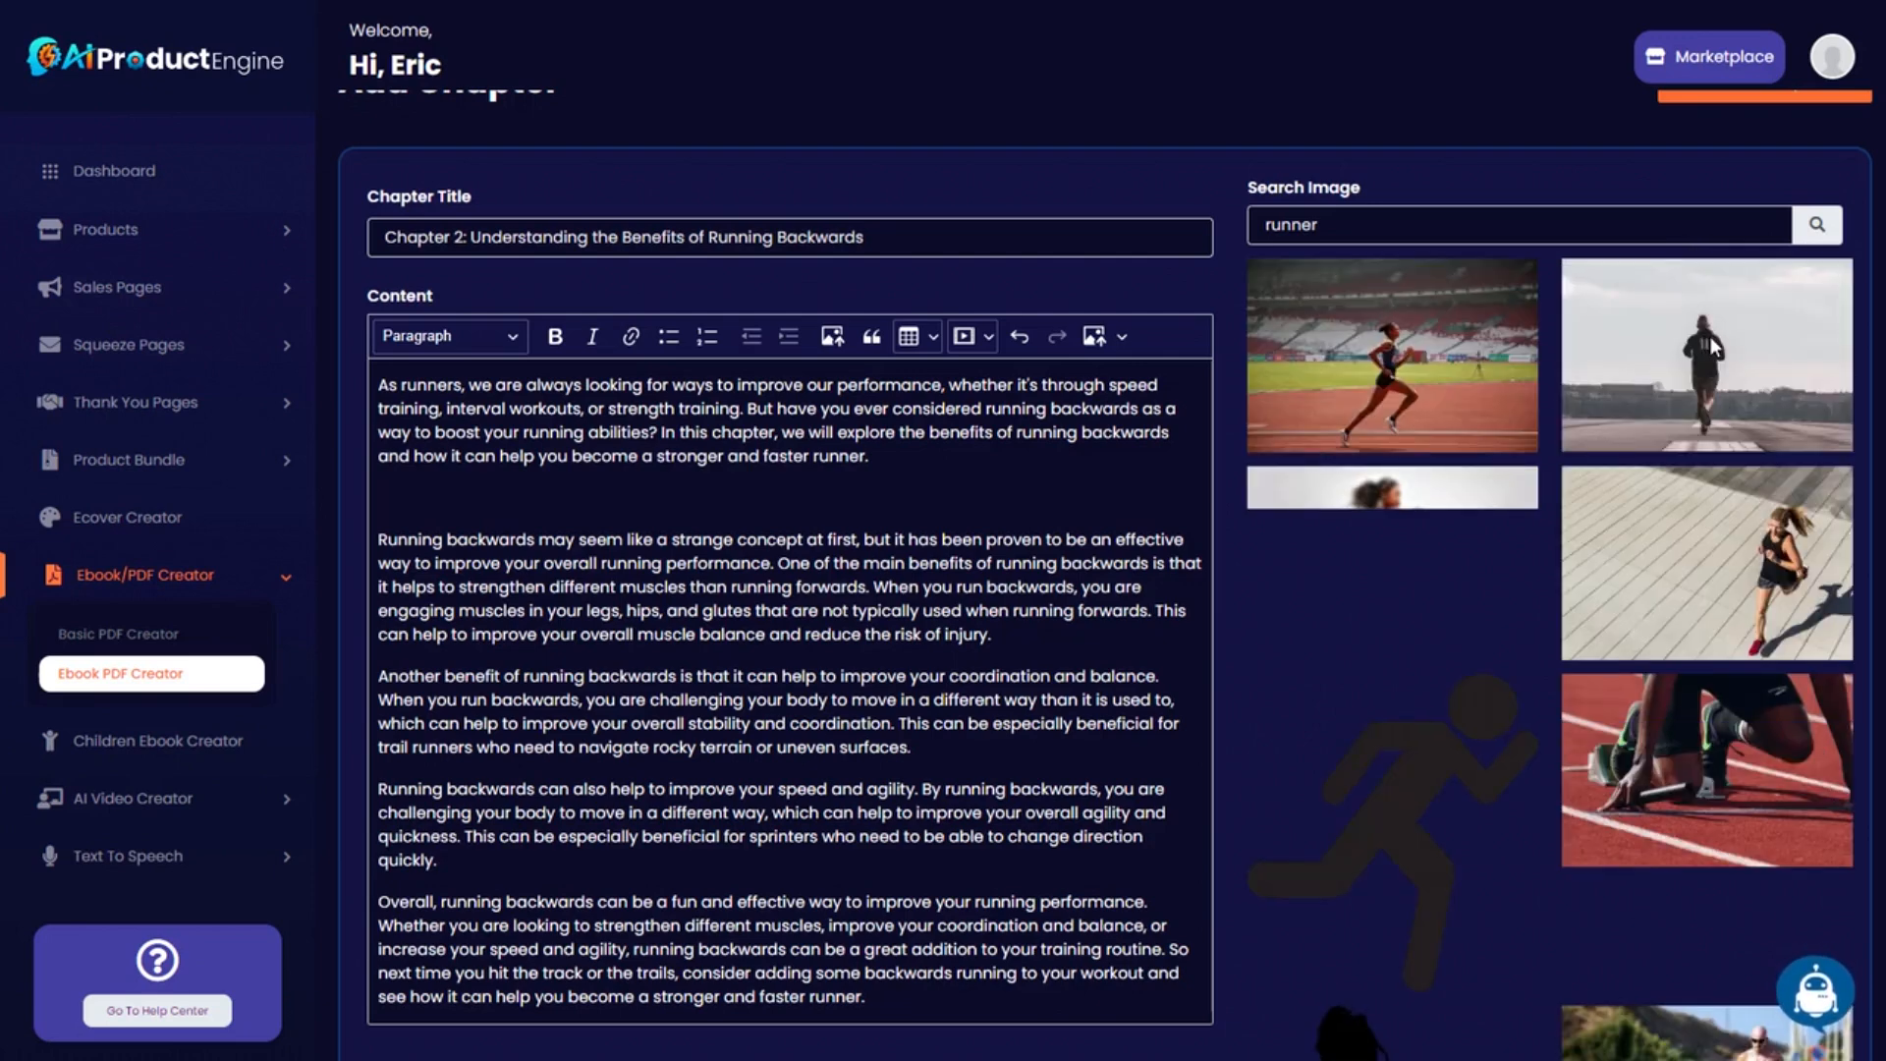
pyautogui.moveTo(1734, 339); pyautogui.dragTo(550, 485)
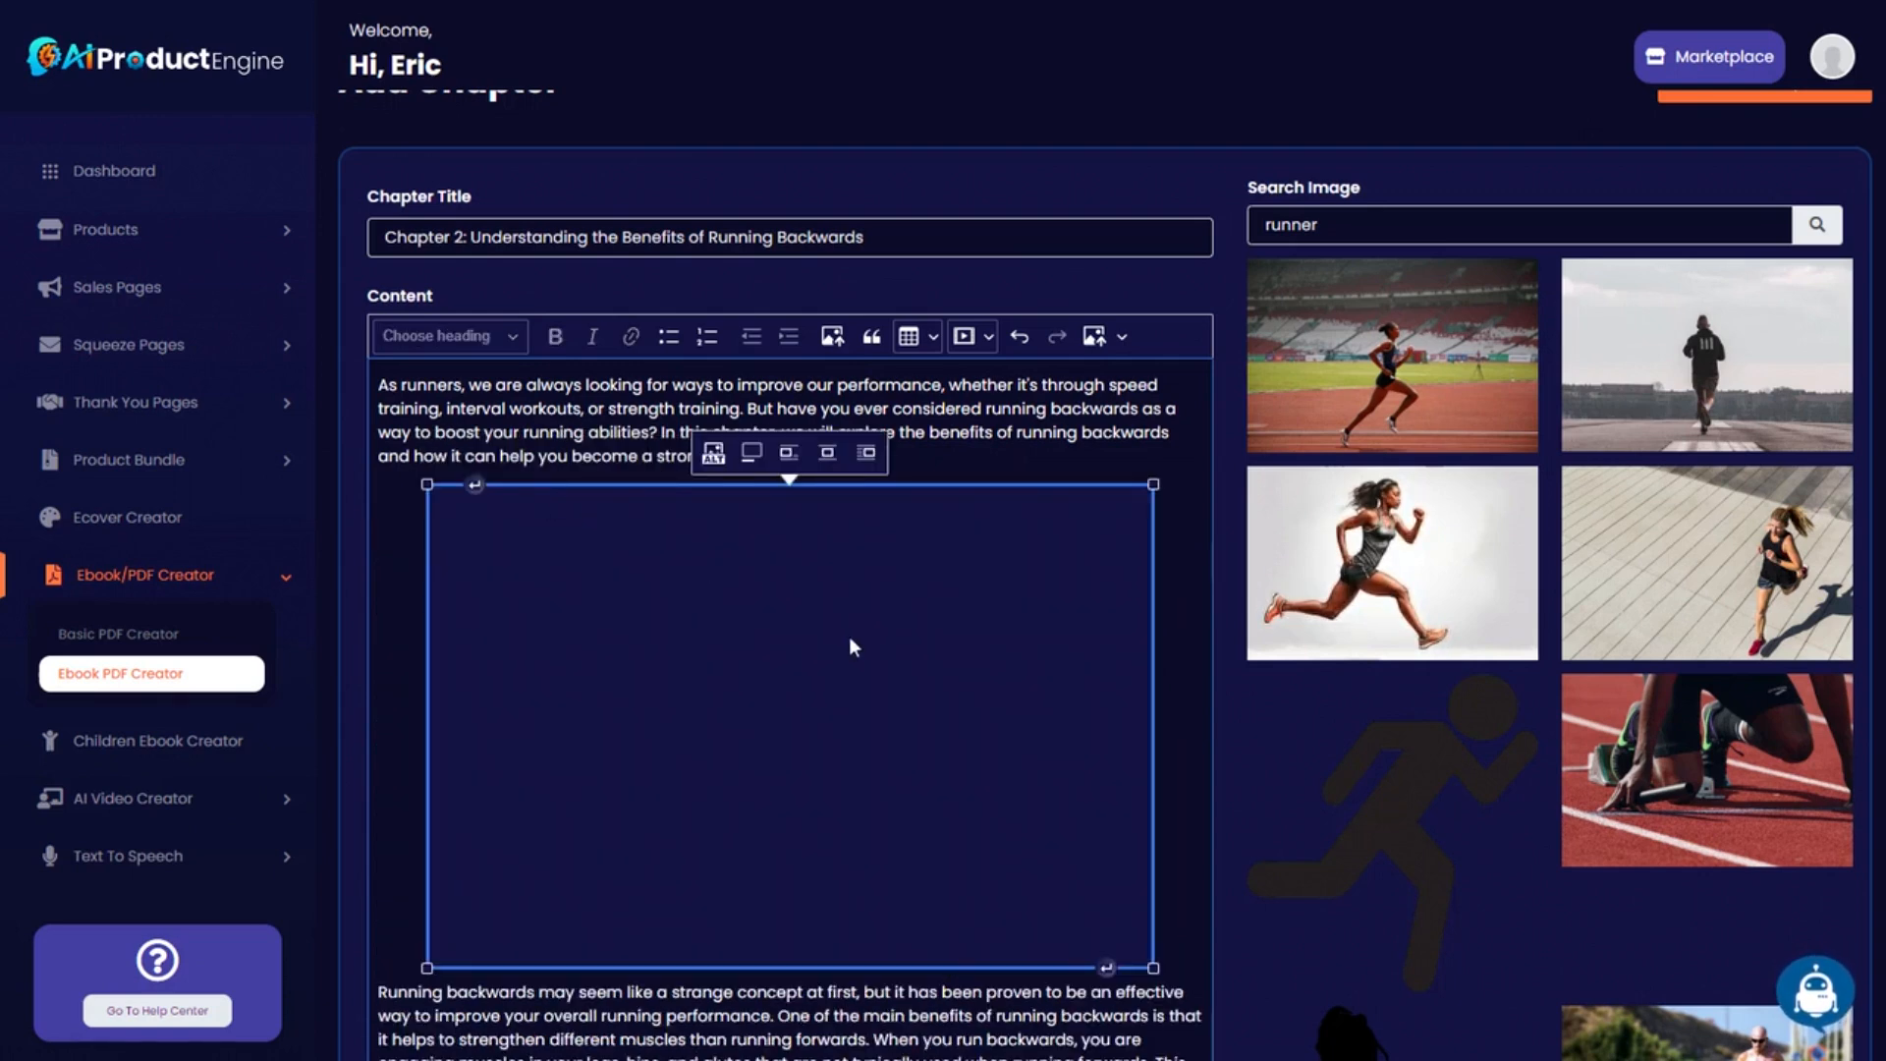
pyautogui.scroll(-1, 1025, 760)
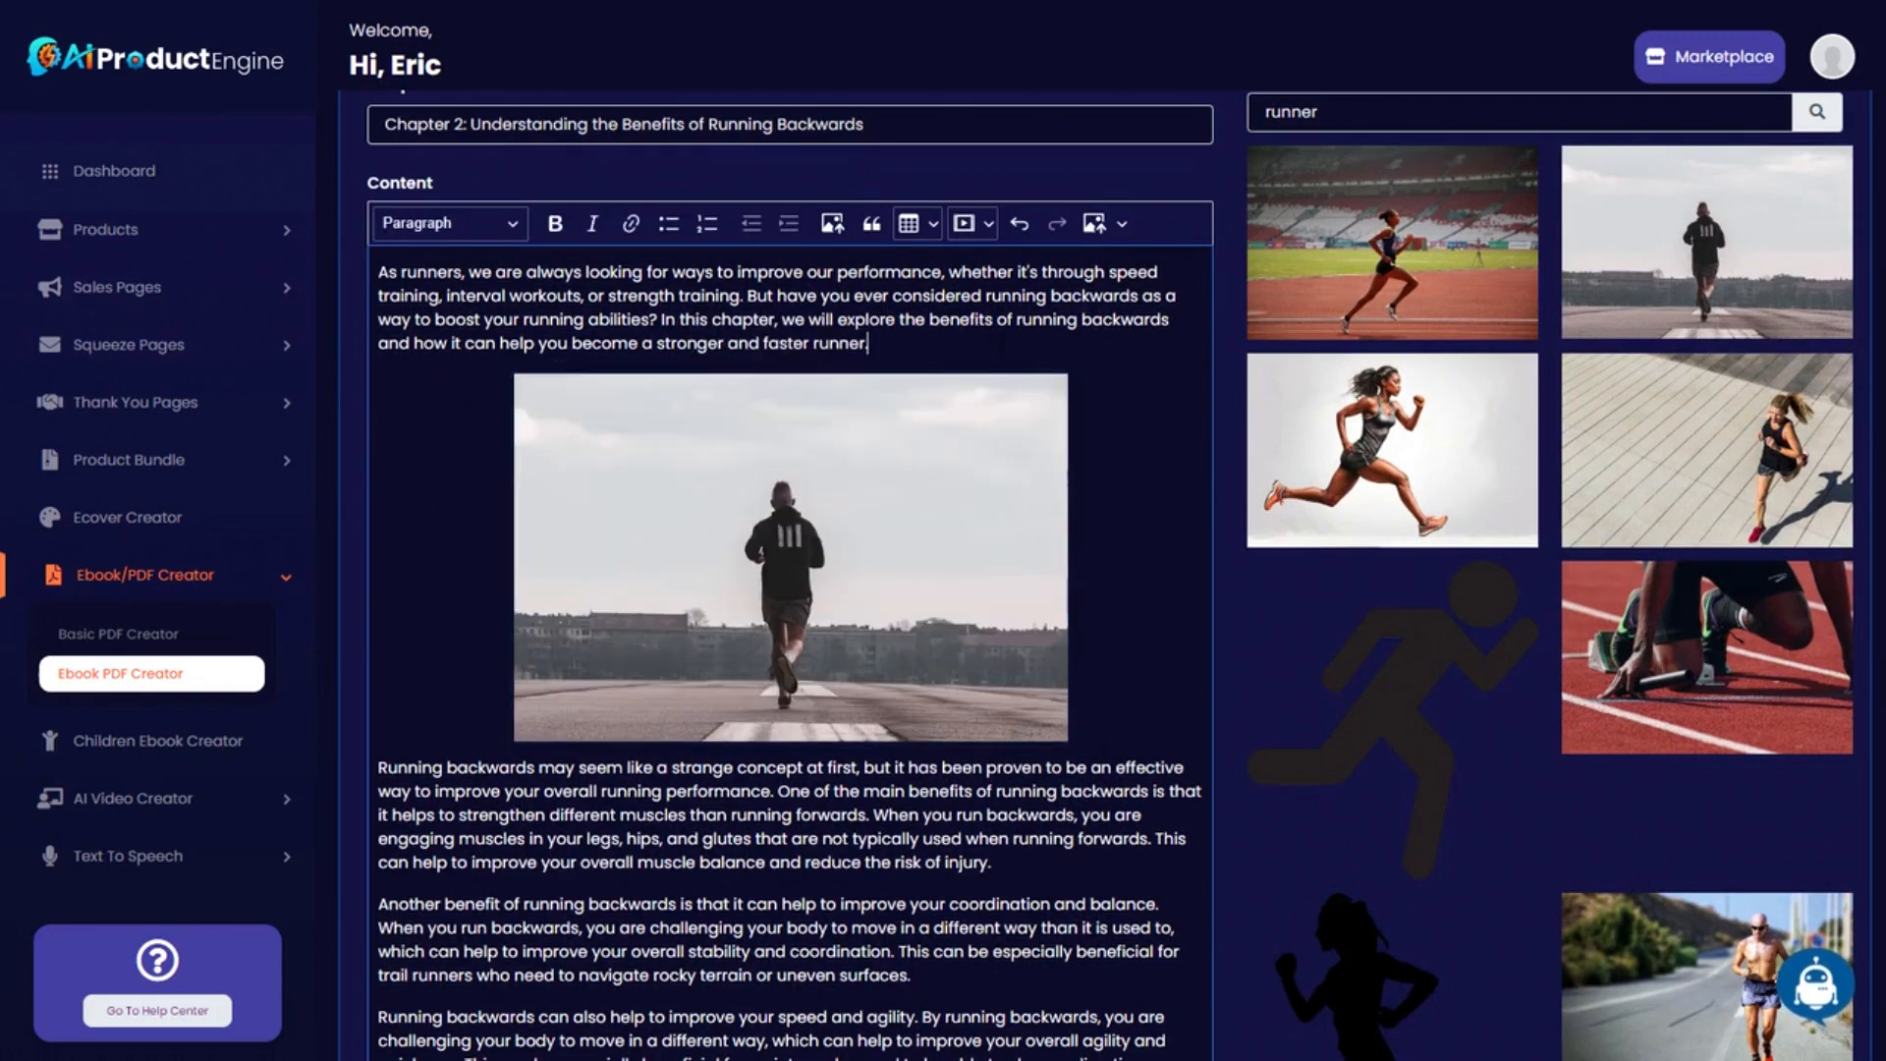
pyautogui.scroll(3, 791, 590)
pyautogui.scroll(-4, 791, 688)
pyautogui.scroll(-4, 467, 828)
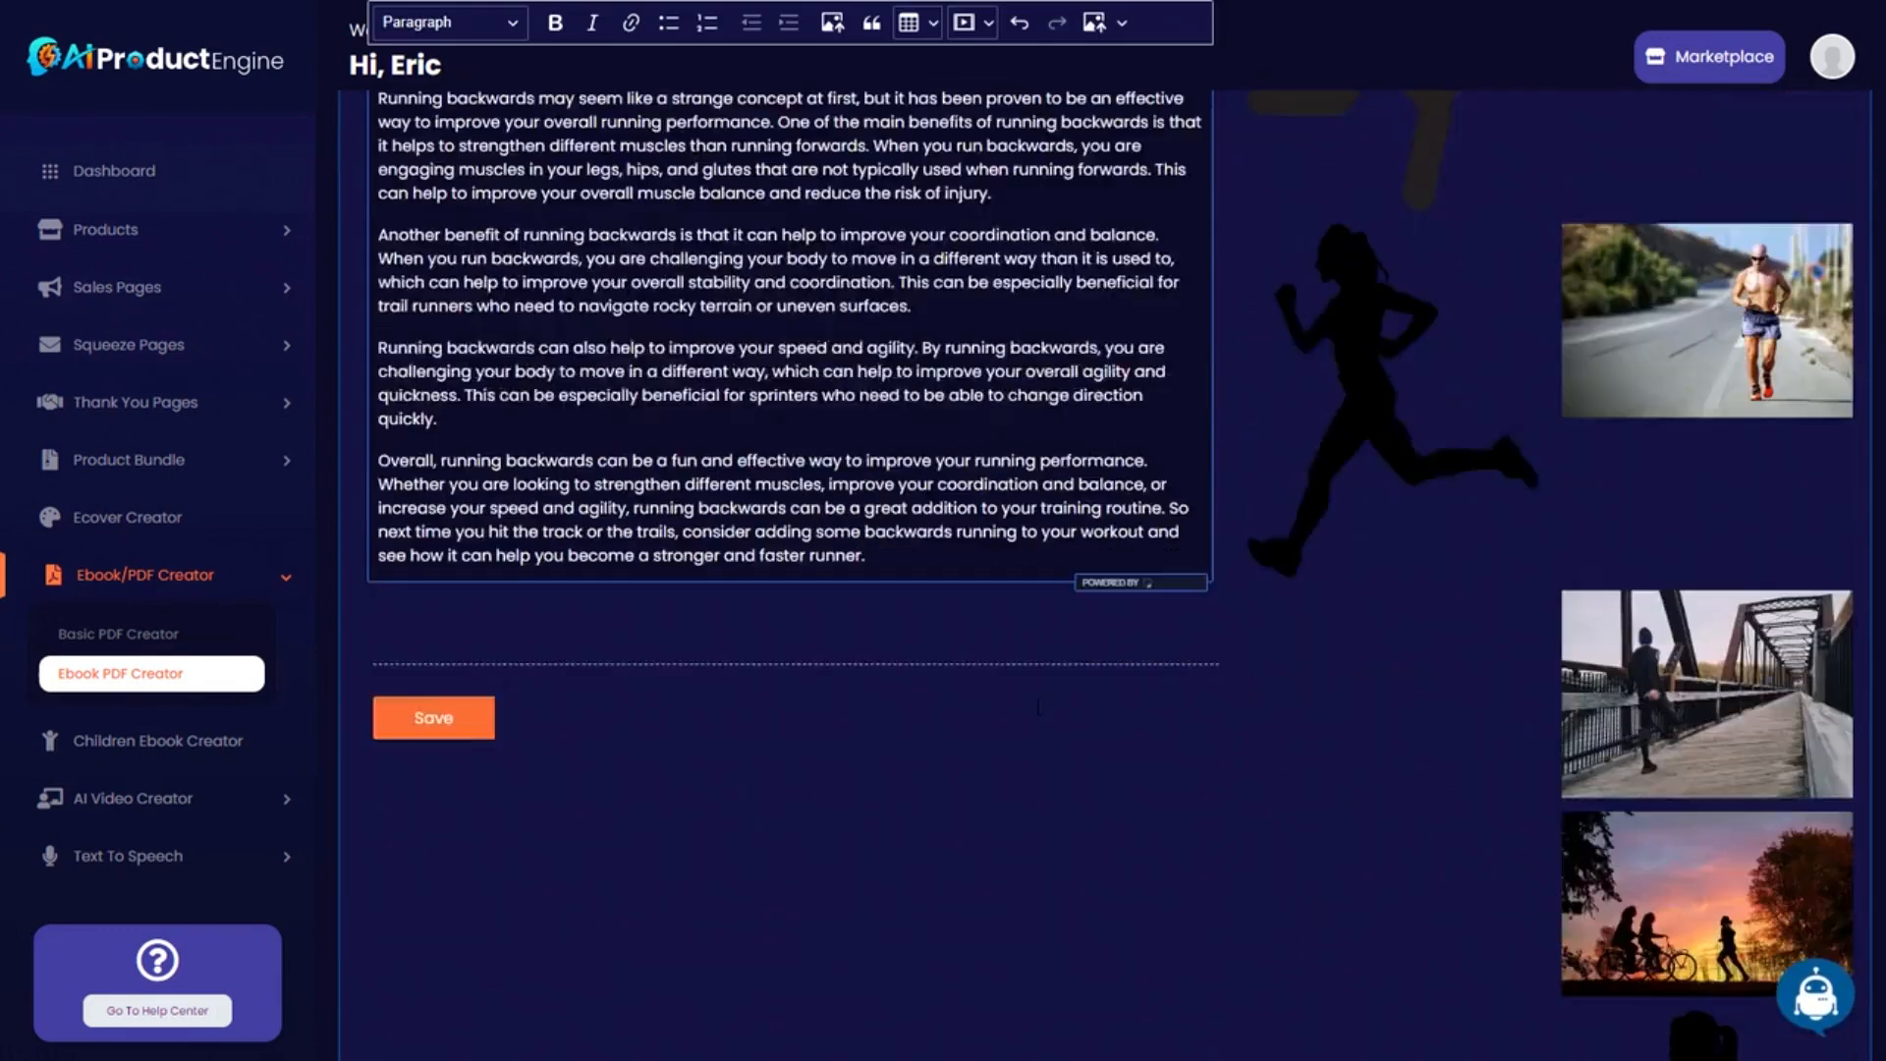
pyautogui.scroll(1, 467, 828)
pyautogui.click(467, 828)
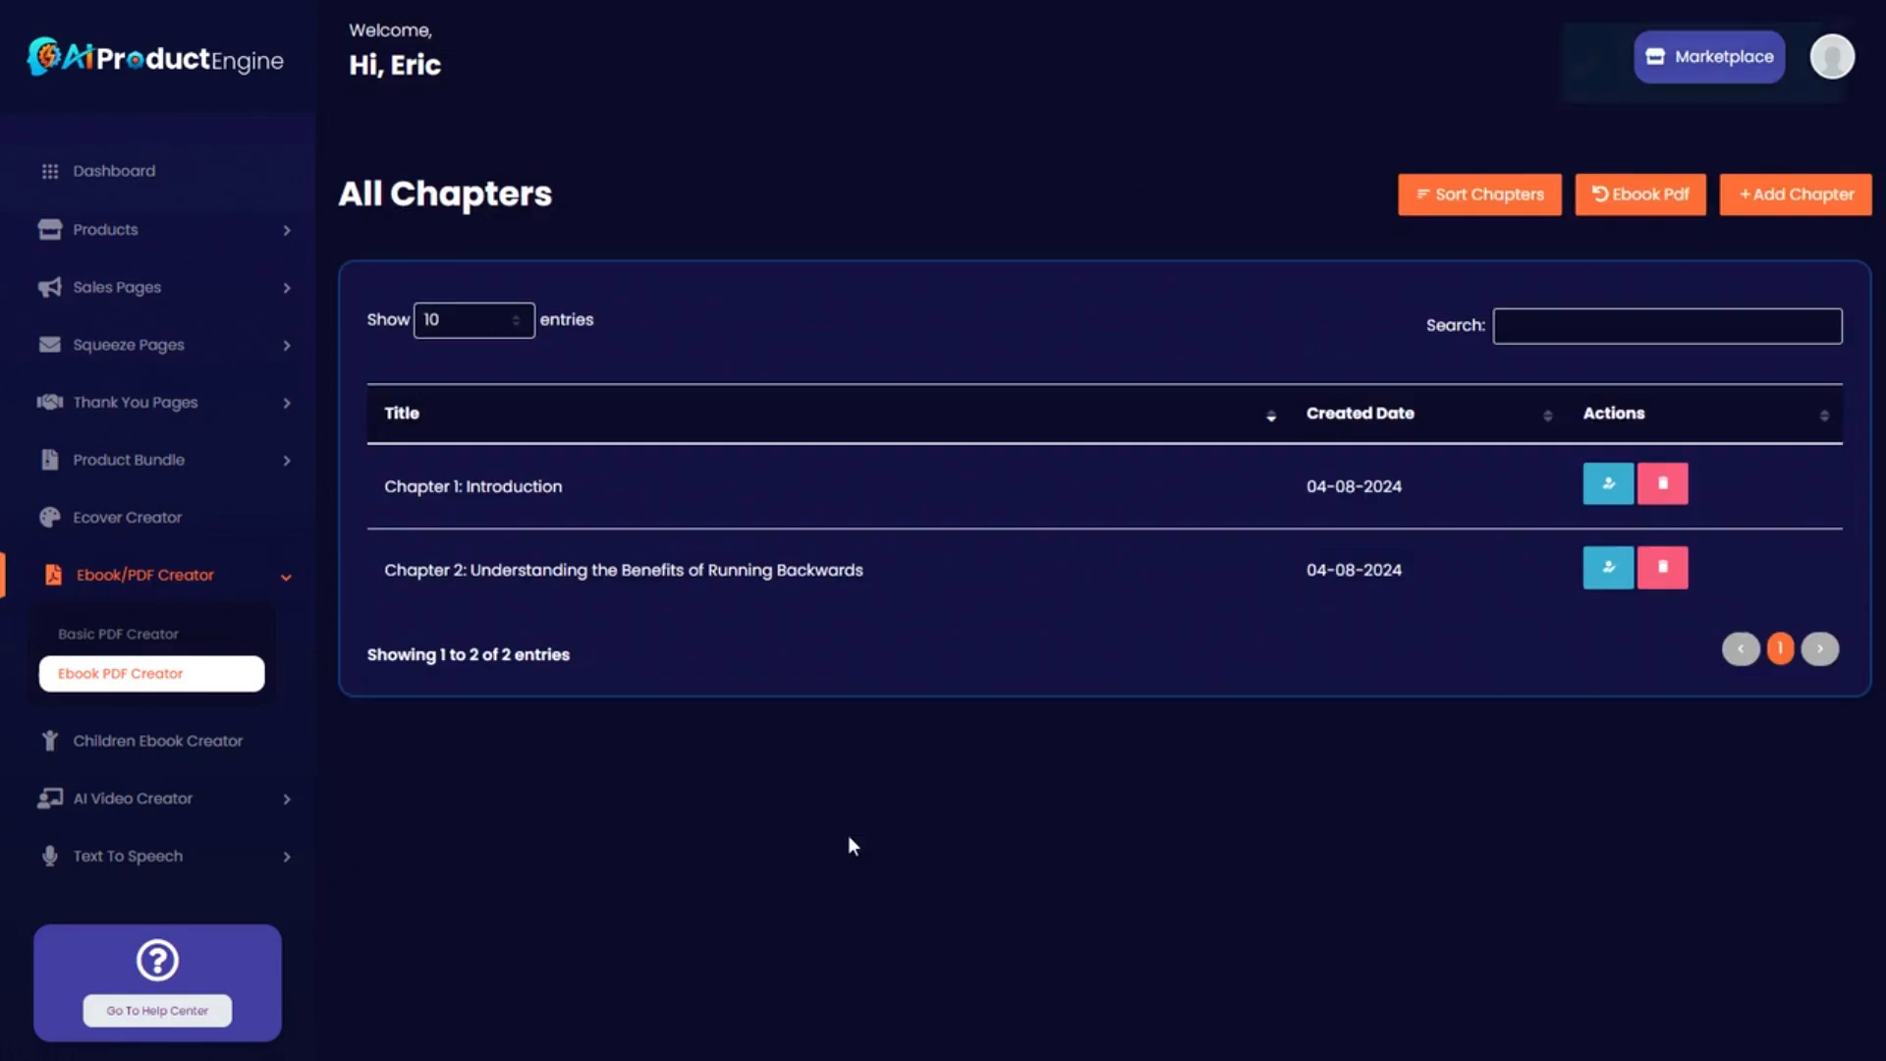
# Title a new chapter 'Chapter 3: Incorporating Running Backwards into Your Fitness Routine' from the outline heading.
pyautogui.click(1796, 196)
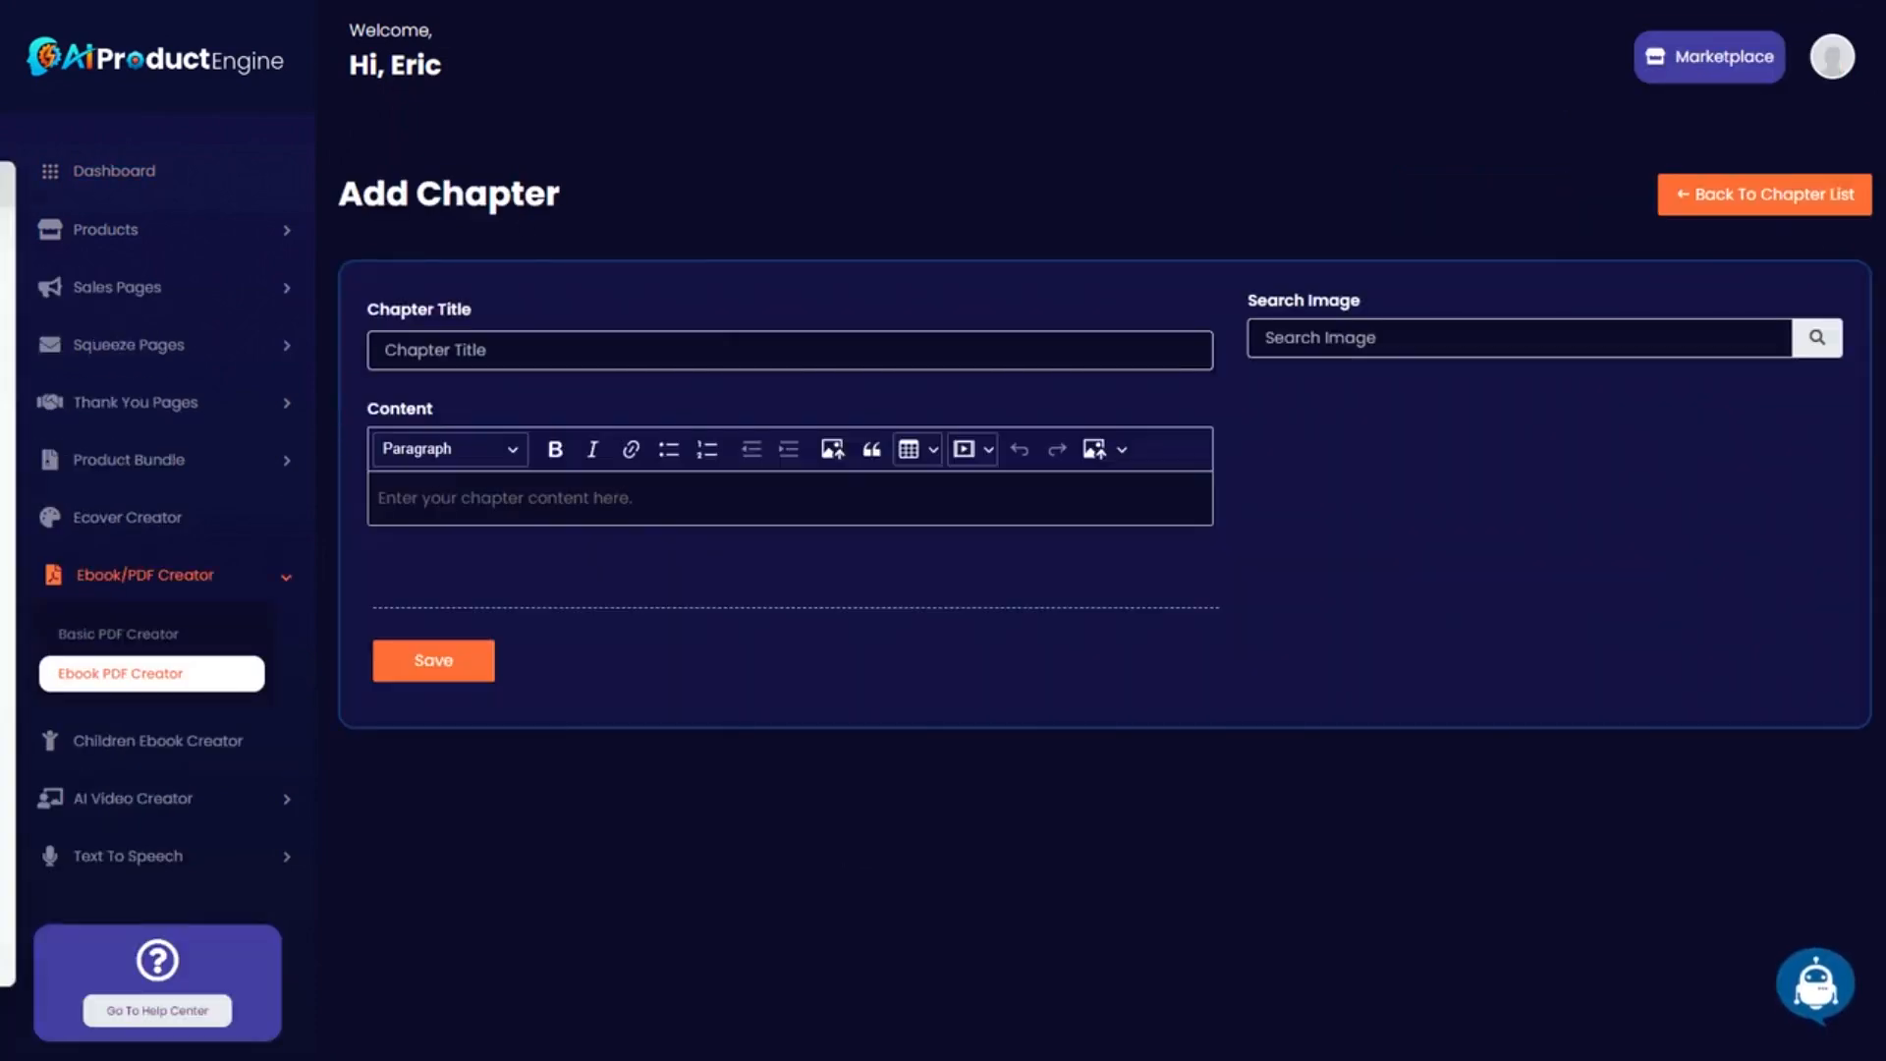
pyautogui.hotkey('alt', 'Tab')
pyautogui.scroll(-1, 735, 522)
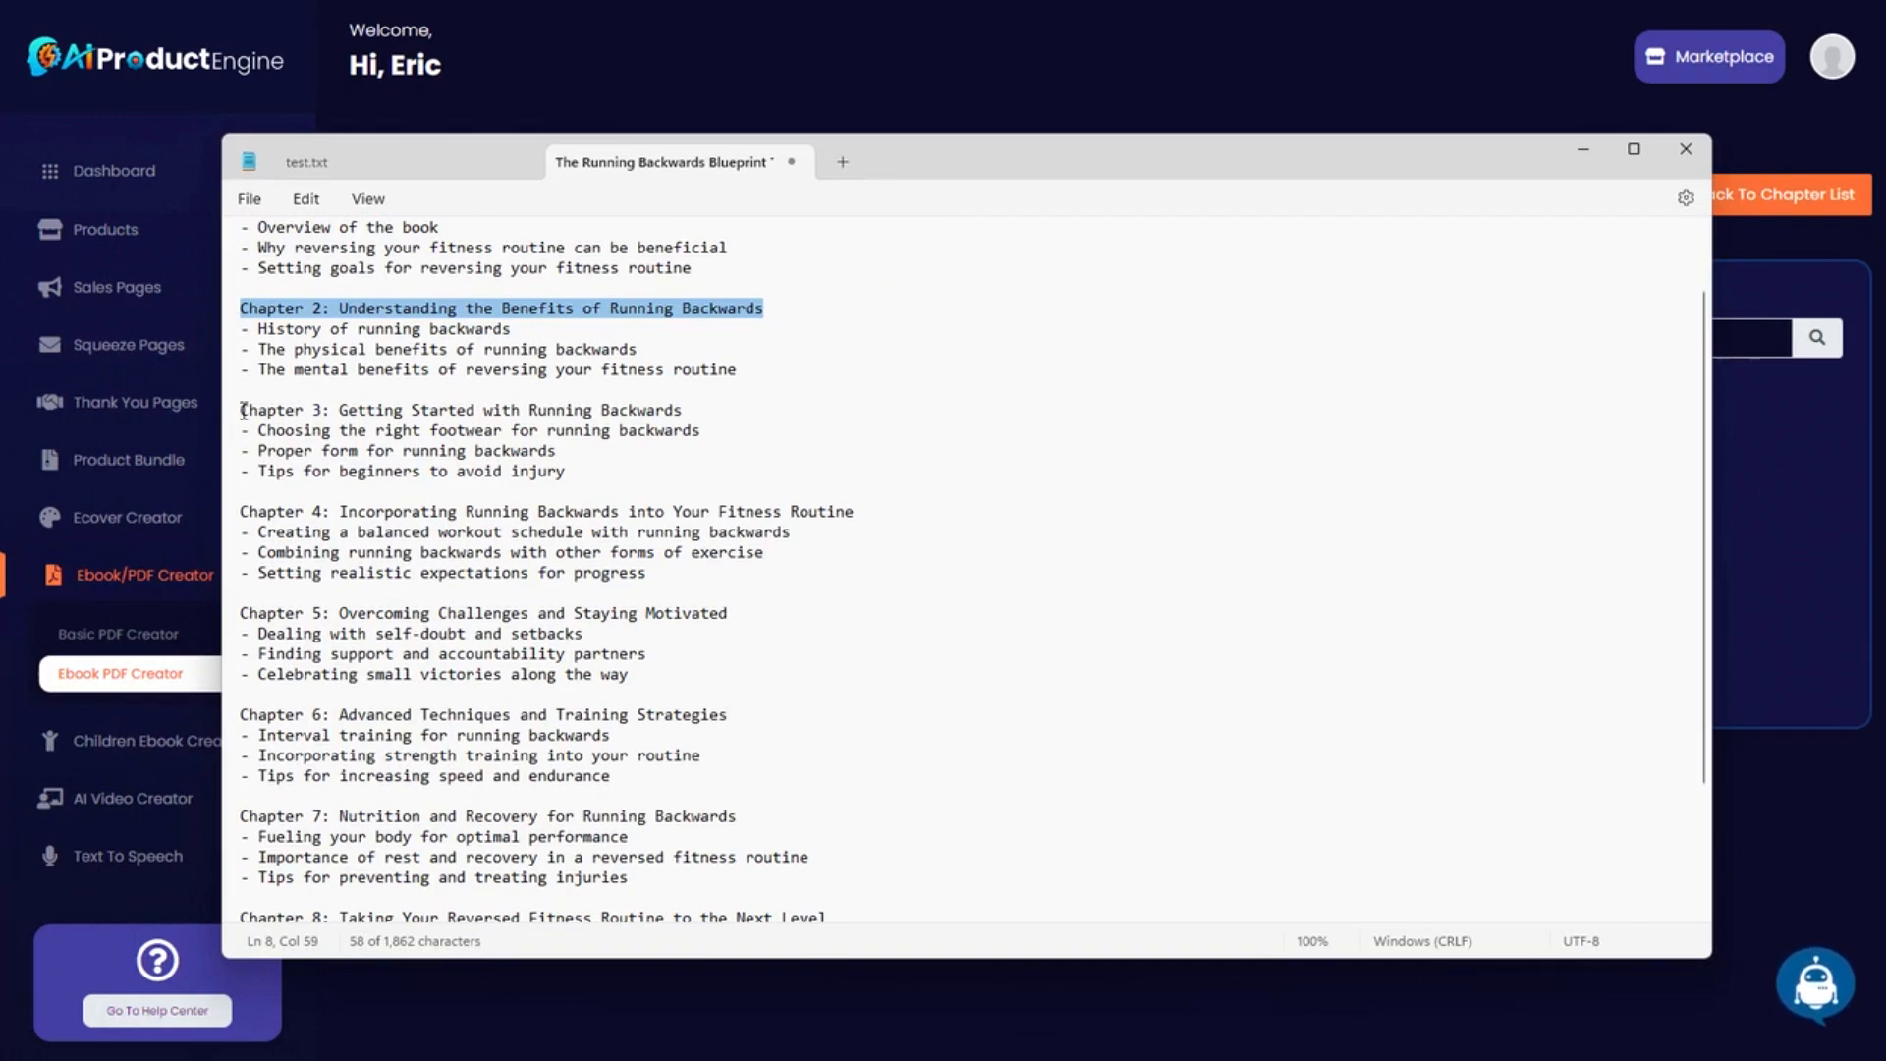
pyautogui.scroll(-3, 540, 616)
pyautogui.scroll(4, 550, 653)
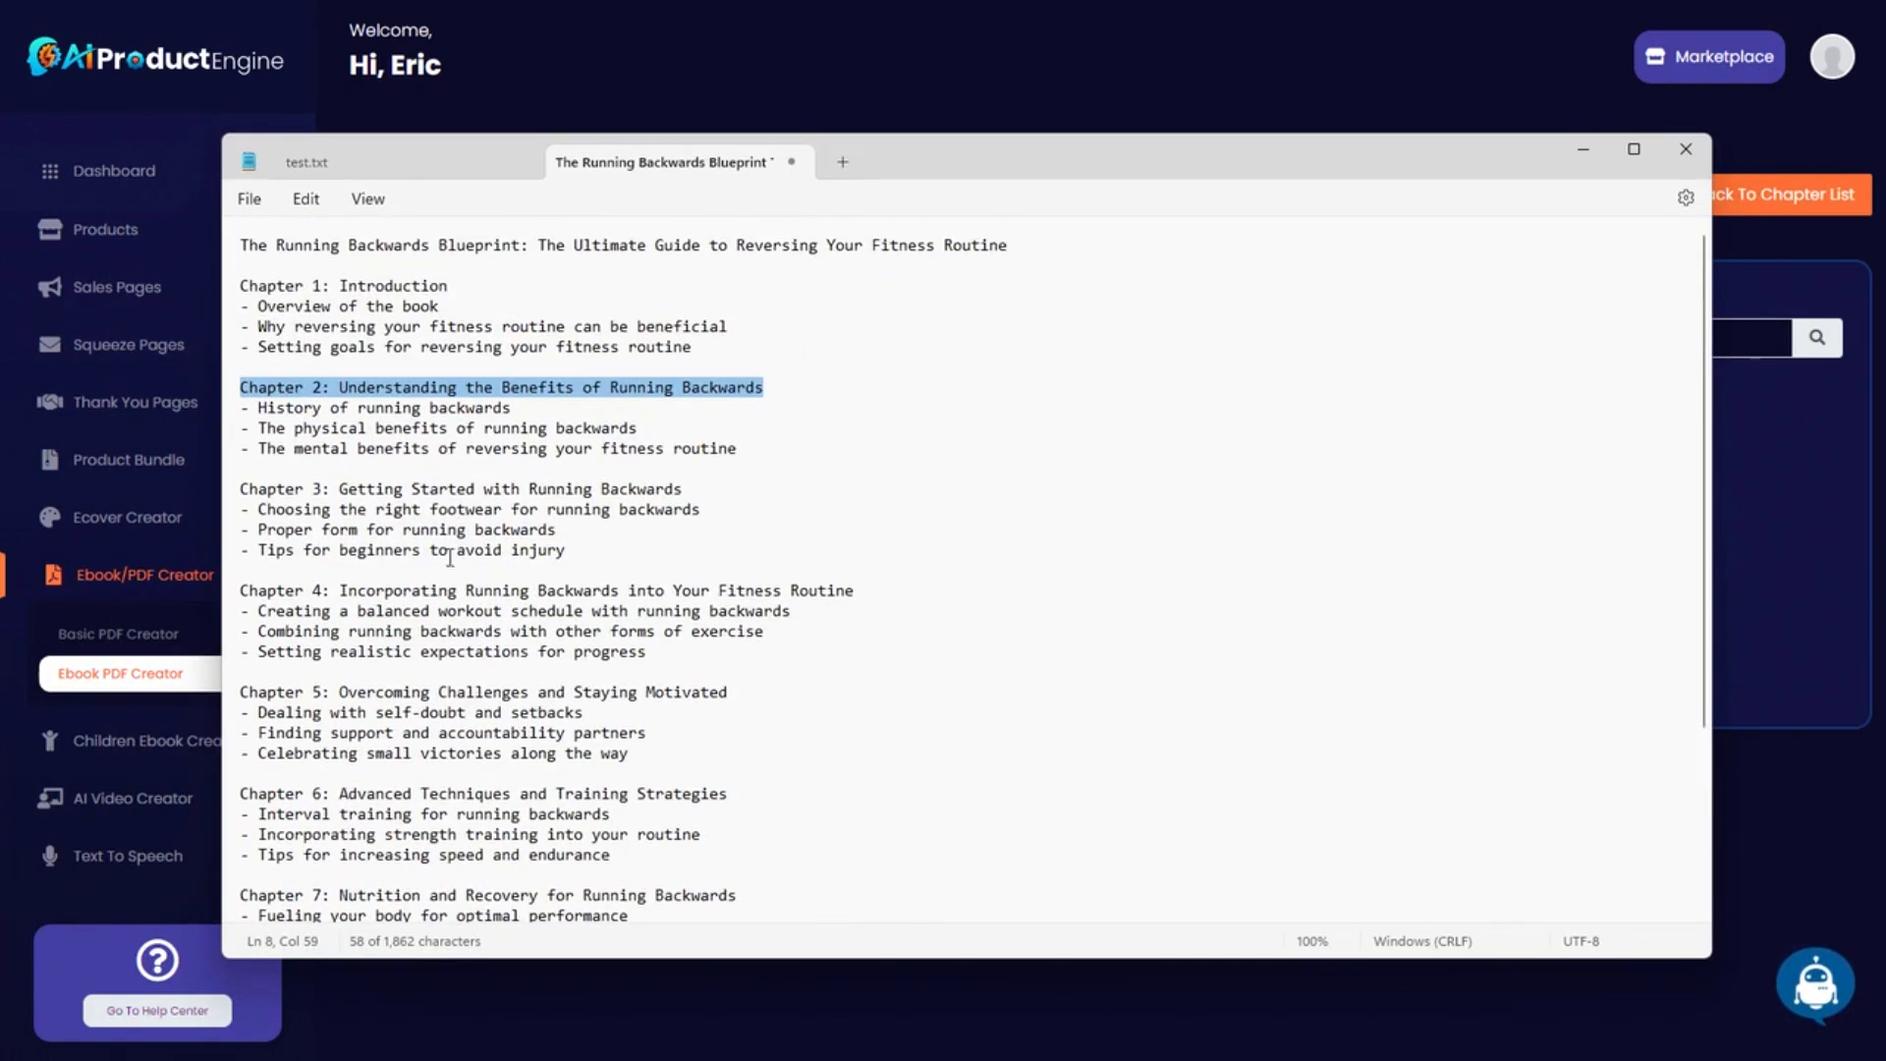
pyautogui.moveTo(244, 489); pyautogui.dragTo(632, 555)
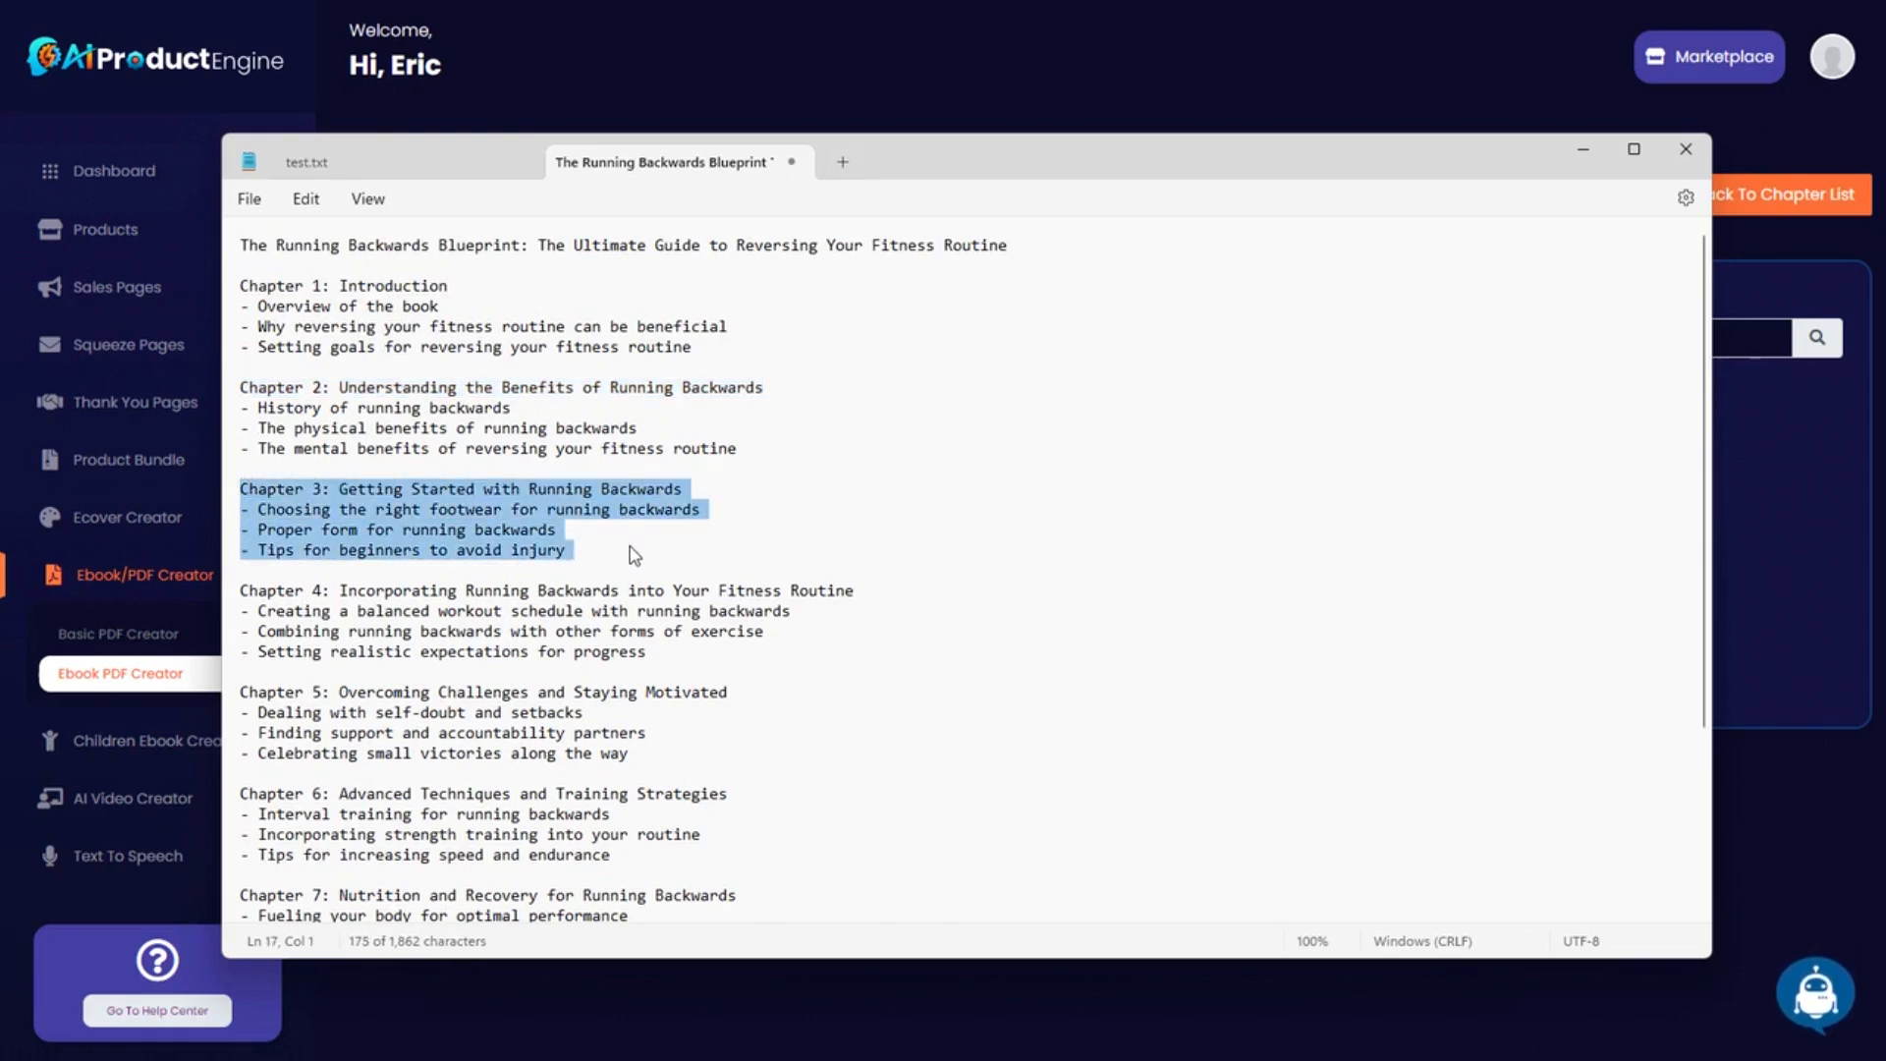
pyautogui.click(375, 593)
pyautogui.moveTo(243, 589); pyautogui.dragTo(783, 661)
pyautogui.moveTo(864, 591); pyautogui.dragTo(264, 602)
pyautogui.hotkey('ctrl', 'c')
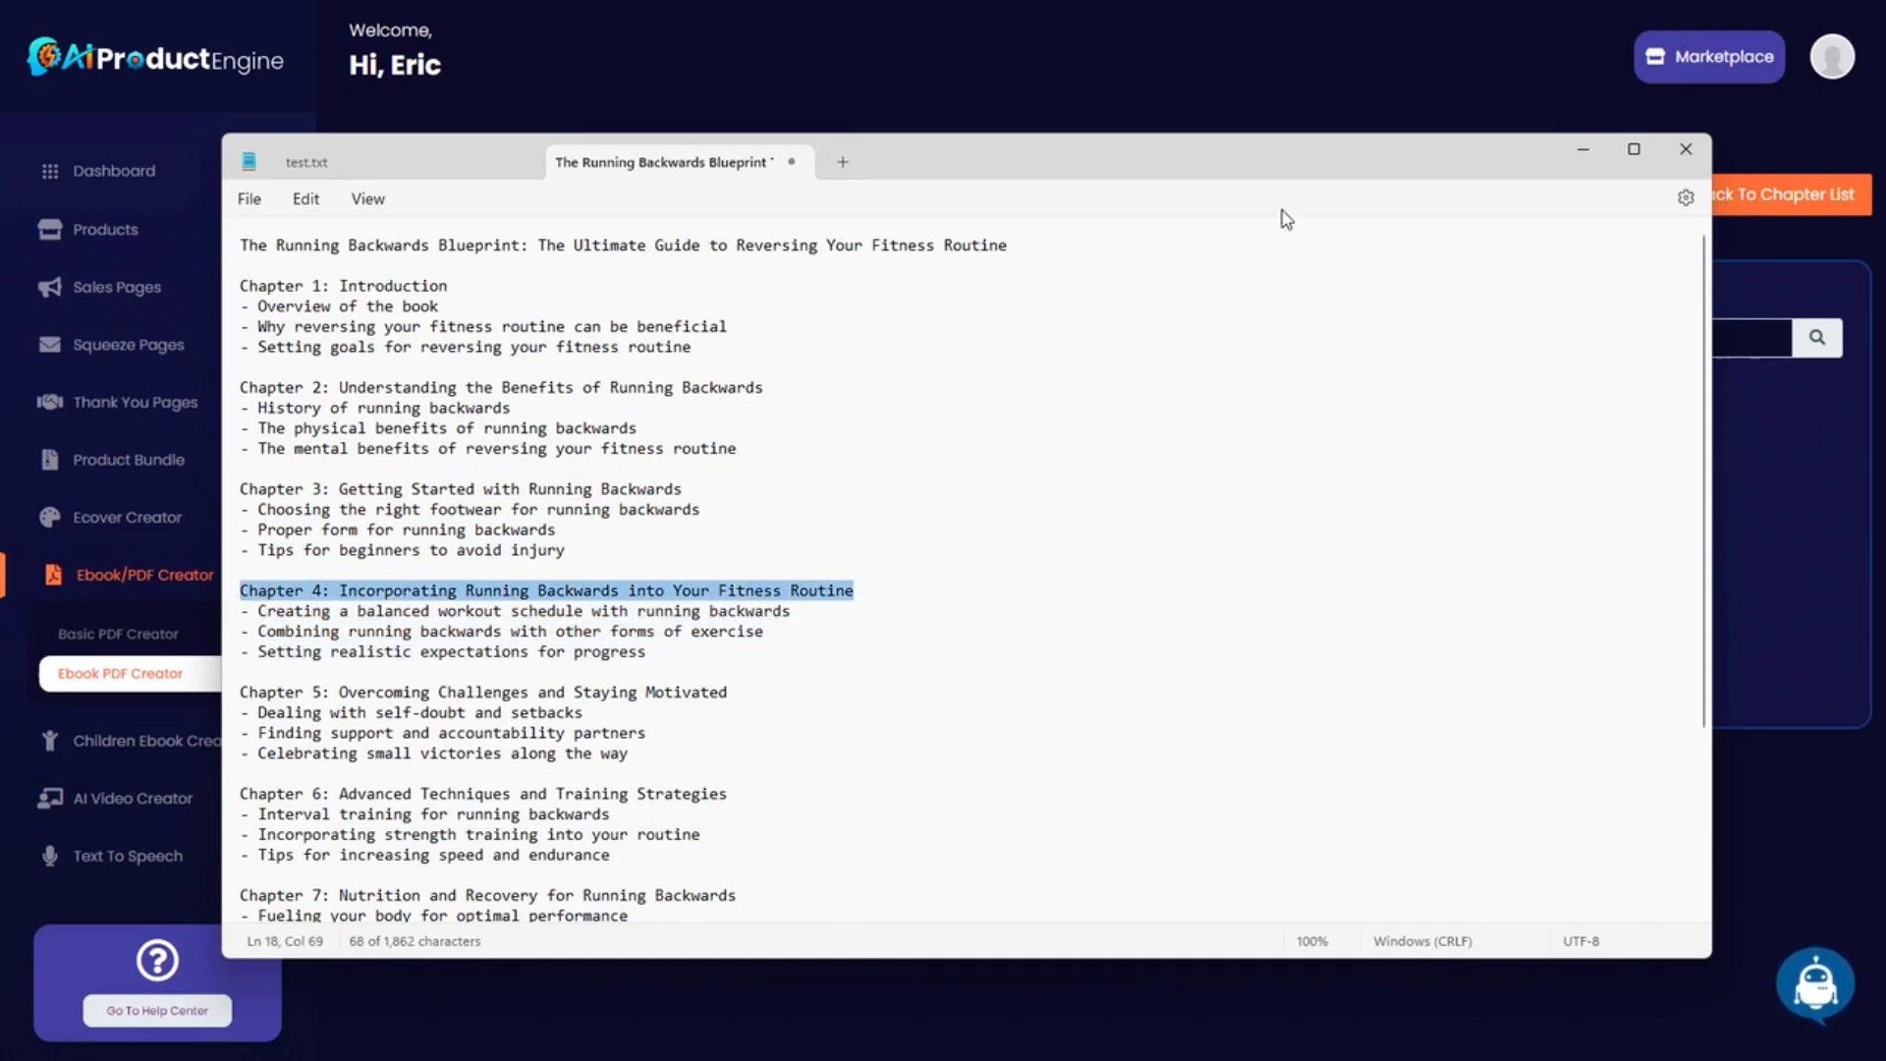
pyautogui.click(1583, 151)
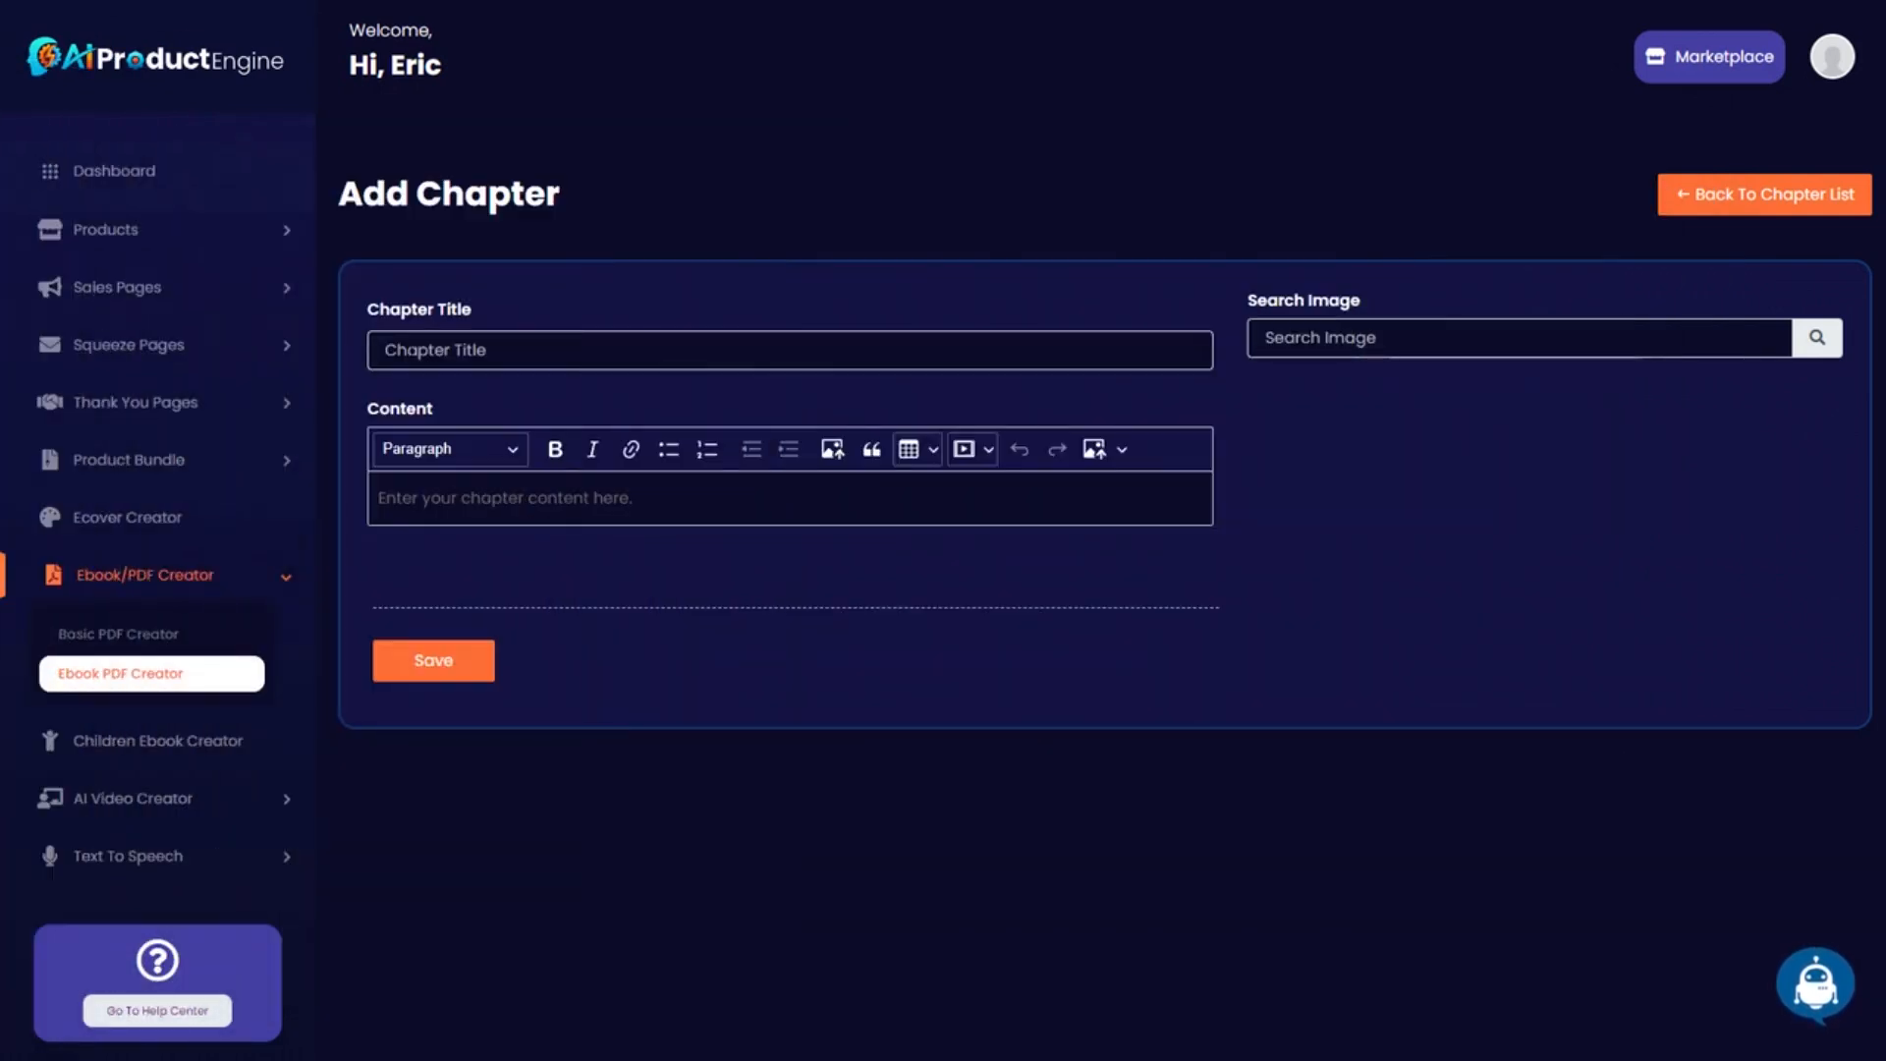
pyautogui.hotkey('ctrl', 'v')
pyautogui.write('3')
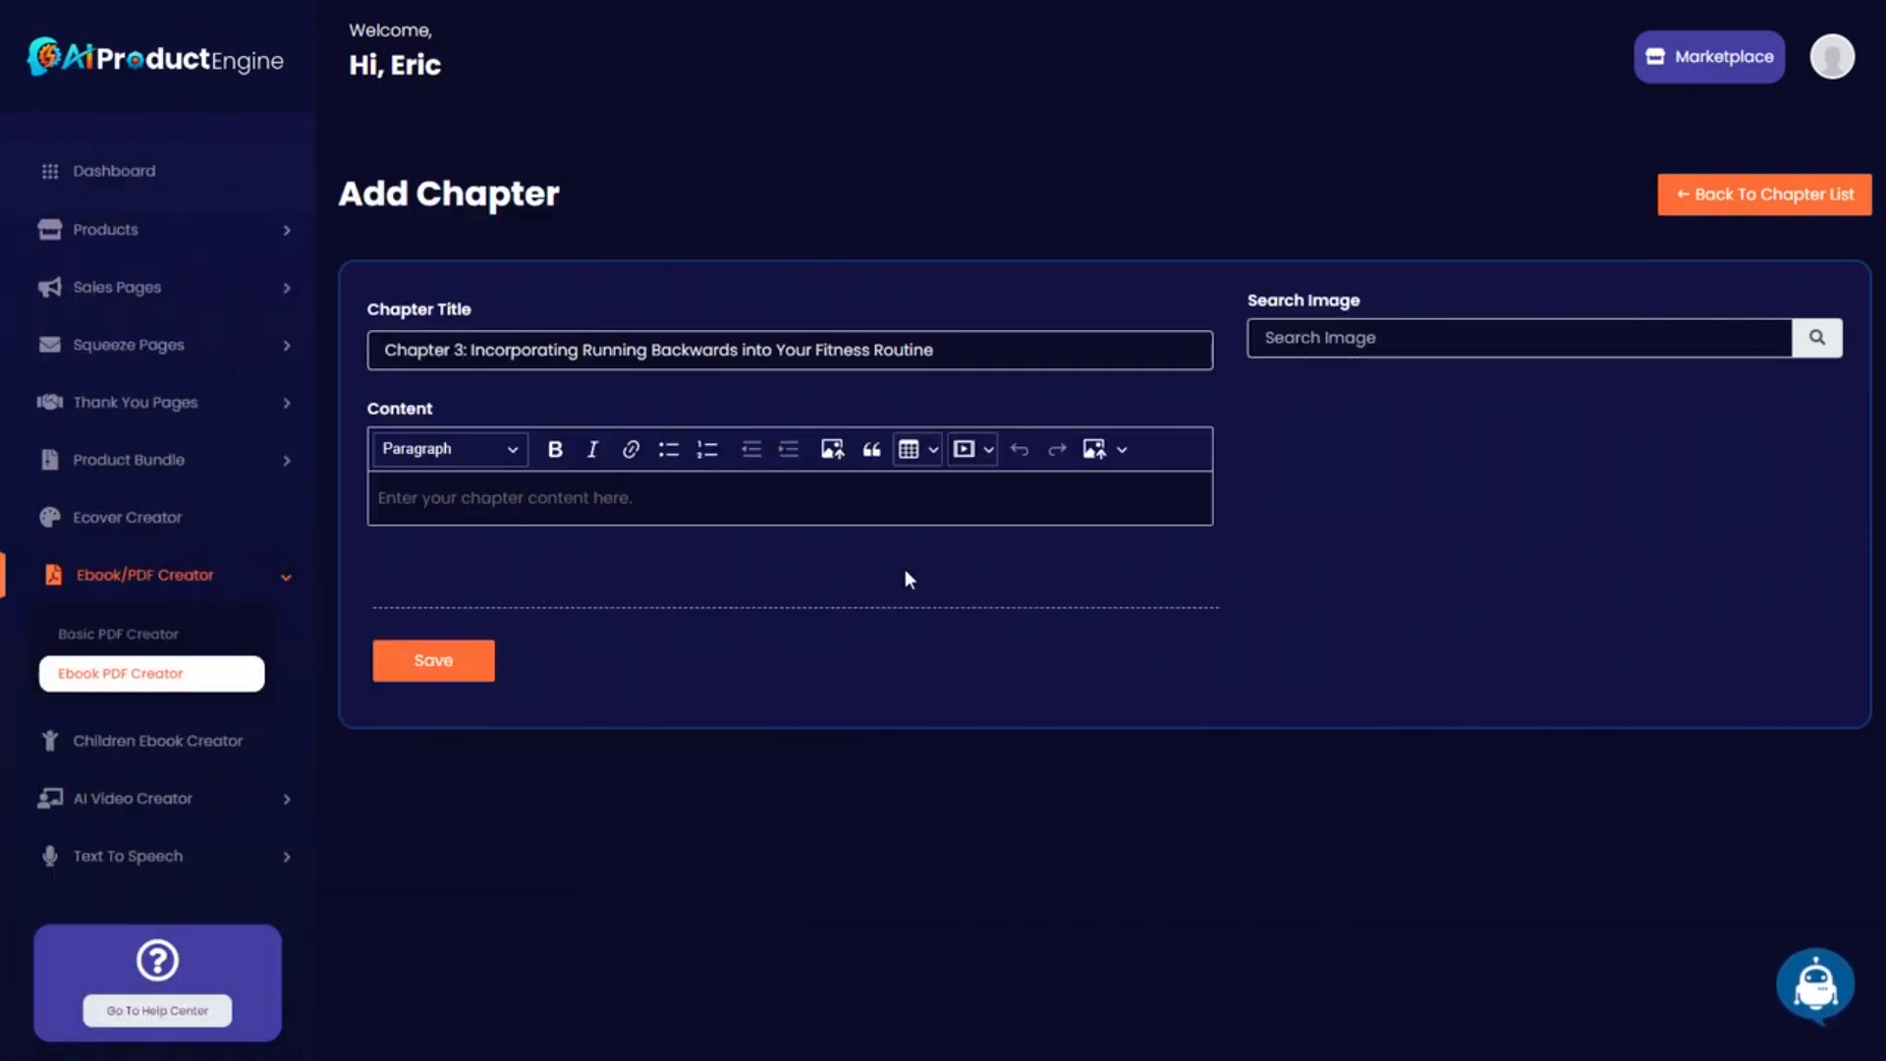
pyautogui.tripleClick(462, 350)
pyautogui.hotkey('ctrl', 'c')
# Generate the Chapter 3 text with AI Writer's Write a Chapter service.
pyautogui.click(672, 211)
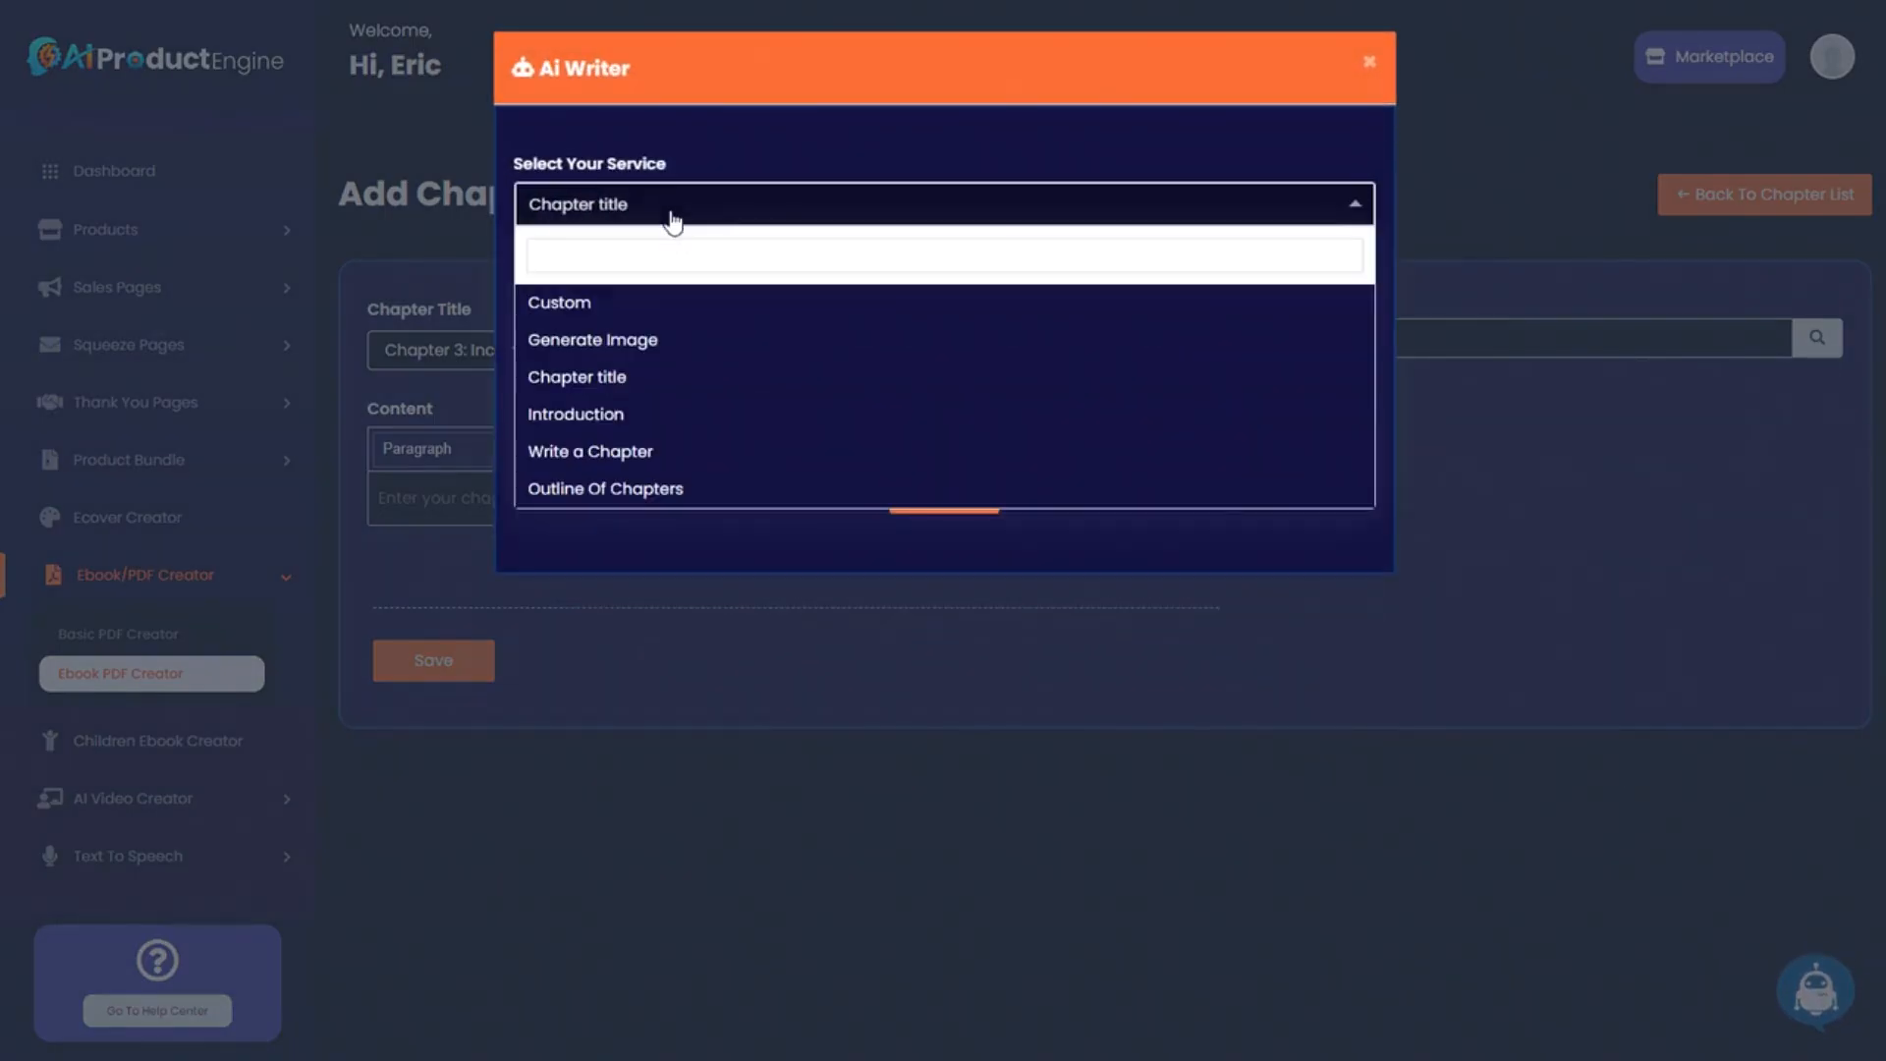
pyautogui.click(639, 451)
pyautogui.click(638, 295)
pyautogui.hotkey('ctrl', 'v')
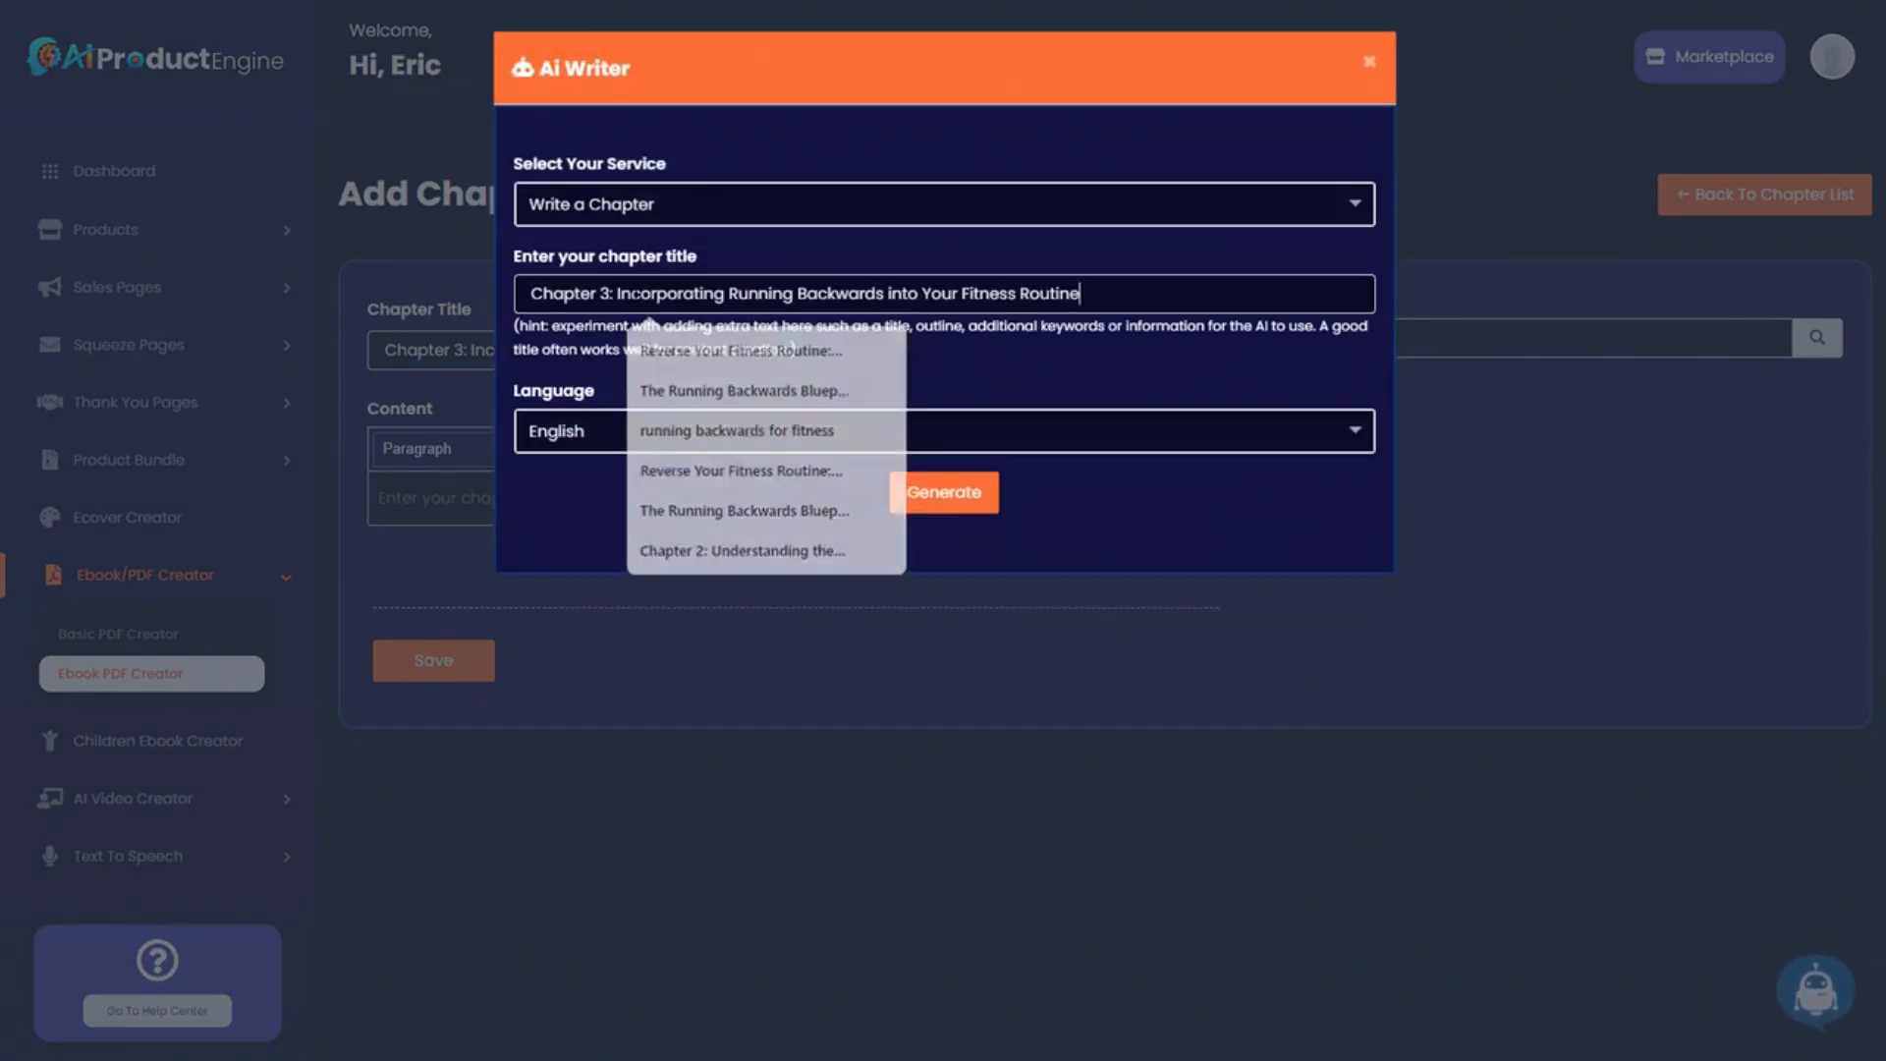
pyautogui.click(945, 499)
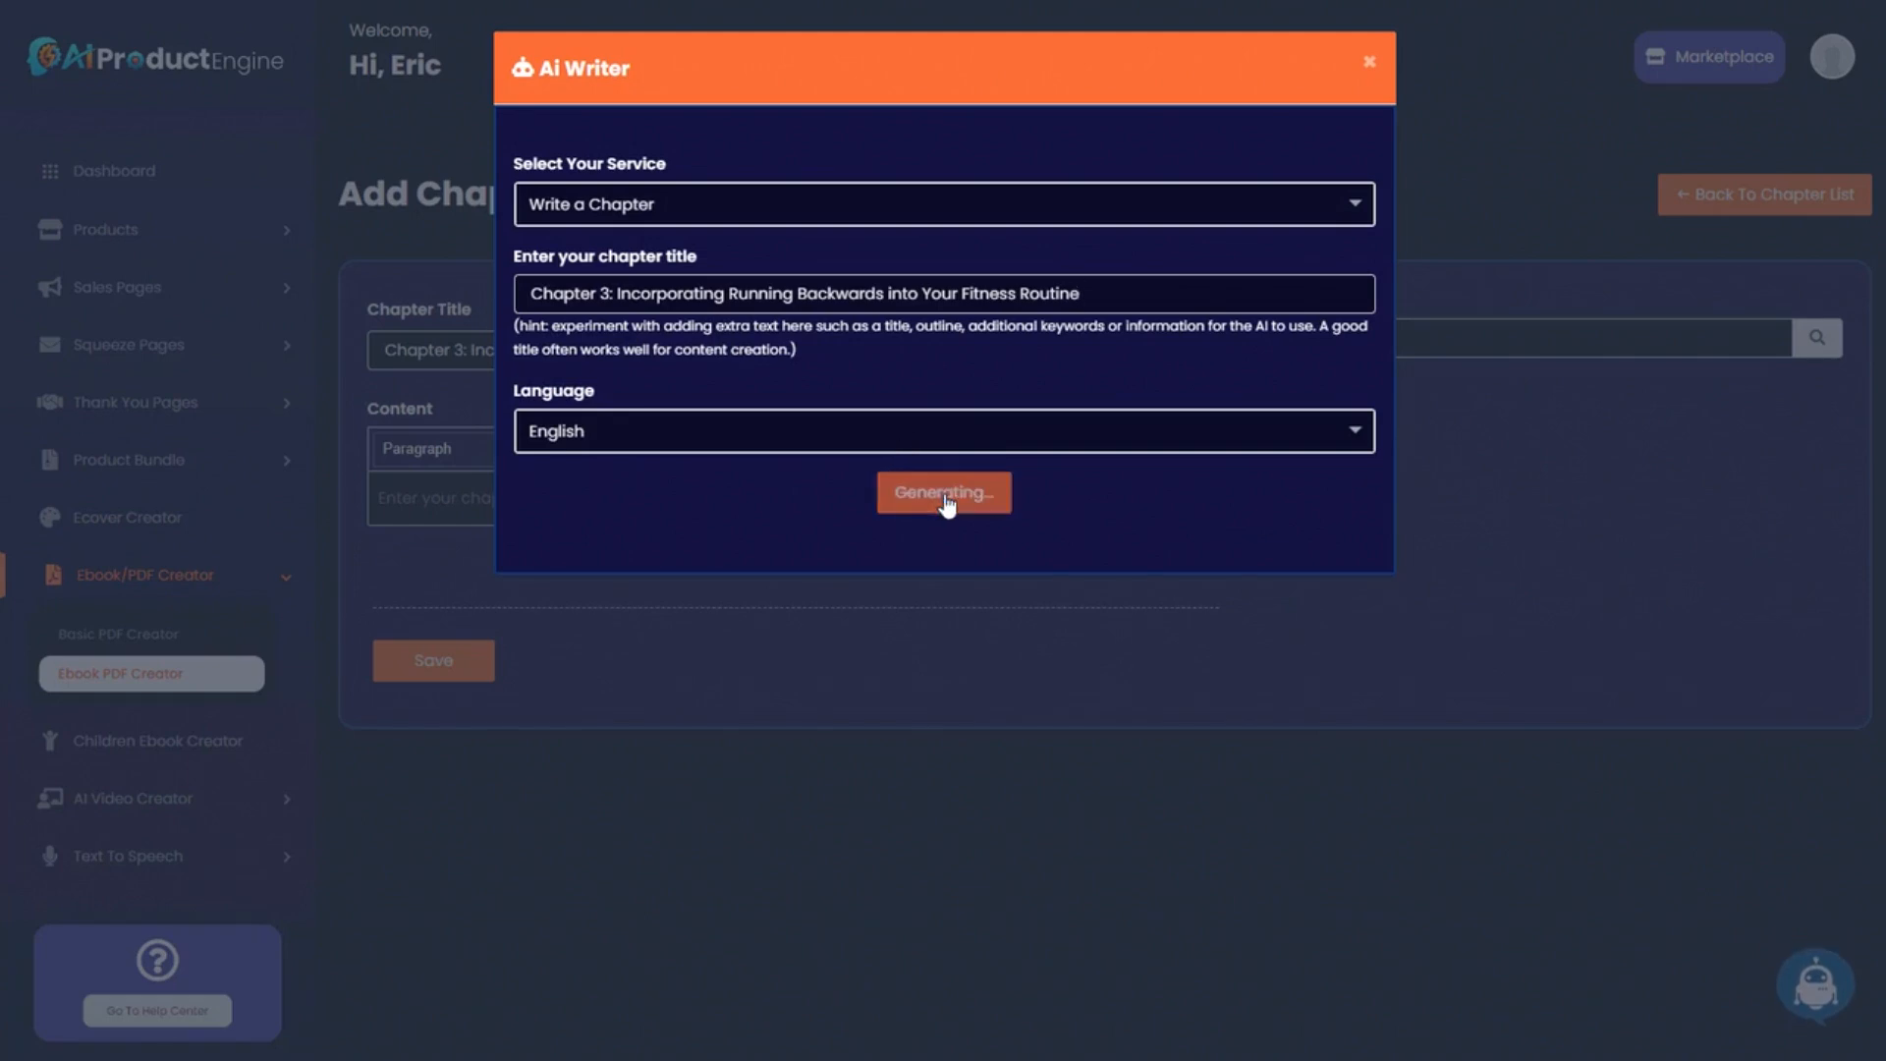
# Paste the generated text into Content and delete the stray first line and repeated heading.
pyautogui.click(1349, 567)
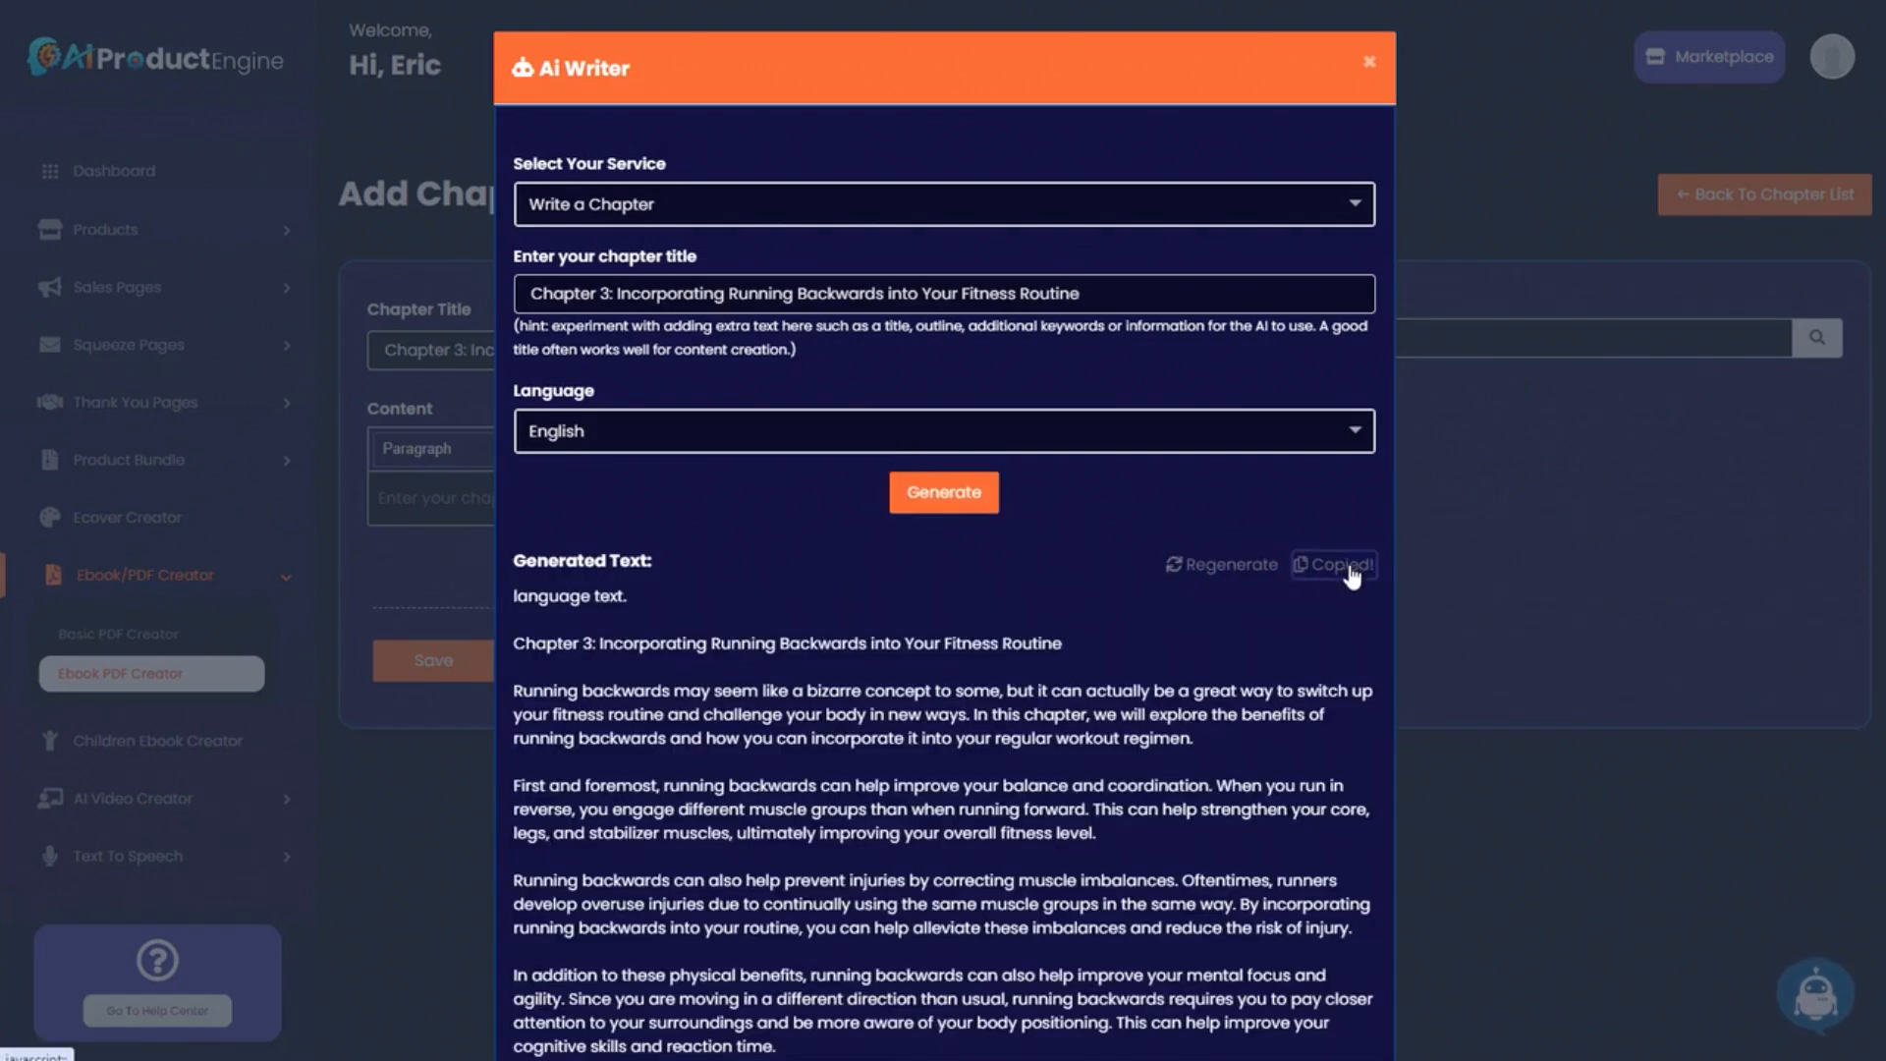
pyautogui.click(1560, 531)
pyautogui.click(557, 491)
pyautogui.hotkey('ctrl', 'v')
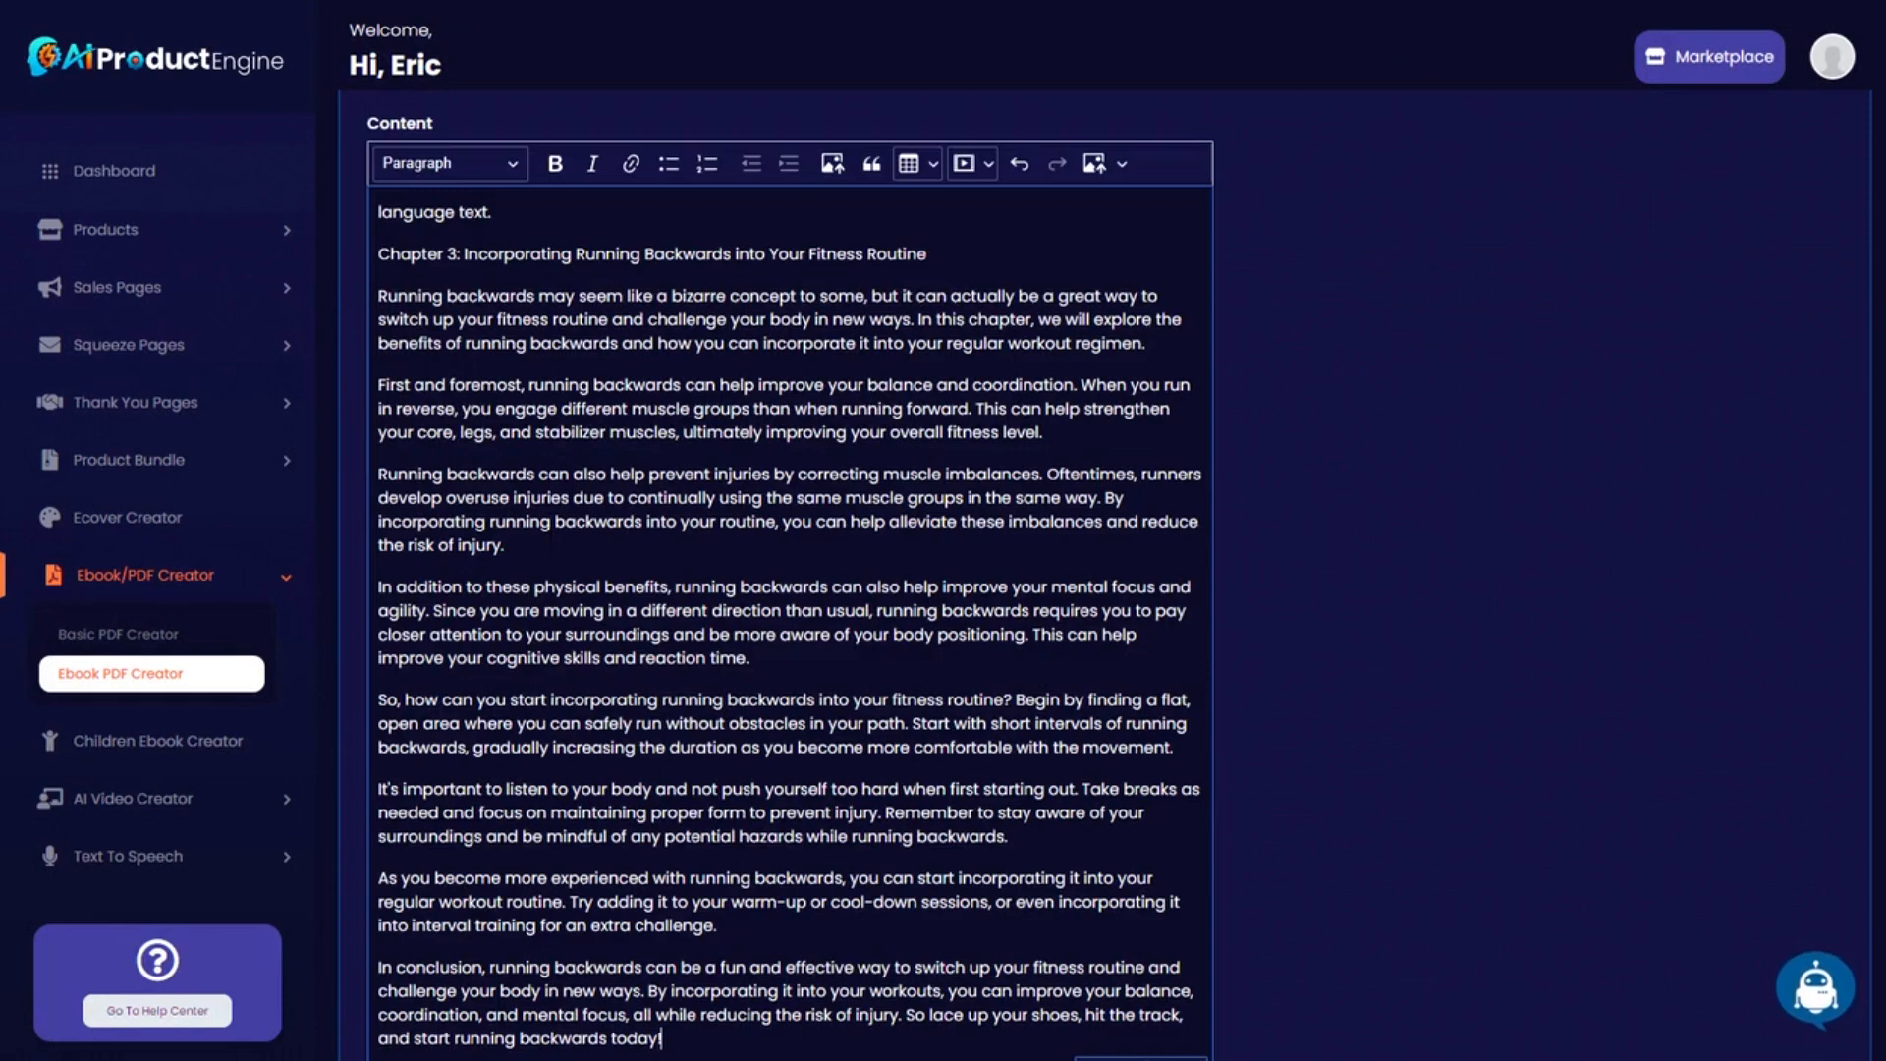
pyautogui.scroll(3, 557, 491)
pyautogui.moveTo(378, 497); pyautogui.dragTo(929, 540)
pyautogui.press('BackSpace')
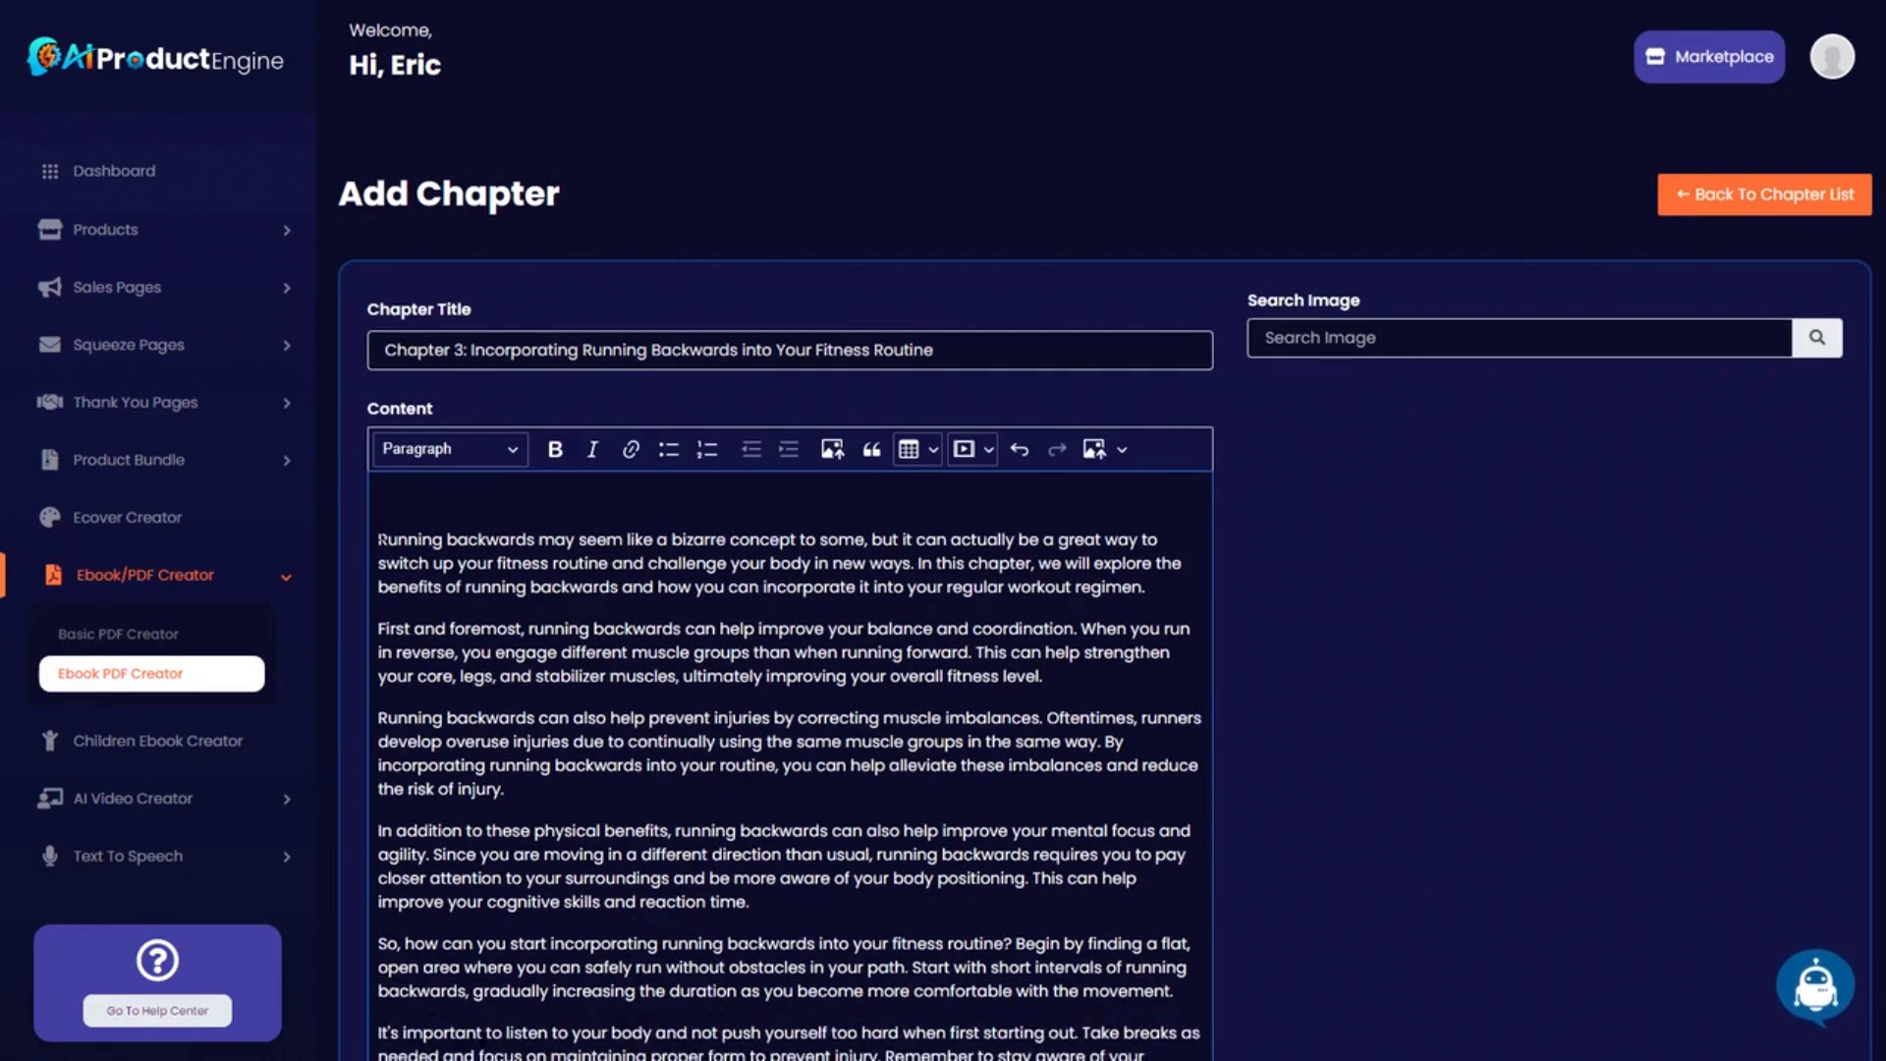
pyautogui.scroll(-5, 732, 753)
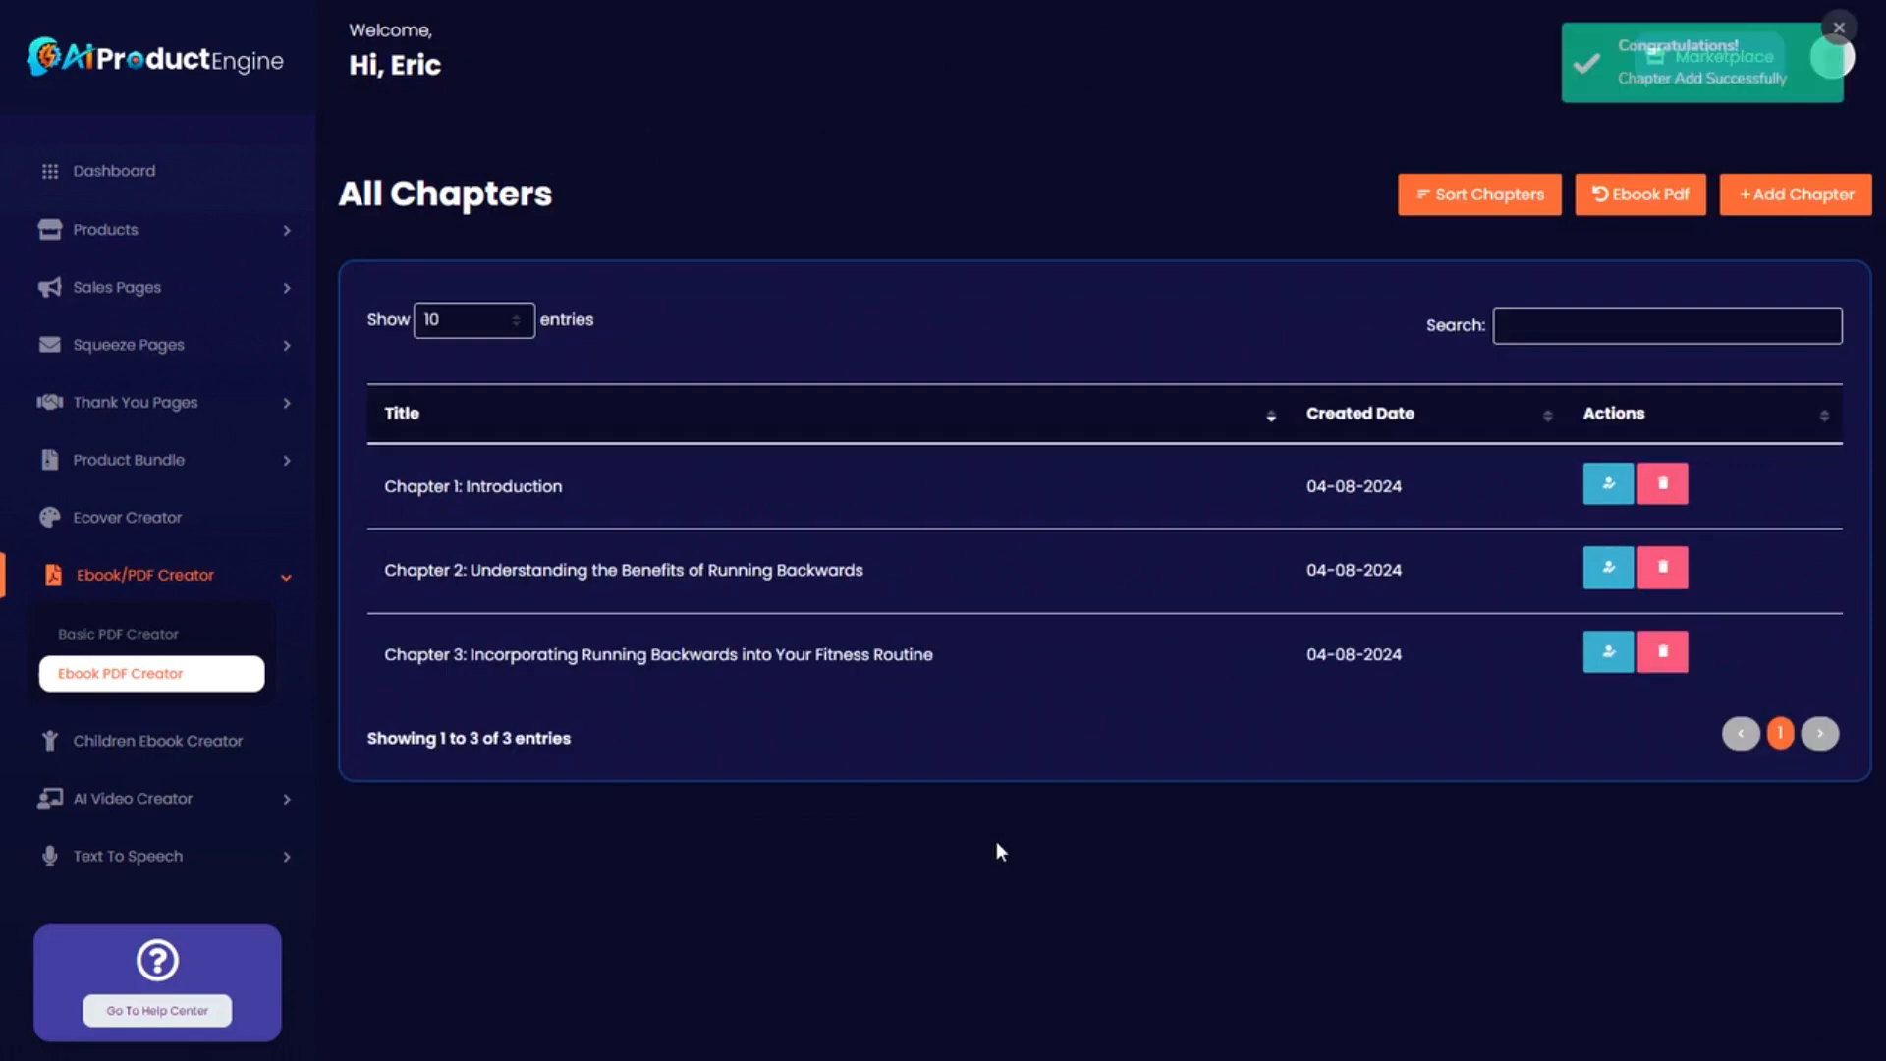
# Title the new chapter 'Chapter 4: Advanced Techniques and Training Strategies' from the outline's Chapter 6 heading.
pyautogui.moveTo(452, 157); pyautogui.dragTo(940, 129)
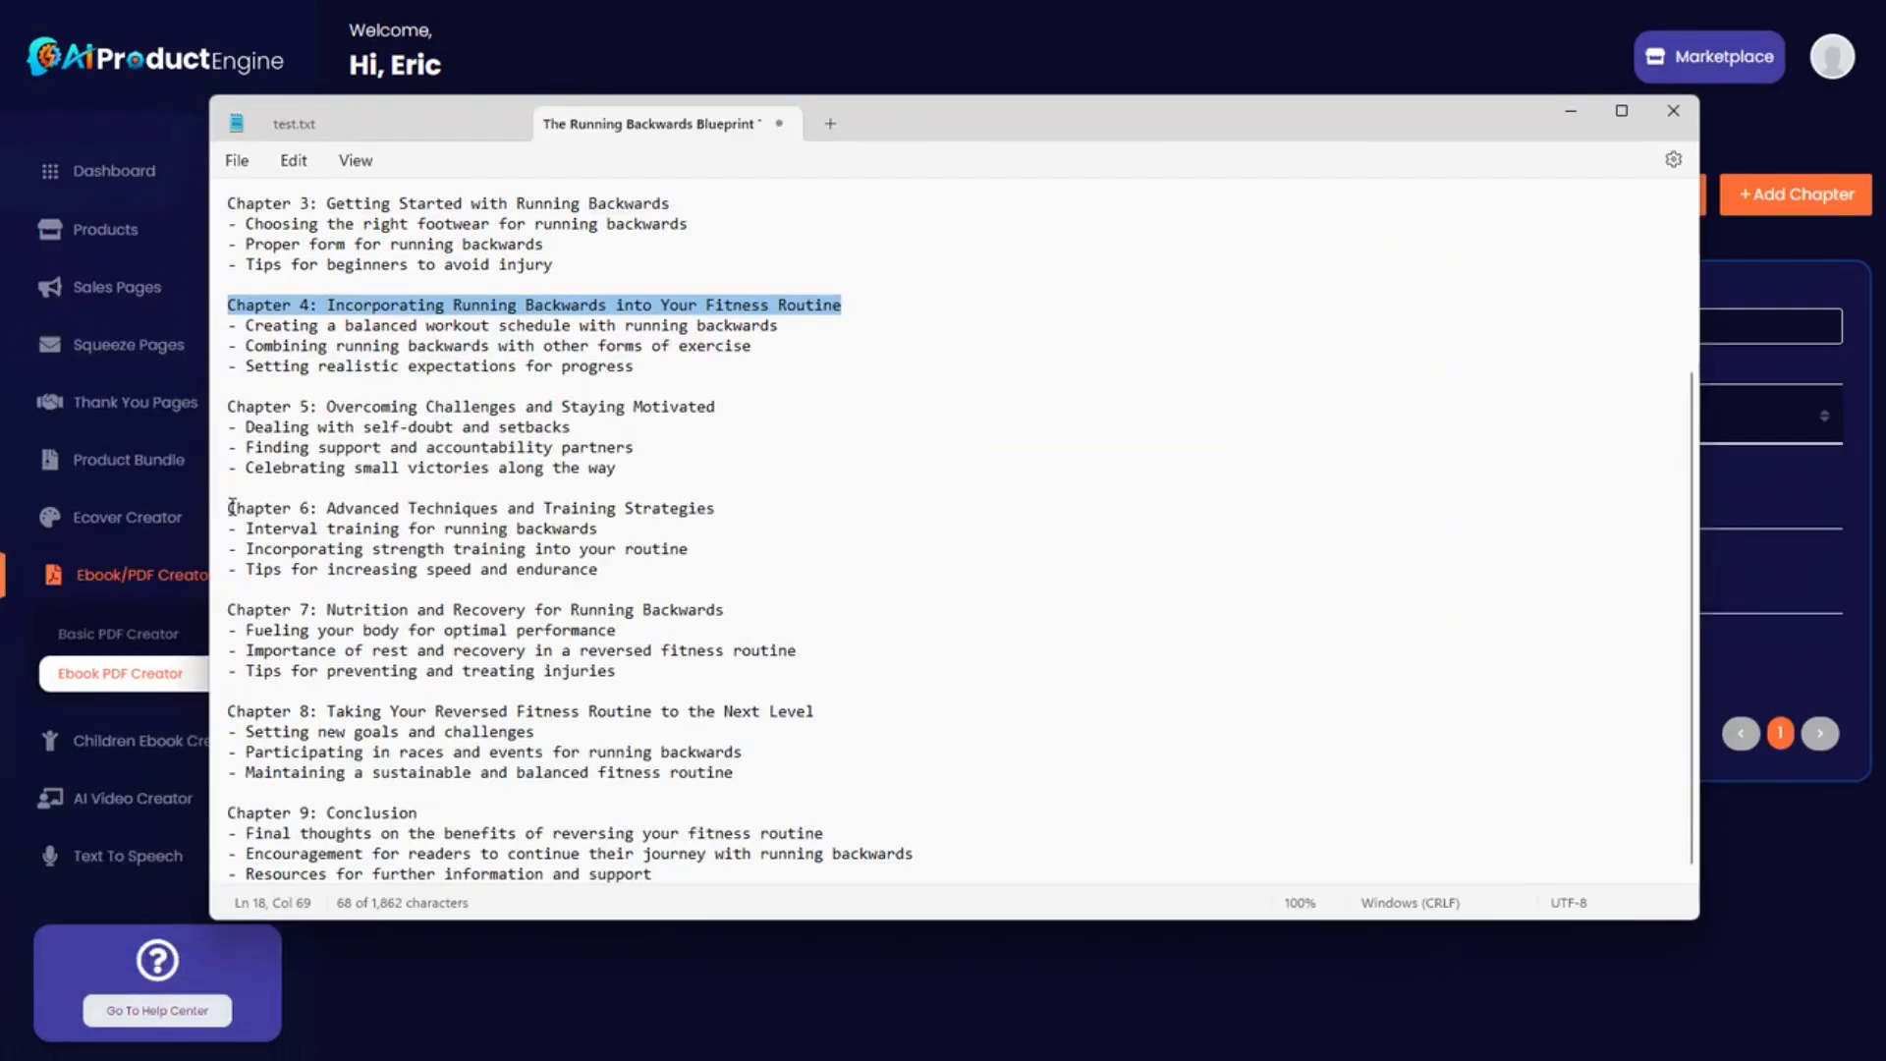
pyautogui.moveTo(233, 506); pyautogui.dragTo(752, 521)
pyautogui.hotkey('ctrl', 'c')
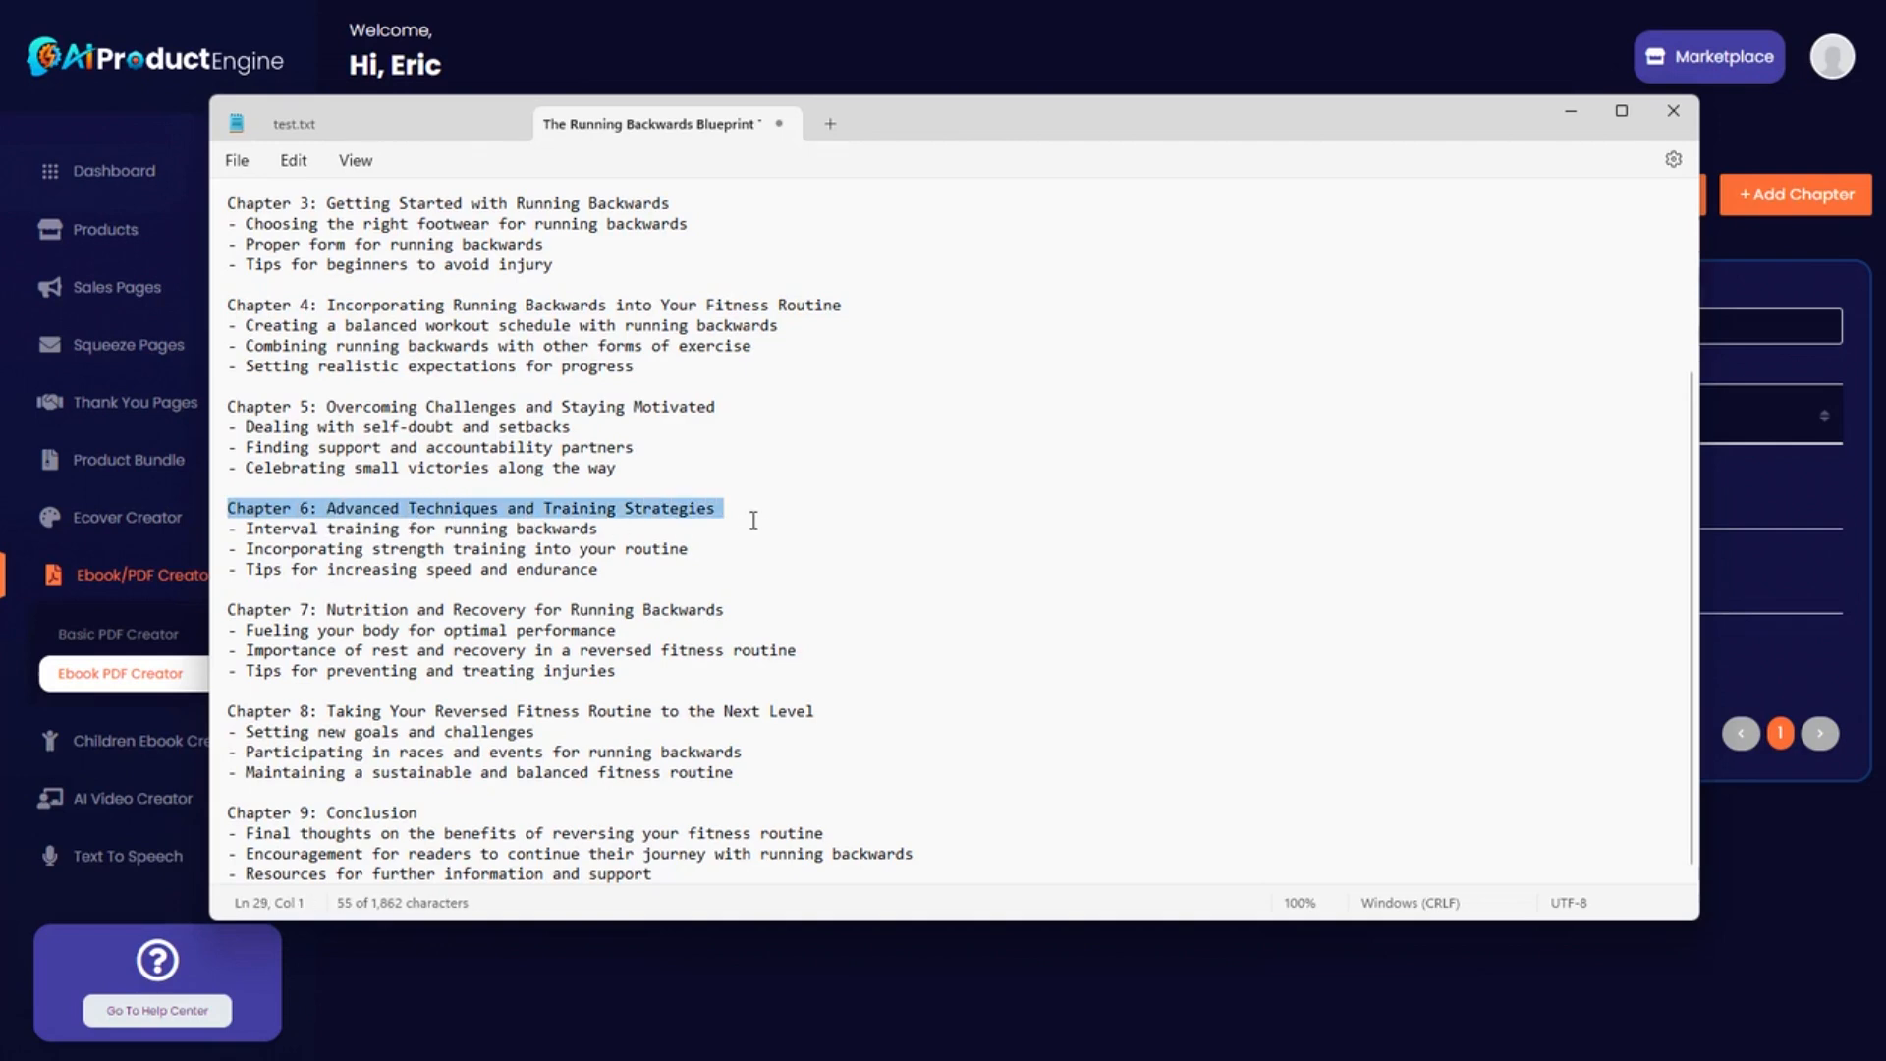
pyautogui.moveTo(1171, 128); pyautogui.dragTo(0, 128)
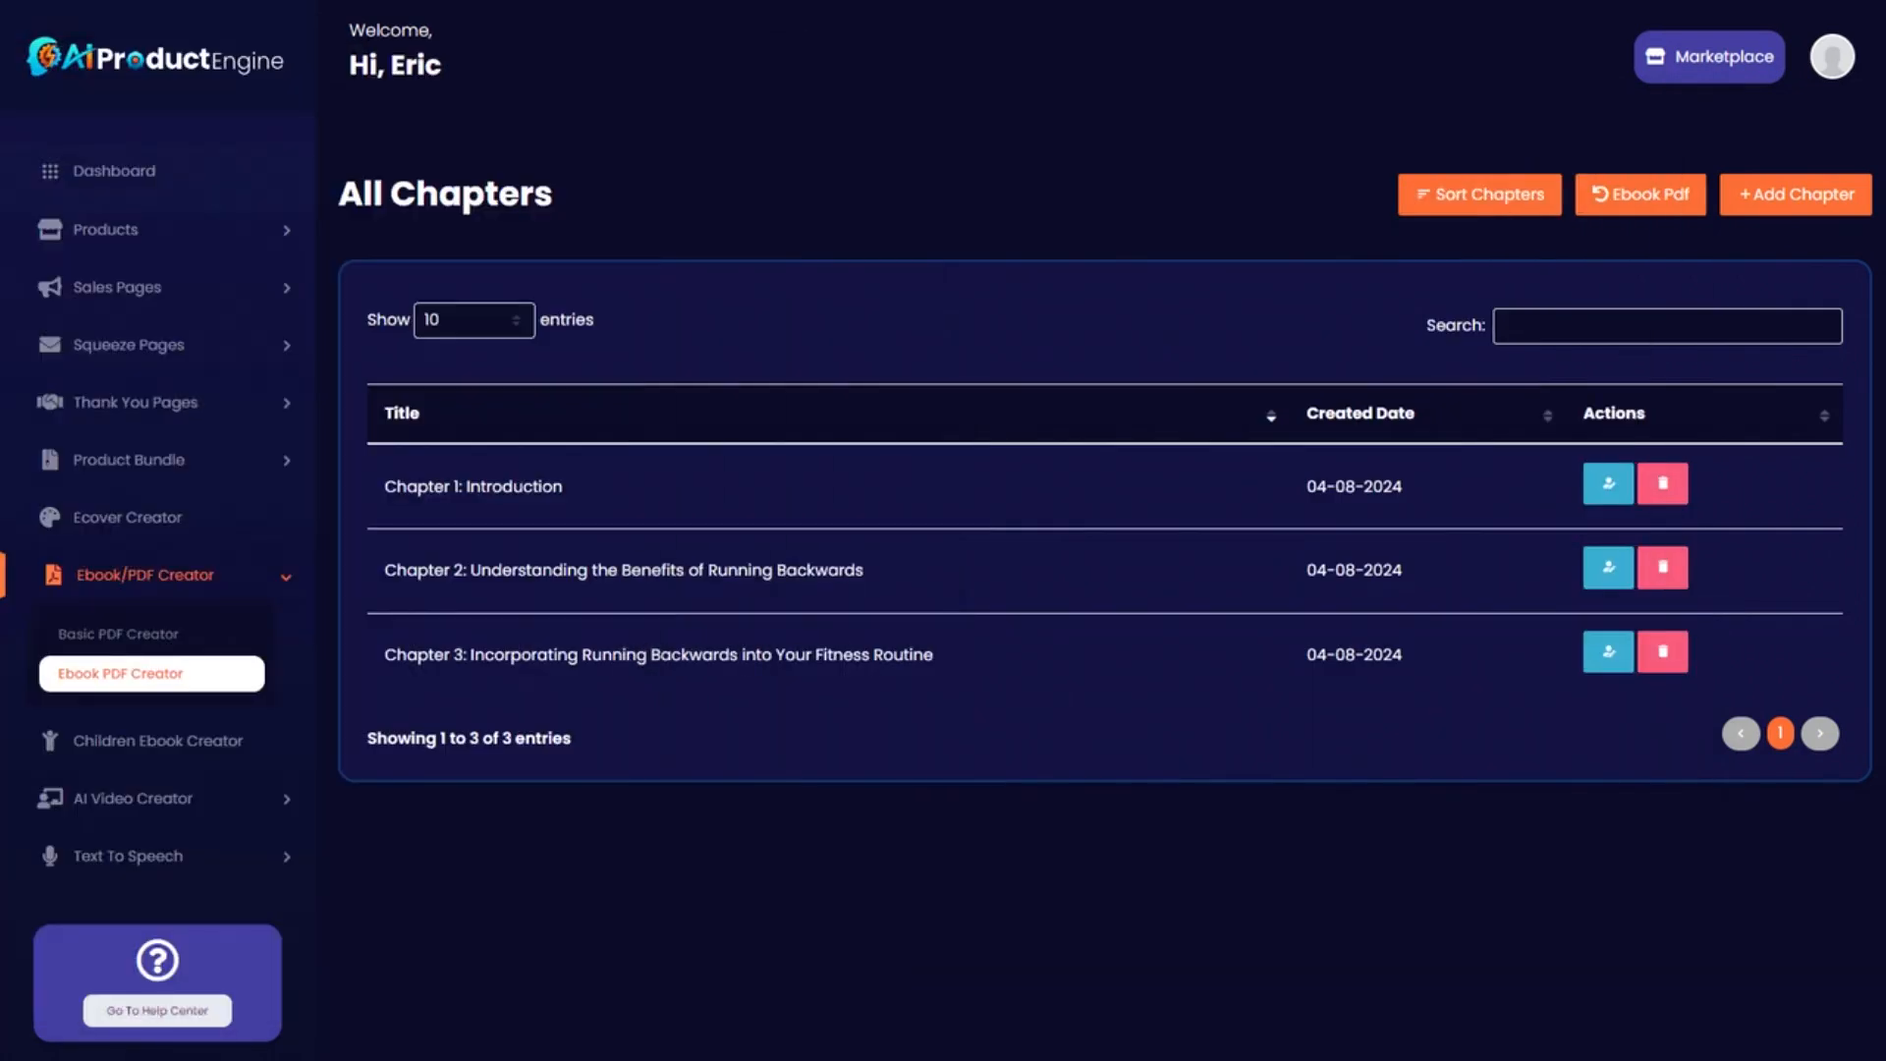
pyautogui.click(486, 348)
pyautogui.hotkey('ctrl', 'v')
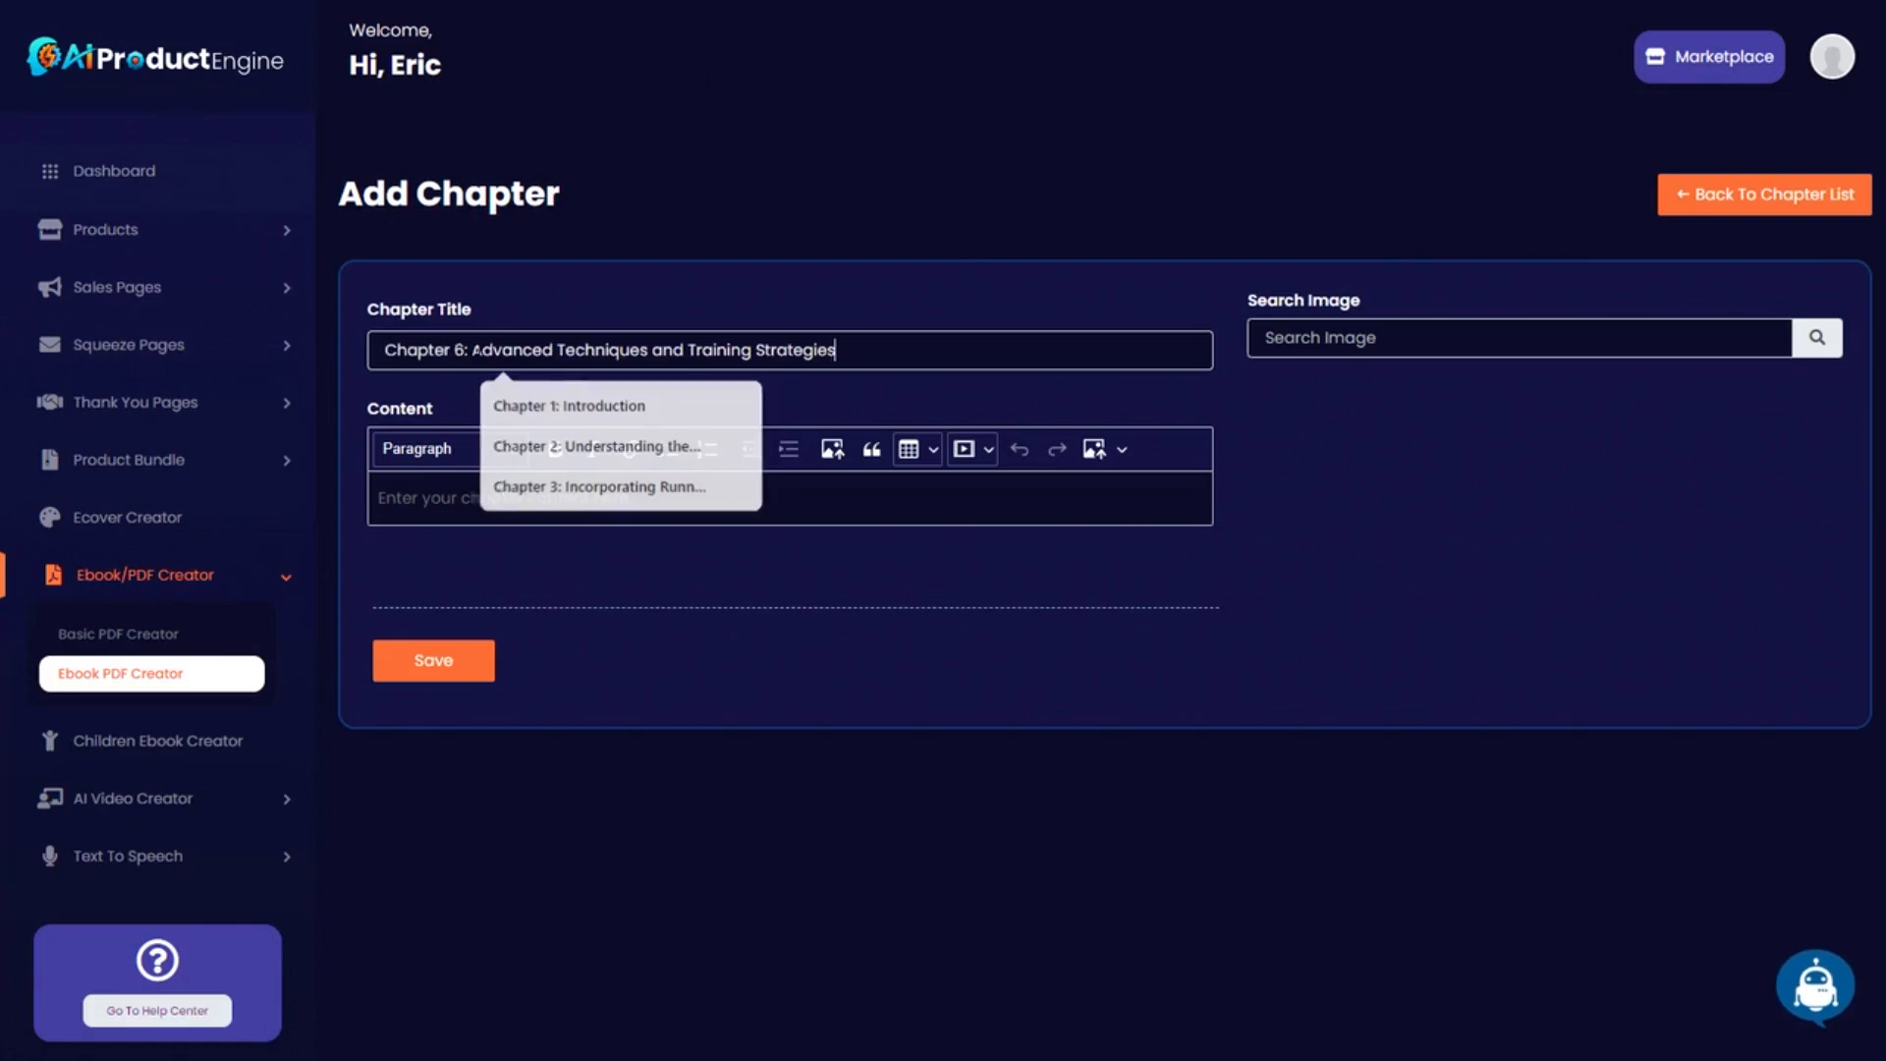
pyautogui.doubleClick(460, 350)
pyautogui.write('4')
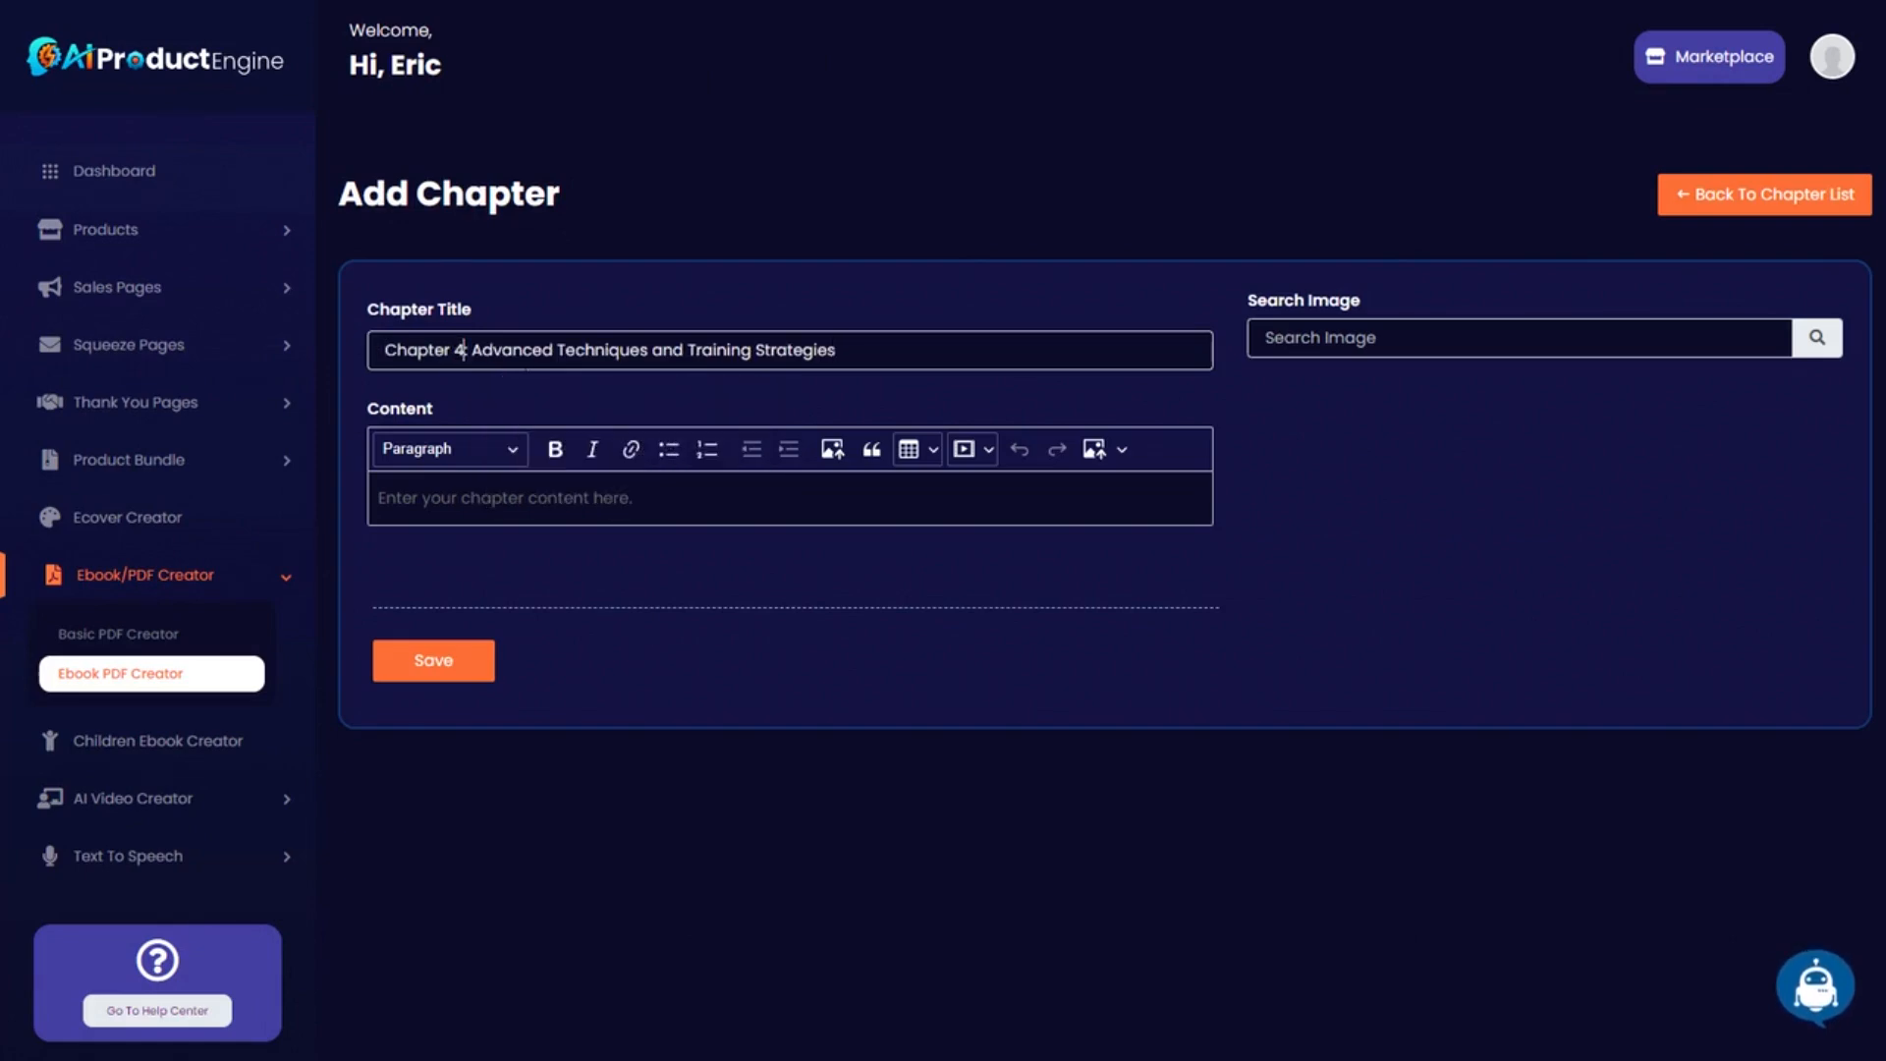
# Generate Chapter 4 in AI Writer's Write a Chapter from the title plus the three Chapter 6 bullet points.
pyautogui.click(1788, 974)
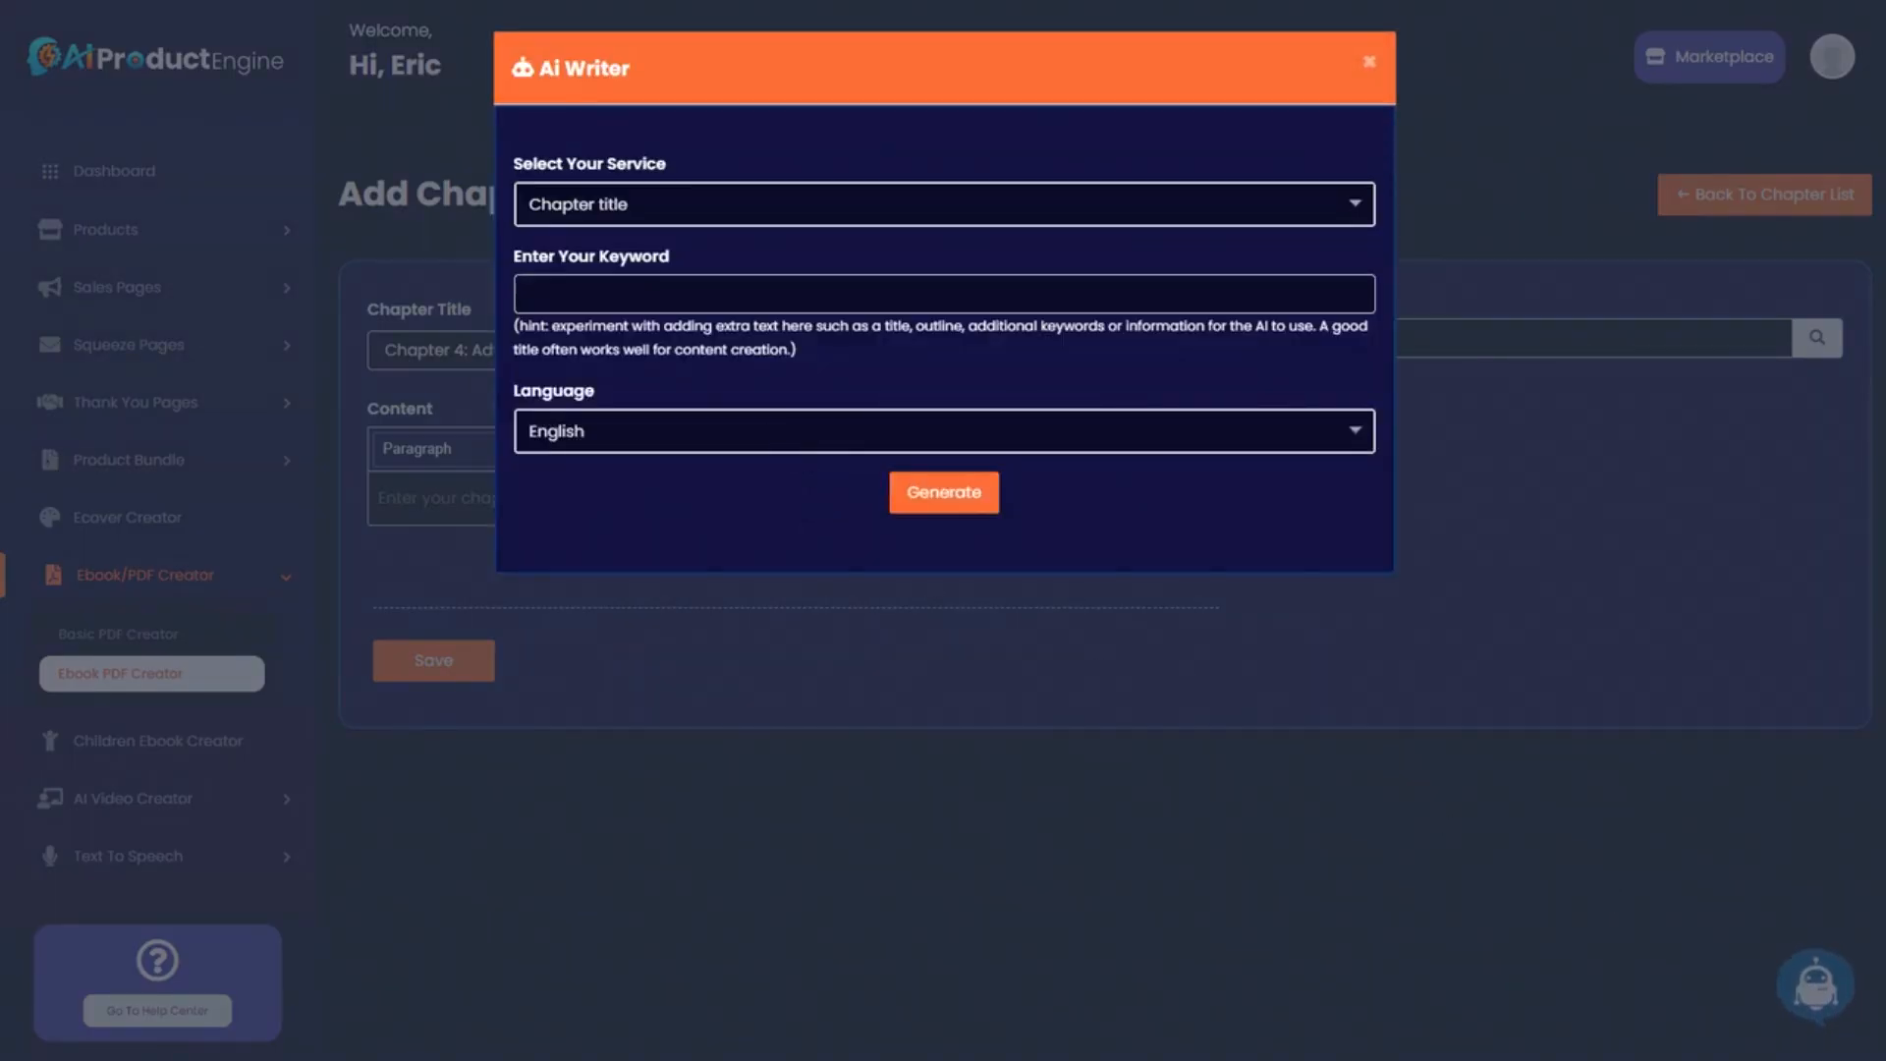
pyautogui.click(639, 204)
pyautogui.click(589, 451)
pyautogui.click(628, 293)
pyautogui.write('Chapter 4: Advanced Techniques and Training Strategies')
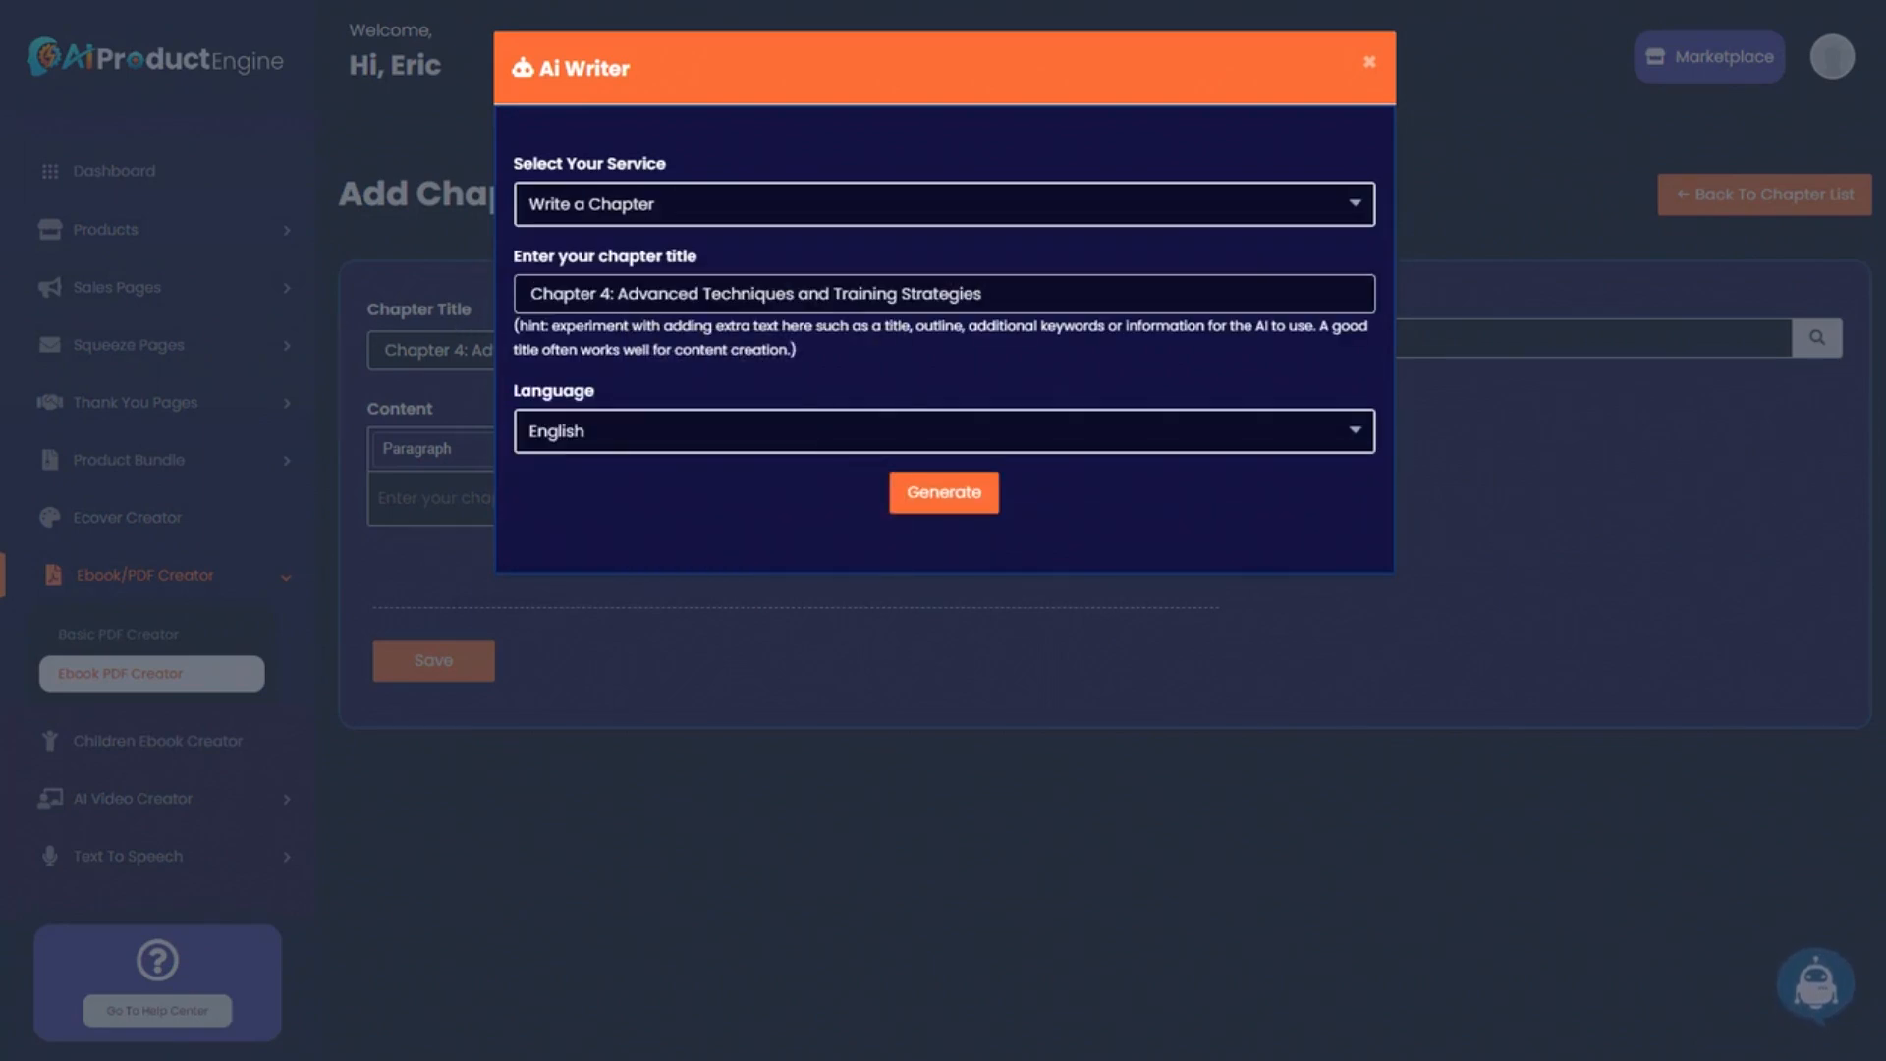
pyautogui.hotkey('alt', 'Tab')
pyautogui.moveTo(572, 570); pyautogui.dragTo(177, 532)
pyautogui.hotkey('ctrl', 'c')
pyautogui.moveTo(1280, 116); pyautogui.dragTo(0, 128)
pyautogui.write('-')
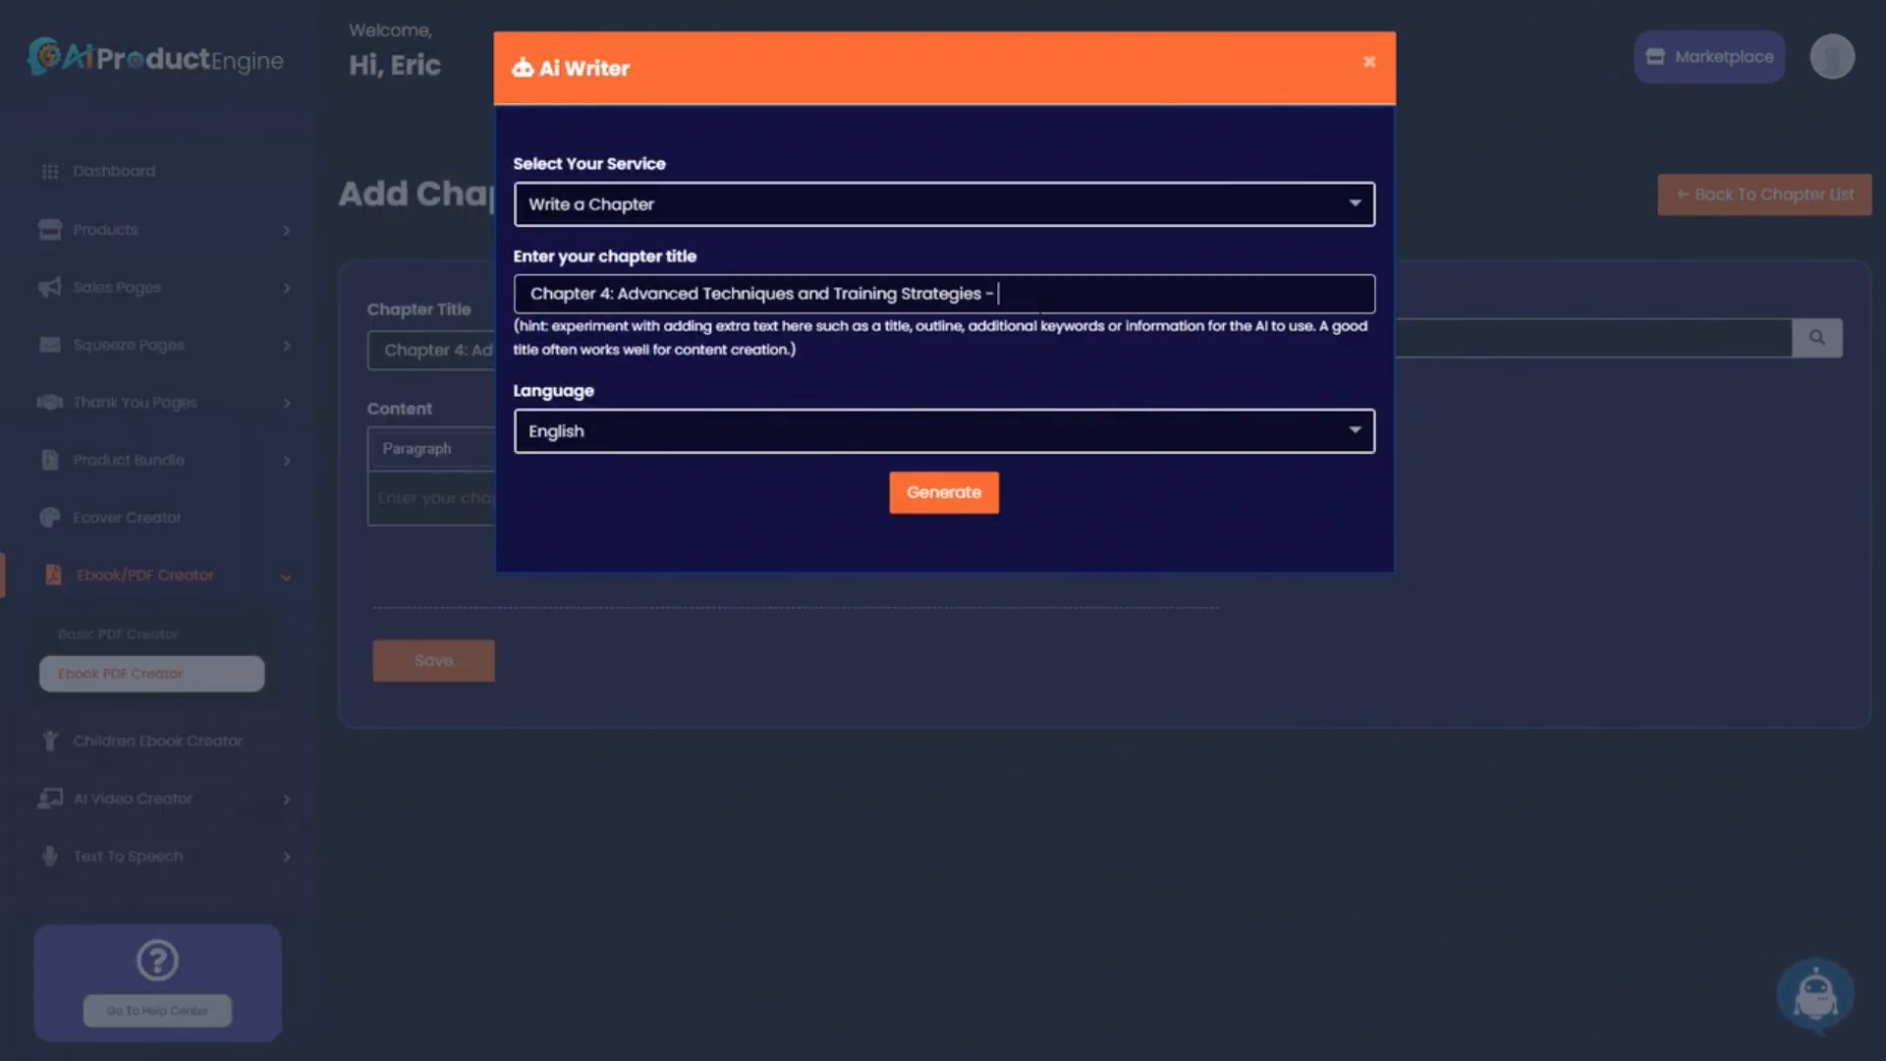
pyautogui.hotkey('ctrl', 'v')
pyautogui.click(966, 503)
pyautogui.click(966, 503)
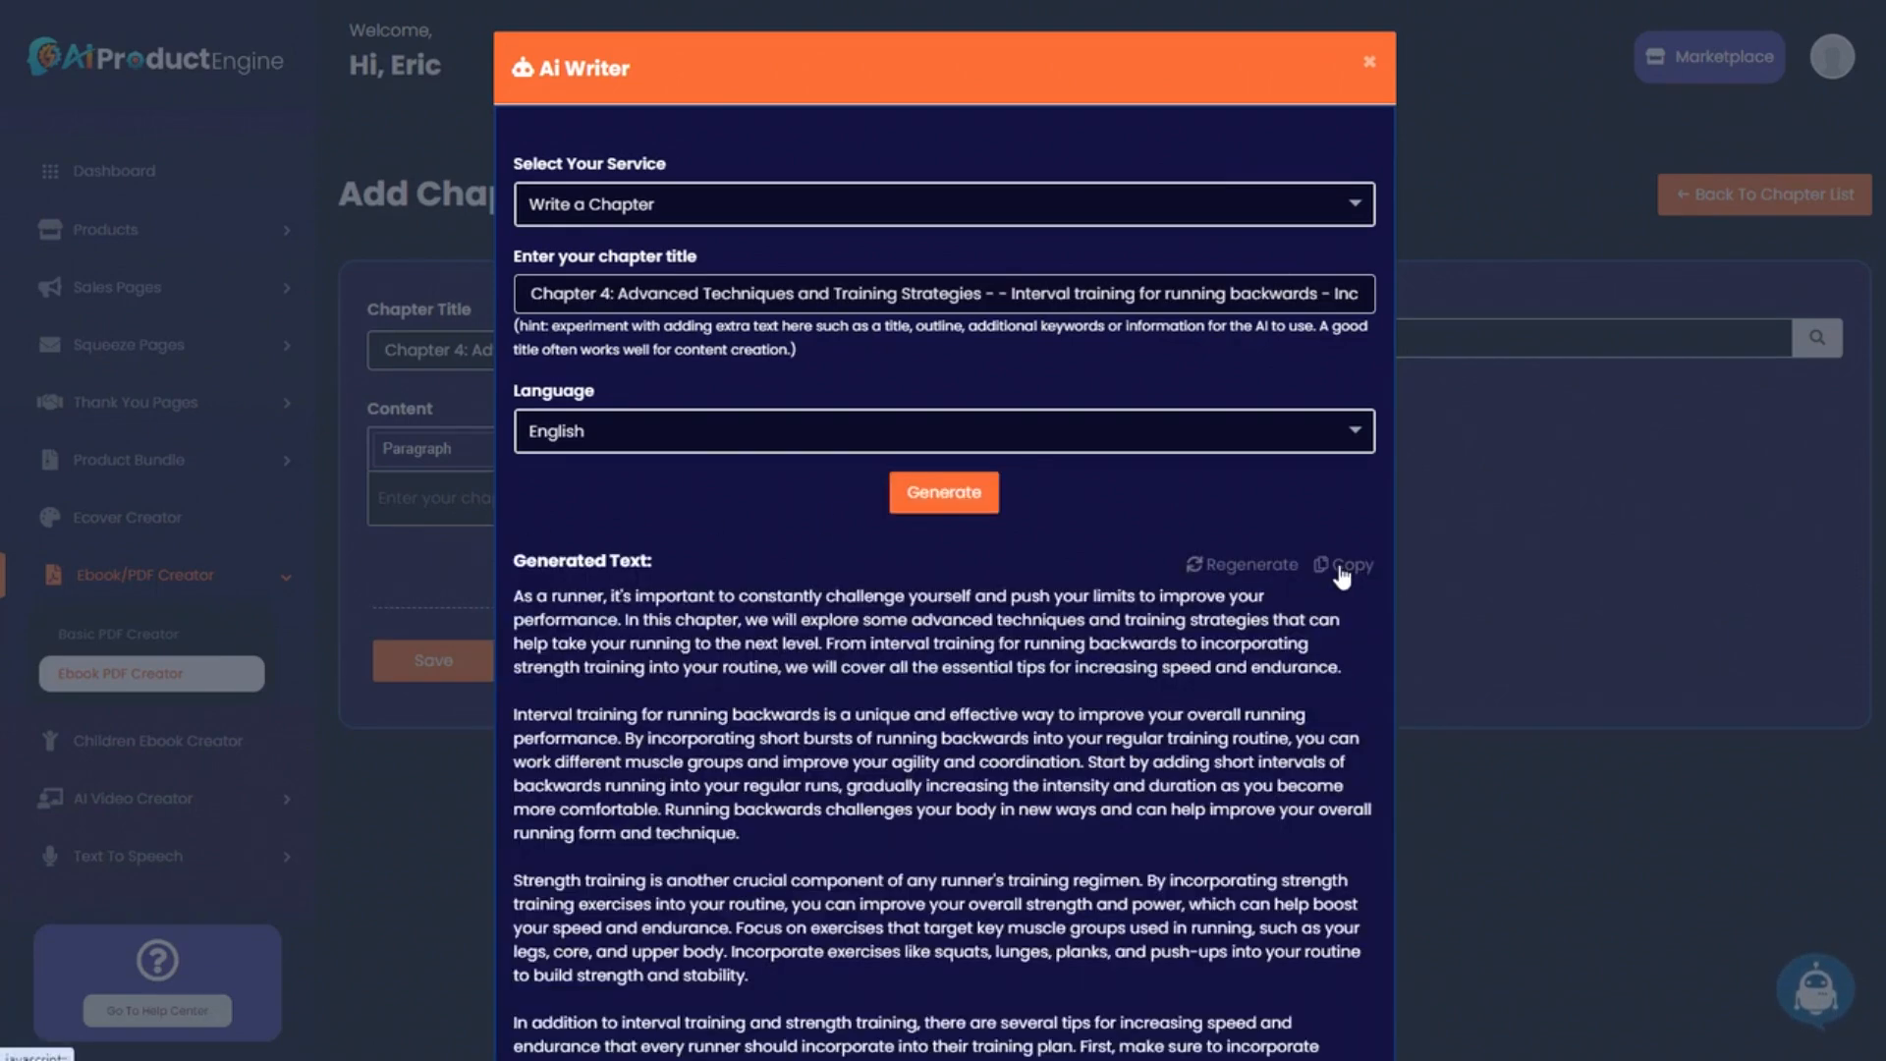
# Paste the generated text into Content and save Chapter 4.
pyautogui.click(1342, 566)
pyautogui.click(1567, 504)
pyautogui.click(534, 498)
pyautogui.hotkey('ctrl', 'v')
pyautogui.scroll(4, 1106, 574)
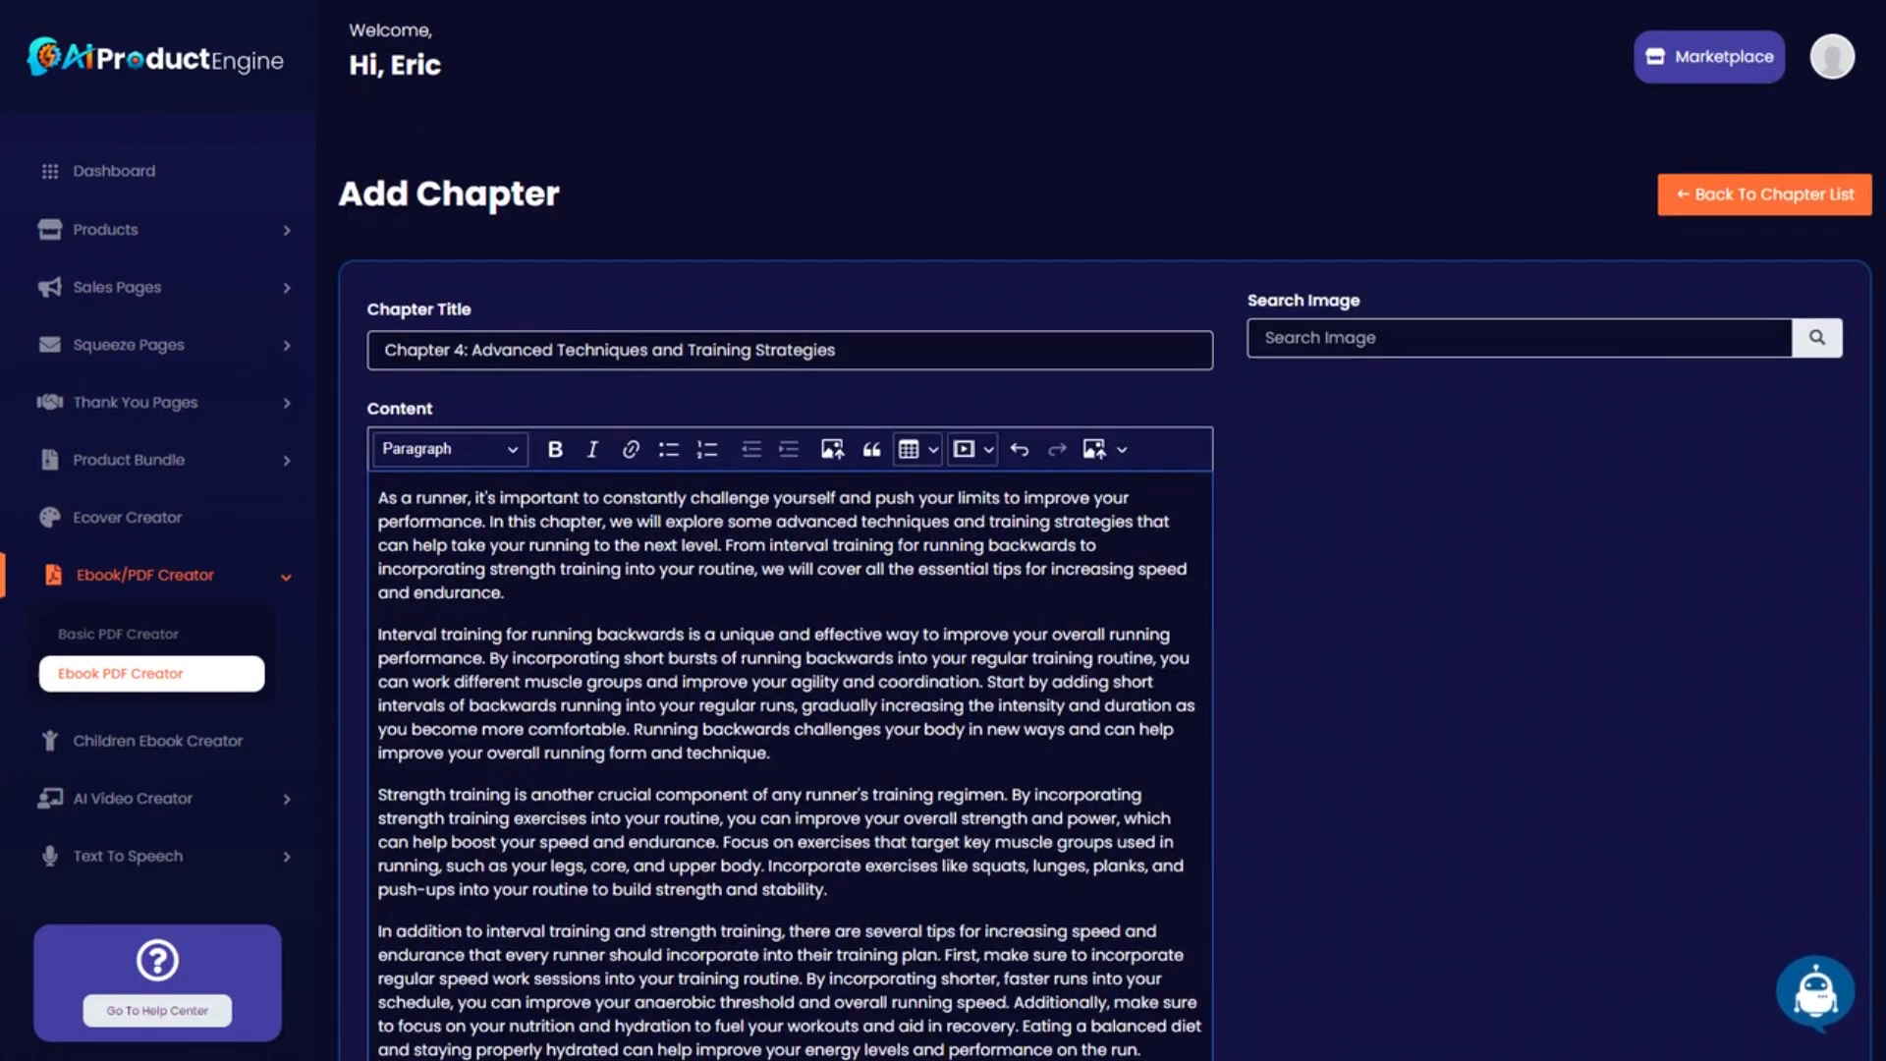
pyautogui.scroll(-2, 1364, 642)
pyautogui.scroll(-2, 1361, 641)
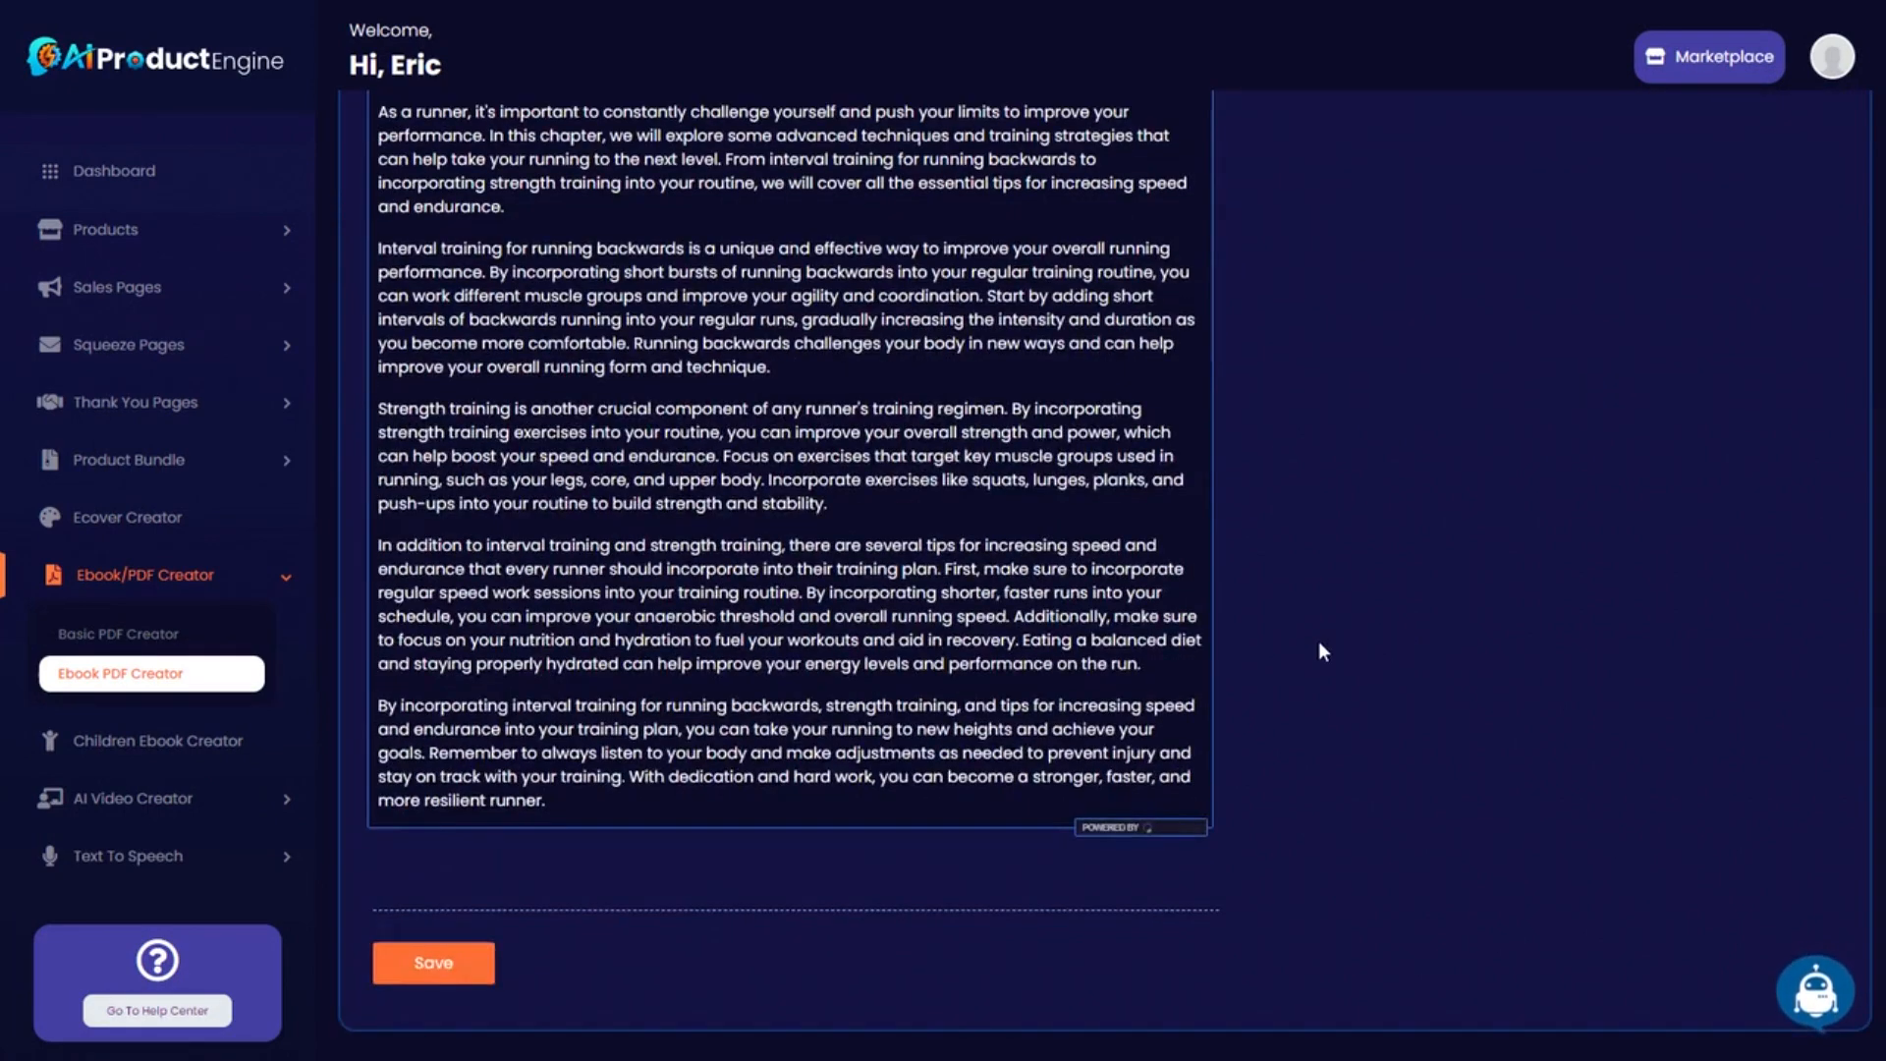
pyautogui.click(425, 964)
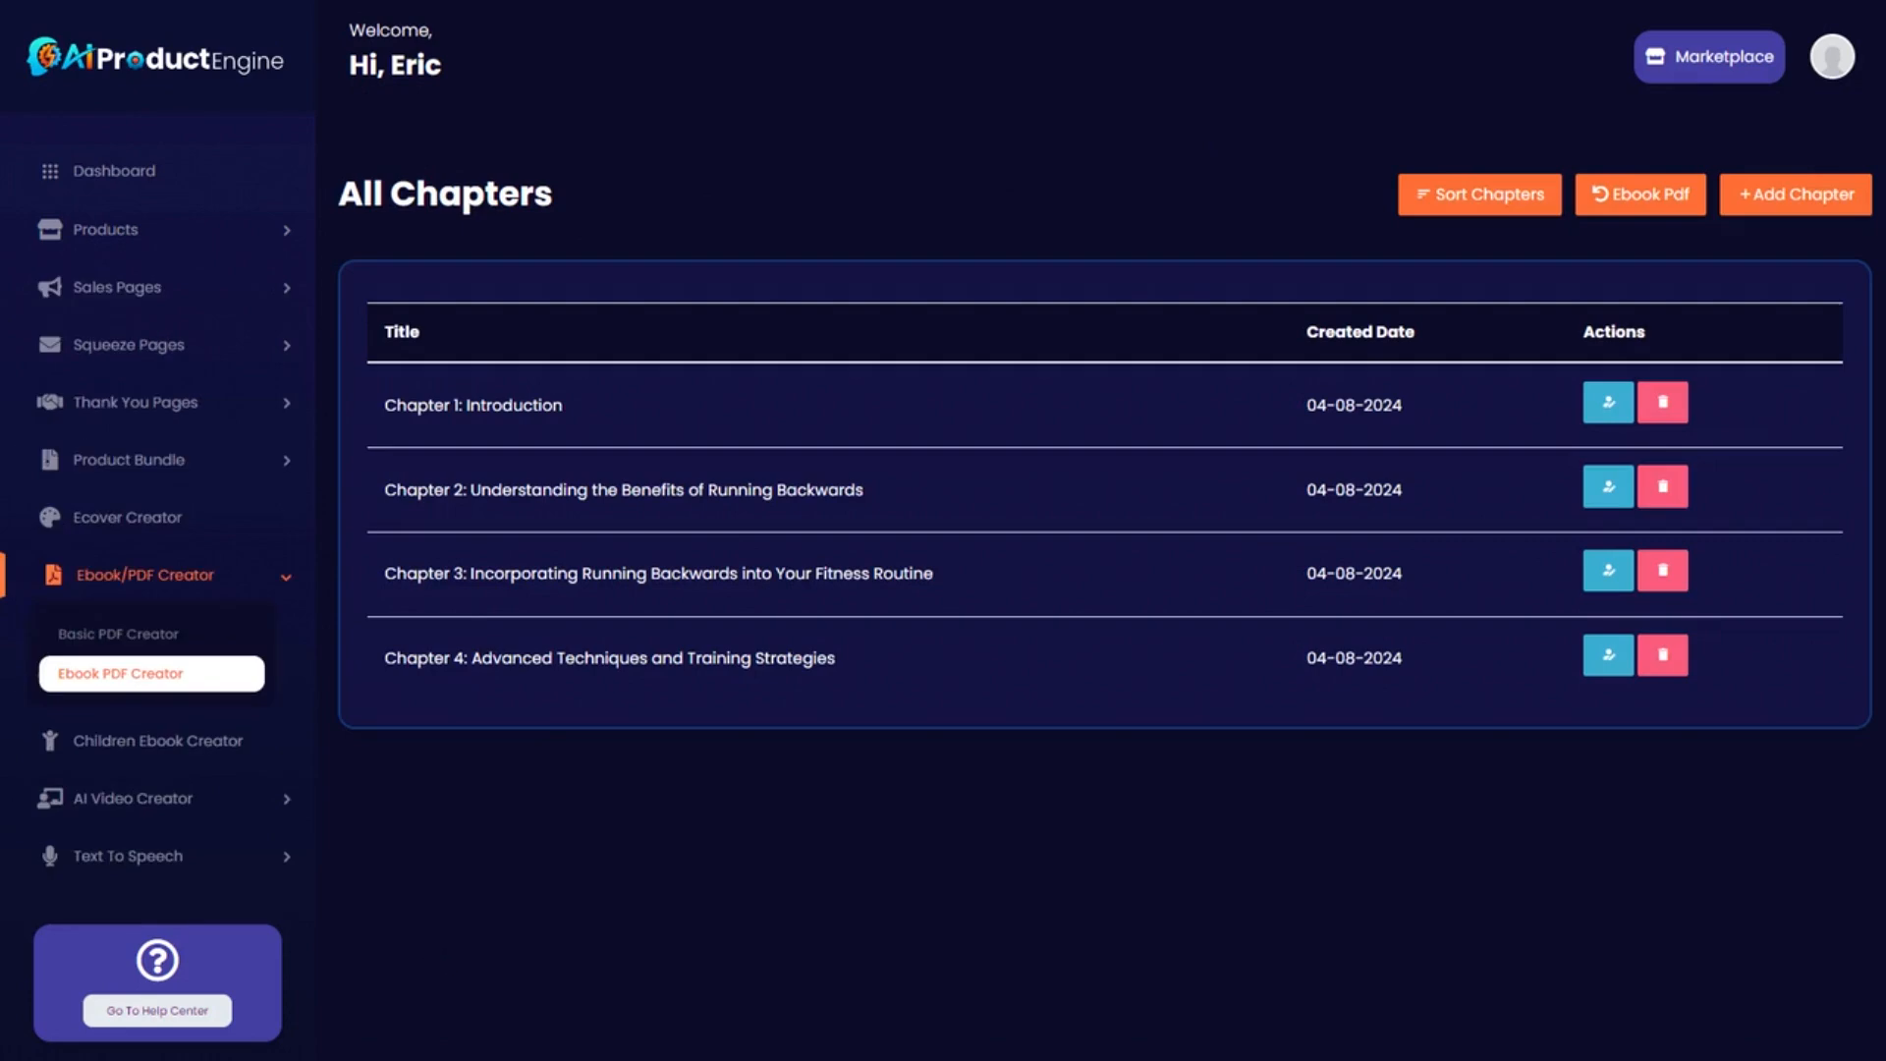
# Add a new chapter titled 'Chapter 5: Conclusion', renumbered from the outline's 'Chapter 9: Conclusion'.
pyautogui.click(1803, 200)
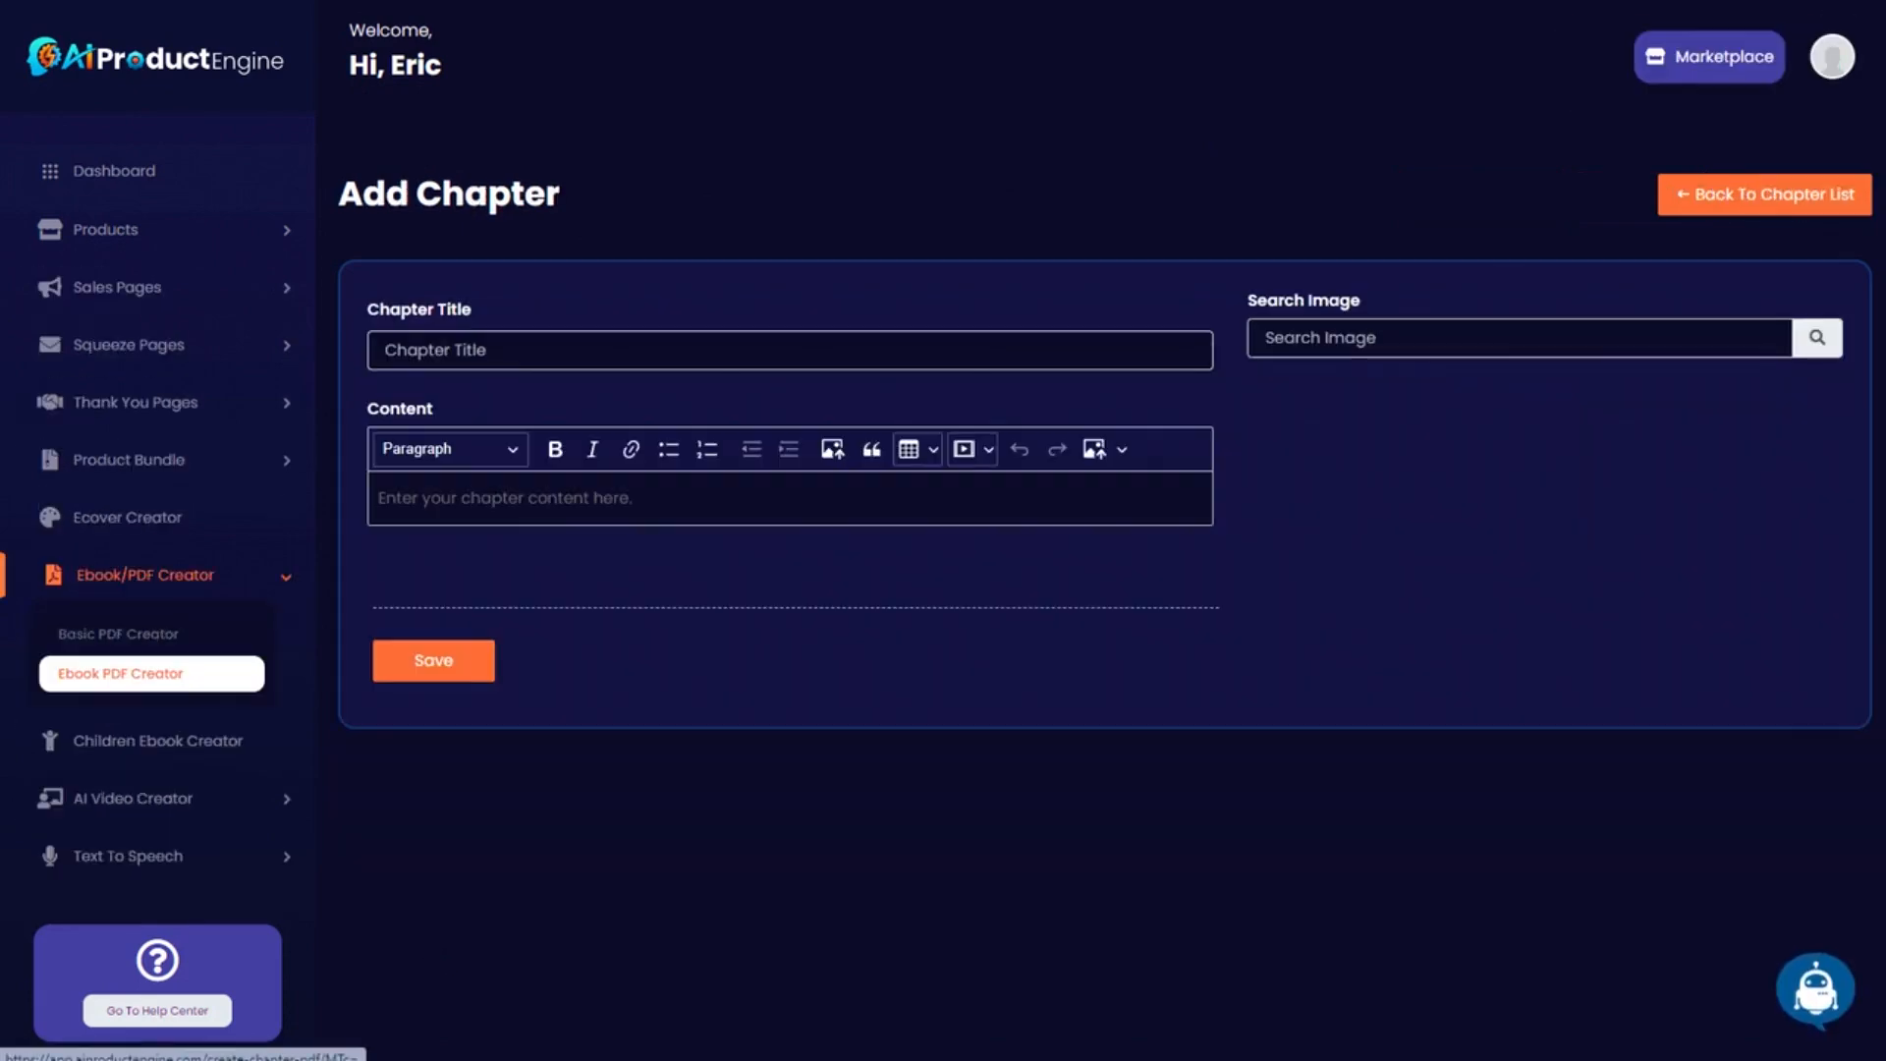
pyautogui.moveTo(0, 75); pyautogui.dragTo(916, 72)
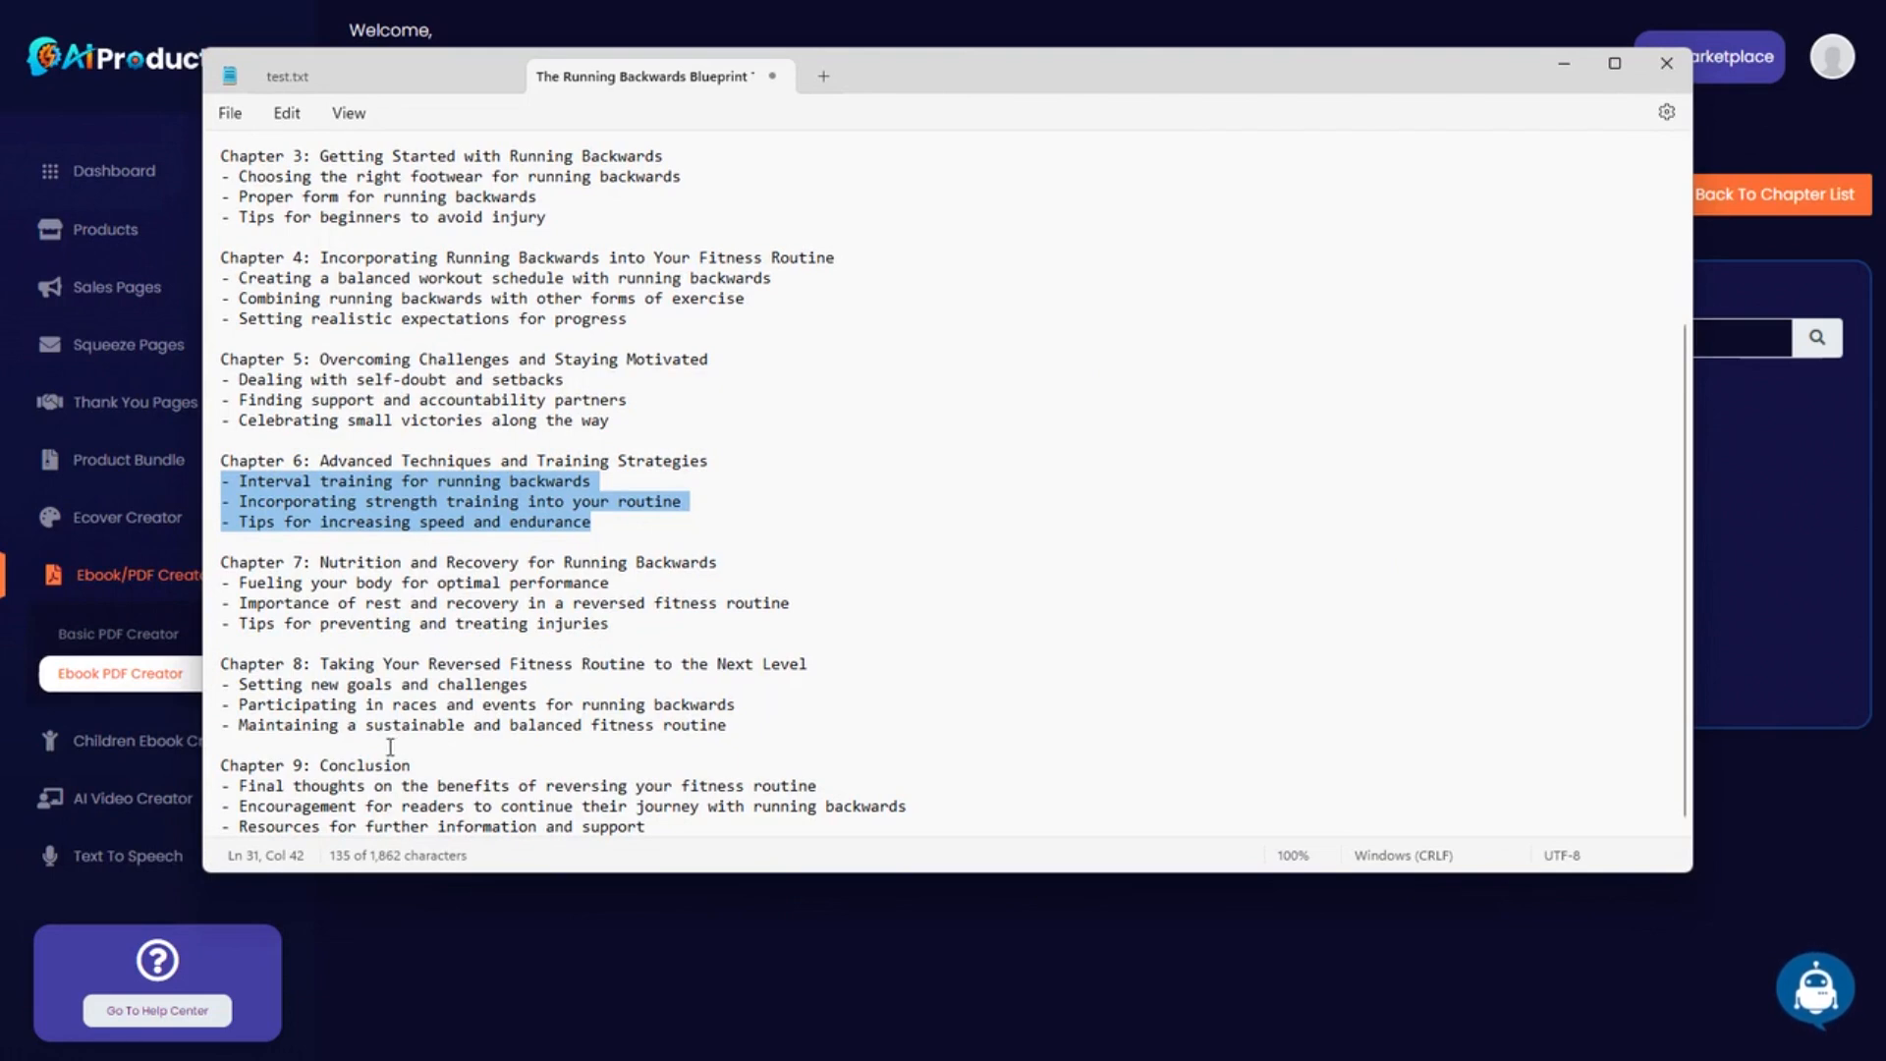
pyautogui.moveTo(411, 766); pyautogui.dragTo(220, 767)
pyautogui.hotkey('ctrl', 'c')
pyautogui.hotkey('alt', 'Tab')
pyautogui.hotkey('ctrl', 'v')
pyautogui.doubleClick(459, 350)
pyautogui.write('5')
# Generate the conclusion text with AI Writer's Write a Chapter using the copied title and outline points.
pyautogui.hotkey('ctrl', 'a')
pyautogui.hotkey('ctrl', 'c')
pyautogui.click(1815, 986)
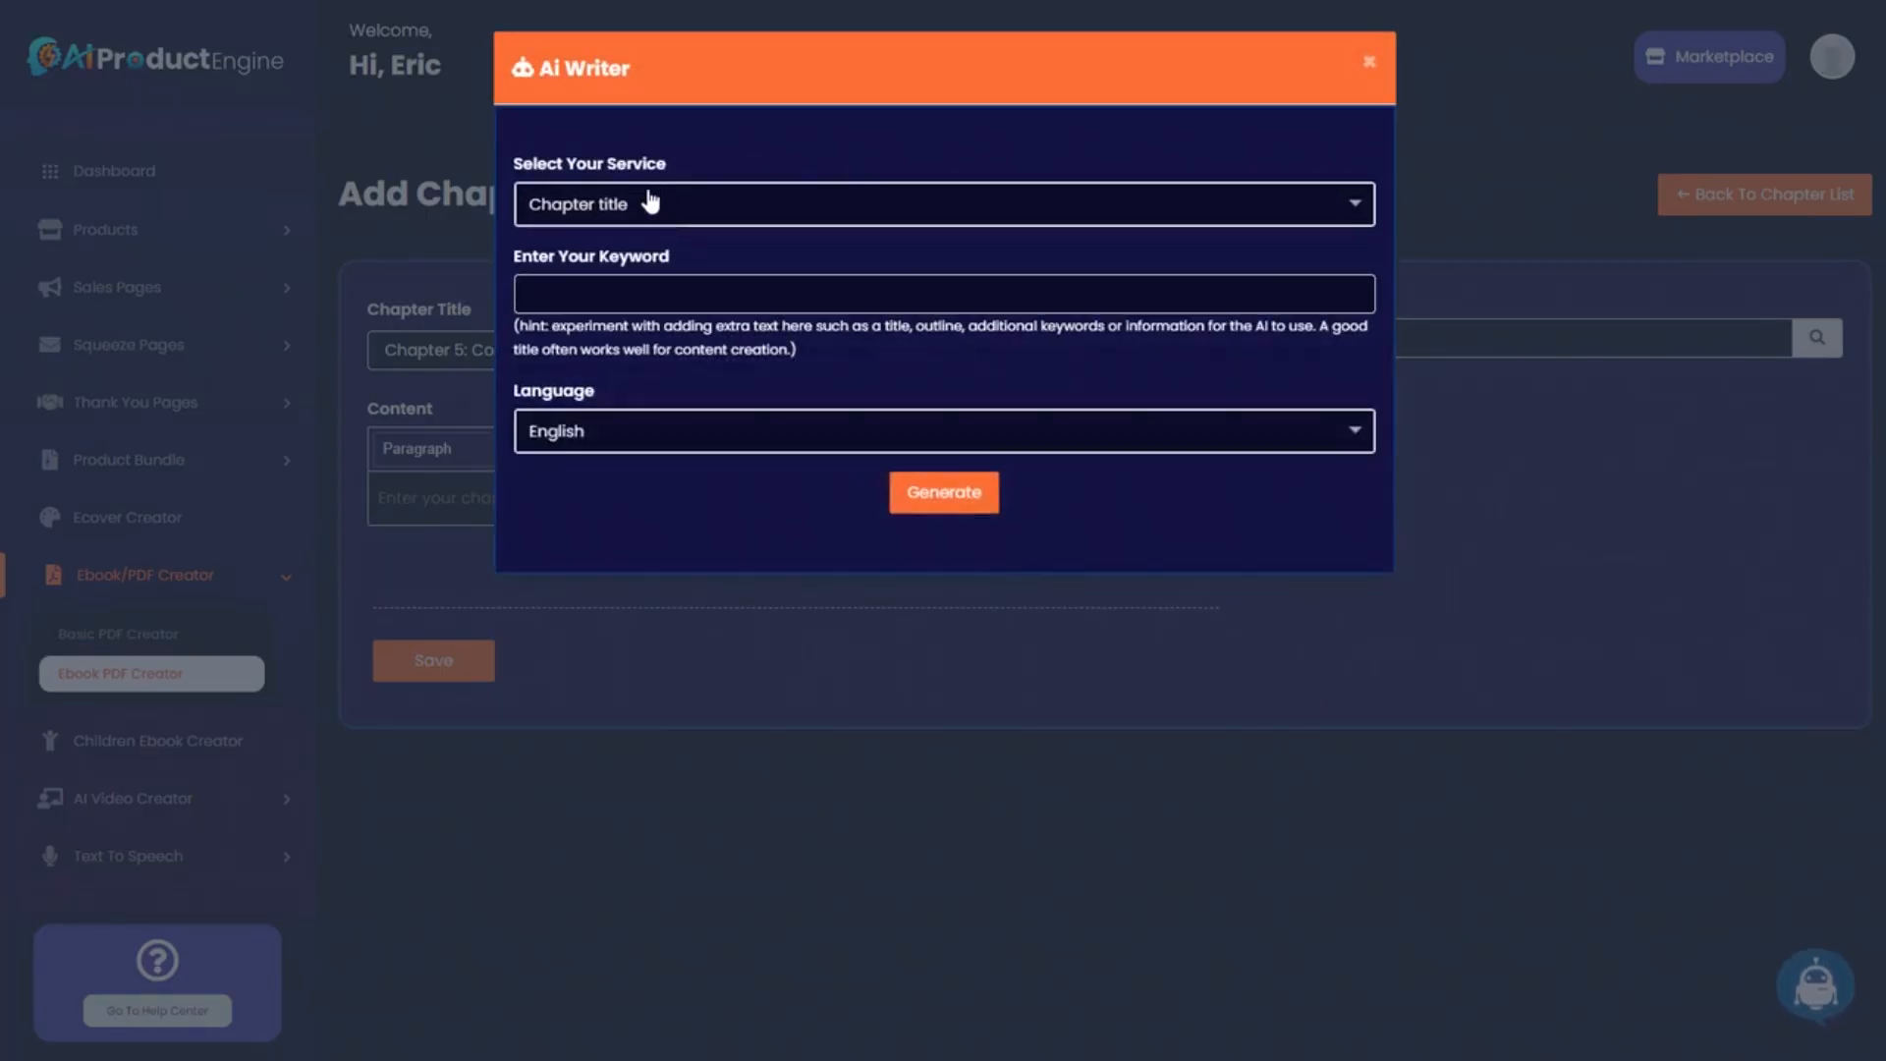
pyautogui.click(649, 202)
pyautogui.click(629, 449)
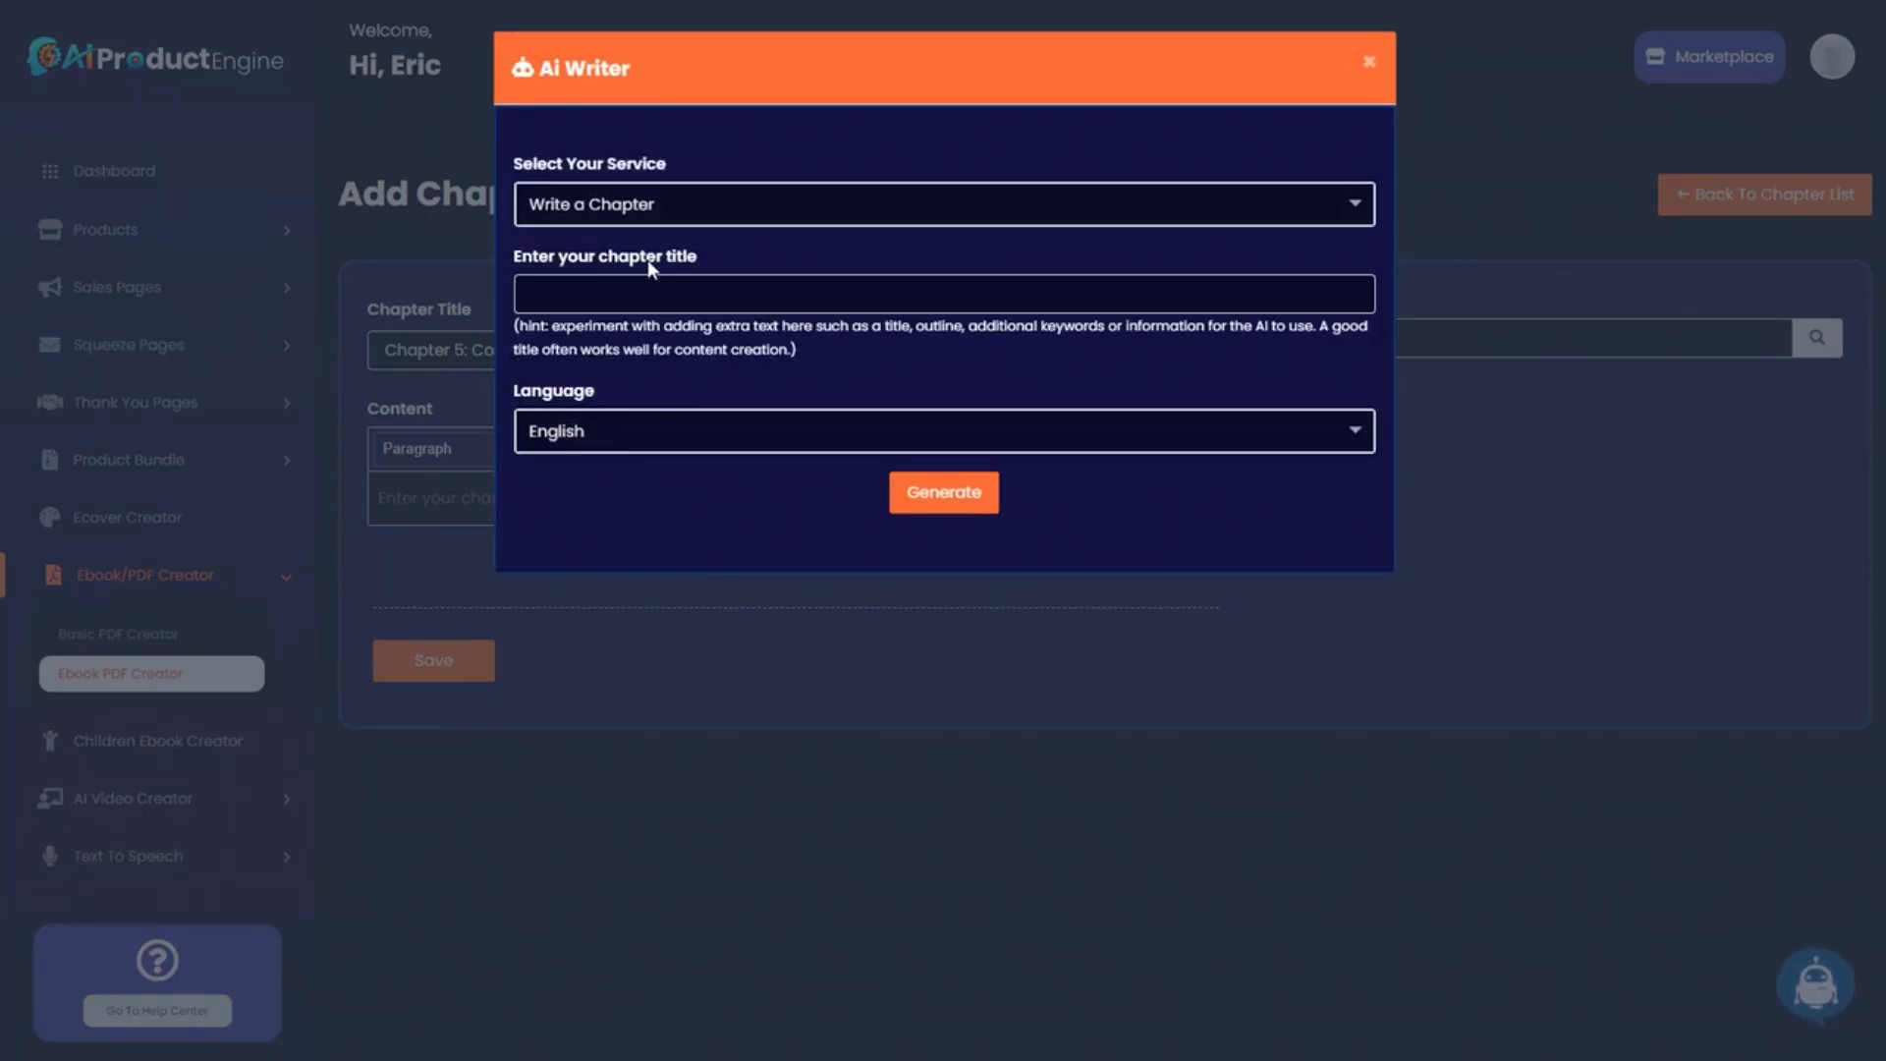
pyautogui.click(668, 294)
pyautogui.hotkey('ctrl', 'v')
pyautogui.hotkey('ctrl', 'v')
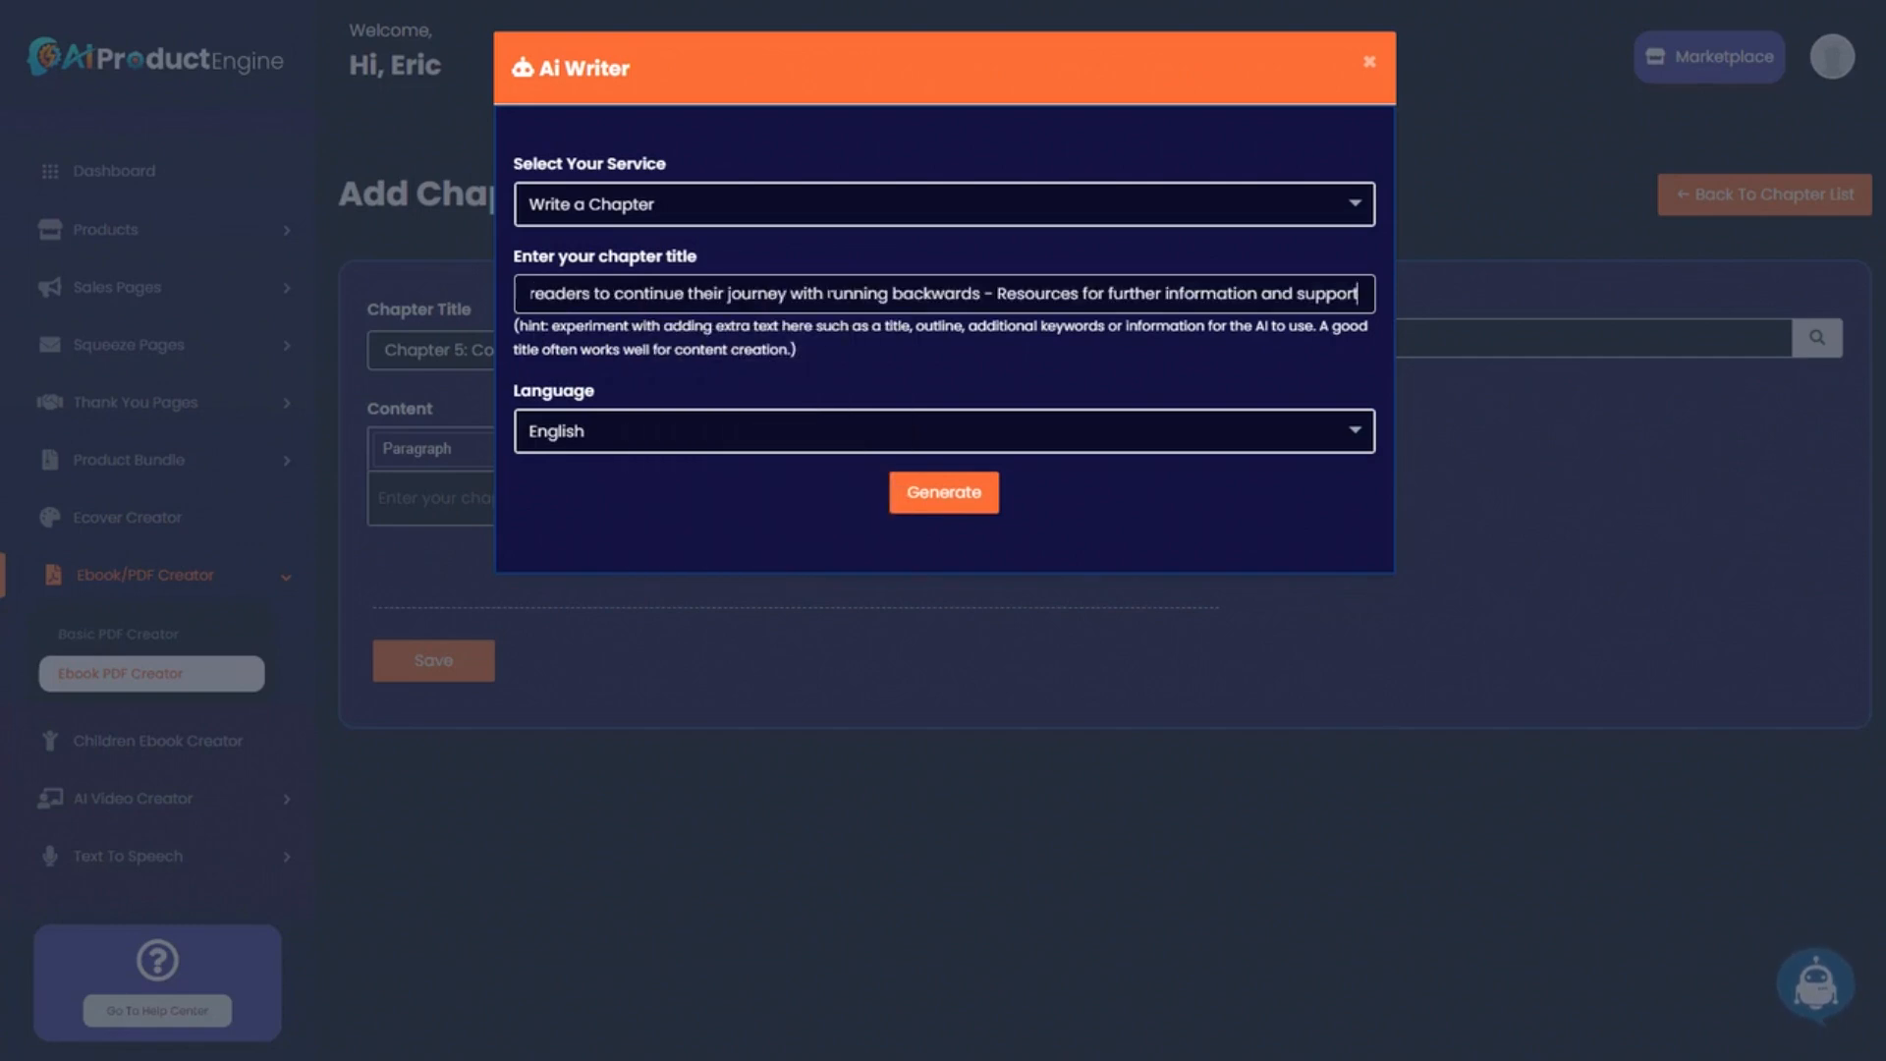
pyautogui.click(942, 499)
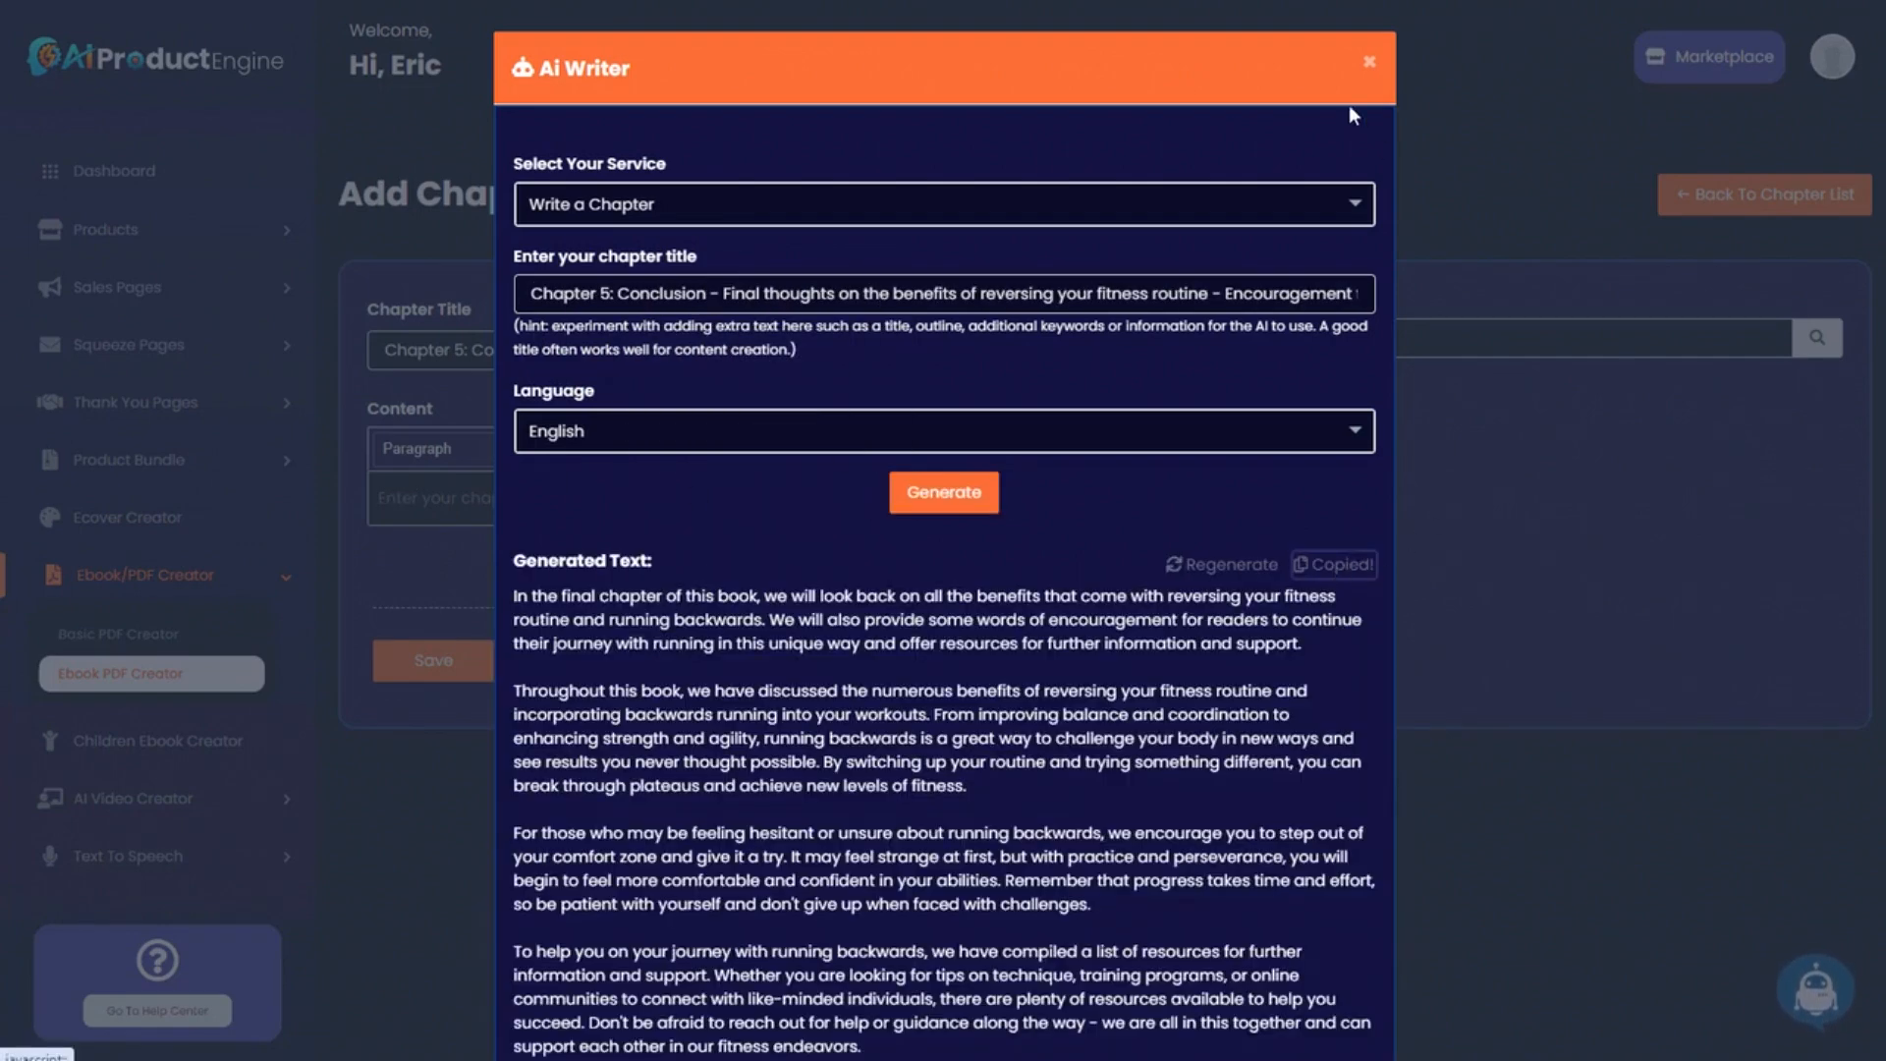
# Close the AI writer and save Chapter 5: Conclusion to the ebook.
pyautogui.click(1370, 62)
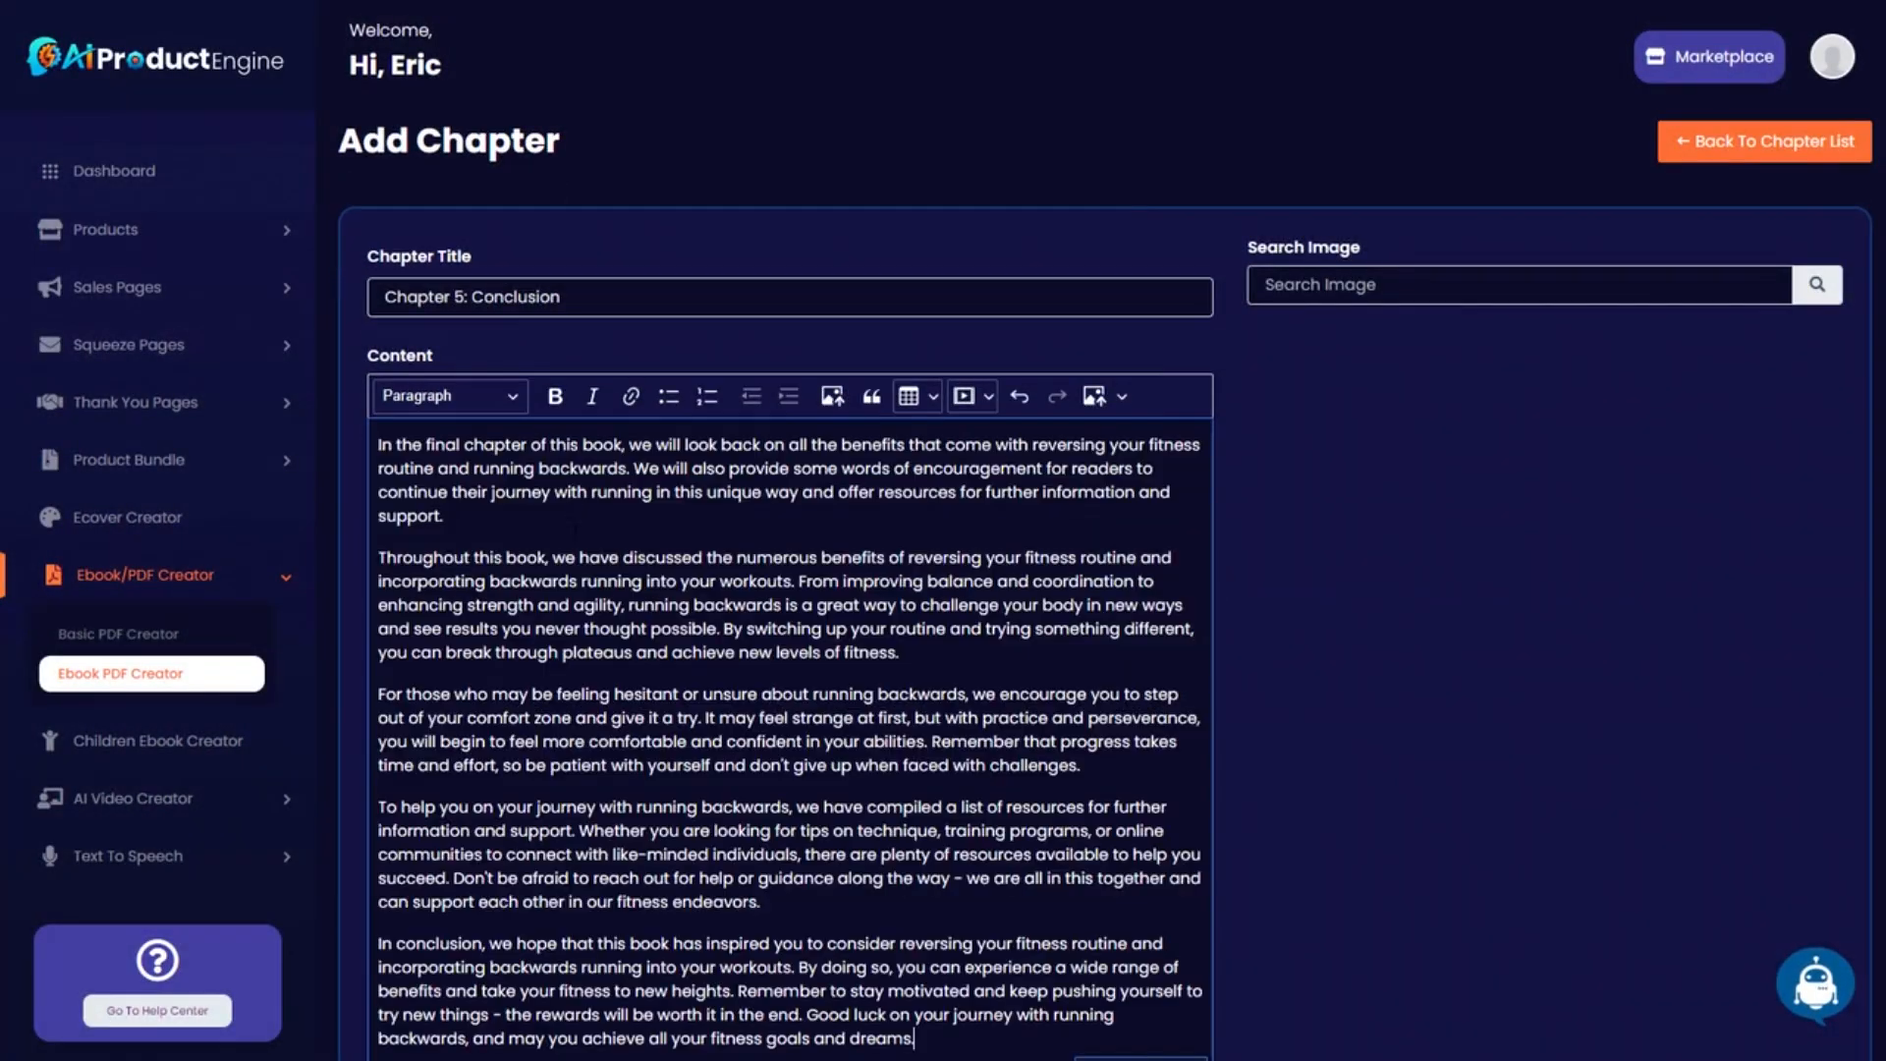
pyautogui.scroll(1, 630, 719)
pyautogui.scroll(-3, 1764, 139)
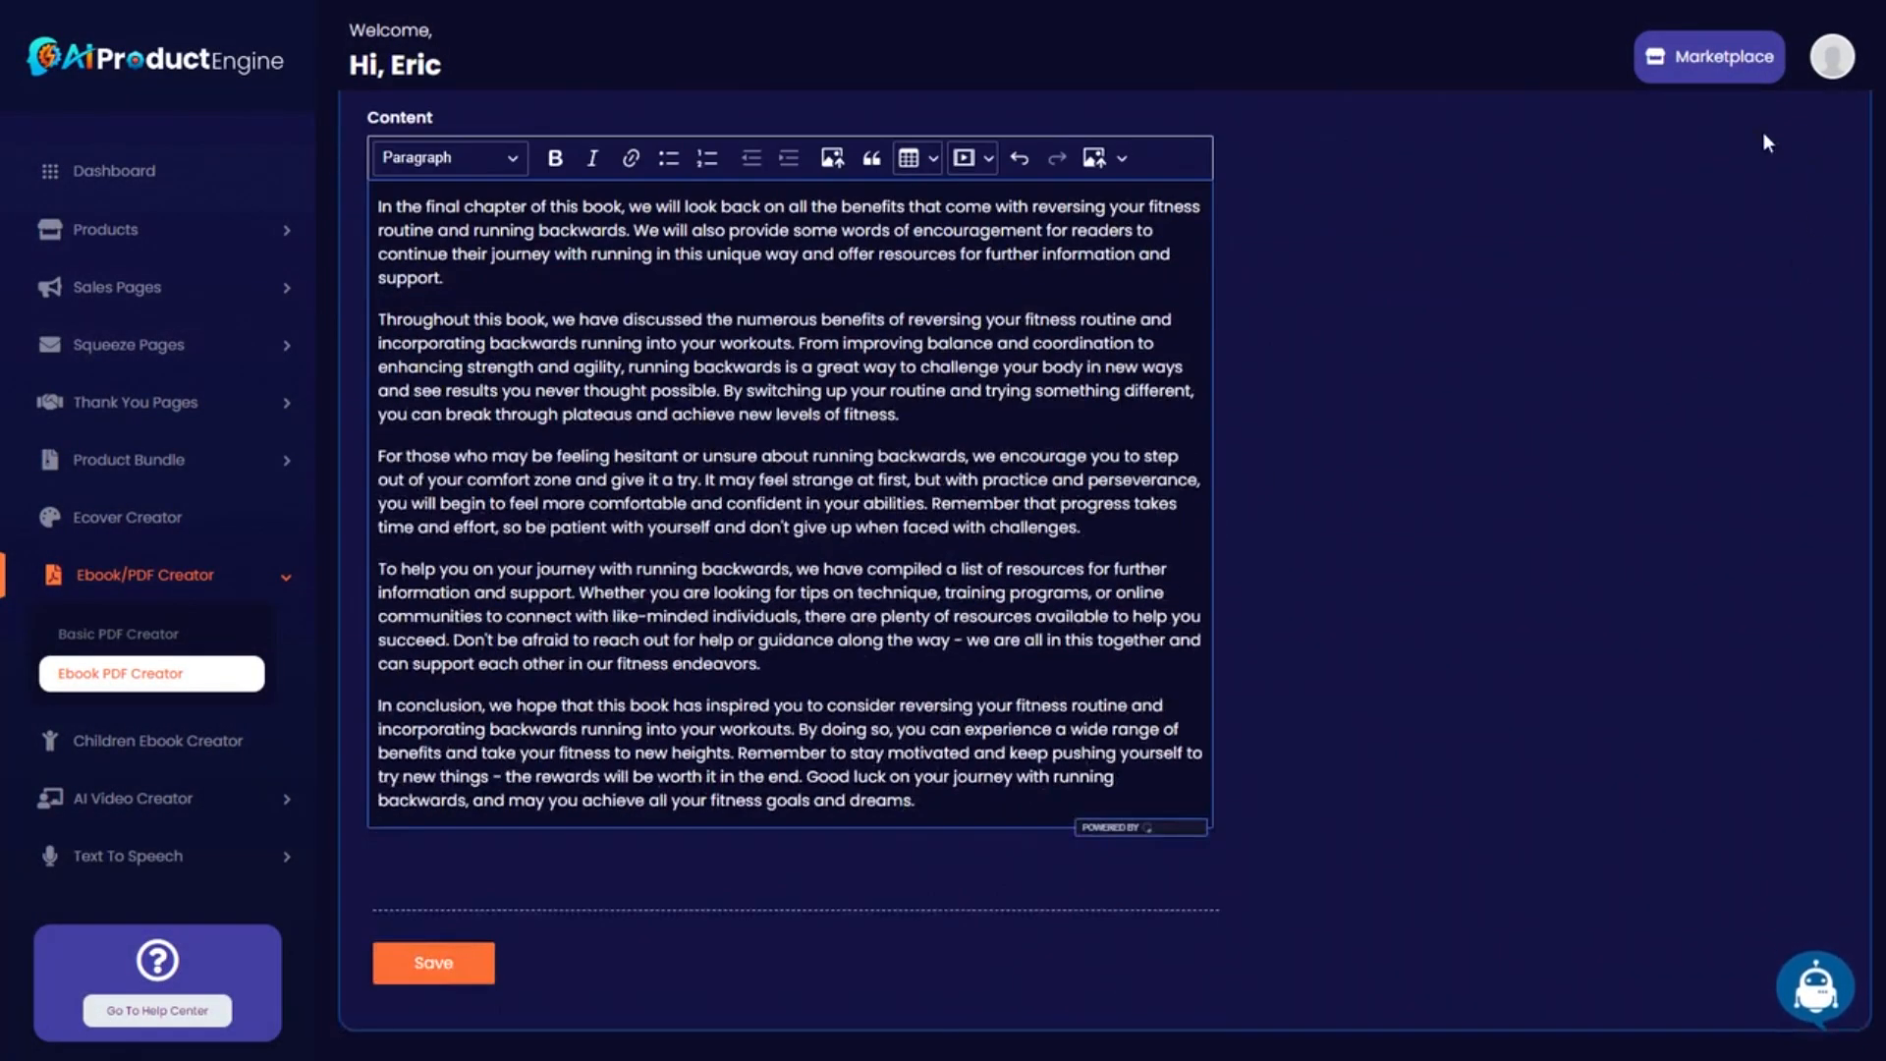
pyautogui.click(422, 968)
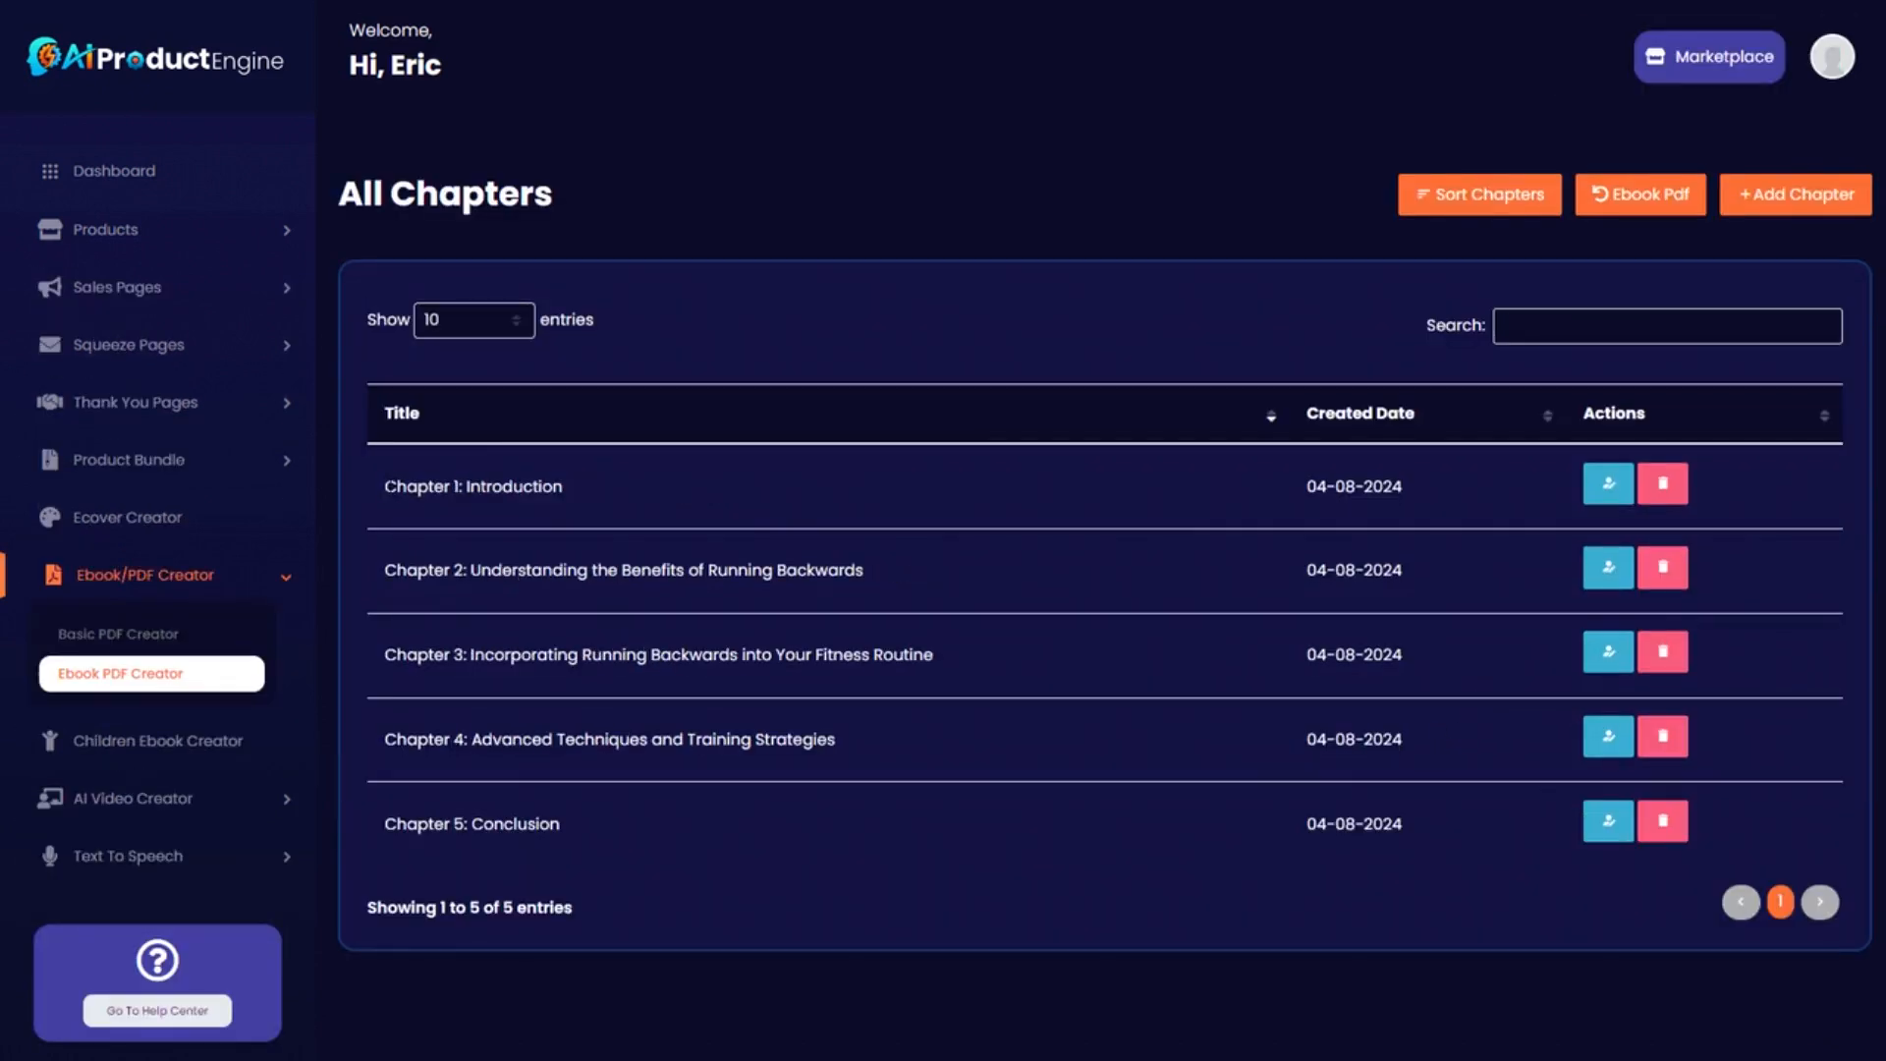
pyautogui.moveTo(384, 486); pyautogui.dragTo(457, 486)
# Review the five-chapter order in Sort Chapters, then go back to the Ebook PDF Creator list.
pyautogui.click(1458, 197)
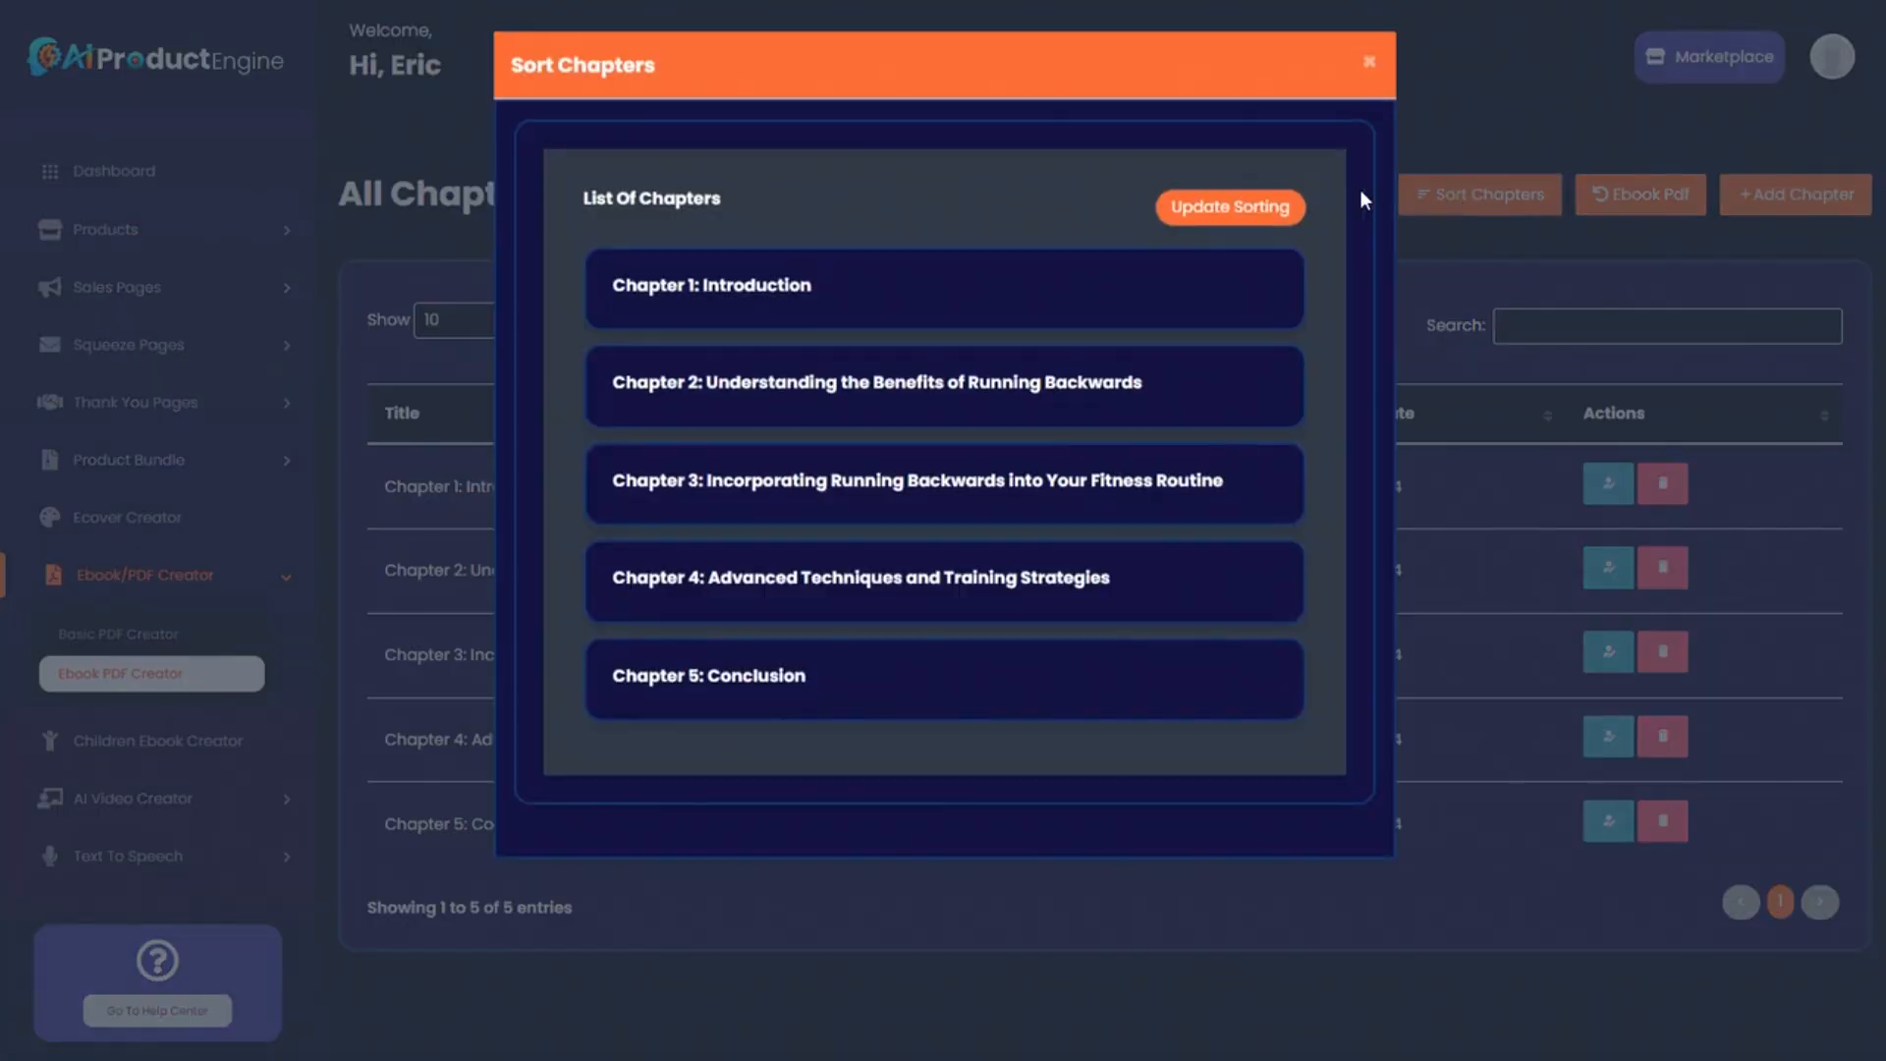
pyautogui.click(1370, 69)
pyautogui.click(135, 683)
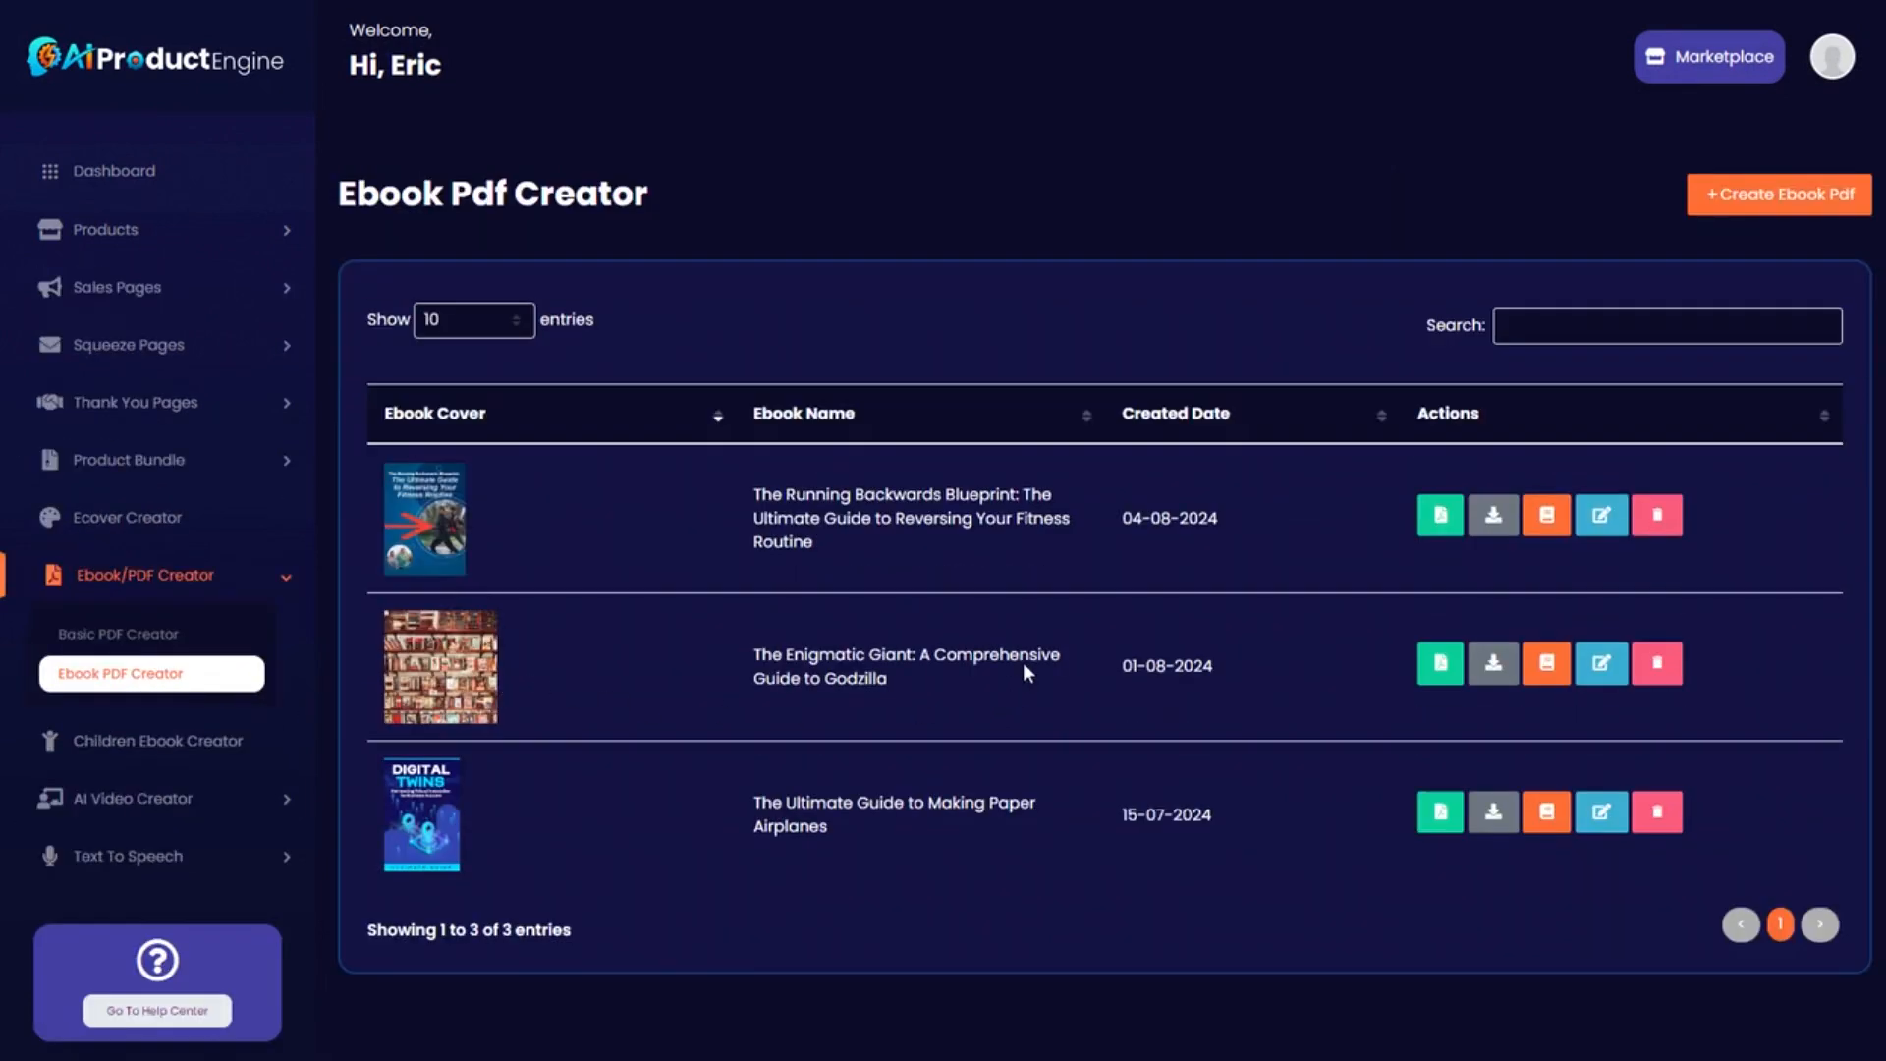
# Open The Running Backwards Blueprint PDF in Acrobat and scroll from the cover to Chapter 4.
pyautogui.click(1440, 517)
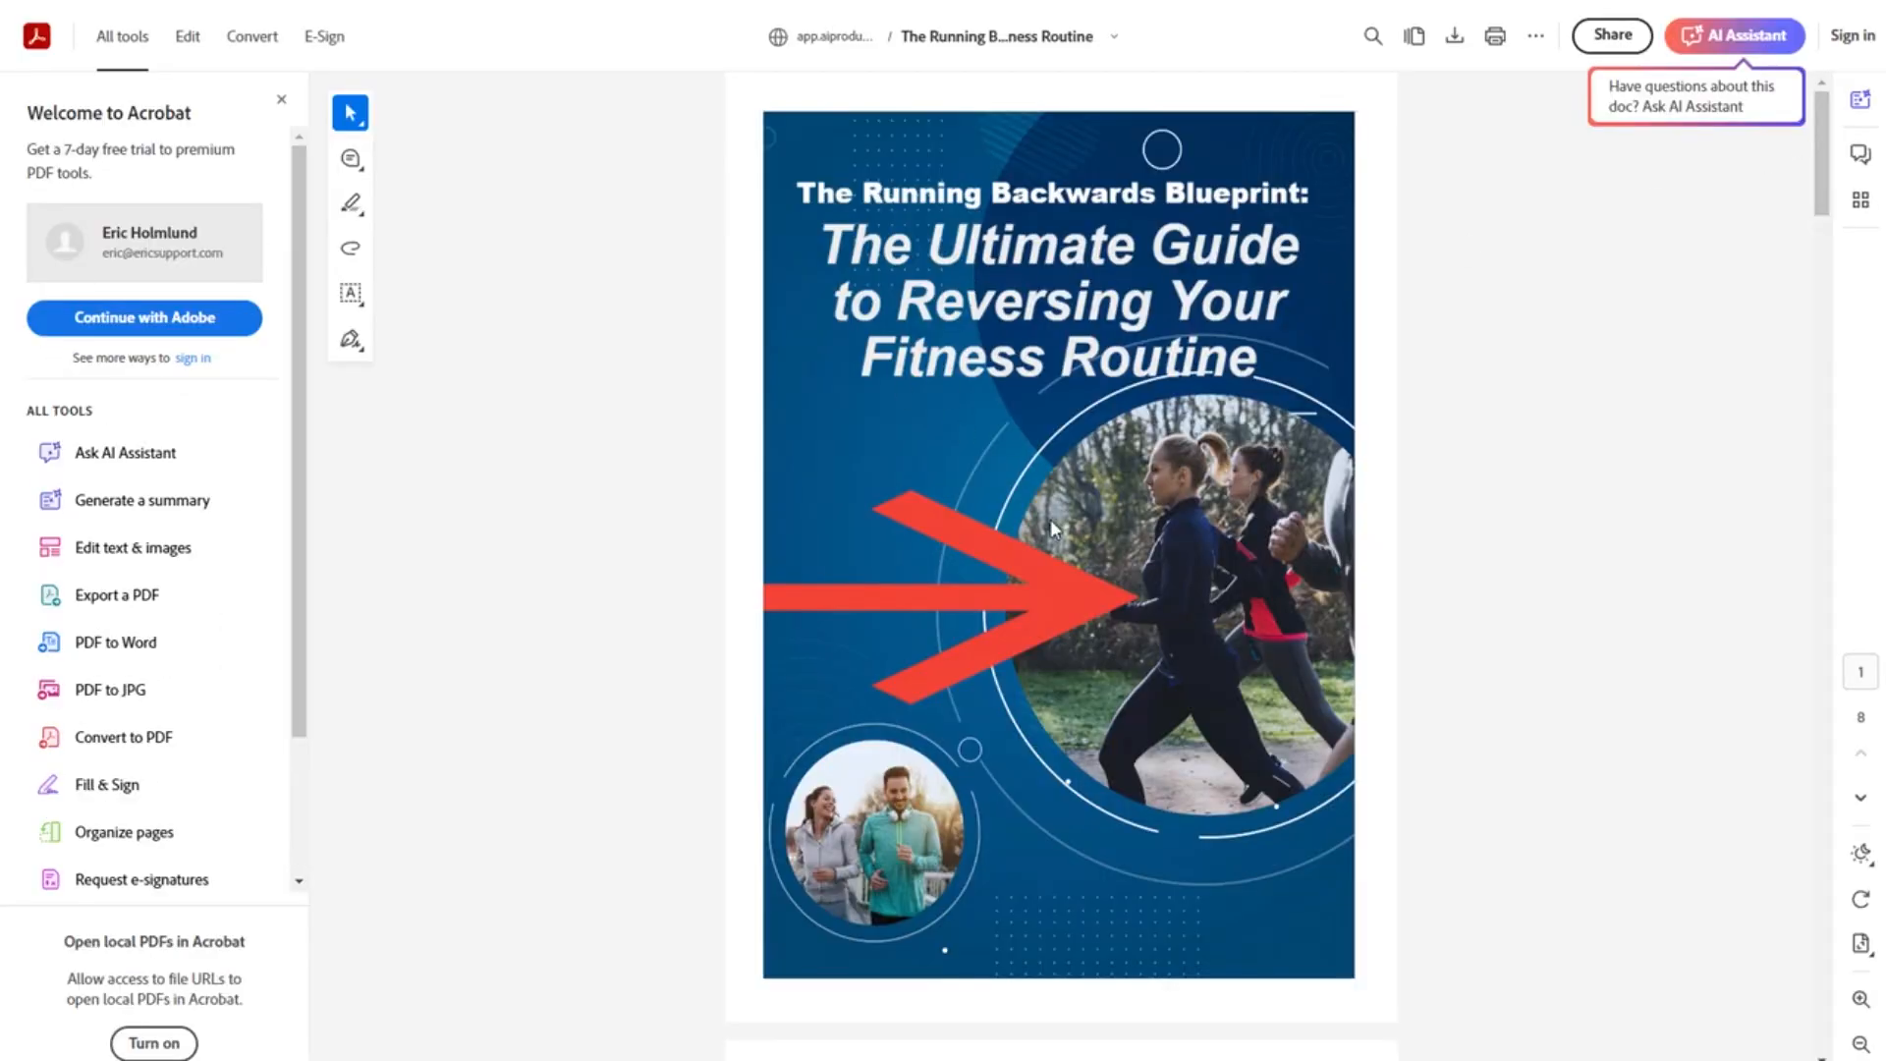
pyautogui.moveTo(1822, 126); pyautogui.dragTo(1815, 719)
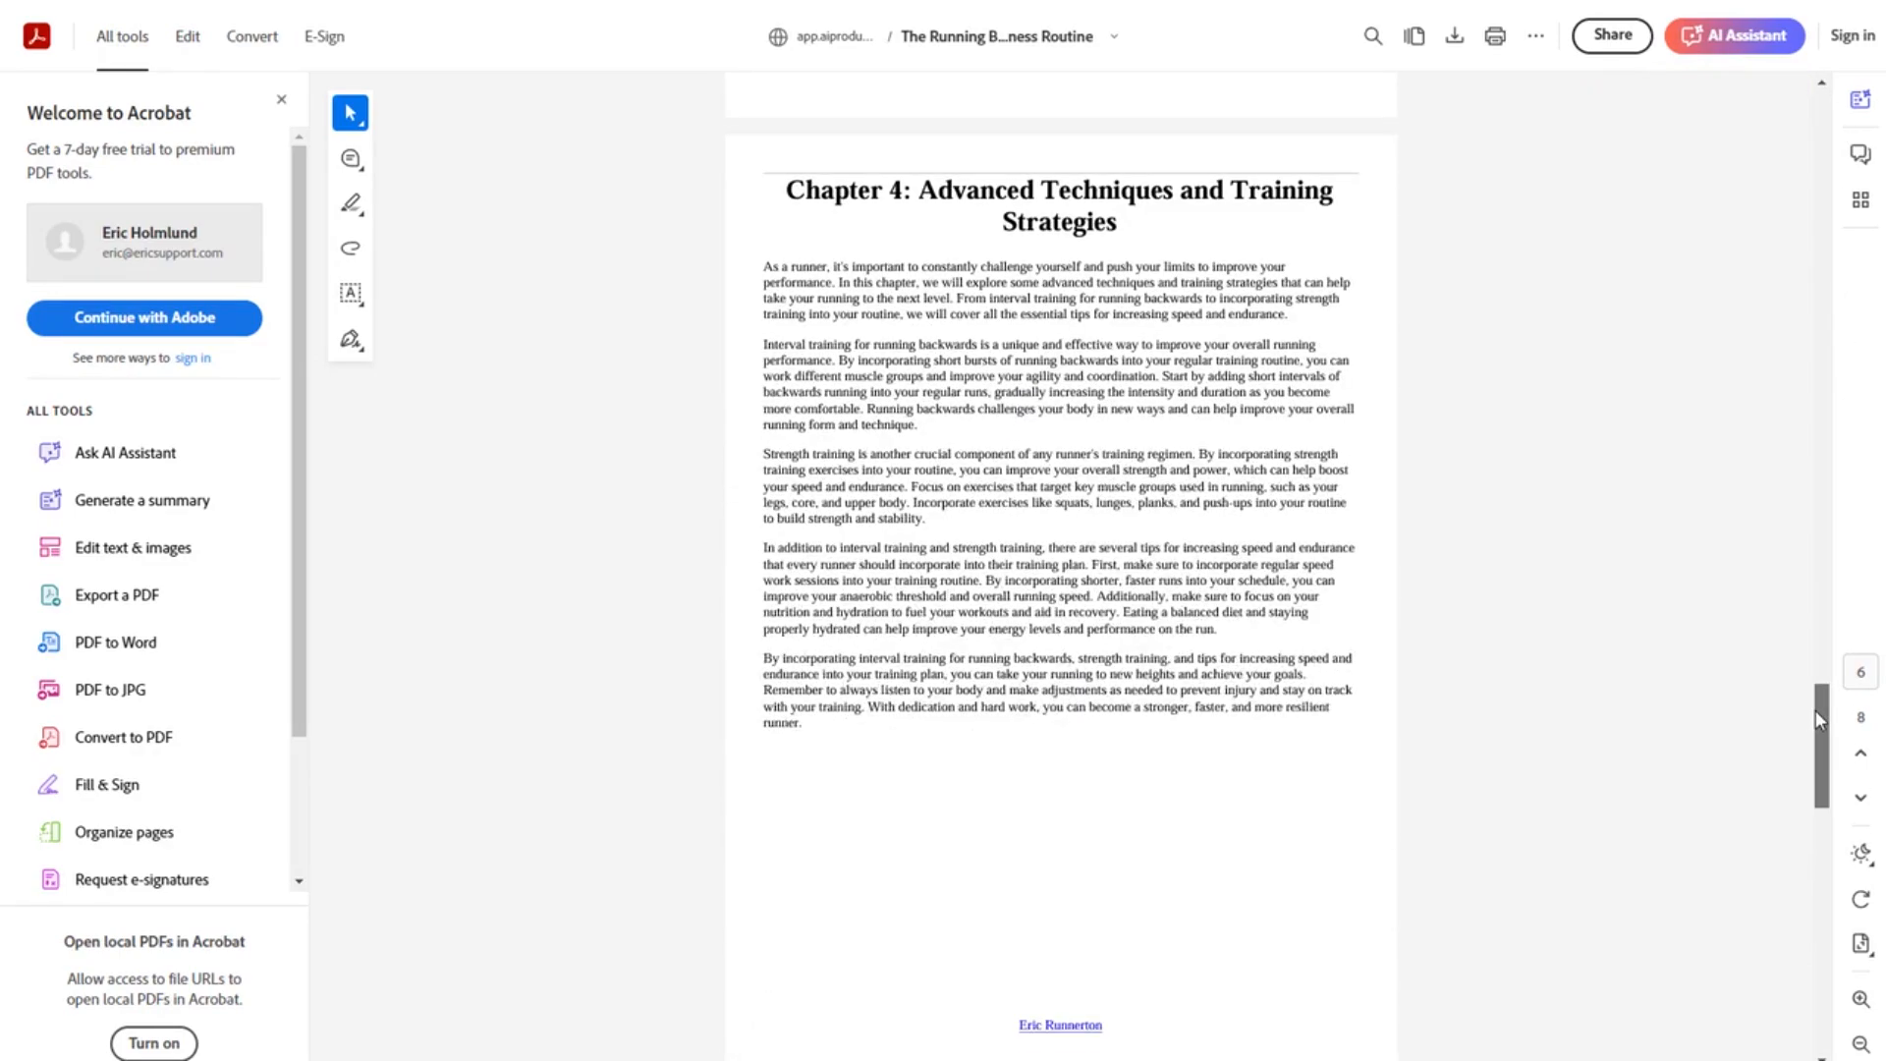
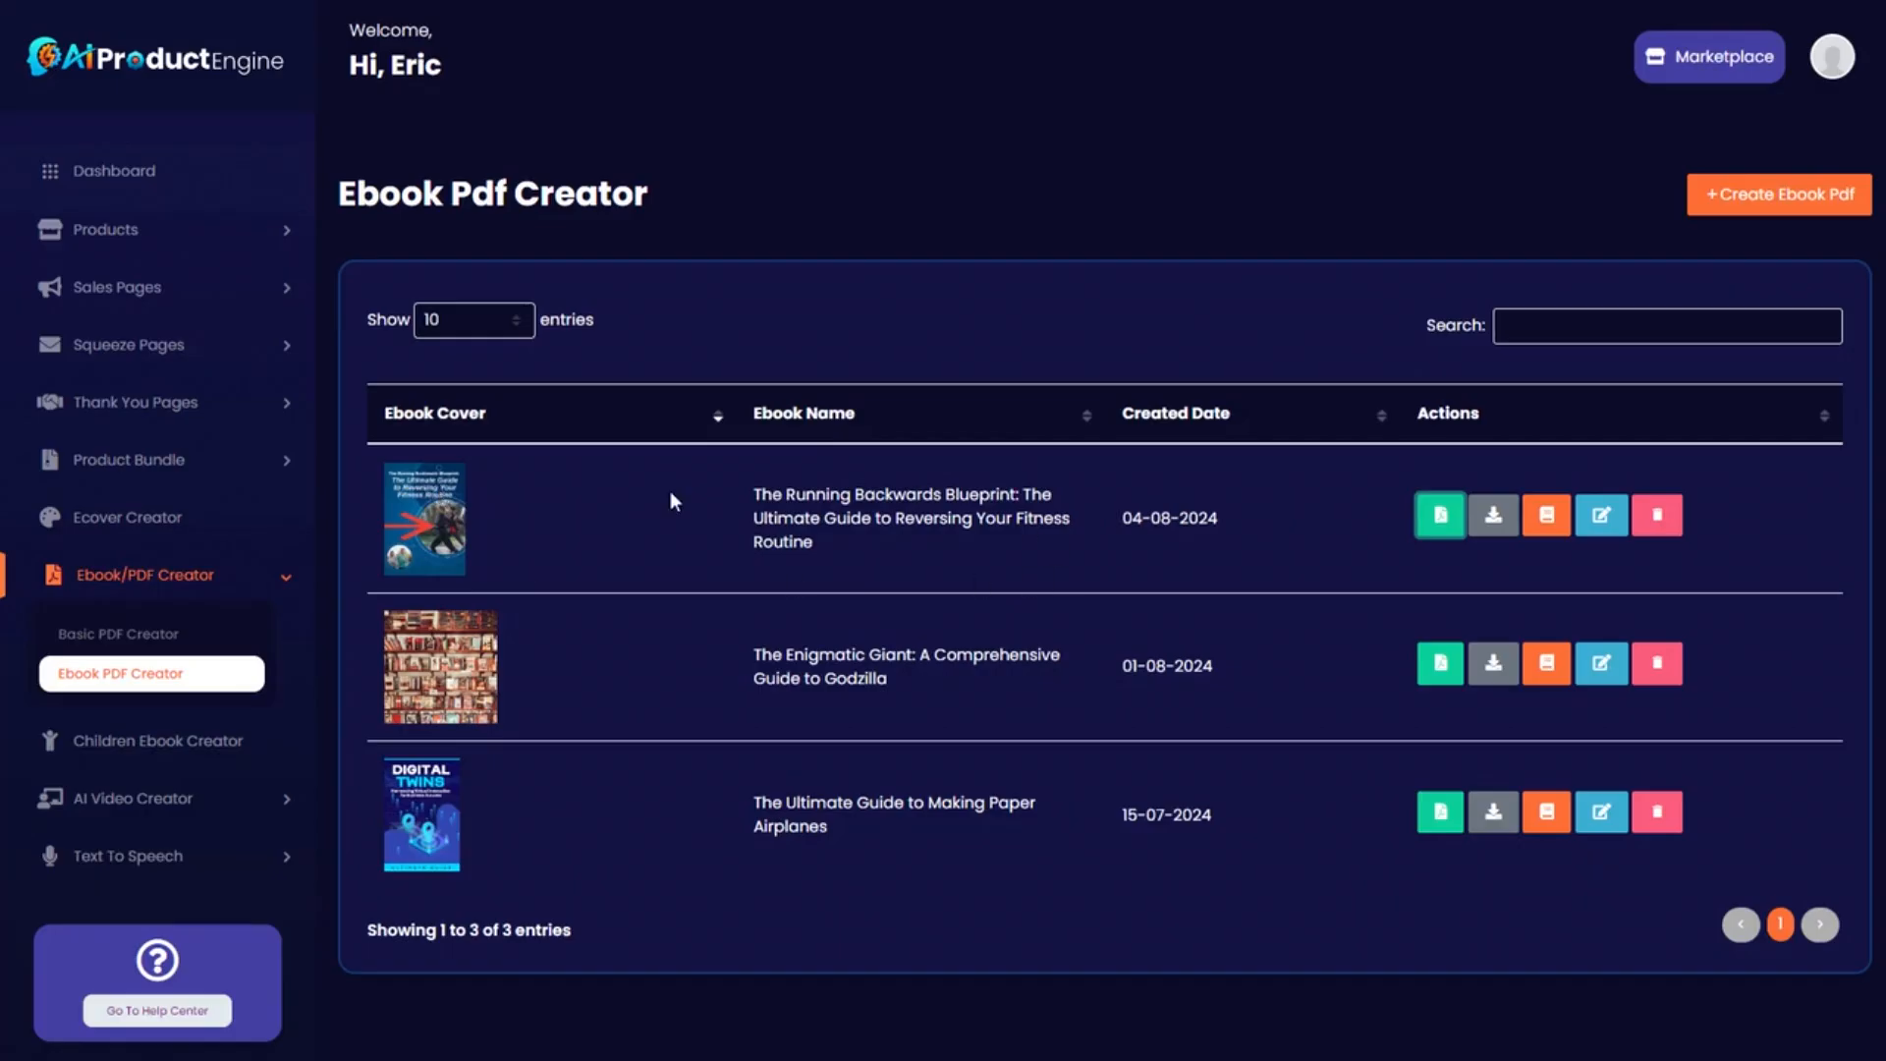
# Copy The Running Backwards Blueprint title from the Ebook PDF Creator list.
pyautogui.click(279, 234)
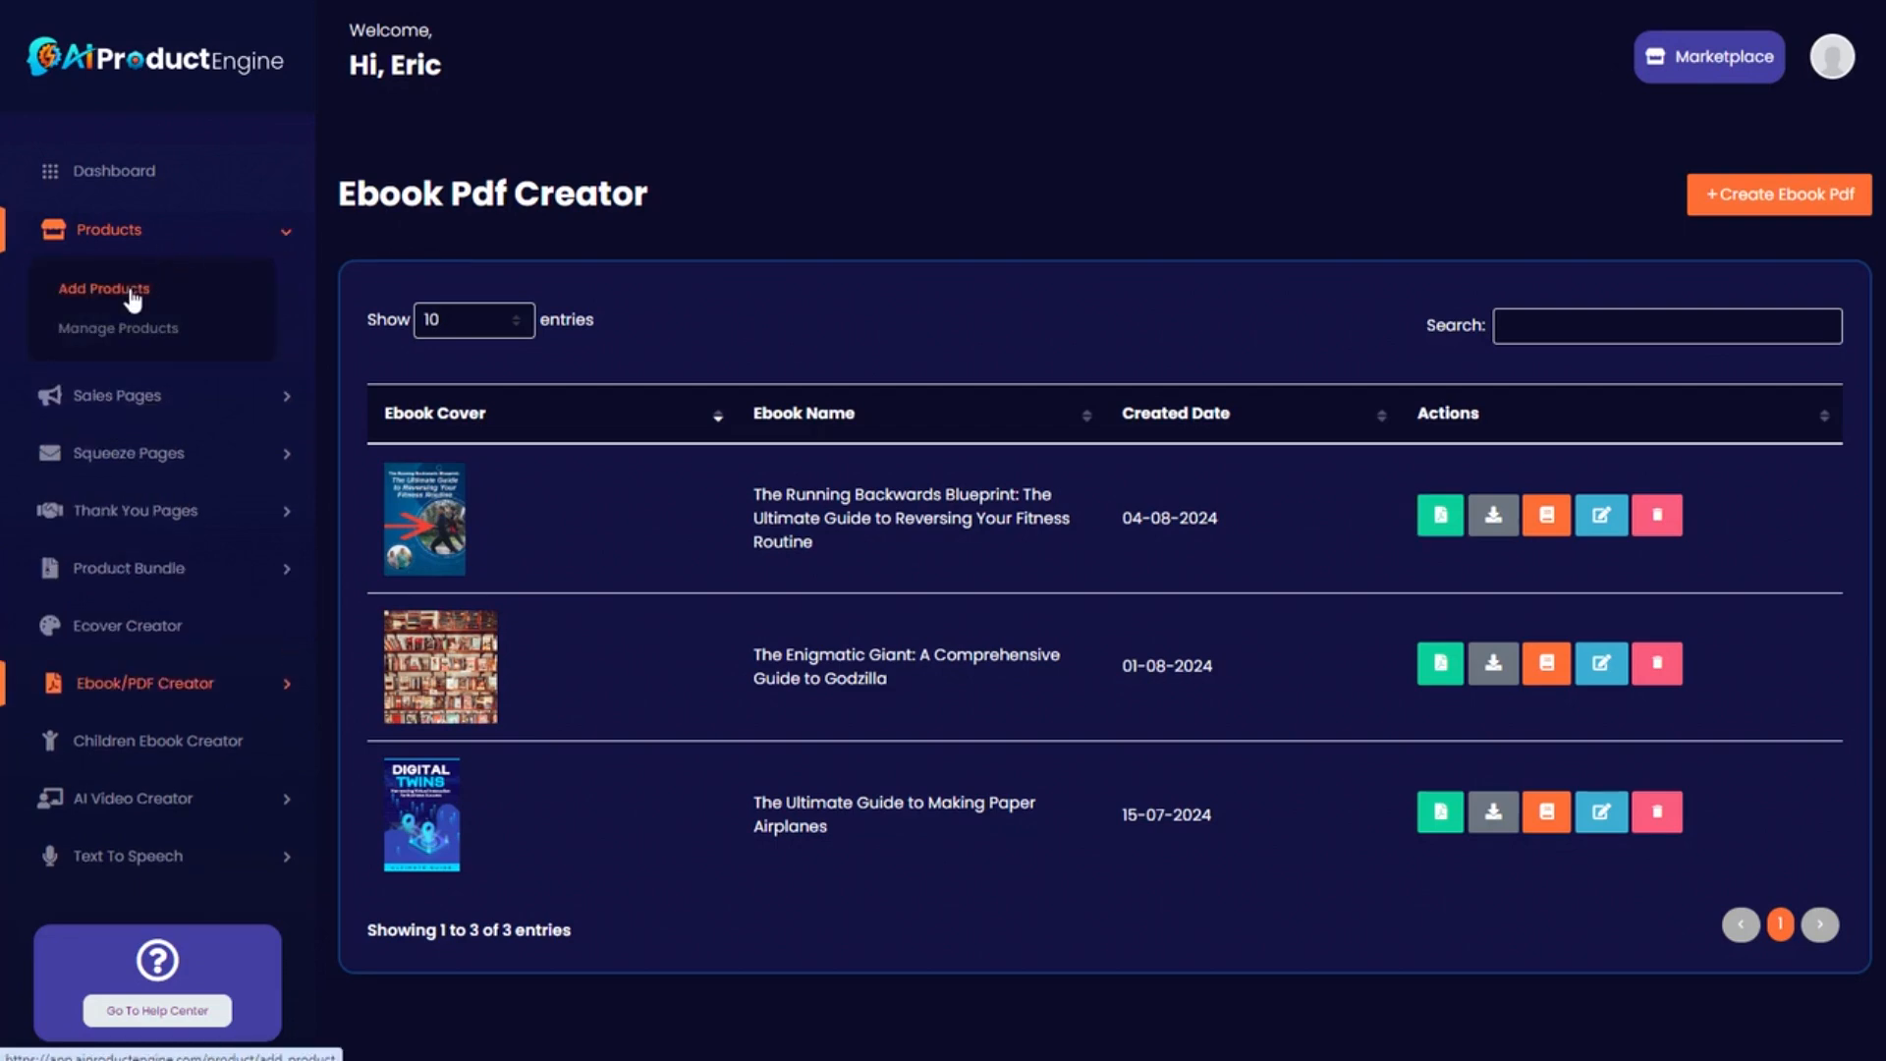
pyautogui.click(133, 292)
pyautogui.scroll(-2, 158, 462)
pyautogui.click(157, 461)
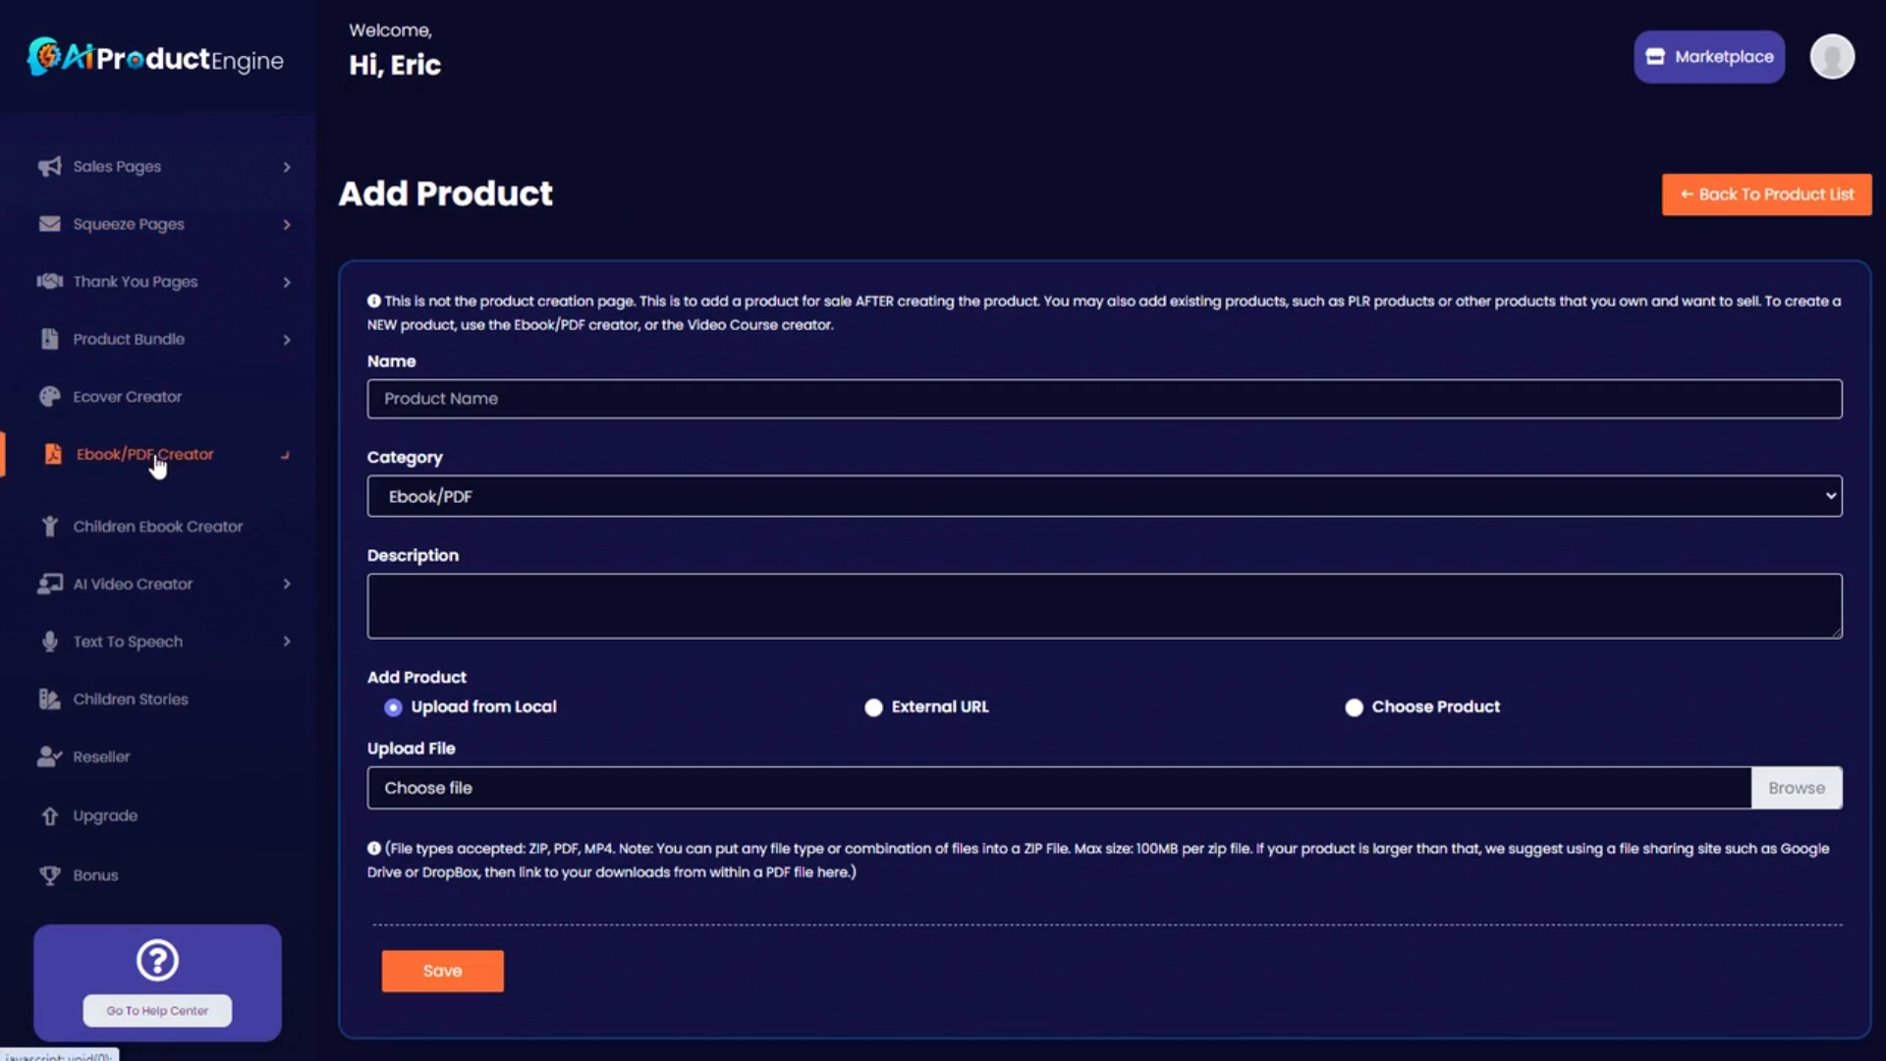
pyautogui.click(116, 546)
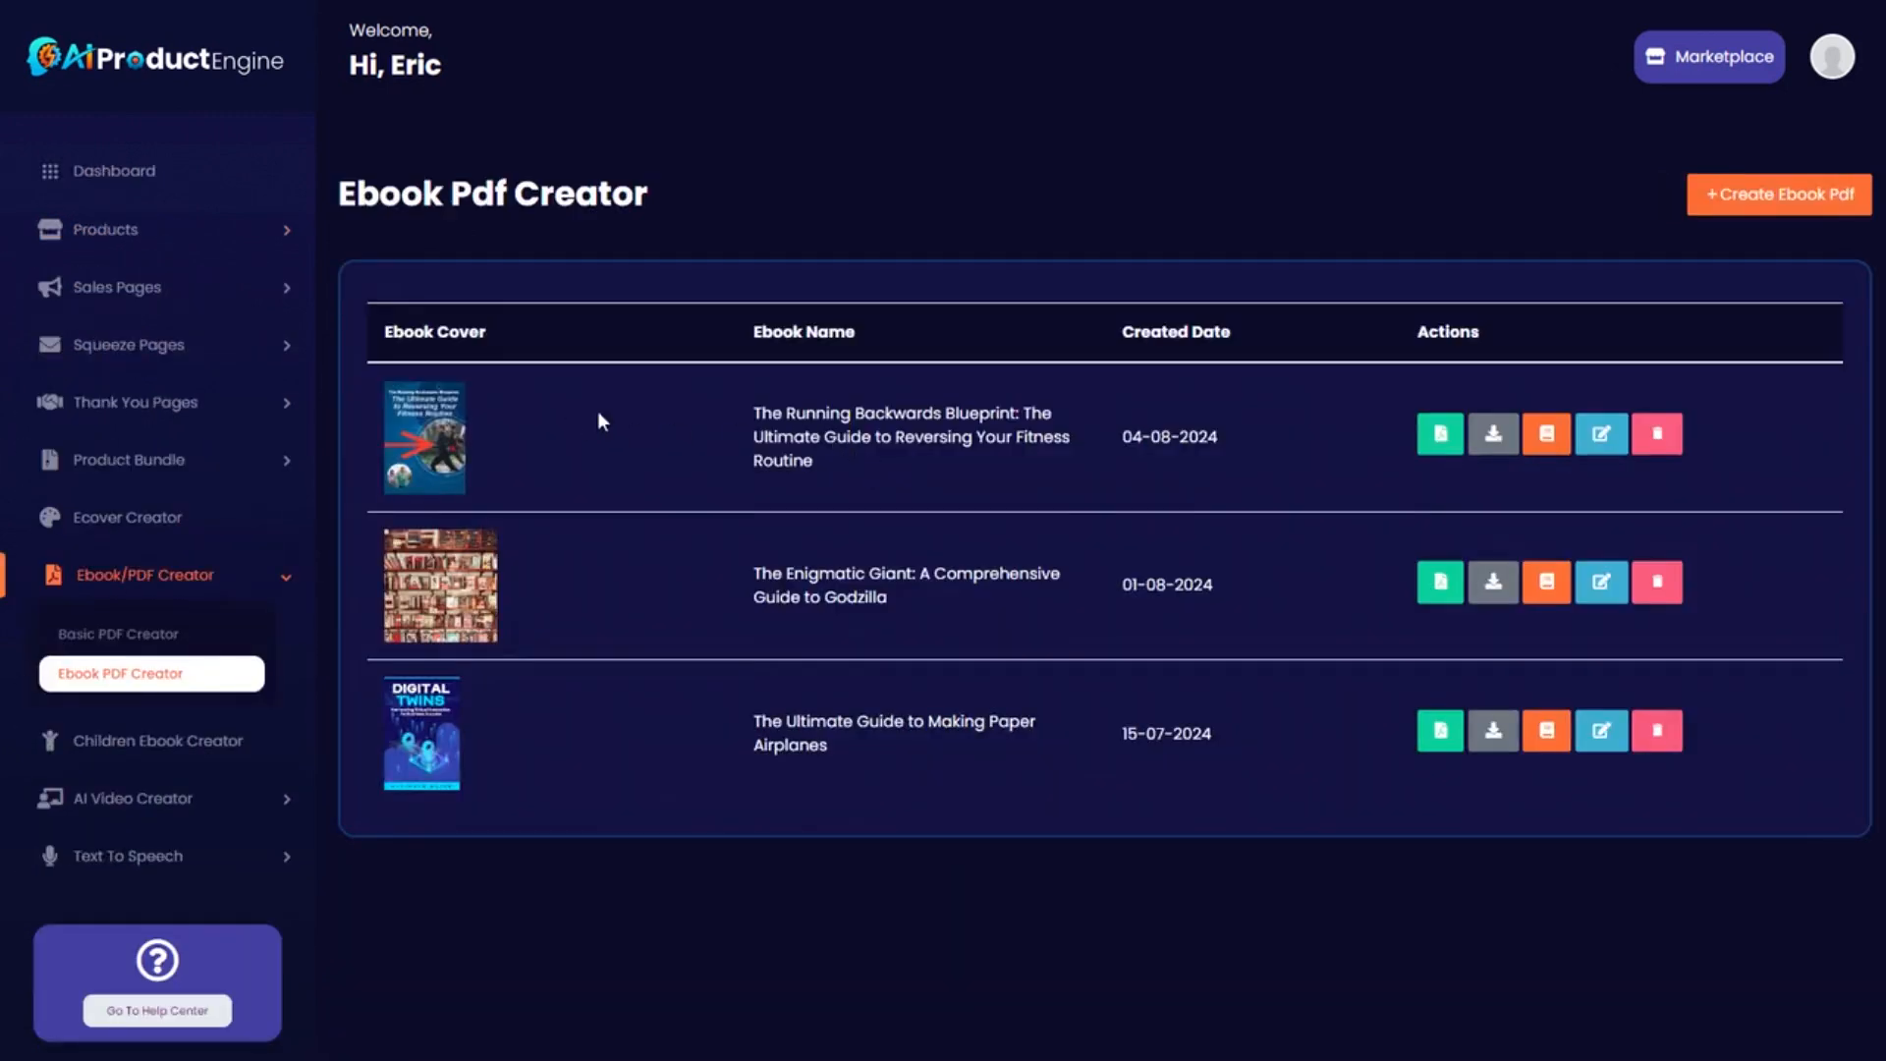
pyautogui.moveTo(754, 494); pyautogui.dragTo(814, 543)
pyautogui.hotkey('ctrl', 'c')
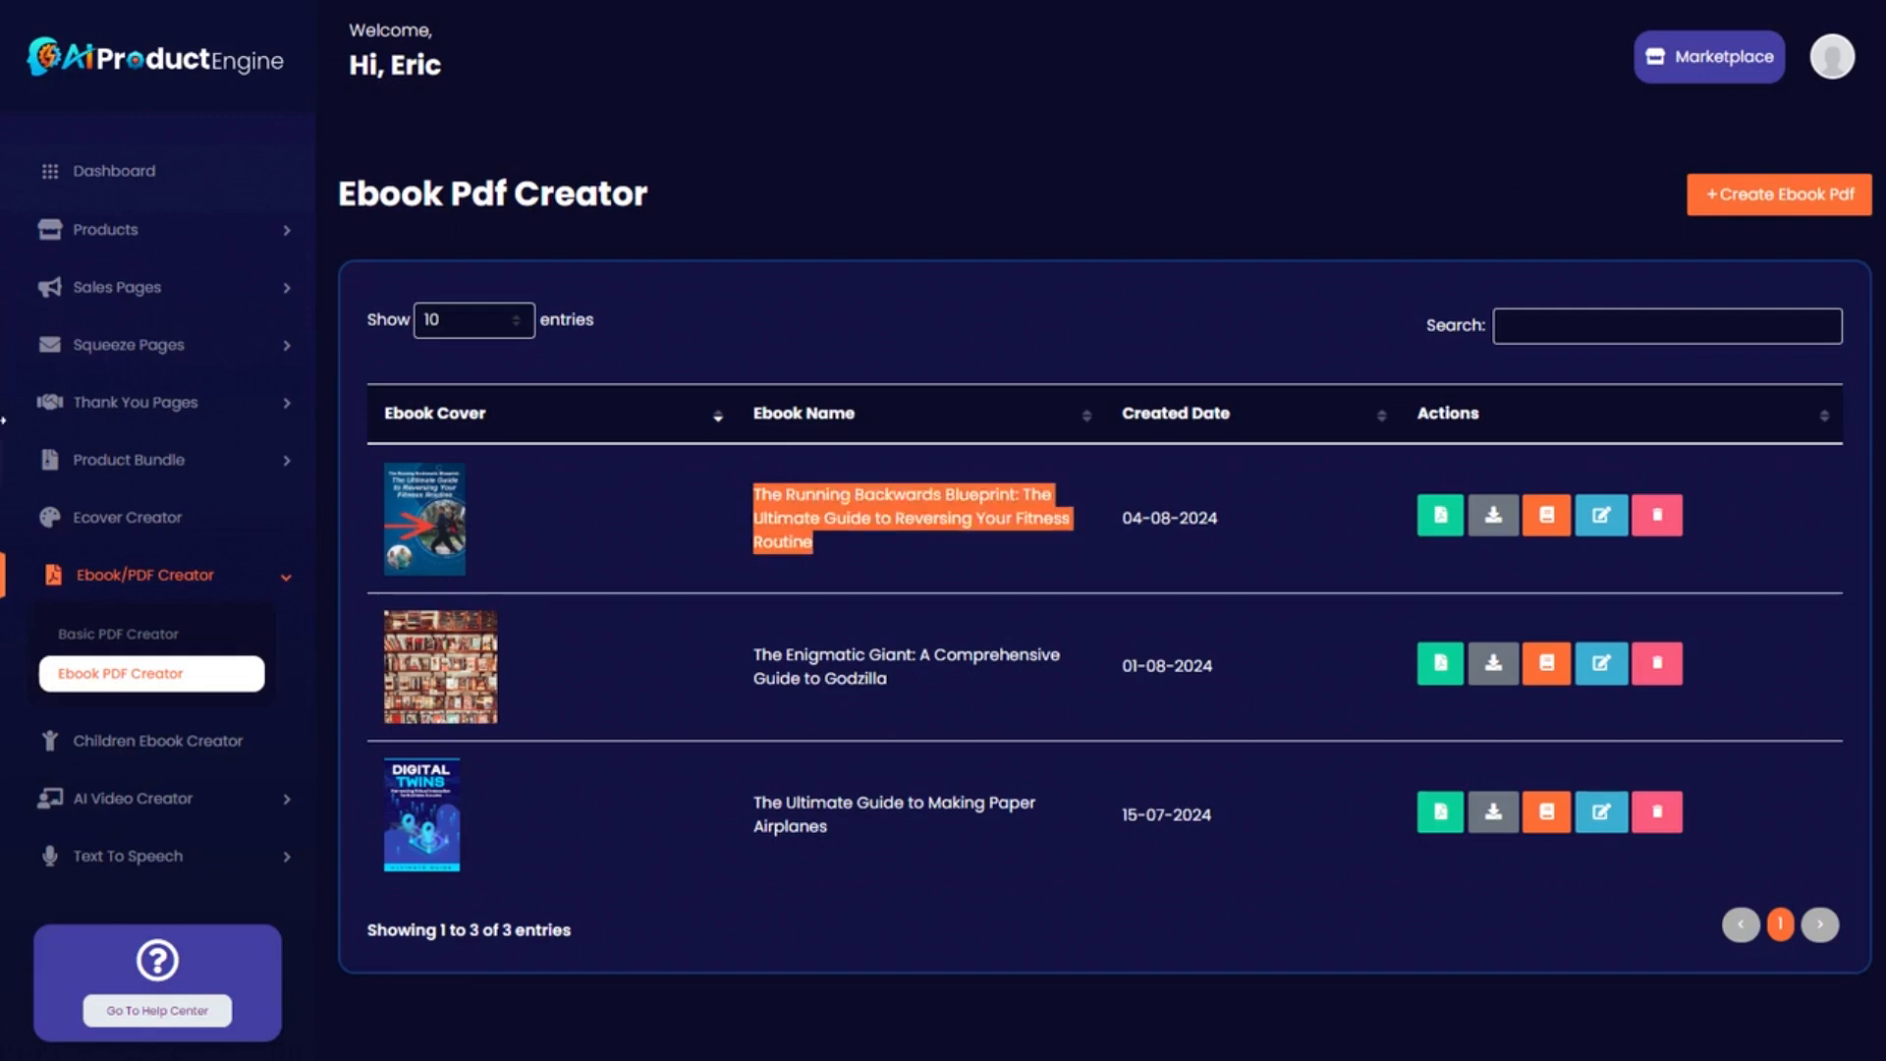
# Start a new product named The Running Backwards Blueprint with a short description.
pyautogui.click(133, 234)
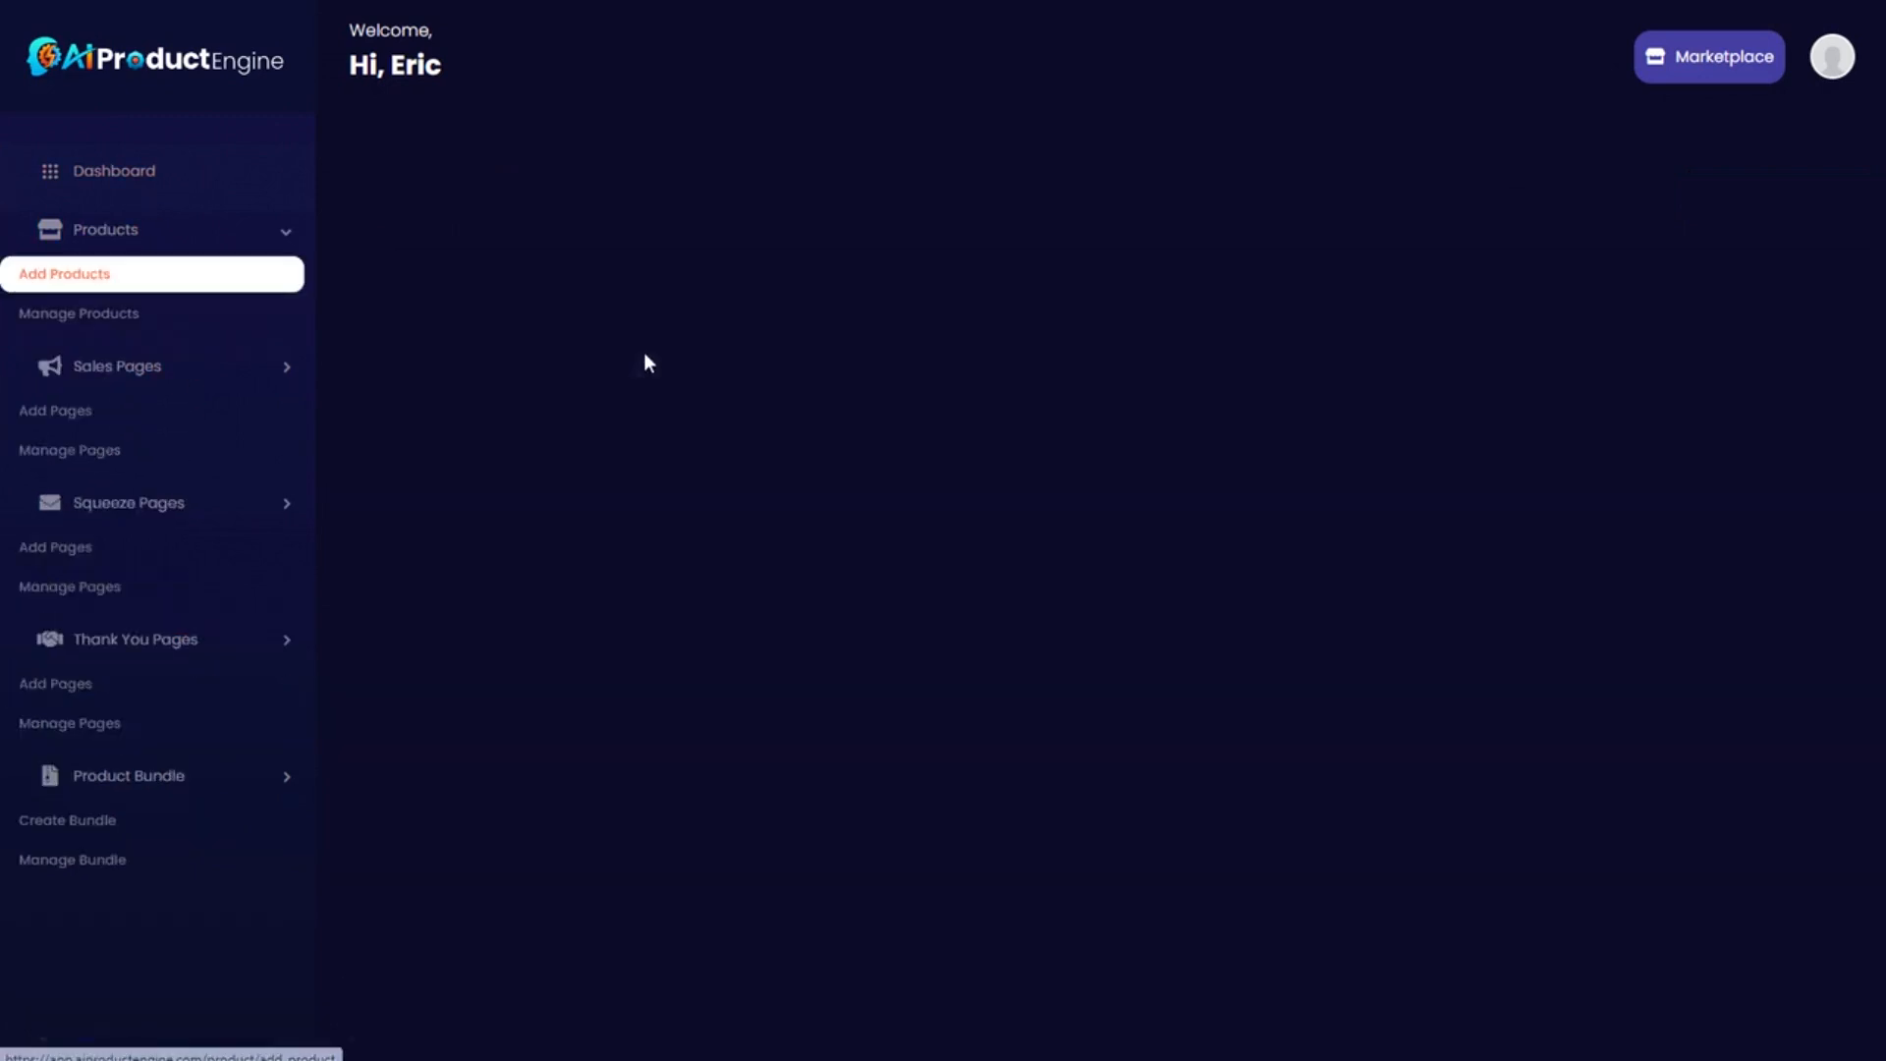
pyautogui.click(503, 398)
pyautogui.hotkey('ctrl', 'v')
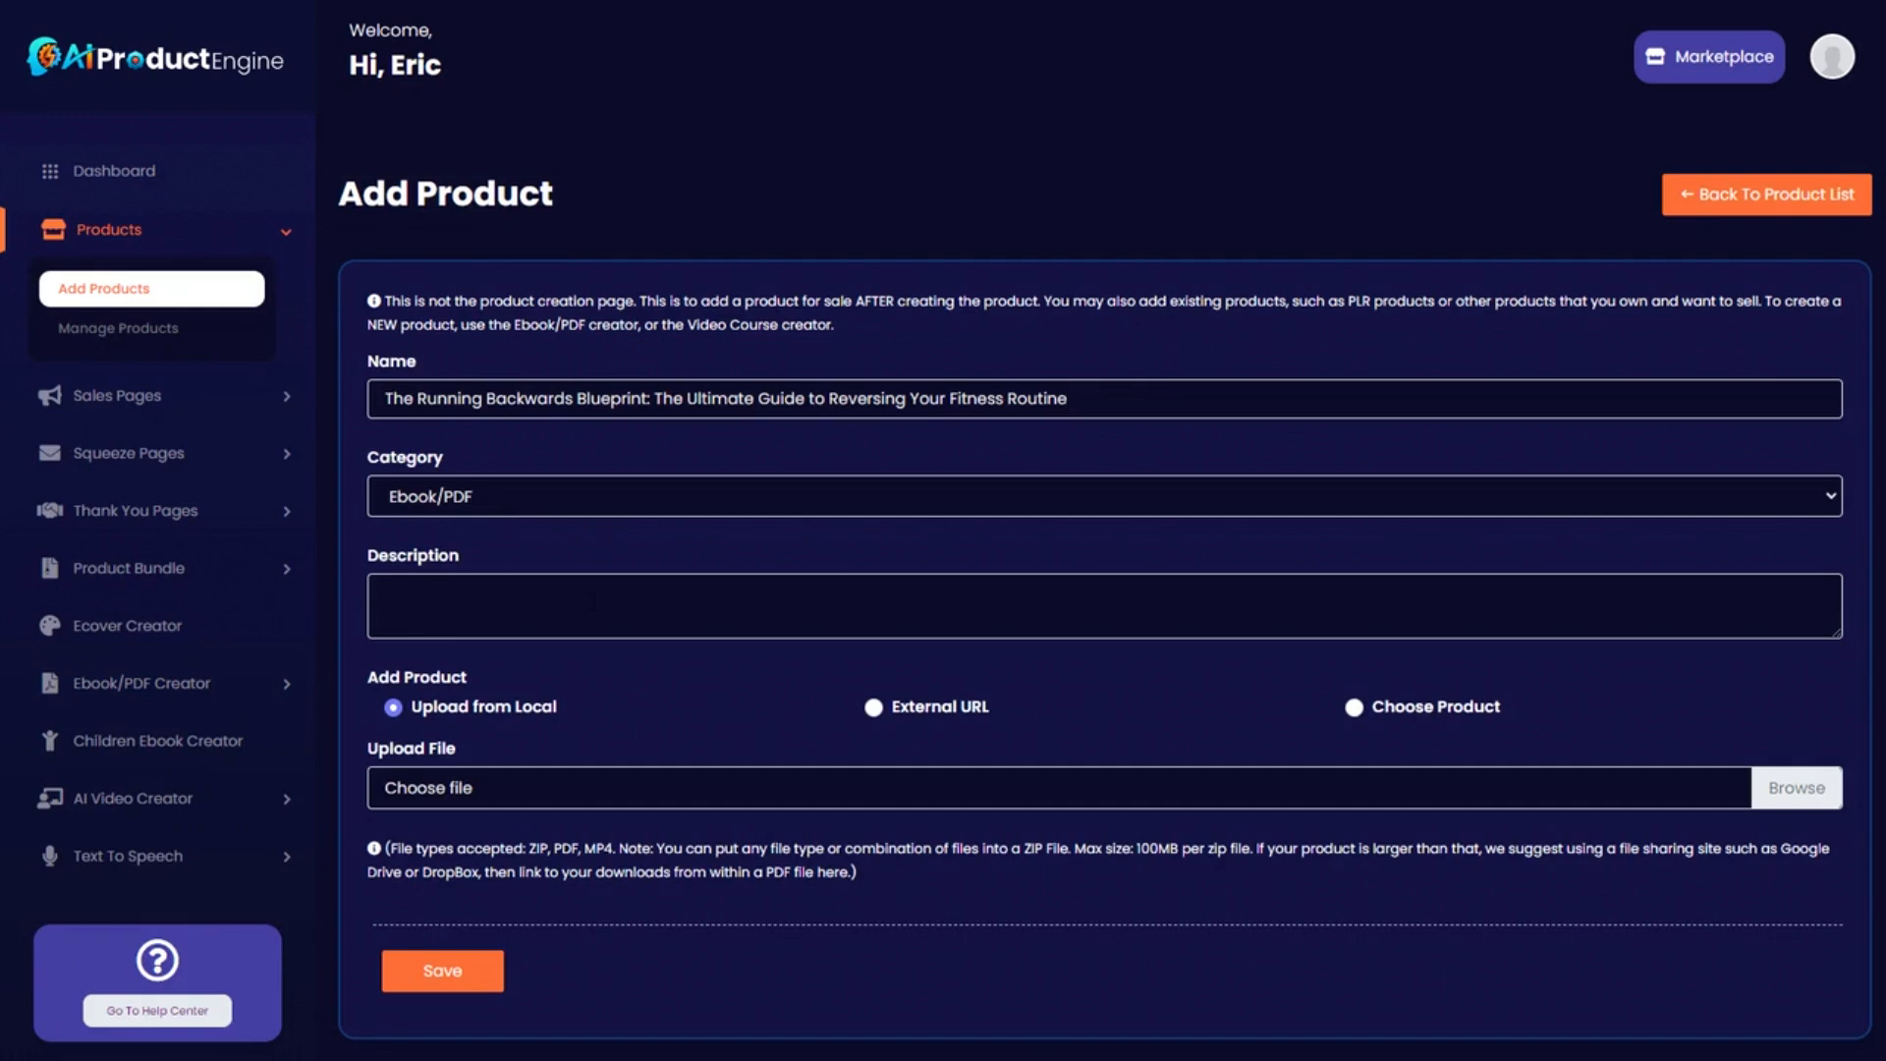
pyautogui.write('A complete guide to running backwards.')
pyautogui.click(961, 657)
pyautogui.write('.')
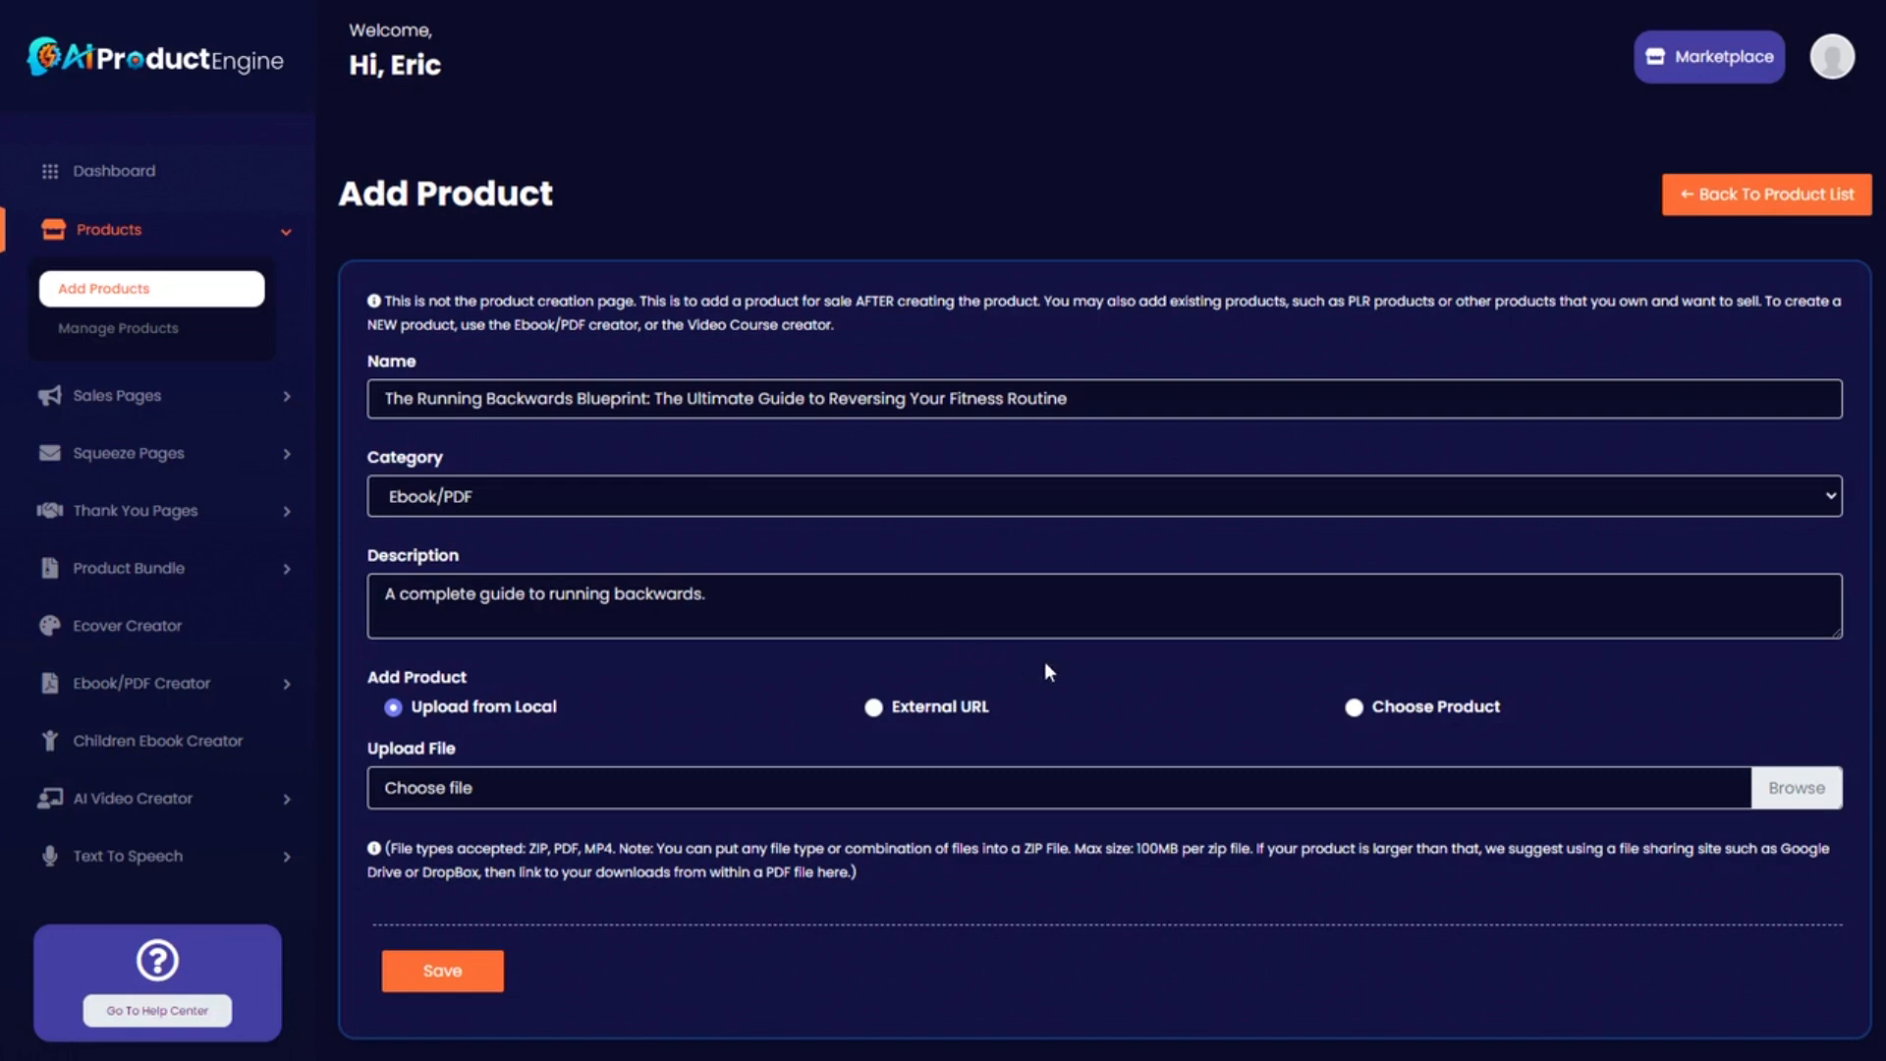
# Attach The Running Backwards Blueprint ebook PDF as the product file and save.
pyautogui.click(1355, 707)
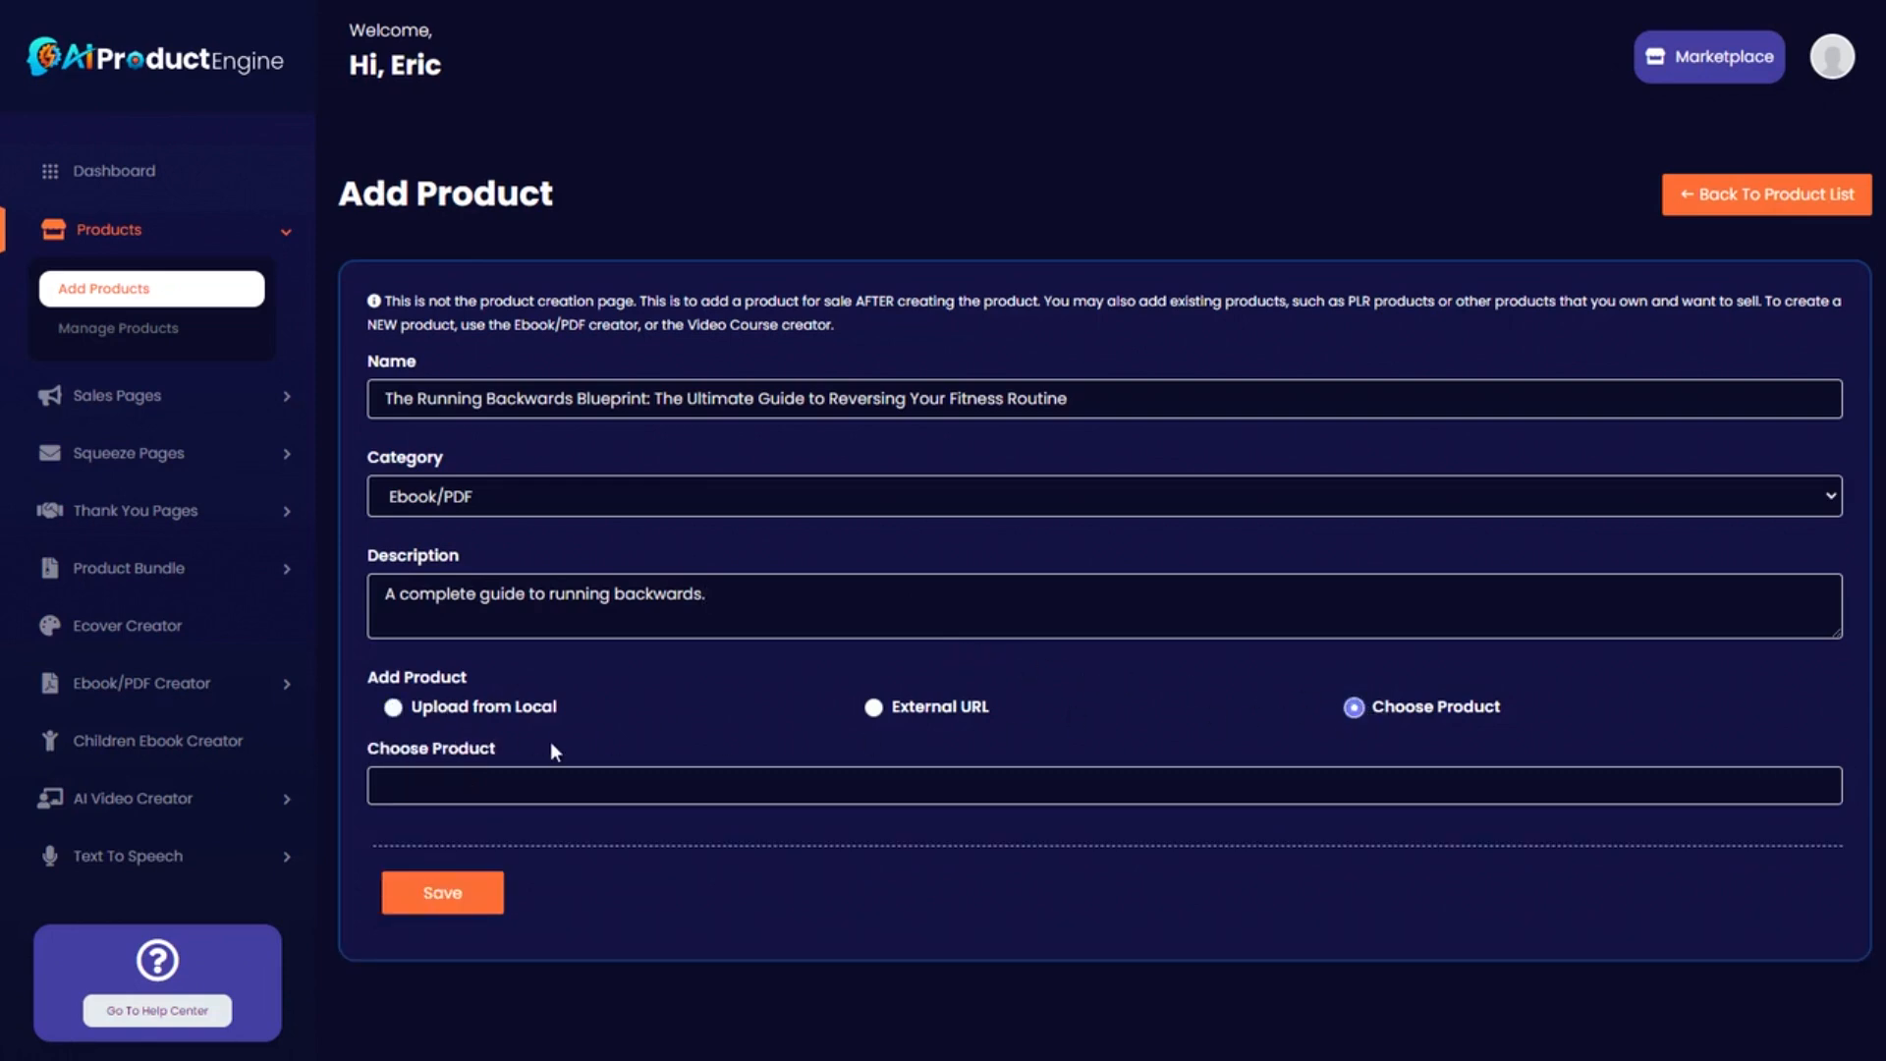
pyautogui.click(521, 786)
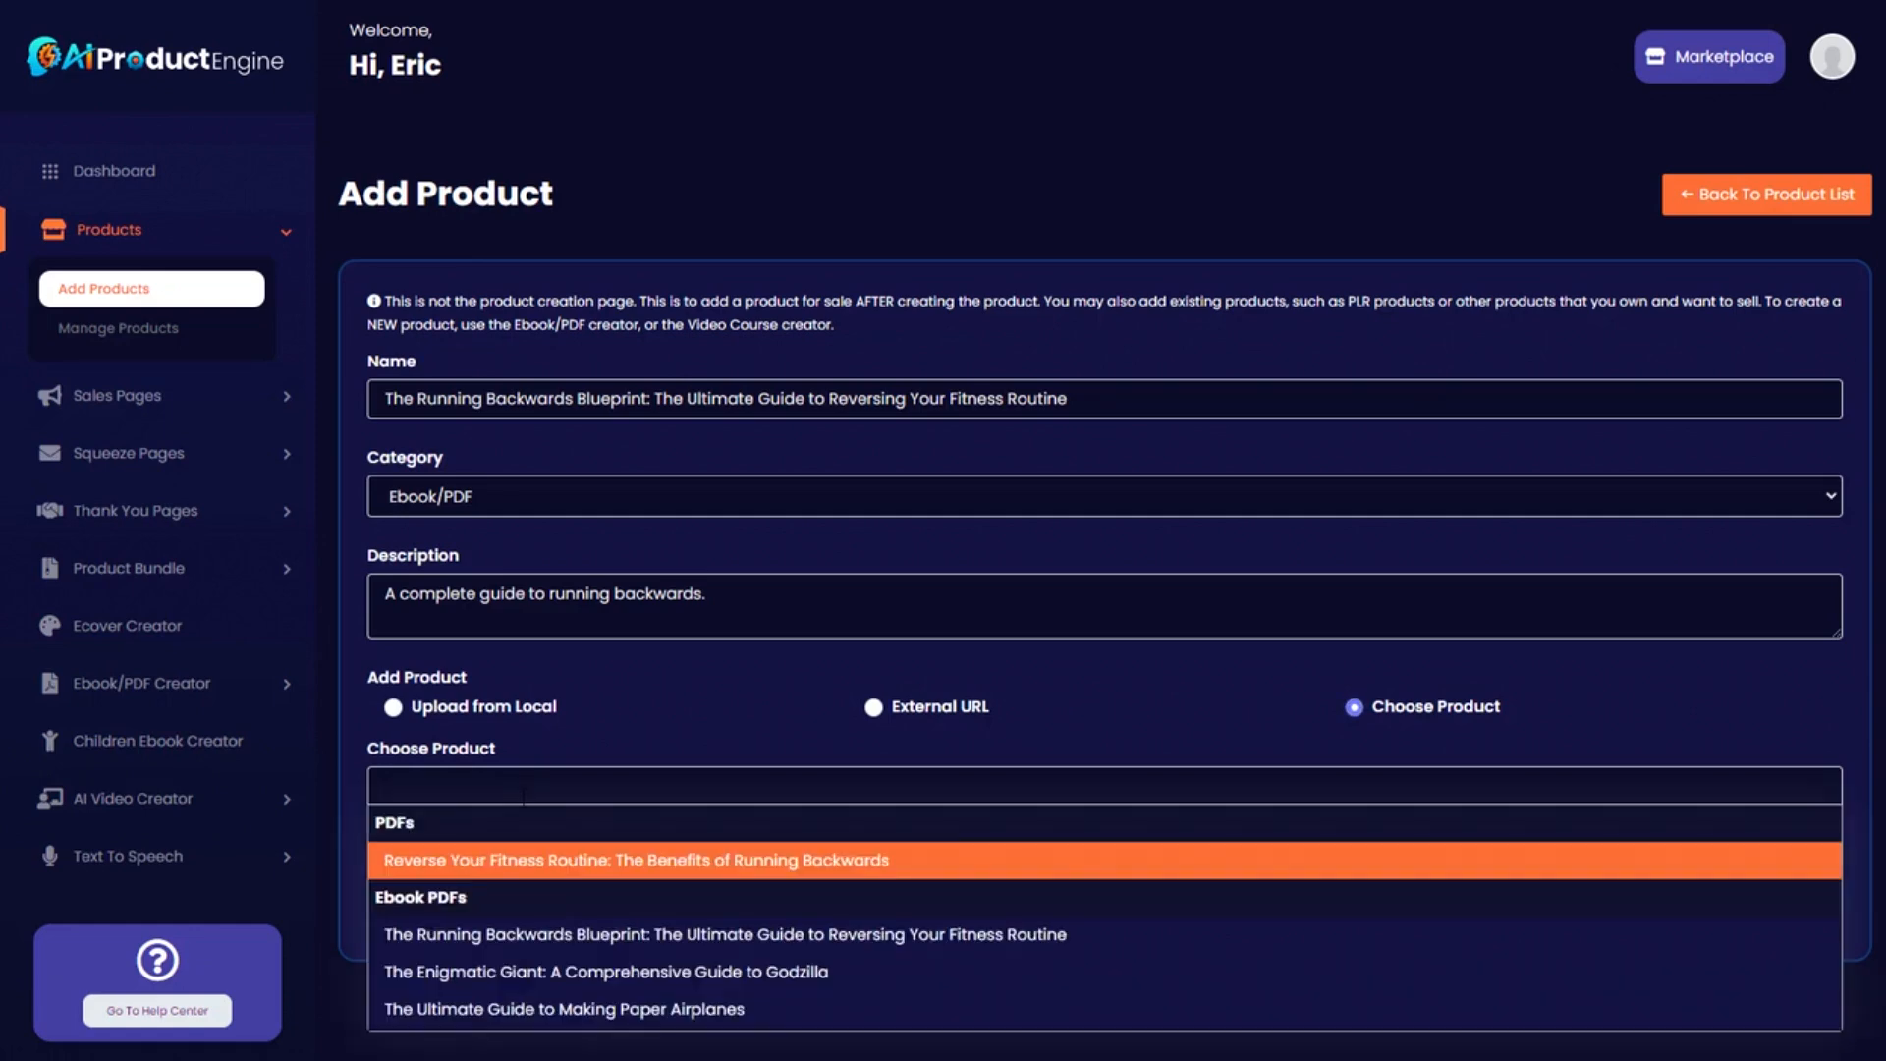
pyautogui.click(519, 938)
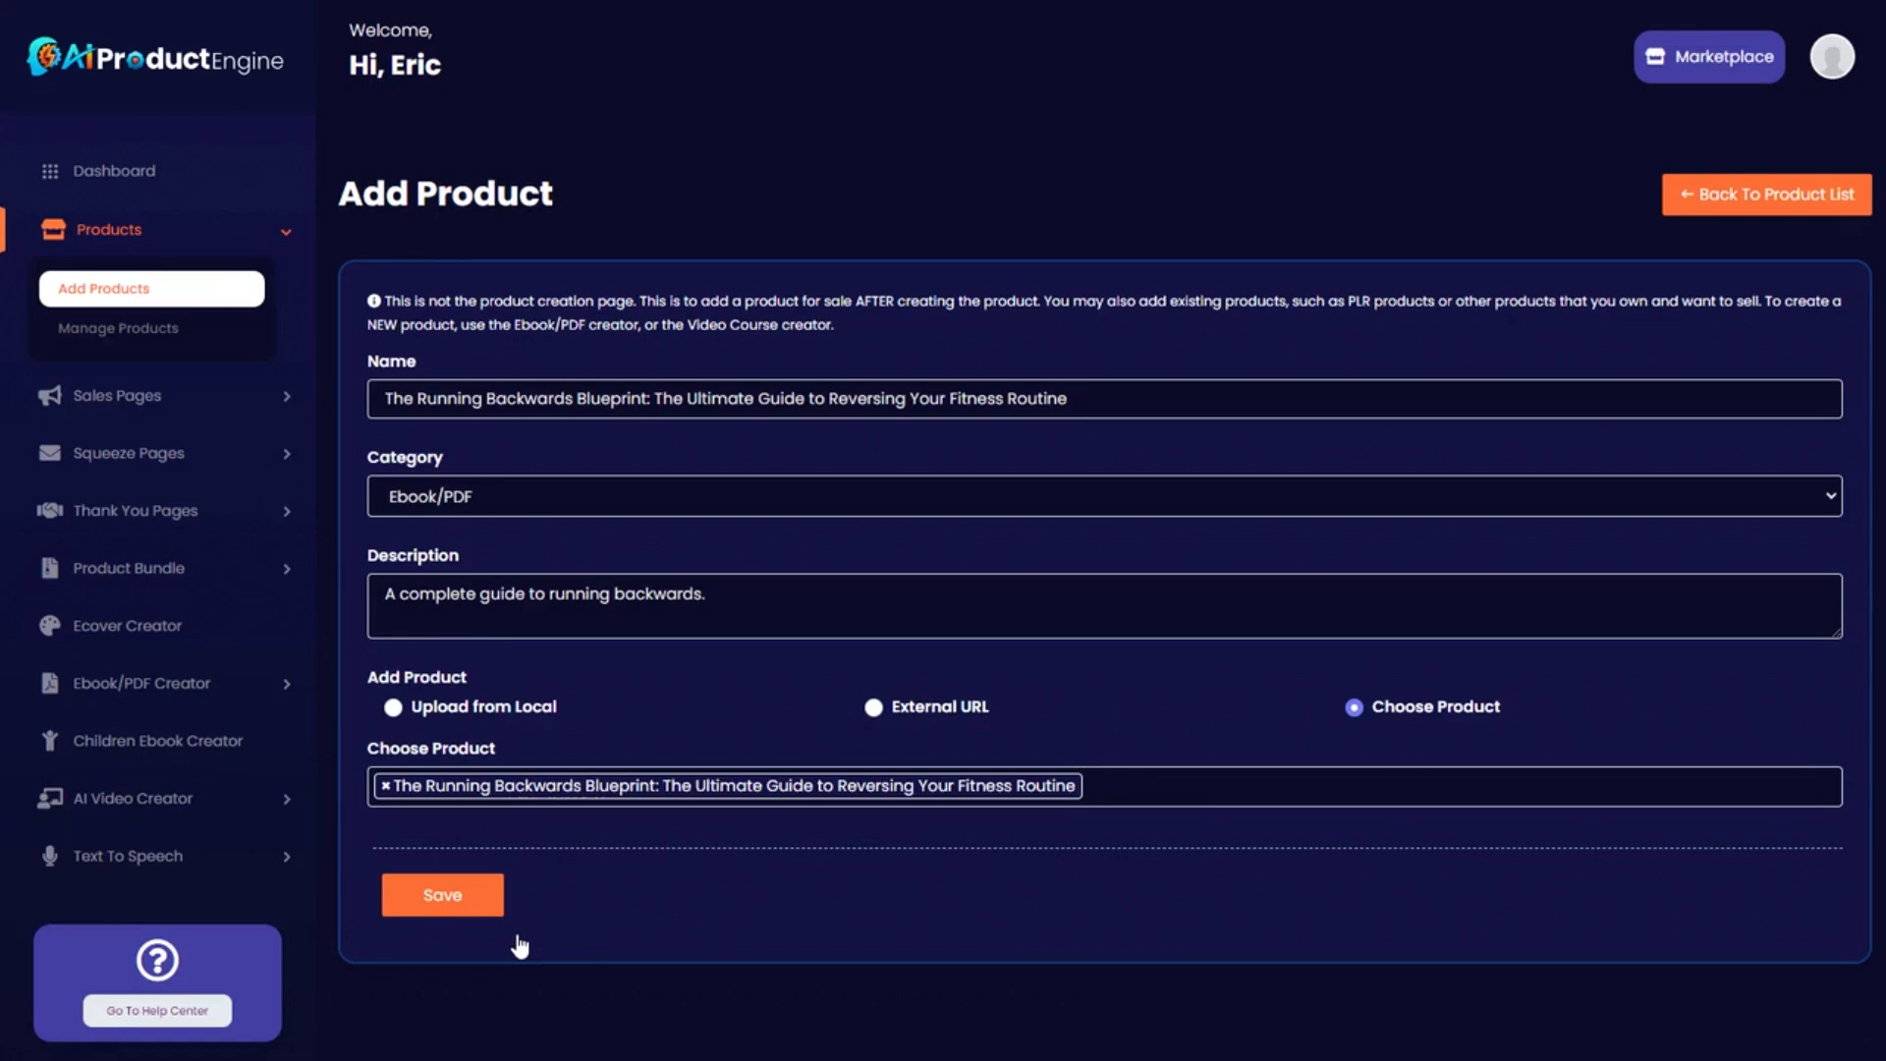
pyautogui.click(454, 896)
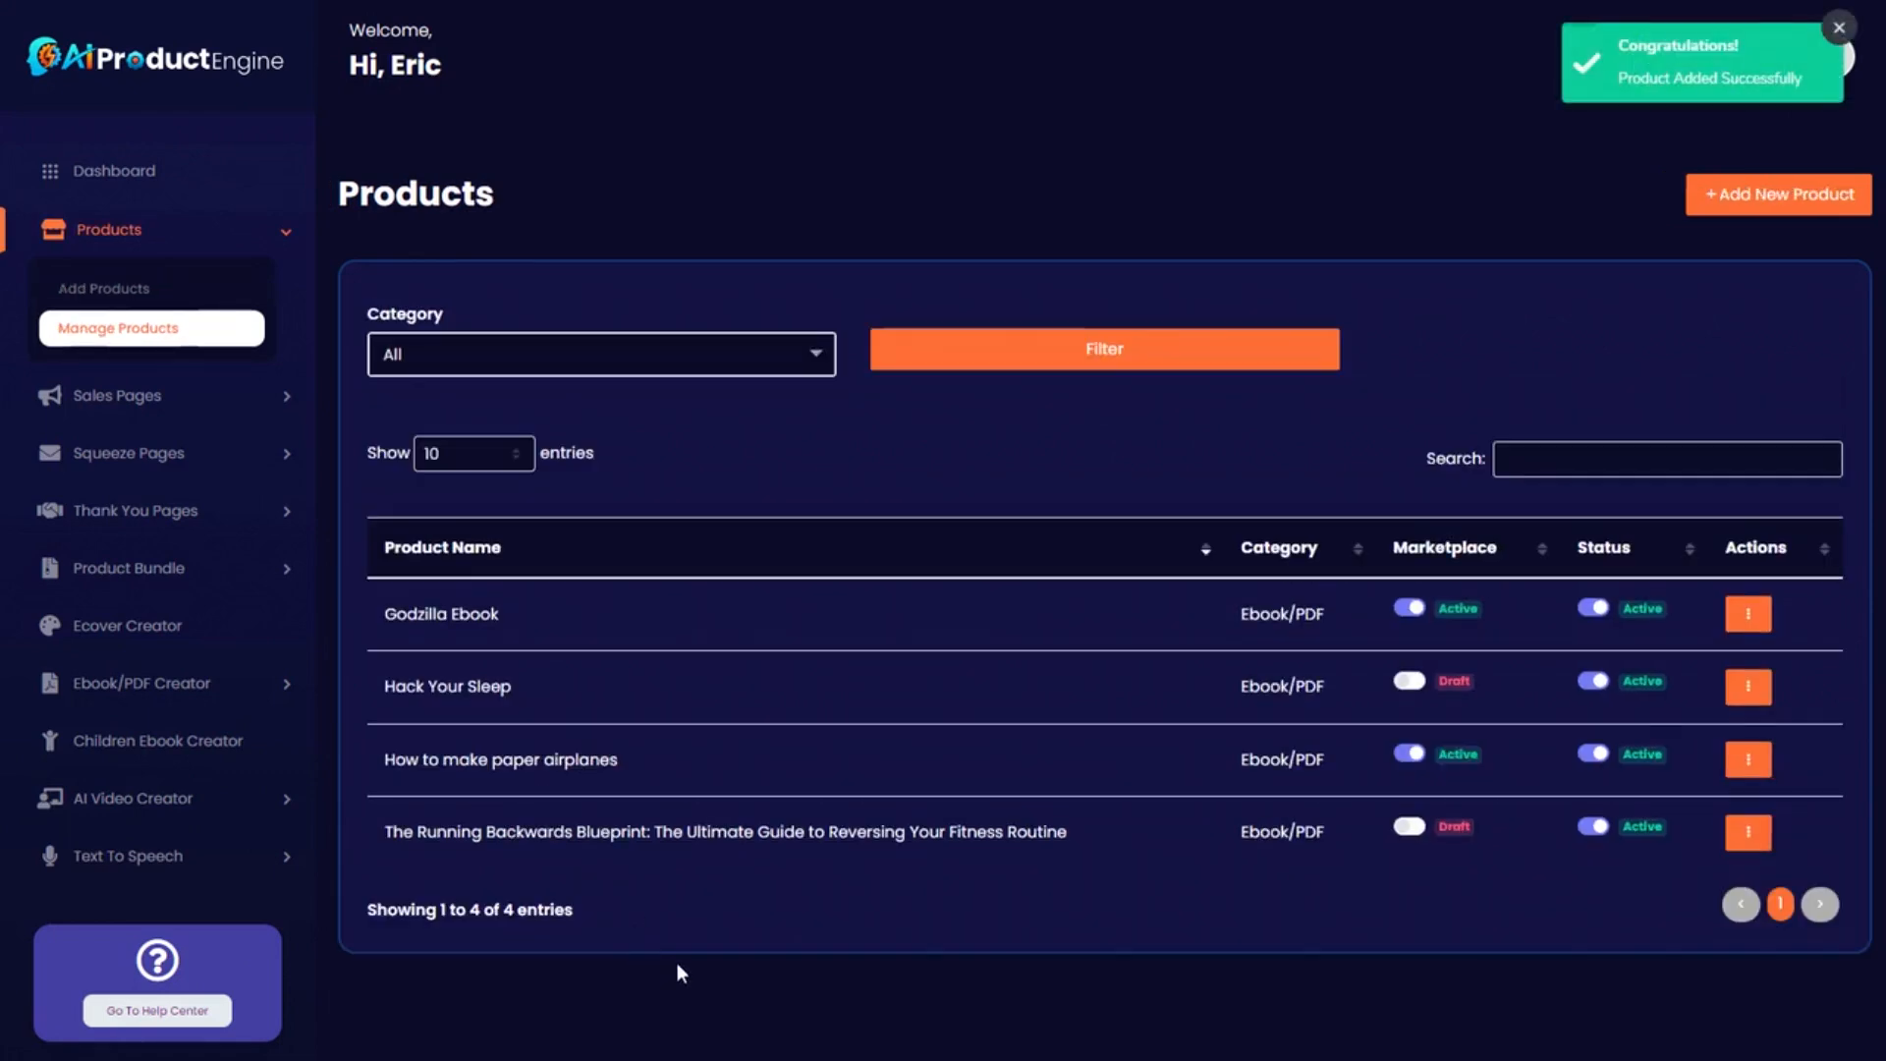
# Start a new sales page for The Running Backwards Blueprint product.
pyautogui.moveTo(384, 833); pyautogui.dragTo(1062, 833)
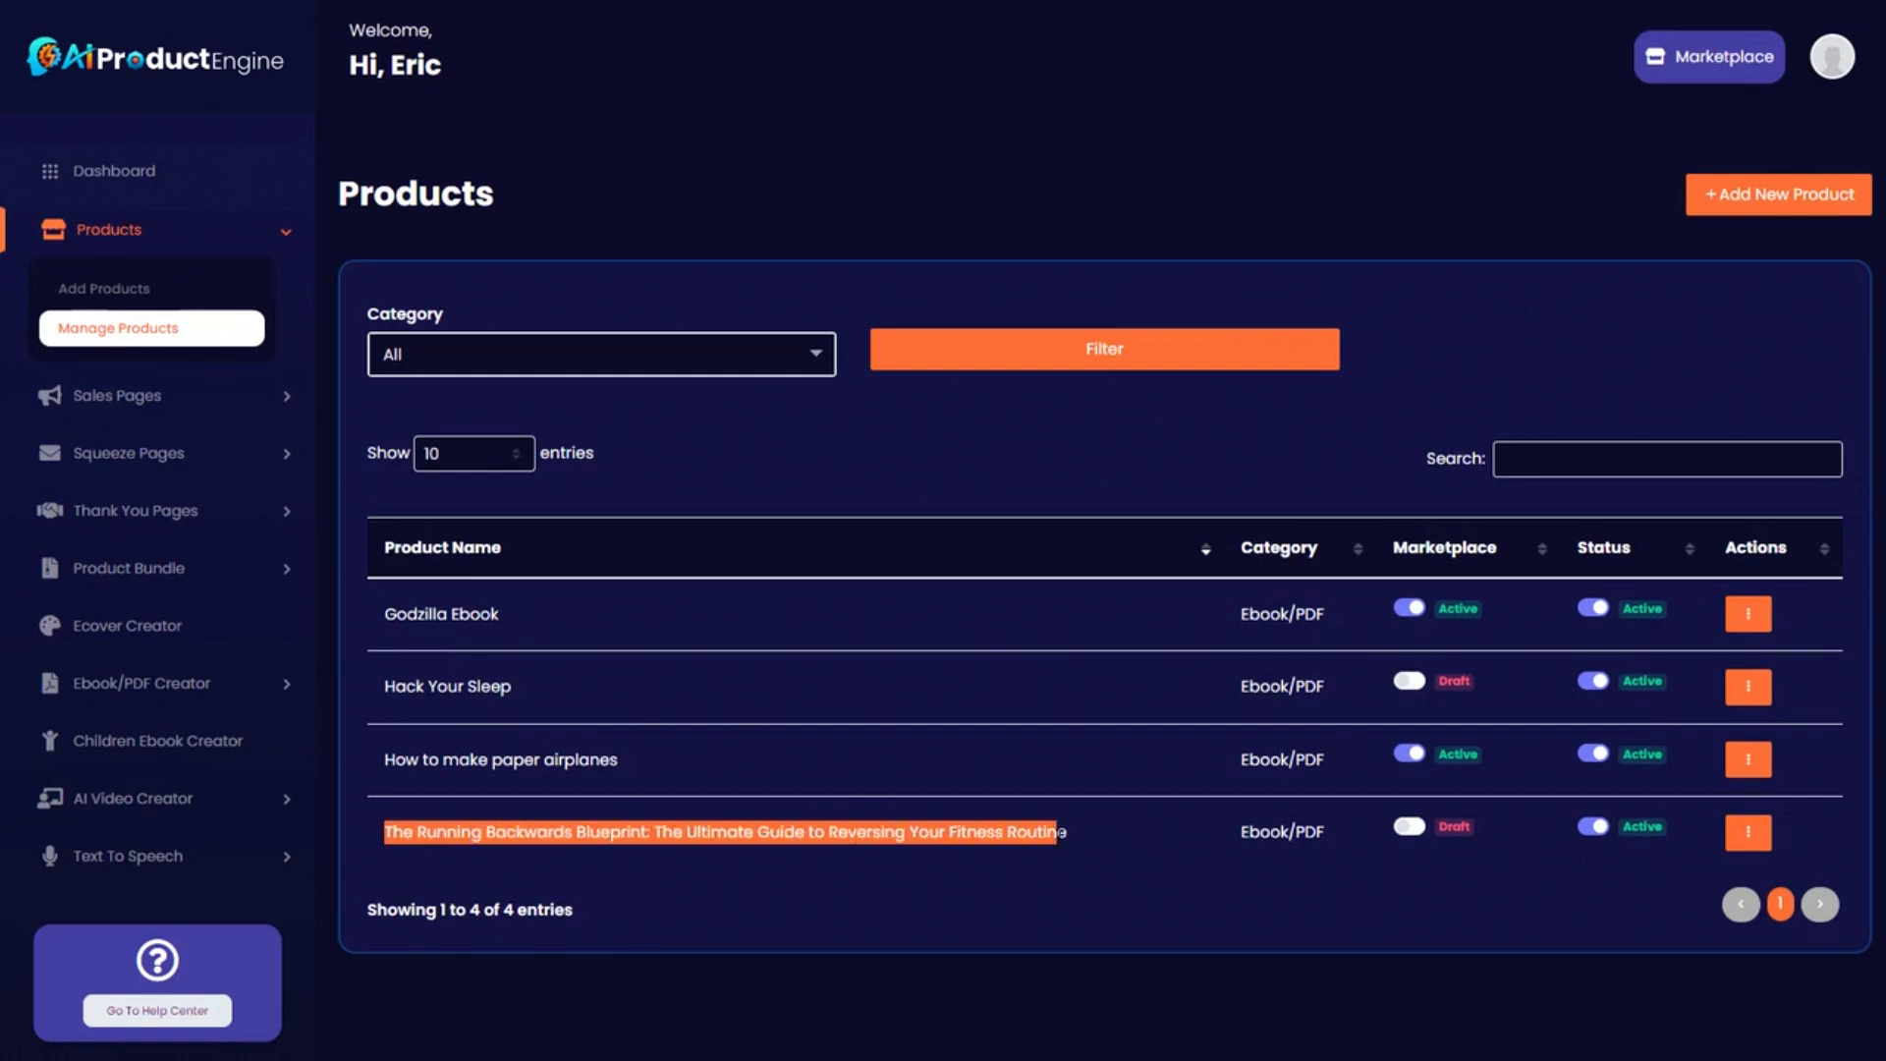
pyautogui.click(1094, 842)
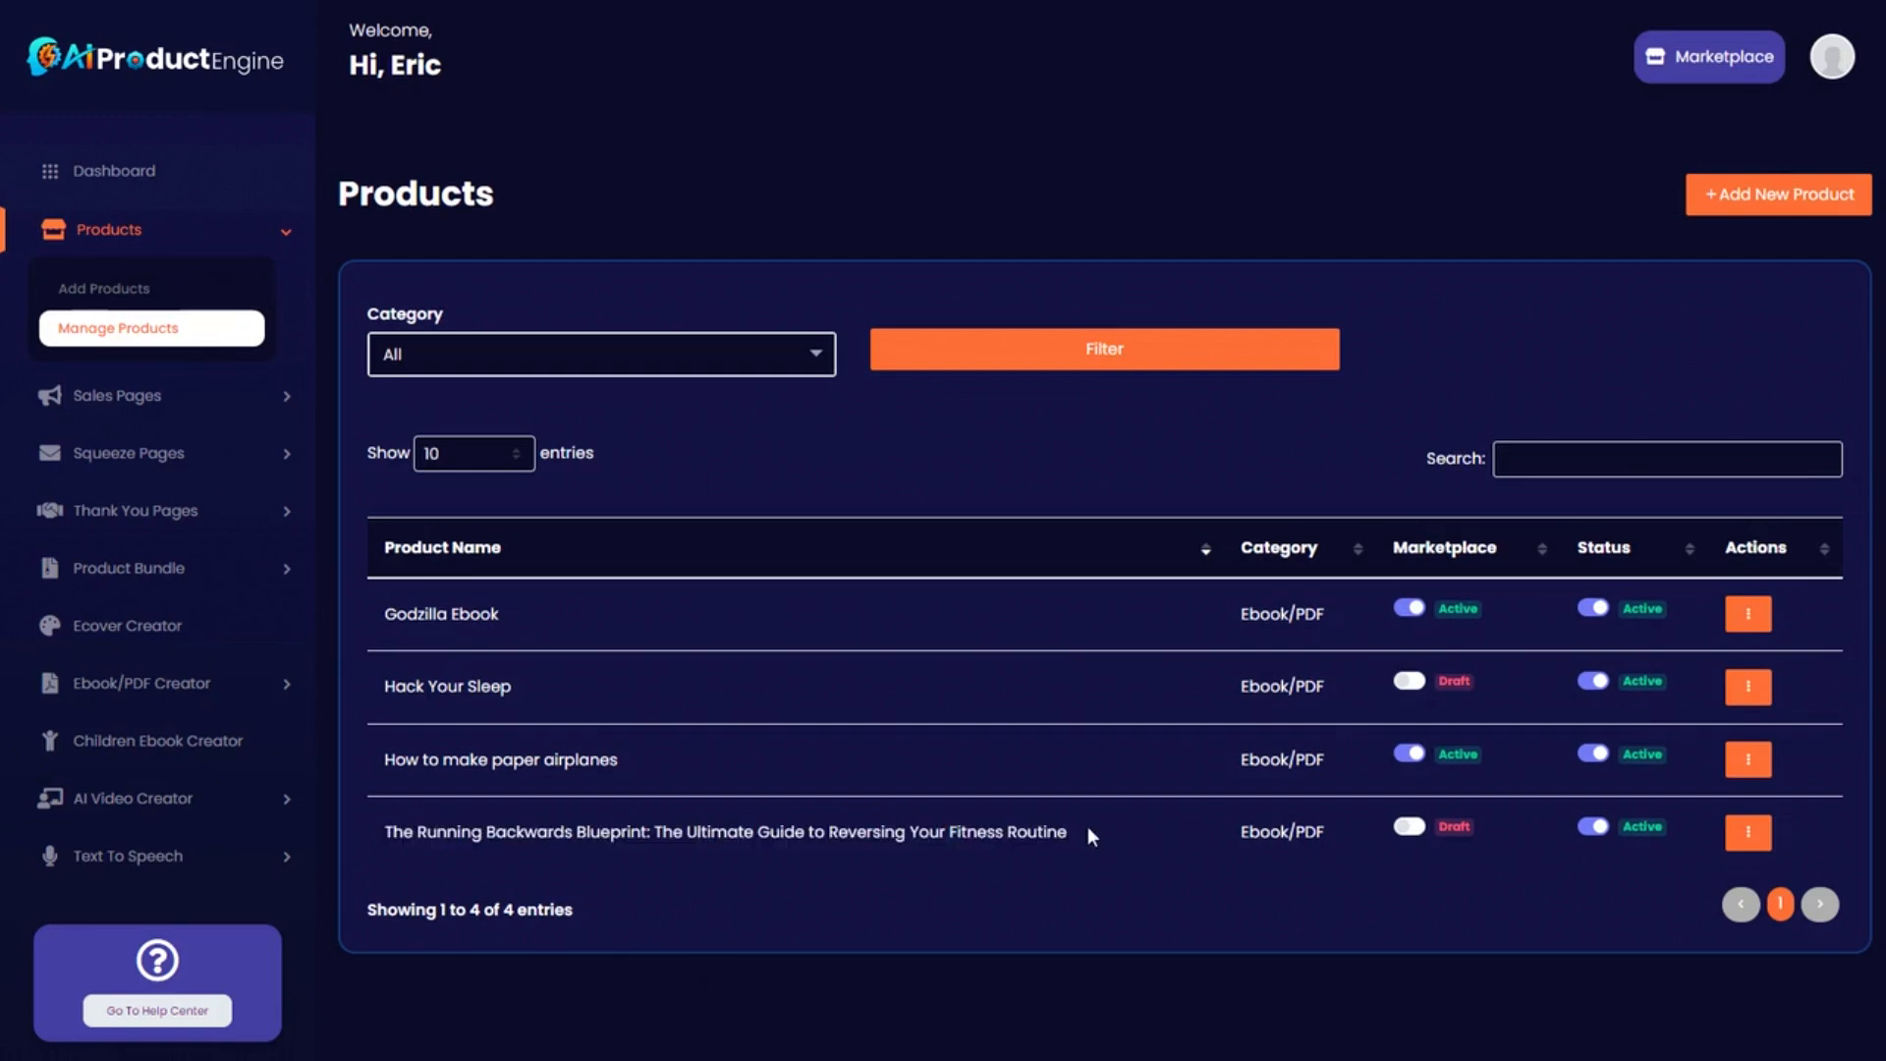
pyautogui.click(282, 398)
pyautogui.click(107, 356)
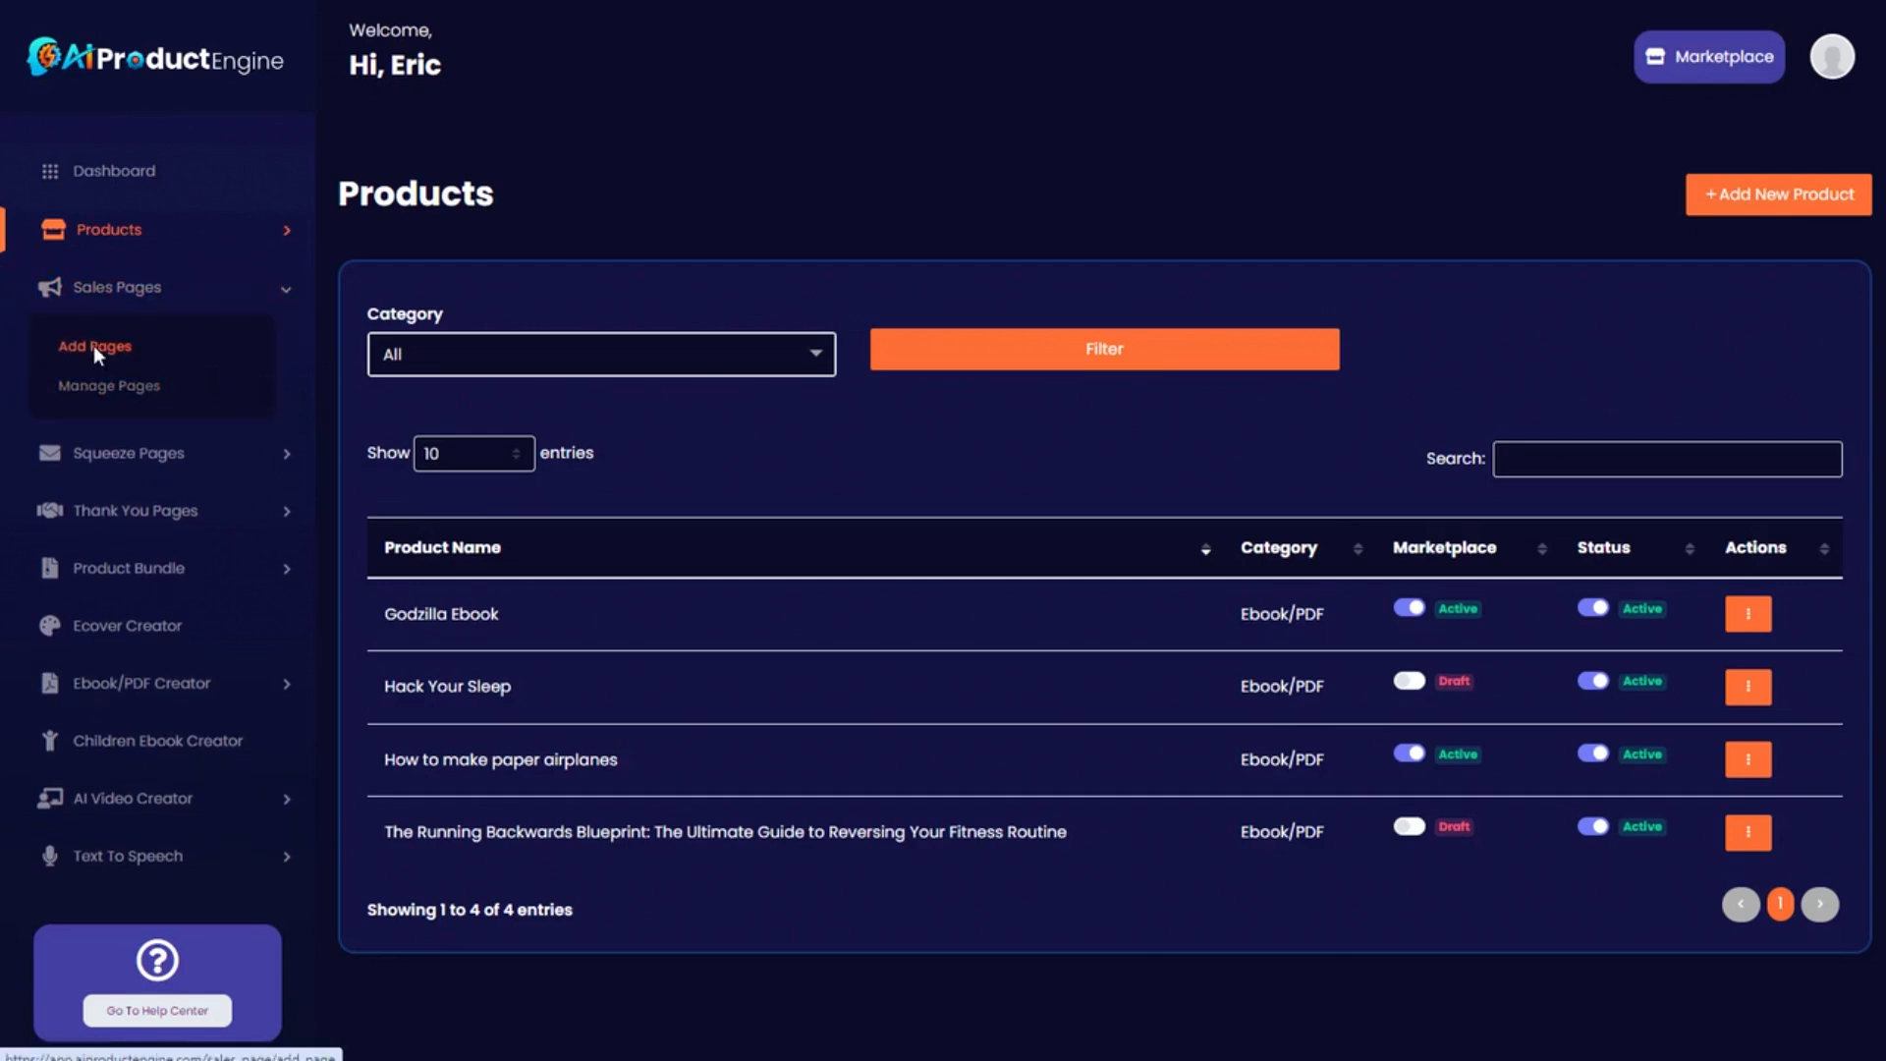
pyautogui.click(590, 350)
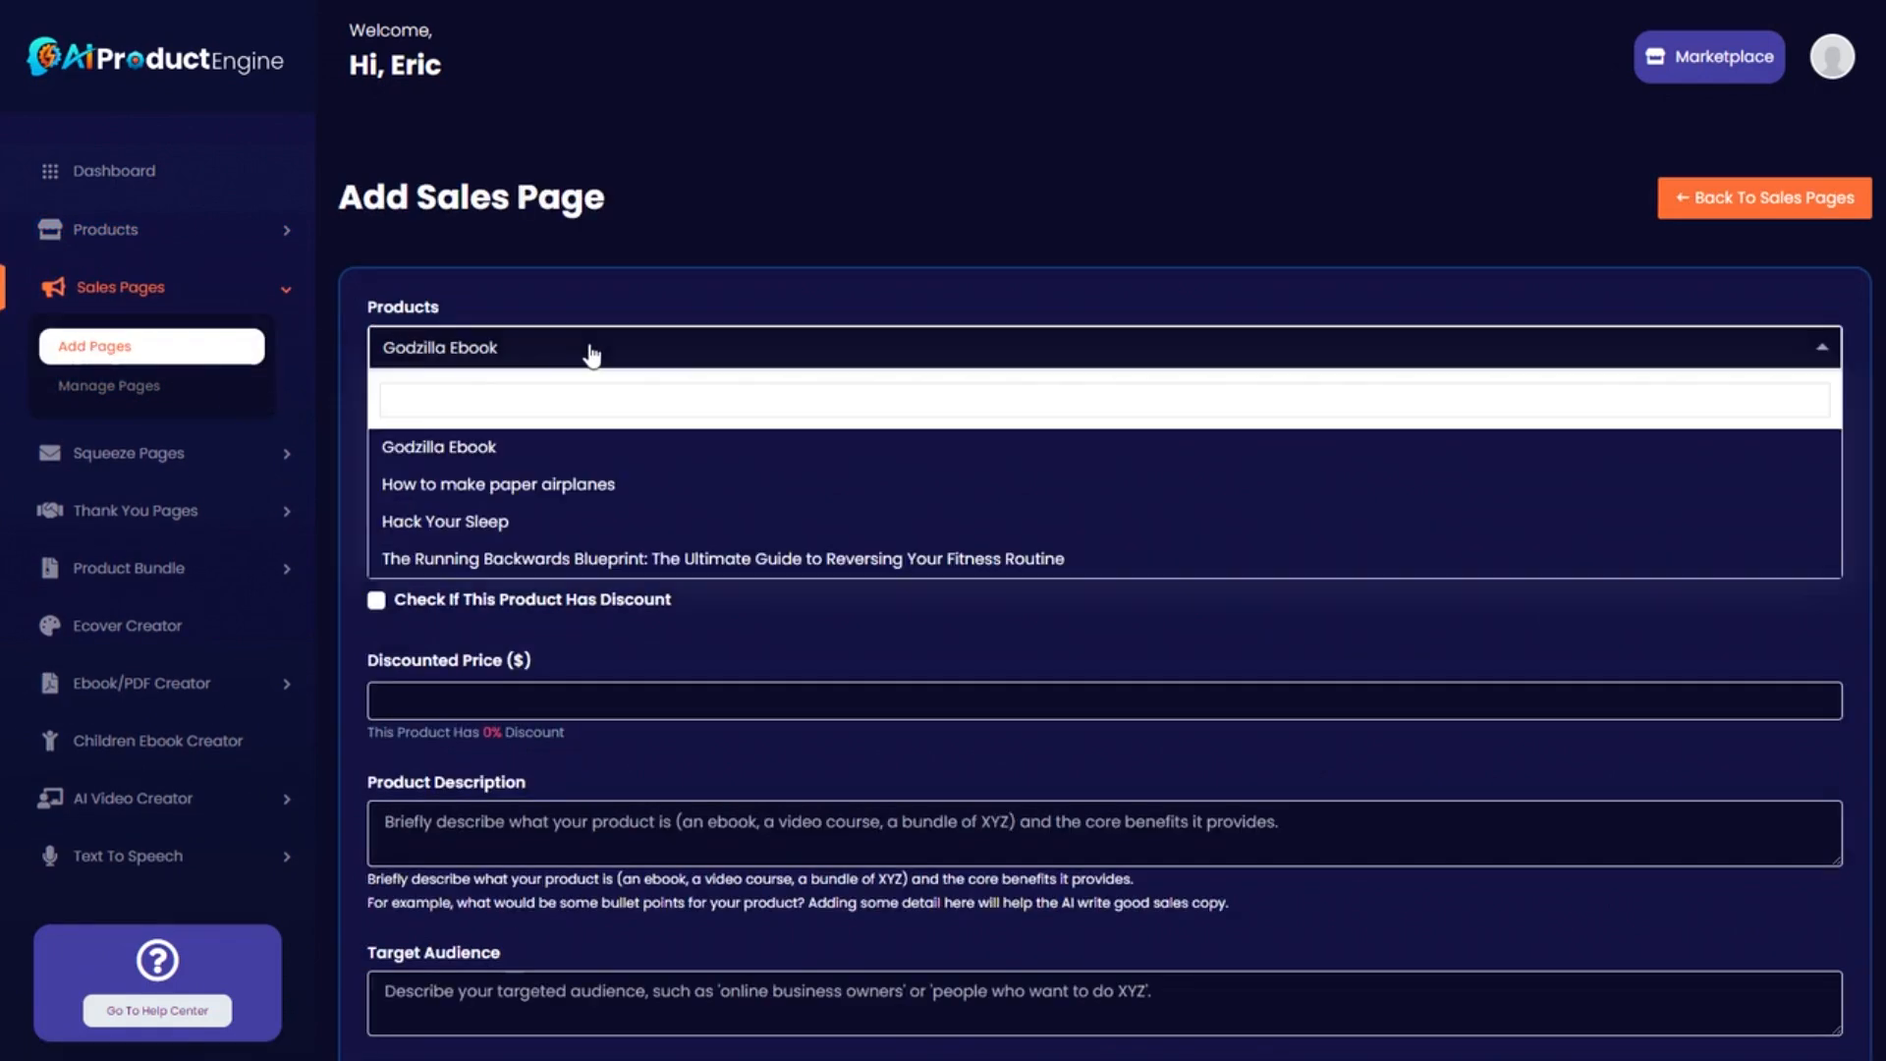
pyautogui.click(591, 560)
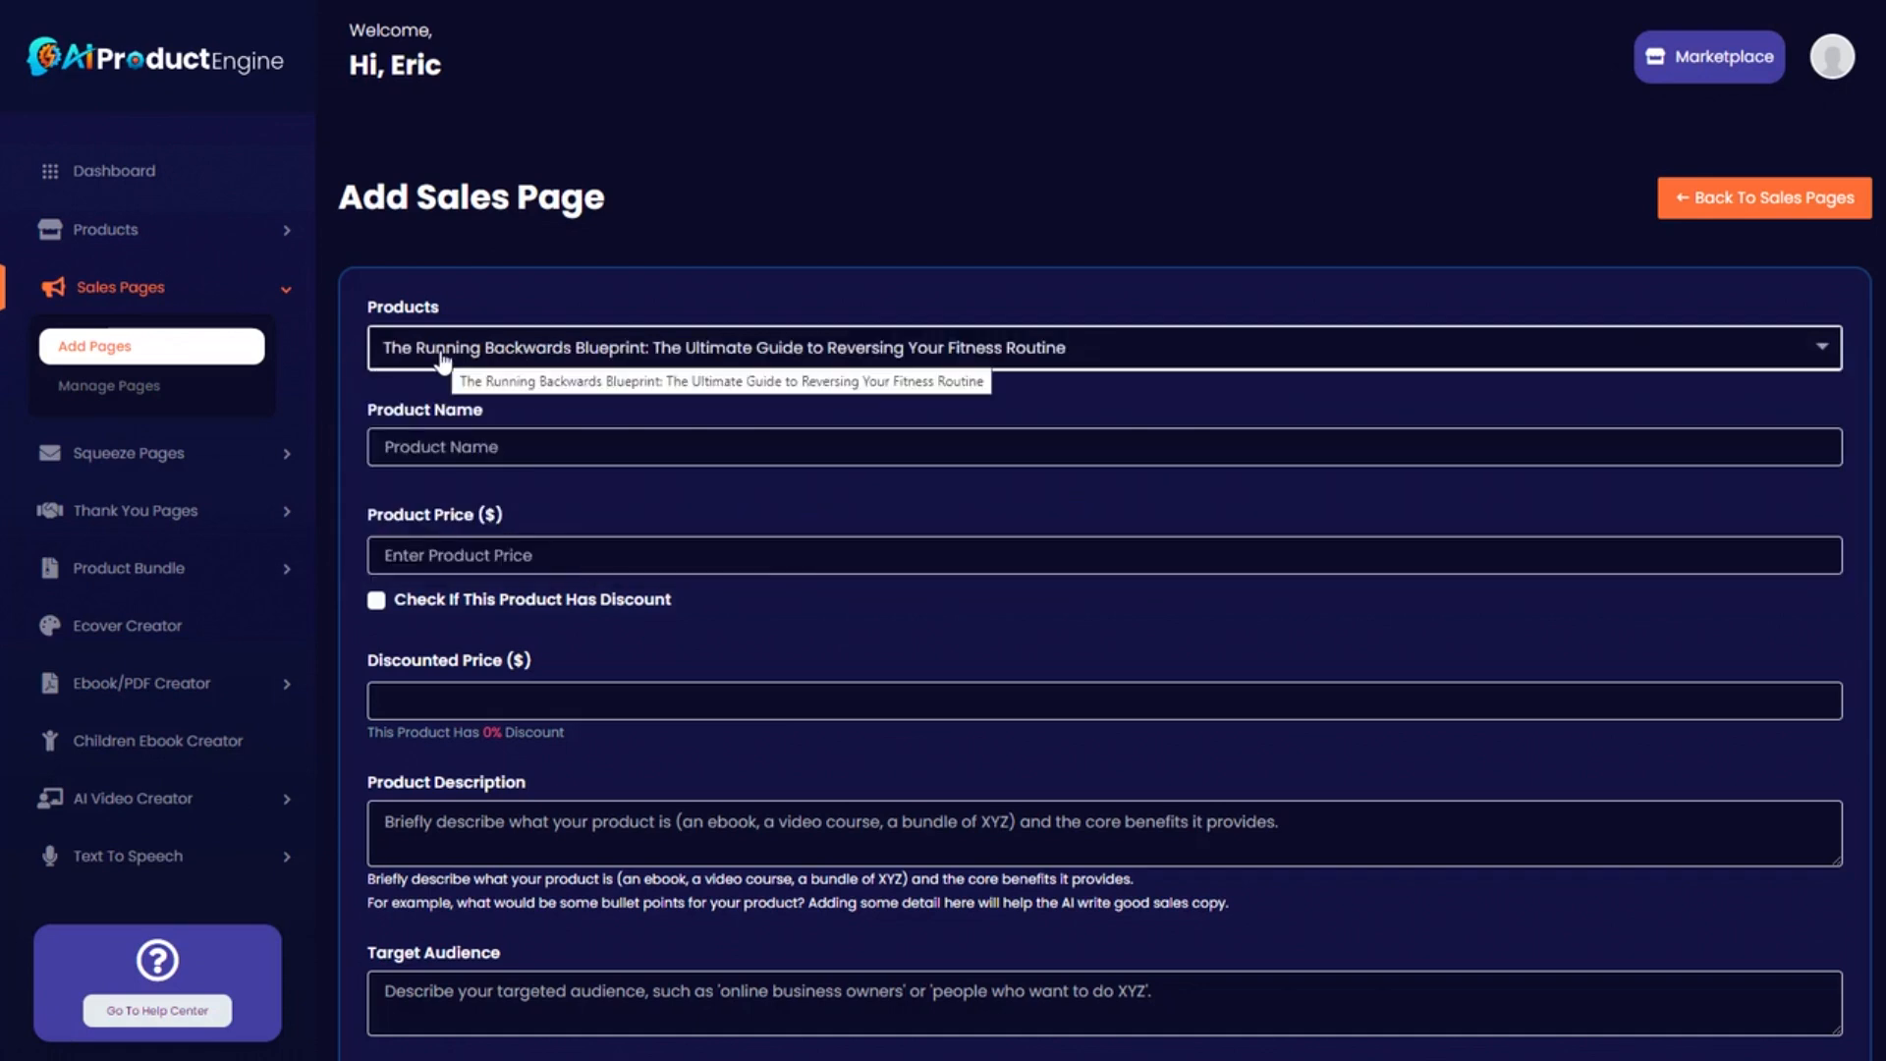
# Enter the ebook title as product name, price 47 and discounted price 17.
pyautogui.click(473, 448)
pyautogui.write('The Running Backwards Blueprint: The Ultimate Guide to Reversing Your Fitness Routine')
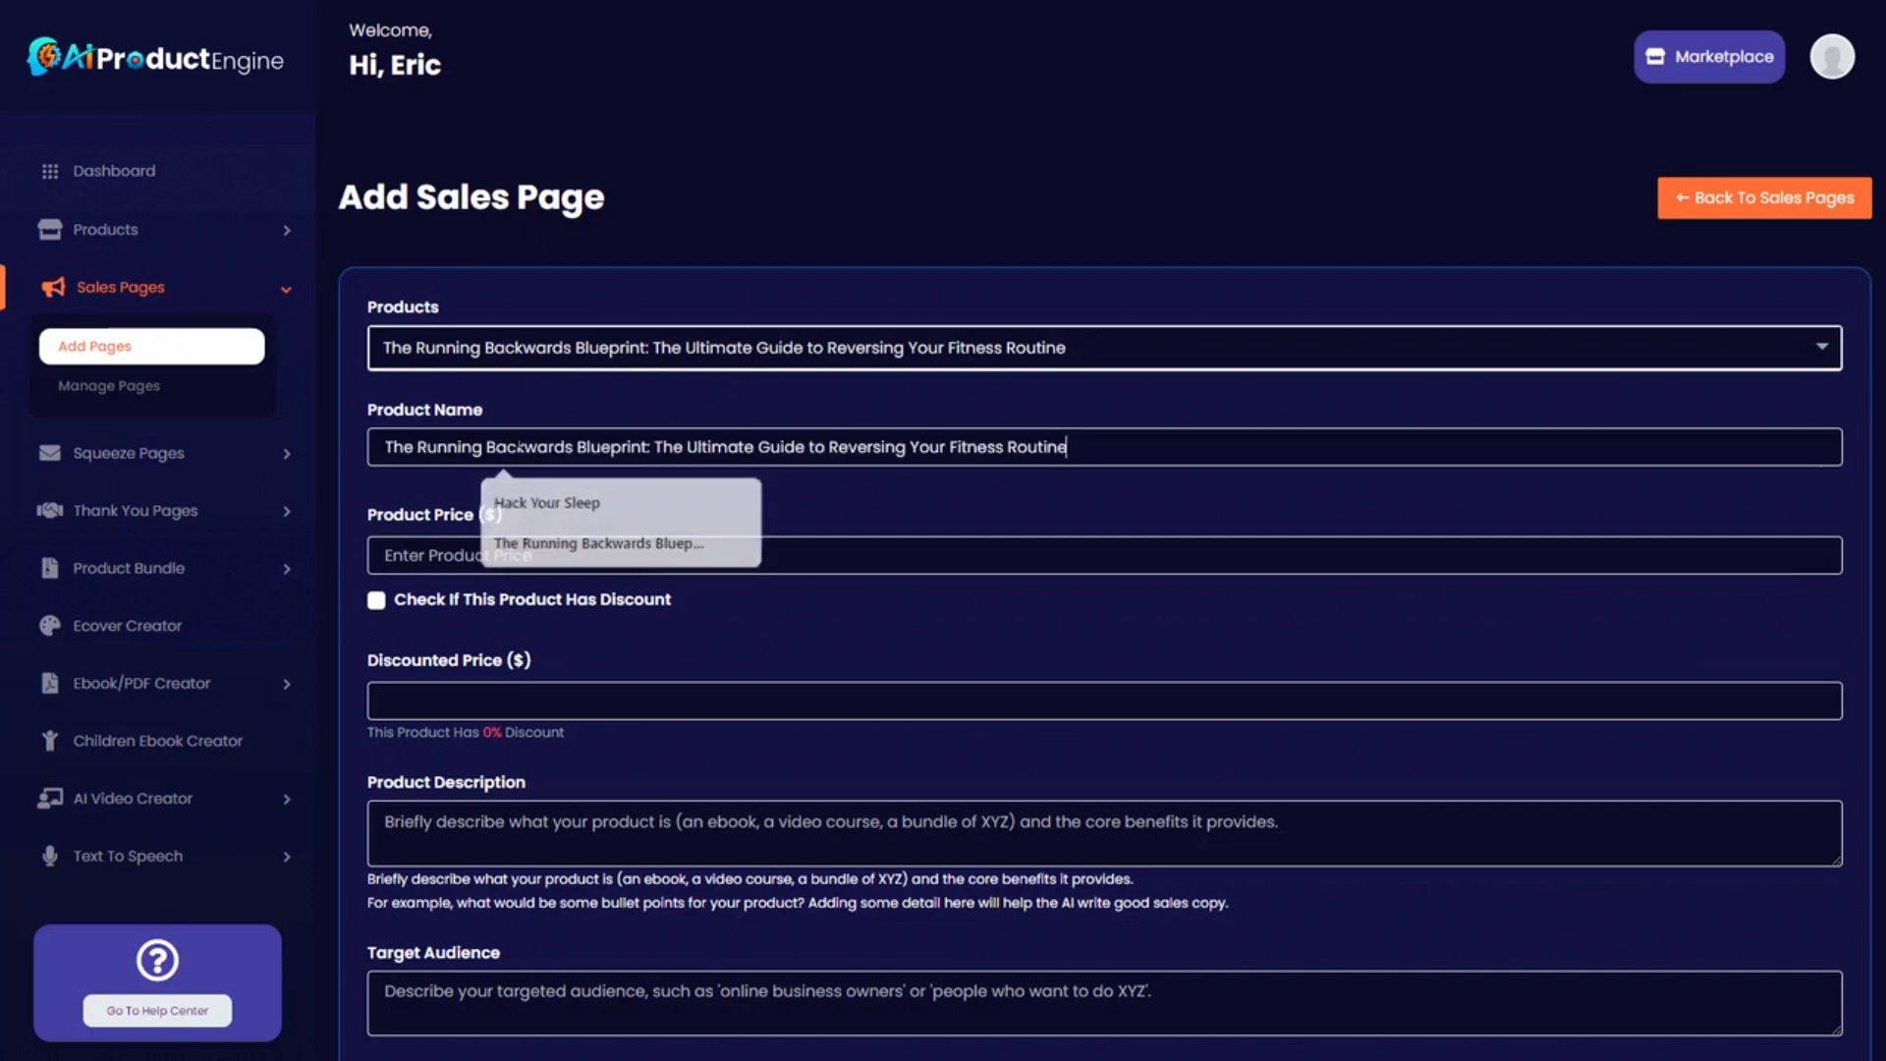
pyautogui.press('Tab')
pyautogui.write('47')
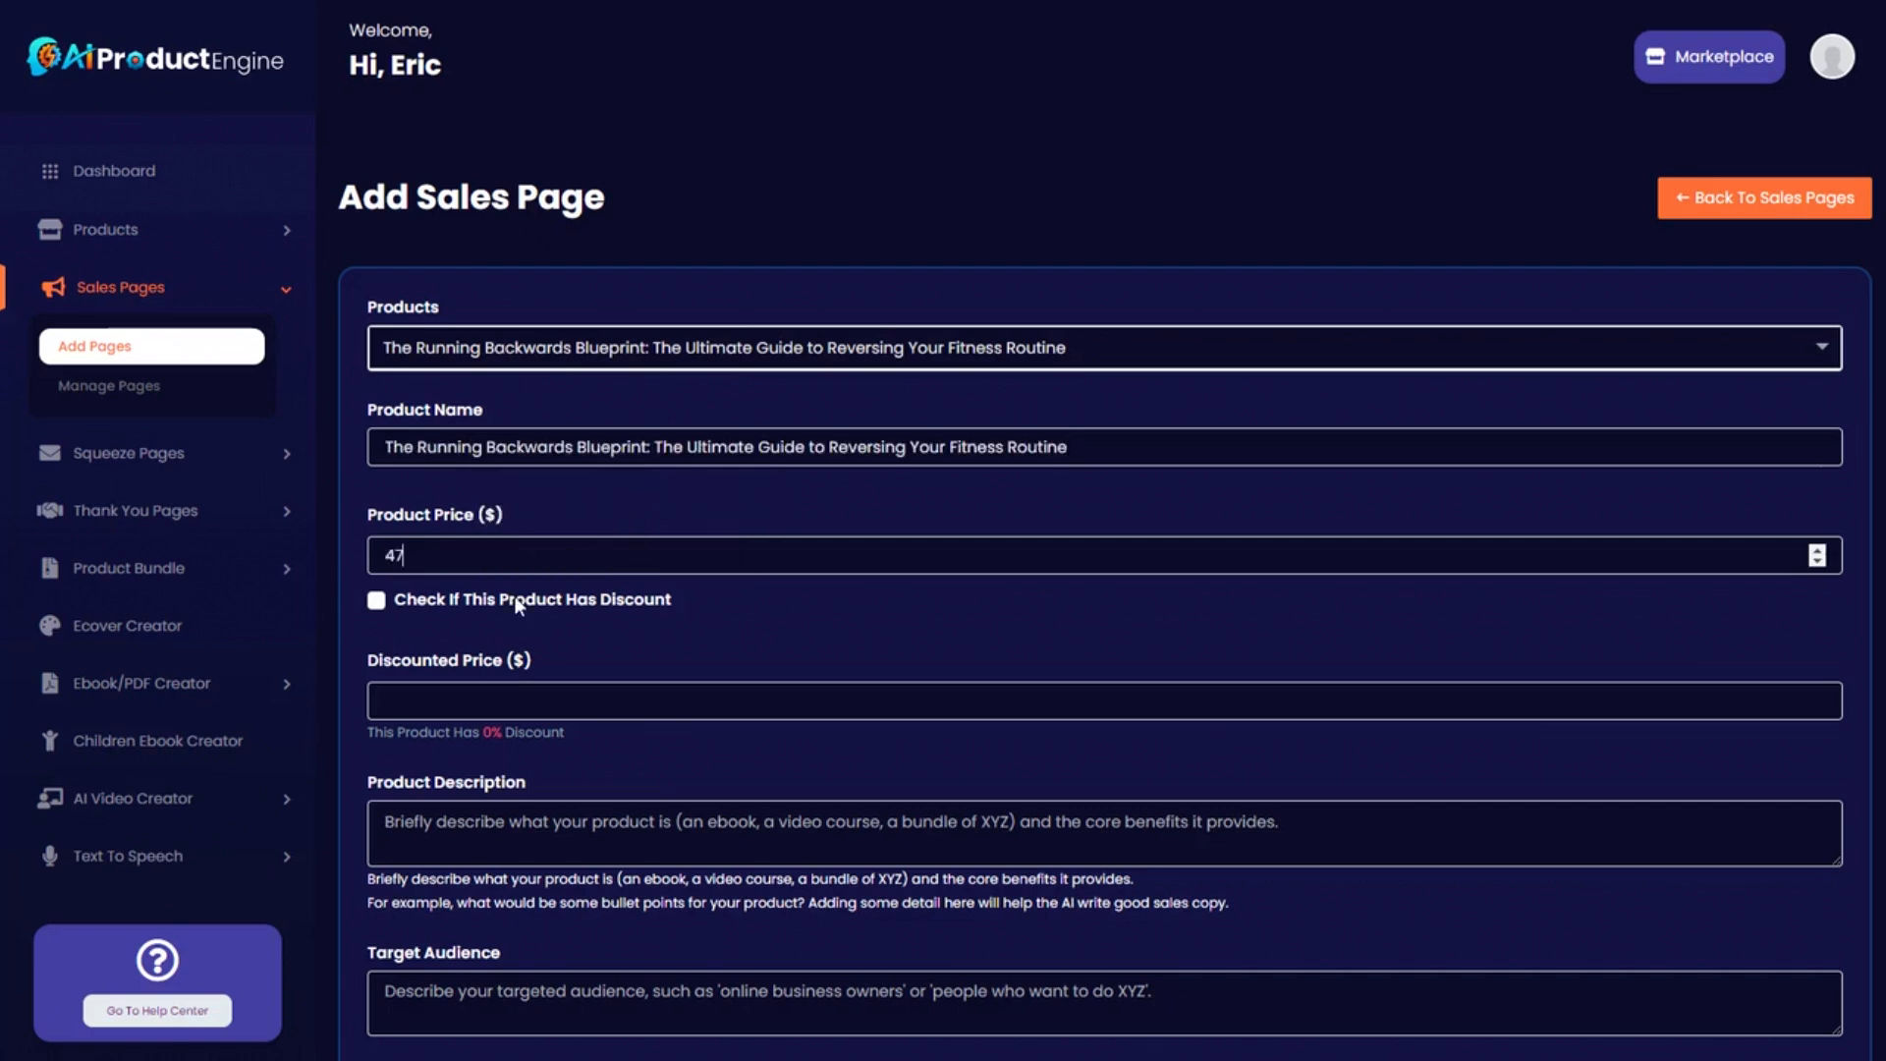
pyautogui.click(377, 600)
pyautogui.click(403, 701)
pyautogui.write('17')
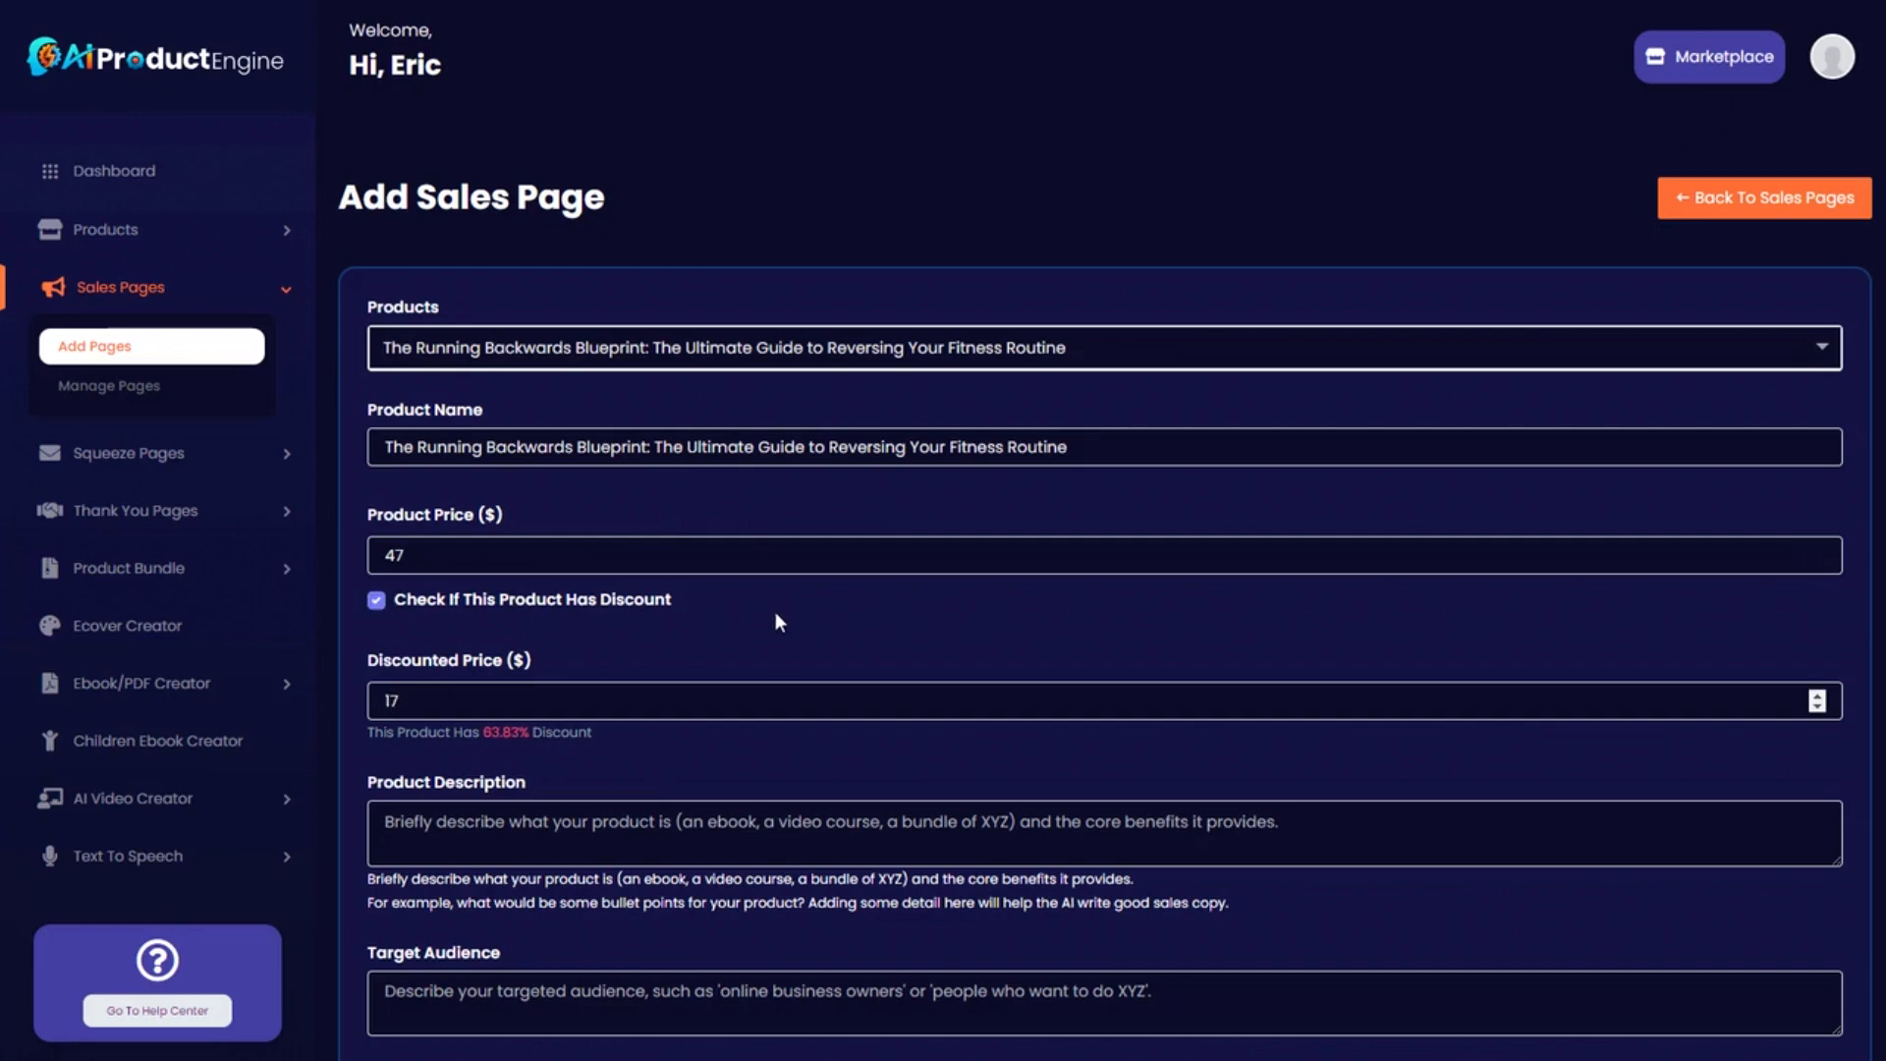
pyautogui.scroll(-2, 776, 616)
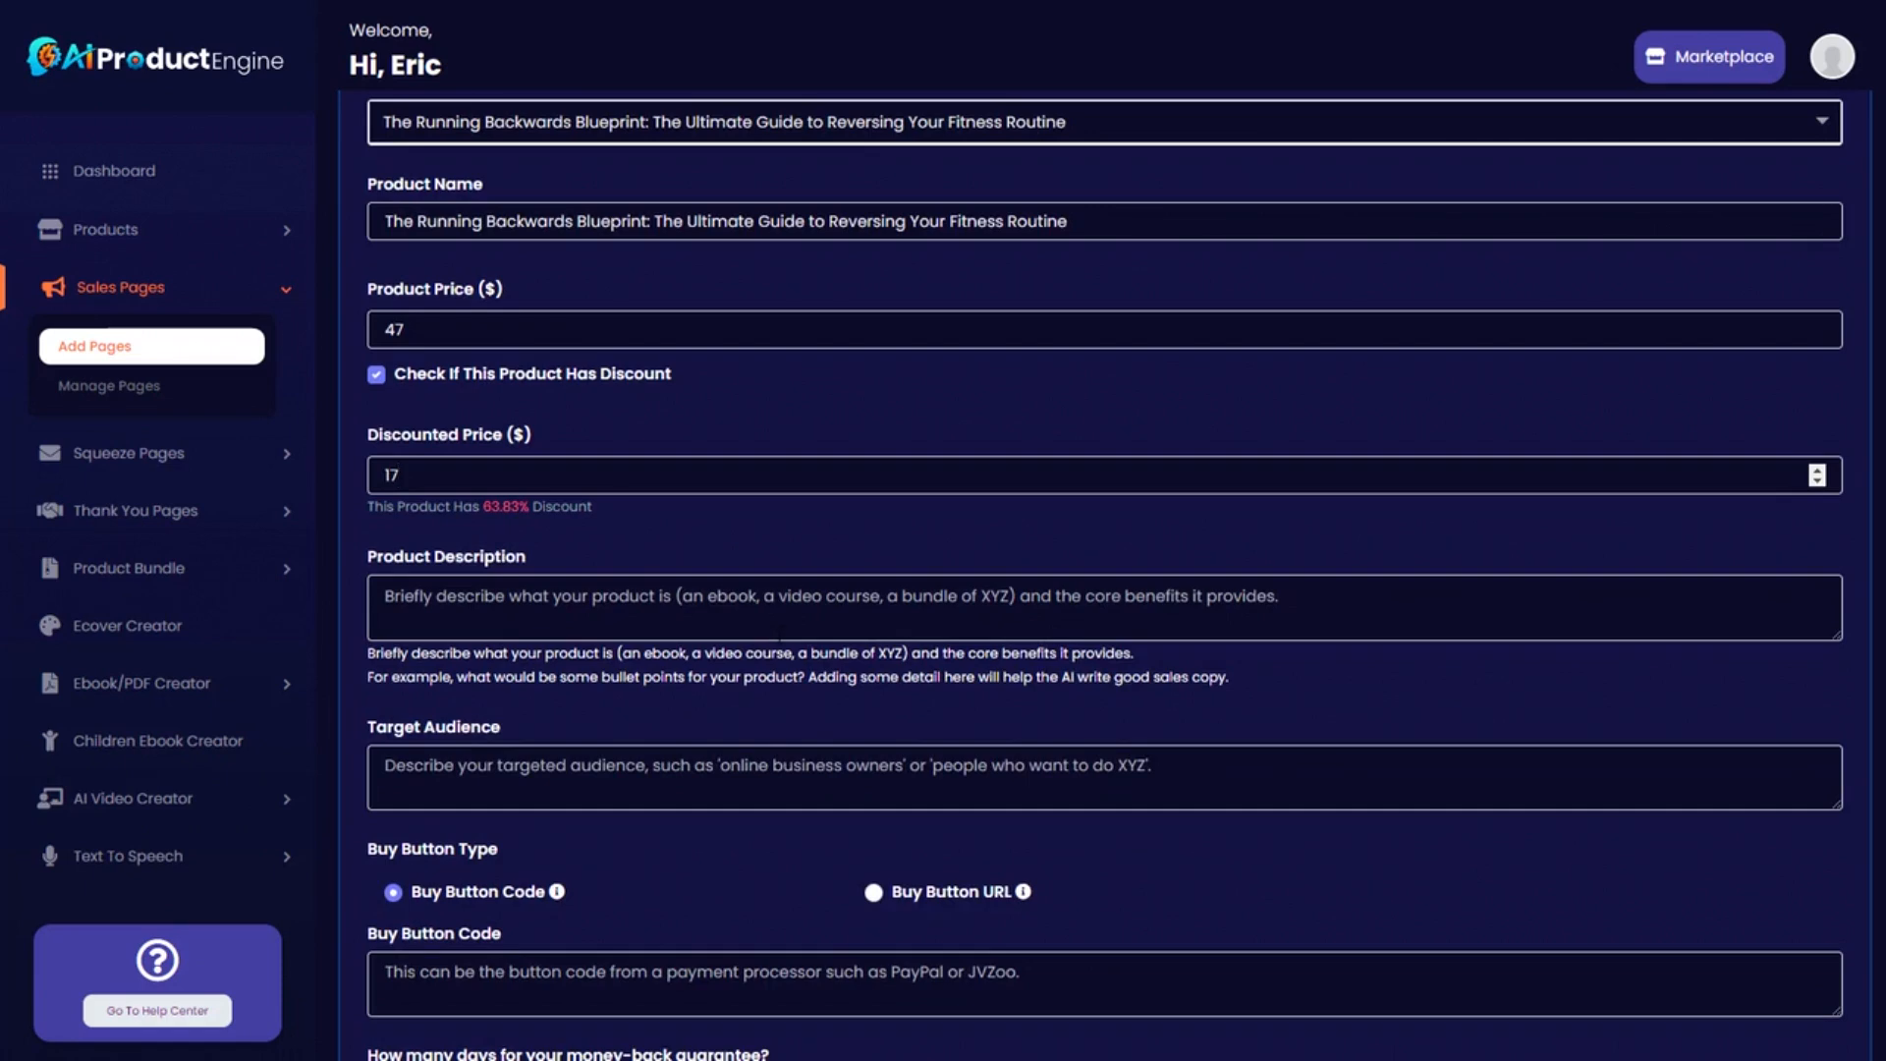
# Paste the backwards-running product description and the runners and fitness enthusiasts target audience.
pyautogui.click(386, 597)
pyautogui.write('an ebook about backwards running, also known as reverse running or retro running. It covers the benefits of backward running, how to do it, strategies, training, and more.')
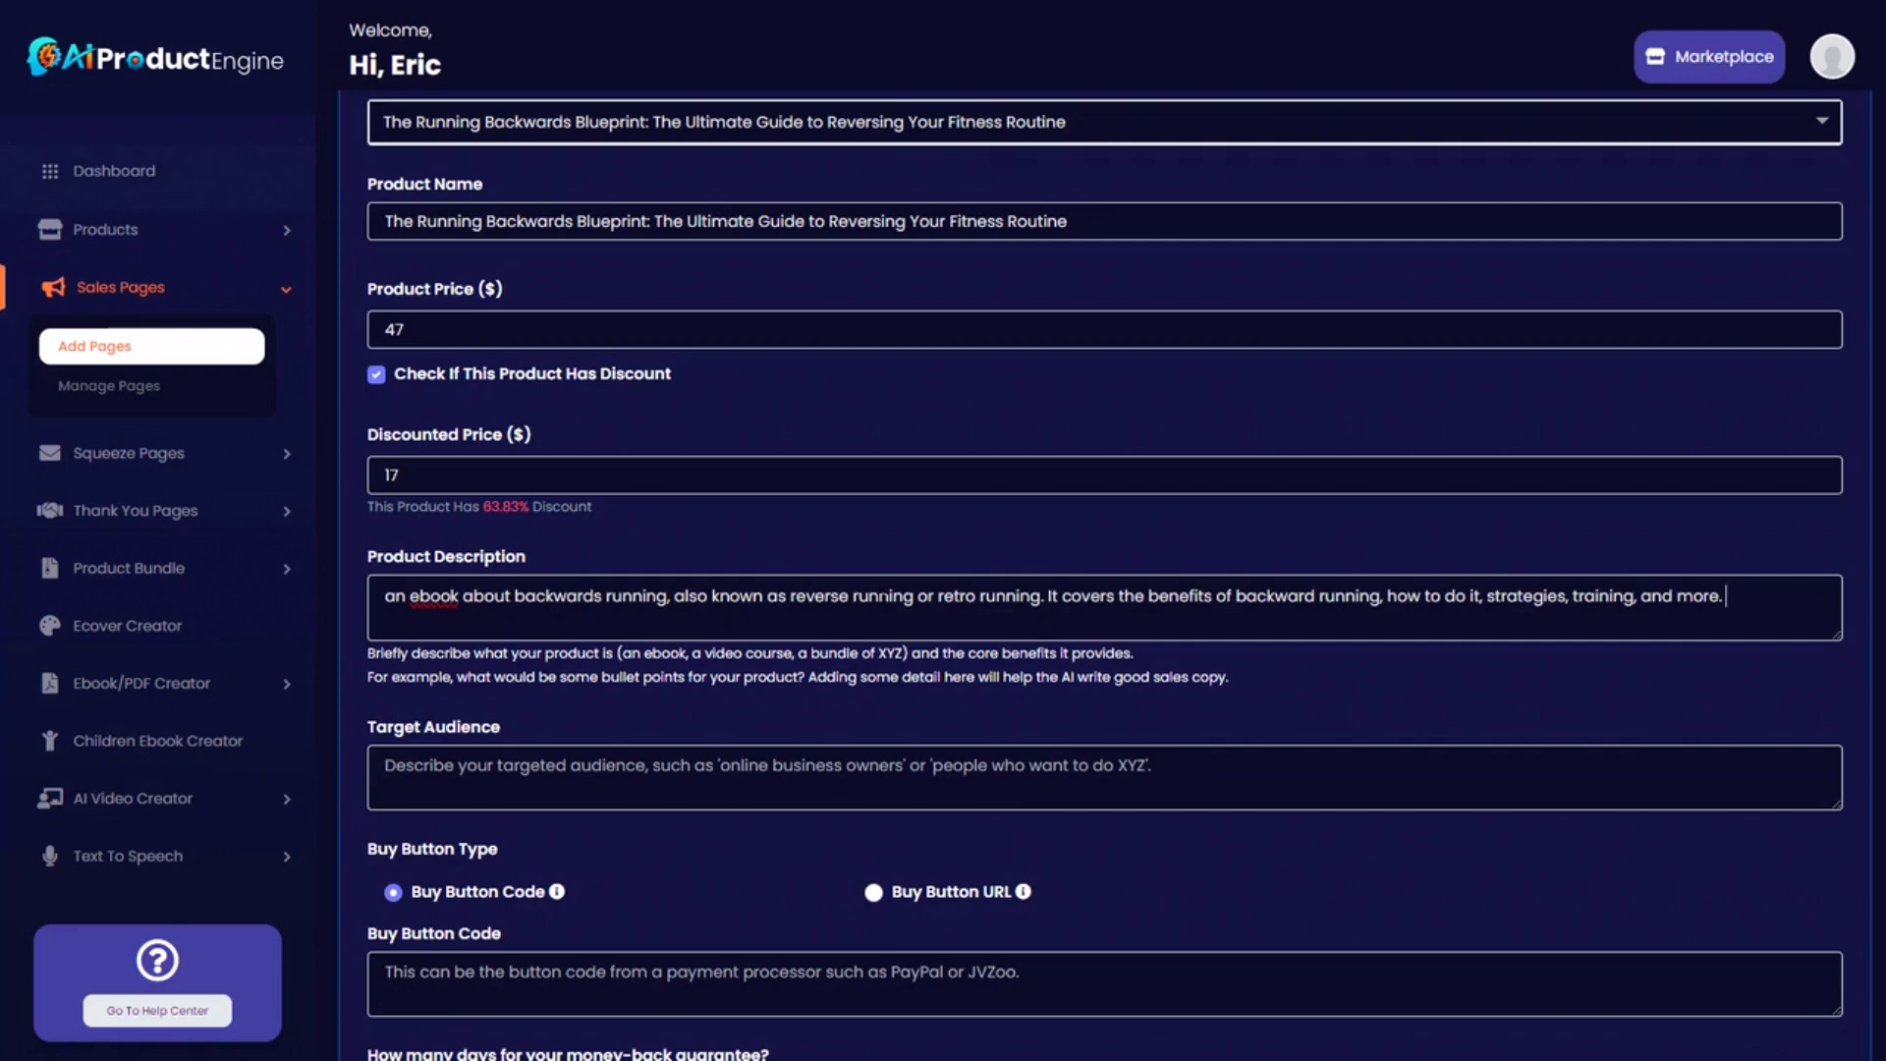
pyautogui.scroll(-1, 627, 637)
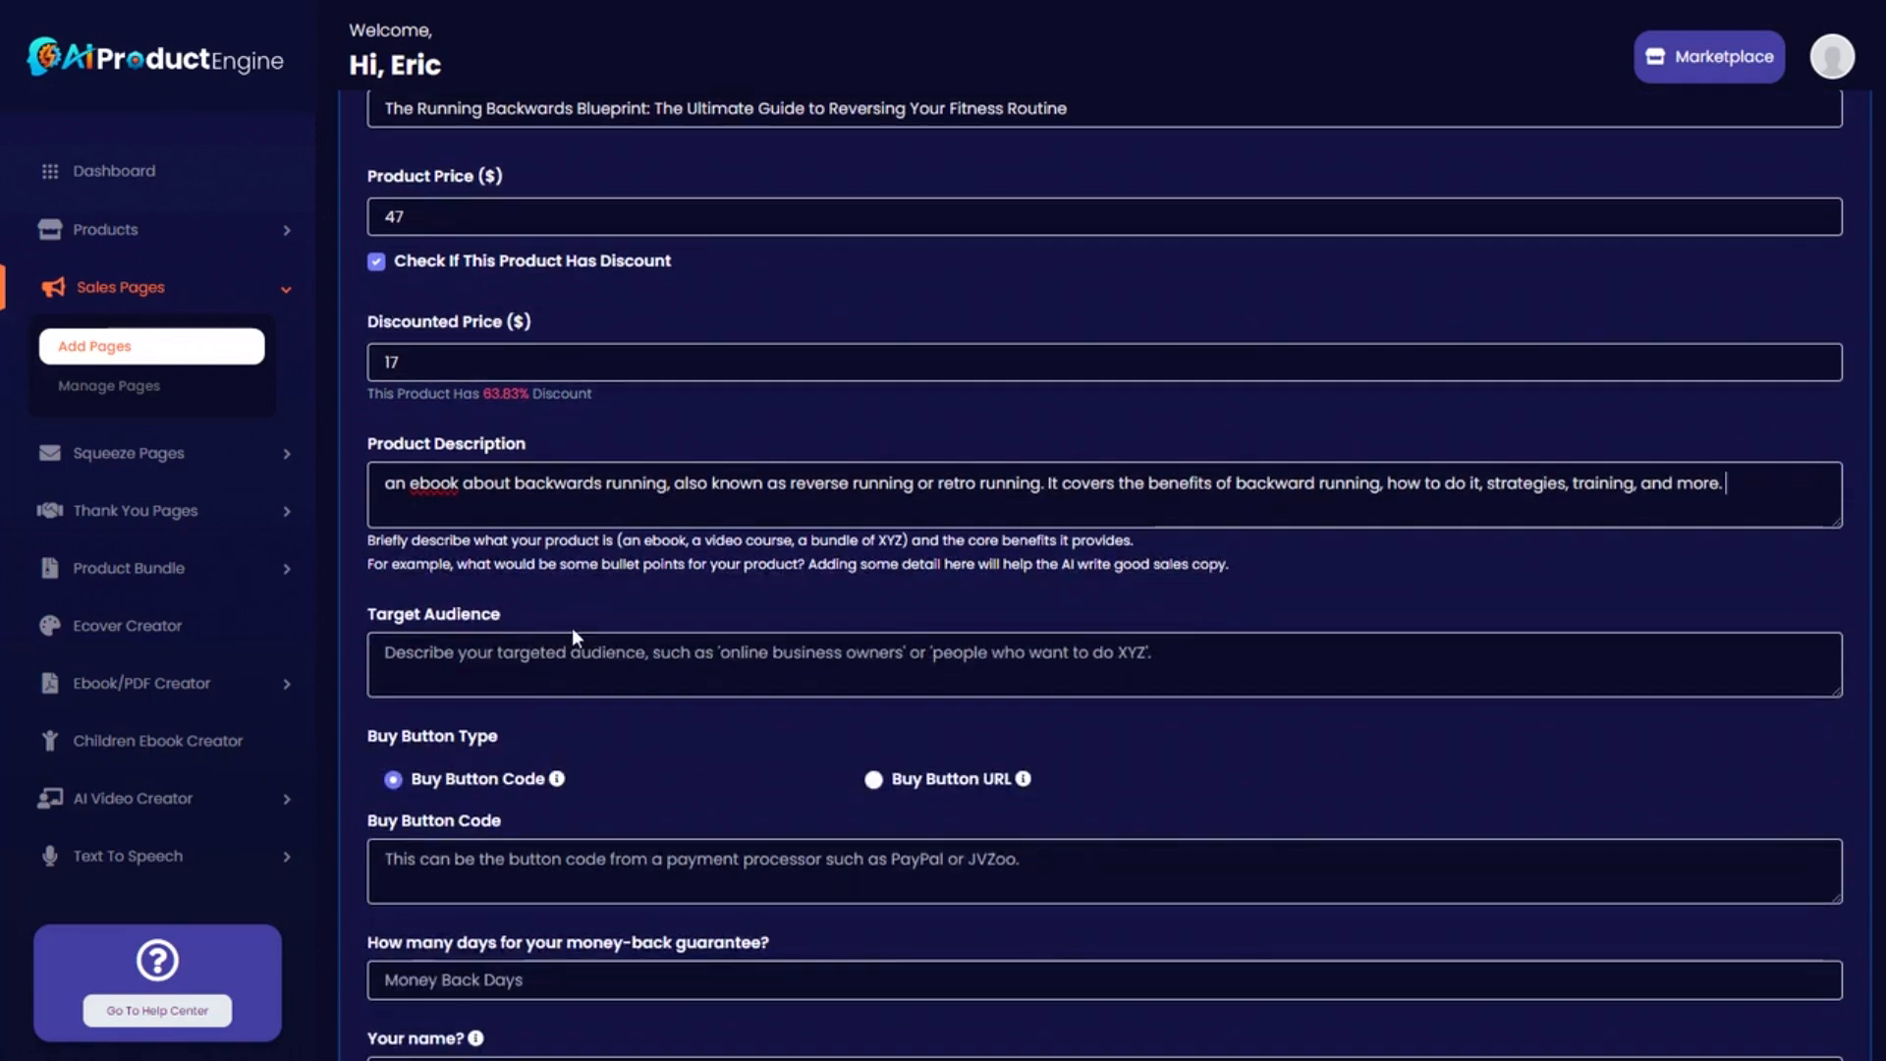
pyautogui.write('runners, athletes, and casual fitness enthusiasts who are interested in backward running.')
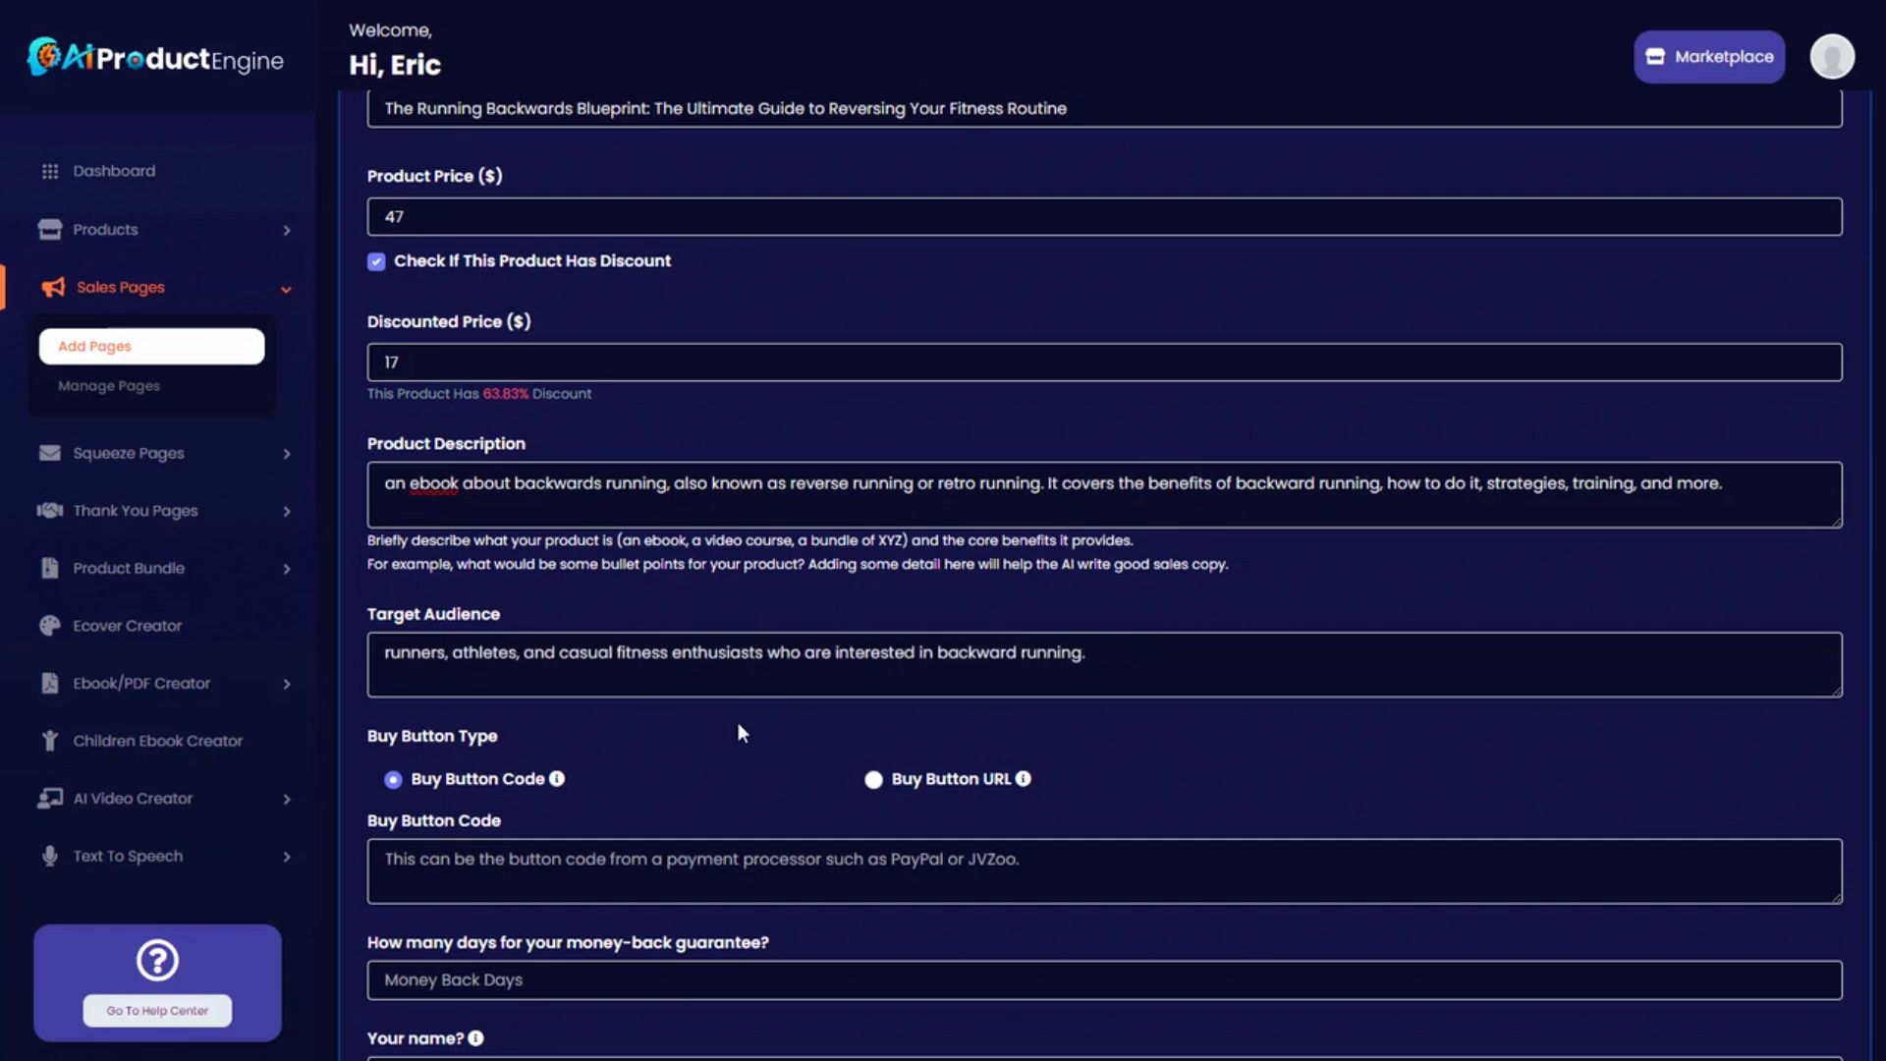
pyautogui.scroll(-2, 715, 751)
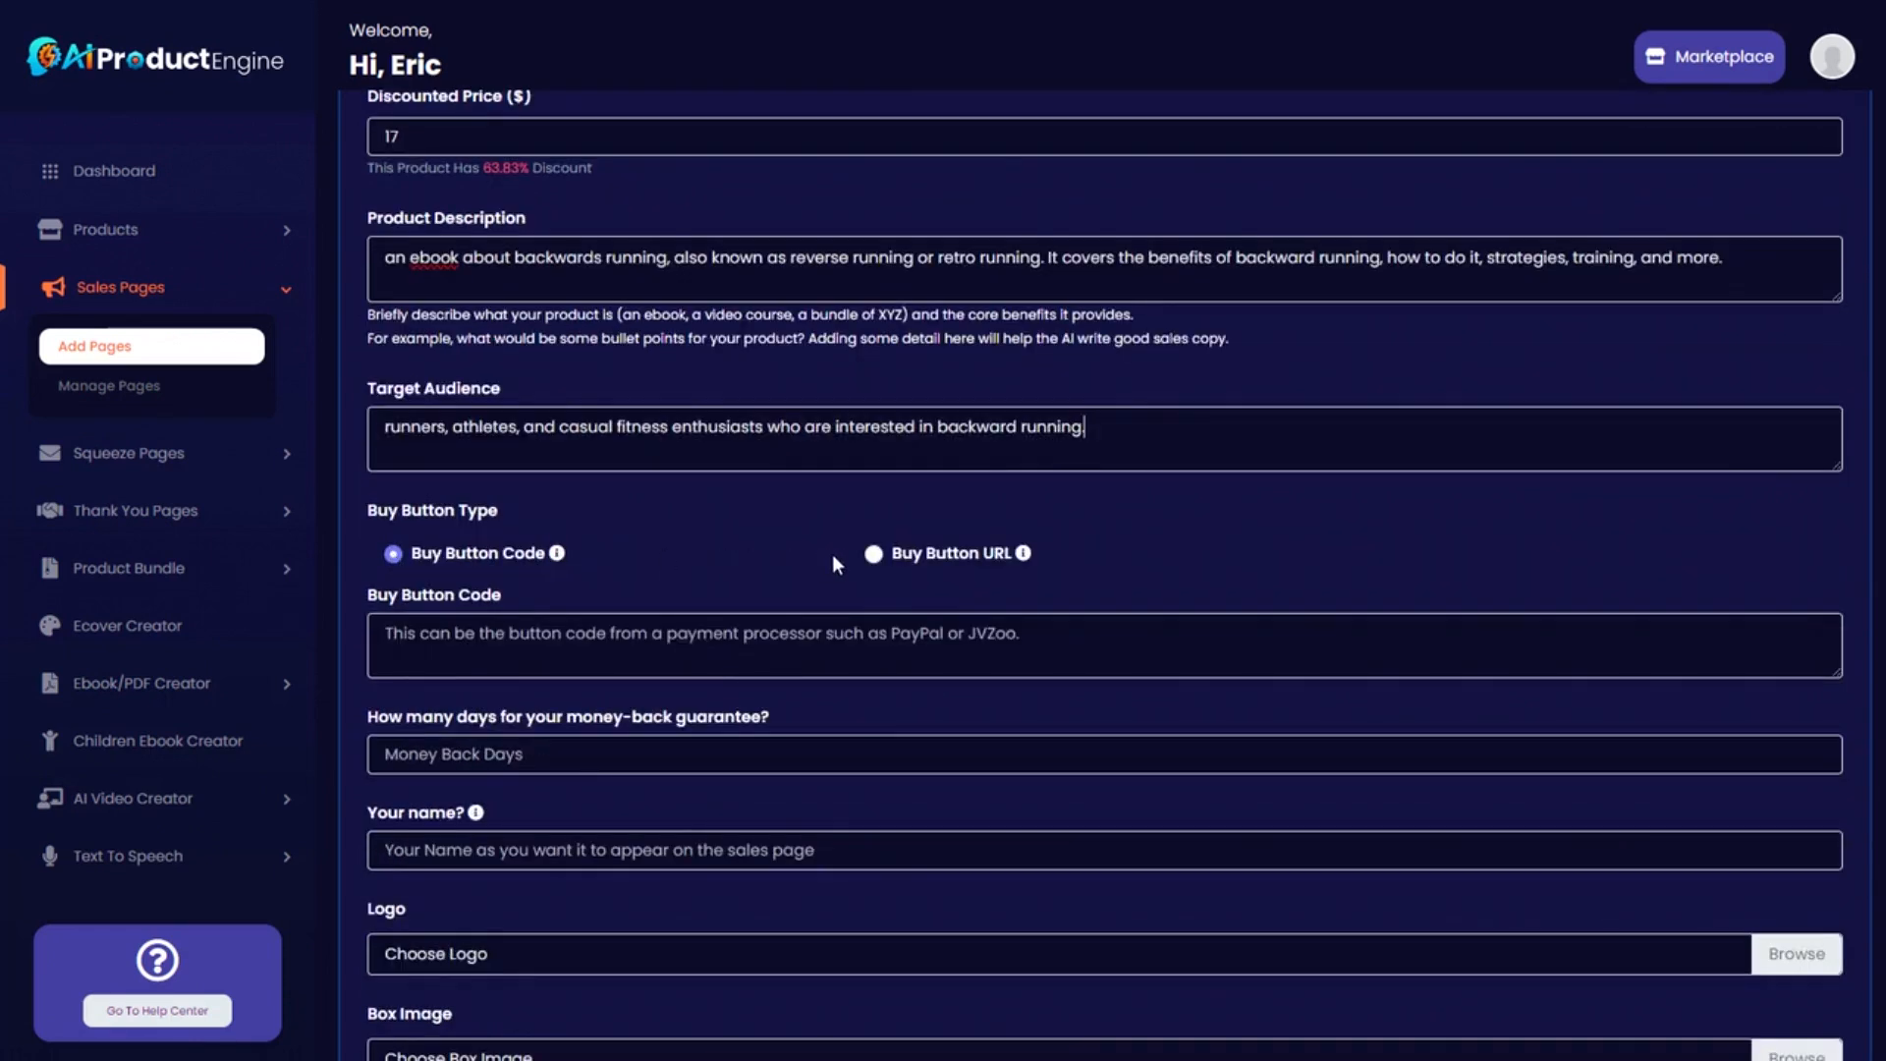
# Keep Buy Button Code as the button type after trying Buy Button URL, then go to JVZoo.
pyautogui.click(874, 554)
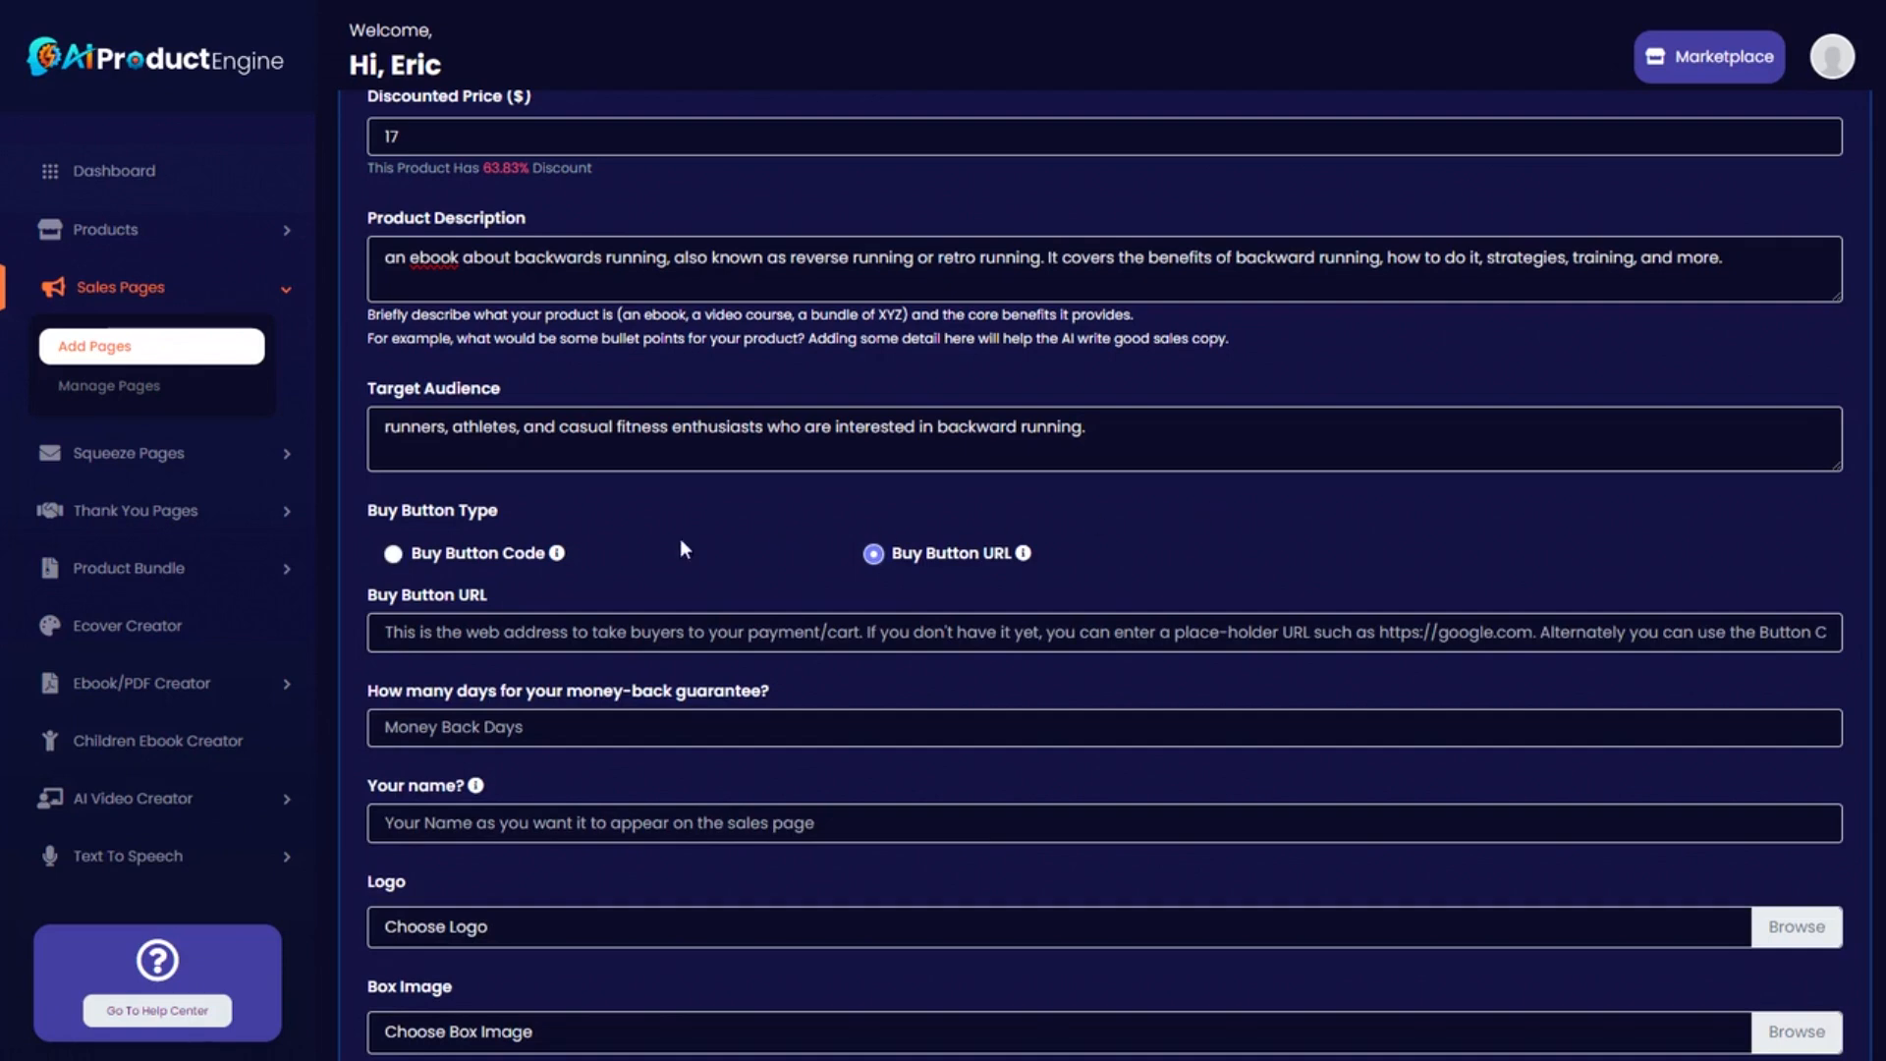
pyautogui.moveTo(498, 552)
pyautogui.click(392, 554)
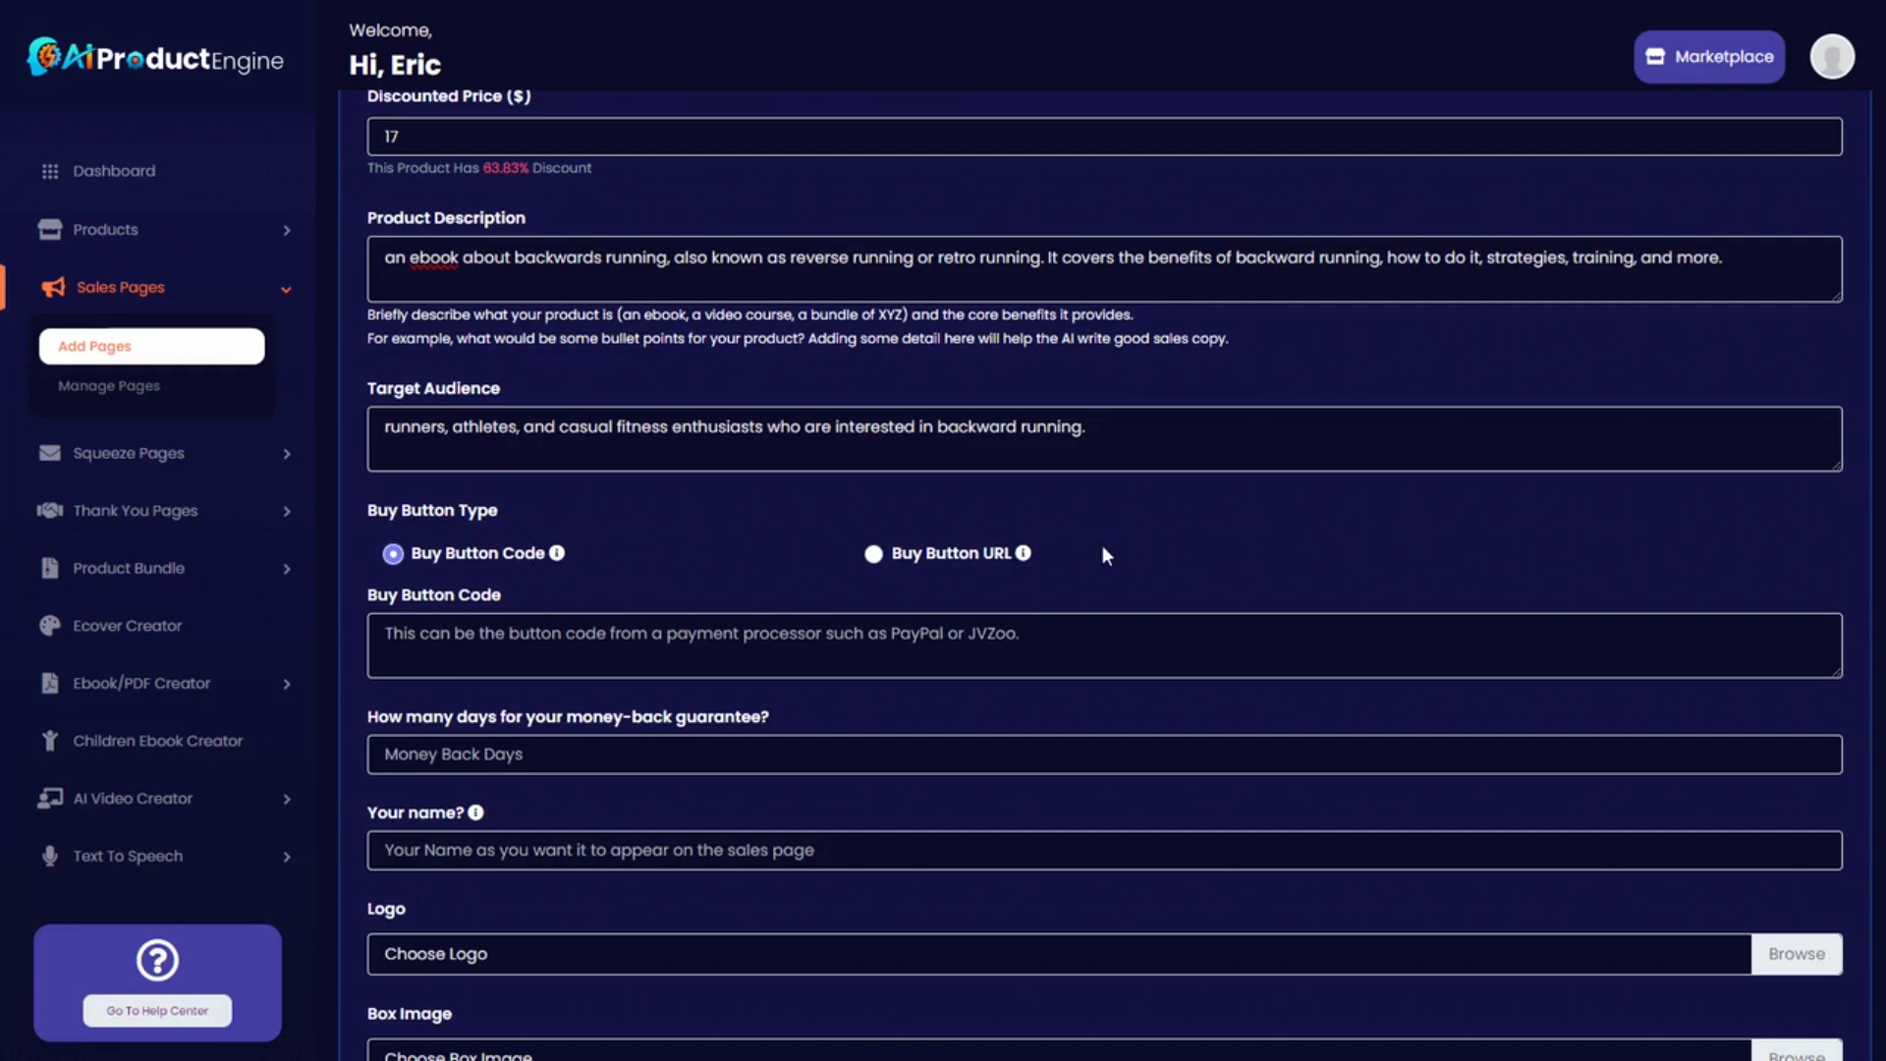
pyautogui.scroll(-1, 1107, 556)
pyautogui.scroll(-1, 905, 509)
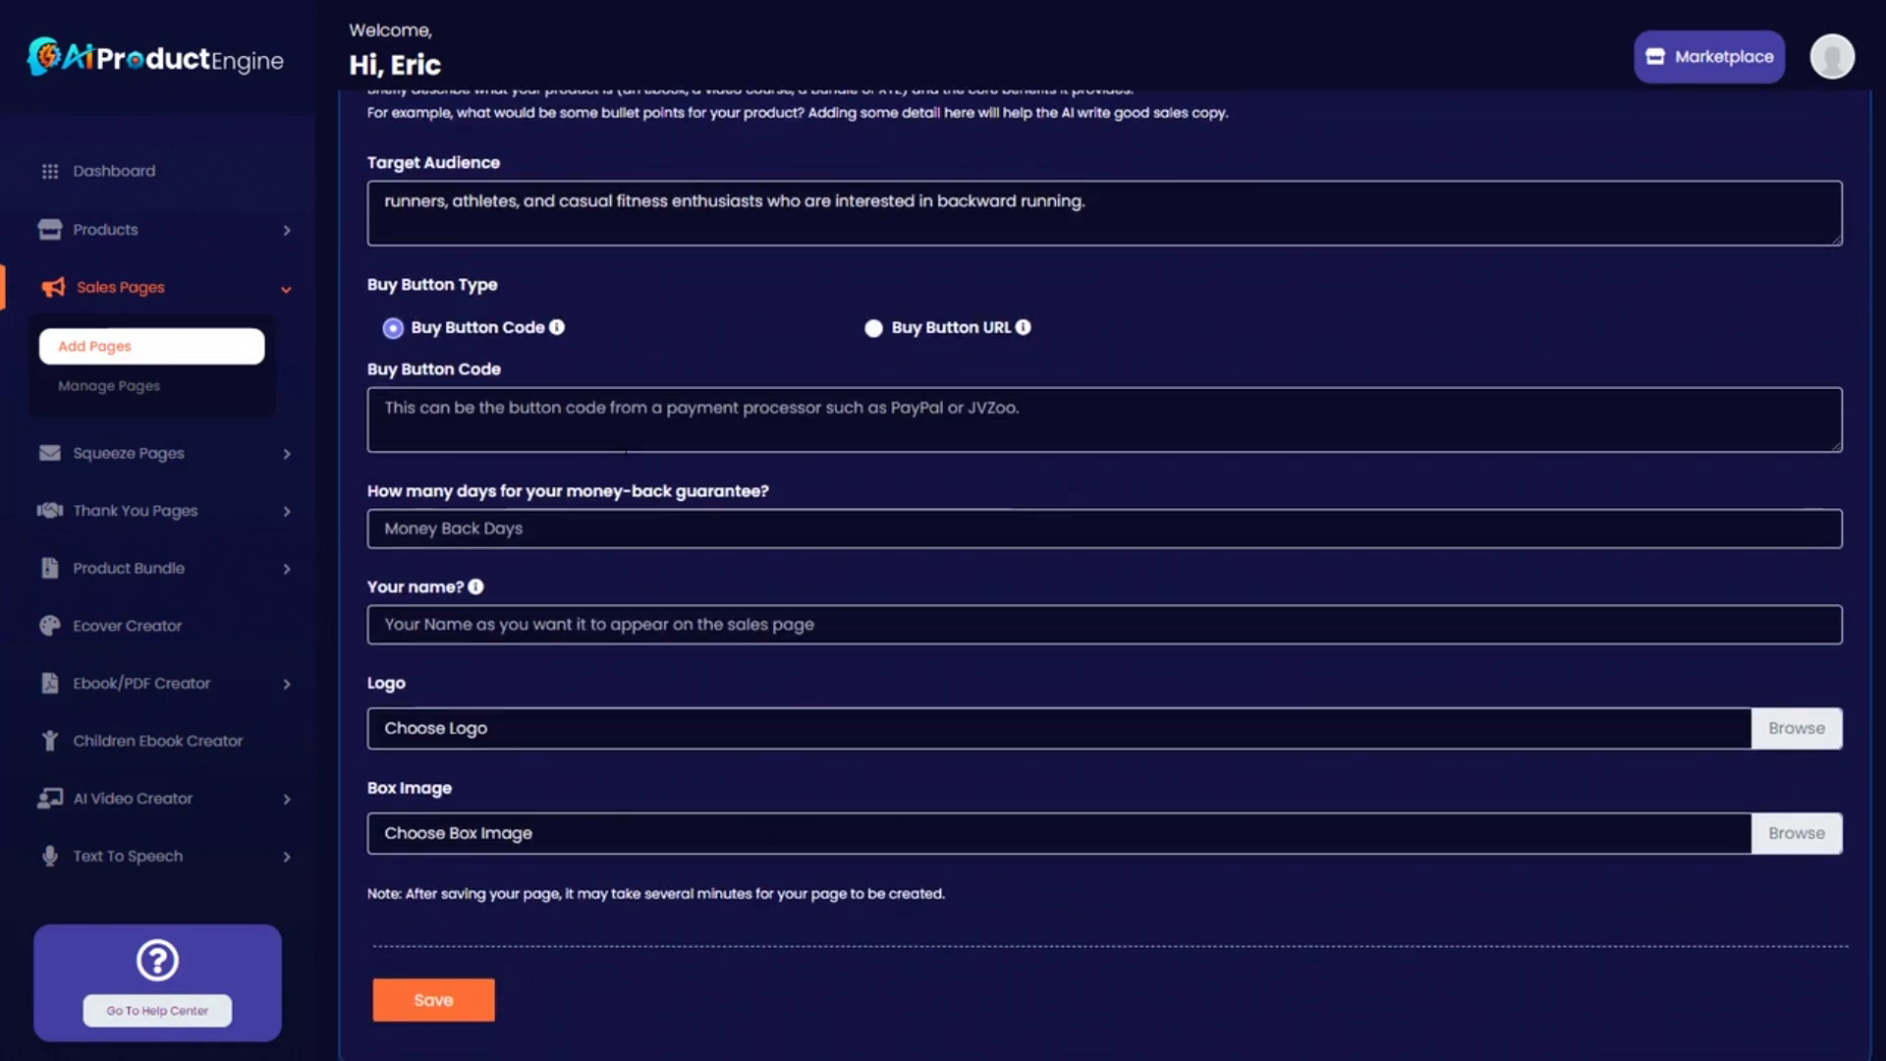
pyautogui.click(1141, 1)
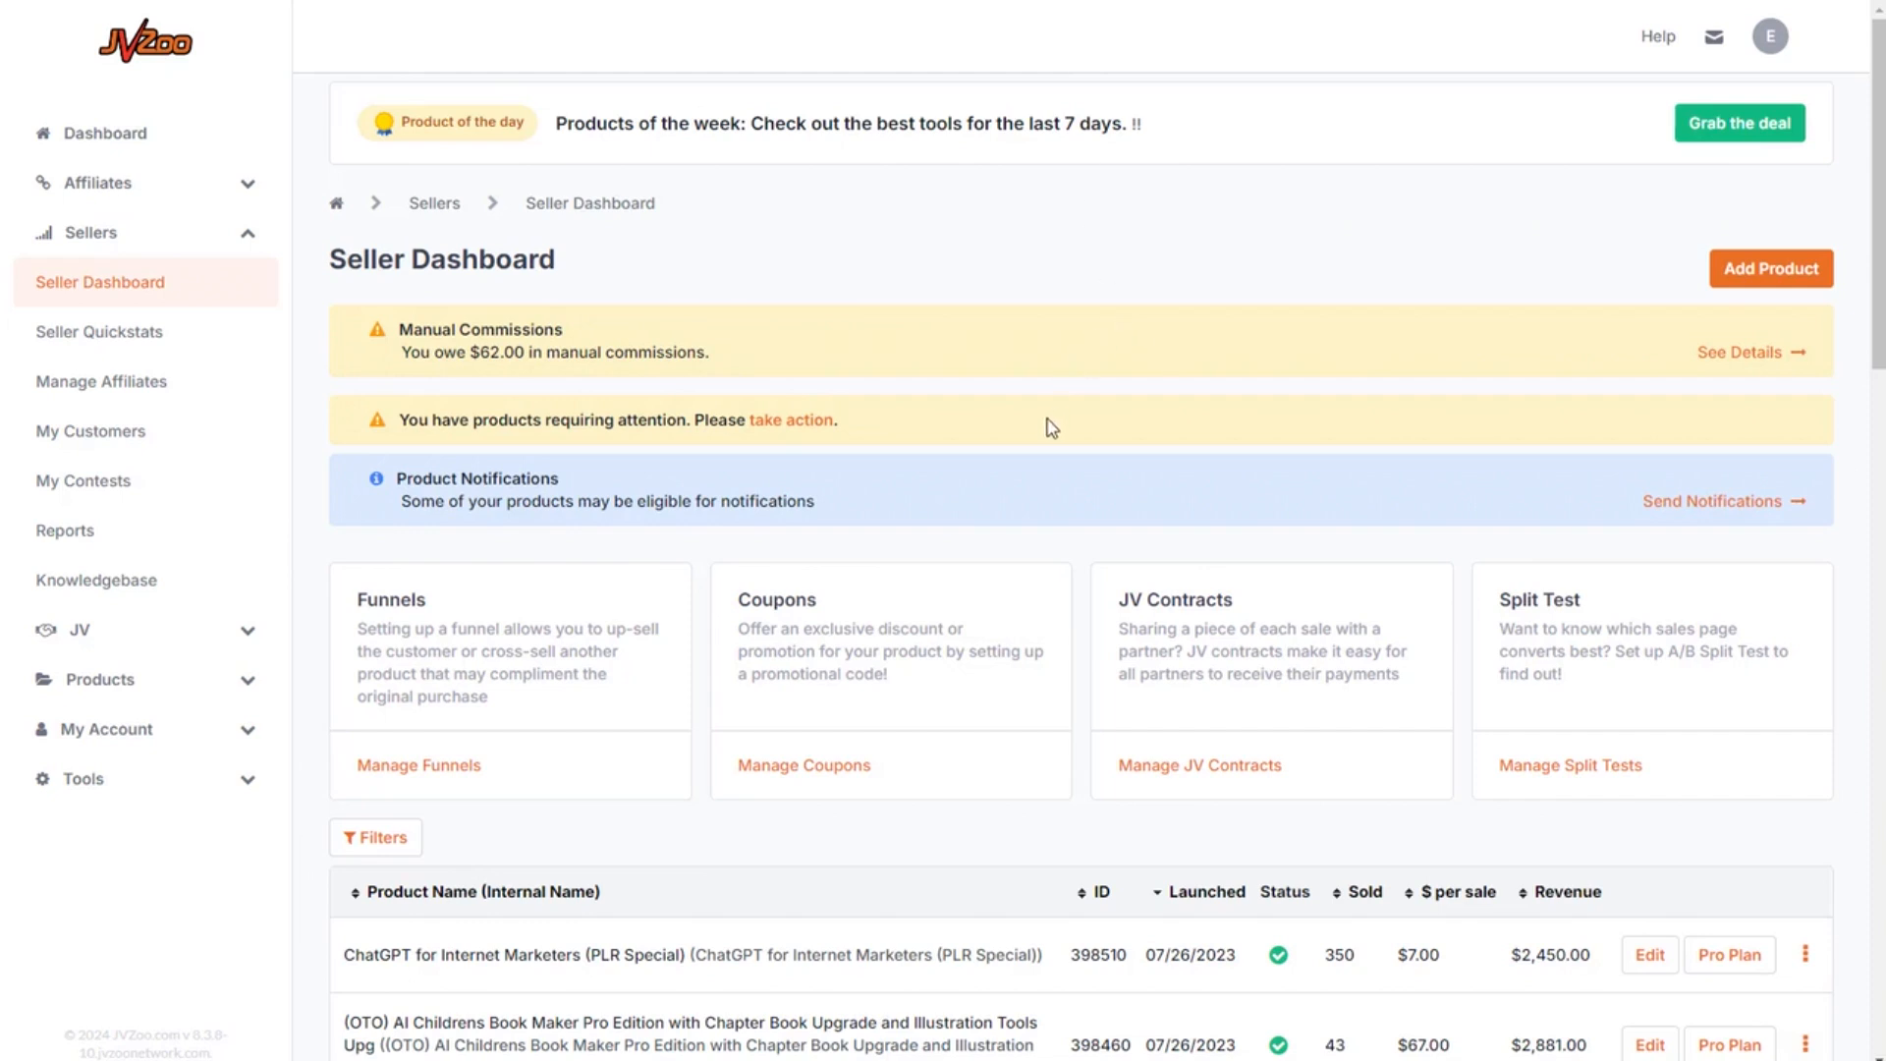
# Open Buy Buttons for ChatGPT for Internet Marketers and copy Button #2's HTML code.
pyautogui.scroll(-1, 1044, 421)
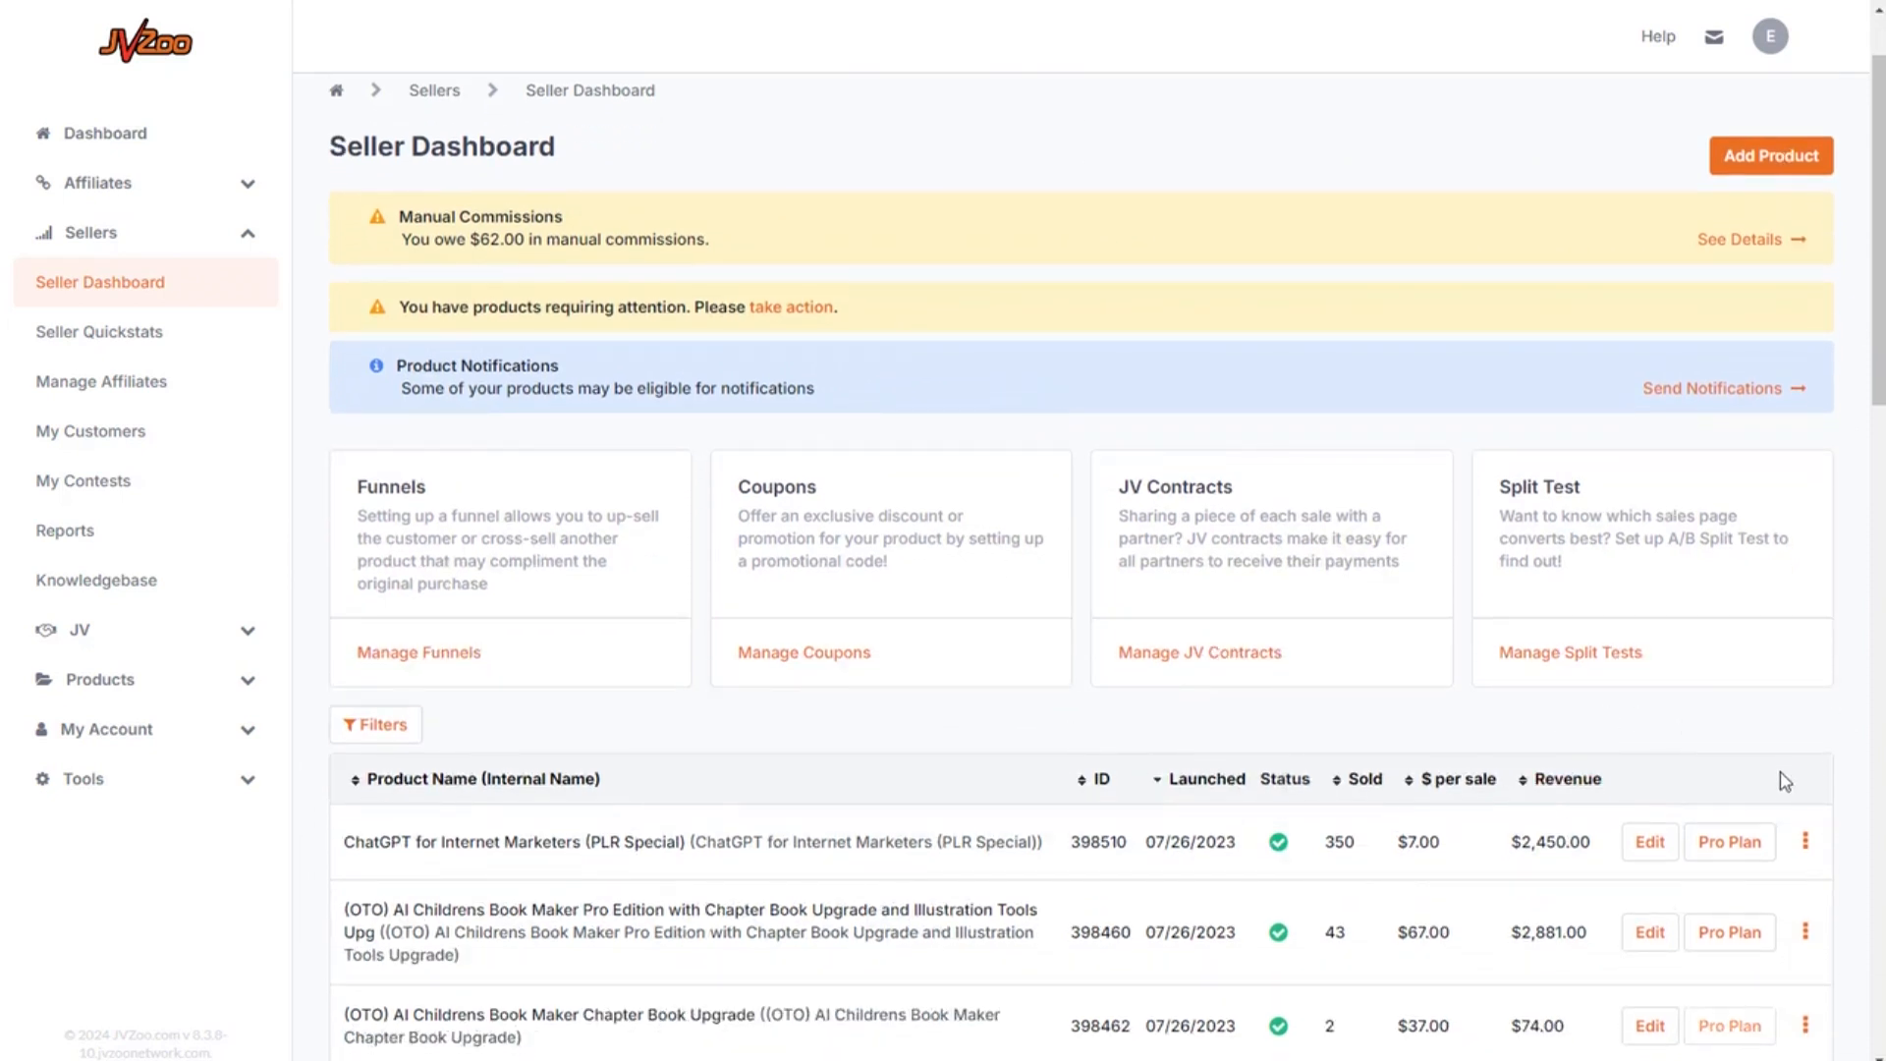
pyautogui.scroll(-1, 1793, 791)
pyautogui.click(1808, 728)
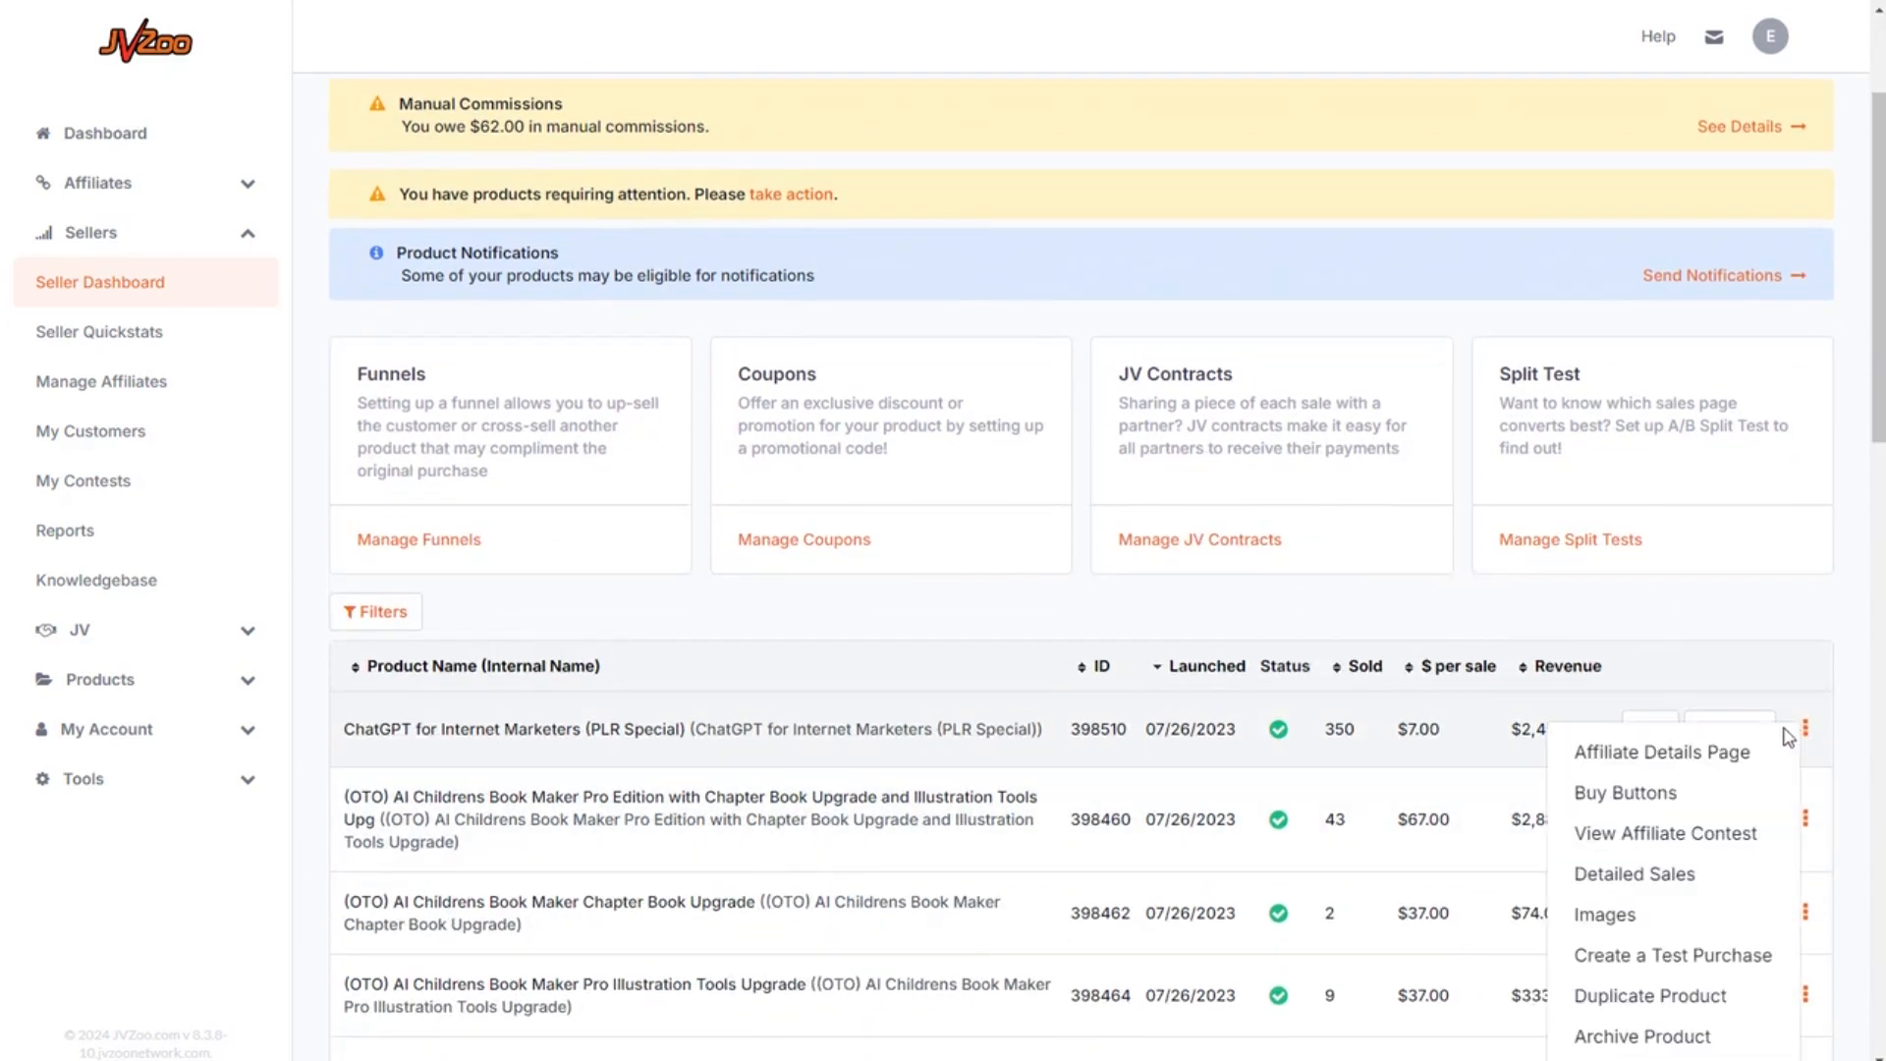
pyautogui.click(1647, 793)
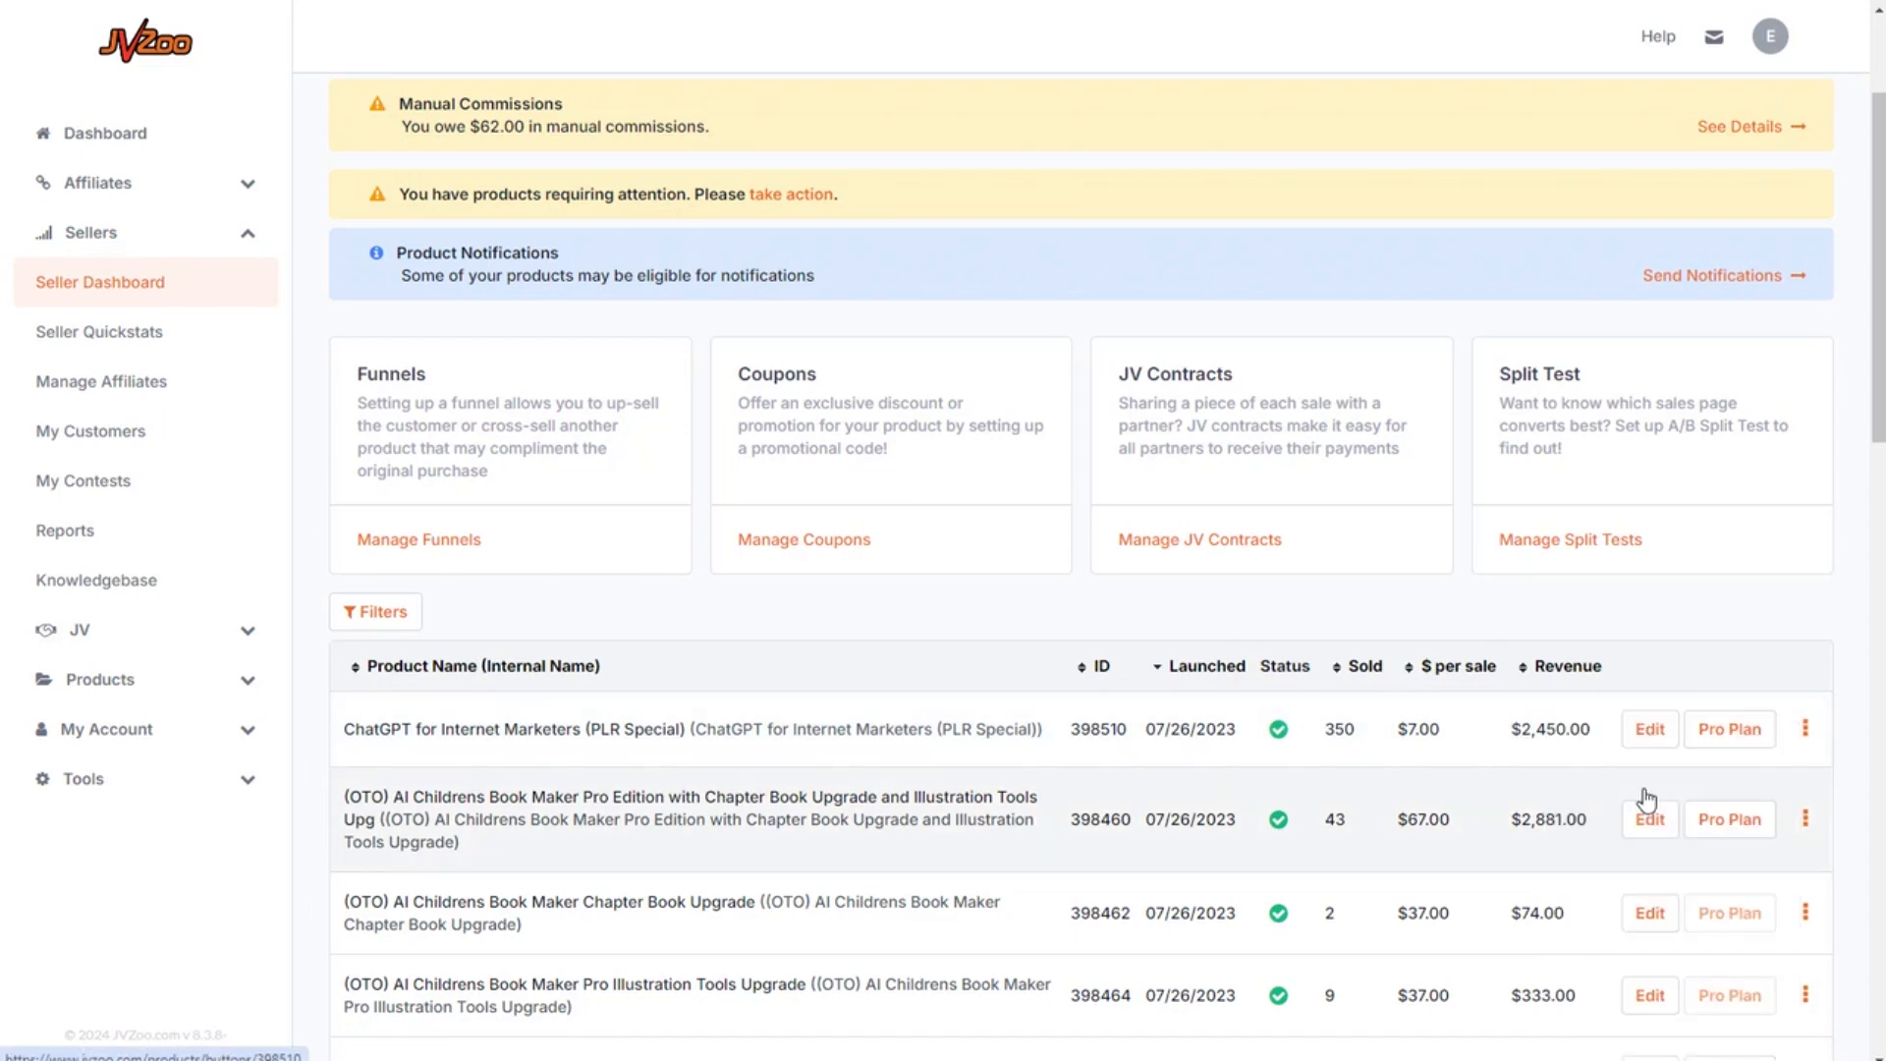
pyautogui.click(602, 274)
pyautogui.click(596, 336)
pyautogui.scroll(-3, 664, 609)
pyautogui.scroll(-6, 663, 605)
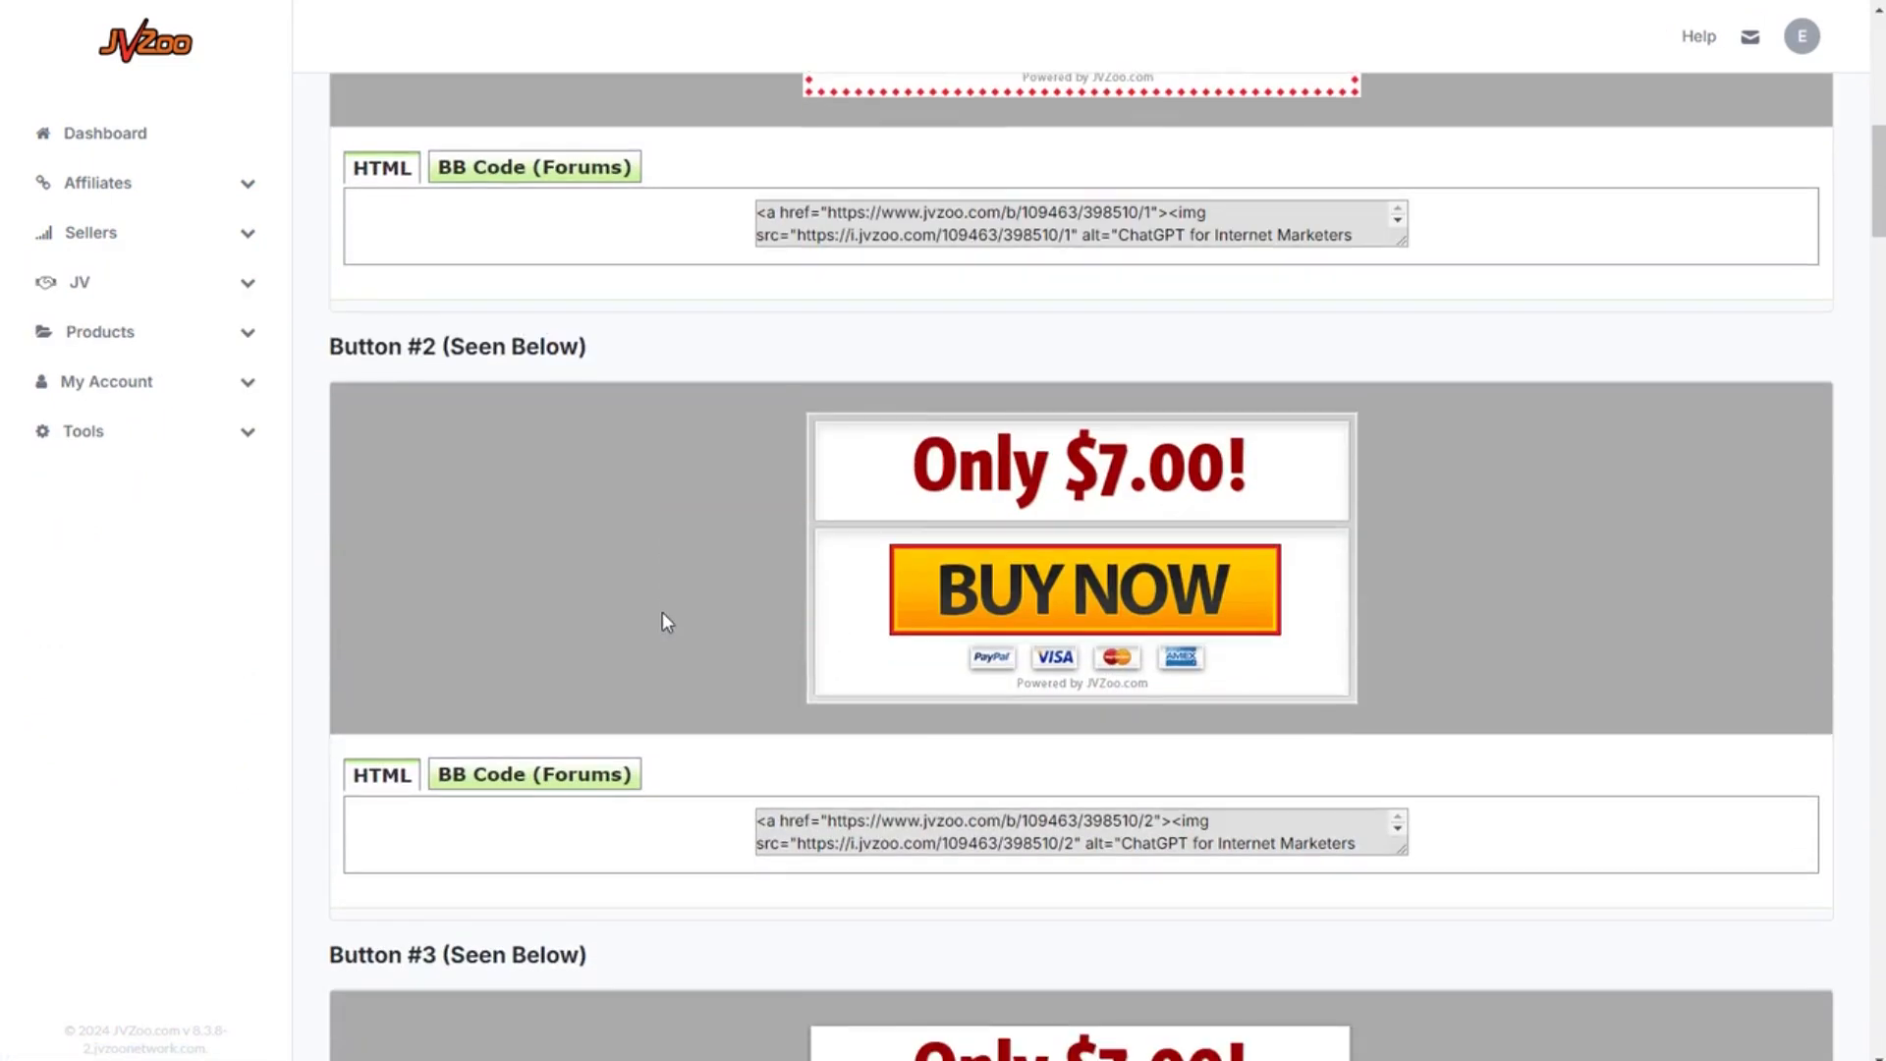
pyautogui.scroll(-1, 699, 638)
pyautogui.click(826, 714)
pyautogui.moveTo(758, 707); pyautogui.dragTo(1374, 777)
pyautogui.hotkey('ctrl', 'c')
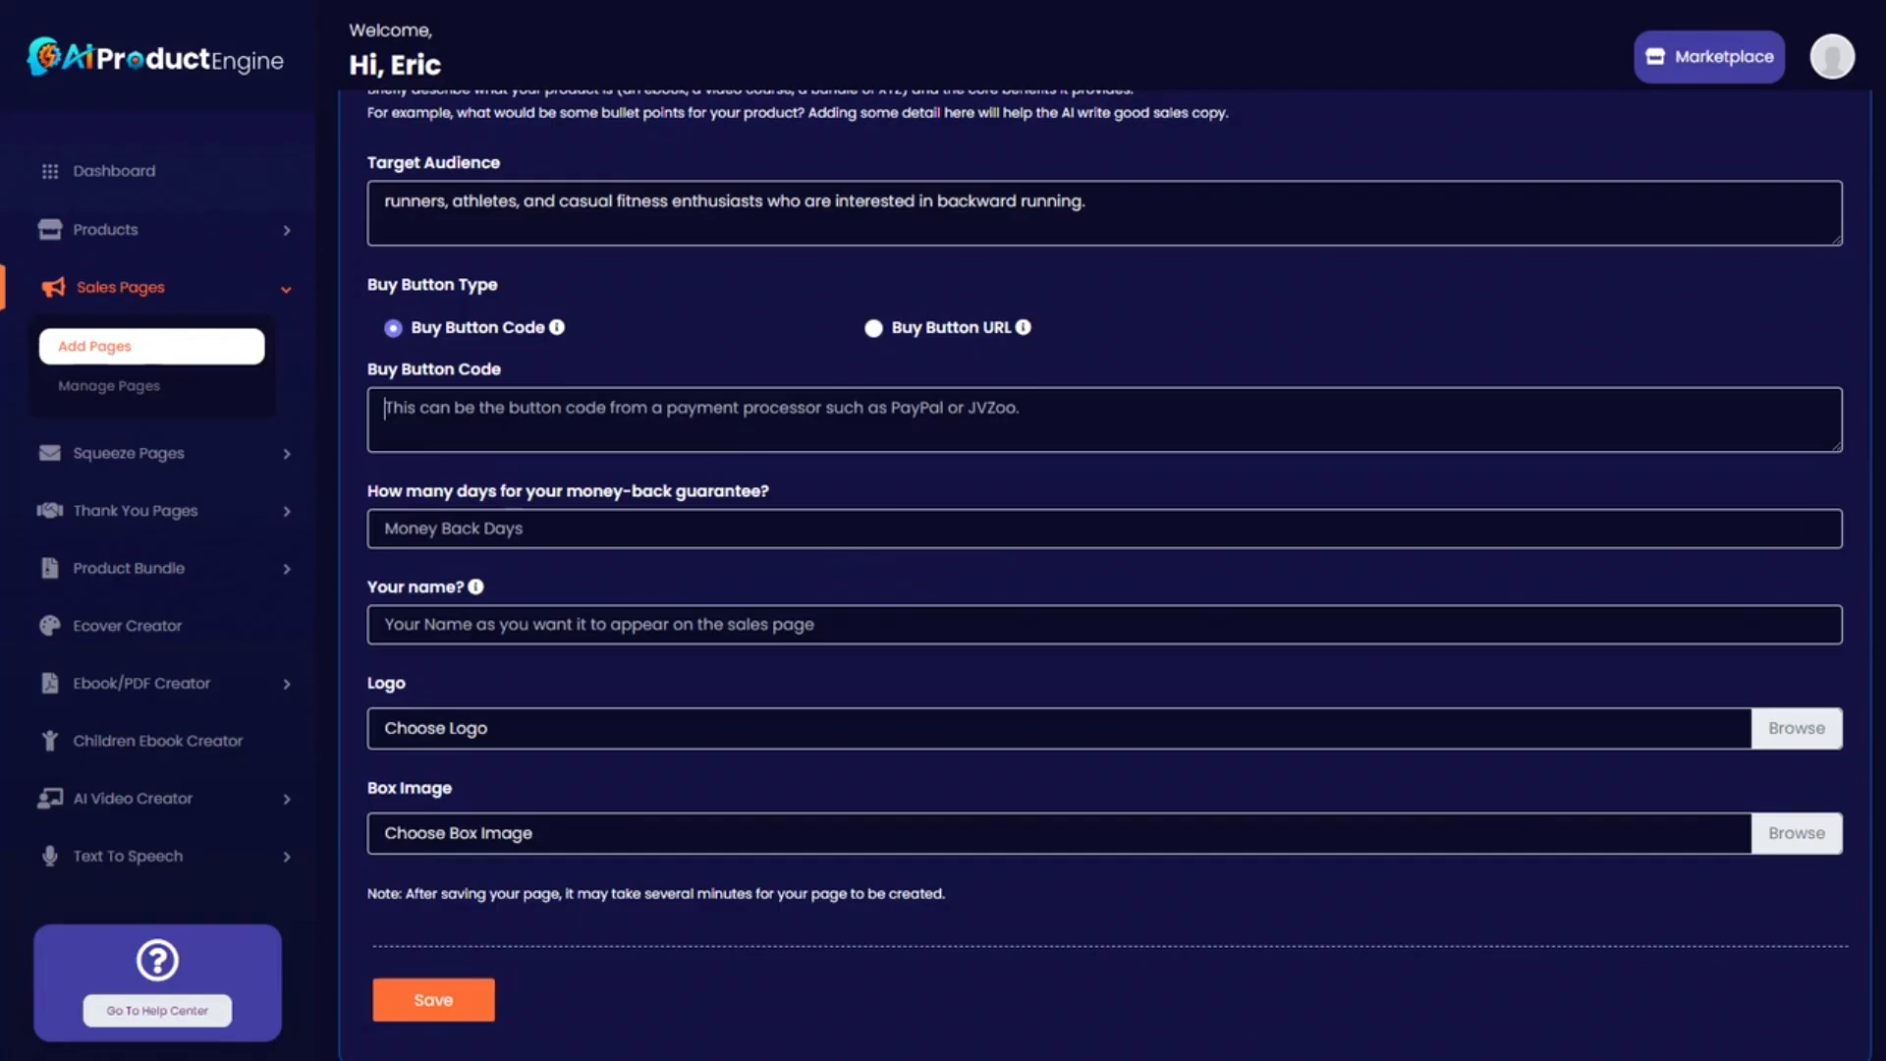
# Paste the JVZoo button code, set 30 money-back days and enter the seller's name.
pyautogui.click(506, 423)
pyautogui.hotkey('ctrl', 'v')
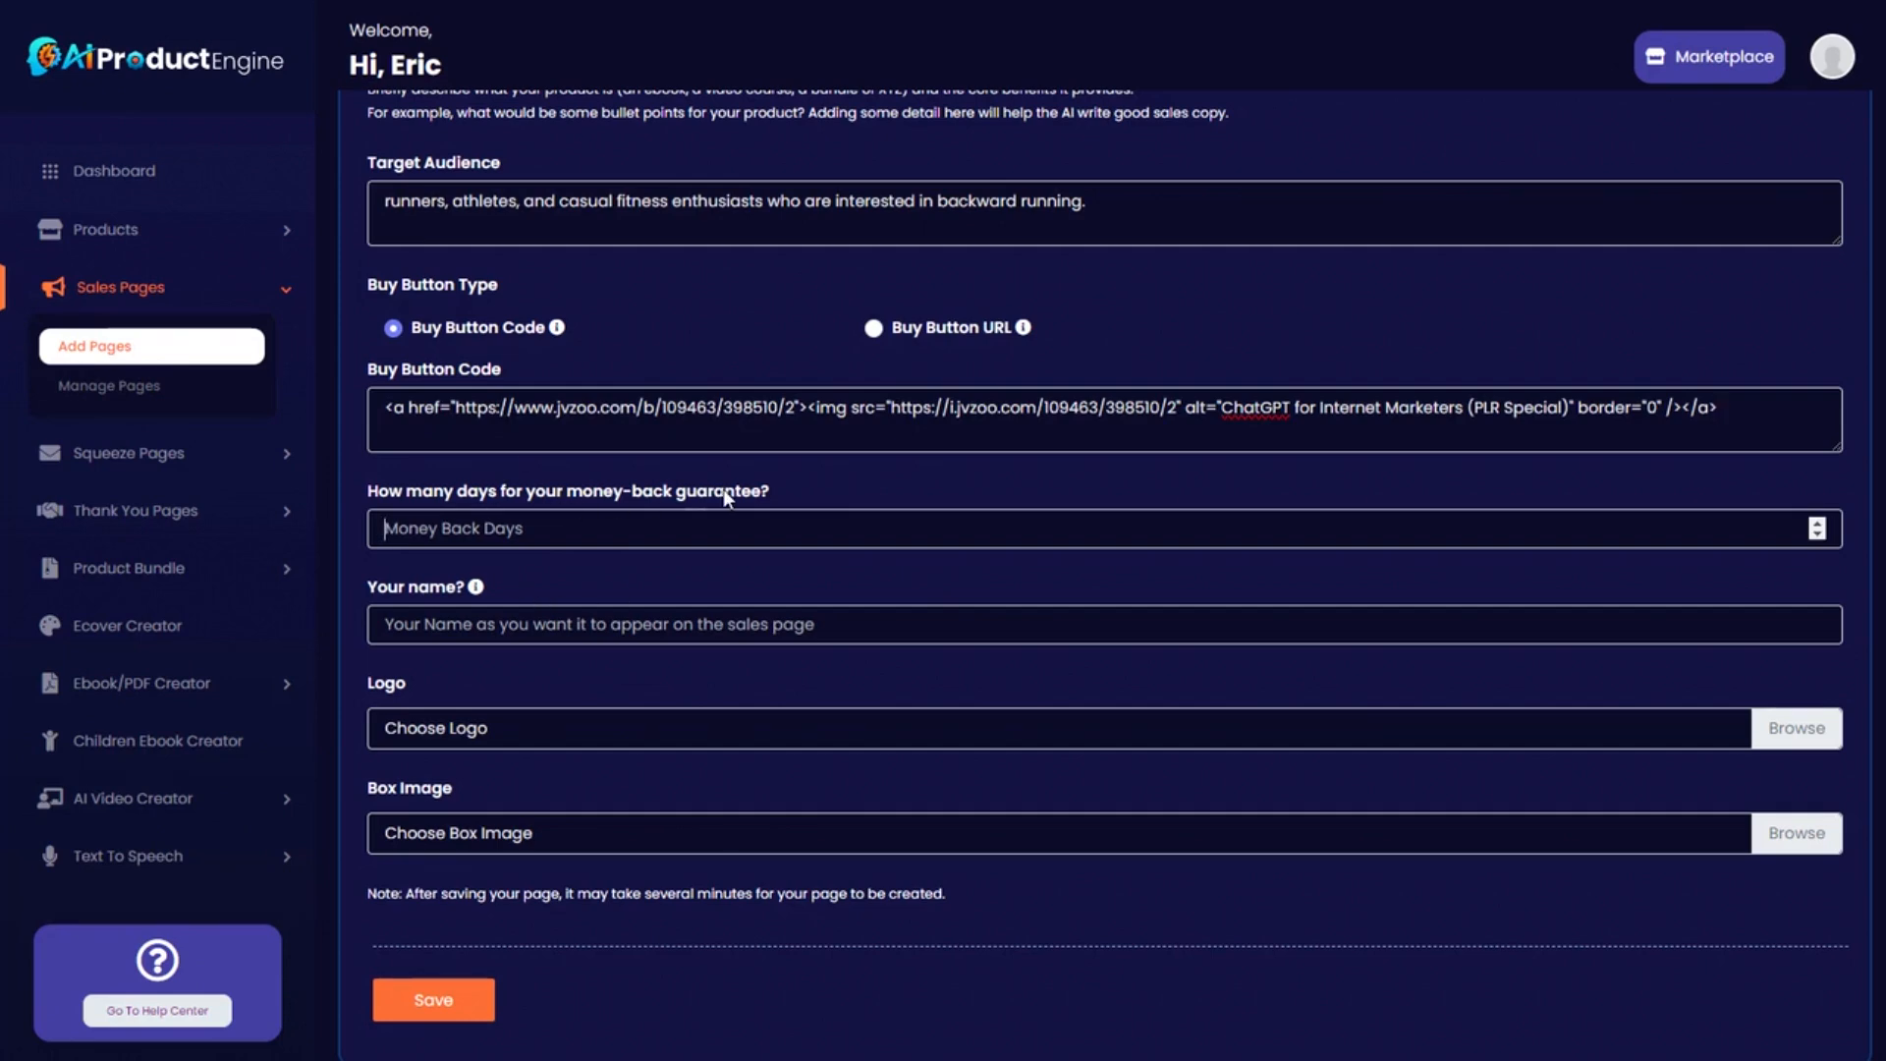
pyautogui.write('30')
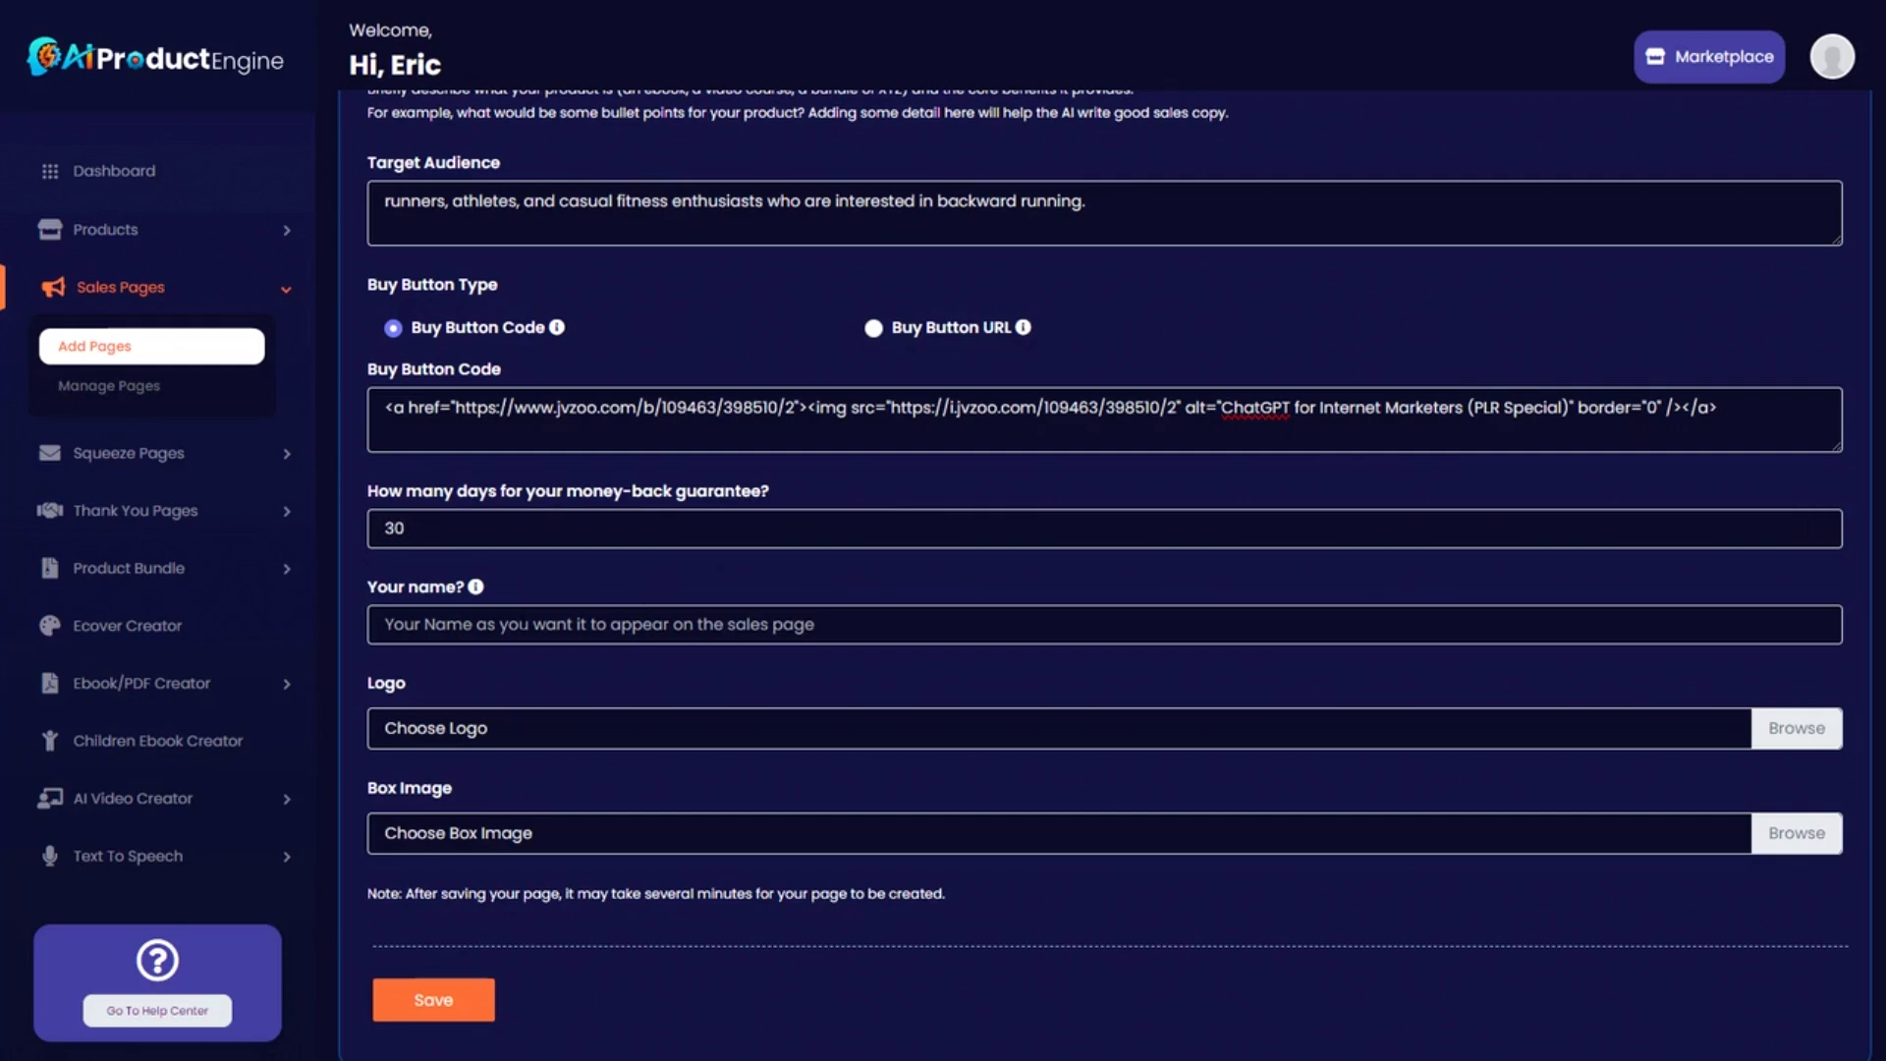
pyautogui.click(531, 625)
pyautogui.write('Eric Runnerton')
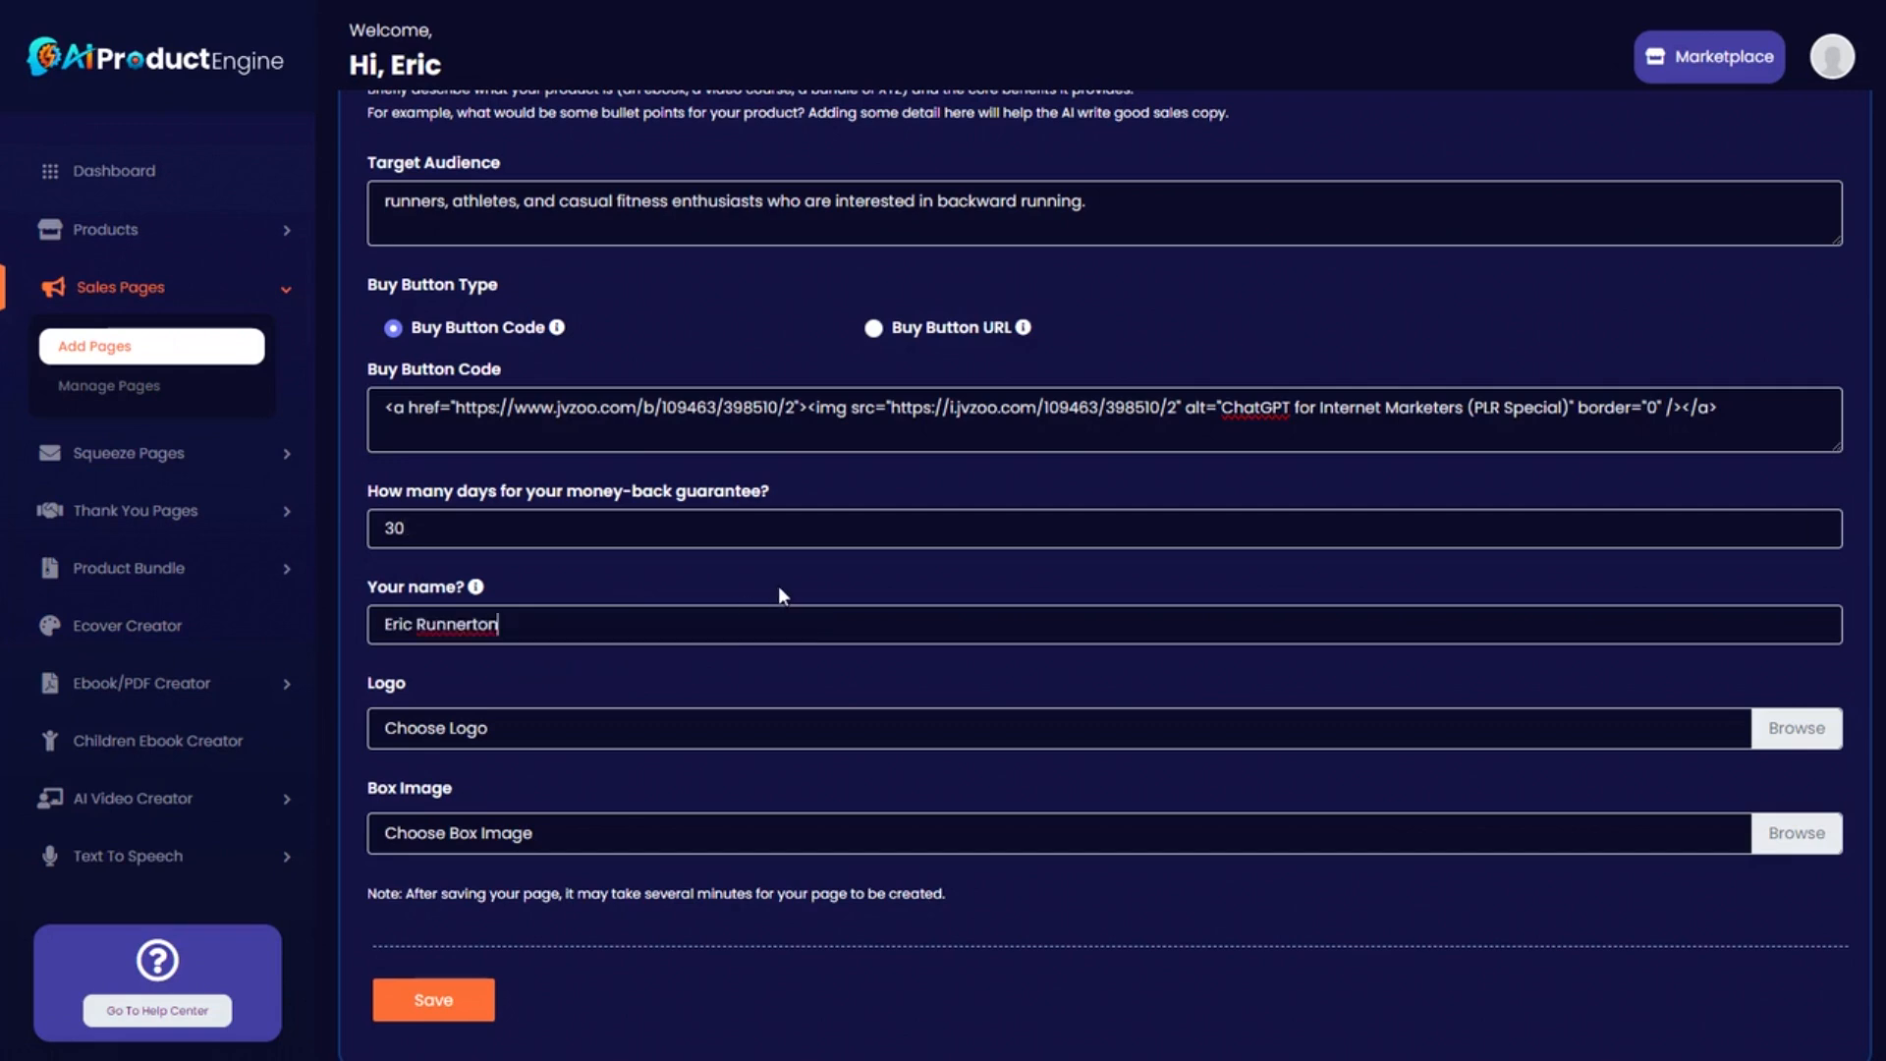
pyautogui.scroll(1, 735, 652)
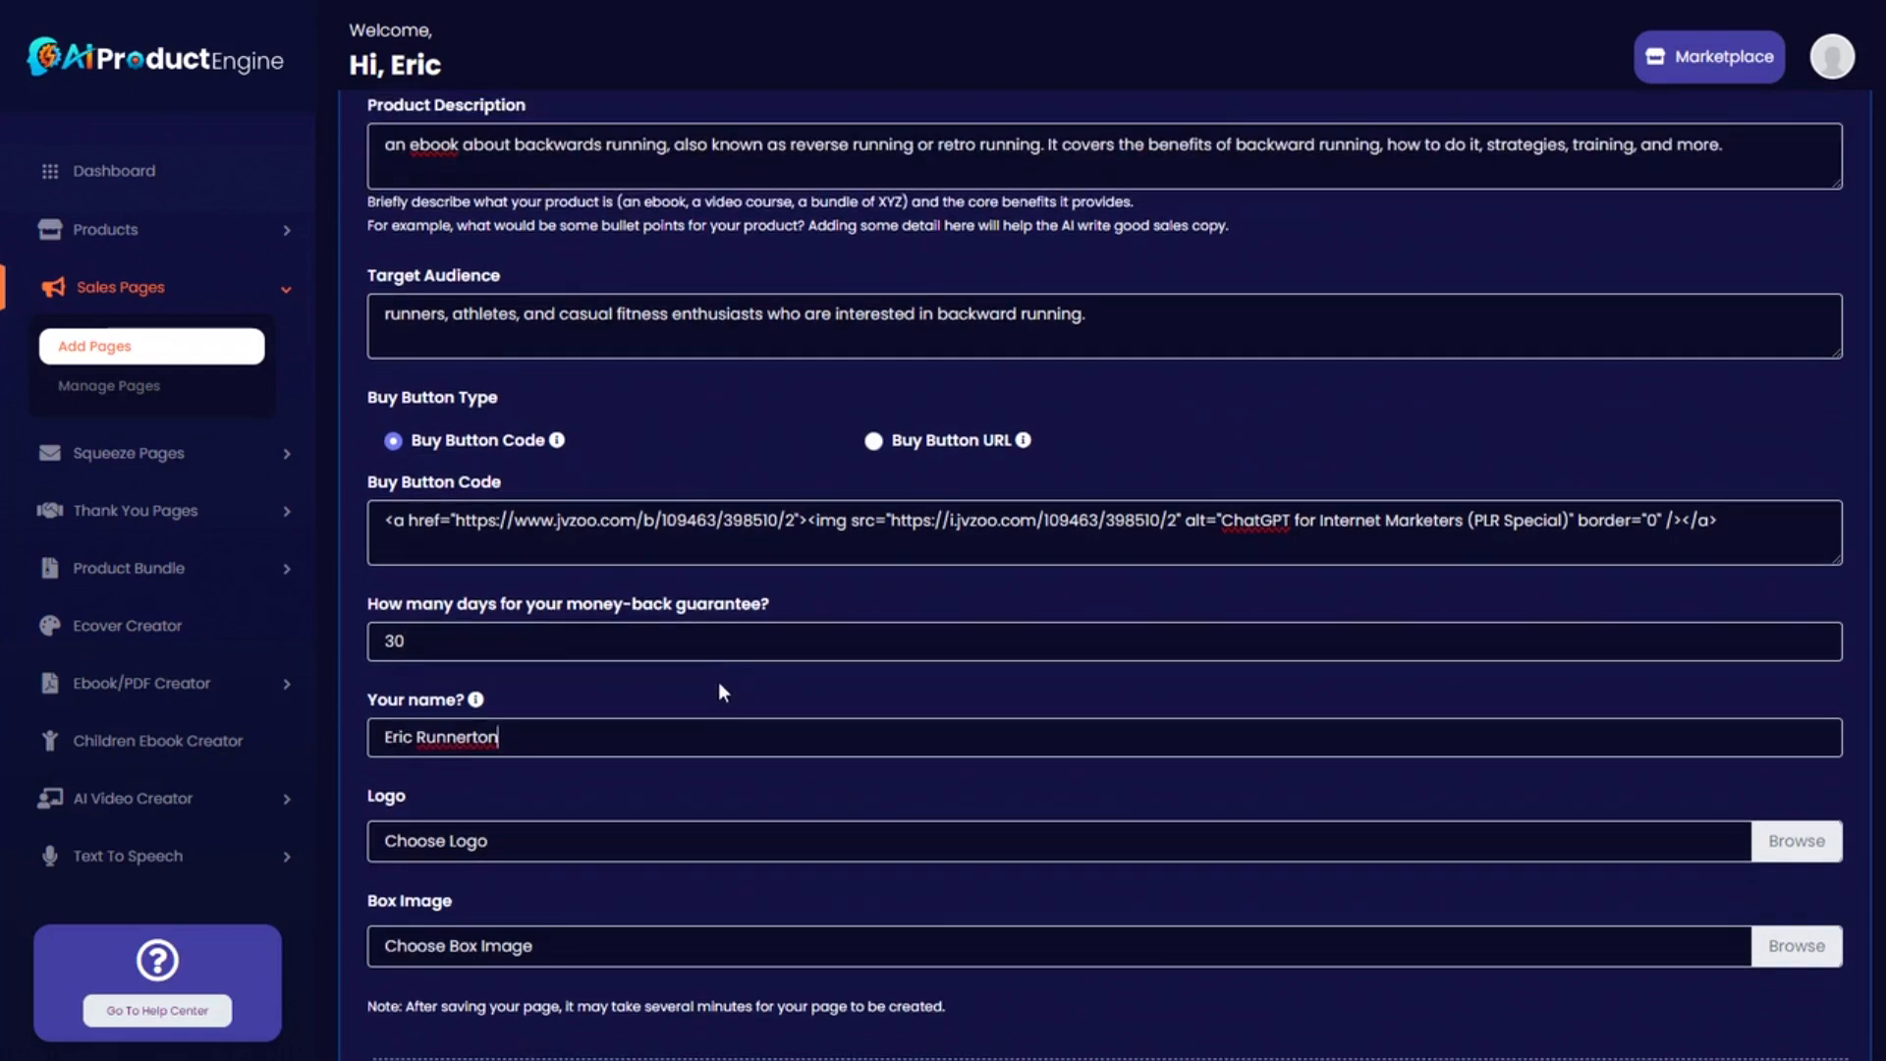
# Scroll through the Google results for free logo makers.
pyautogui.scroll(-2, 719, 690)
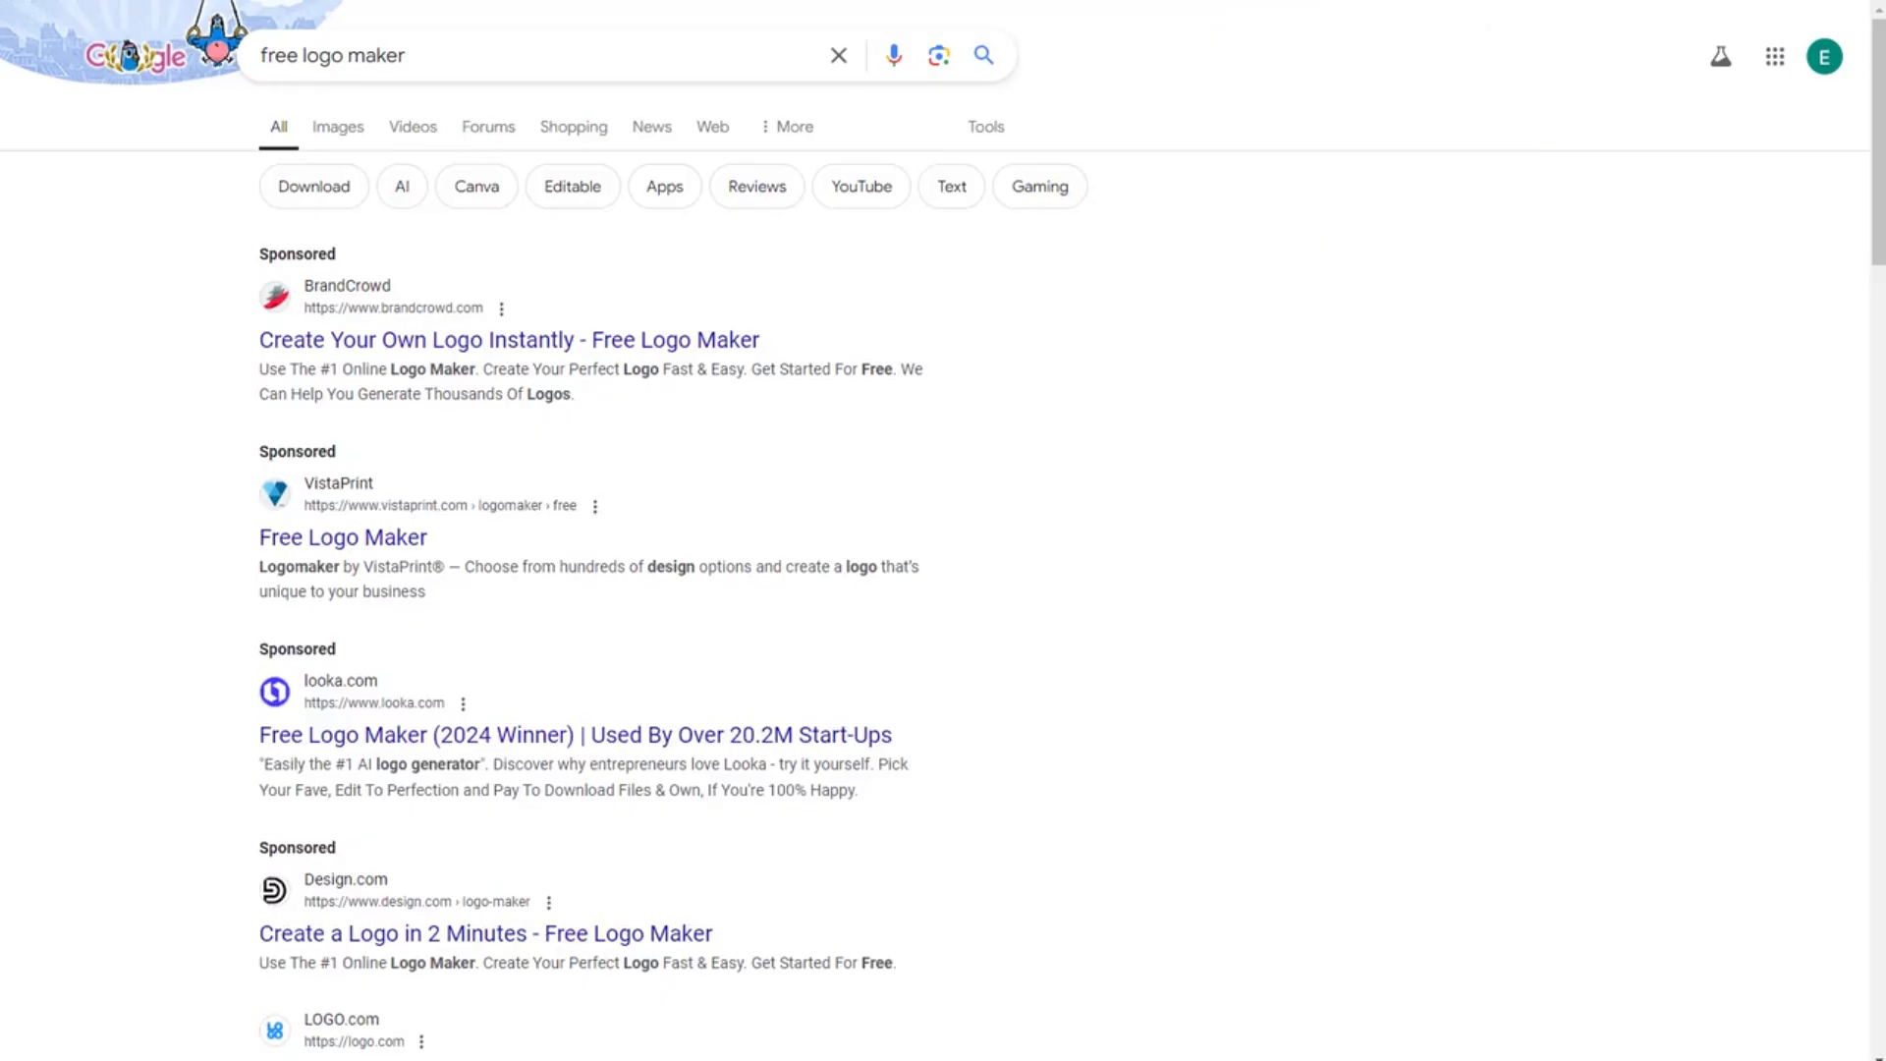
pyautogui.moveTo(1872, 83); pyautogui.dragTo(1872, 40)
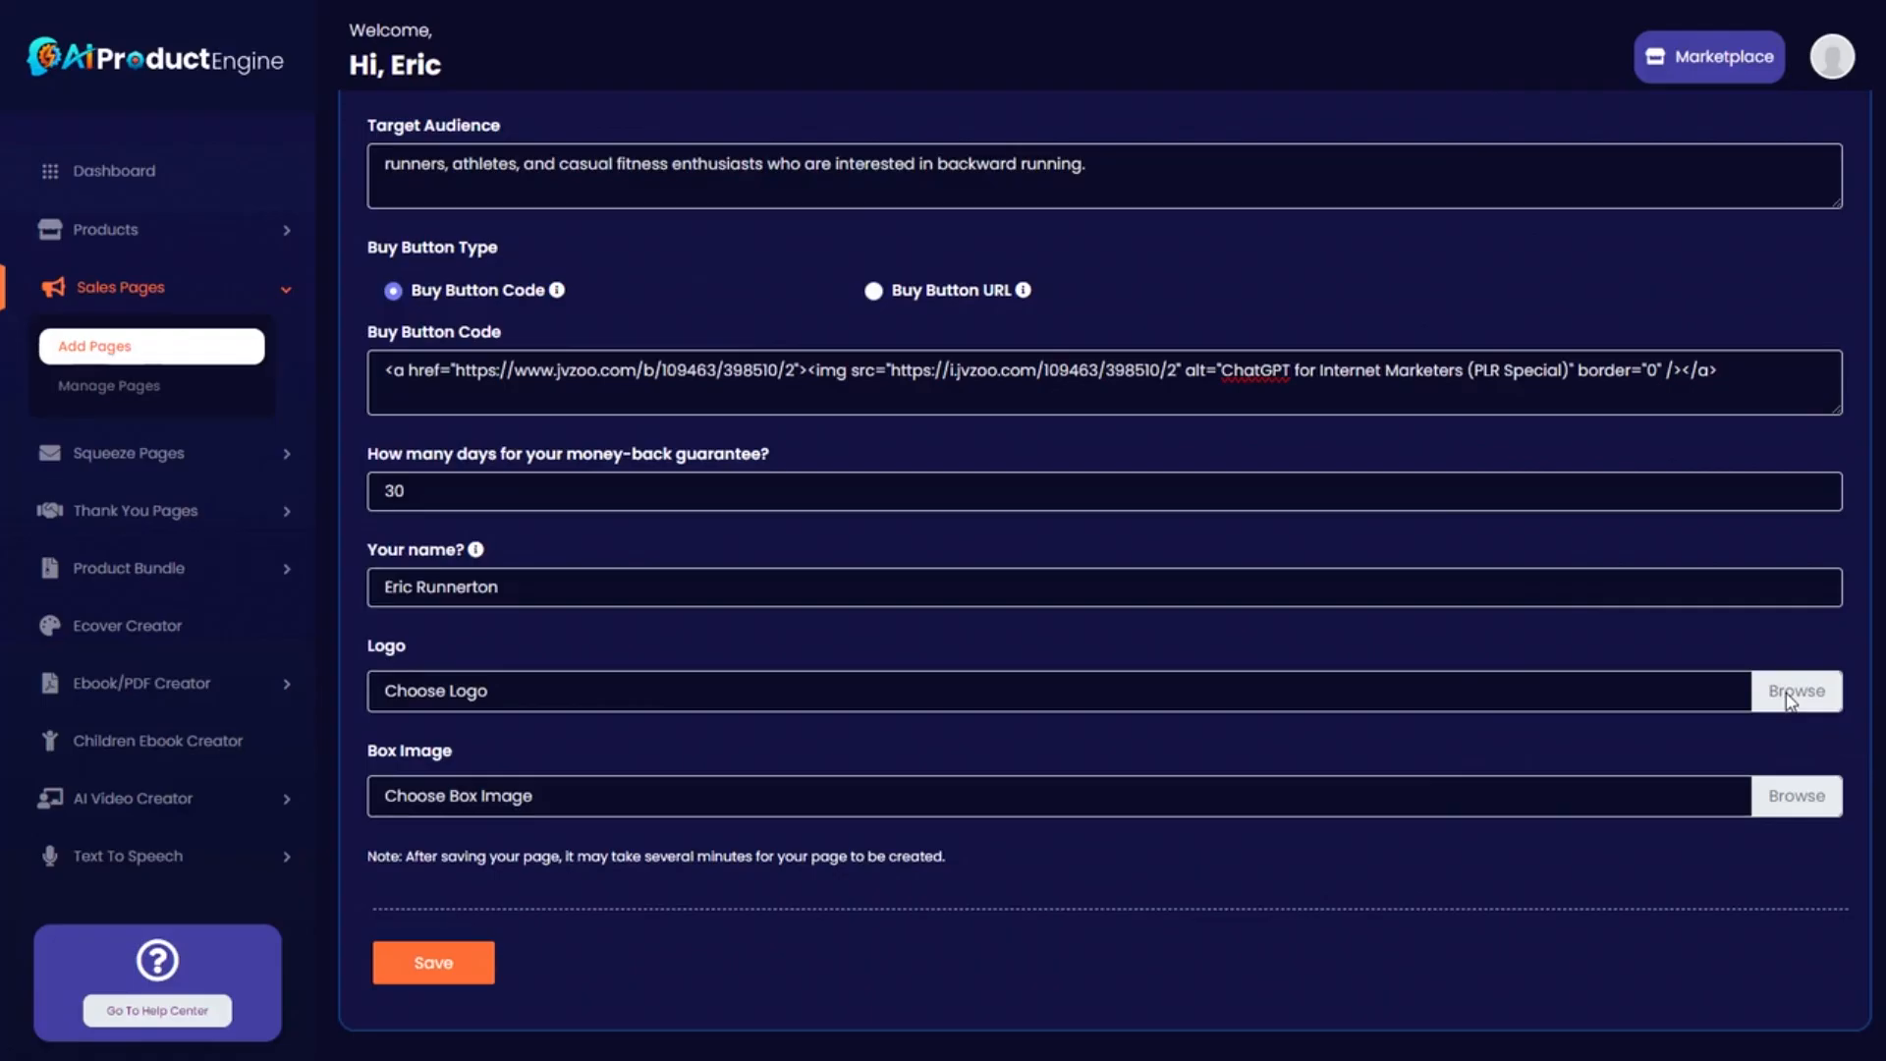
# Upload the logo image and running2.png as box image, then save the sales page.
pyautogui.click(1794, 691)
pyautogui.doubleClick(550, 231)
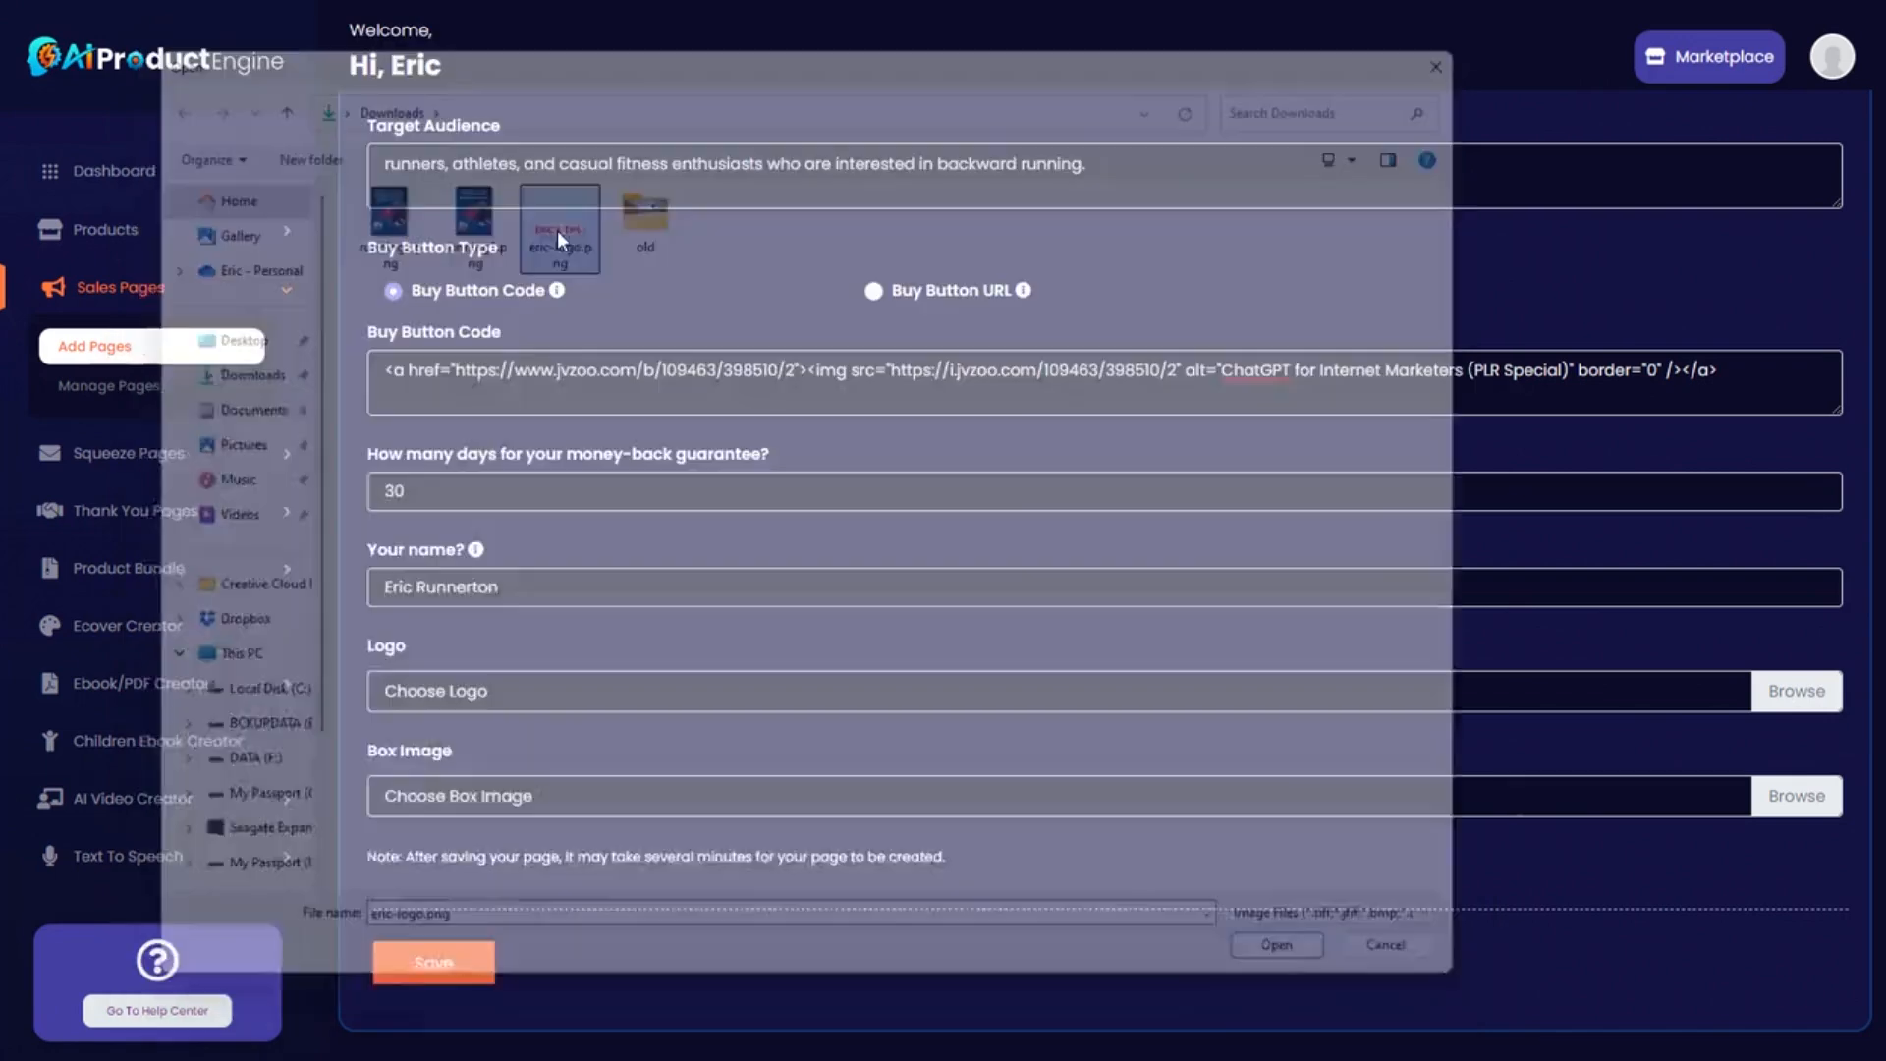
pyautogui.scroll(-1, 852, 752)
pyautogui.scroll(3, 828, 756)
pyautogui.scroll(-3, 776, 697)
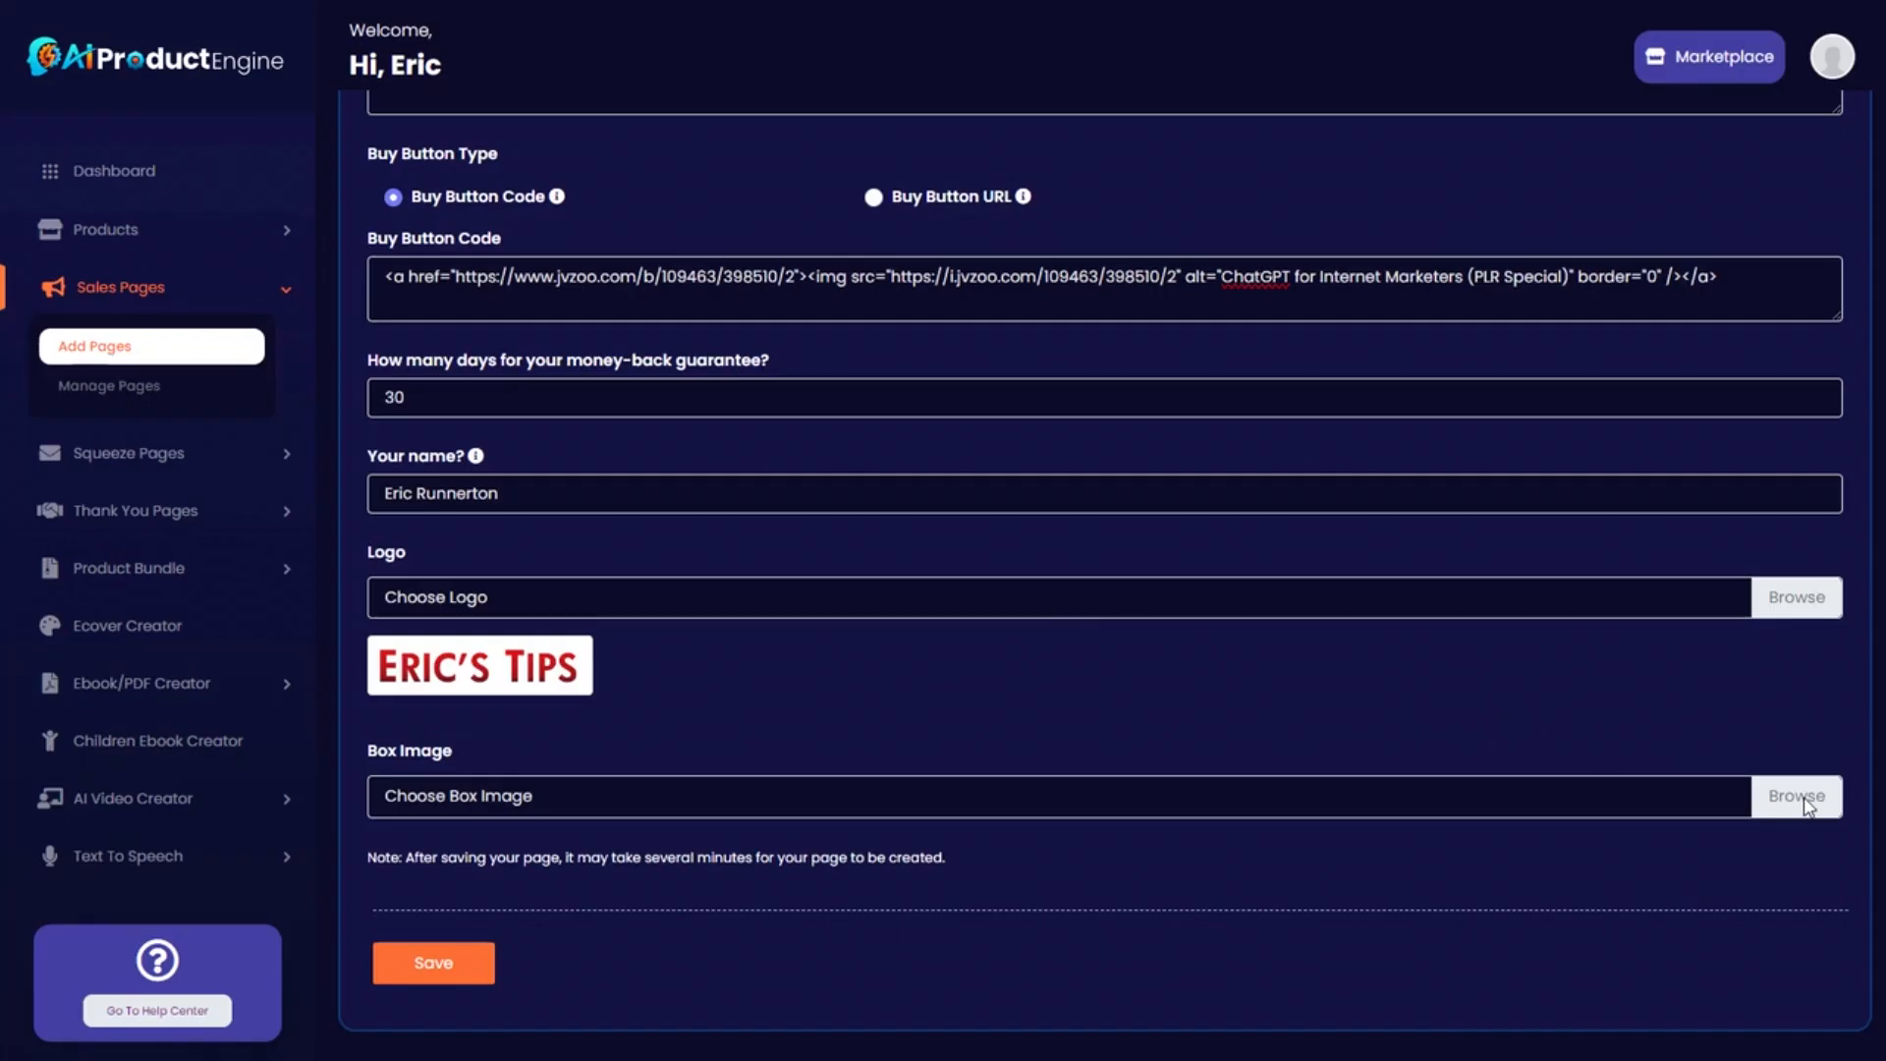
pyautogui.click(1808, 801)
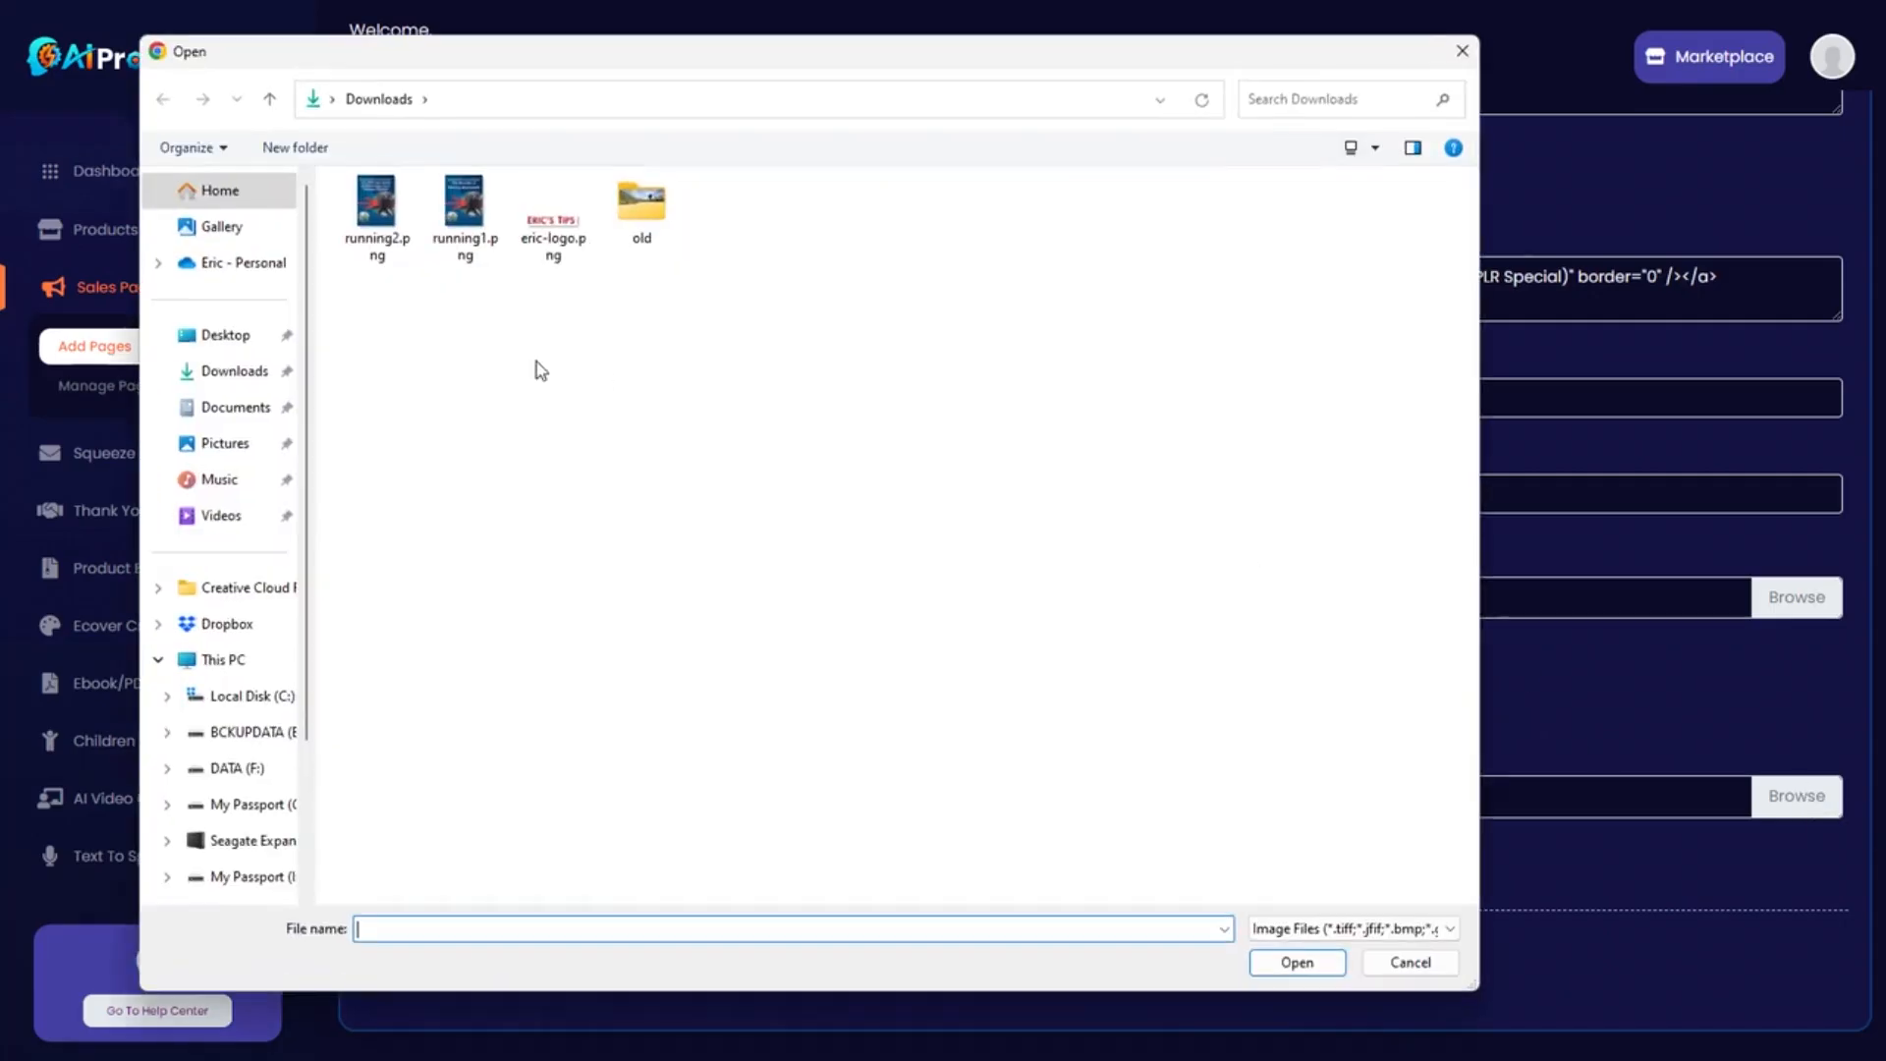
pyautogui.doubleClick(387, 202)
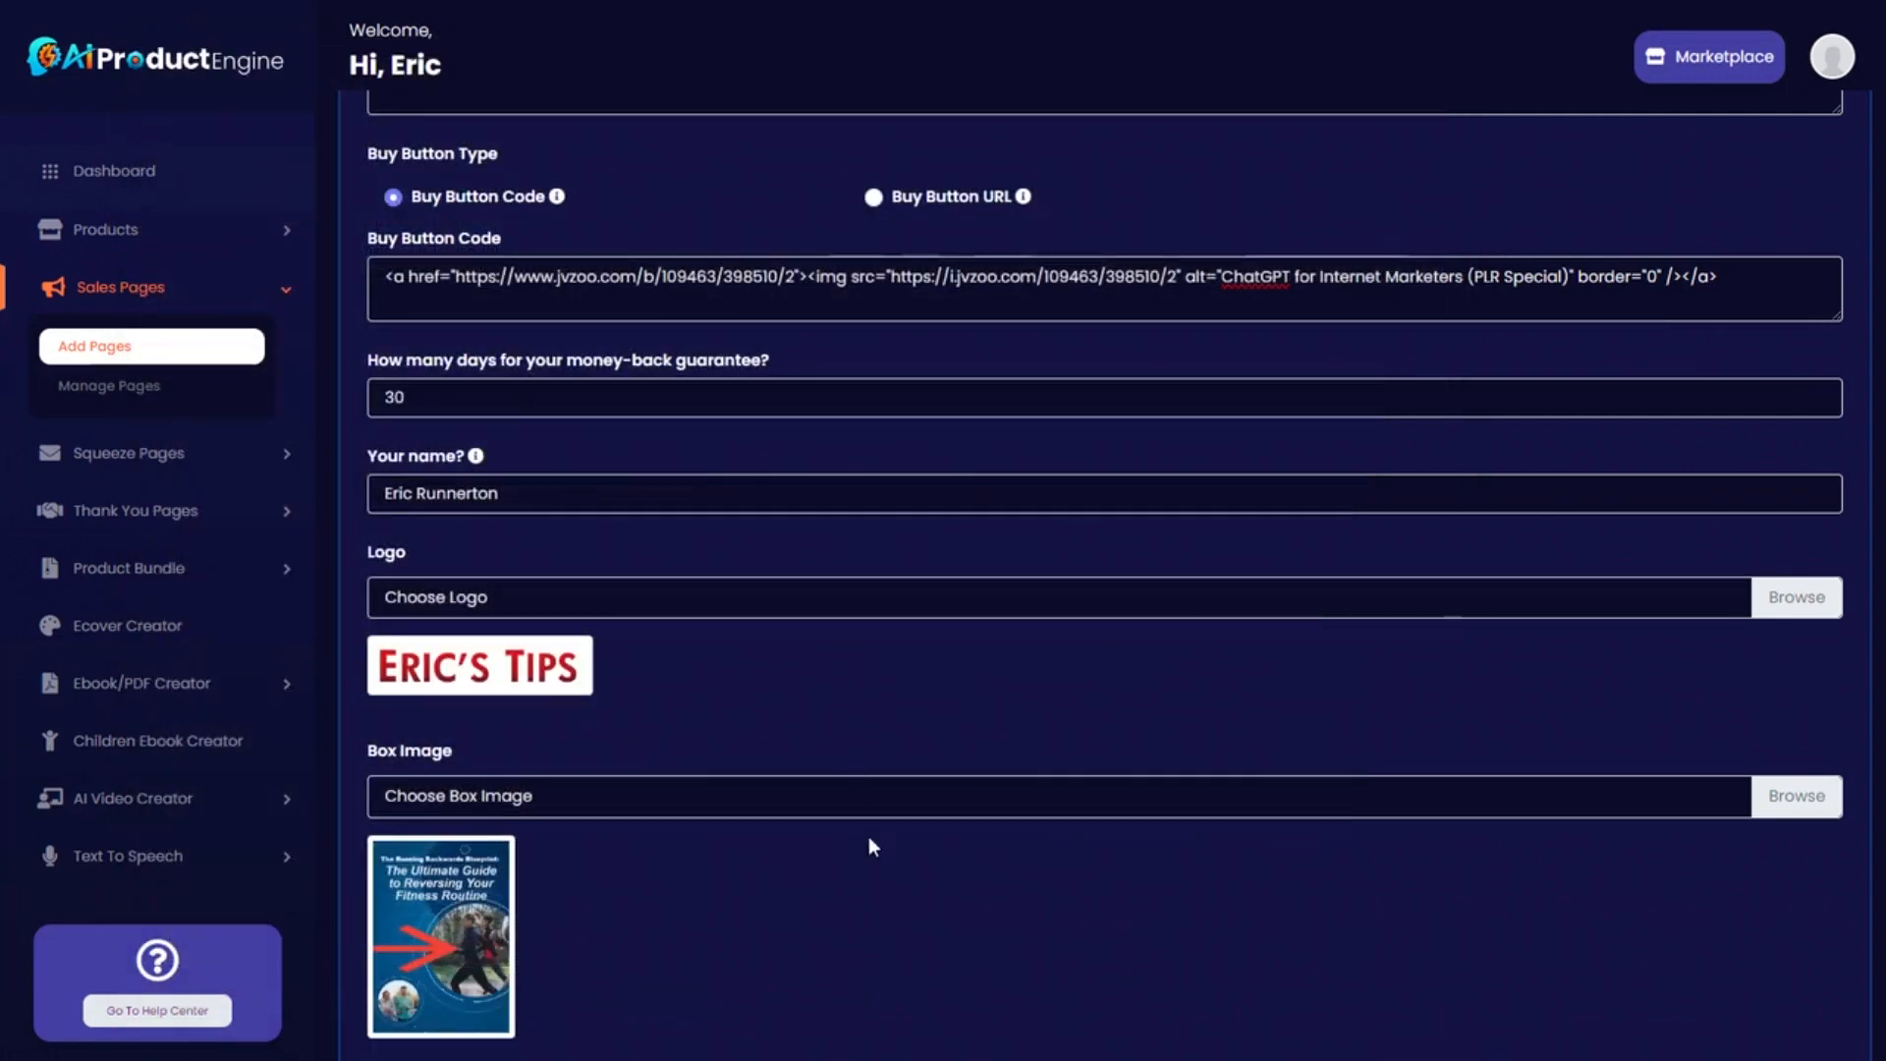
pyautogui.scroll(-3, 869, 847)
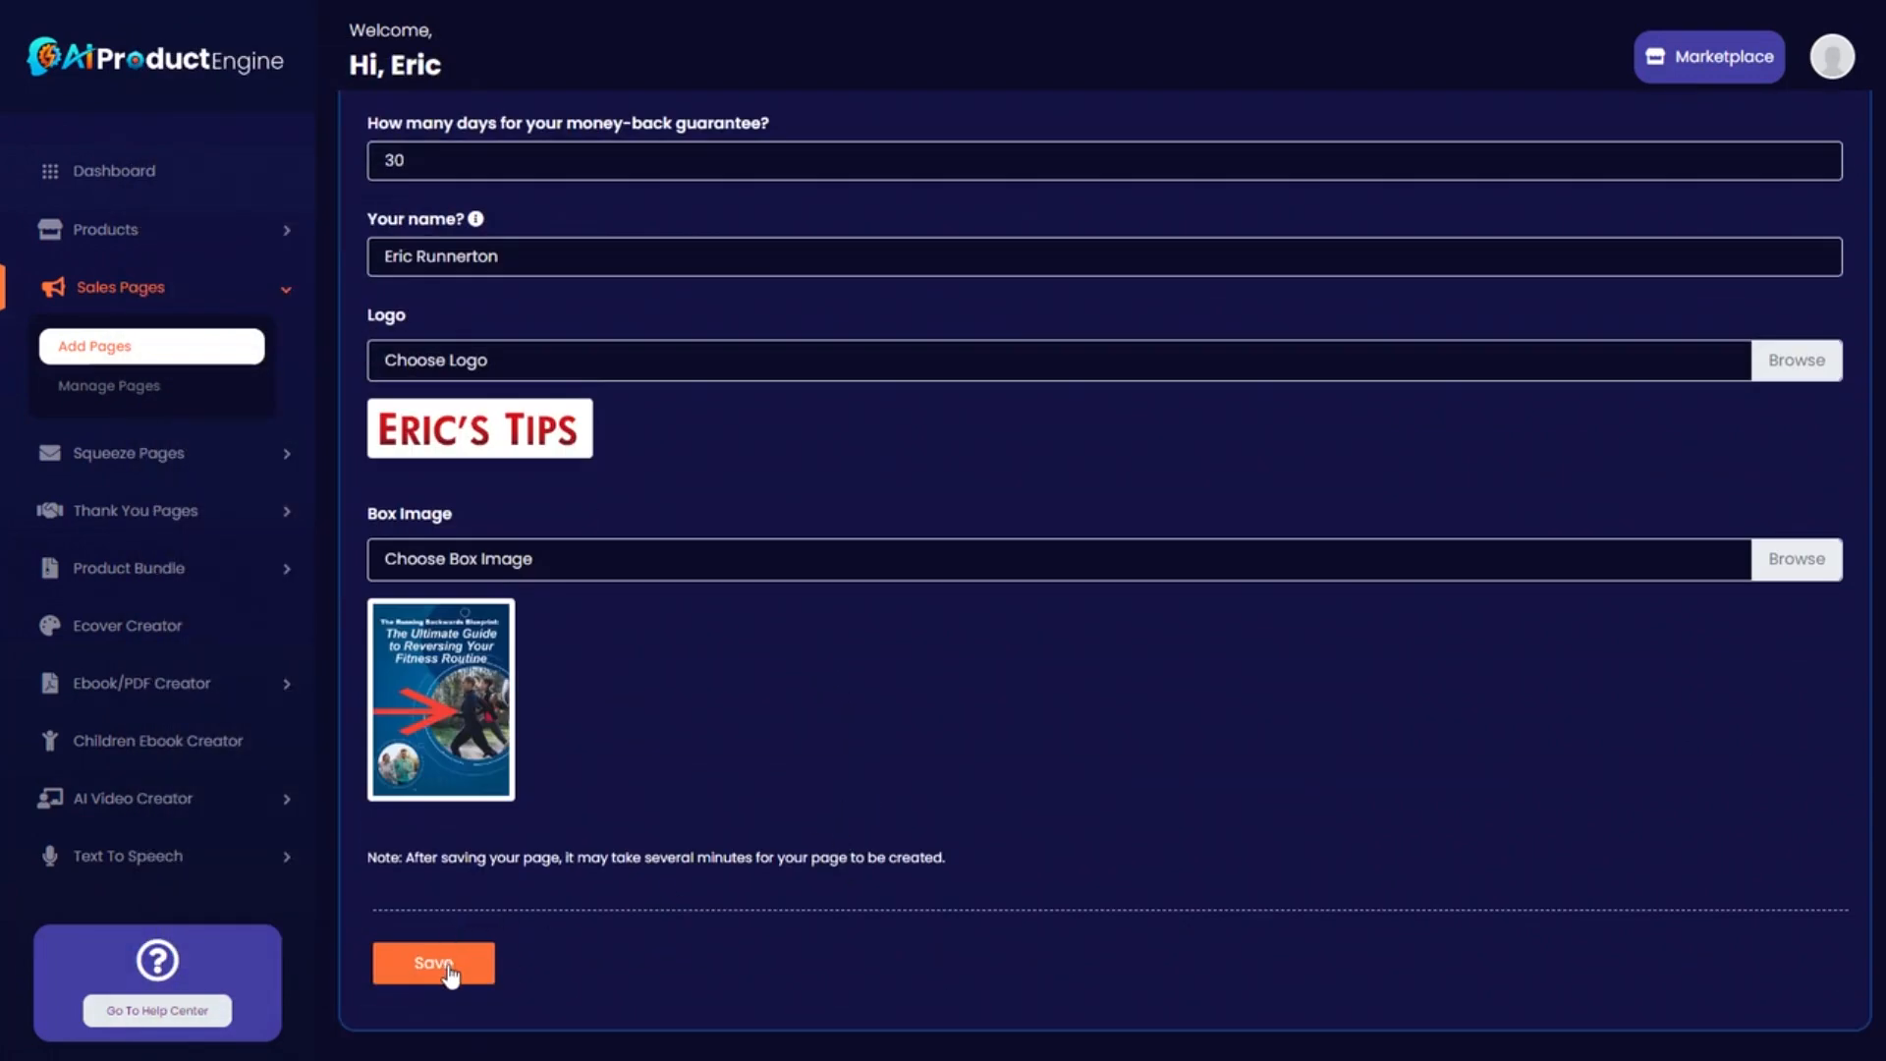
pyautogui.click(453, 973)
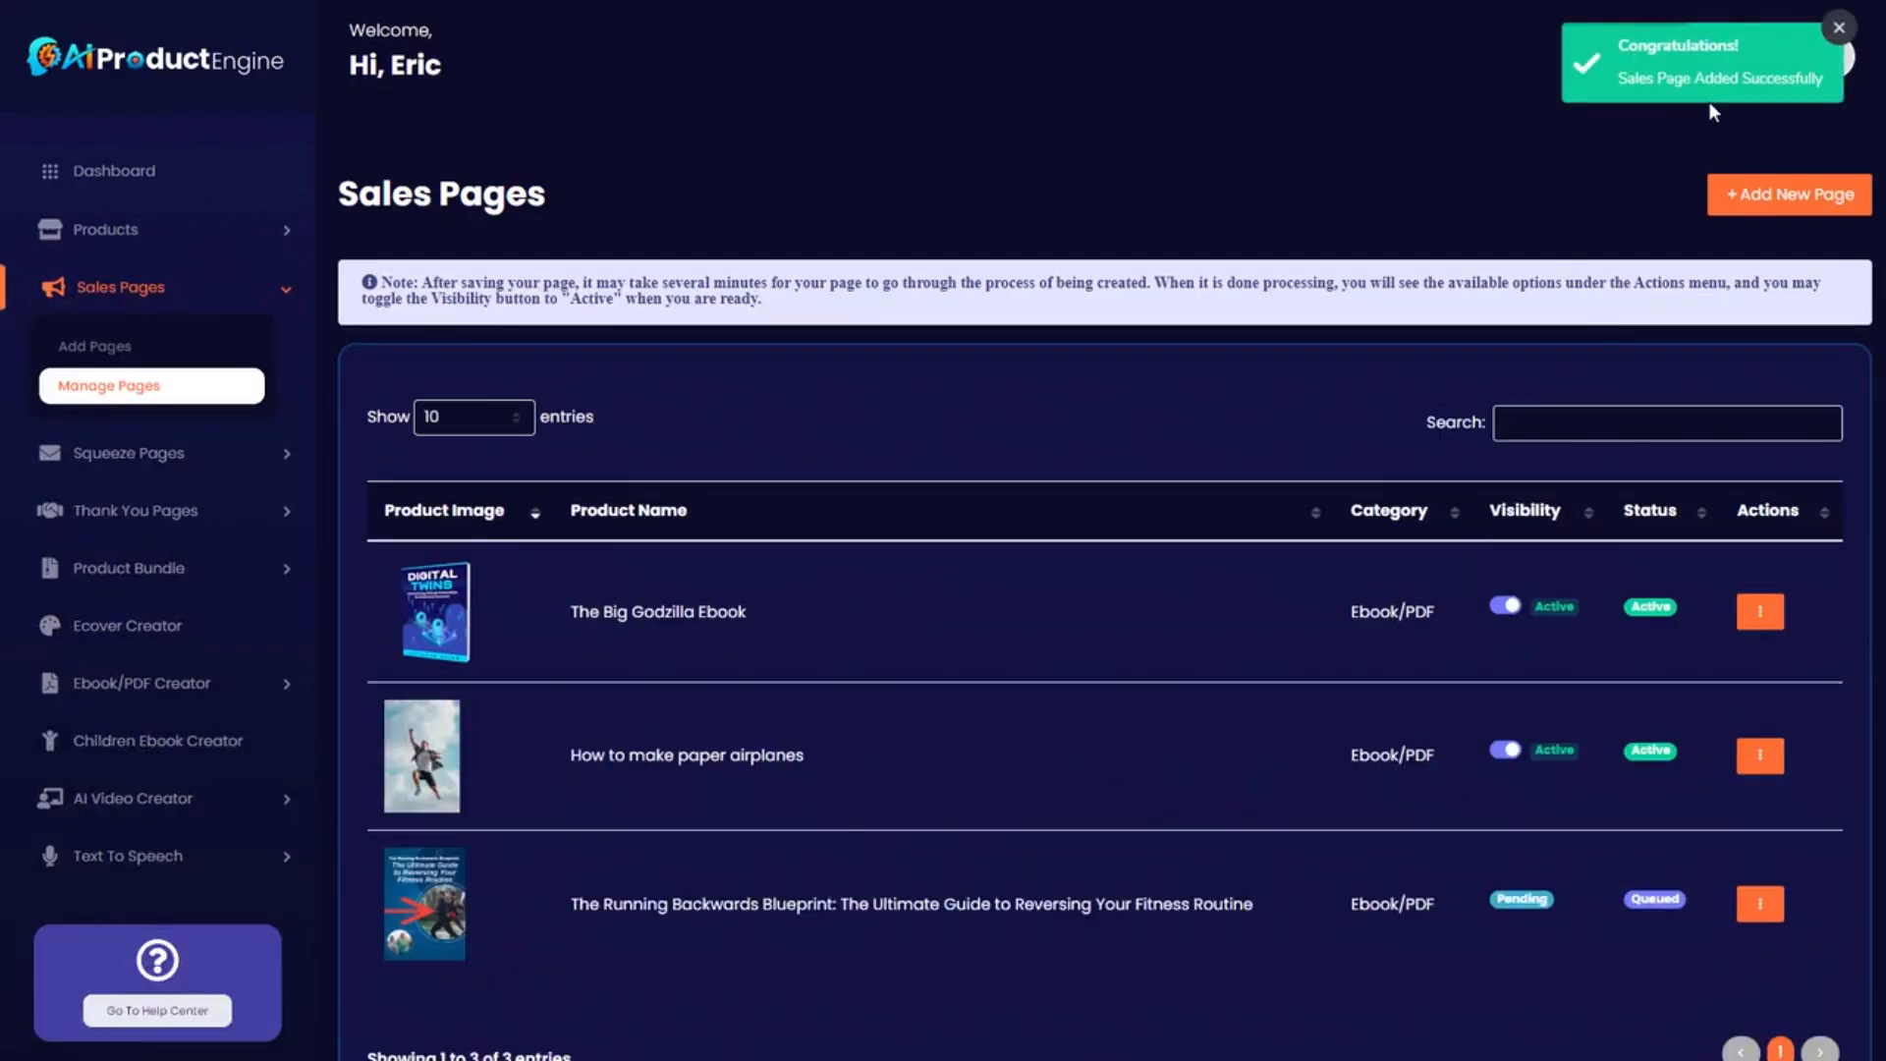
# Switch The Running Backwards Blueprint sales page to Active and show its Actions menu.
pyautogui.scroll(-1, 1200, 403)
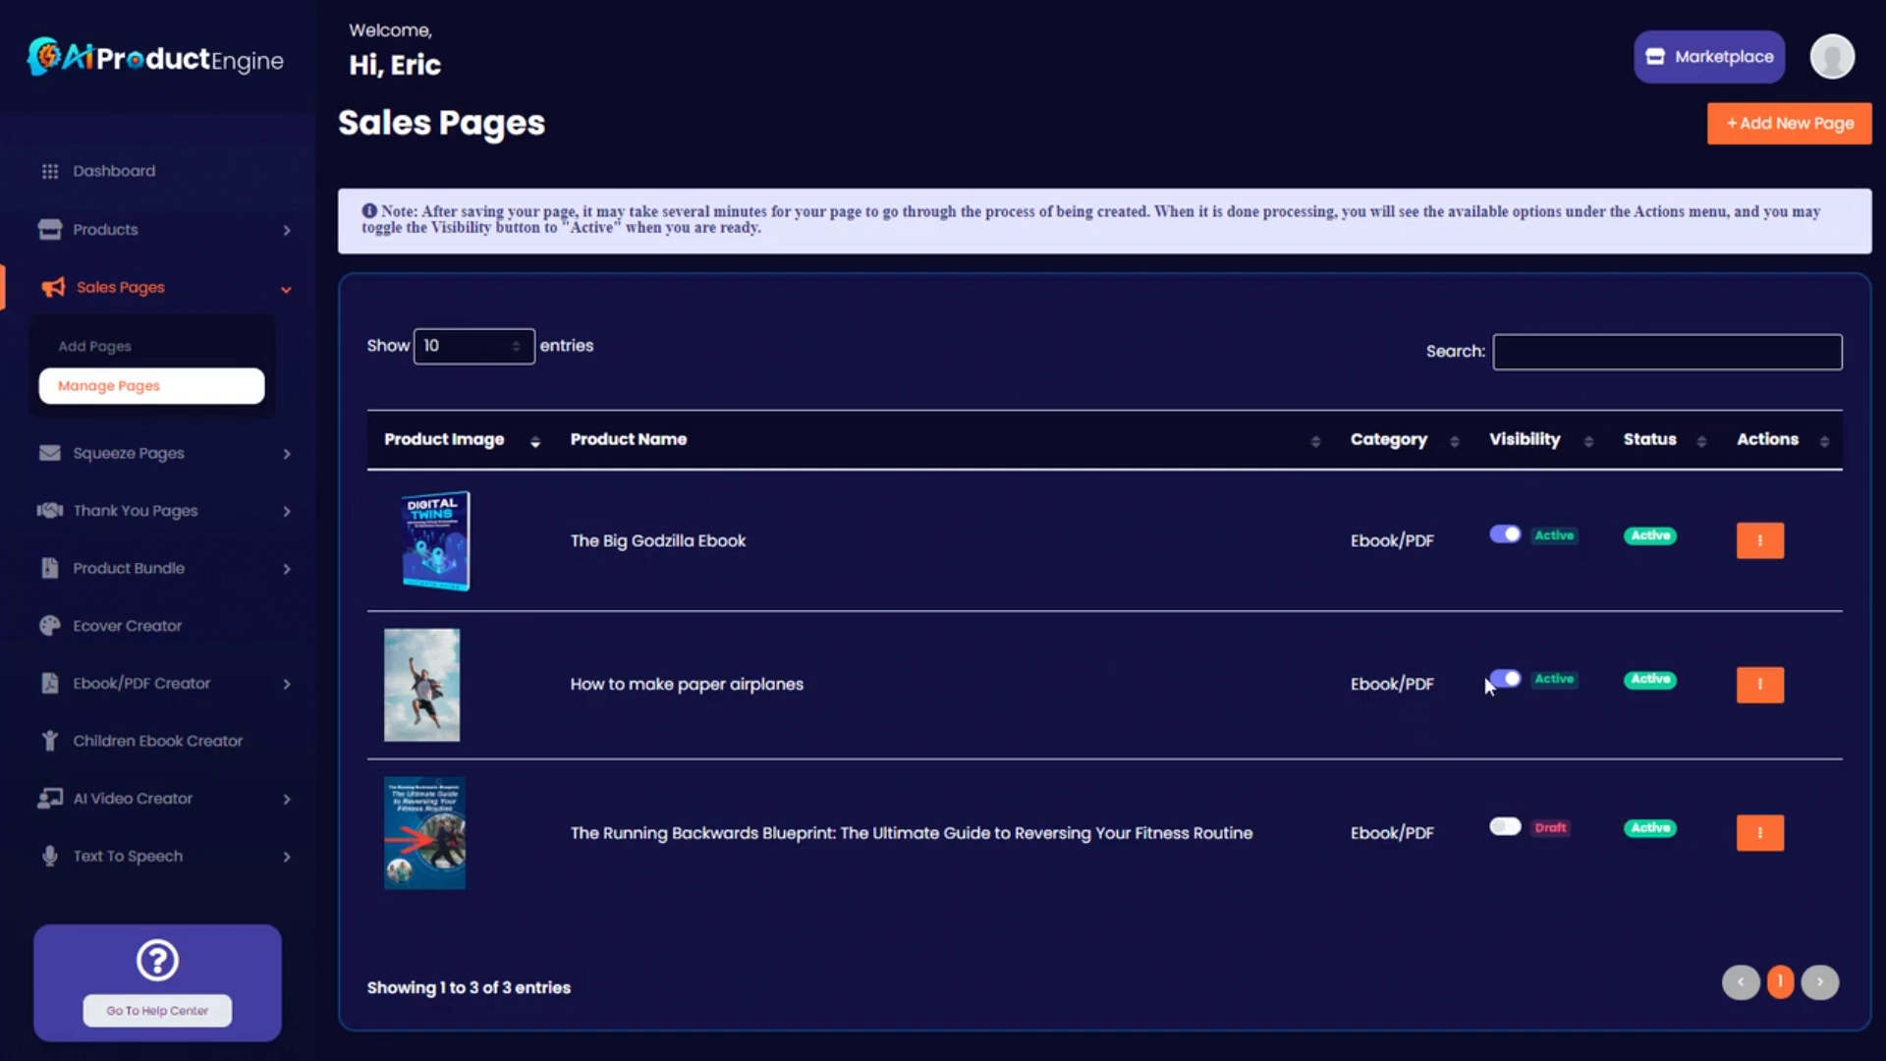
pyautogui.click(1513, 833)
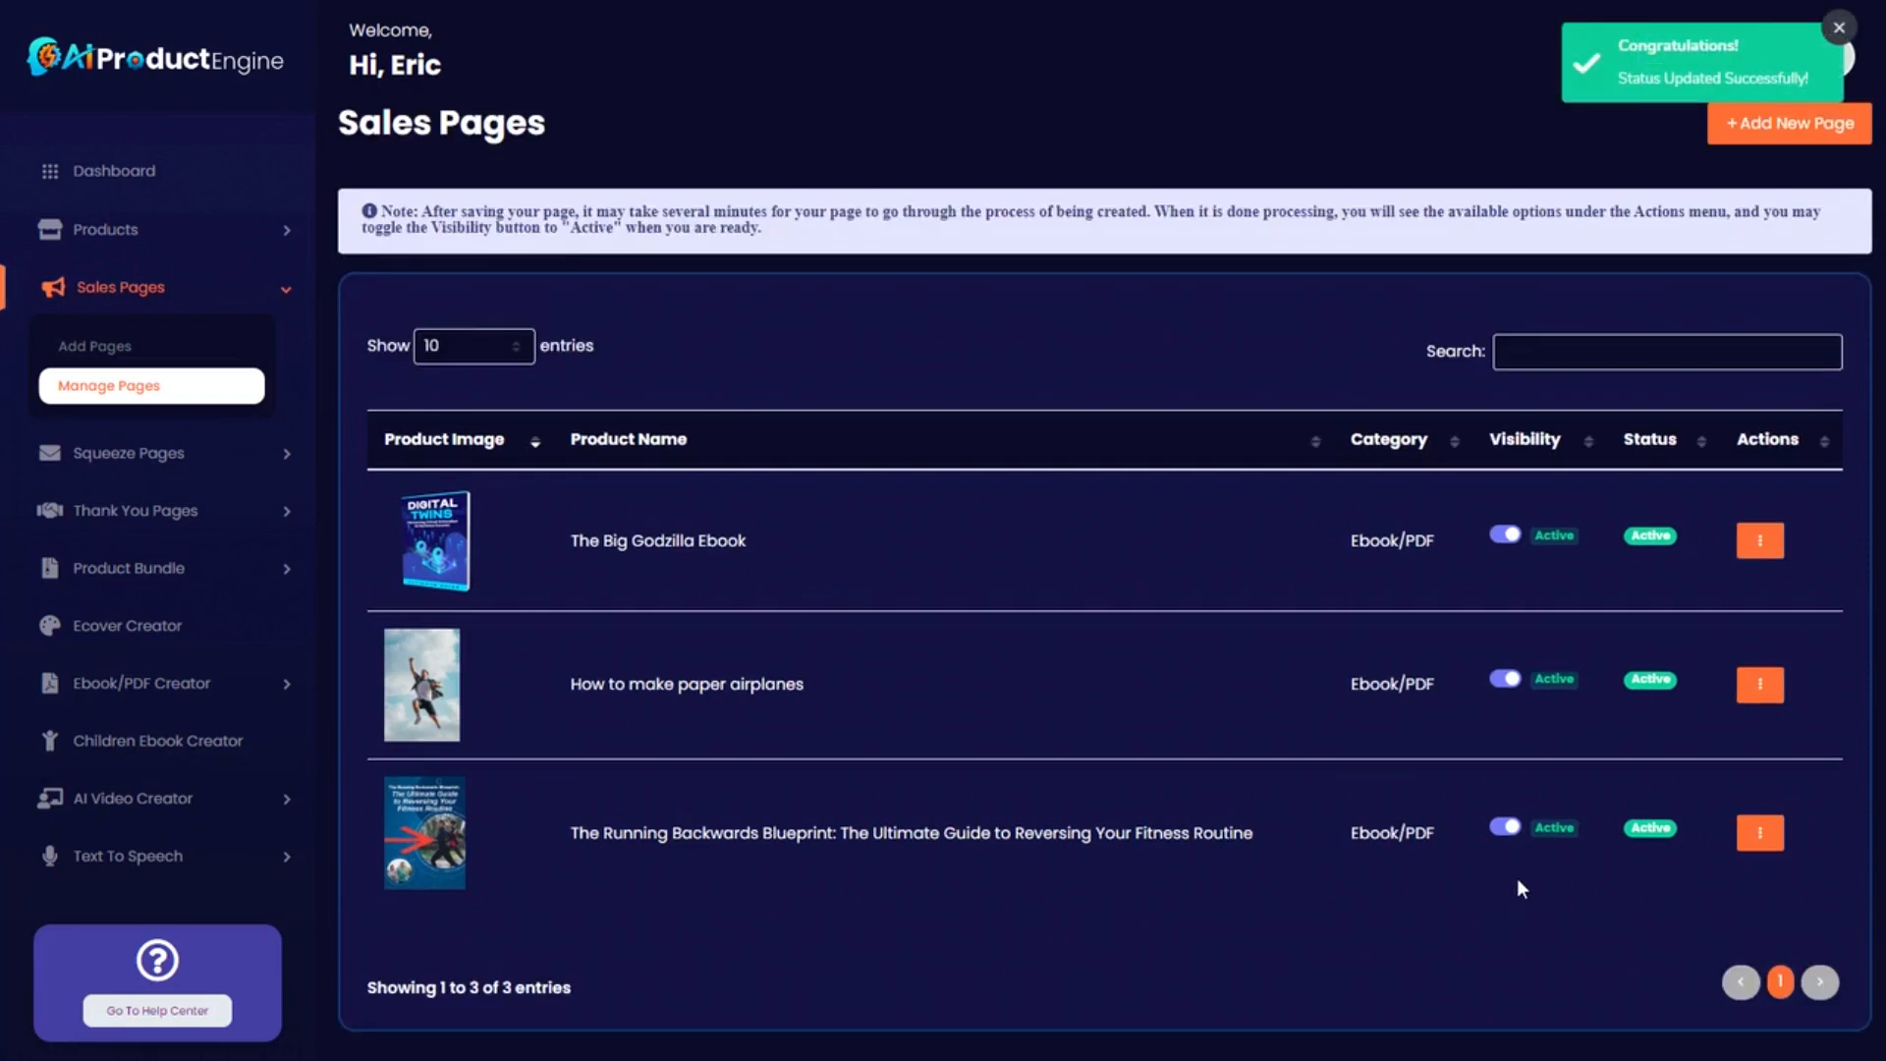
pyautogui.click(1762, 838)
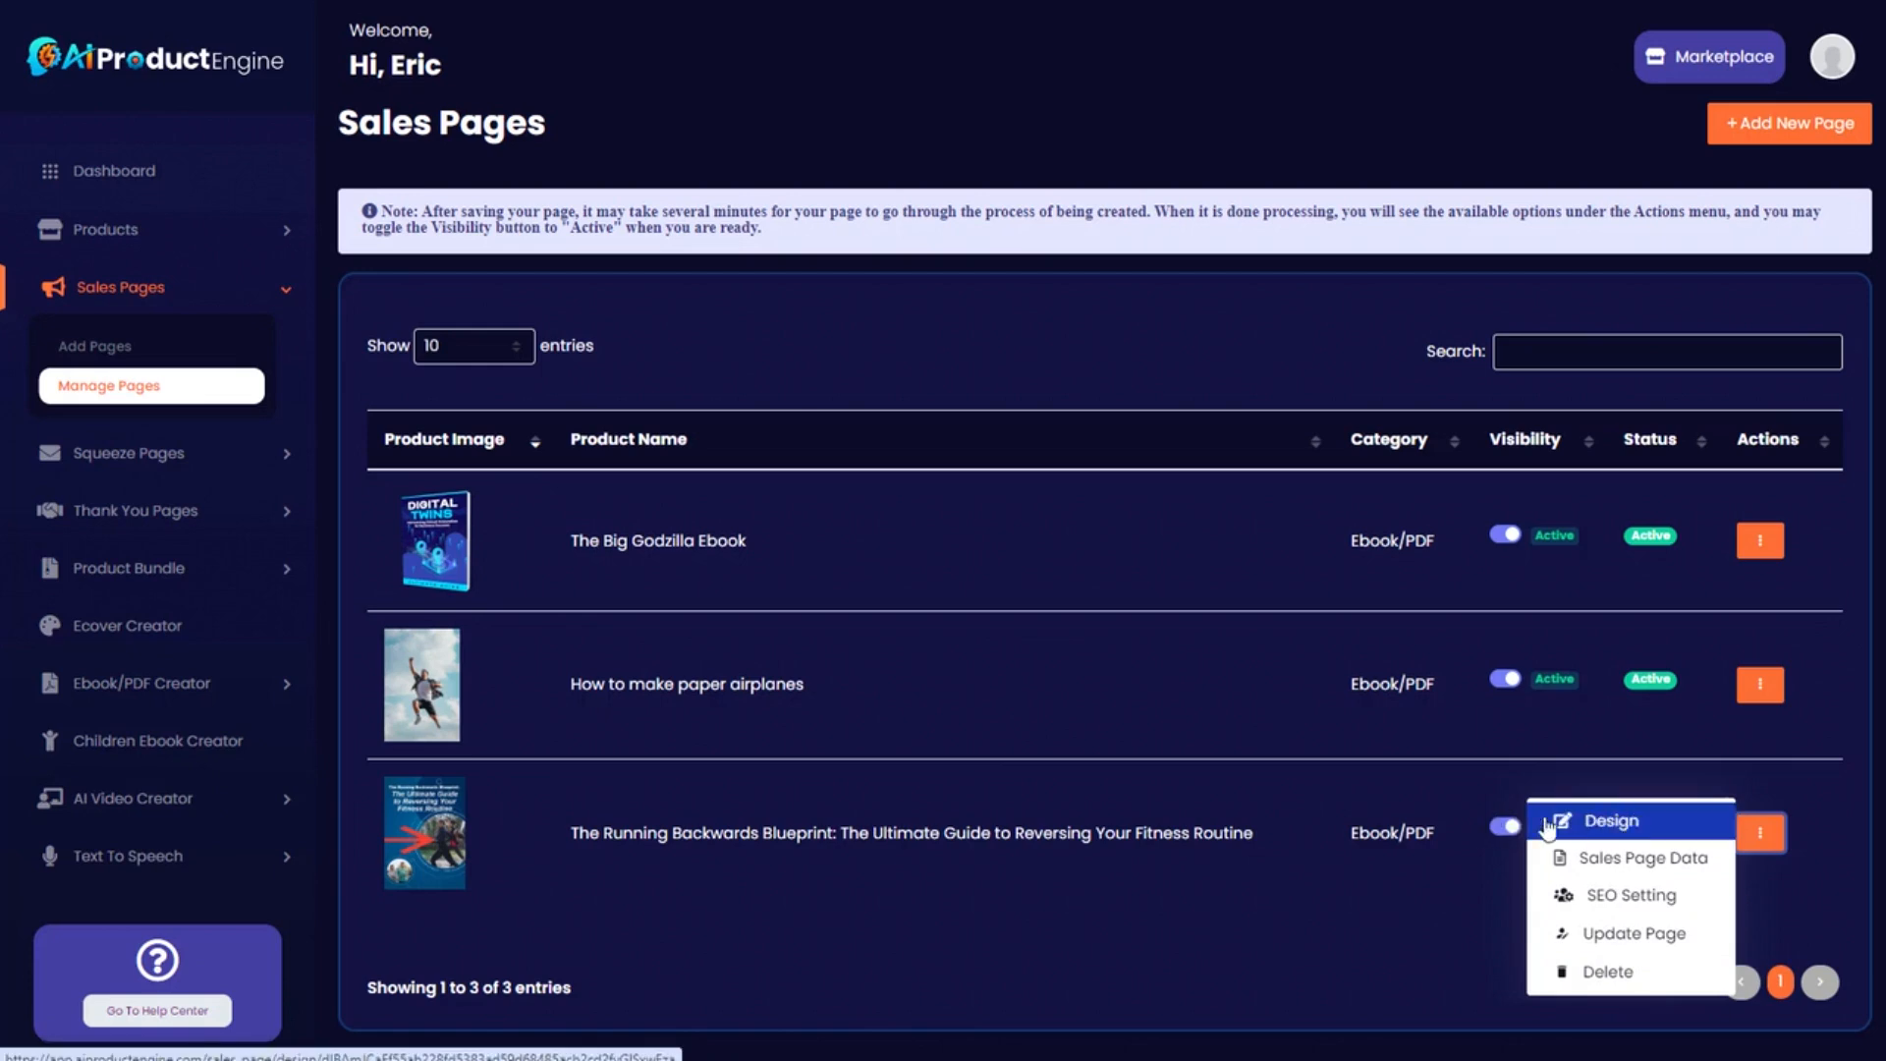
# Open the sales page in the design editor and browse the Typography, Buttons, Layout and Components groups.
pyautogui.click(1639, 825)
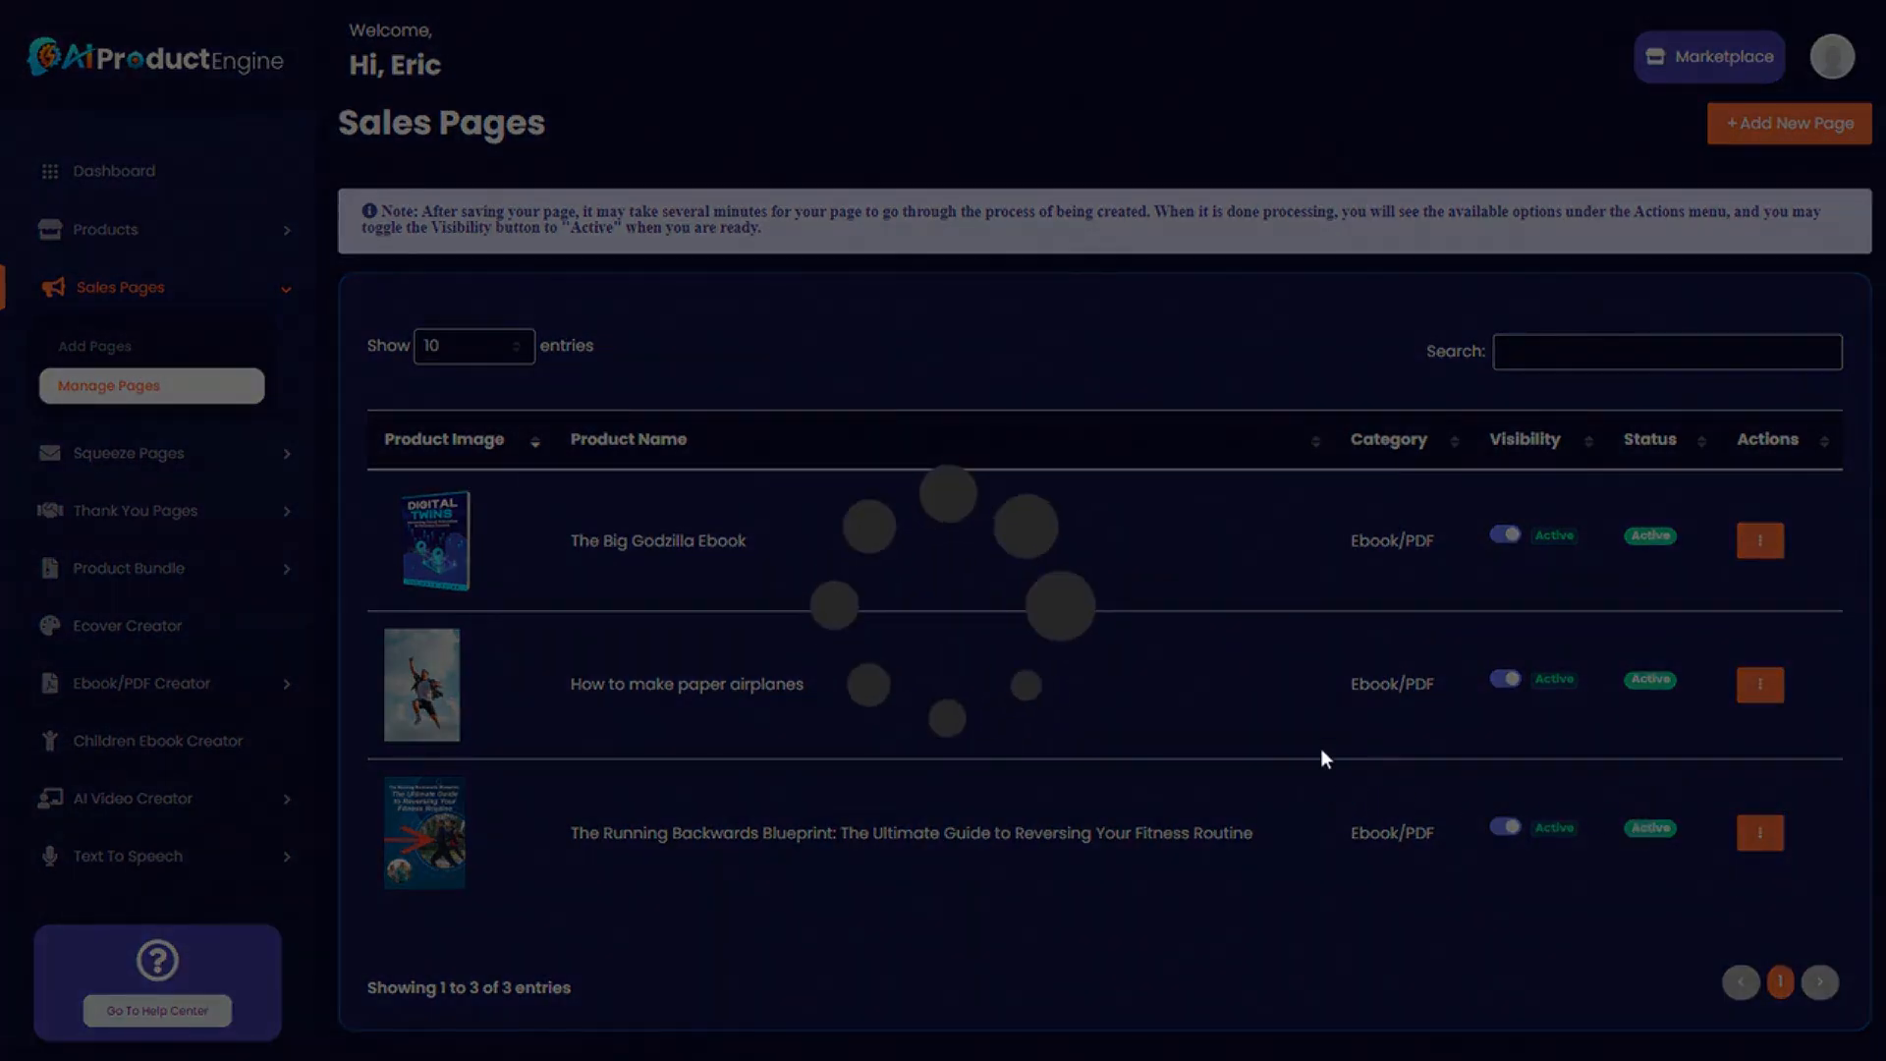
pyautogui.scroll(-2, 1066, 484)
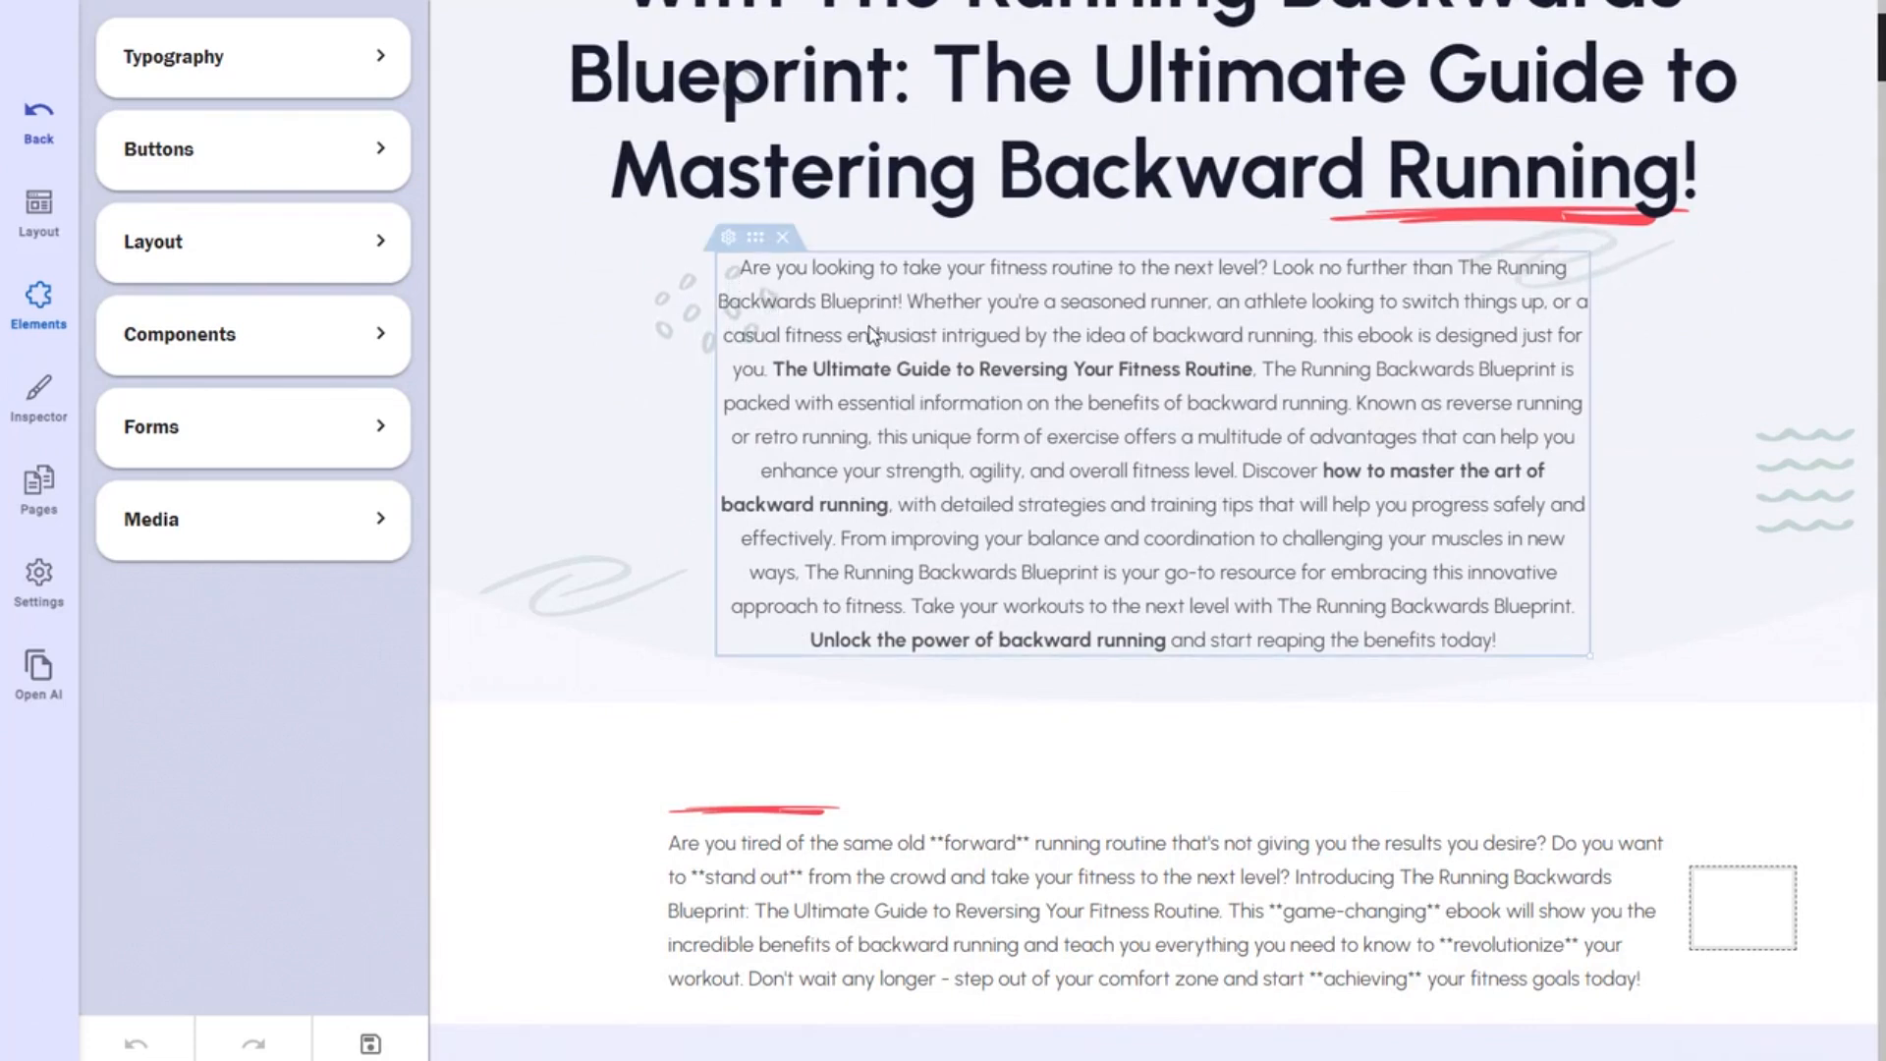
pyautogui.click(381, 59)
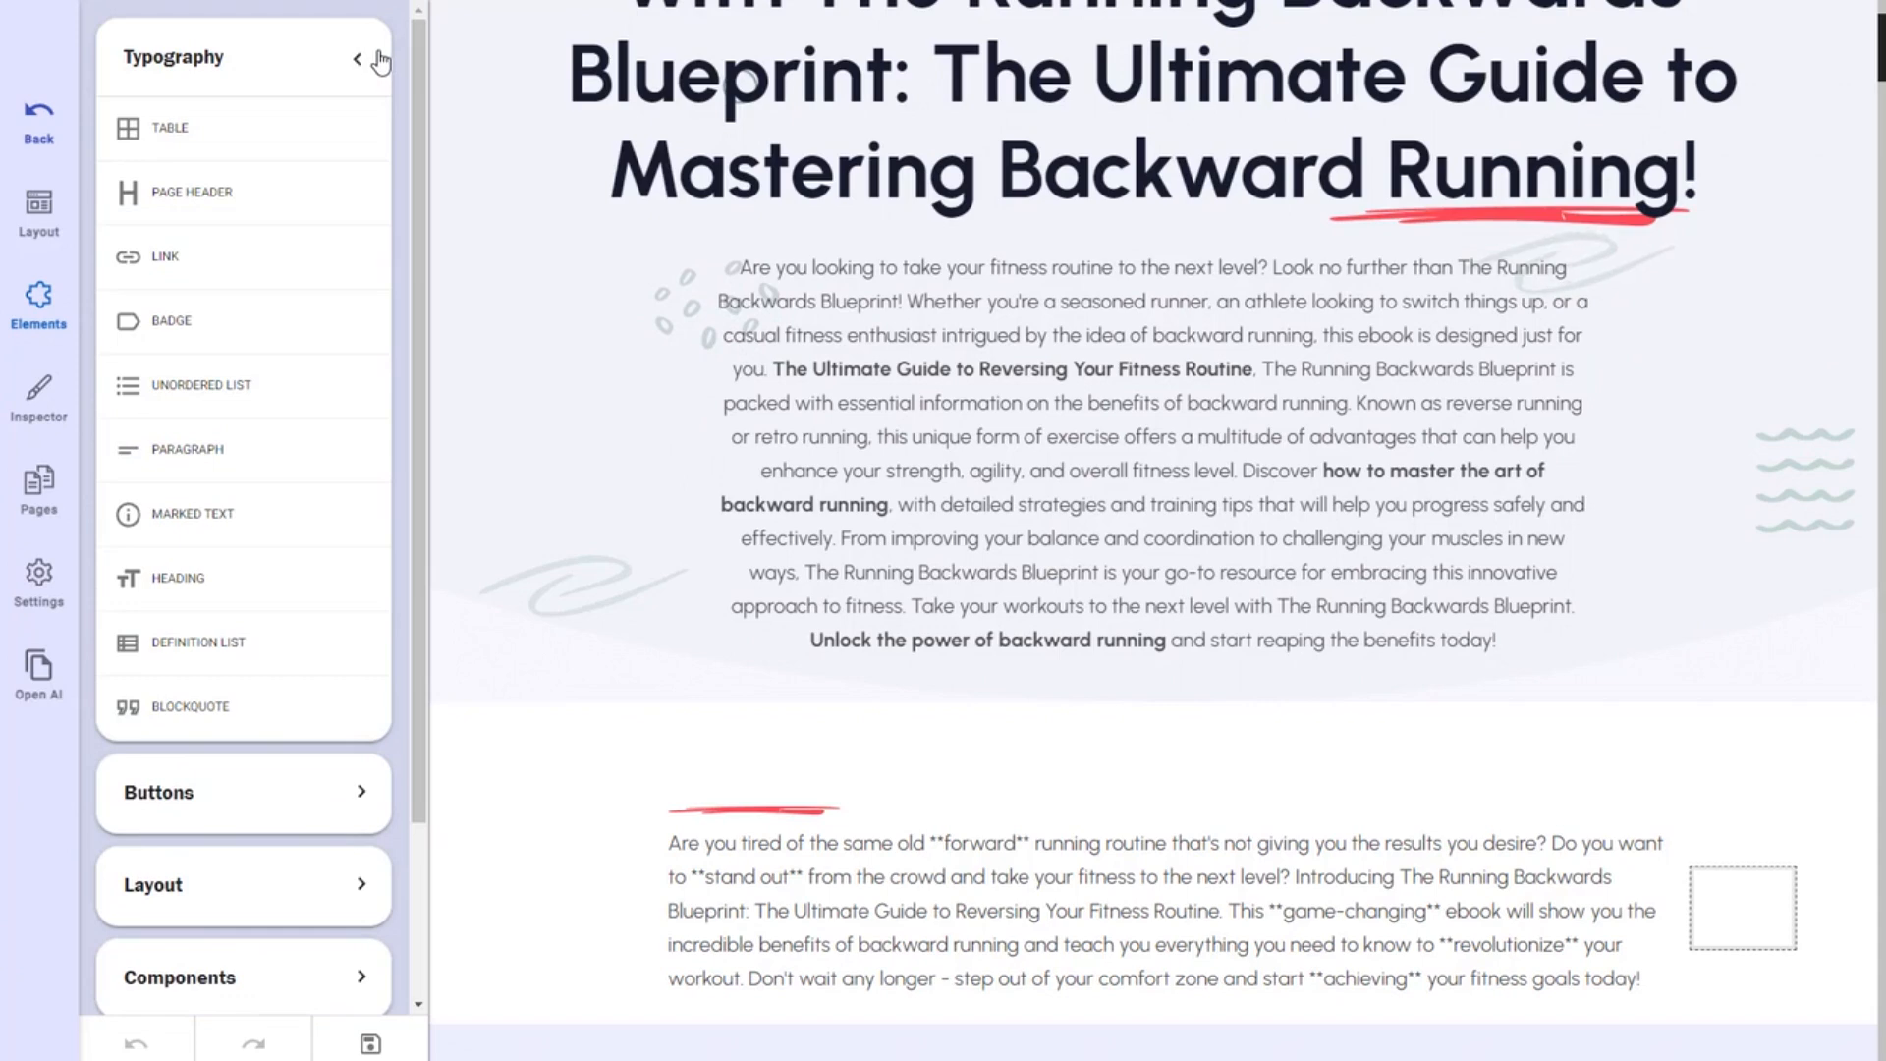
pyautogui.click(379, 59)
pyautogui.click(380, 153)
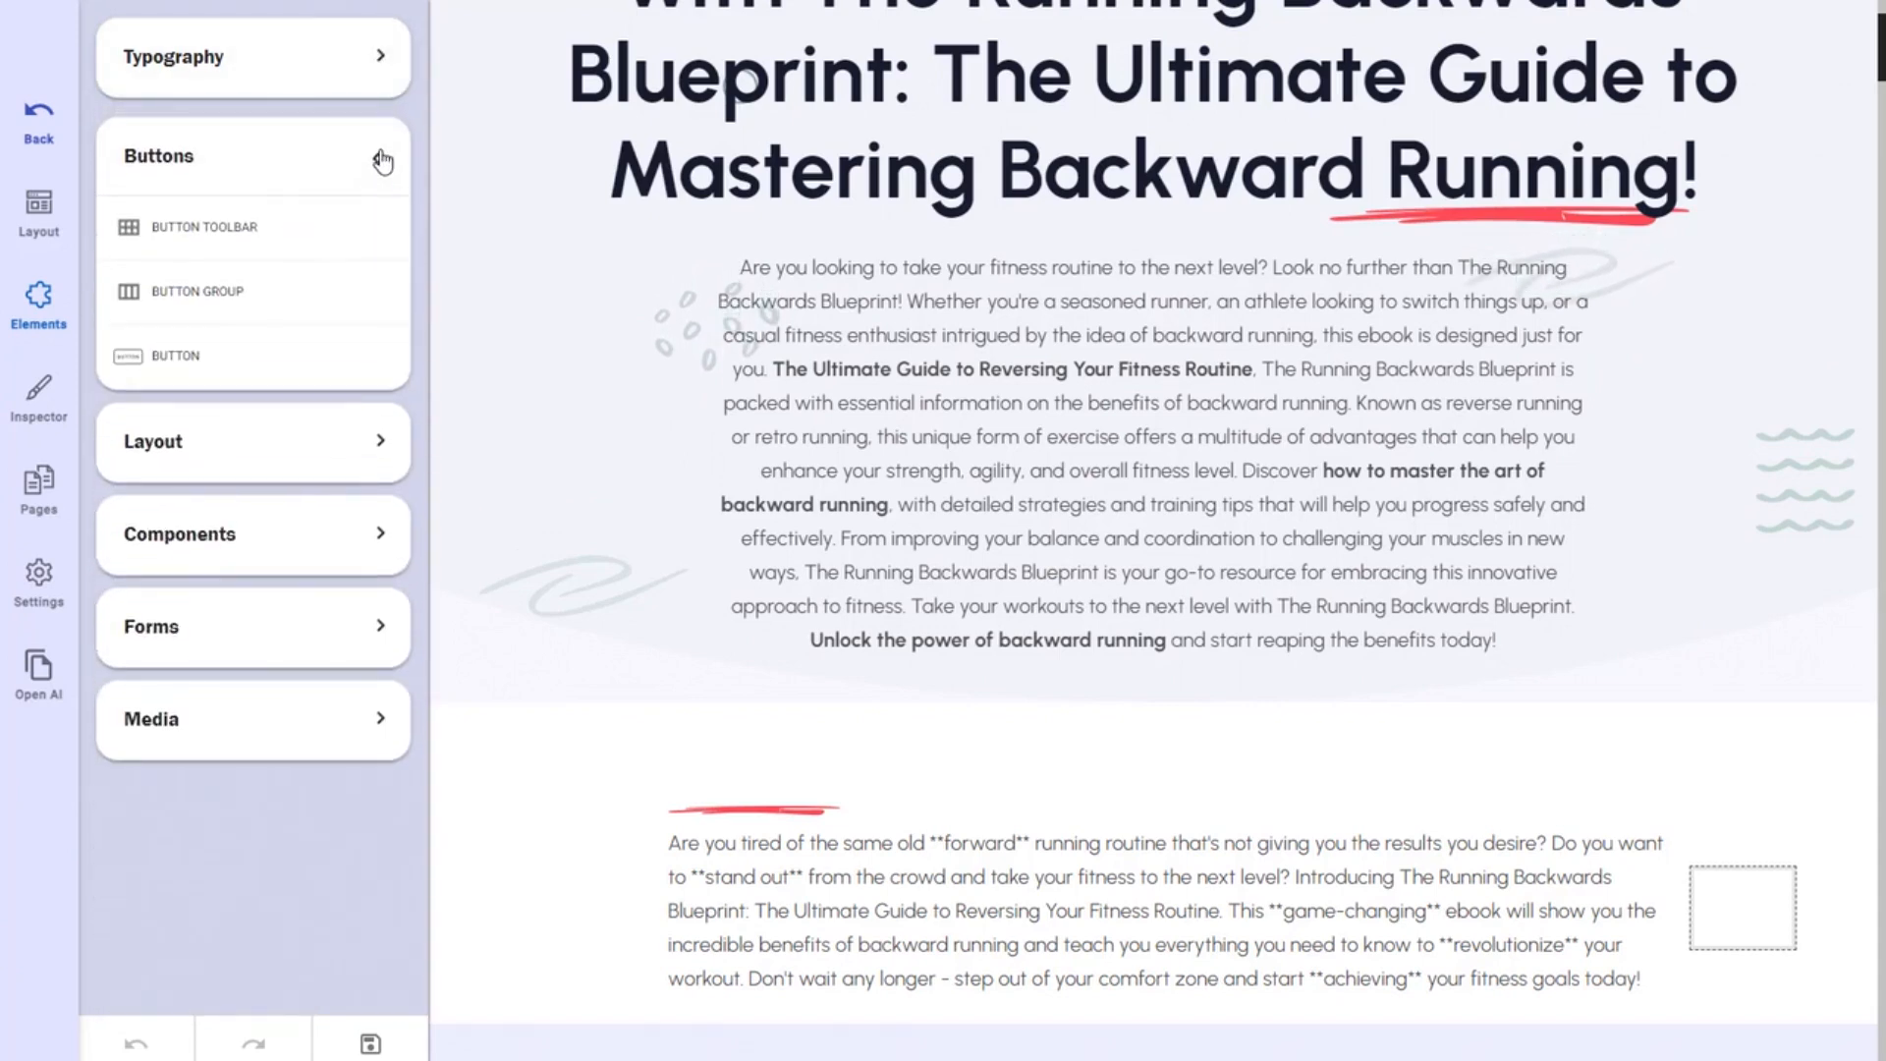
pyautogui.click(382, 157)
pyautogui.click(381, 245)
pyautogui.click(380, 246)
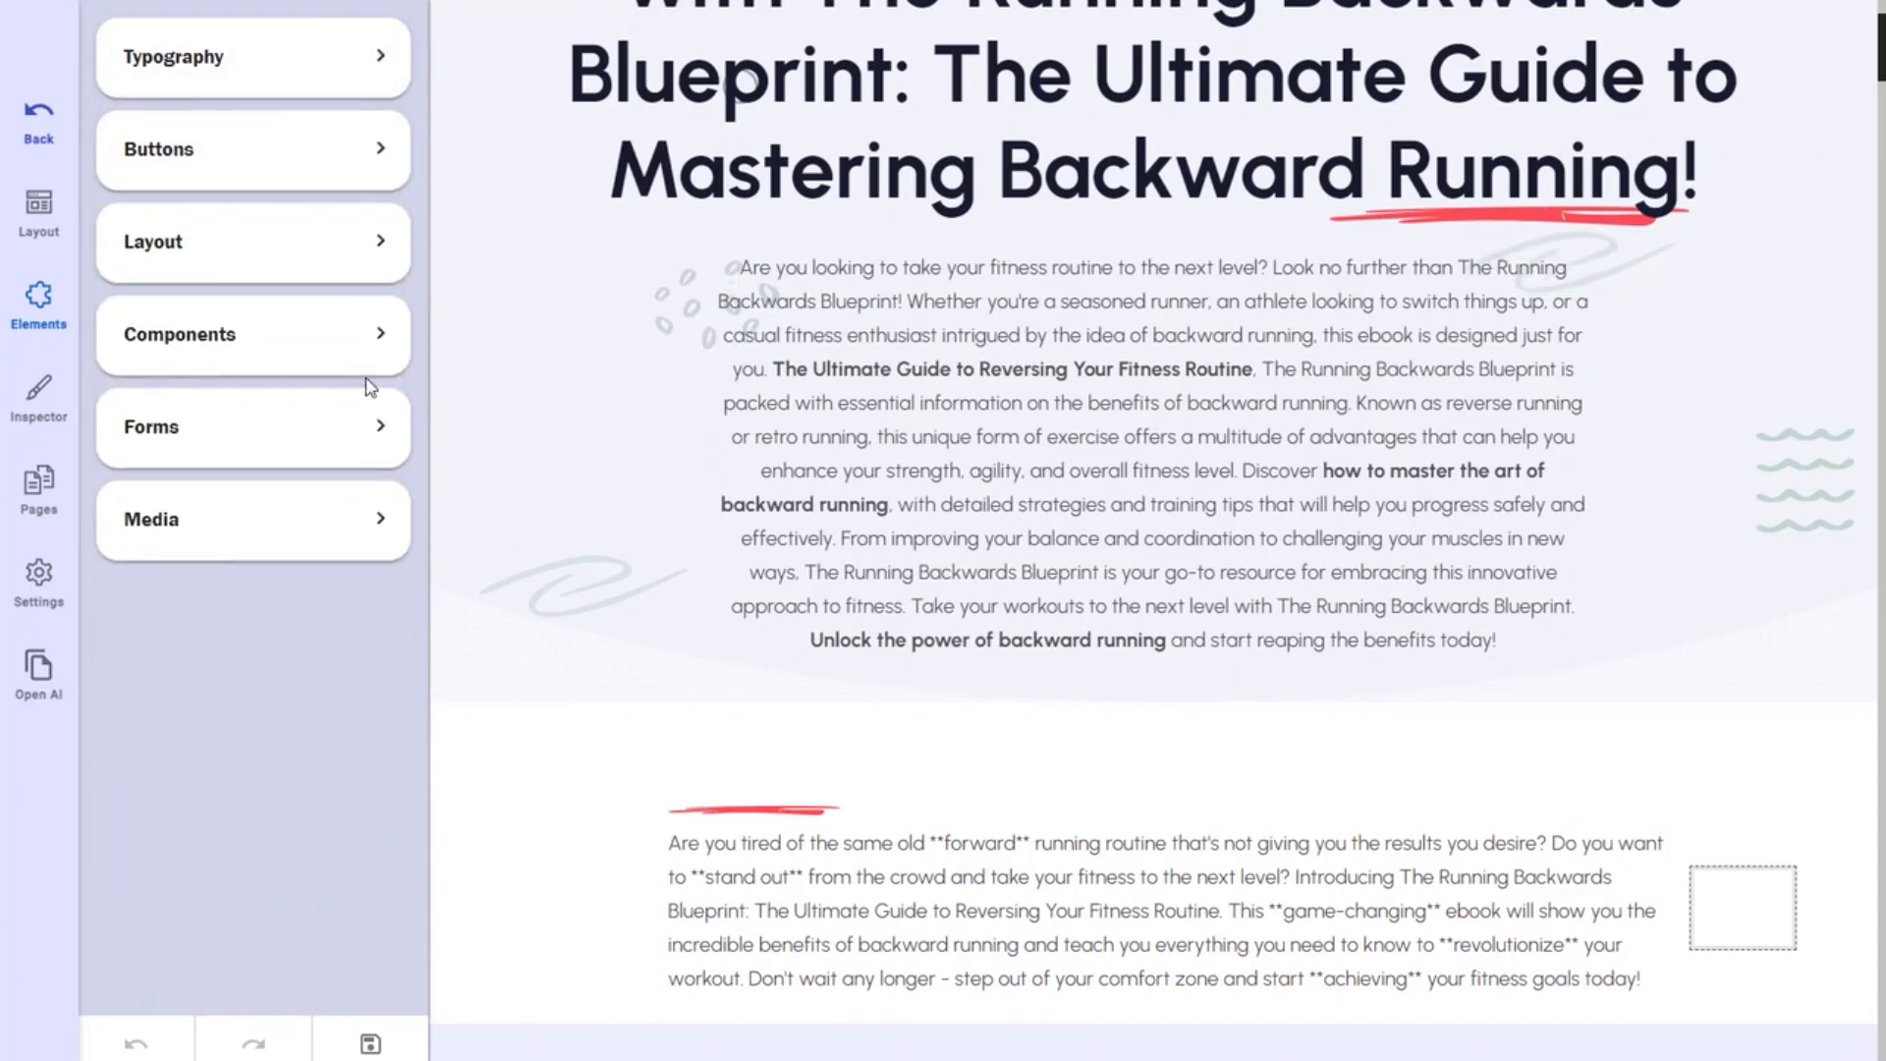
pyautogui.click(376, 59)
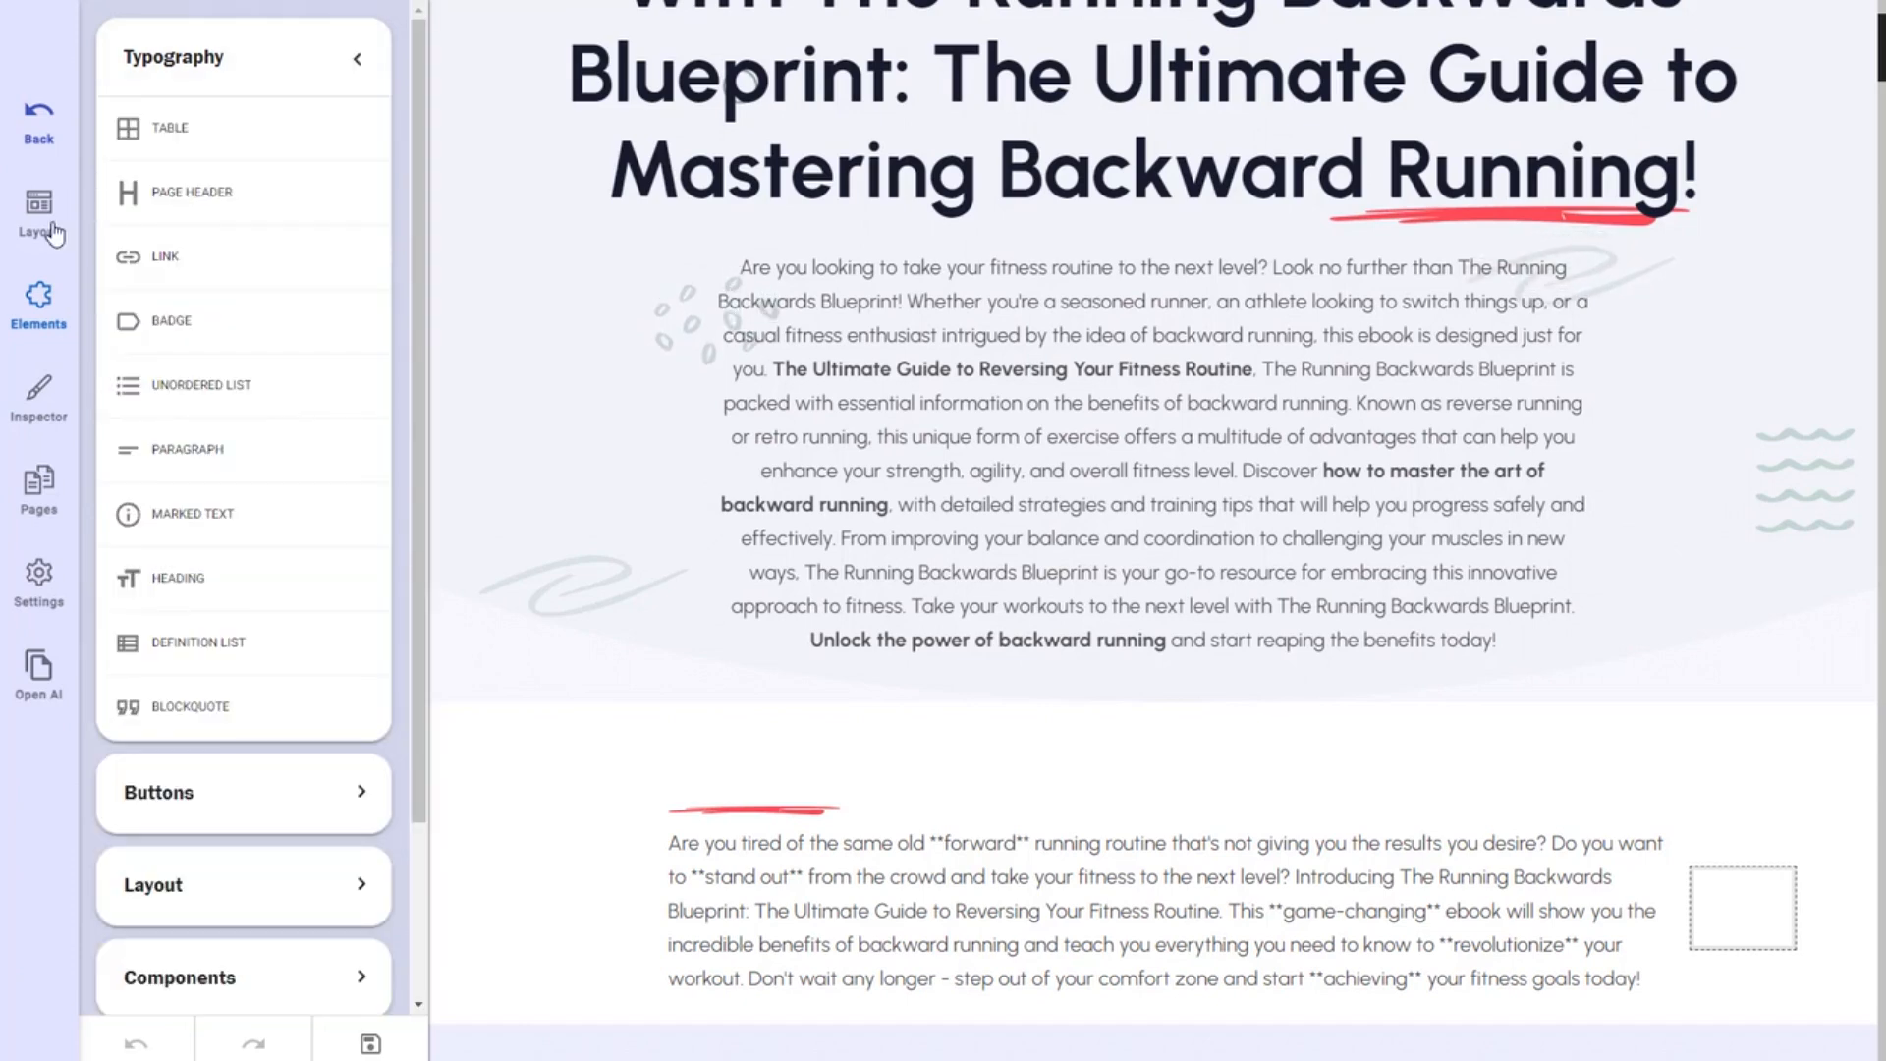
pyautogui.click(358, 59)
pyautogui.click(383, 155)
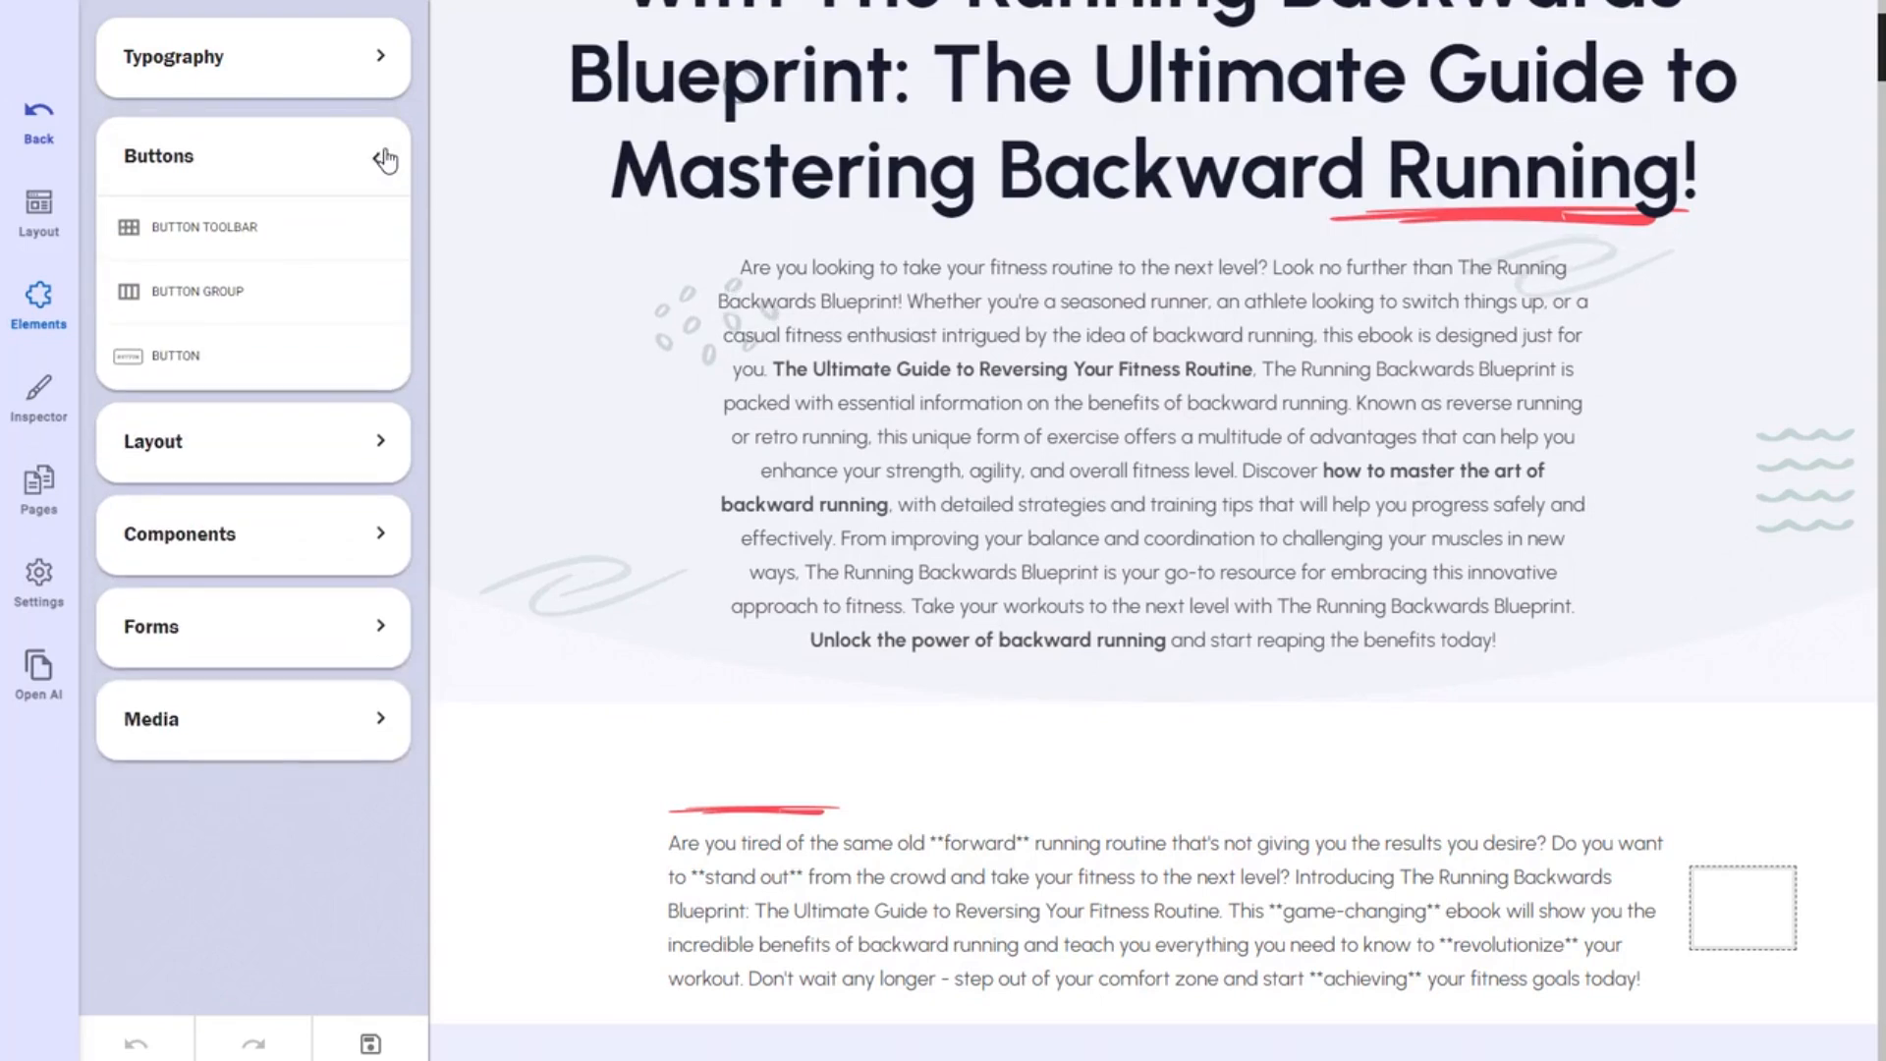
pyautogui.click(383, 158)
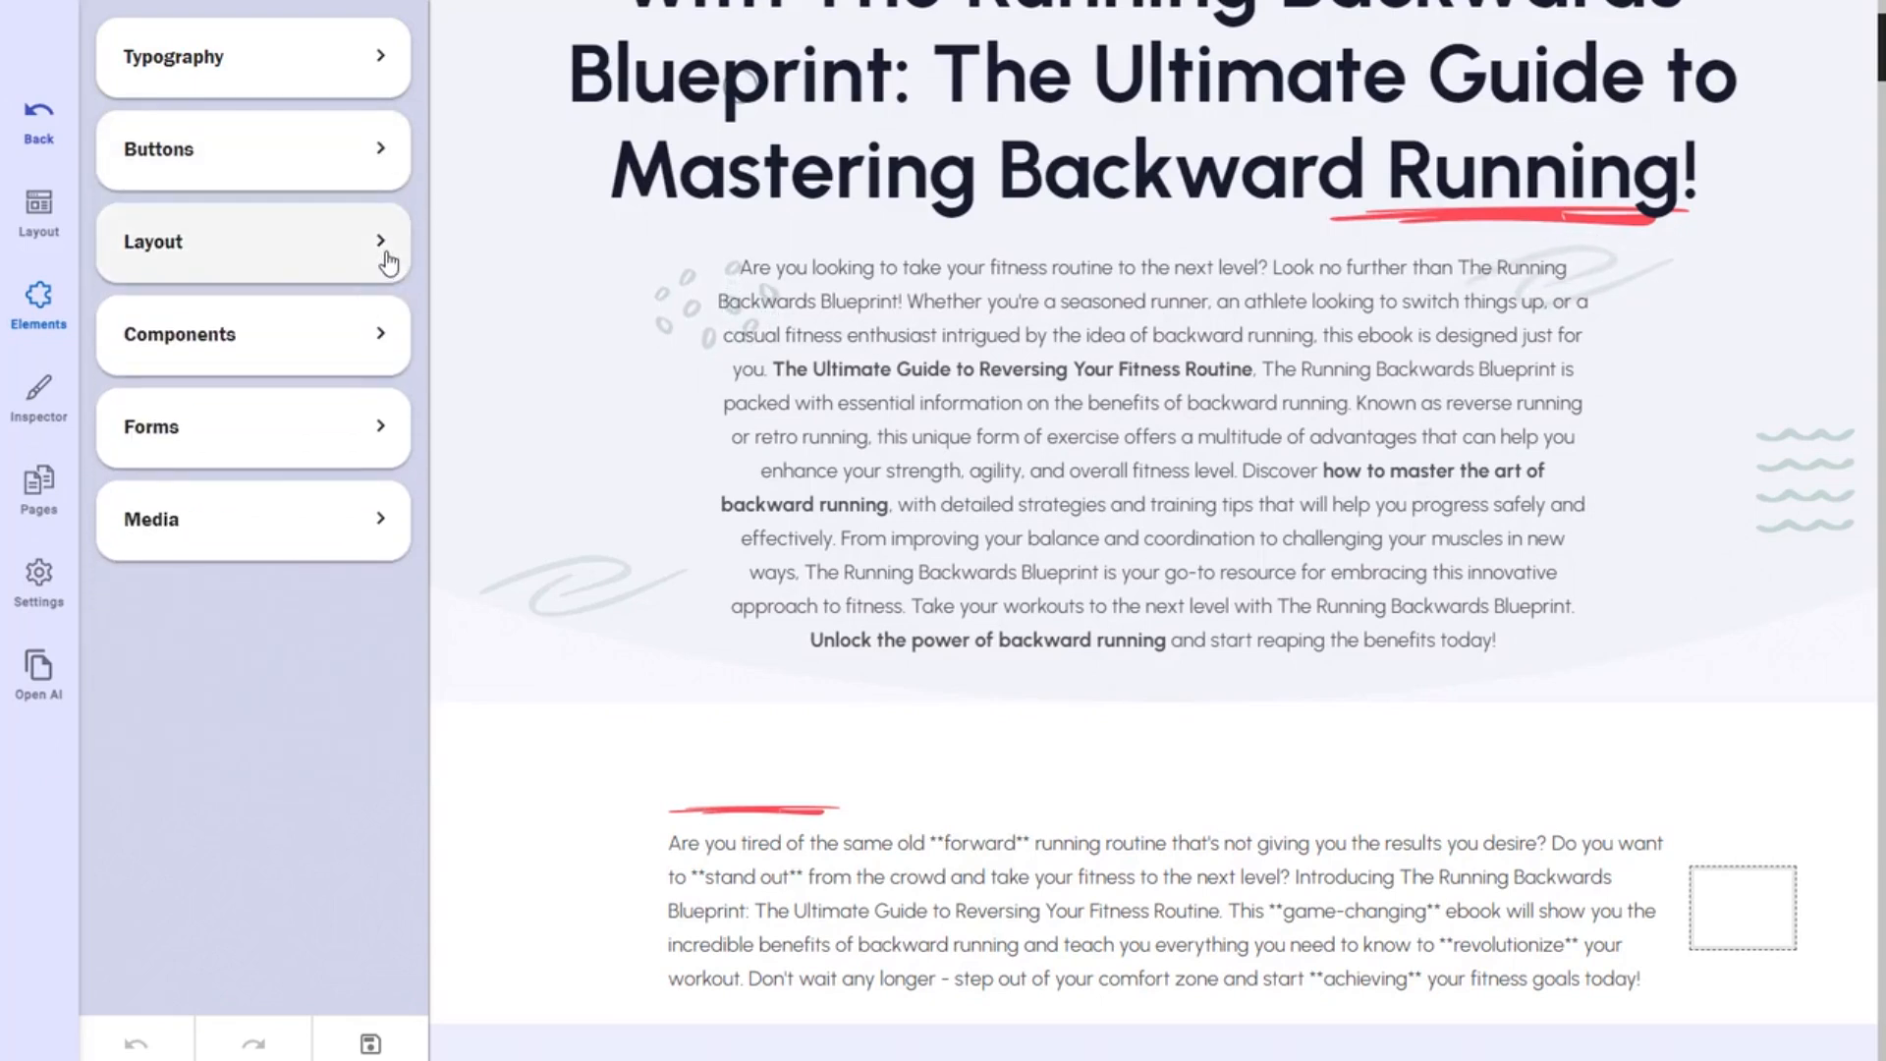
pyautogui.click(383, 253)
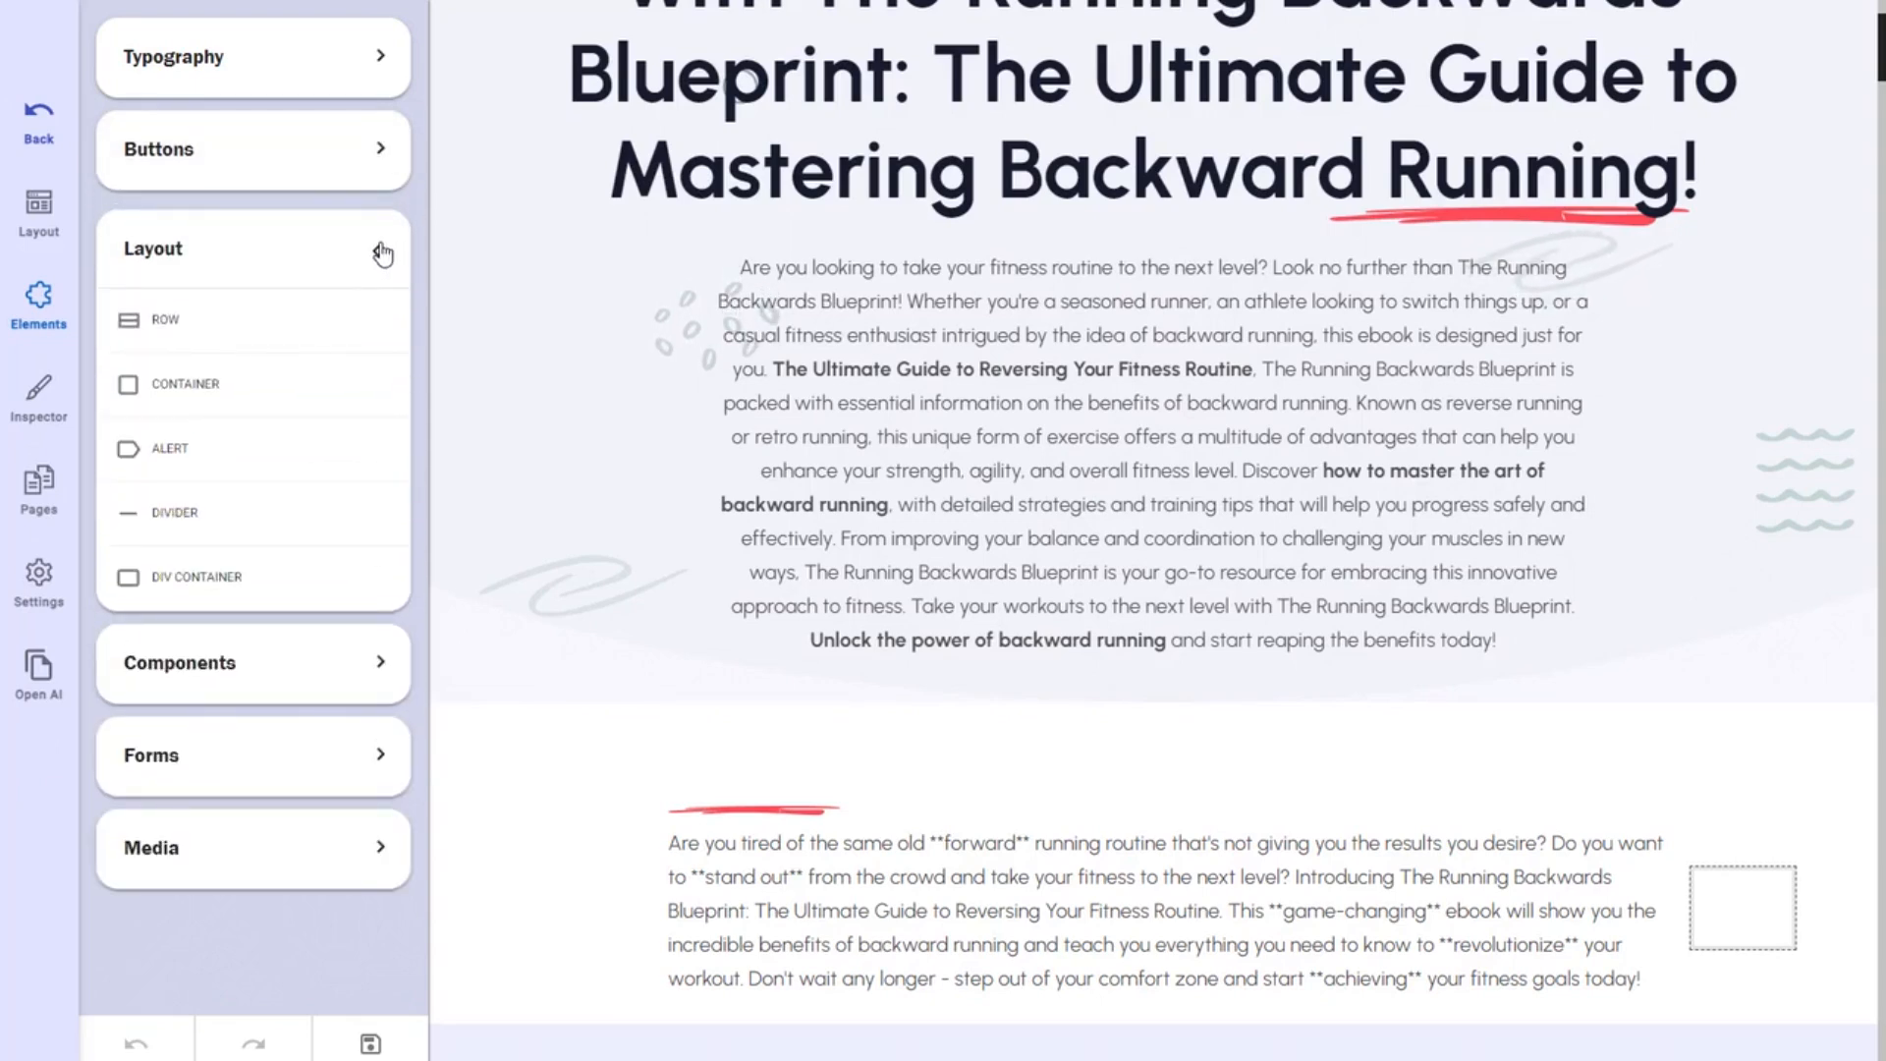
pyautogui.click(383, 253)
pyautogui.click(379, 336)
# Expand the Forms and Media element groups, then select the hero intro paragraph.
pyautogui.scroll(-3, 277, 514)
pyautogui.scroll(2, 280, 506)
pyautogui.scroll(-2, 285, 491)
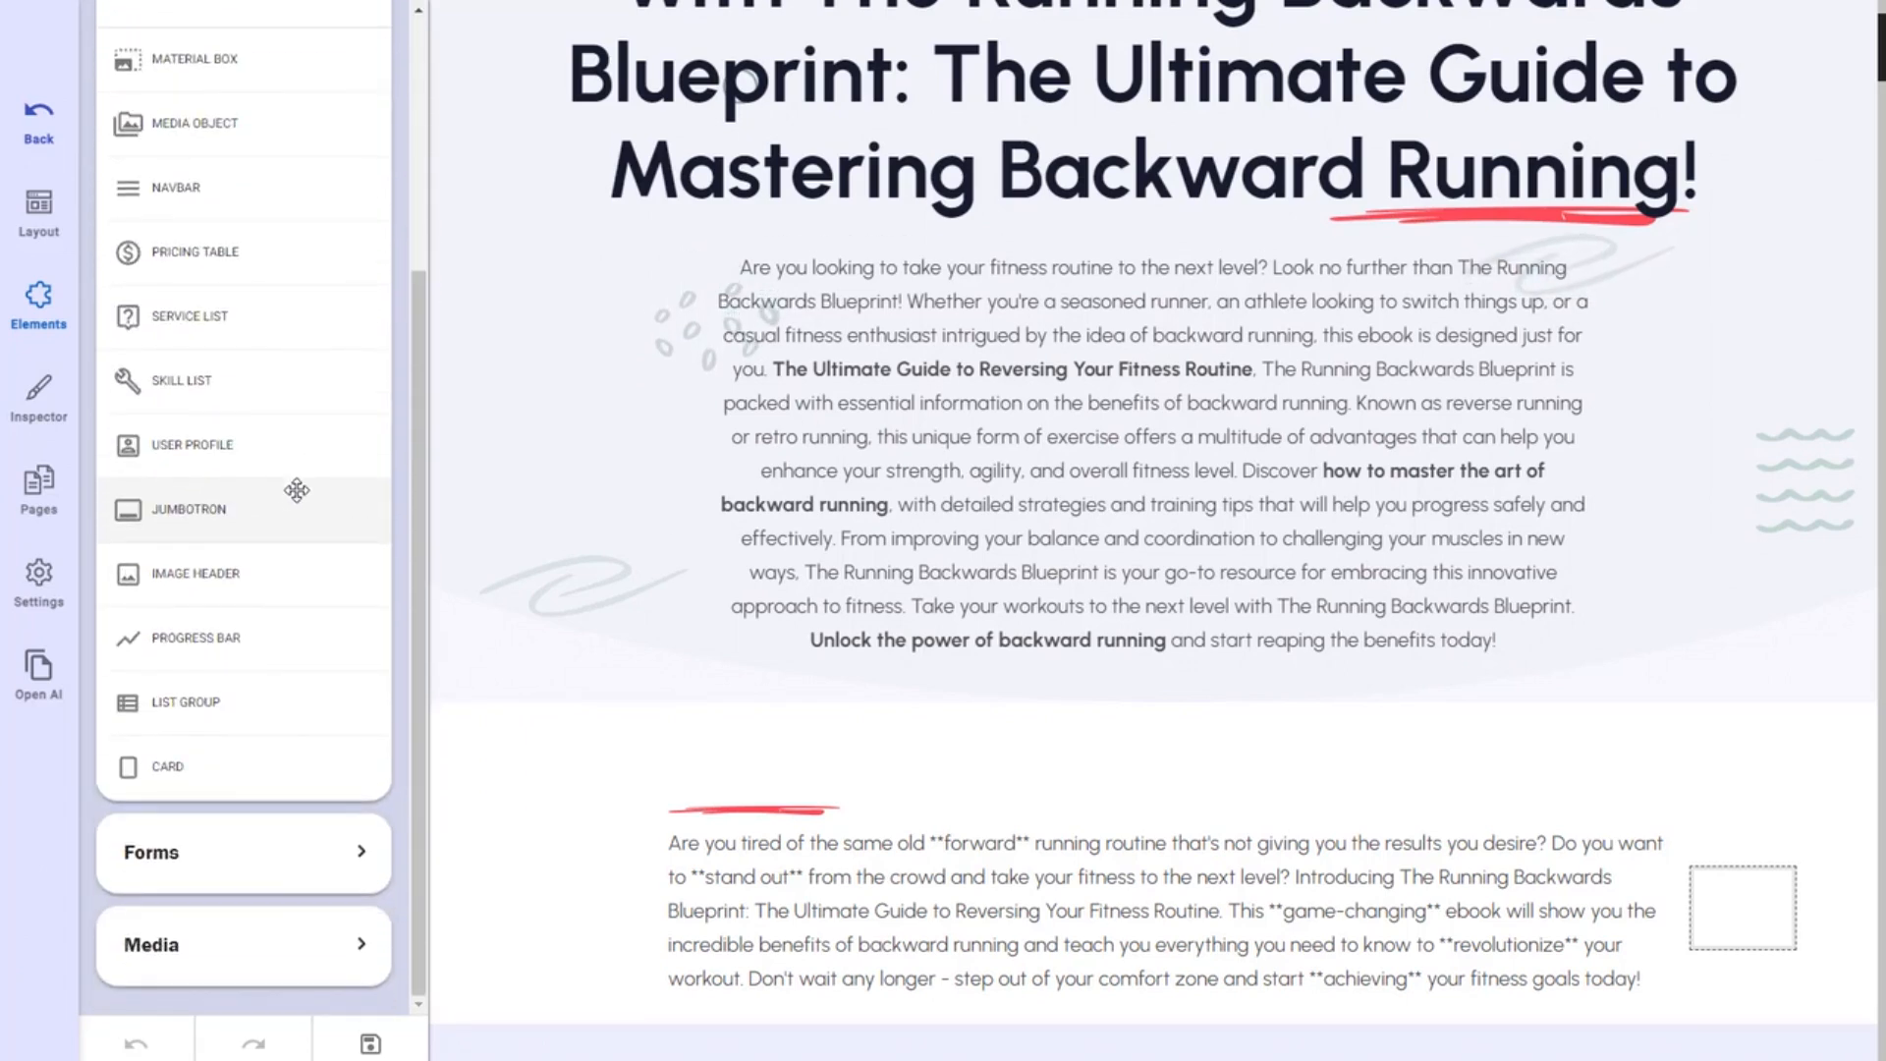
pyautogui.scroll(1, 234, 416)
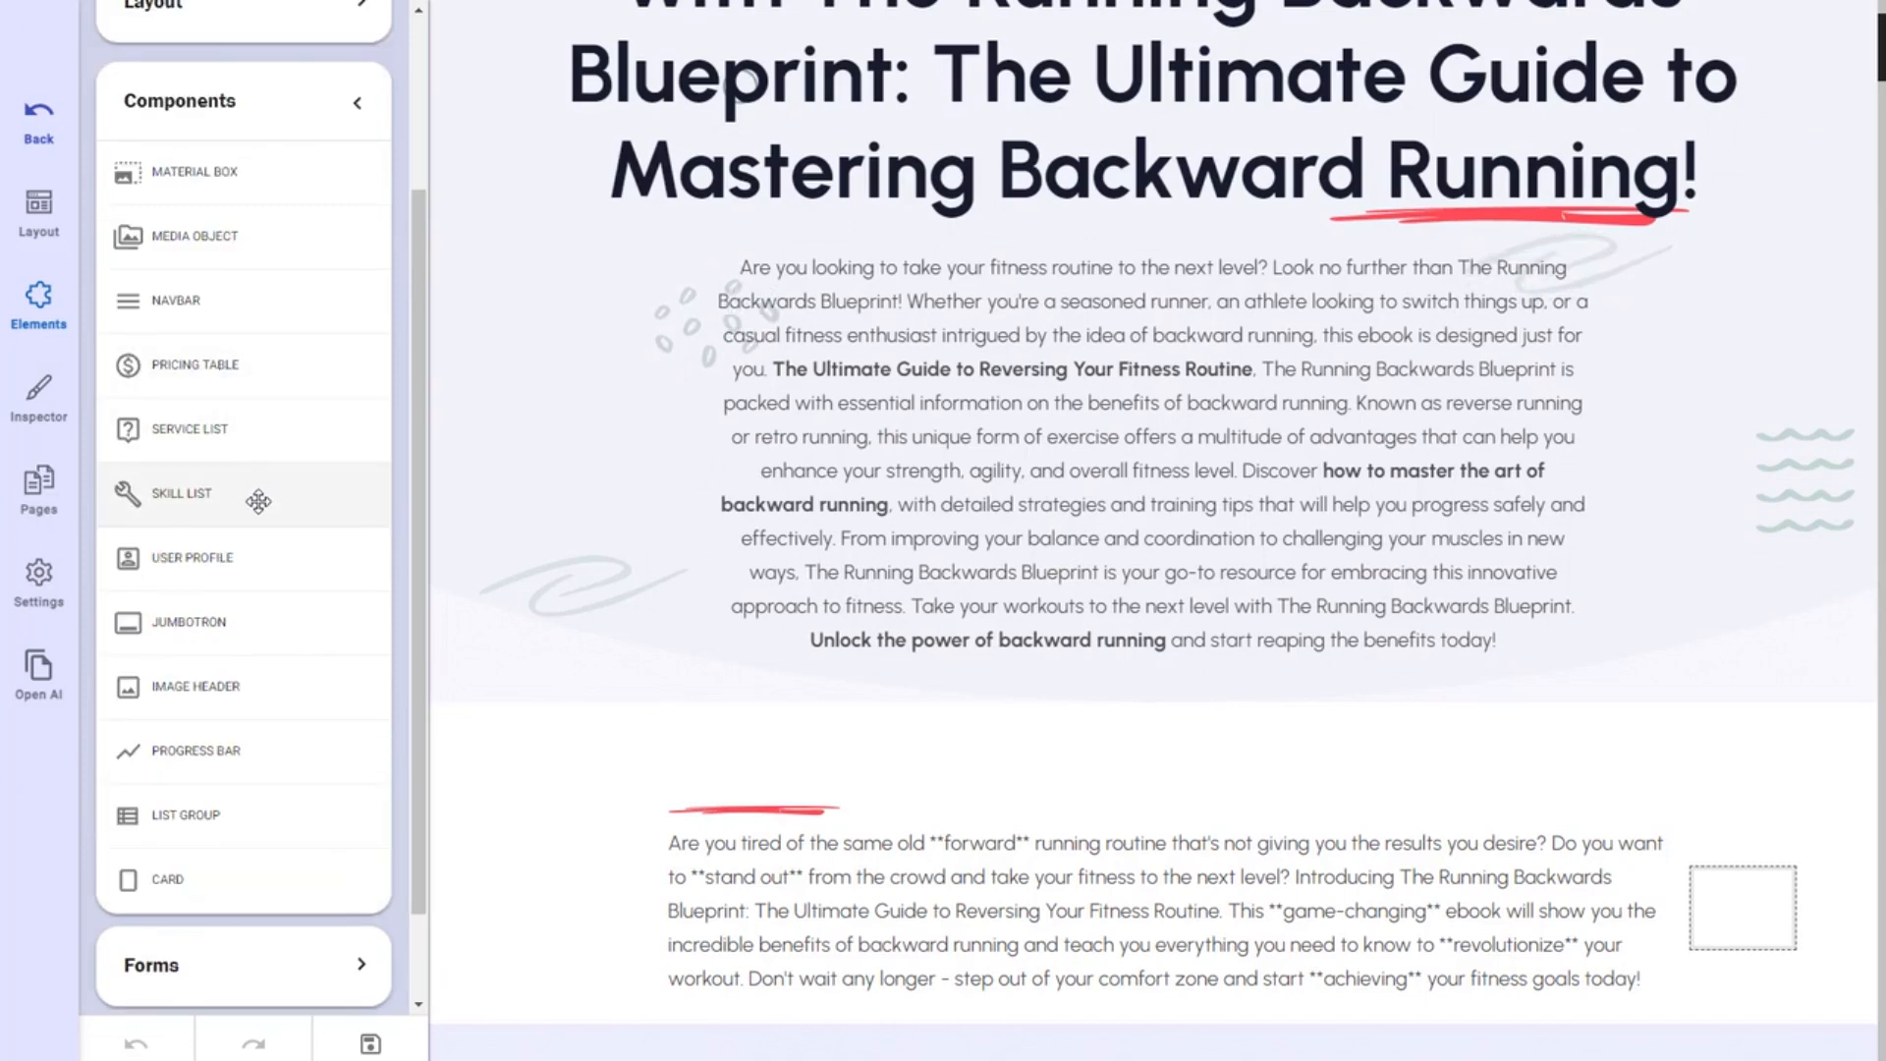
pyautogui.scroll(-1, 328, 864)
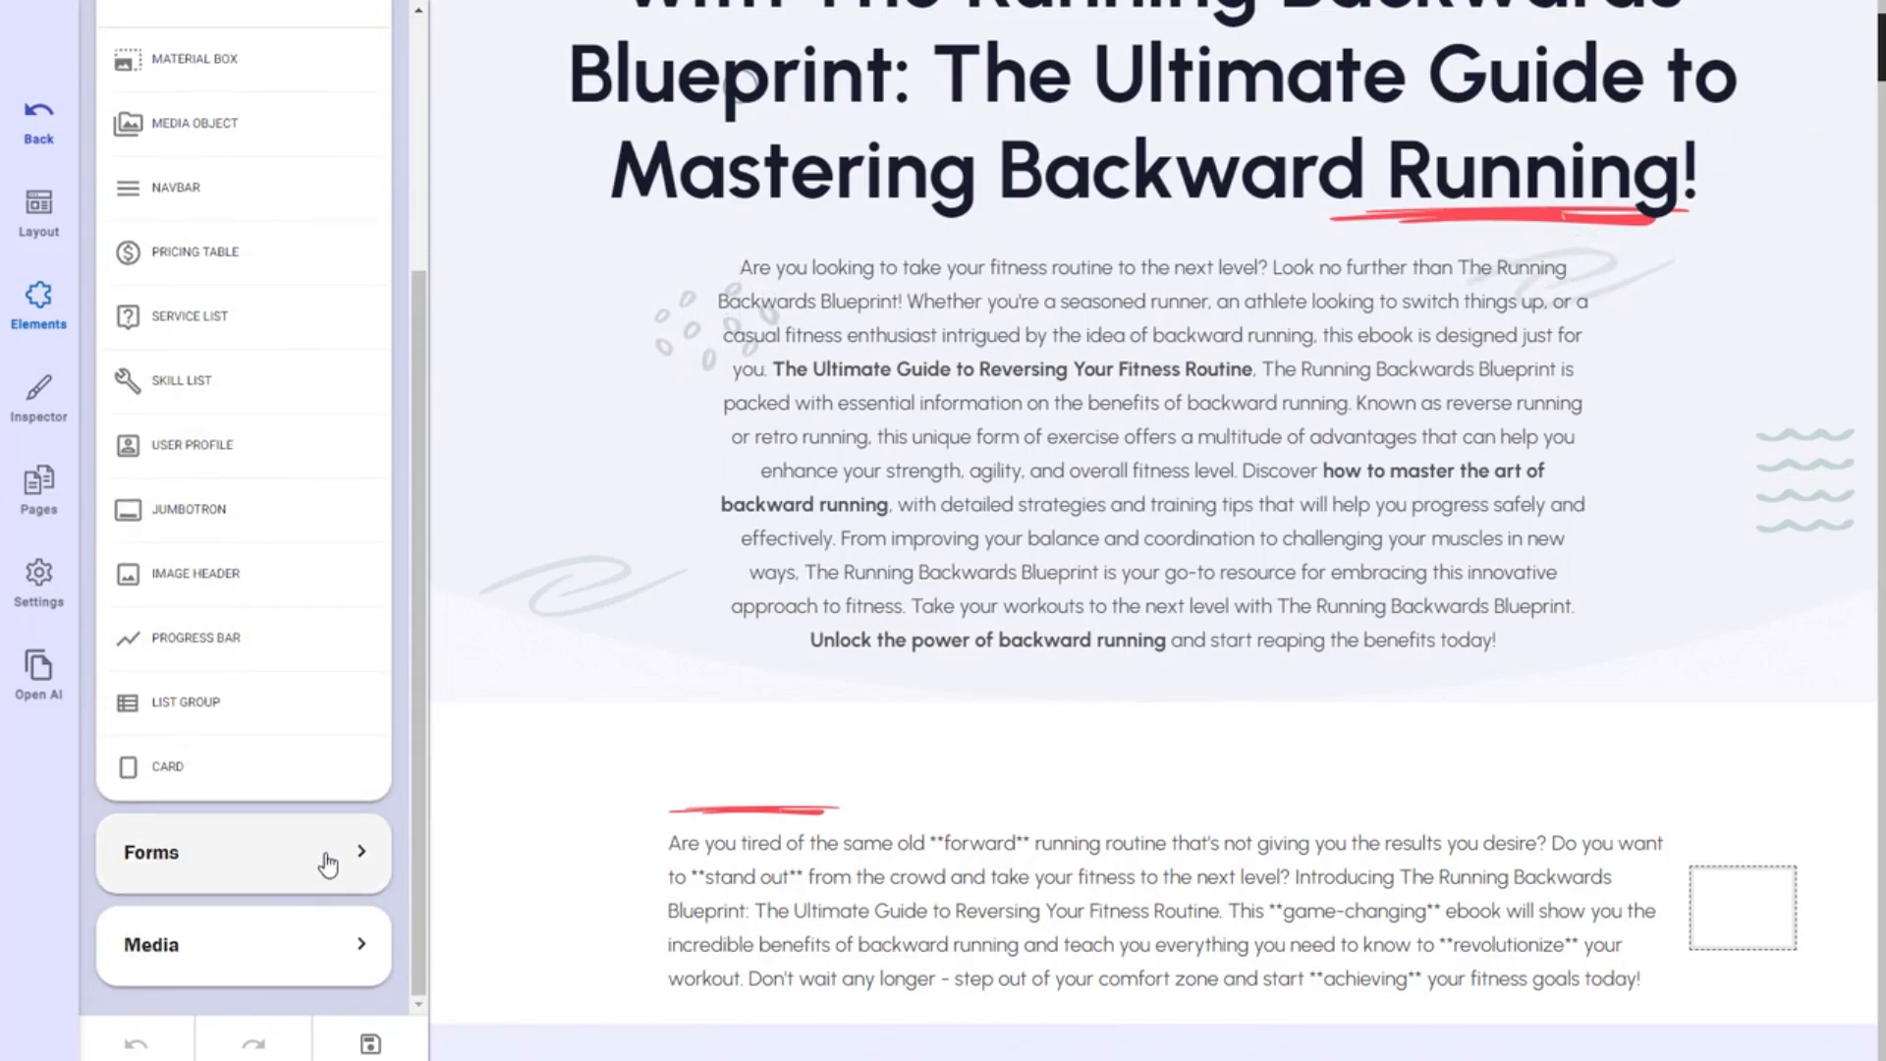
pyautogui.click(360, 853)
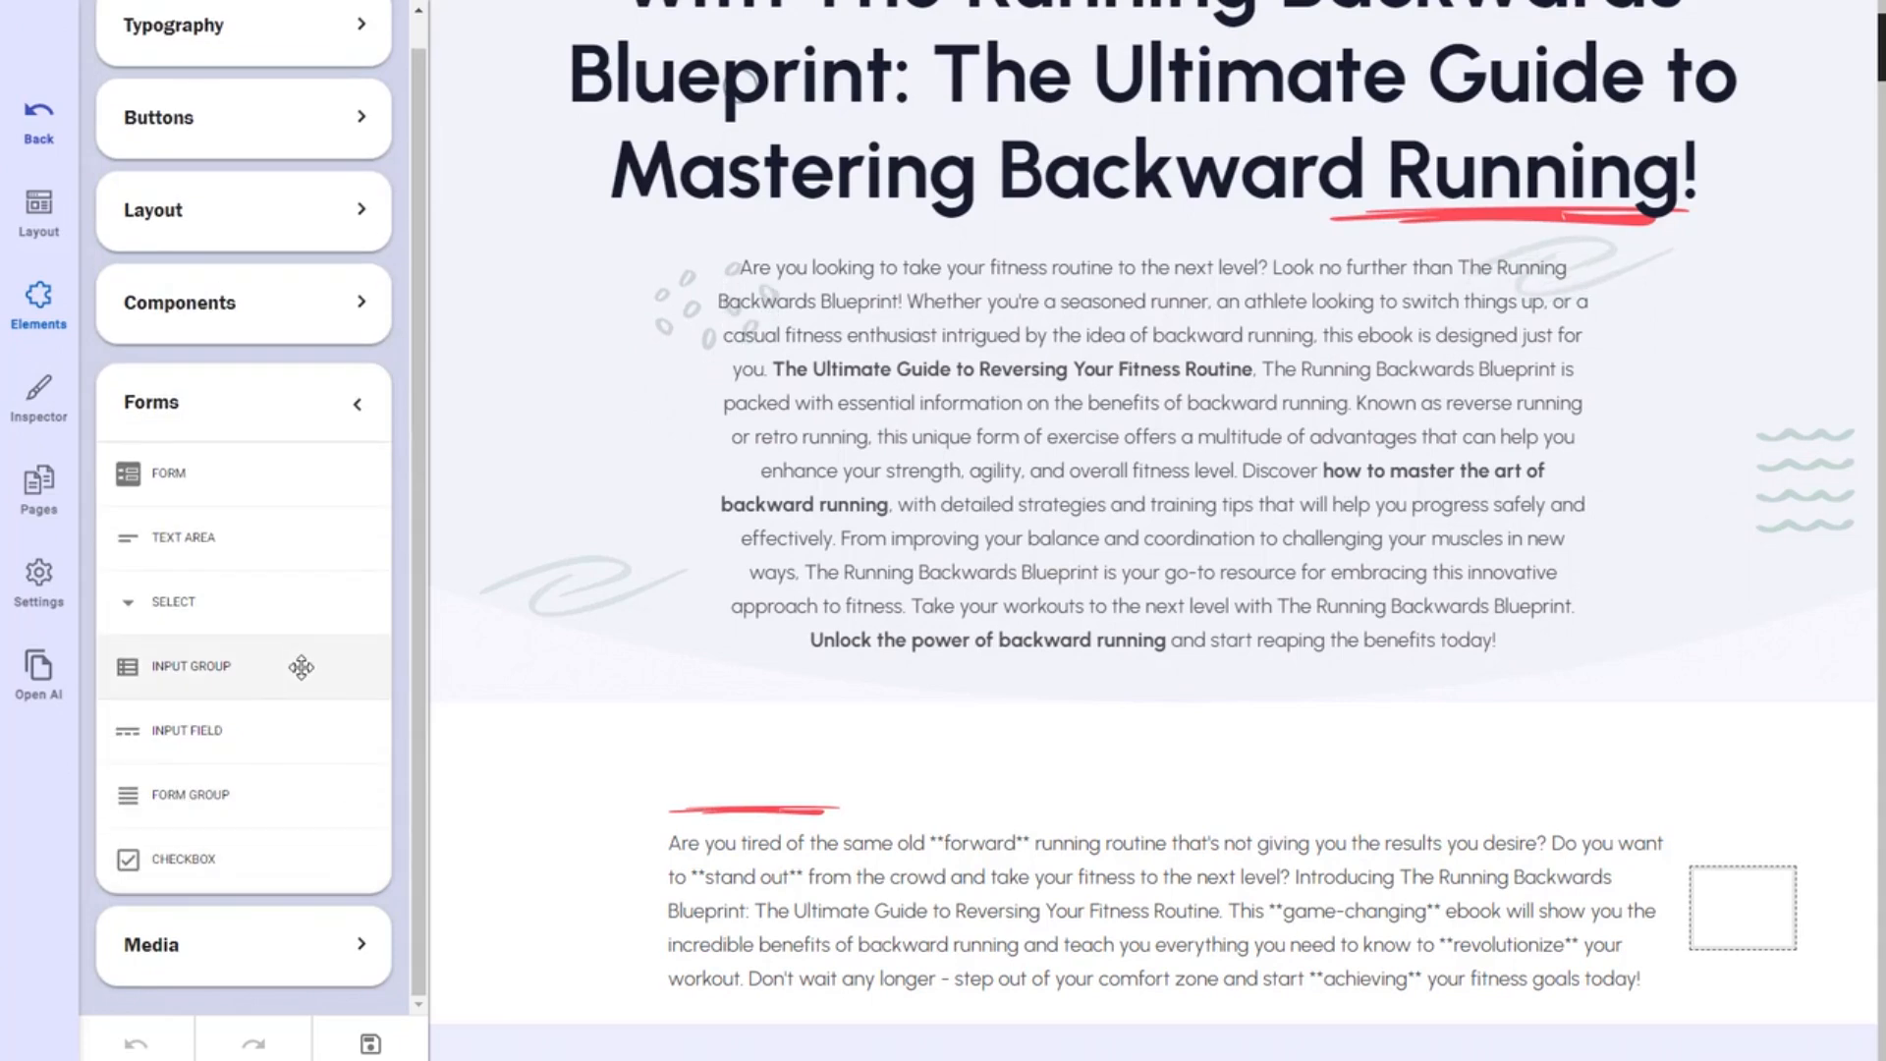
pyautogui.click(353, 946)
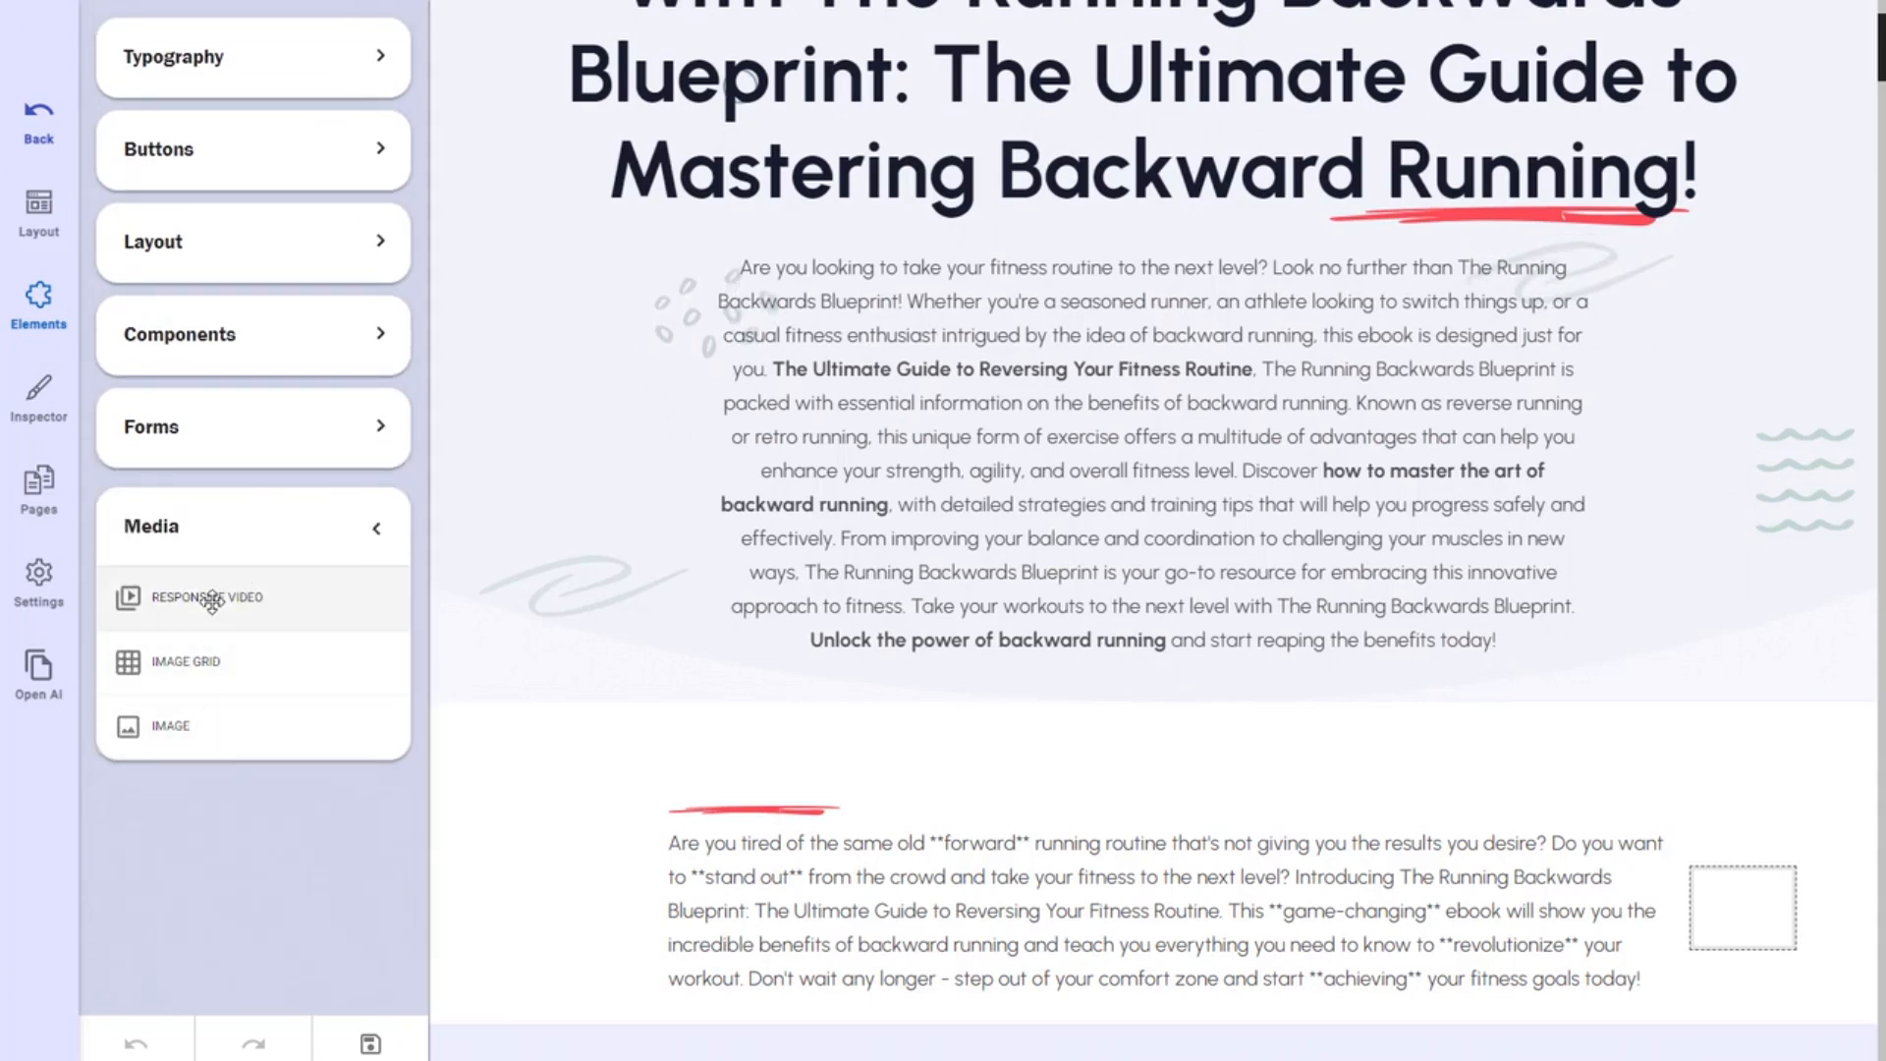
pyautogui.moveTo(212, 656); pyautogui.dragTo(718, 580)
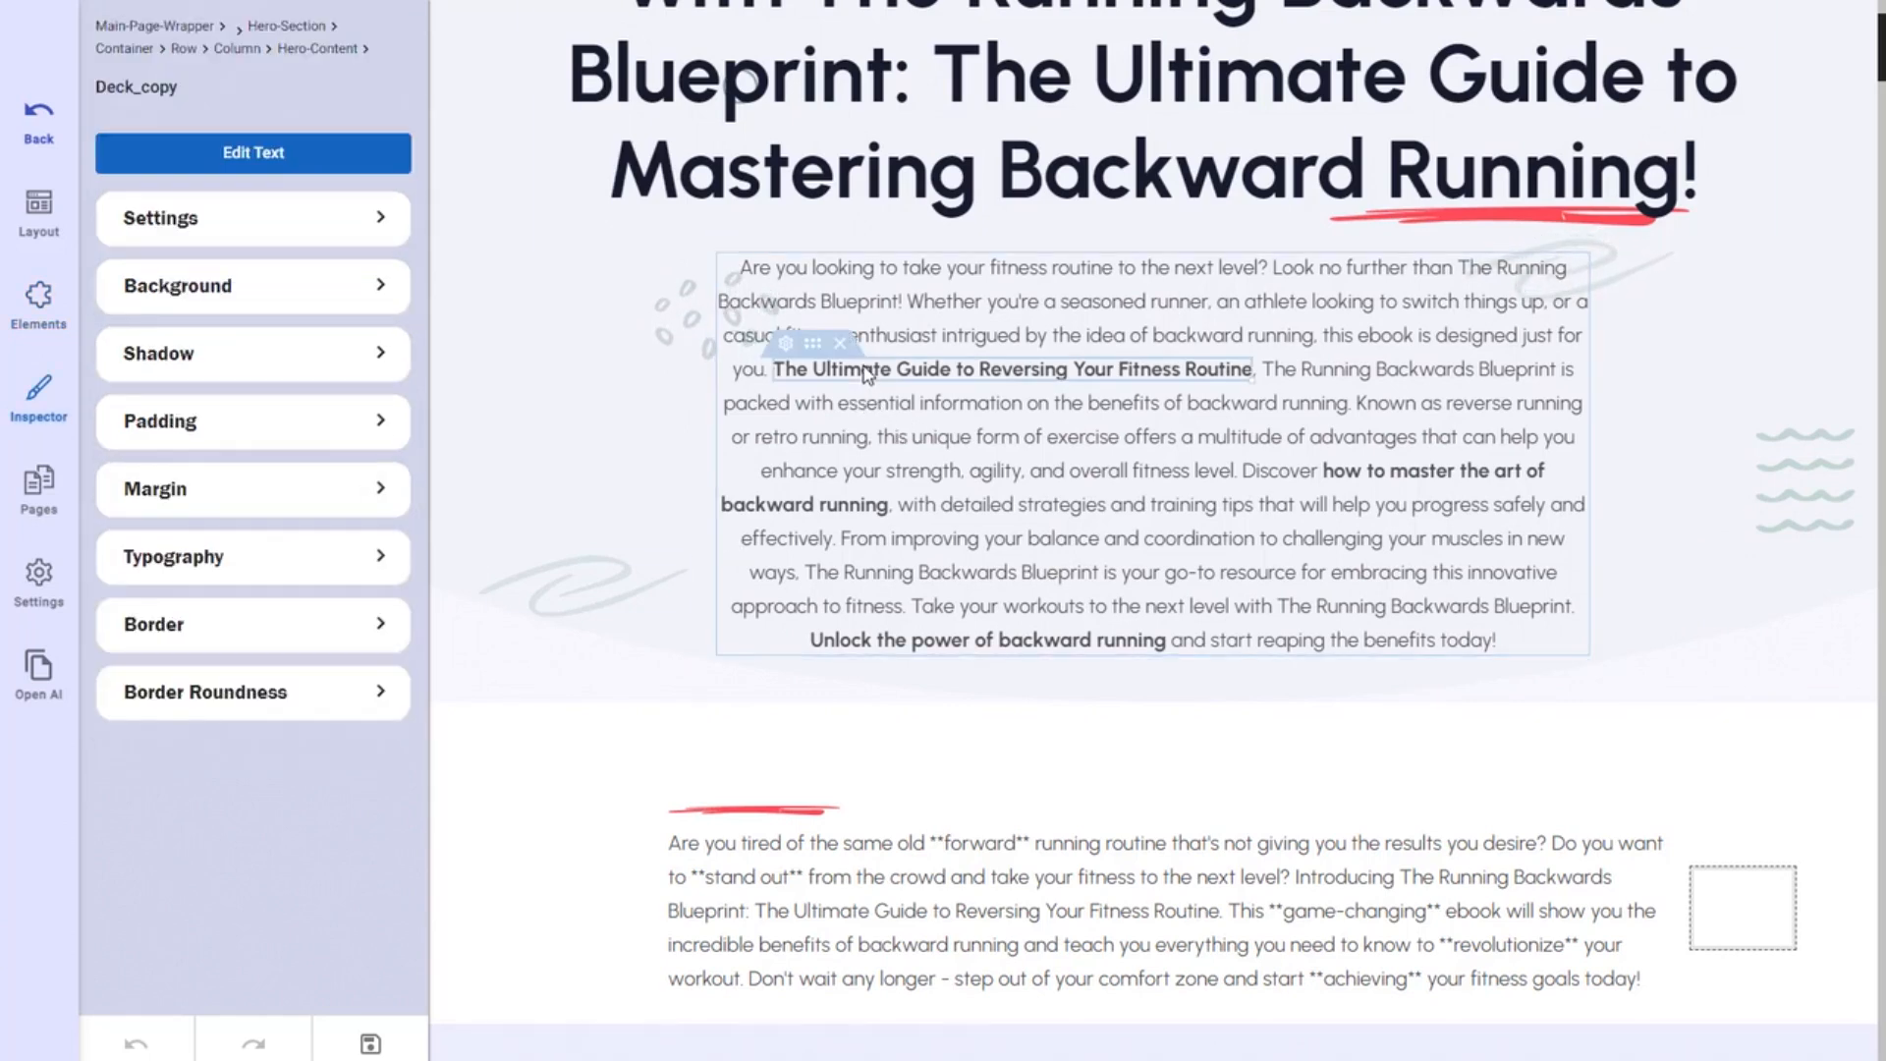
# Delete the bold 'The Ultimate Guide…' phrase from the hero intro and left-align the paragraph.
pyautogui.click(840, 343)
pyautogui.click(981, 393)
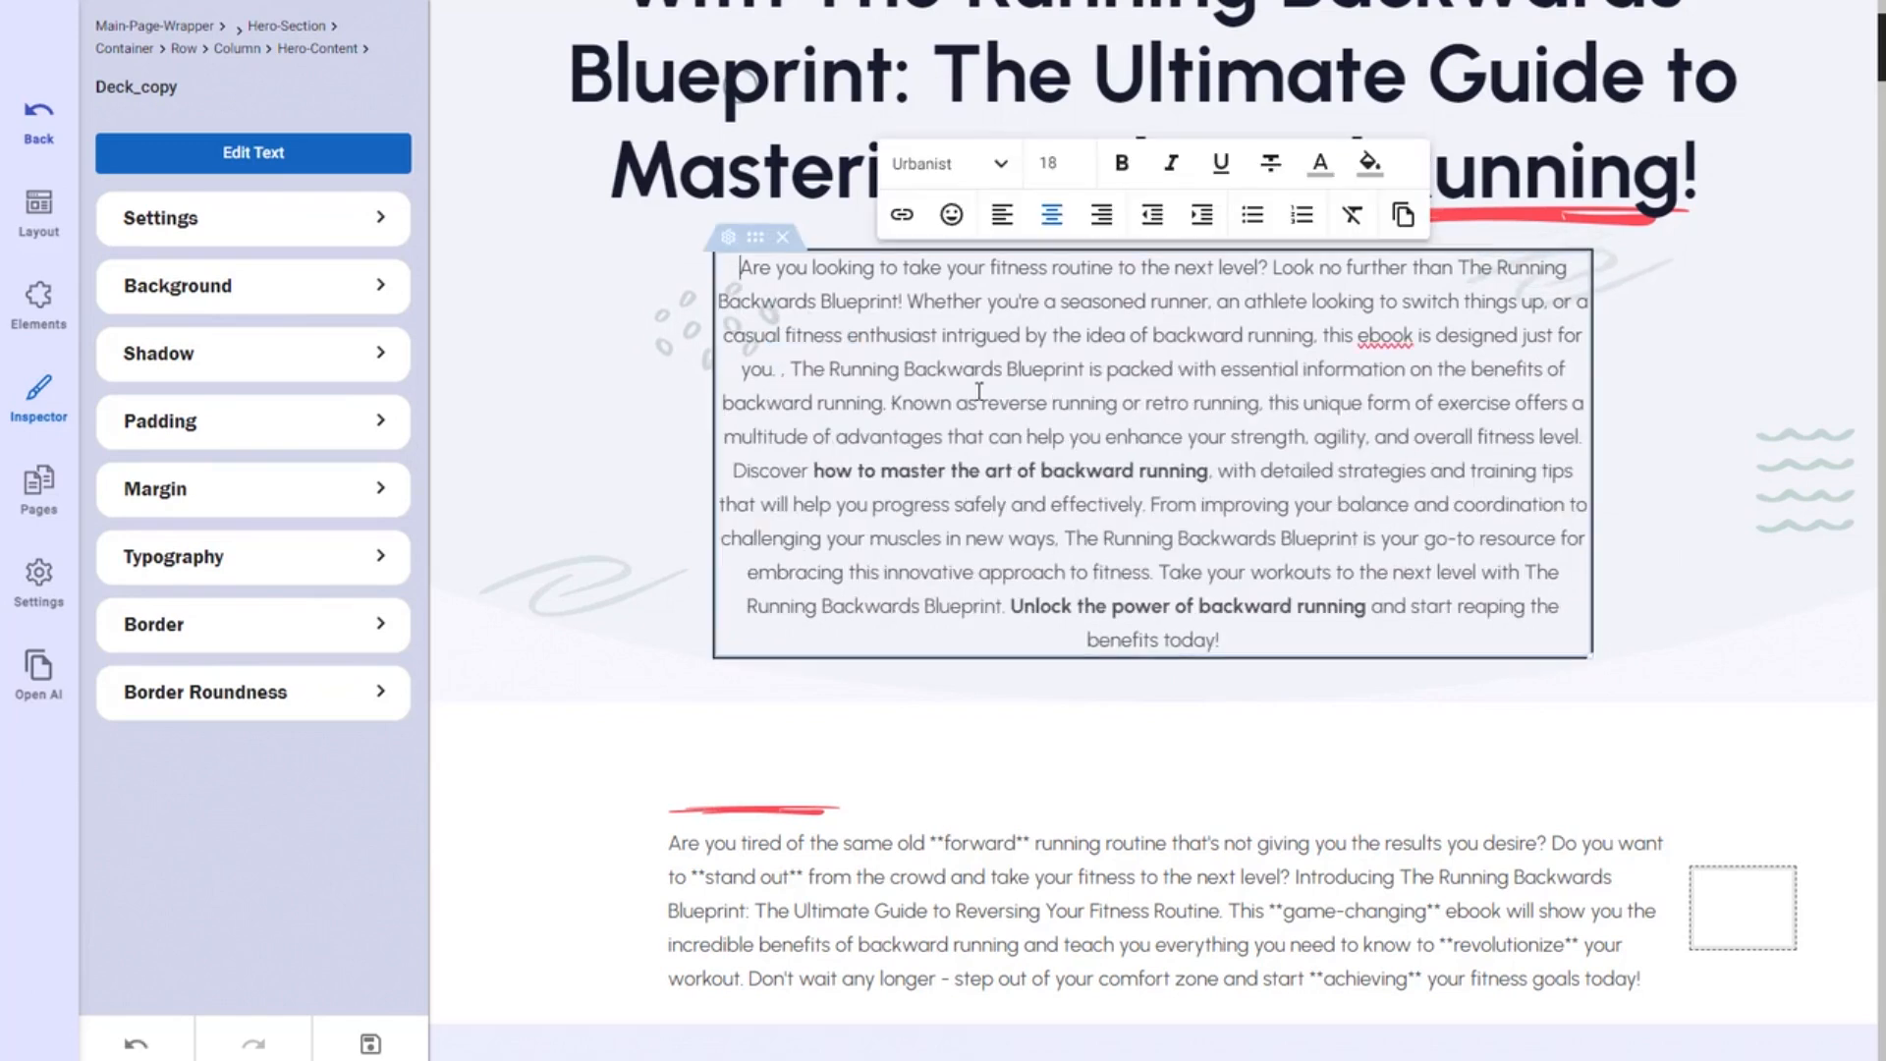
pyautogui.hotkey('ctrl', 'a')
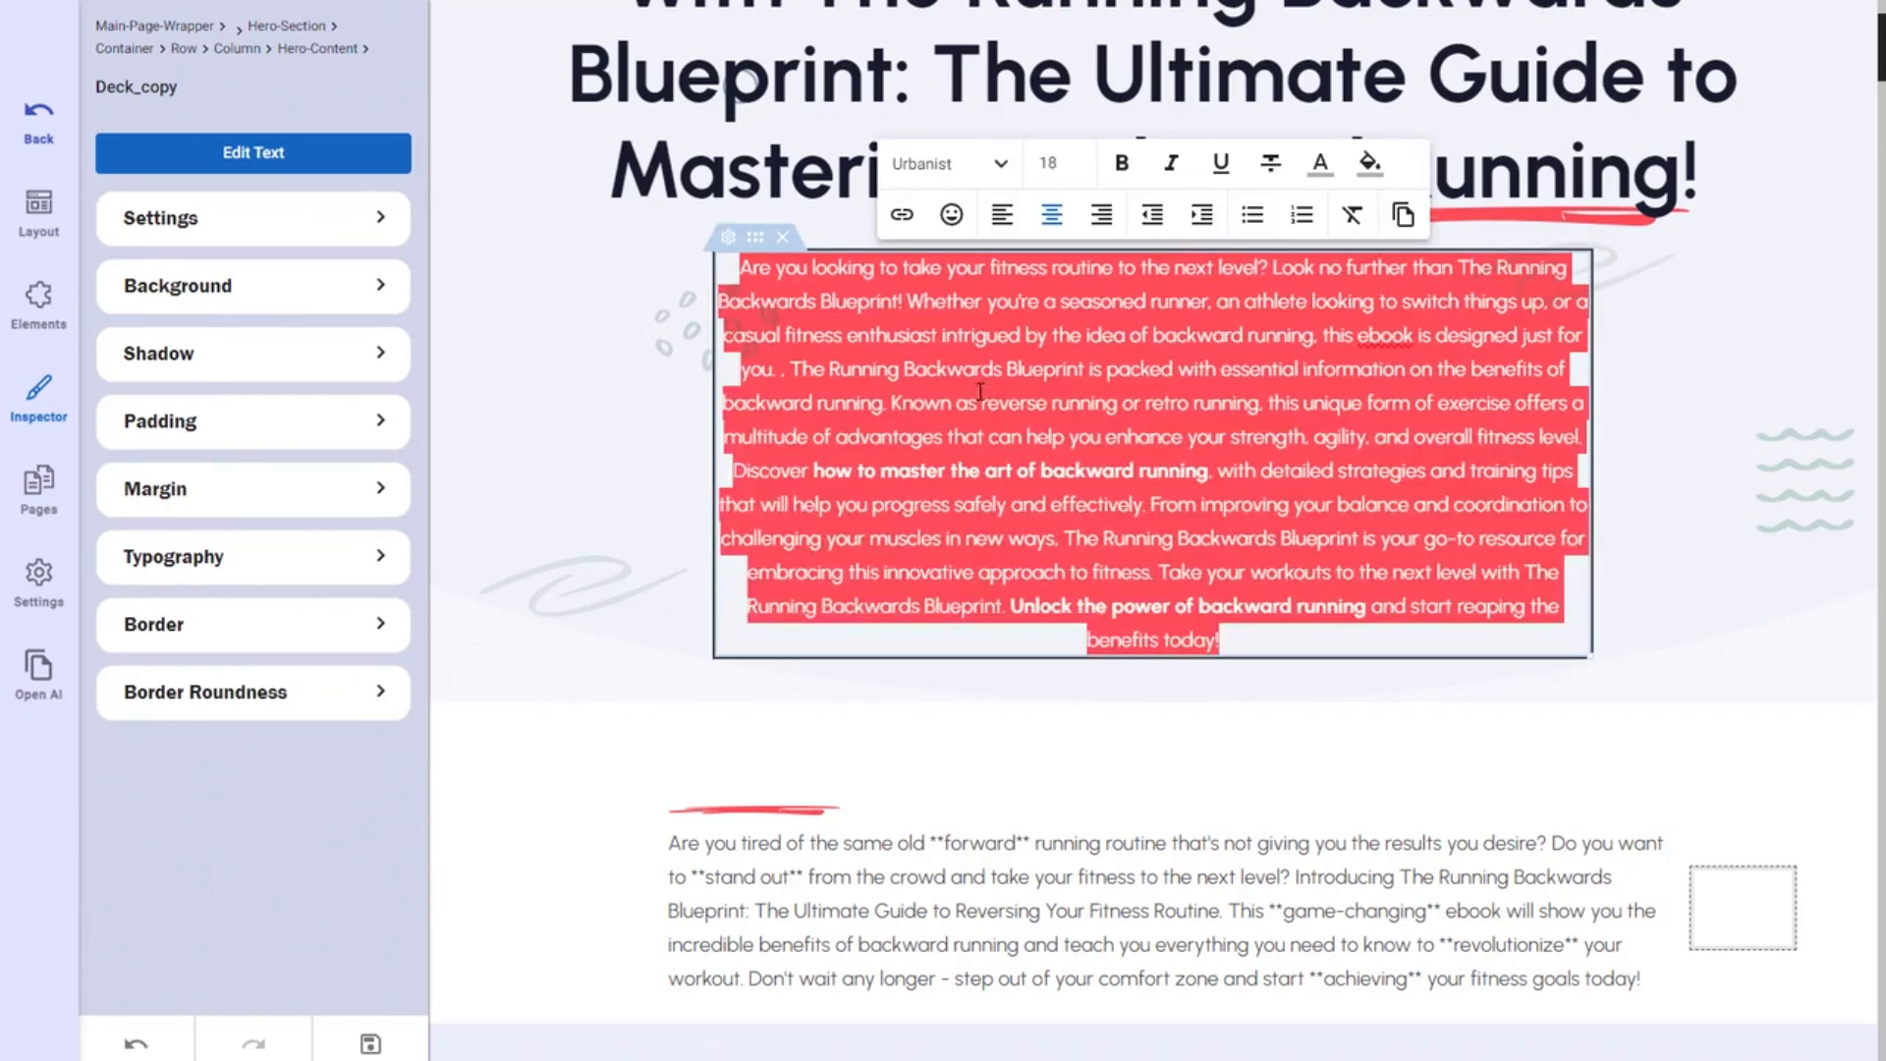
pyautogui.click(1006, 226)
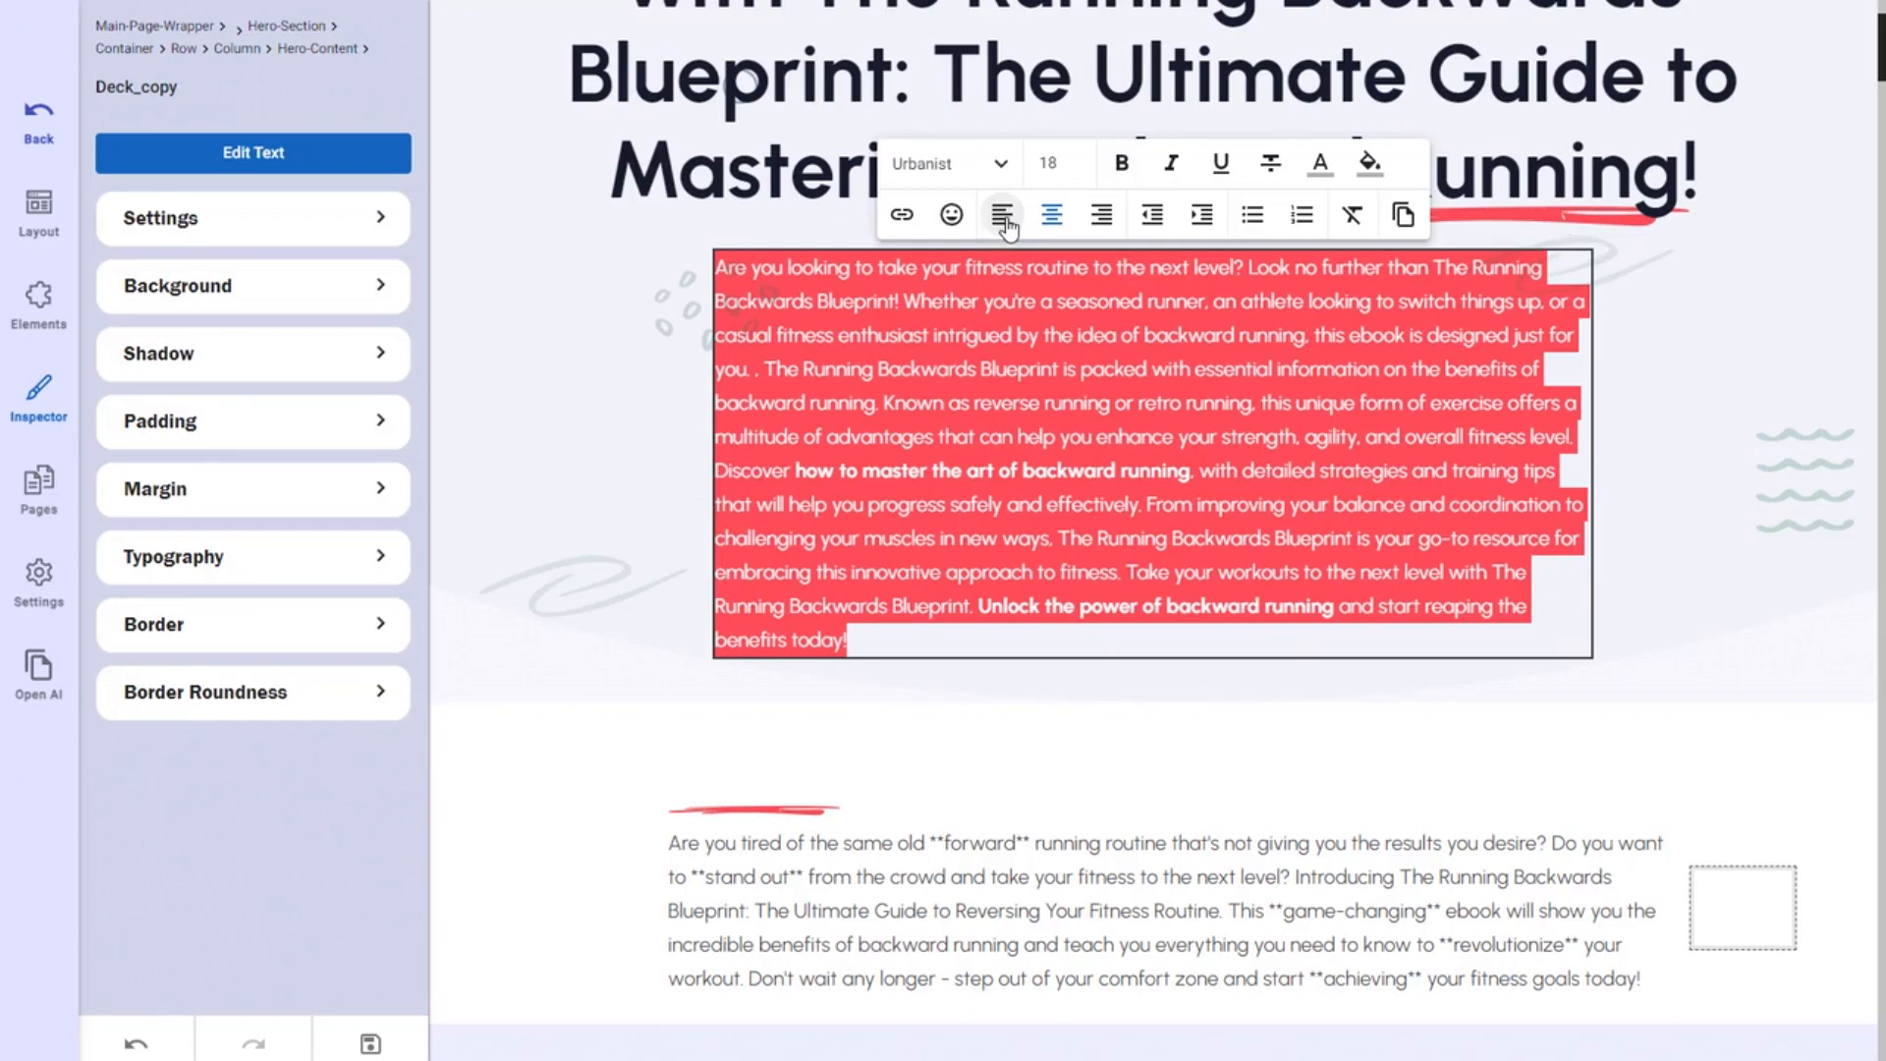
pyautogui.click(975, 750)
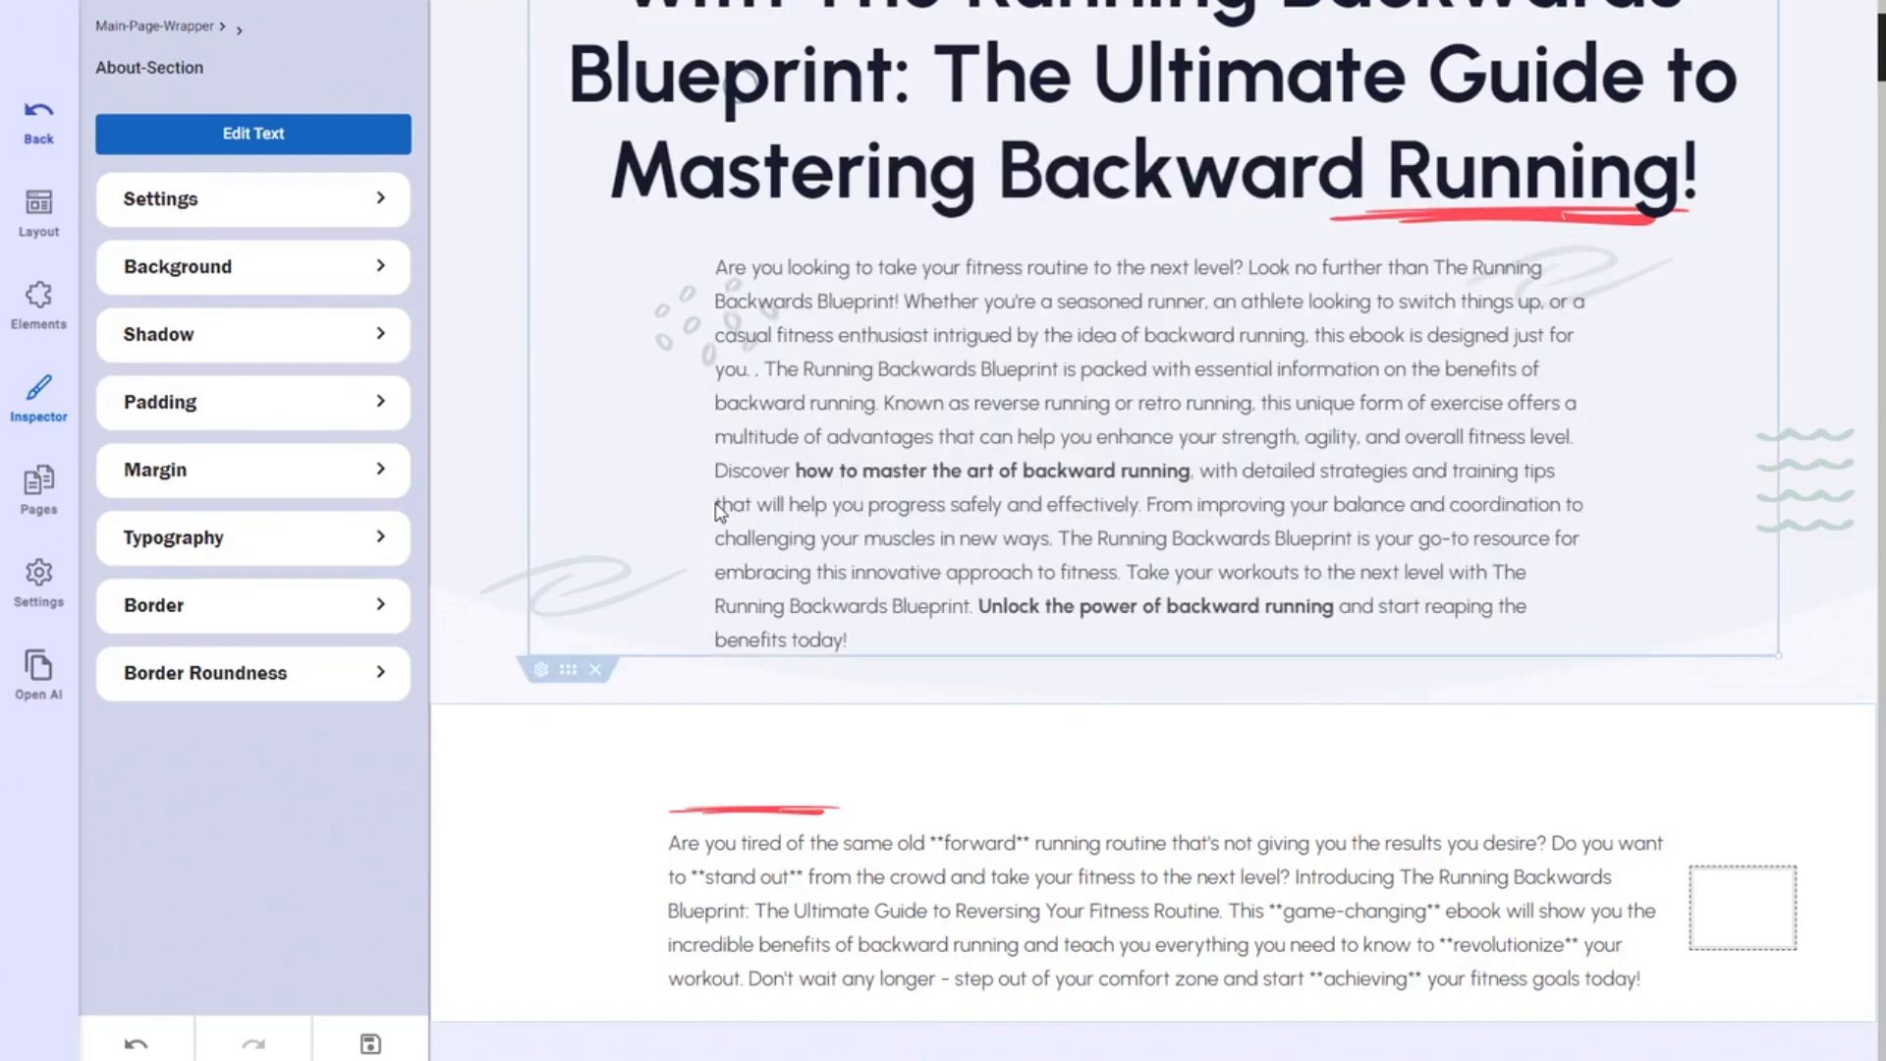
pyautogui.scroll(1, 637, 560)
pyautogui.scroll(-4, 731, 540)
pyautogui.scroll(-6, 651, 594)
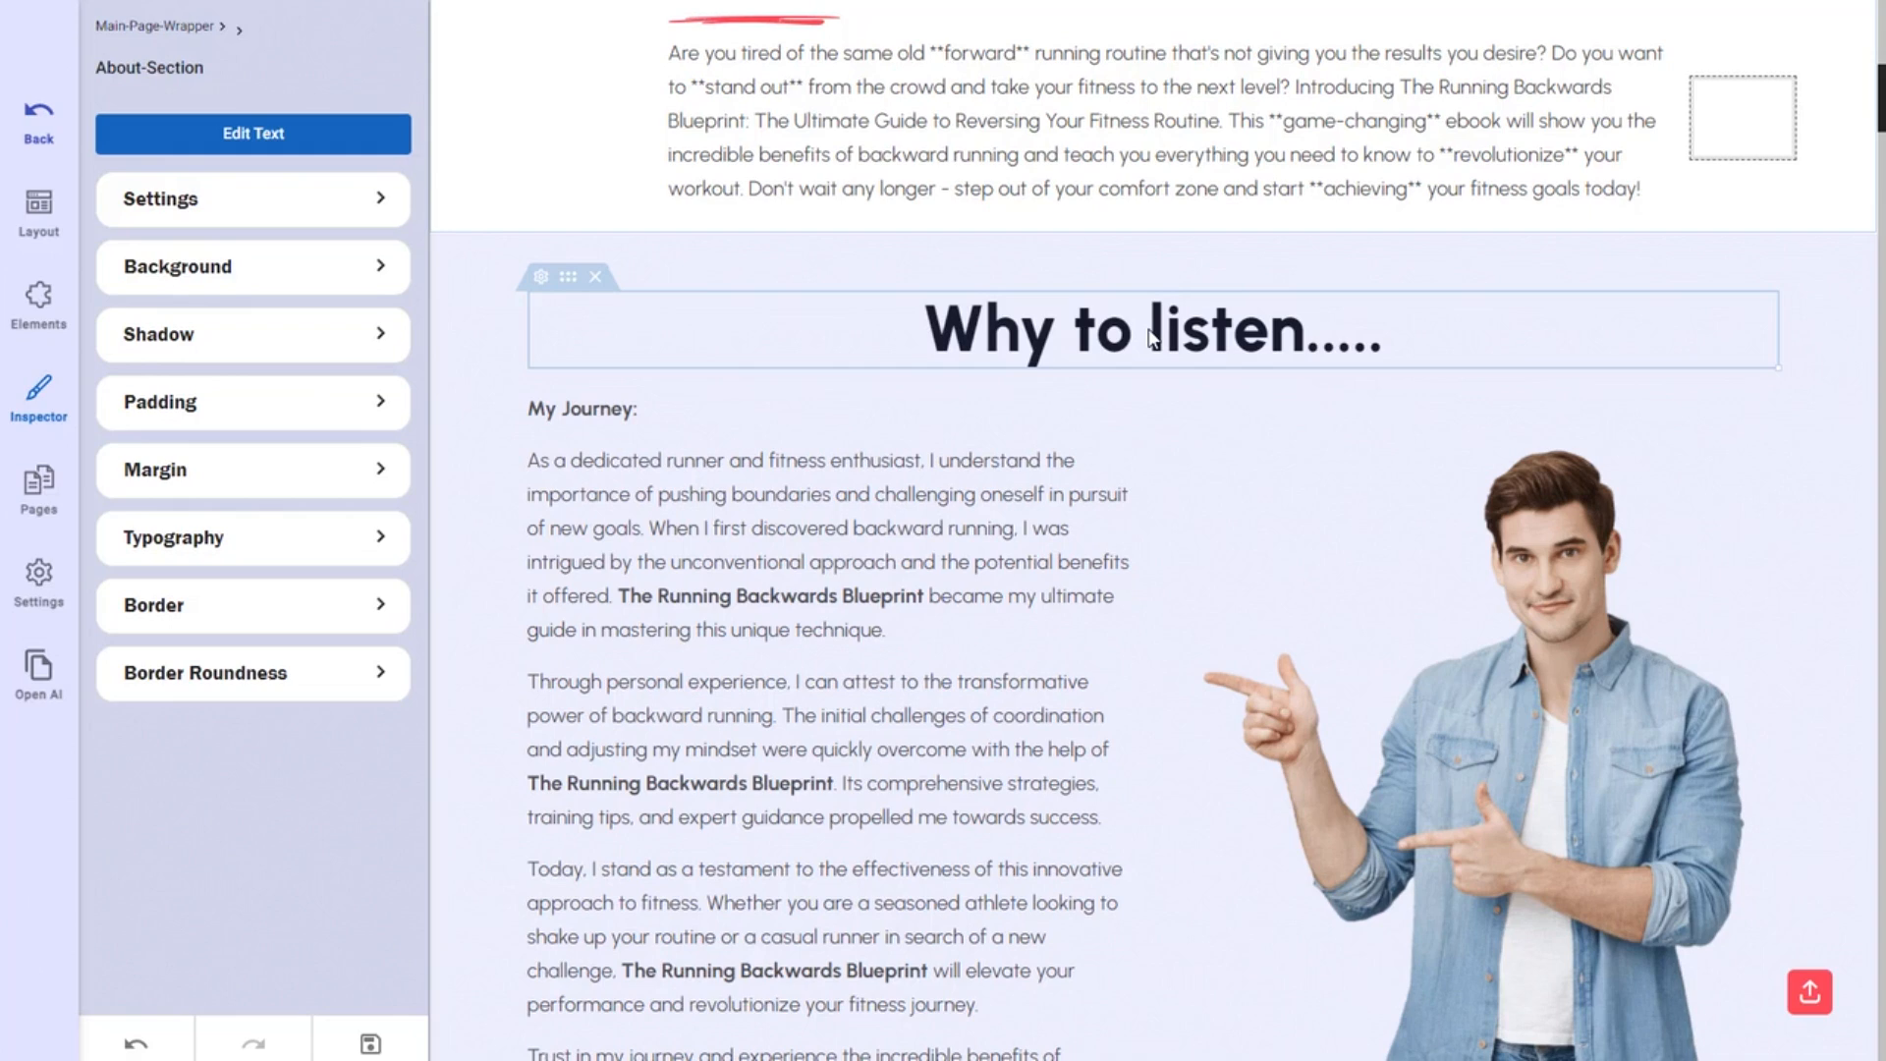
# Retitle the headings 'Why listen.....' and 'The problem...'.
pyautogui.click(1152, 336)
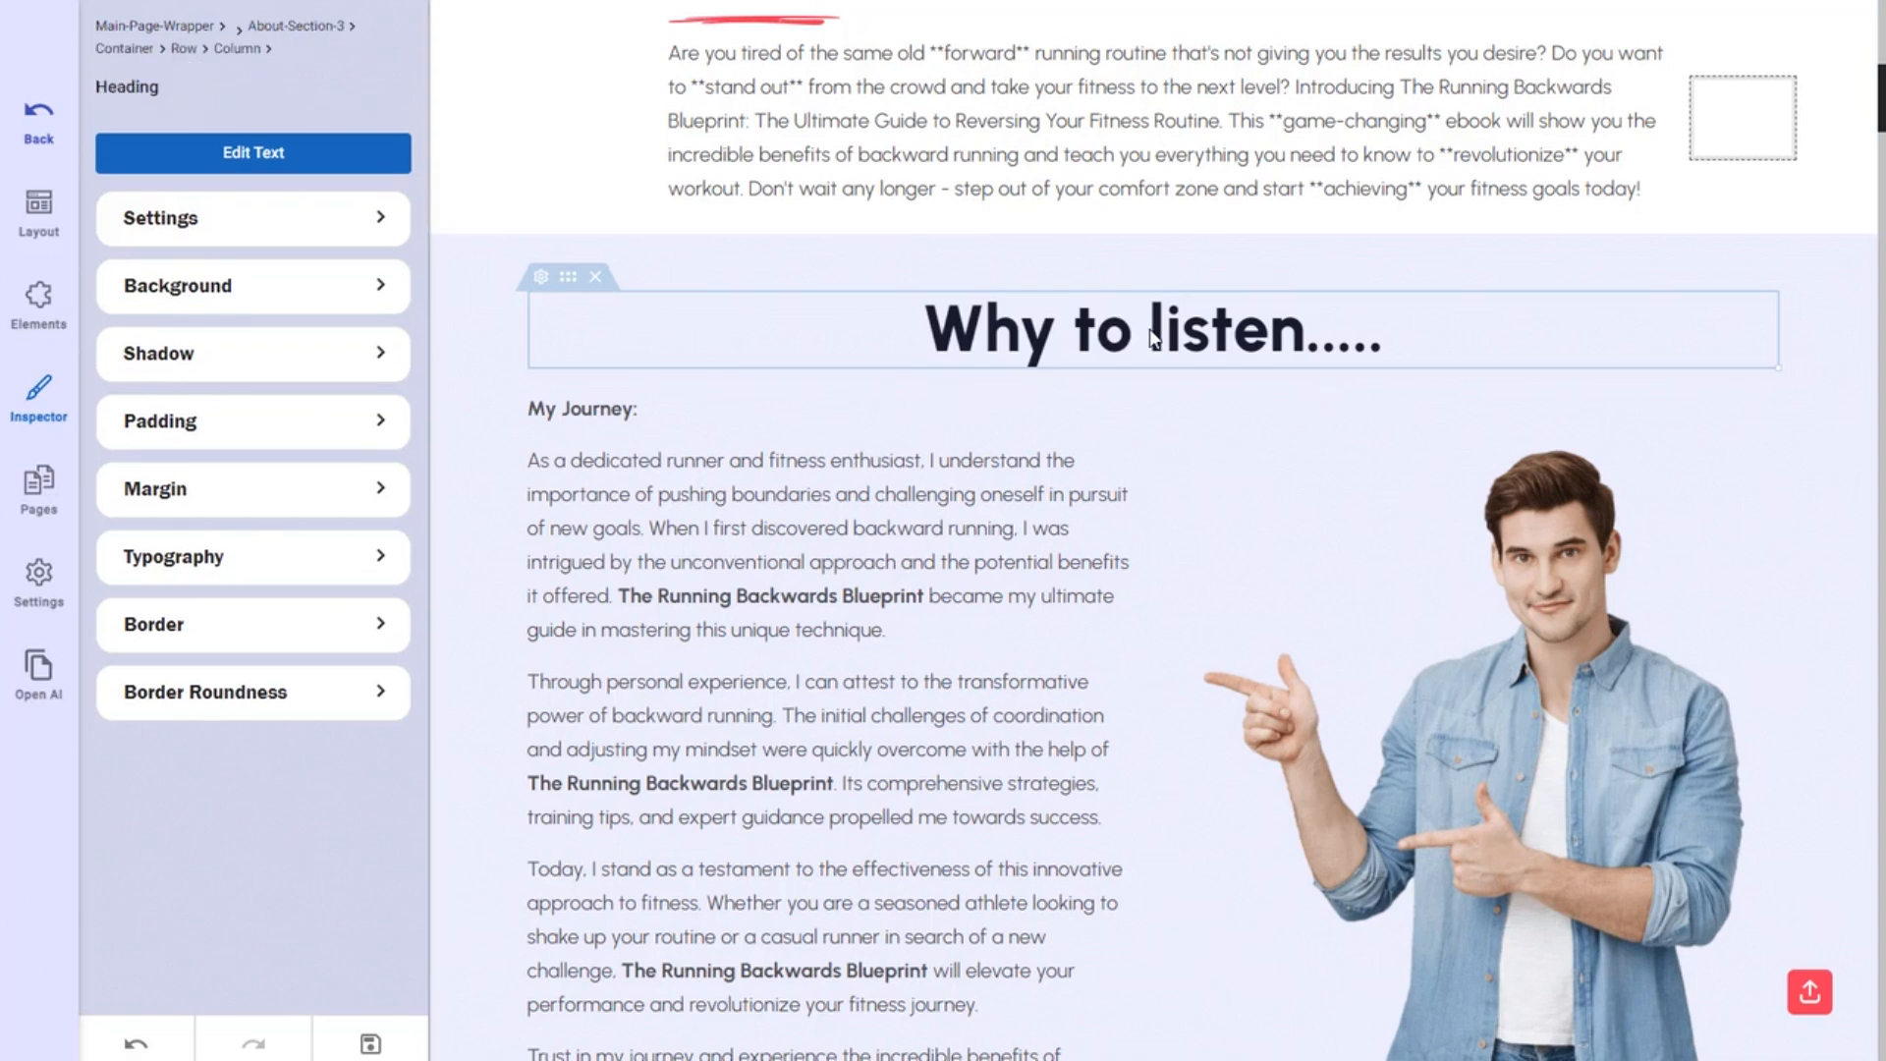
pyautogui.press('BackSpace')
pyautogui.press('BackSpace')
pyautogui.press('BackSpace')
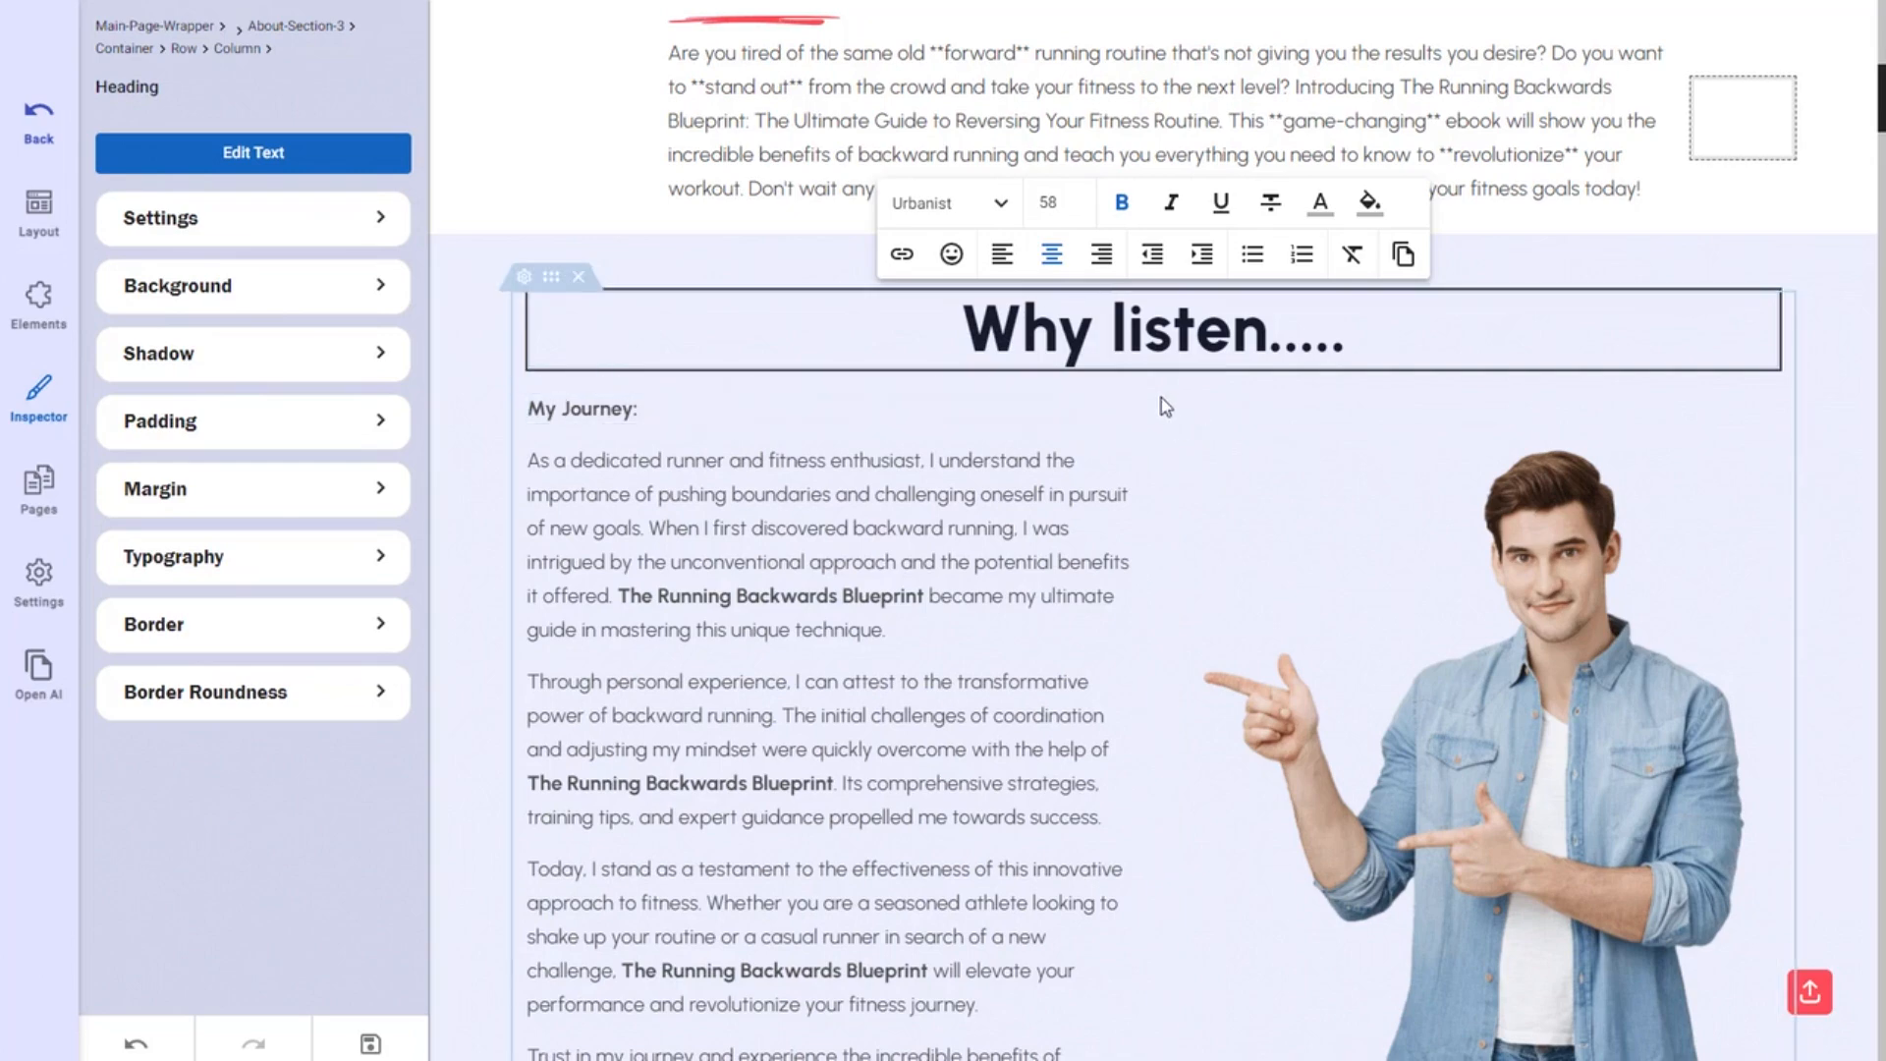
pyautogui.click(1161, 397)
pyautogui.scroll(-5, 1129, 594)
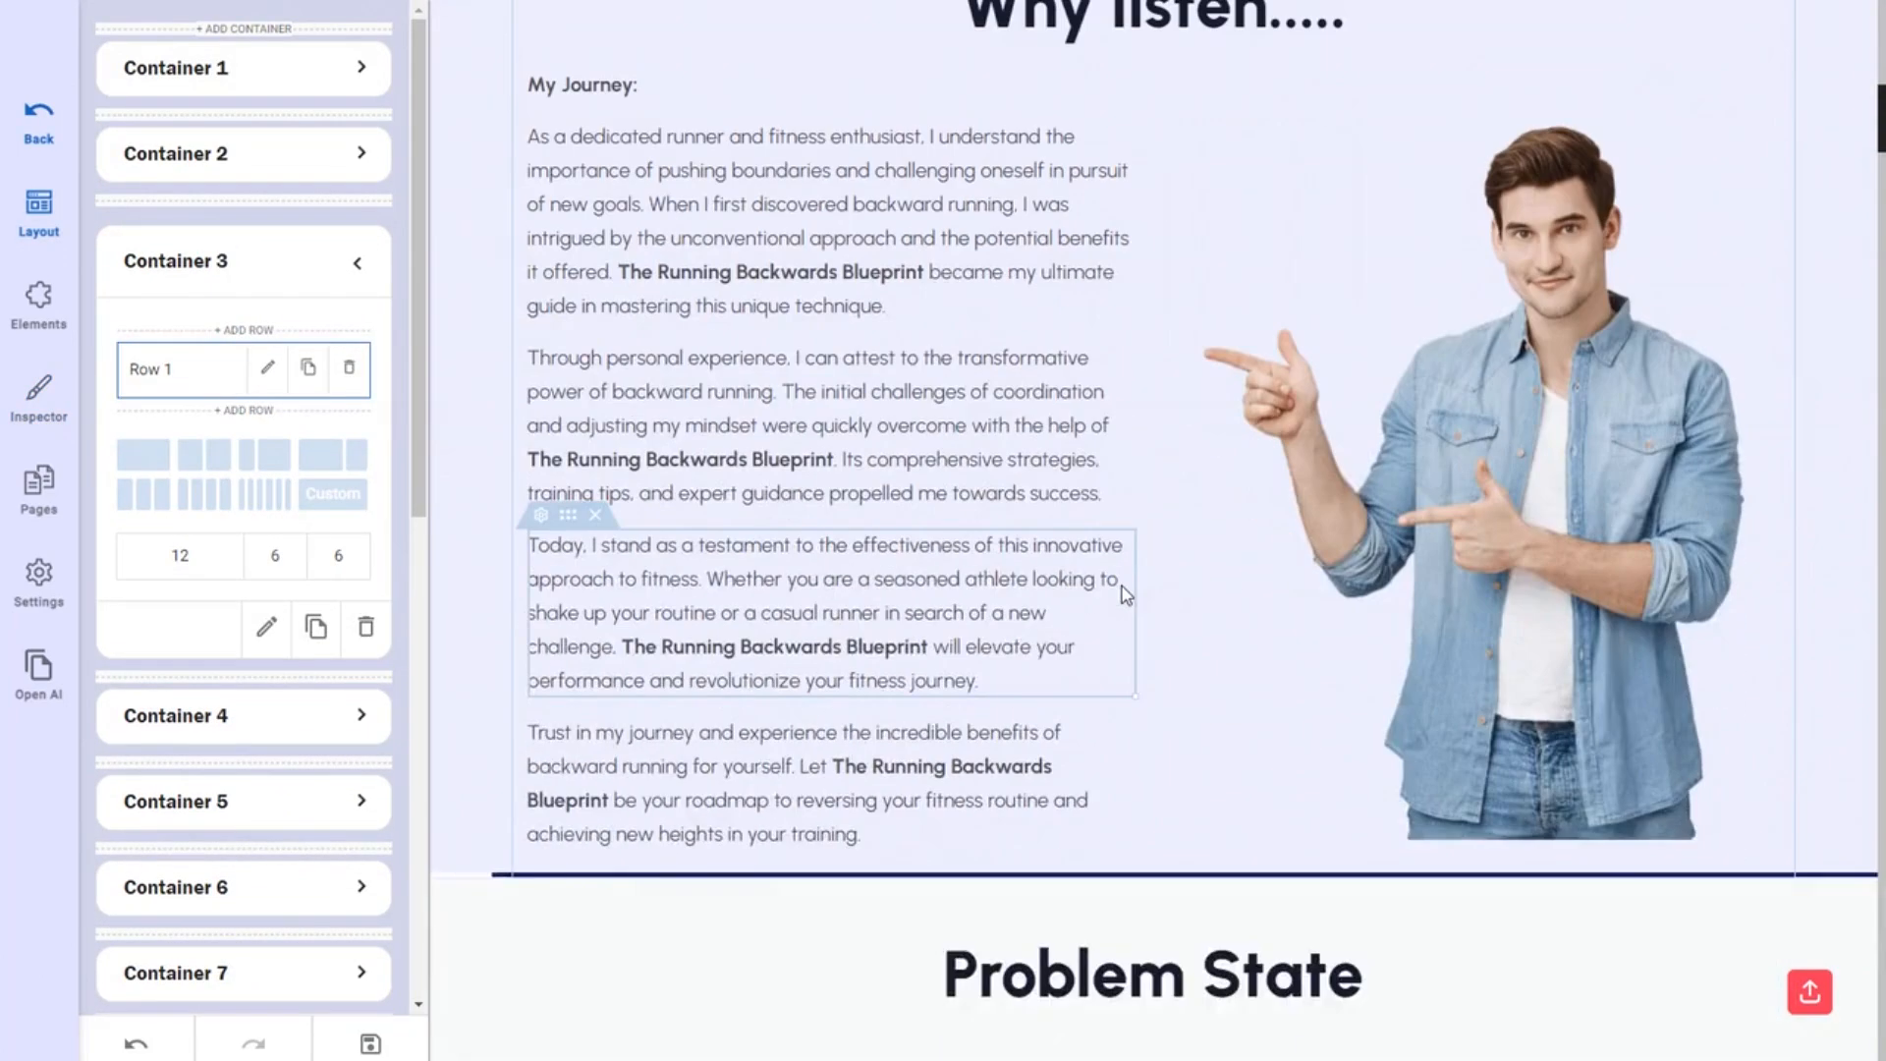
pyautogui.scroll(5, 1121, 593)
pyautogui.scroll(-8, 1100, 597)
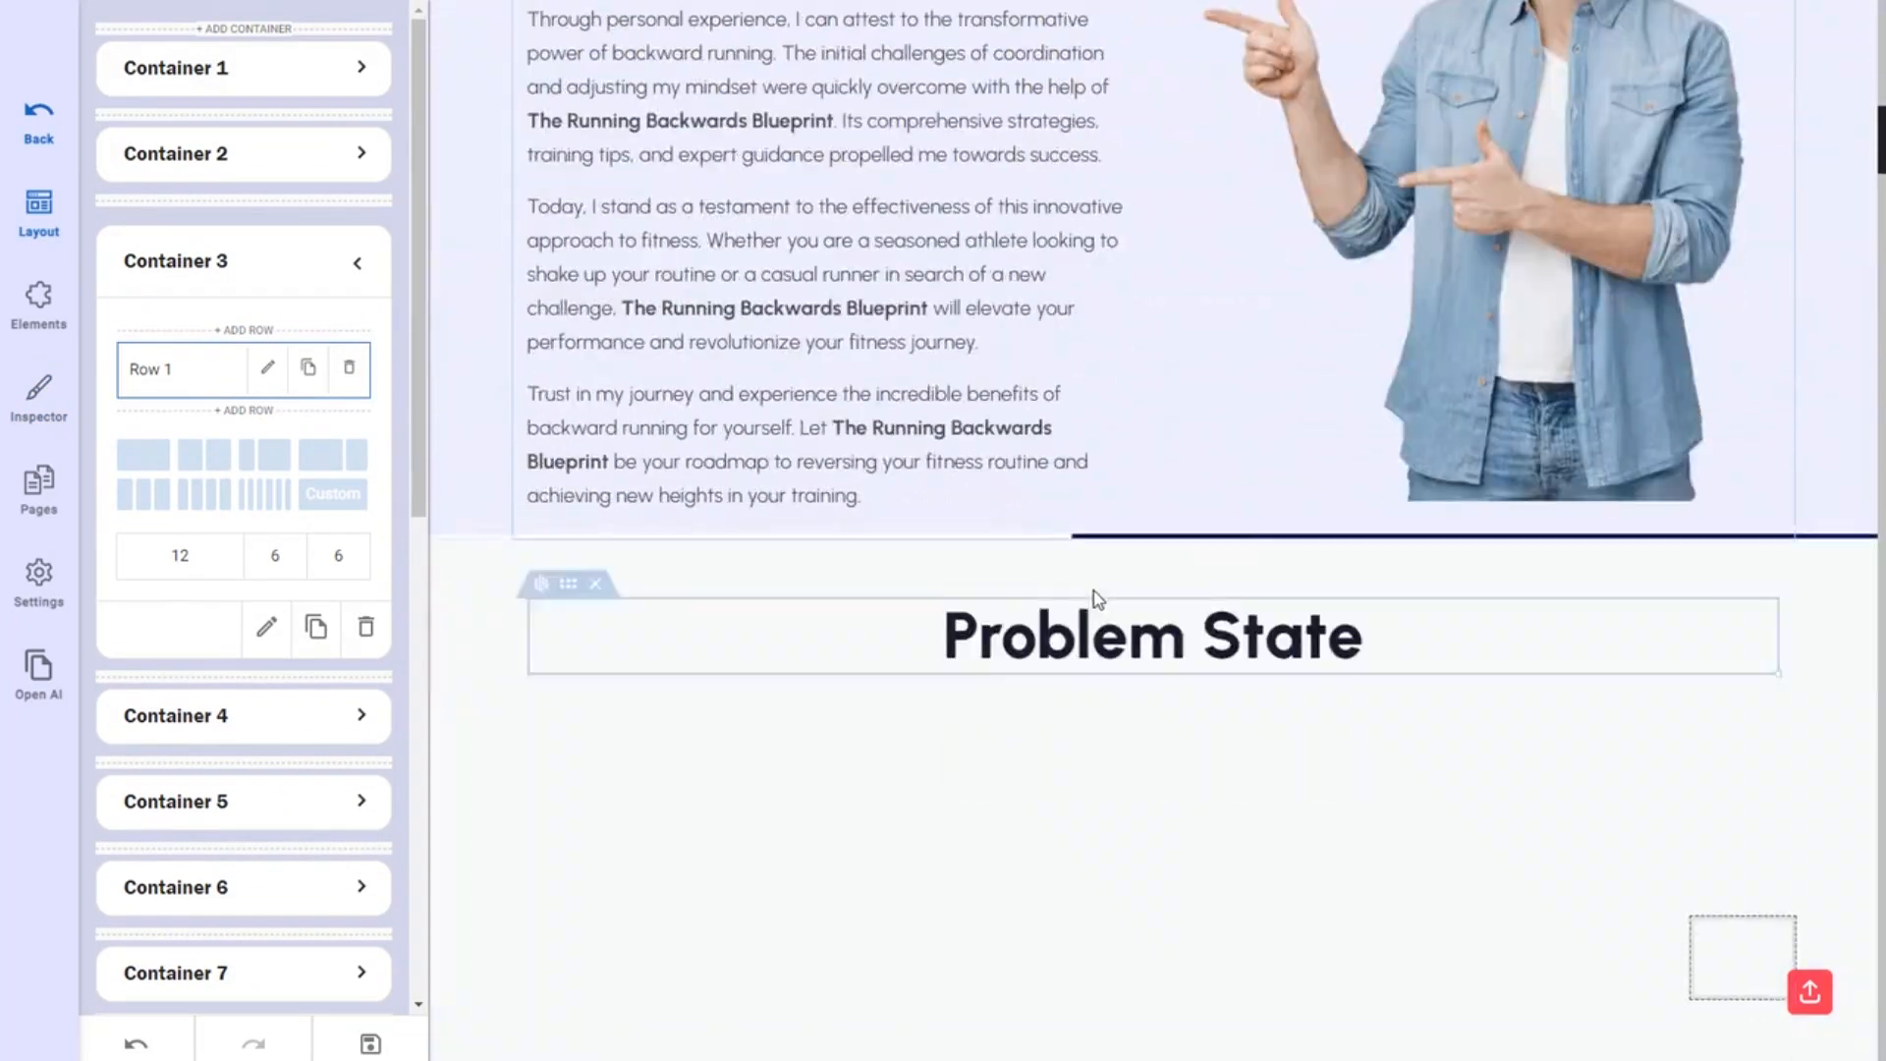
pyautogui.scroll(-2, 1099, 599)
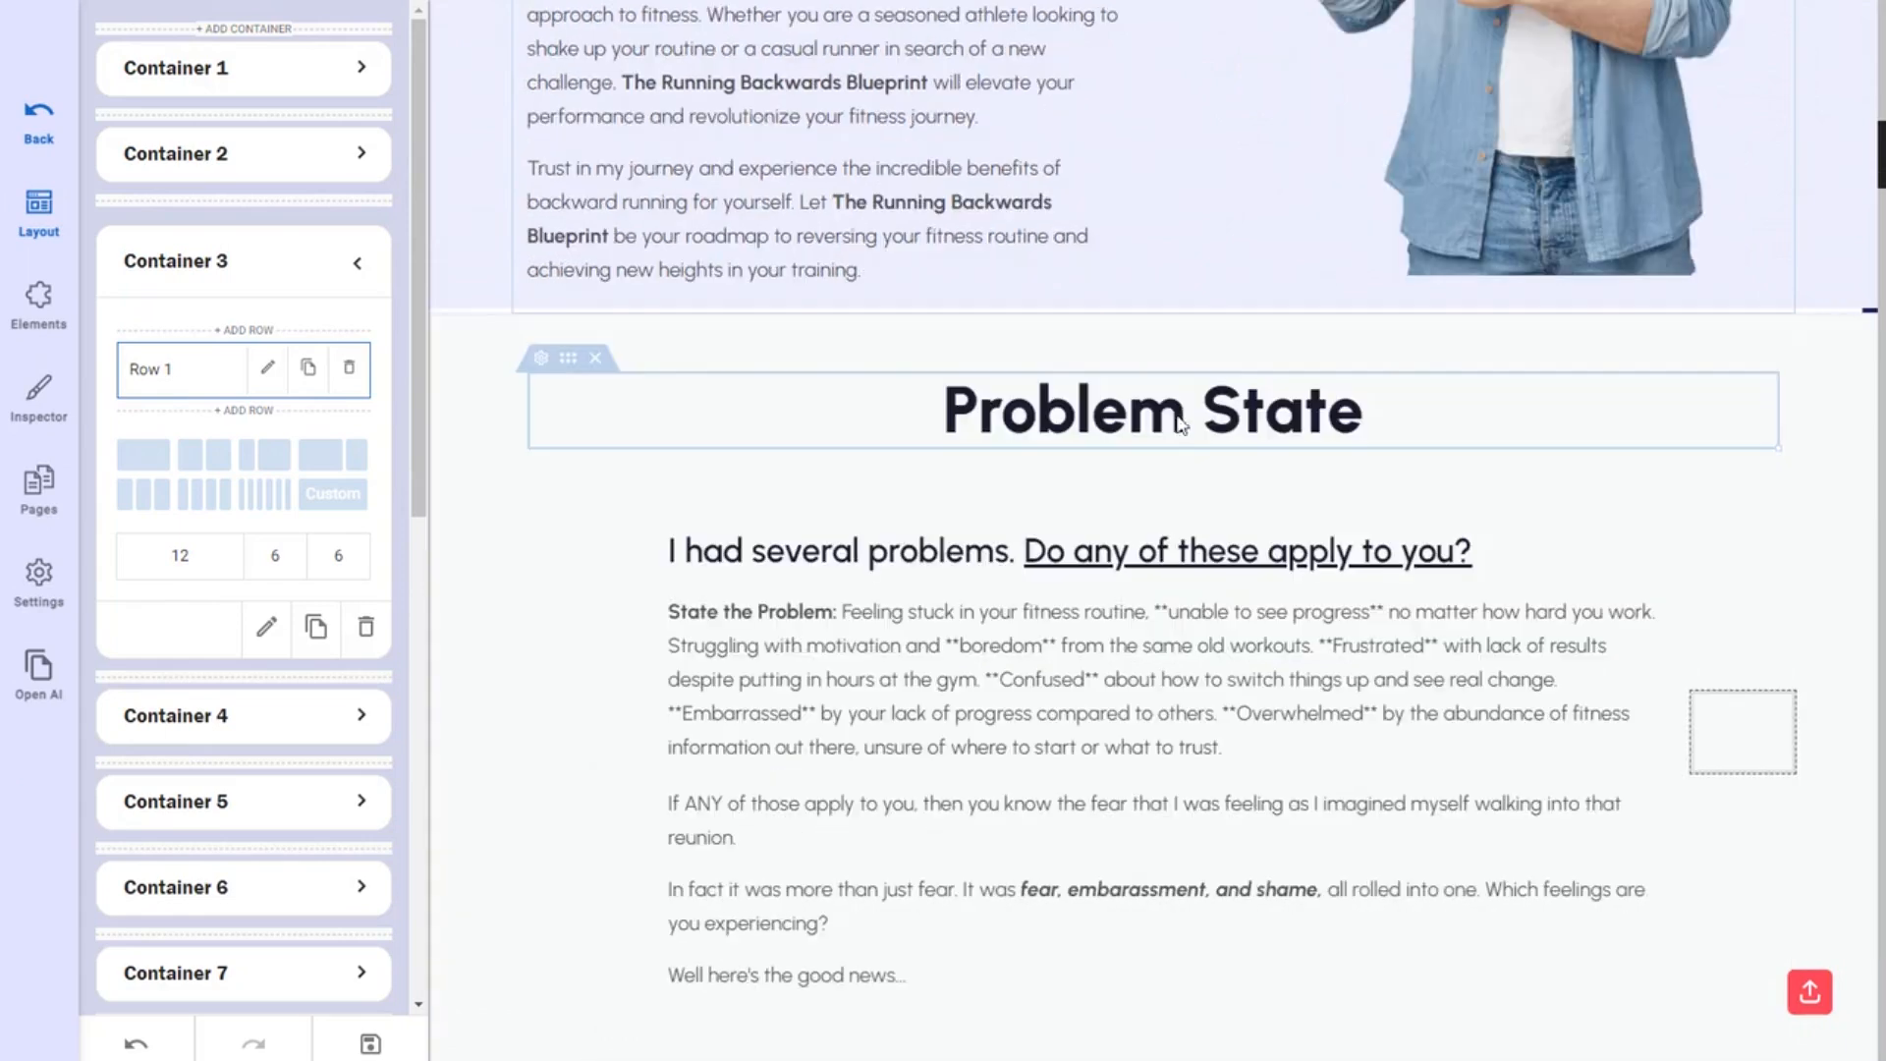
pyautogui.doubleClick(1048, 412)
pyautogui.write('The problem...')
# Delete the bold 'State the Problem:' label from the start of the problem paragraph.
pyautogui.scroll(-1, 842, 540)
pyautogui.click(848, 475)
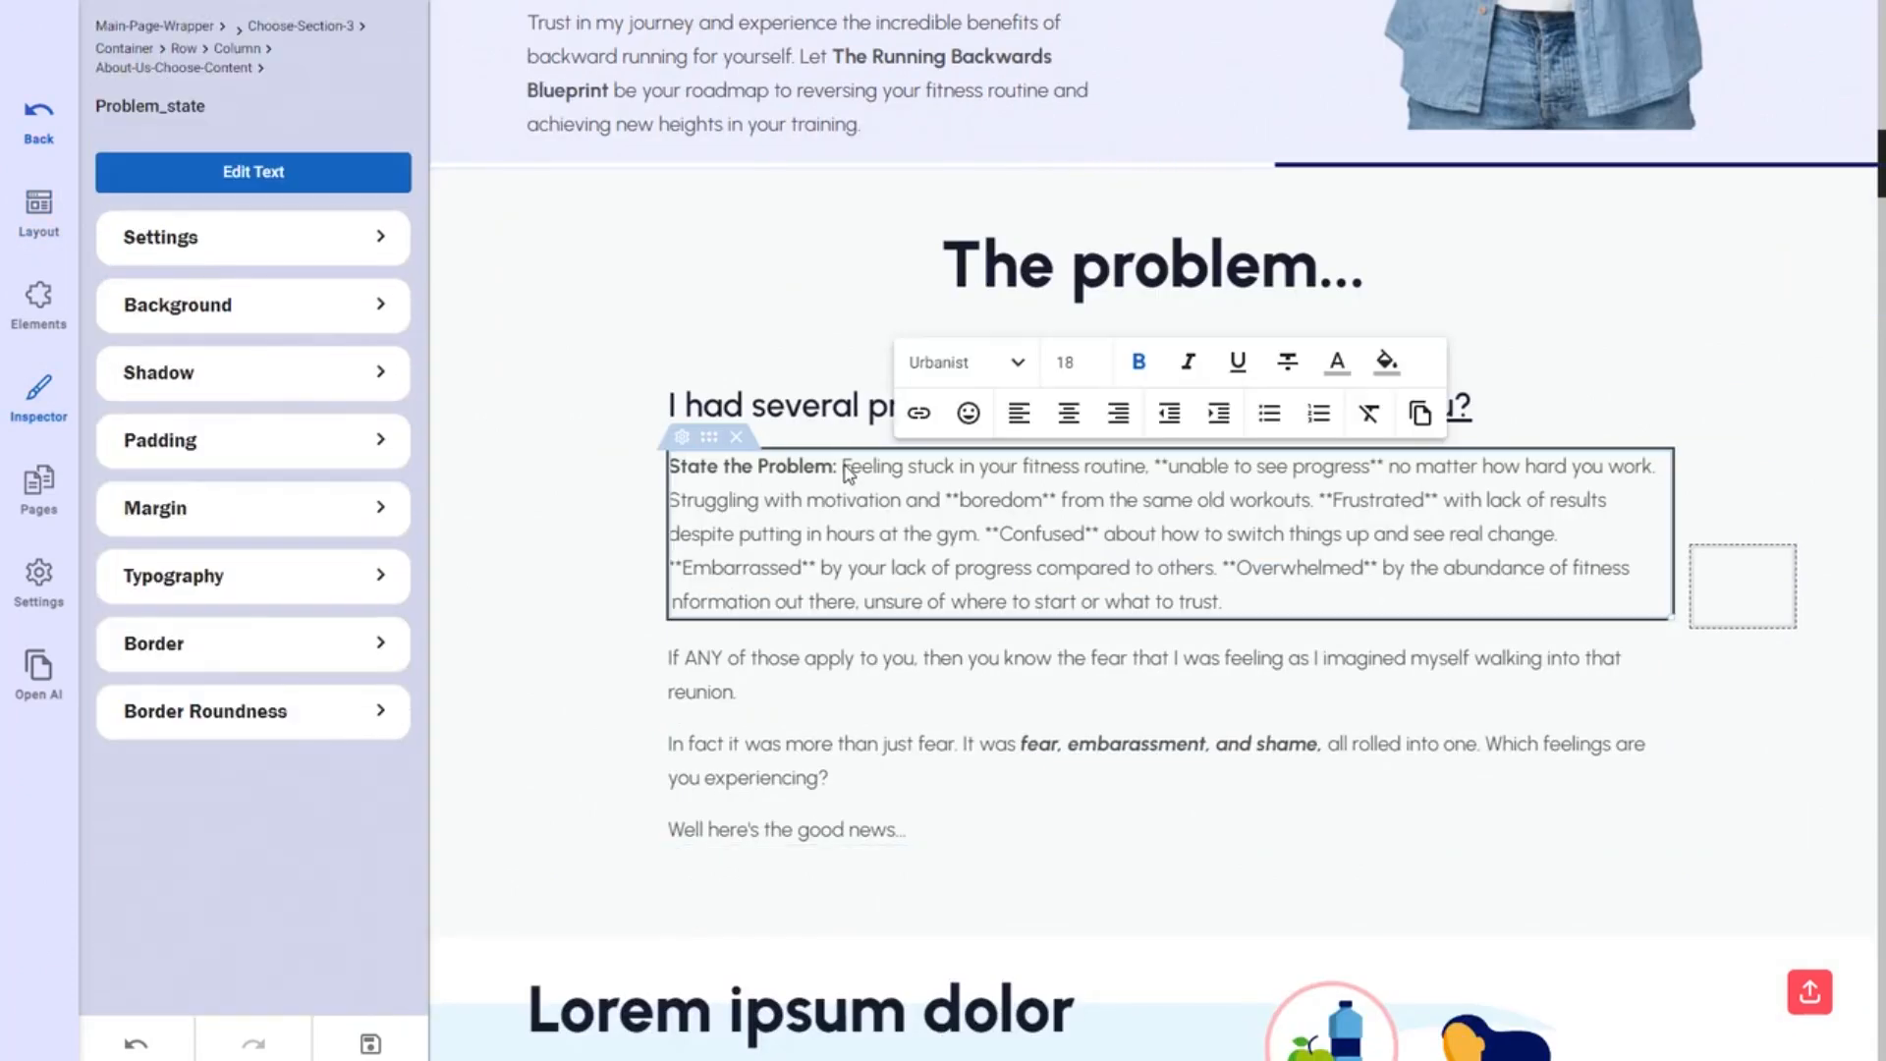
pyautogui.moveTo(842, 467); pyautogui.dragTo(663, 464)
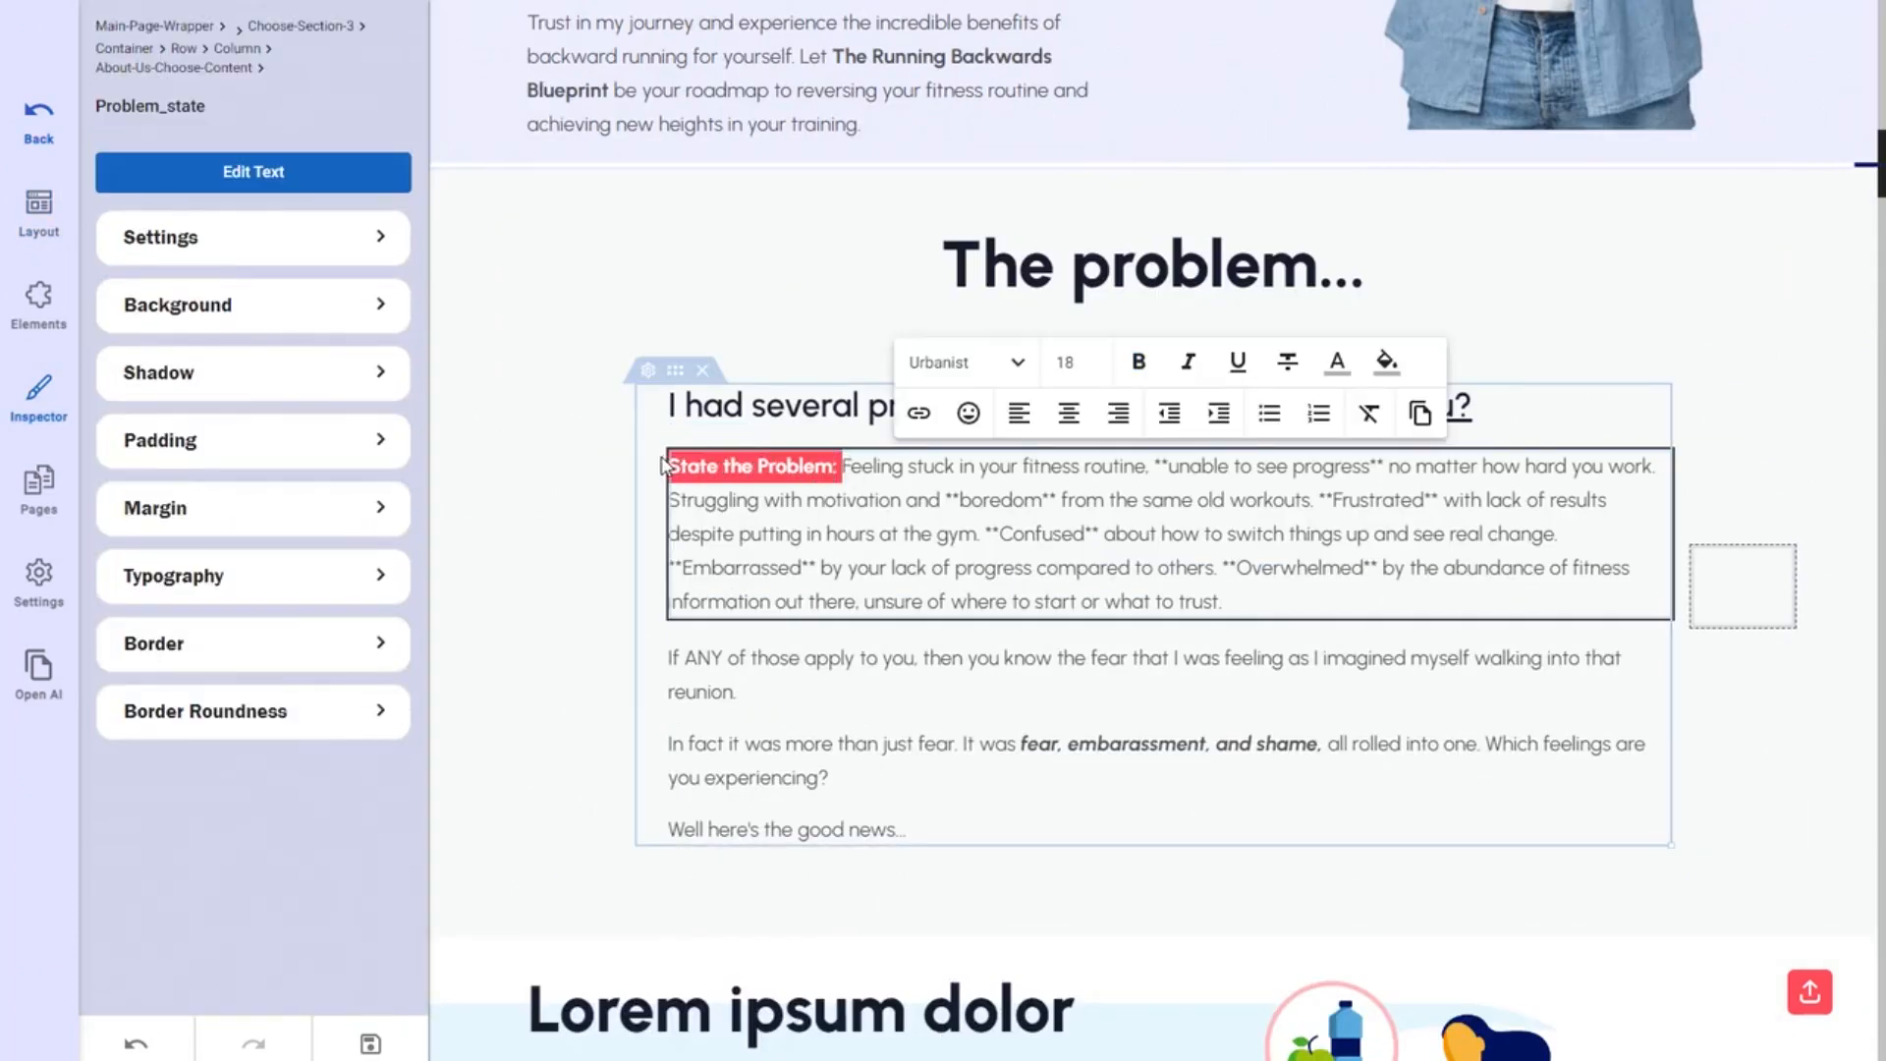
pyautogui.click(831, 472)
pyautogui.click(842, 468)
pyautogui.moveTo(842, 467); pyautogui.dragTo(660, 474)
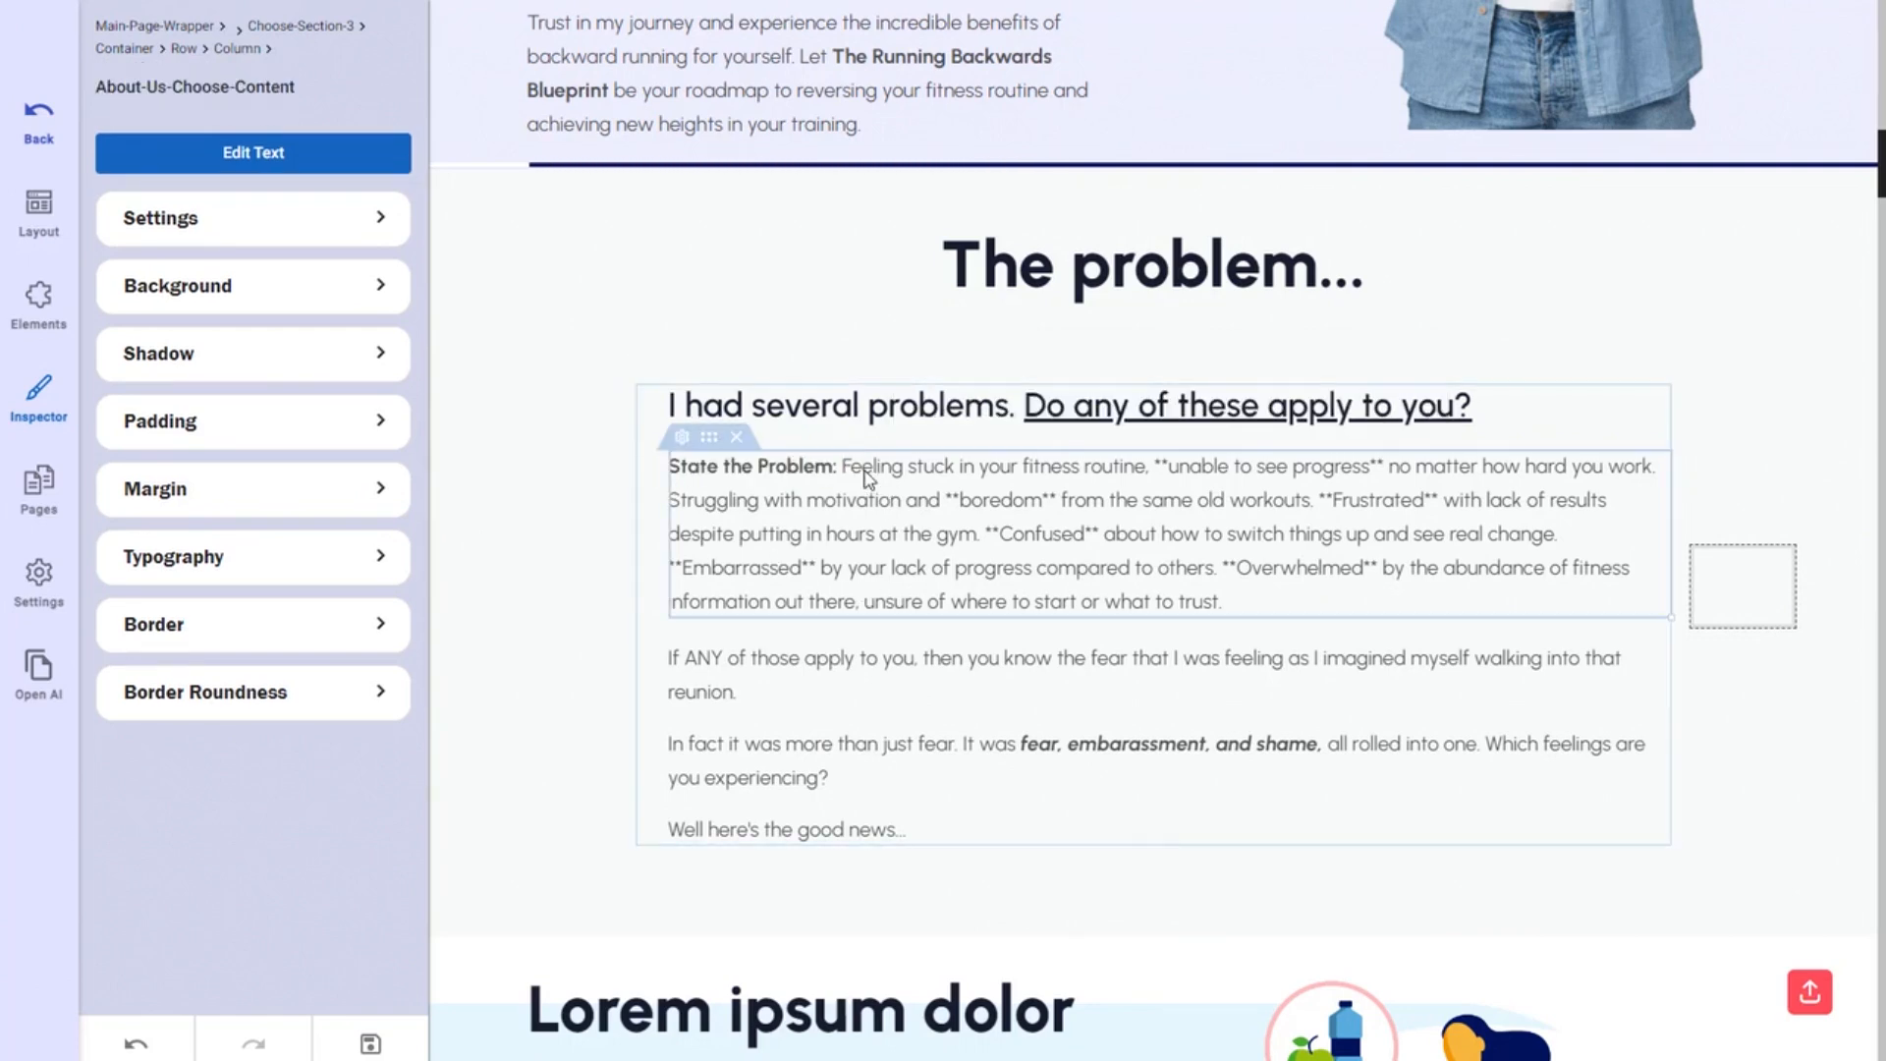
pyautogui.click(851, 473)
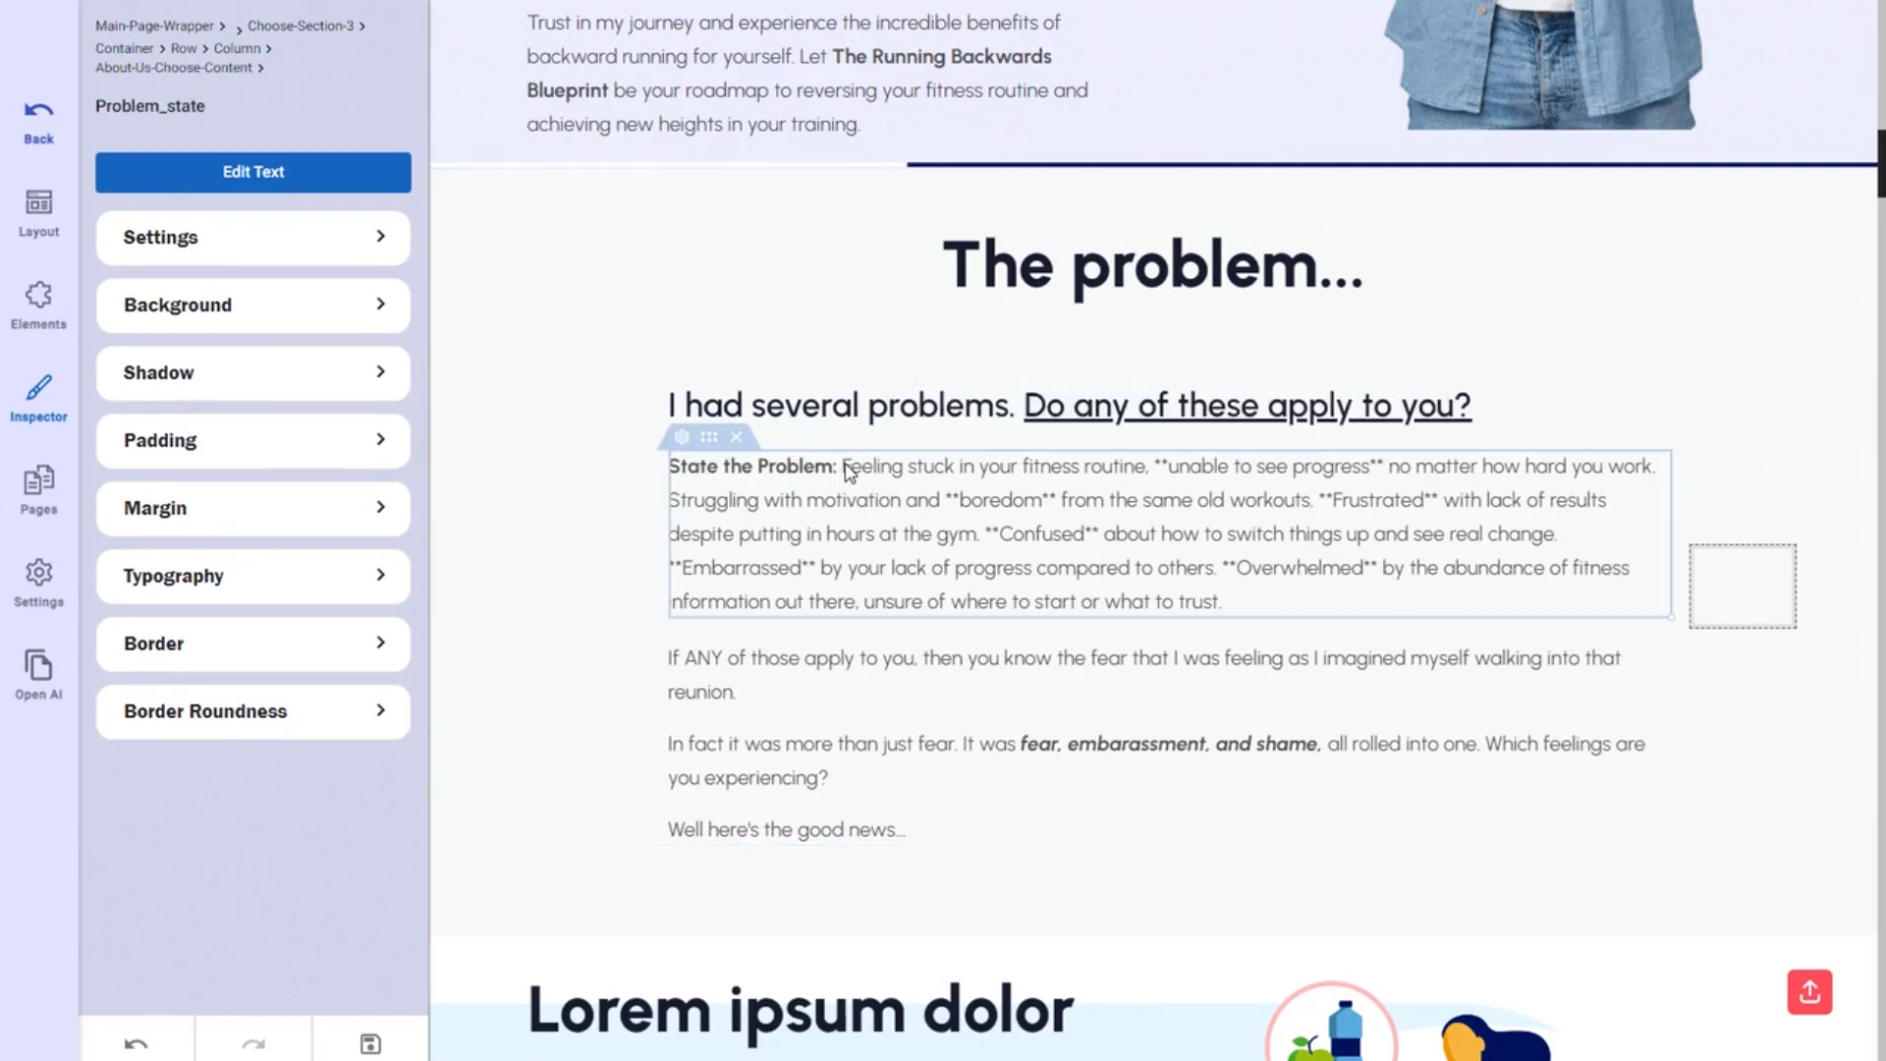
pyautogui.click(851, 472)
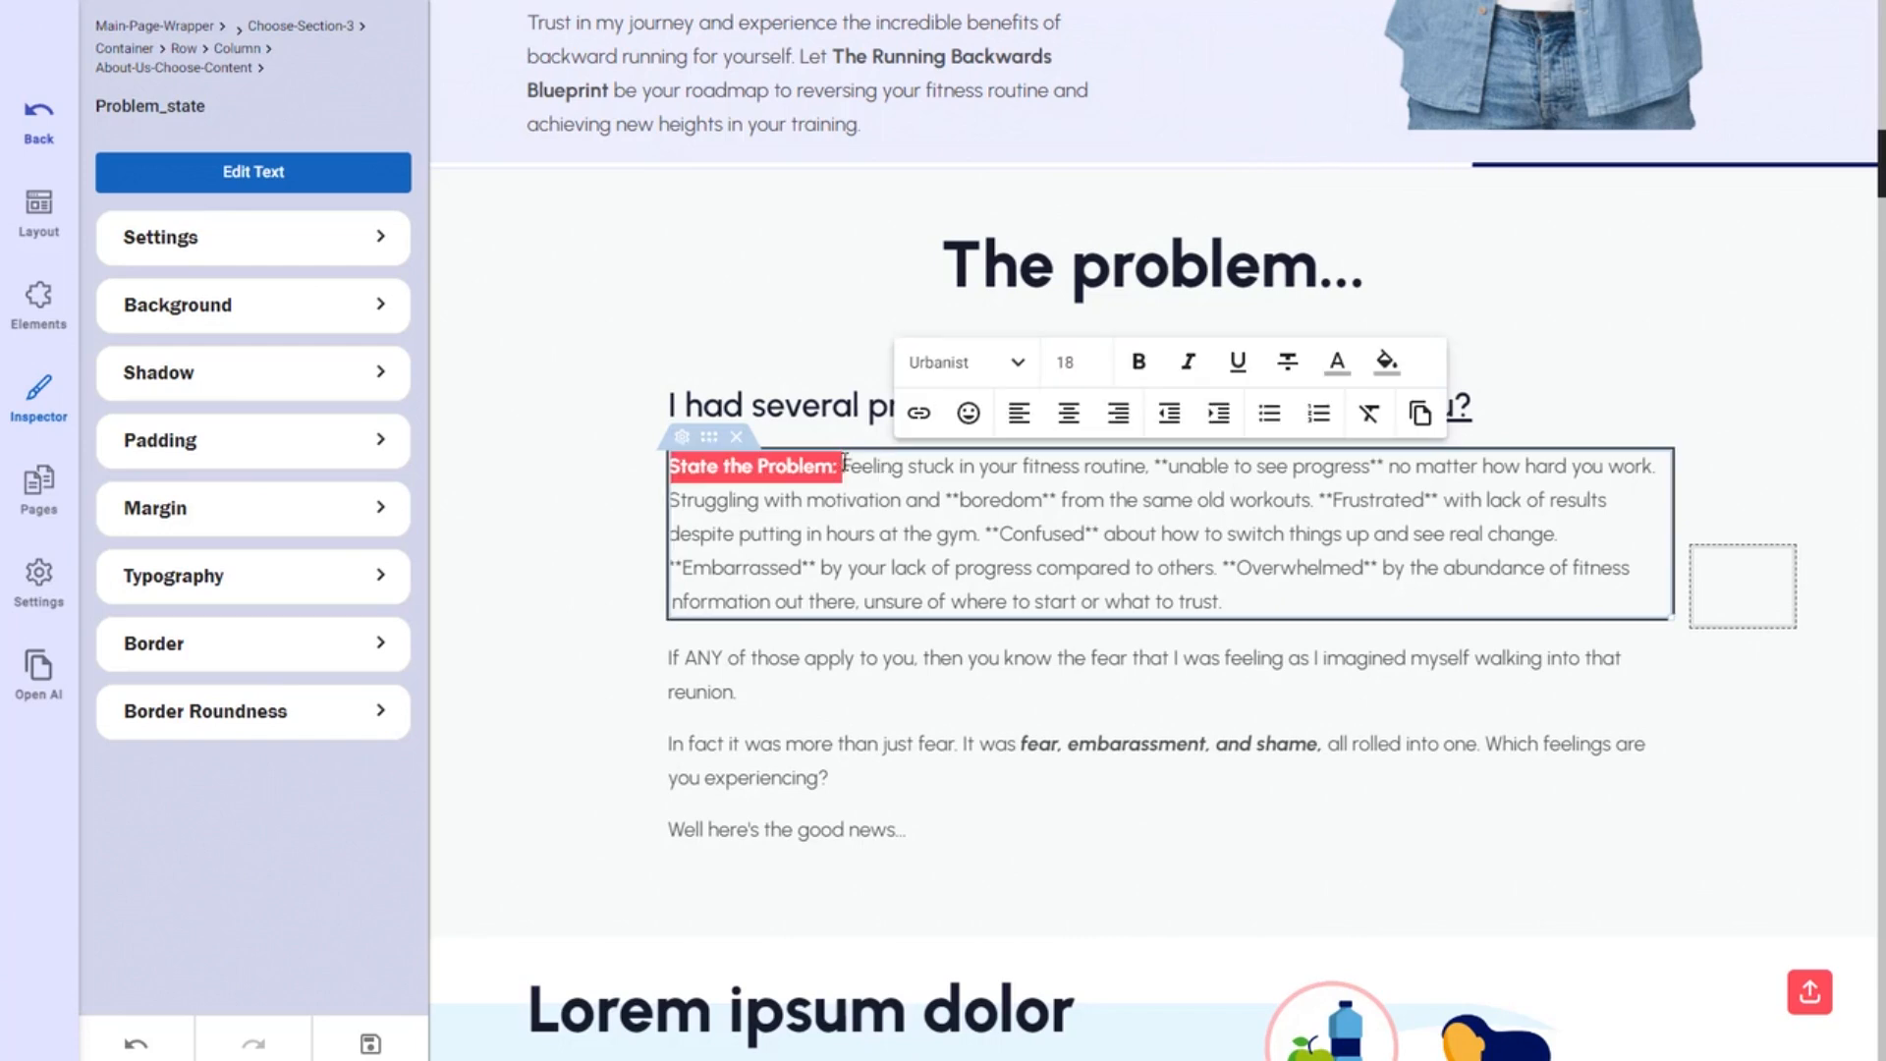
pyautogui.press('BackSpace')
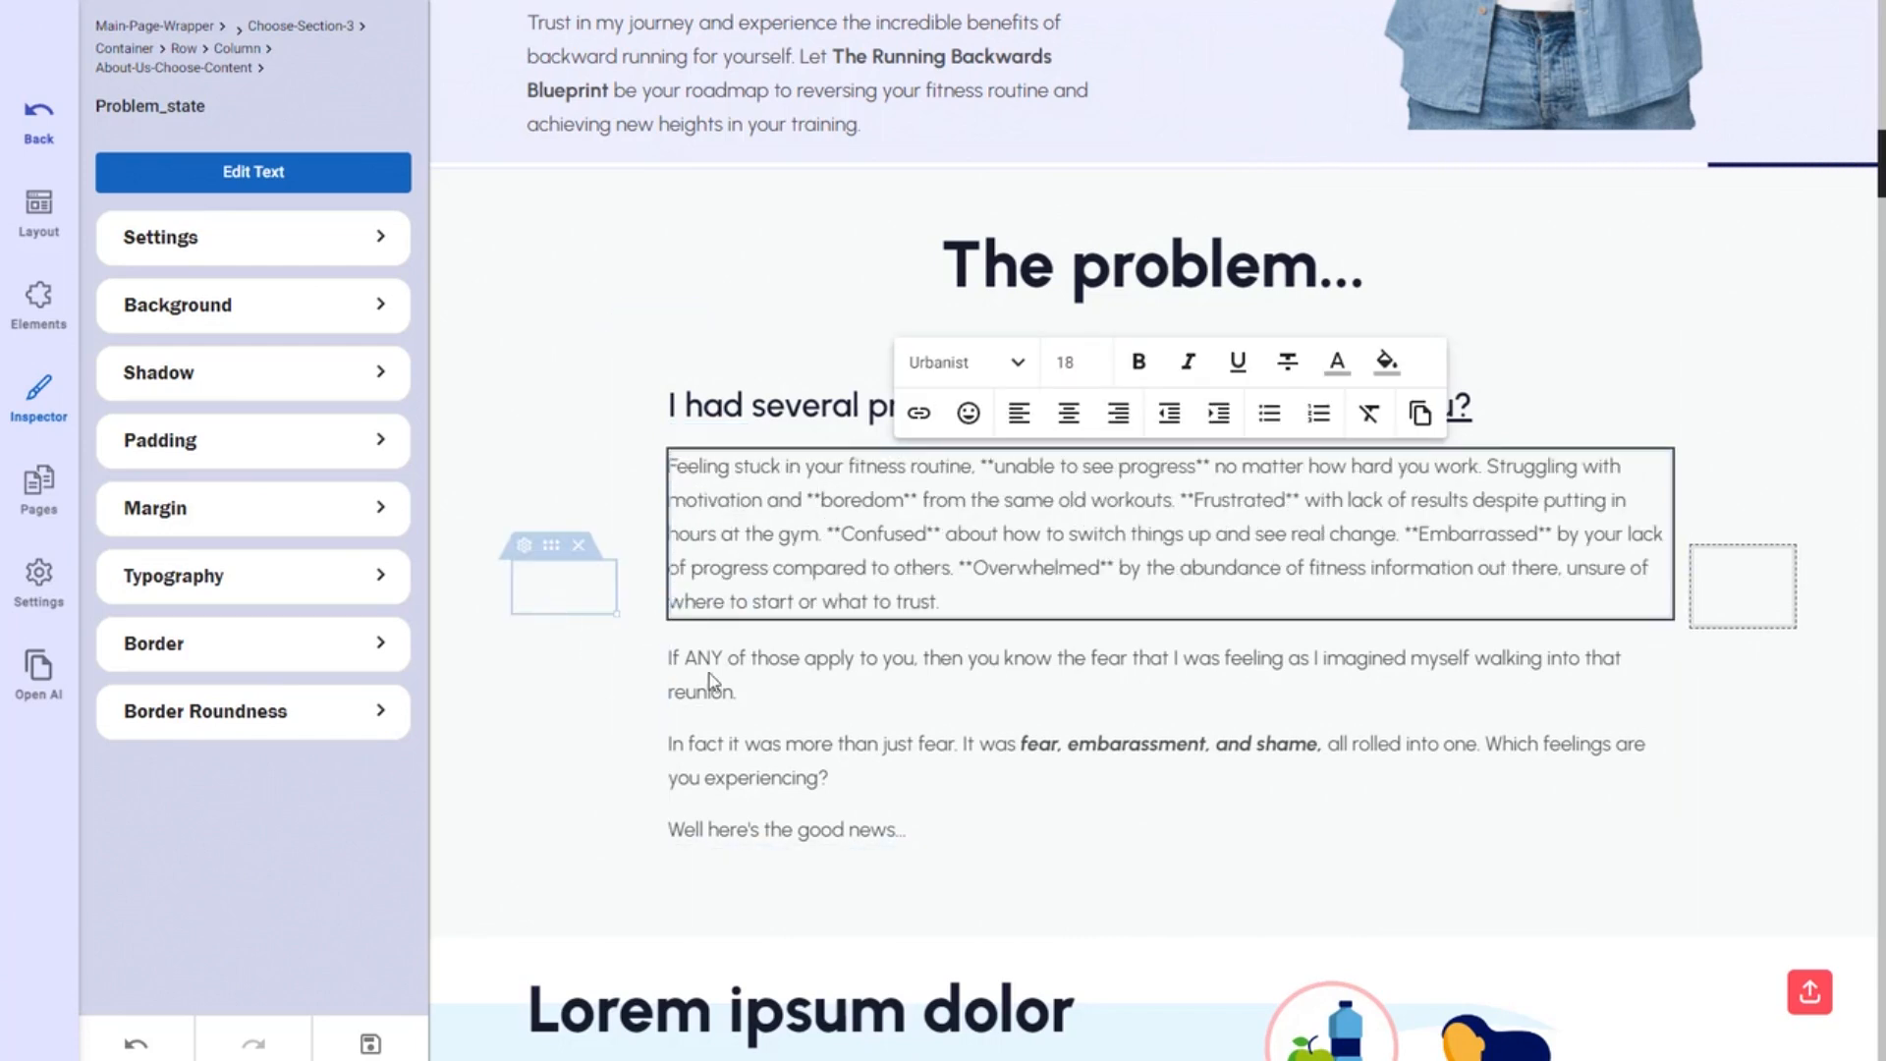
pyautogui.click(1668, 388)
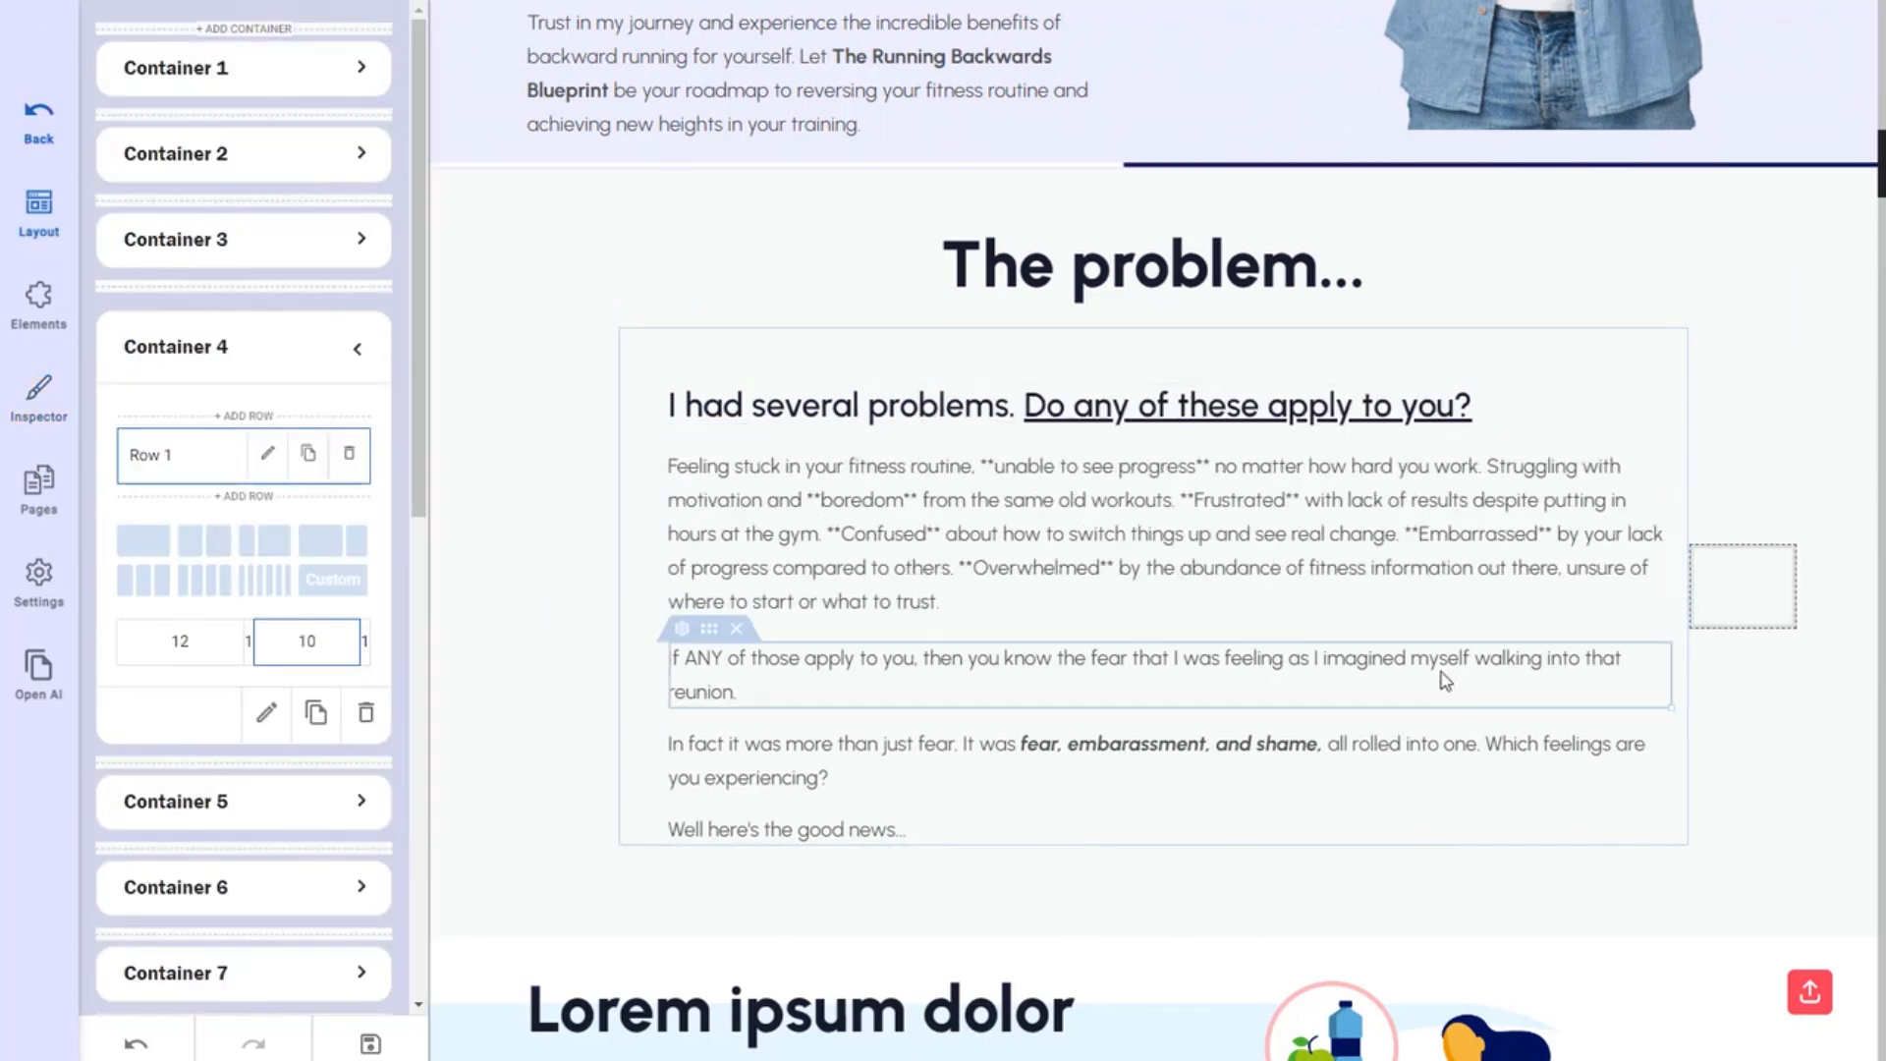
# Delete the Lorem ipsum treadmill placeholder section so 'Drop the Pounds, Drop Those Jaws' follows directly.
pyautogui.scroll(-5, 1248, 657)
pyautogui.scroll(-3, 1135, 645)
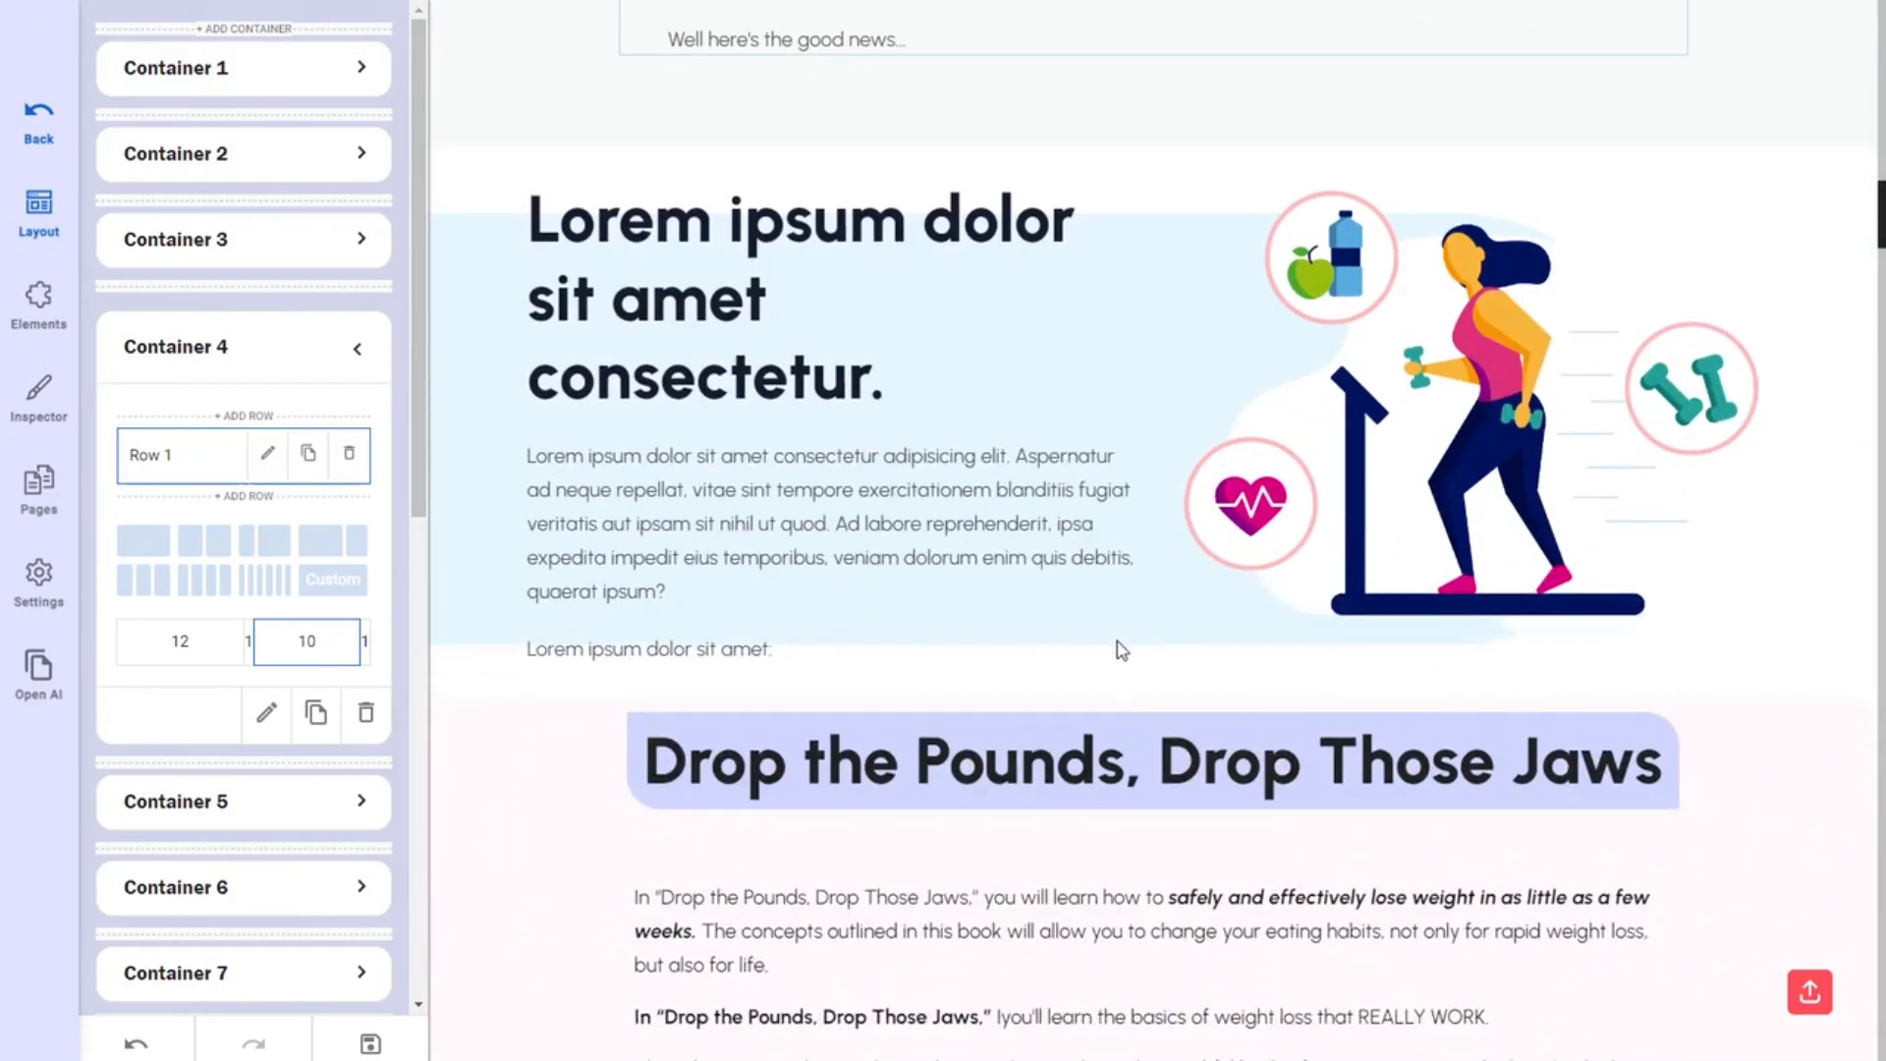
pyautogui.scroll(1, 1124, 647)
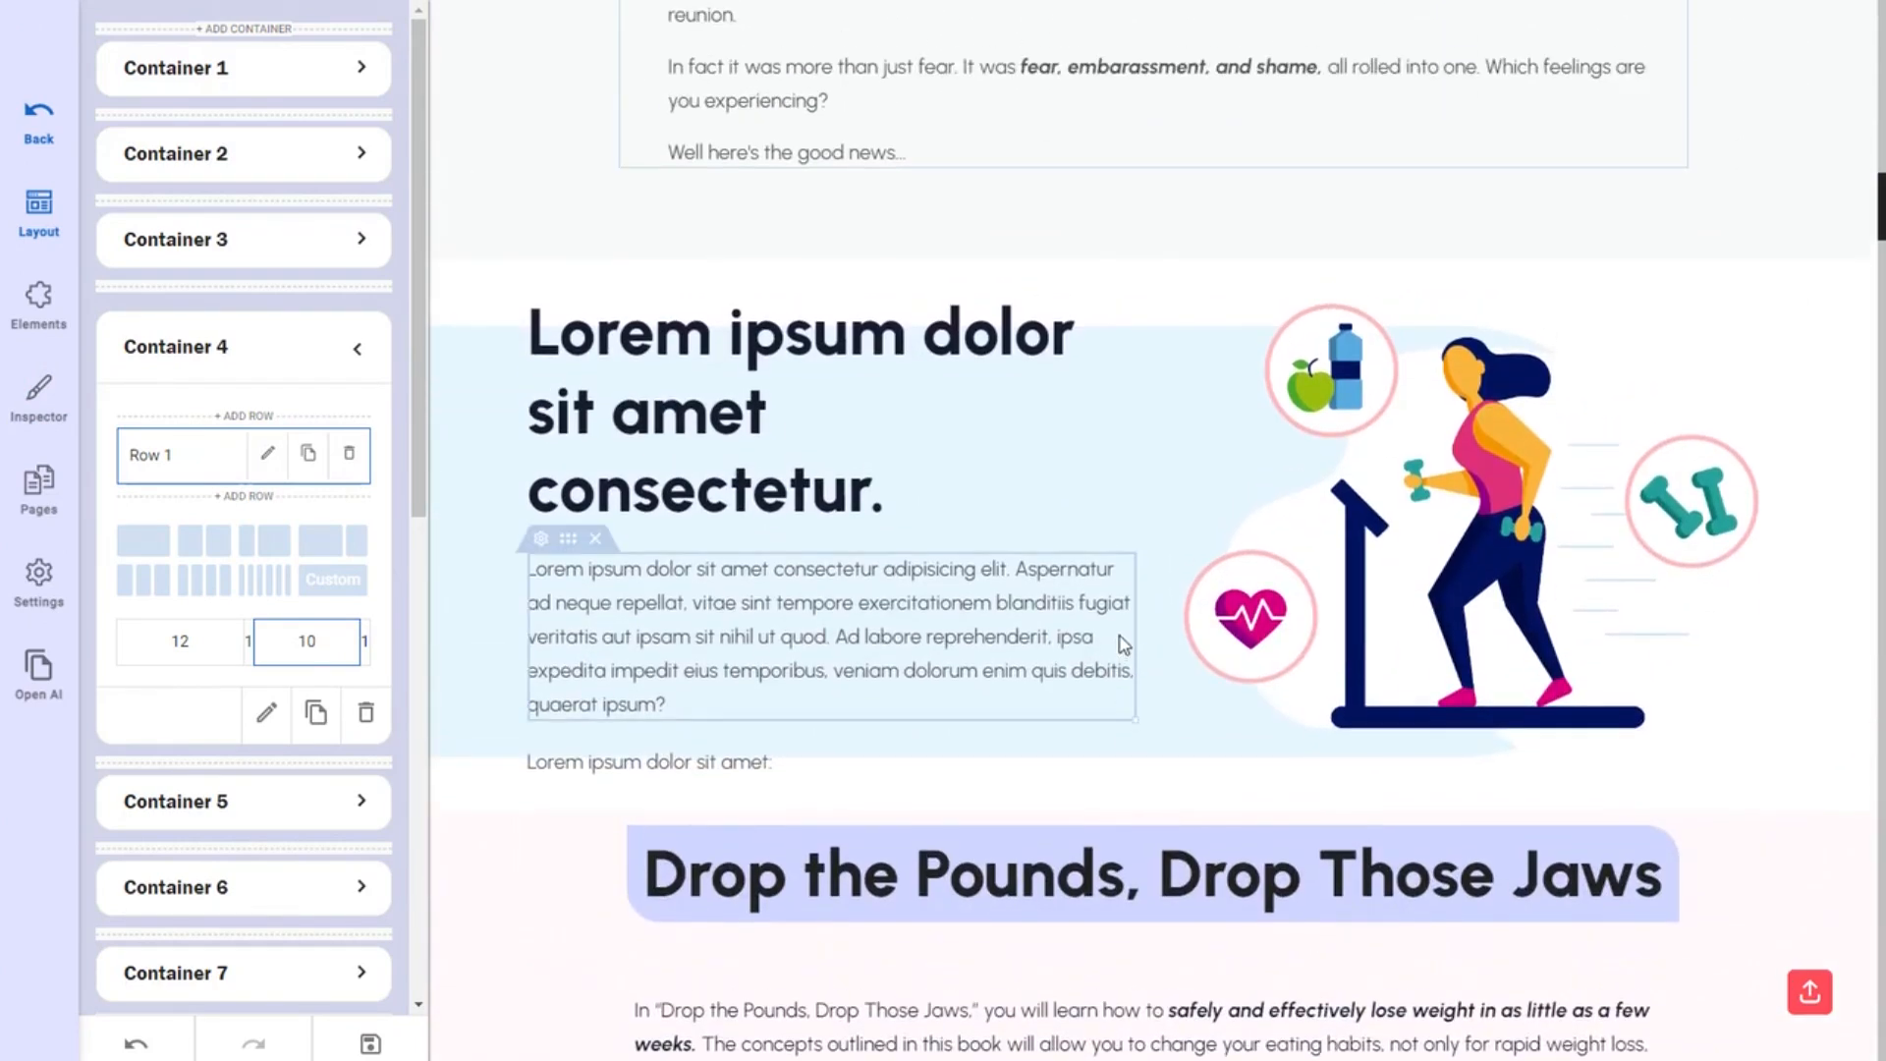
pyautogui.scroll(1, 1123, 645)
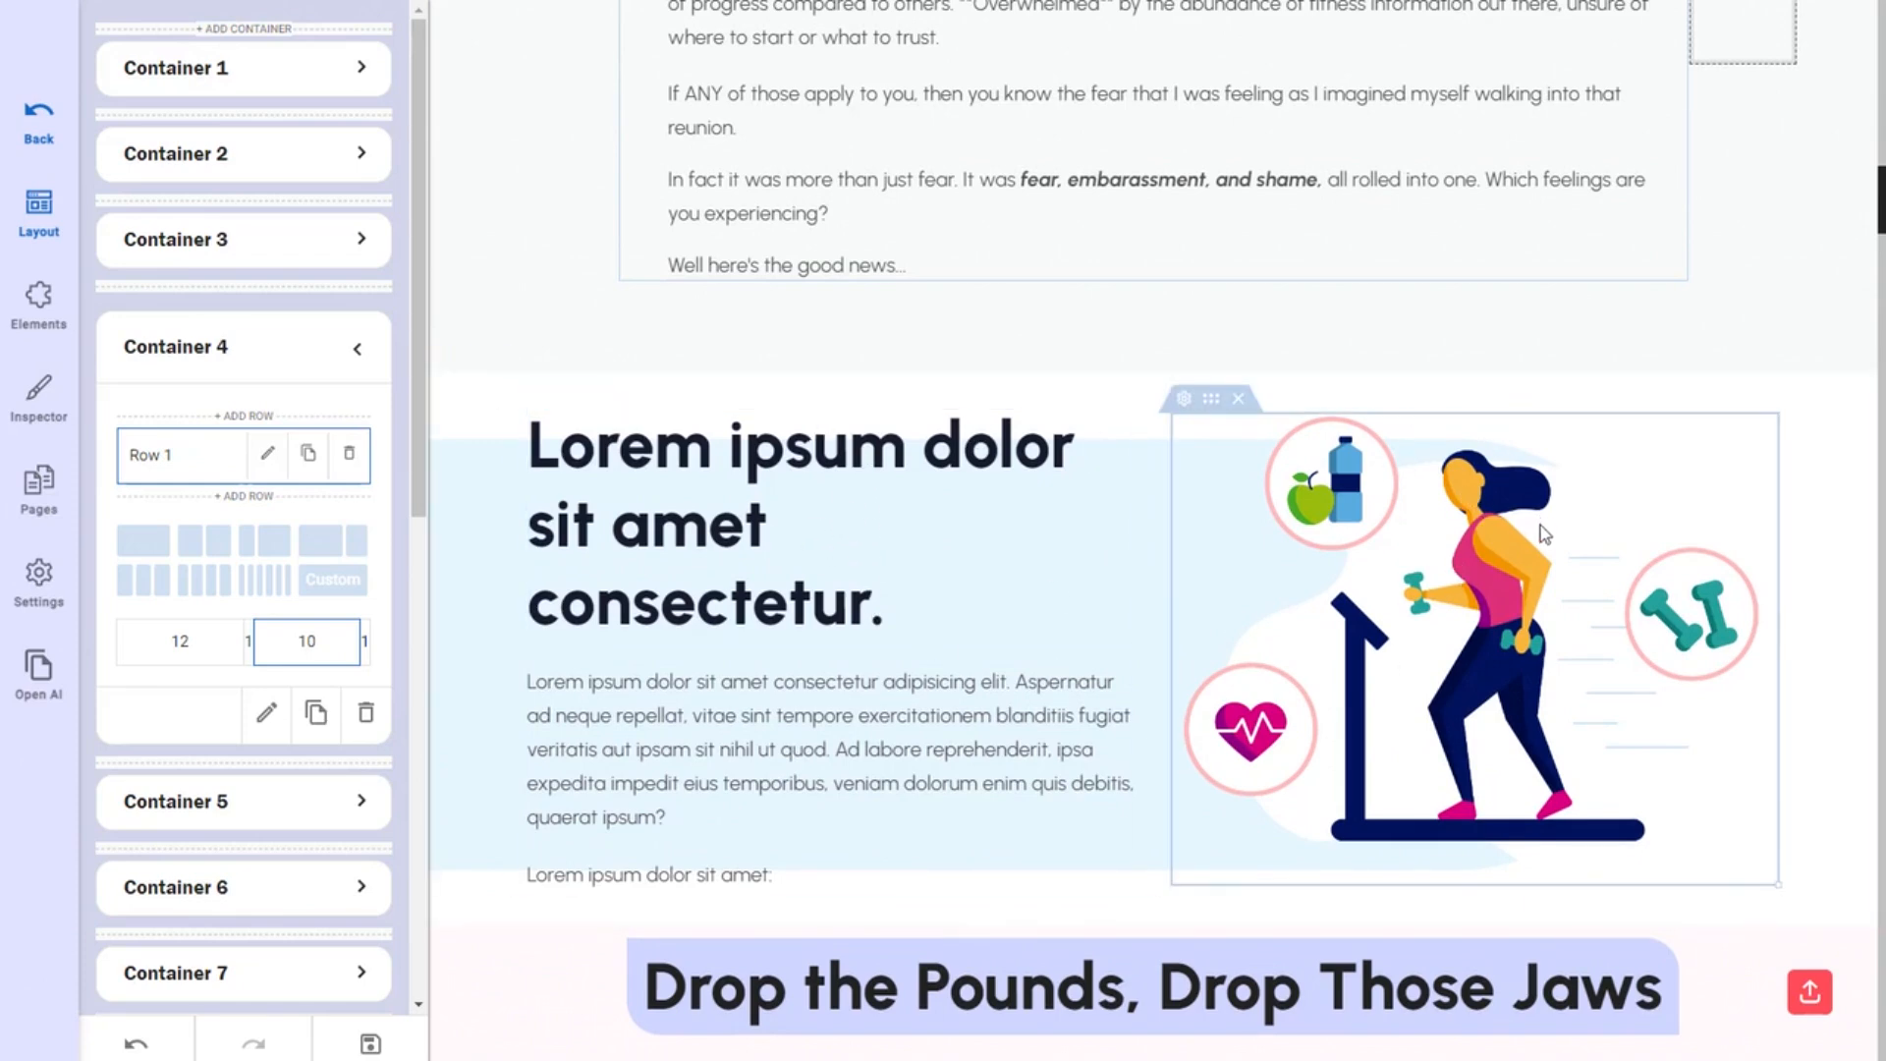
pyautogui.scroll(-1, 1506, 611)
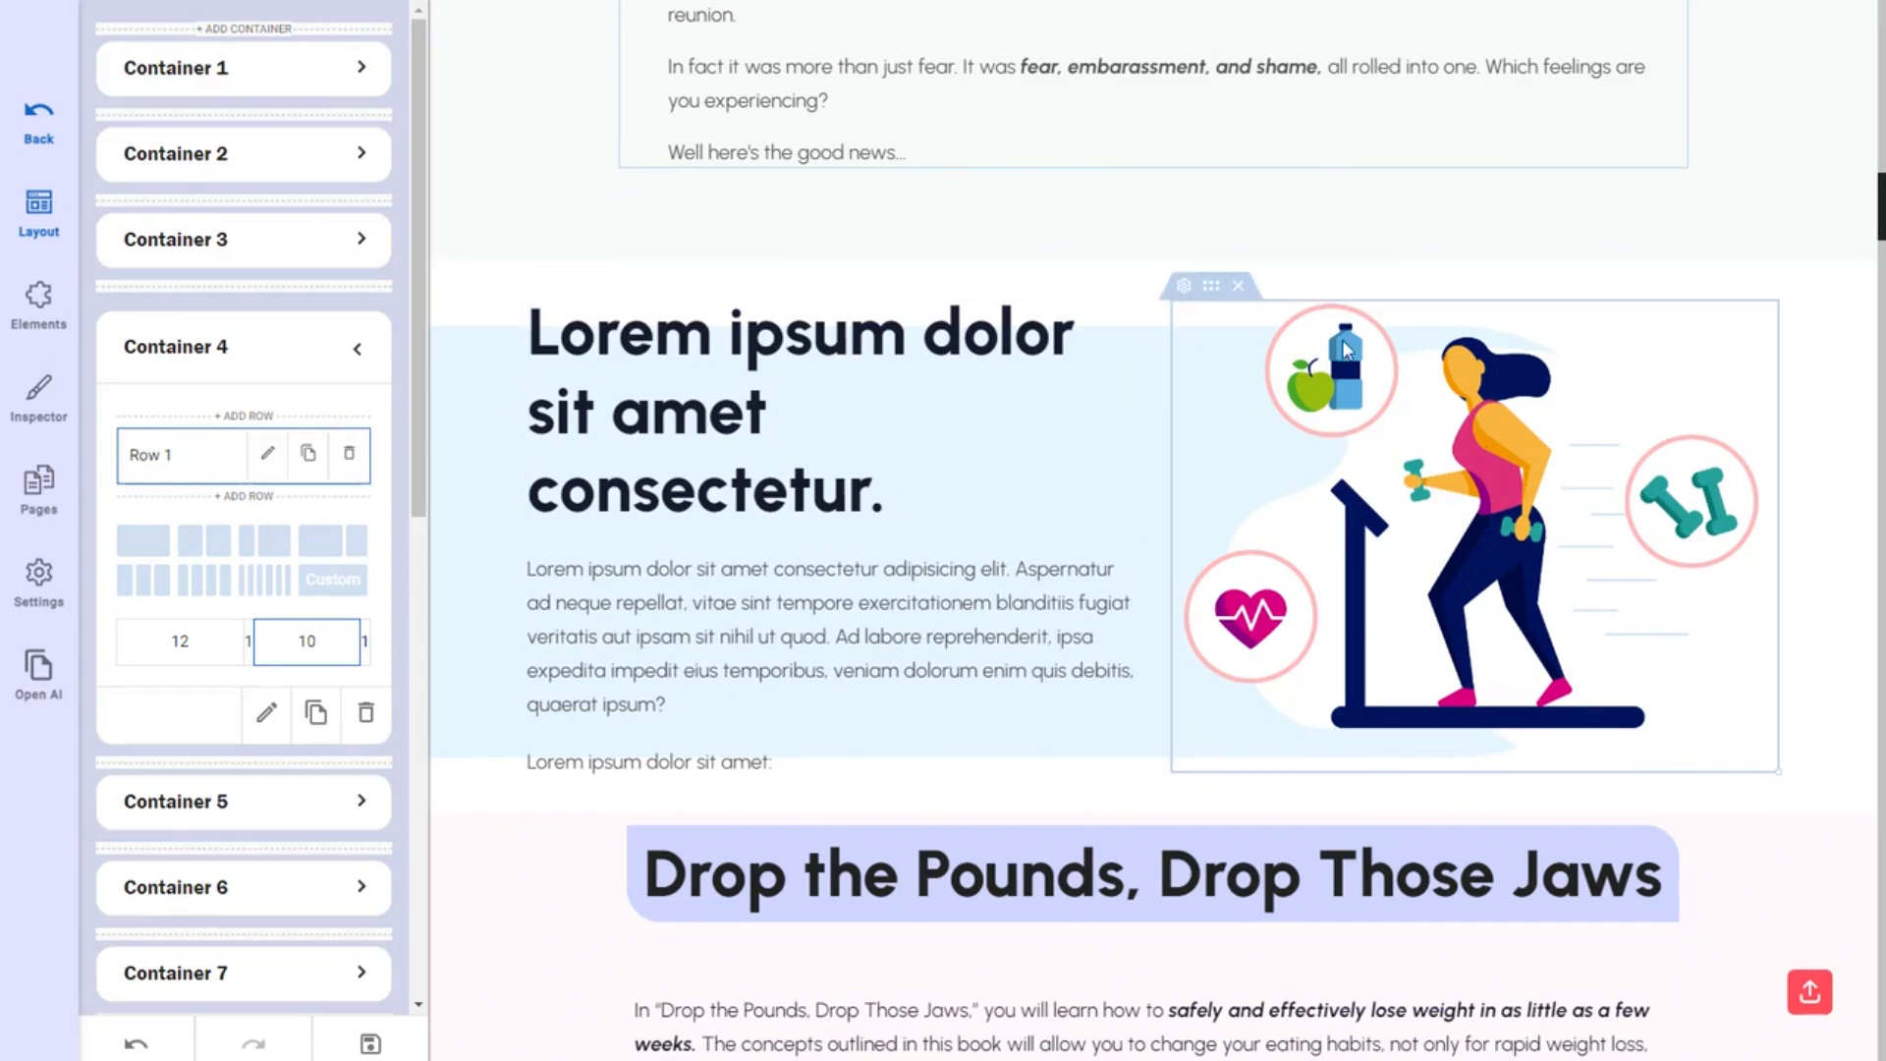
pyautogui.scroll(-2, 776, 676)
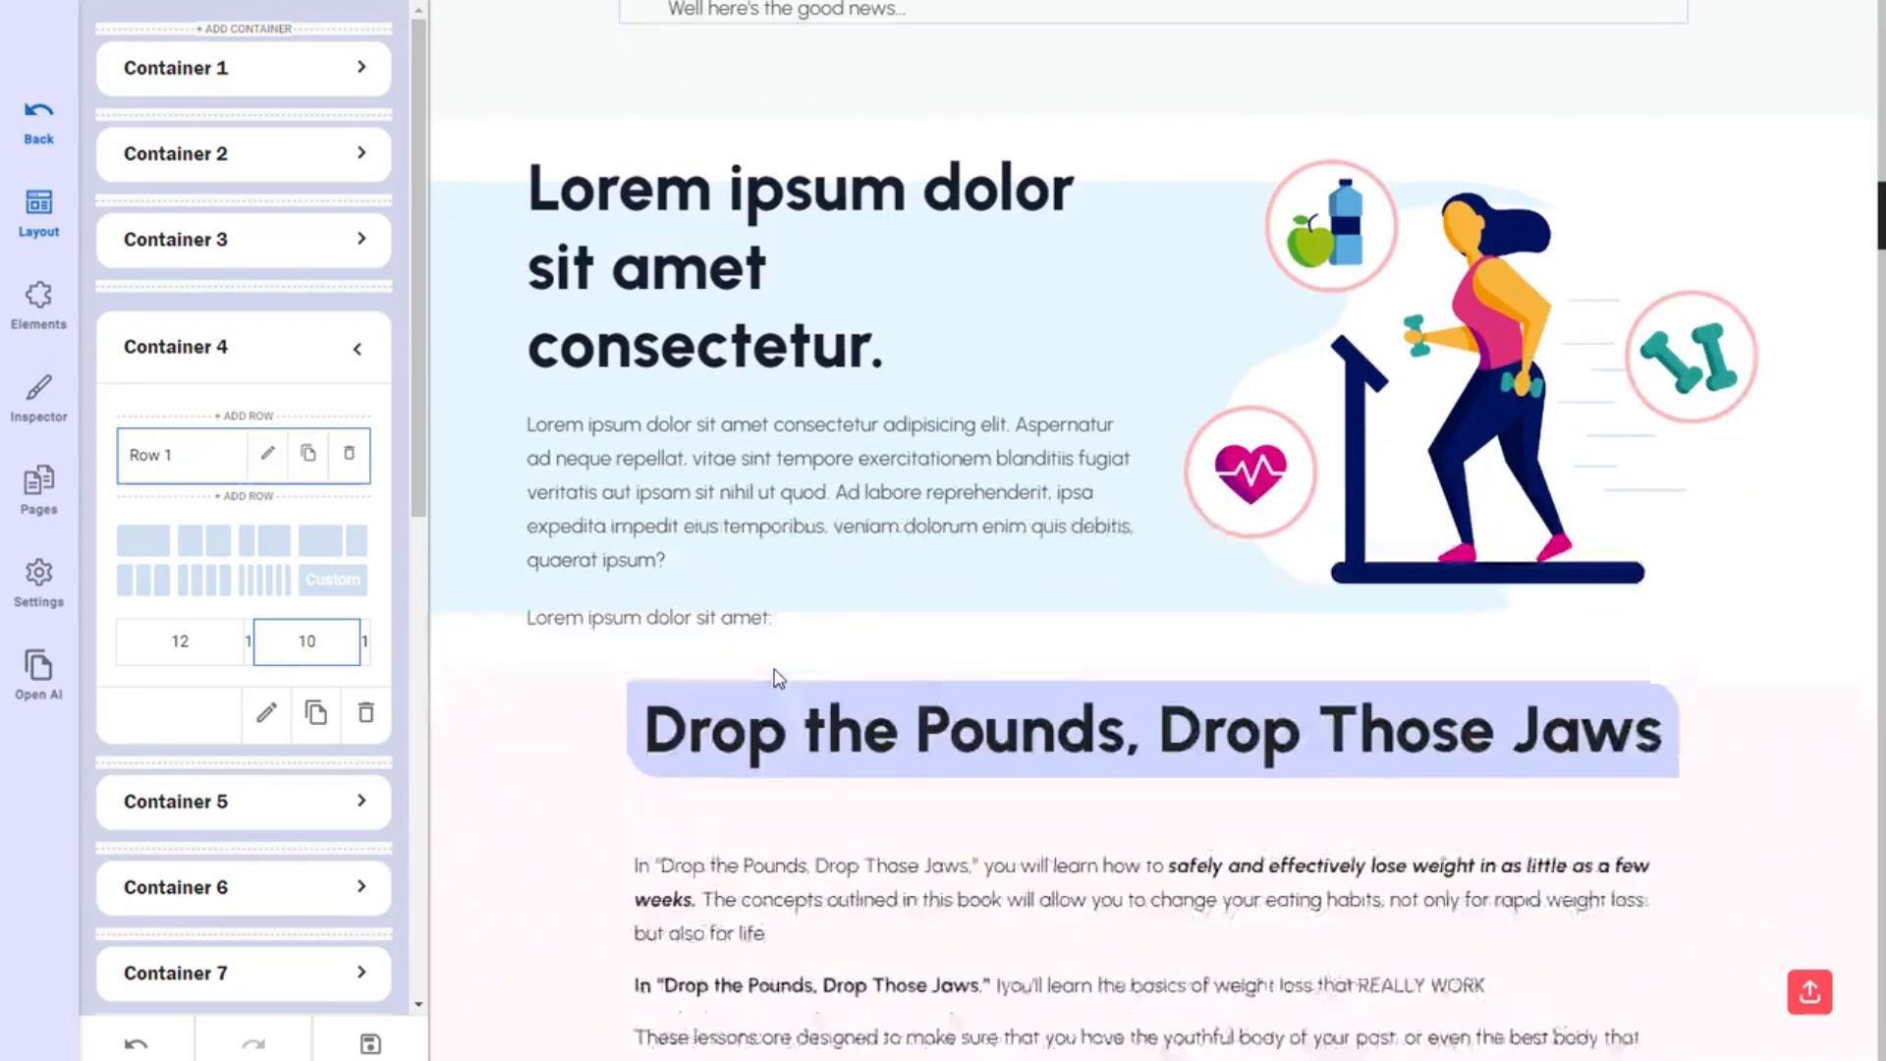
pyautogui.scroll(2, 813, 720)
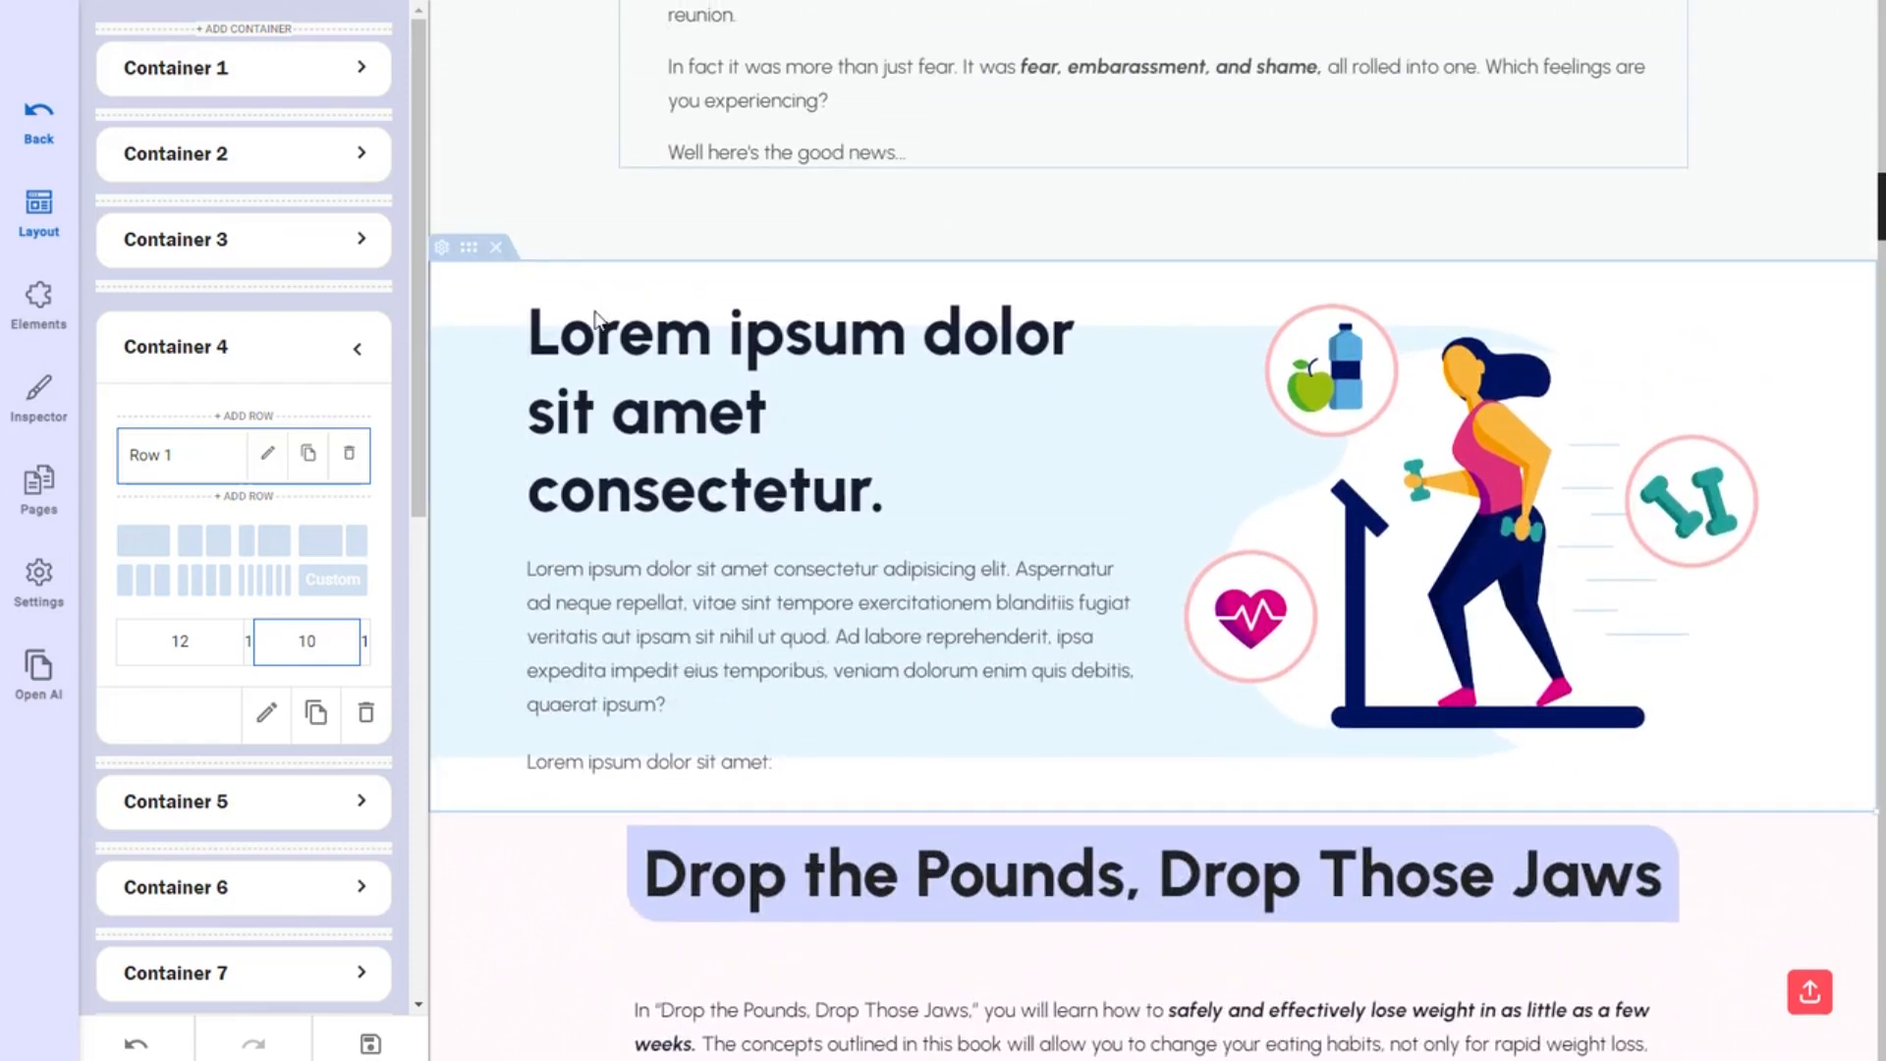
pyautogui.click(497, 250)
pyautogui.scroll(-5, 569, 736)
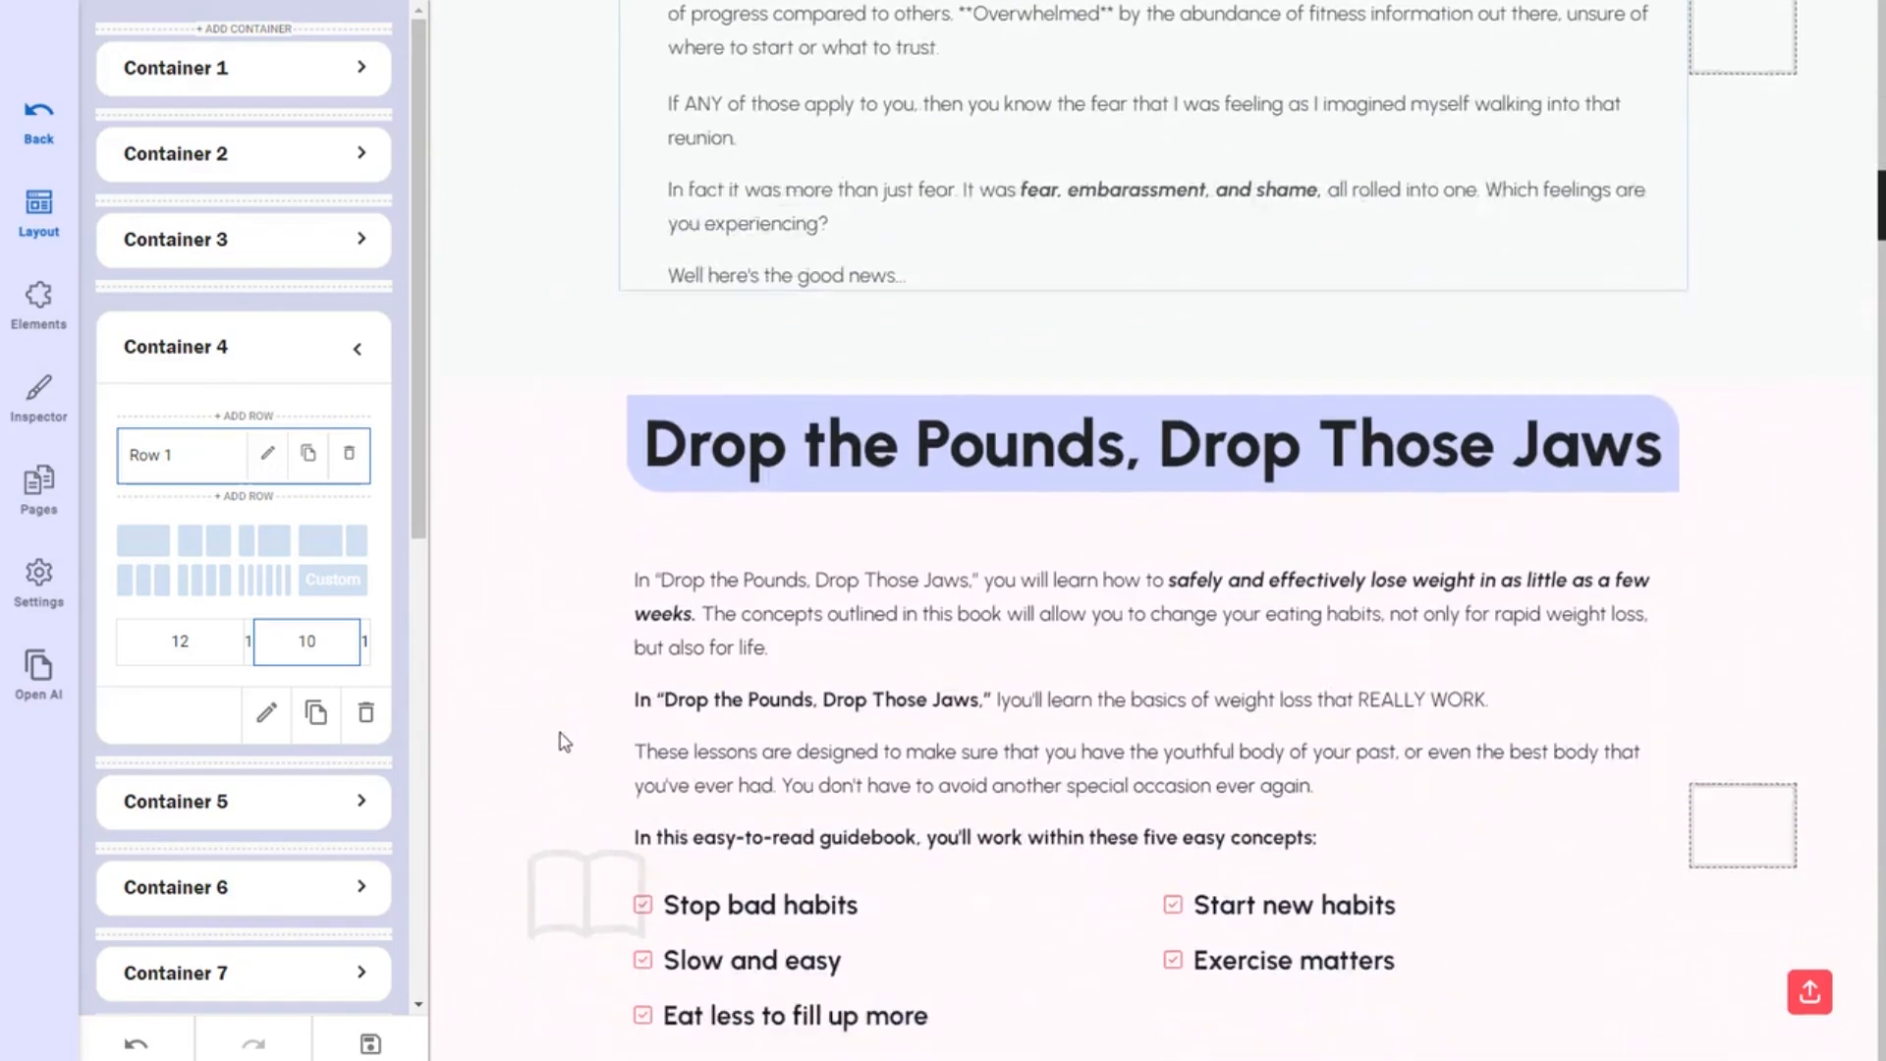
pyautogui.scroll(-2, 564, 742)
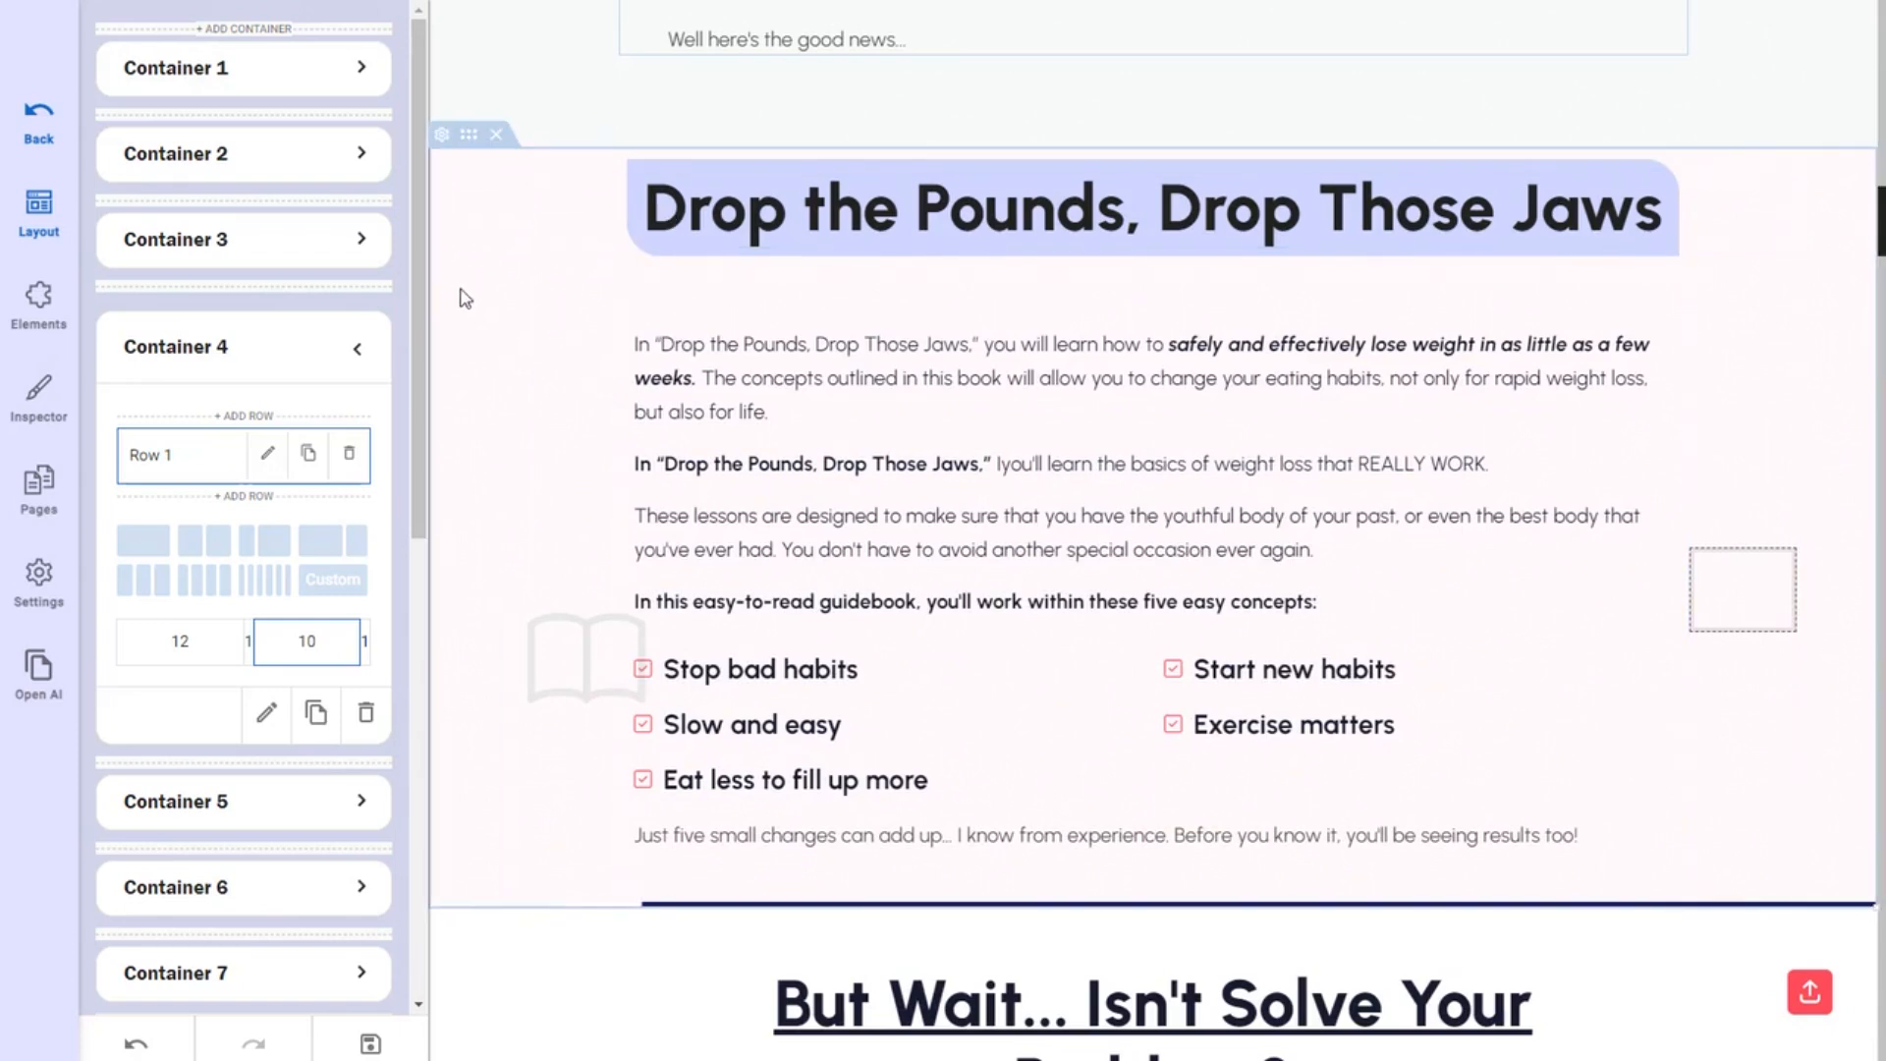
# Delete the Drop the Pounds section and the empty column beside the weight-loss box.
pyautogui.click(496, 142)
pyautogui.scroll(3, 577, 467)
pyautogui.scroll(-5, 578, 468)
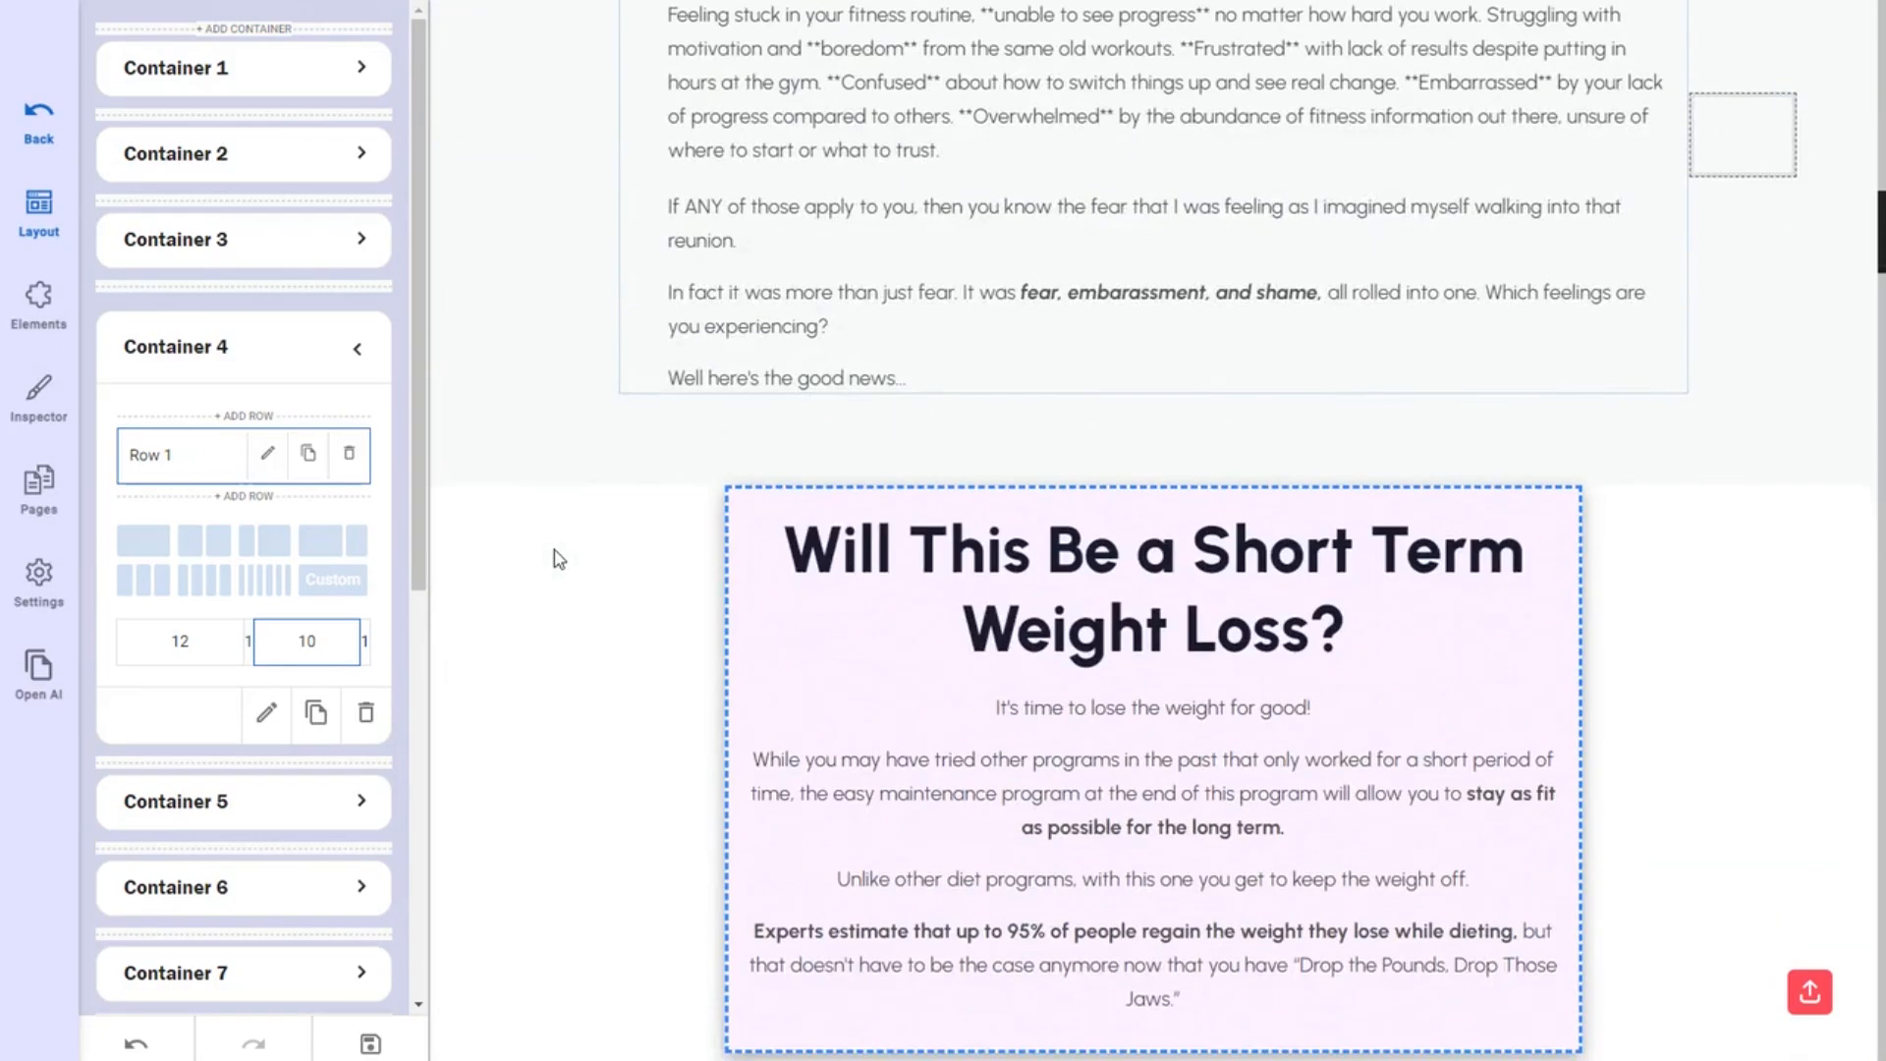
pyautogui.scroll(-1, 558, 559)
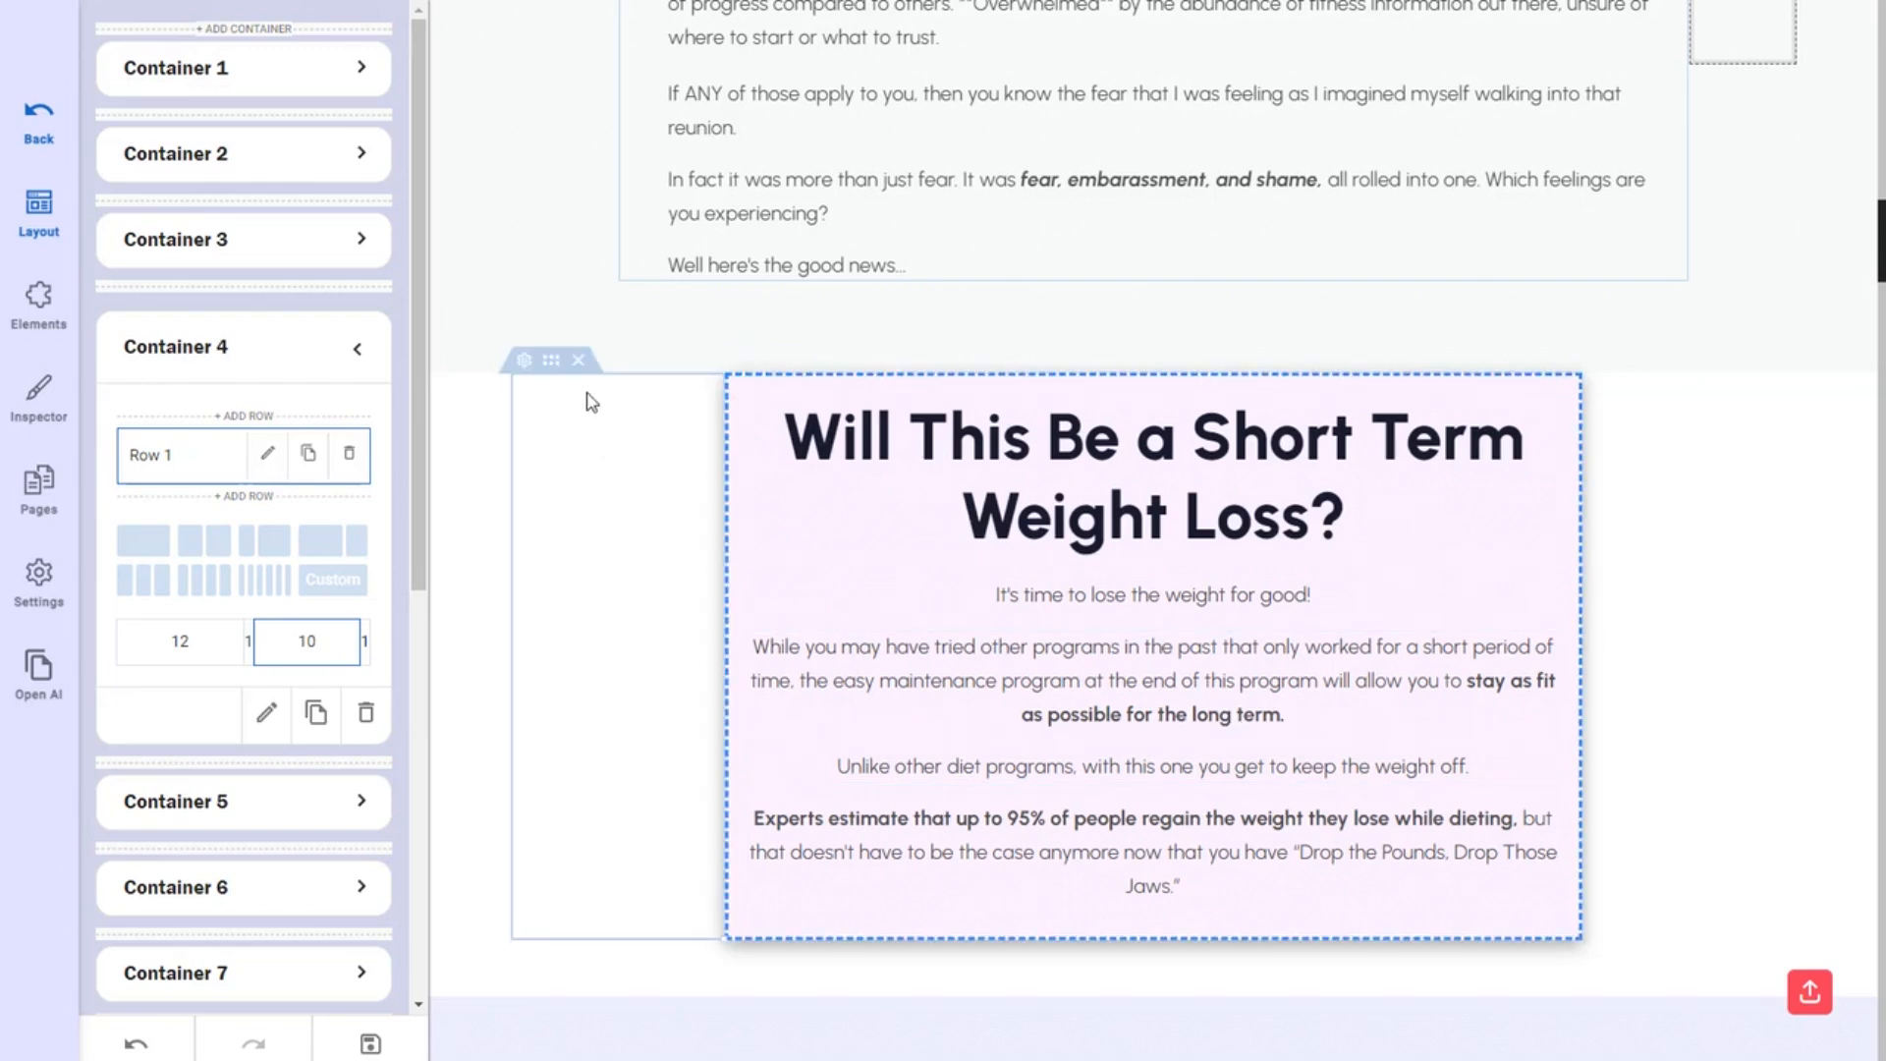
pyautogui.click(578, 359)
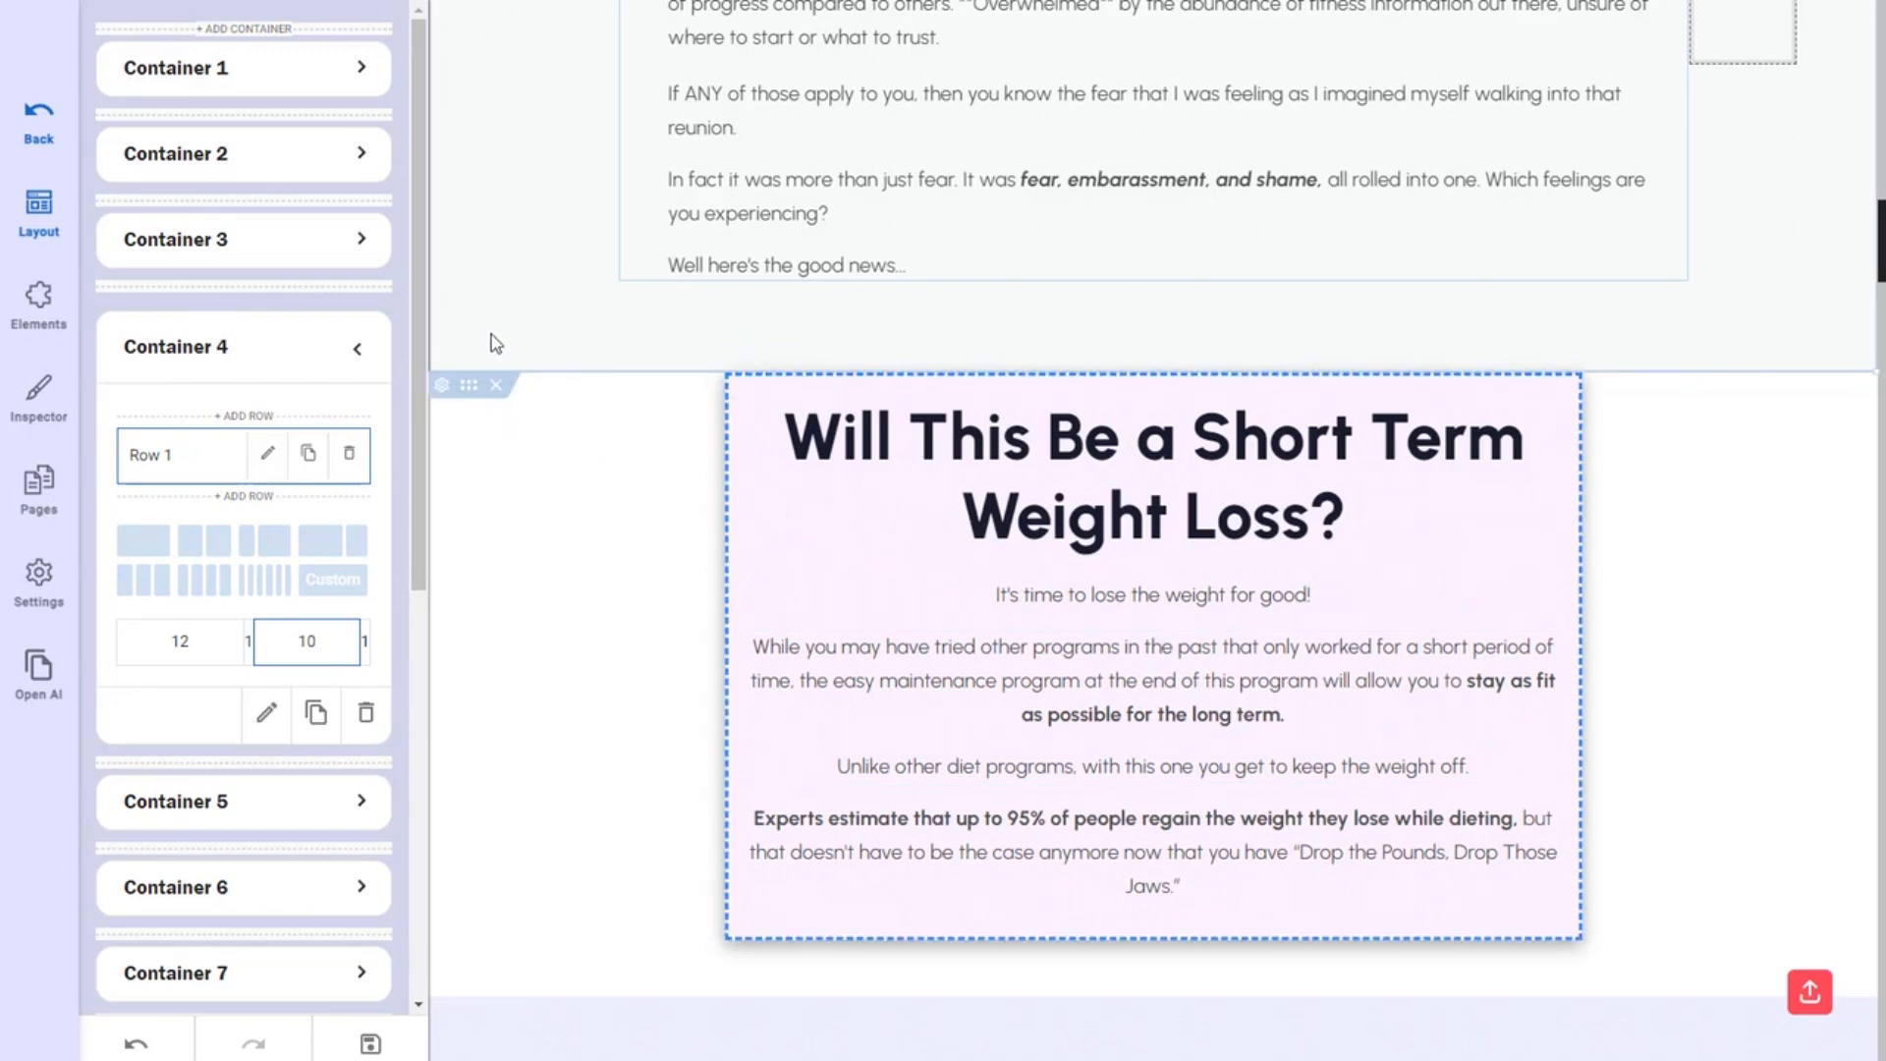
# Delete the 'Will This Be a Short Term Weight Loss?' section.
pyautogui.click(38, 671)
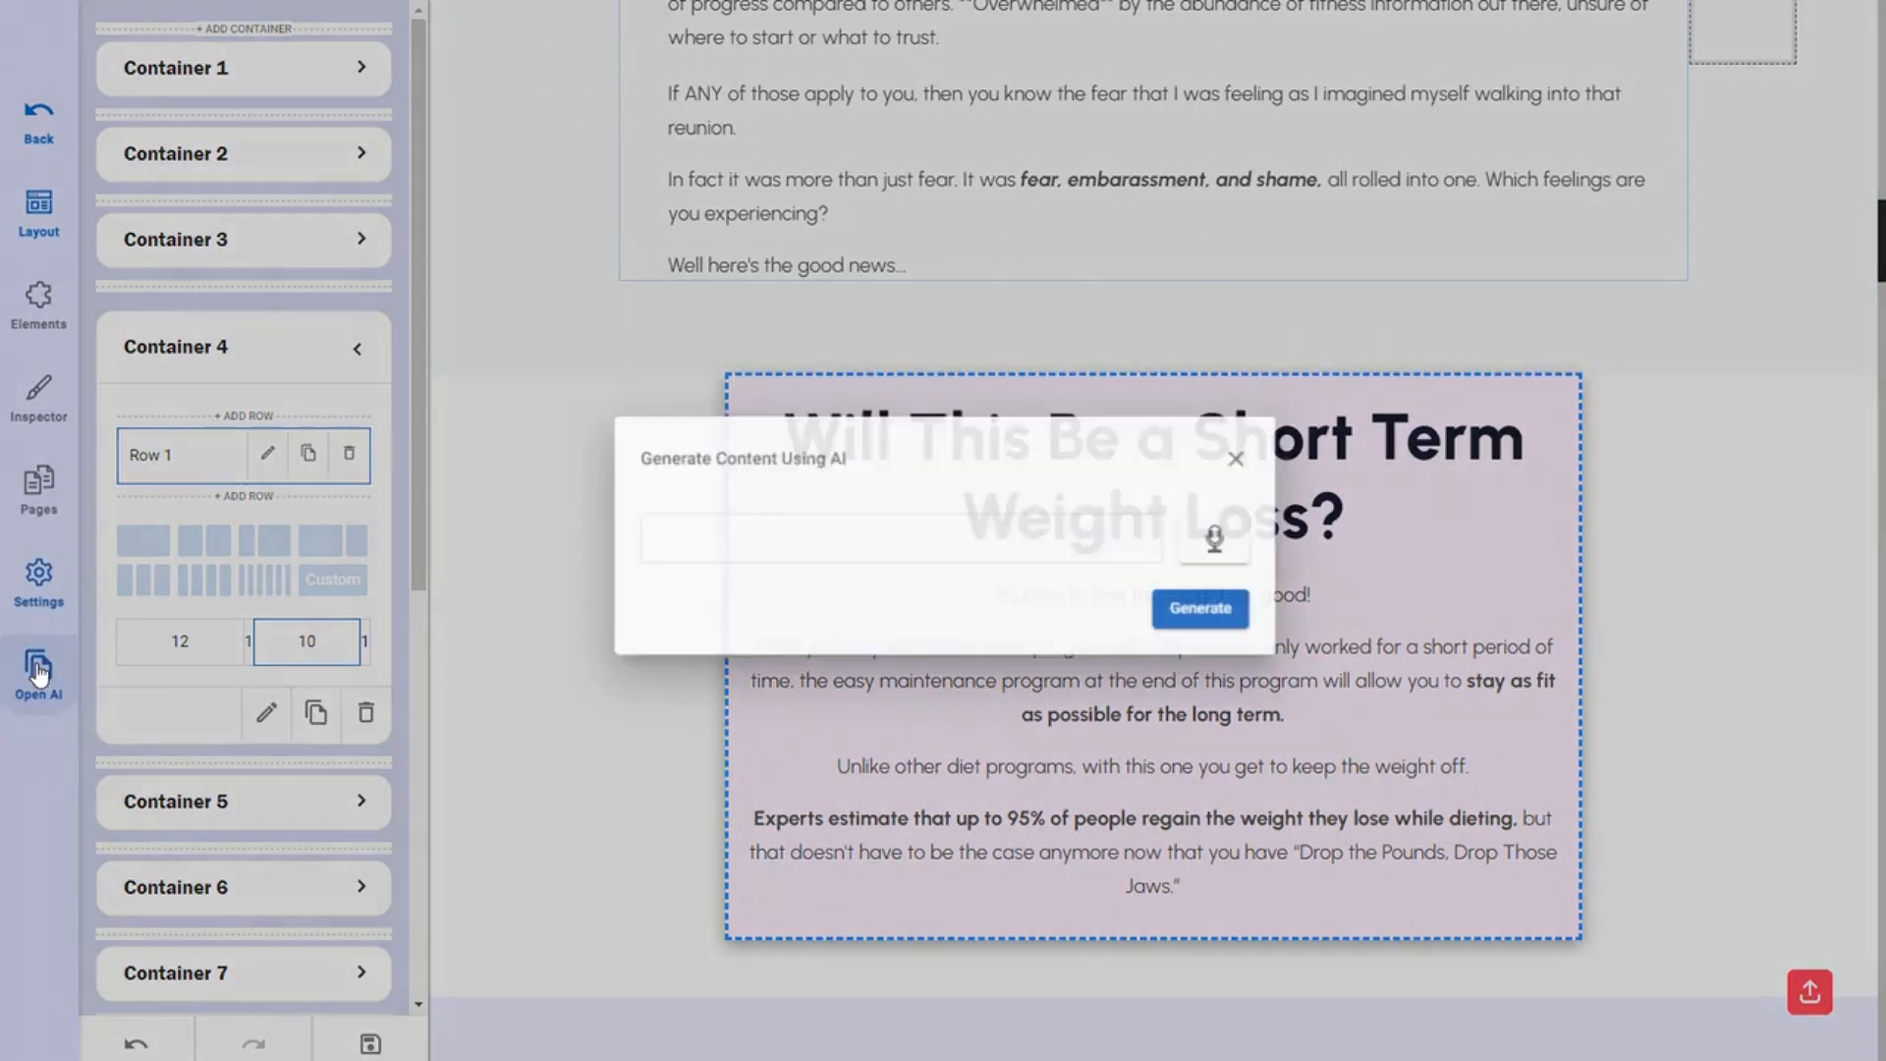
pyautogui.click(1246, 457)
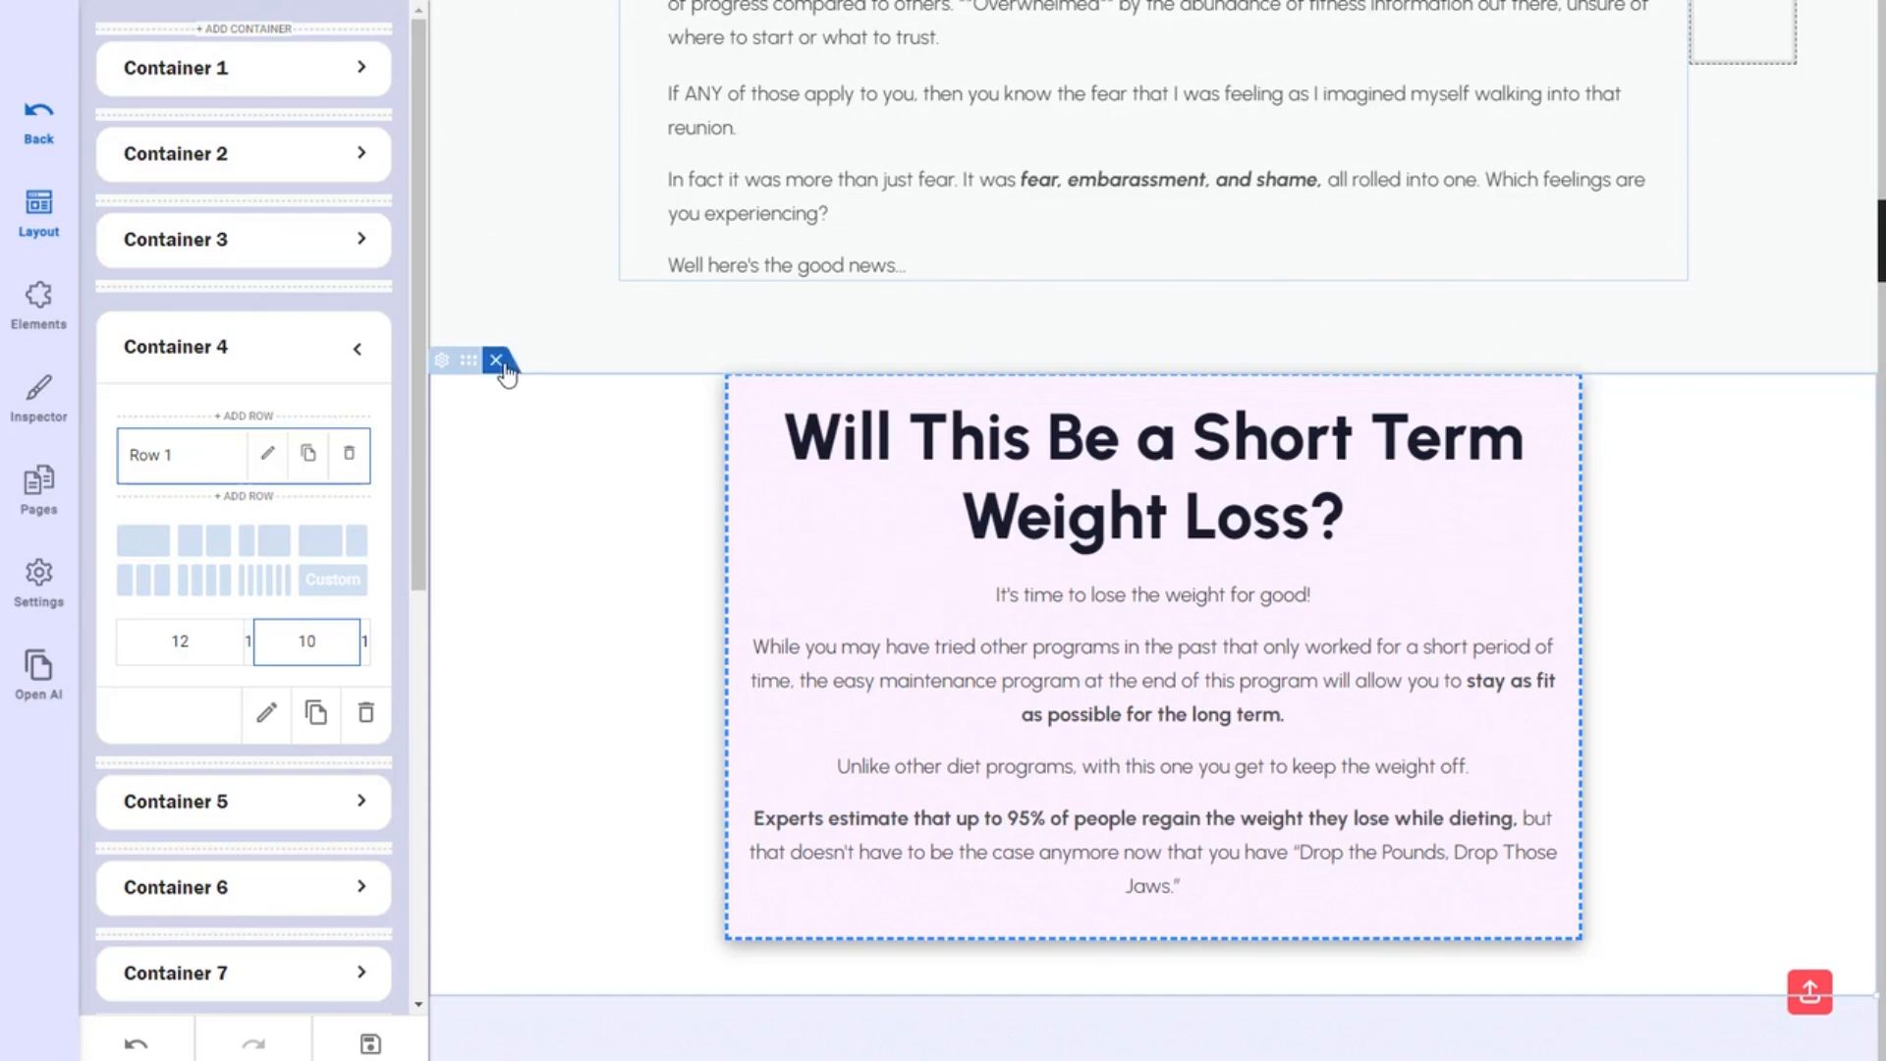
pyautogui.click(498, 362)
pyautogui.scroll(-3, 548, 646)
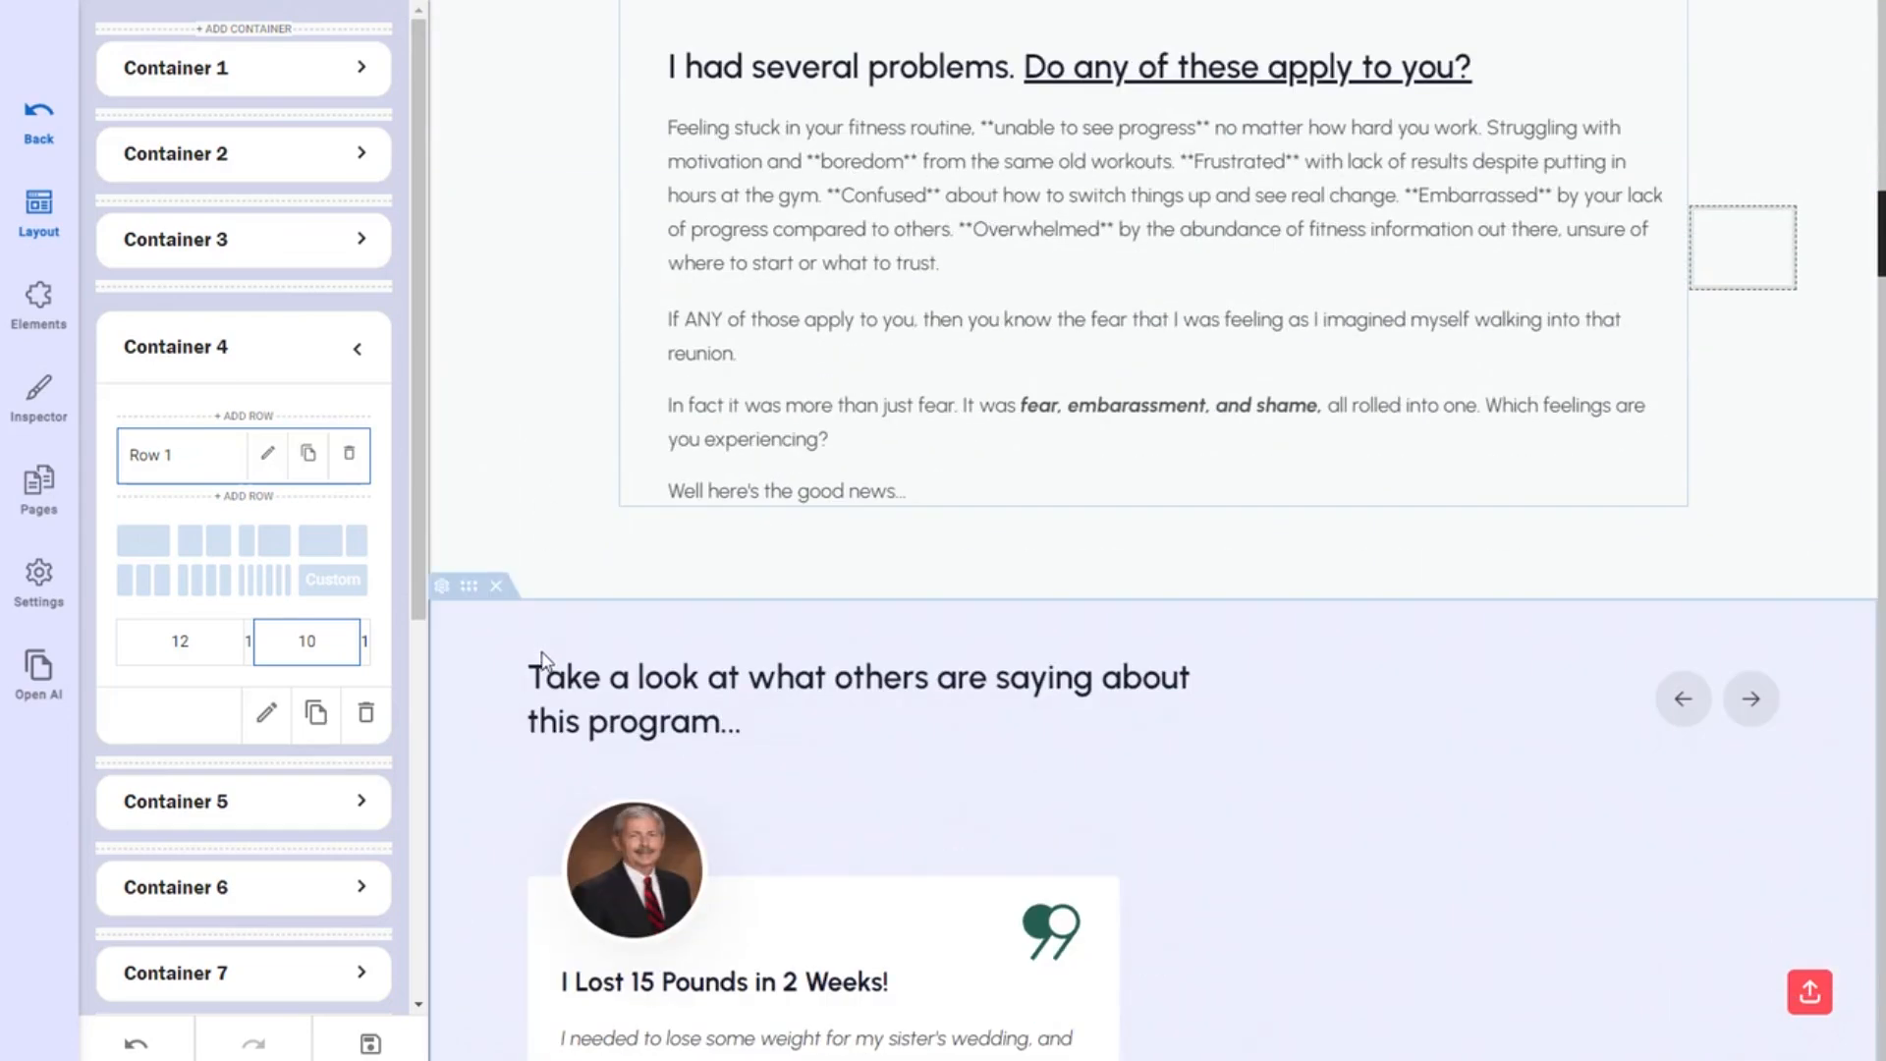
pyautogui.scroll(-1, 546, 678)
pyautogui.scroll(-5, 547, 681)
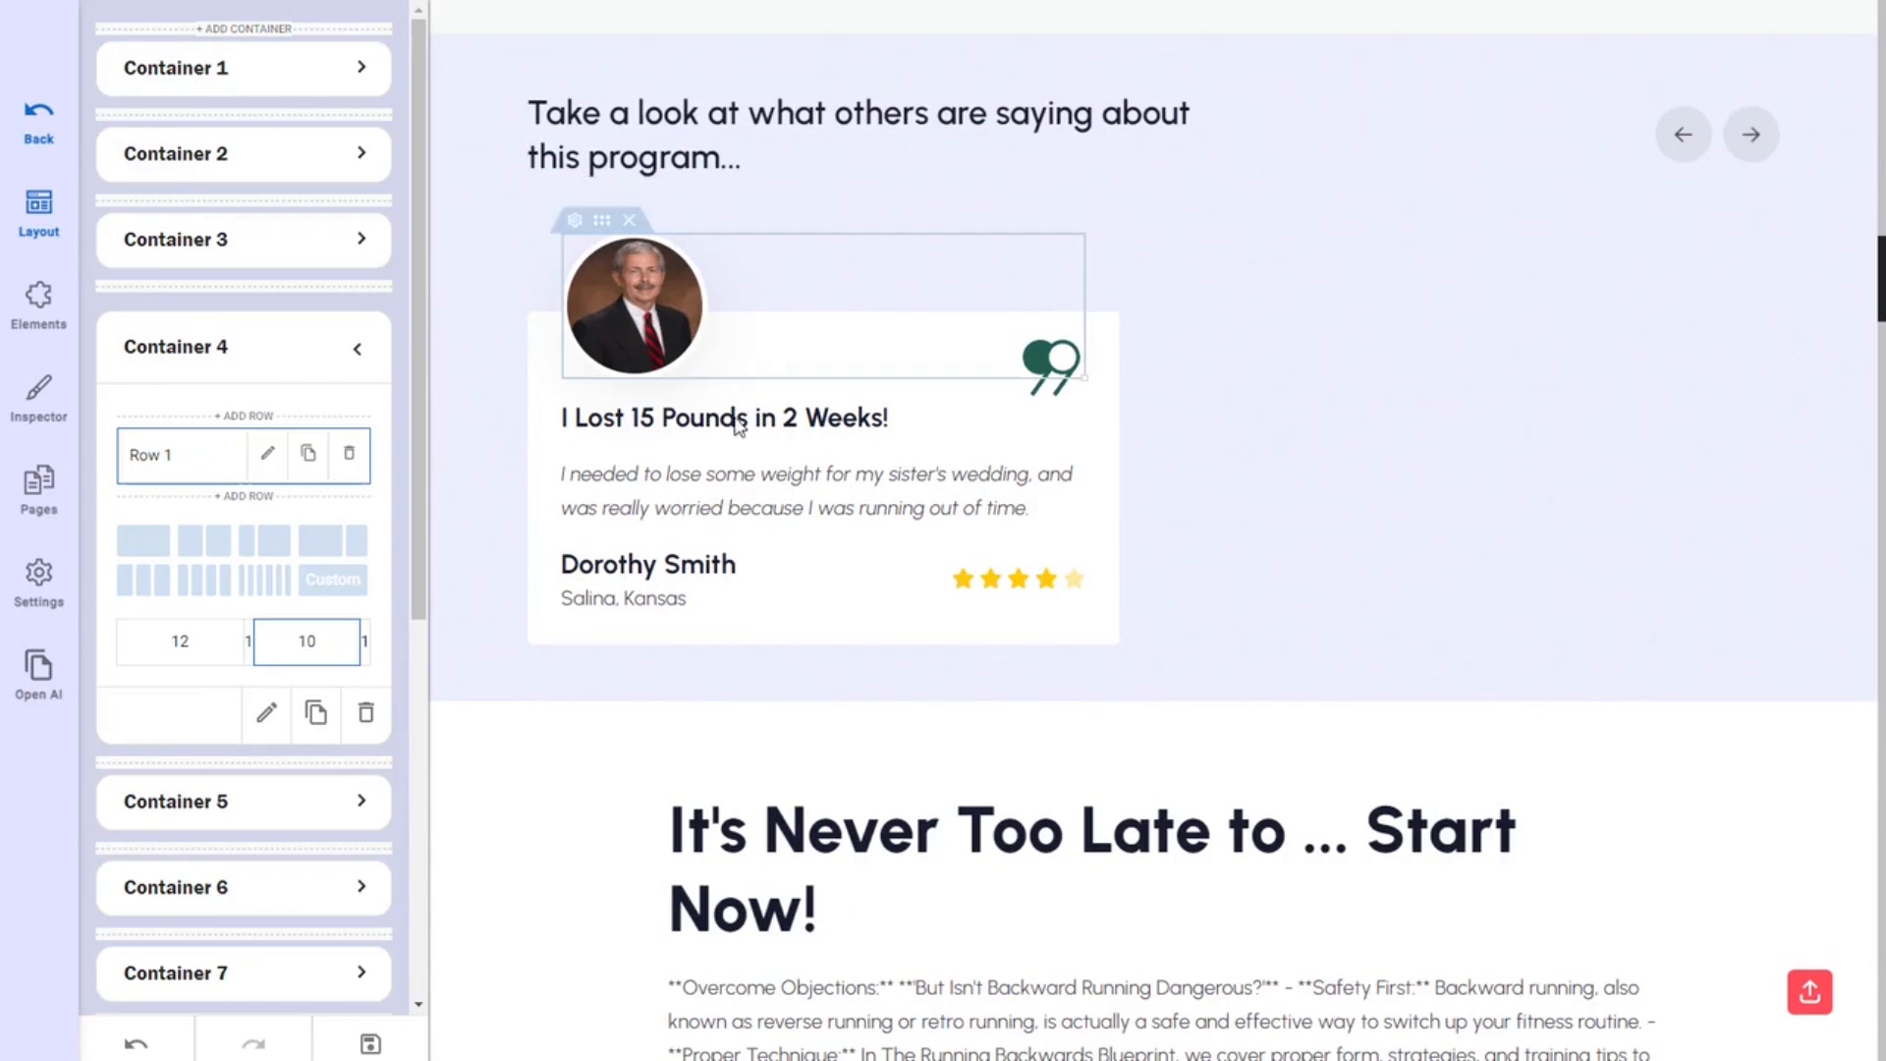
pyautogui.scroll(15, 1139, 582)
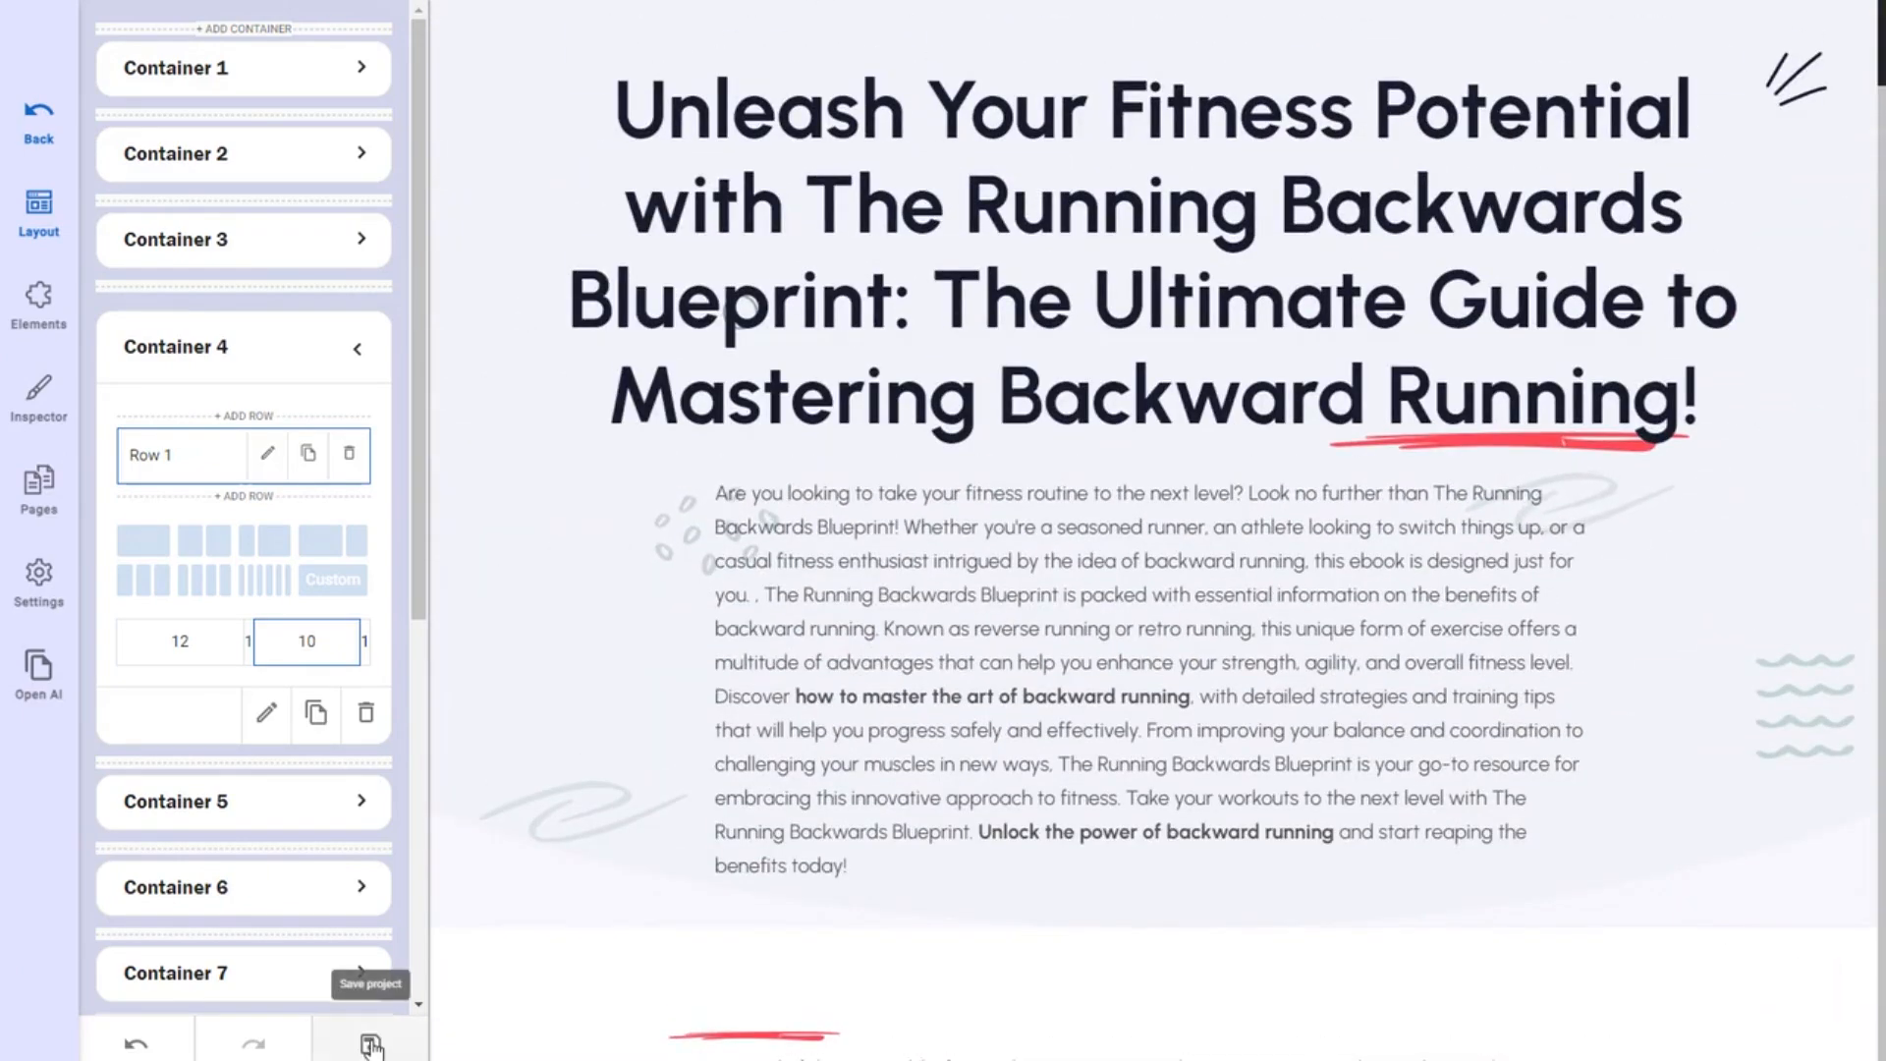
# Save the sales page edits and open The Running Backwards Blueprint's Sales Page Data.
pyautogui.click(371, 1044)
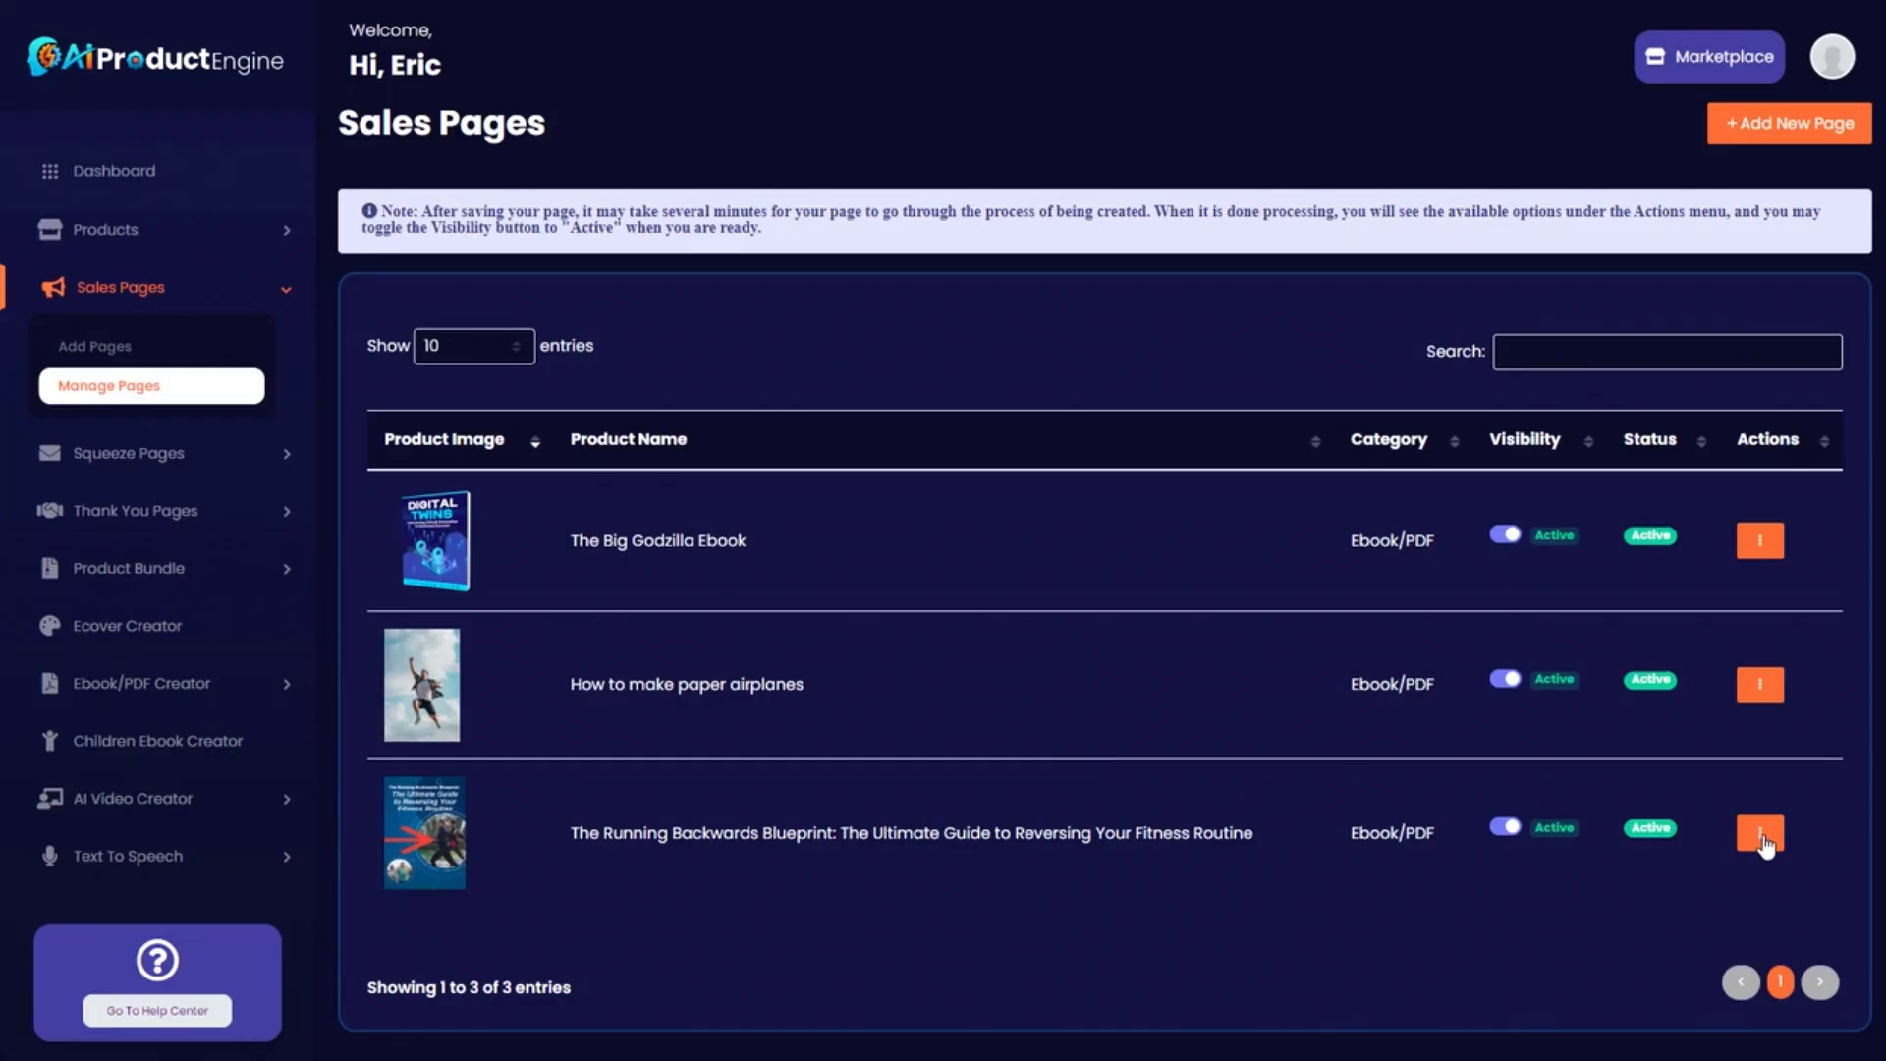
pyautogui.click(1761, 840)
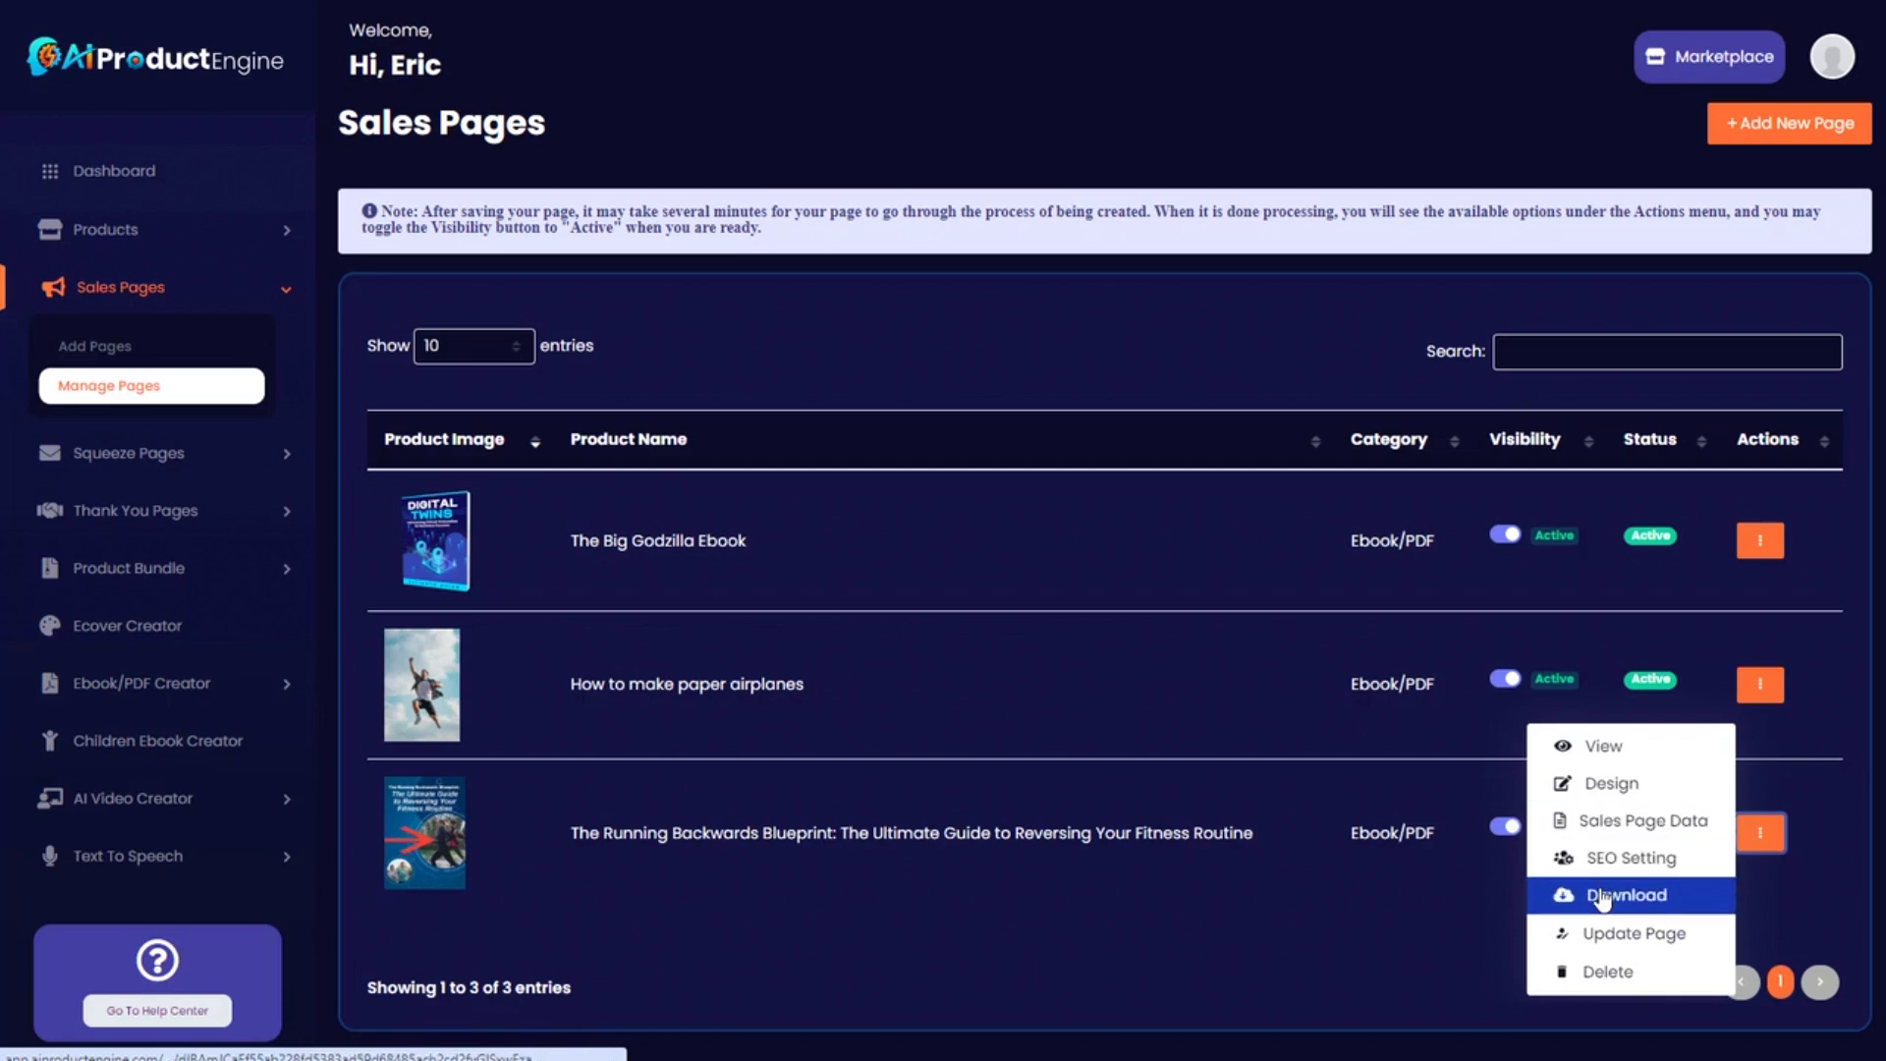
pyautogui.click(1611, 831)
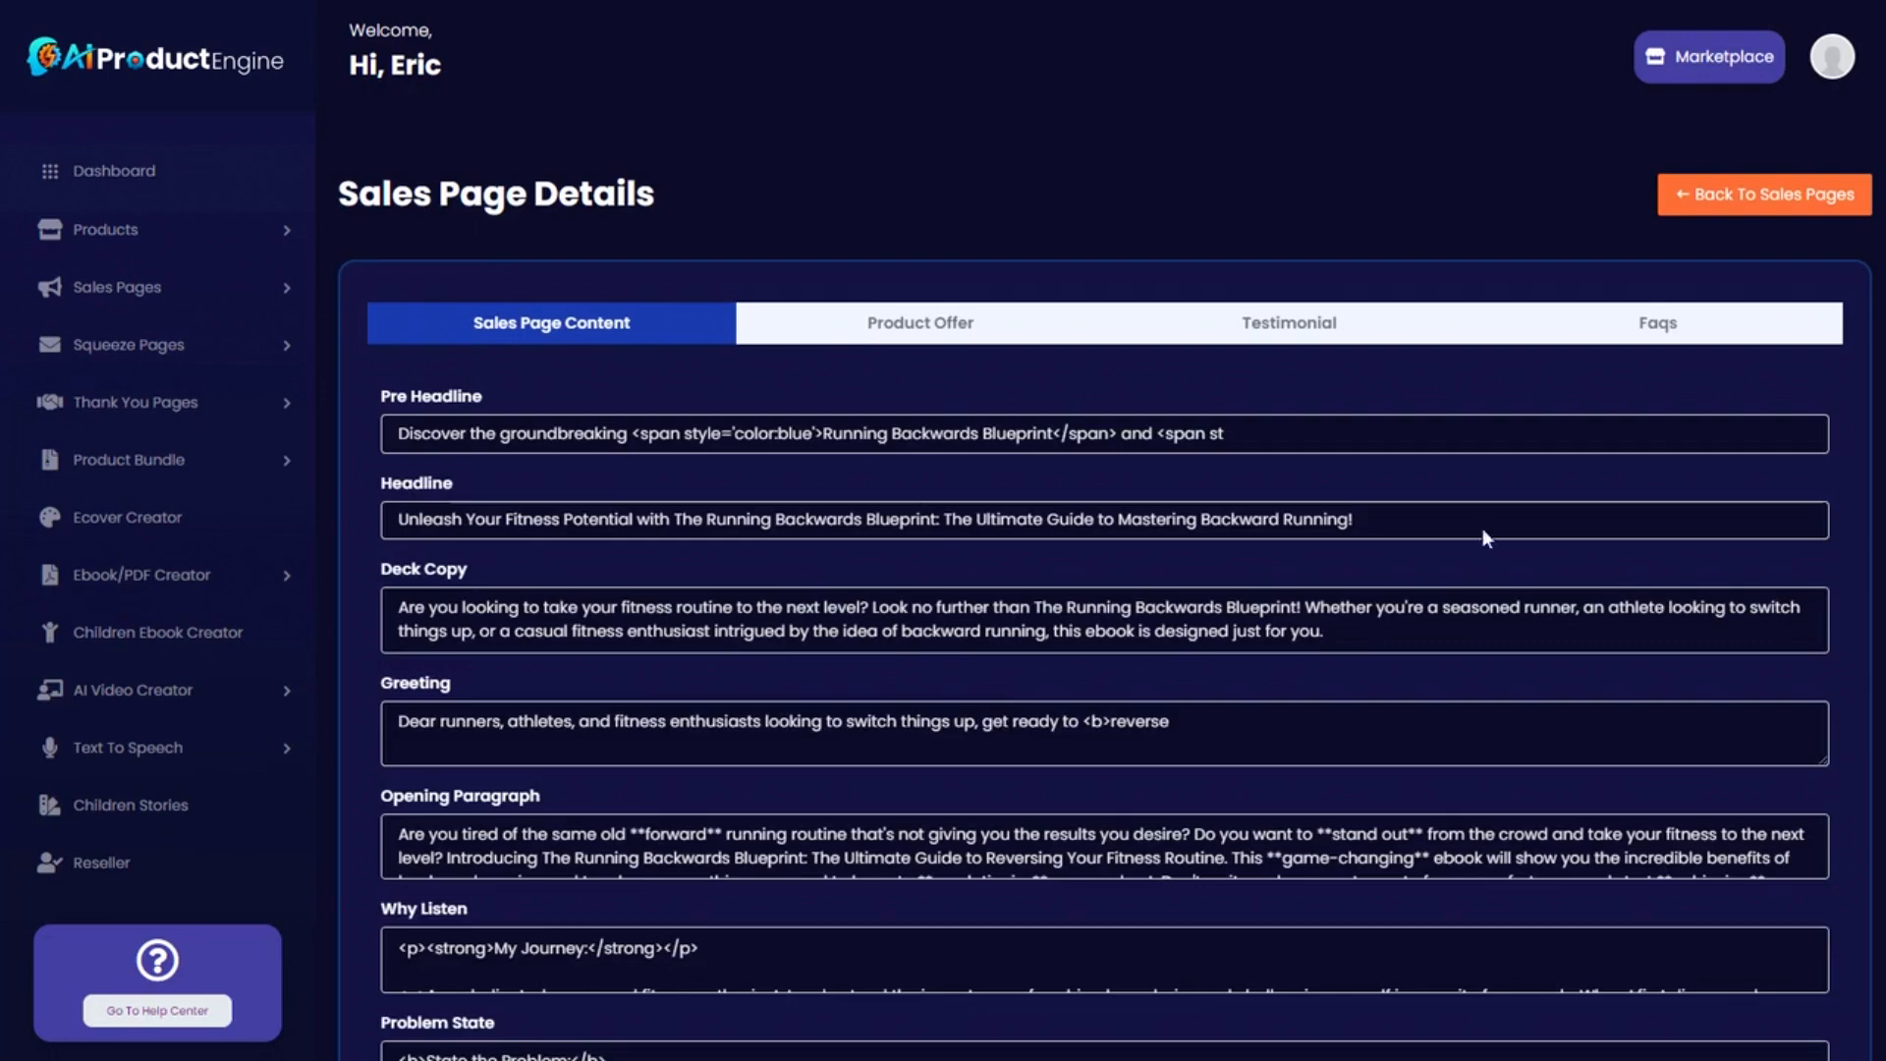
# Review the Sales Page Content, Product Offer, Testimonial and Faqs data, then go back to Sales Pages.
pyautogui.scroll(-5, 1105, 638)
pyautogui.scroll(2, 746, 599)
pyautogui.scroll(-3, 746, 600)
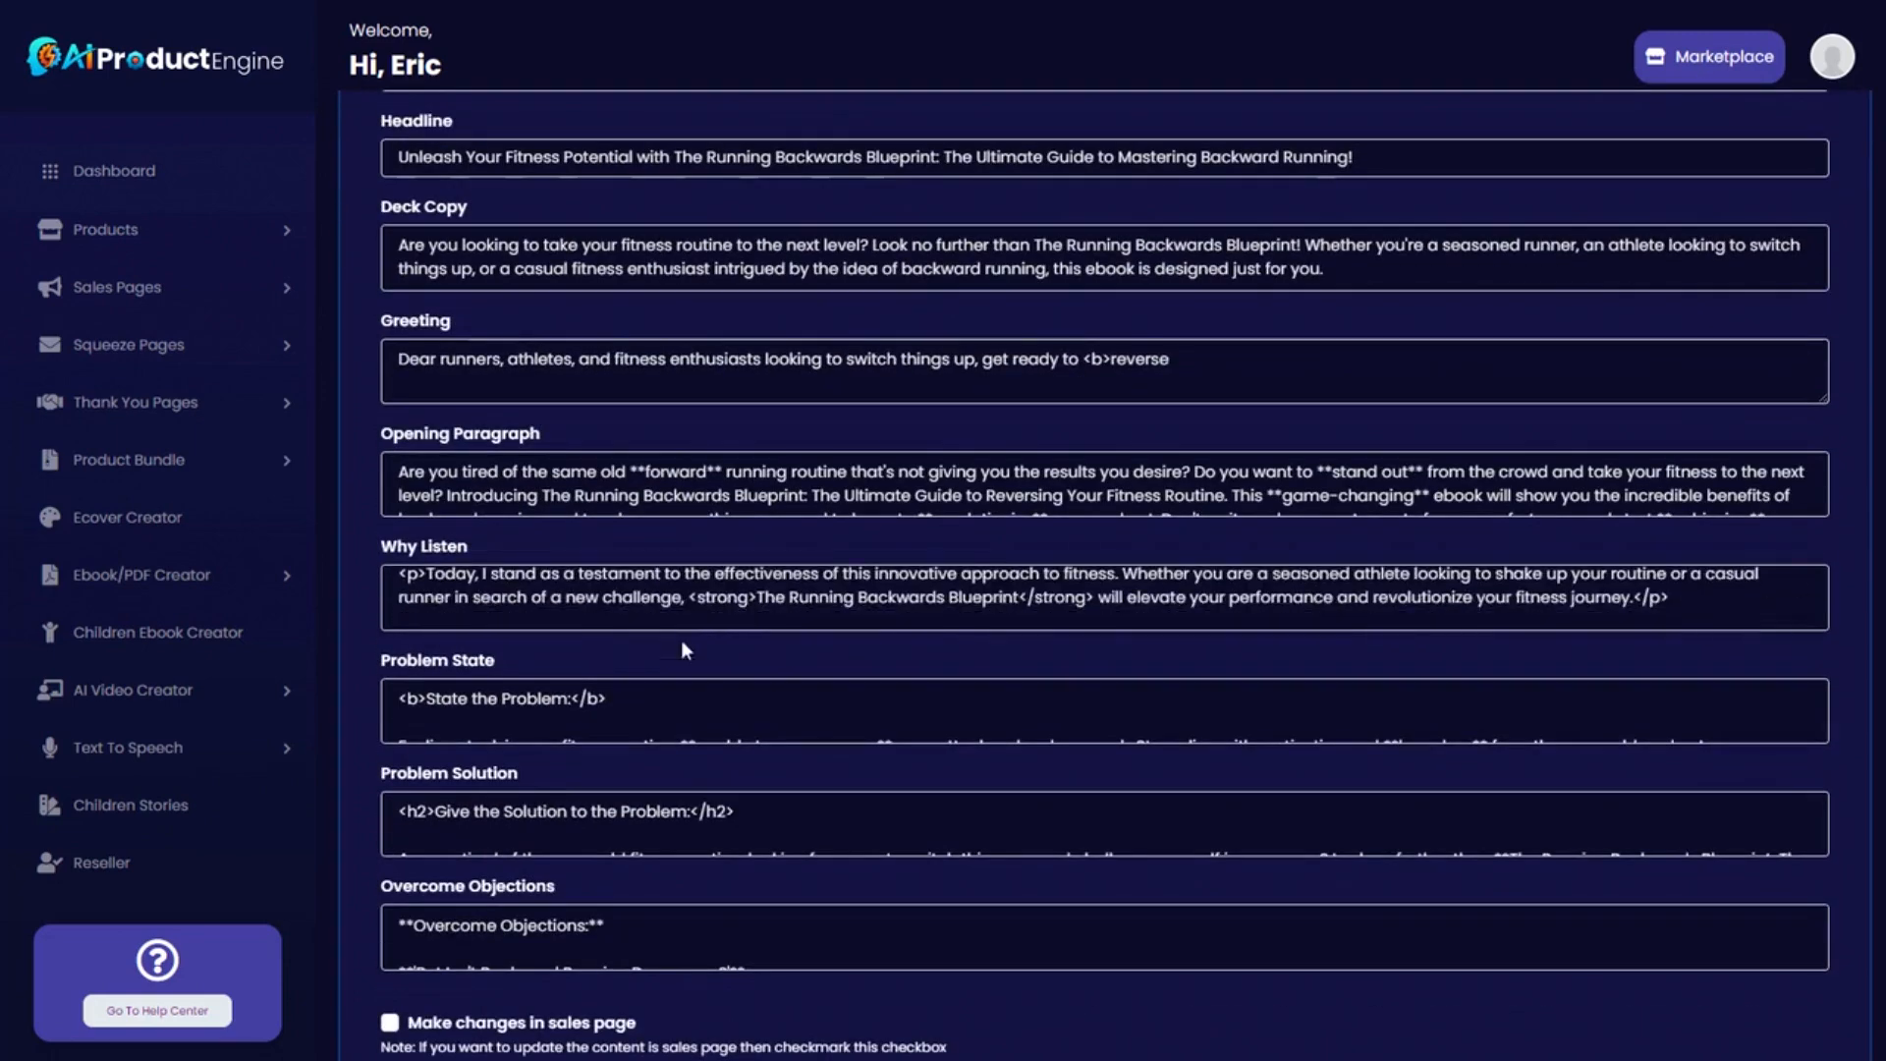
pyautogui.scroll(-1, 747, 711)
pyautogui.scroll(-2, 744, 772)
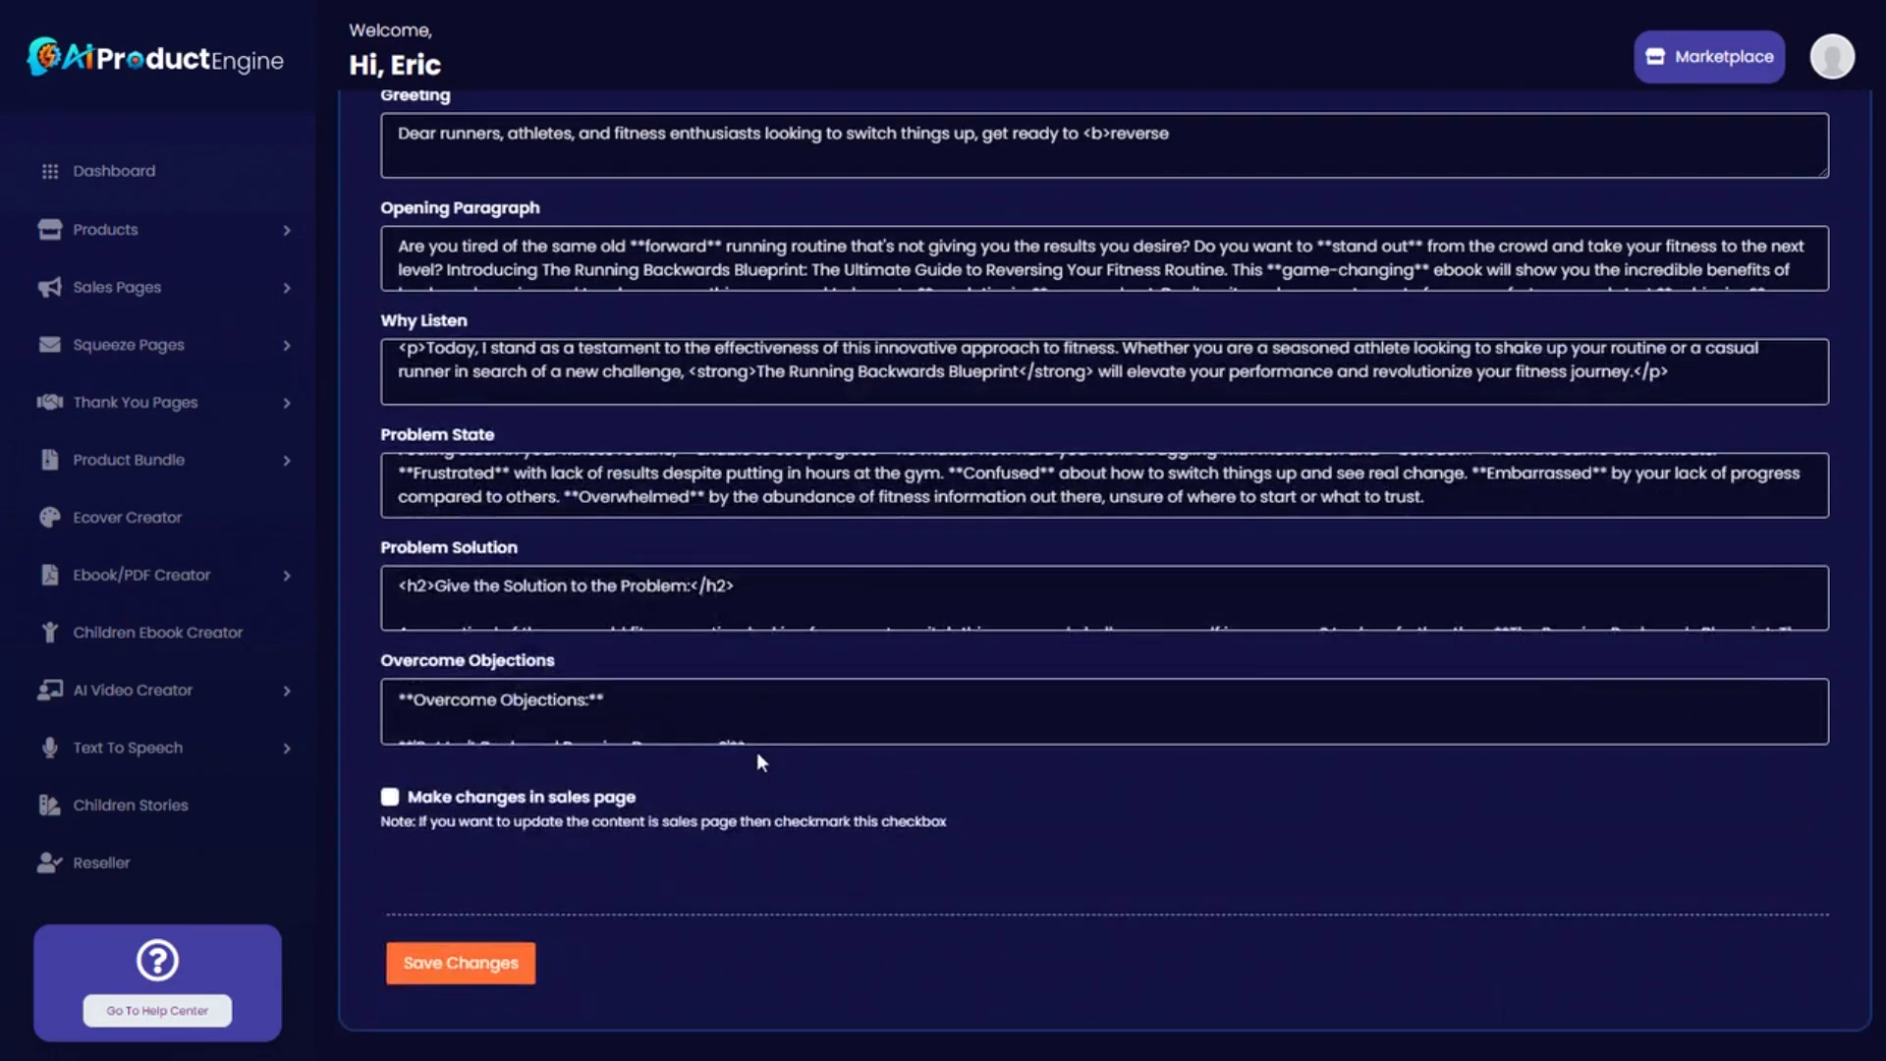
pyautogui.scroll(6, 914, 393)
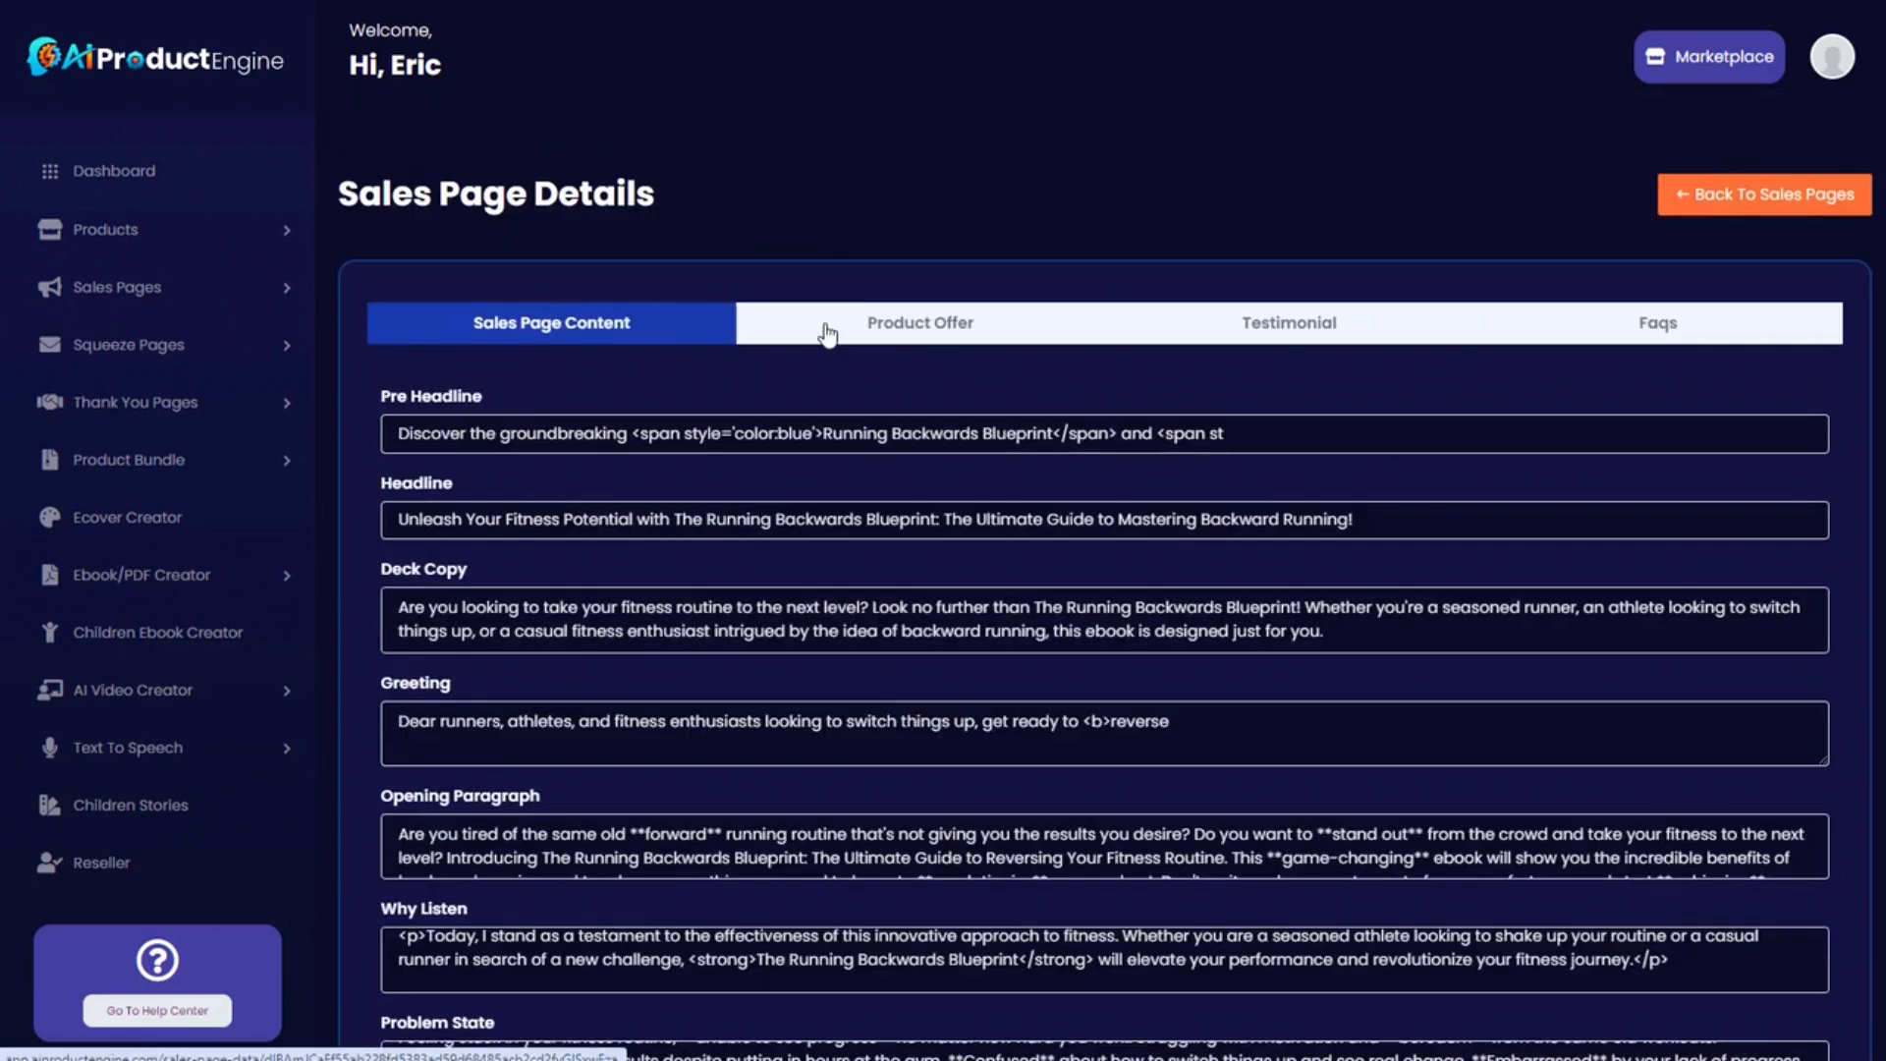
pyautogui.click(913, 329)
pyautogui.scroll(-1, 746, 674)
pyautogui.scroll(1, 747, 674)
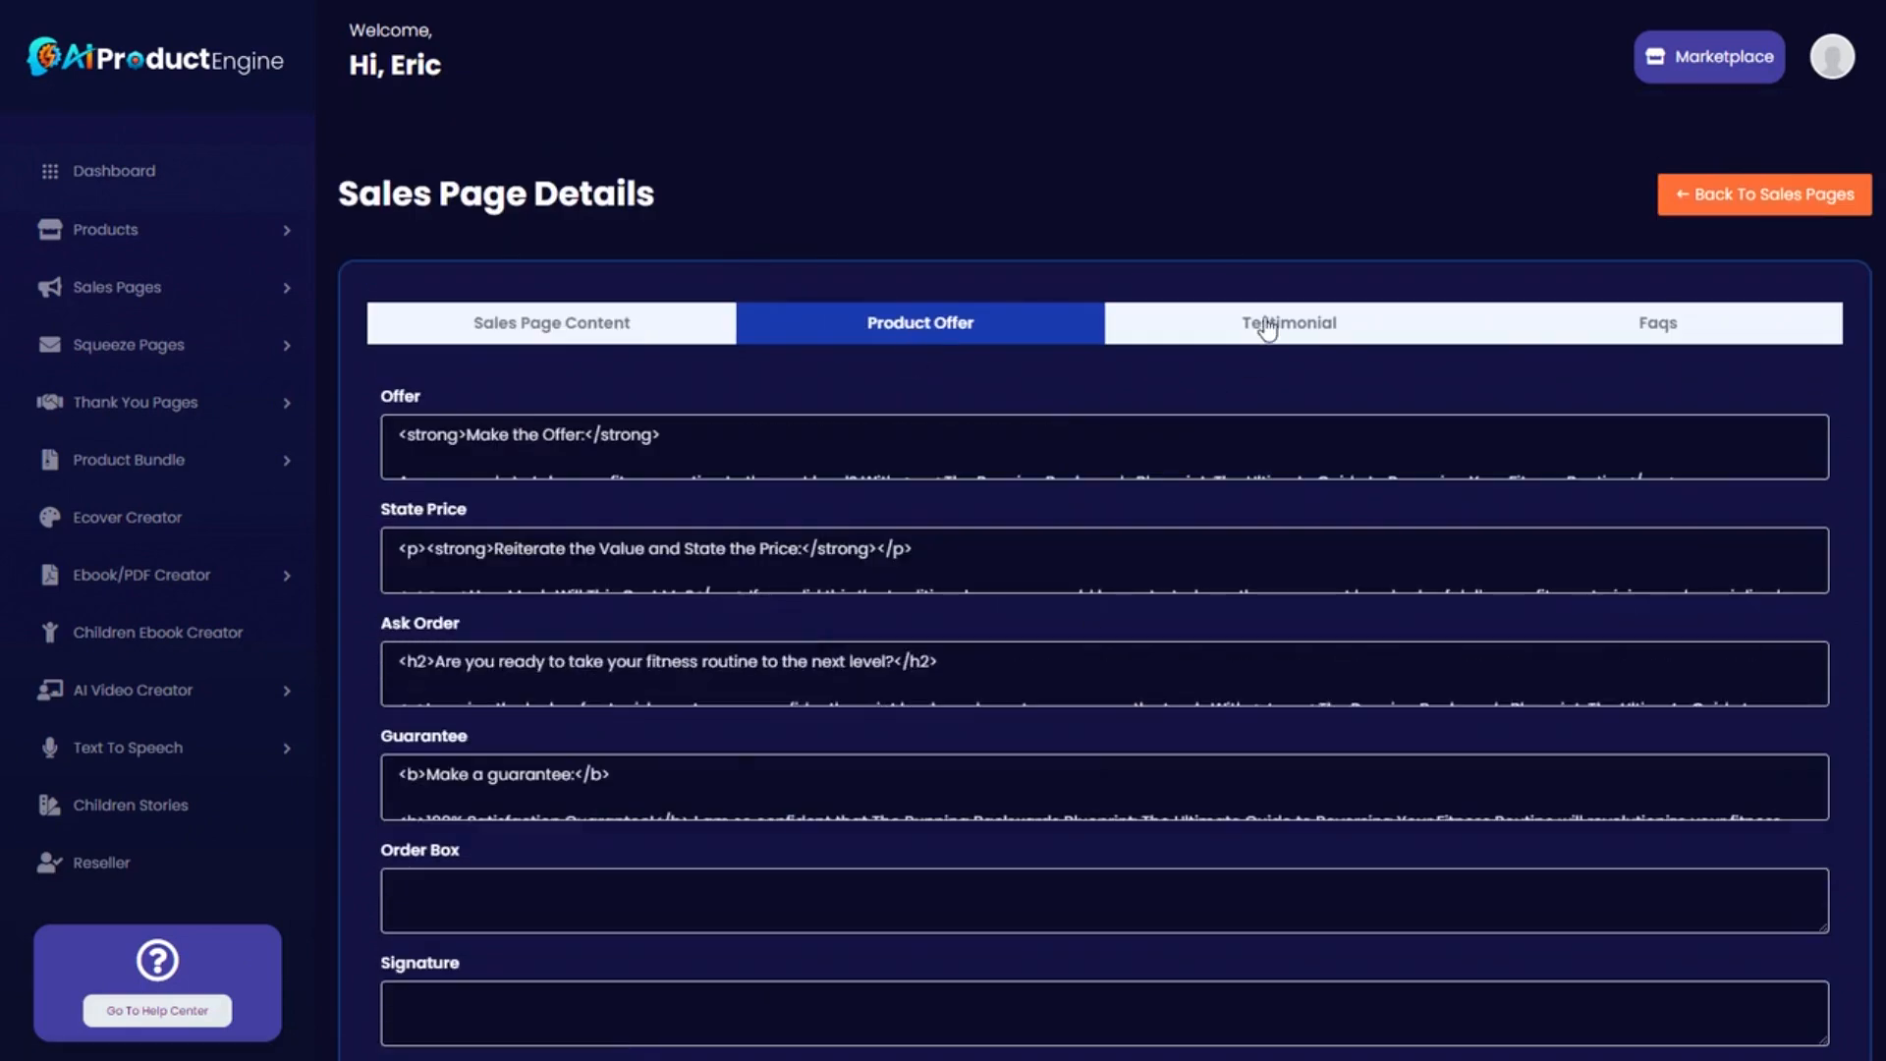
pyautogui.click(1262, 326)
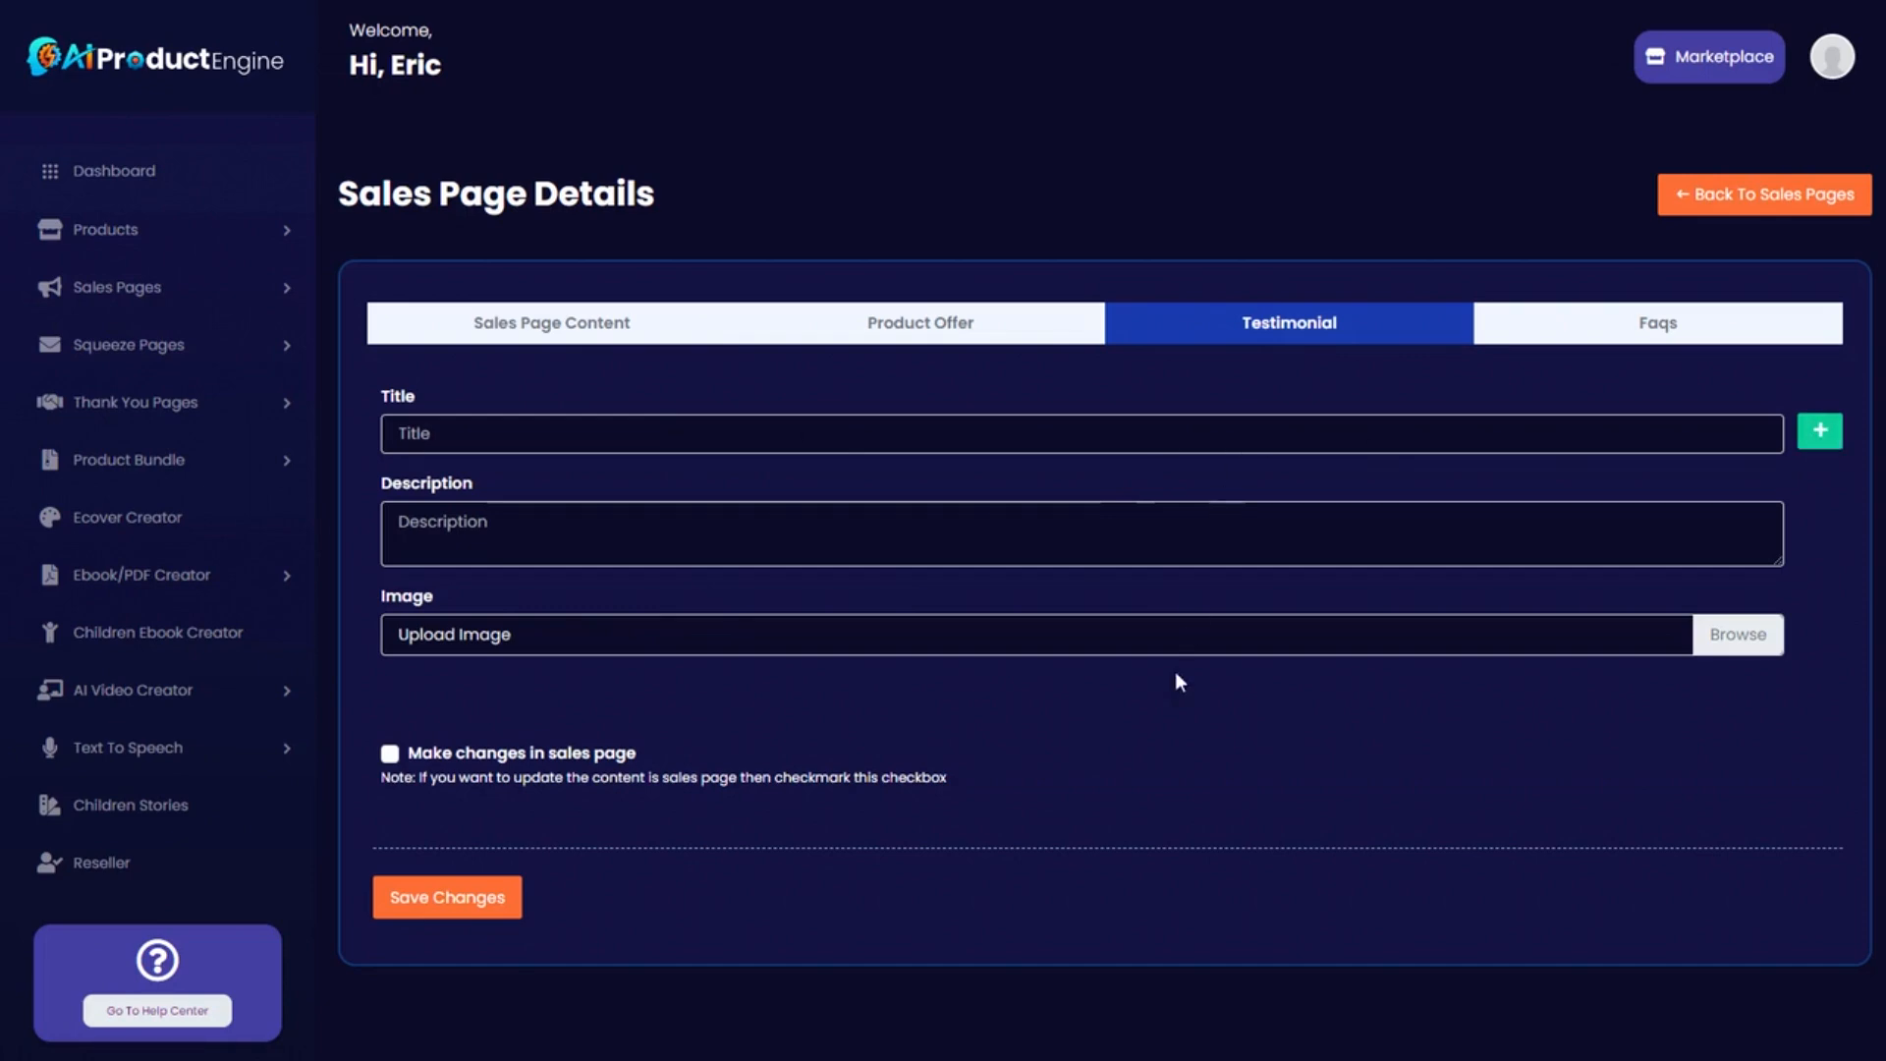
pyautogui.click(1660, 328)
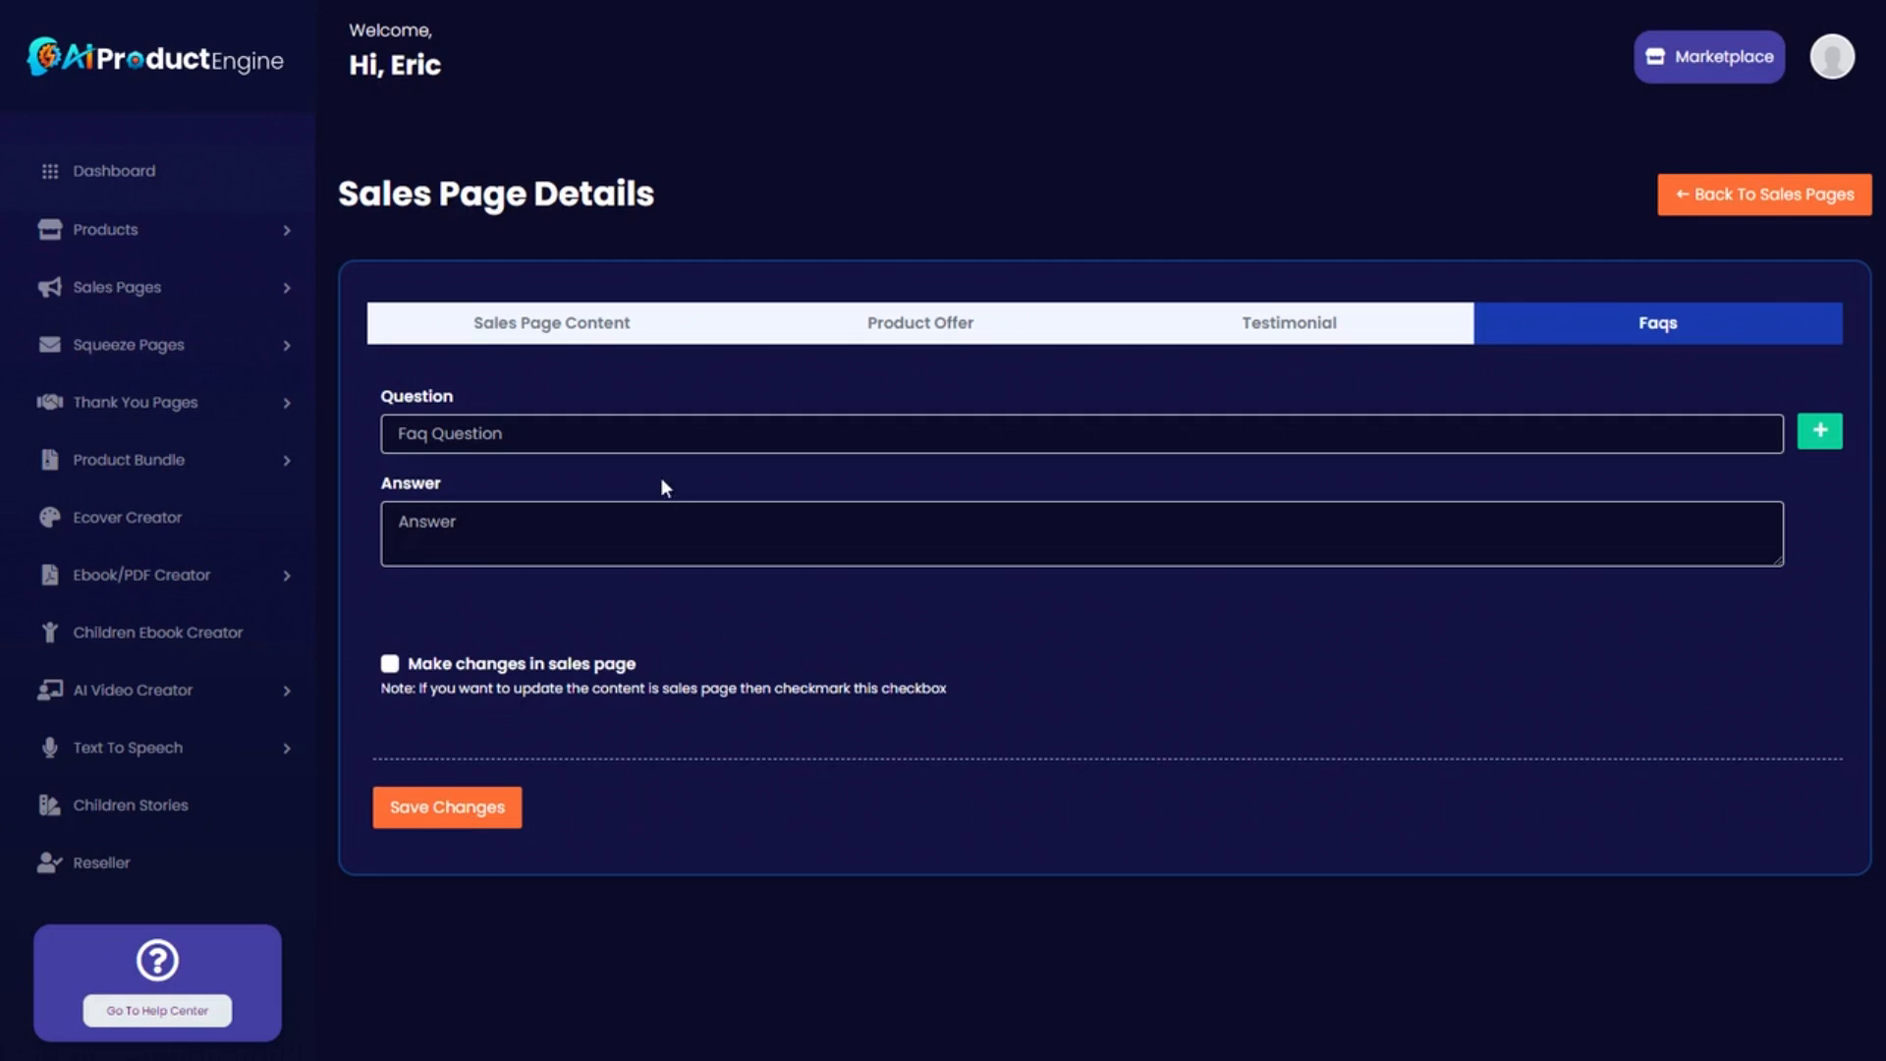
pyautogui.click(1758, 194)
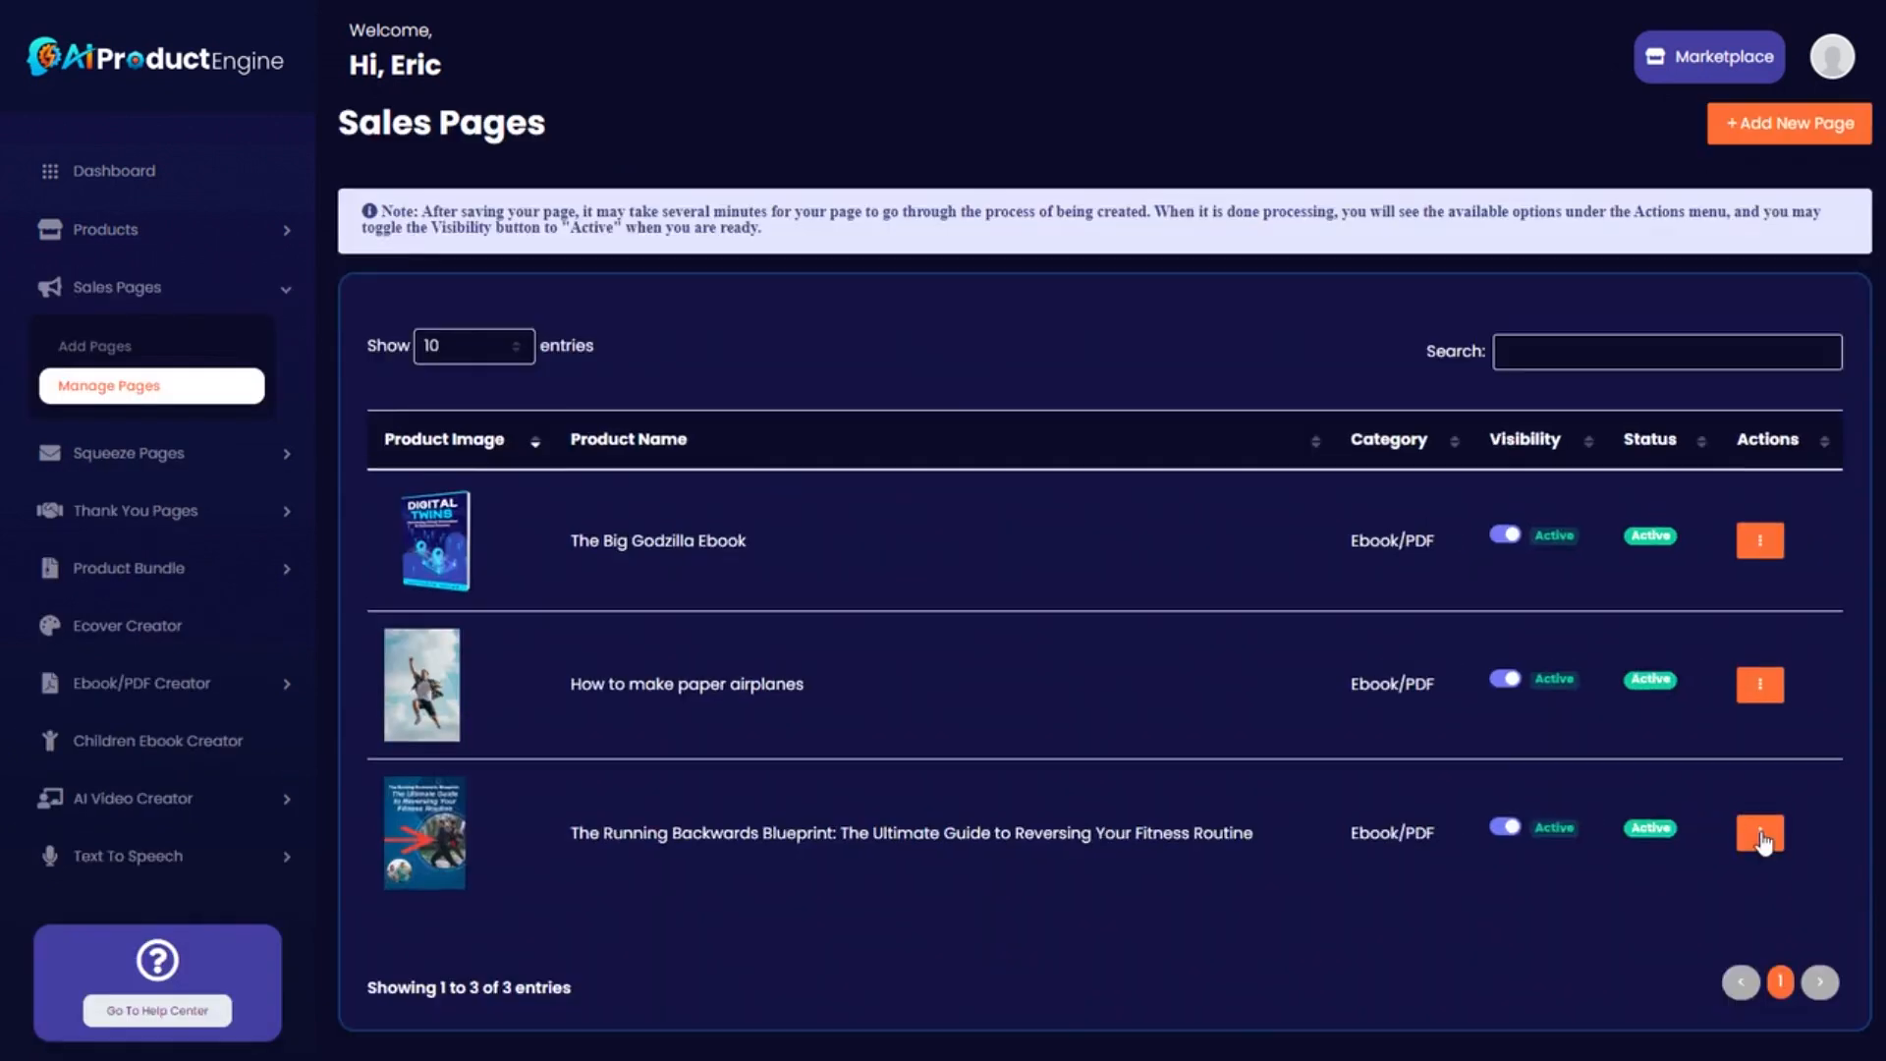
pyautogui.click(1760, 832)
pyautogui.click(1656, 861)
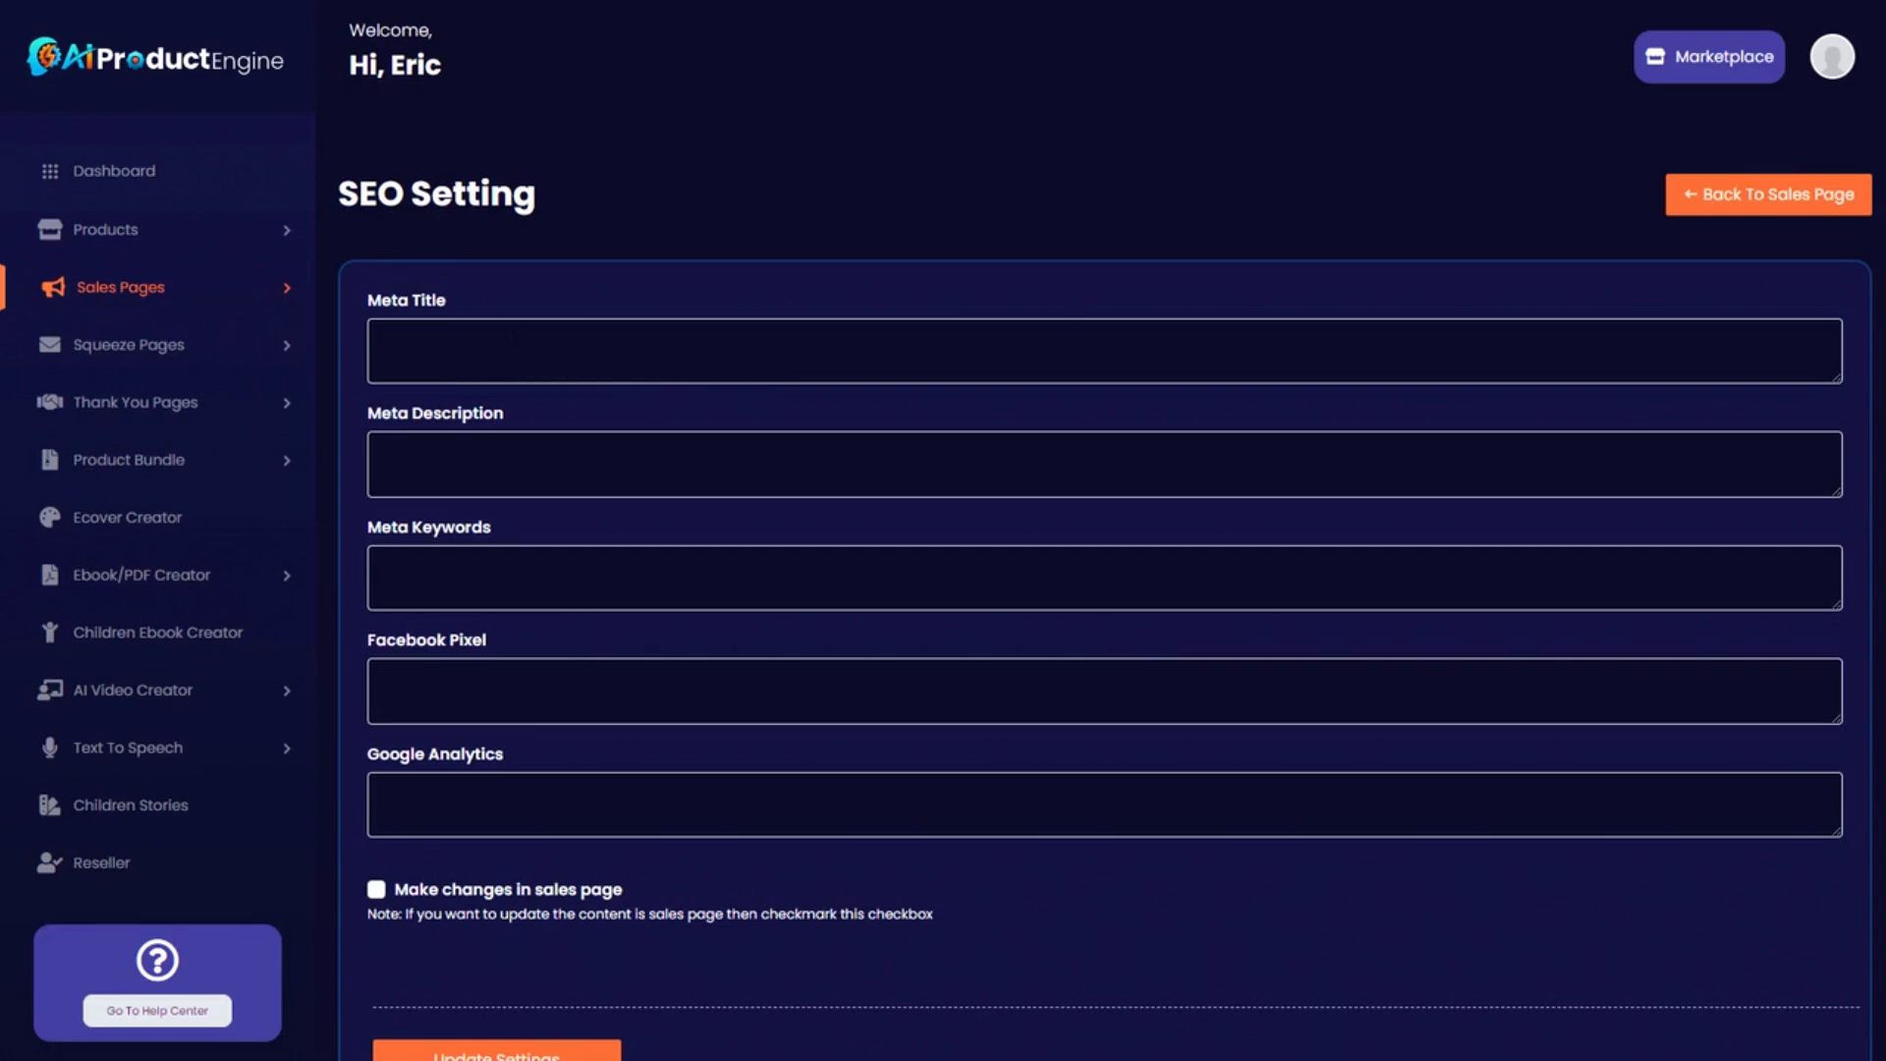
pyautogui.scroll(-1, 553, 337)
pyautogui.scroll(1, 662, 409)
pyautogui.click(1713, 203)
# Download The Running Backwards Blueprint sales page, then view it live.
pyautogui.click(1760, 904)
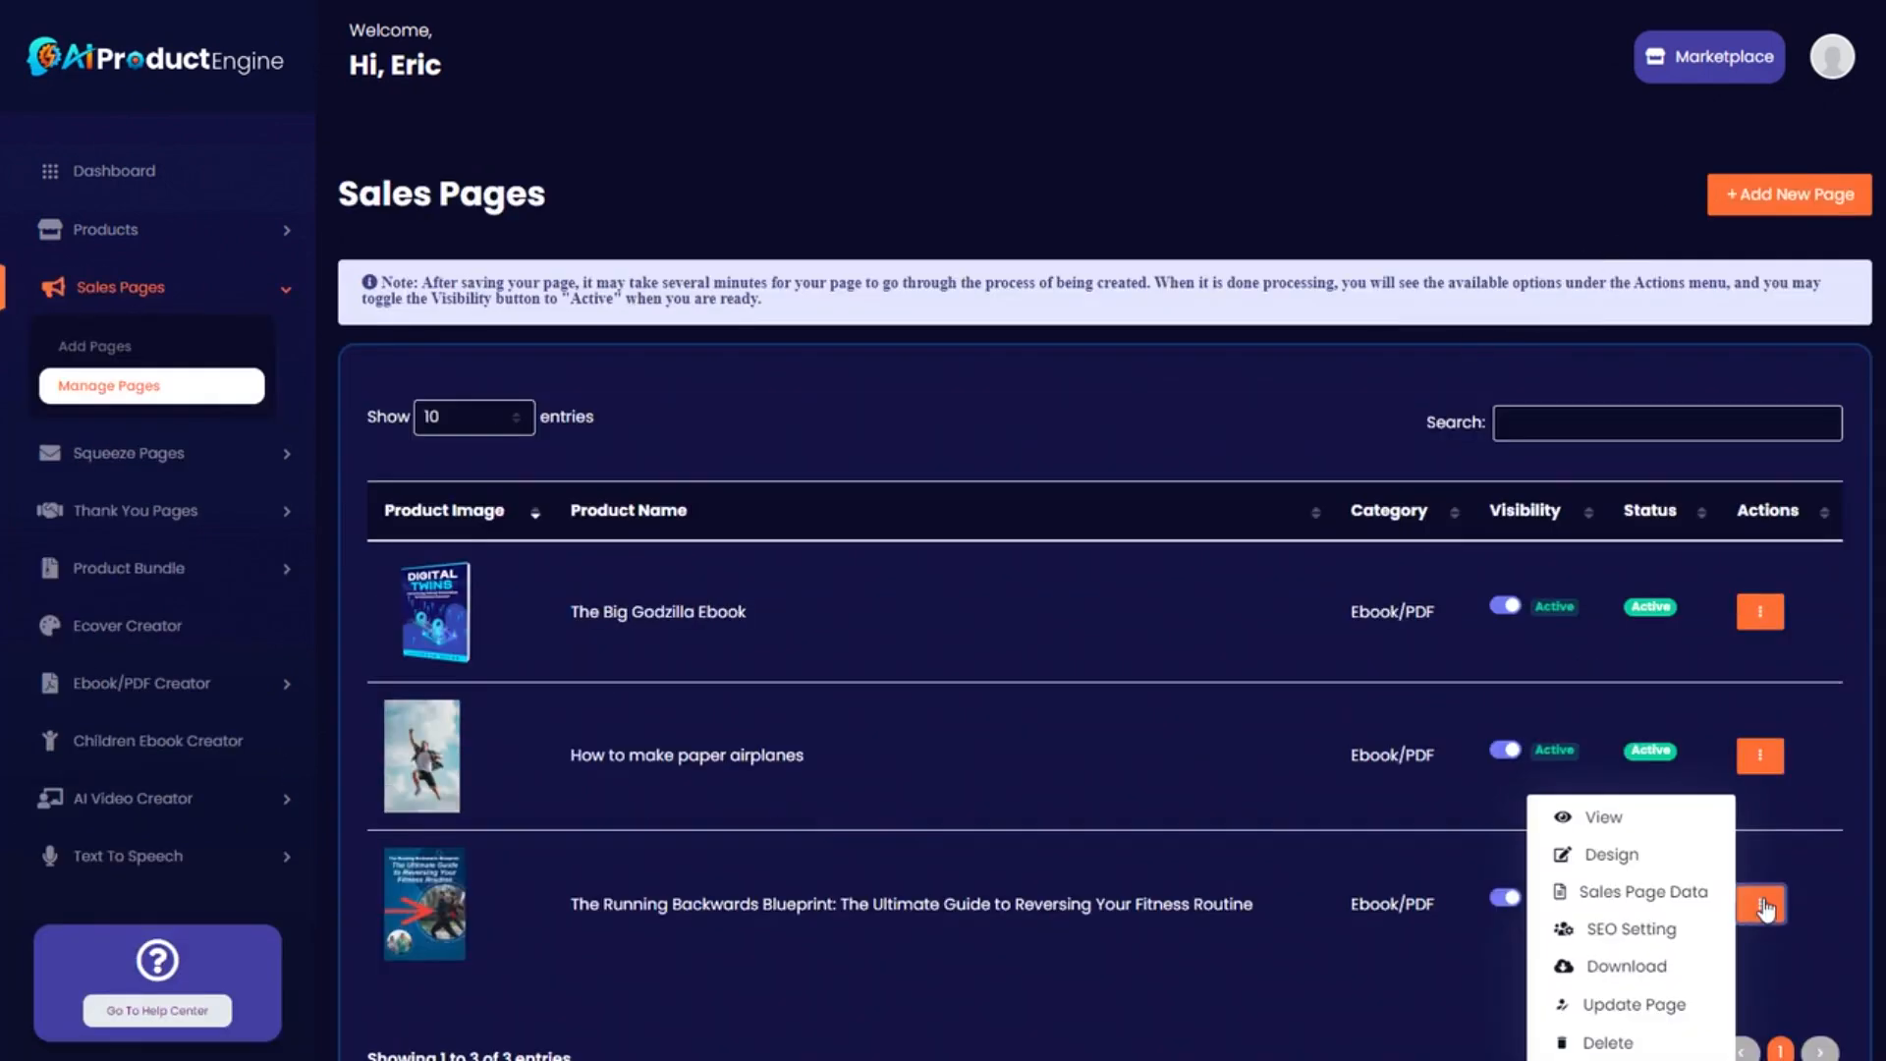
pyautogui.scroll(-1, 1680, 936)
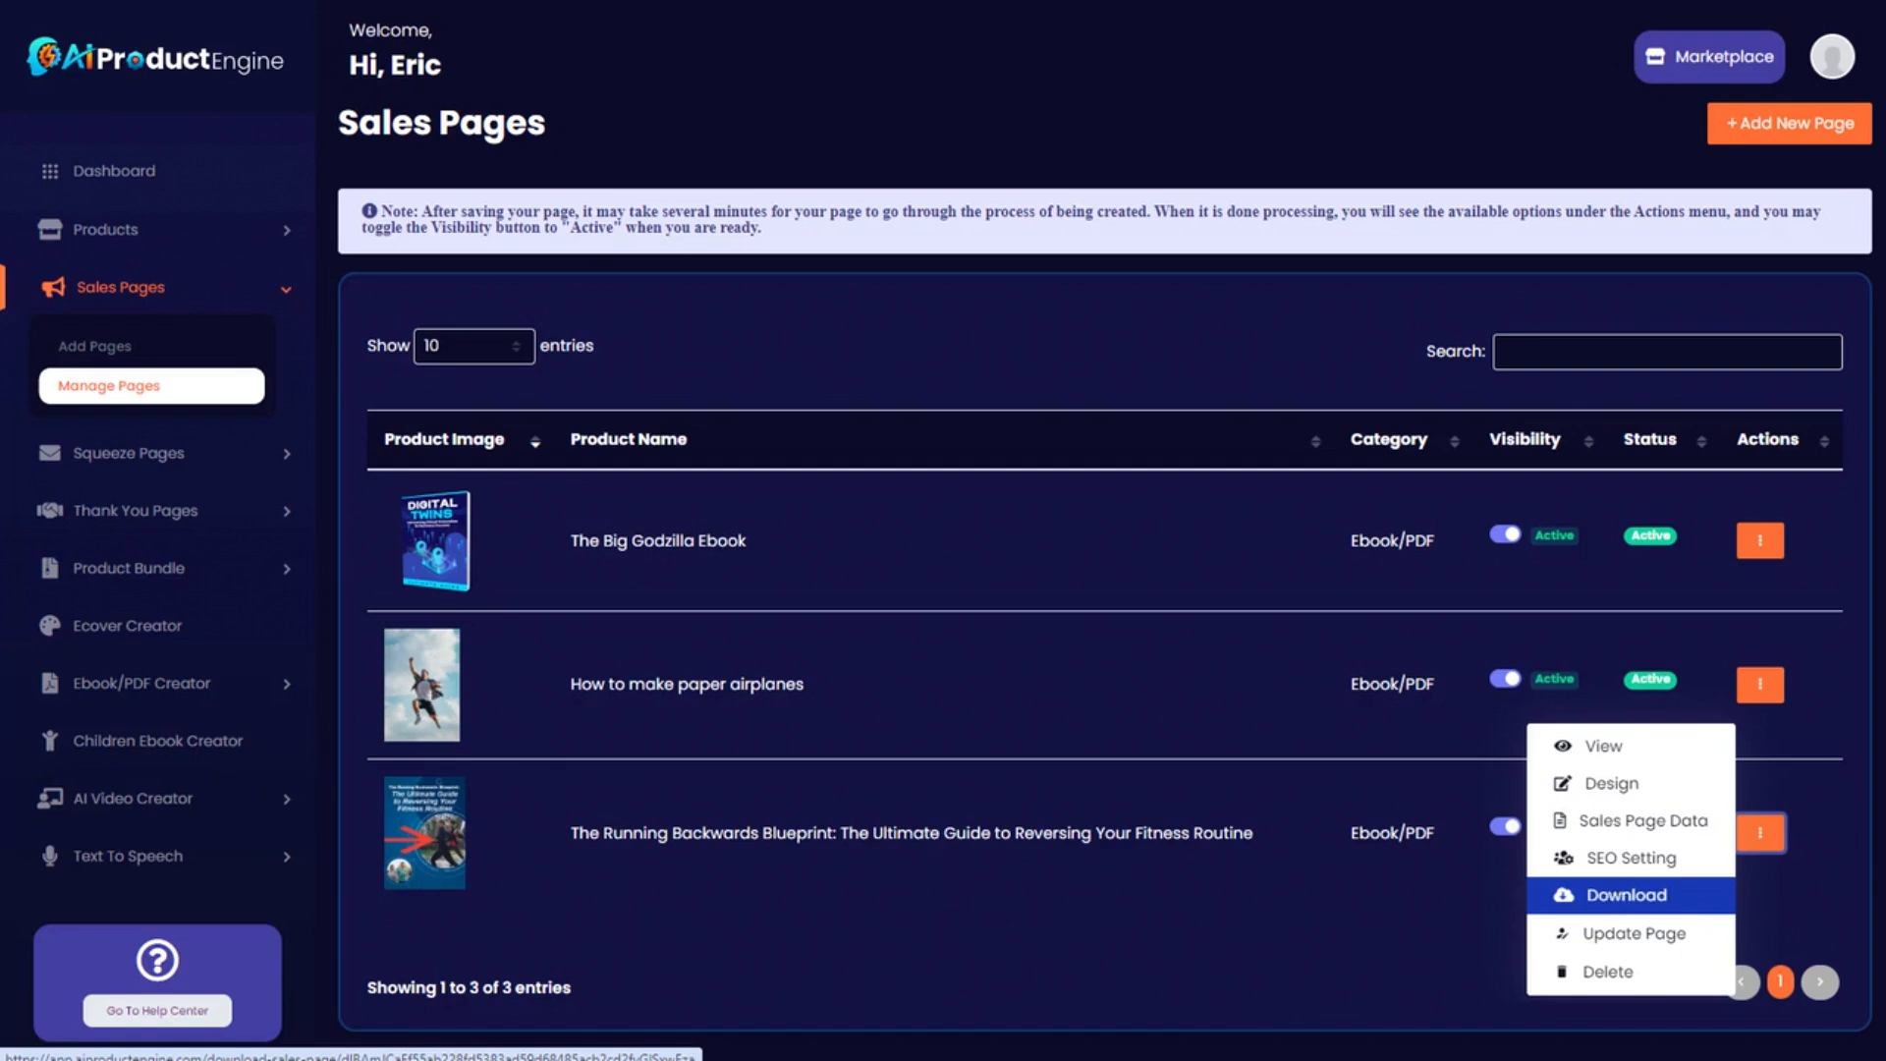
pyautogui.click(1647, 895)
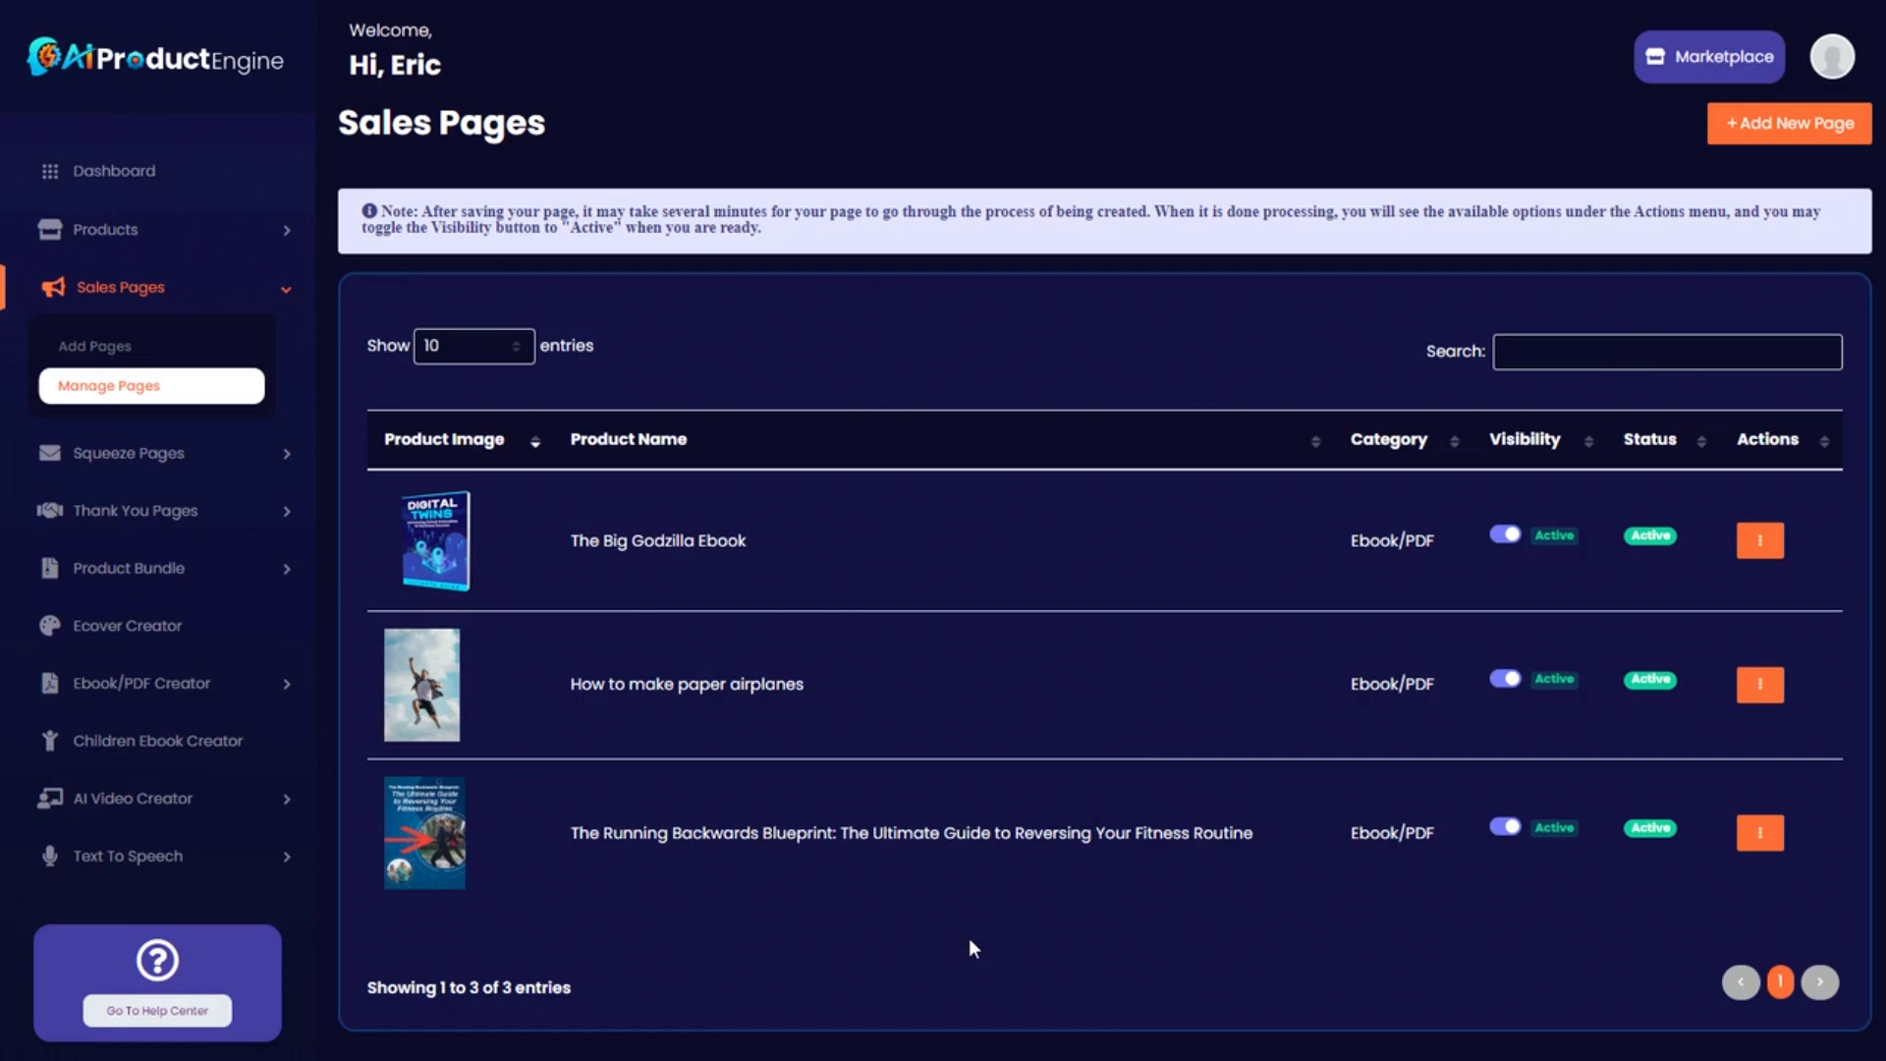
pyautogui.click(1761, 833)
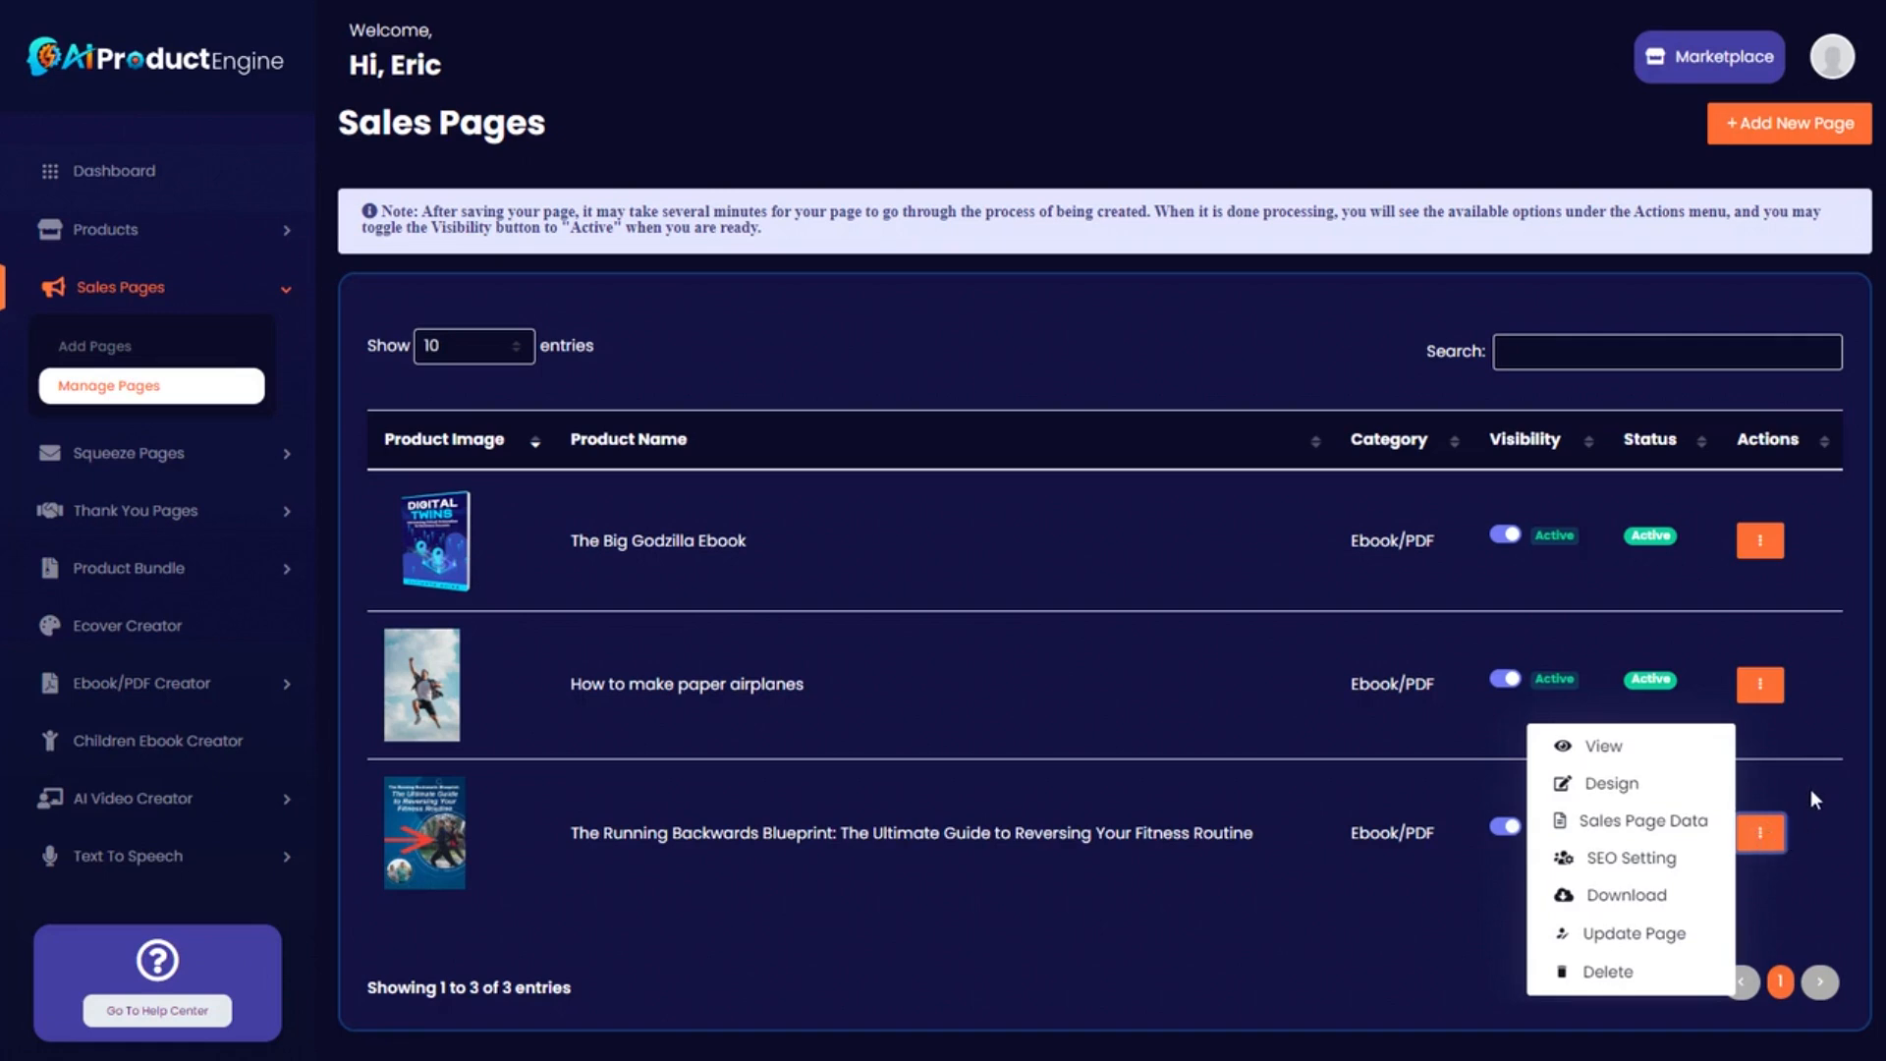
pyautogui.click(1591, 751)
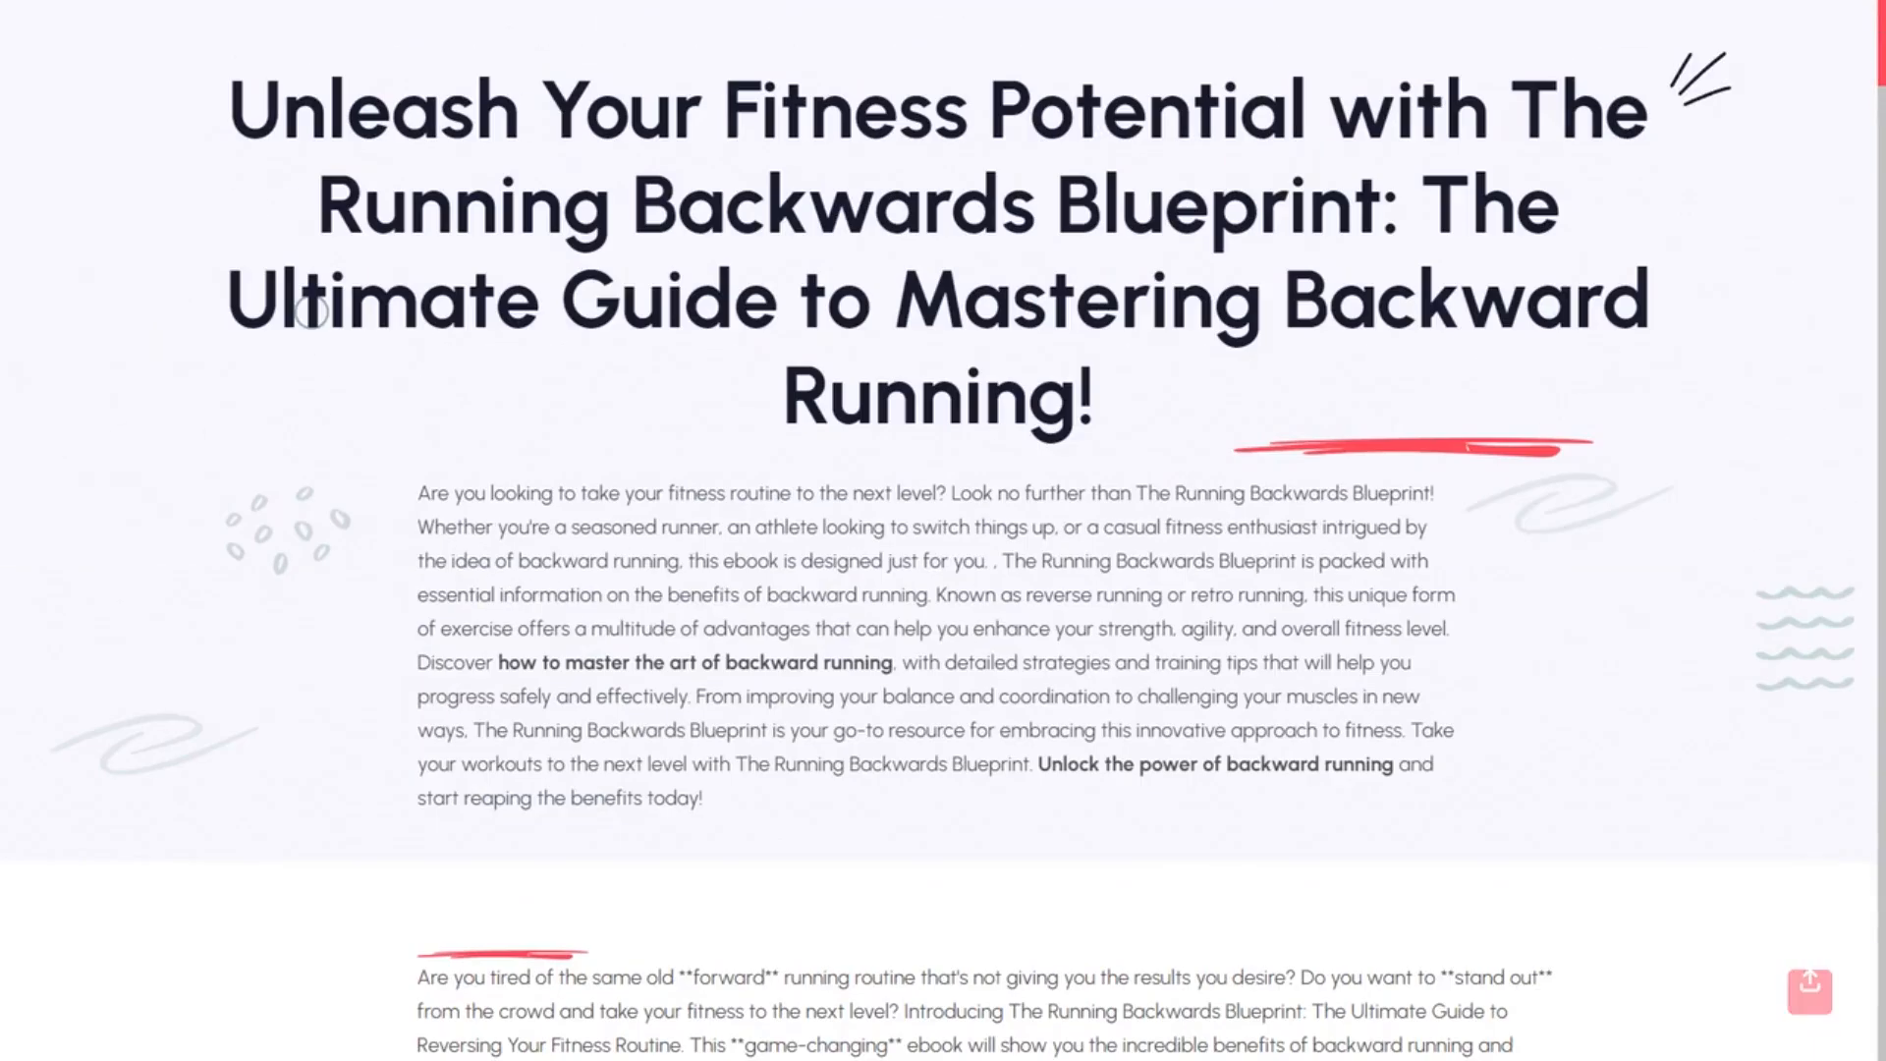
# Scroll through the live sales page headline, then return to the Sales Pages tab.
pyautogui.moveTo(1881, 35)
pyautogui.mouseDown()
pyautogui.moveTo(1882, 393)
pyautogui.moveTo(1853, 594)
pyautogui.moveTo(1881, 403)
pyautogui.moveTo(1881, 12)
pyautogui.moveTo(1881, 69)
pyautogui.moveTo(1881, 44)
pyautogui.mouseUp()
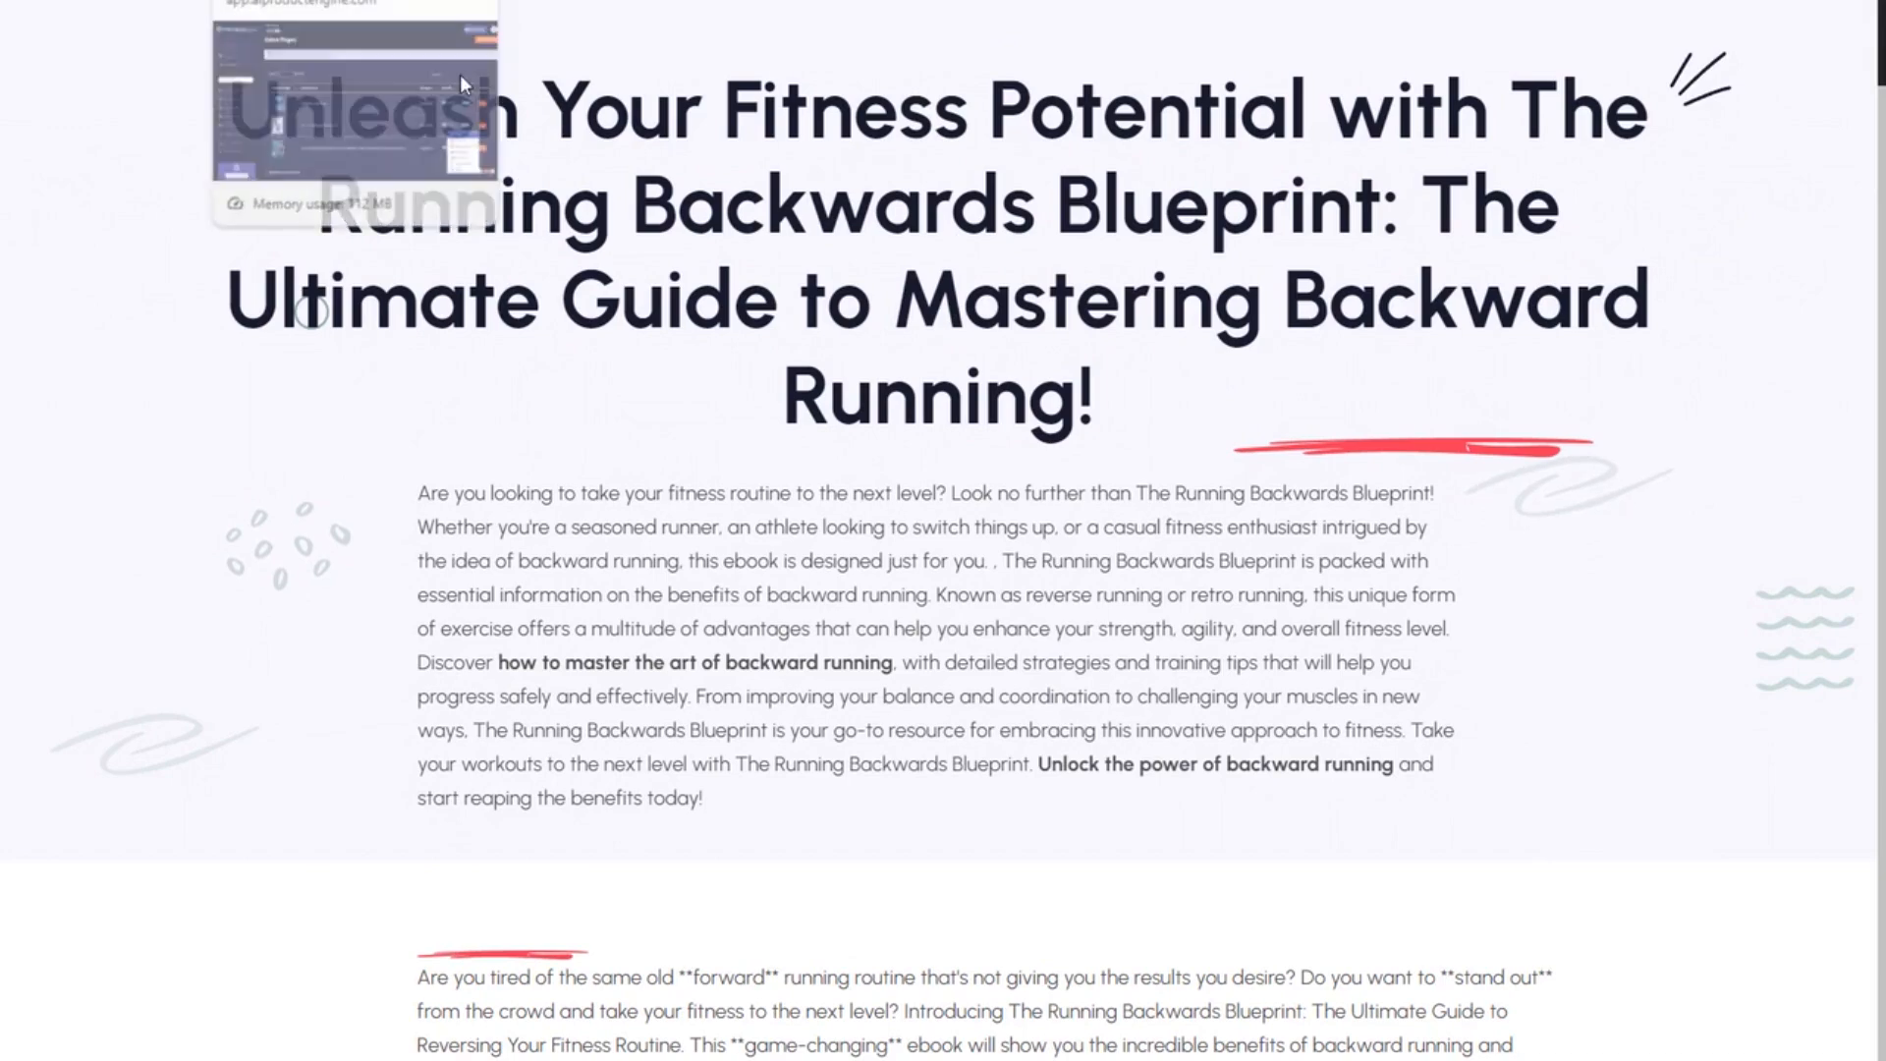
pyautogui.moveTo(1881, 59)
pyautogui.mouseDown()
pyautogui.moveTo(1881, 91)
pyautogui.moveTo(1881, 44)
pyautogui.mouseUp()
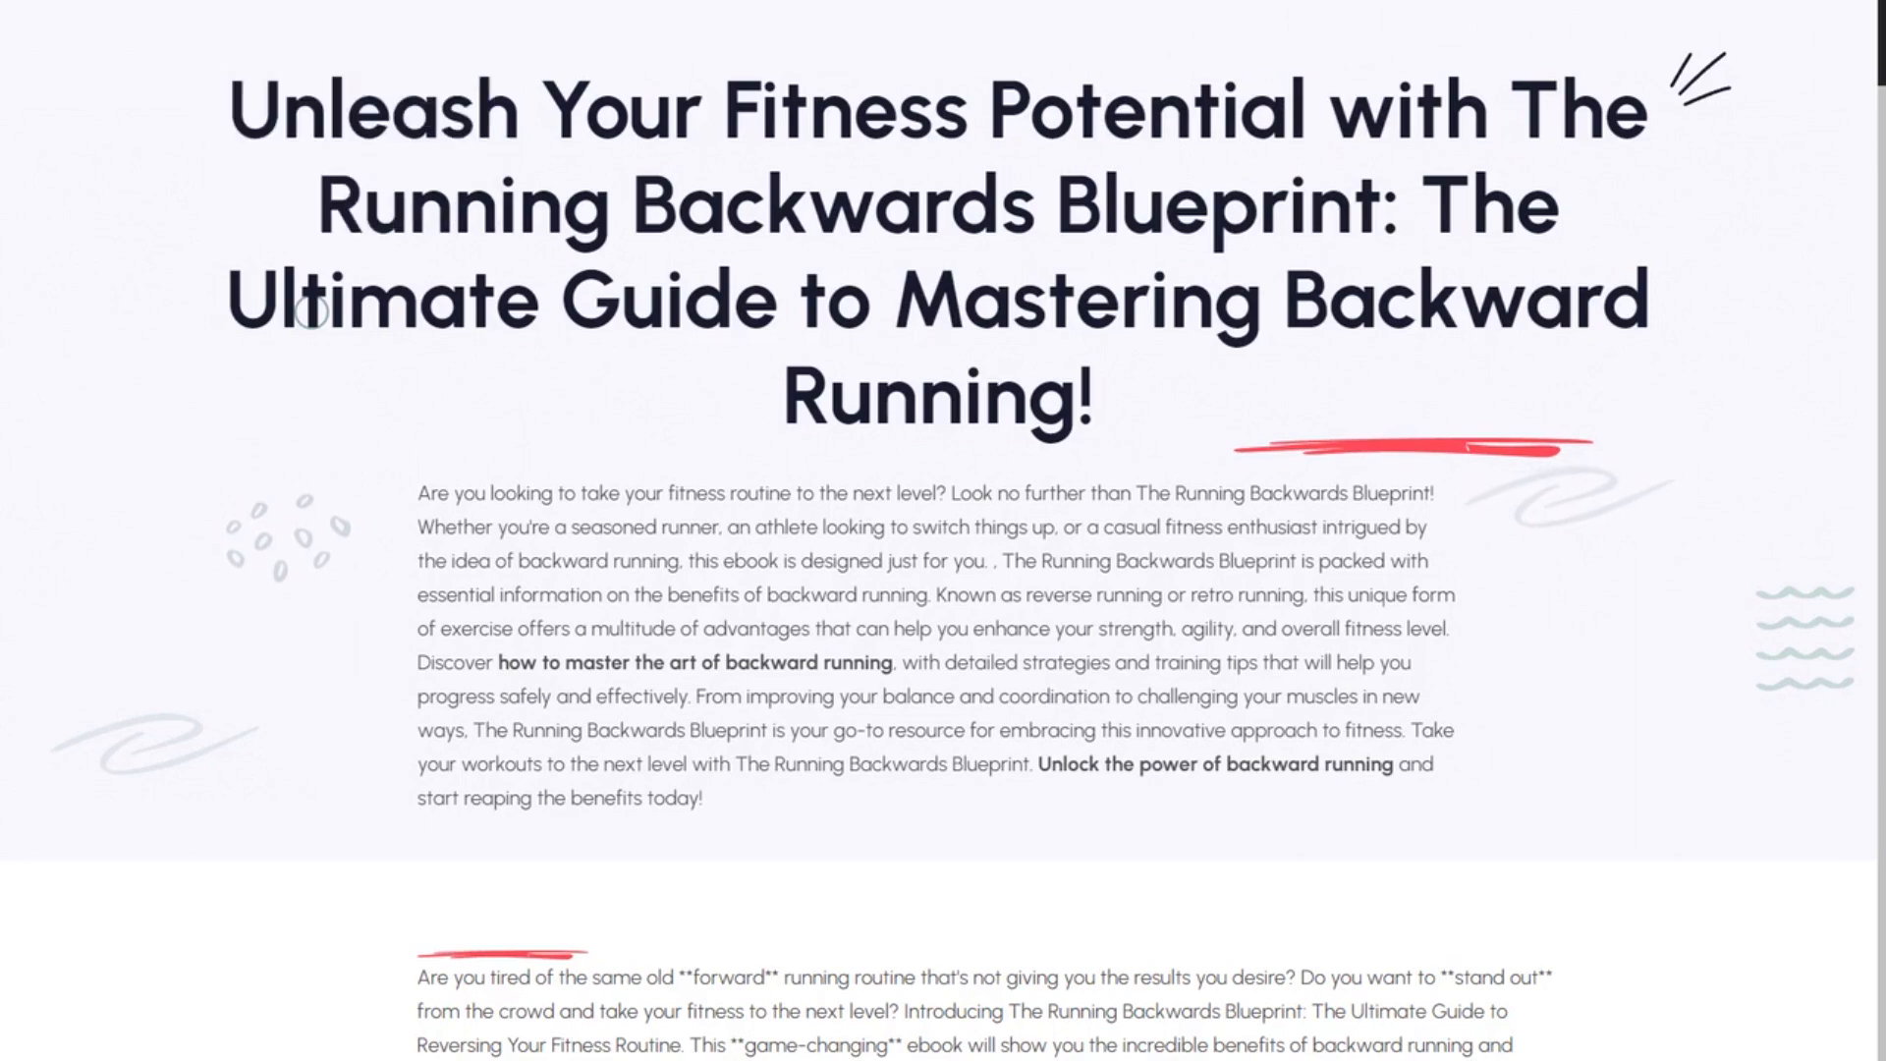
pyautogui.click(294, 2)
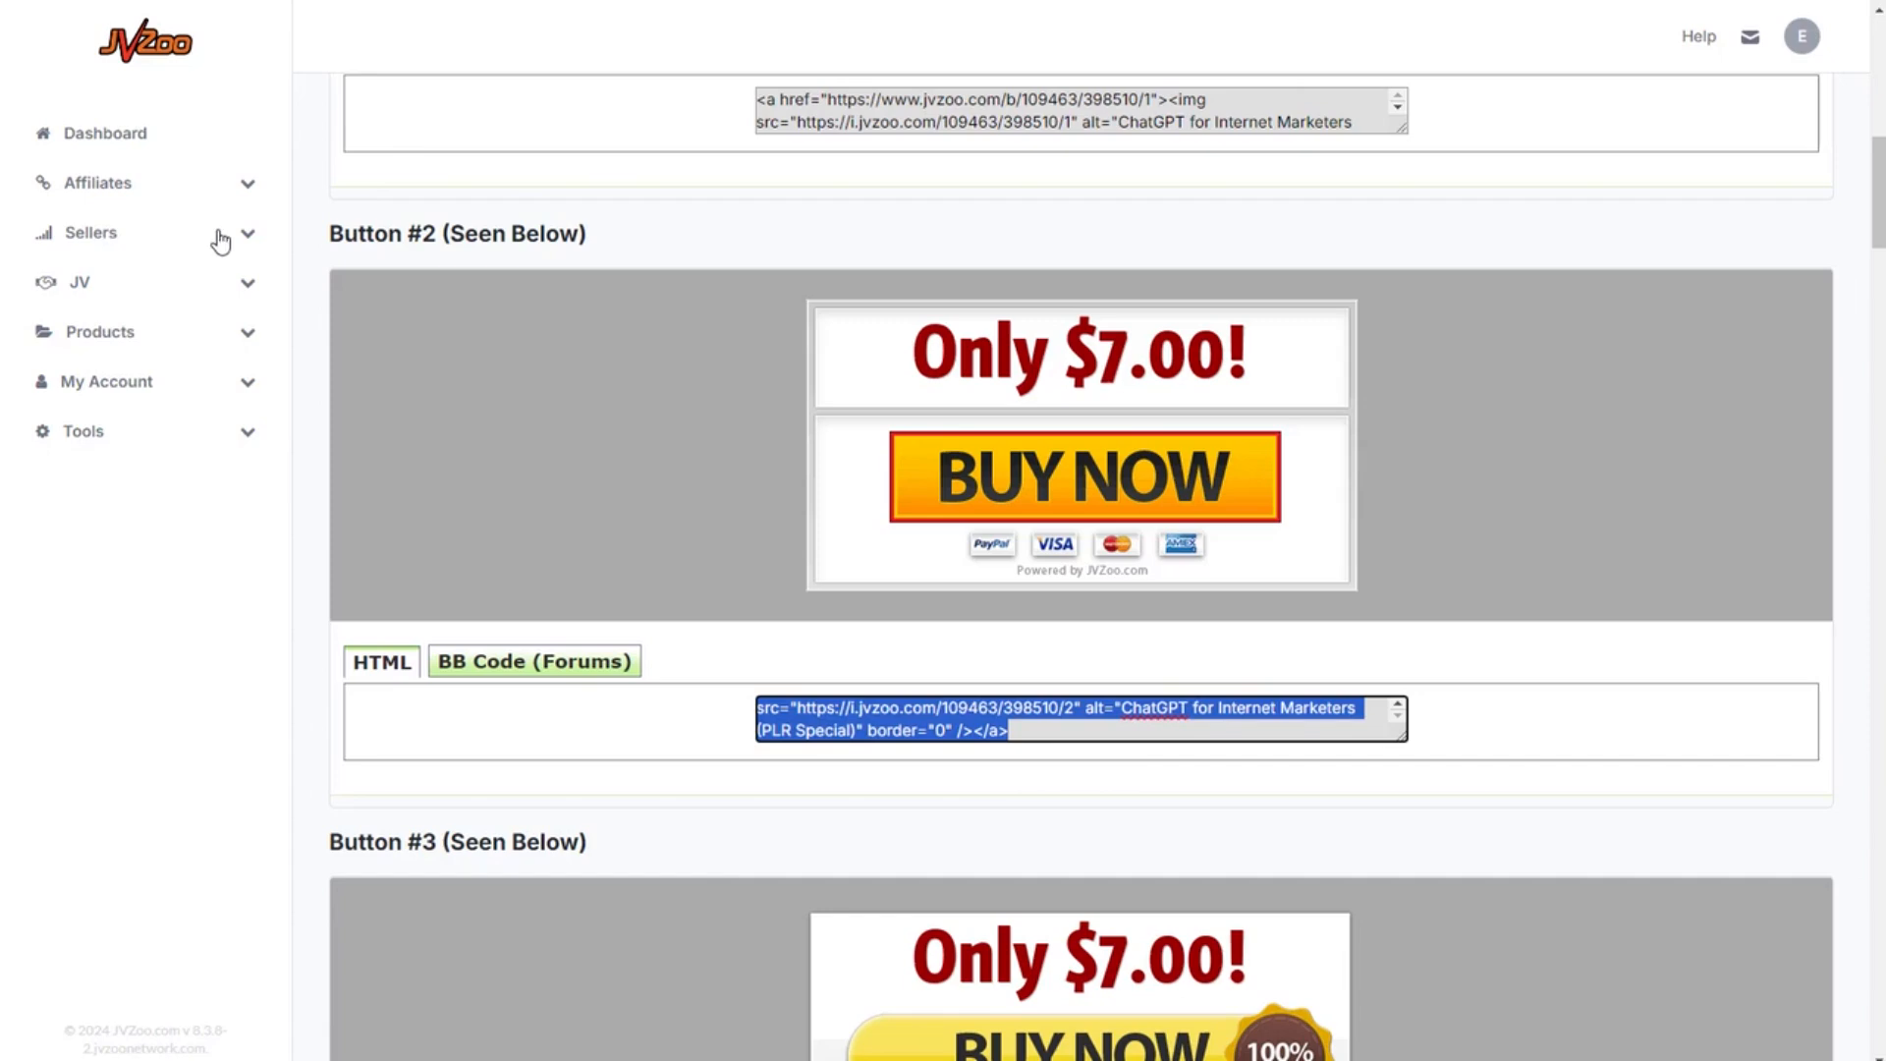
# Open the ChatGPT for Internet Marketers product for editing from the JVZoo seller dashboard.
pyautogui.click(219, 236)
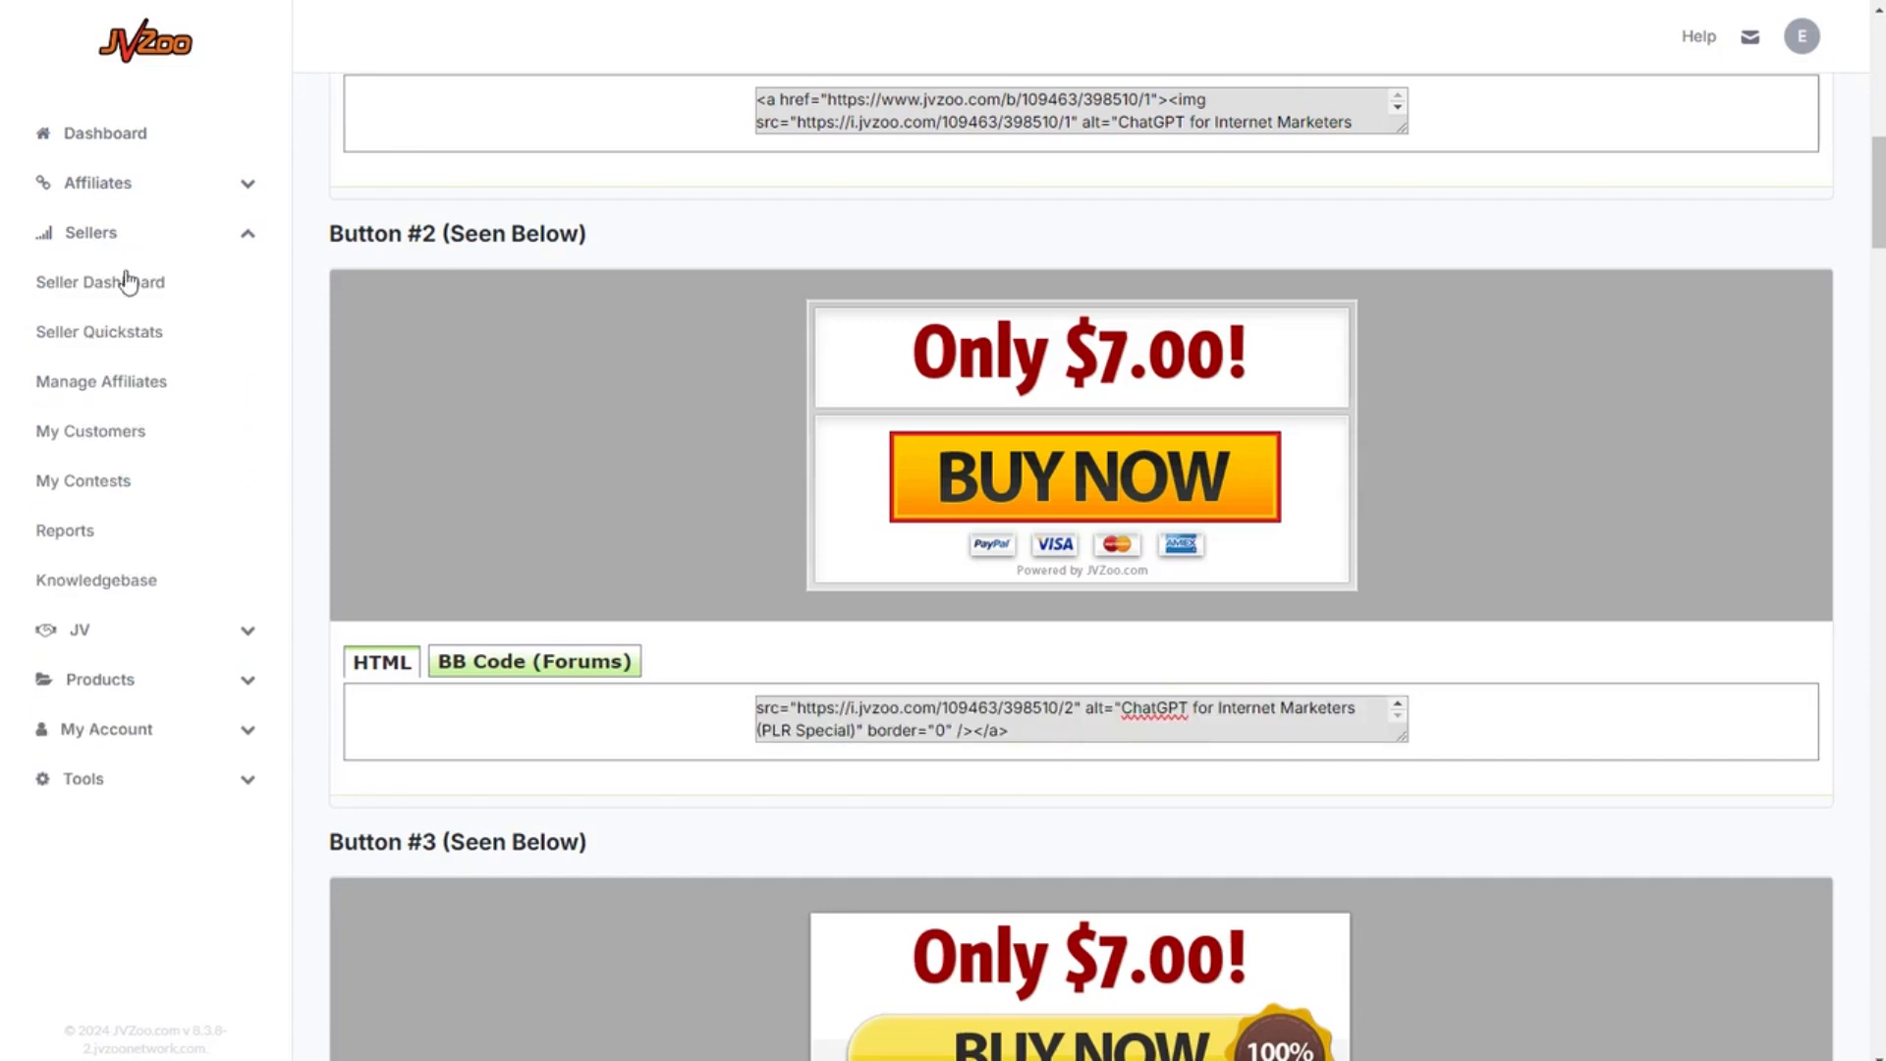
pyautogui.click(118, 282)
pyautogui.scroll(-3, 1742, 651)
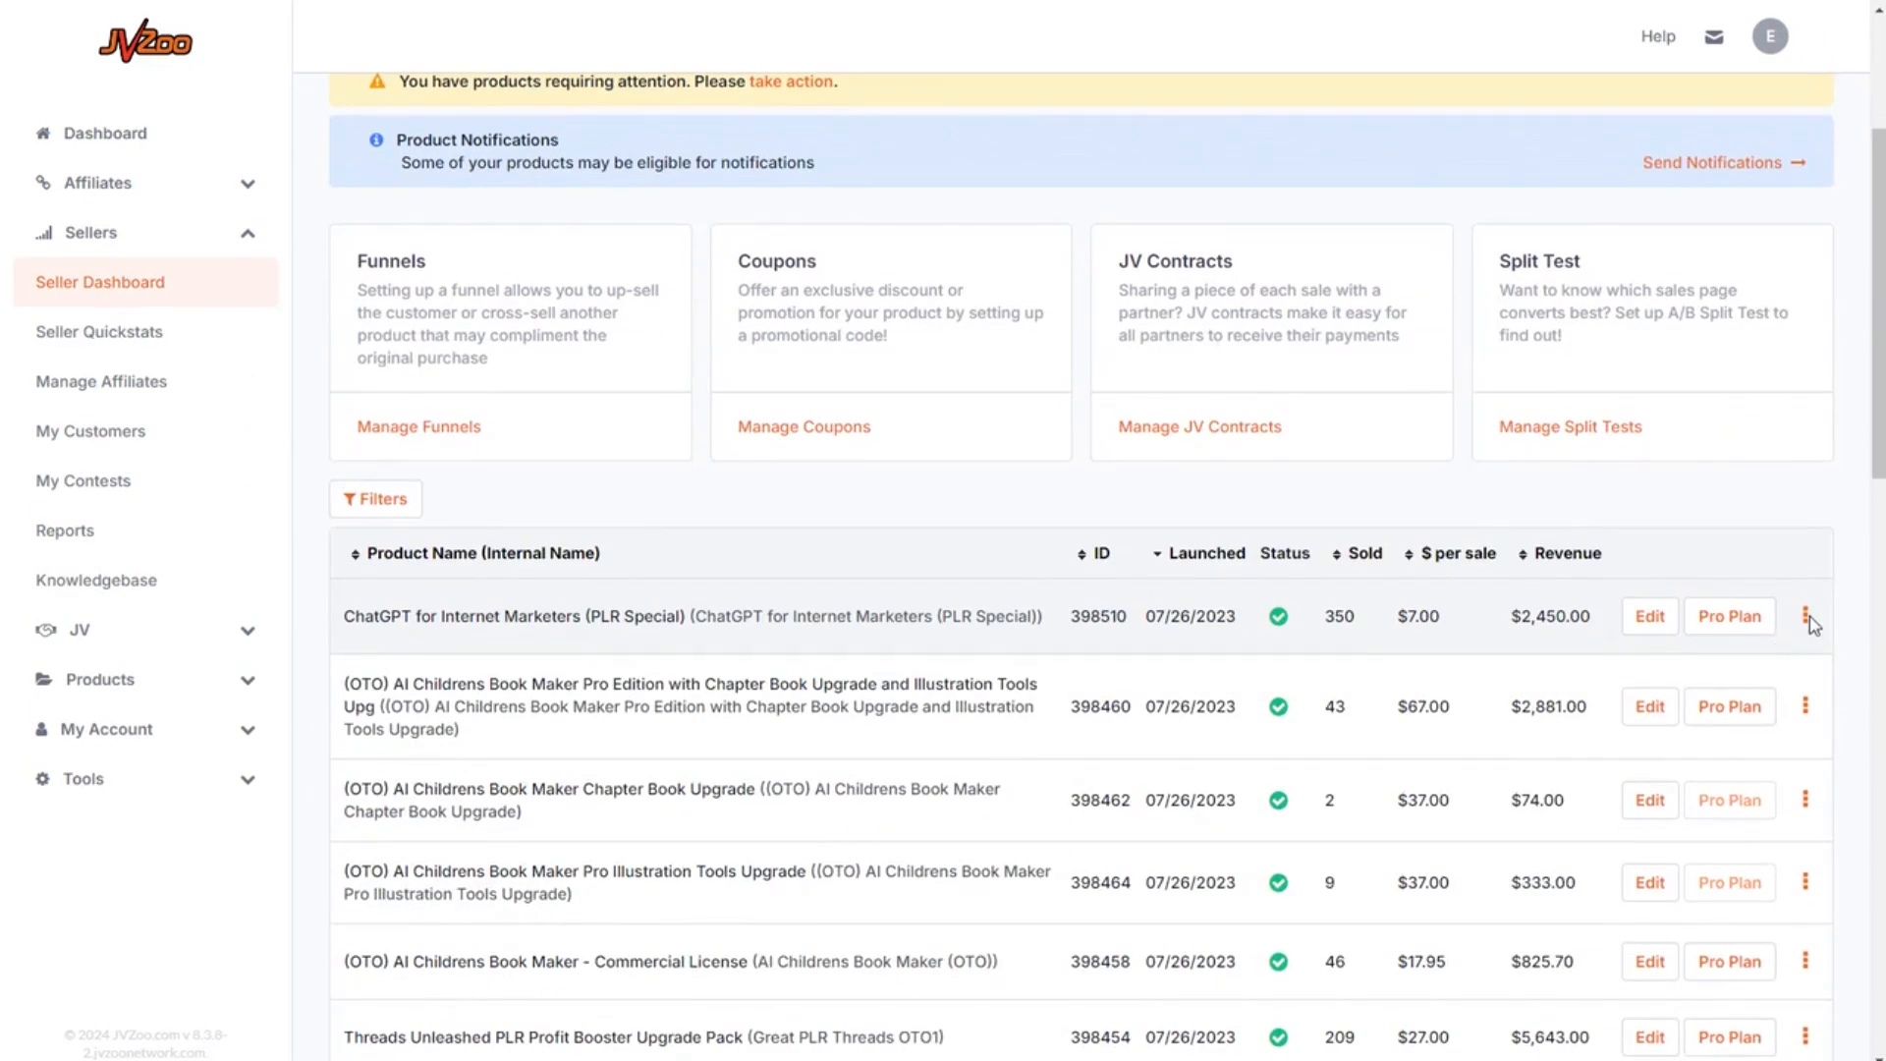
pyautogui.click(1655, 623)
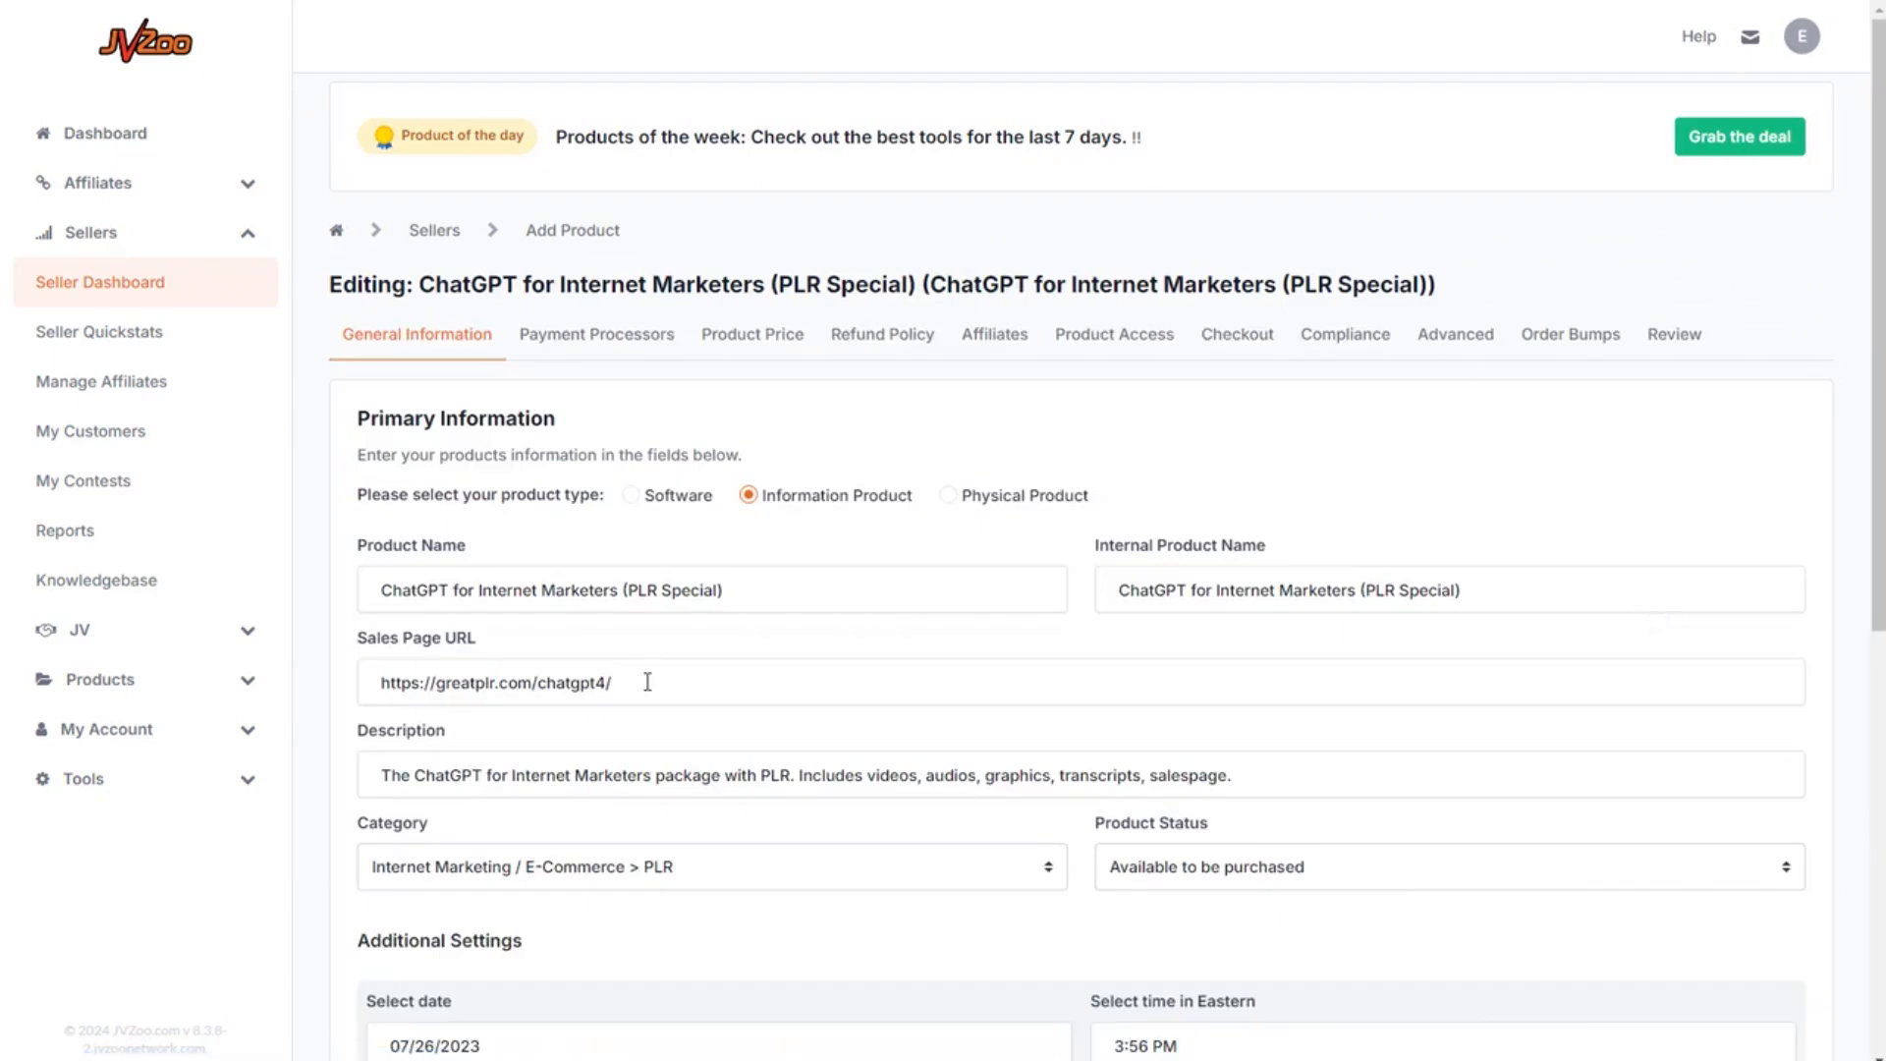
# Replace the Sales Page URL with the copied Running Backwards Blueprint page link.
pyautogui.click(629, 681)
pyautogui.moveTo(628, 681); pyautogui.dragTo(323, 685)
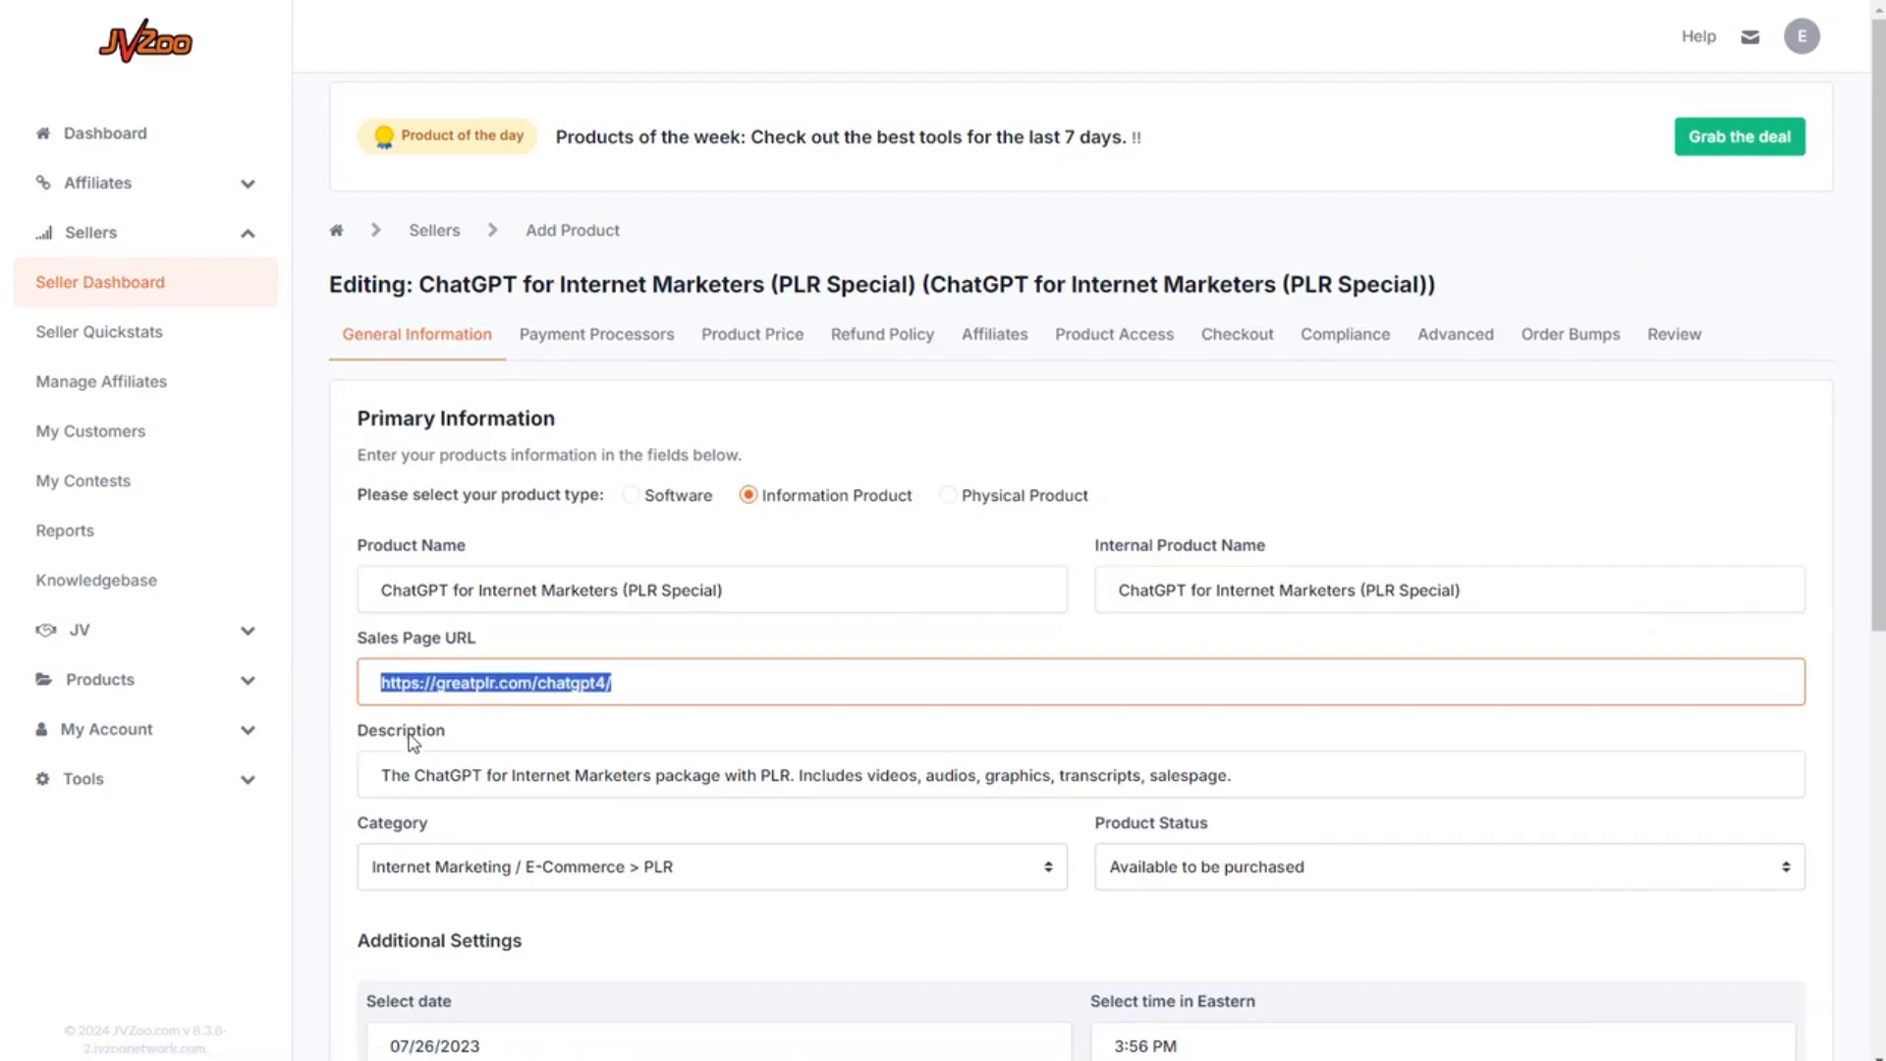
pyautogui.write('https://app.aiproductengine.com/live/pages/the-running-backwards-blueprint-the-ultimate-guide-to-reversing-your-fitness-routine')
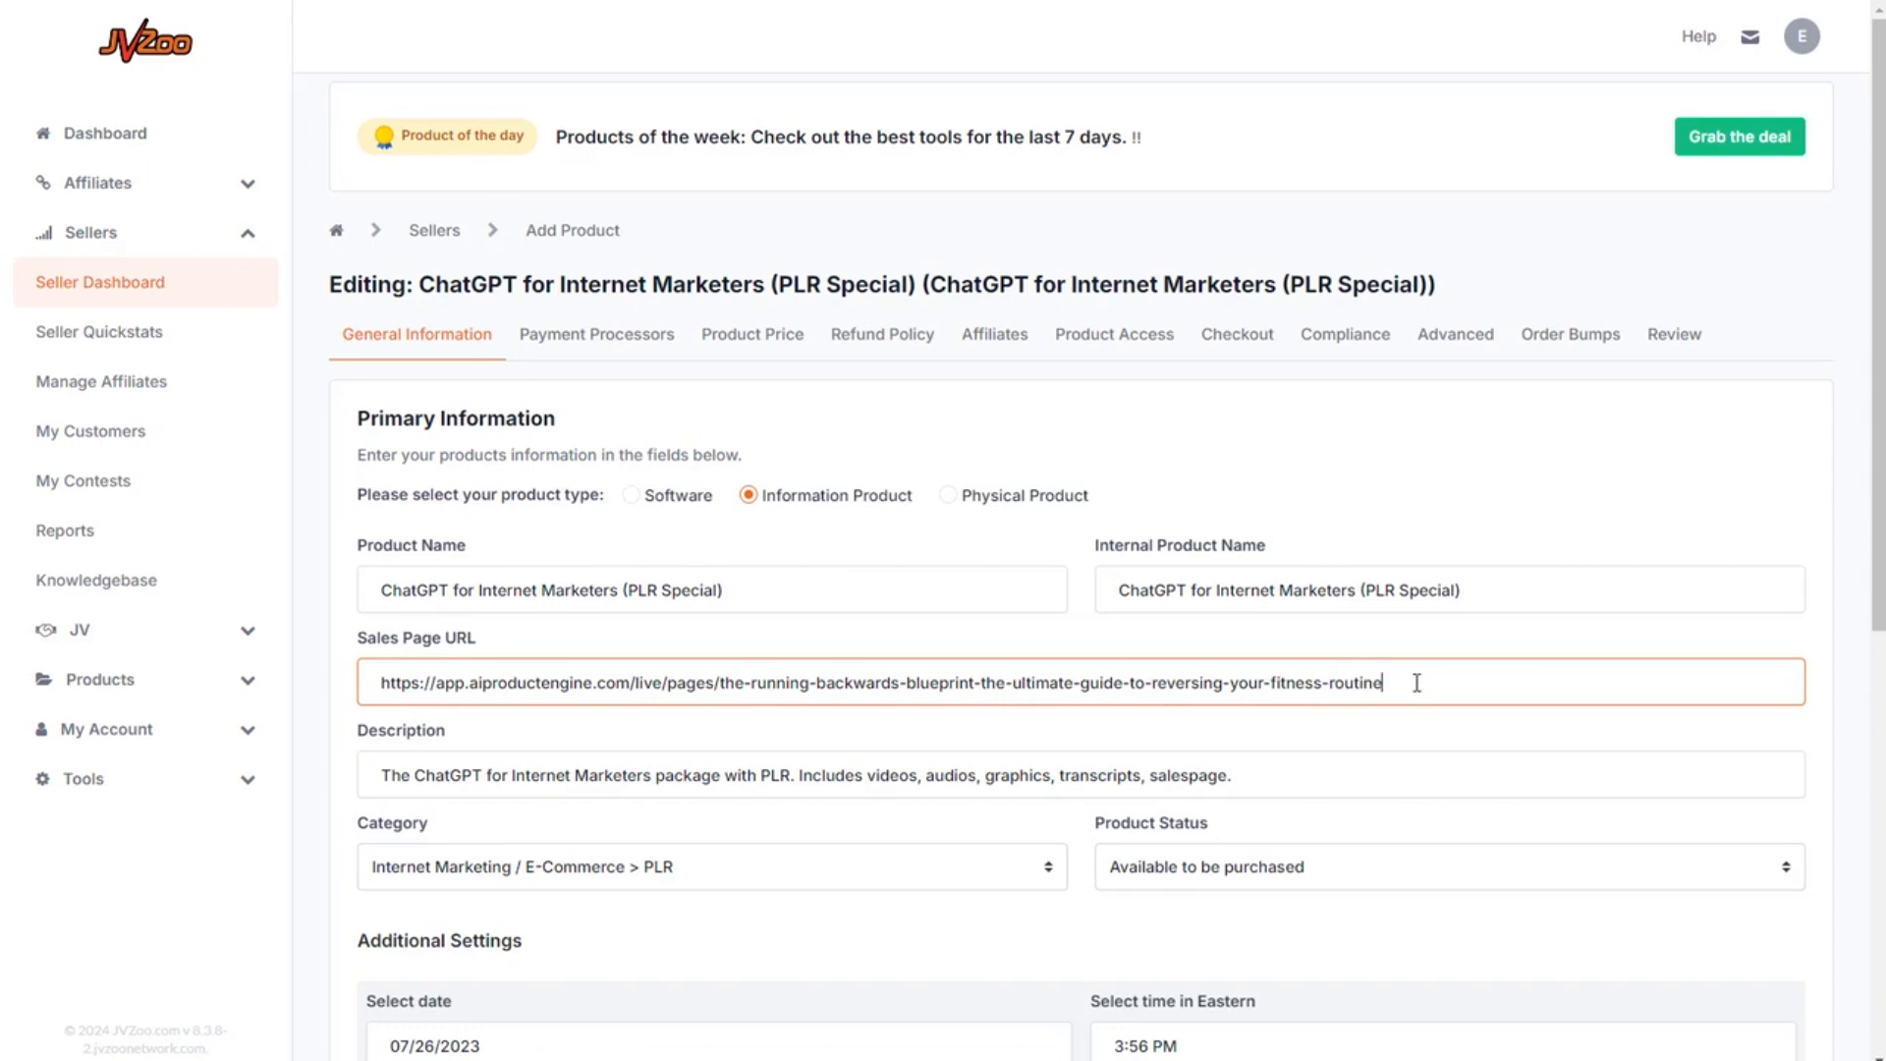
pyautogui.moveTo(1416, 682); pyautogui.dragTo(315, 757)
pyautogui.moveTo(400, 682); pyautogui.dragTo(1544, 686)
pyautogui.click(1593, 481)
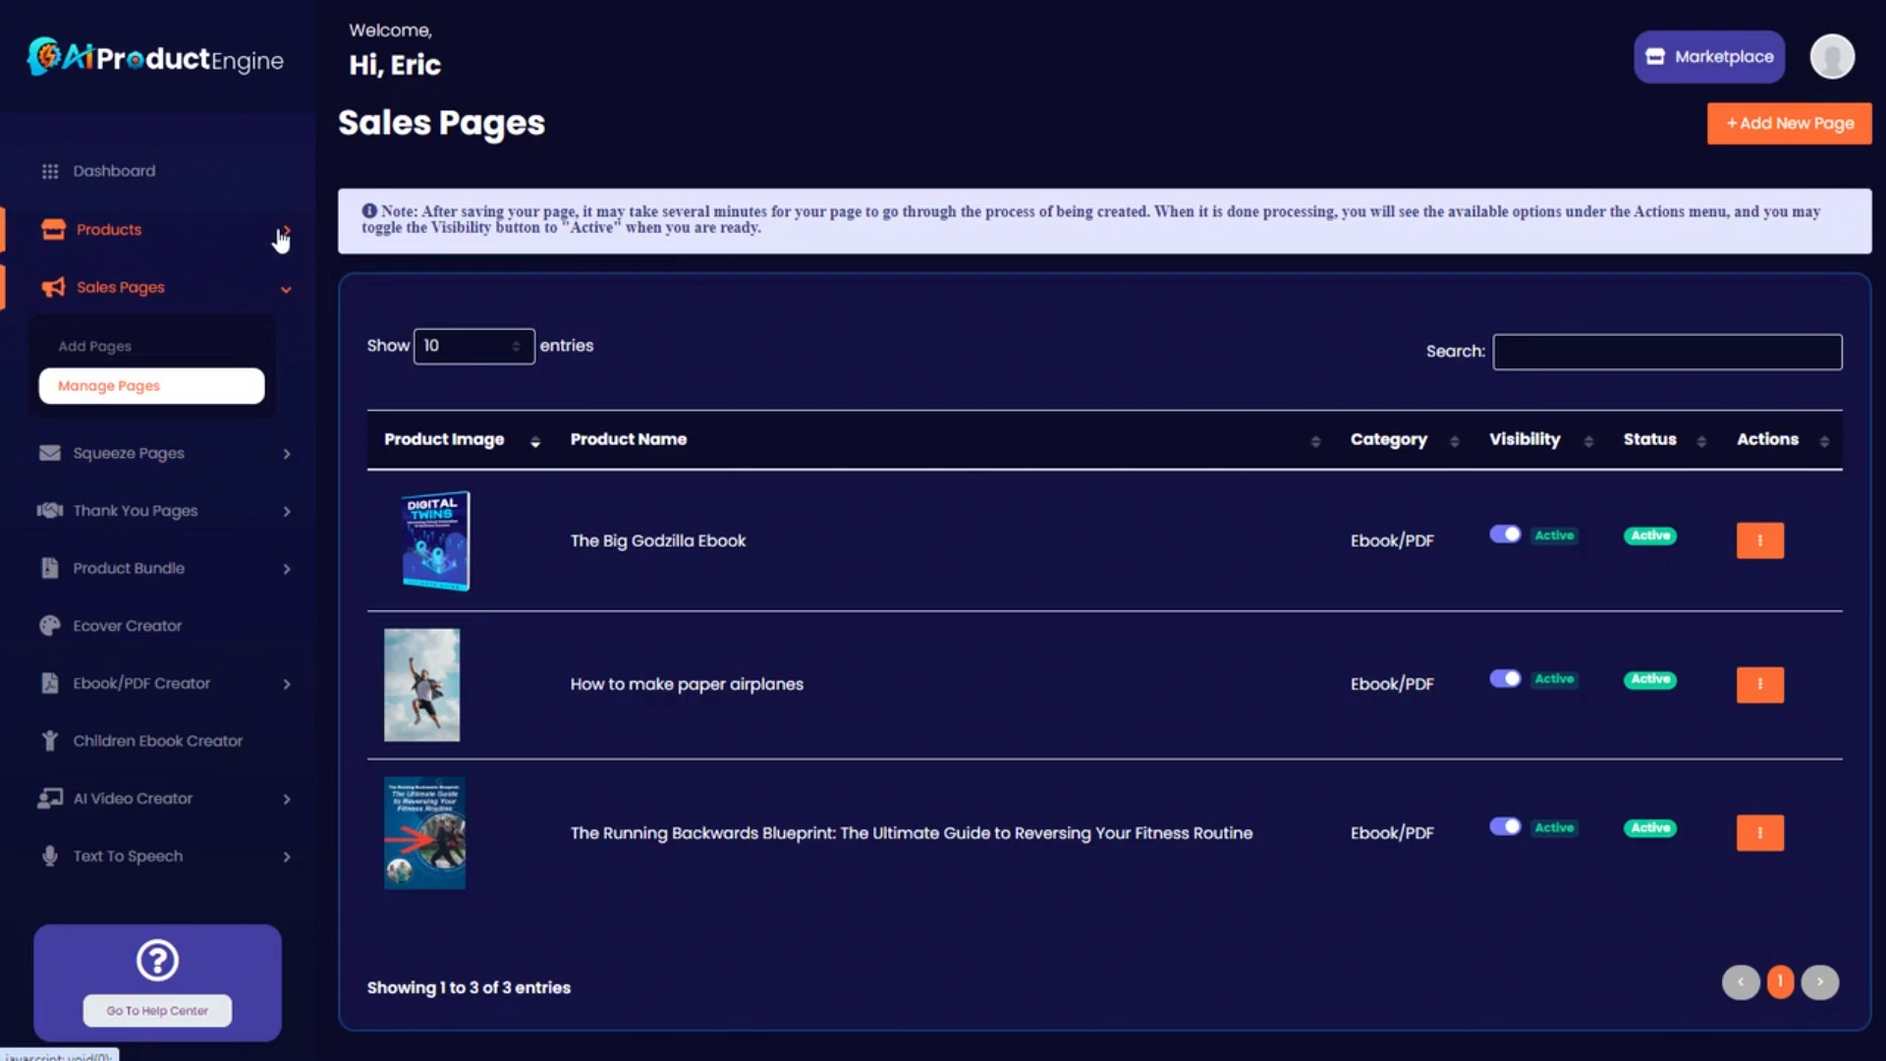
# Copy The Running Backwards Blueprint's product URL from Manage Products.
pyautogui.click(281, 236)
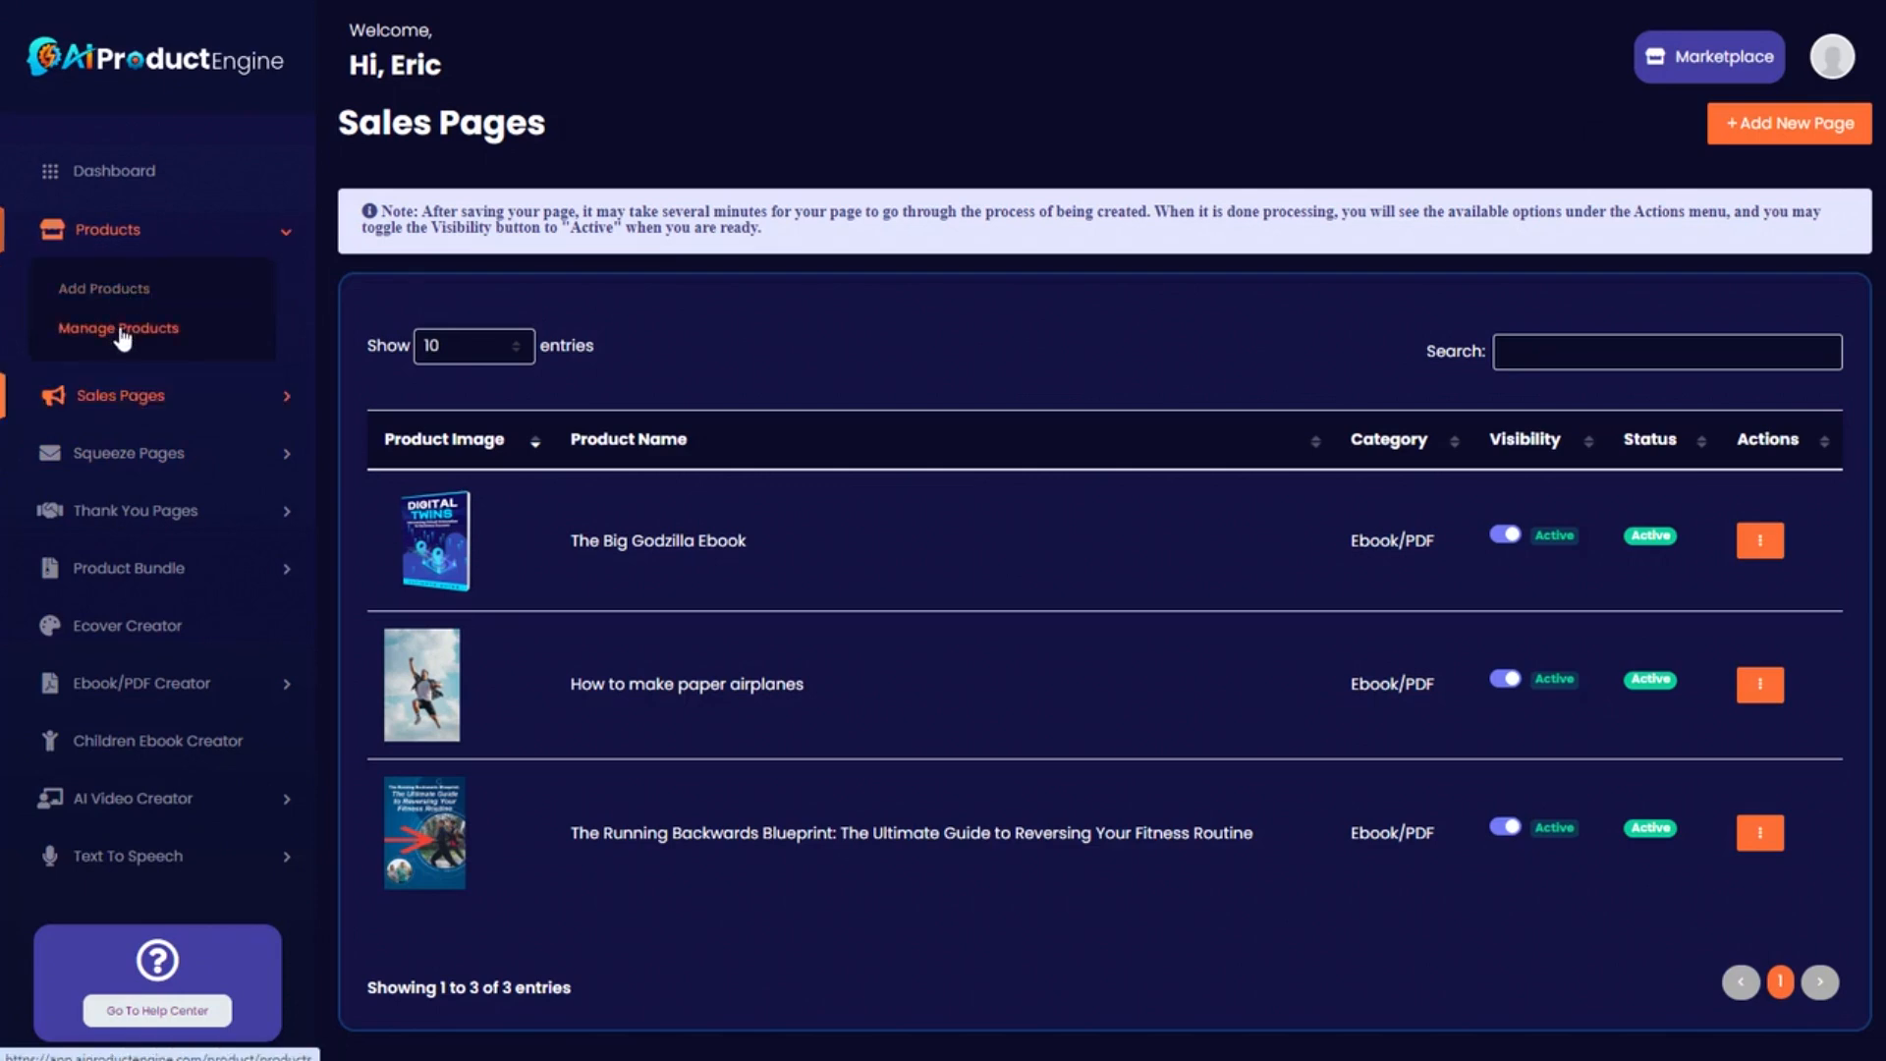
pyautogui.click(118, 330)
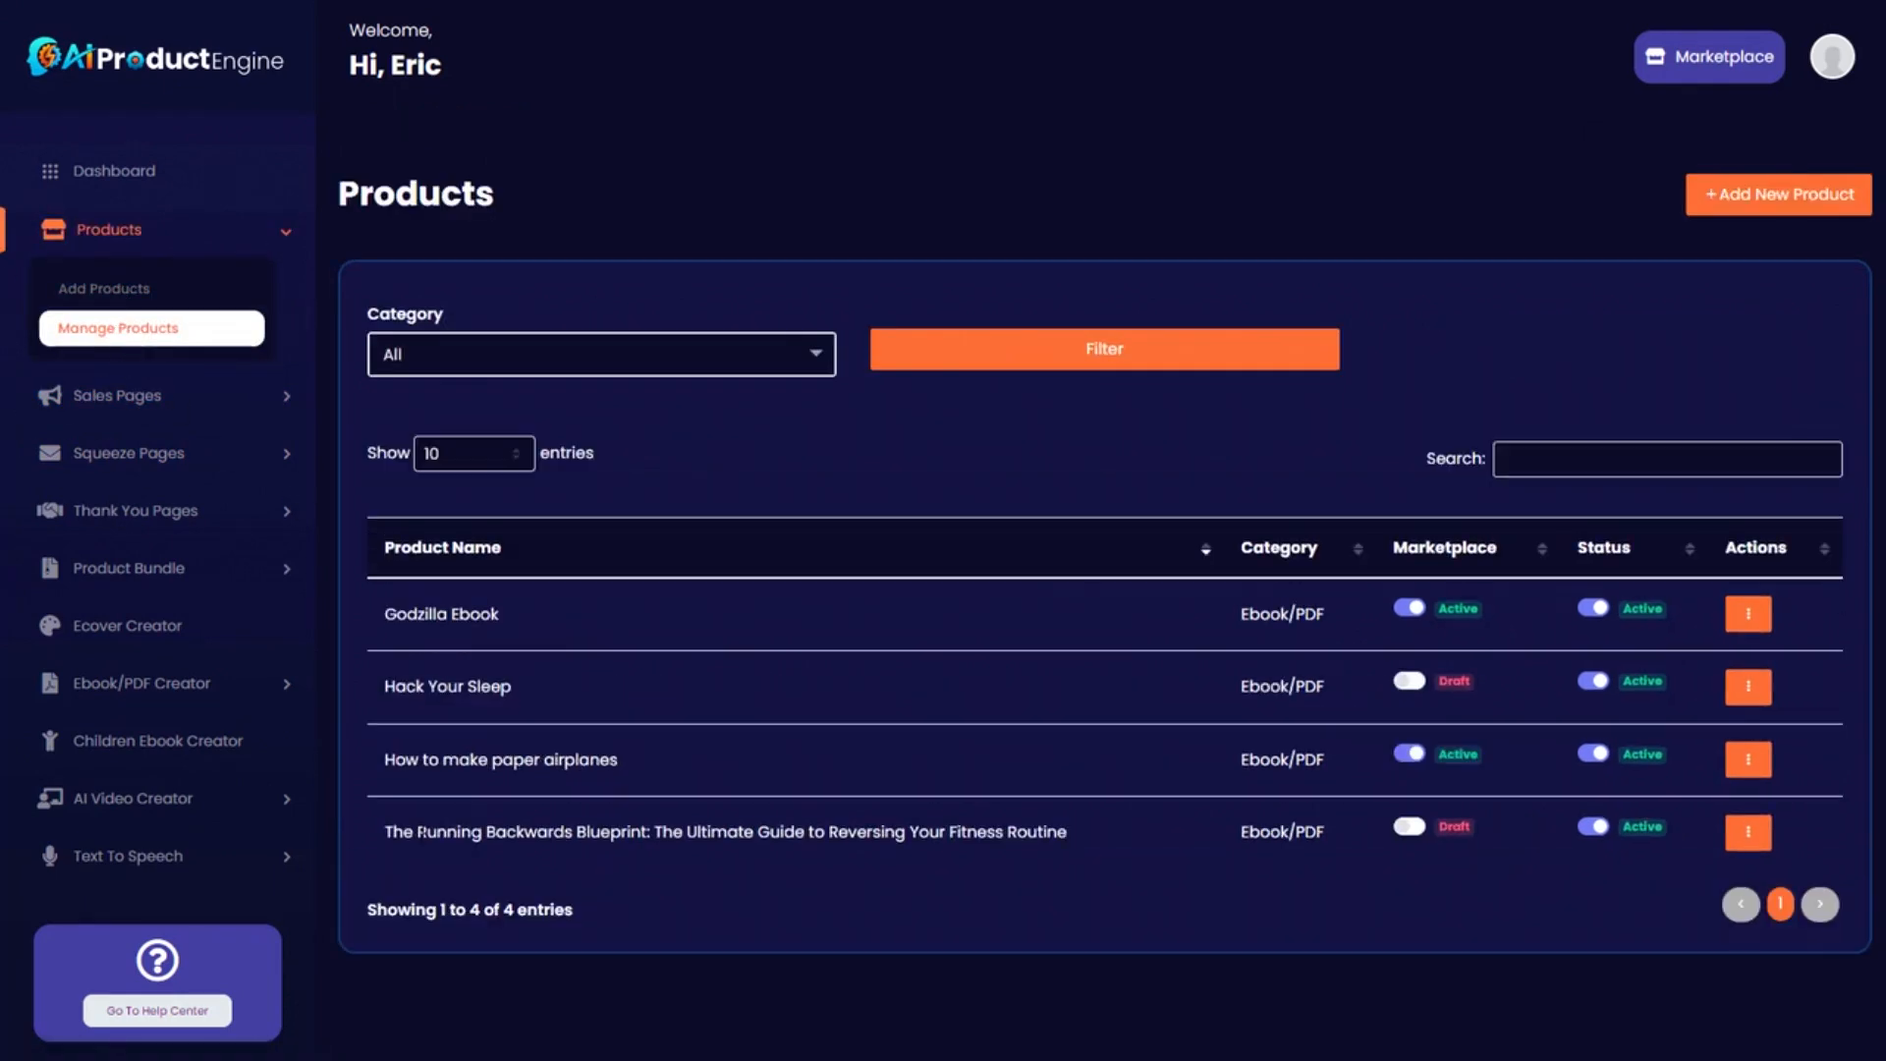
pyautogui.moveTo(392, 831); pyautogui.dragTo(1719, 835)
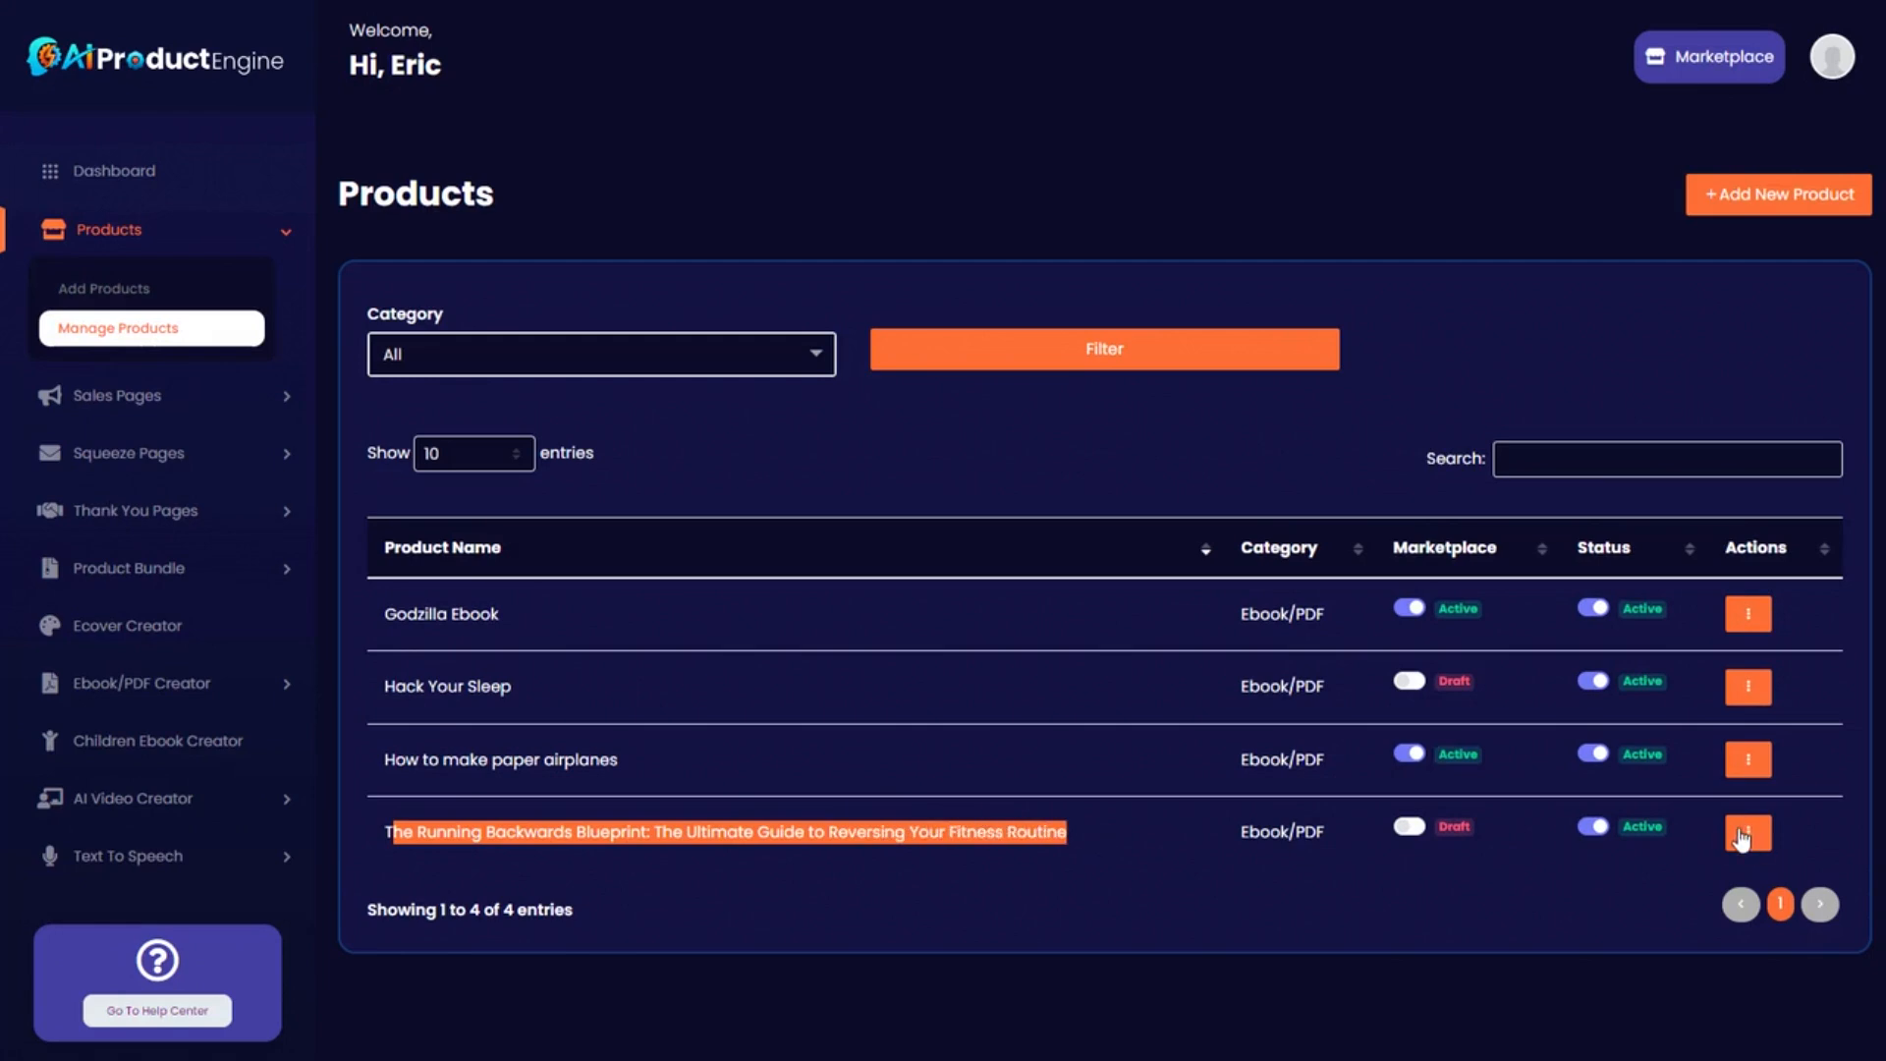
pyautogui.click(1745, 837)
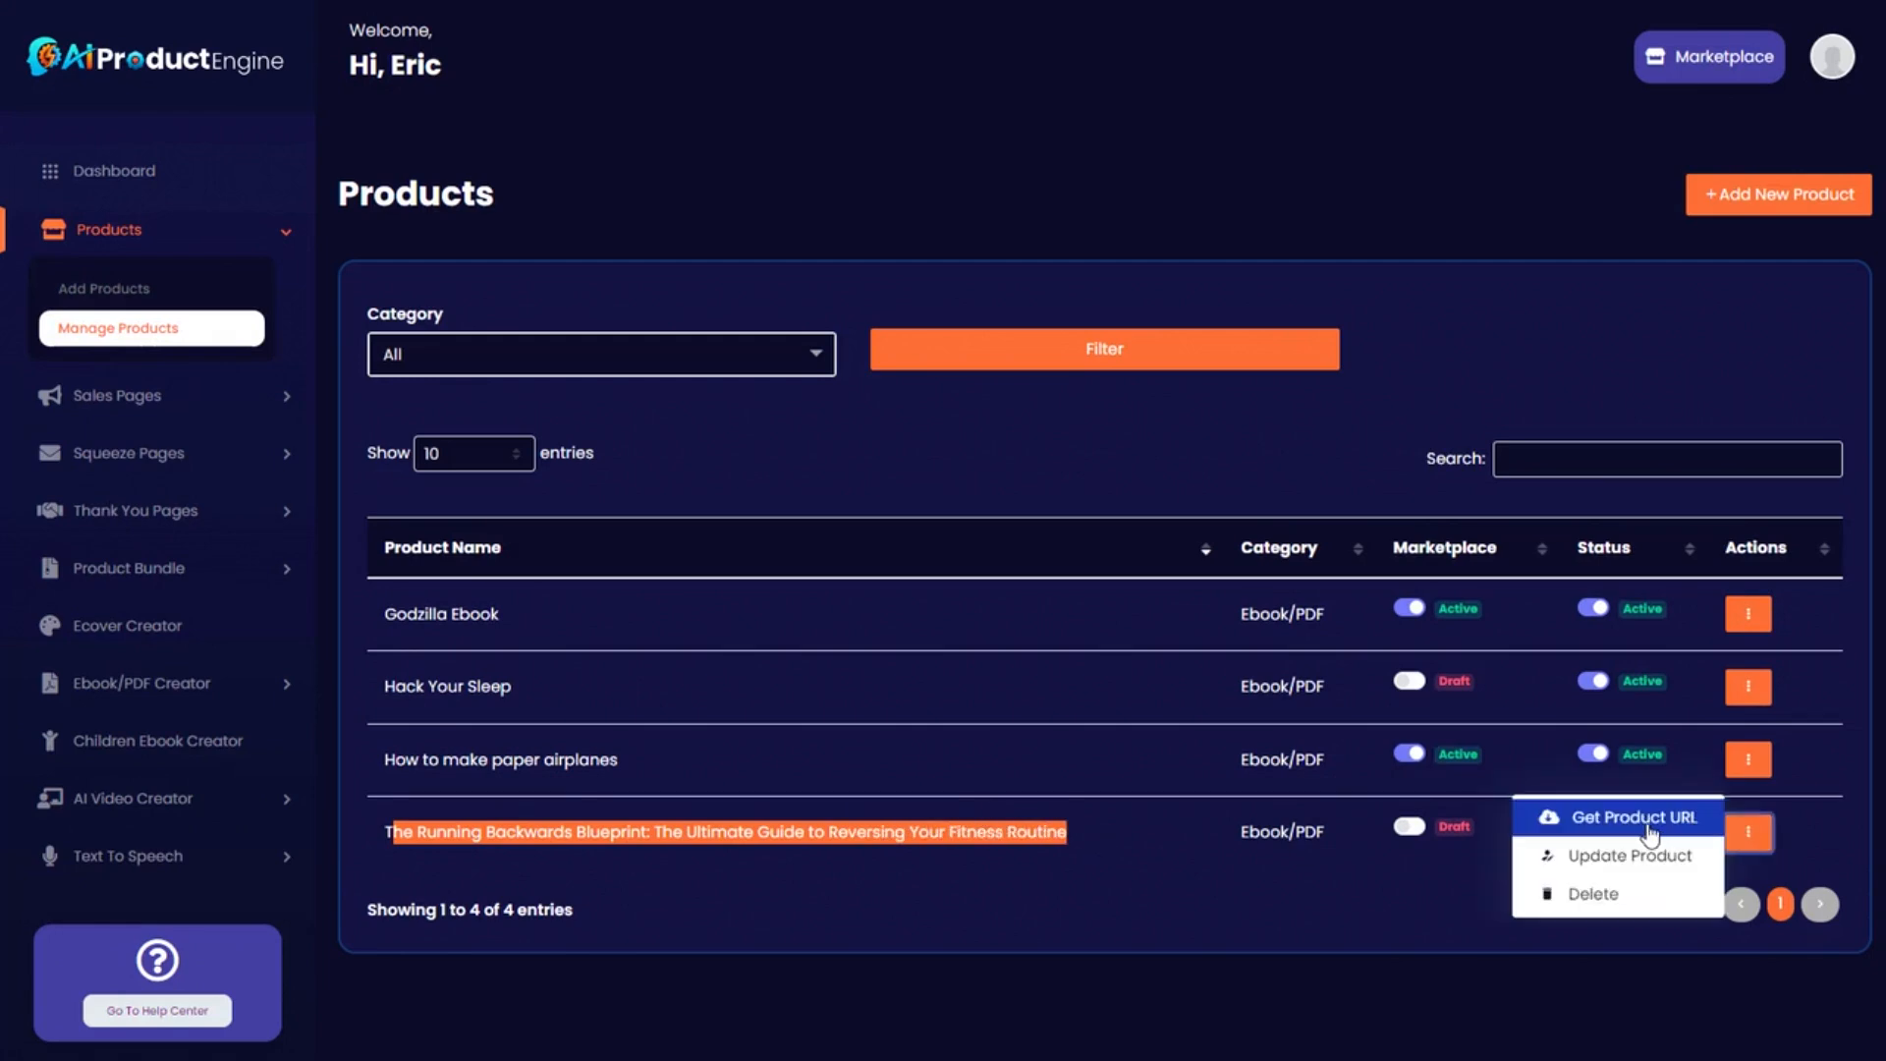
pyautogui.click(1605, 824)
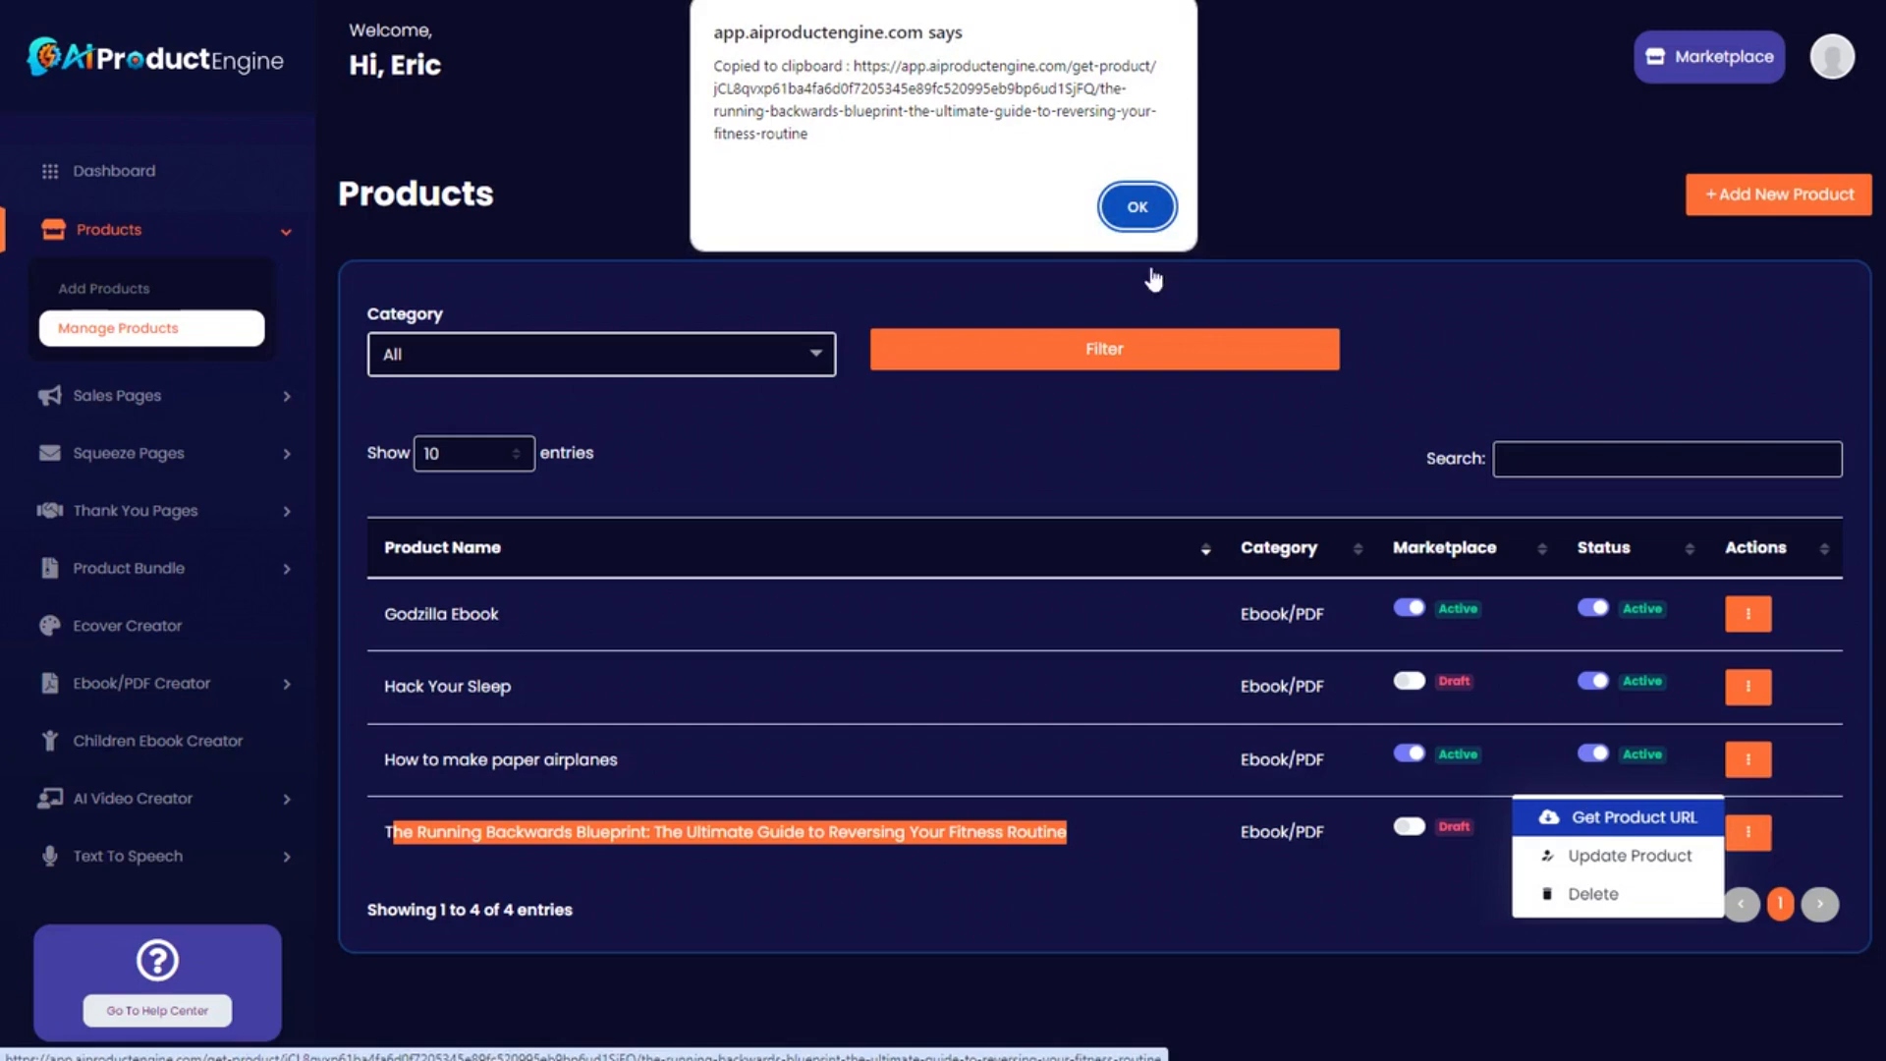
pyautogui.click(1130, 208)
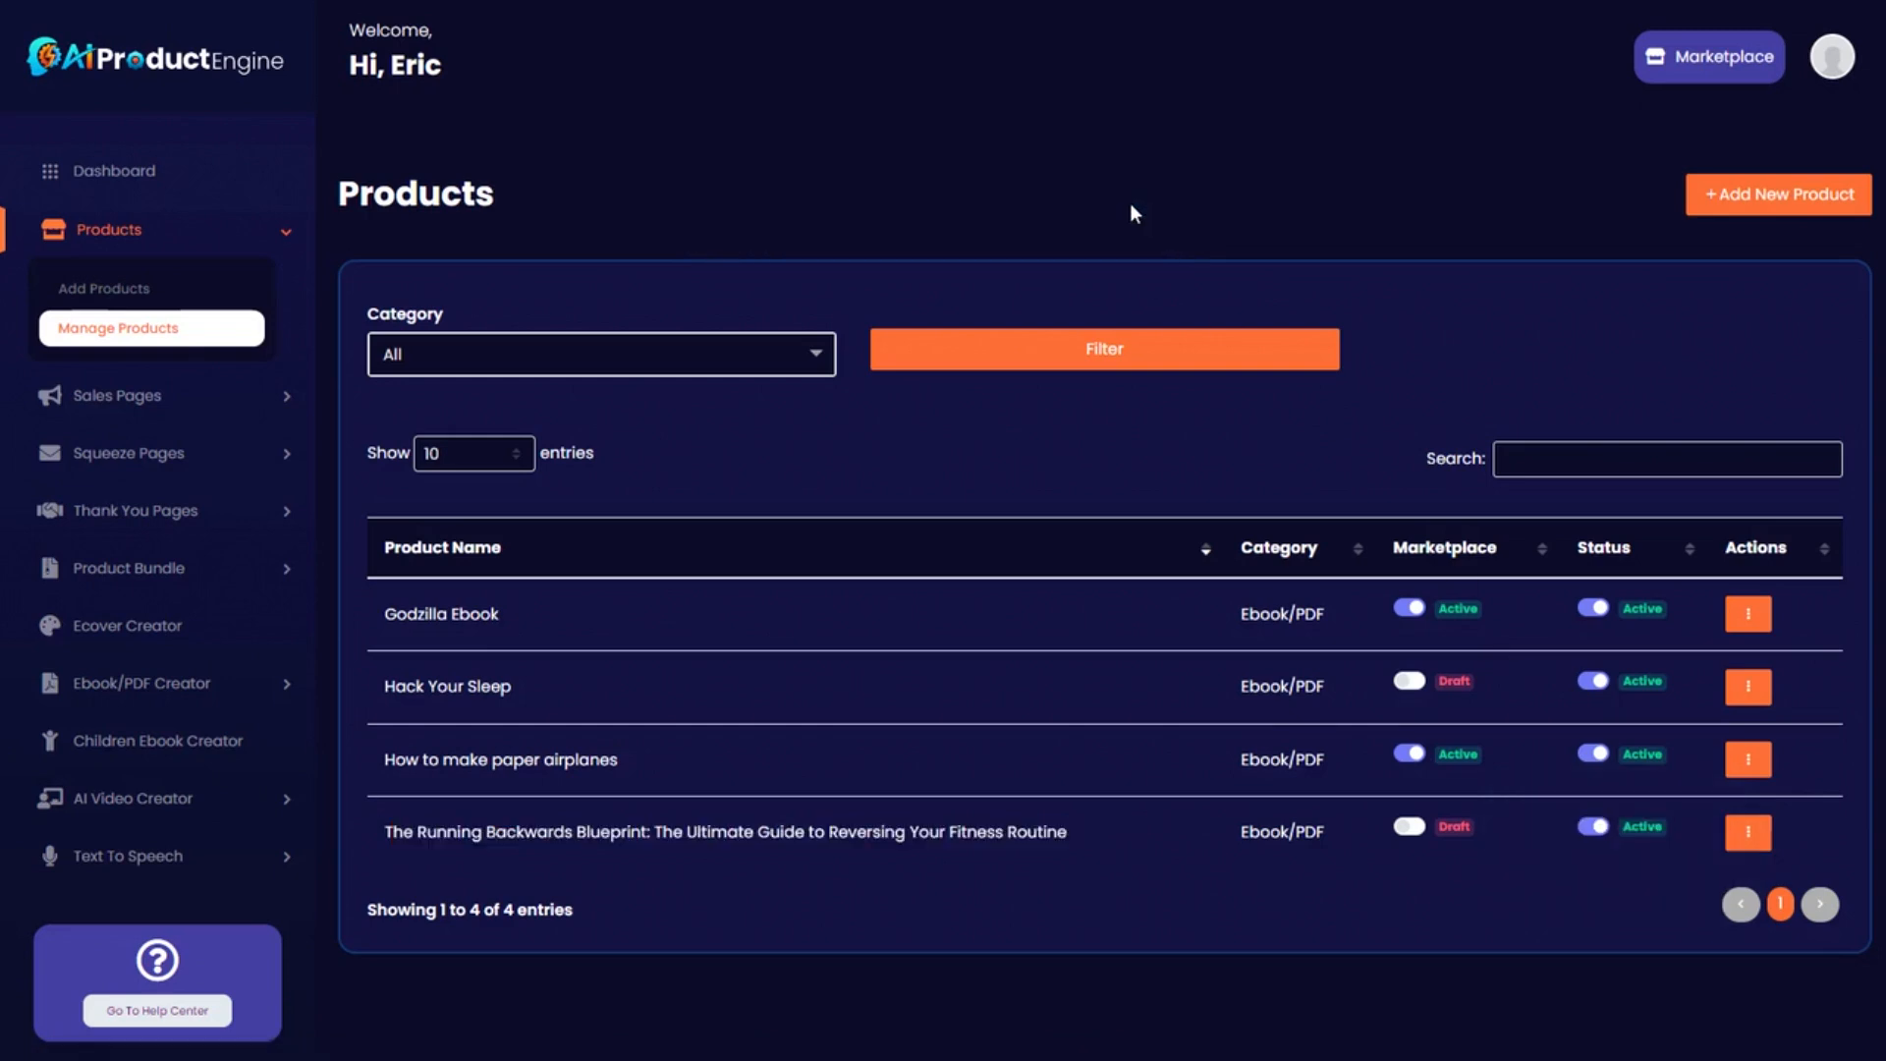
# Add a thank-you page for The Running Backwards Blueprint, pasting the product URL as delivery URL.
pyautogui.click(279, 510)
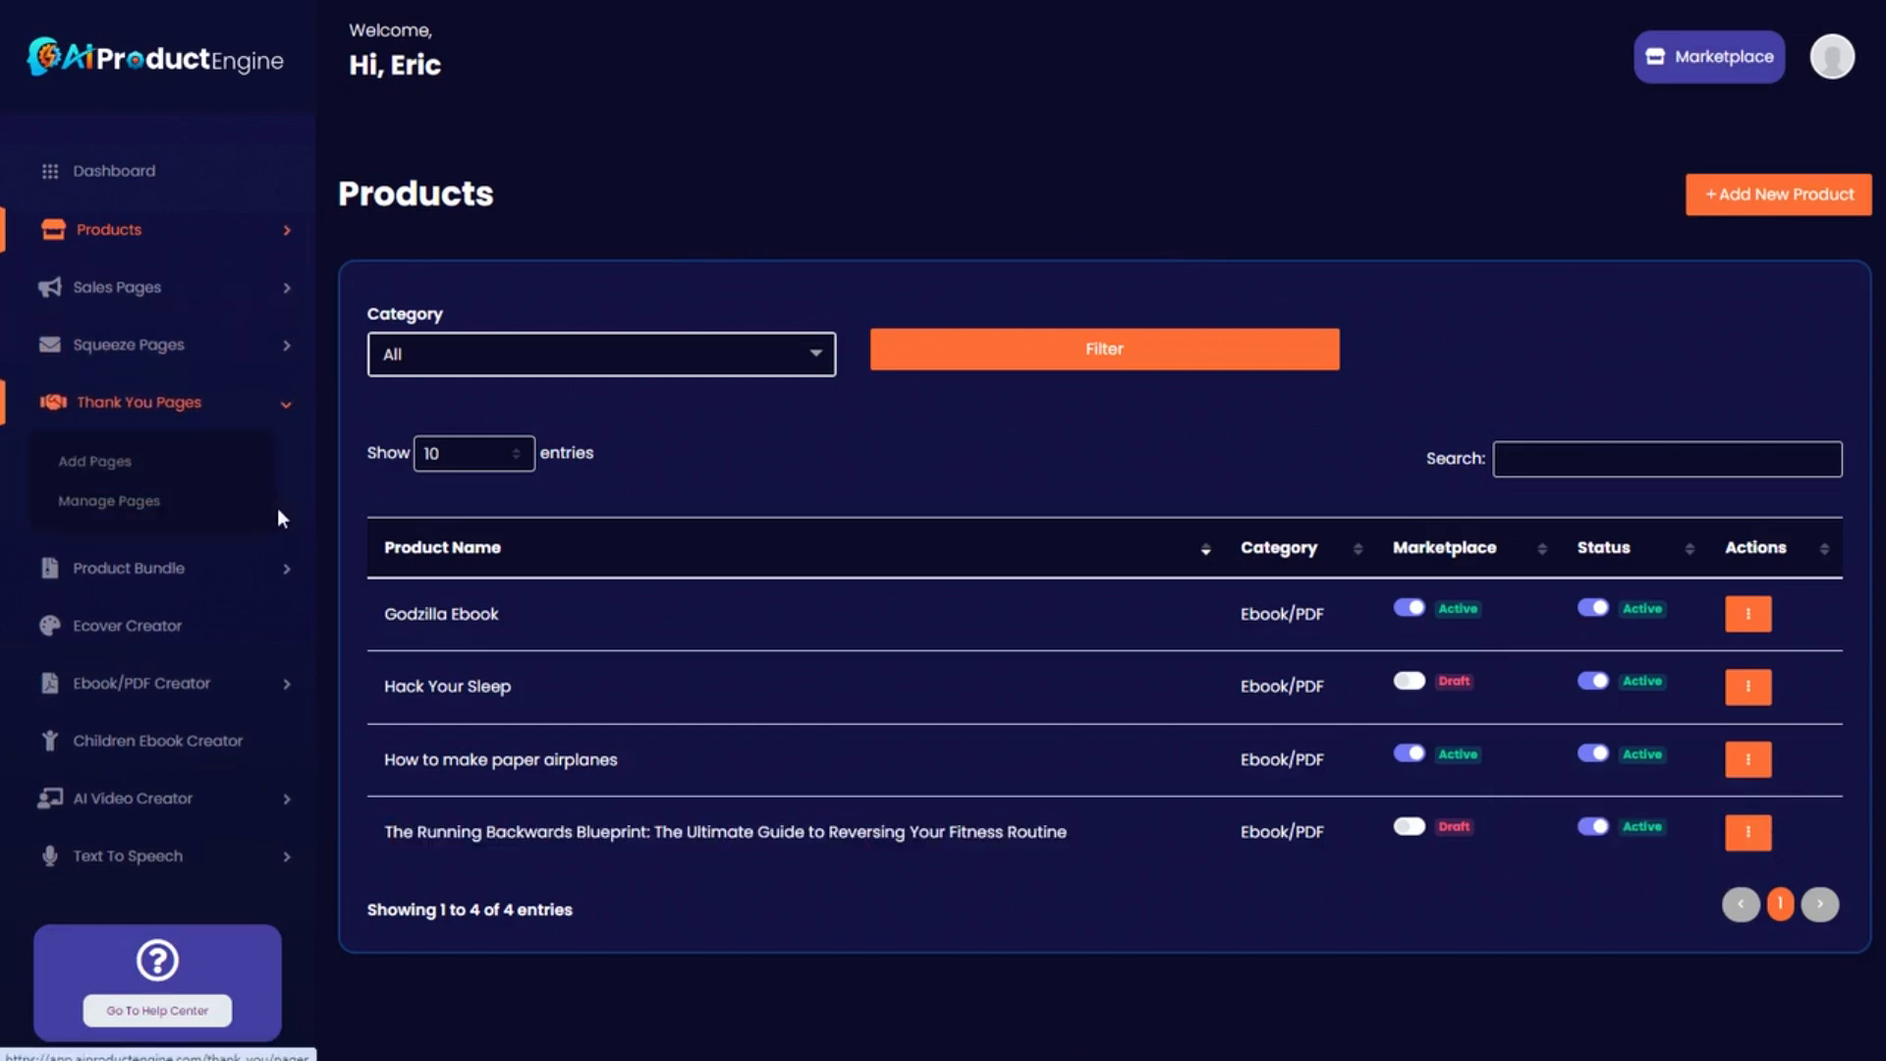
pyautogui.click(105, 464)
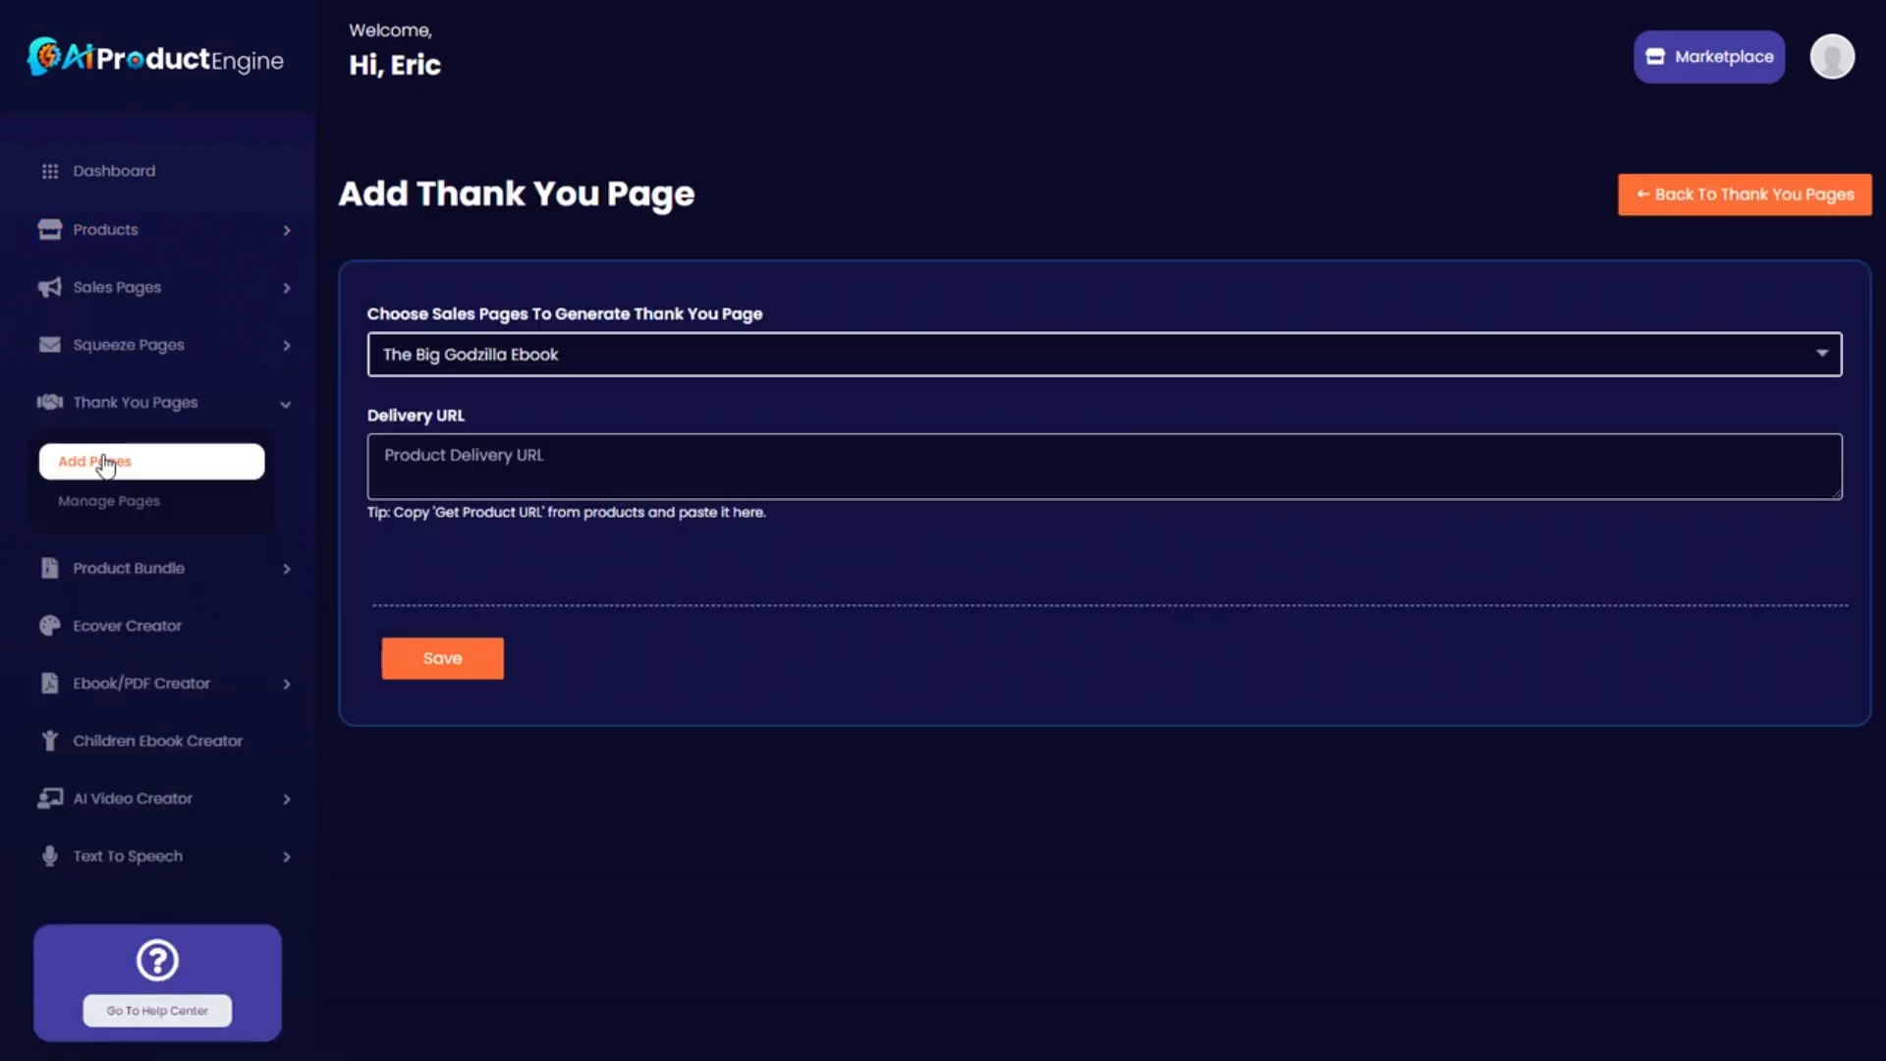
pyautogui.click(676, 360)
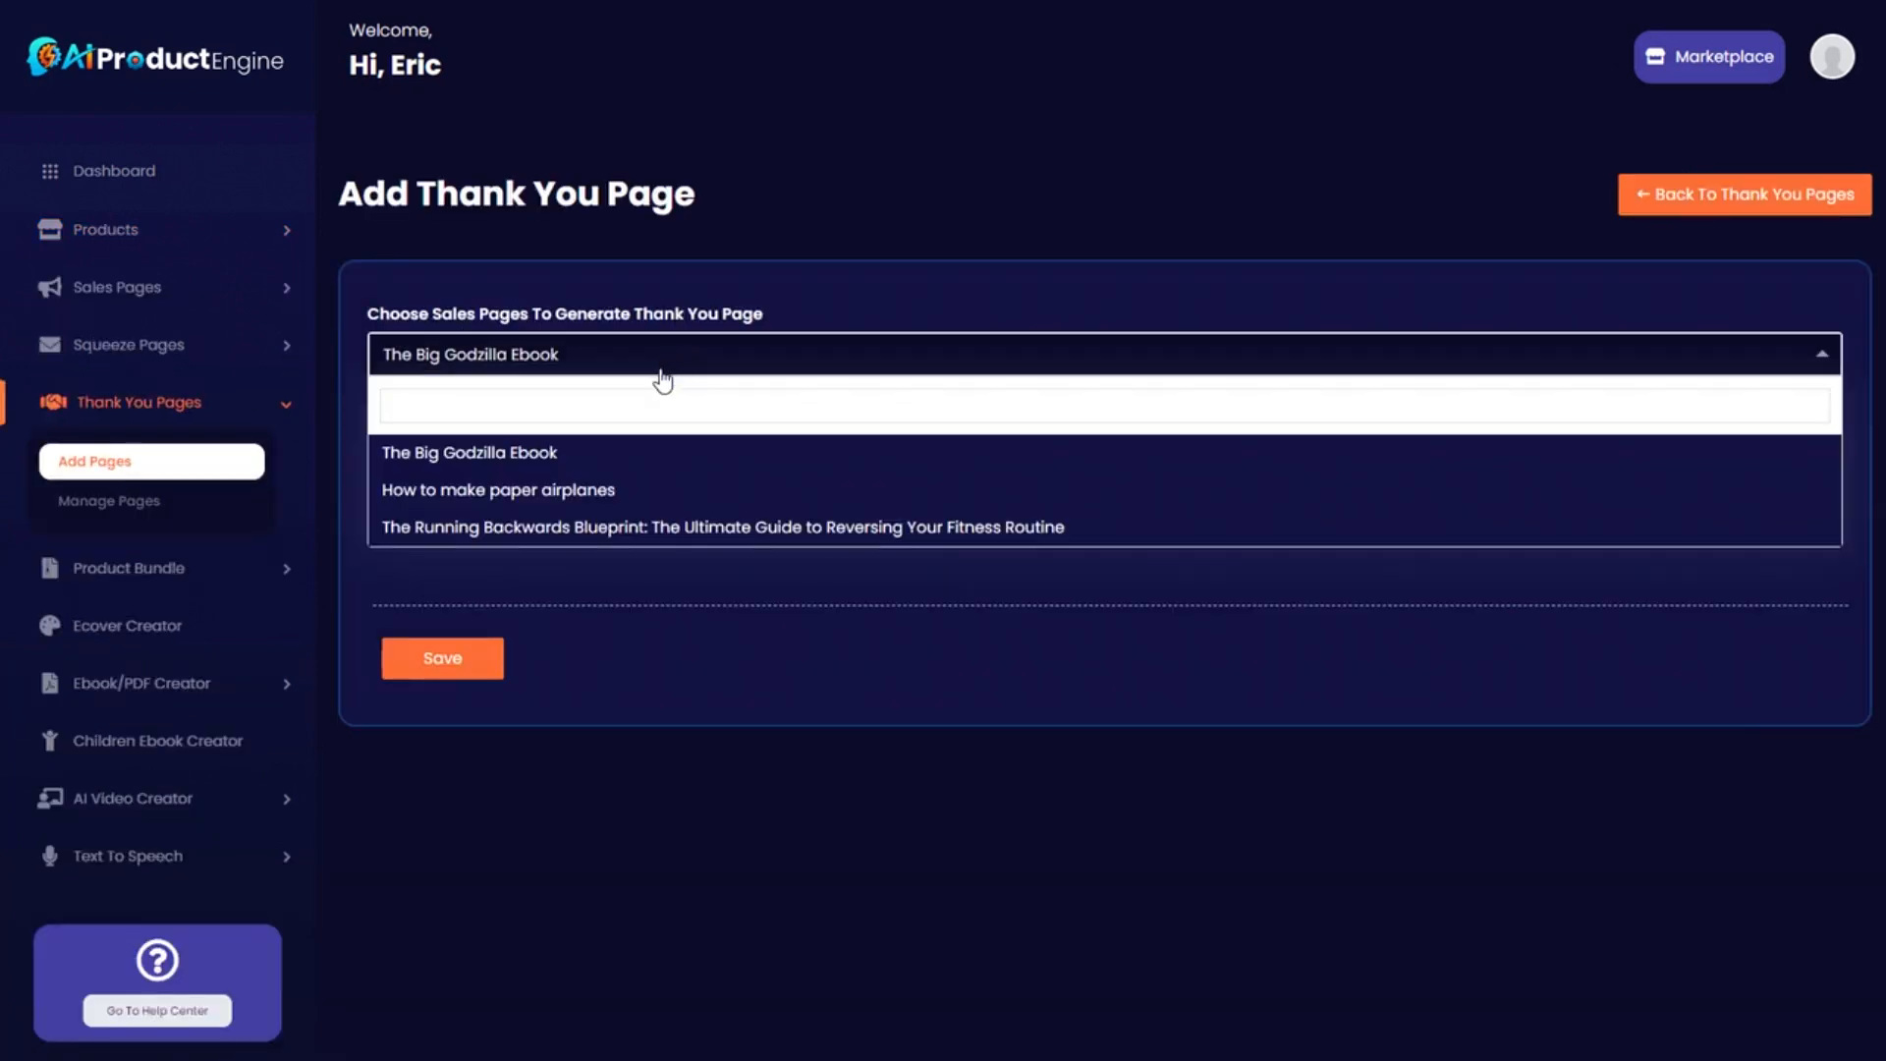
pyautogui.click(624, 527)
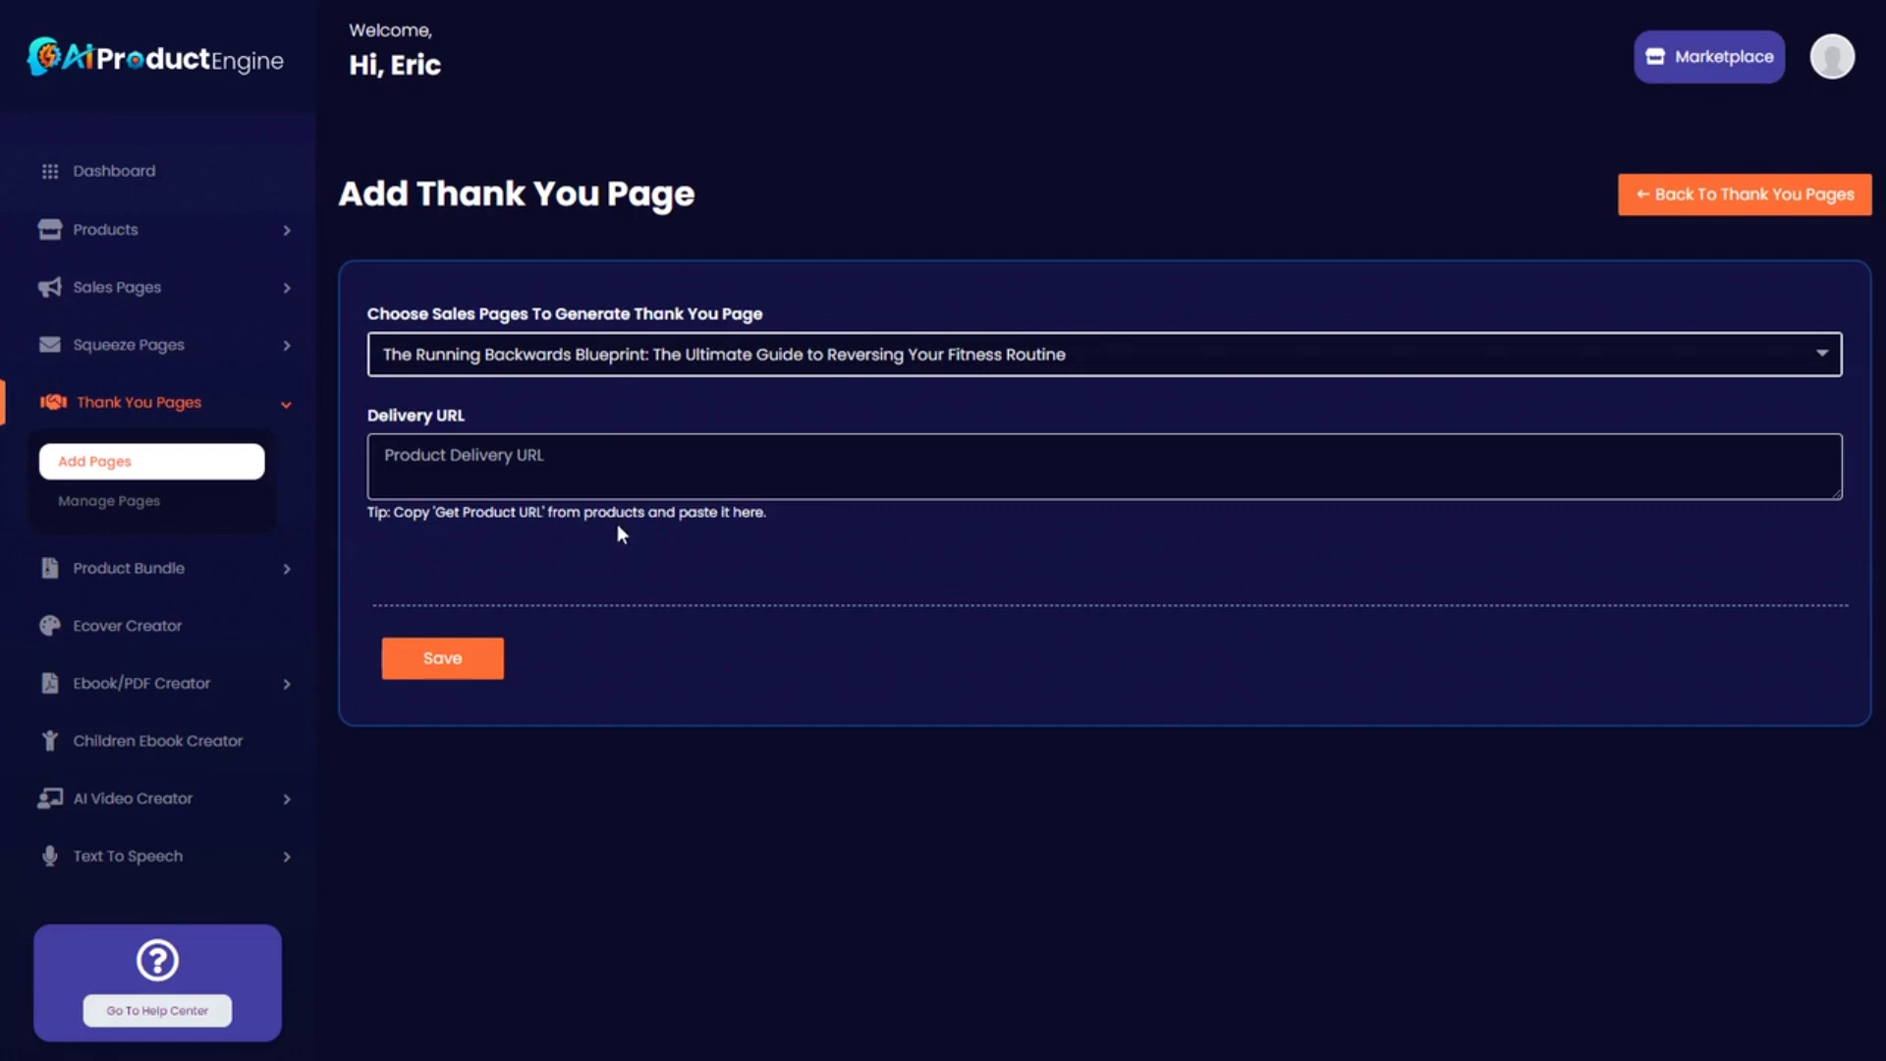
pyautogui.hotkey('ctrl', 'v')
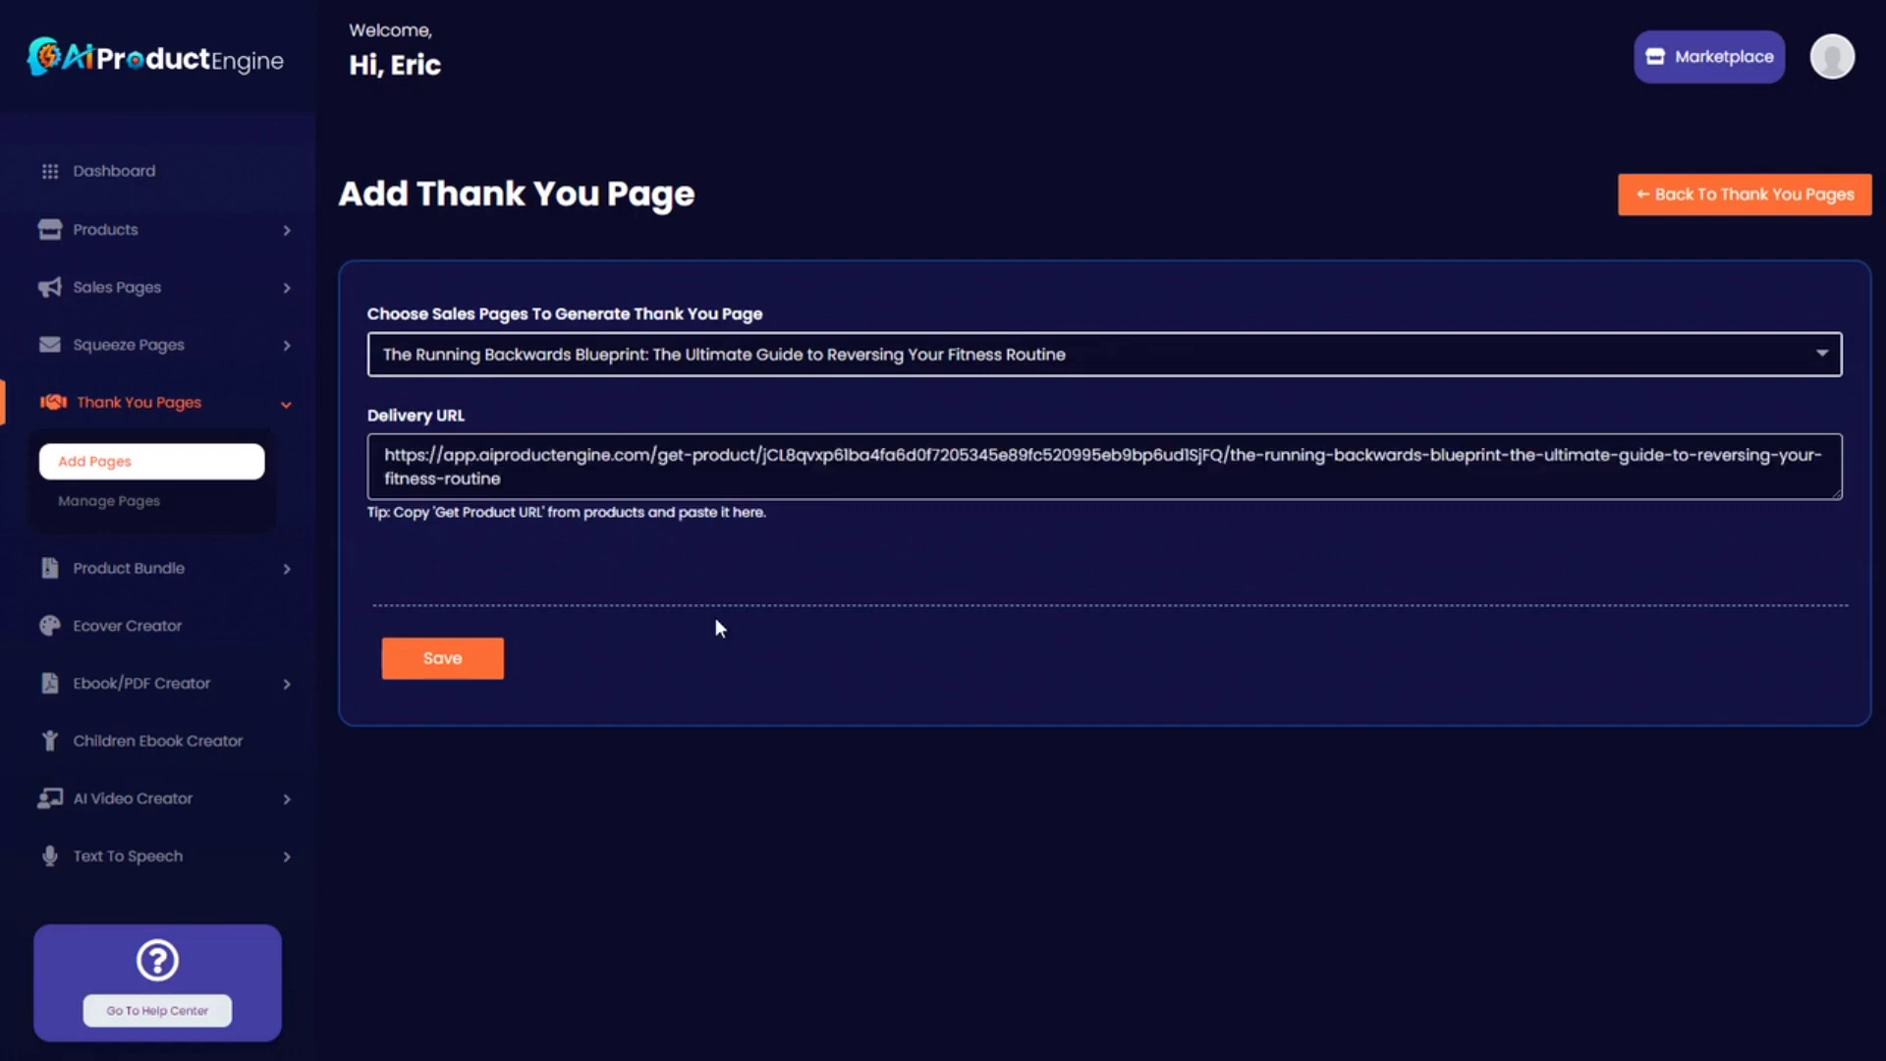
# Save The Running Backwards Blueprint thank-you page and open its row's Actions menu.
pyautogui.click(447, 663)
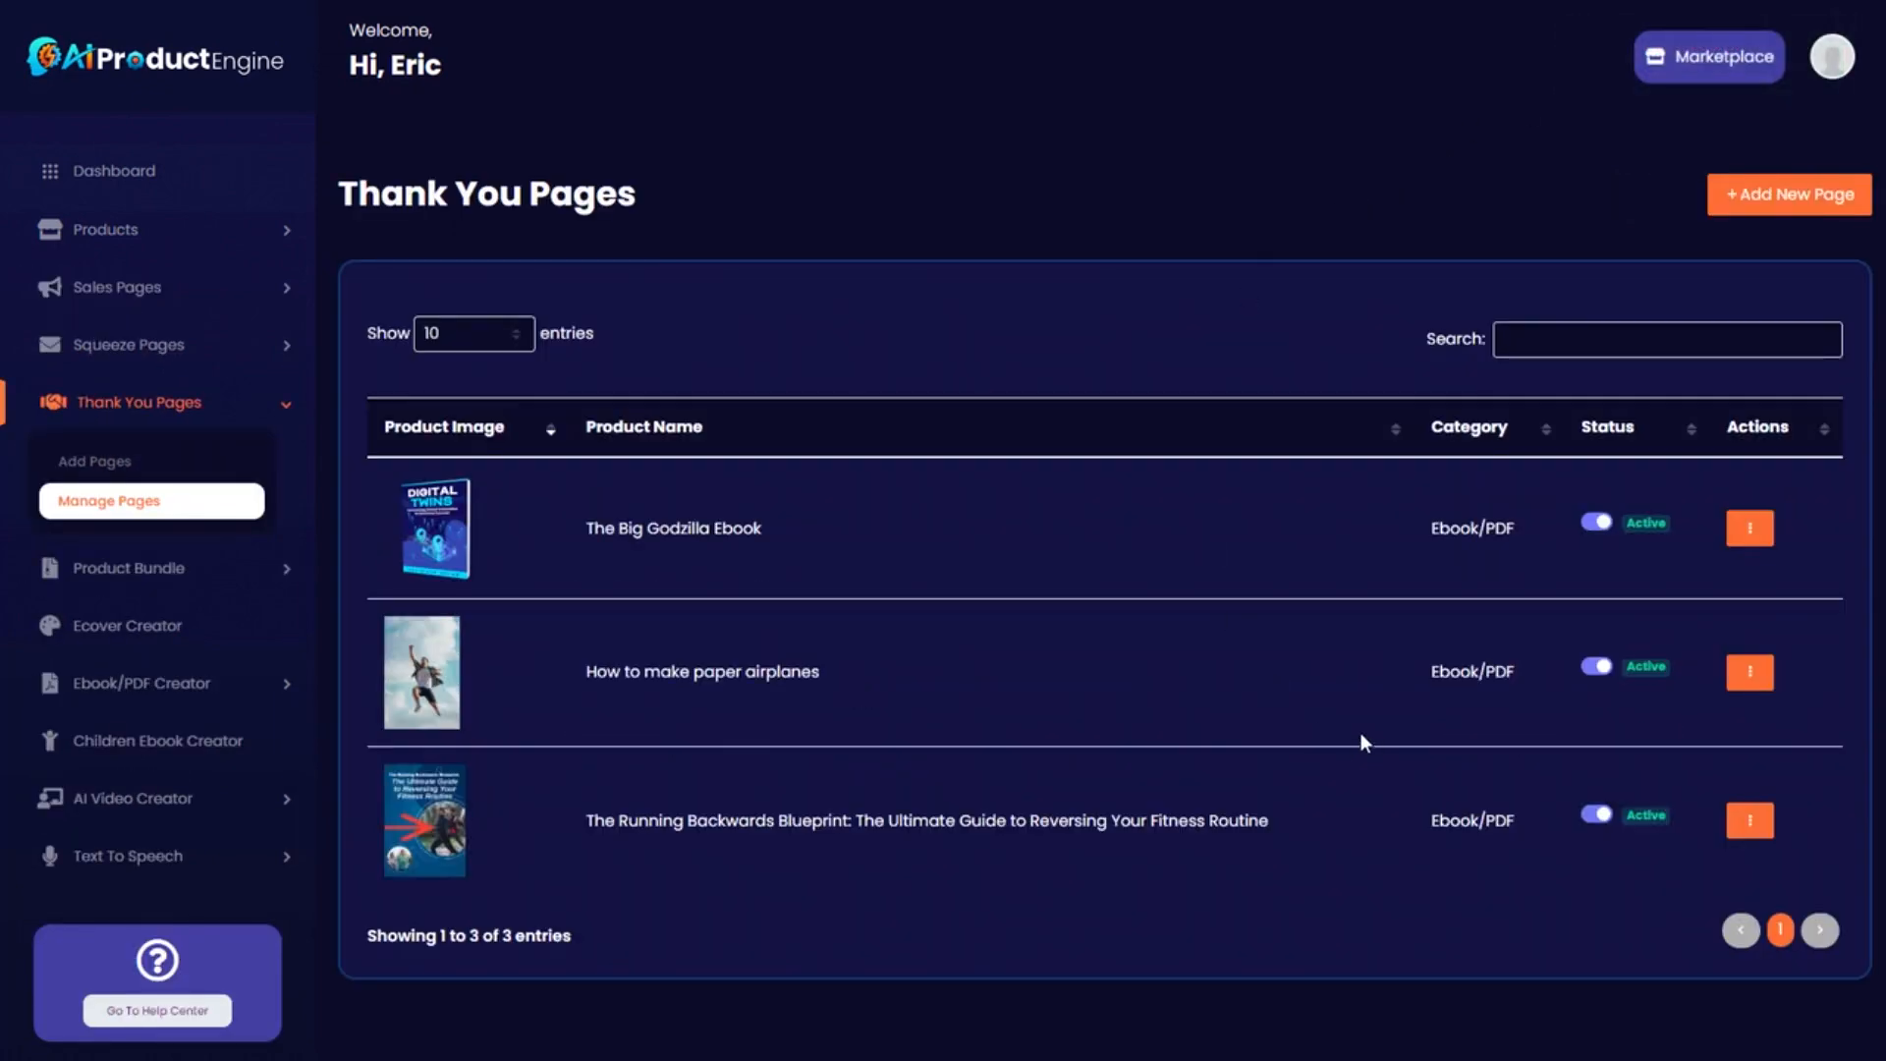
pyautogui.click(1757, 821)
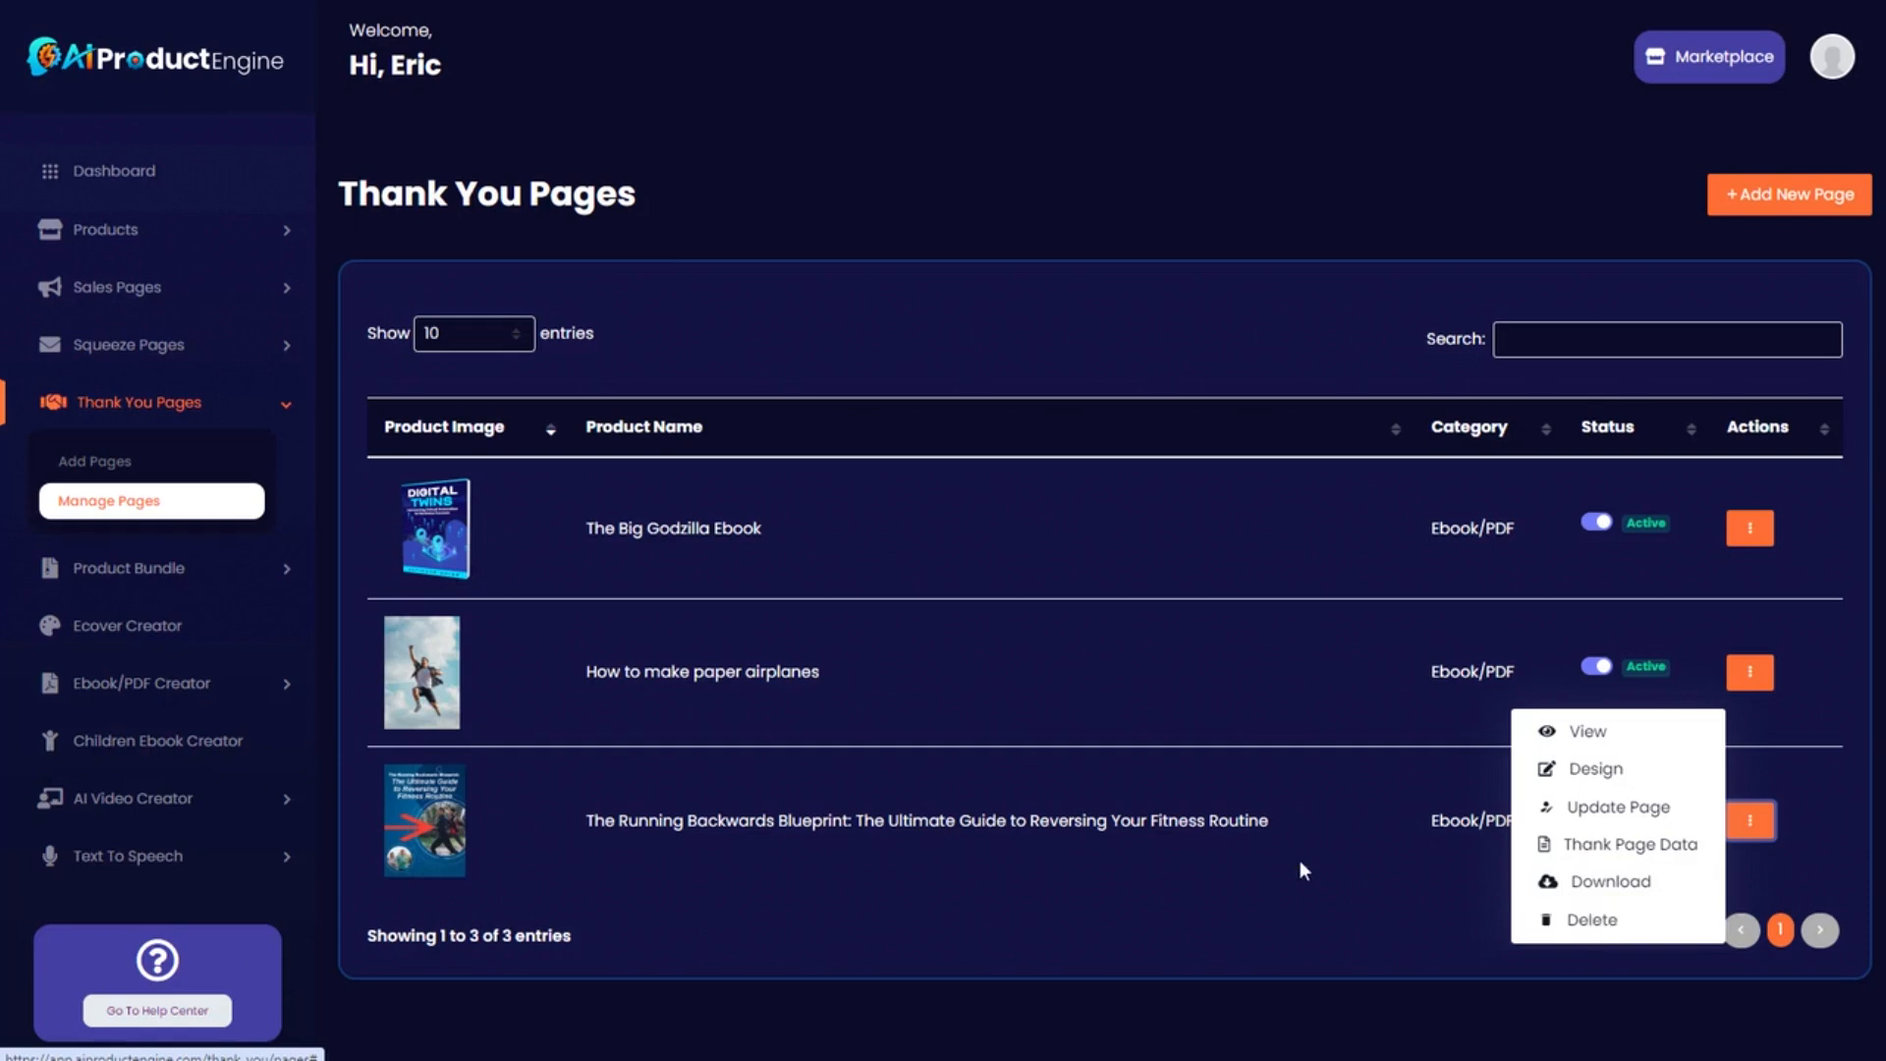
# Open the Running Backwards Blueprint thank-you page in the Design editor and review its sections.
pyautogui.click(1583, 774)
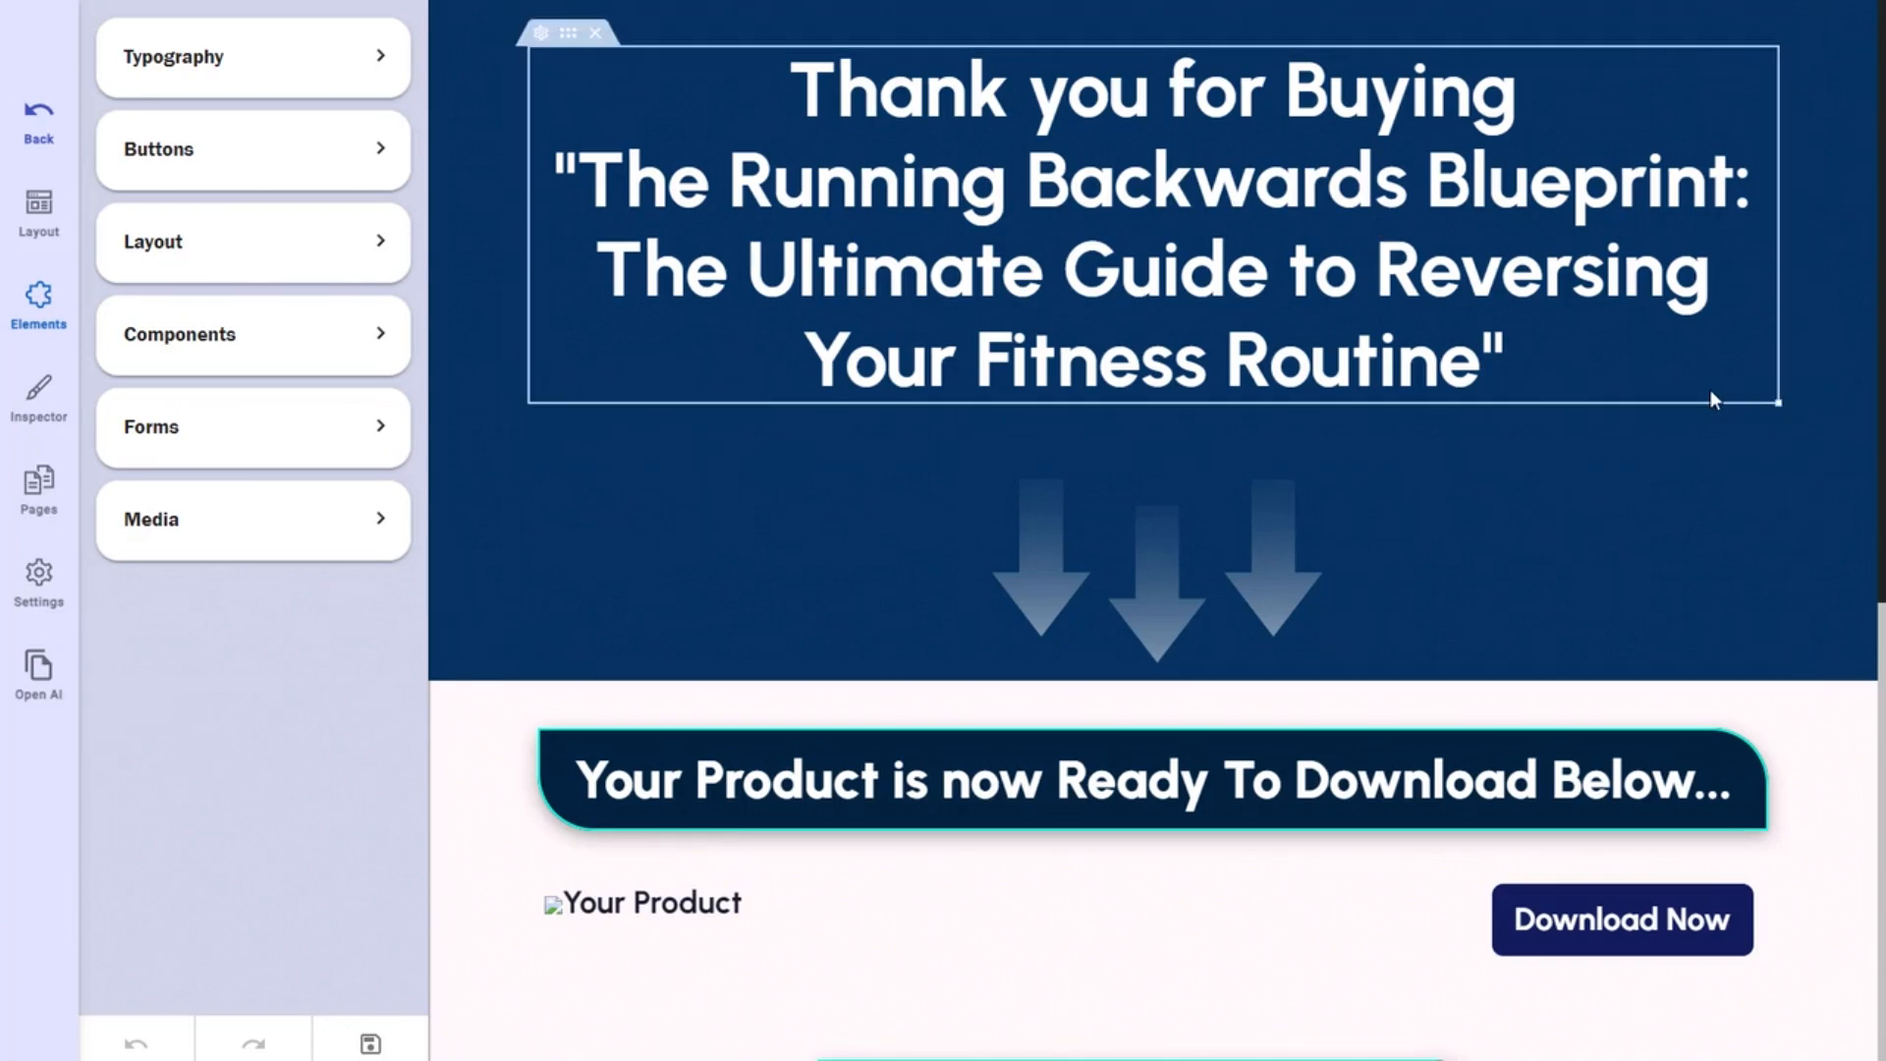
pyautogui.scroll(-2, 1674, 468)
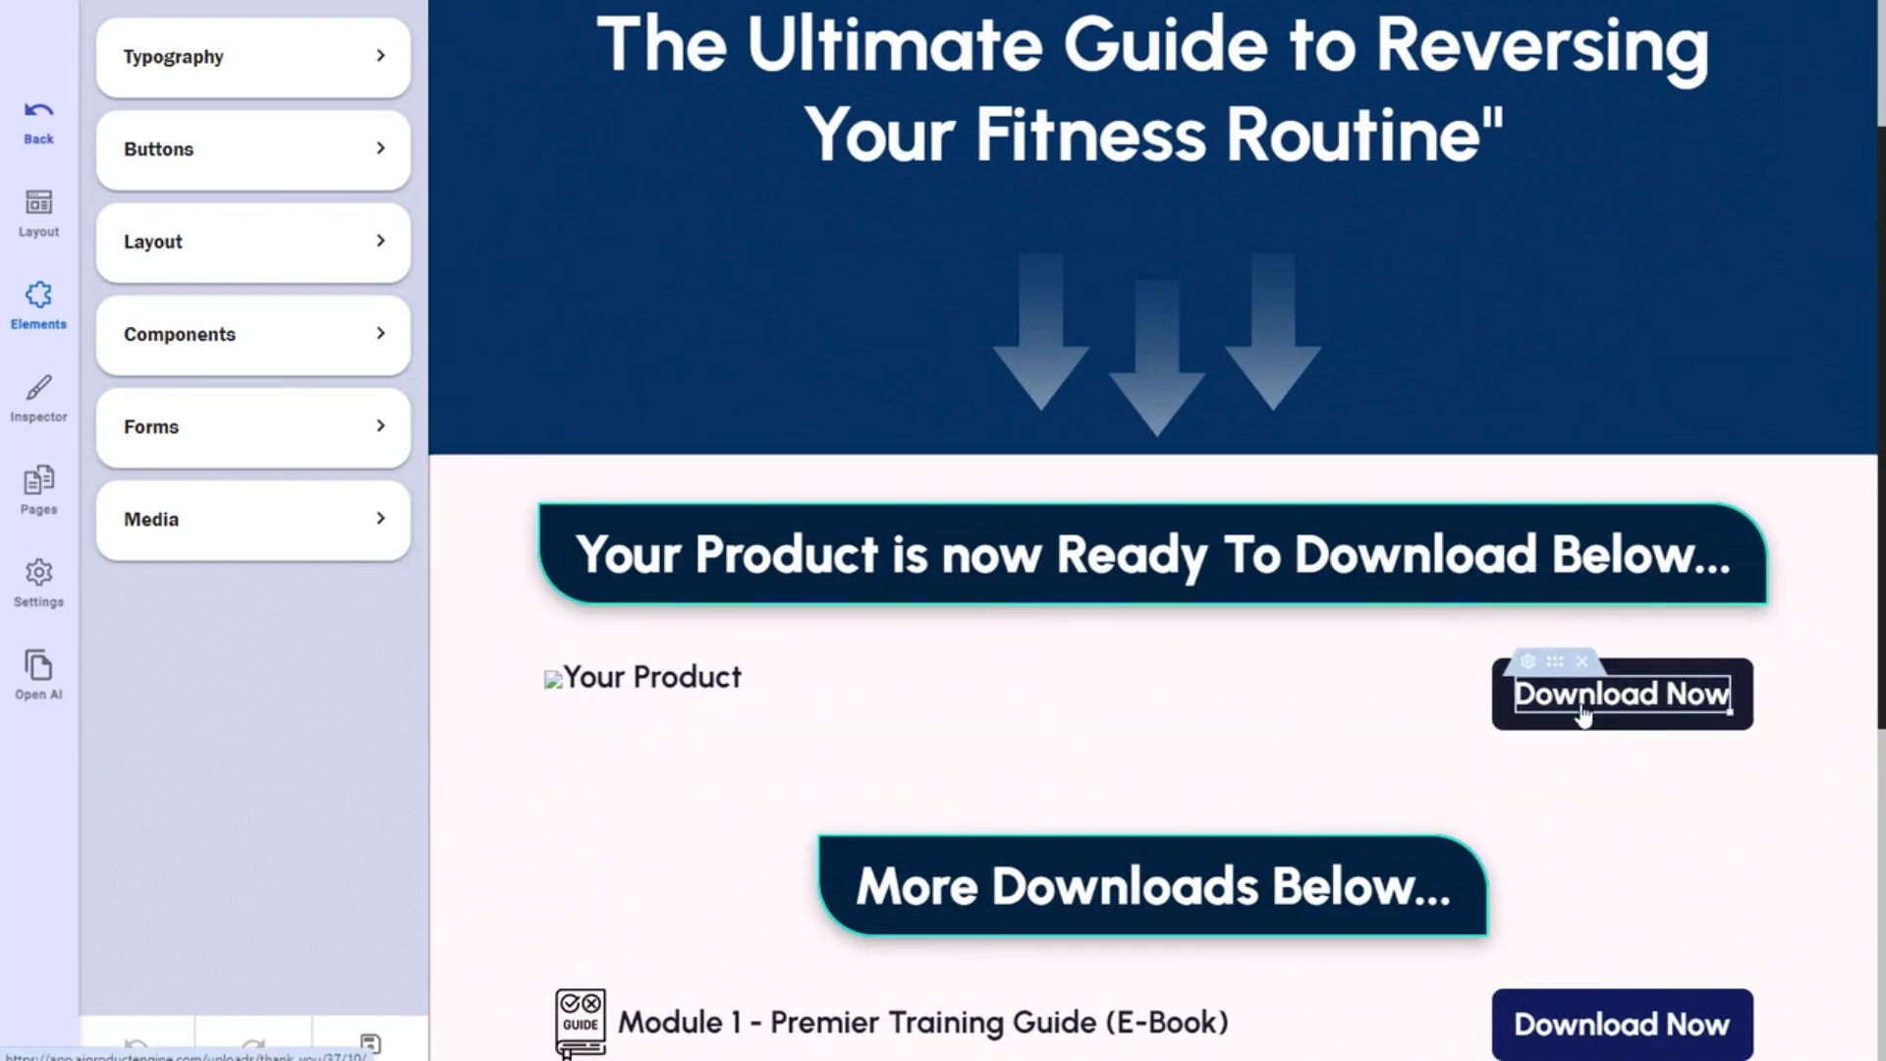
pyautogui.scroll(-5, 1312, 725)
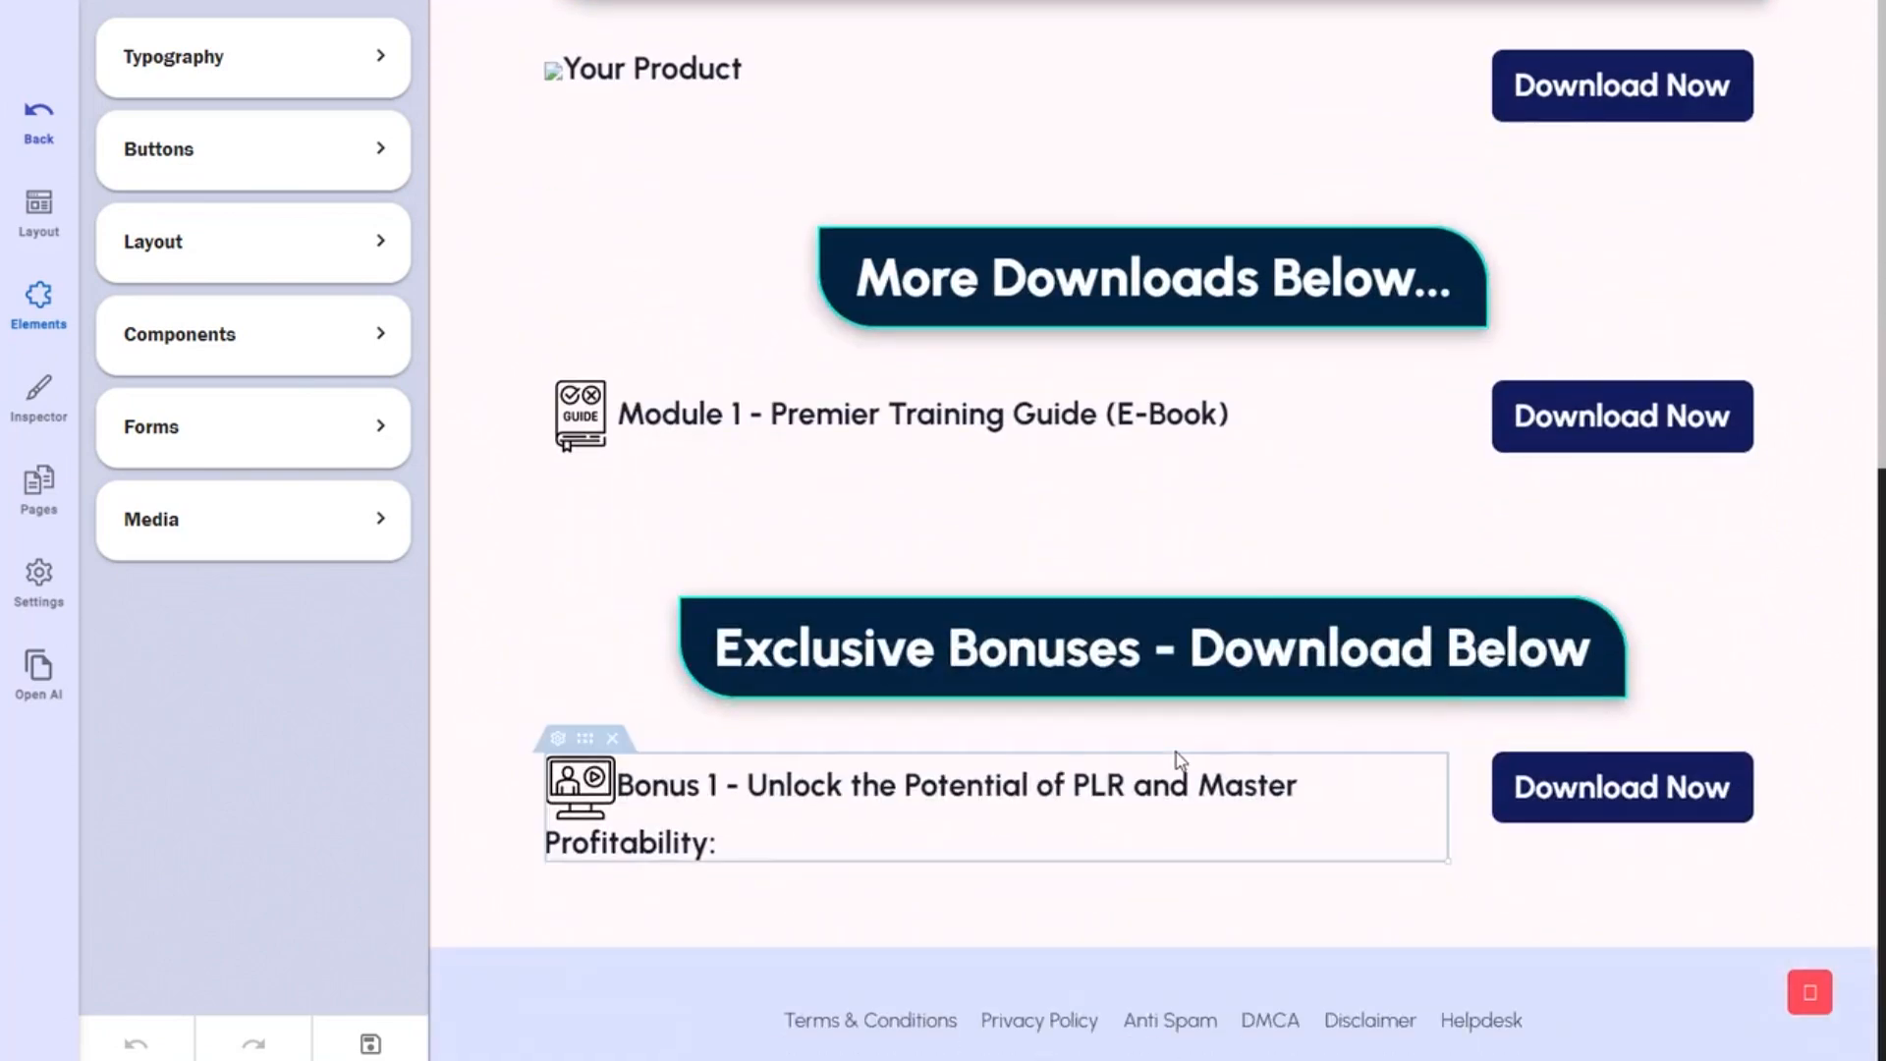
pyautogui.scroll(4, 1213, 770)
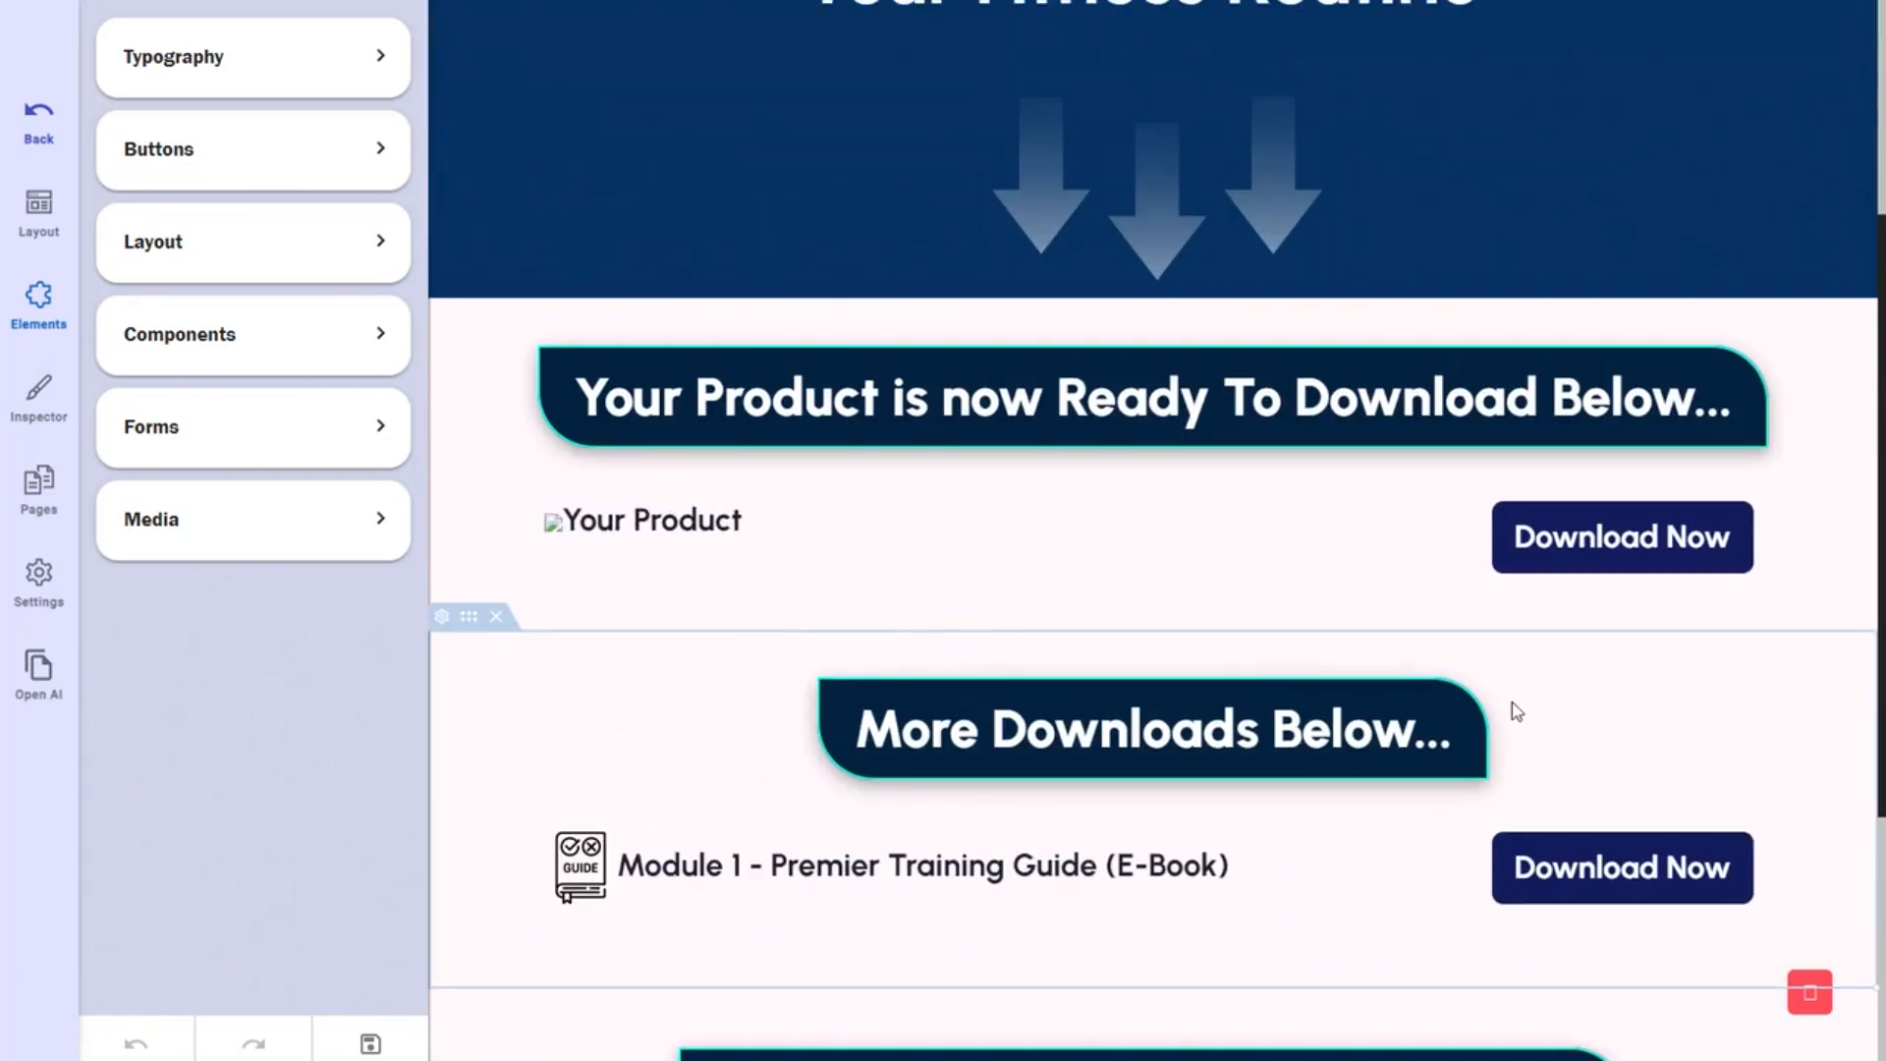
pyautogui.scroll(-4, 1517, 712)
pyautogui.scroll(3, 1570, 771)
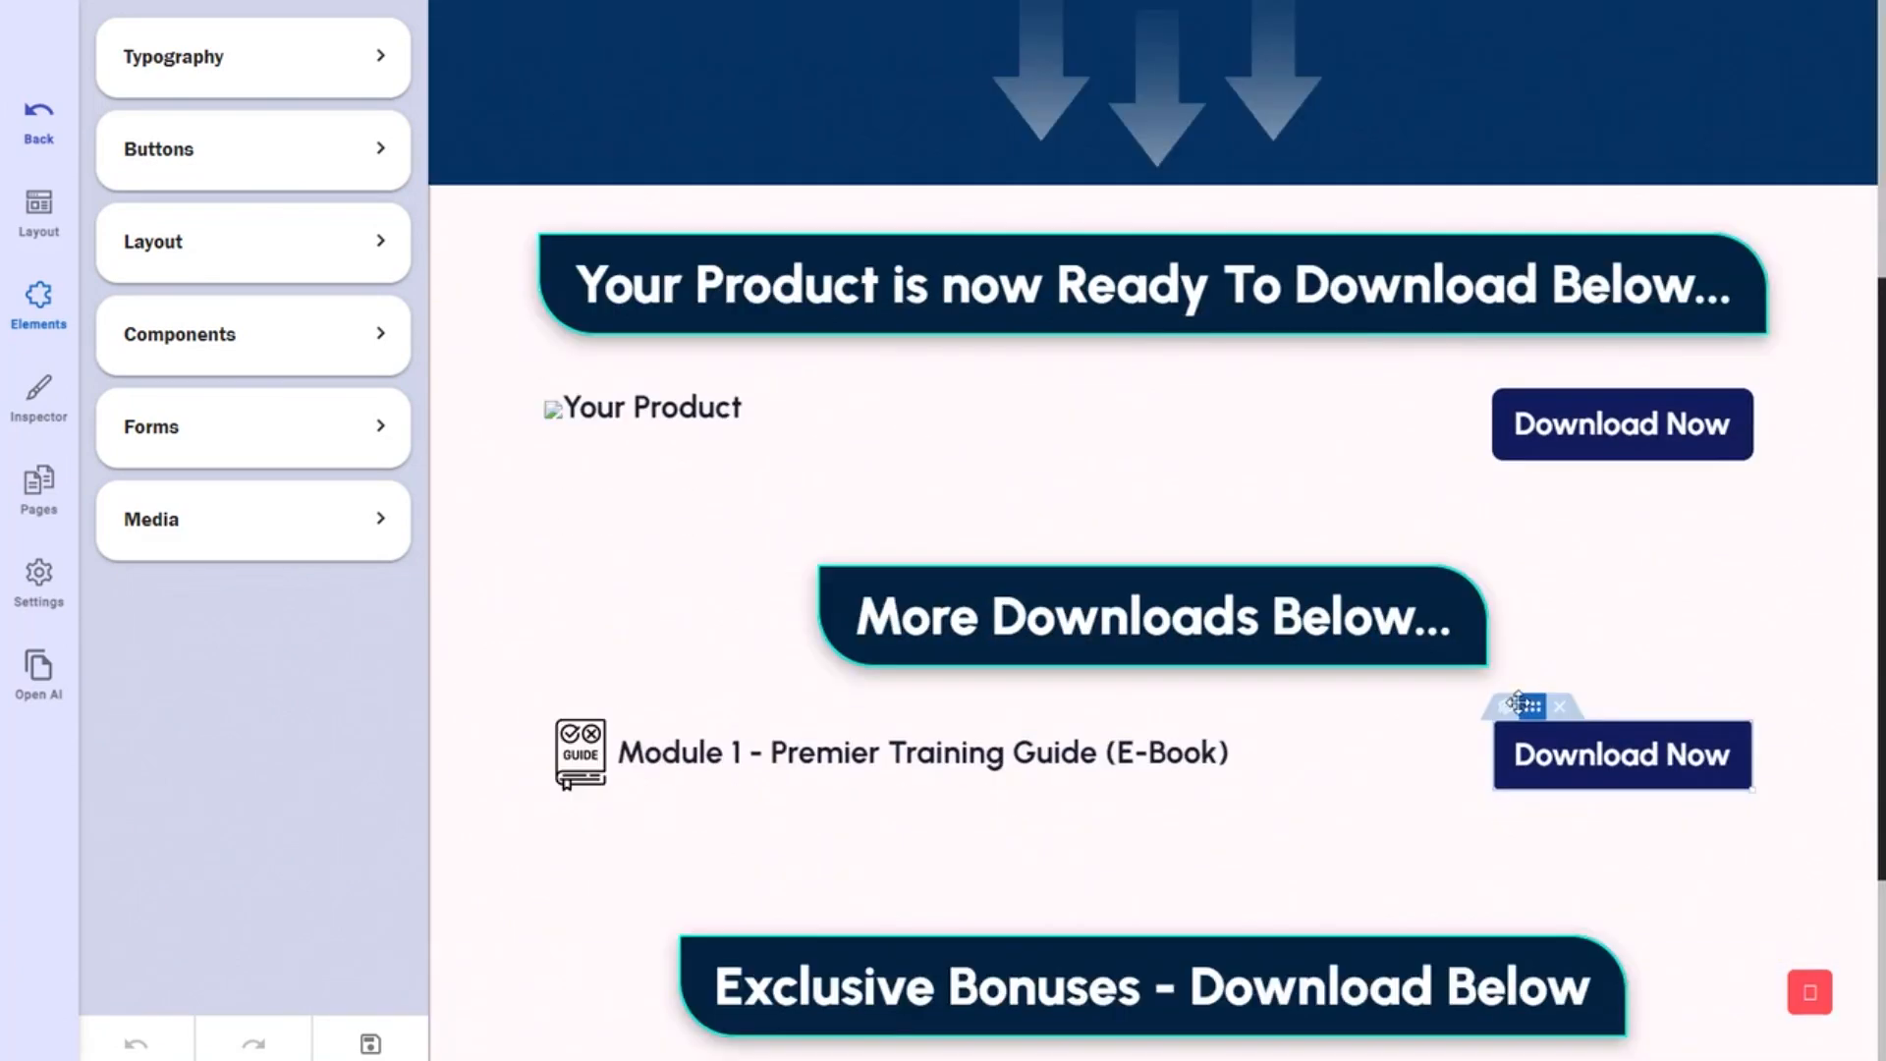
pyautogui.scroll(-3, 1207, 892)
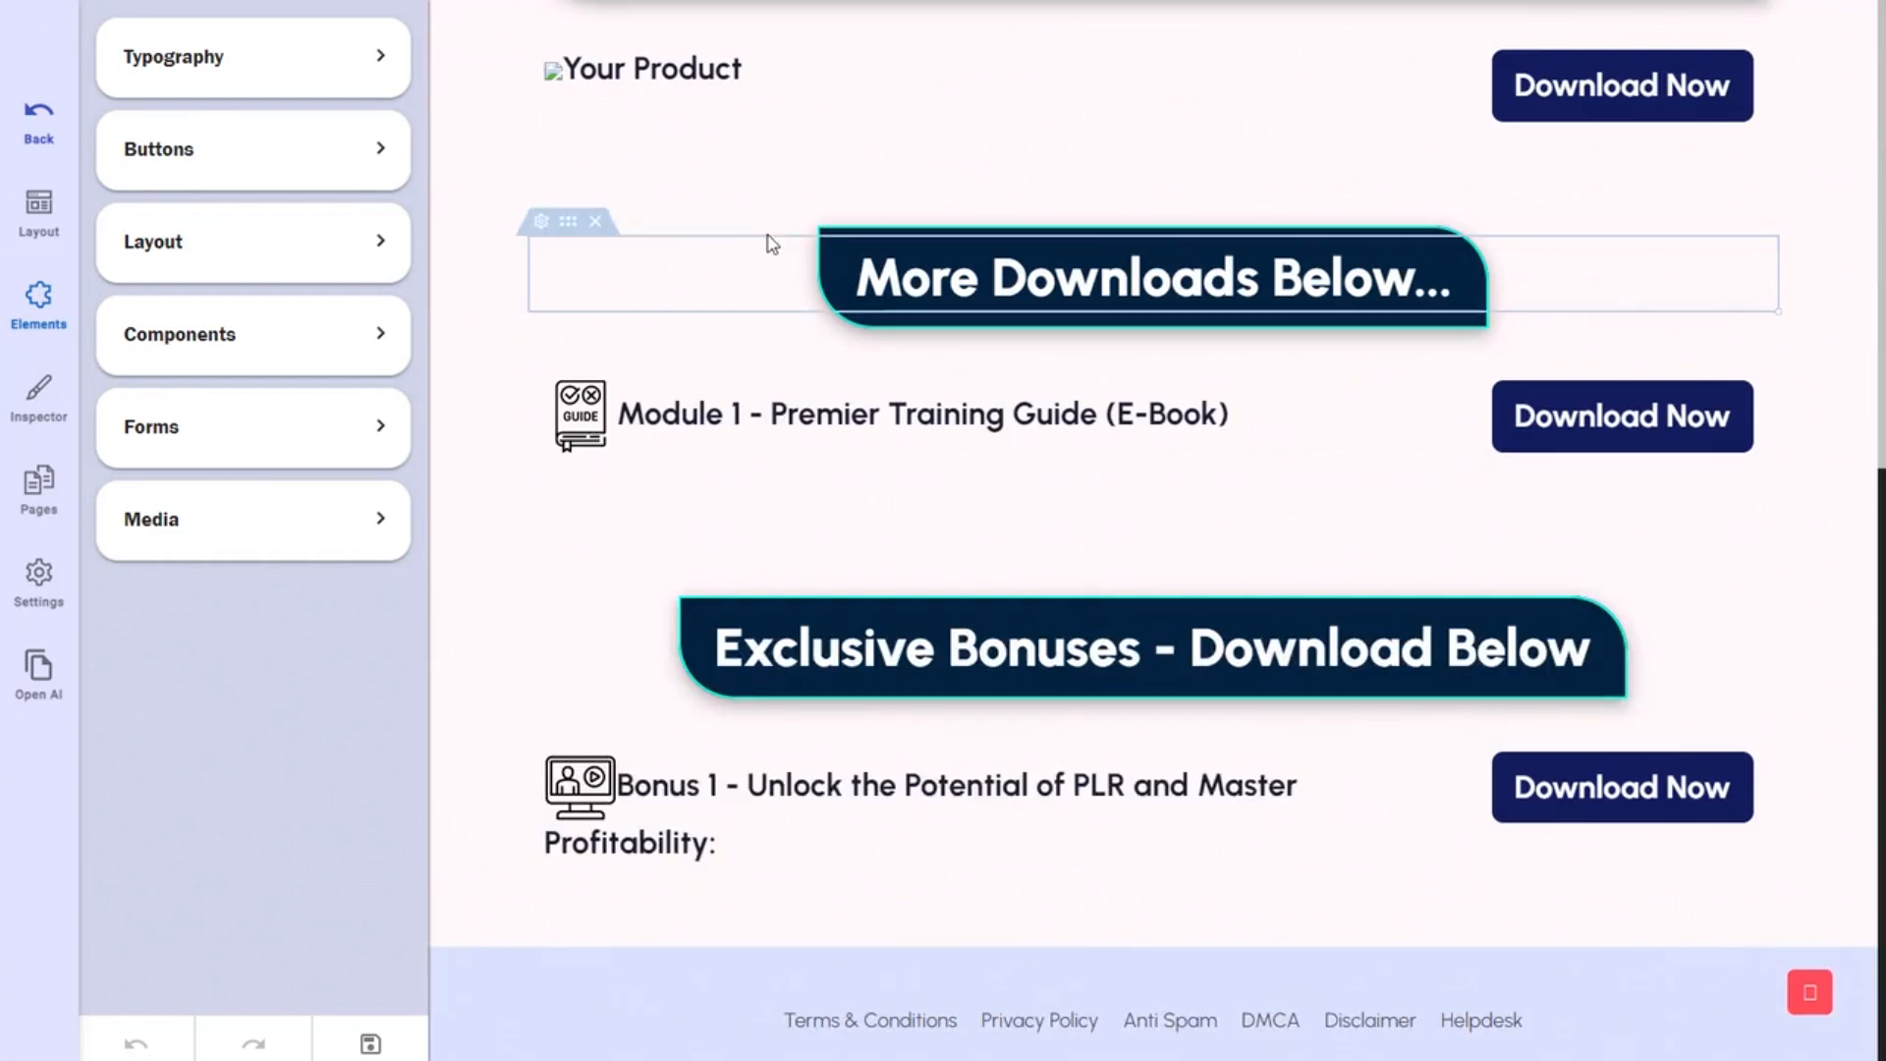
pyautogui.moveTo(647, 215)
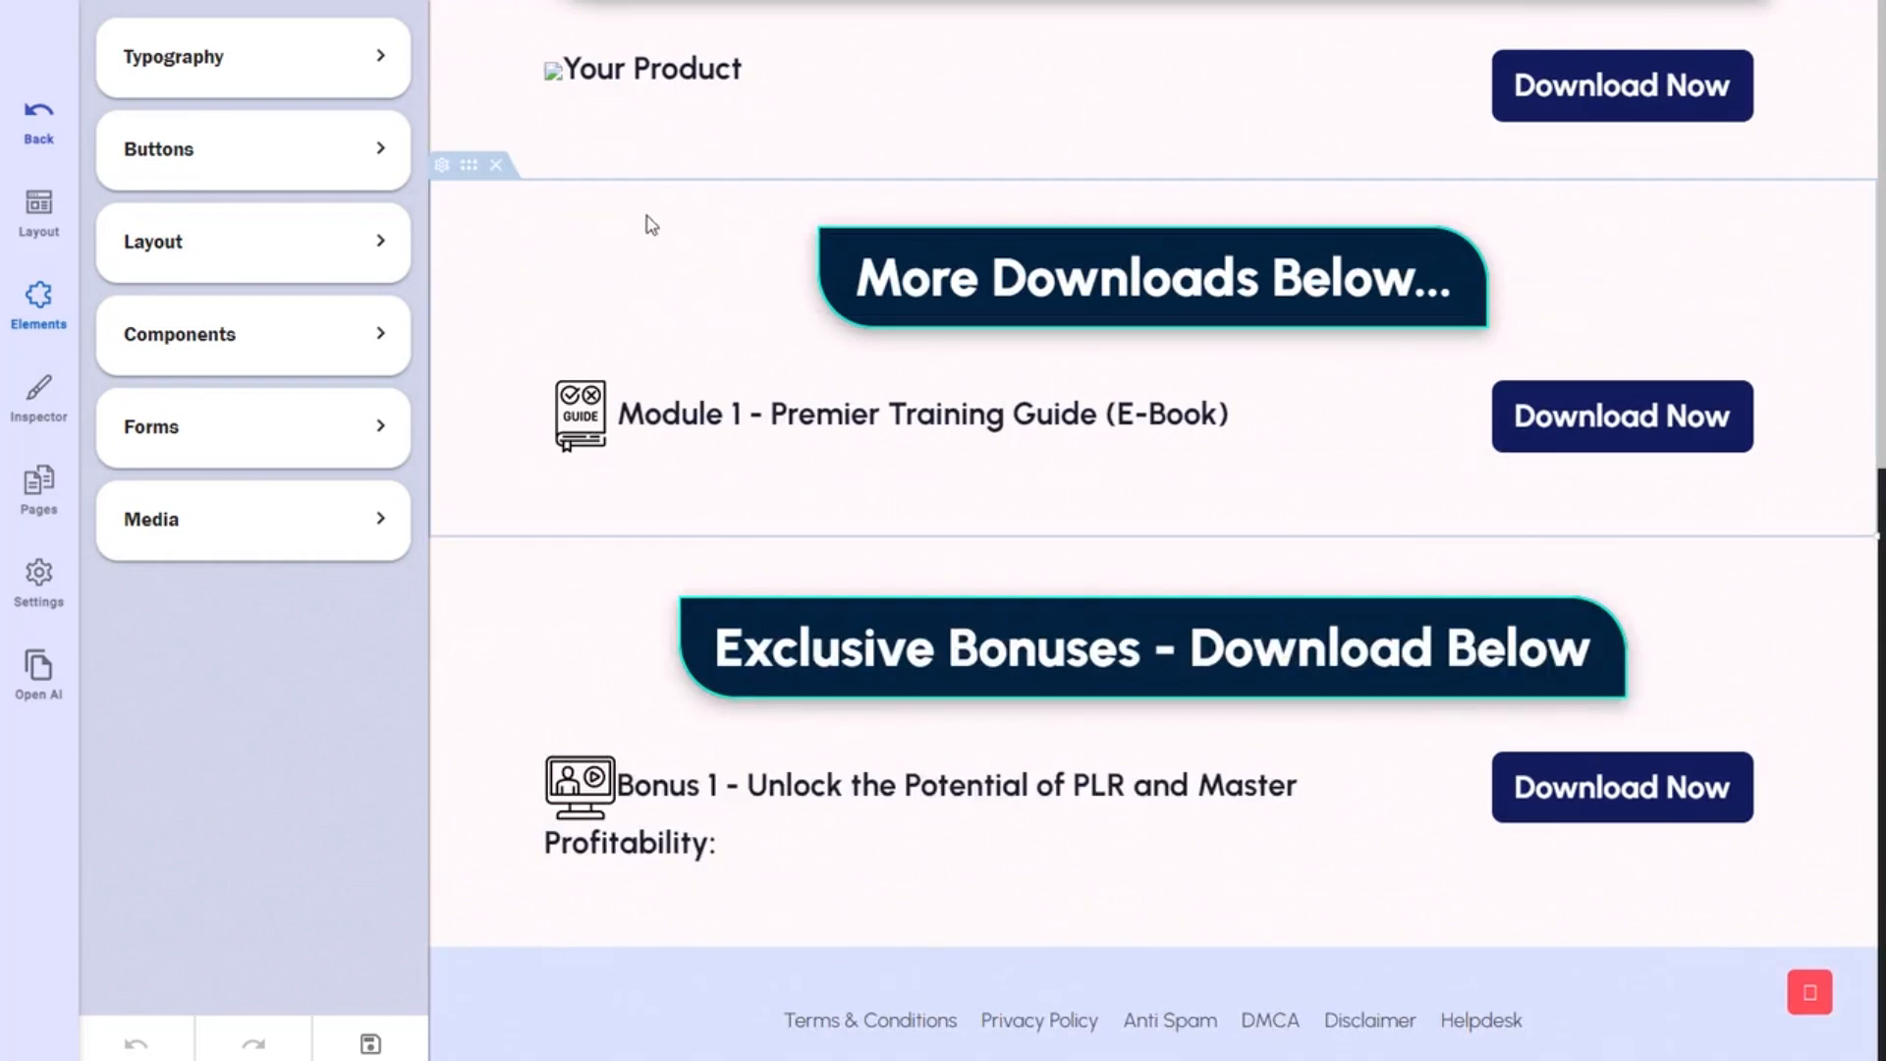
# Delete the More Downloads Below and Exclusive Bonuses sections, save, and return to Thank You Pages.
pyautogui.click(496, 167)
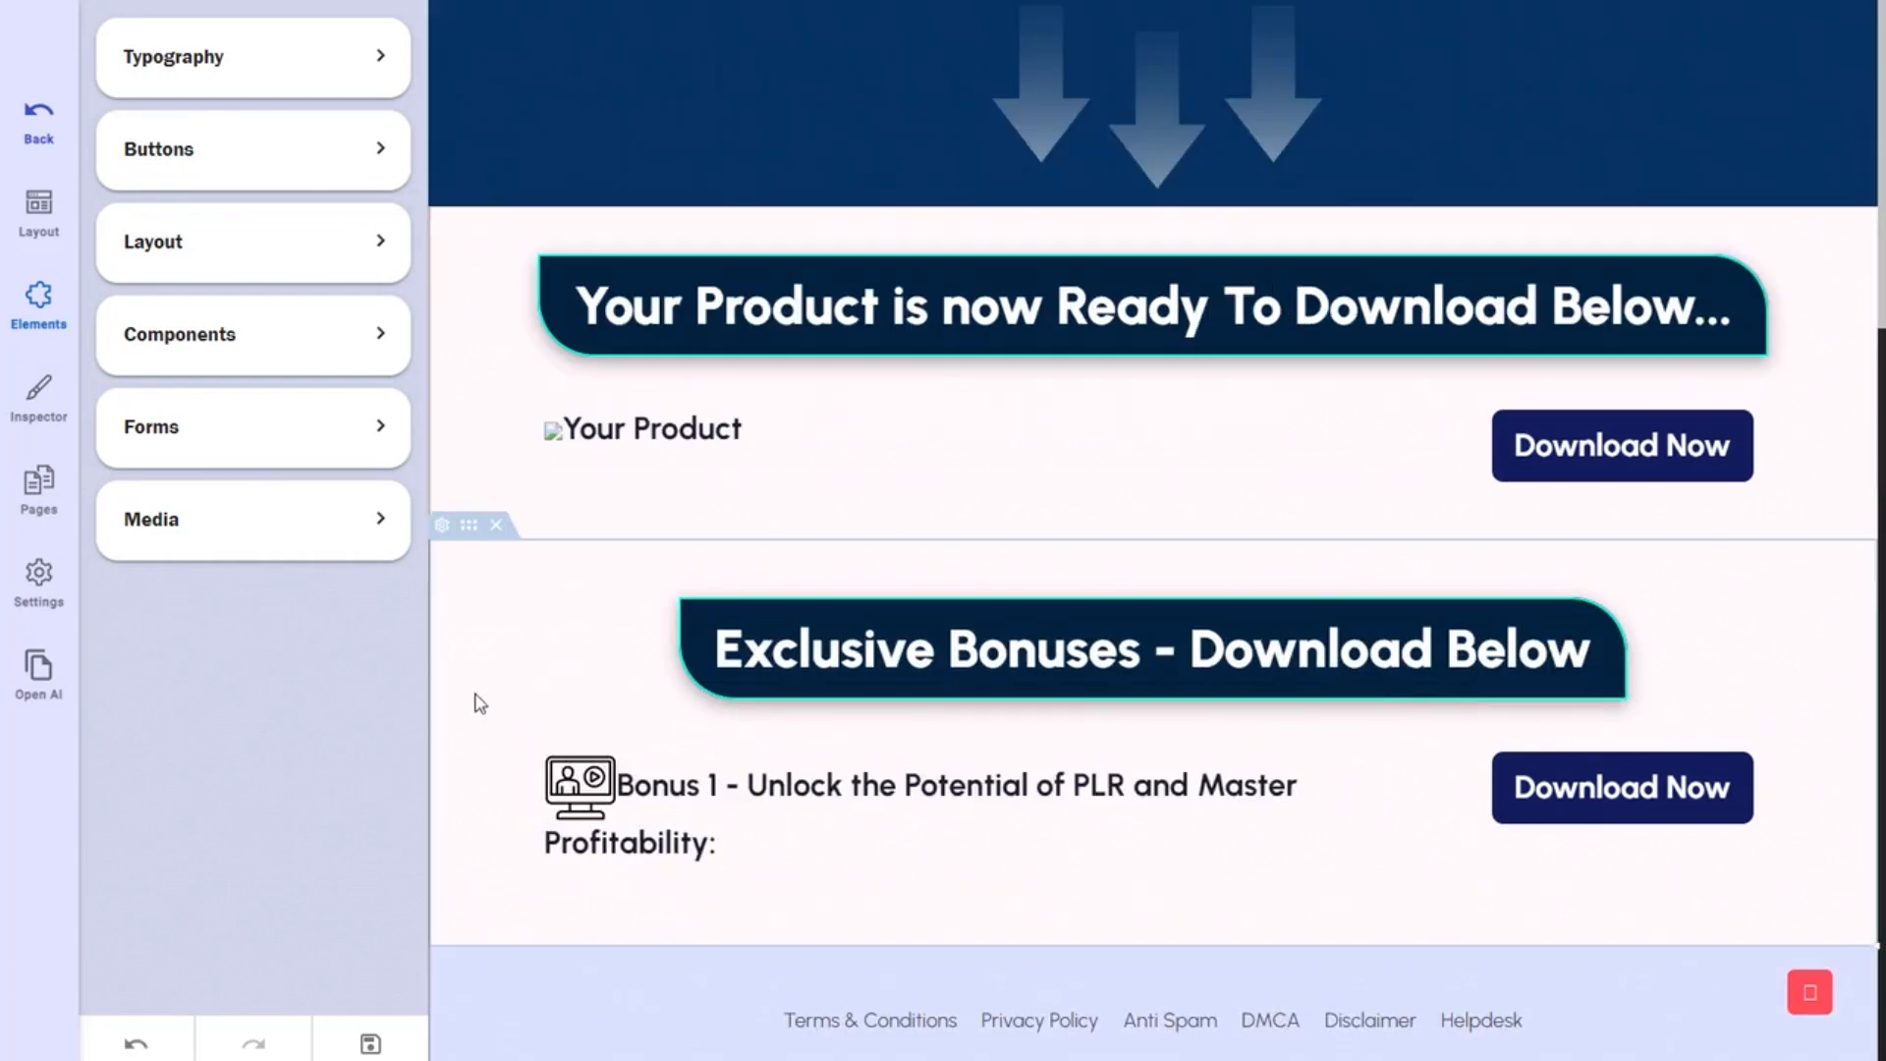
pyautogui.click(496, 525)
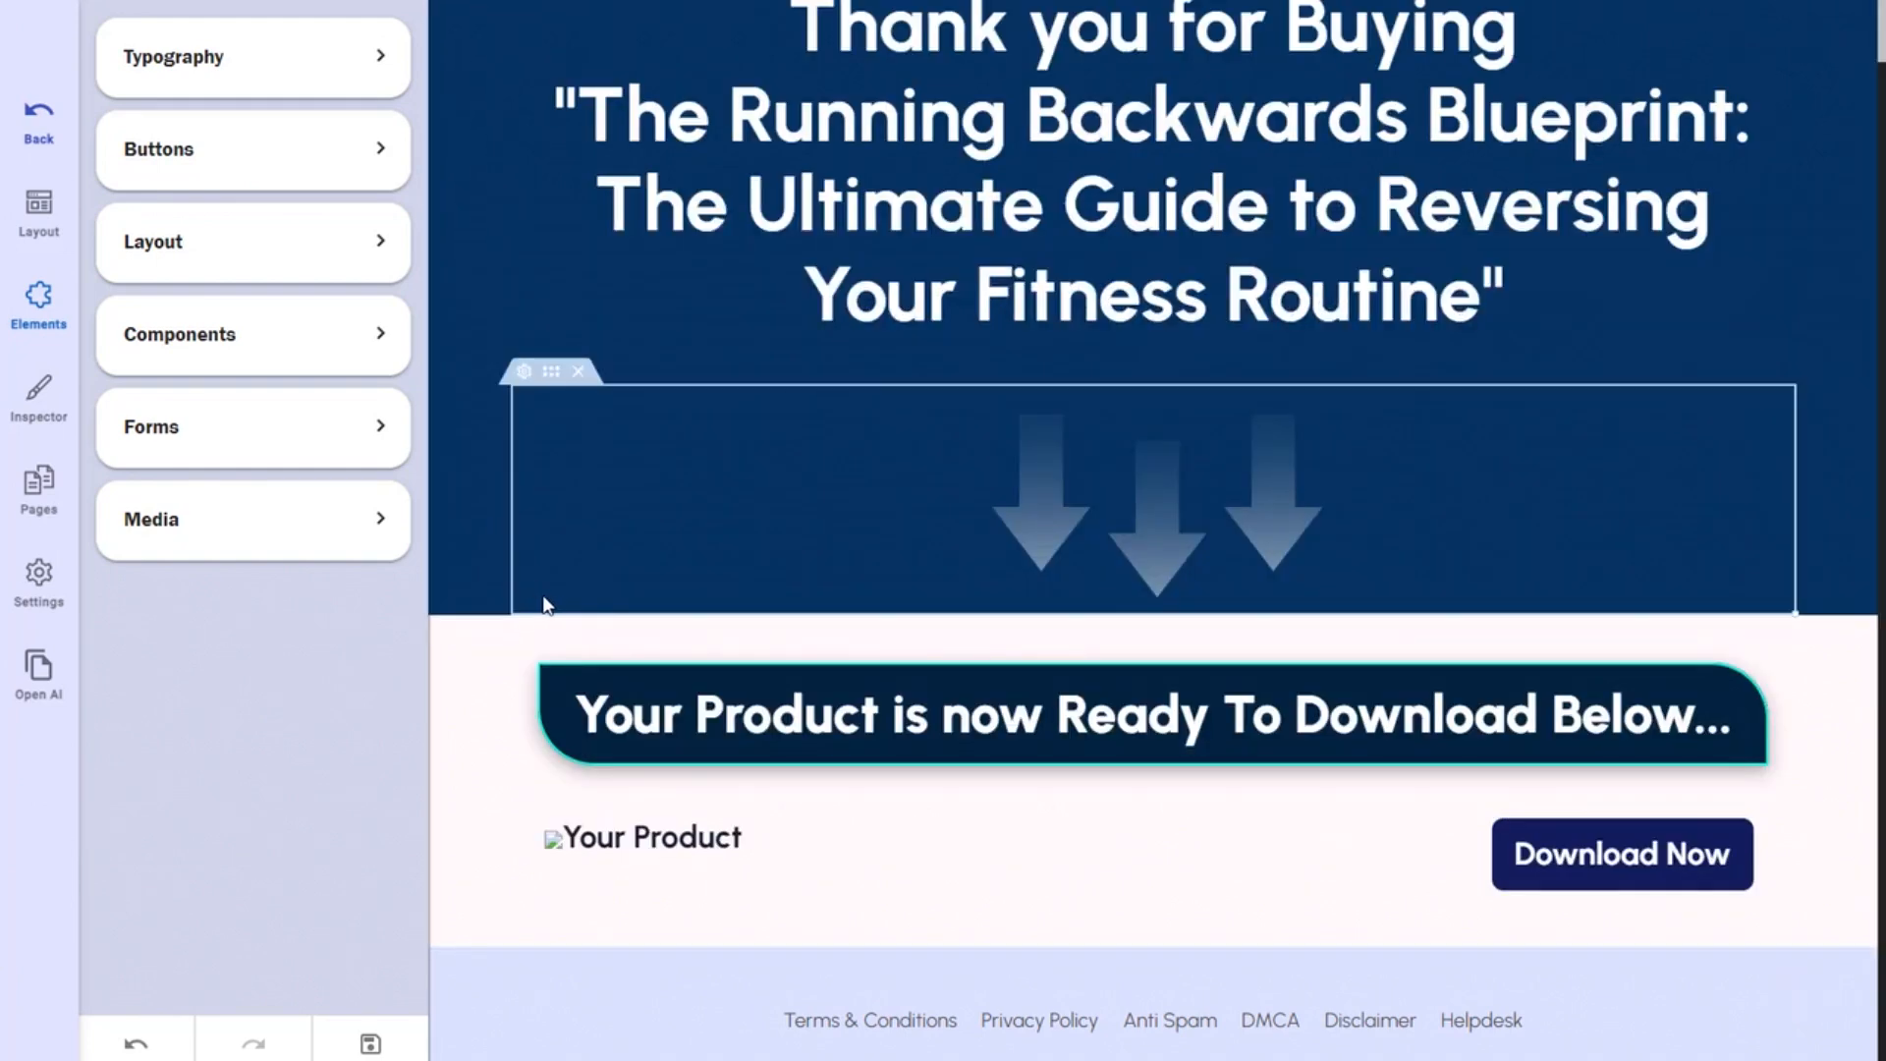
pyautogui.click(368, 1029)
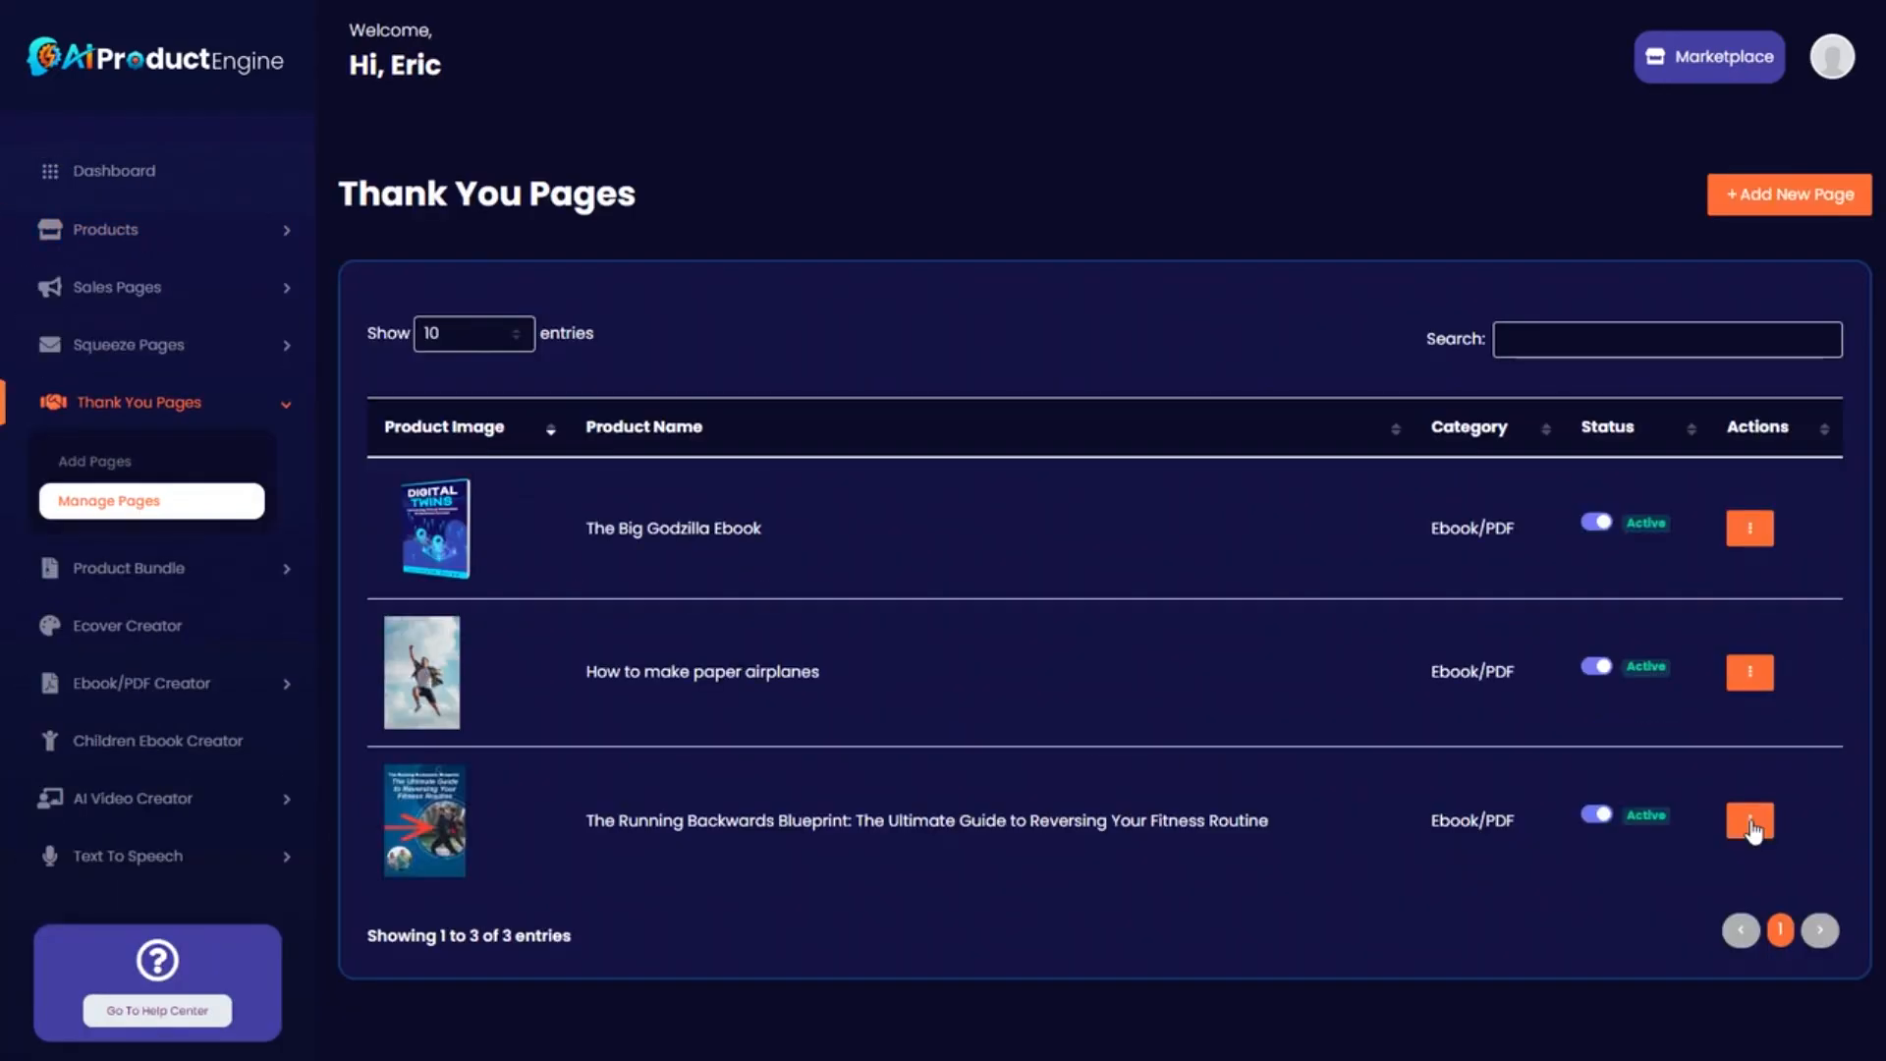
pyautogui.click(1750, 821)
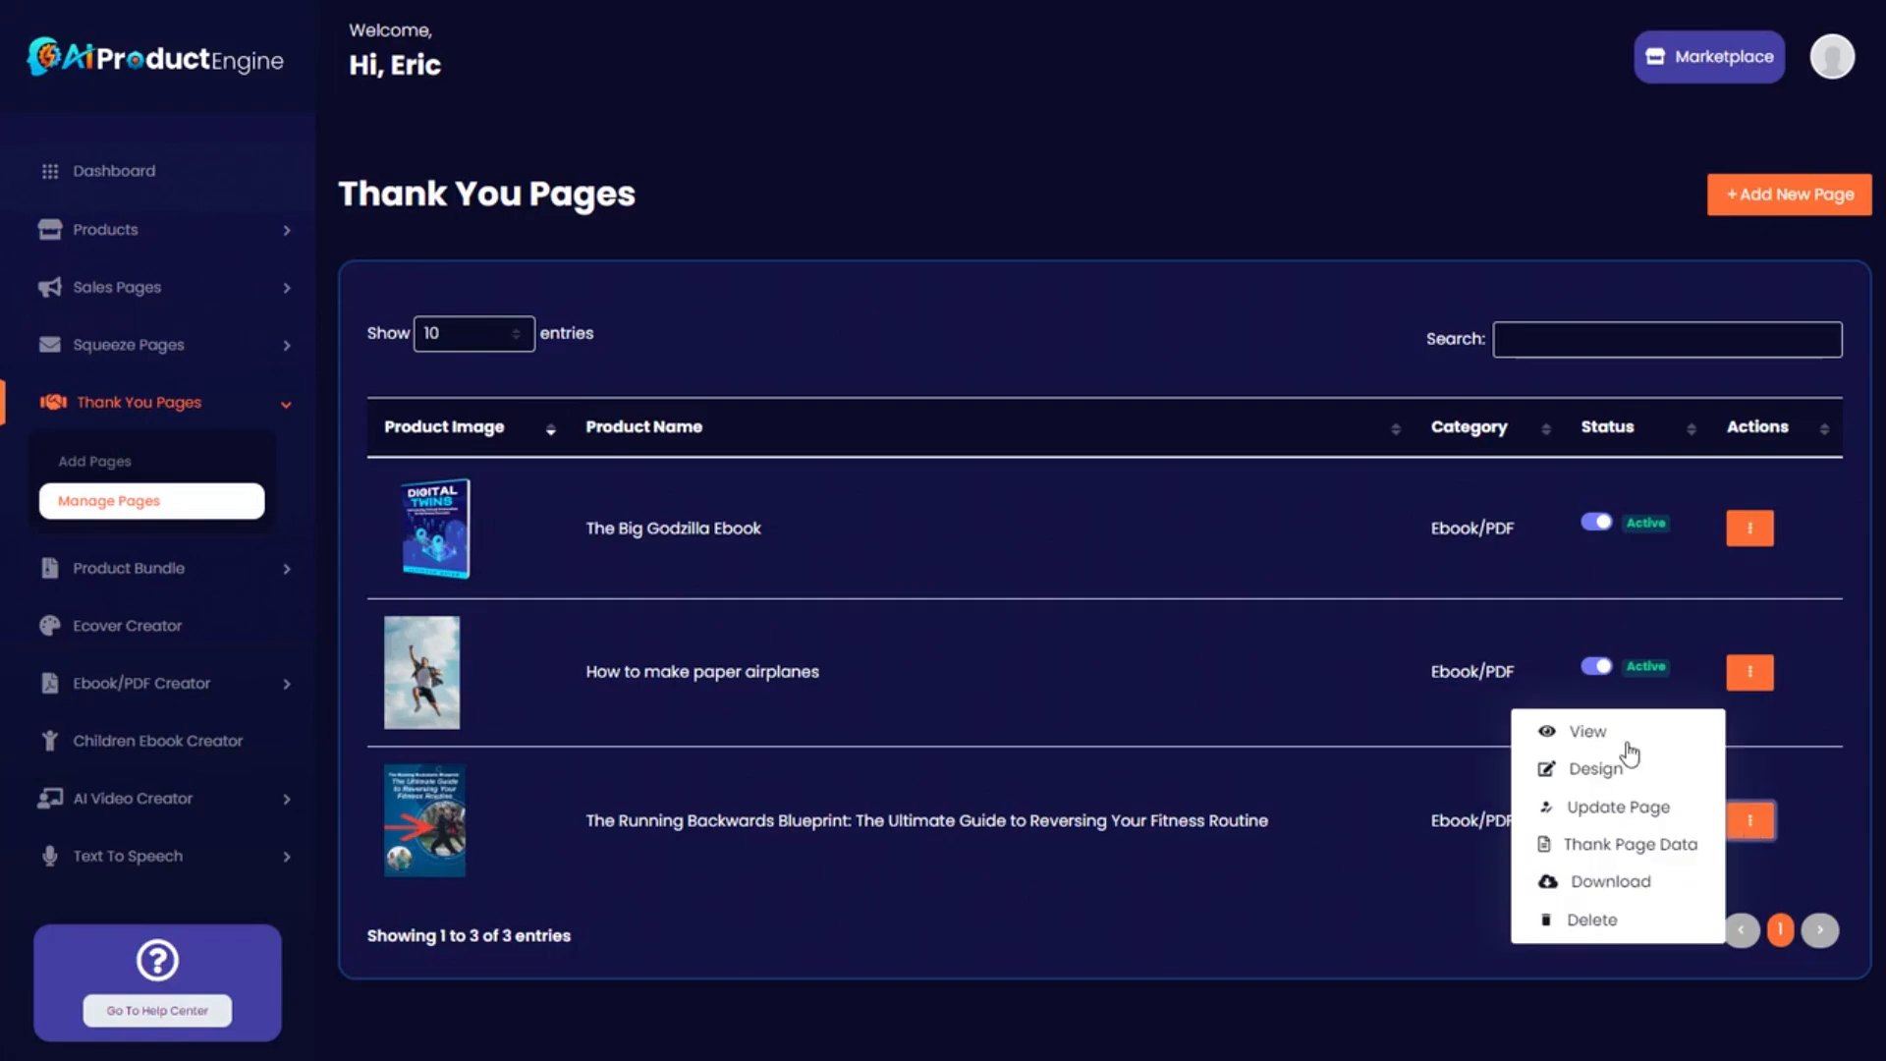
# View the live thank-you page to confirm only the Download Now section remains.
pyautogui.click(1592, 731)
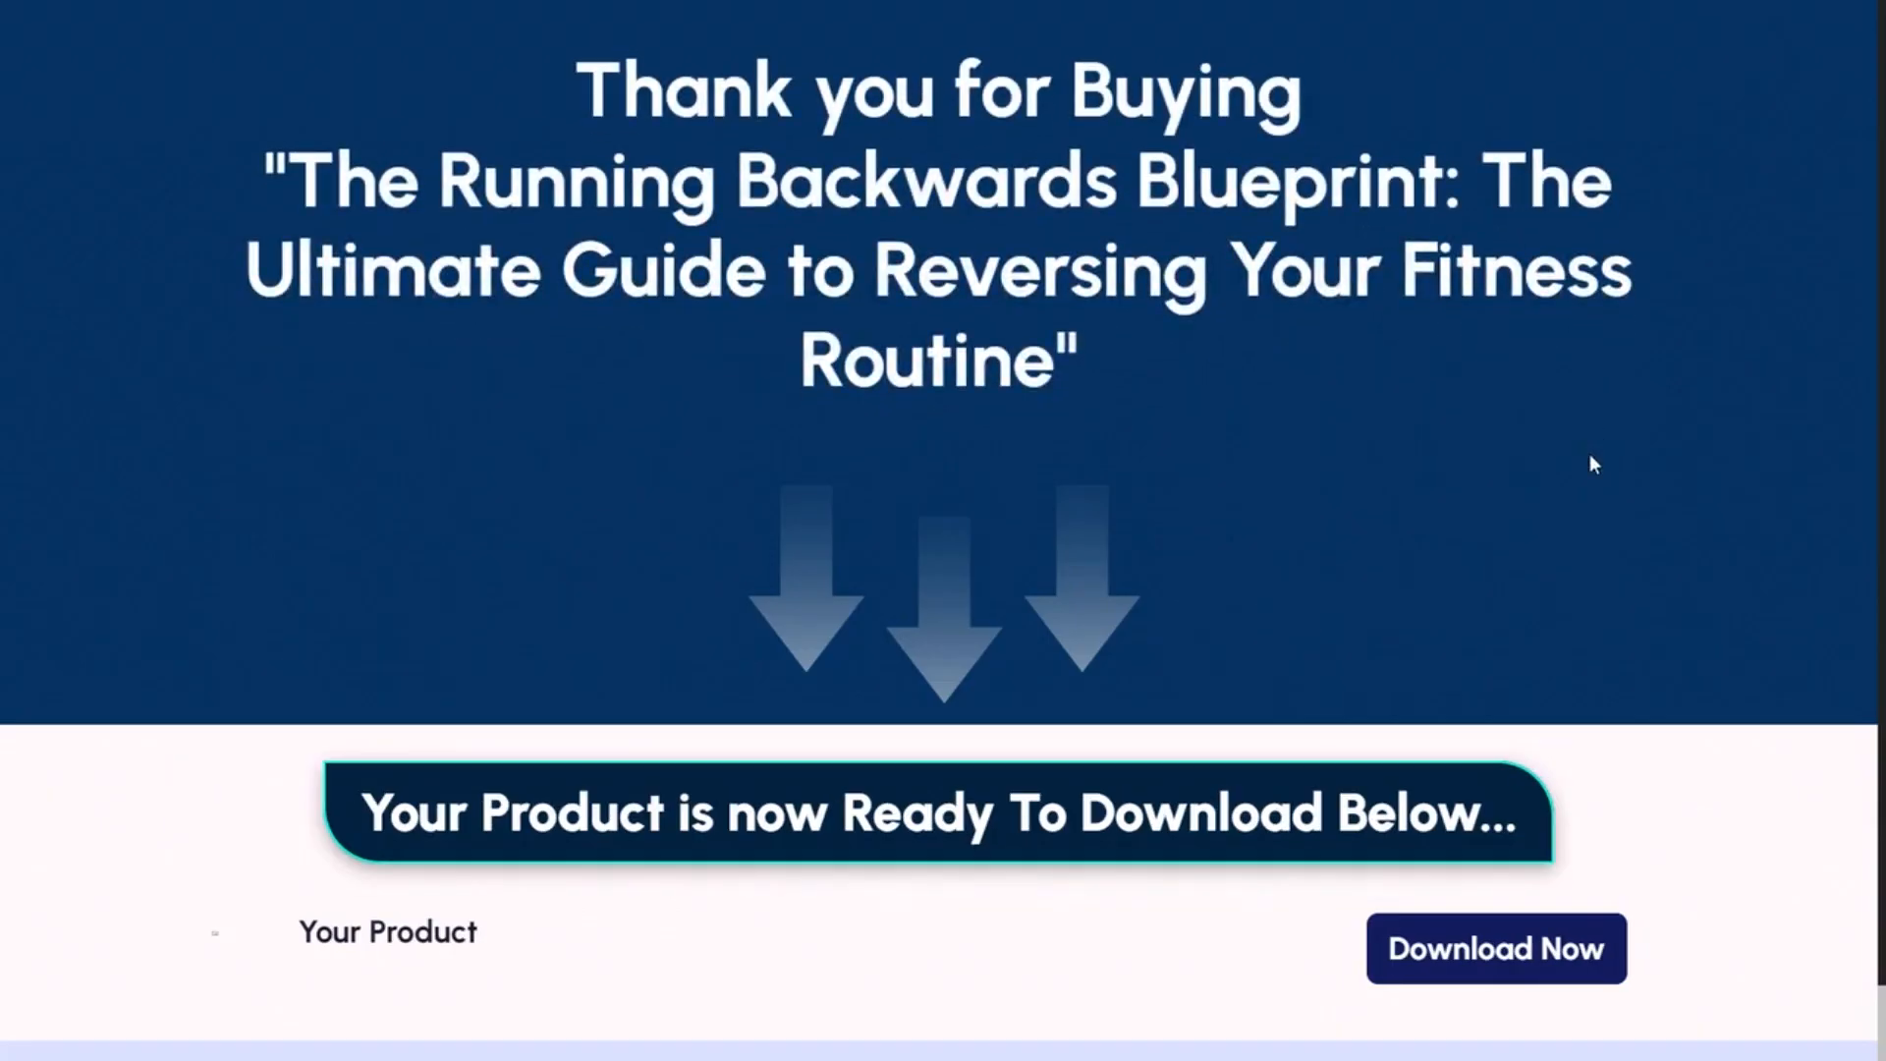
pyautogui.scroll(-2, 1562, 532)
pyautogui.scroll(2, 1562, 532)
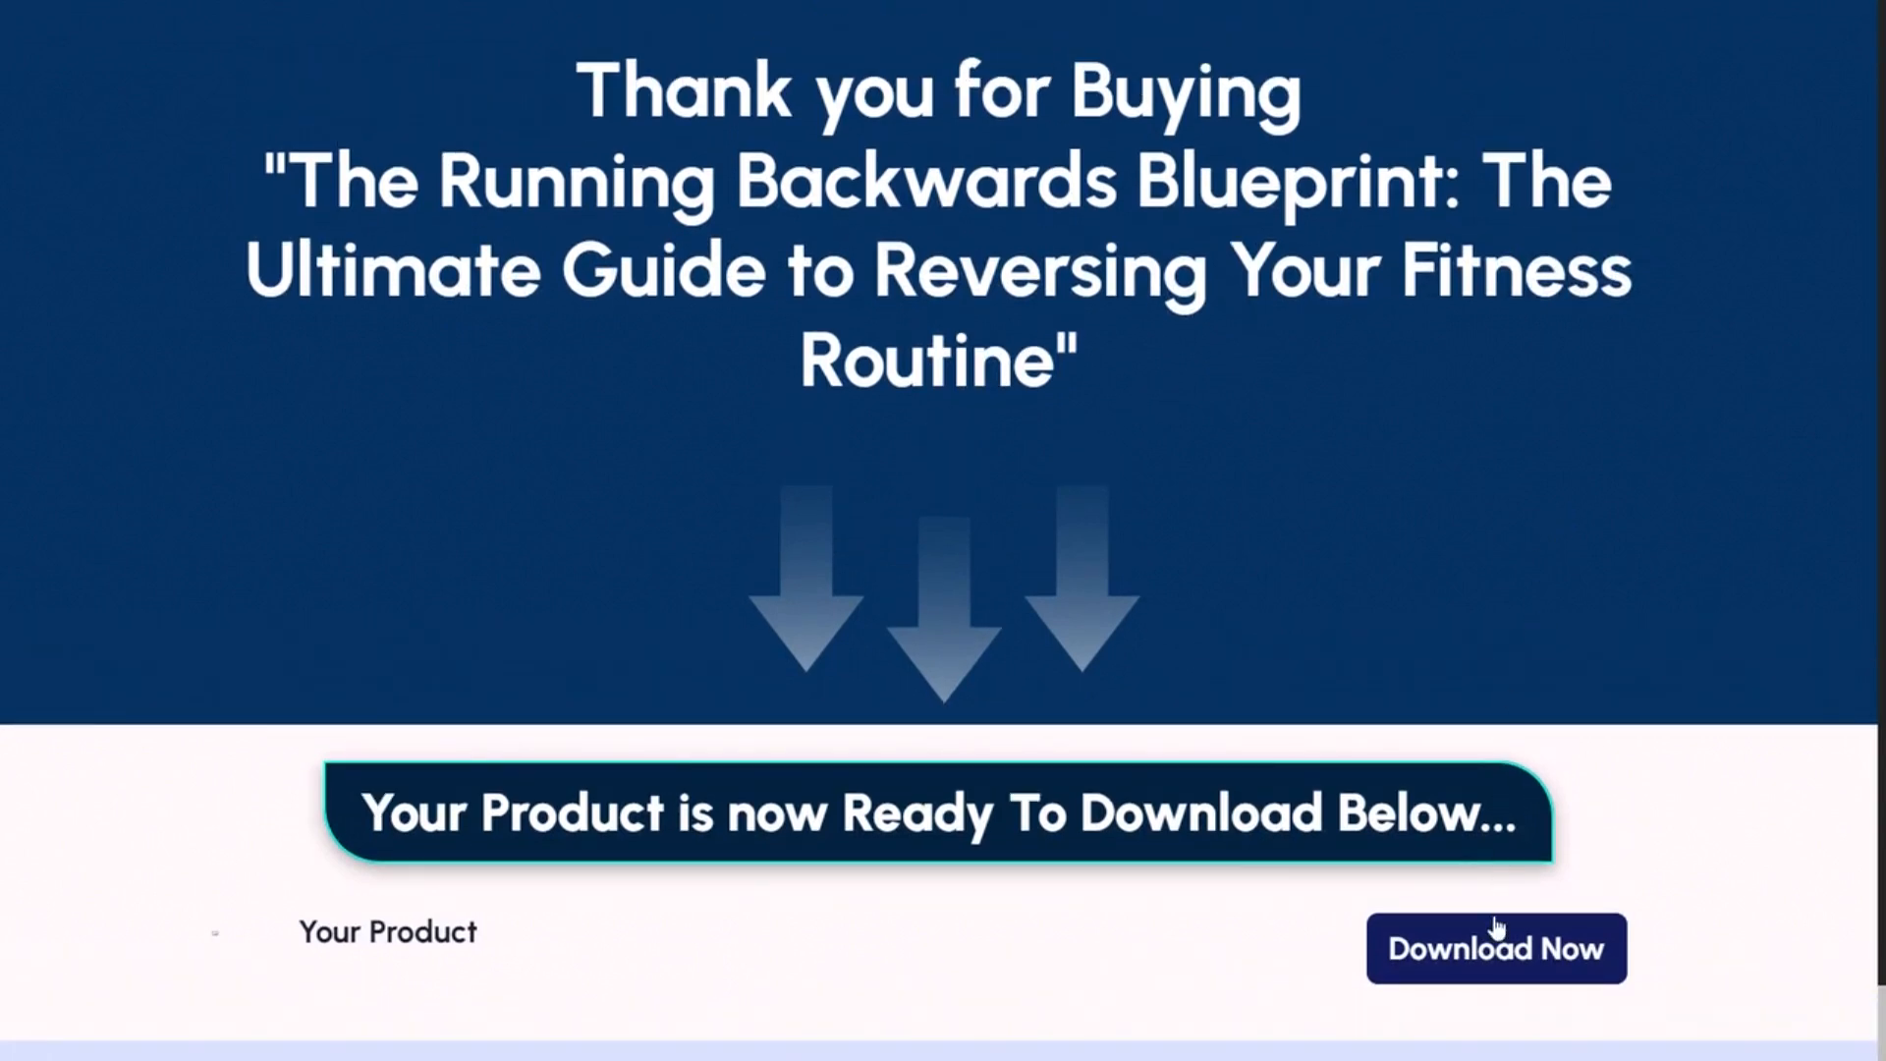